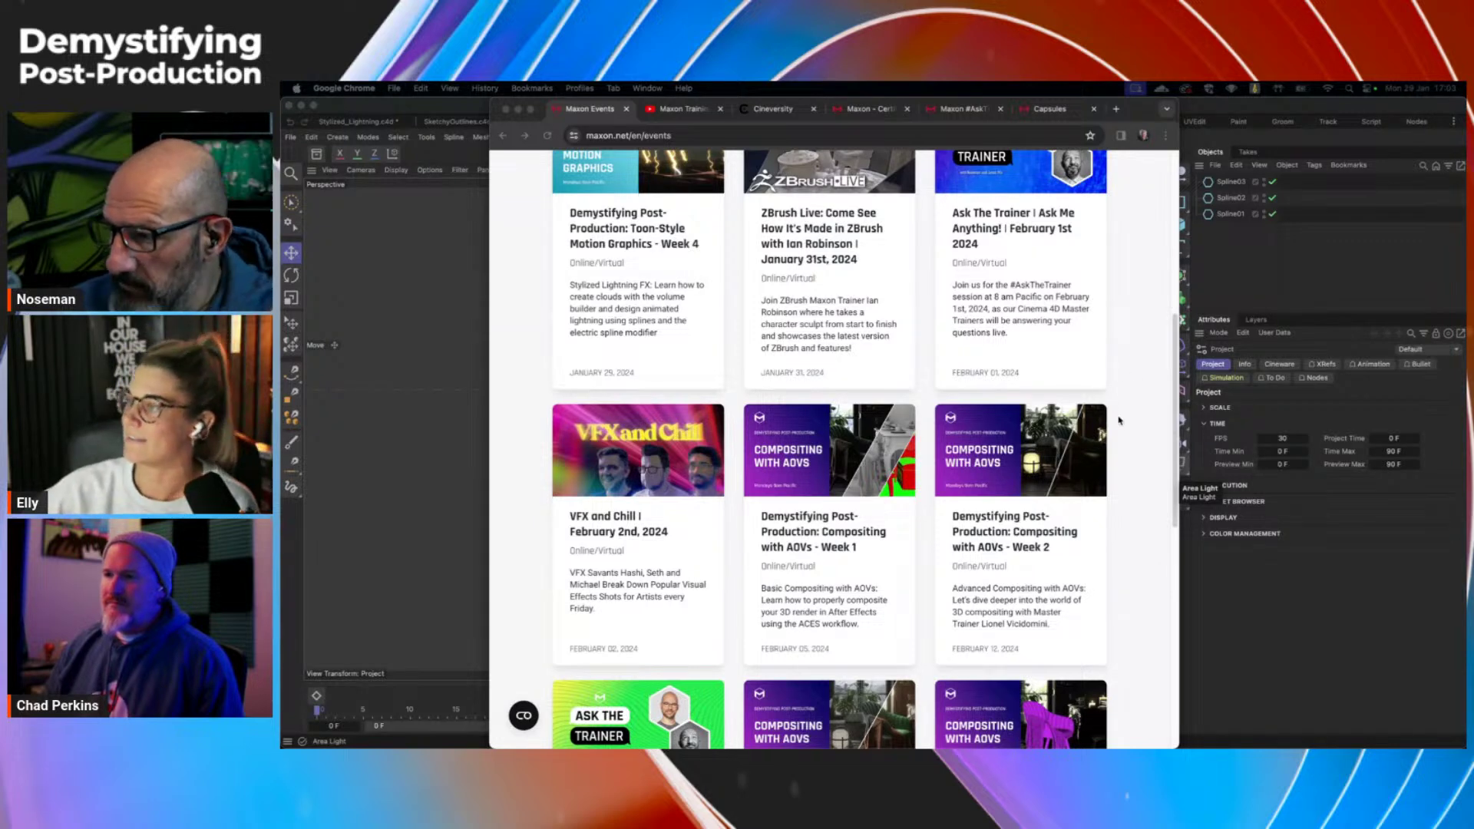
Look through the upcoming events on the Maxon events page, down to the late February Compositing with AOVs sessions.
scroll(1120, 411, "up", 2)
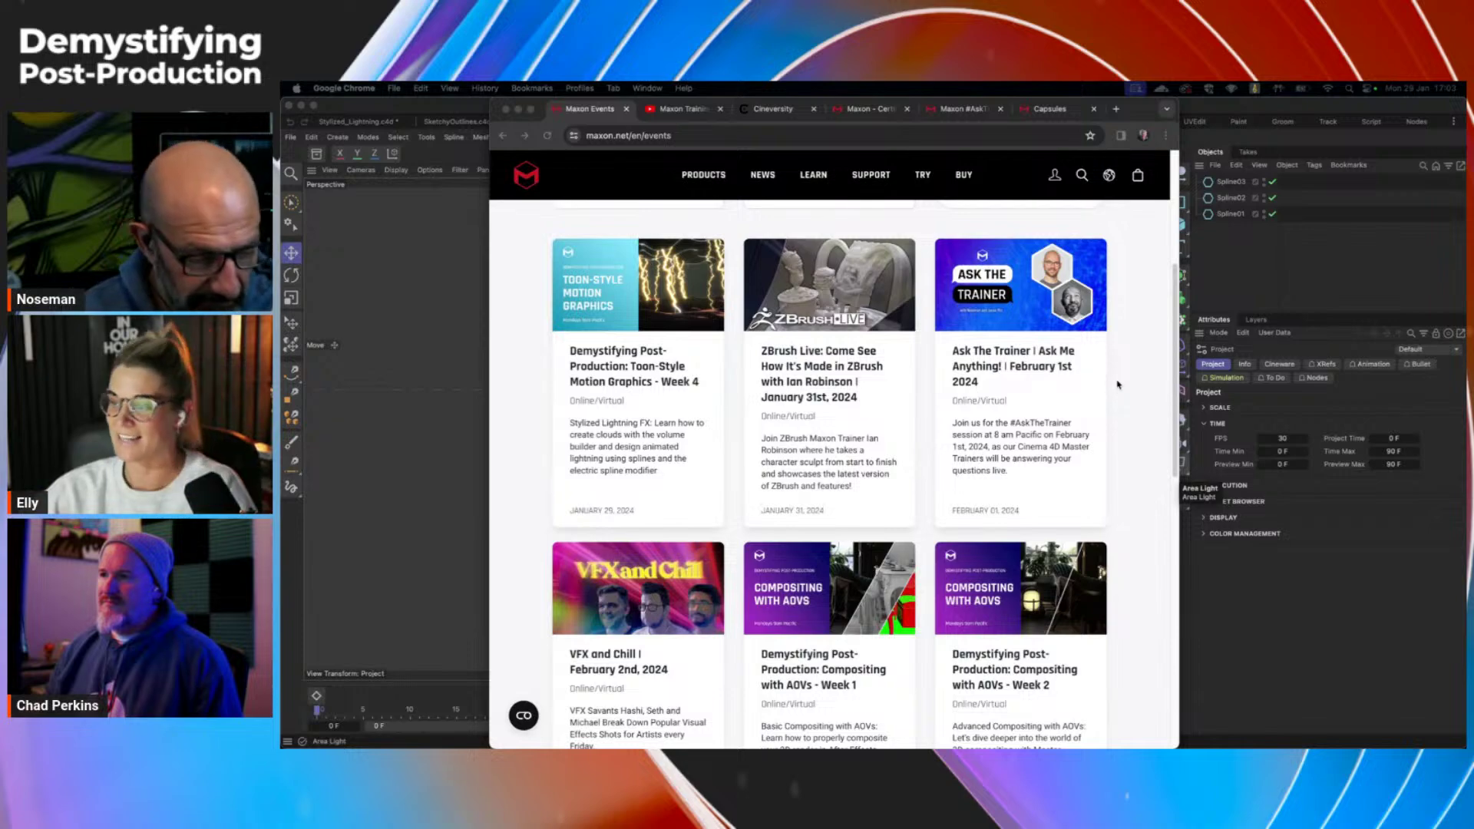
scroll(1119, 388, "down", 6)
left_click(566, 500)
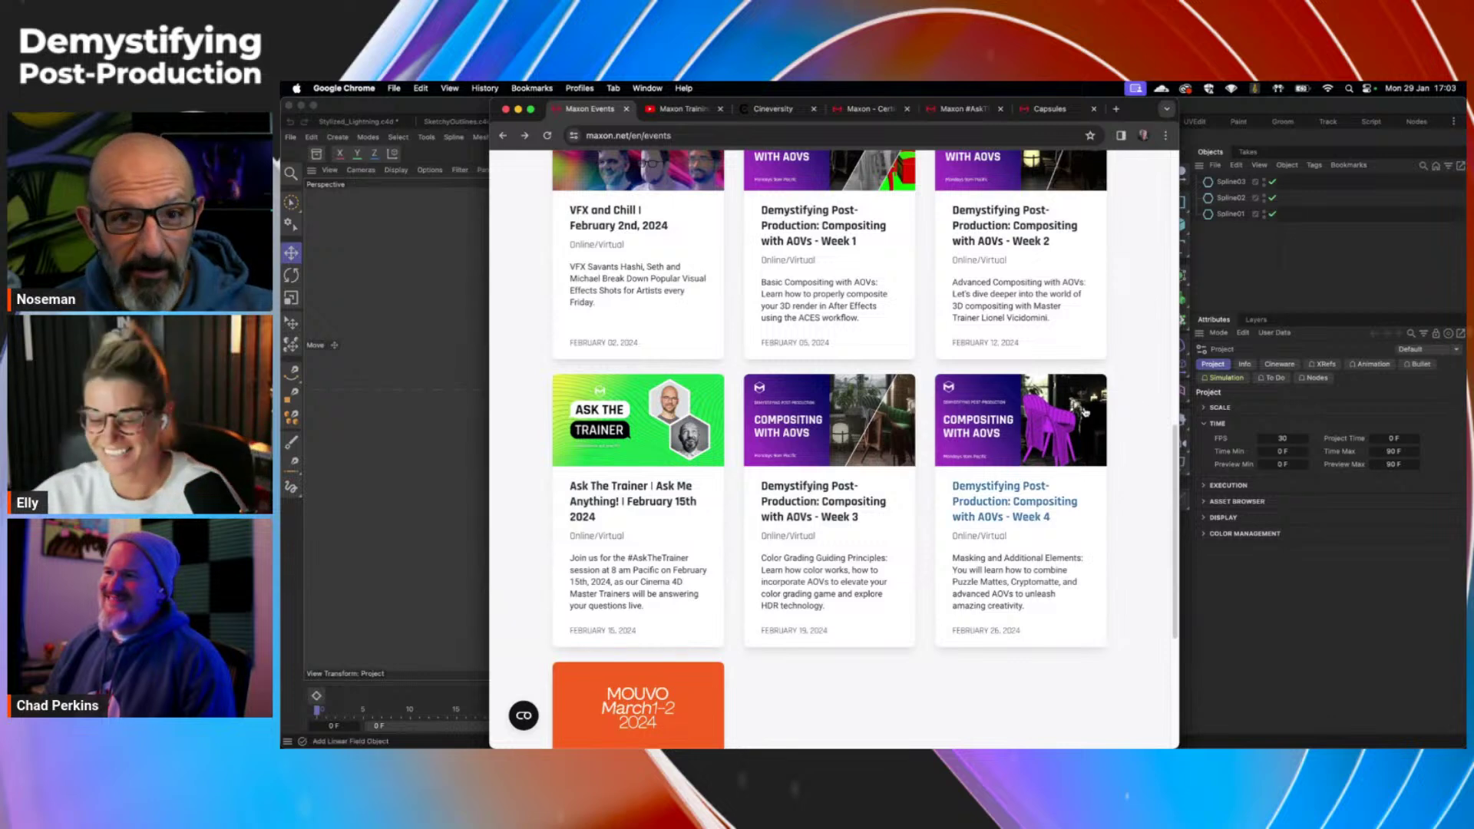
scroll(1107, 407, "up", 5)
scroll(1108, 407, "up", 6)
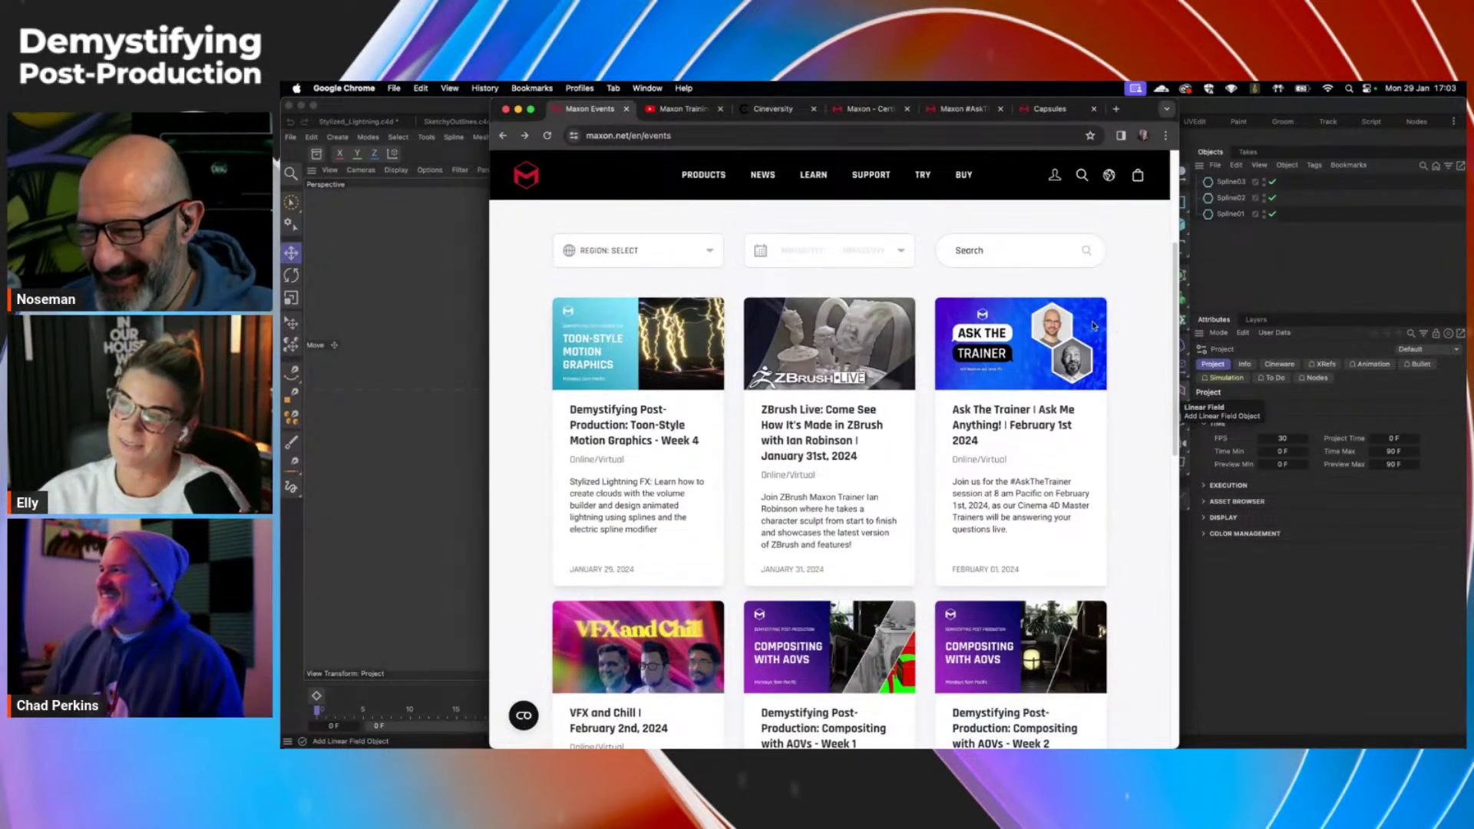
View the Maxon Training Team YouTube channel's upcoming live streams and Cineversity's Getting Started series.
left_click(680, 108)
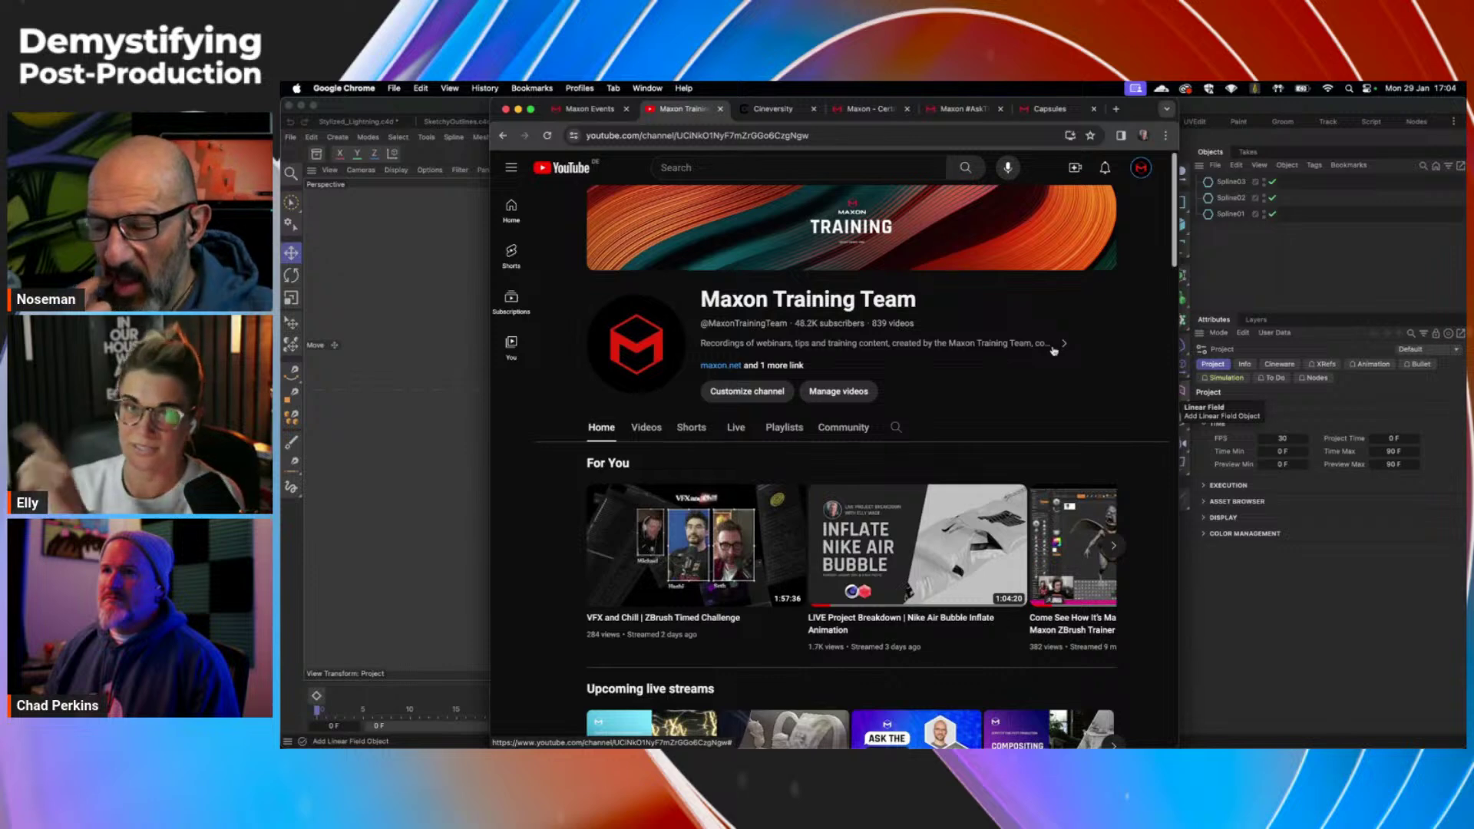
scroll(628, 453, "down", 5)
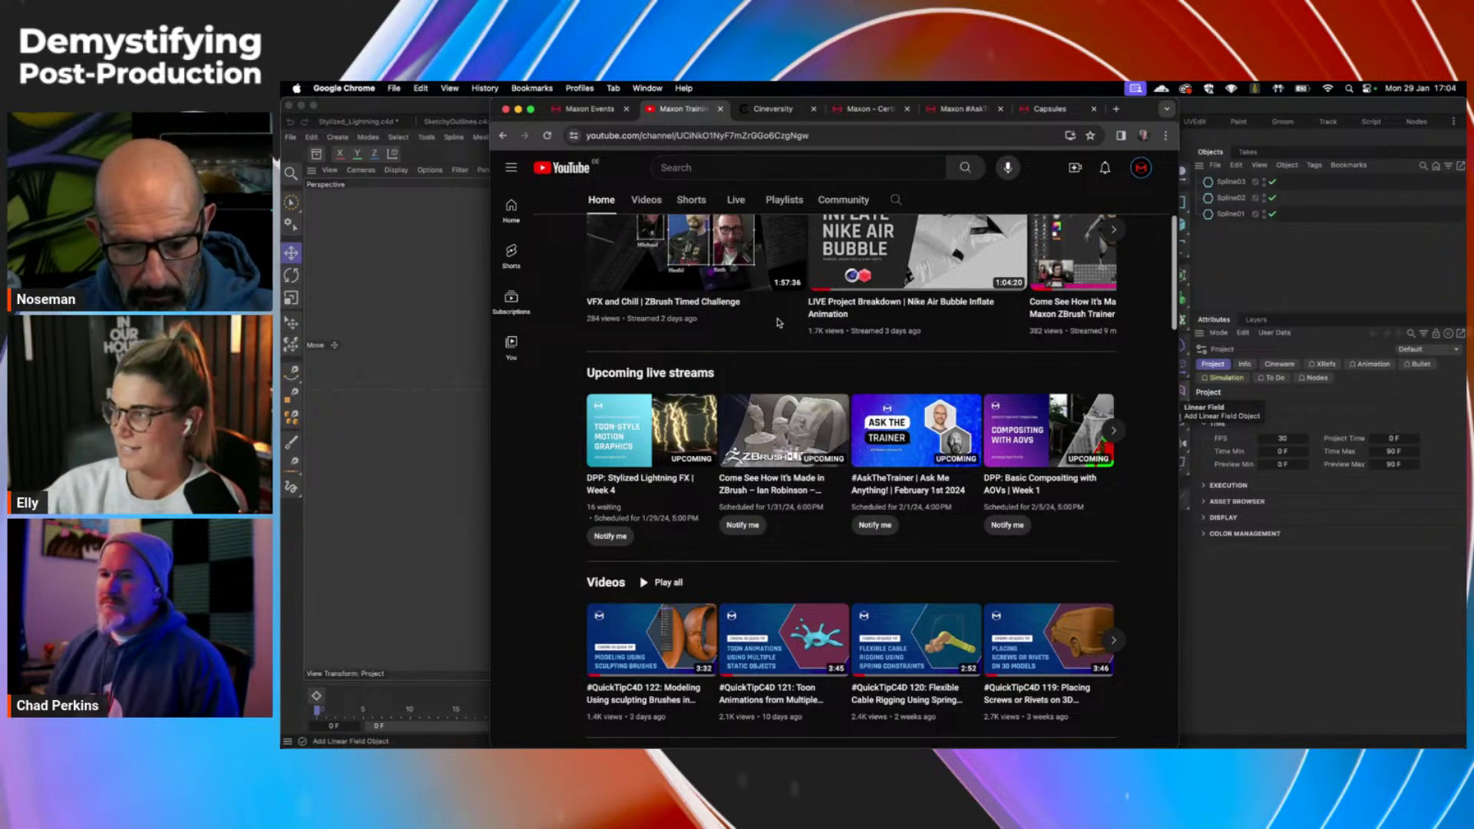
left_click(770, 111)
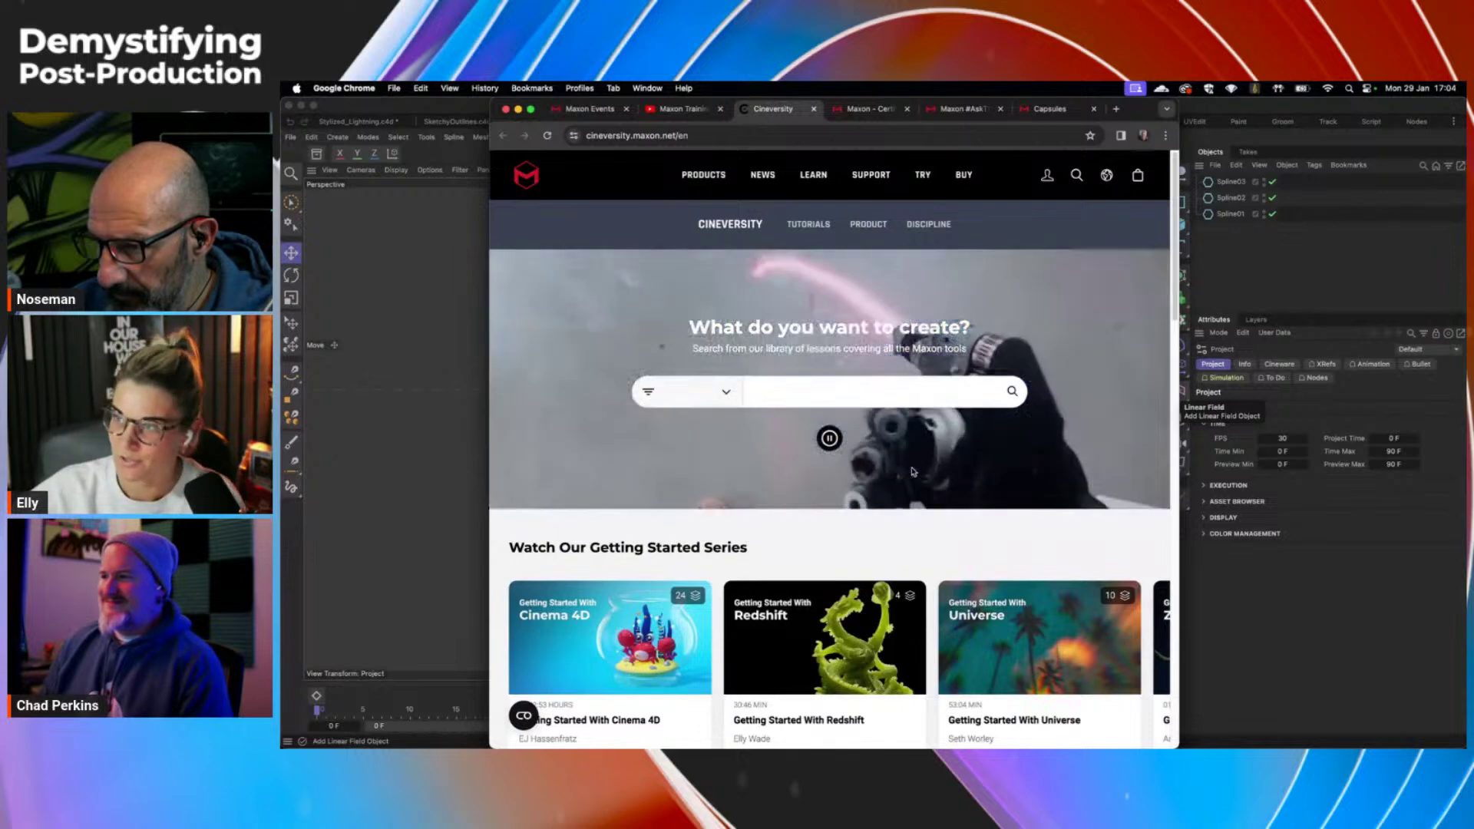
scroll(915, 515, "down", 3)
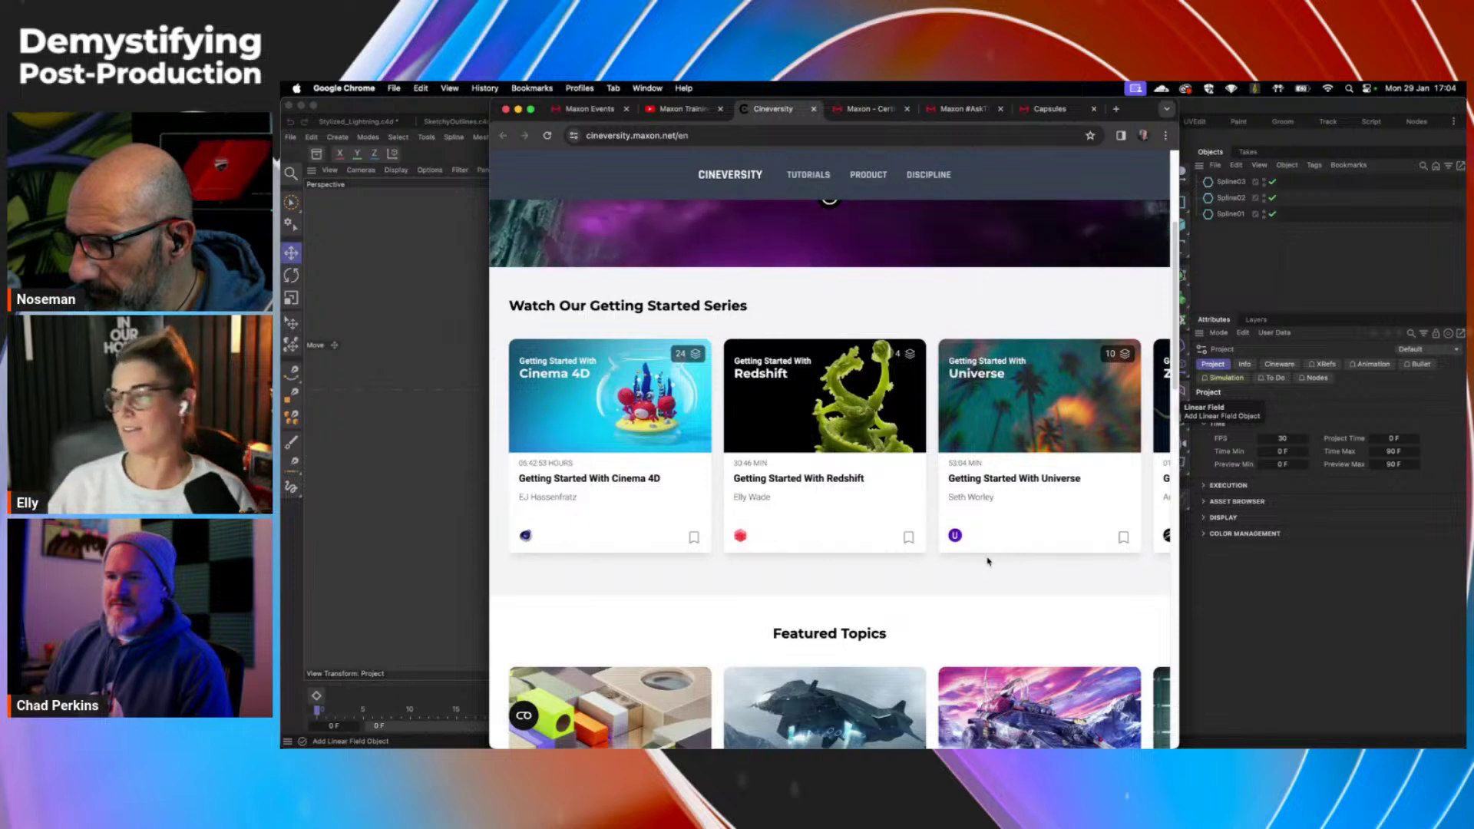
Examine the Maxon Certification page, expanding Elementary Knowledge Tests and looking over its assessments and the FAQ.
left_click(865, 109)
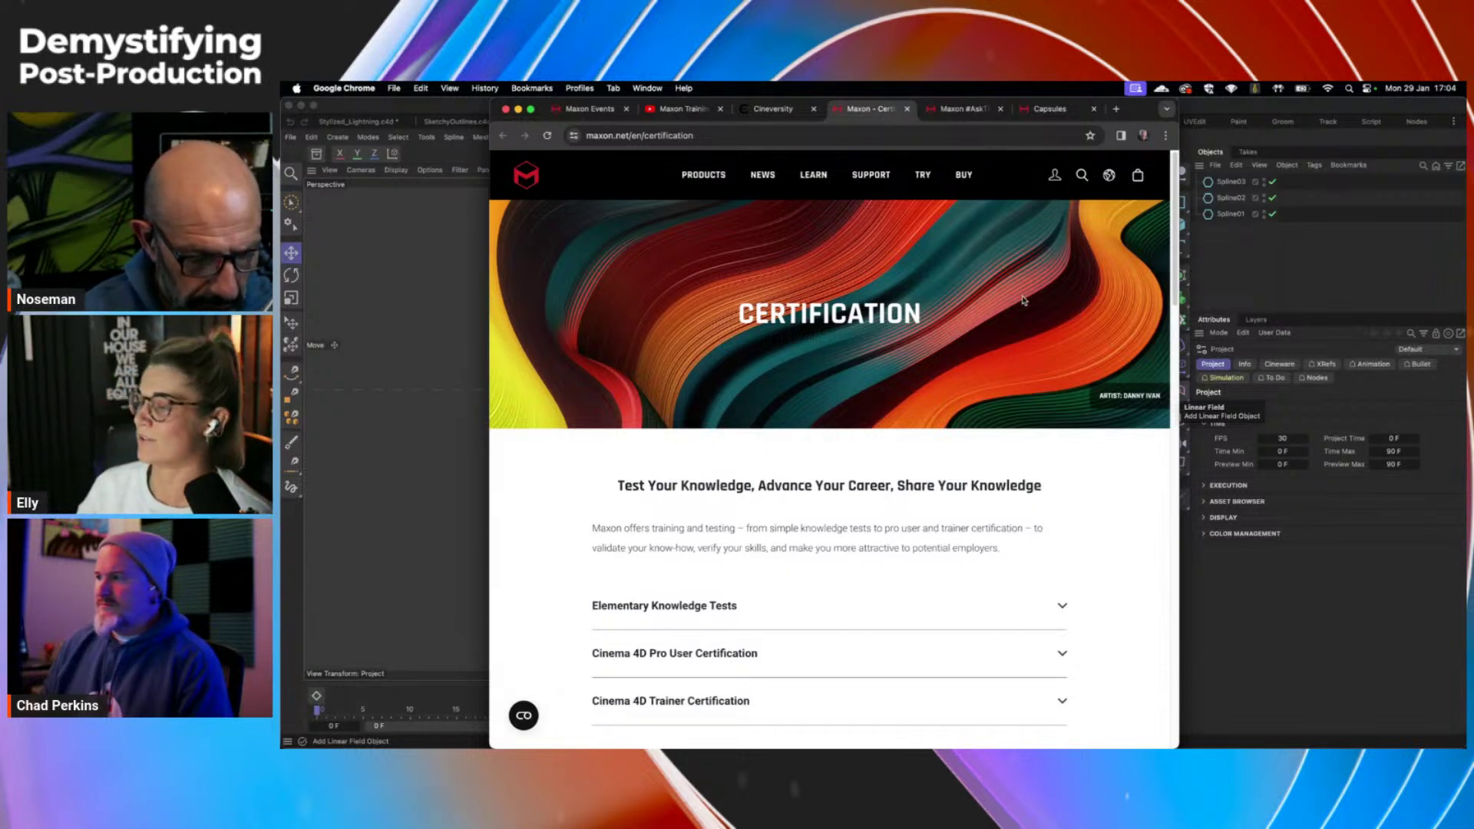
scroll(878, 372, "down", 2)
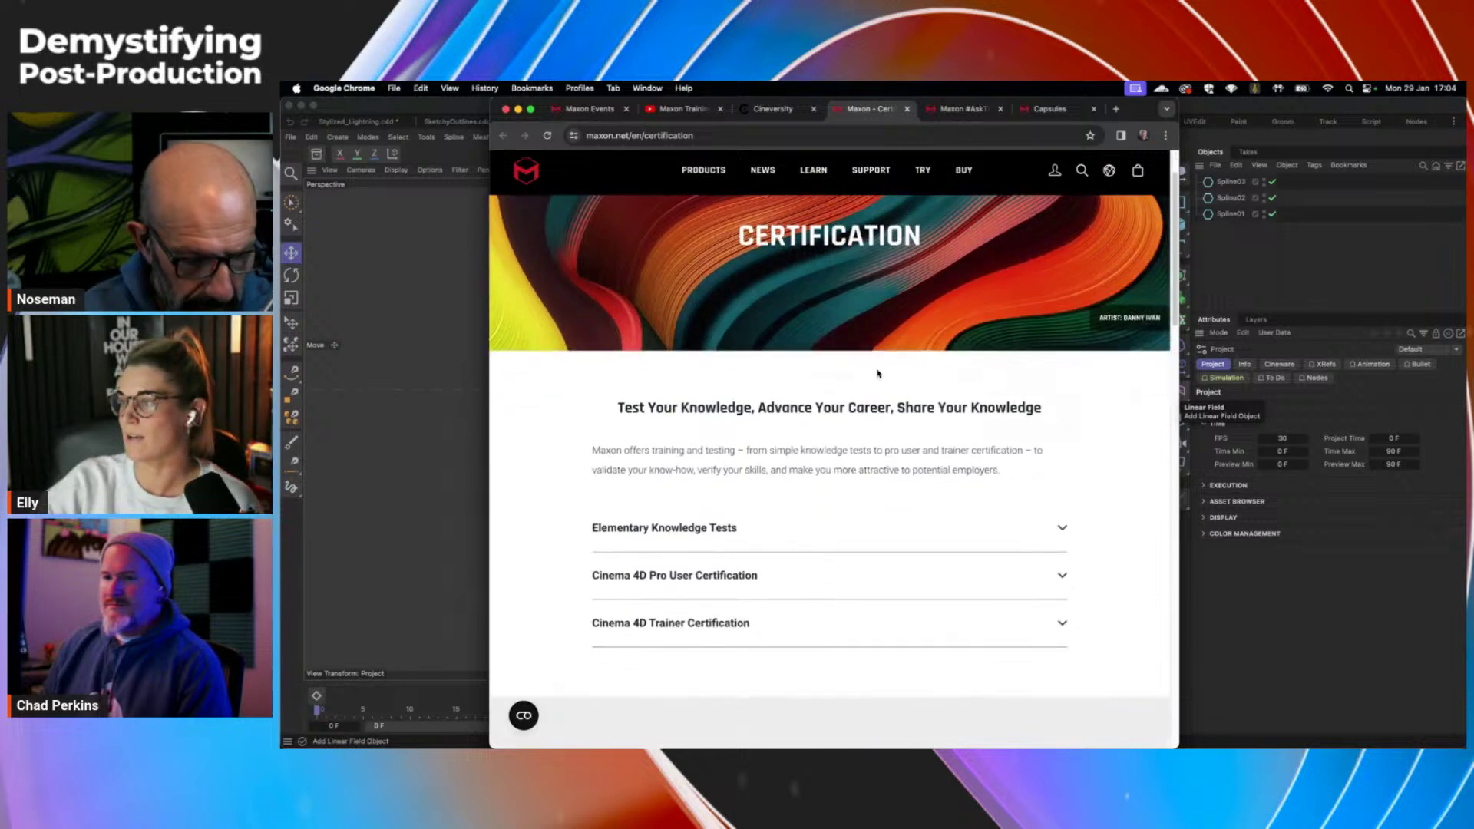
left_click(713, 519)
scroll(711, 519, "down", 2)
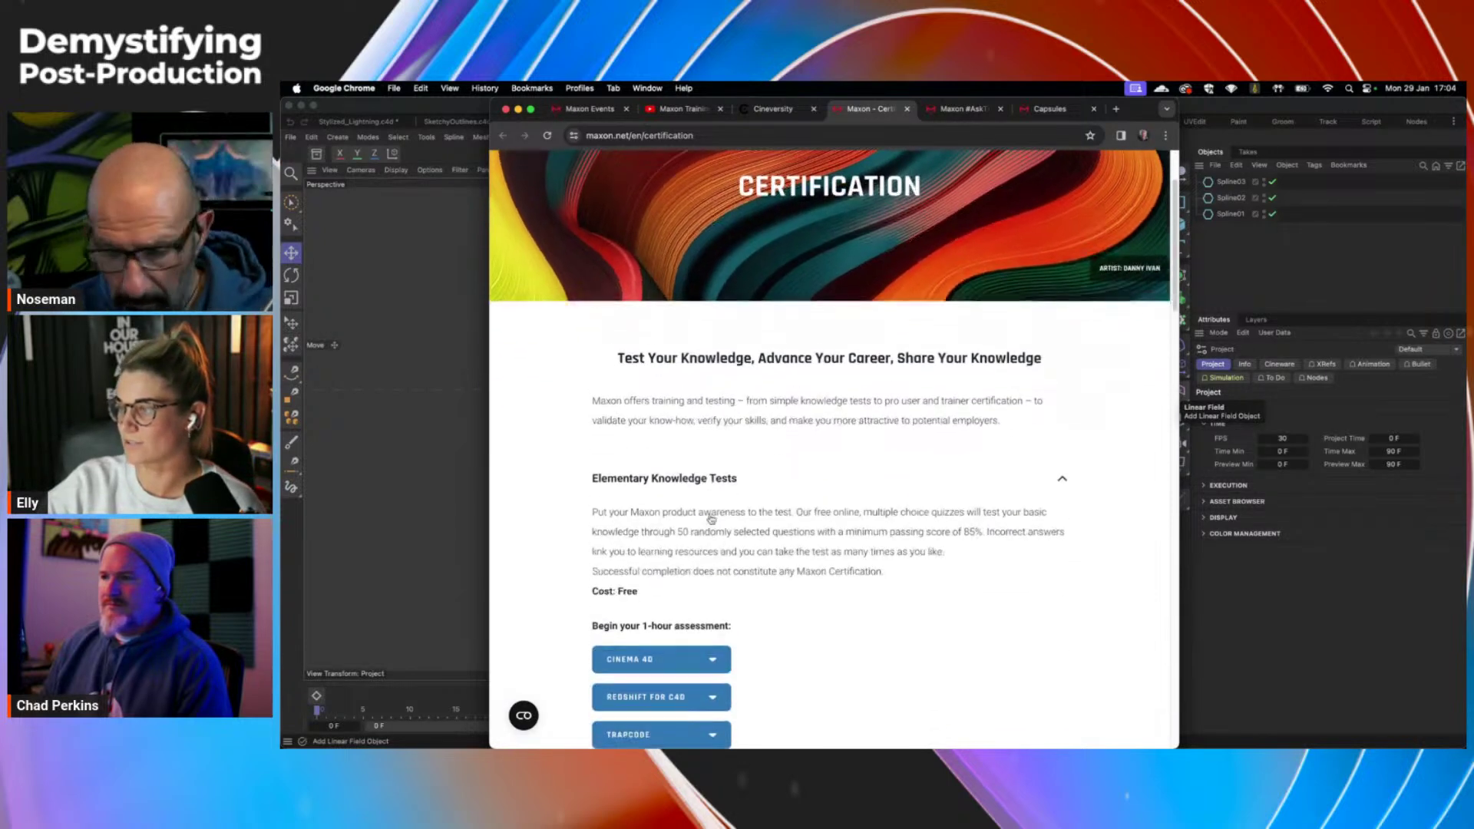
scroll(837, 548, "down", 7)
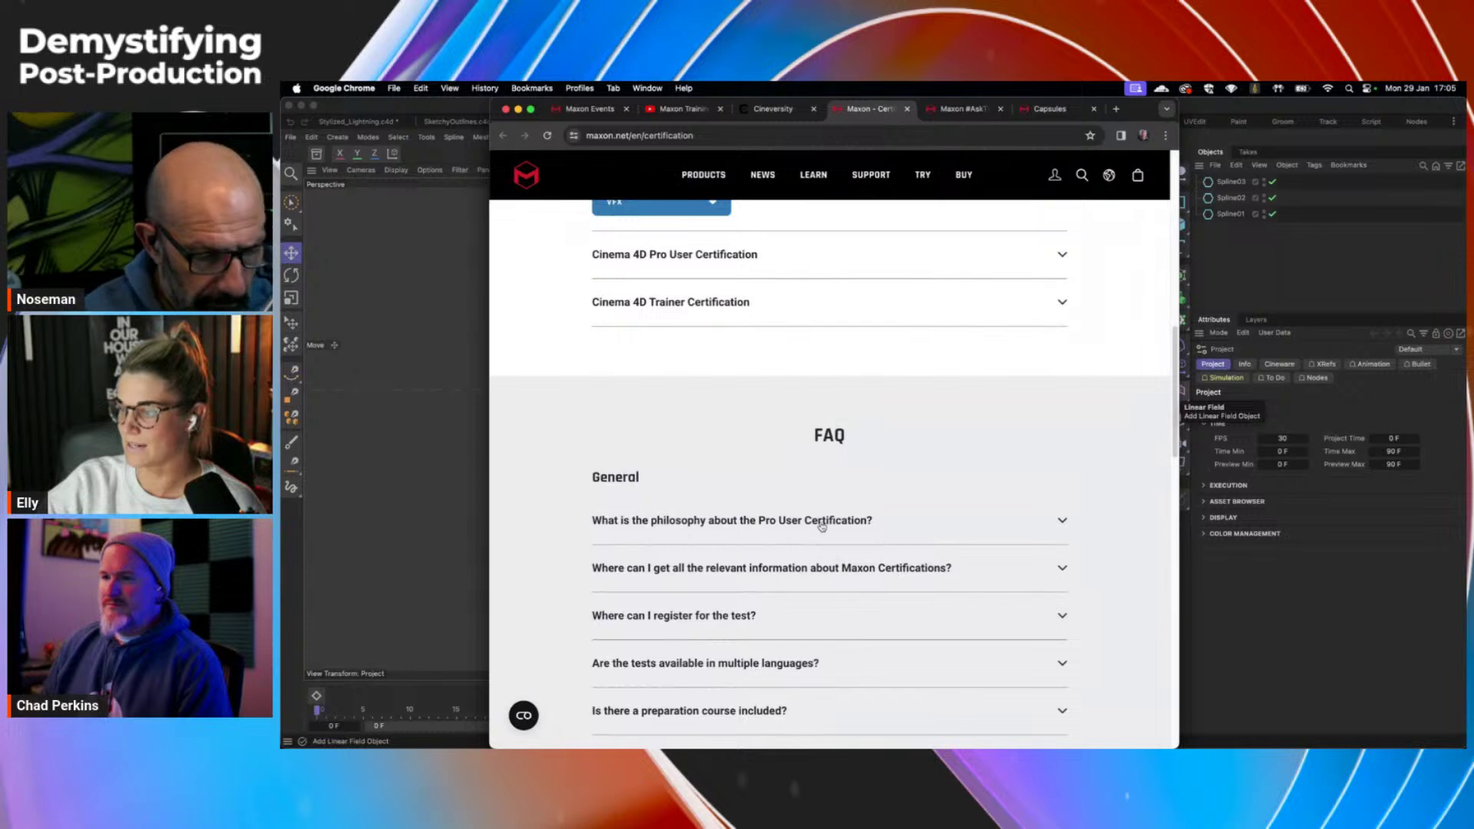
scroll(822, 527, "down", 1)
scroll(822, 527, "up", 8)
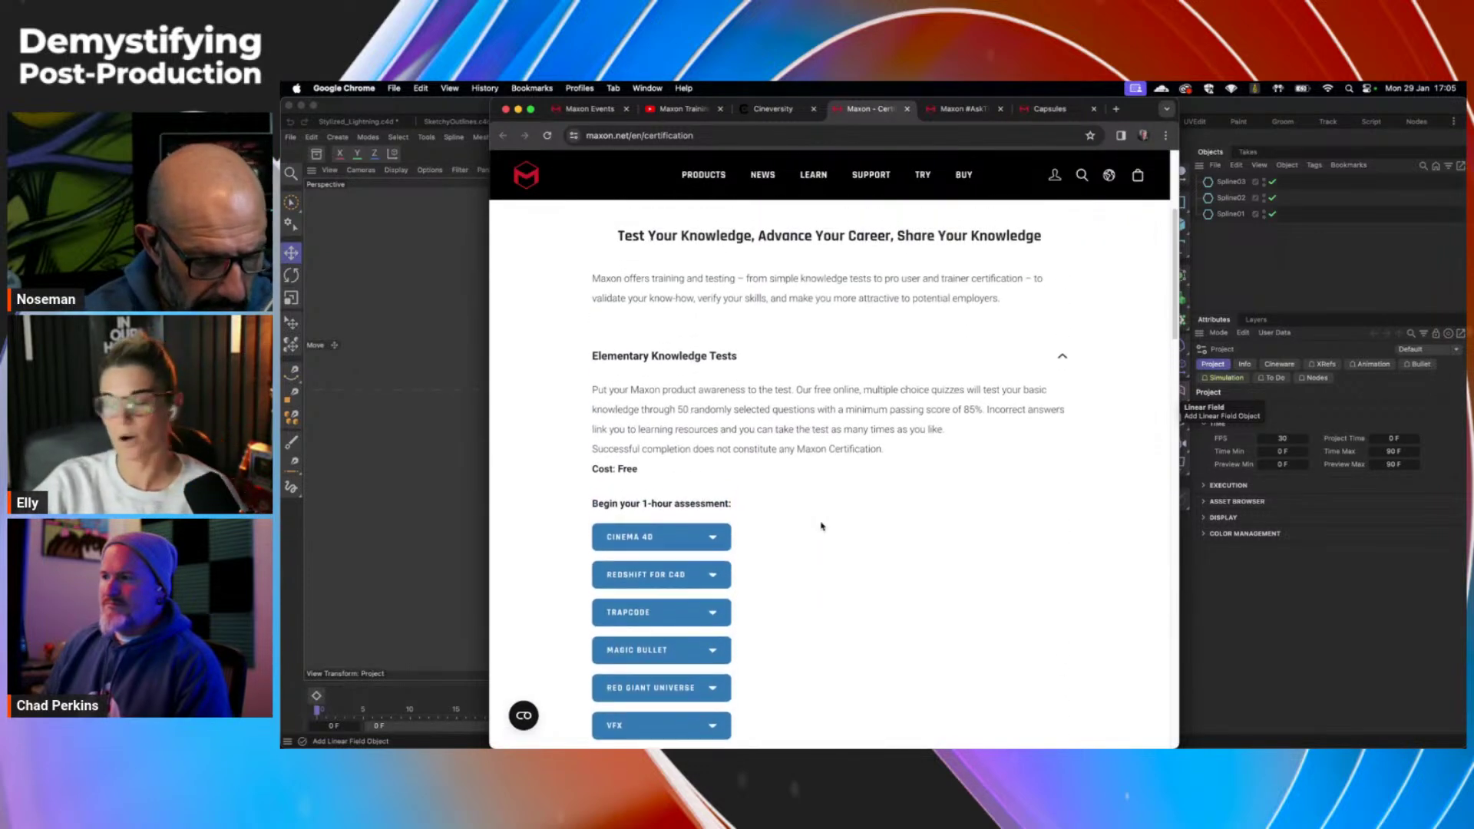
scroll(821, 526, "up", 3)
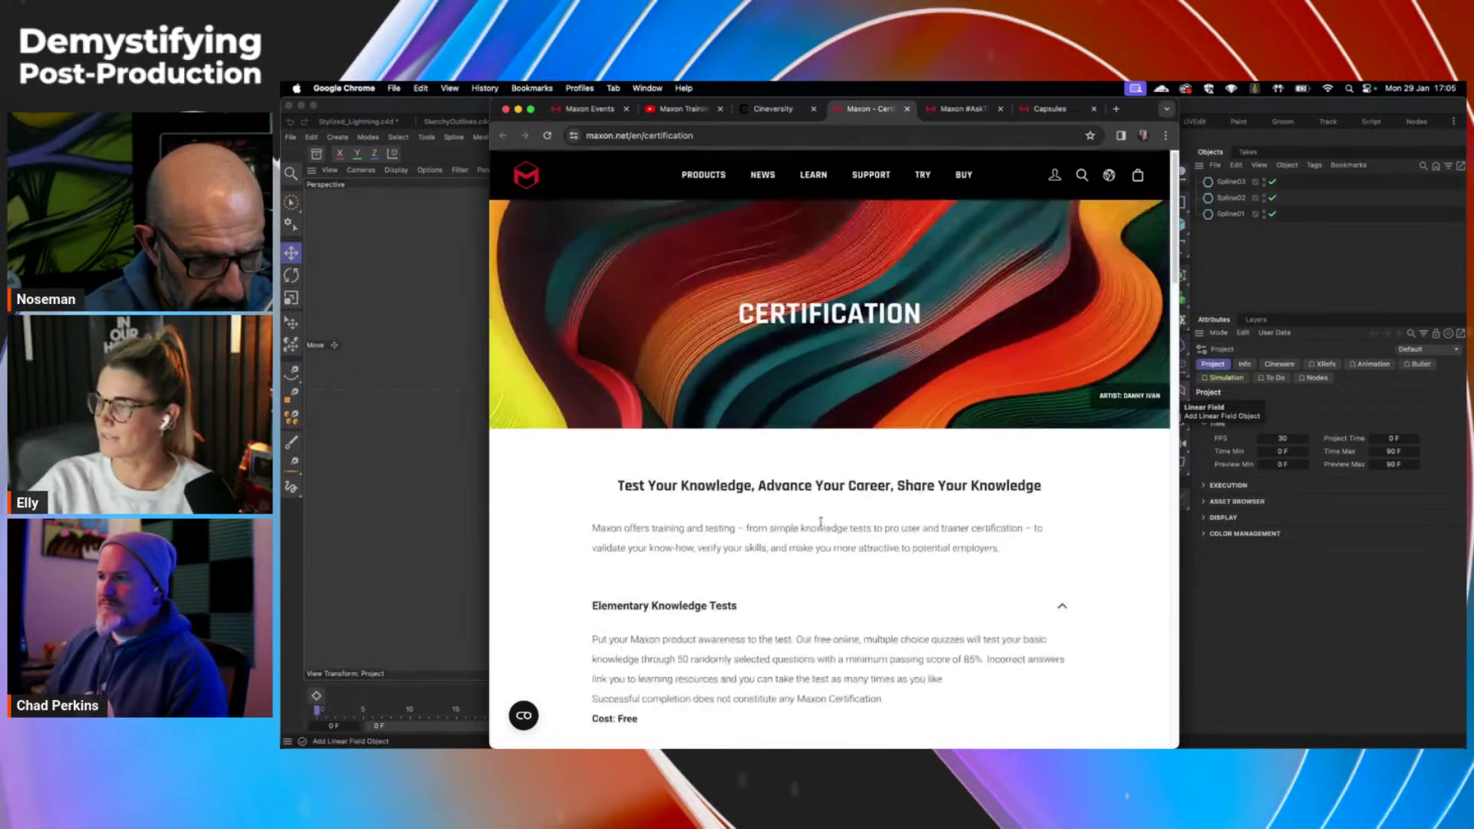
View the #AskTheTrainer merchandise store and return to the Maxon events page.
left_click(954, 111)
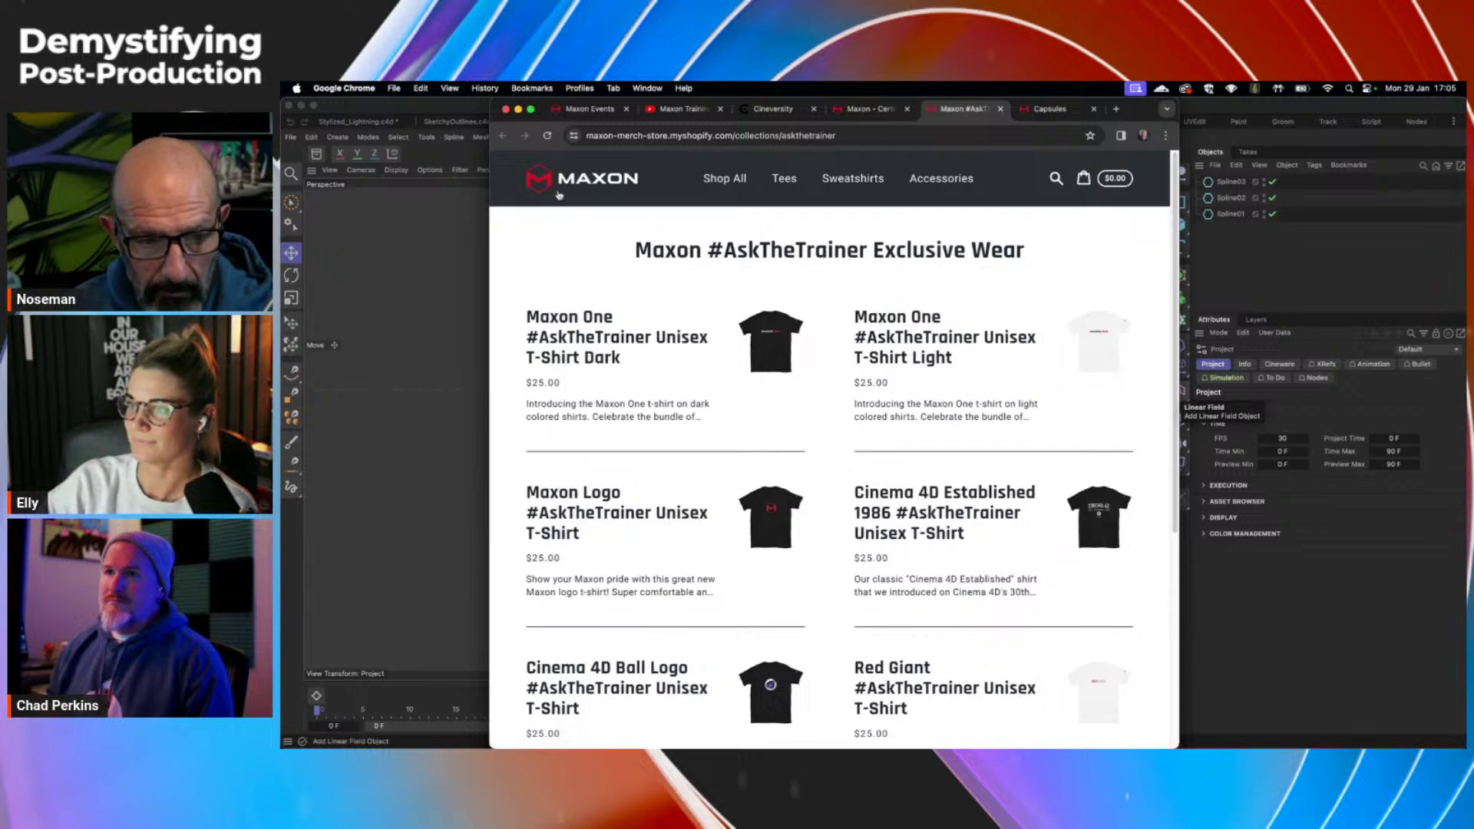
left_click(582, 112)
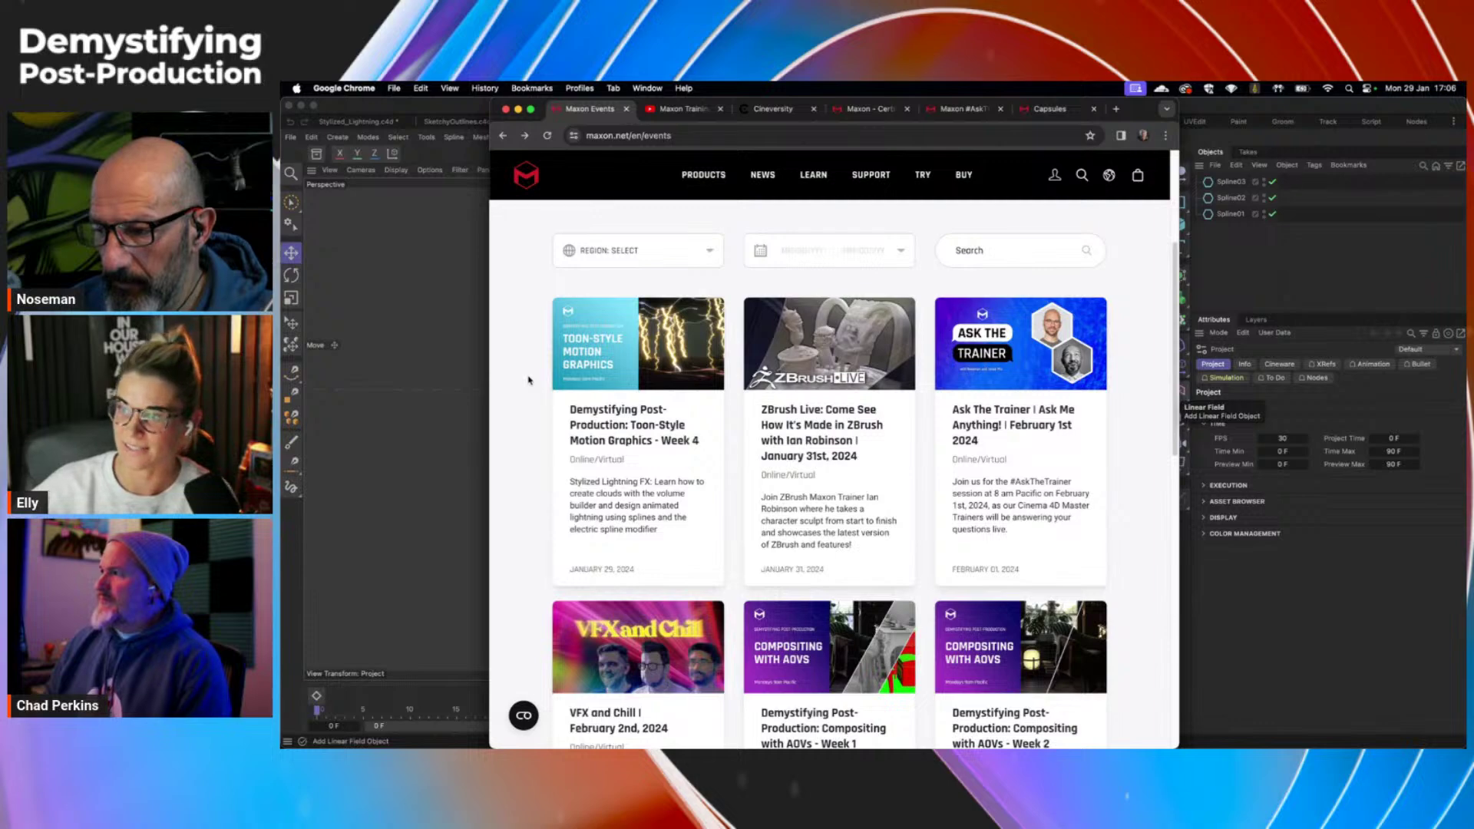
View the What's New section of the Maxon Capsules page.
left_click(1056, 111)
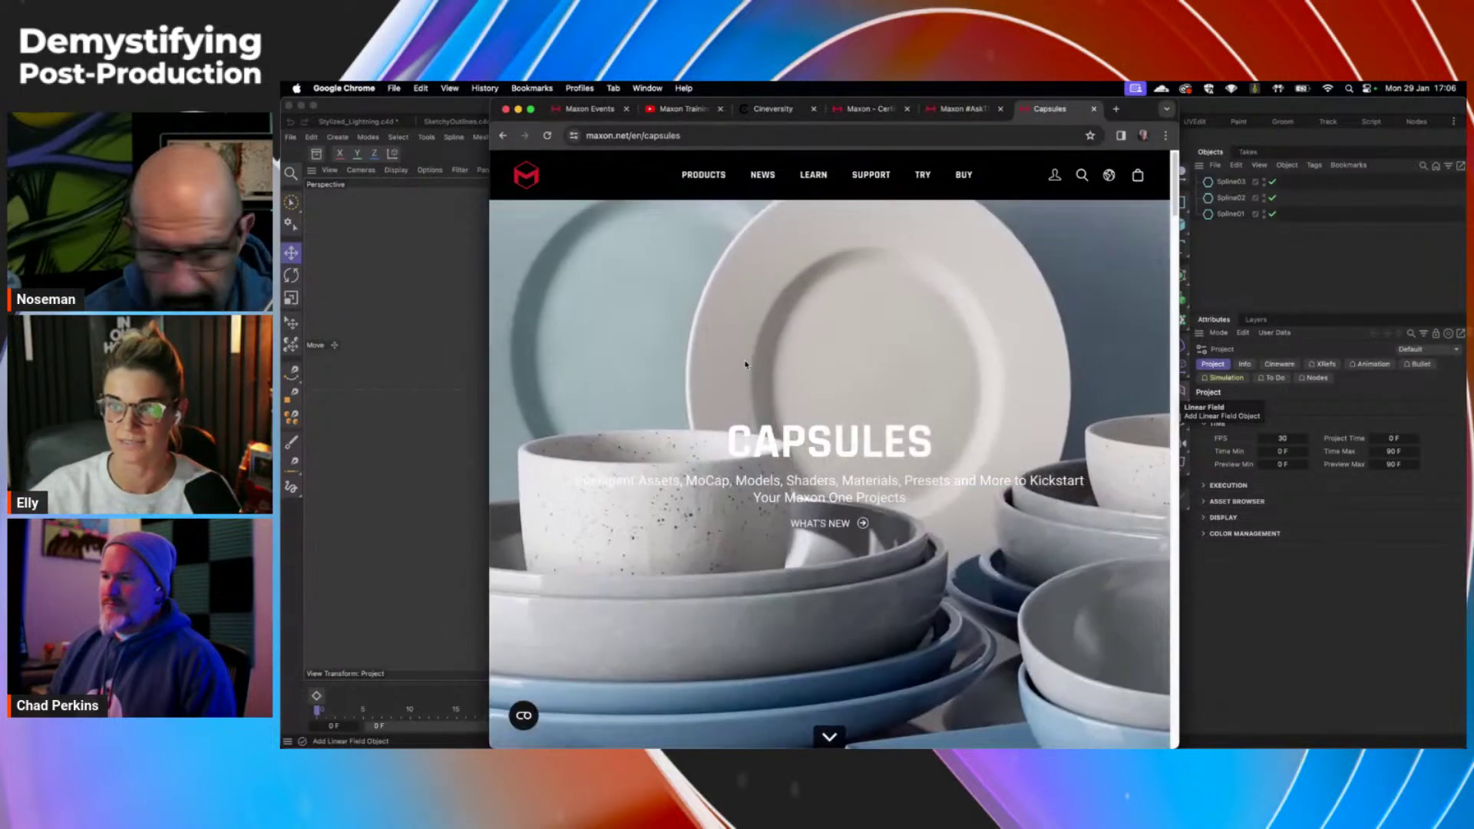
scroll(745, 363, "down", 3)
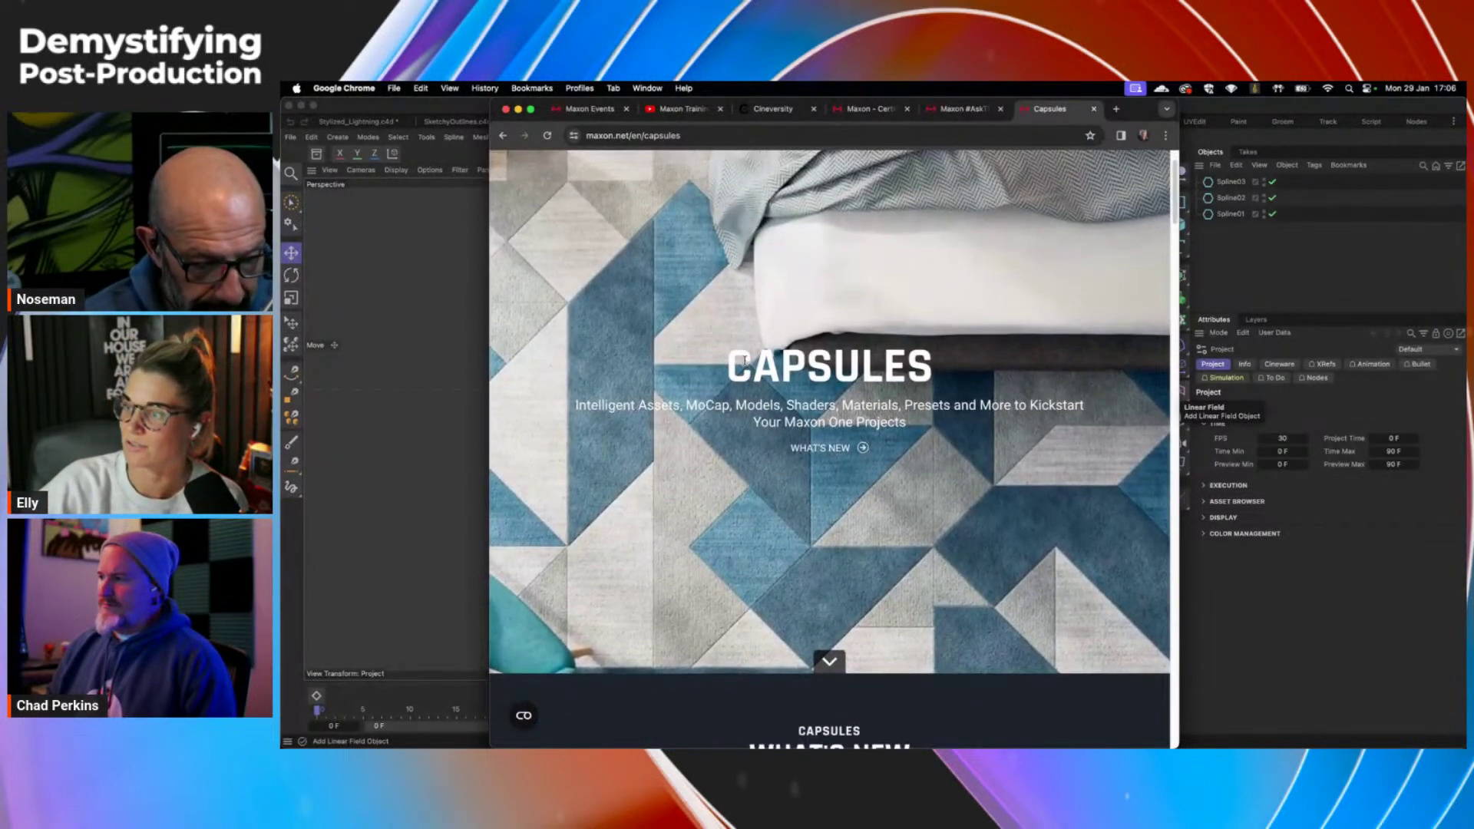
scroll(745, 362, "down", 5)
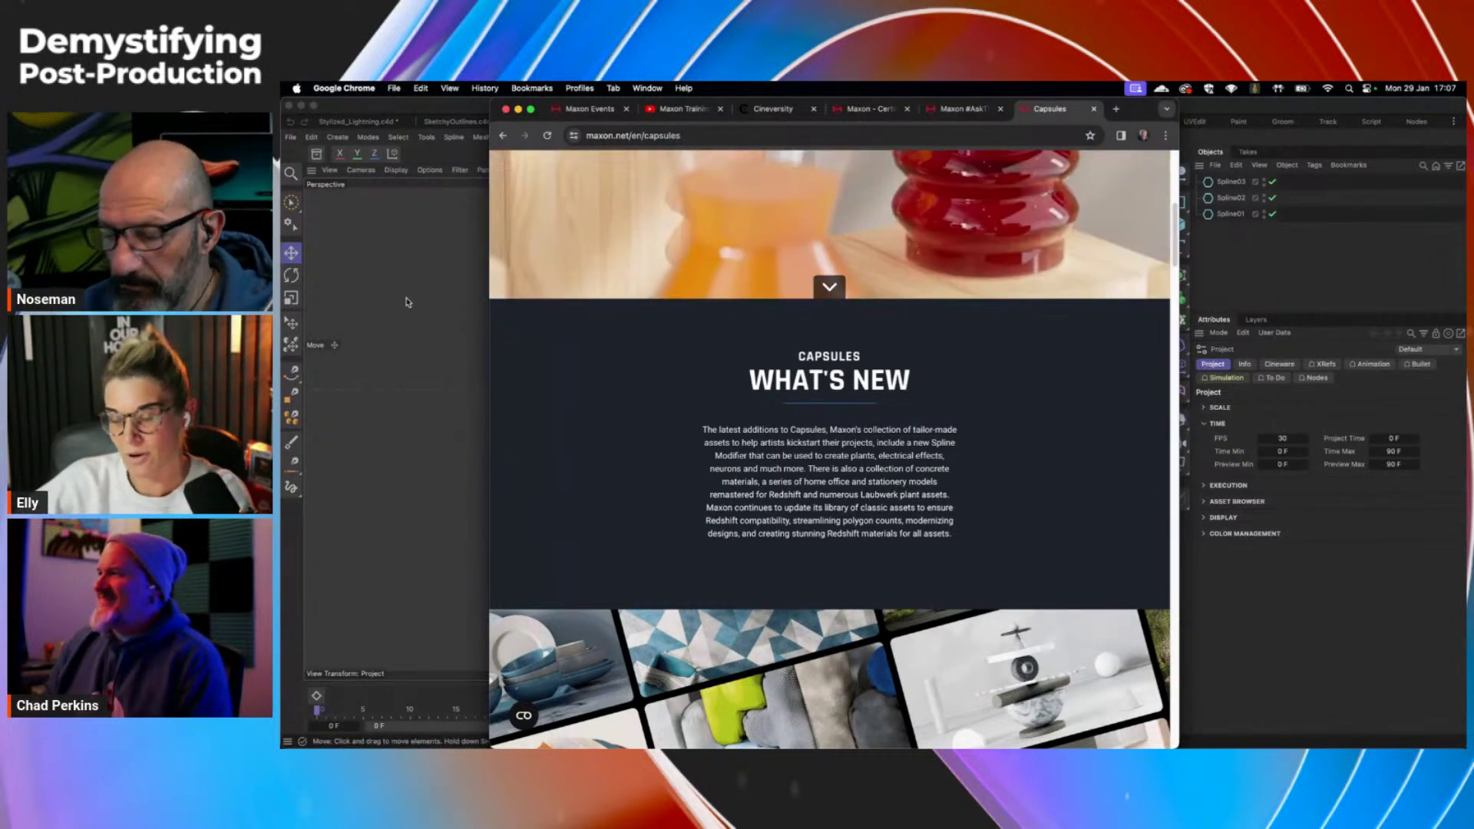
Switch to Cinema 4D, open the Asset Browser and search all asset categories for "spline mod".
left_click(410, 306)
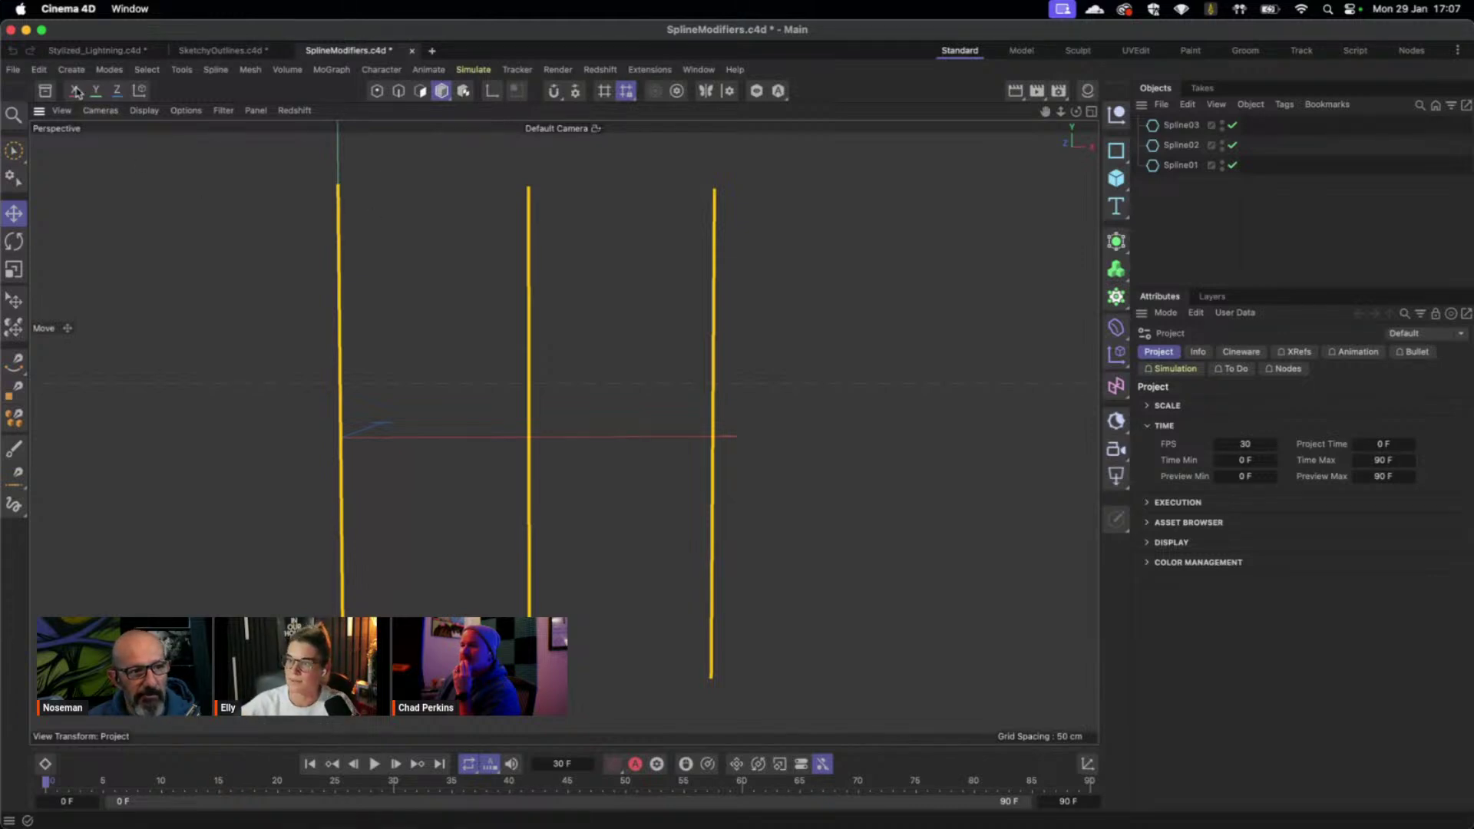
left_click(46, 96)
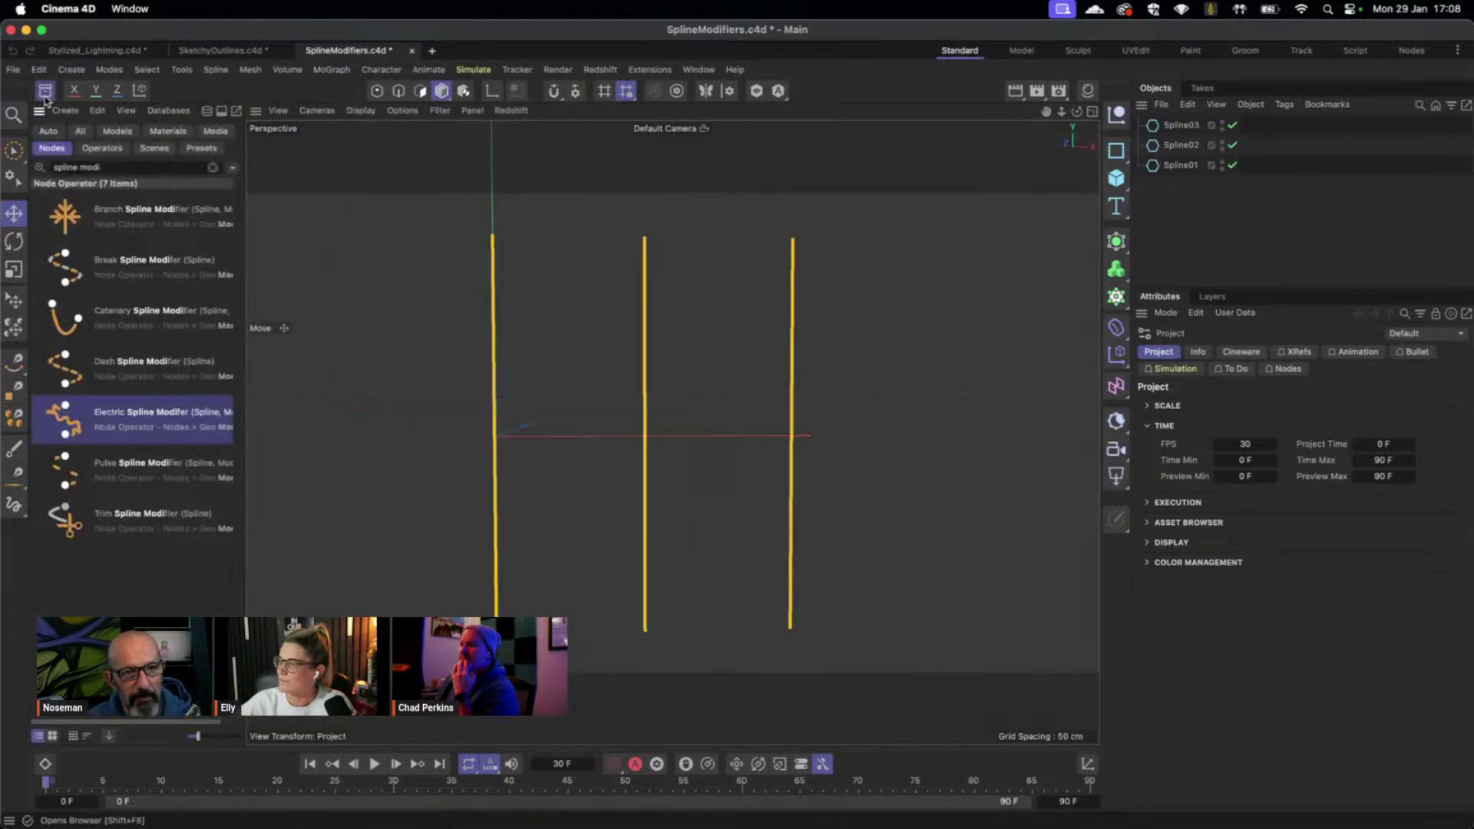
left_click(117, 167)
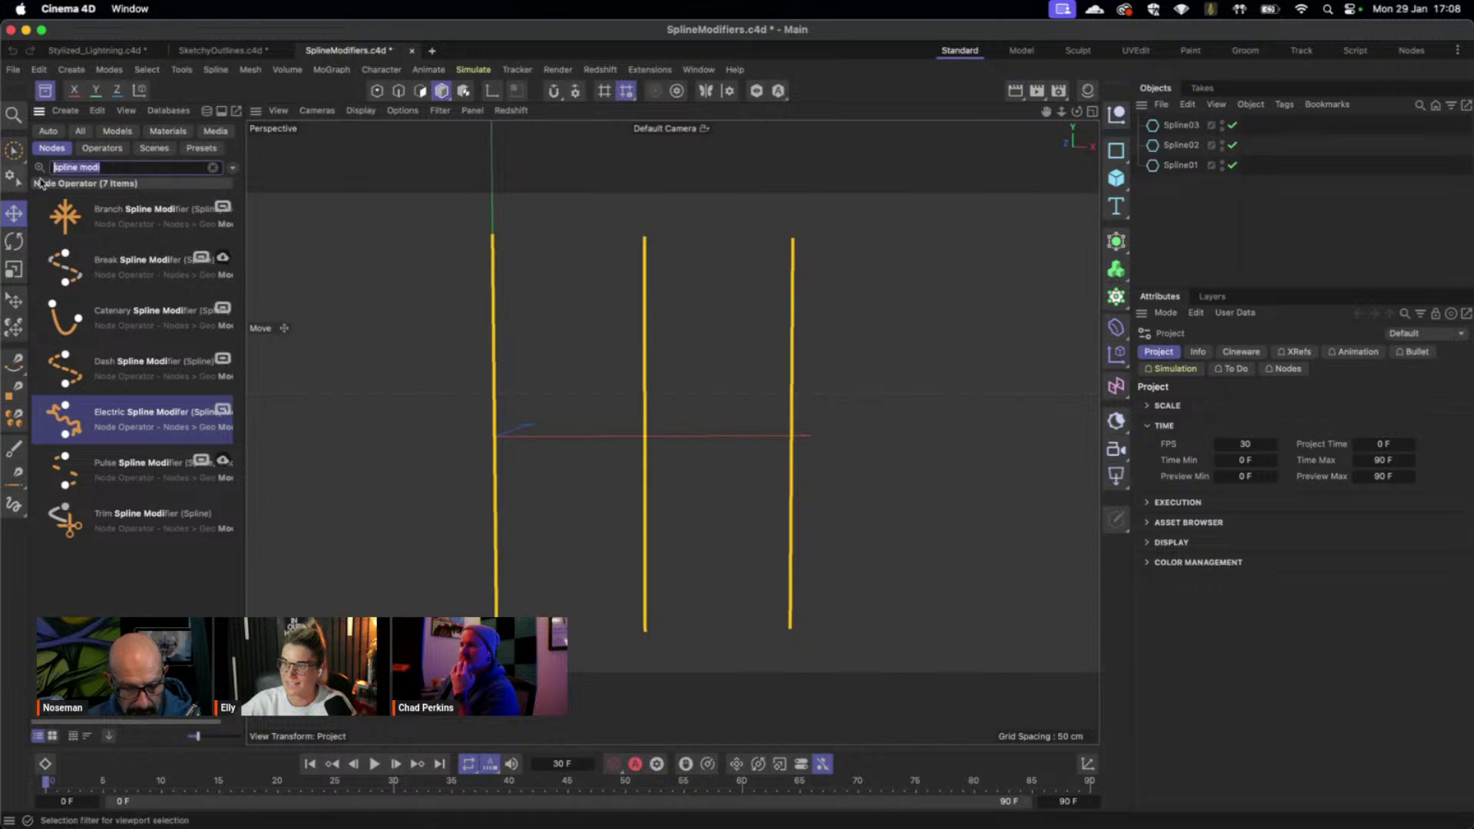
key("BackSpace")
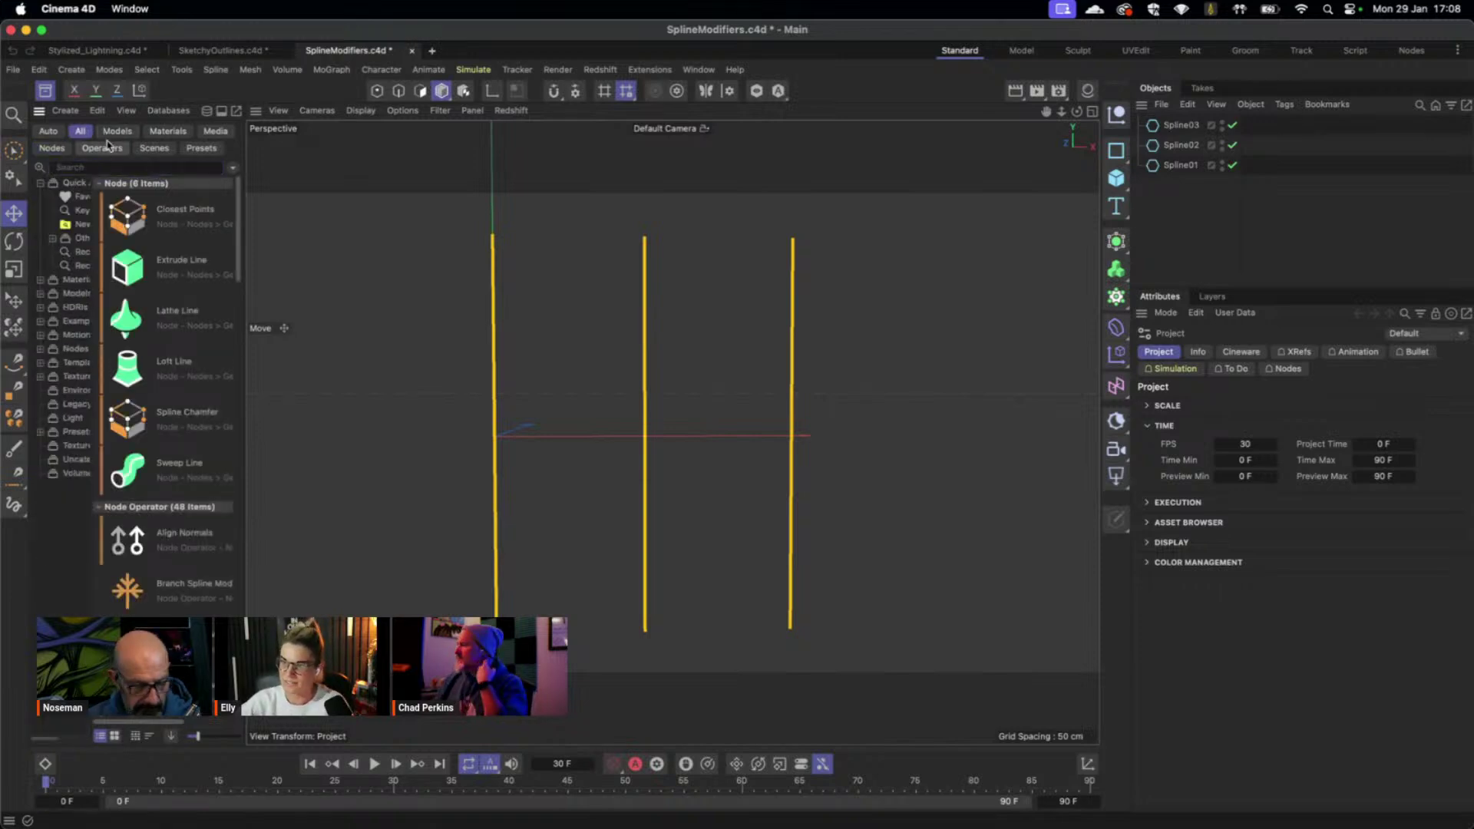
left_click(112, 168)
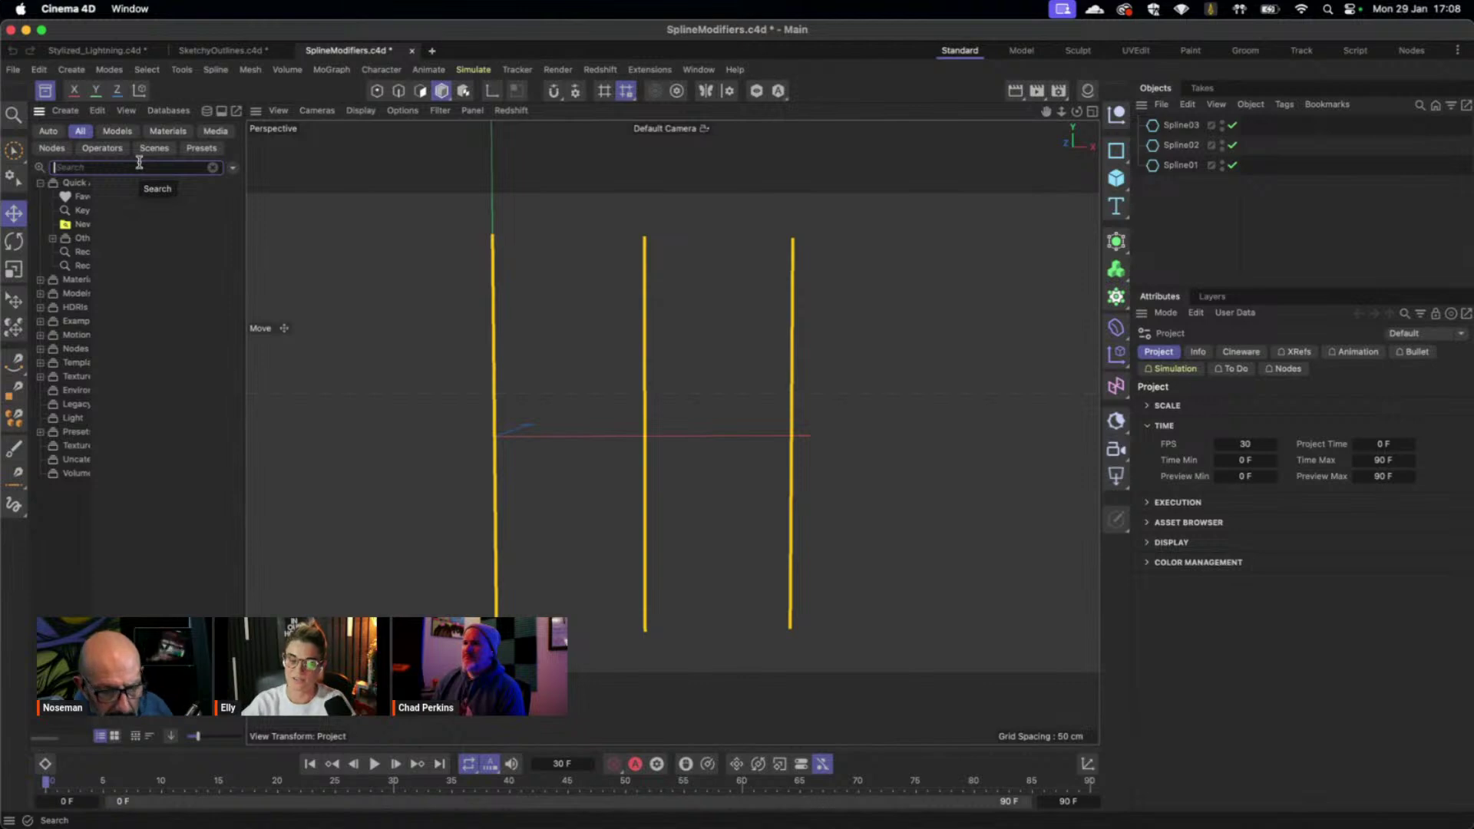
type("spline mod")
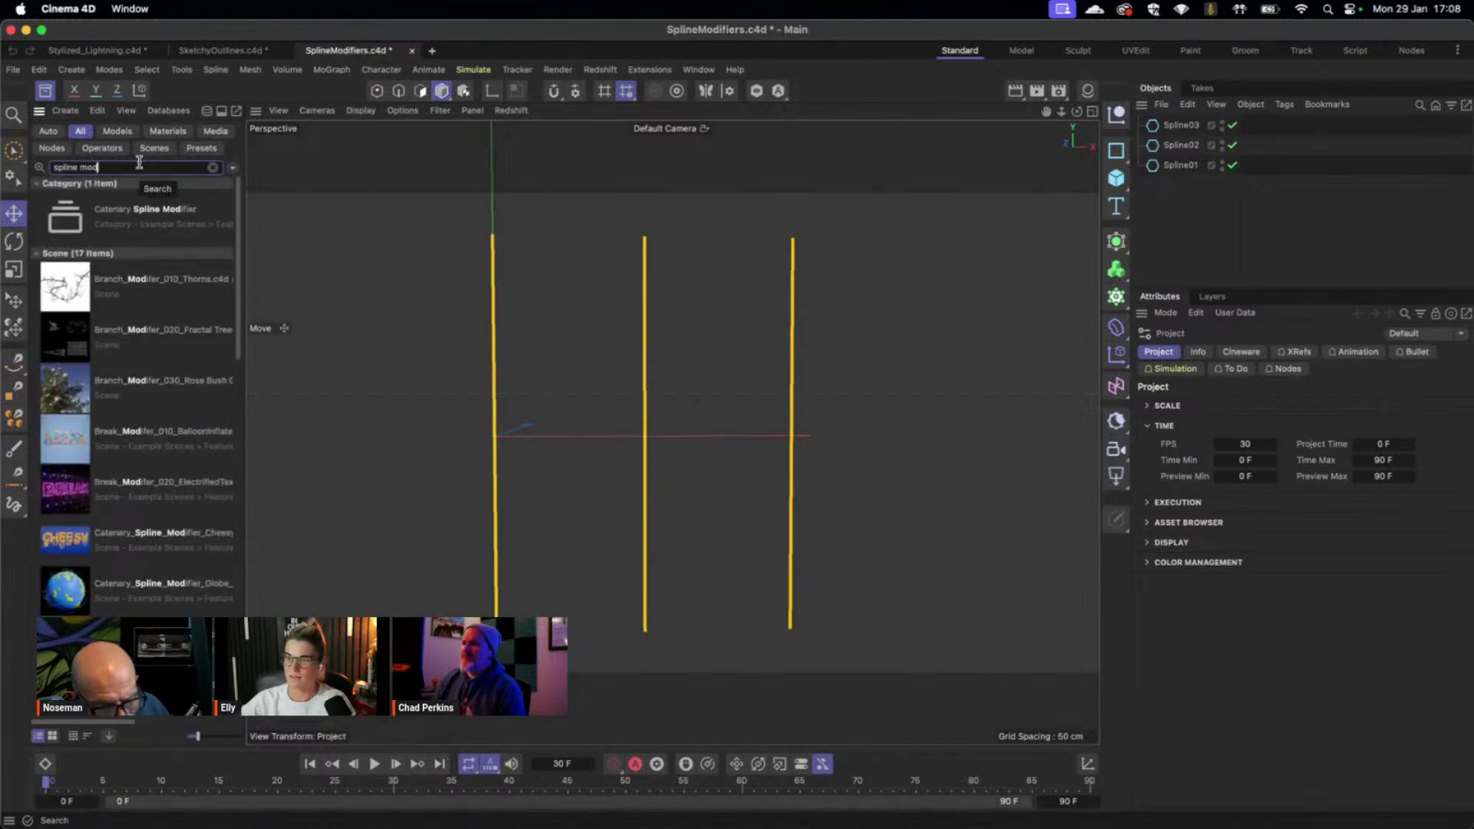
Restrict the asset results to operators and refine the search to "spline modifi".
left_click(51, 148)
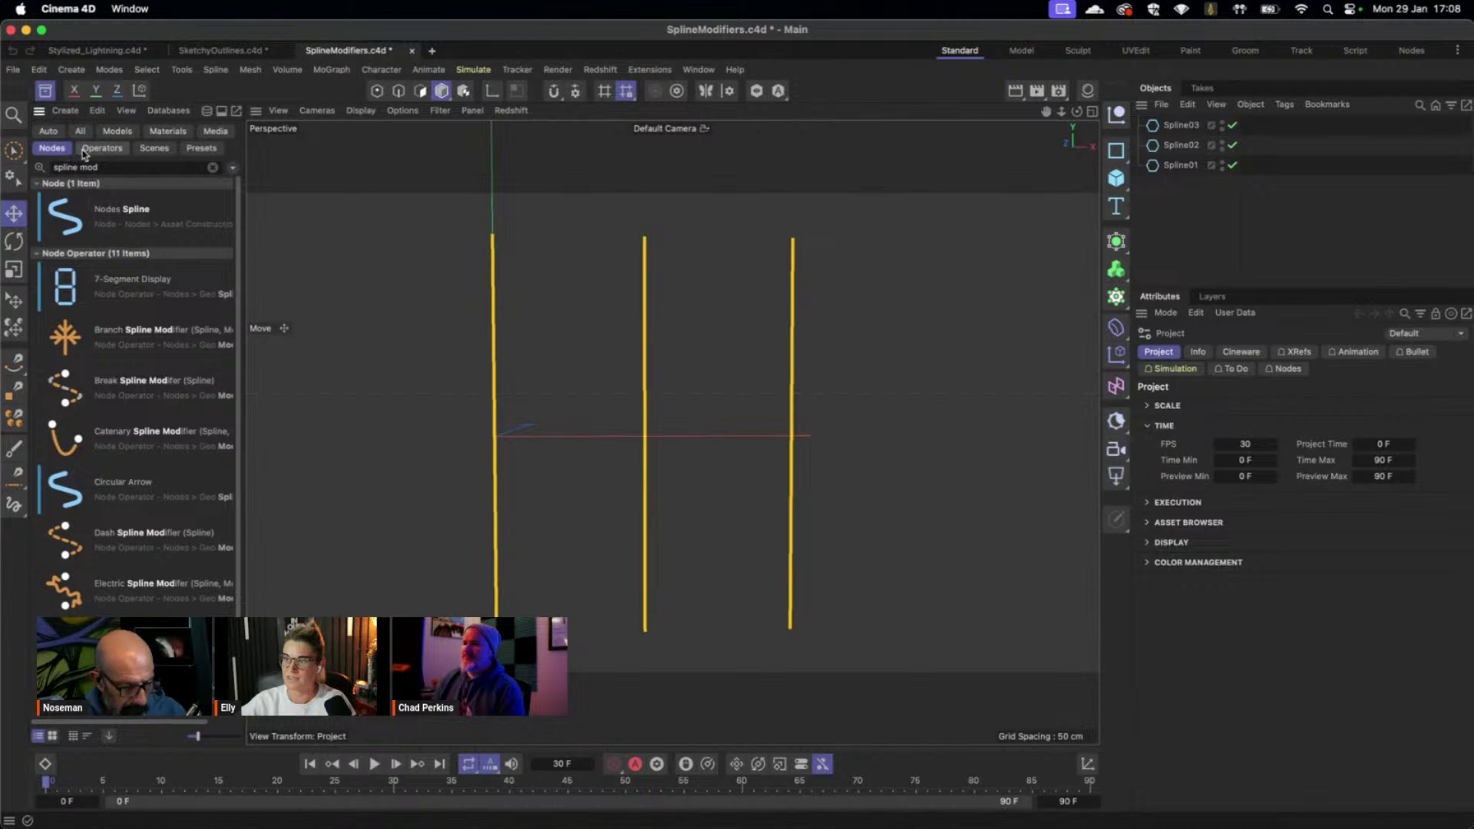
left_click(93, 148)
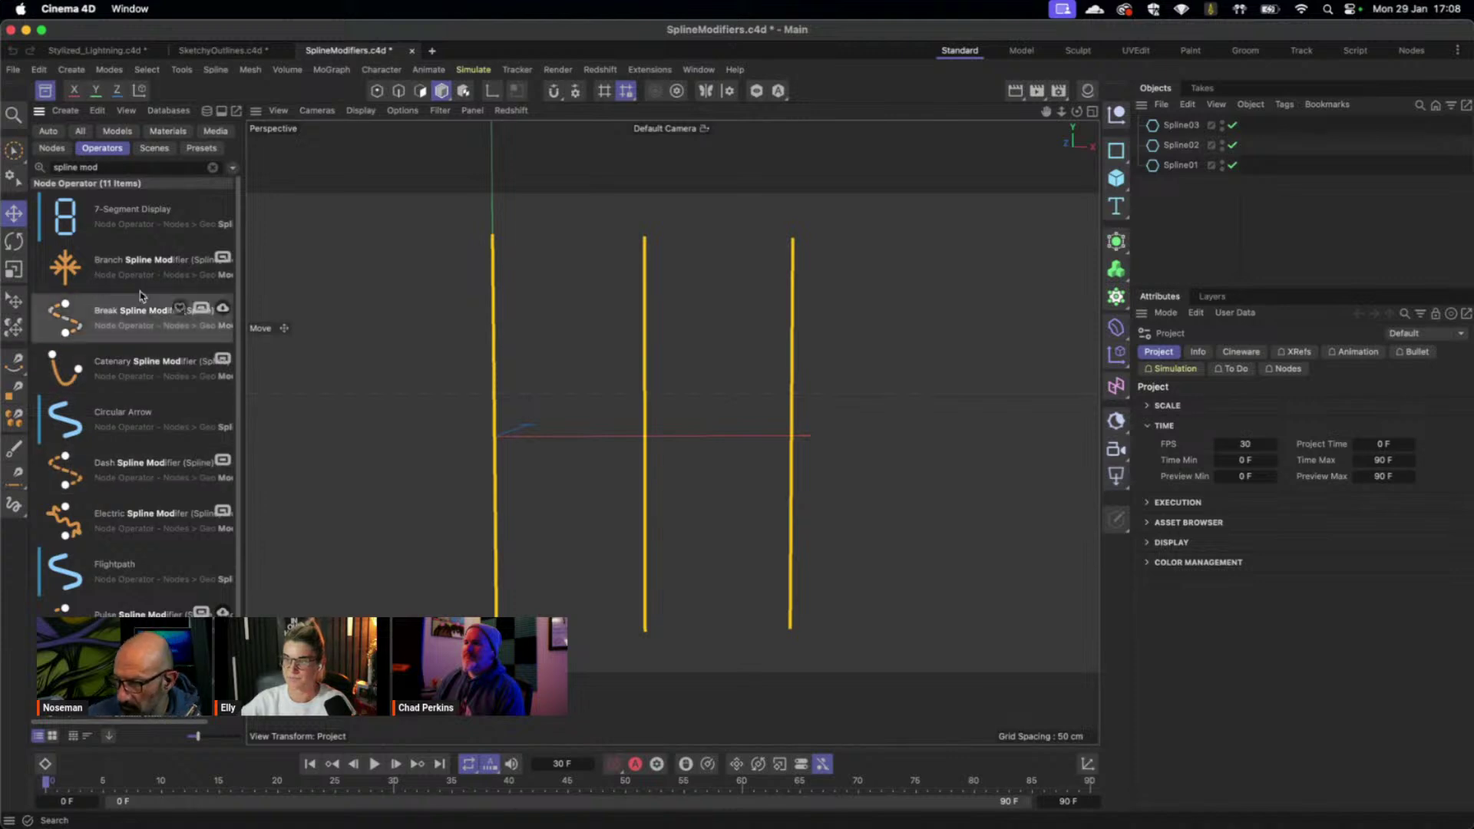
left_click(104, 167)
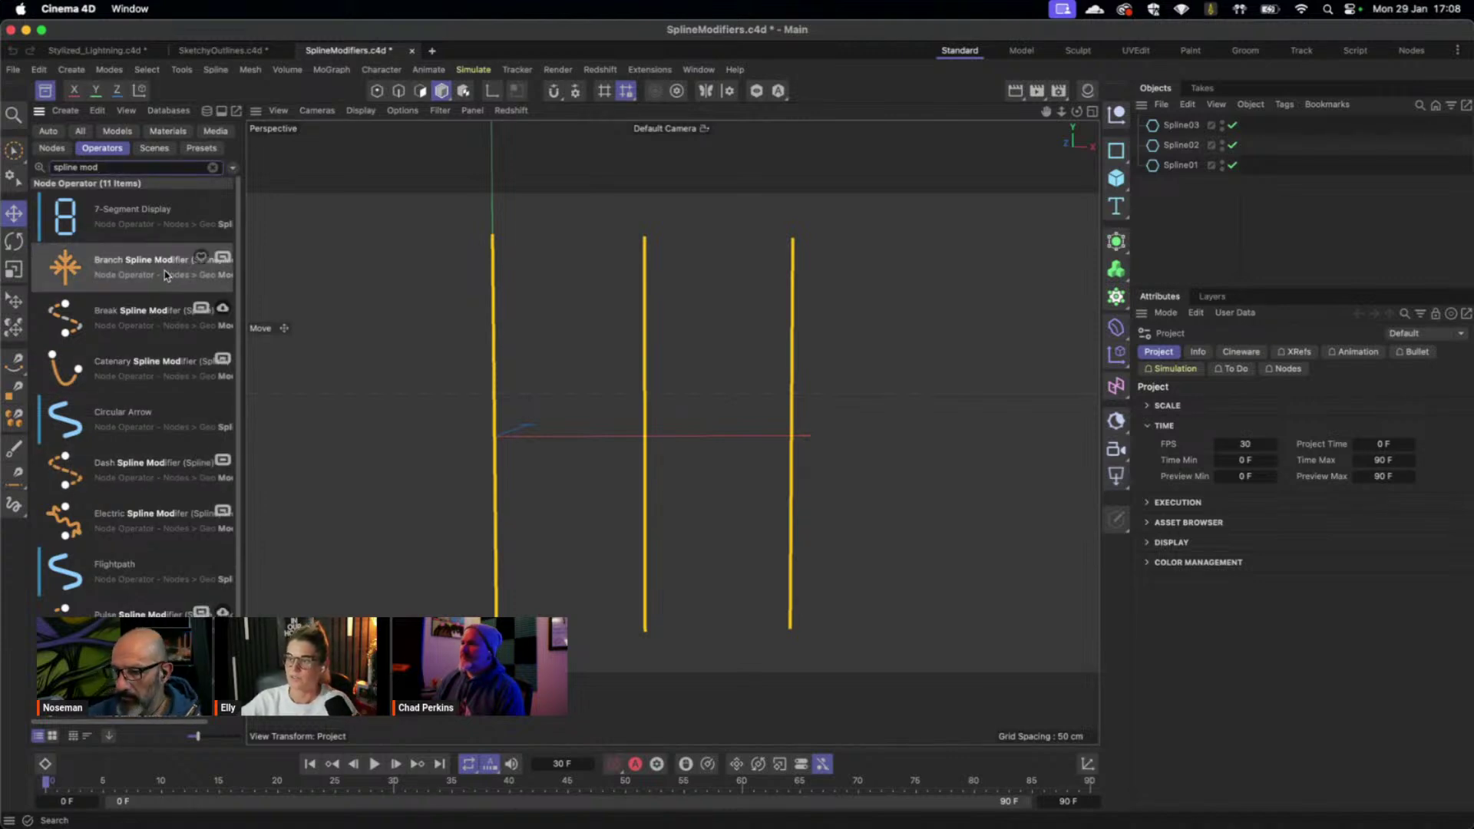
type("ifi")
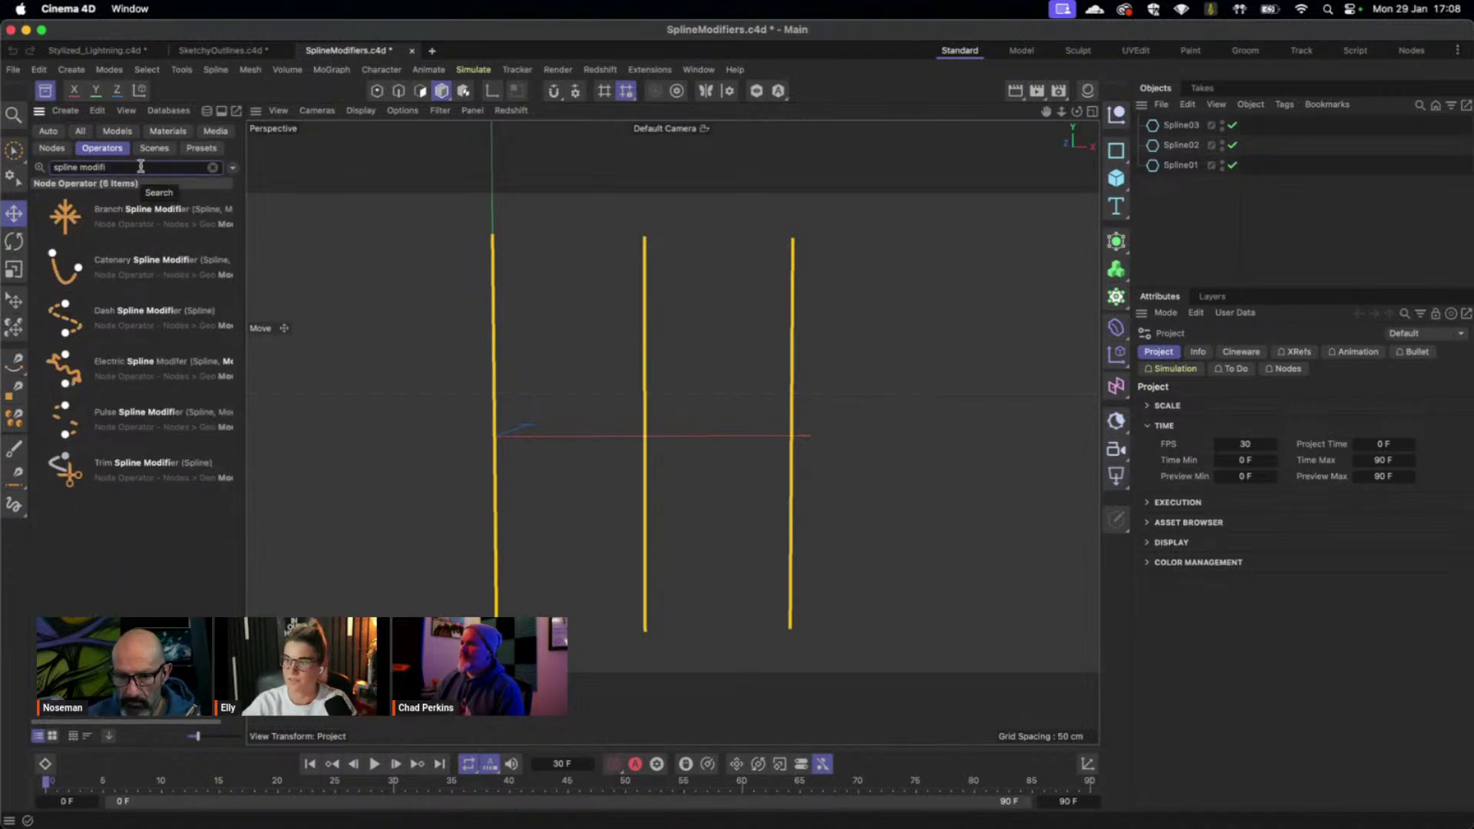
key("BackSpace")
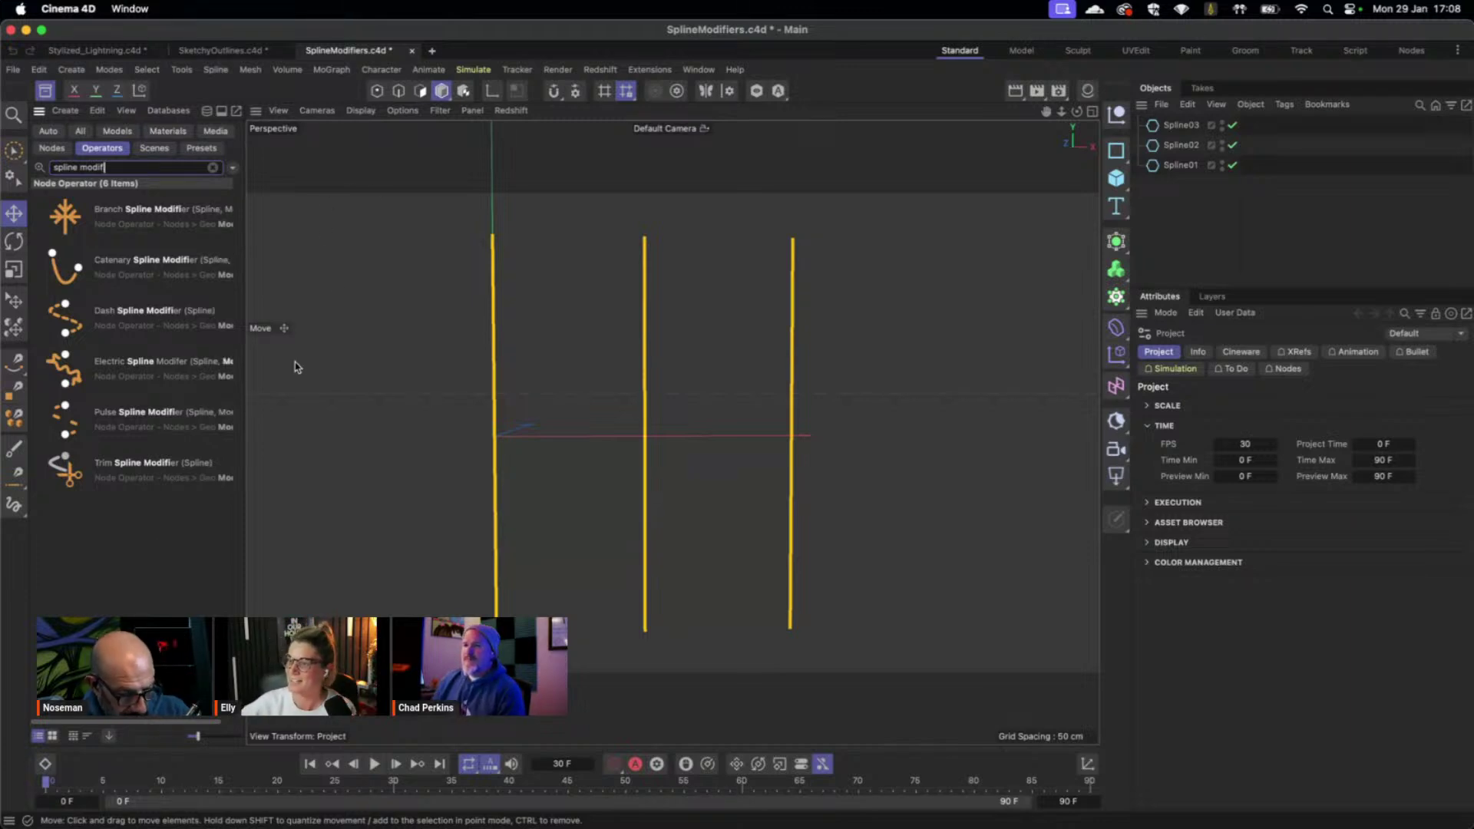
Add an Electric Spline Modifer to the scene and make it a child of Spline01.
double_click(119, 372)
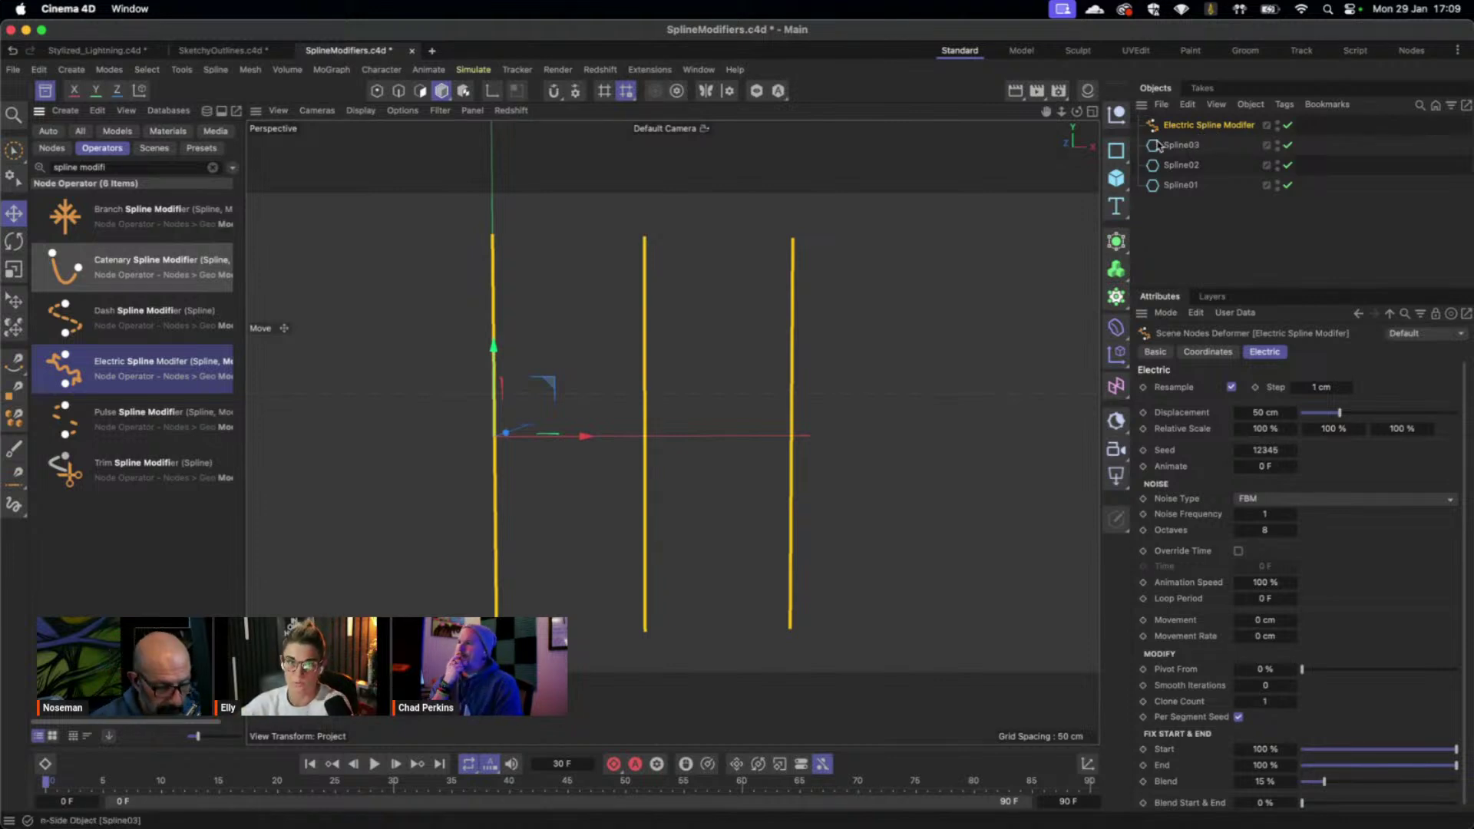
left_click_drag(1179, 129, 1183, 185)
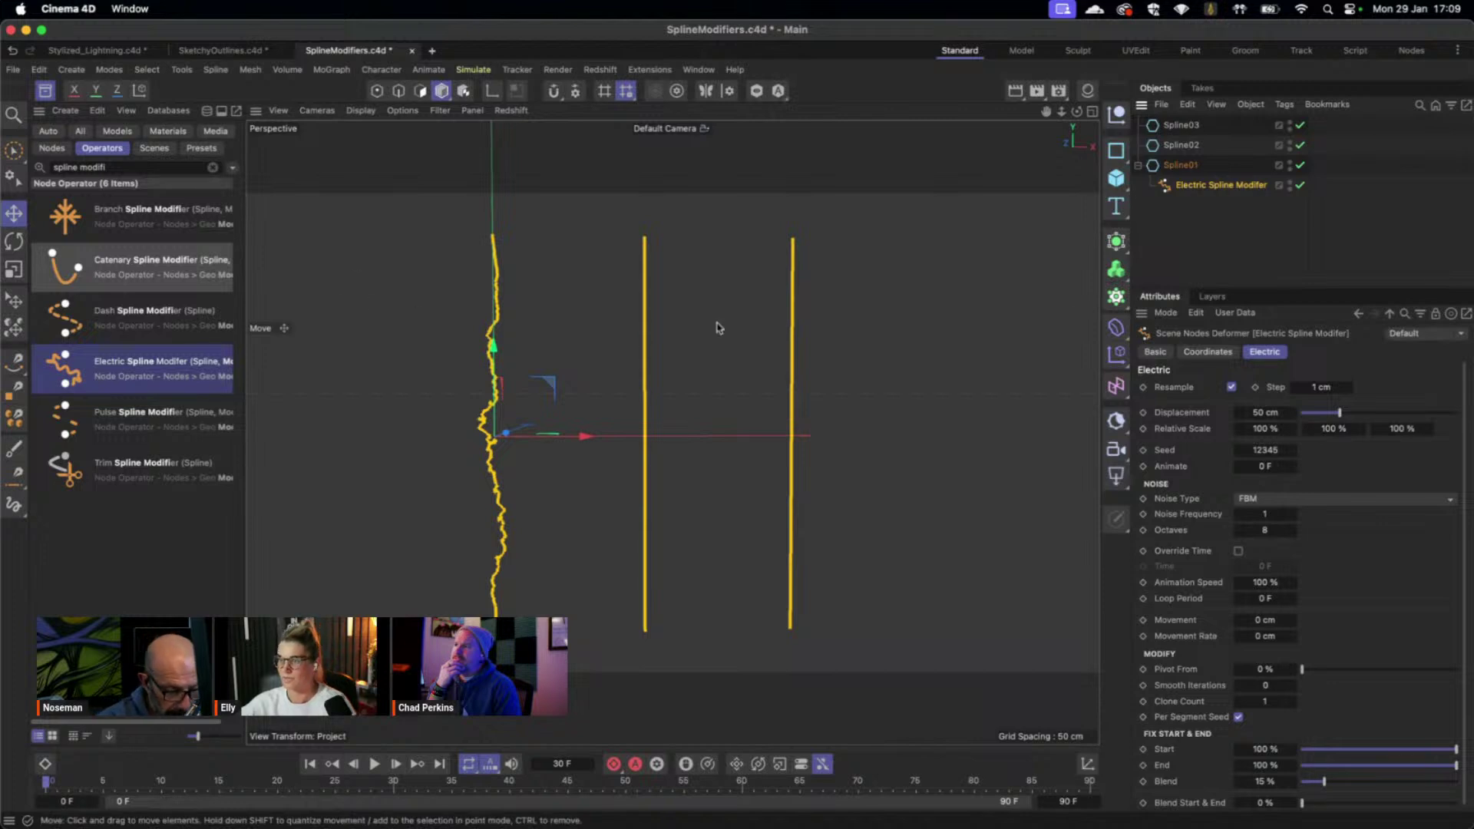
Play the timeline to preview the electric animation on Spline01, and stop playback.
left_click_drag(513, 390, 570, 397, "alt")
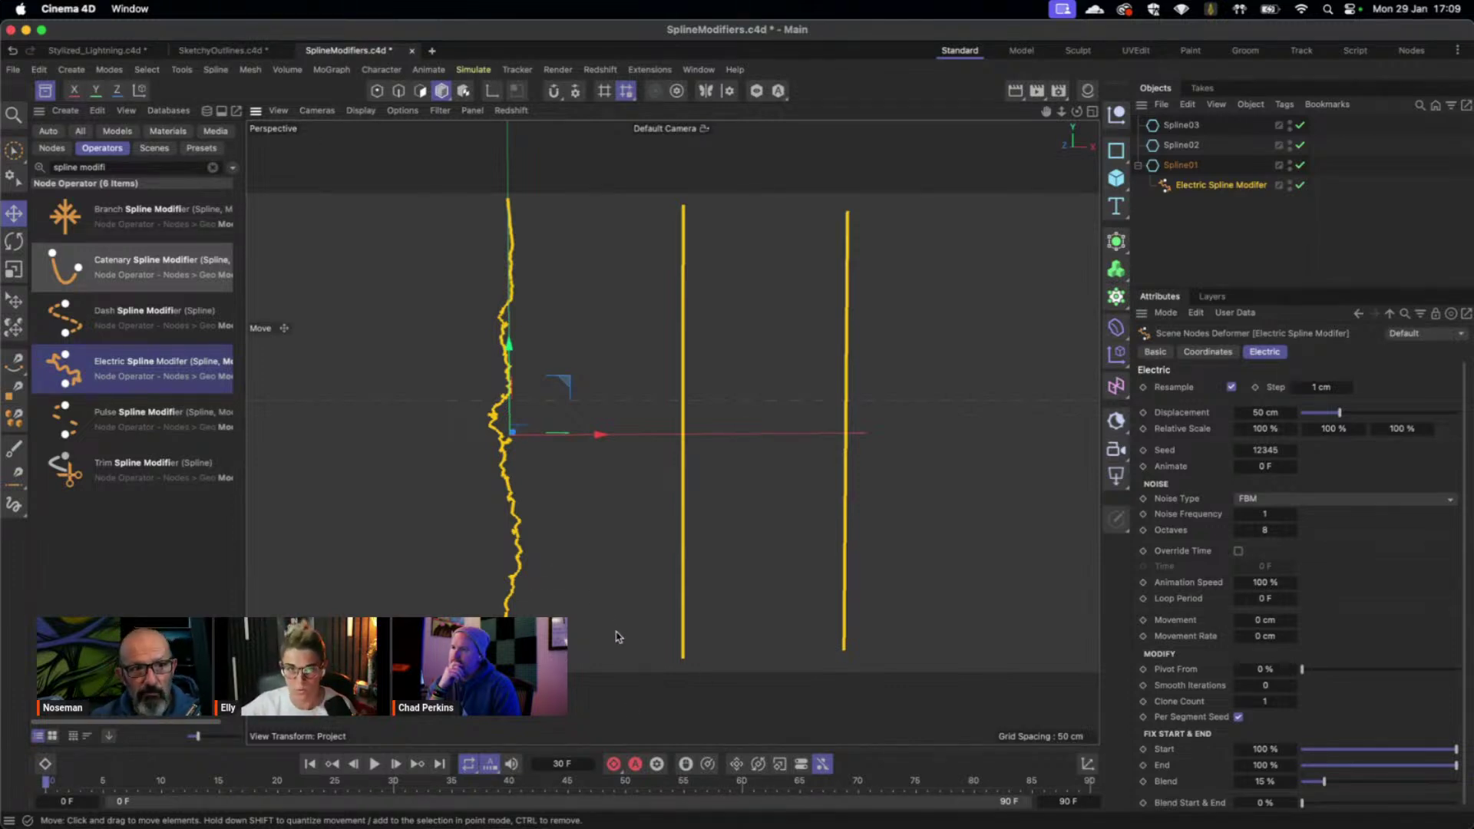
left_click(376, 763)
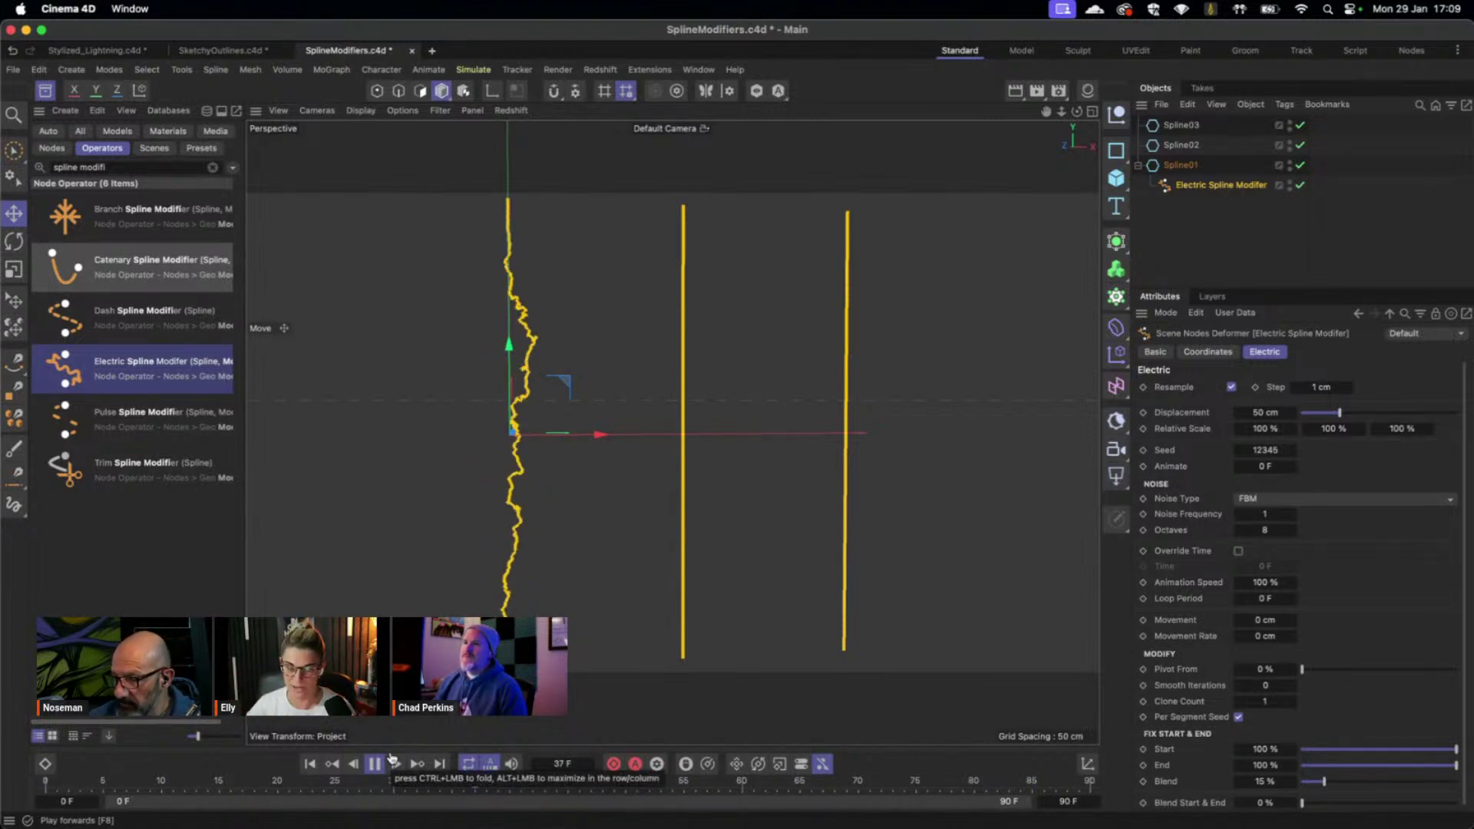
left_click(375, 763)
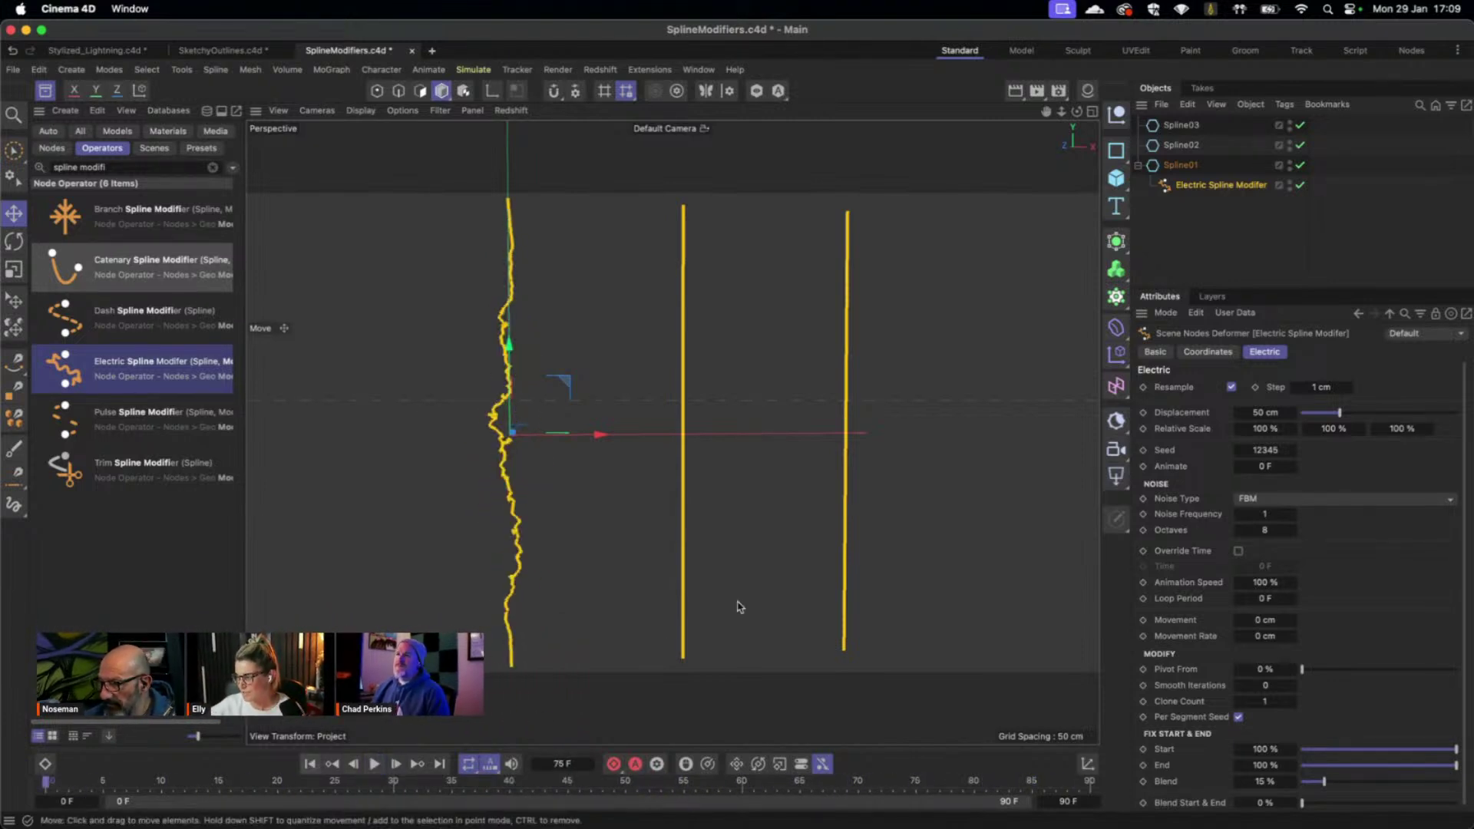
Set the Electric Spline Modifer's resample step to 10 cm and its displacement to 62 cm.
left_click(1327, 381)
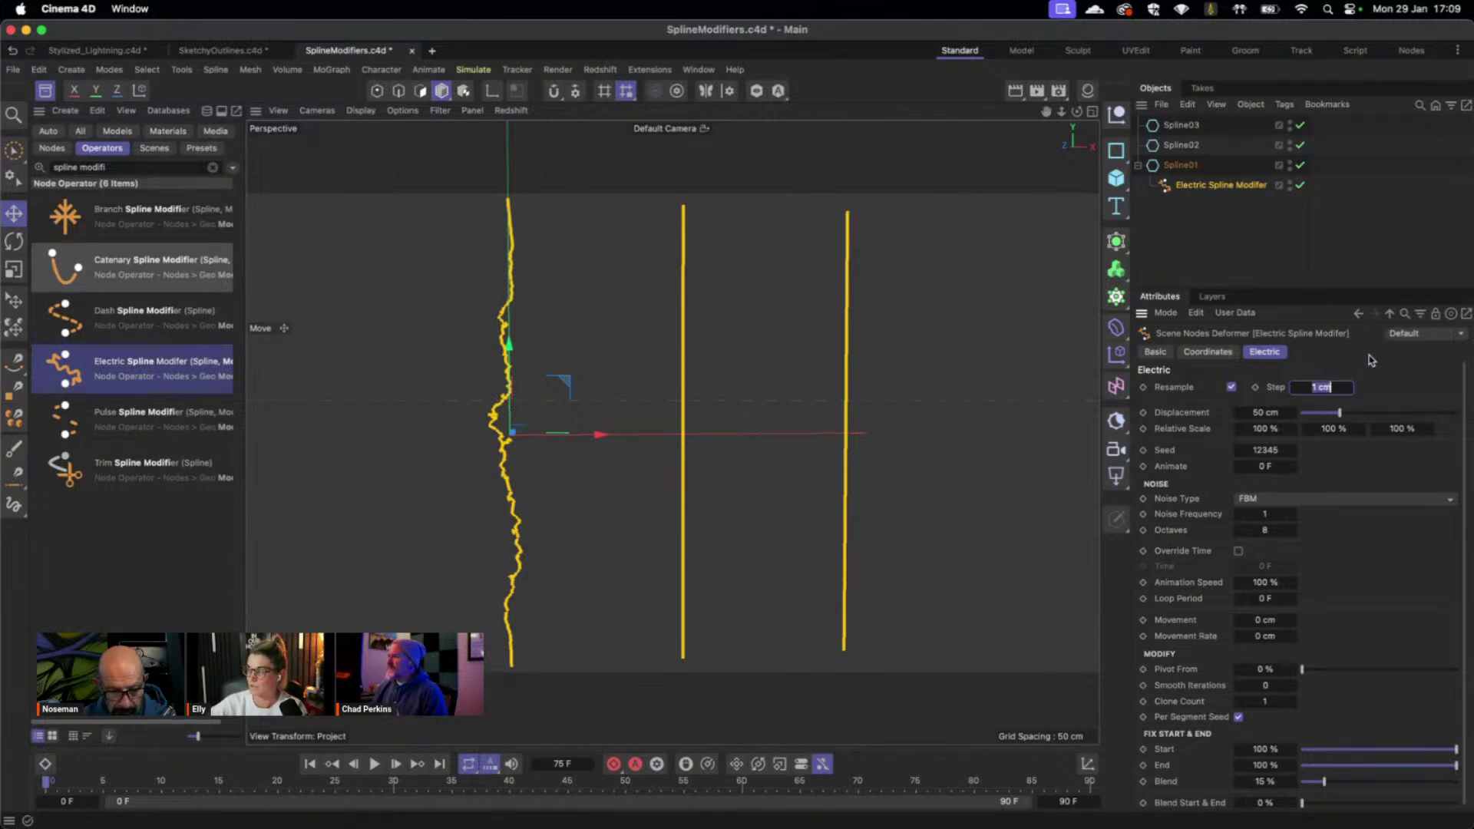
type("10")
key("Return")
left_click(597, 404)
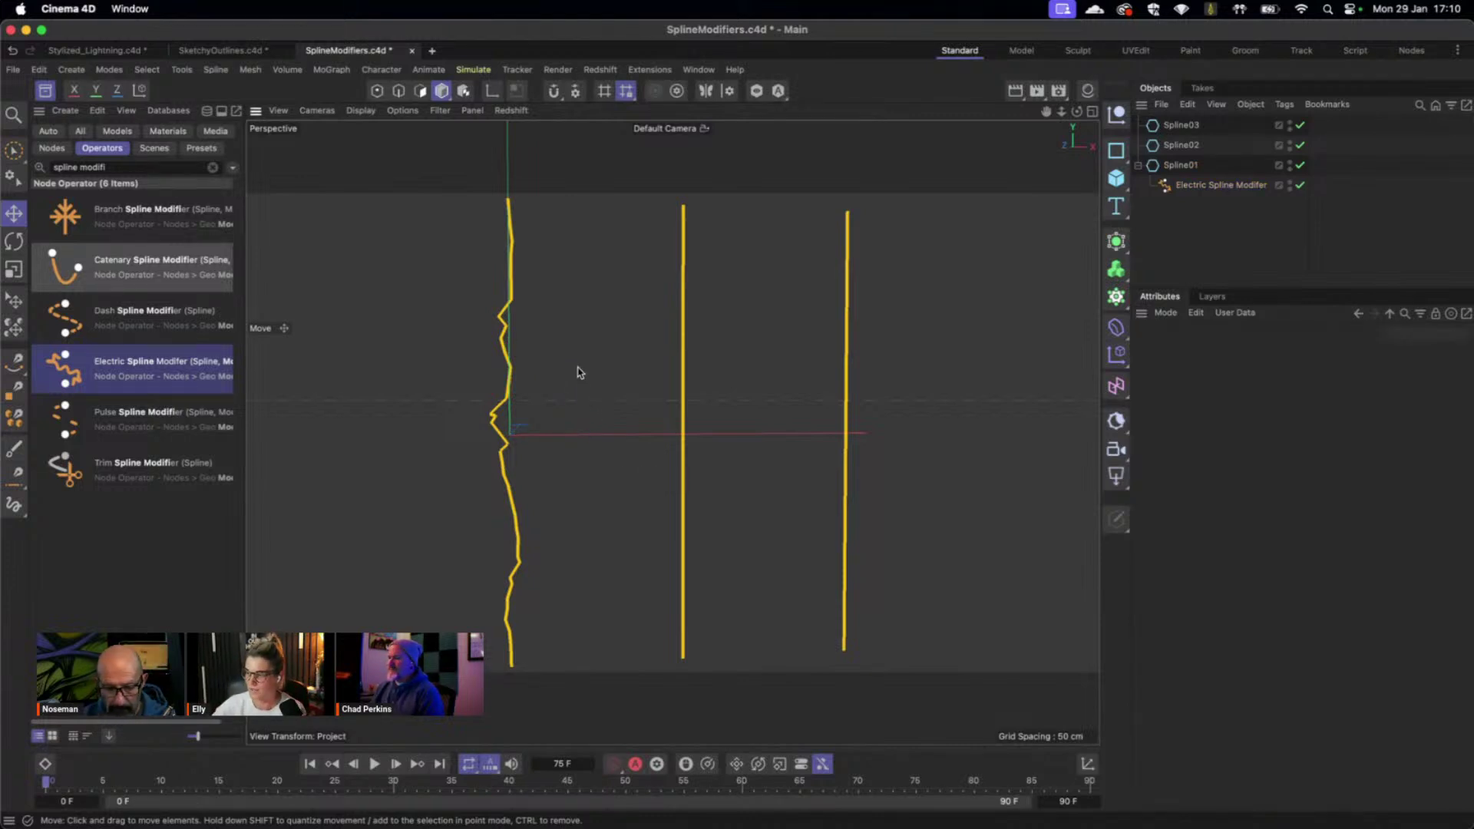
left_click(1243, 186)
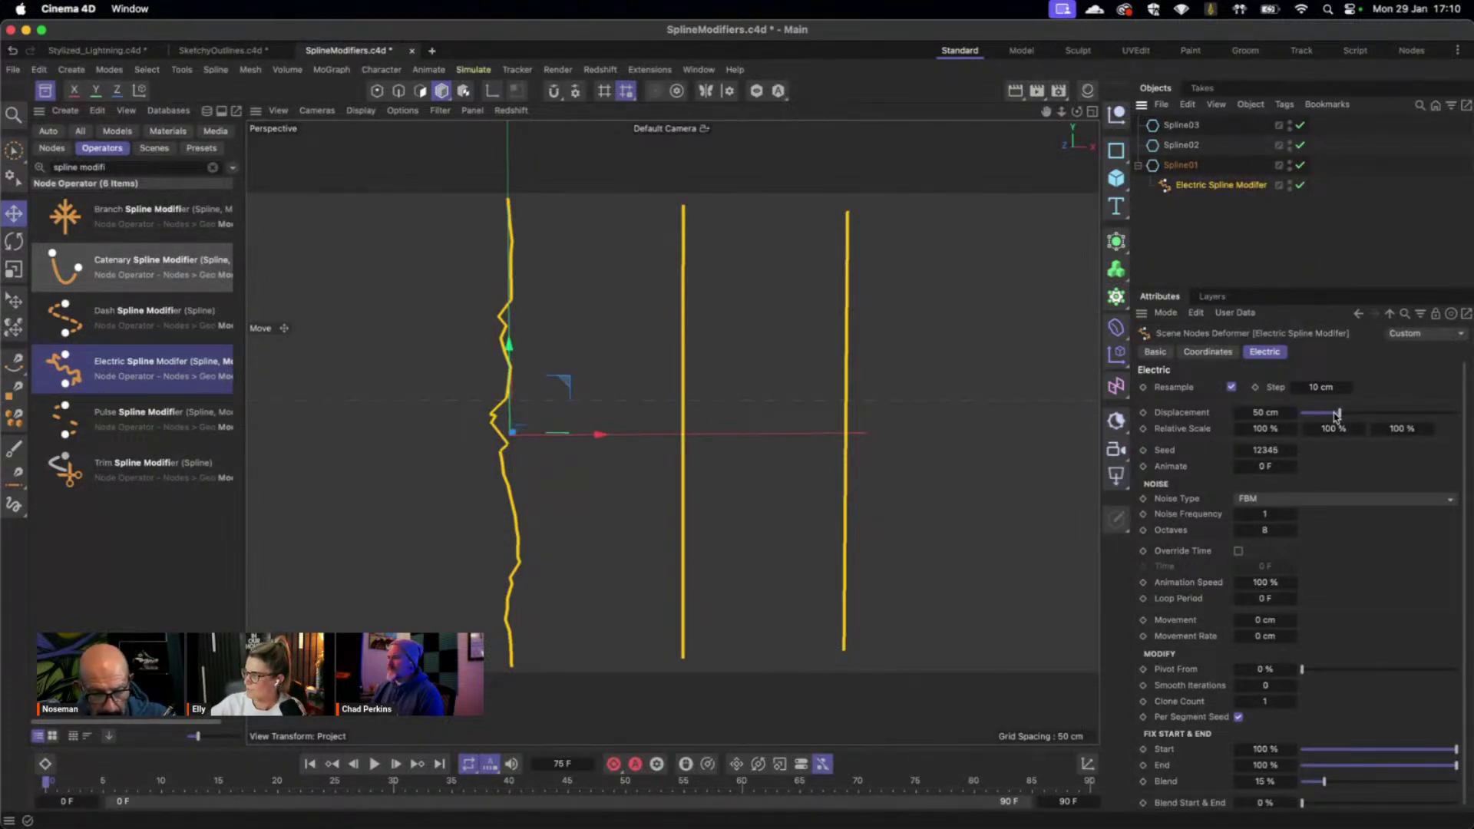
mouse_move(1338, 415)
left_mouse_down()
mouse_move(1399, 416)
mouse_move(1351, 420)
left_mouse_up()
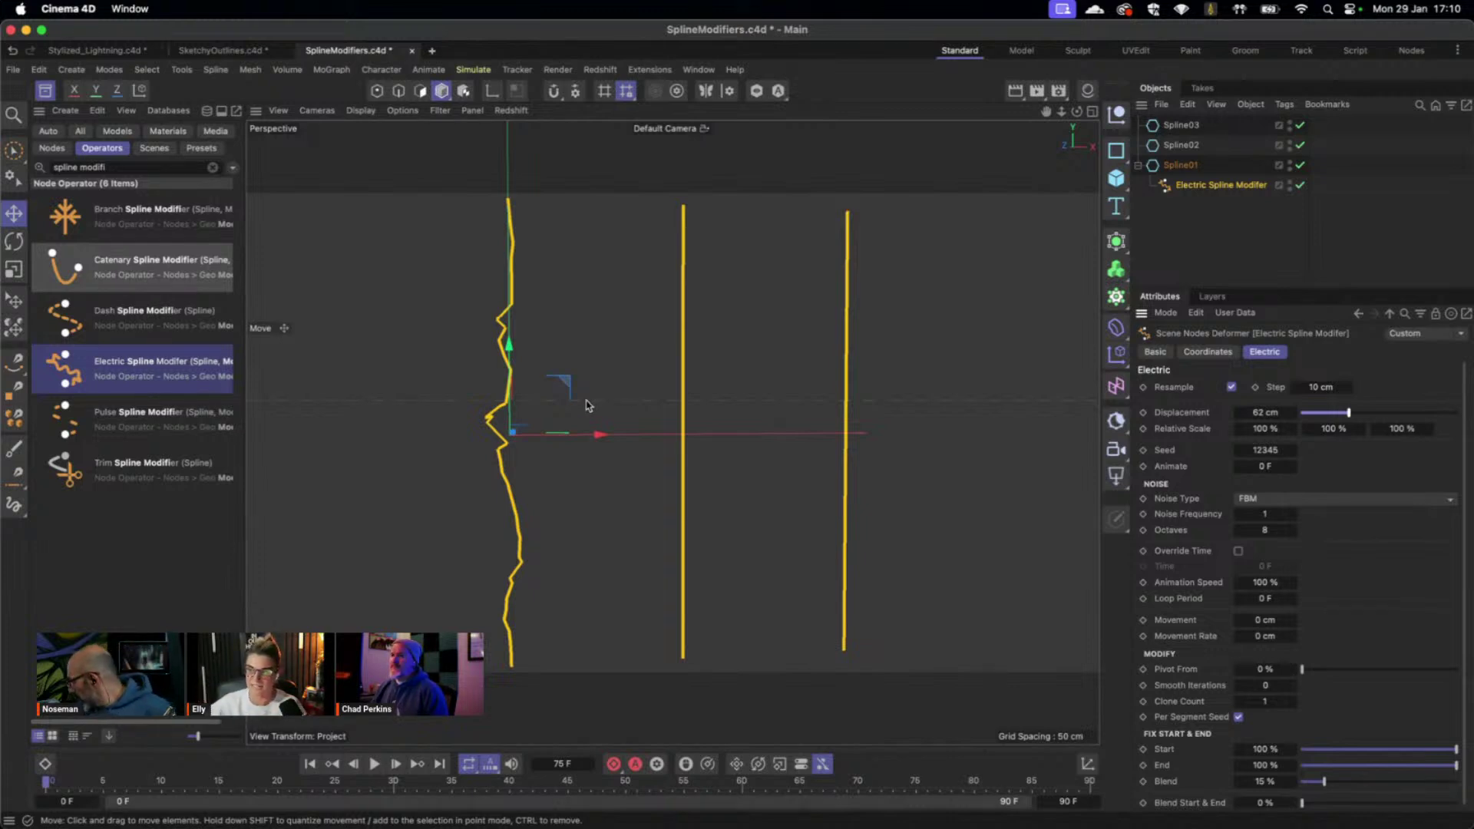
Flatten the electric displacement along the depth axis by setting the third Relative Scale value to 0 %.
left_click_drag(630, 398, 393, 404, "alt")
left_click(1394, 430)
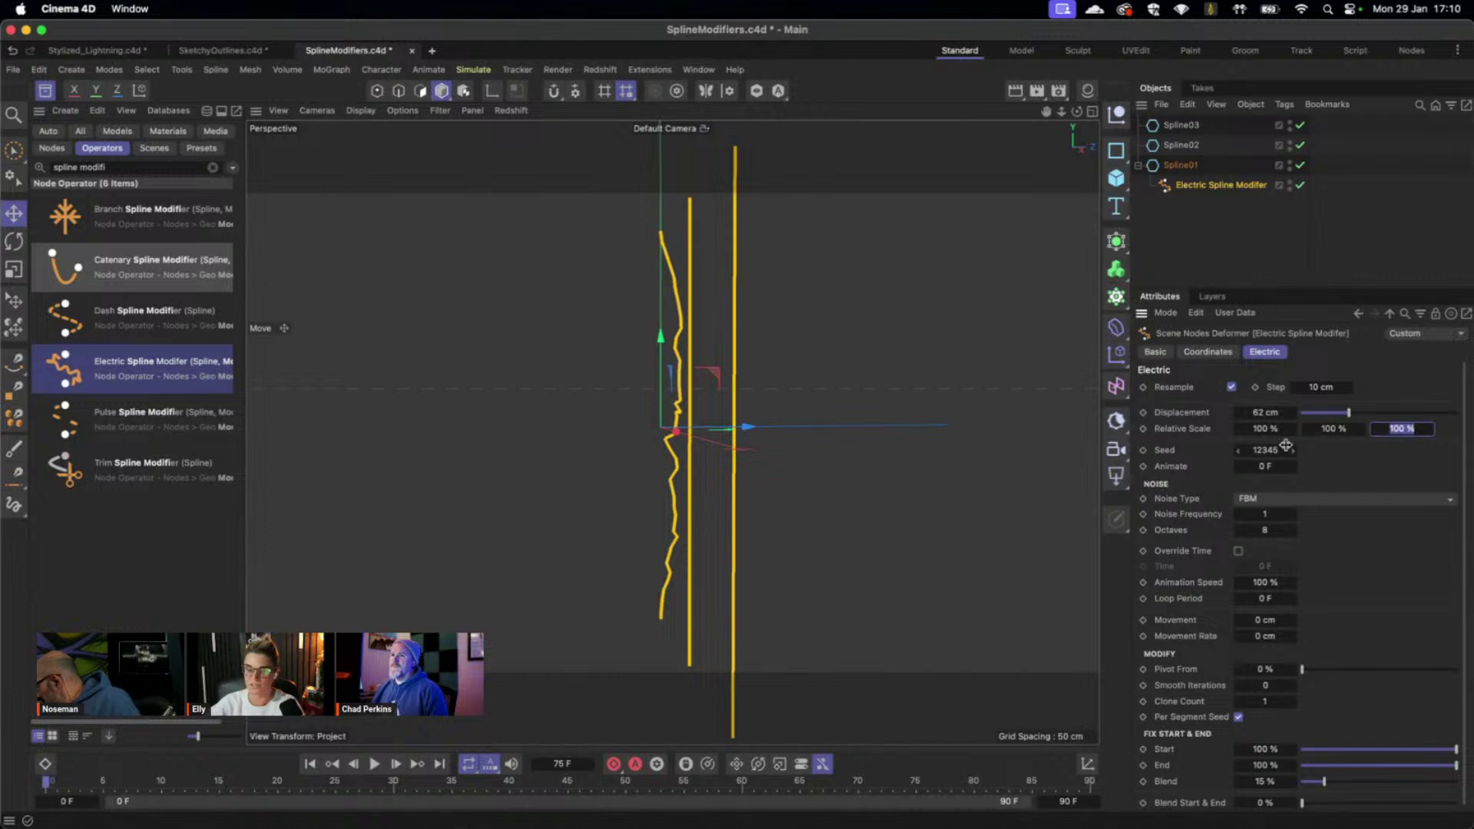
type("0")
key("Return")
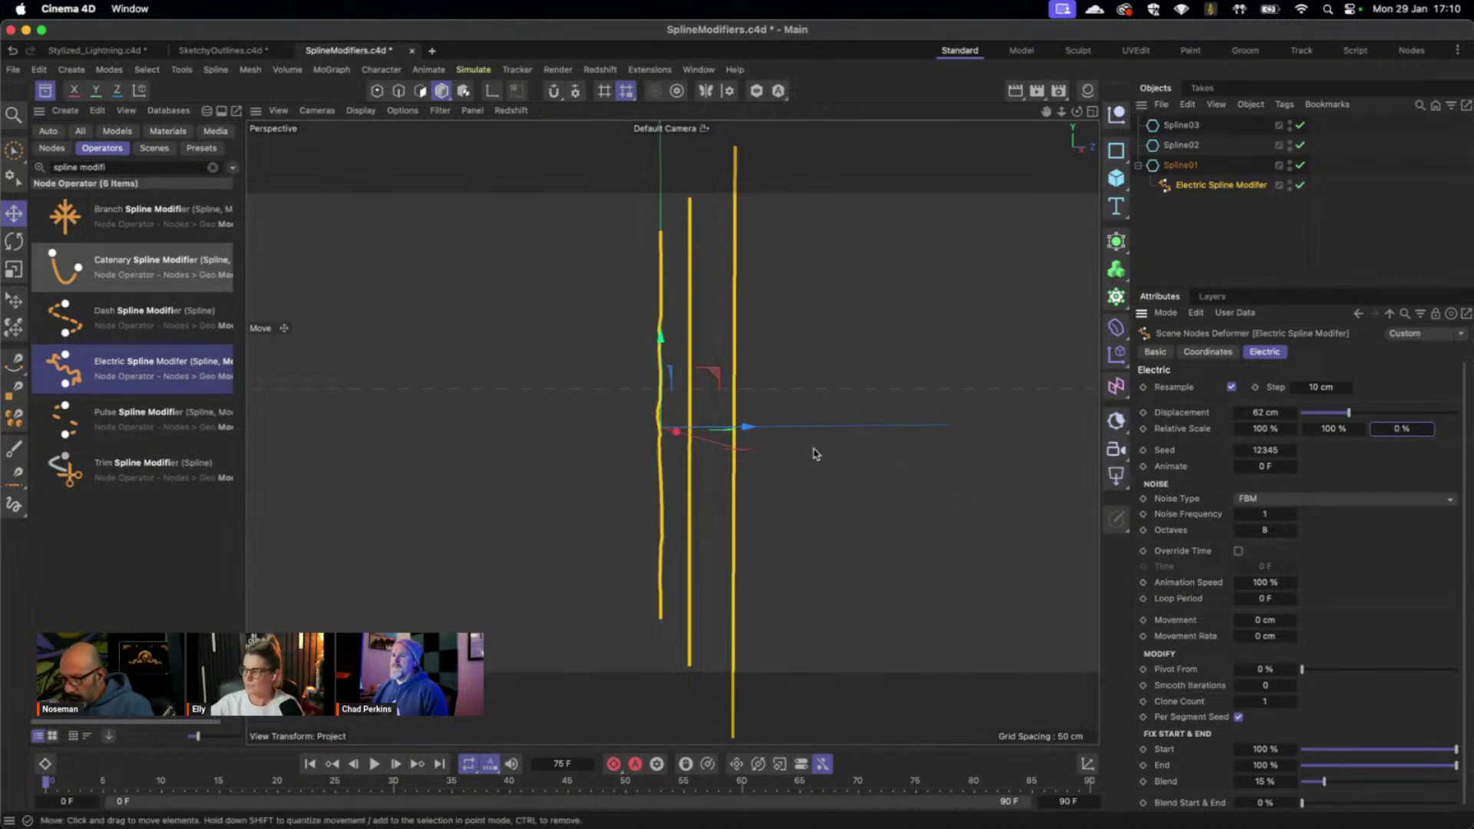
left_click_drag(708, 411, 924, 408, "alt")
left_click_drag(641, 453, 668, 458, "alt")
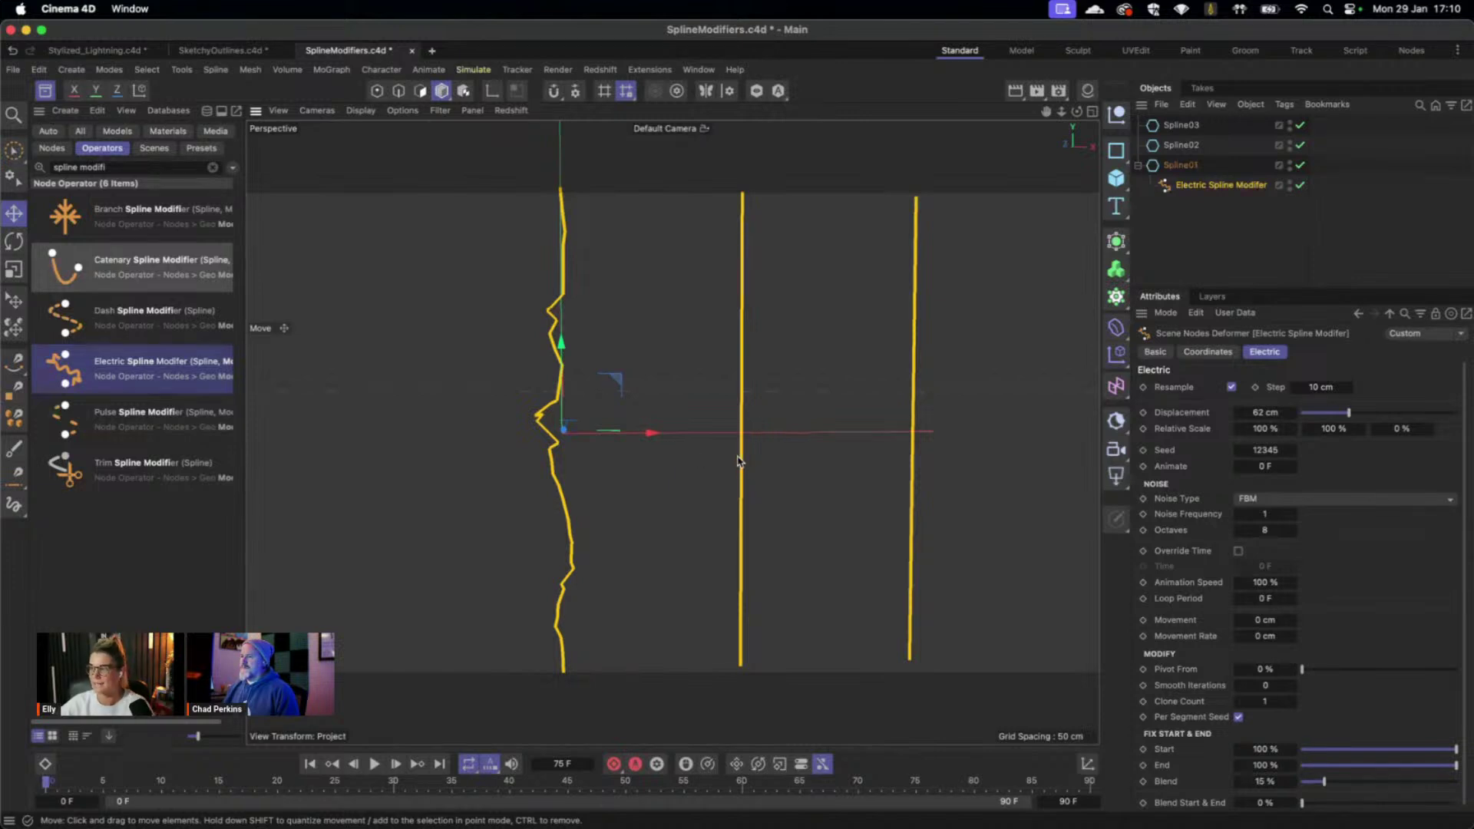
Try different random variations of the electric spline, ending with a seed of 12351.
left_click(1294, 450)
left_click(1293, 450)
left_click(1294, 451)
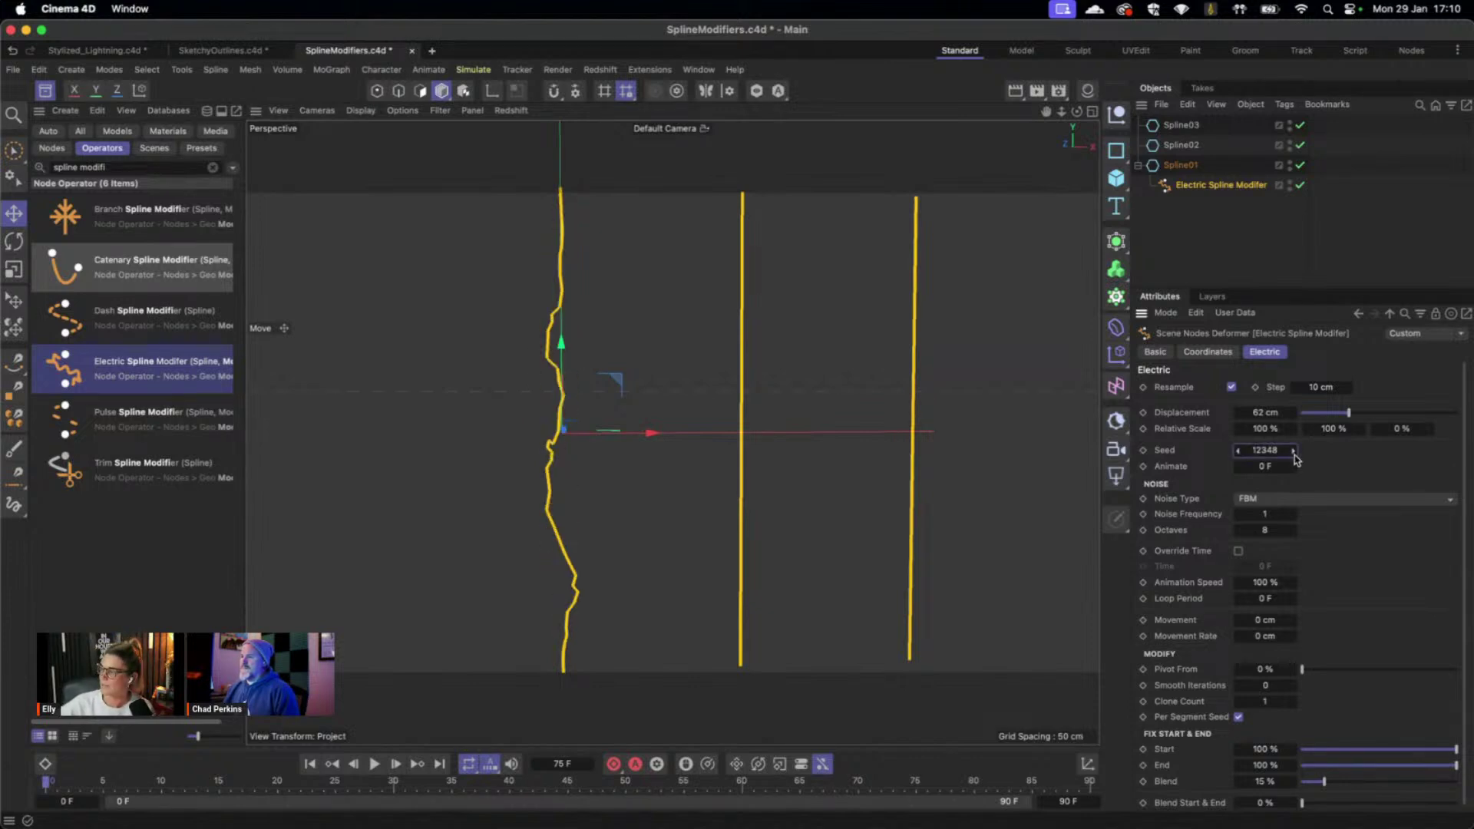
left_click(1294, 452)
left_click(1296, 453)
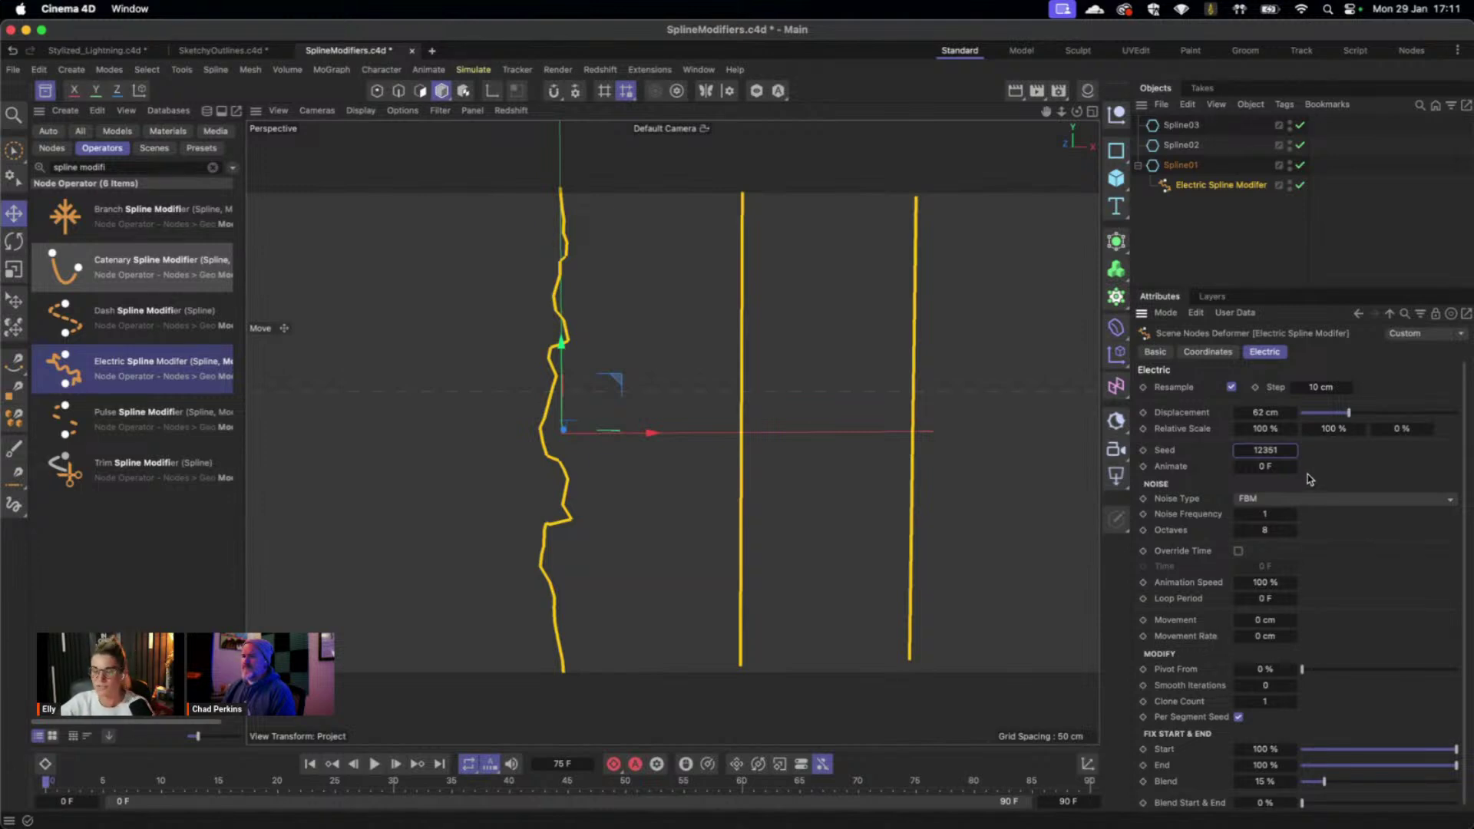
Compare several noise types for the Electric Spline Modifer and settle on Electric.
left_click(1310, 503)
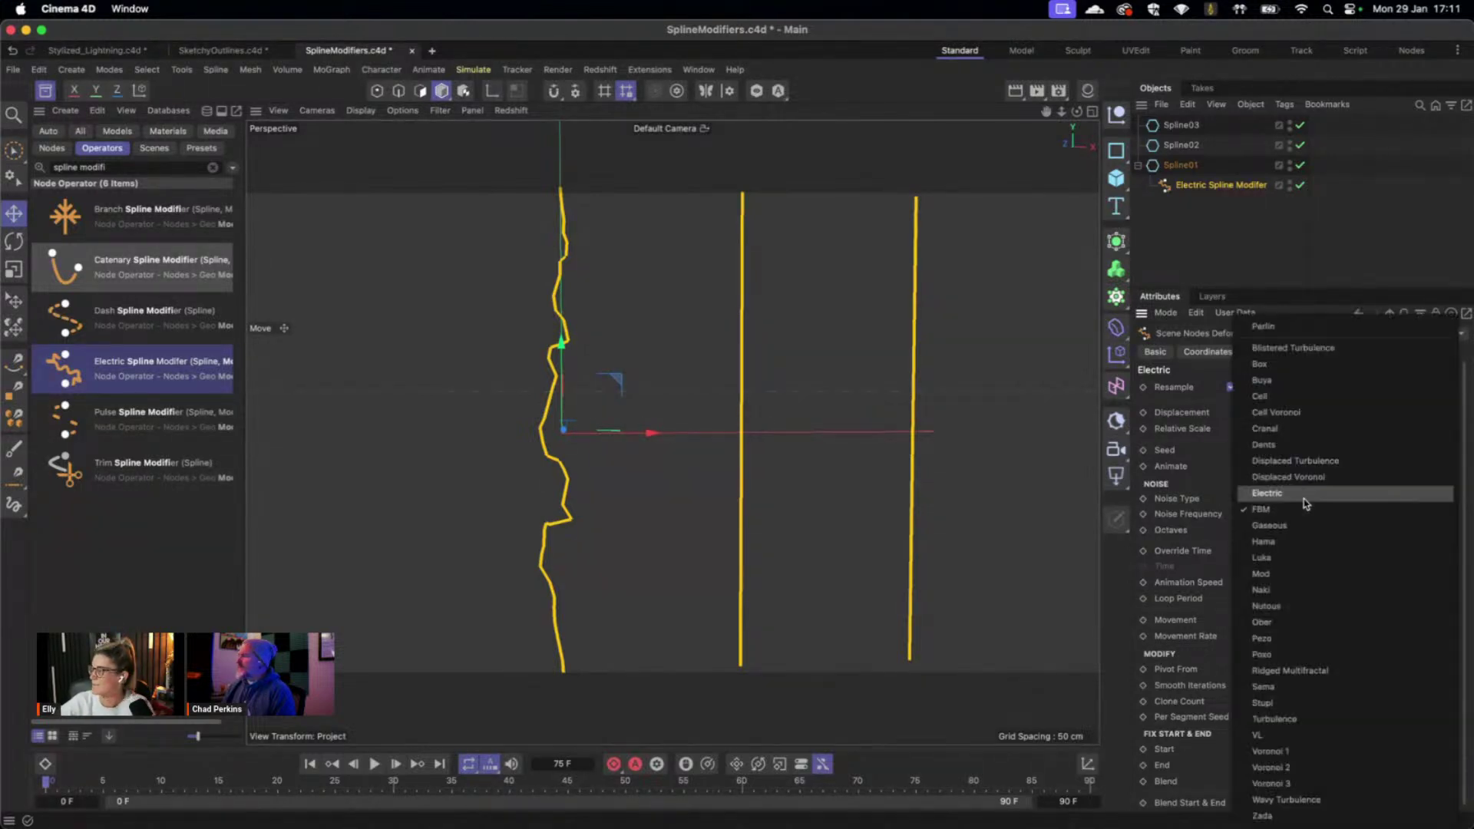
left_click(1332, 364)
key("Down")
key("Down")
key("Down")
key("Down")
key("Down")
key("Down")
key("Down")
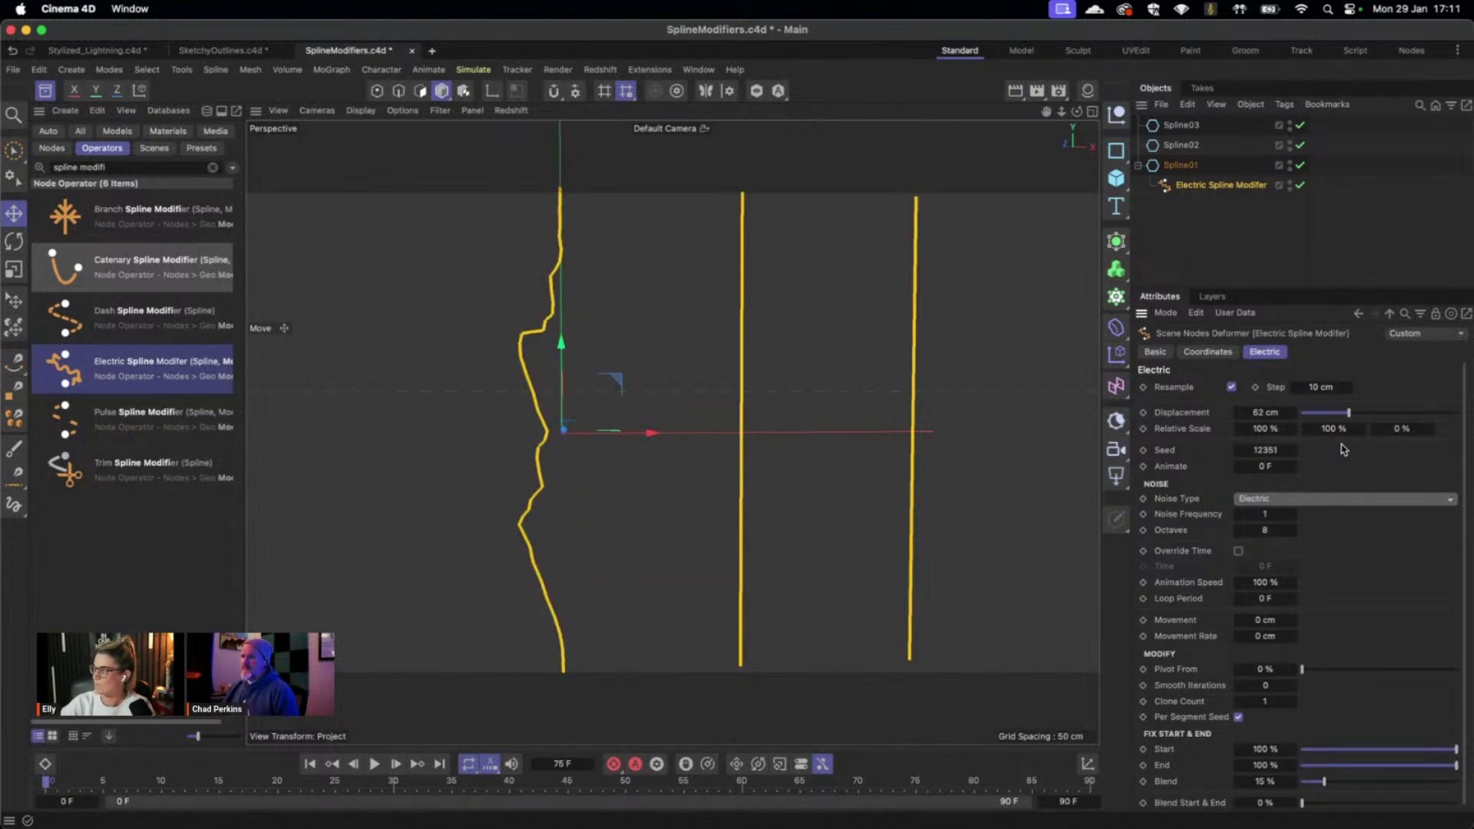
Set the electric noise frequency to 5.
key("Tab")
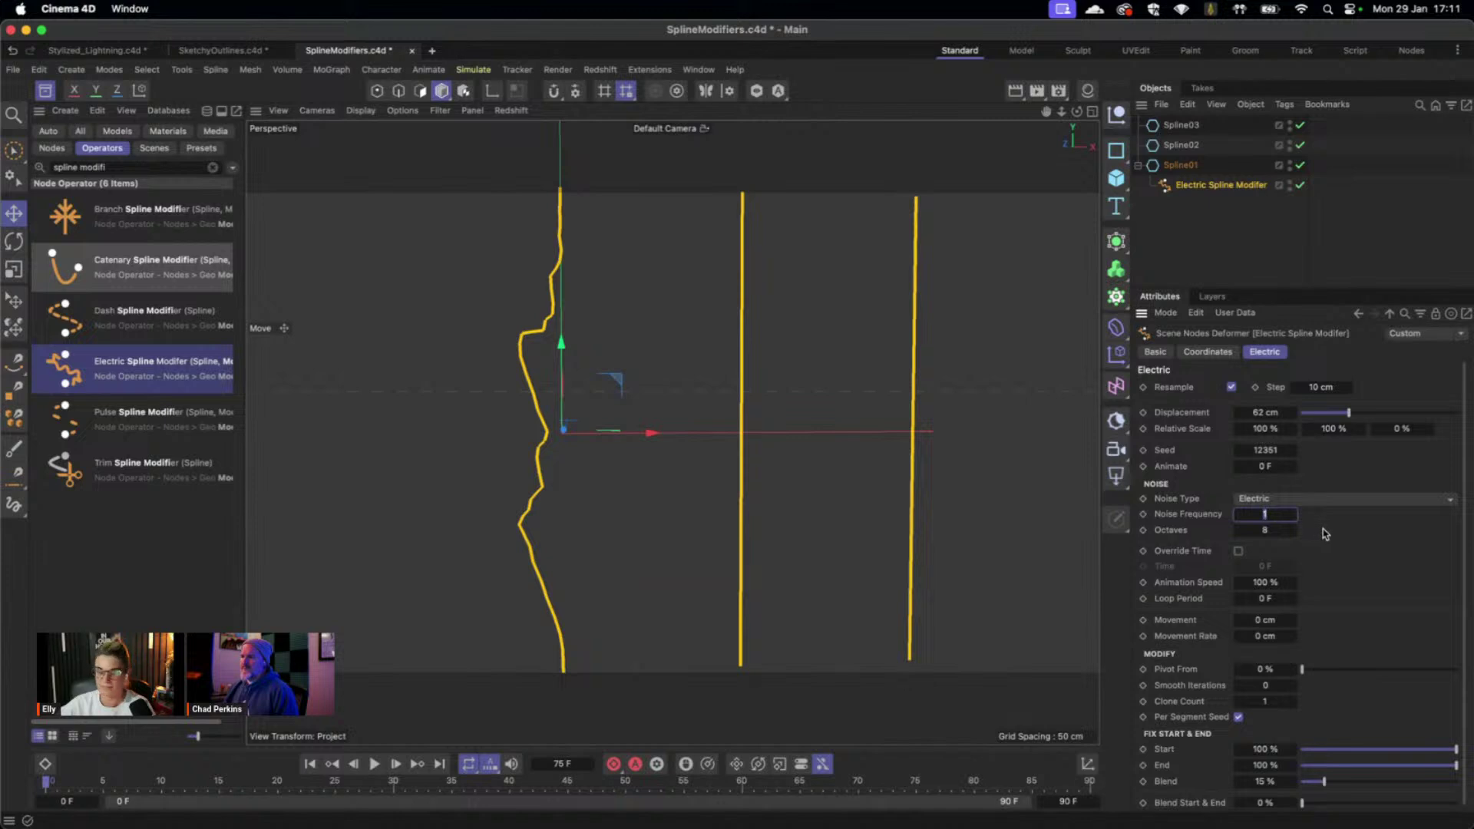
type("5")
key("Return")
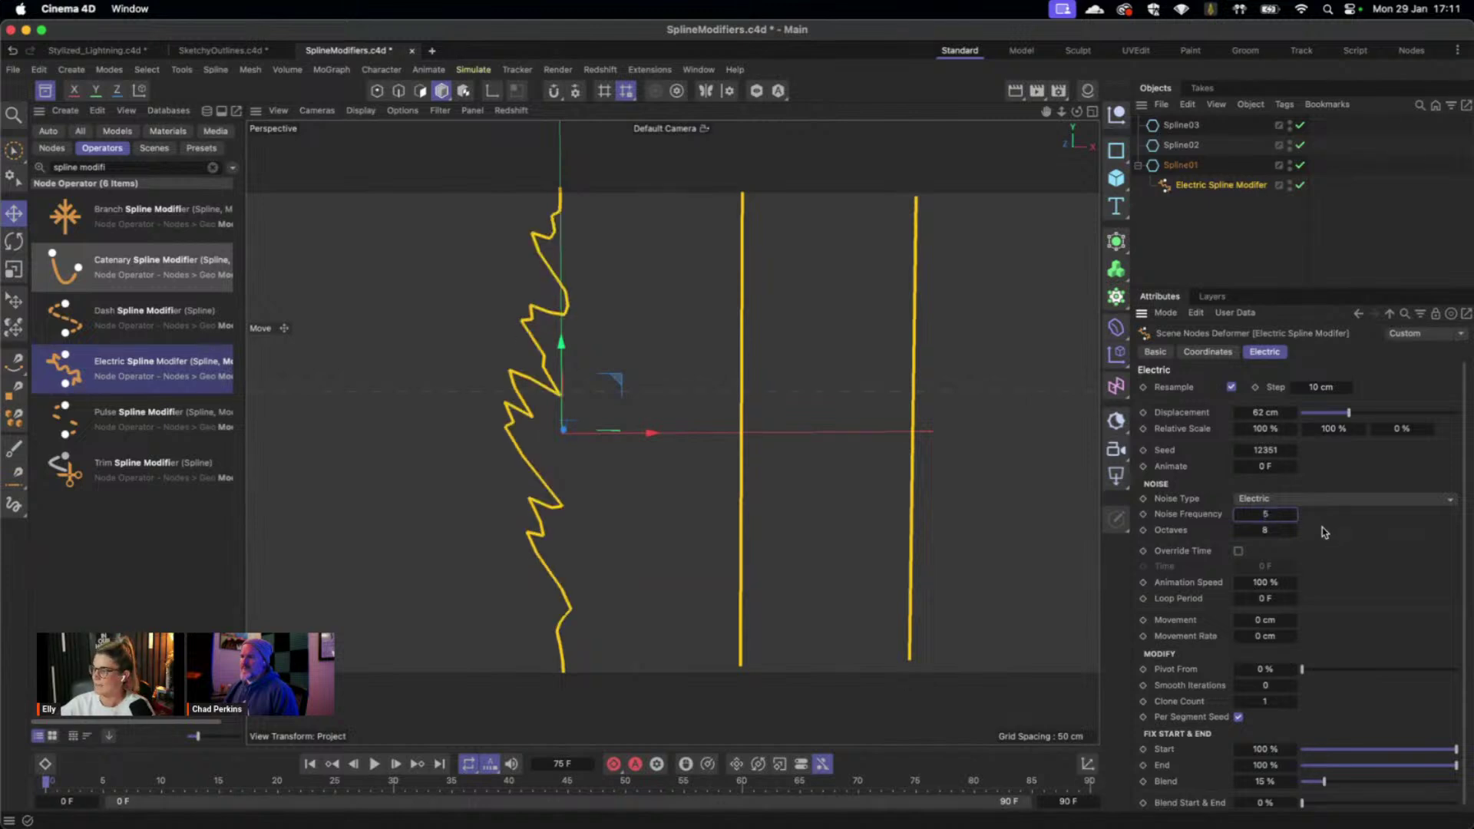
Play the animation while setting the electric animation speed to 50 %, and stop and rewind to the first frame.
left_click(374, 764)
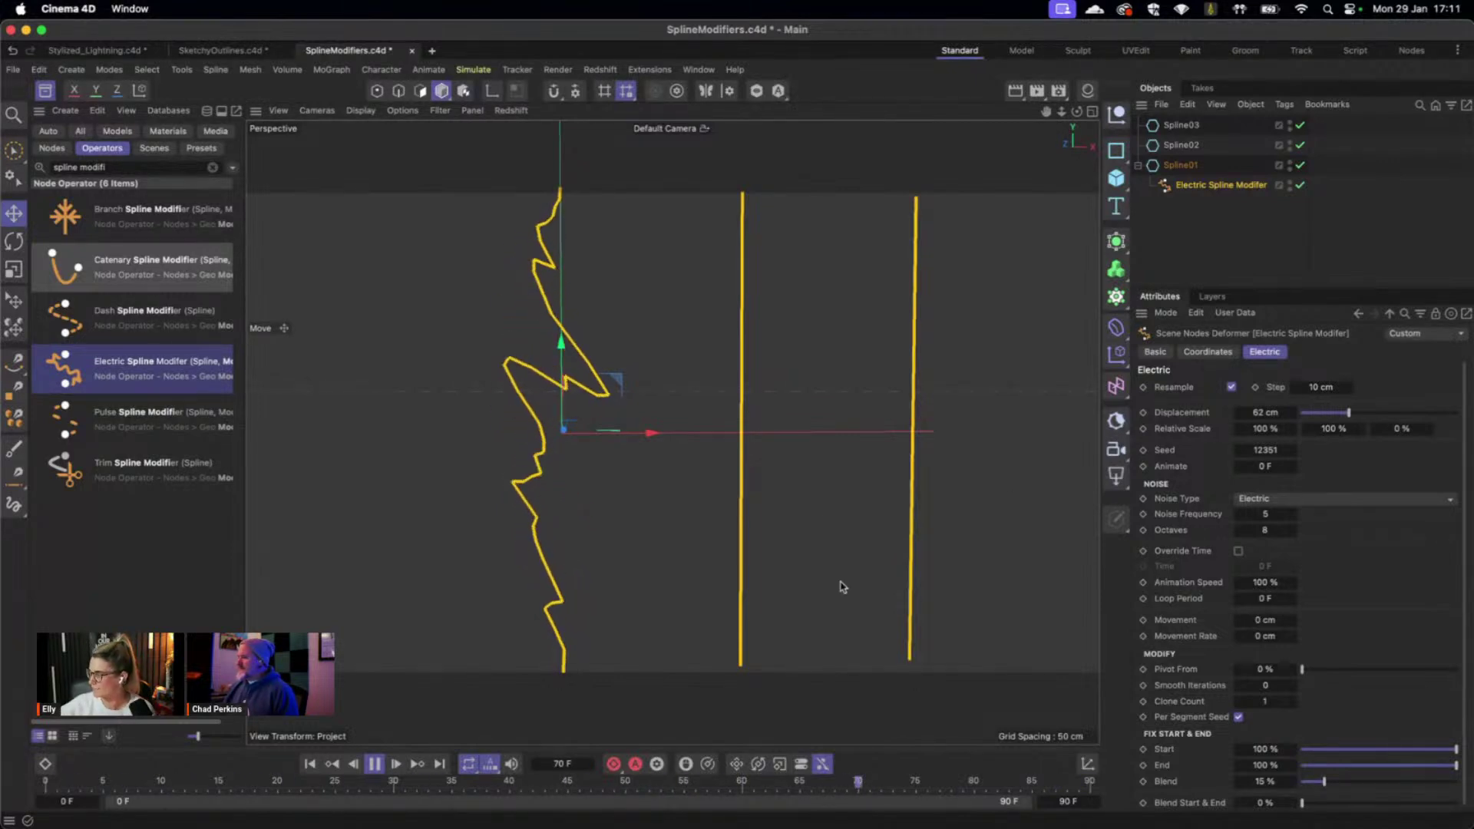
left_click(1266, 583)
type("50")
key("Return")
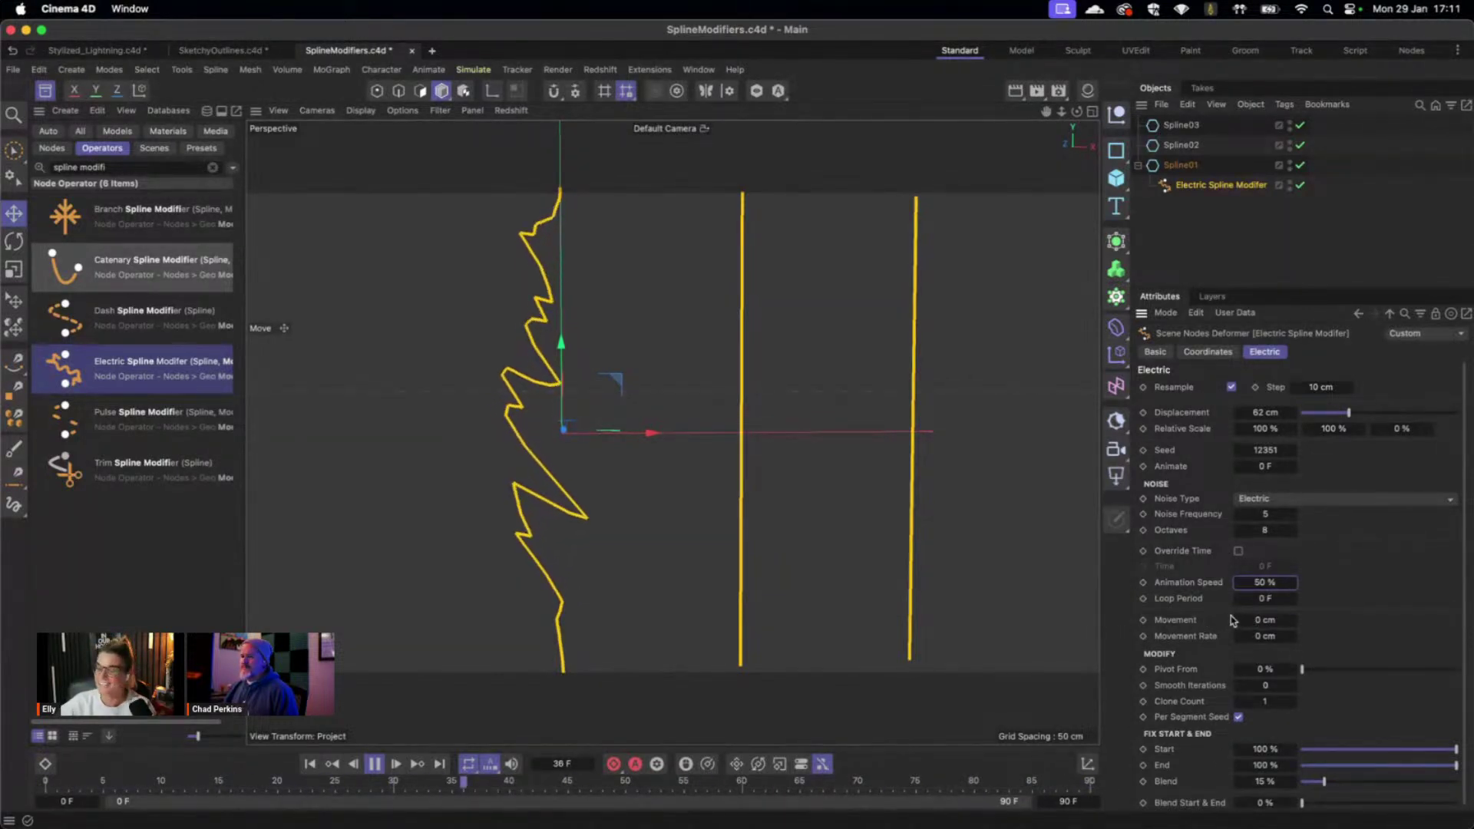
left_click(374, 766)
left_click(309, 764)
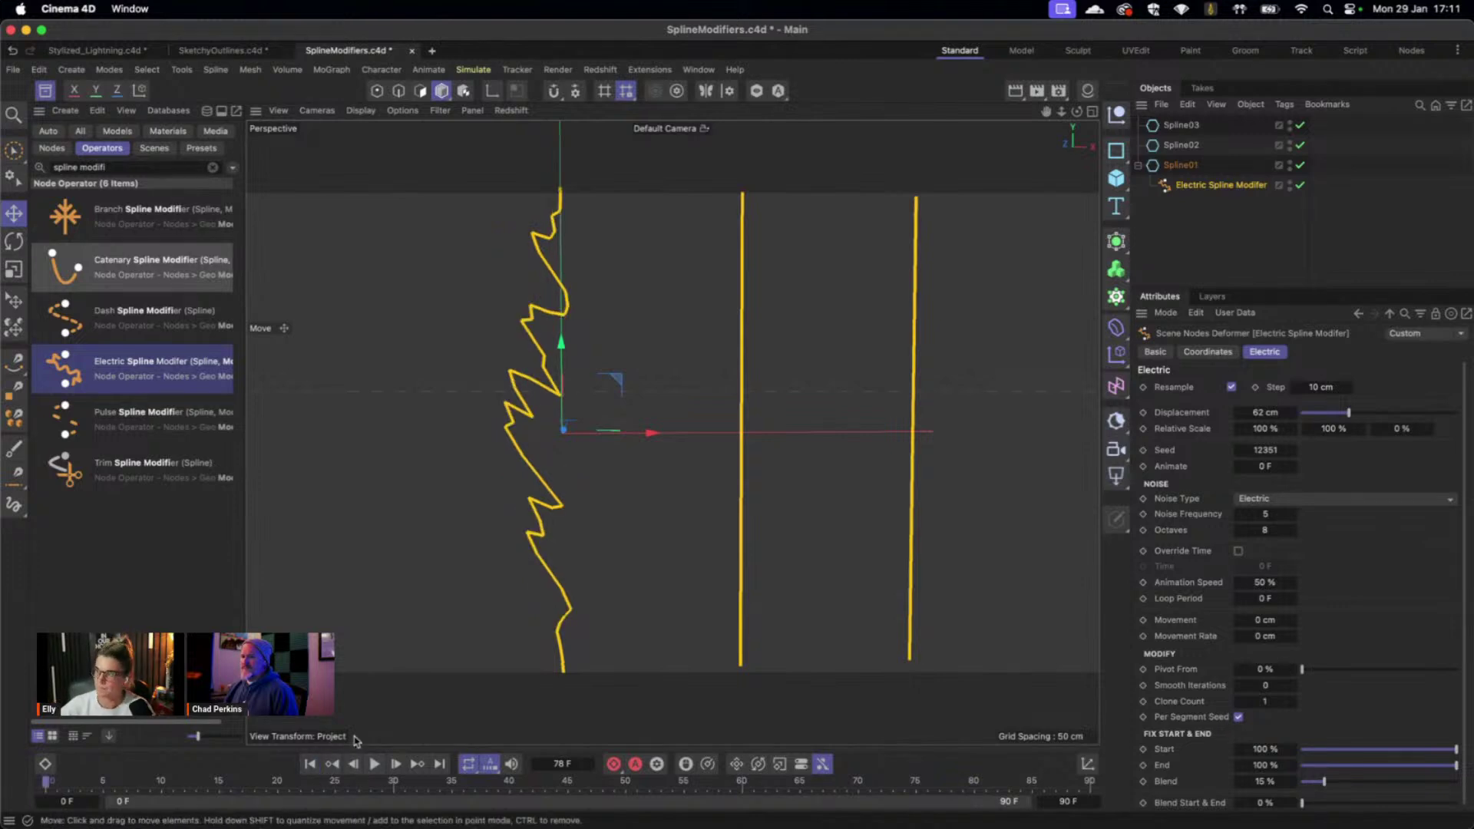
Add a Branch Spline Modifier to the scene and make it a child of Spline02.
double_click(133, 219)
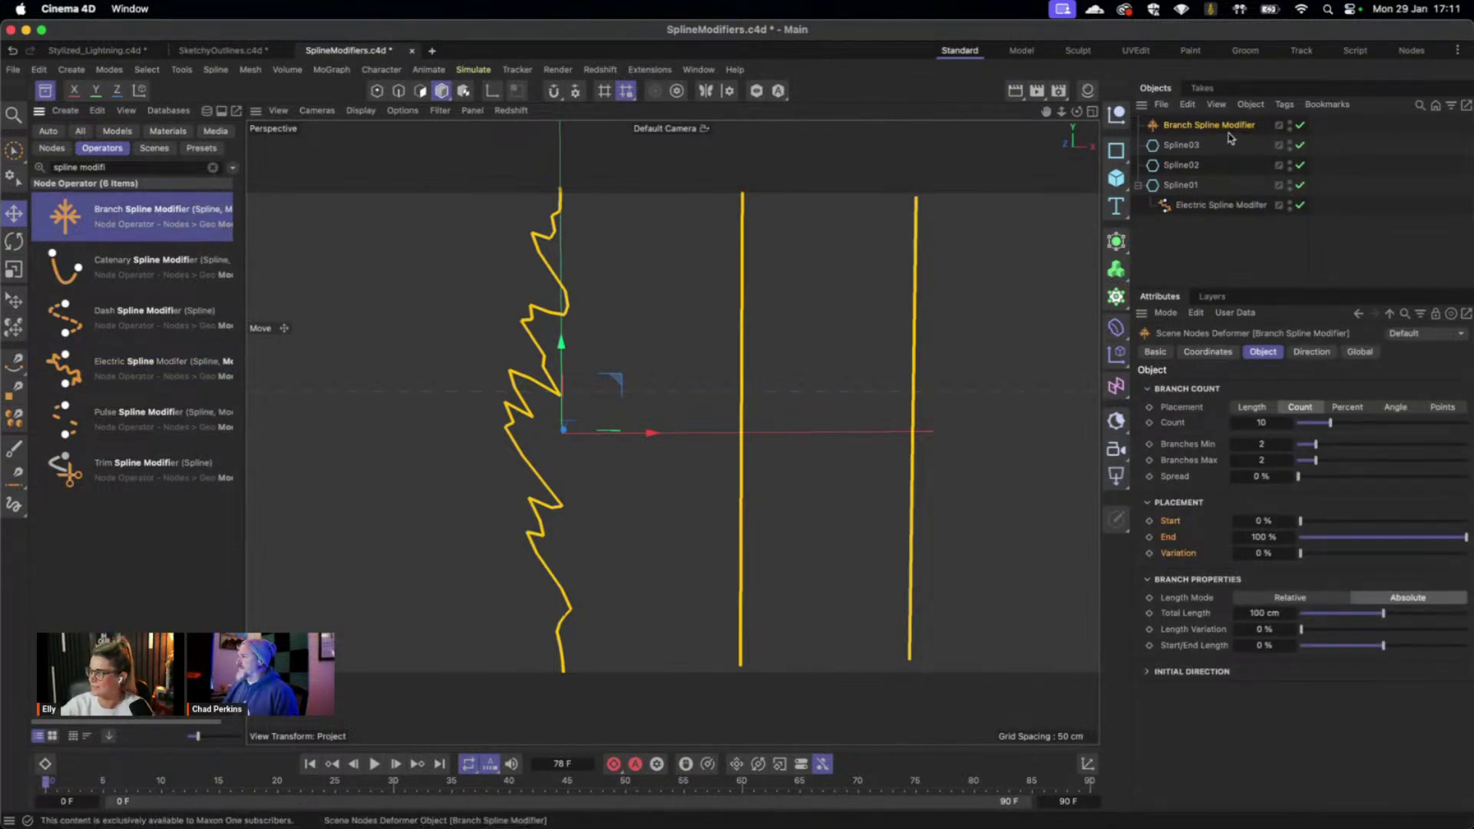
left_click_drag(1227, 134, 1188, 165)
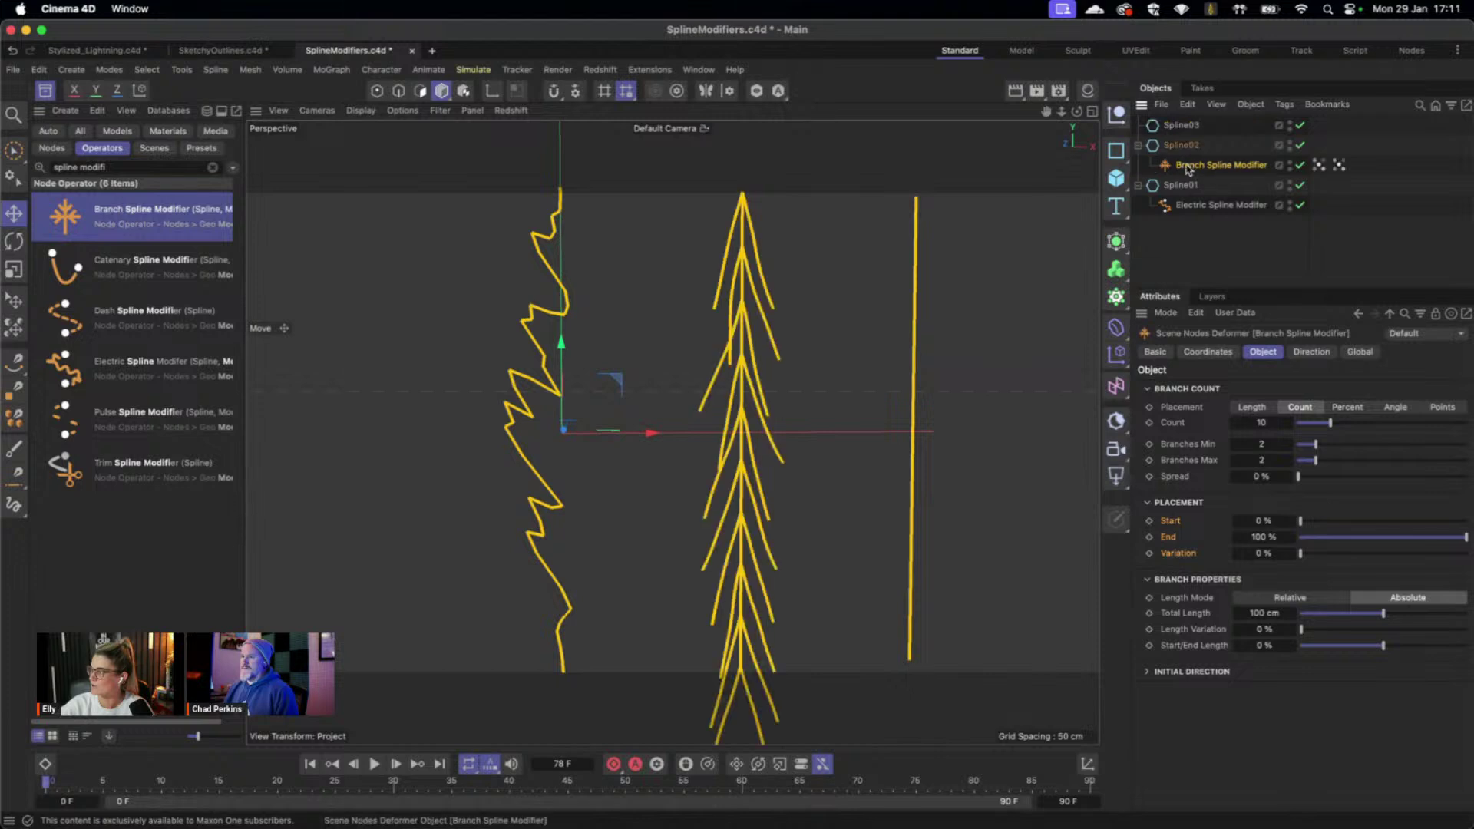
scroll(833, 411, "up", 5)
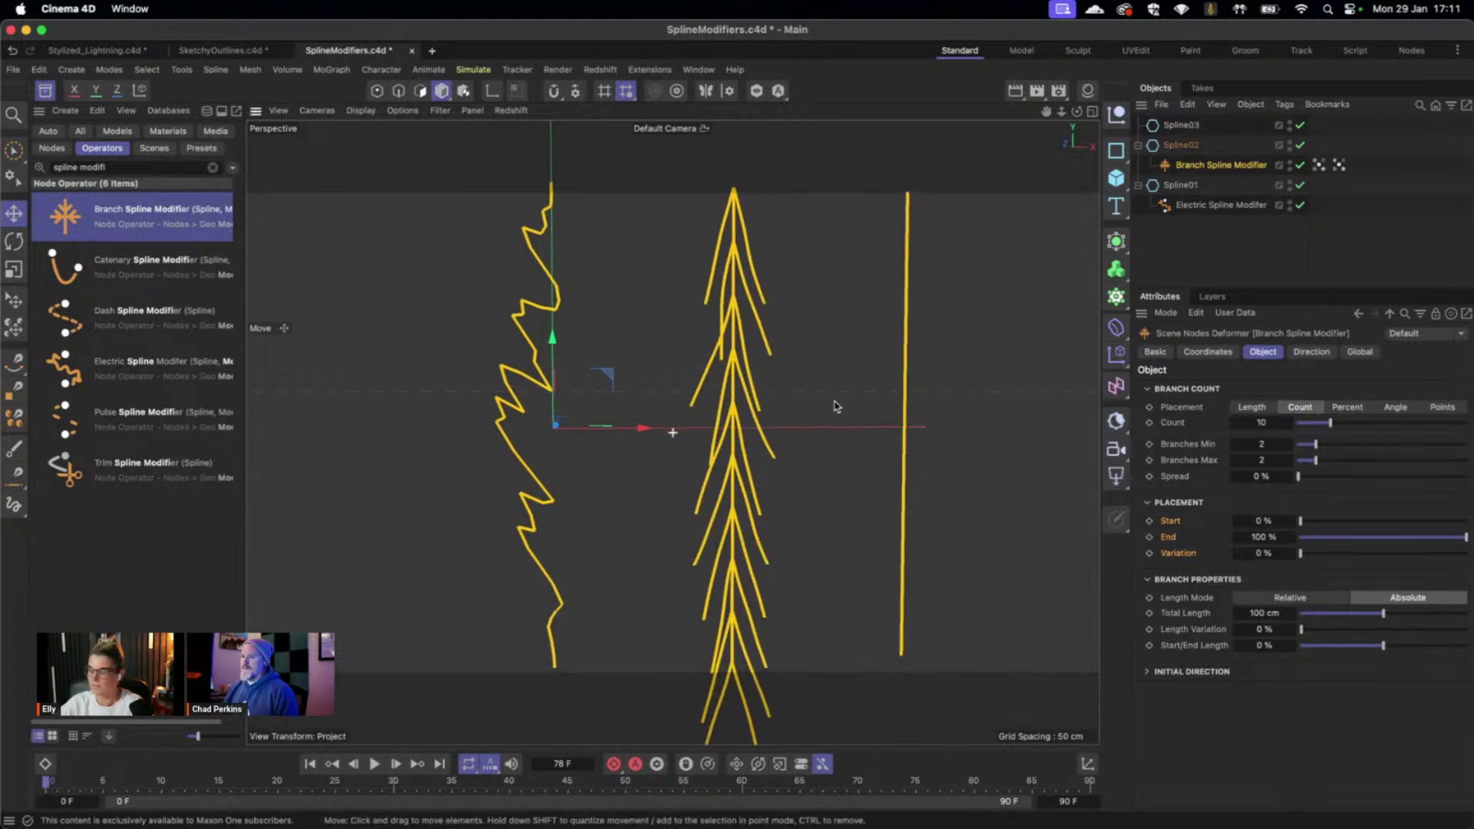
scroll(753, 392, "up", 2)
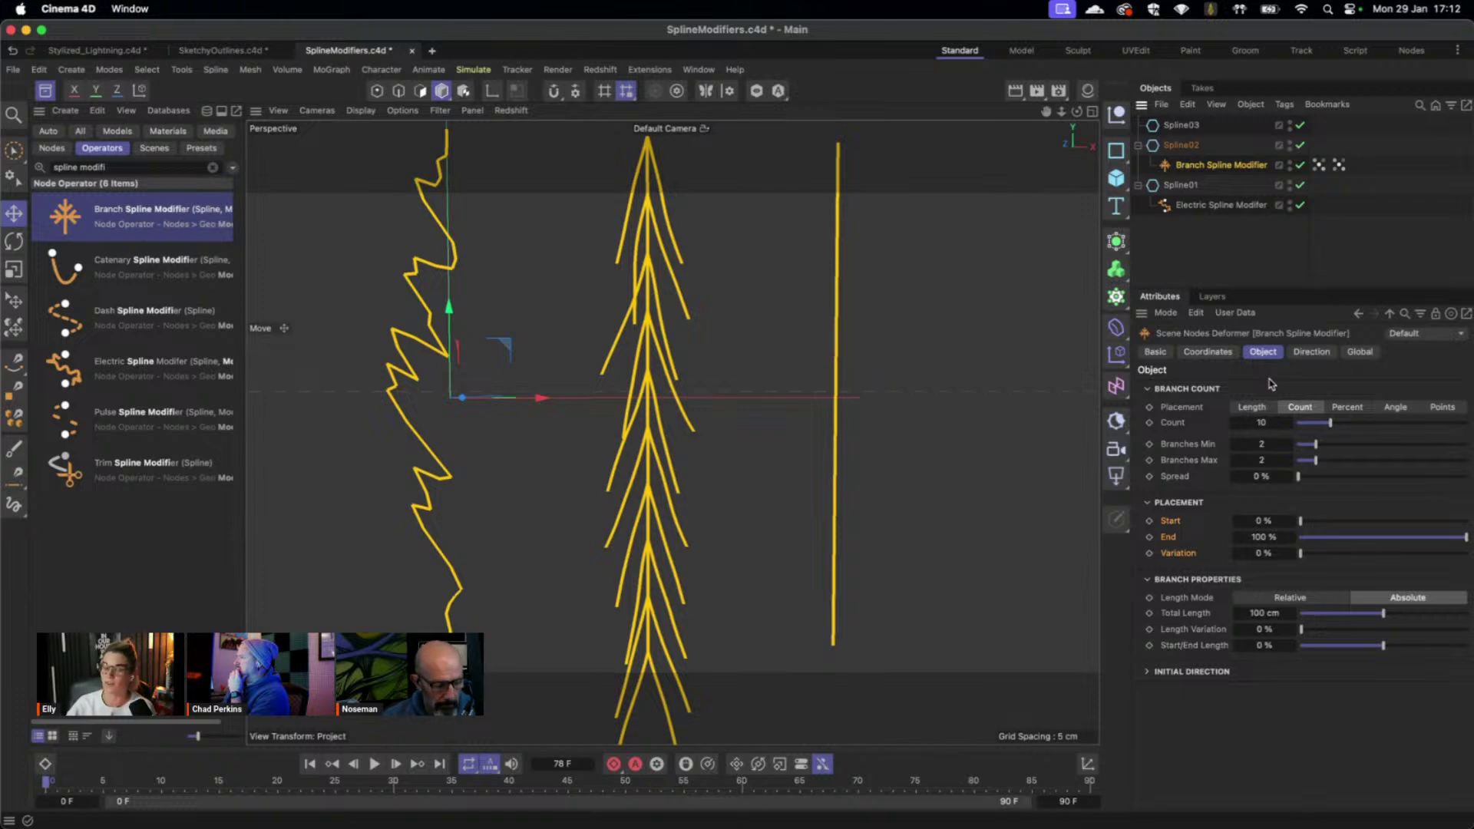
Reduce the branch count to 7 and compare the Length and Percent placement modes before returning to Count.
left_click_drag(1310, 424, 1332, 431)
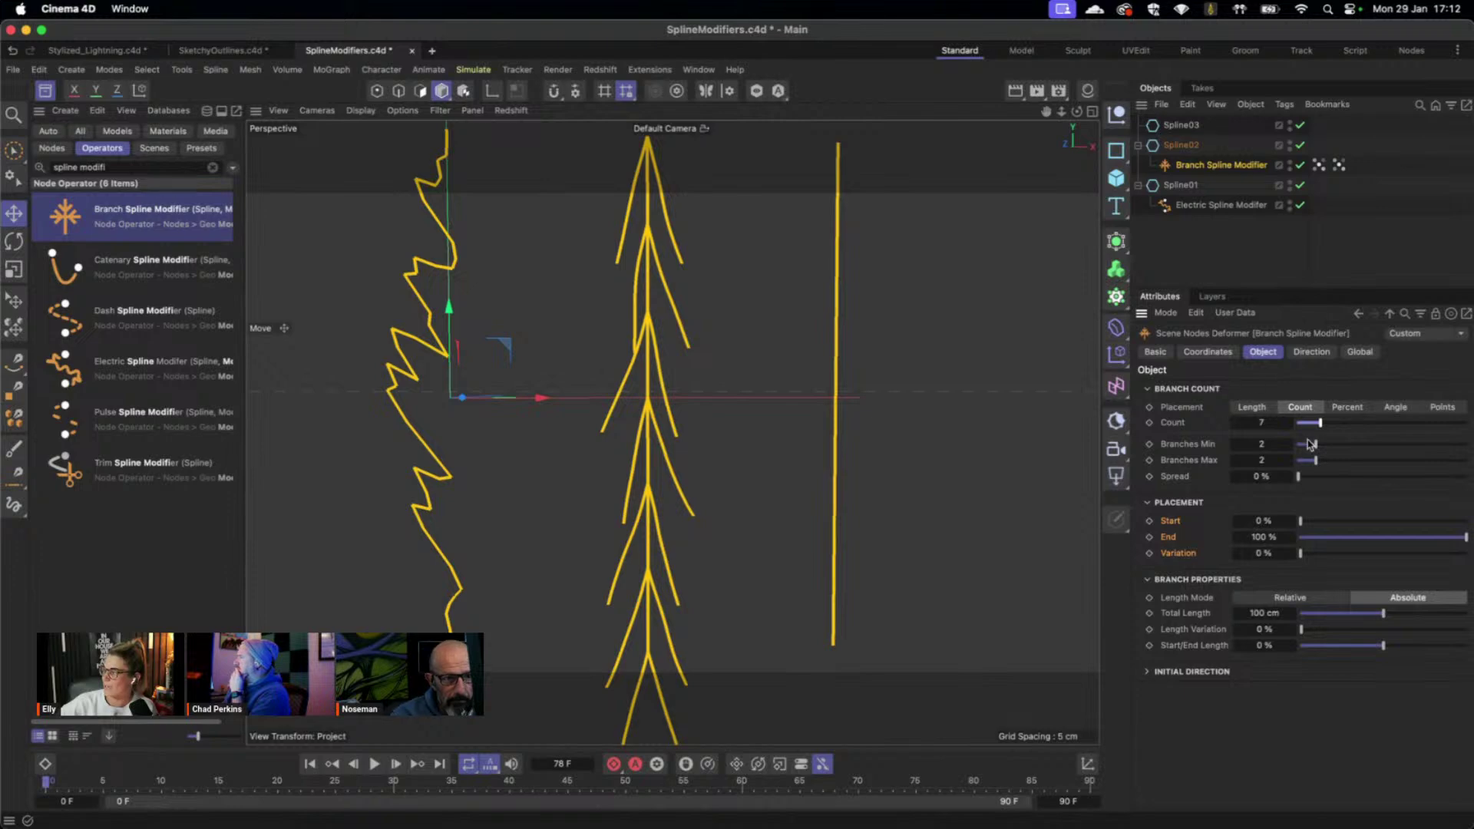
left_click(1259, 407)
left_click(1300, 407)
left_click(1348, 407)
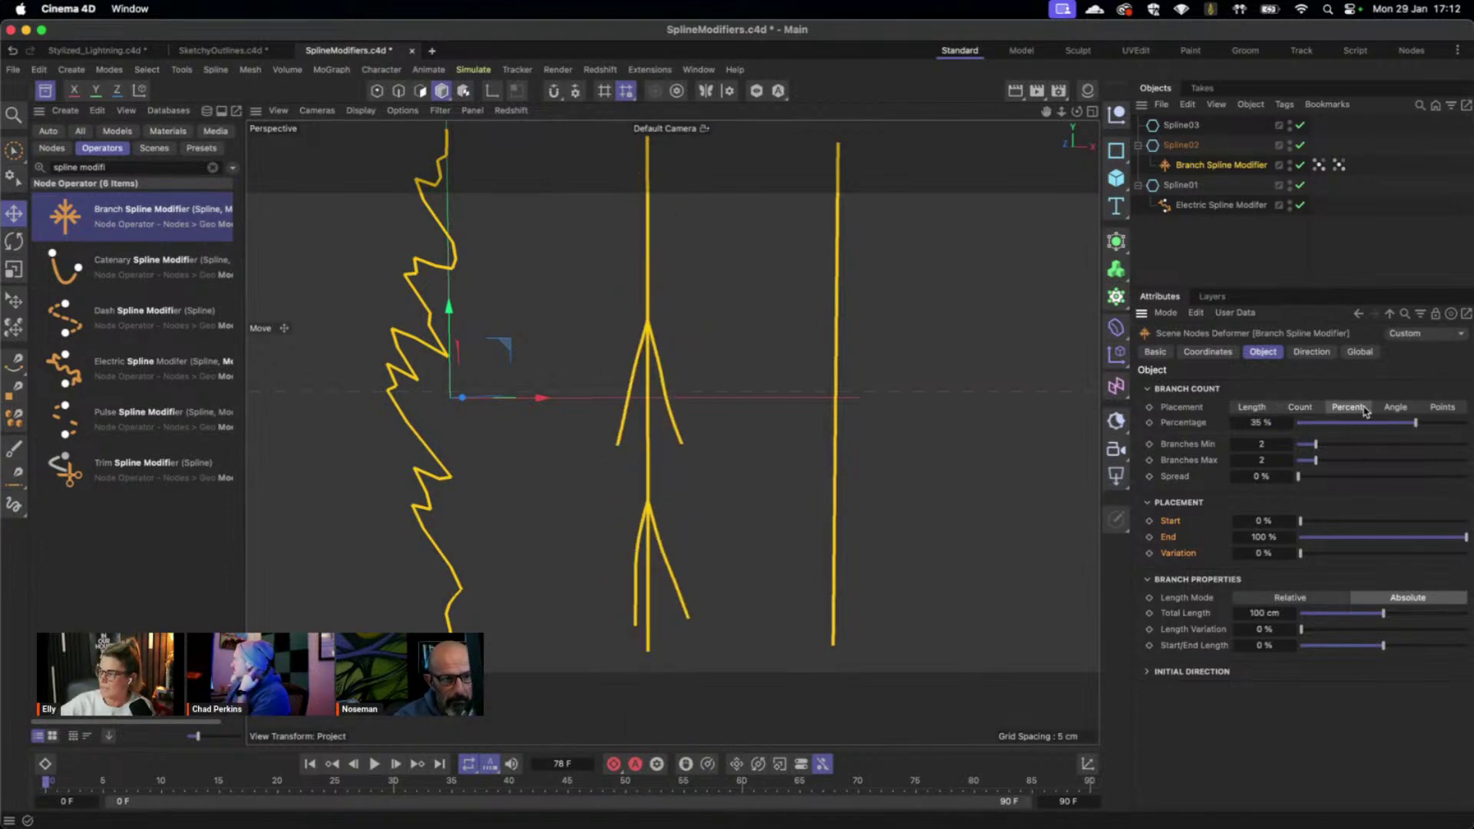
left_click(1301, 407)
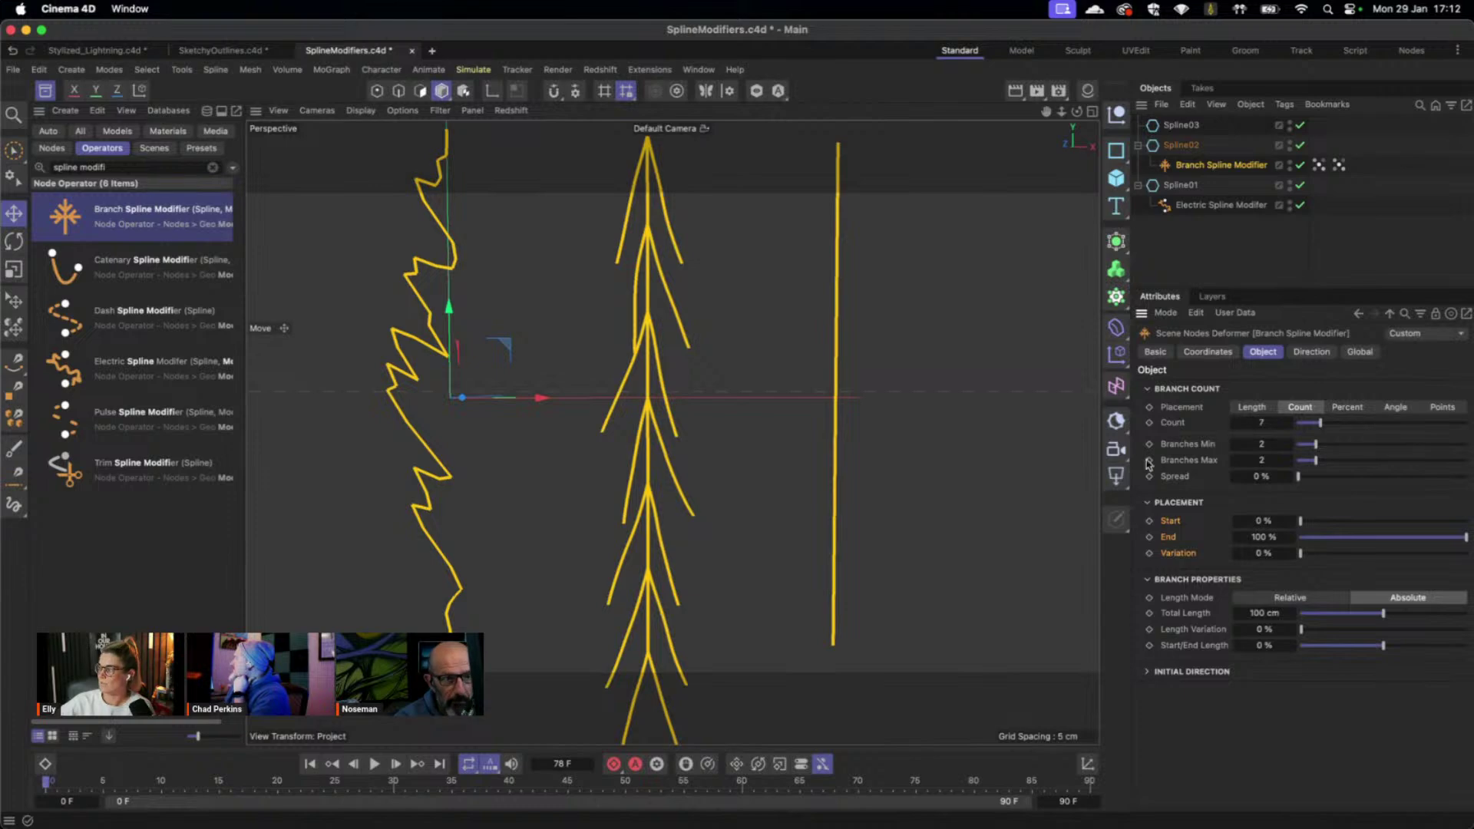
Set the Branch Spline Modifier to a minimum of 4 and a maximum of 3 branches with 2 % spread.
left_click(1347, 444)
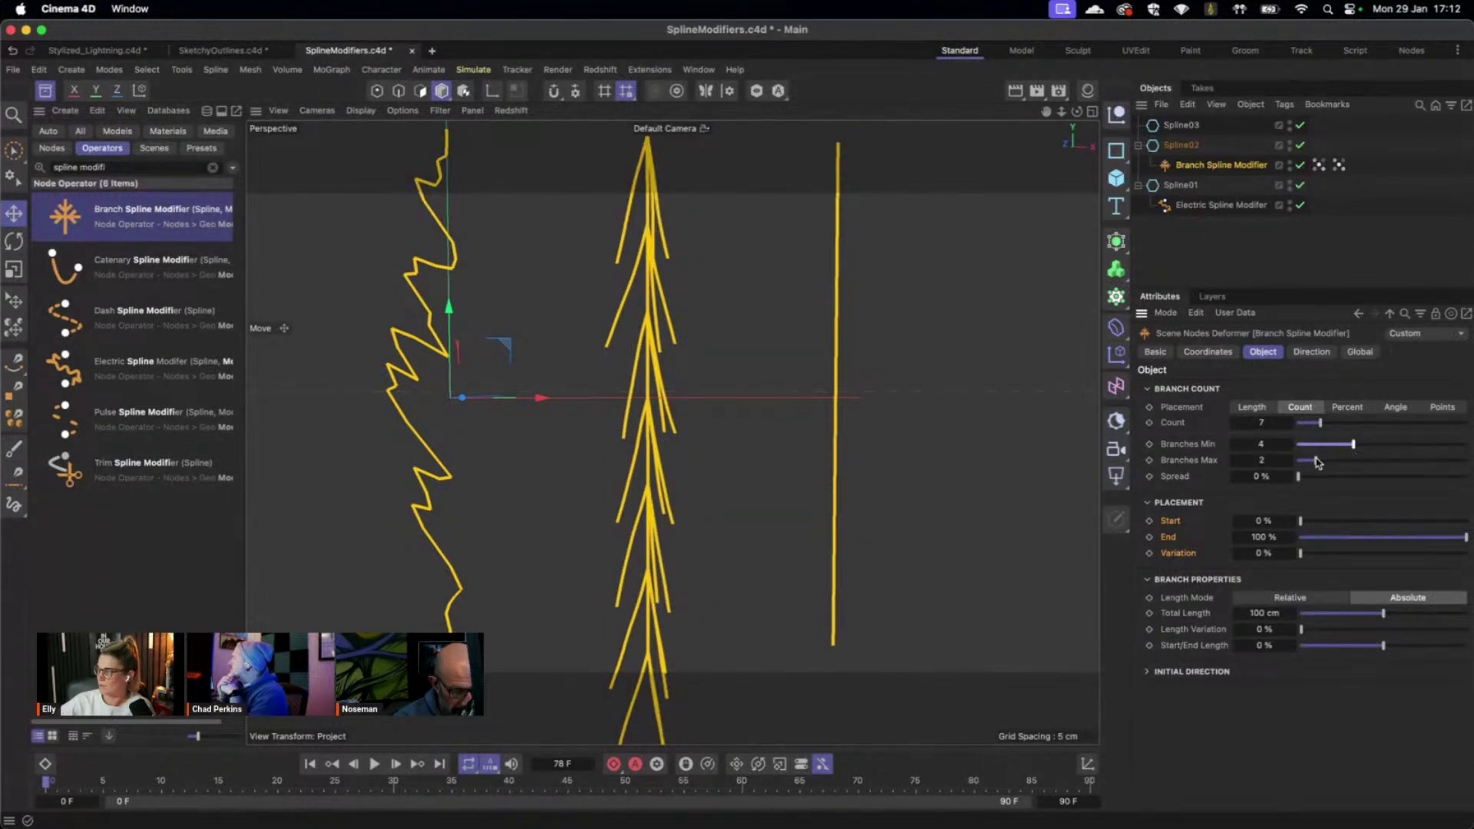
mouse_move(1317, 460)
left_mouse_down()
mouse_move(1373, 477)
mouse_move(1330, 477)
left_mouse_up()
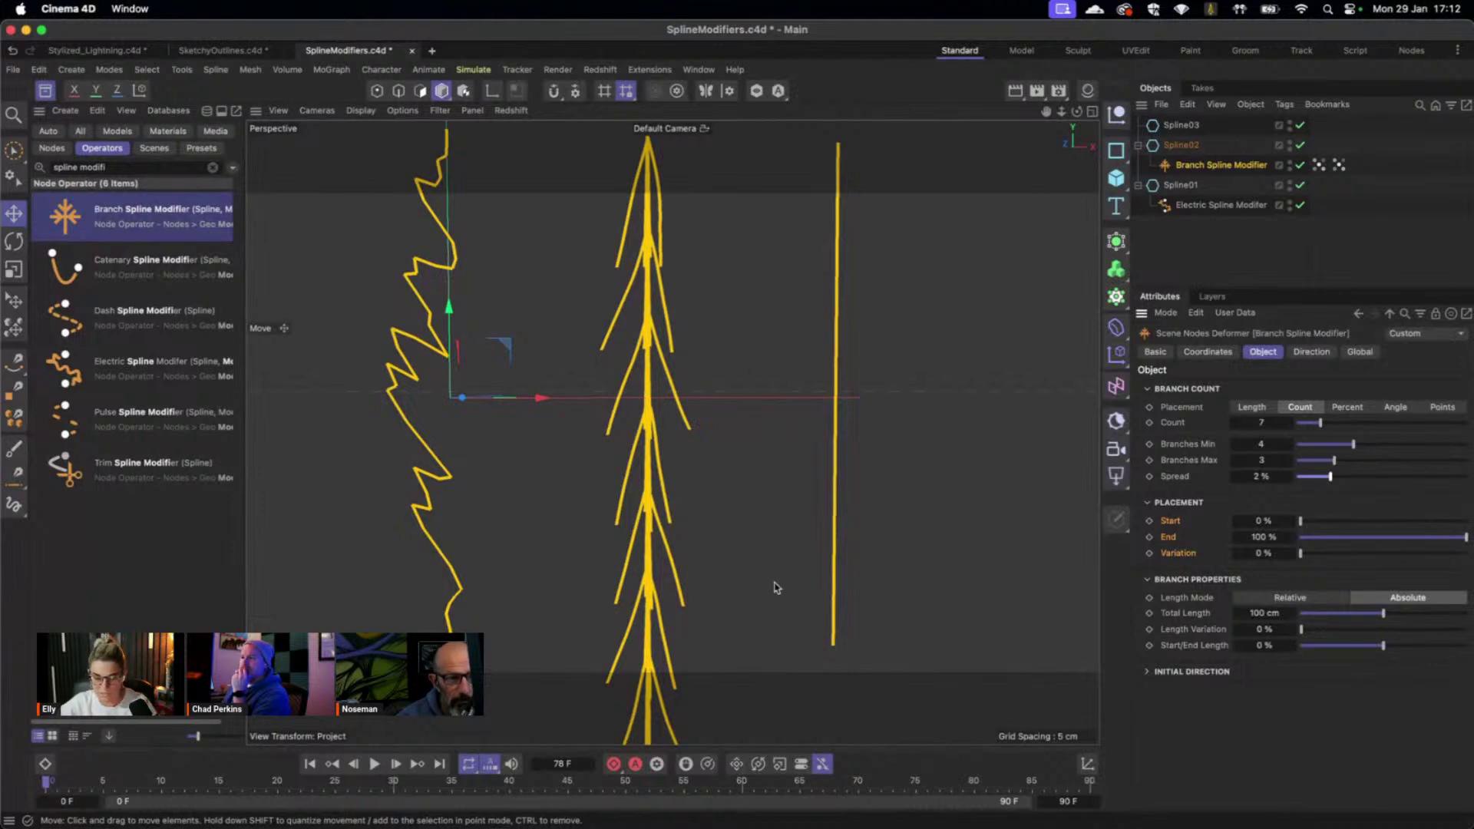
scroll(783, 560, "down", 4)
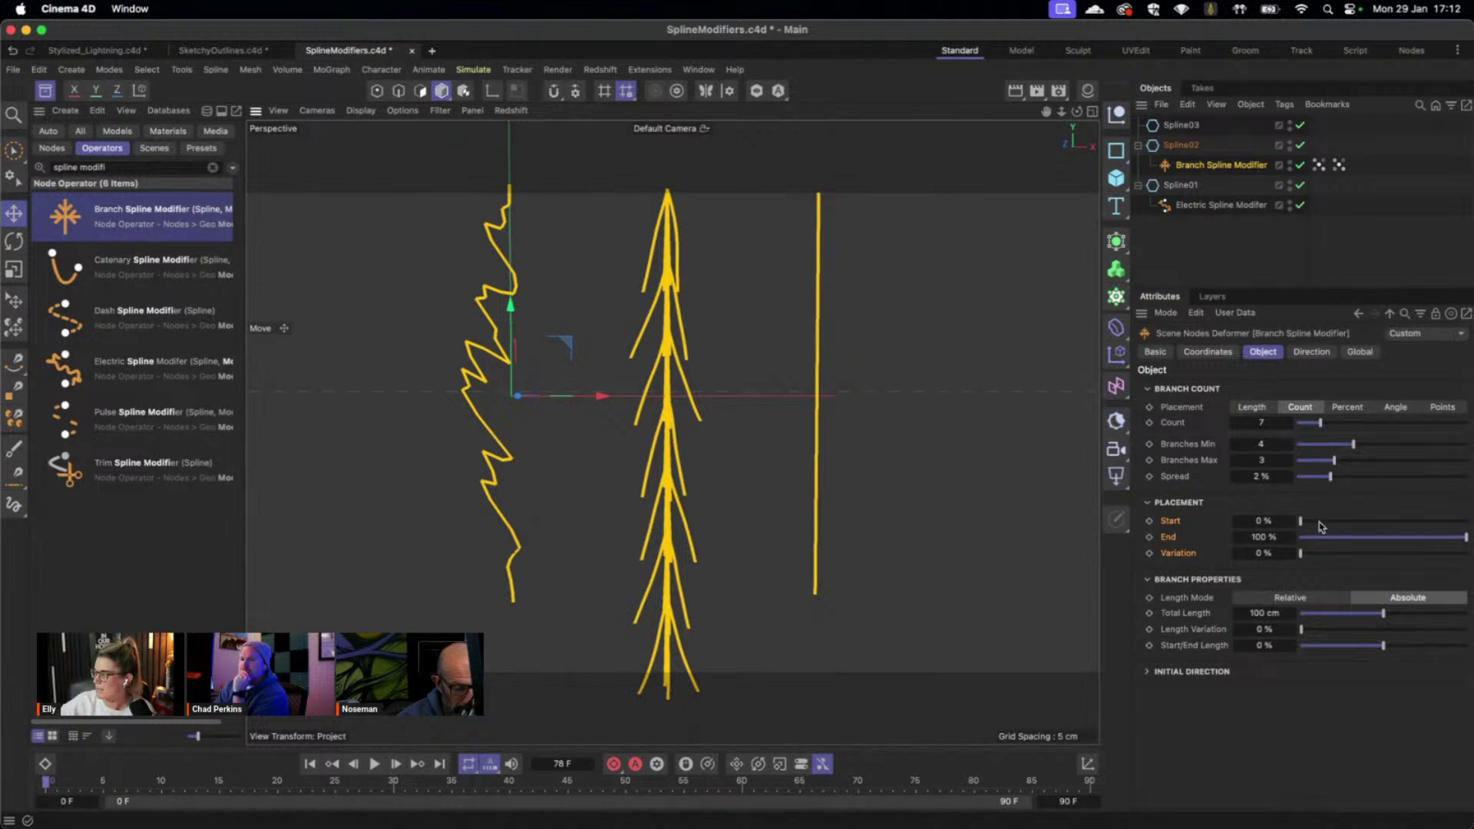
Restrict the branch placement on Spline02 to between 31 % and 55 % with 49 % variation.
left_click_drag(1316, 522, 1351, 522)
left_click_drag(1451, 541, 1393, 540)
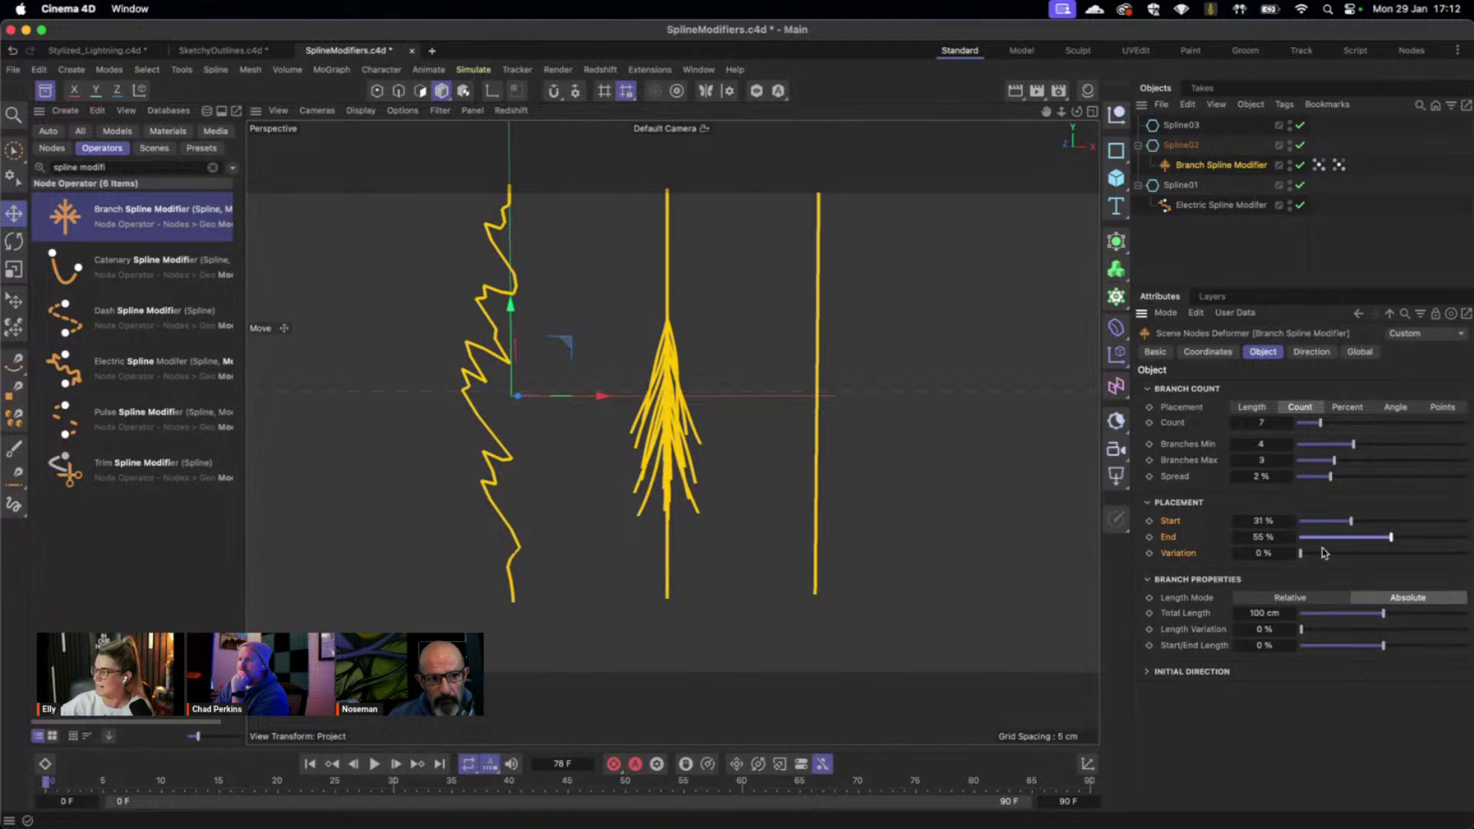
left_click_drag(1324, 554, 1380, 553)
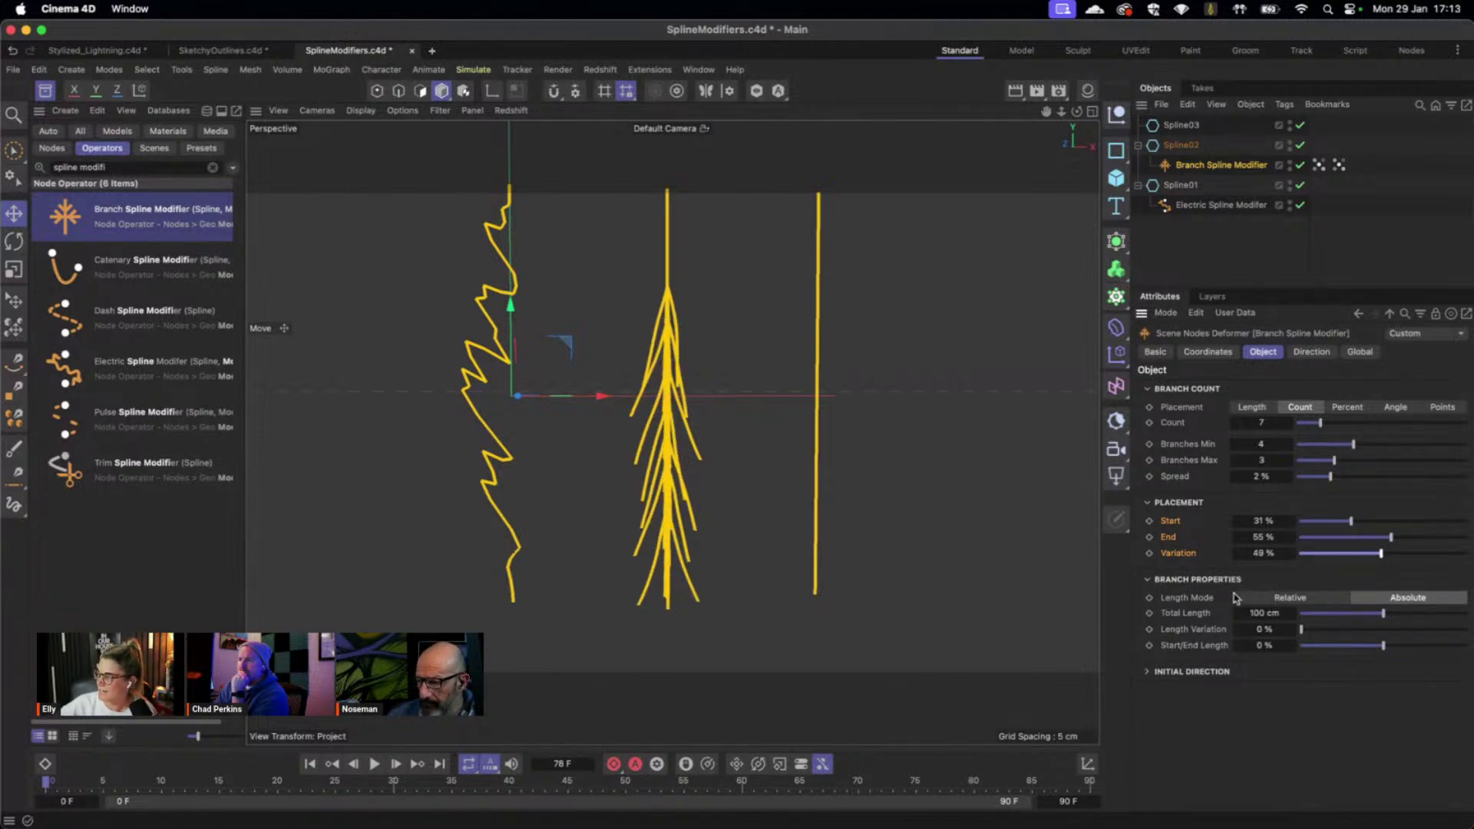
Set the branches' total length to 151 cm with 42 % length variation, and widen their placement range to 17–78 %.
left_click_drag(1395, 617, 1428, 615)
left_click_drag(1312, 629, 1378, 631)
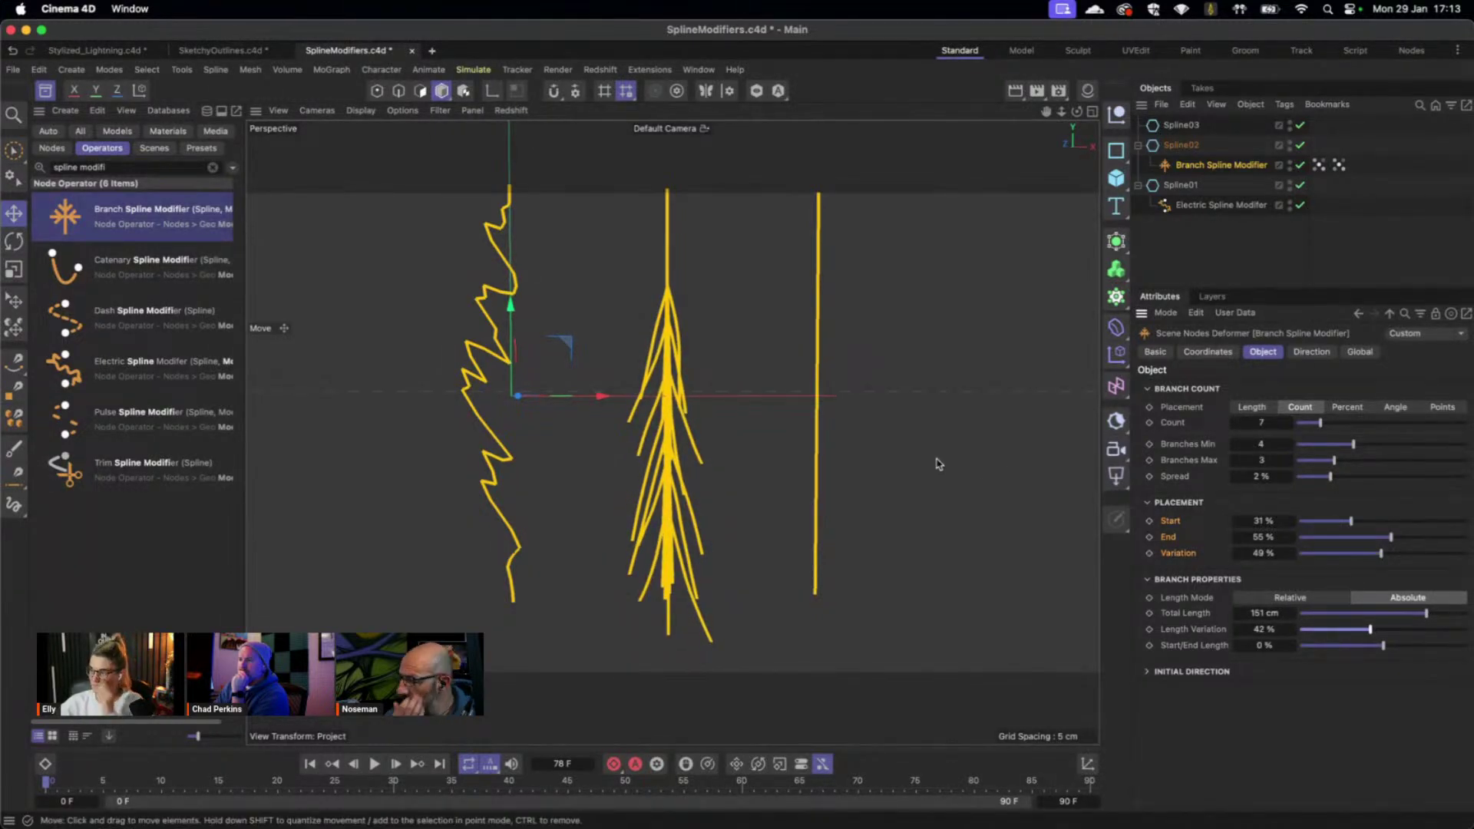
left_click_drag(1339, 525, 1430, 538)
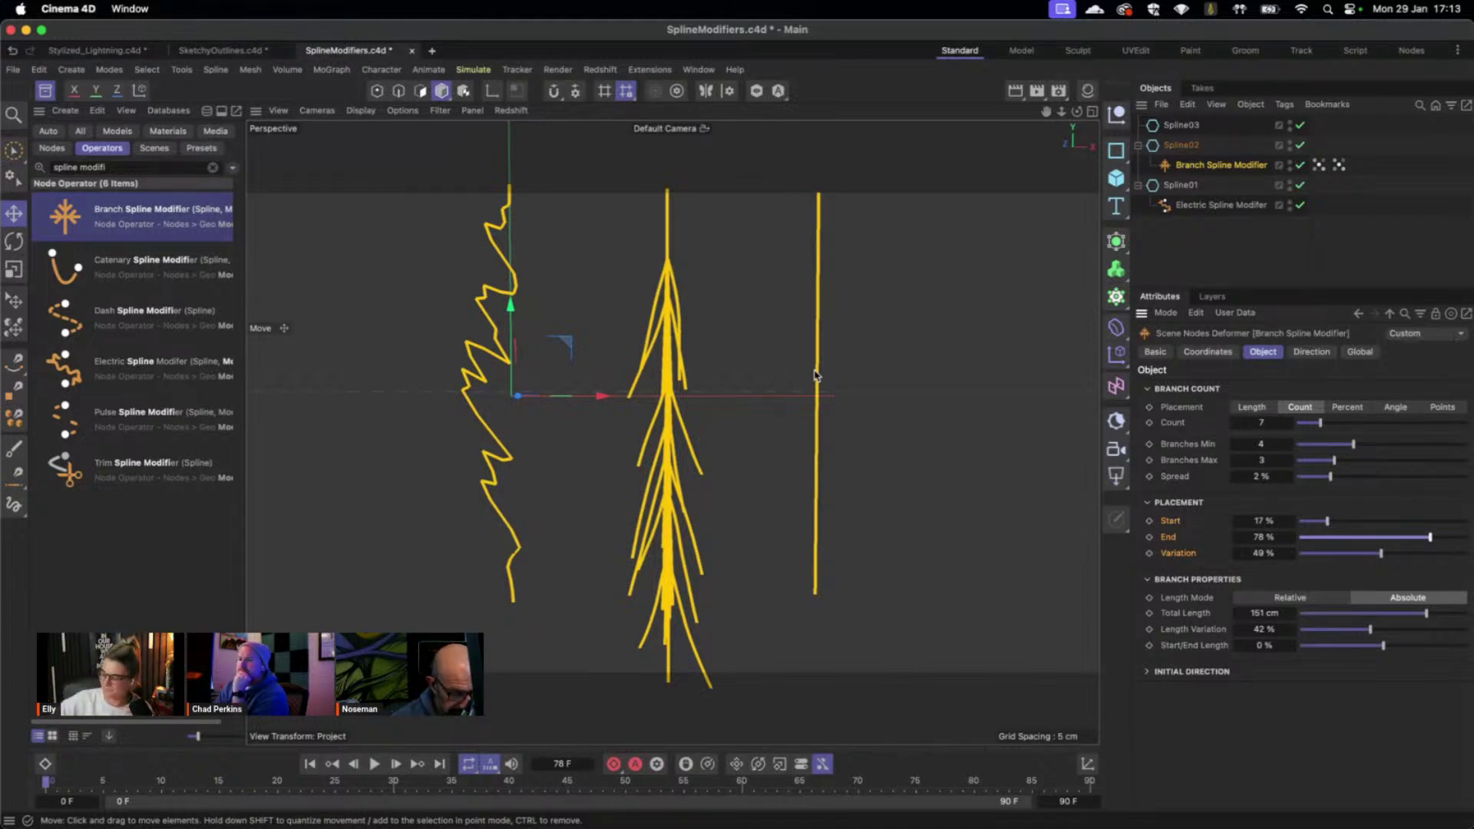
Add a second Branch Spline Modifier below the first one under Spline02 and set its count to 2.
left_click_drag(141, 218, 1204, 192)
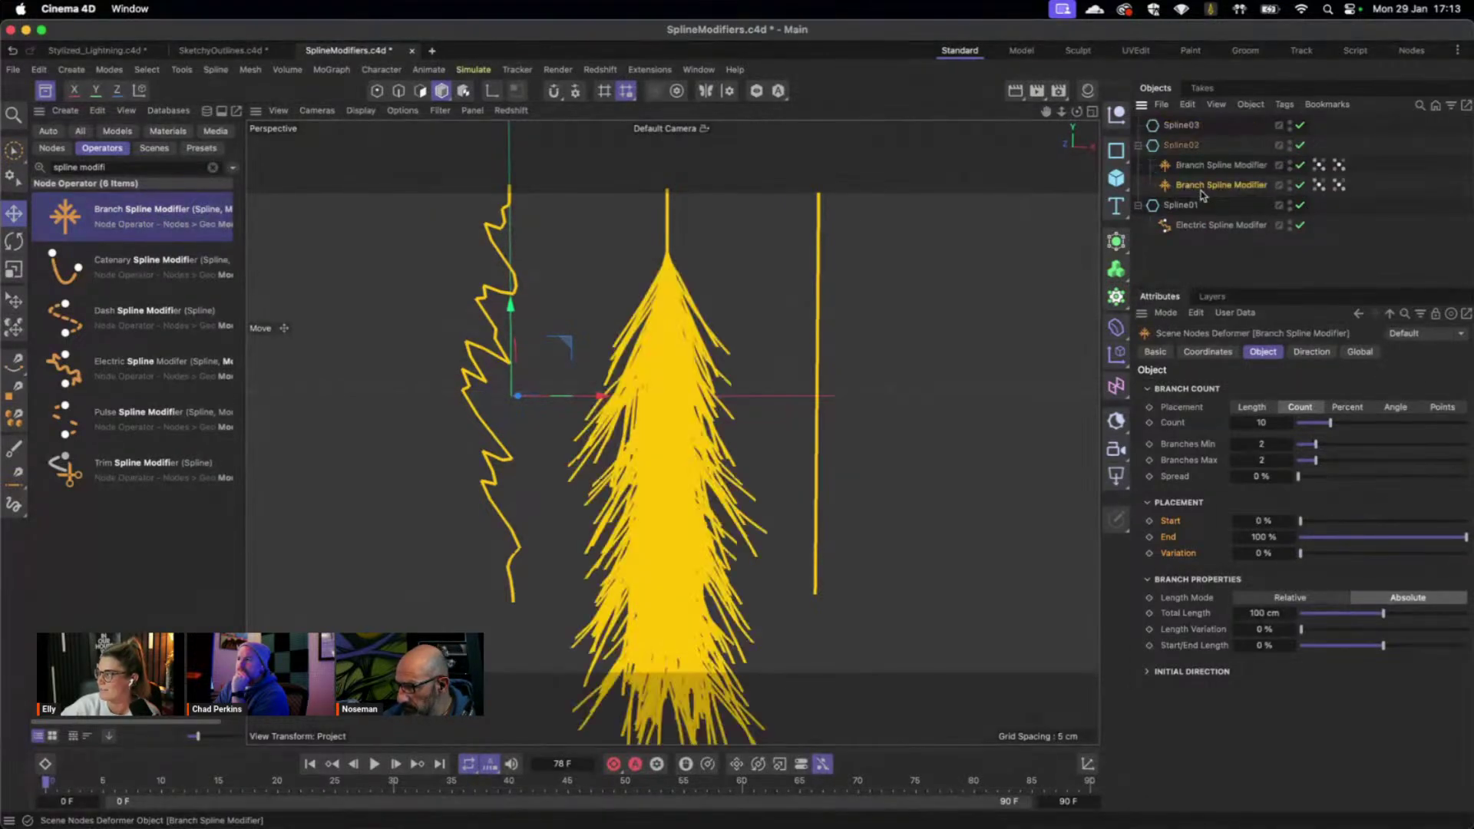
left_click_drag(1316, 422, 1300, 426)
left_click(1221, 165)
left_click(1225, 185)
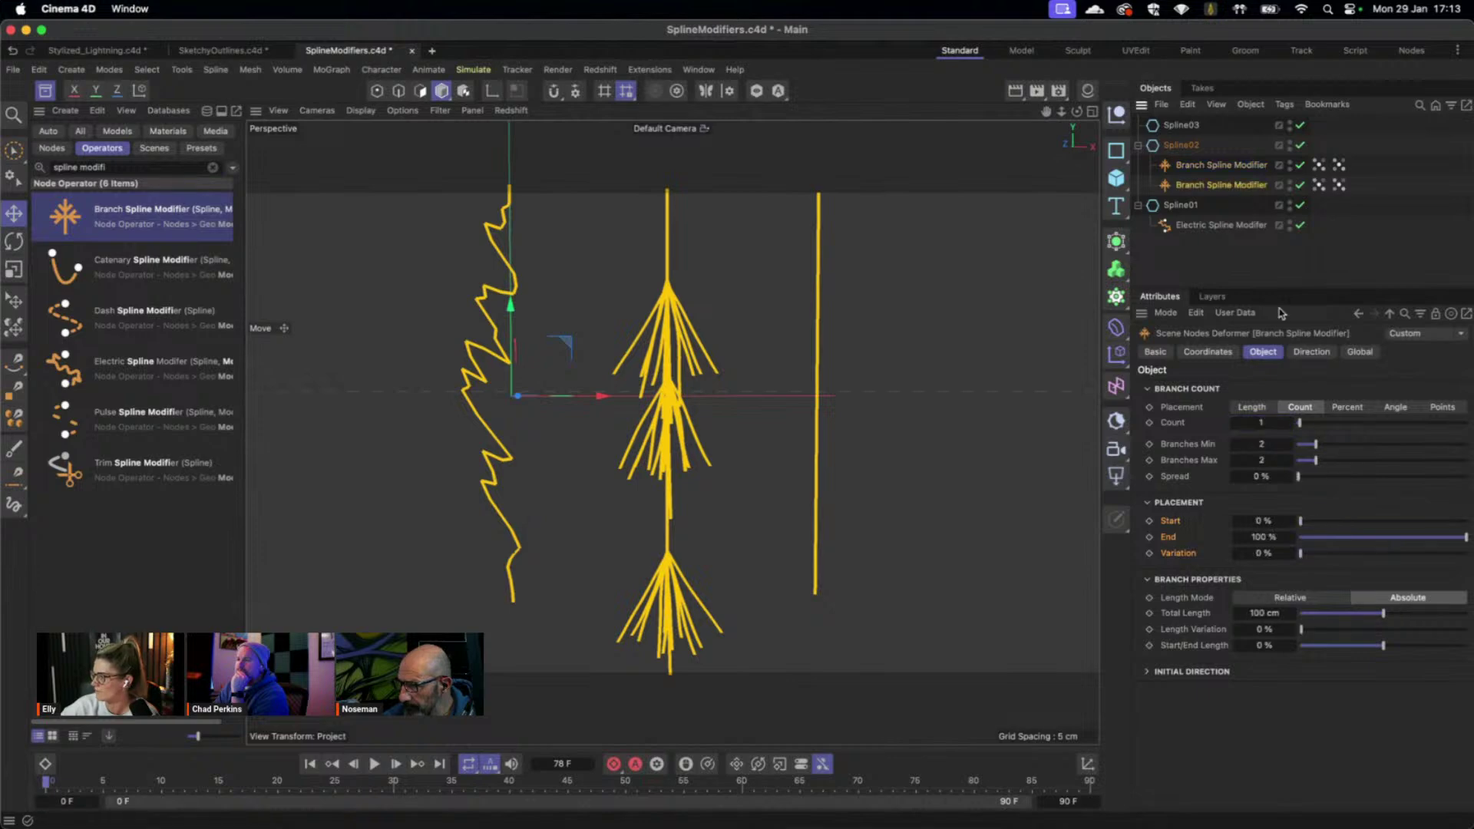
left_click(1303, 428)
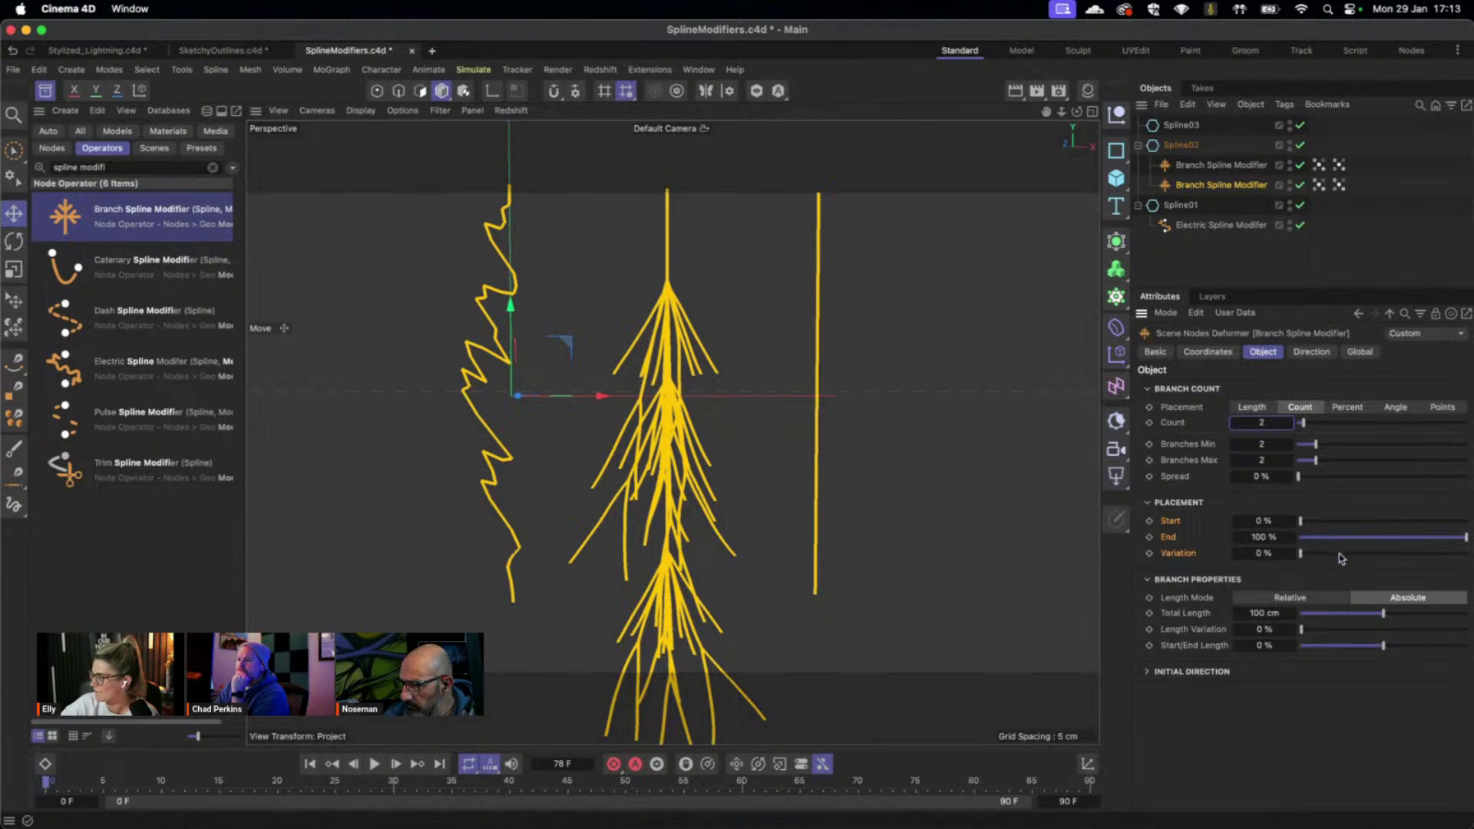
Set the second Branch Spline Modifier's placement start to 100 % and inspect the sub-branches up close.
left_click_drag(1315, 527, 1466, 521)
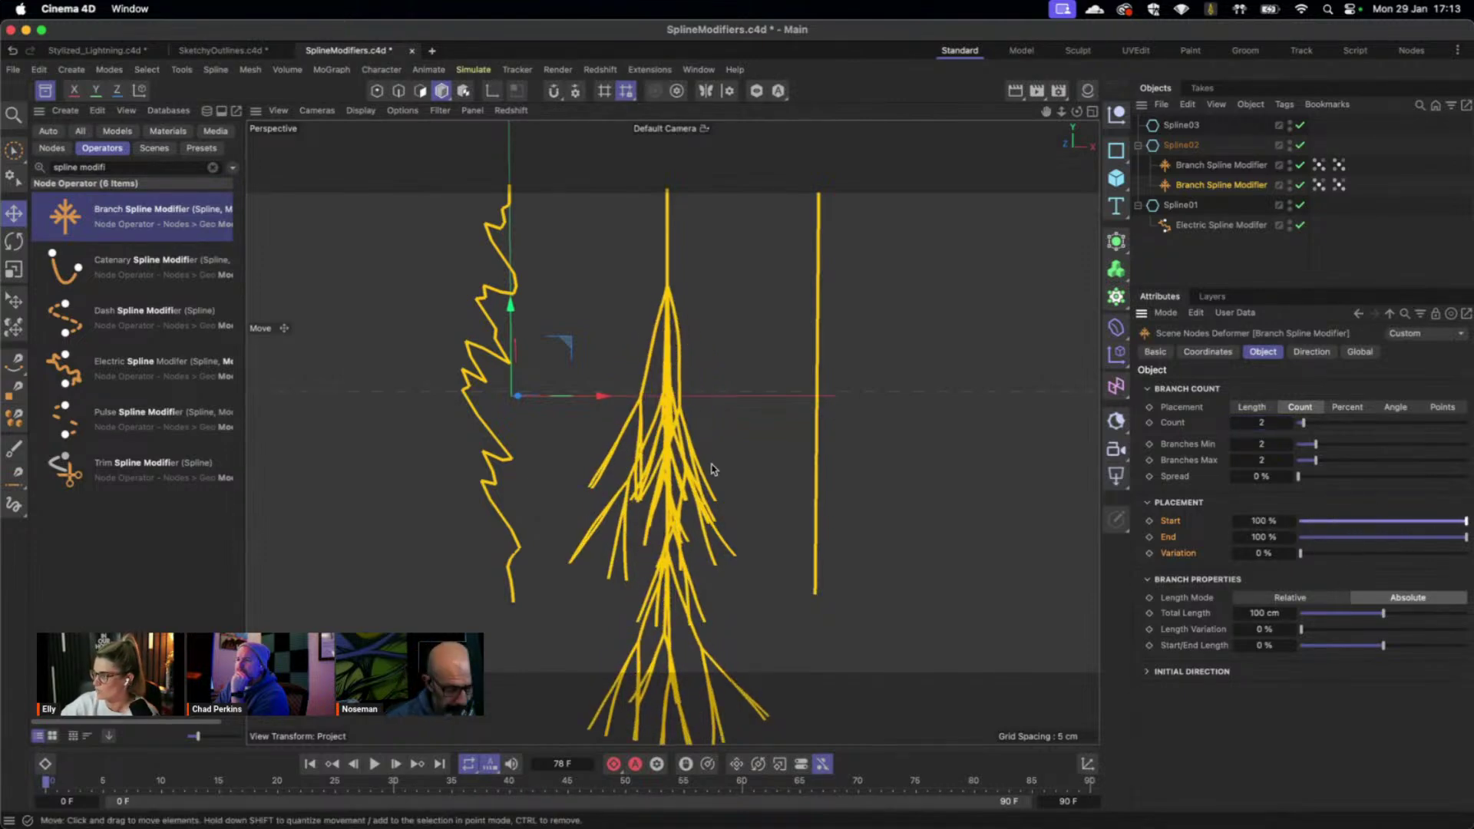
middle_click_drag(682, 501, 713, 443, "alt")
mouse_move(687, 443)
left_mouse_down("alt")
mouse_move(859, 458)
mouse_move(811, 456)
left_mouse_up("alt")
right_click_drag(648, 421, 690, 390, "alt")
mouse_move(690, 389)
left_mouse_down("alt")
mouse_move(659, 411)
mouse_move(543, 385)
mouse_move(657, 138)
left_mouse_up("alt")
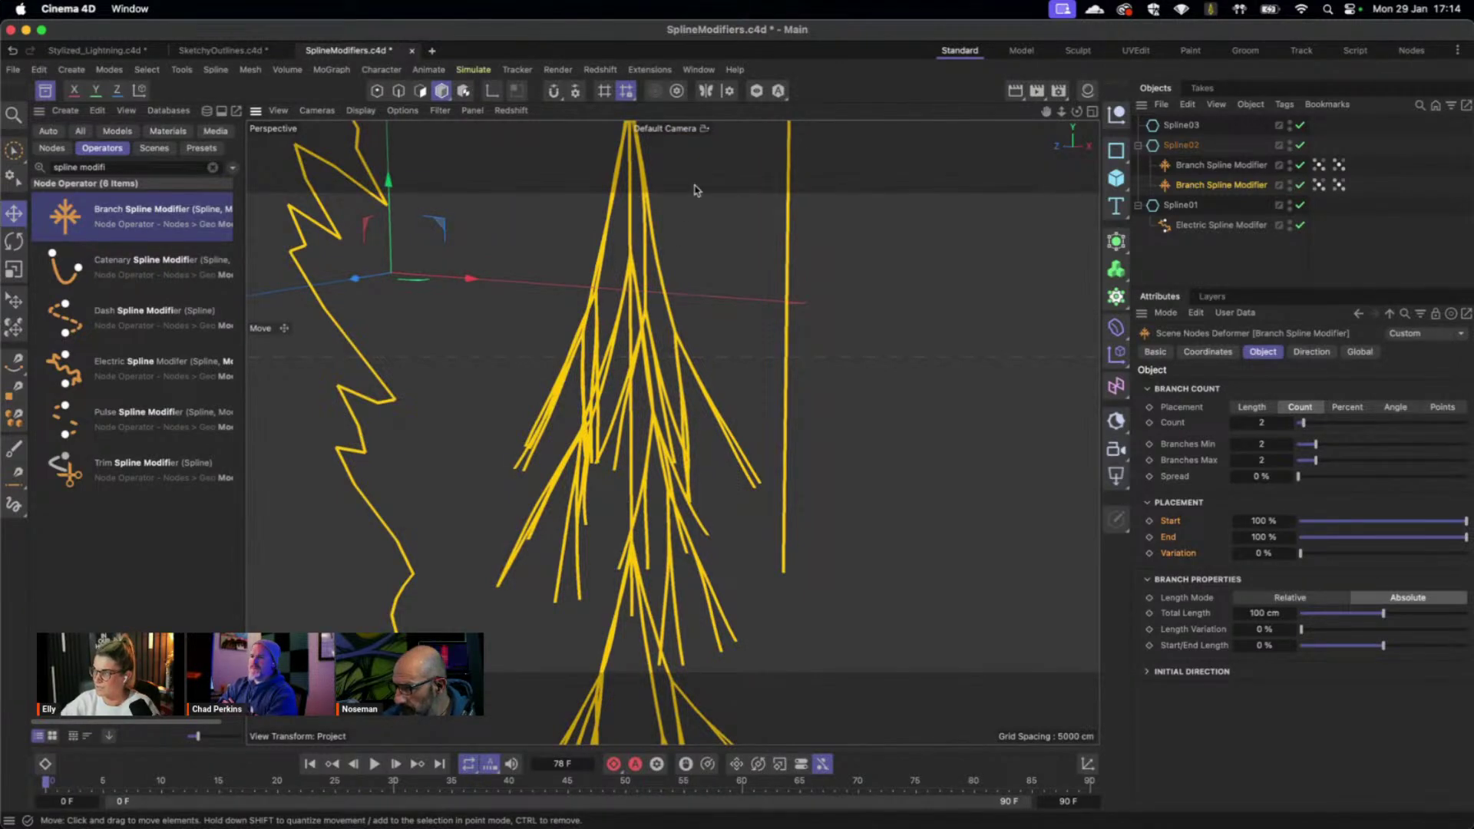
Examine how the stacked branches on Spline02 split from several angles, with the first Branch Spline Modifier selected.
left_click_drag(691, 253, 695, 285, "alt")
left_click(1205, 165)
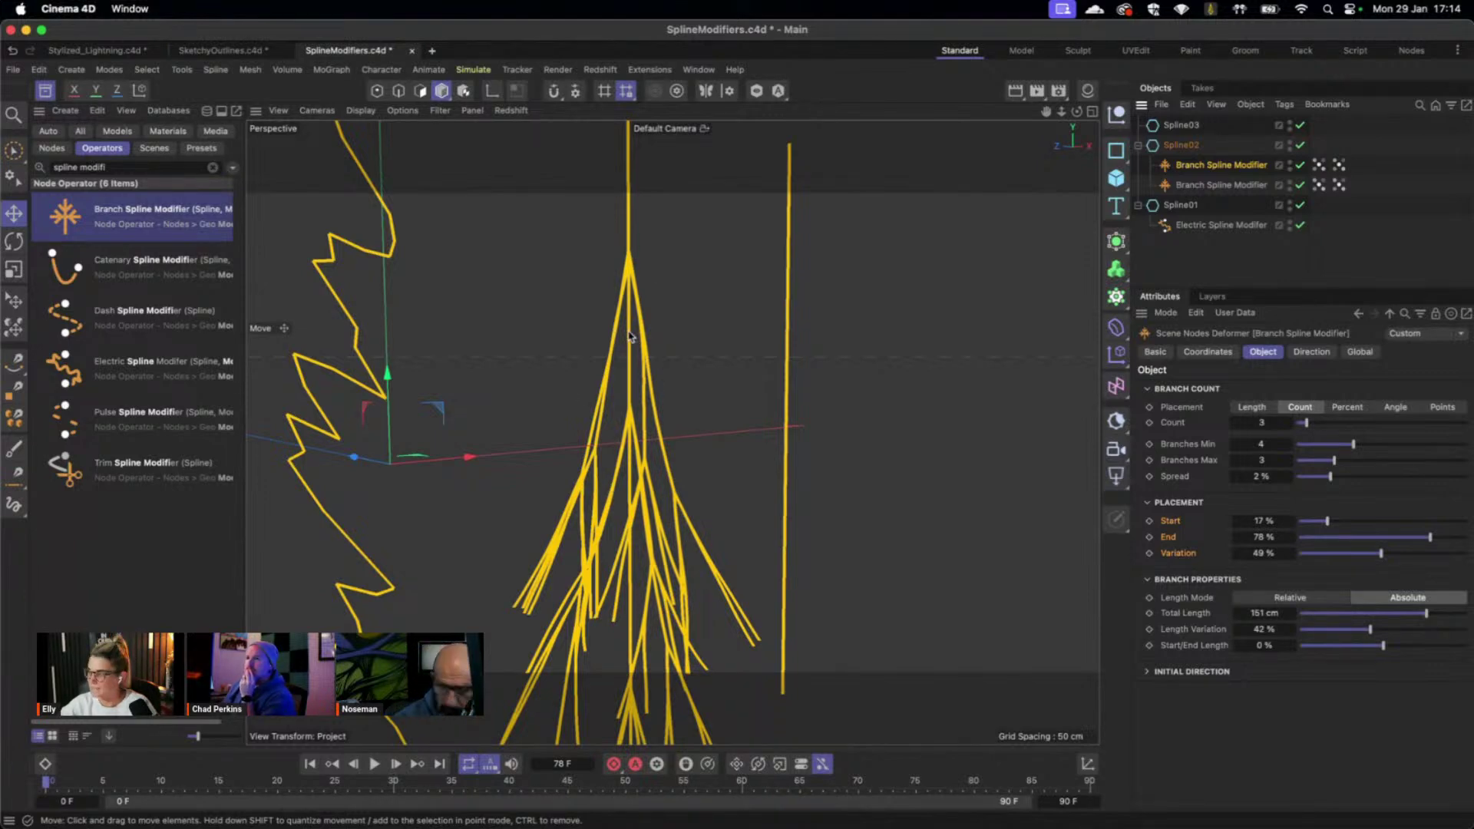
left_click_drag(629, 318, 625, 325, "alt")
left_click_drag(598, 420, 506, 402, "alt")
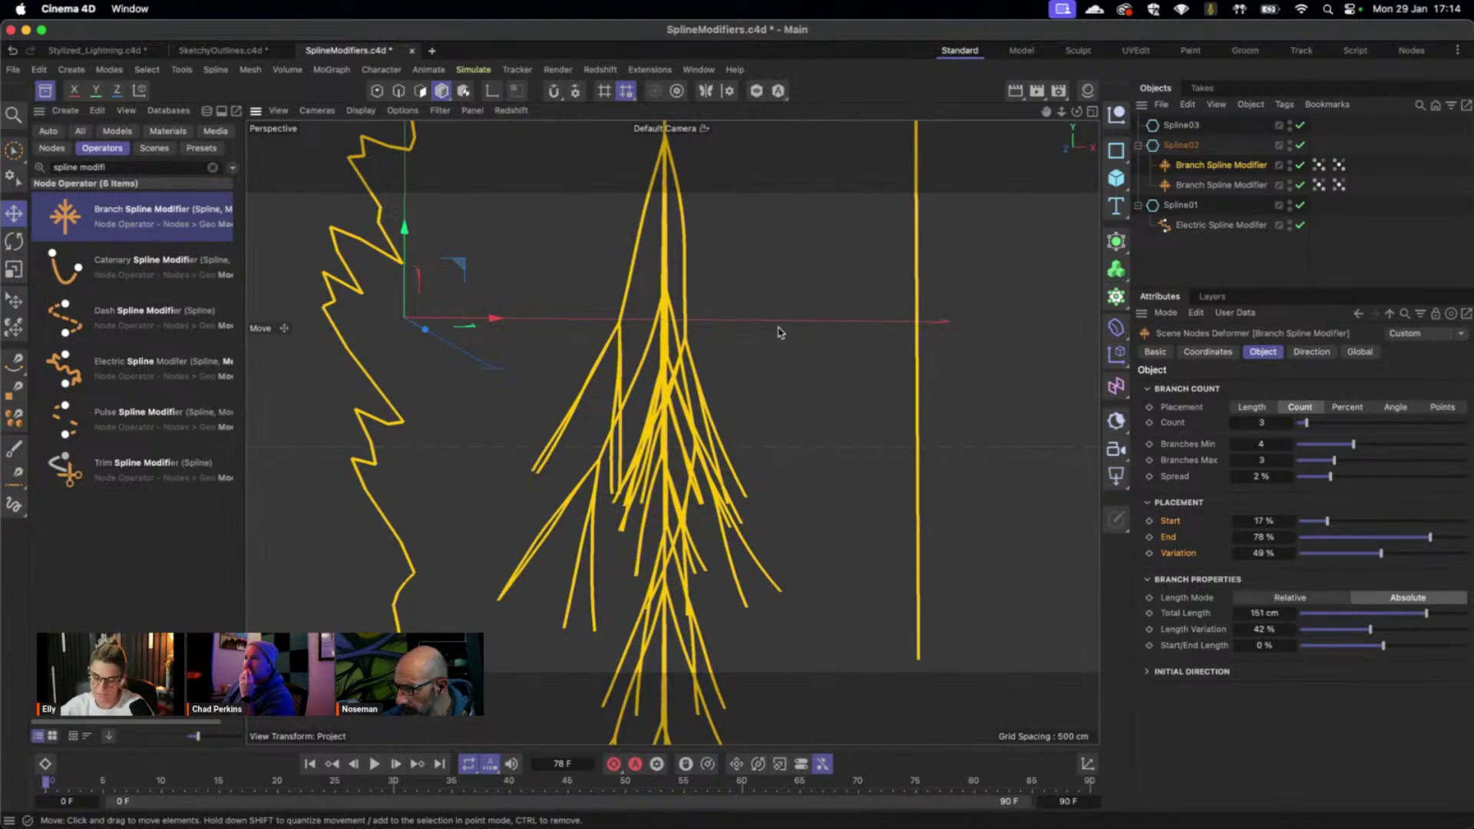
scroll(821, 350, "down", 2)
middle_click_drag(823, 352, 743, 475, "alt")
scroll(745, 459, "down", 3)
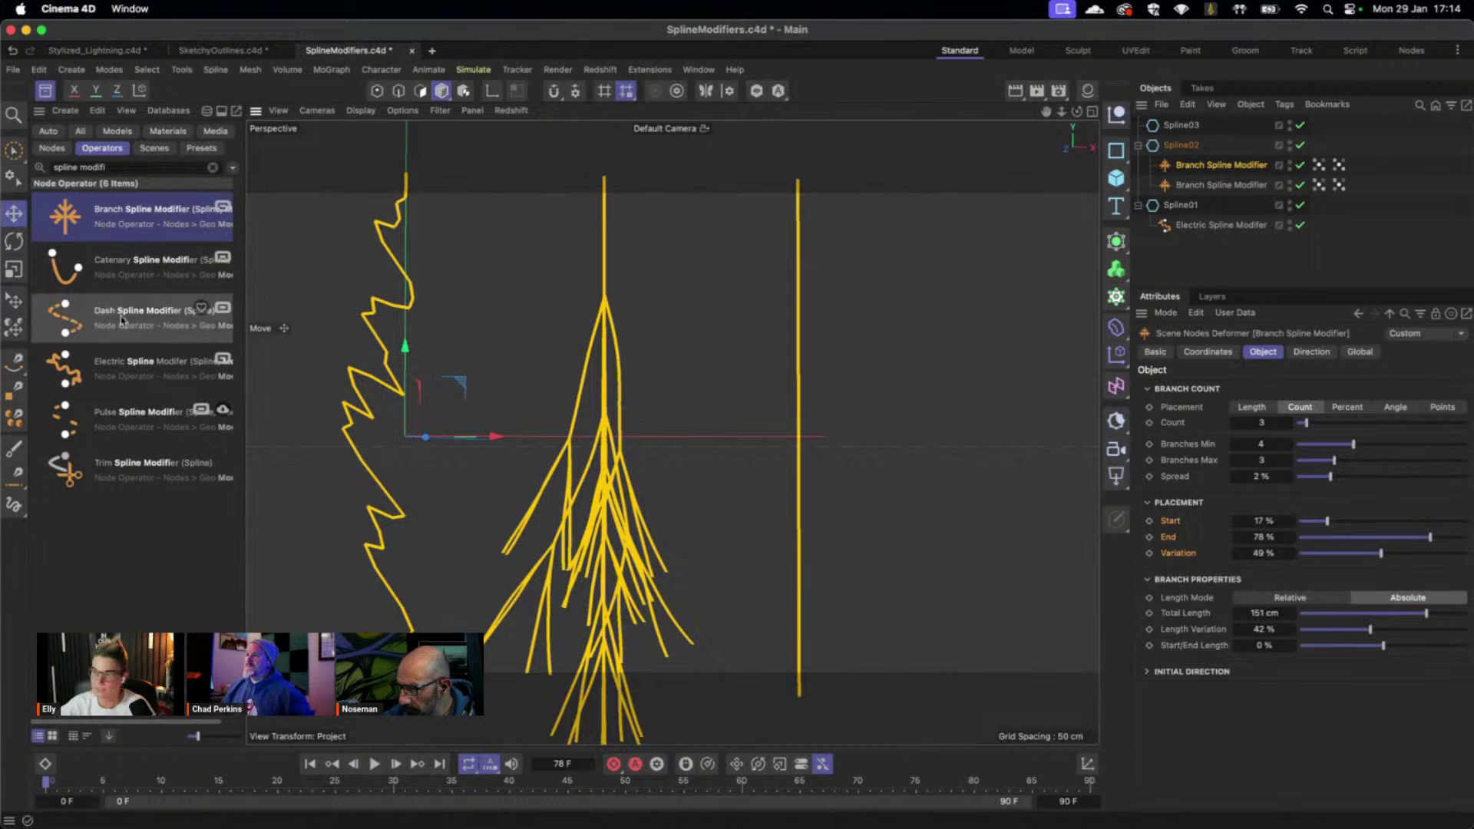
Add a Trim Spline Modifier under Spline03 and trim the spline to start at 18 % and end at 67 %.
double_click(138, 472)
left_click_drag(1184, 129, 1182, 146)
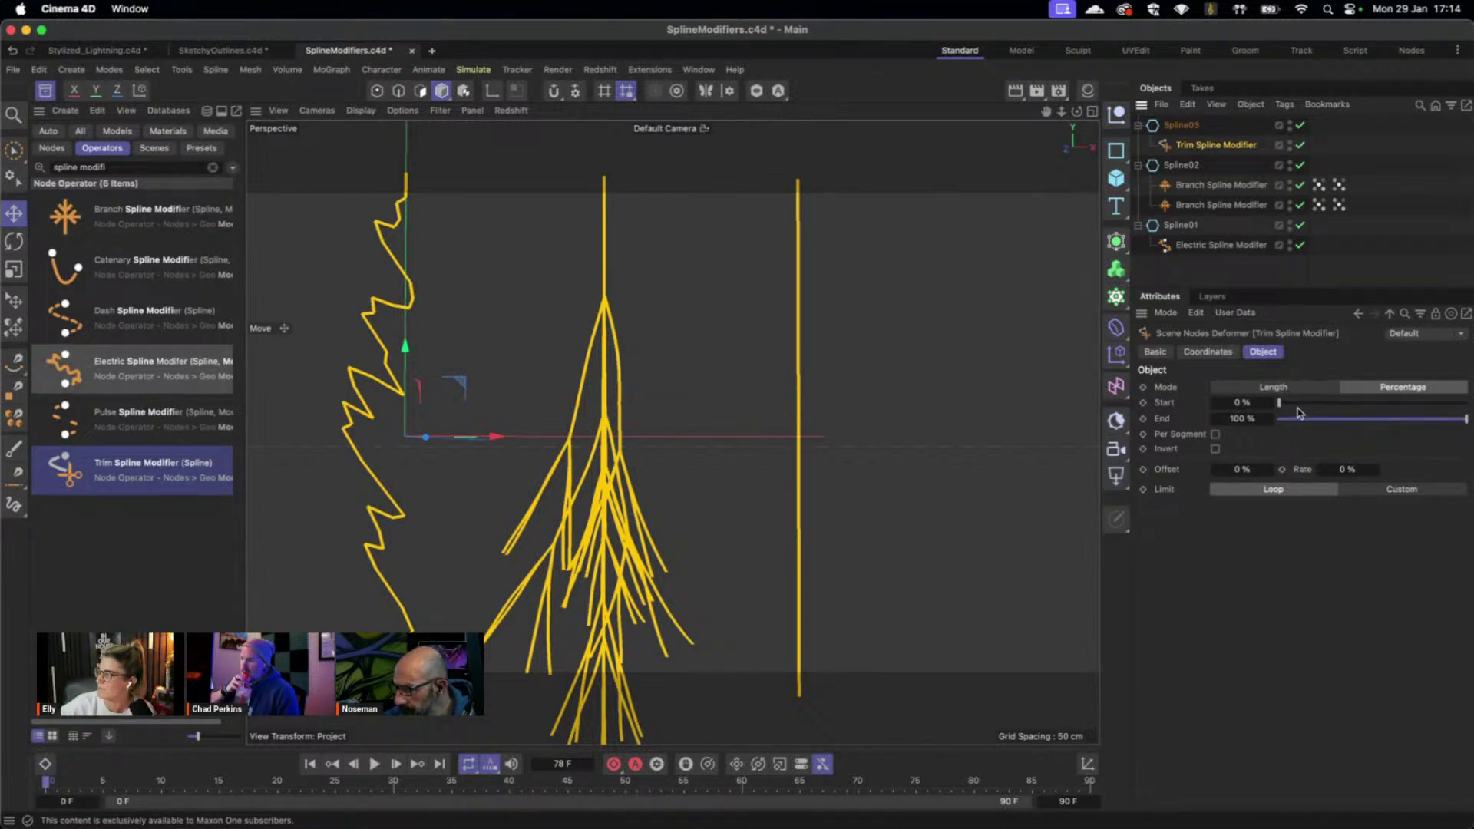
mouse_move(1295, 408)
left_mouse_down()
mouse_move(1345, 405)
mouse_move(1313, 405)
left_mouse_up()
left_click_drag(1430, 421, 1405, 420)
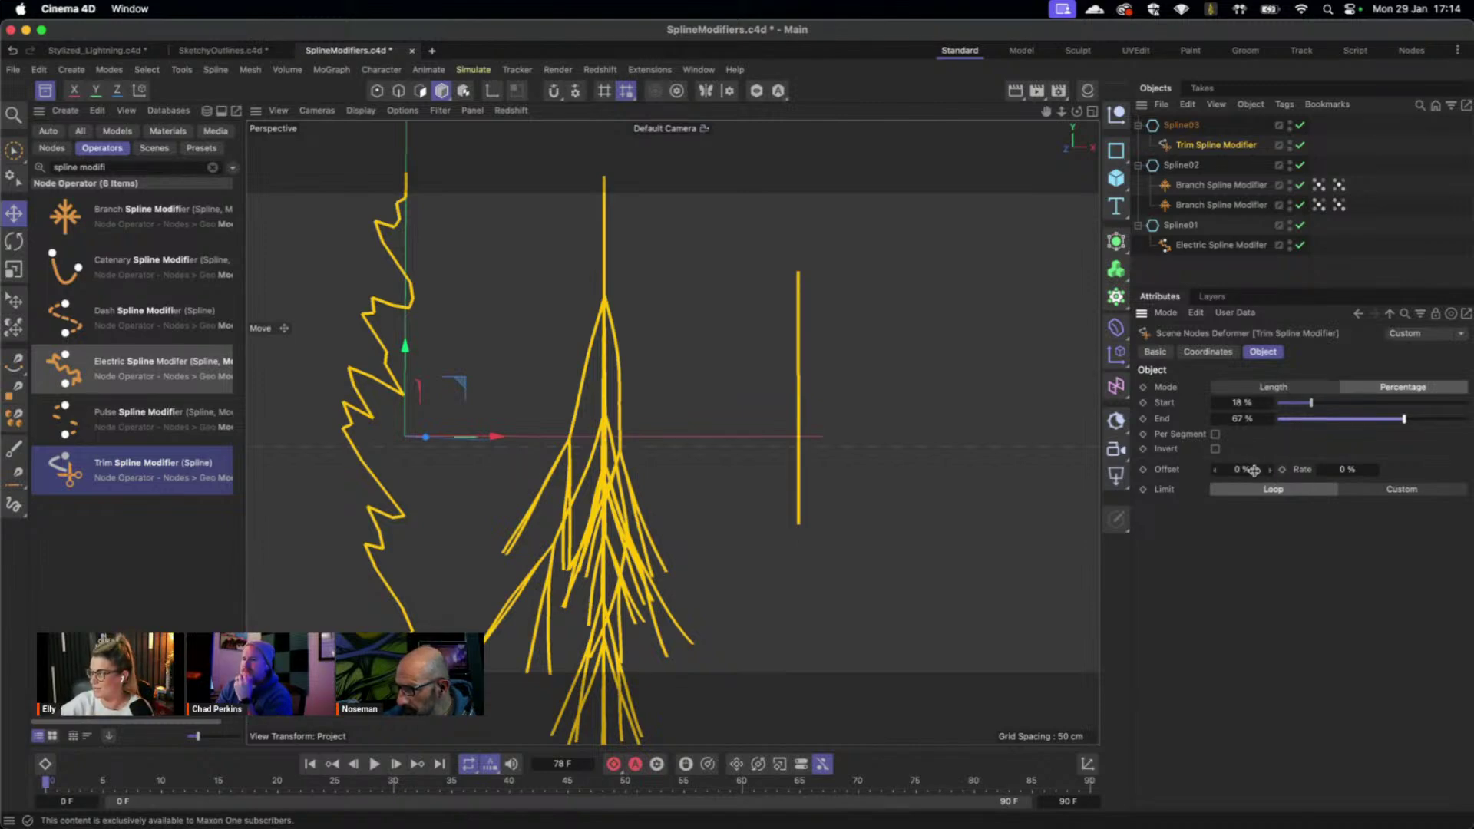
Set the Trim Spline Modifier's offset to 72 % and its rate to 50 %, and play the animation.
left_click_drag(1241, 470, 1286, 476)
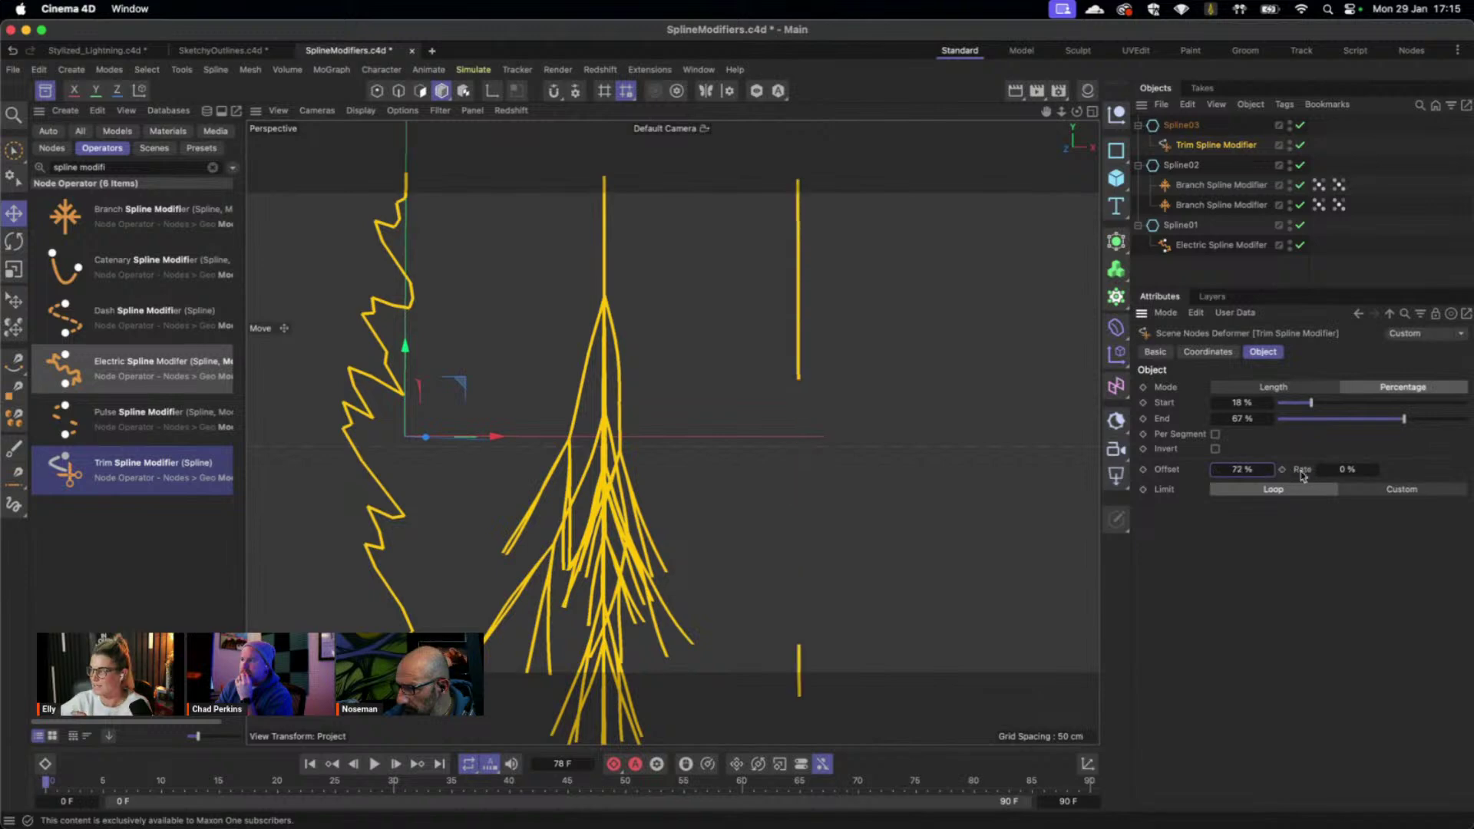
left_click(1348, 469)
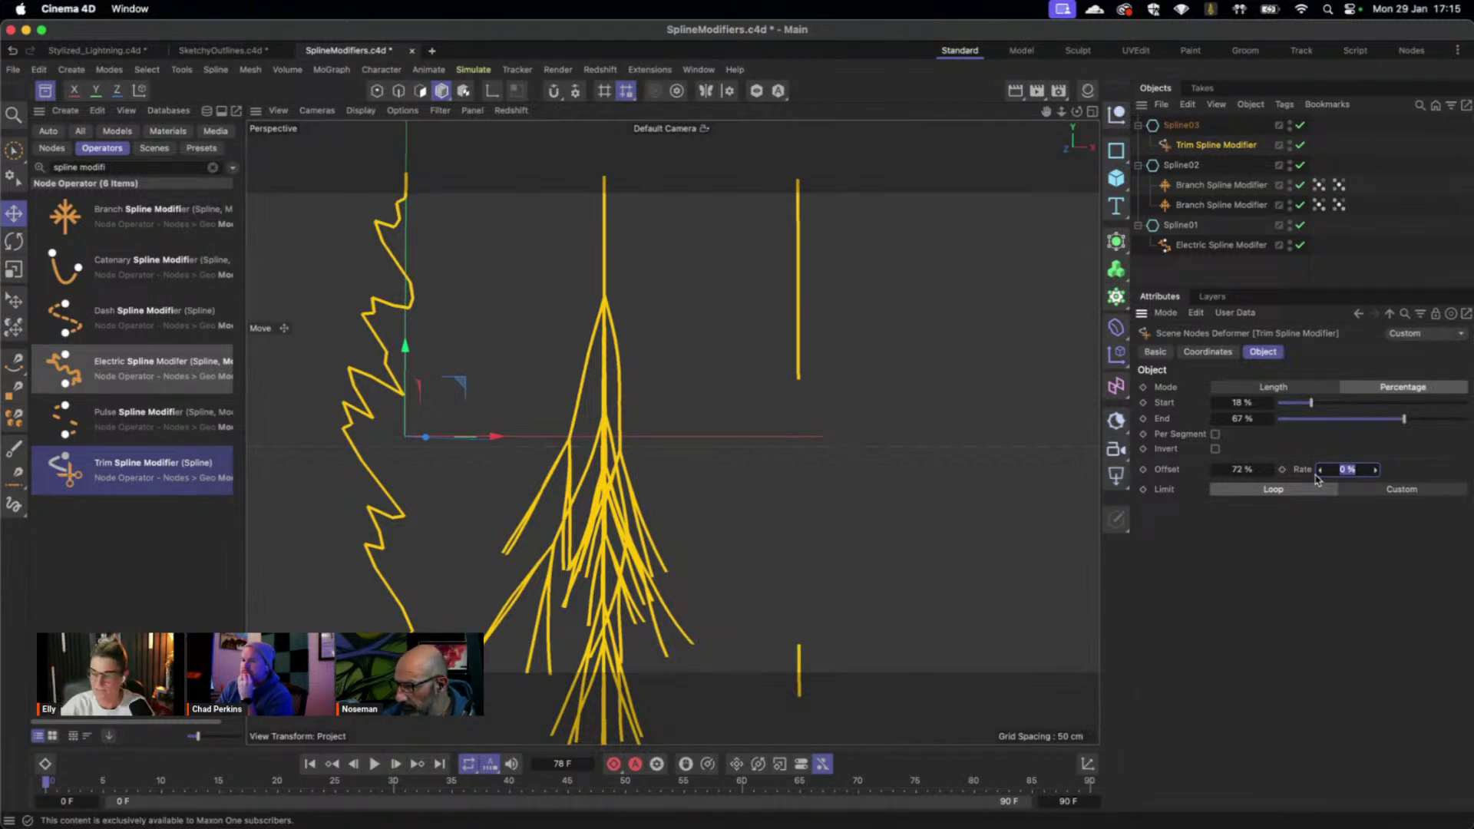
key("Return")
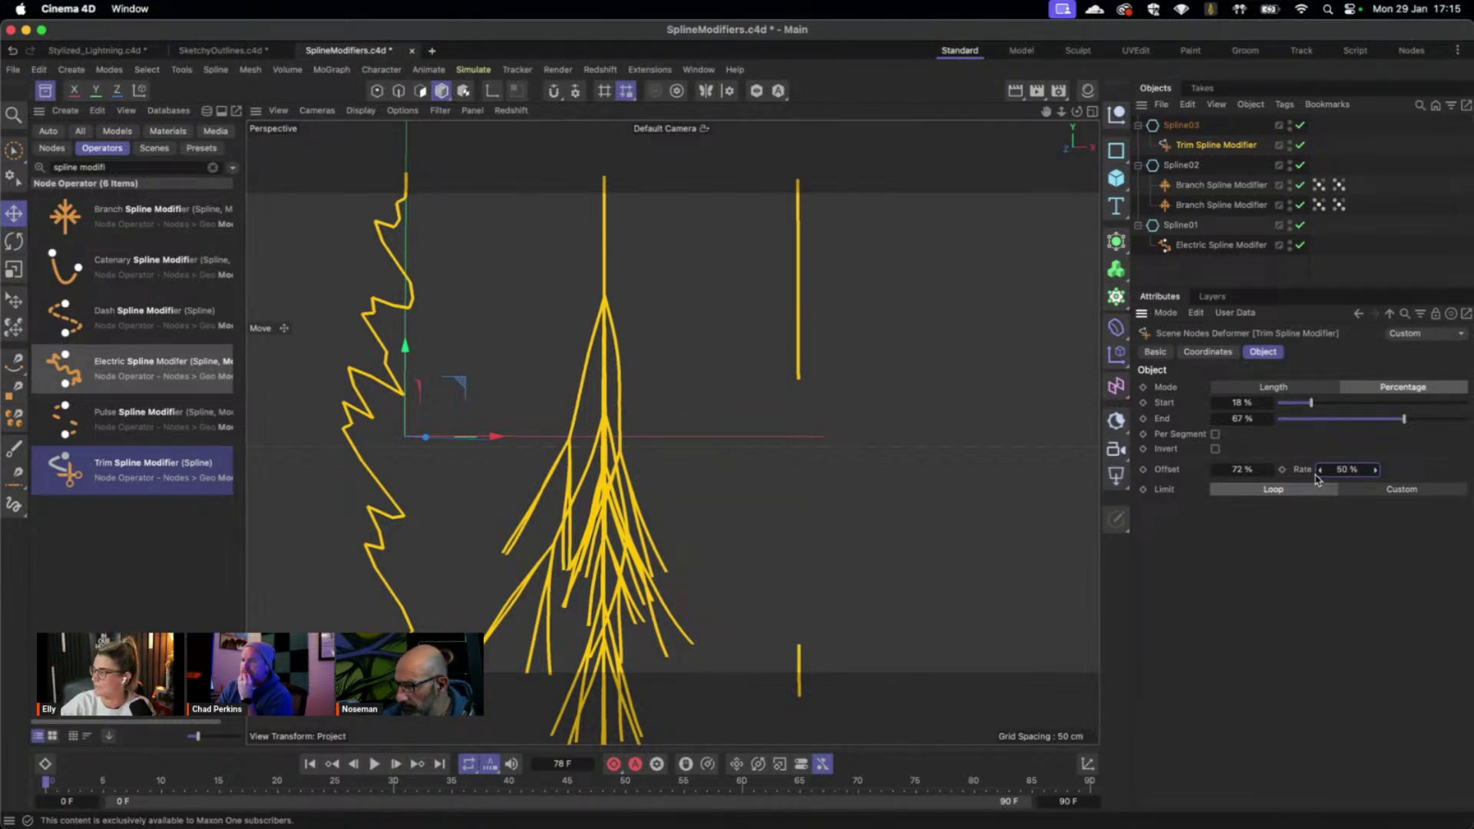
left_click(375, 764)
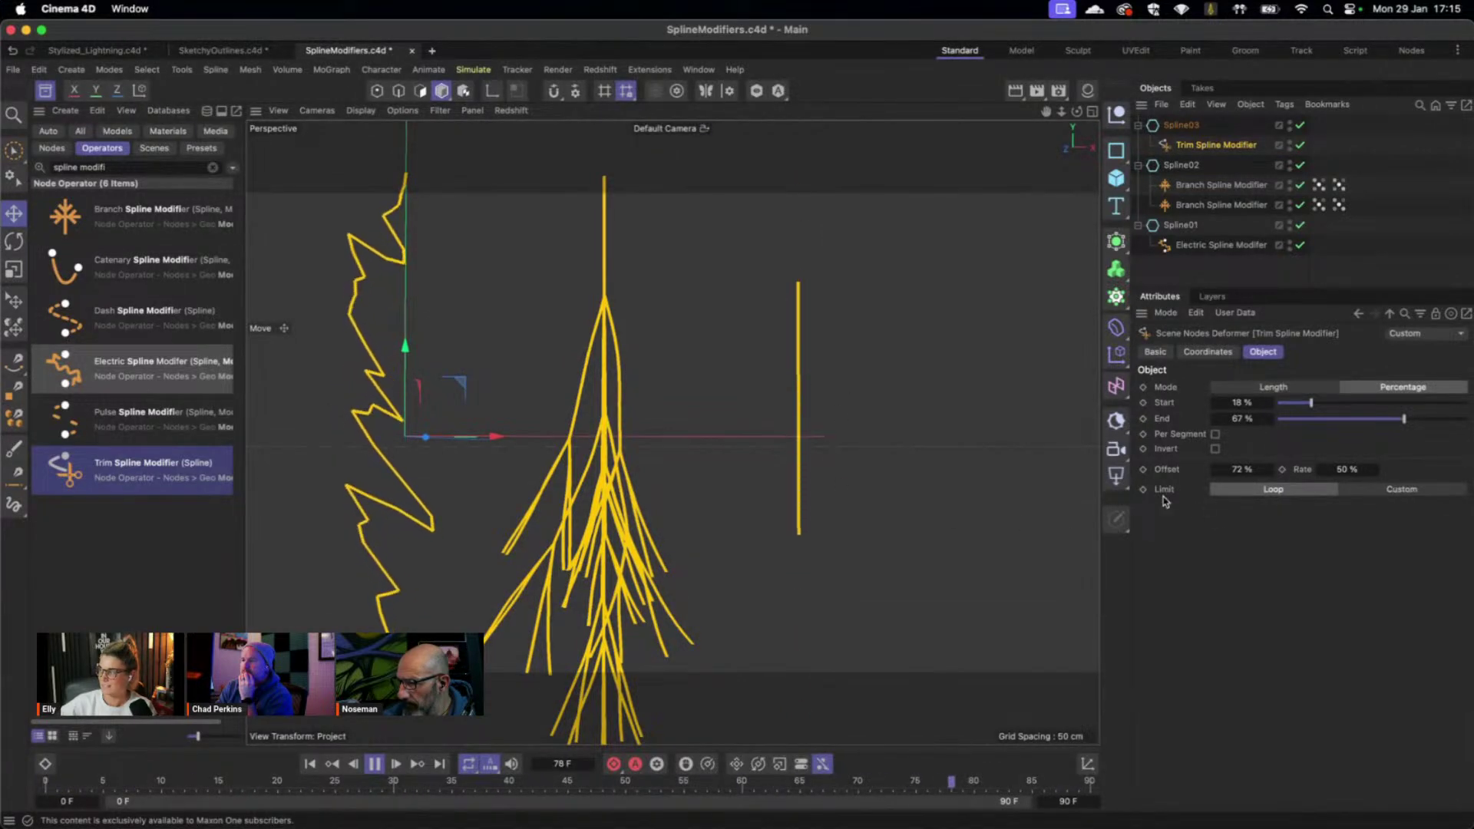
Change the trim limit to Custom, with Clamp Min at 58 % and Clamp Max at 79 %.
left_click(1400, 490)
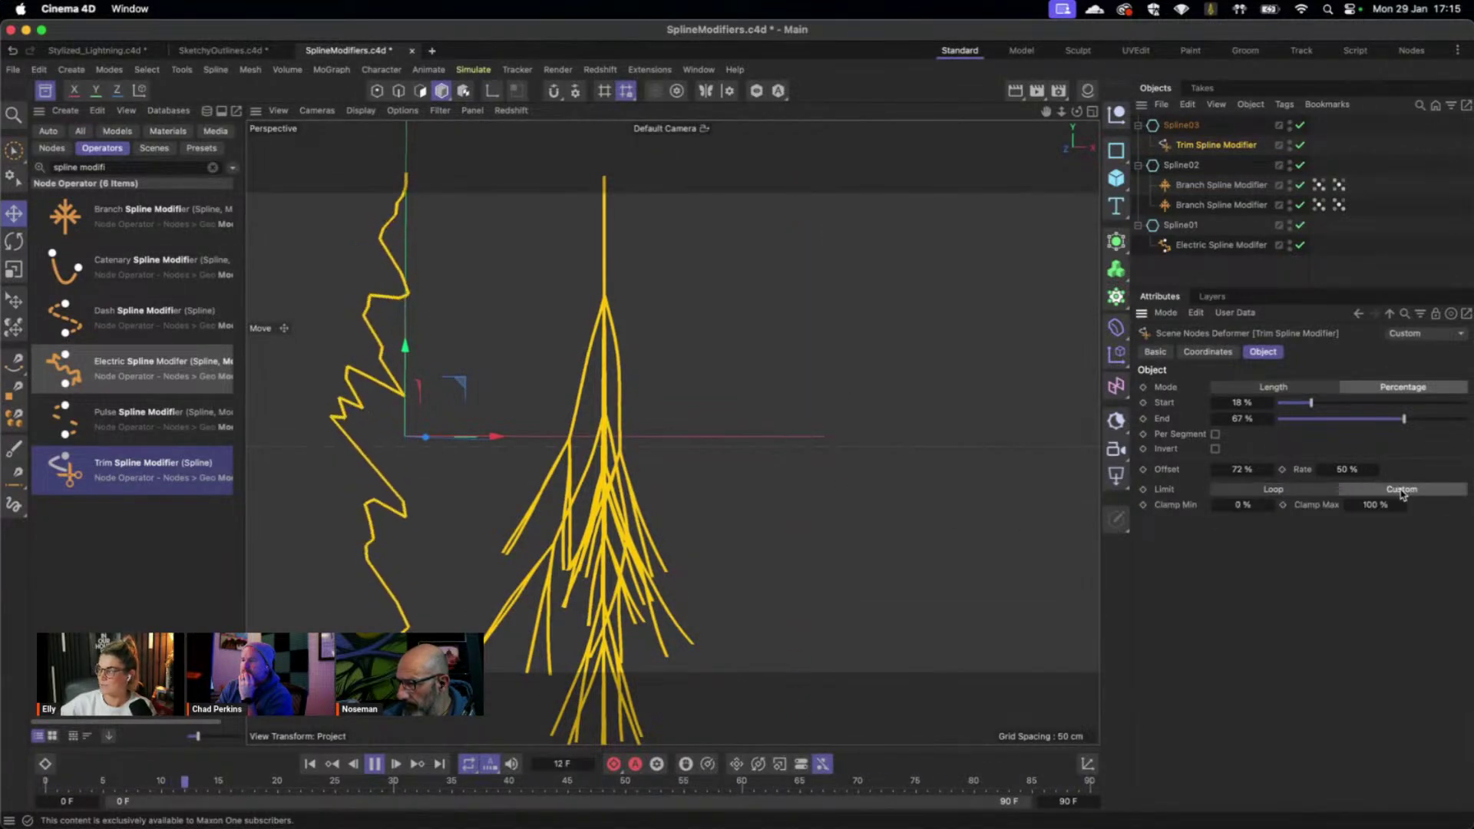
left_click(1256, 505)
type("58")
key("Tab")
type("79")
Set the trim range to 7–84 %, the rate to 19 %, the clamp range to 41–62 % and the offset to 77 %, and stop playback.
left_click_drag(1250, 471, 1210, 468)
left_click_drag(1311, 402, 1294, 407)
left_click_drag(1404, 419, 1433, 427)
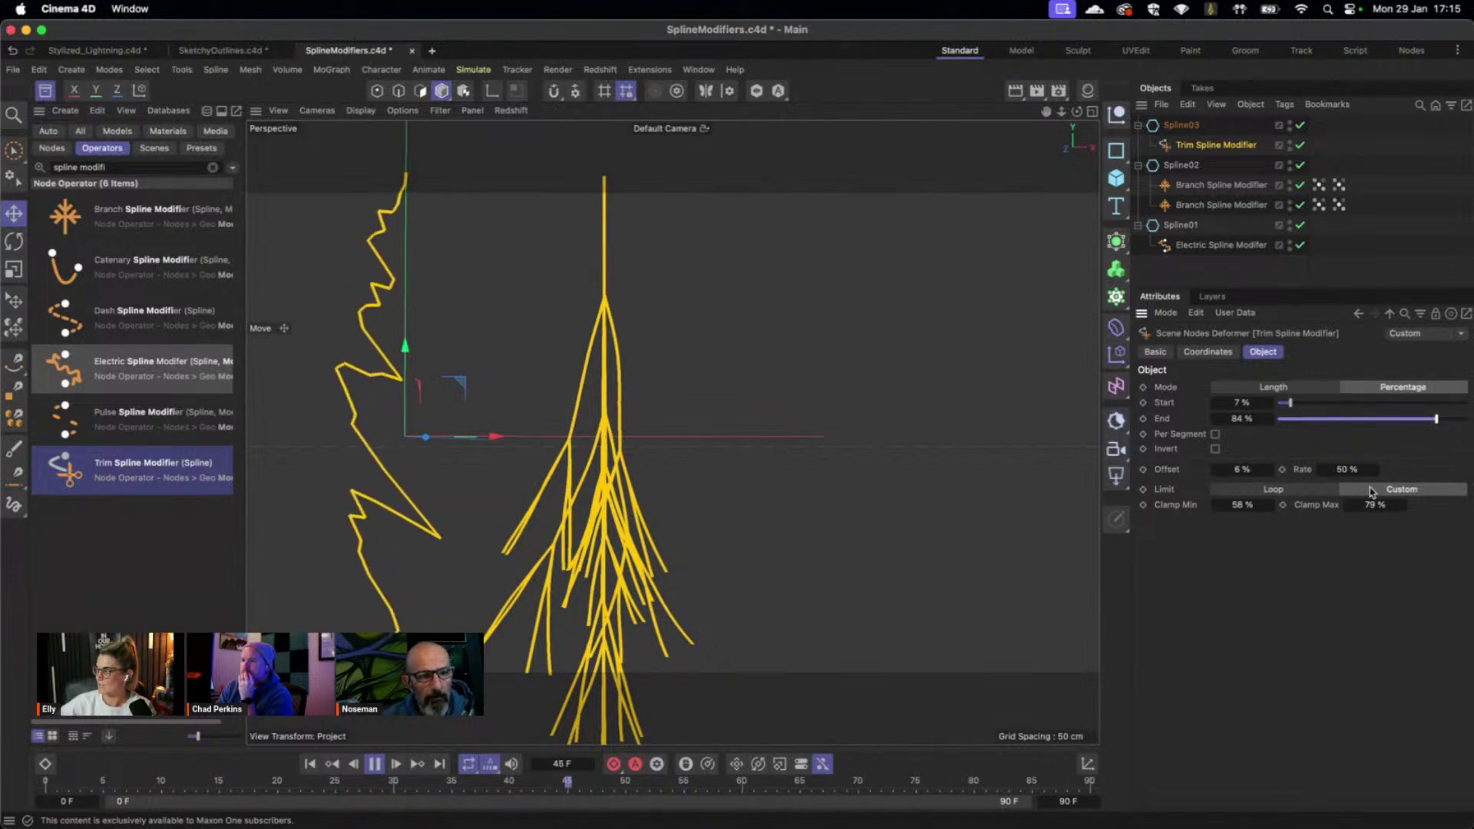
left_click_drag(1345, 469, 1364, 506)
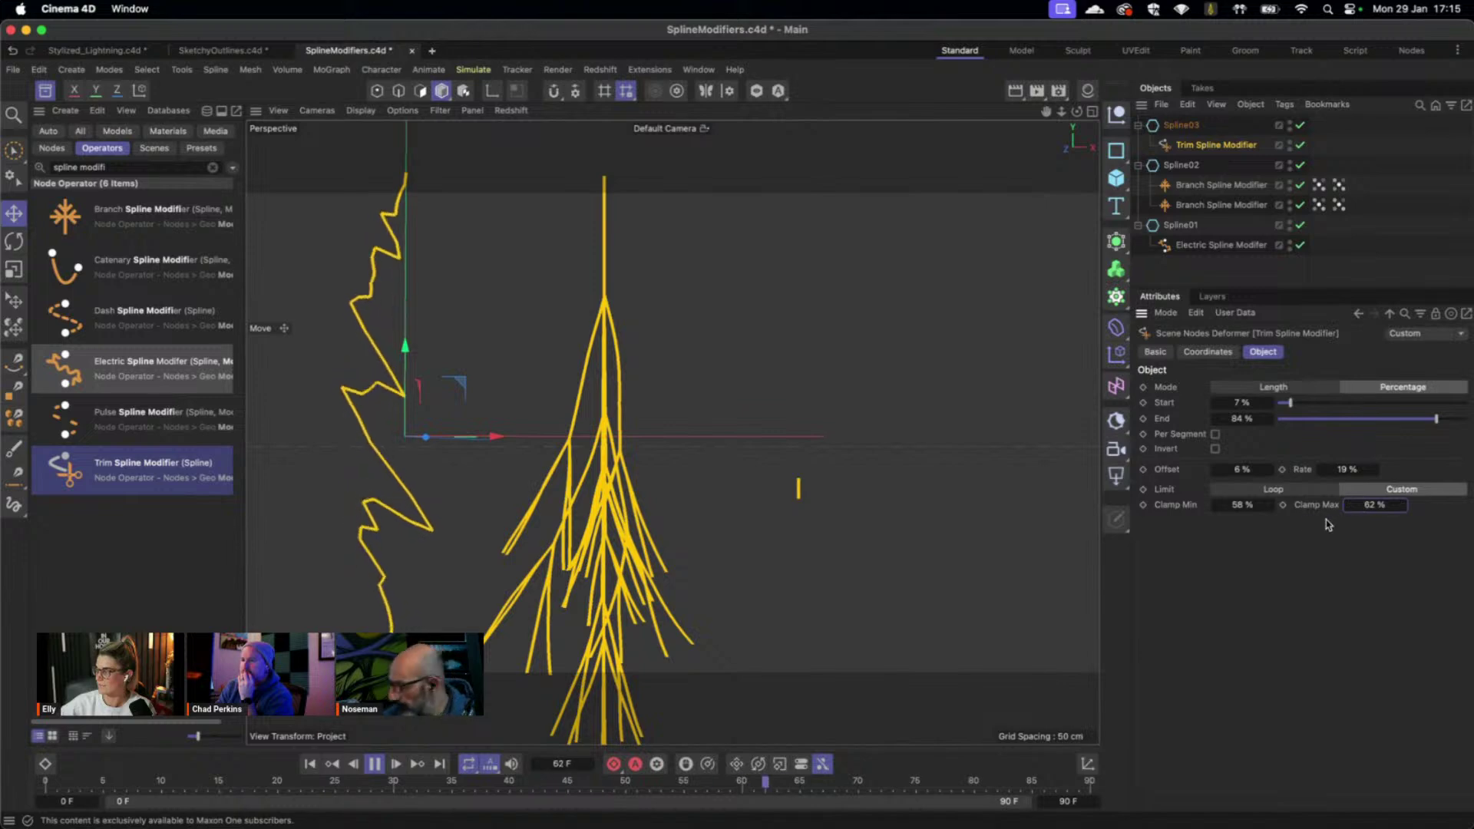
left_click_drag(1244, 470, 1368, 450)
key("space")
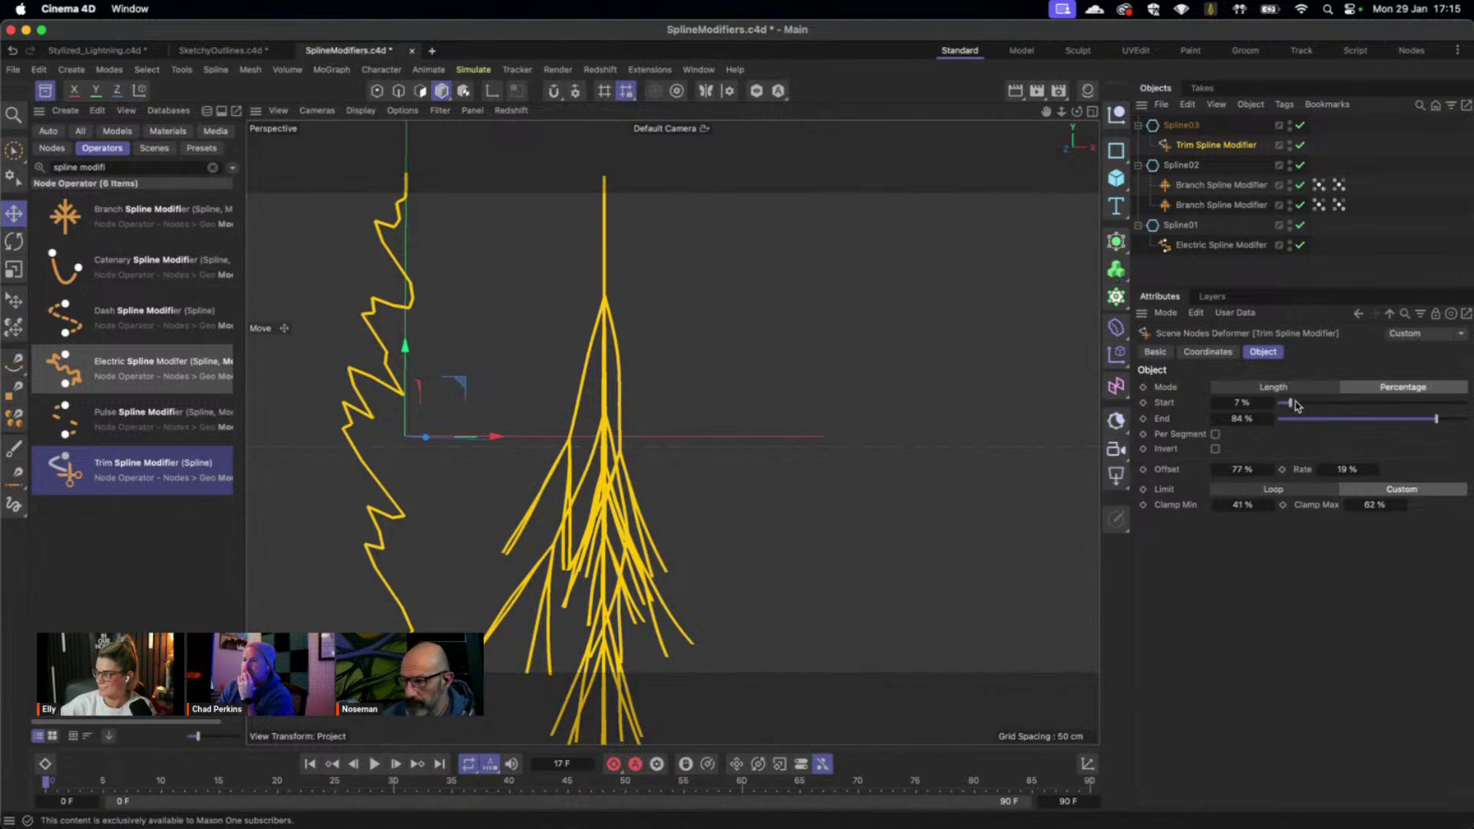
Set the Trim Spline Modifier's start to 5 %, end to 100 %, offset to 20 % and rate to 90 %.
left_click_drag(1437, 419, 1466, 419)
left_click(1250, 472)
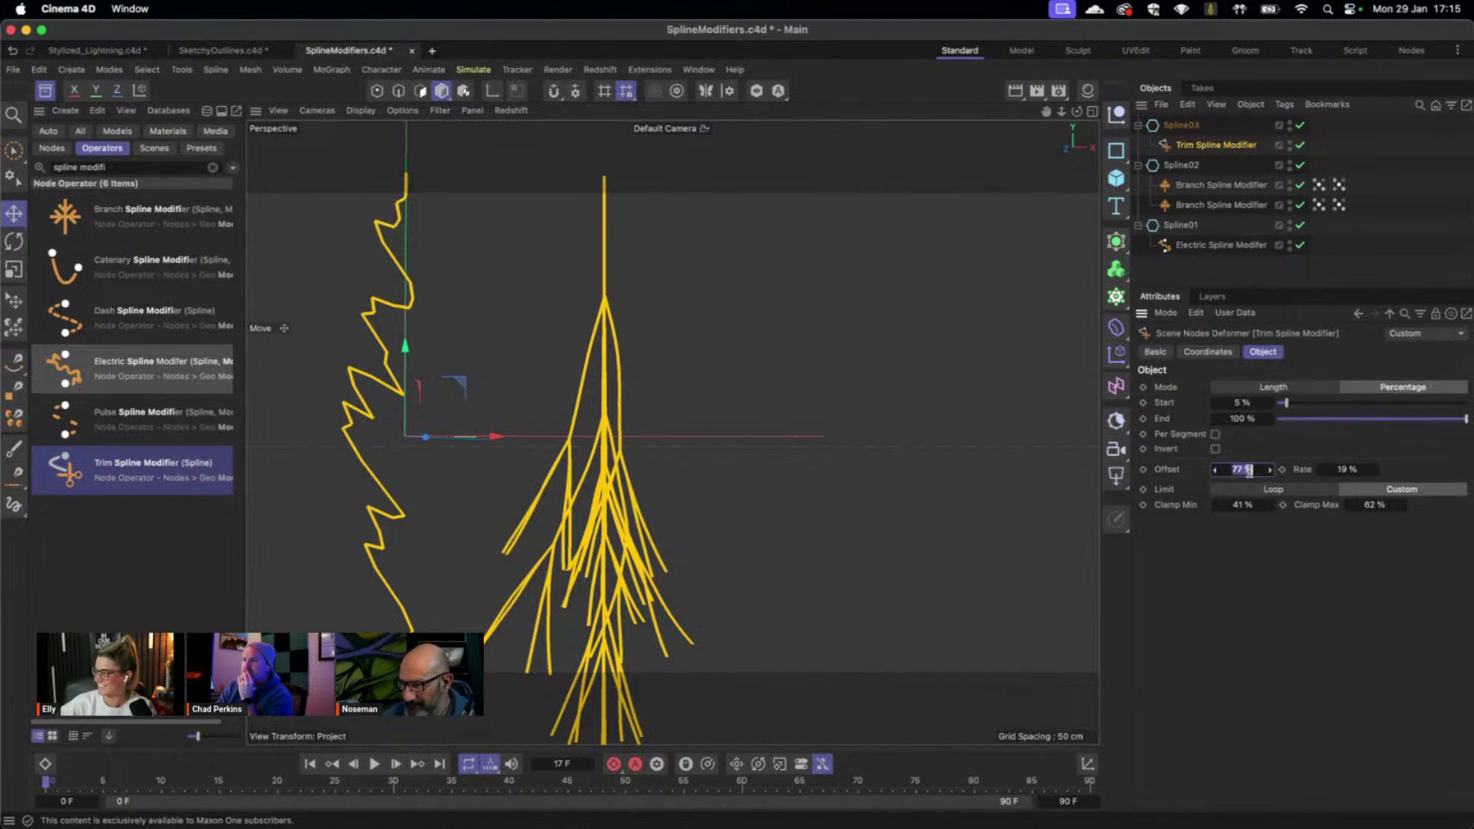
key("Return")
left_click(1355, 468)
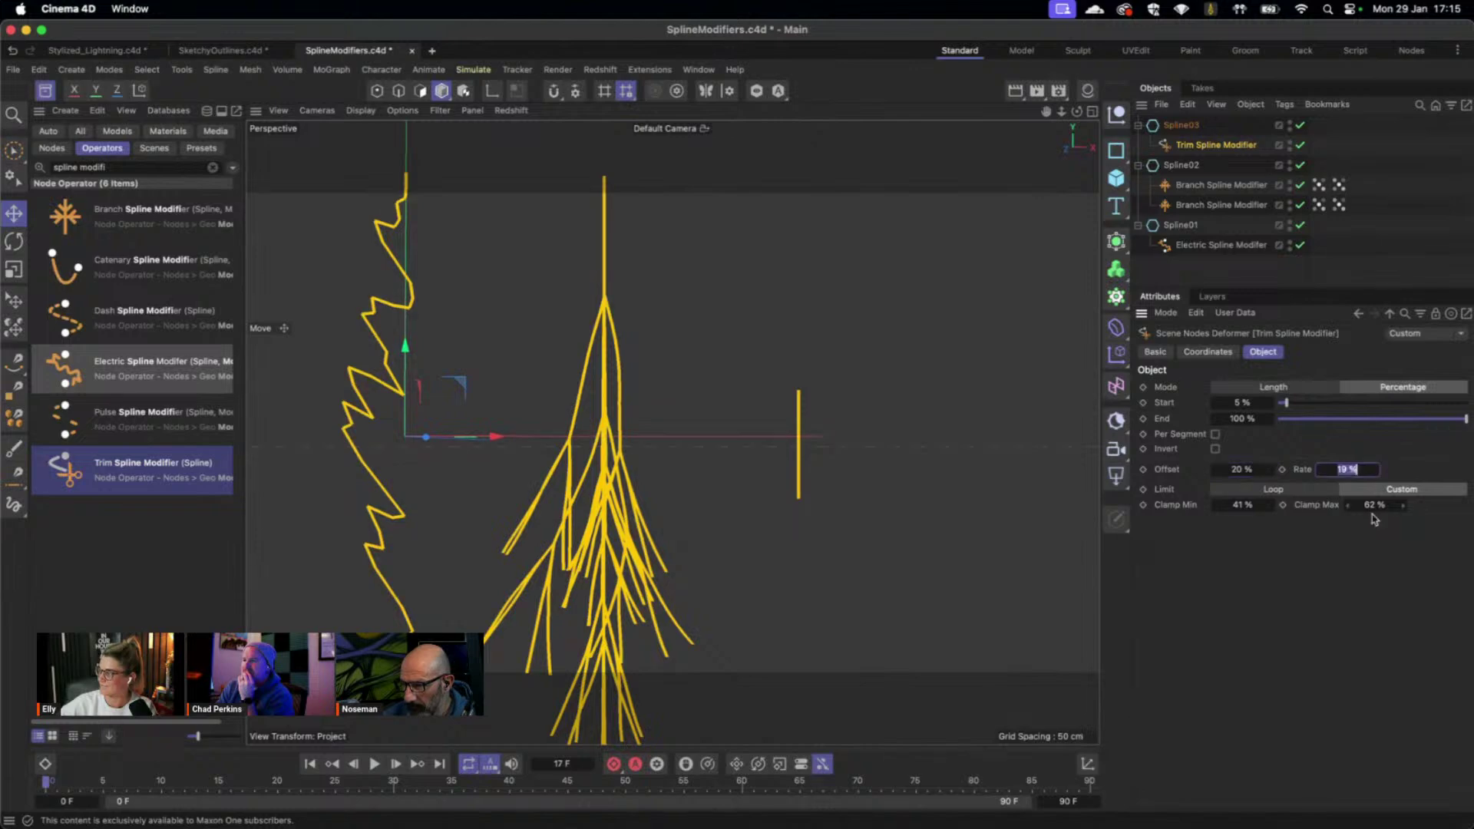
type("90")
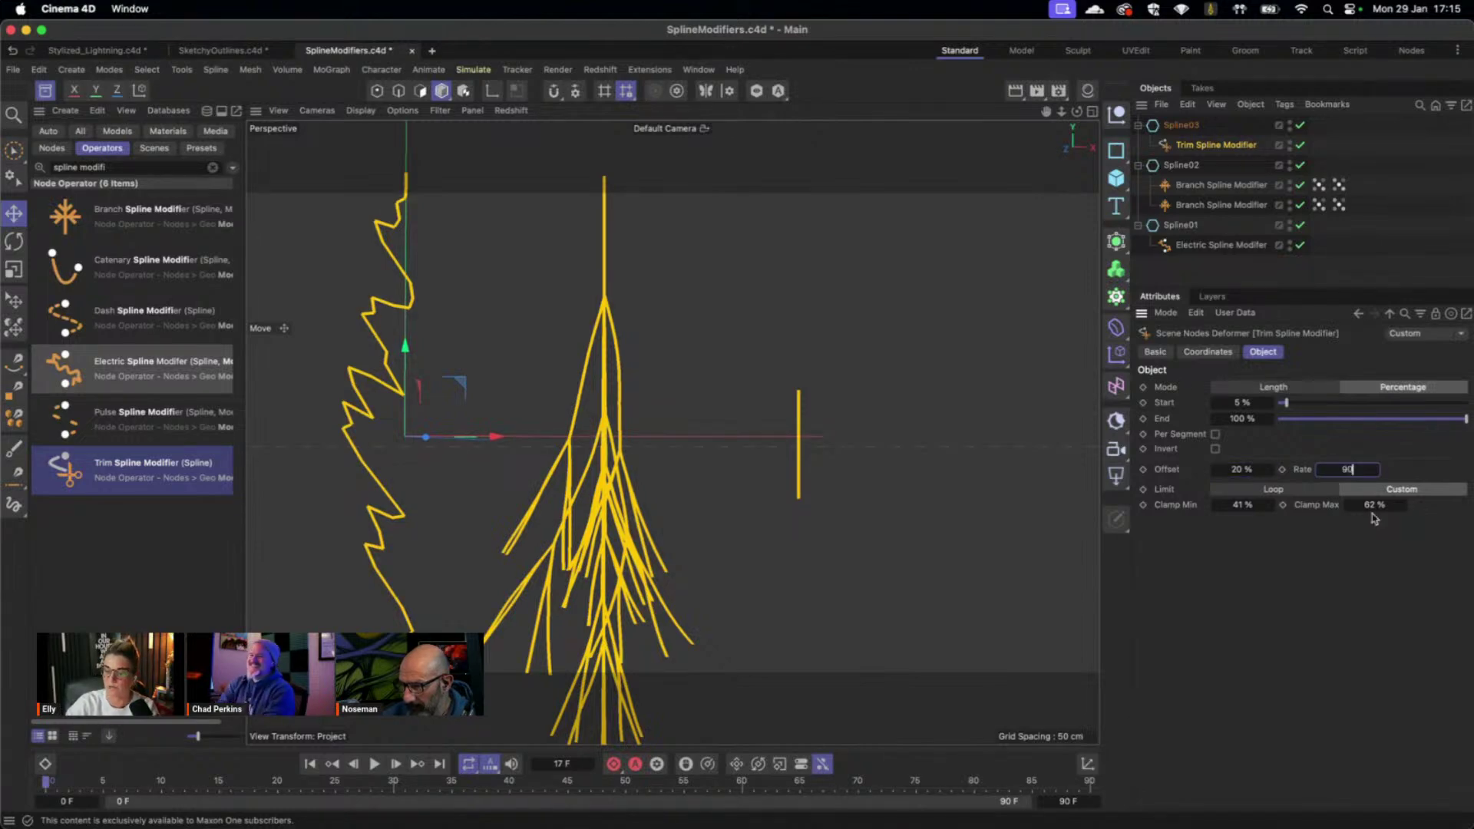
key("Return")
Play the trim animation with the timeline's preview range shortened to 30 frames, and stop playback.
left_click(375, 764)
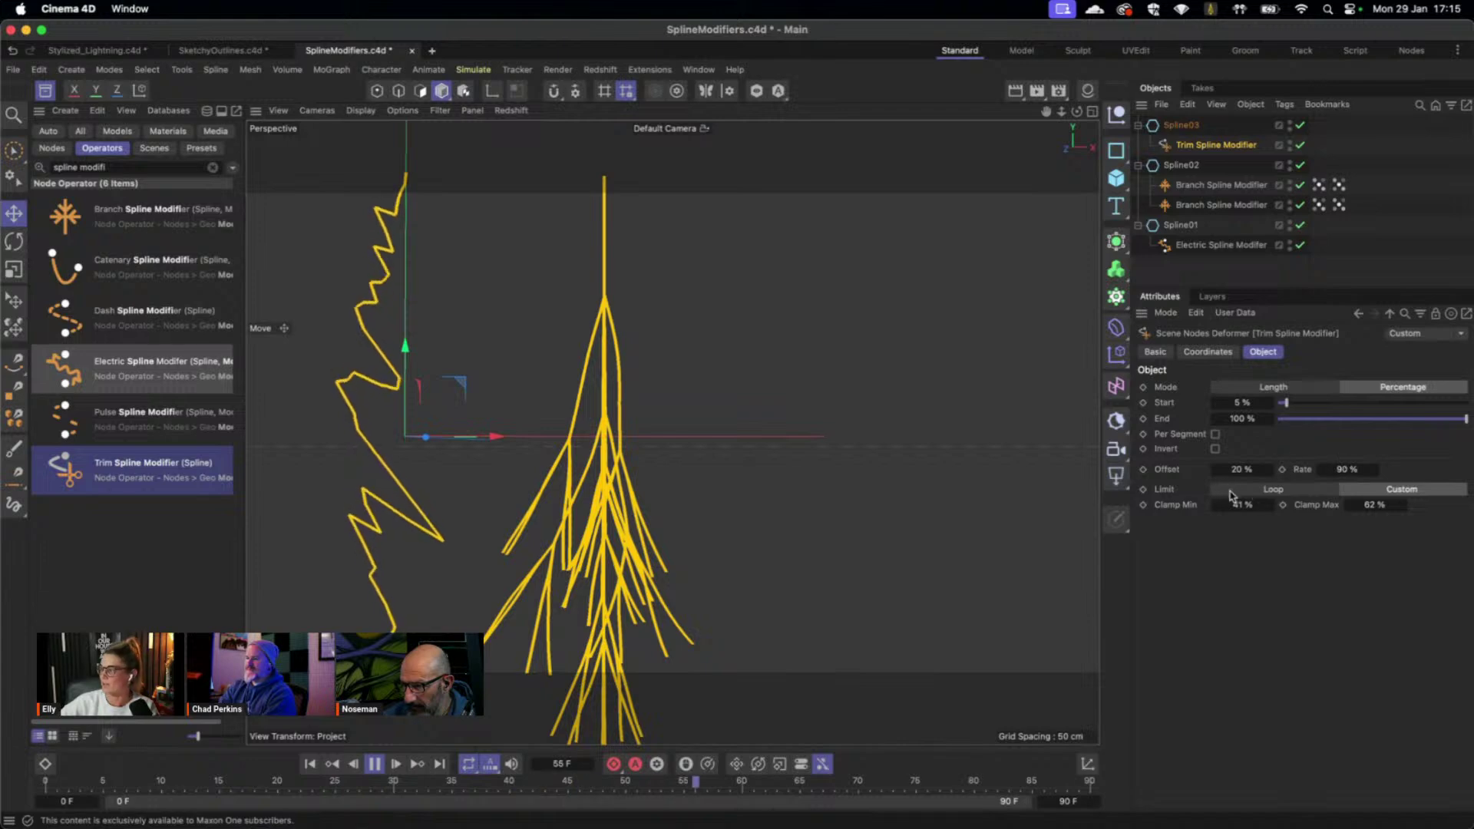
double_click(1069, 802)
type("30")
key("Return")
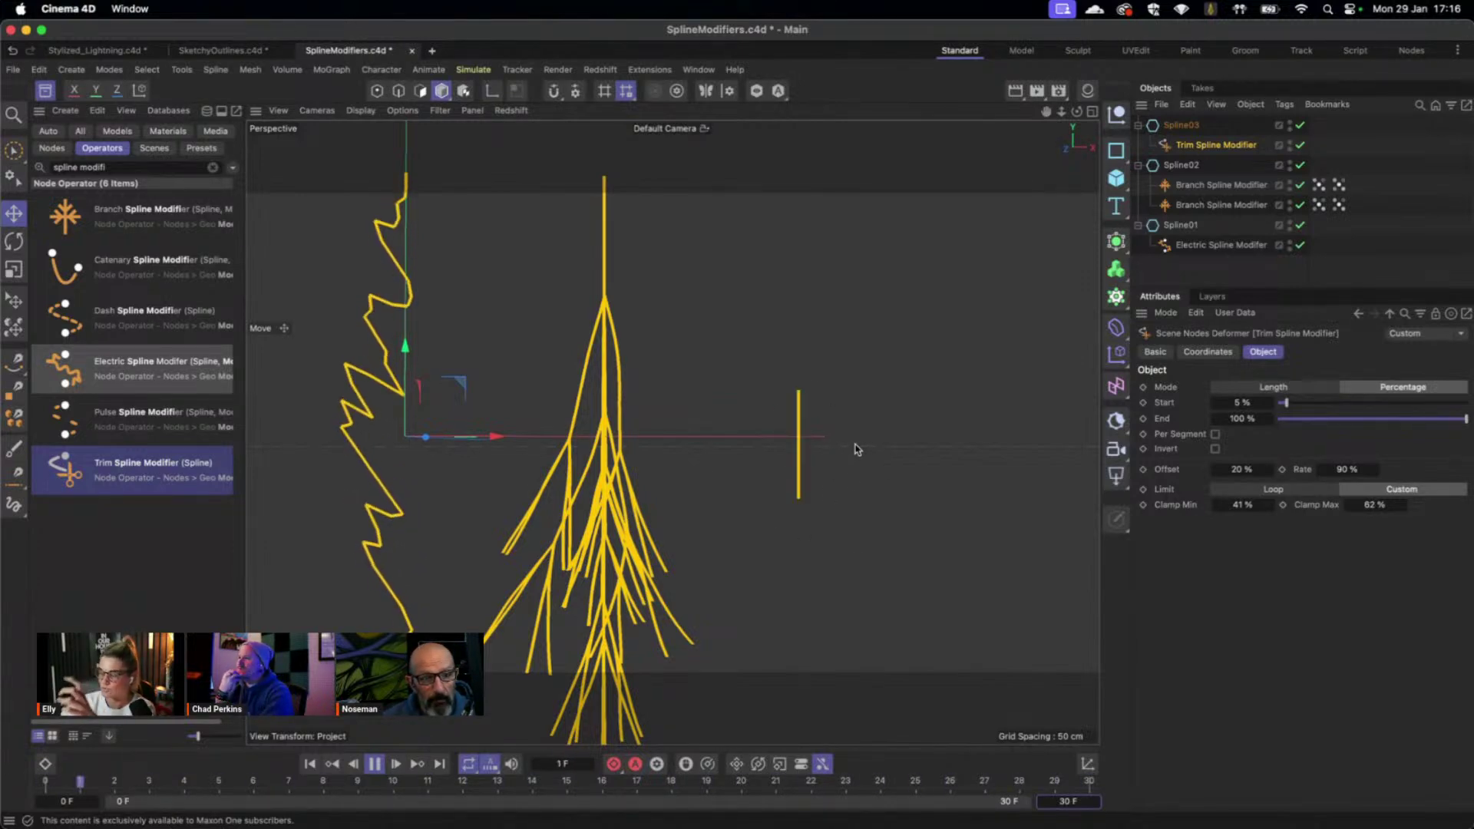
left_click(374, 763)
left_click(328, 764)
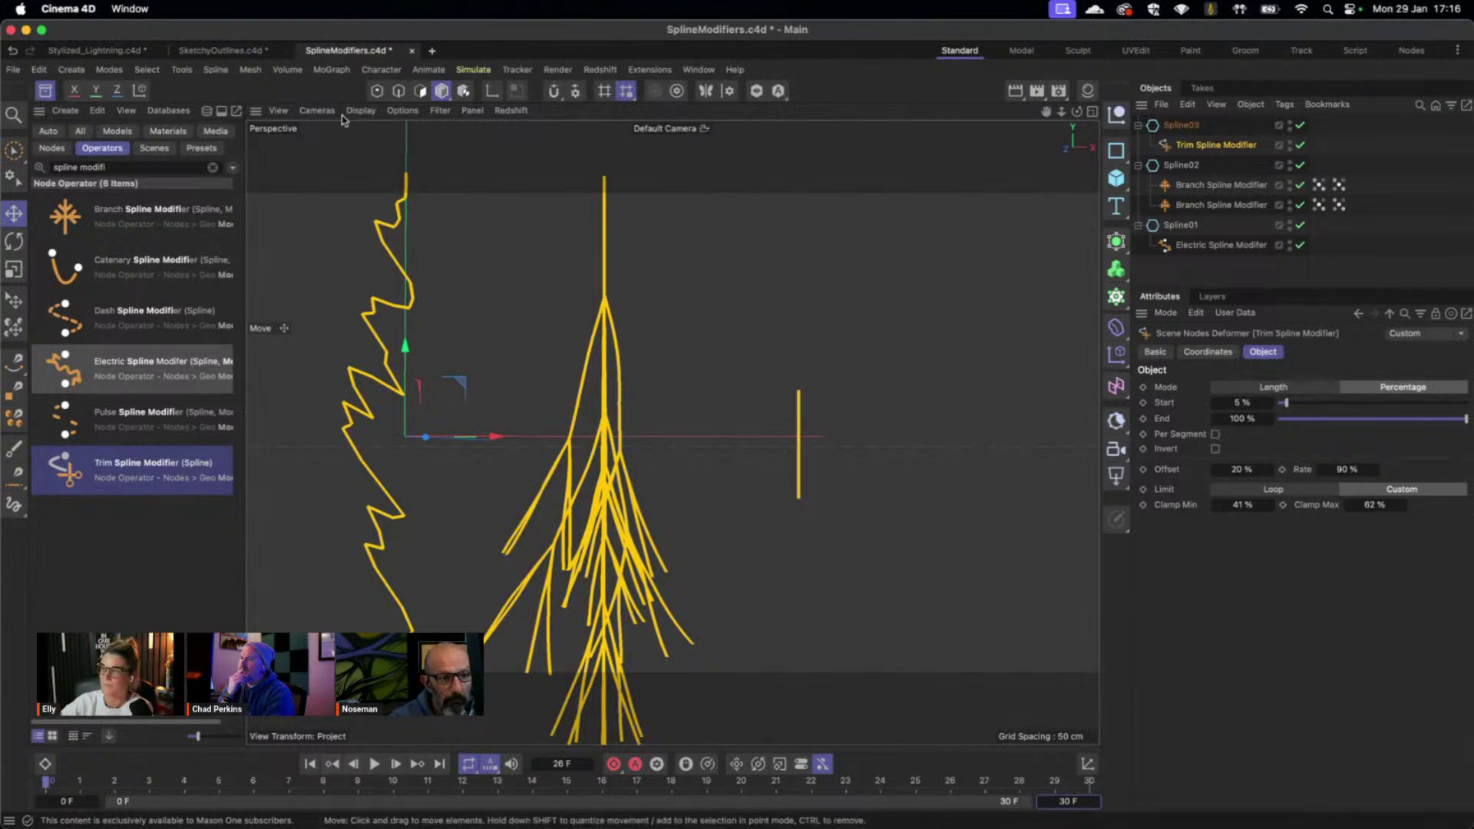
Create a new project and hide the viewport's grid.
left_click(434, 53)
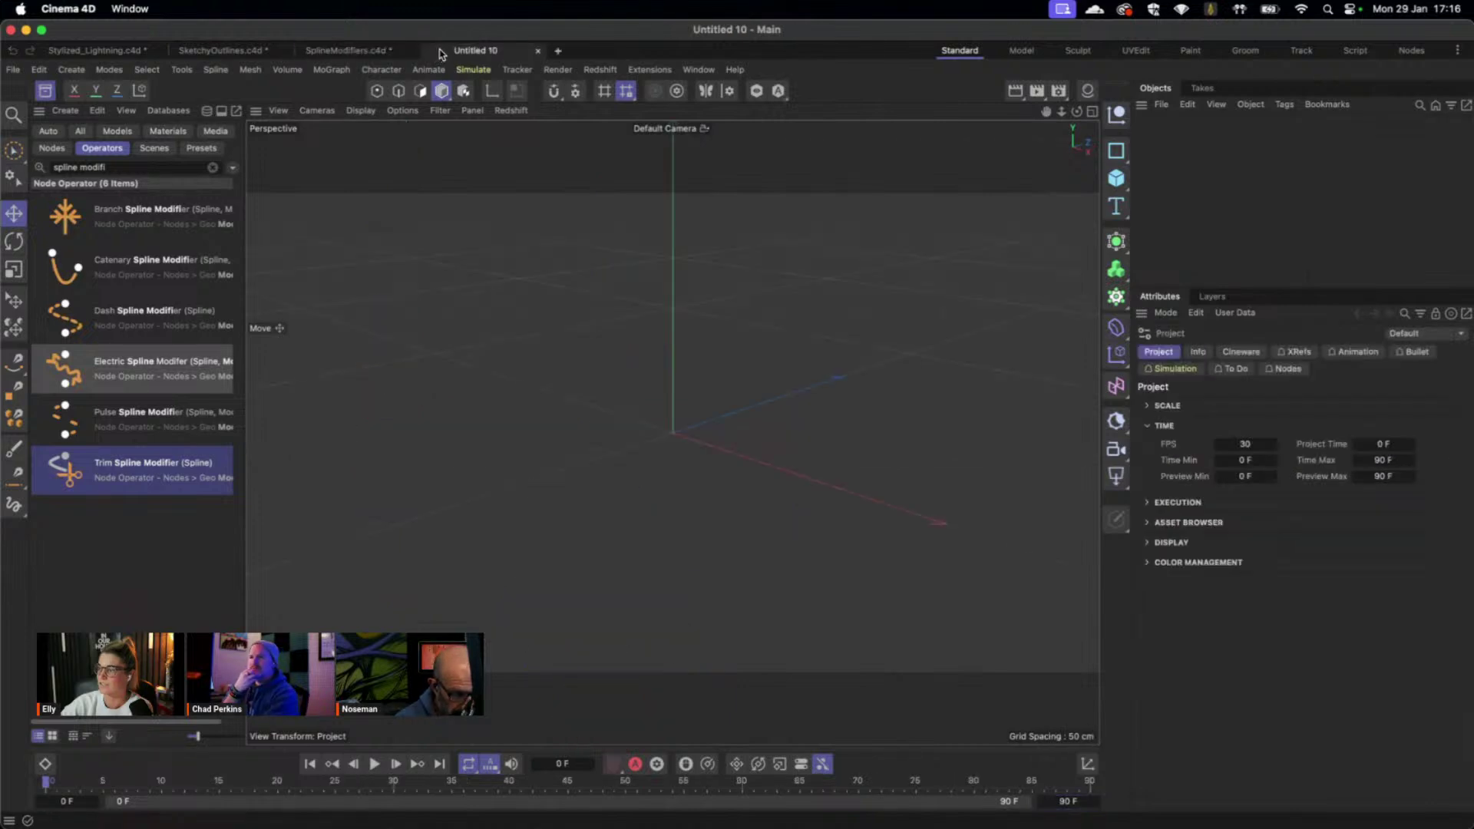
left_click(398, 113)
left_click(494, 213)
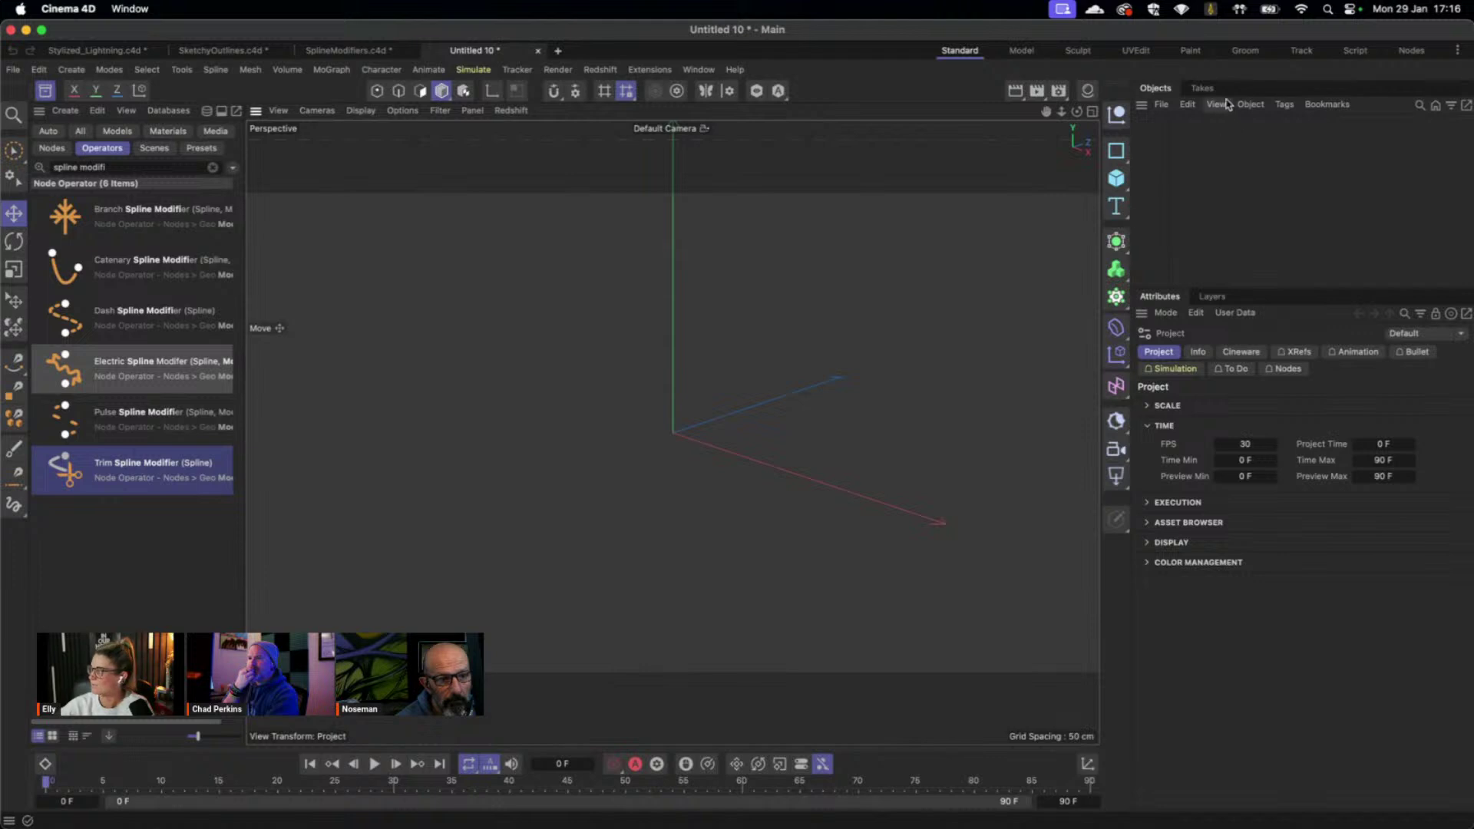
left_click(1217, 105)
mouse_move(1267, 131)
left_click(1323, 173)
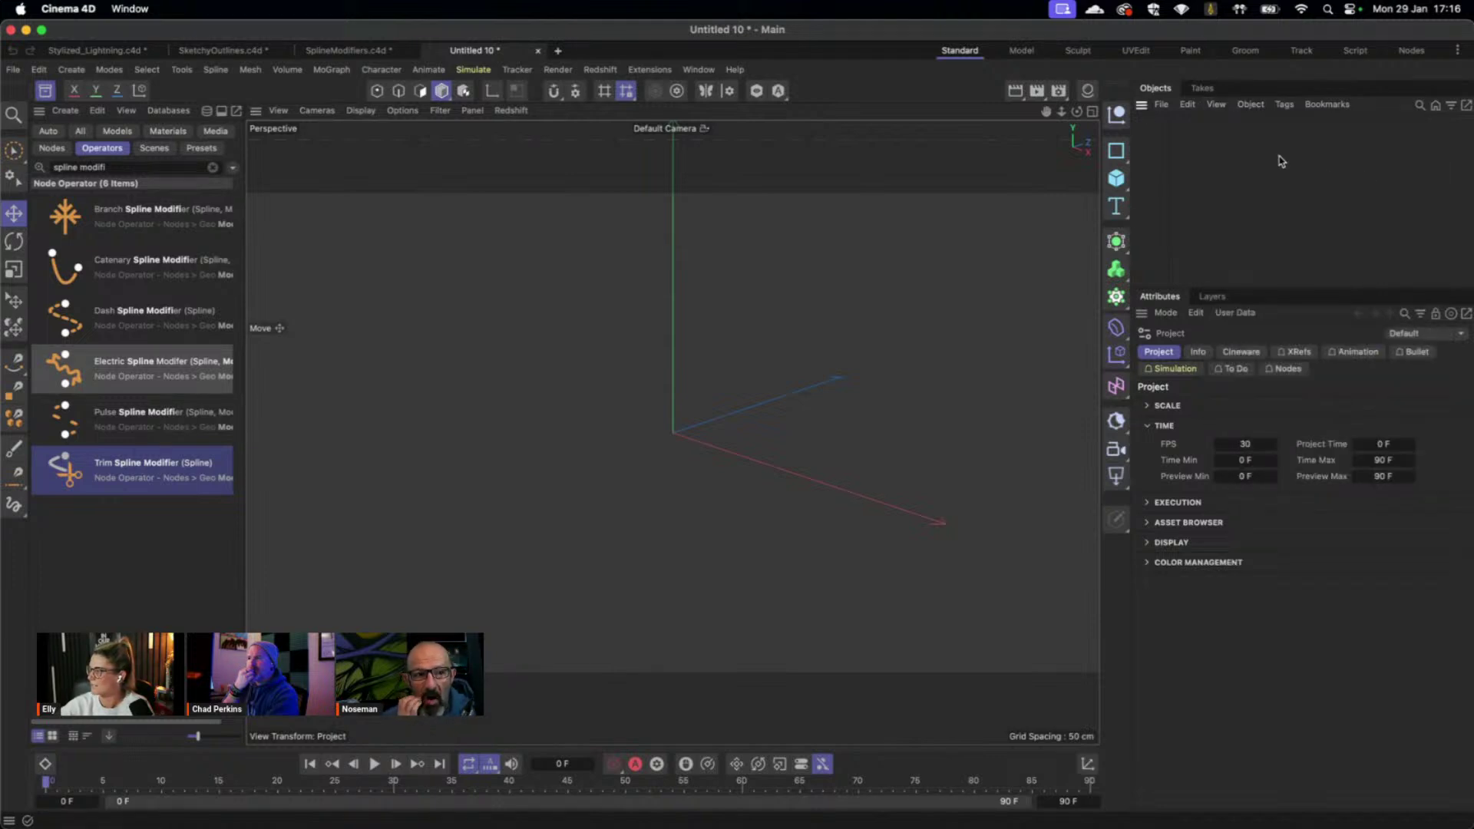
Add an n-Side spline with 2 sides and rotate it upright into a vertical line.
left_click(1117, 151)
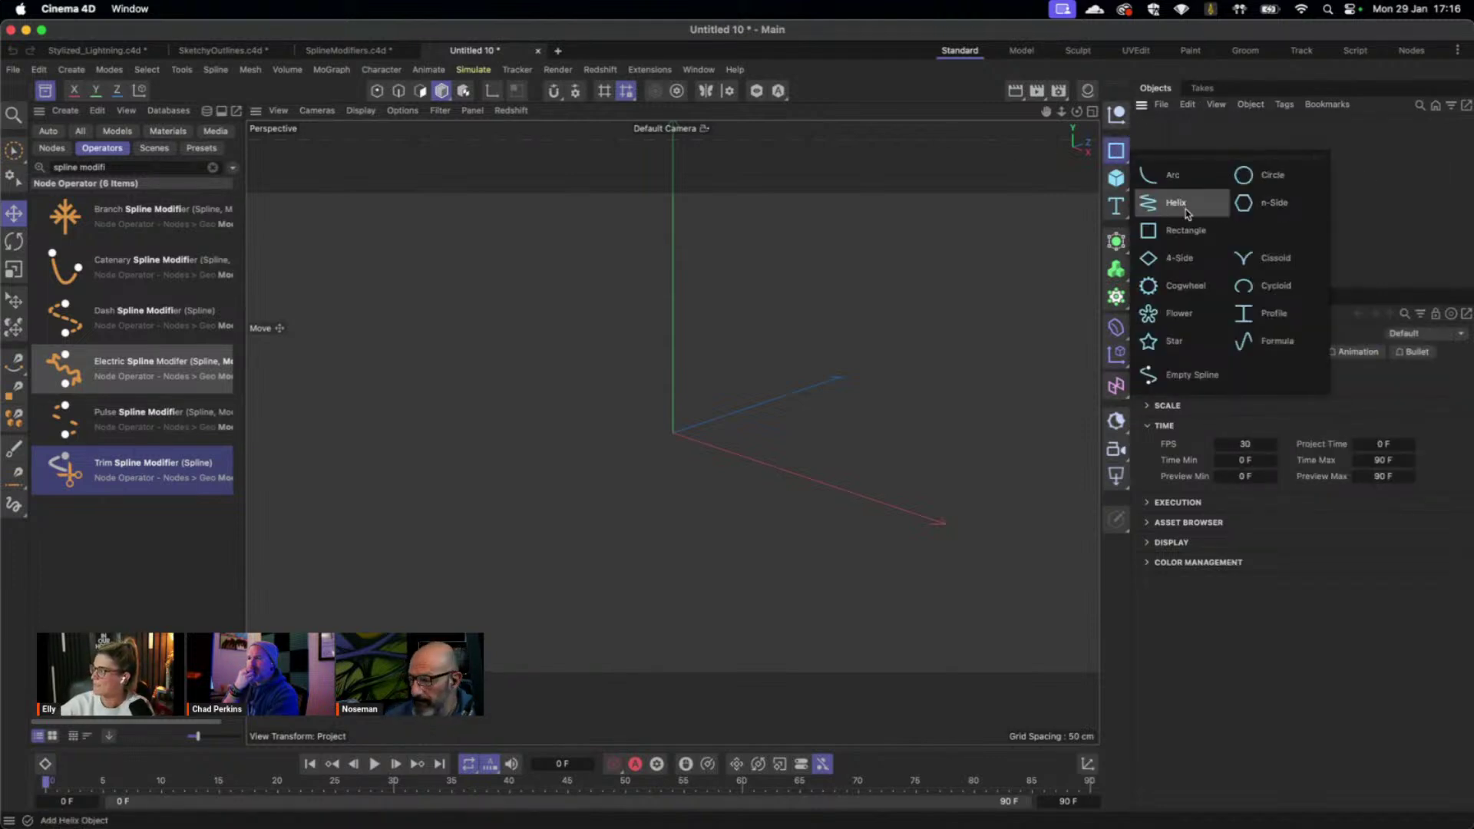
left_click(1274, 203)
double_click(1270, 402)
type("2")
key("Return")
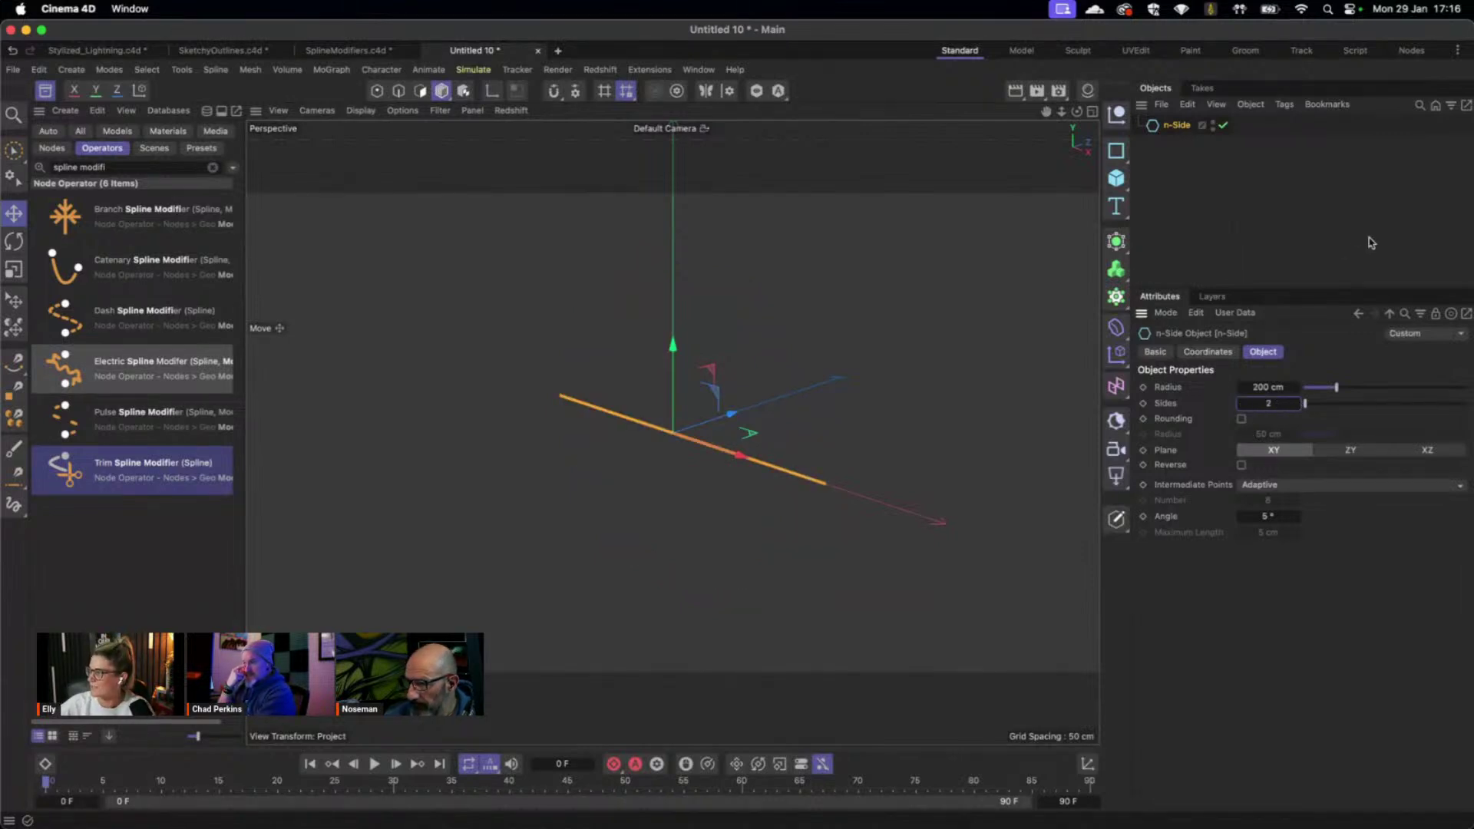
key("r")
left_click_drag(711, 427, 724, 500)
left_click(718, 431)
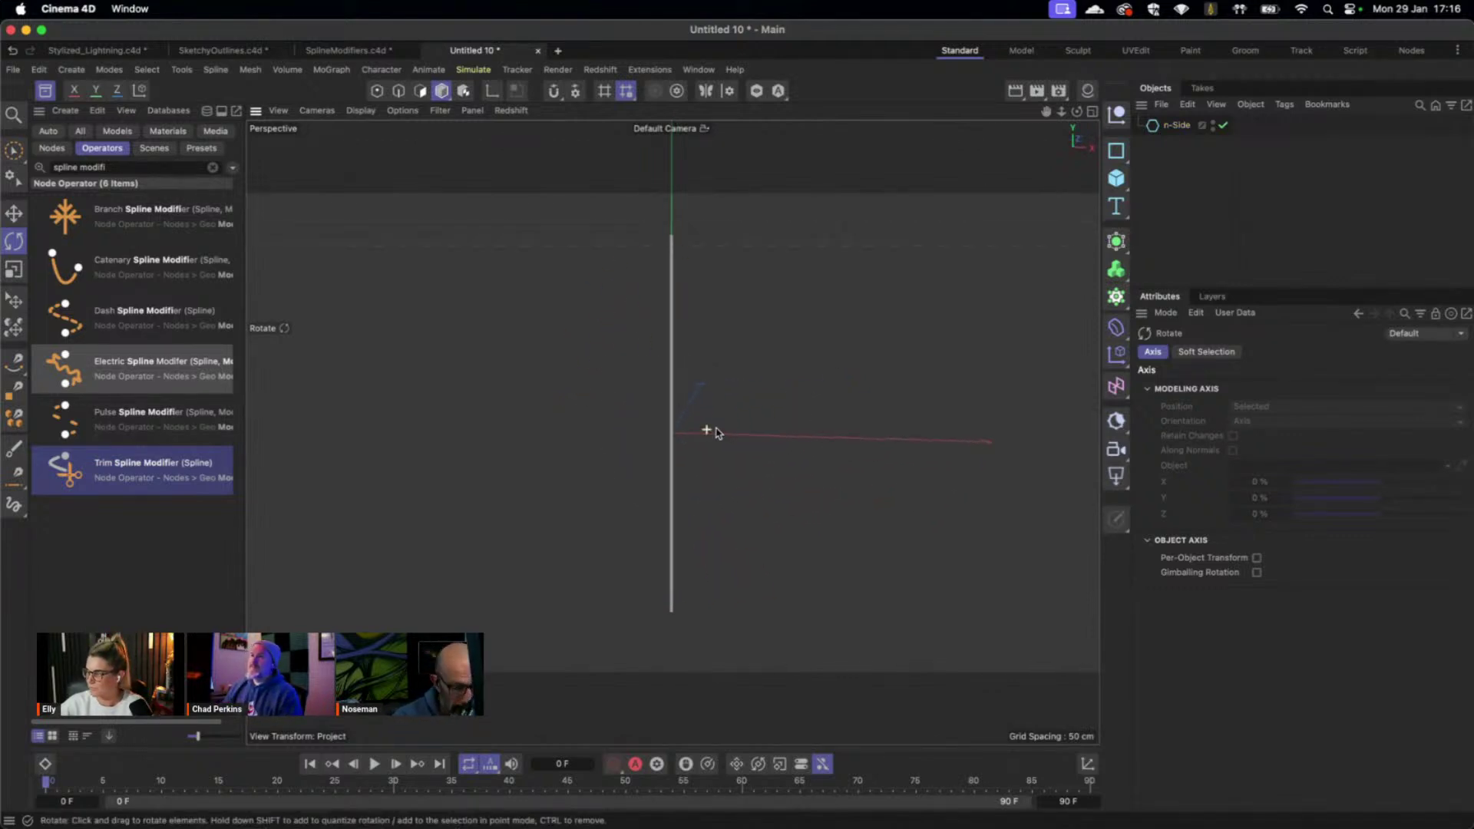
Give the n-Side spline a custom yellow display color and deselect it.
left_click(1177, 124)
left_click(1155, 351)
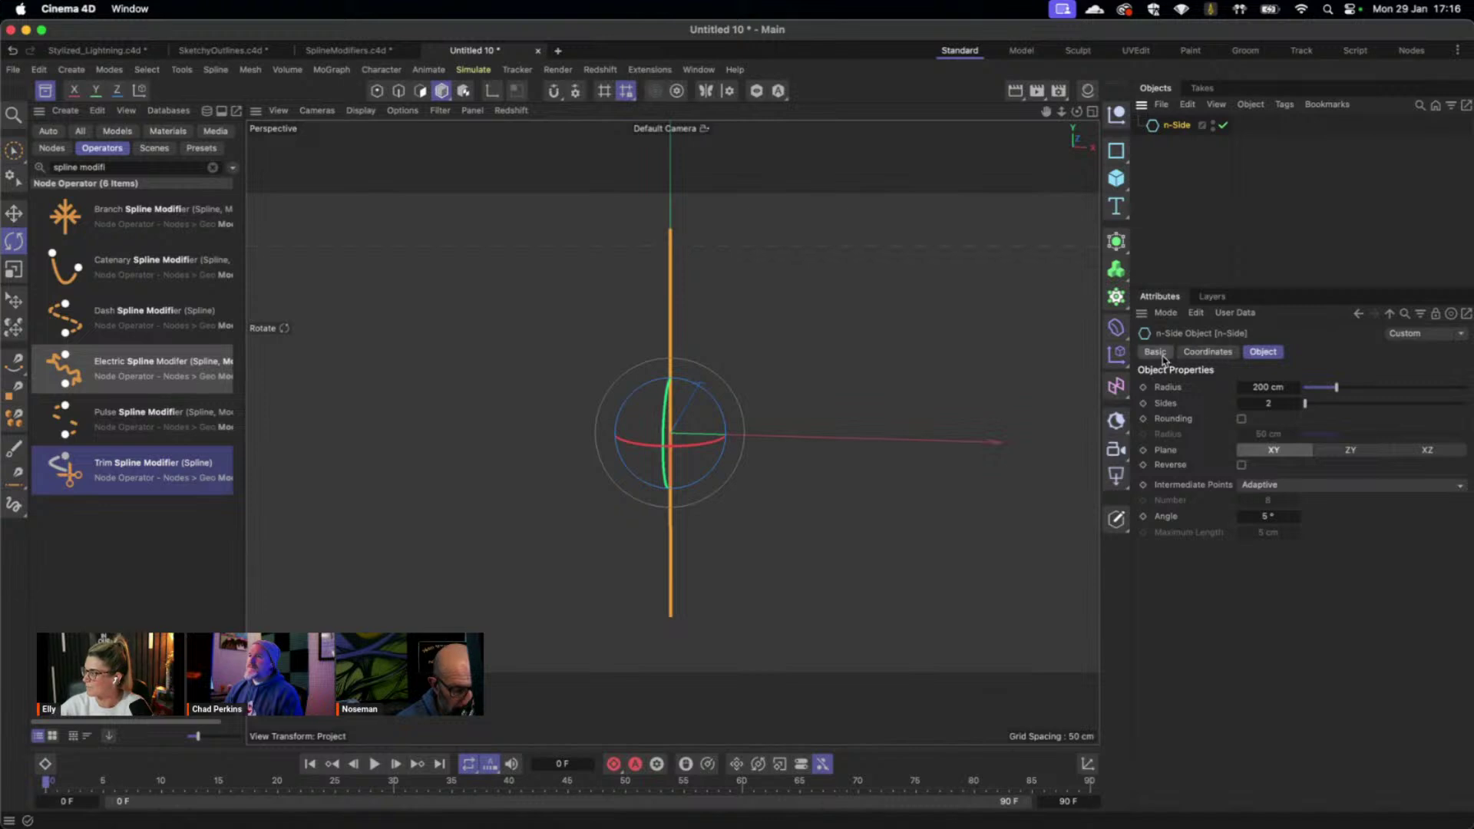
left_click(1281, 491)
left_click(1281, 559)
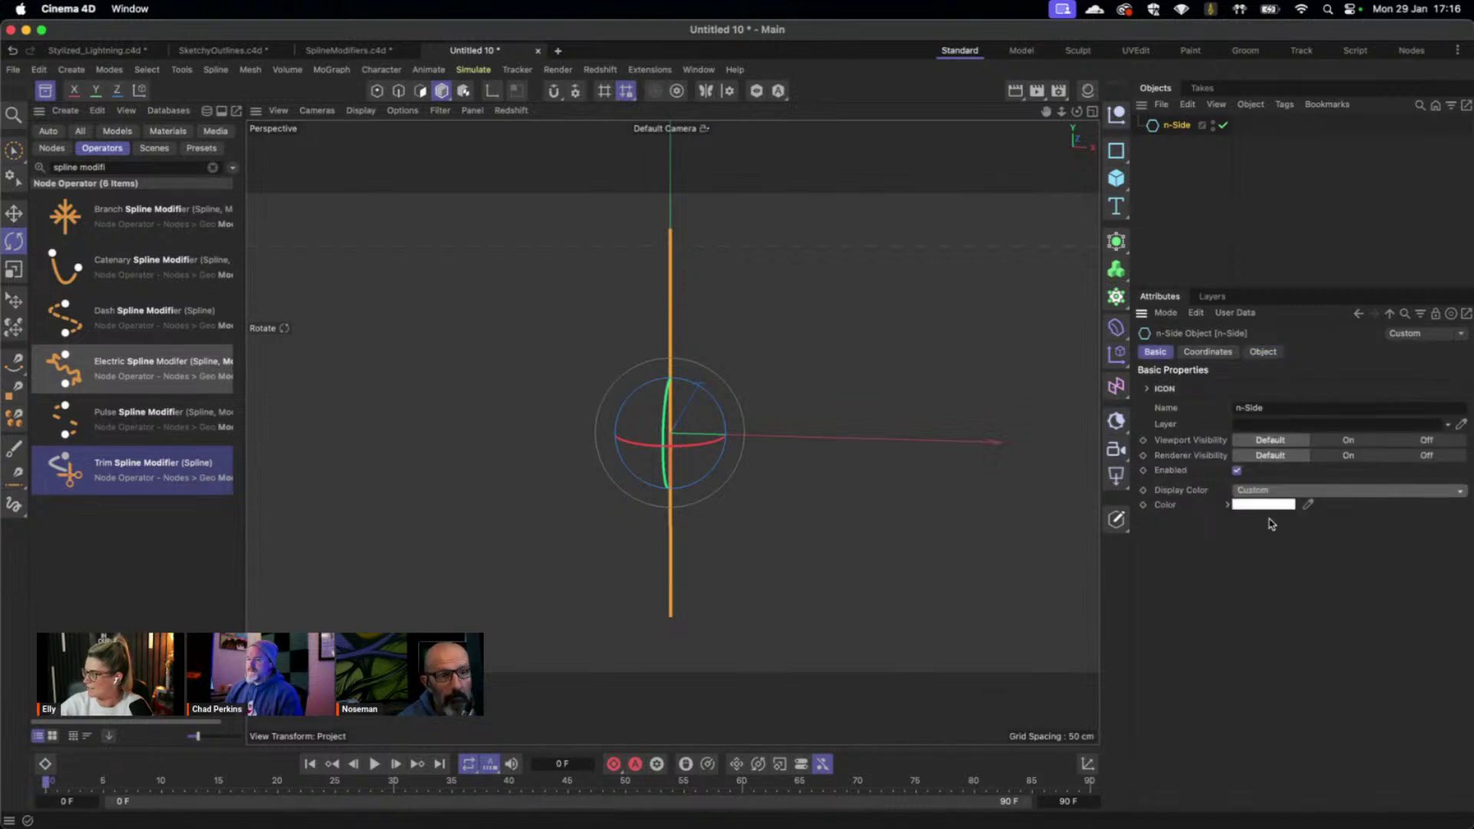
left_click(1266, 504)
left_click_drag(1294, 624, 1290, 625)
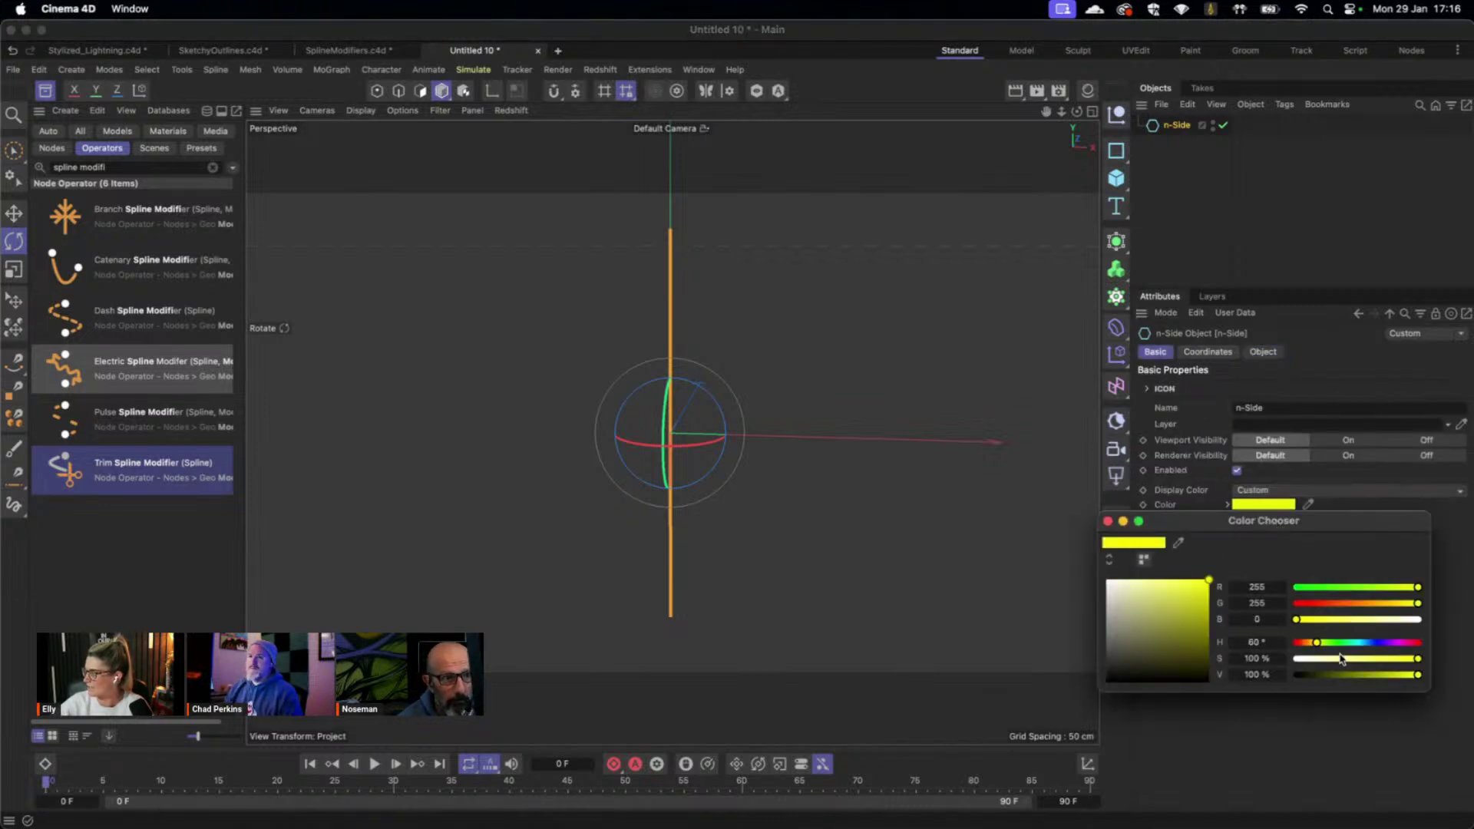
left_click(1399, 605)
left_click(1109, 522)
left_click(701, 421)
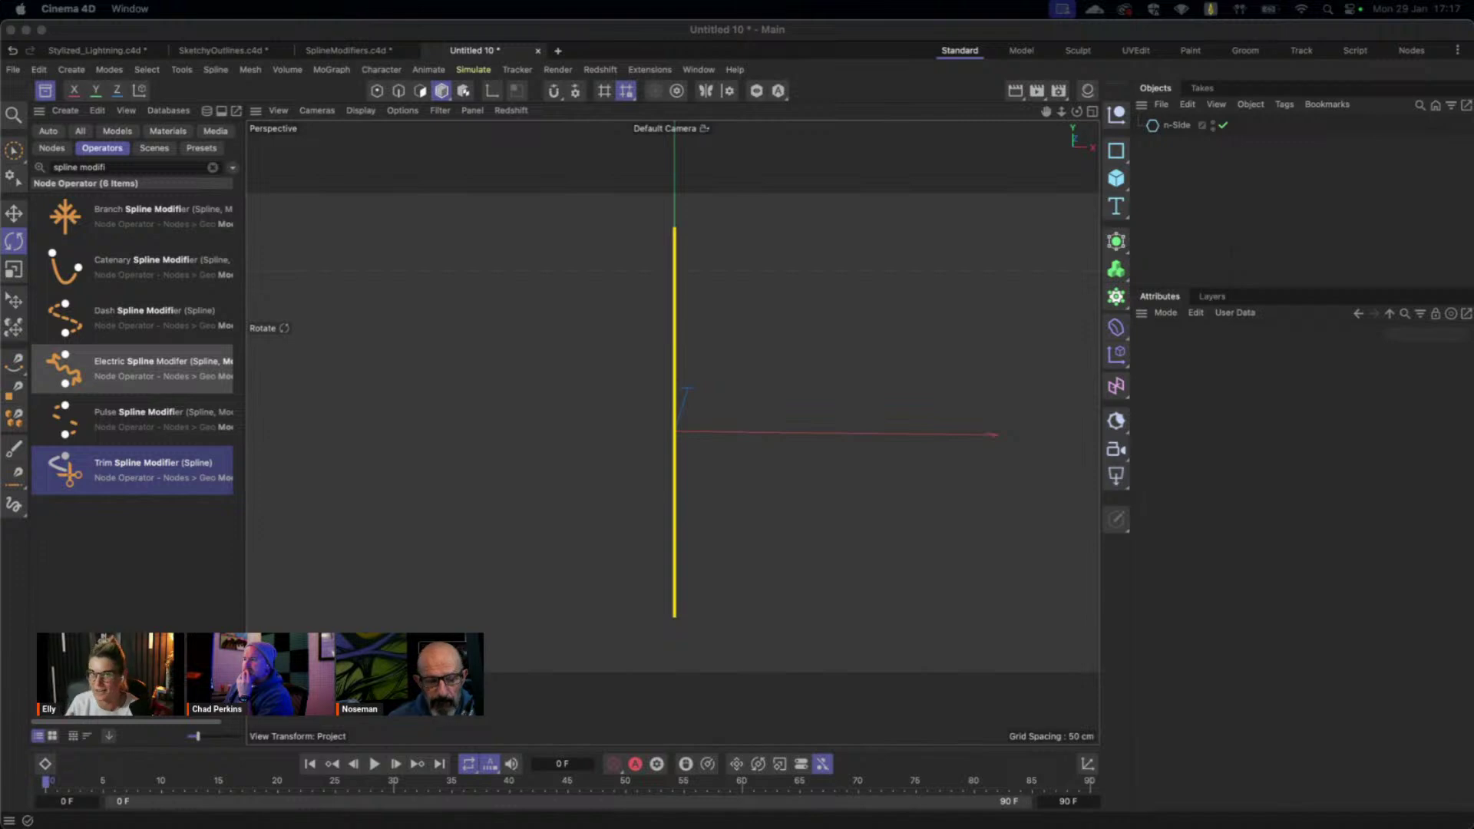
Add a Branch Spline Modifier under the n-Side spline and rename it Branch Spline Modifier 1.
left_click(139, 223)
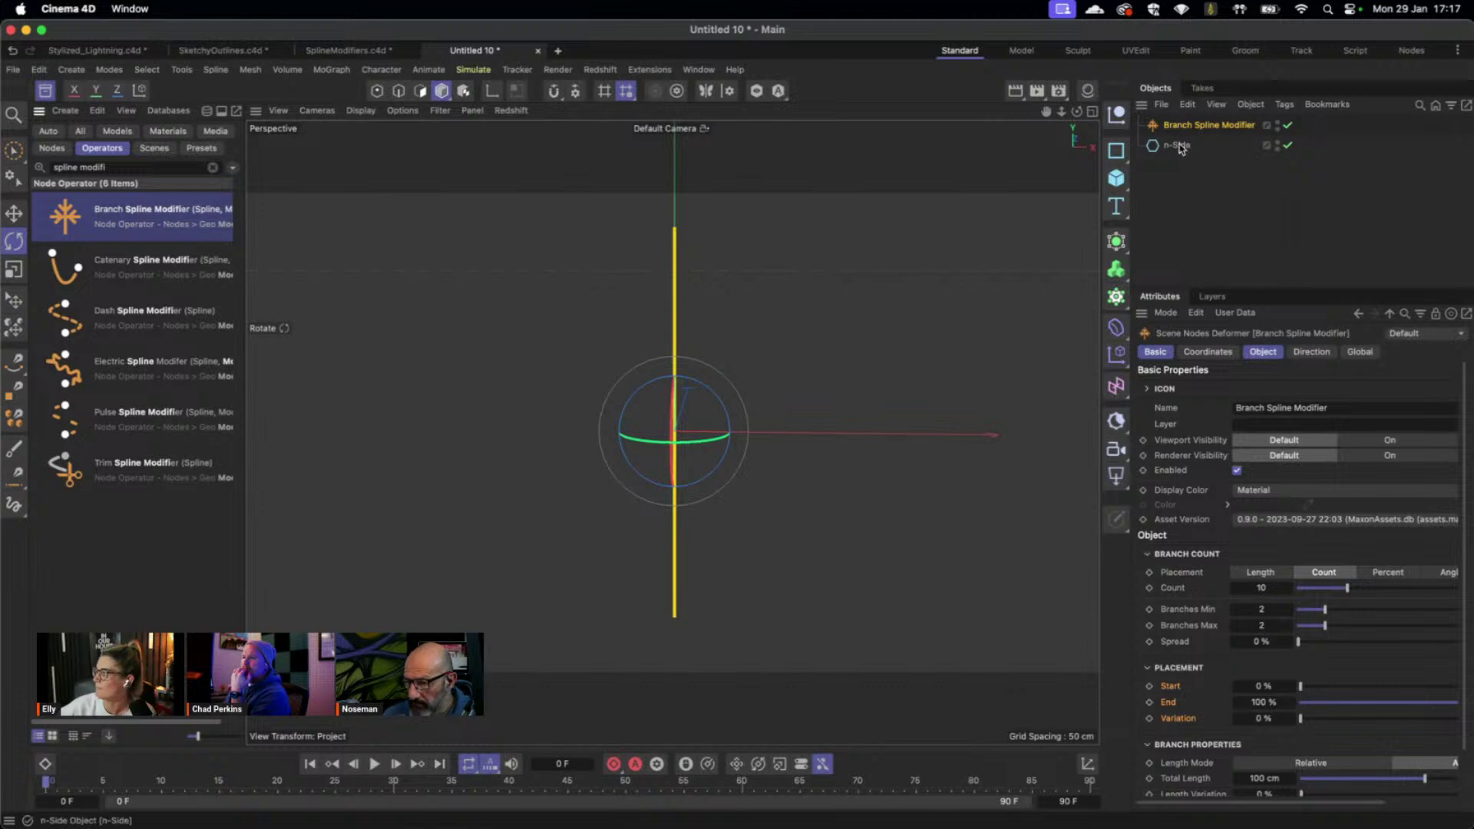
left_click_drag(1186, 132, 1175, 146)
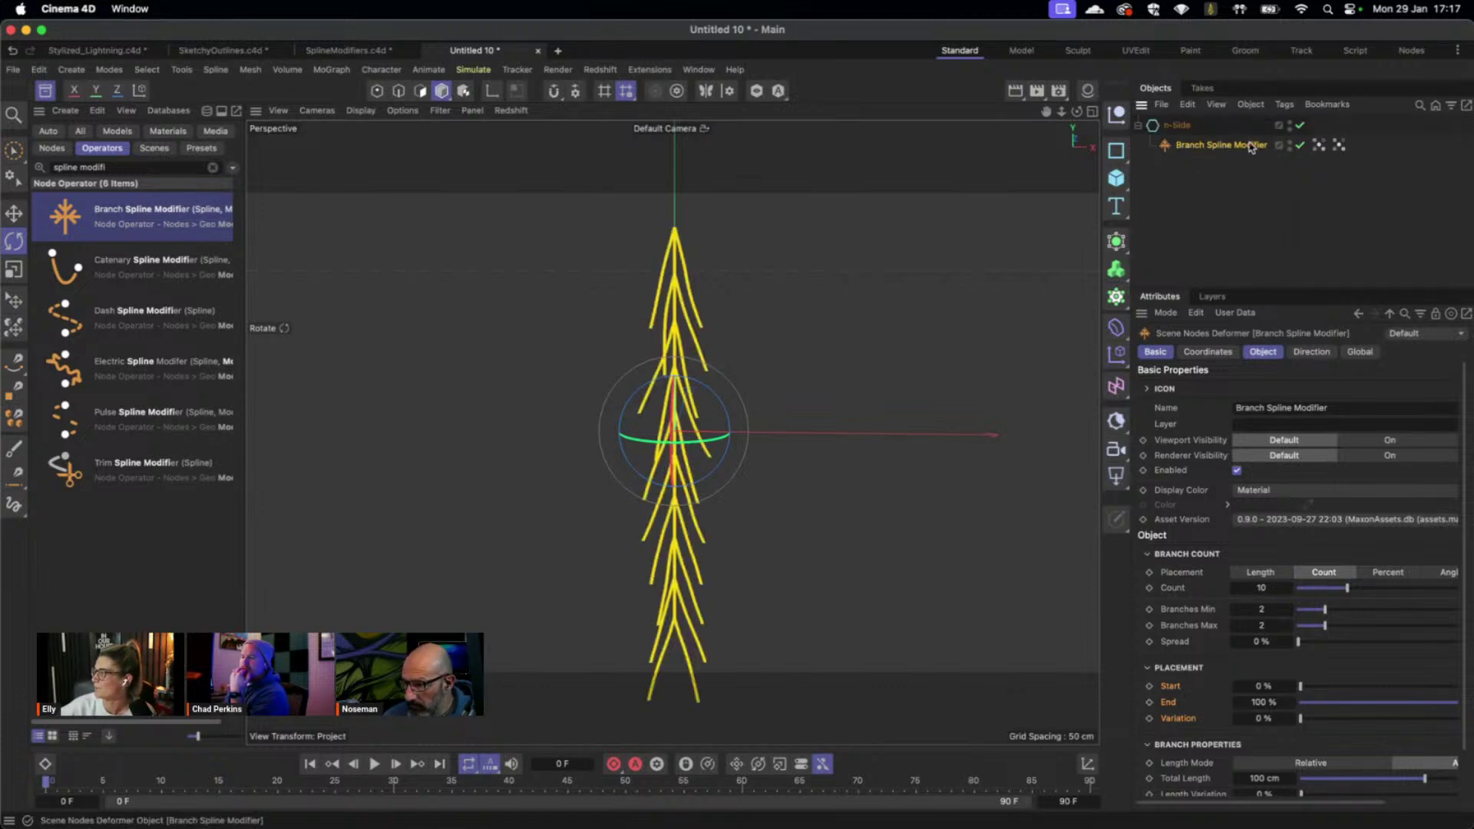
double_click(1248, 145)
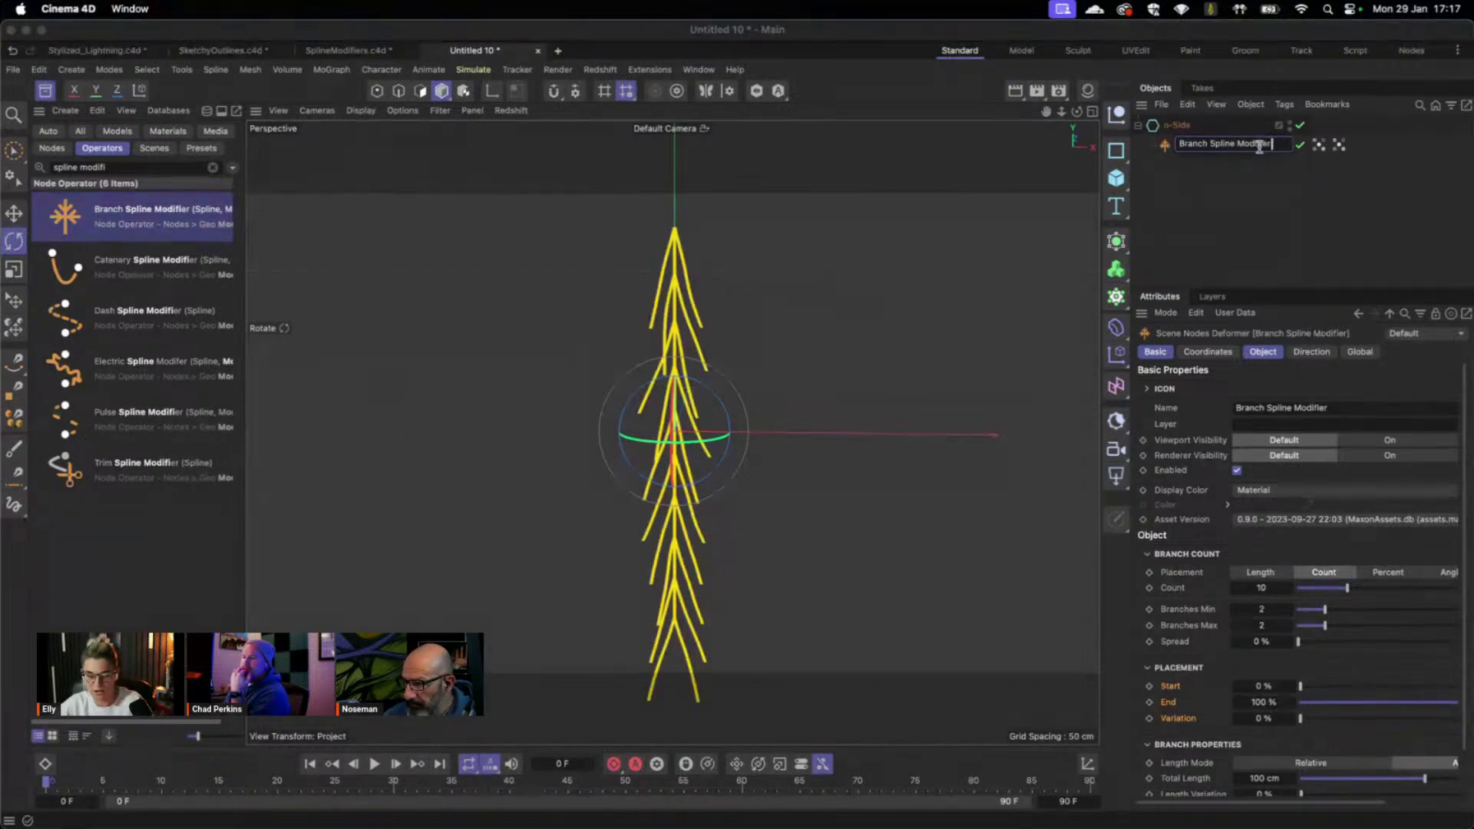
left_click(1246, 188)
Set the branch count of Branch Spline Modifier 1 to 2.
left_click(1229, 146)
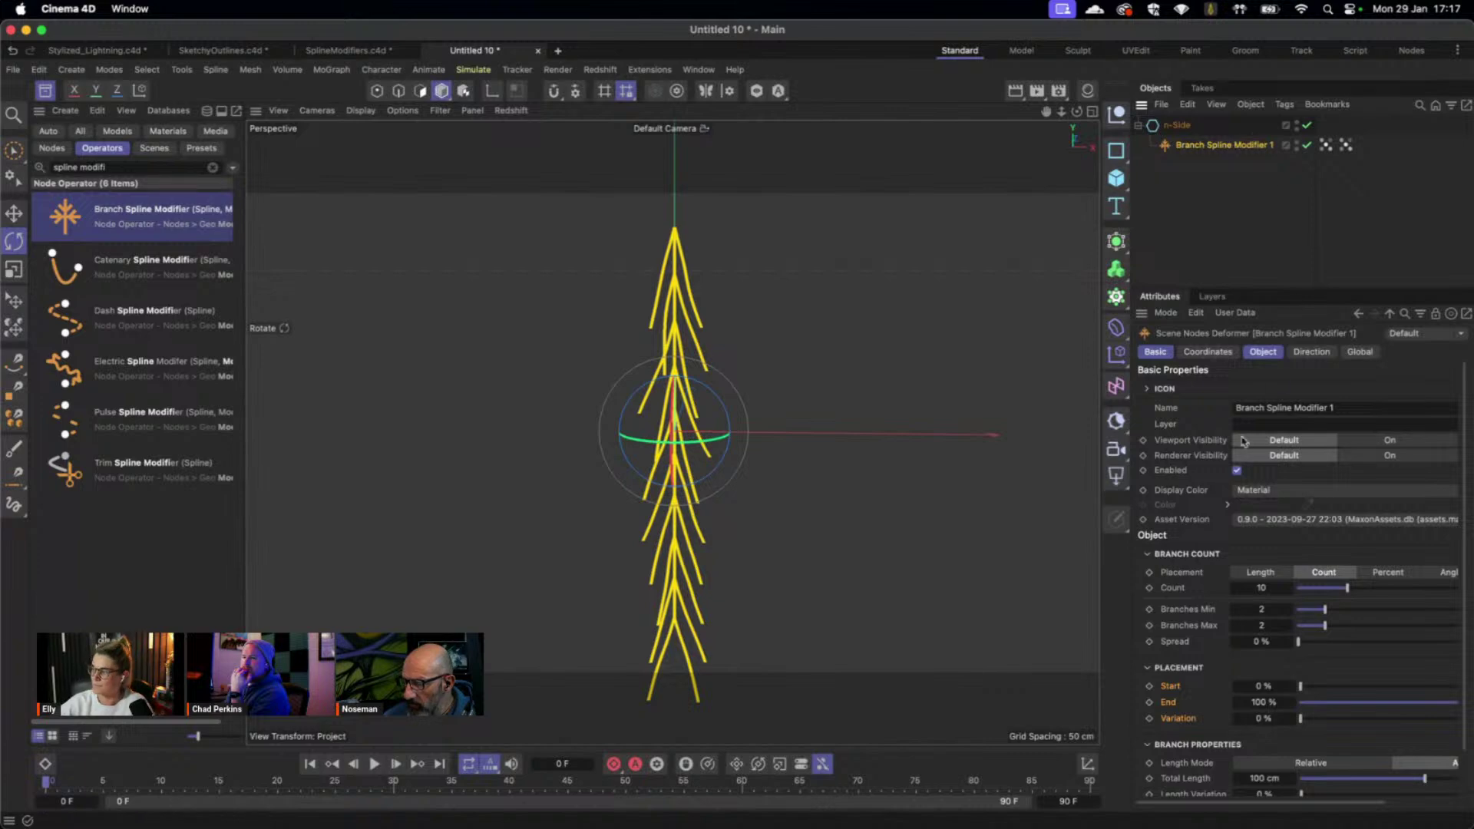
left_click(1273, 349)
double_click(1265, 424)
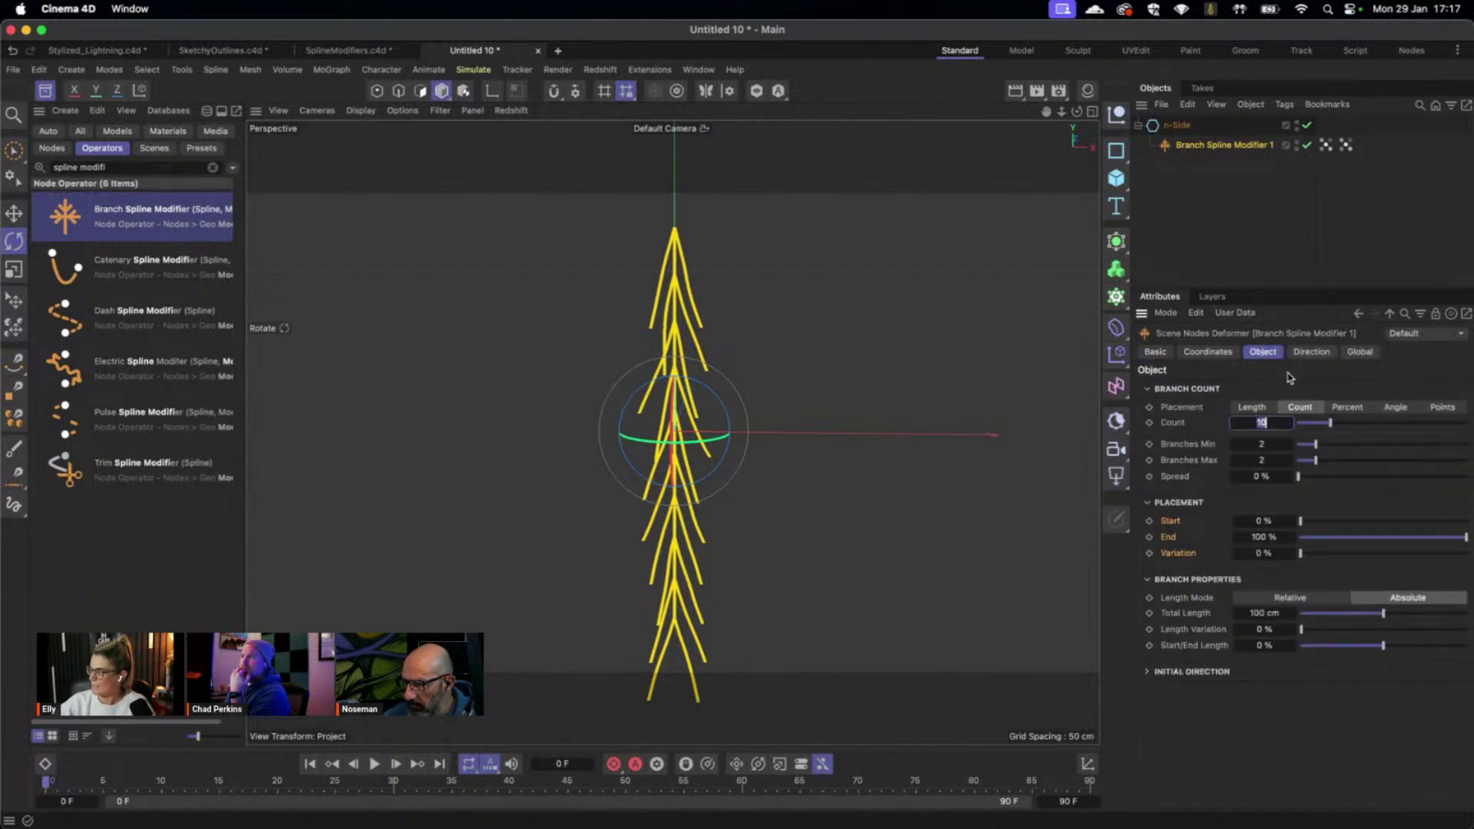
type("2")
key("Return")
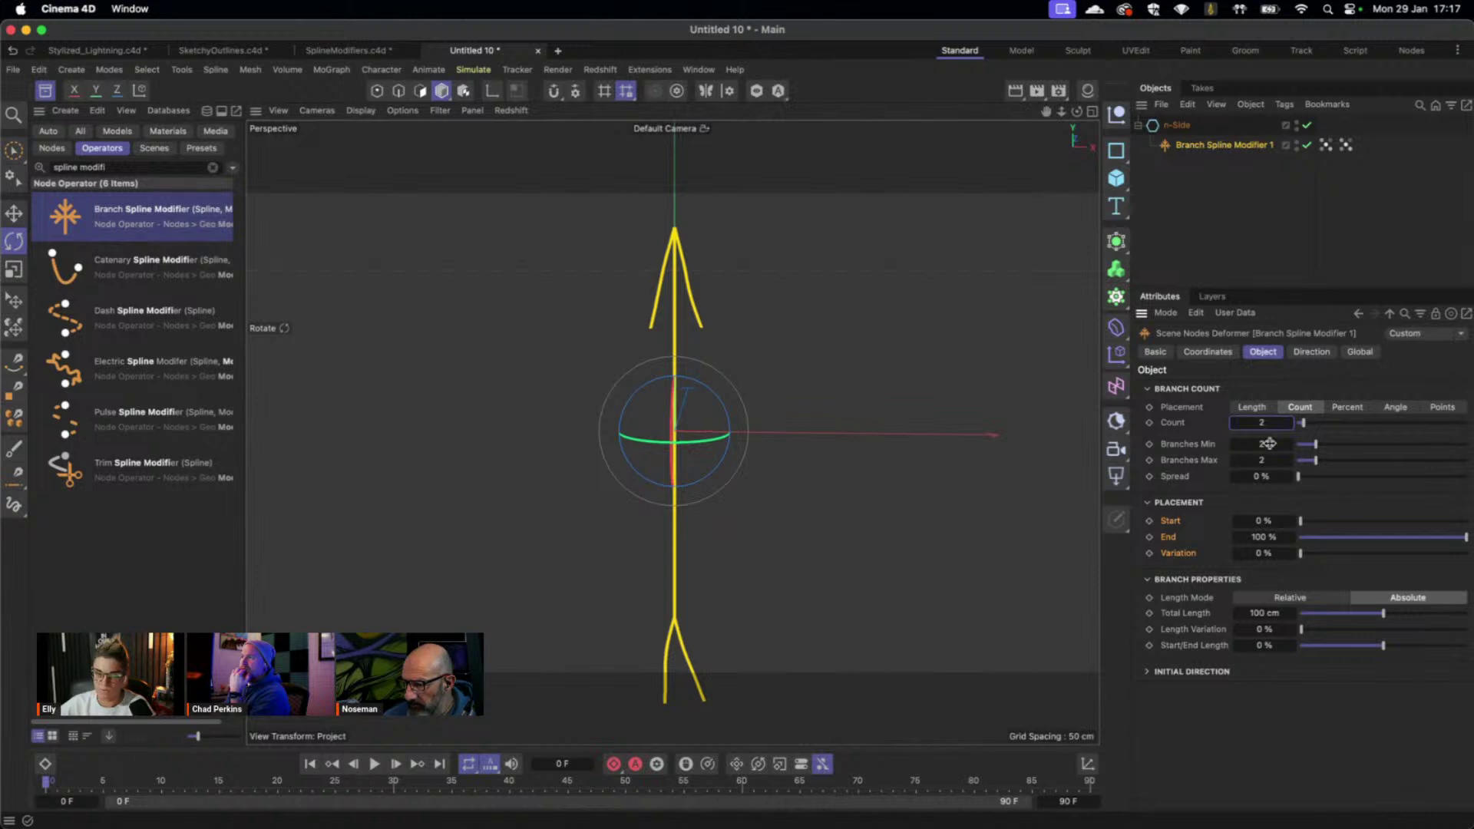
Set Branch Spline Modifier 1's placement variation to 38% and its total branch length to 150 cm.
left_click_drag(1301, 554, 1364, 562)
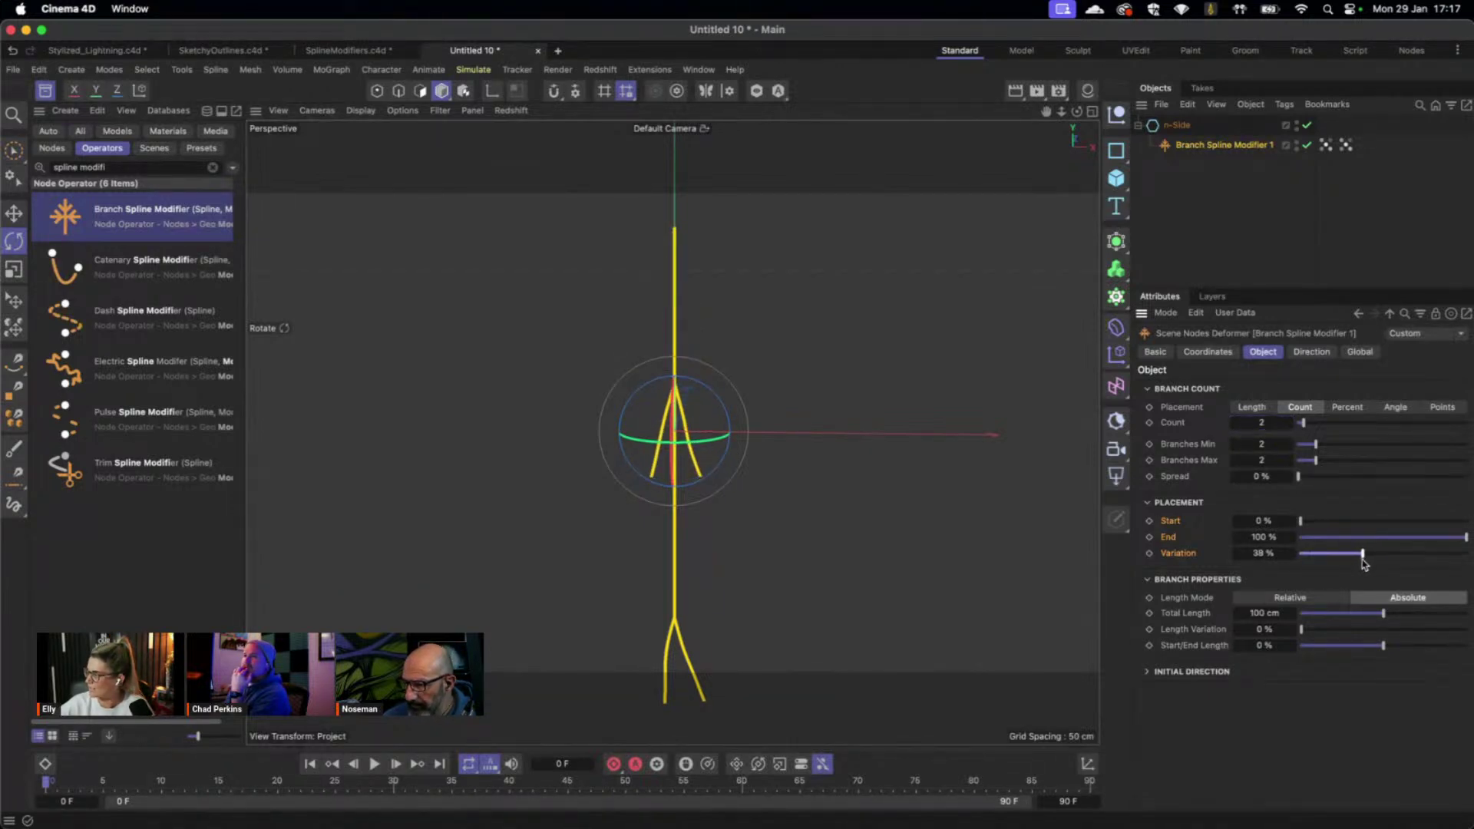
left_click(1262, 614)
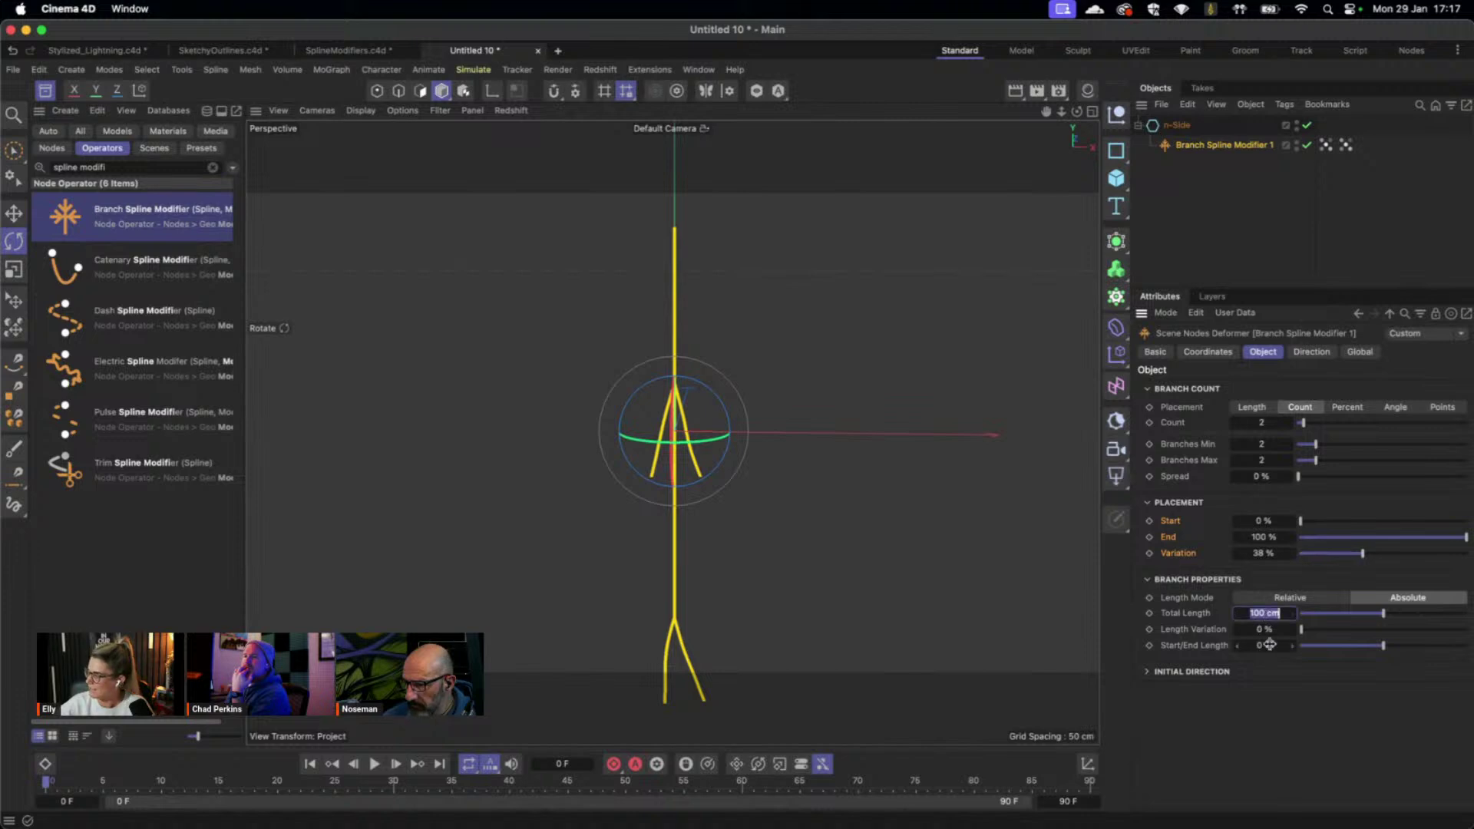
type("150")
key("Return")
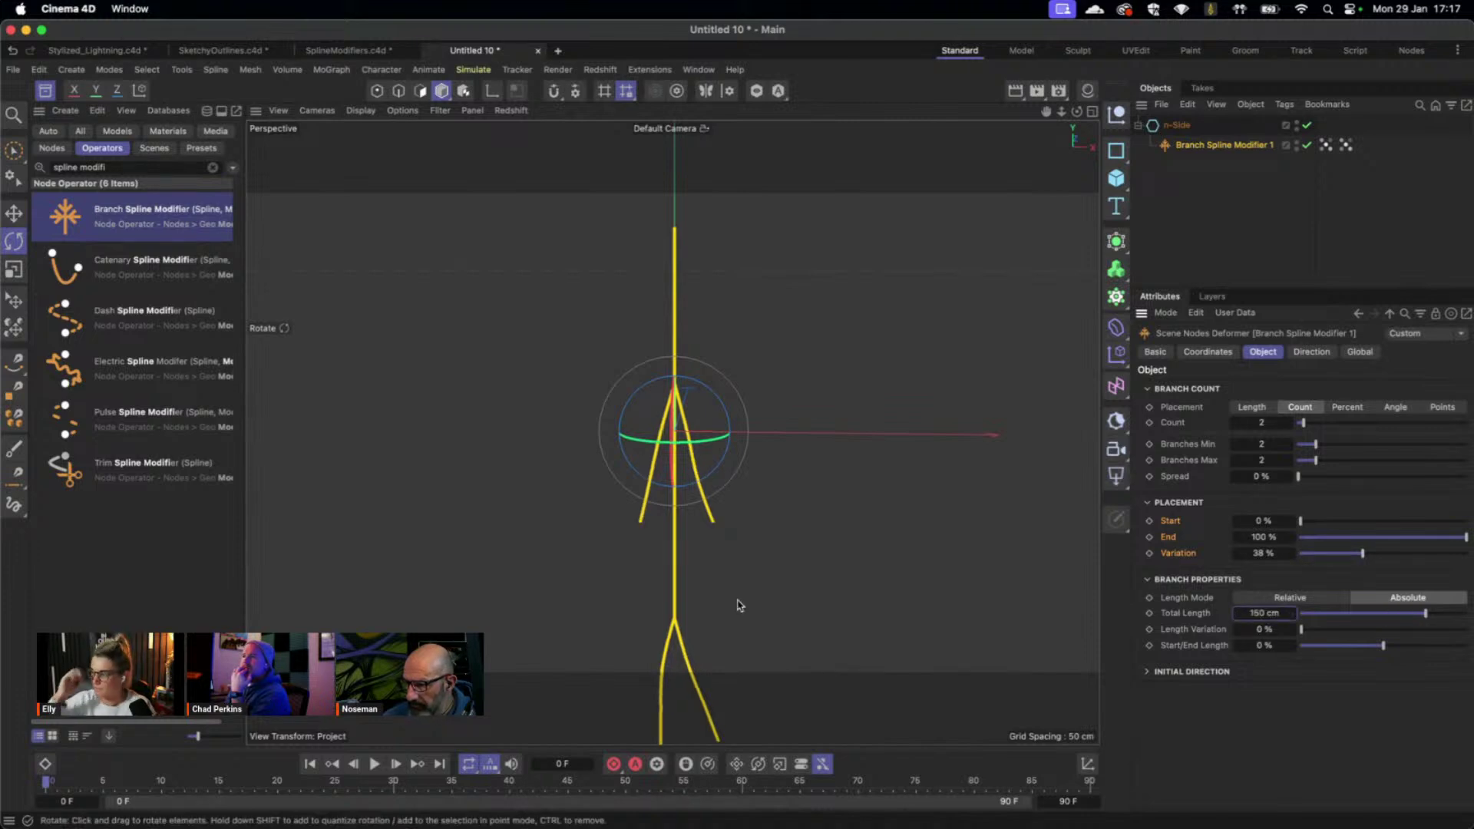
left_click(857, 374)
middle_click_drag(755, 542, 760, 464, "alt")
scroll(767, 463, "down", 2)
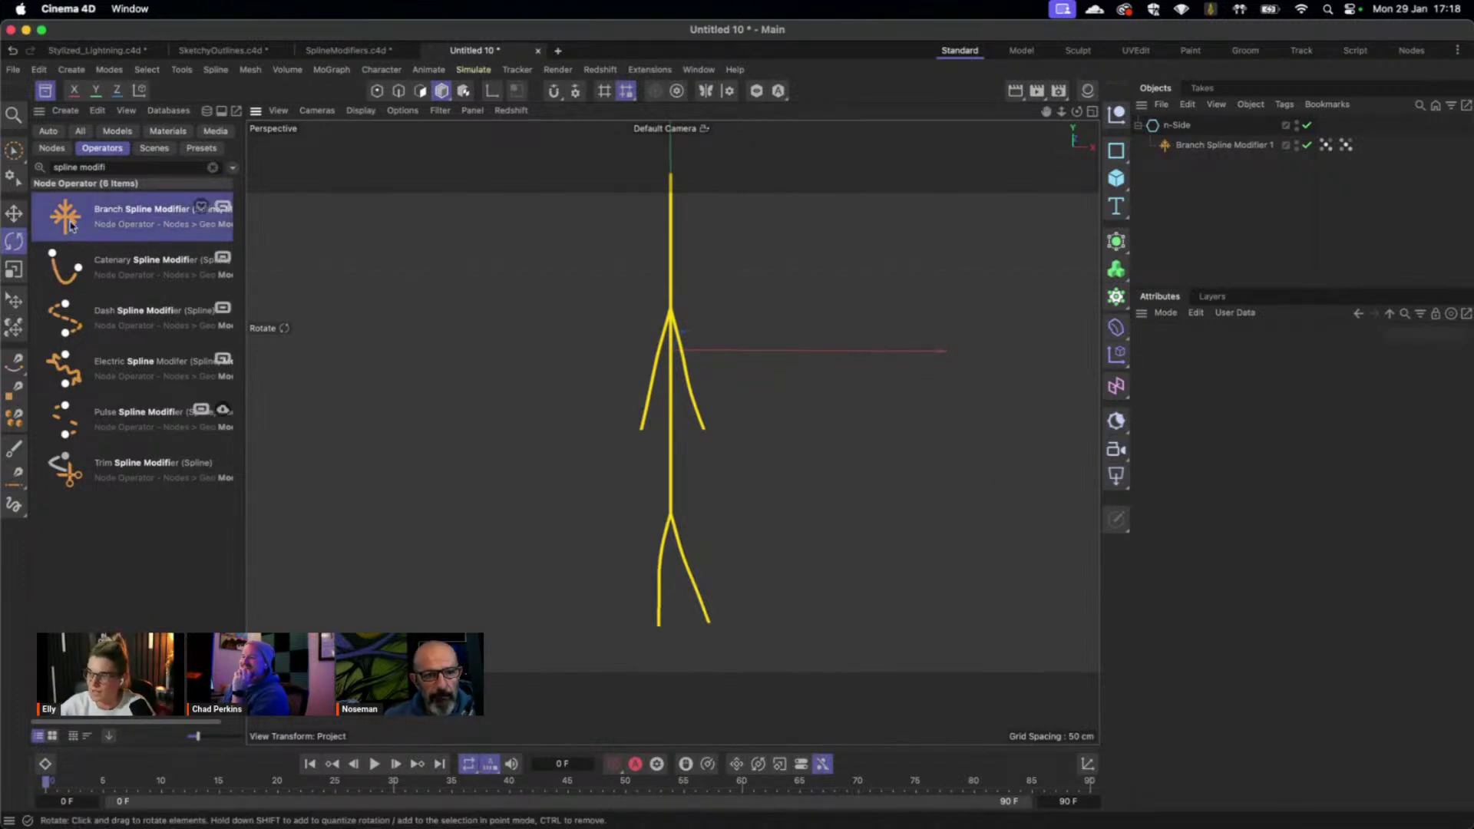
Add a second Branch Spline Modifier under the n-Side spline, named Branch Spline Modifier 2, with a count of 2.
double_click(137, 224)
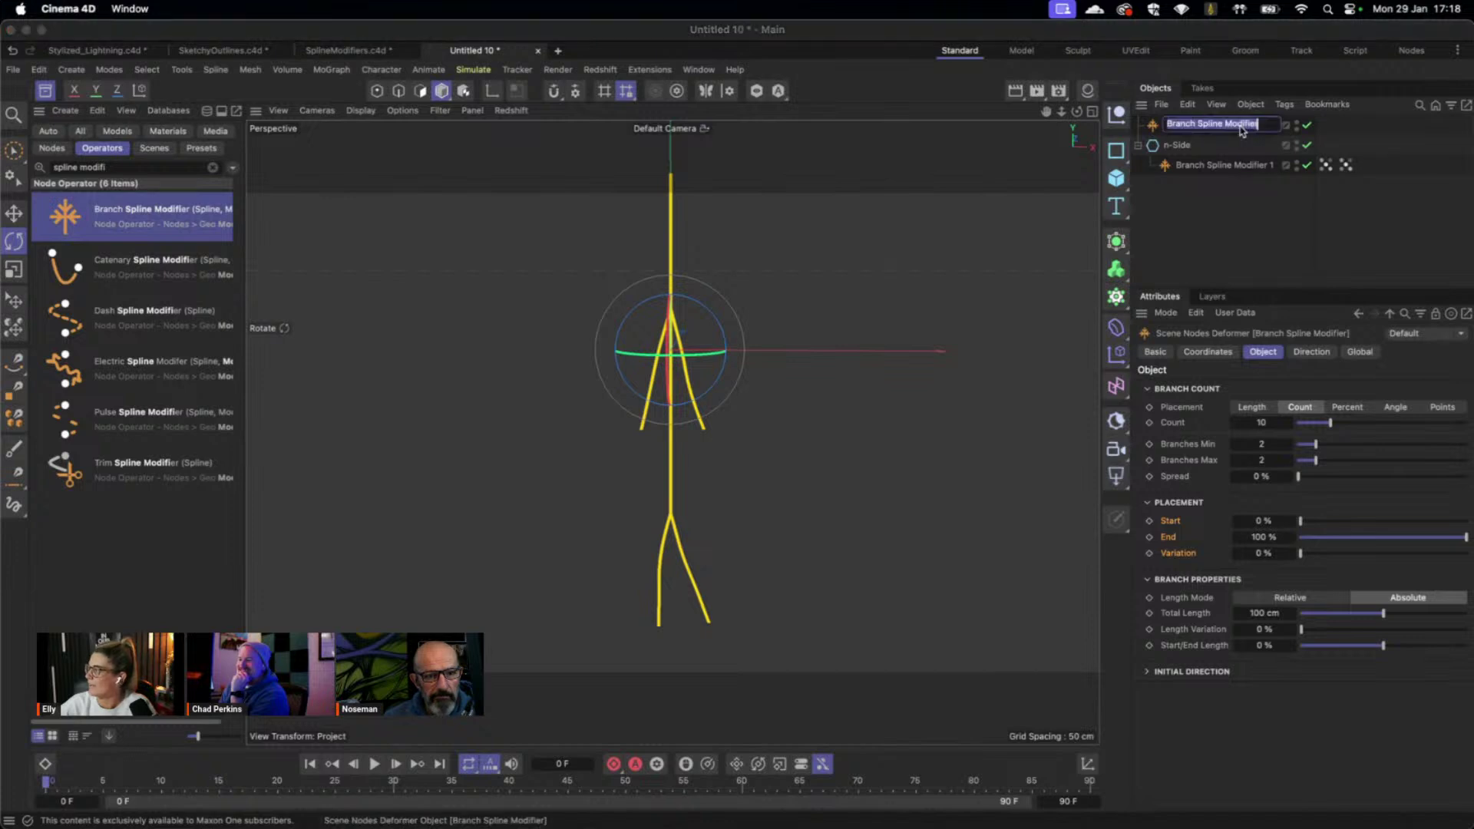
left_click_drag(1239, 132, 1244, 172)
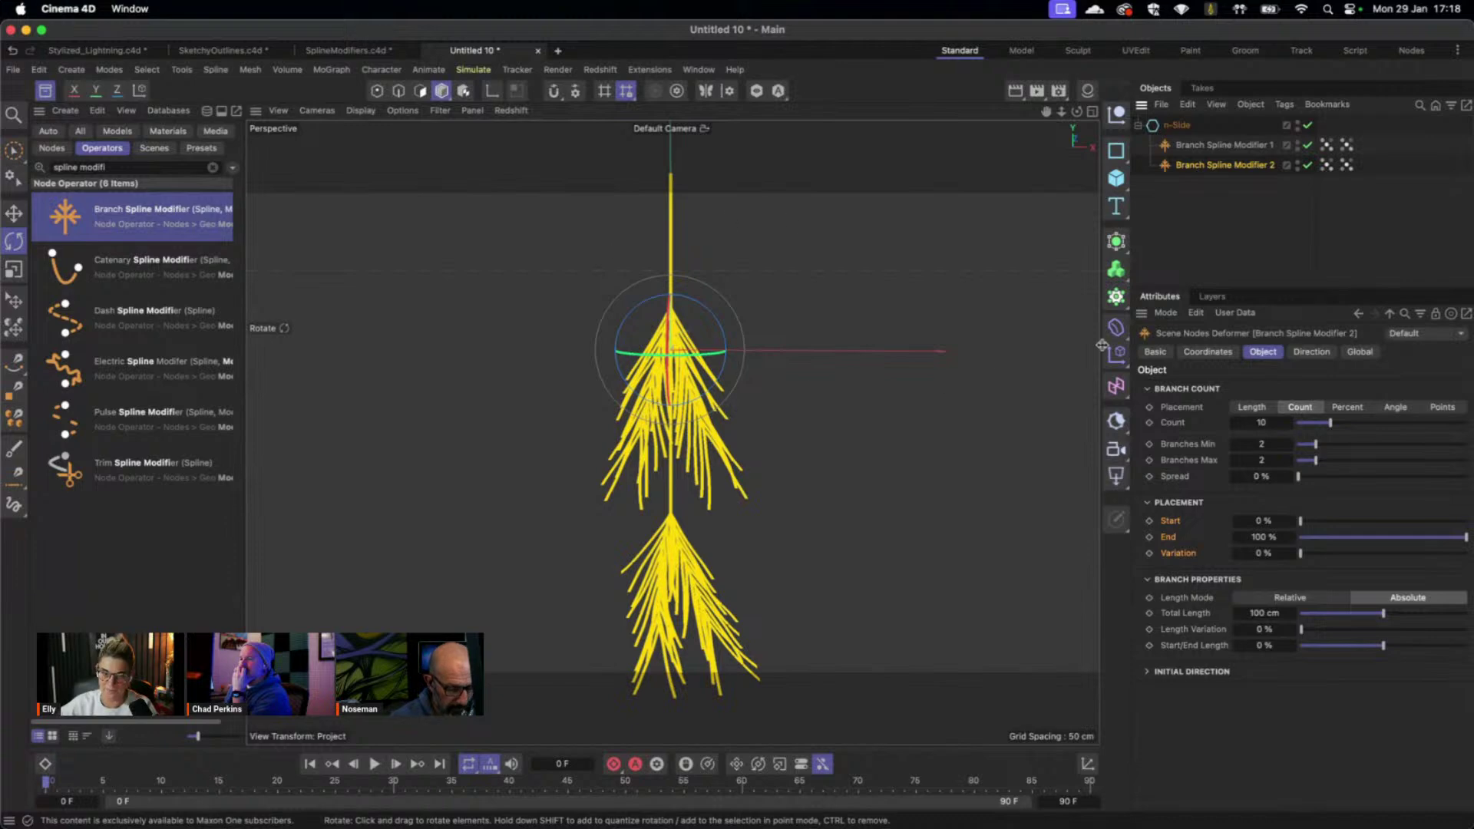
left_click(1269, 425)
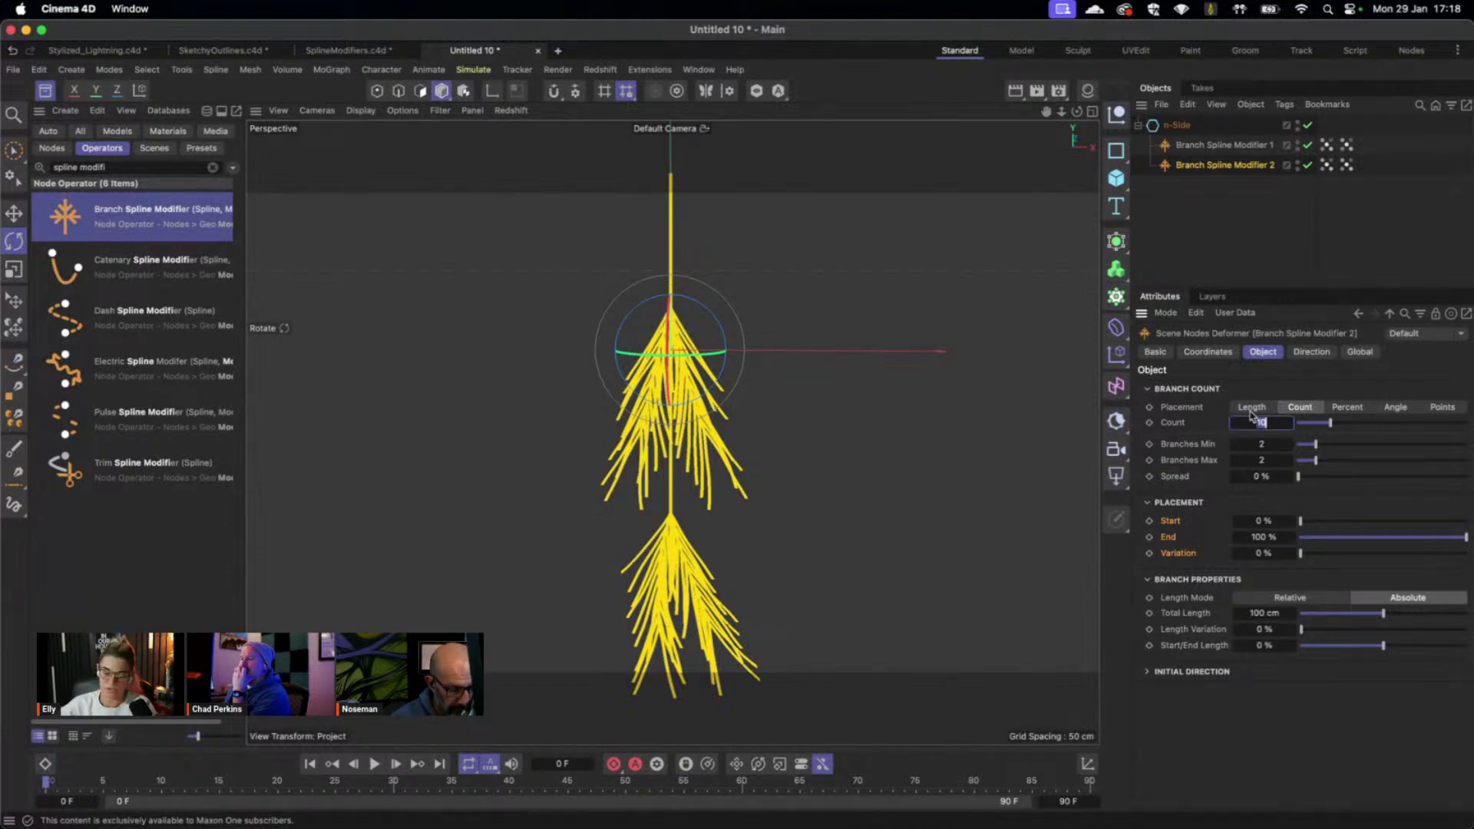
type("2")
key("Return")
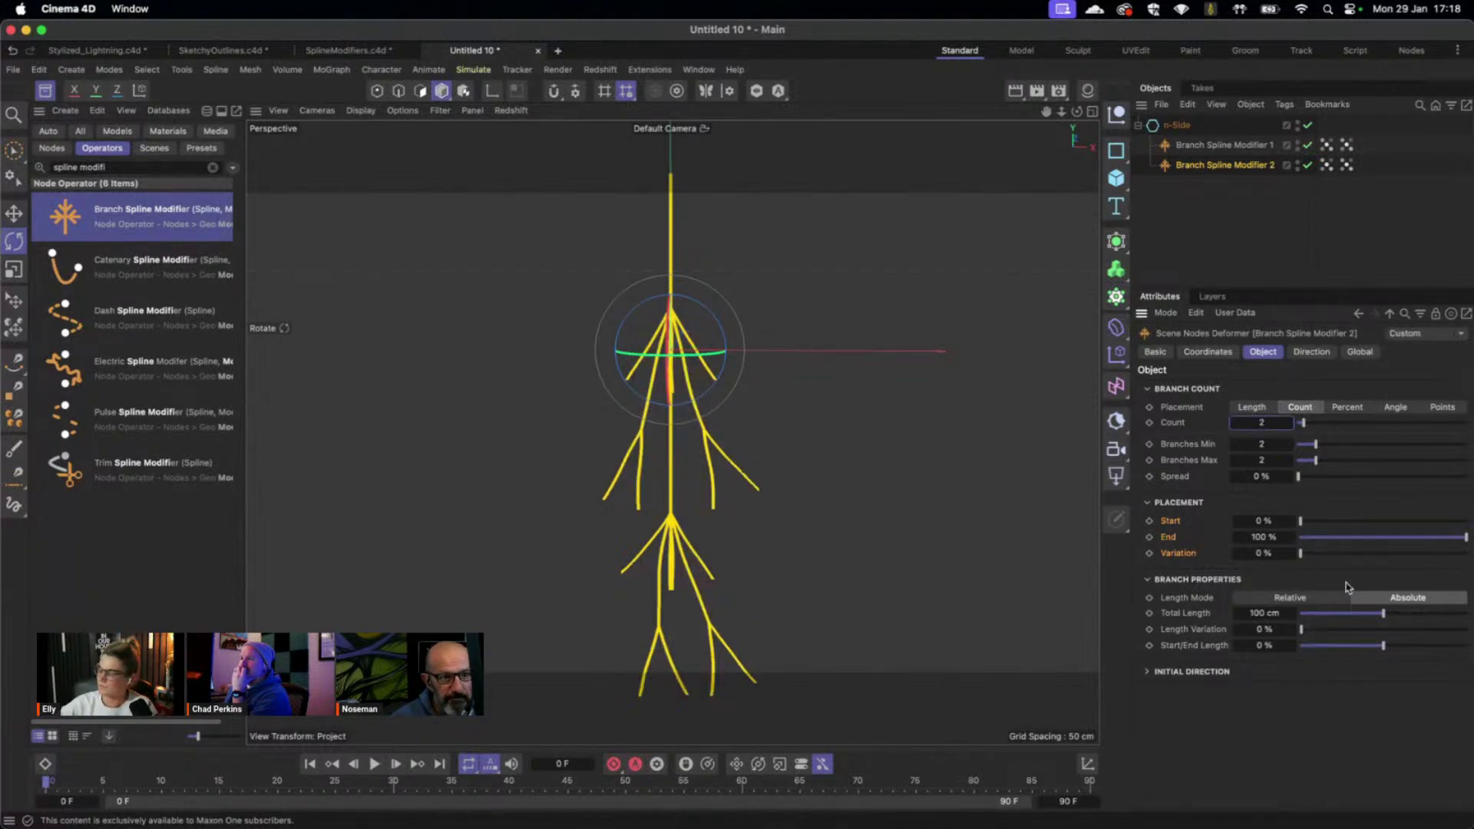
Switch Branch Spline Modifier 2 to relative length mode with 70% relative length and 70% length variation.
left_click(1286, 603)
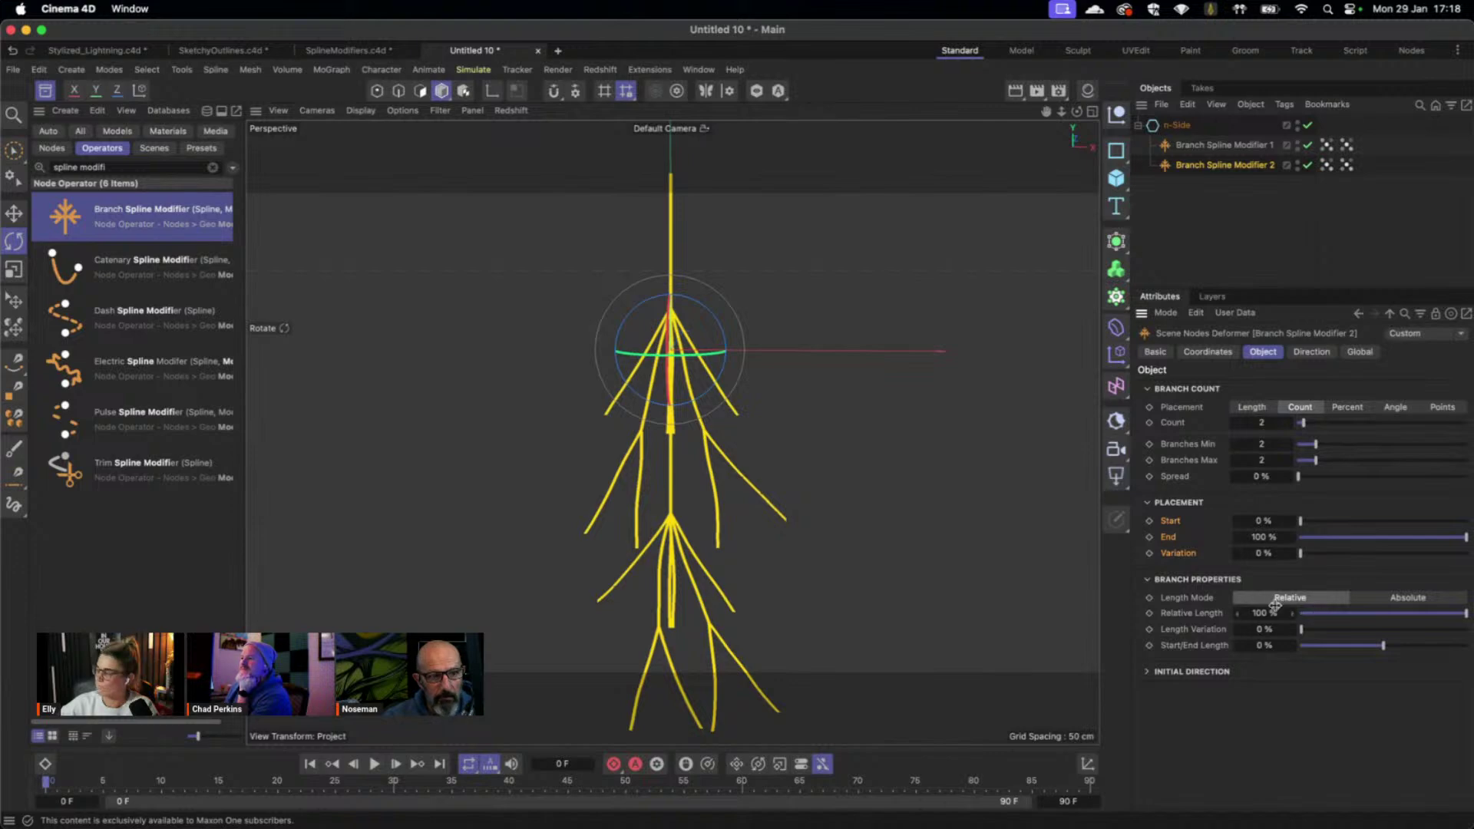
left_click(1256, 613)
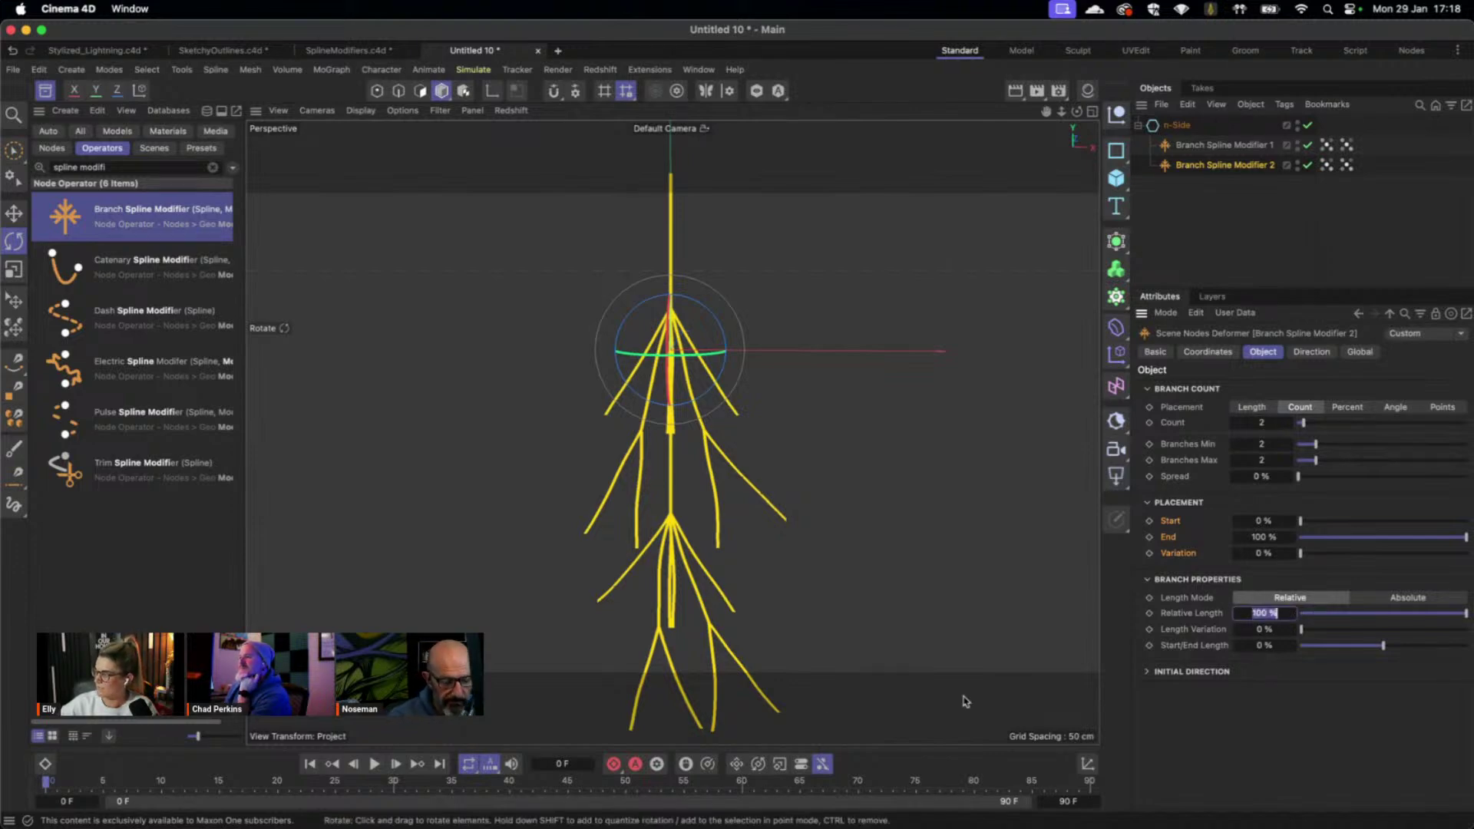
type("70")
key("Tab")
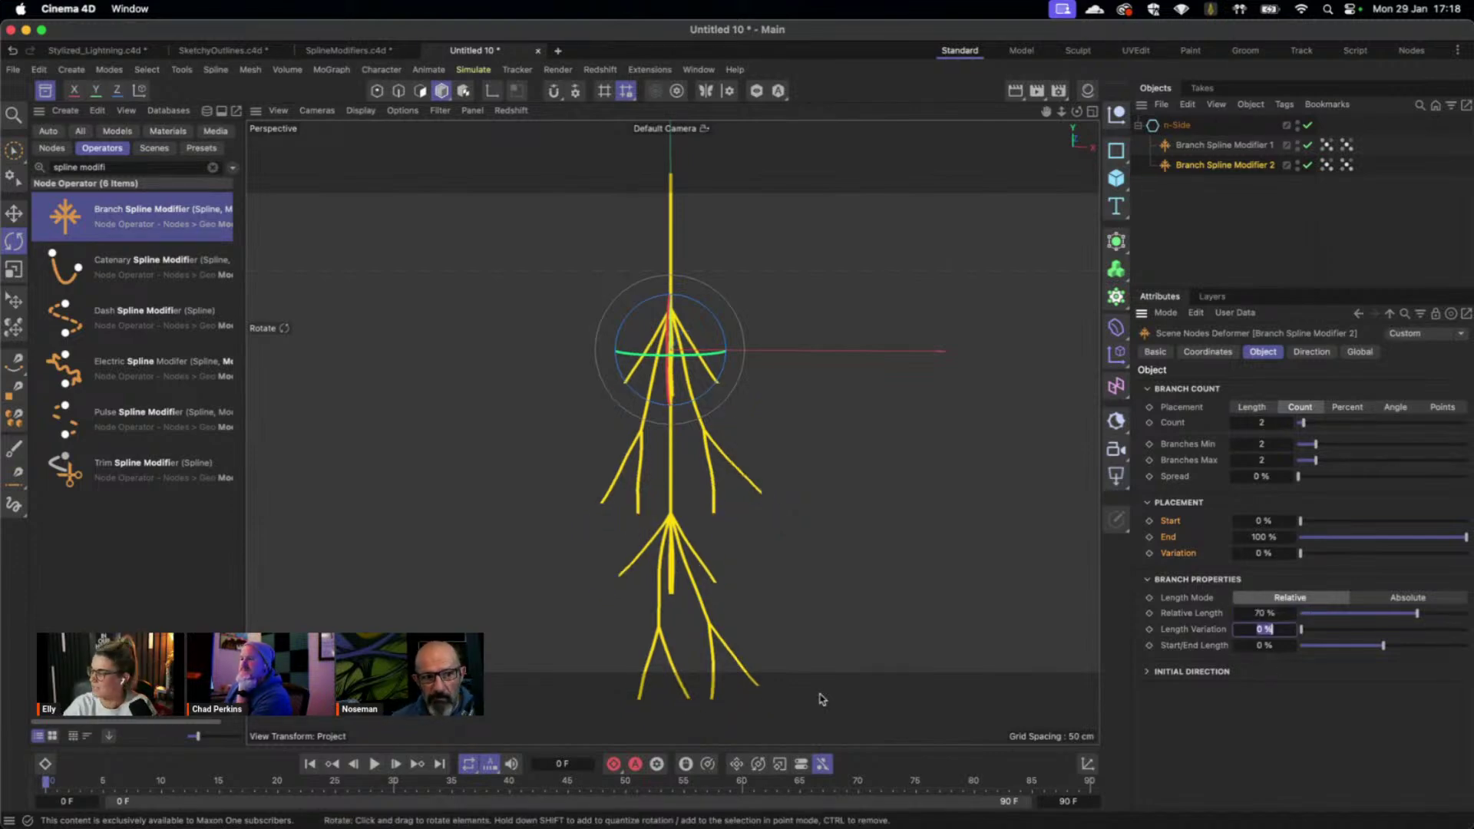
type("70")
key("Return")
left_click(686, 491)
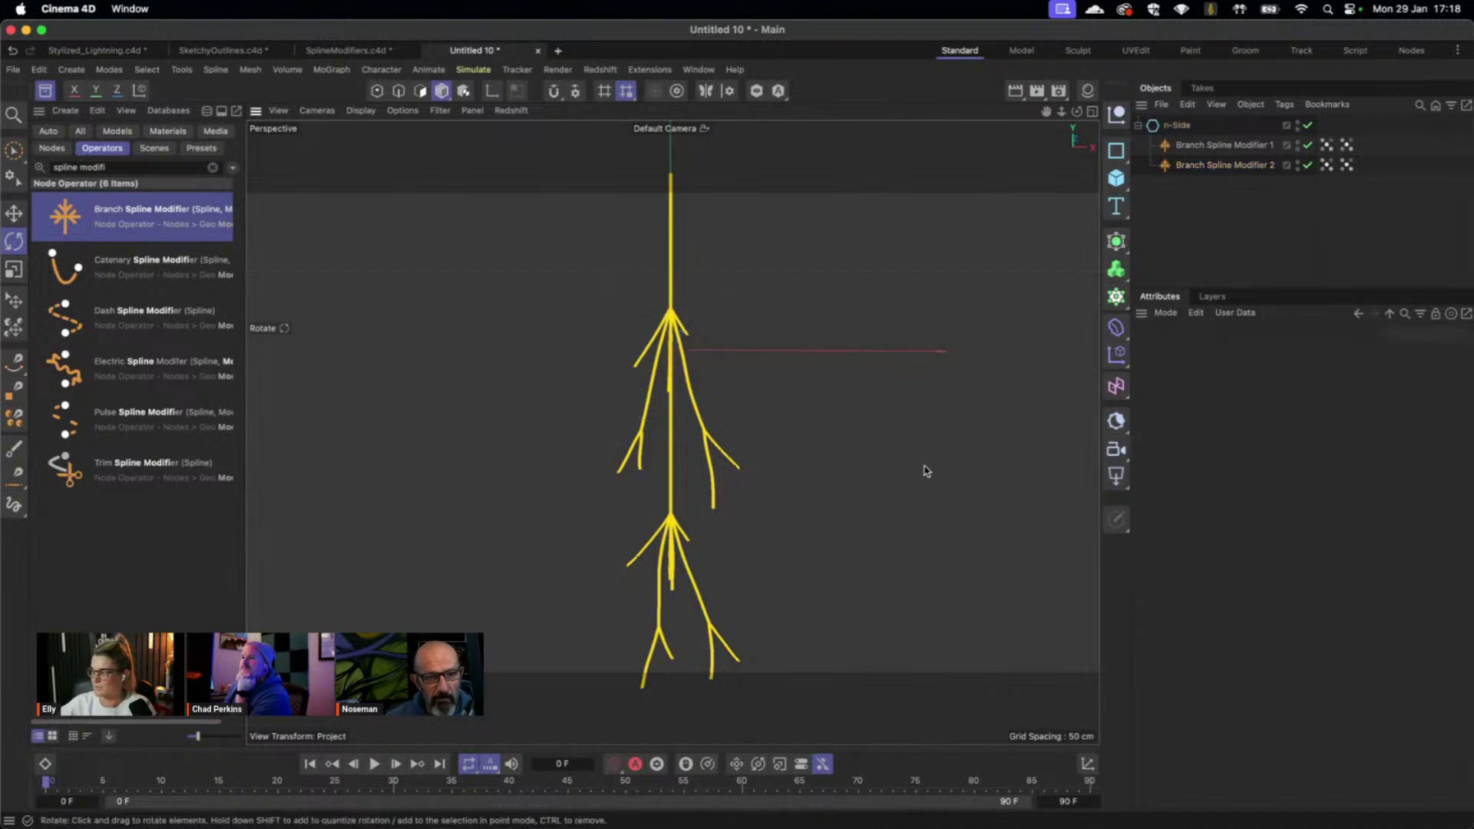
left_click_drag(684, 485, 695, 440, "alt")
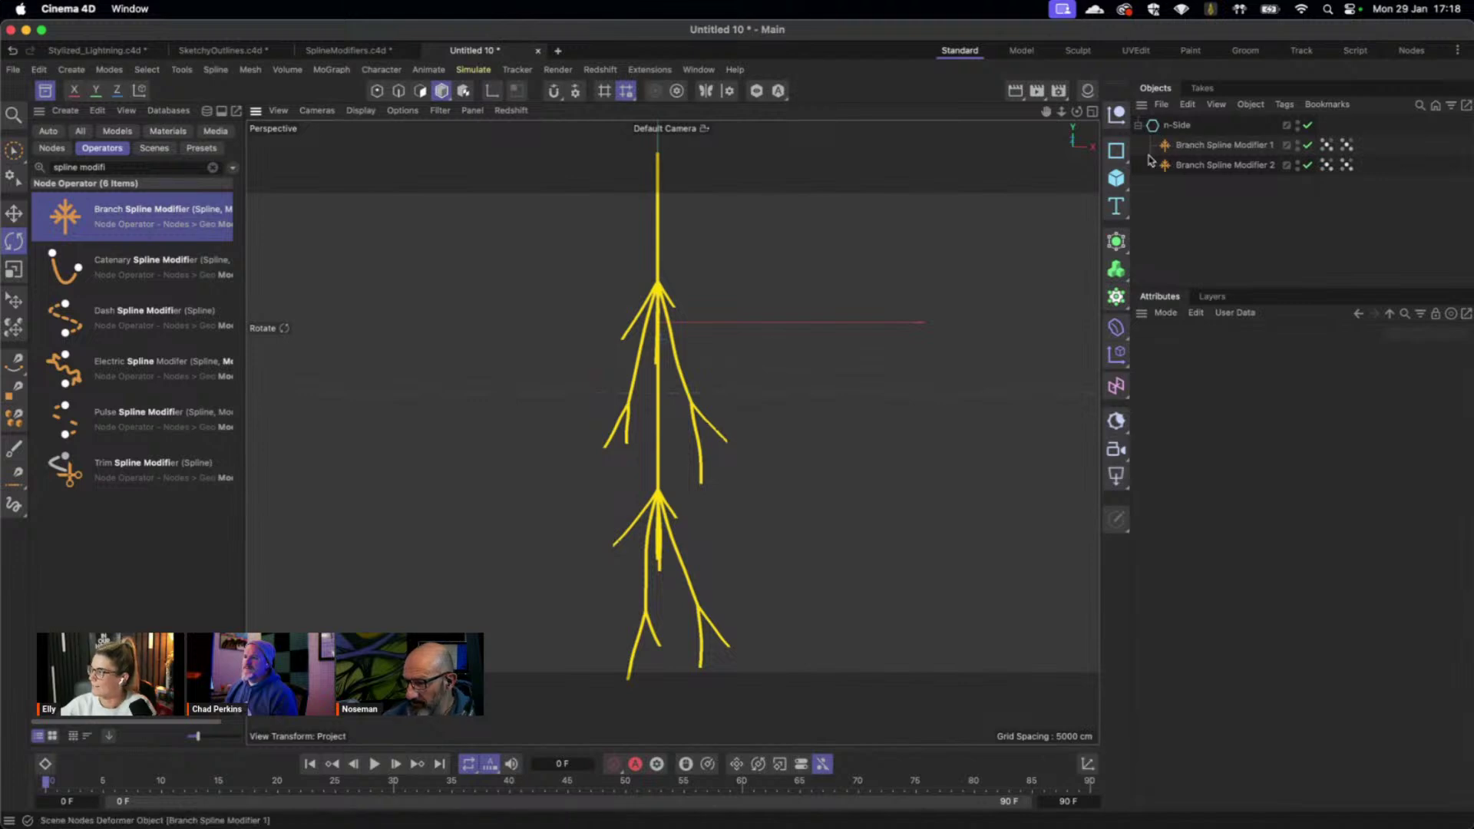
Duplicate Branch Spline Modifier 2 below itself under the n-Side spline and rename the copy Branch Spline Modifier 3.
left_click_drag(1221, 171, 1267, 184, "ctrl")
double_click(1272, 183)
key("BackSpace")
key("BackSpace")
key("BackSpace")
type("3")
key("Return")
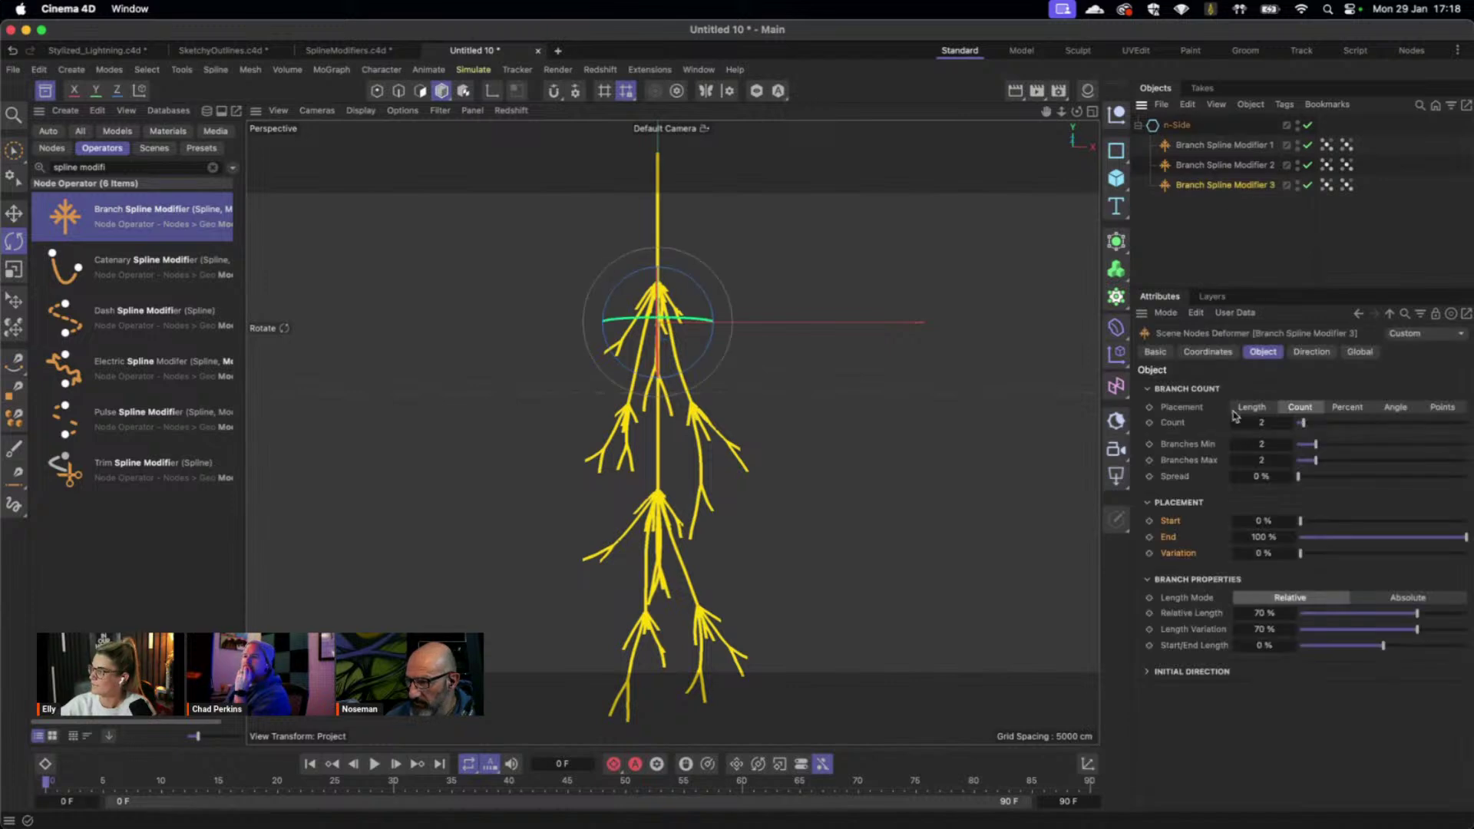
Switch Branch Spline Modifier 3 to absolute length mode with a total length of 50 cm and 30% length variation.
left_click(1387, 598)
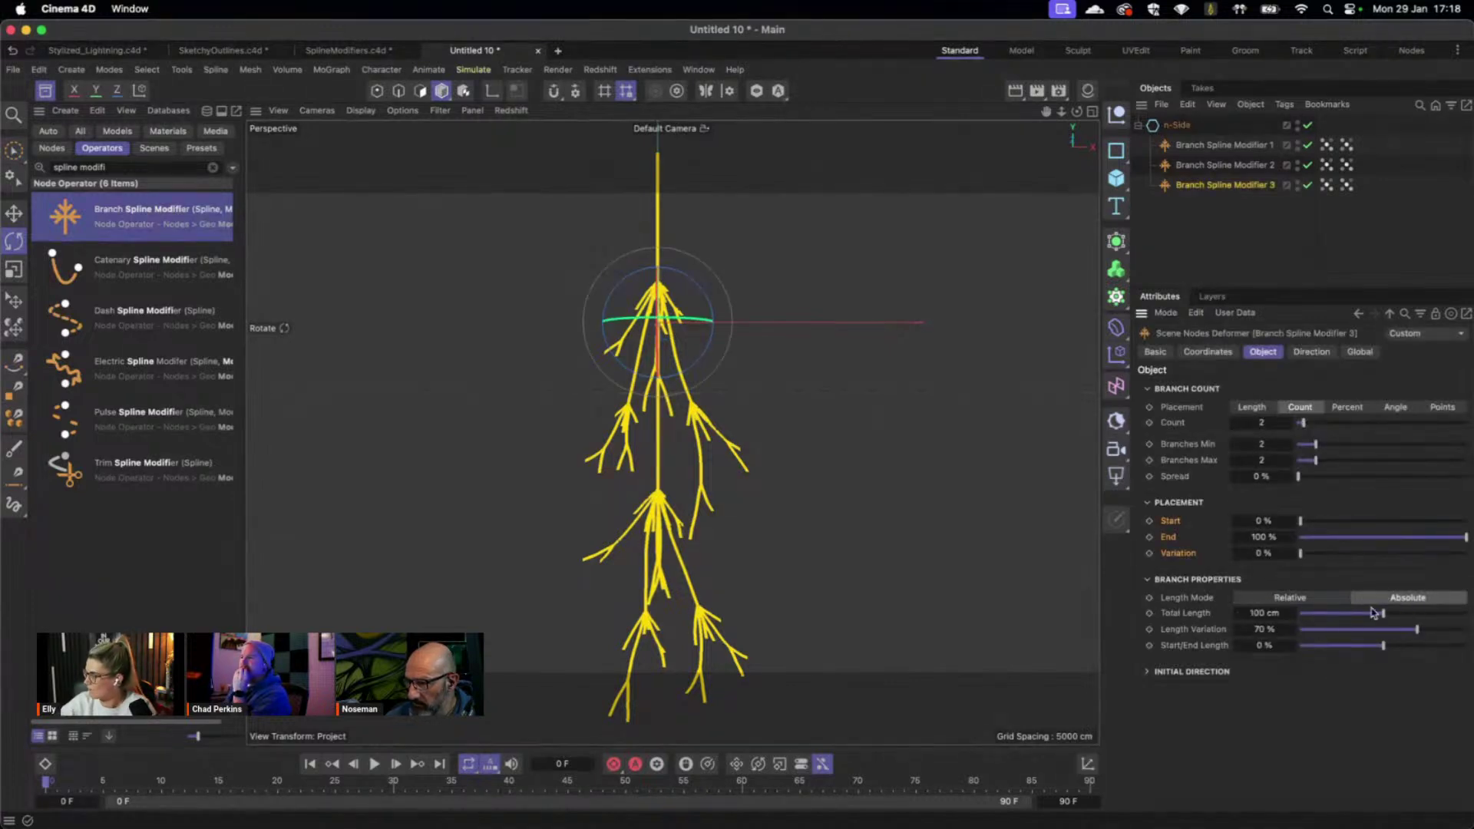
left_click(1270, 613)
type("50")
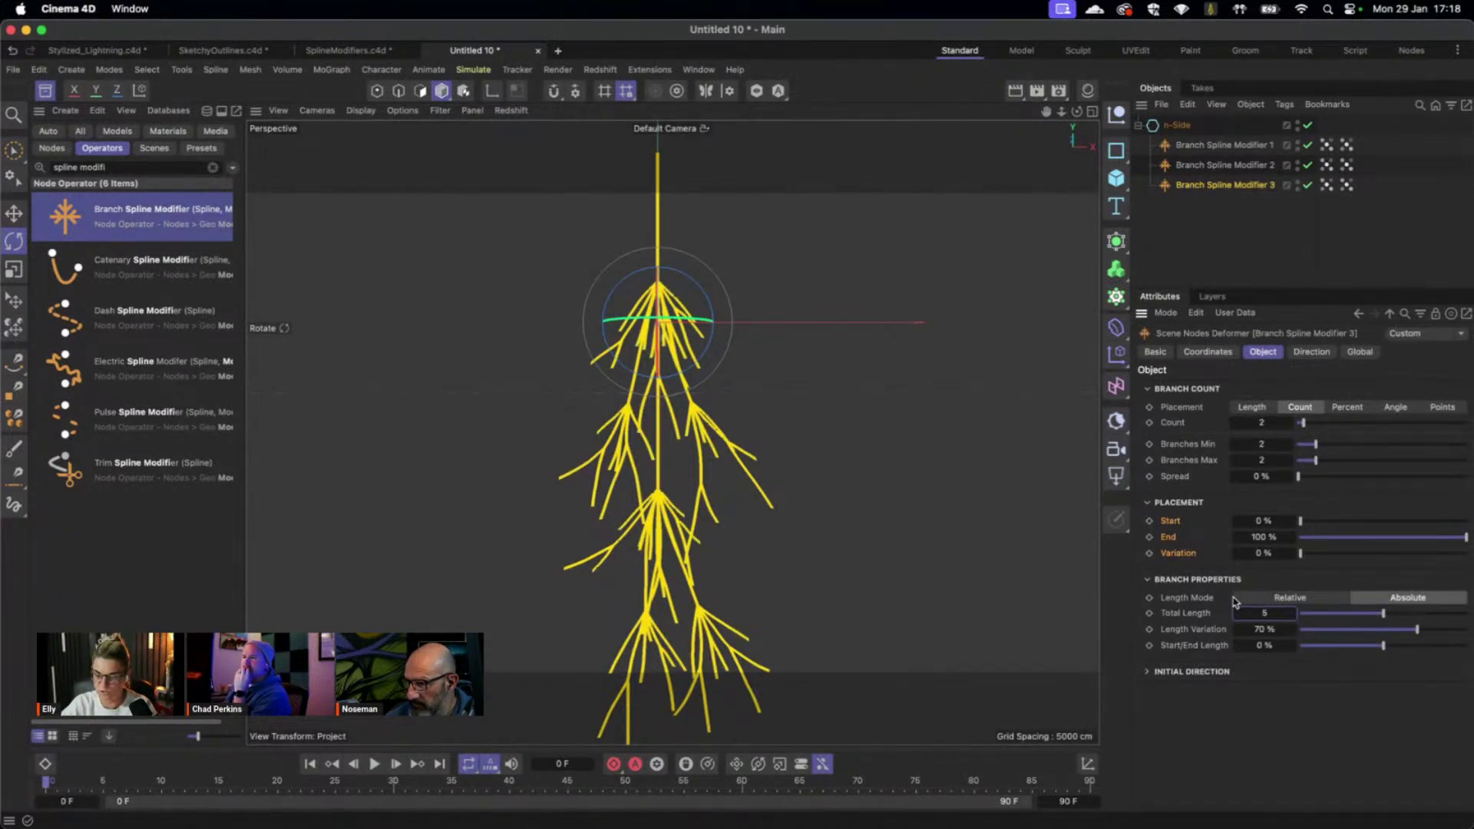
key("Tab")
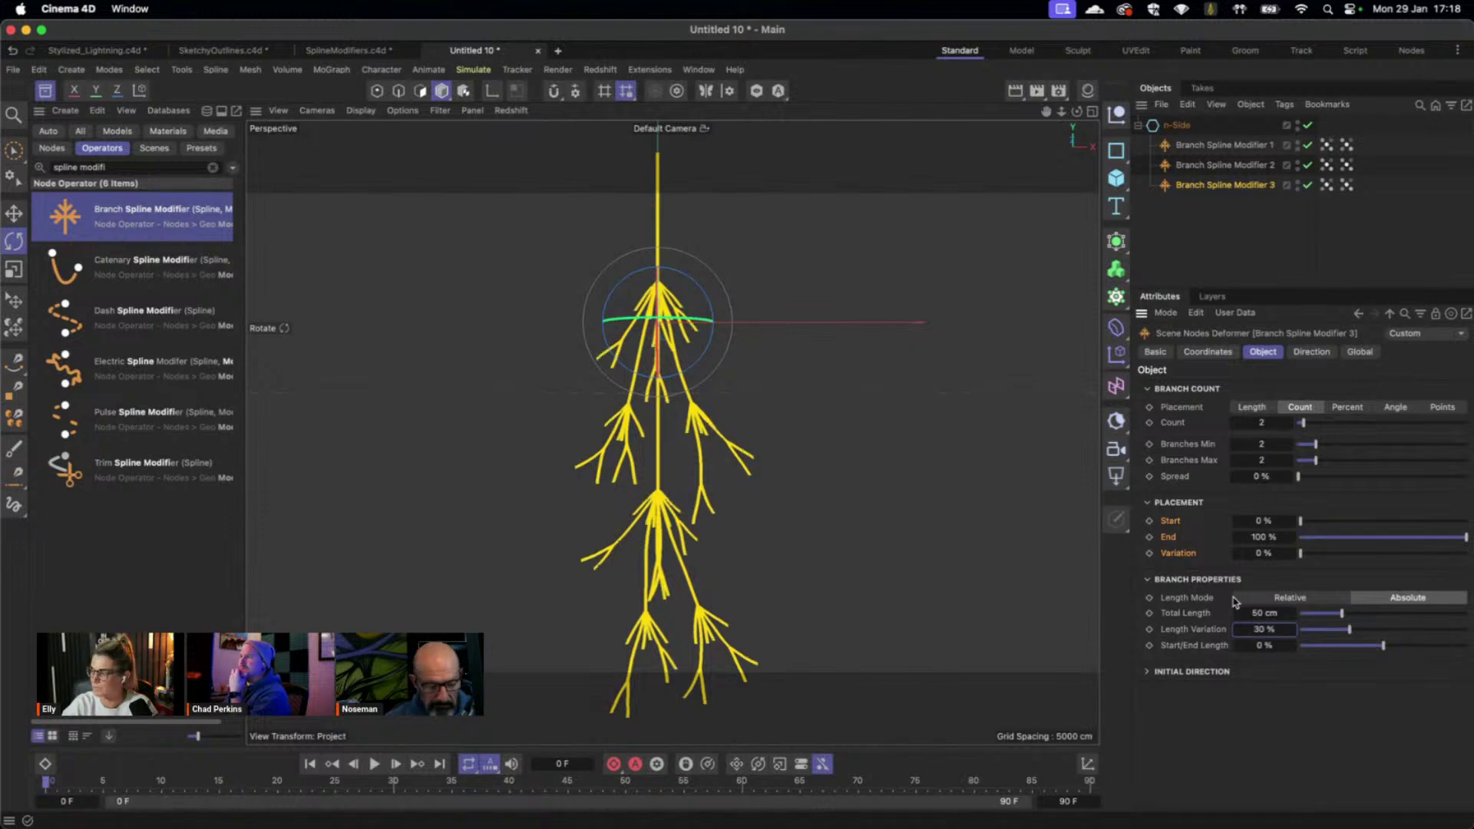
left_click(966, 390)
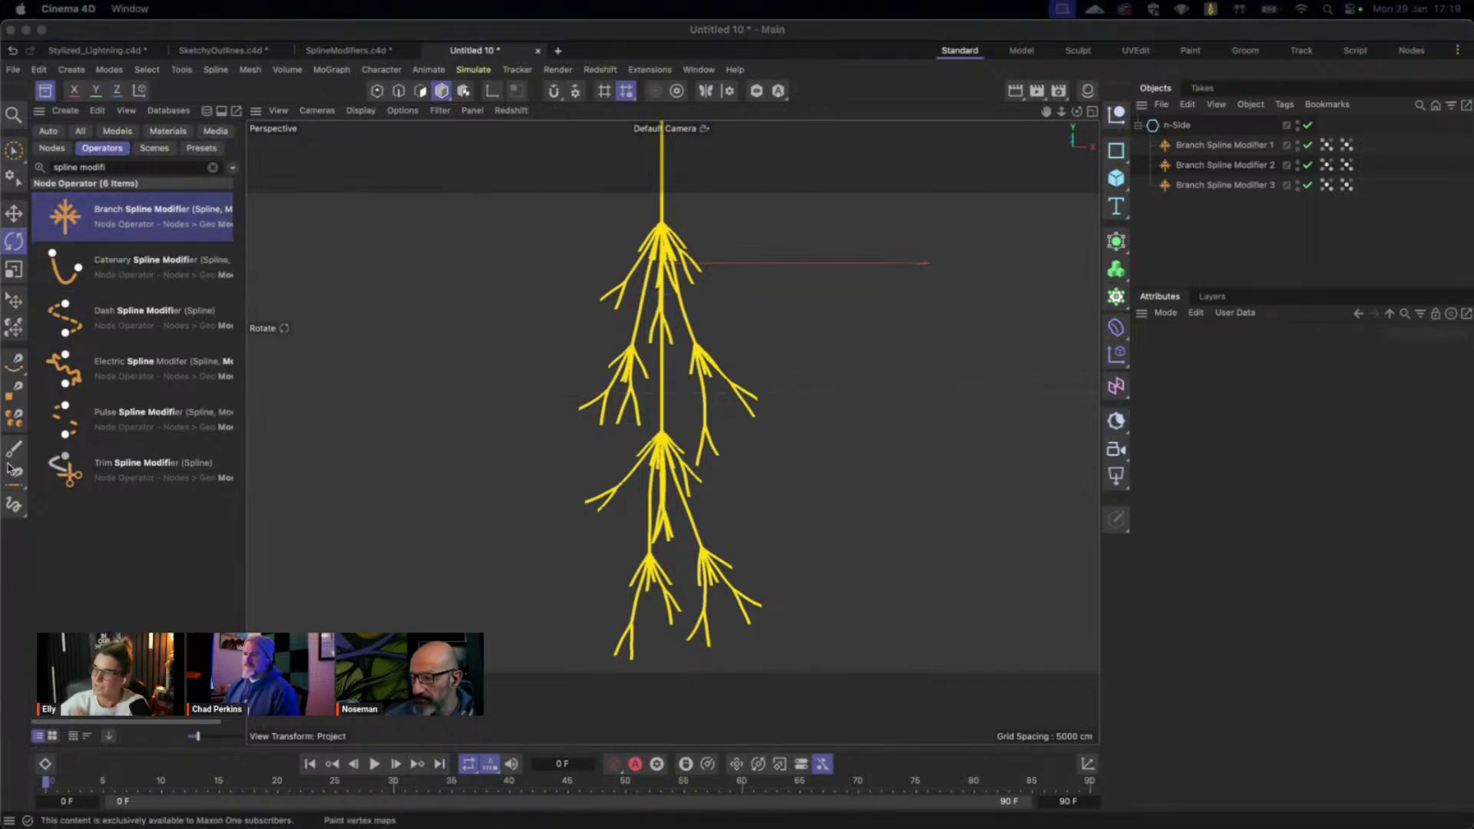
Add a Trim Spline Modifier below the branch modifiers under the n-Side spline, with start 15% and end 50%.
double_click(132, 476)
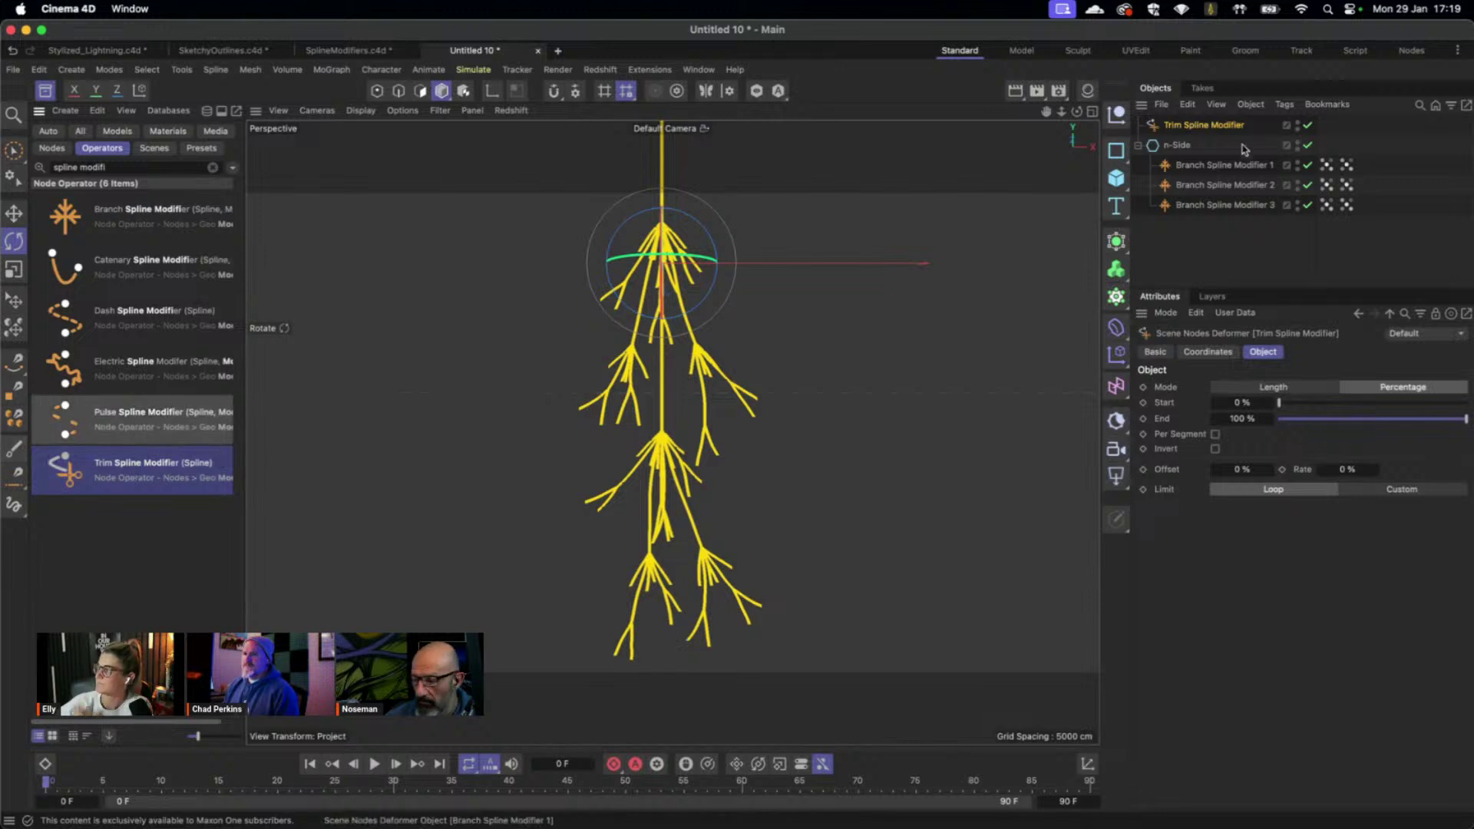
left_click_drag(1205, 125, 1209, 222)
left_click(1240, 403)
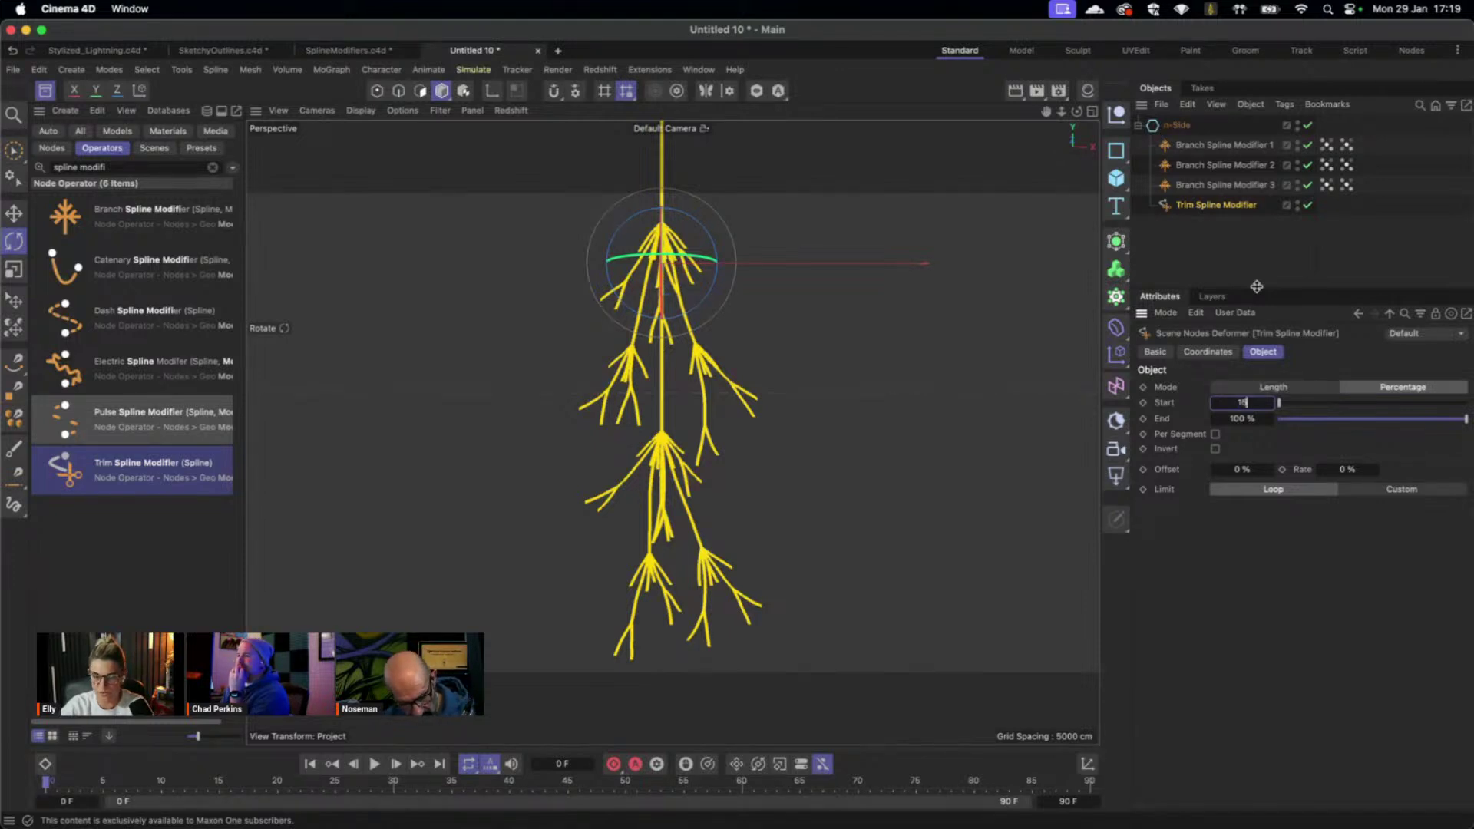
type("15")
key("Tab")
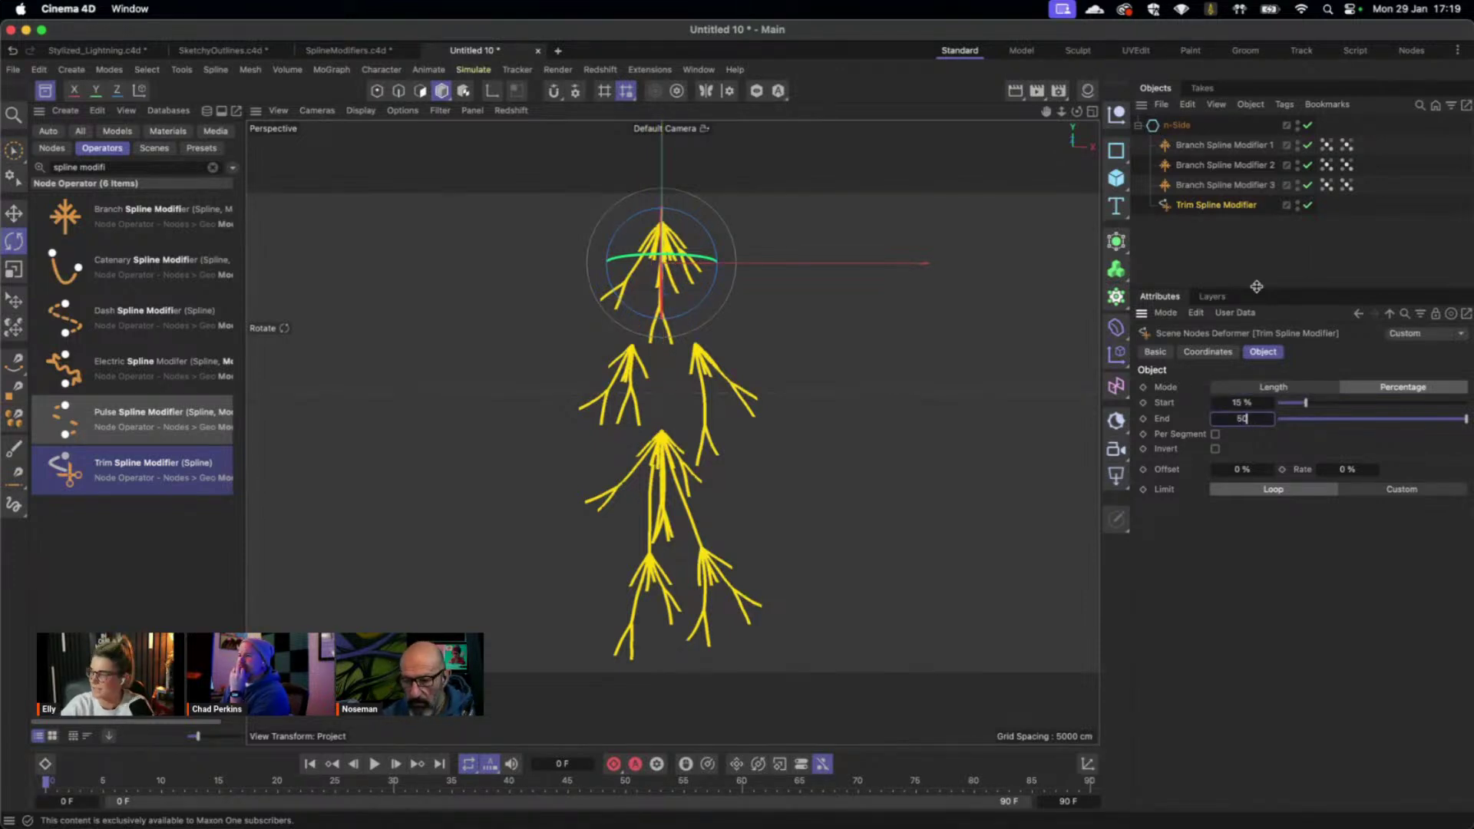
key("Return")
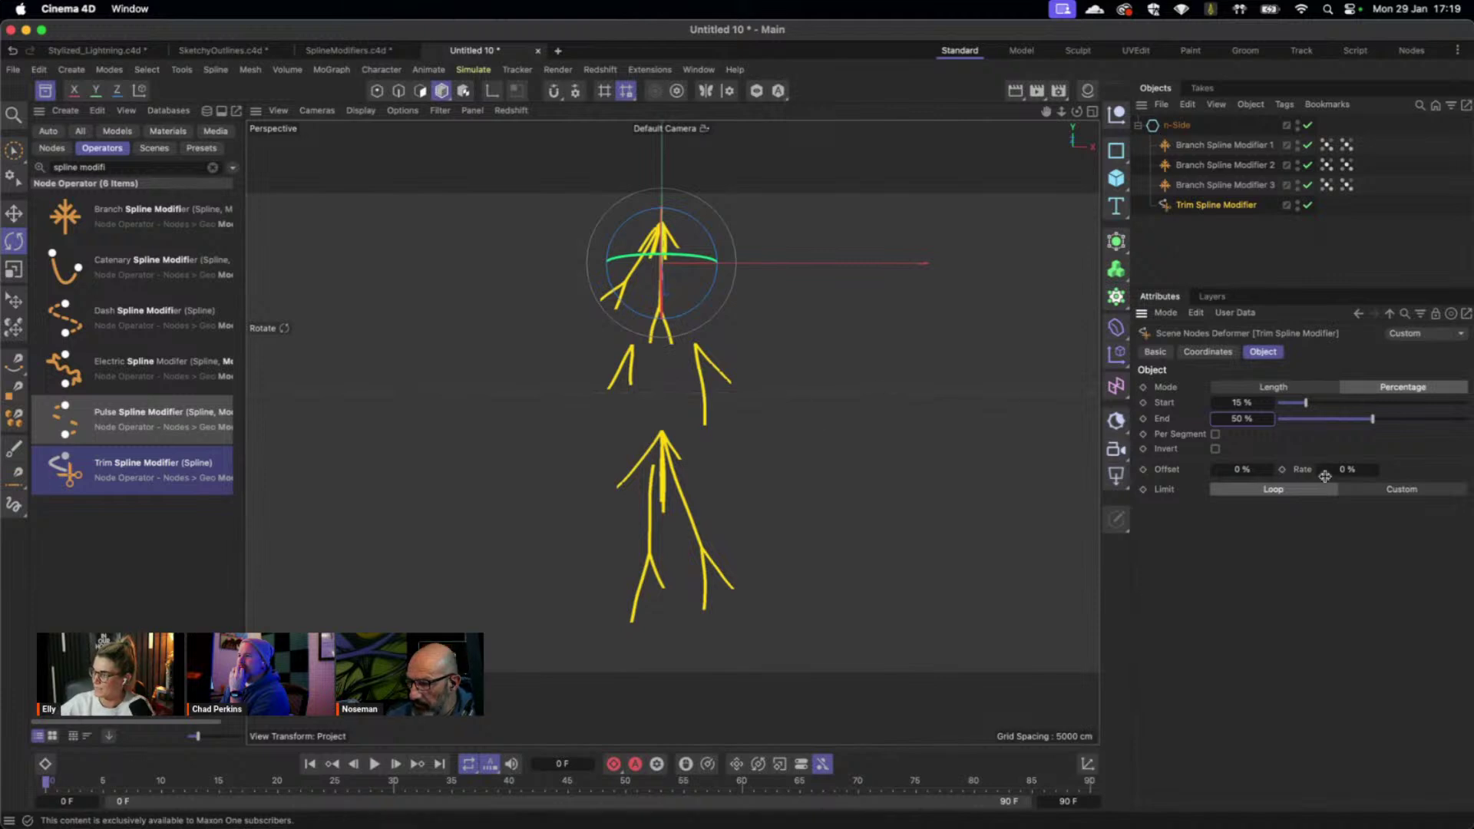
Set the trim offset to -30% and rate to 30%, with a custom limit clamped from -20% to 20%.
left_click(1252, 470)
type("-30")
key("Tab")
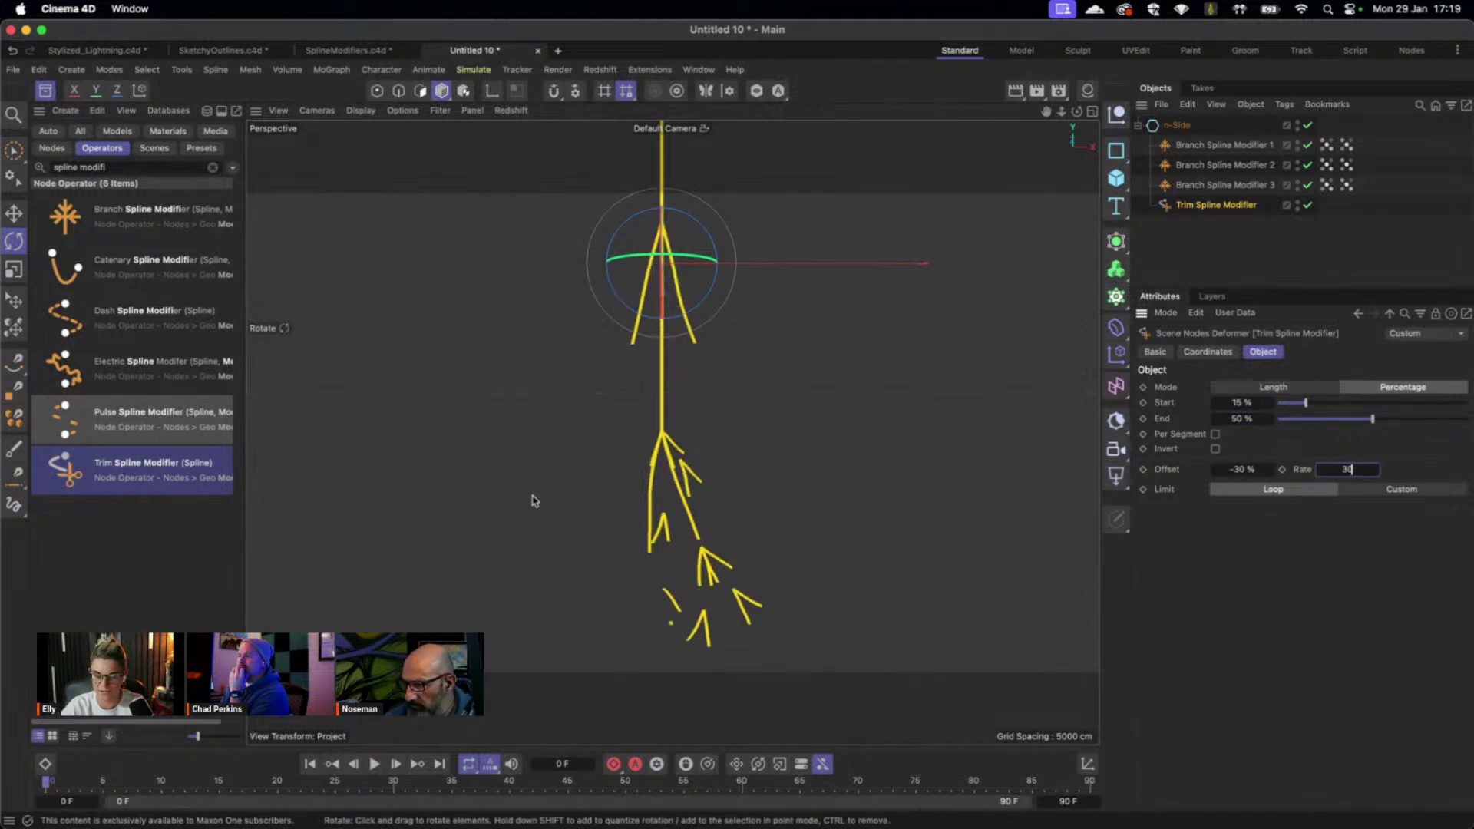
left_click(1392, 486)
key("Tab")
type("-20")
key("Tab")
type("20")
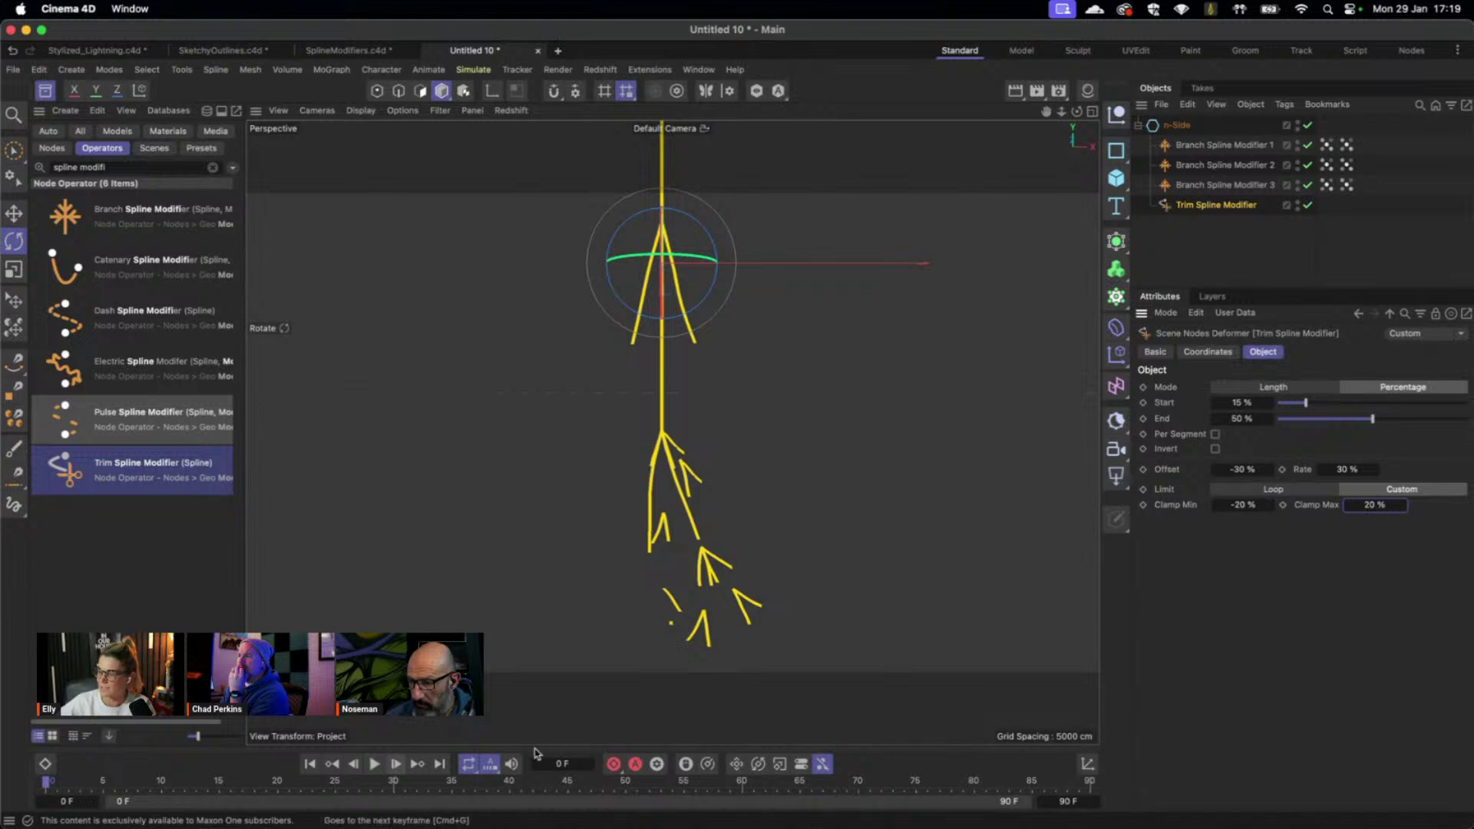
Preview the trim animation at frame 50 and in playback, and return to the start of the timeline.
left_click(581, 763)
type("50")
key("Return")
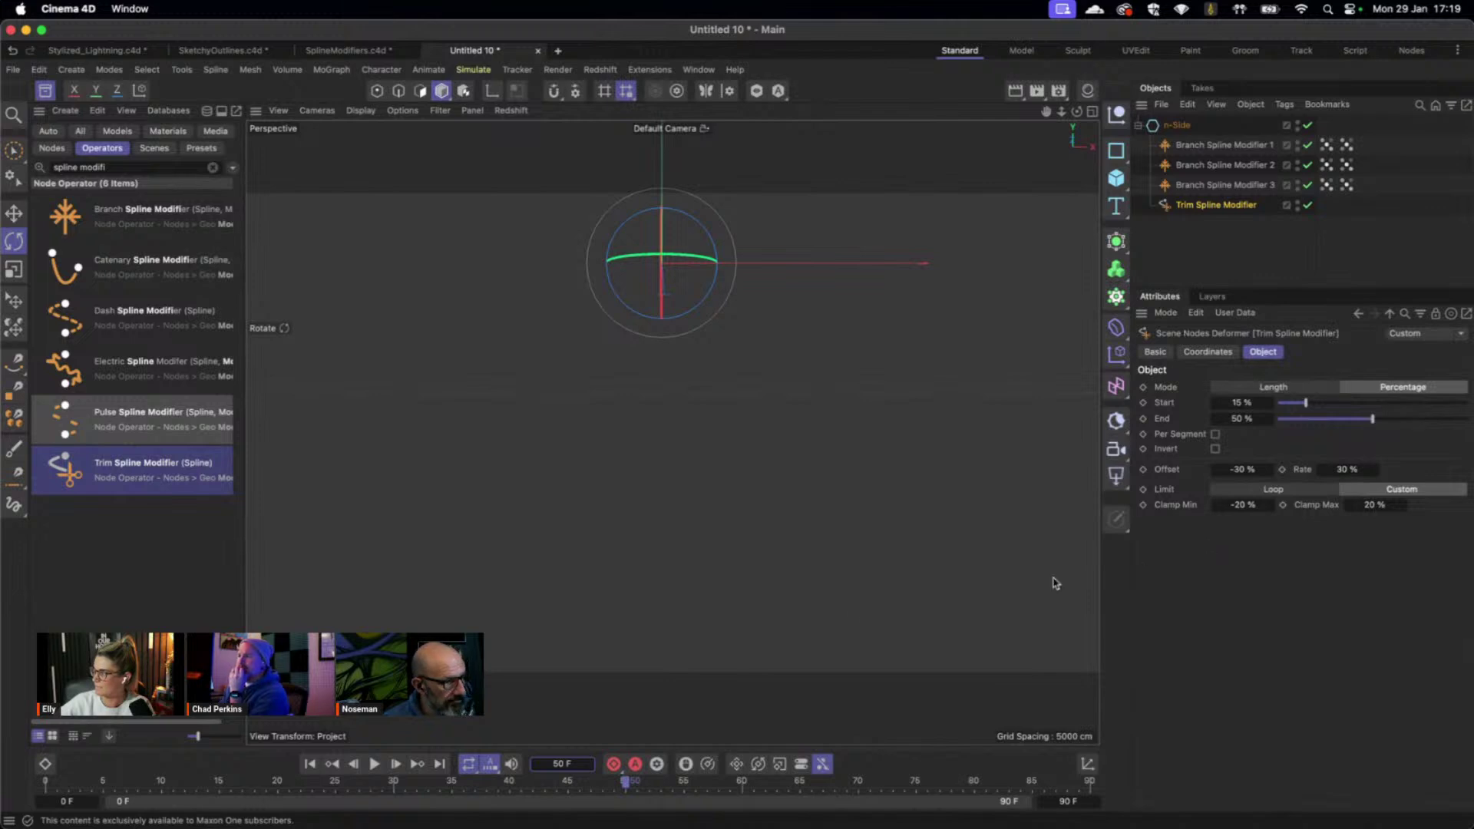
left_click(374, 766)
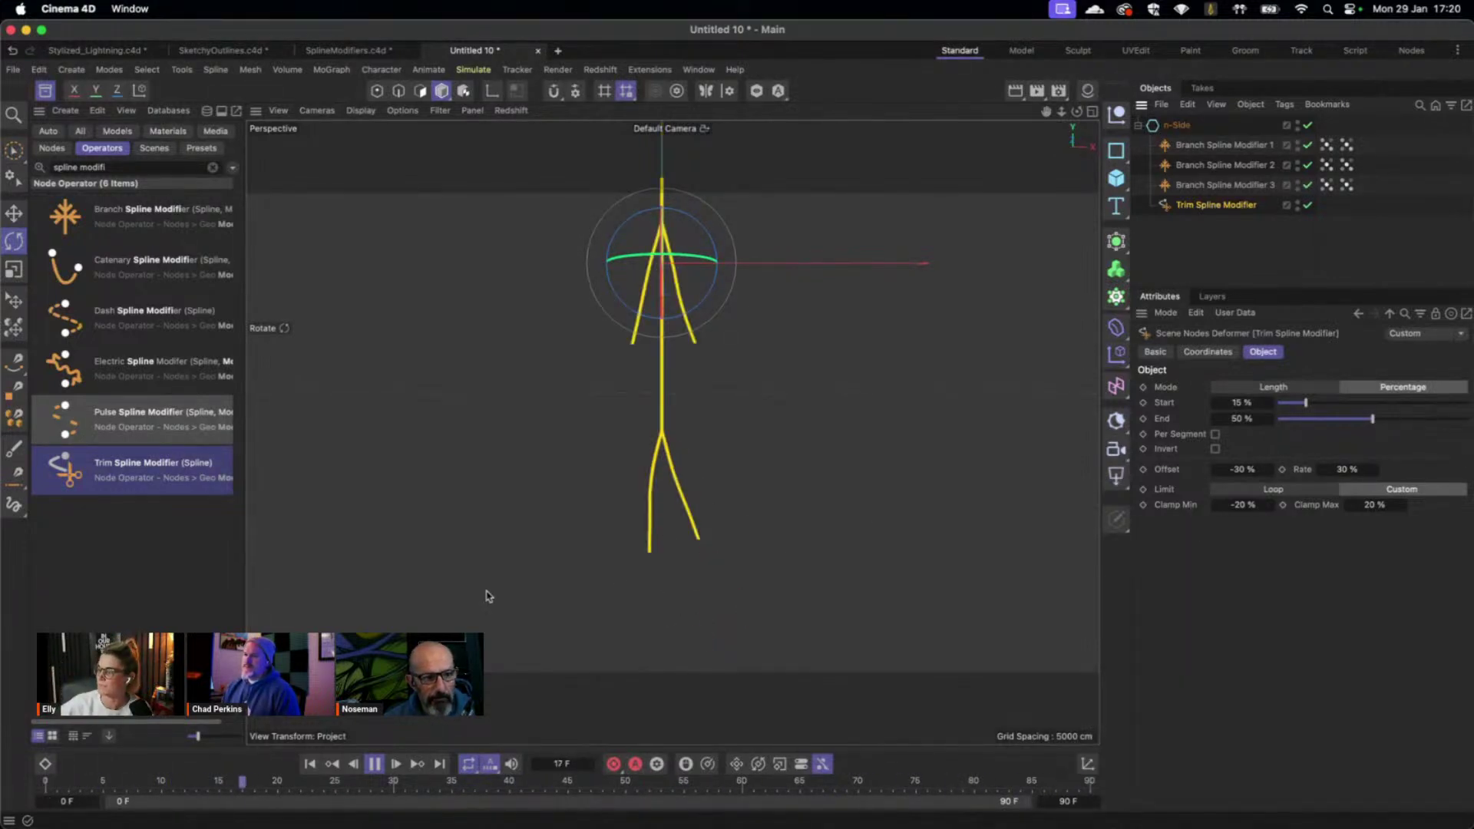
left_click(375, 765)
left_click(310, 767)
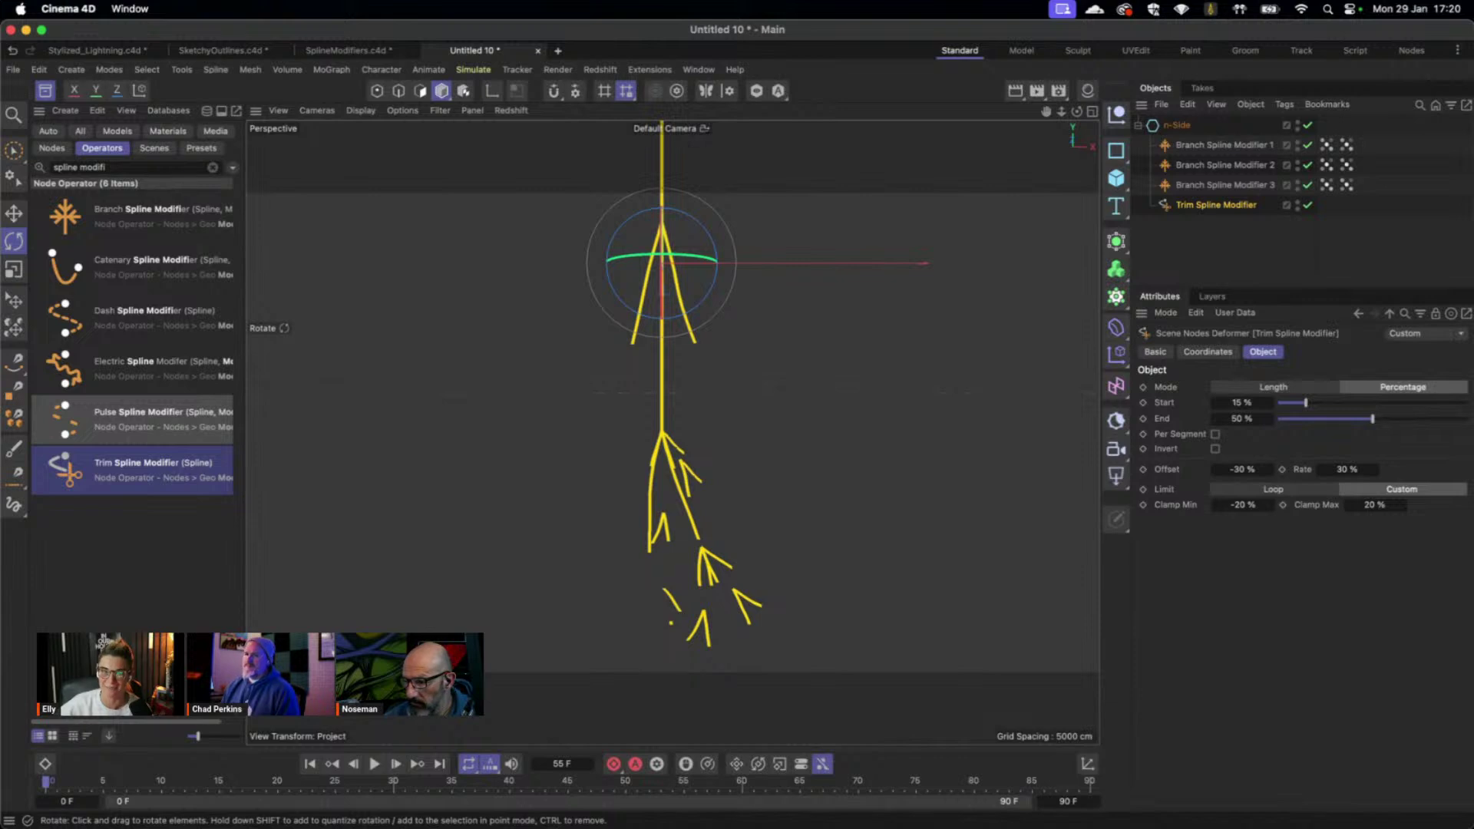
Add an Electric Spline Modifier below the trim modifier under the n-Side spline and set its resample step to 8 cm.
double_click(132, 374)
left_click_drag(1212, 125, 1212, 230)
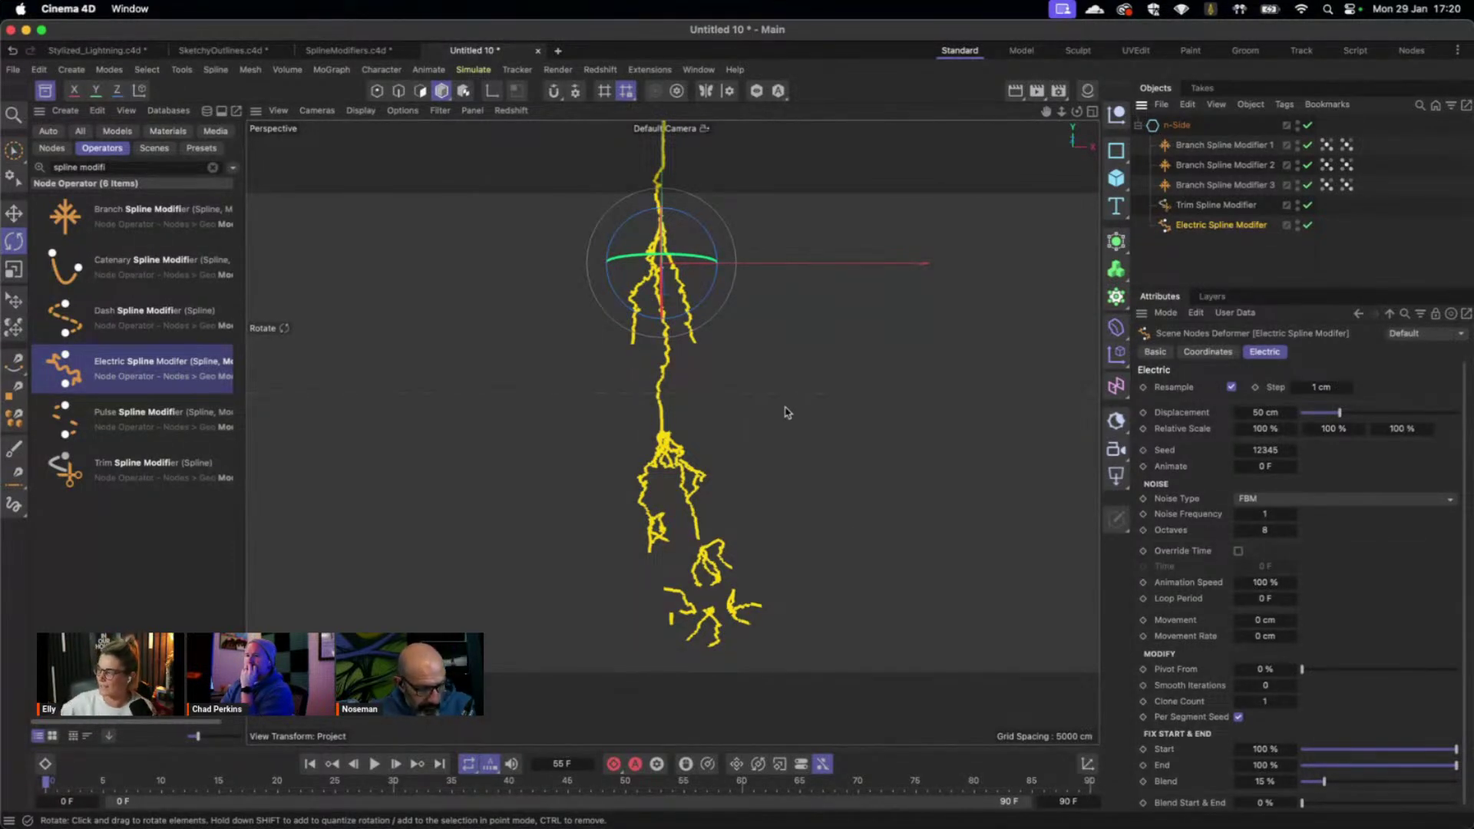
left_click(1332, 388)
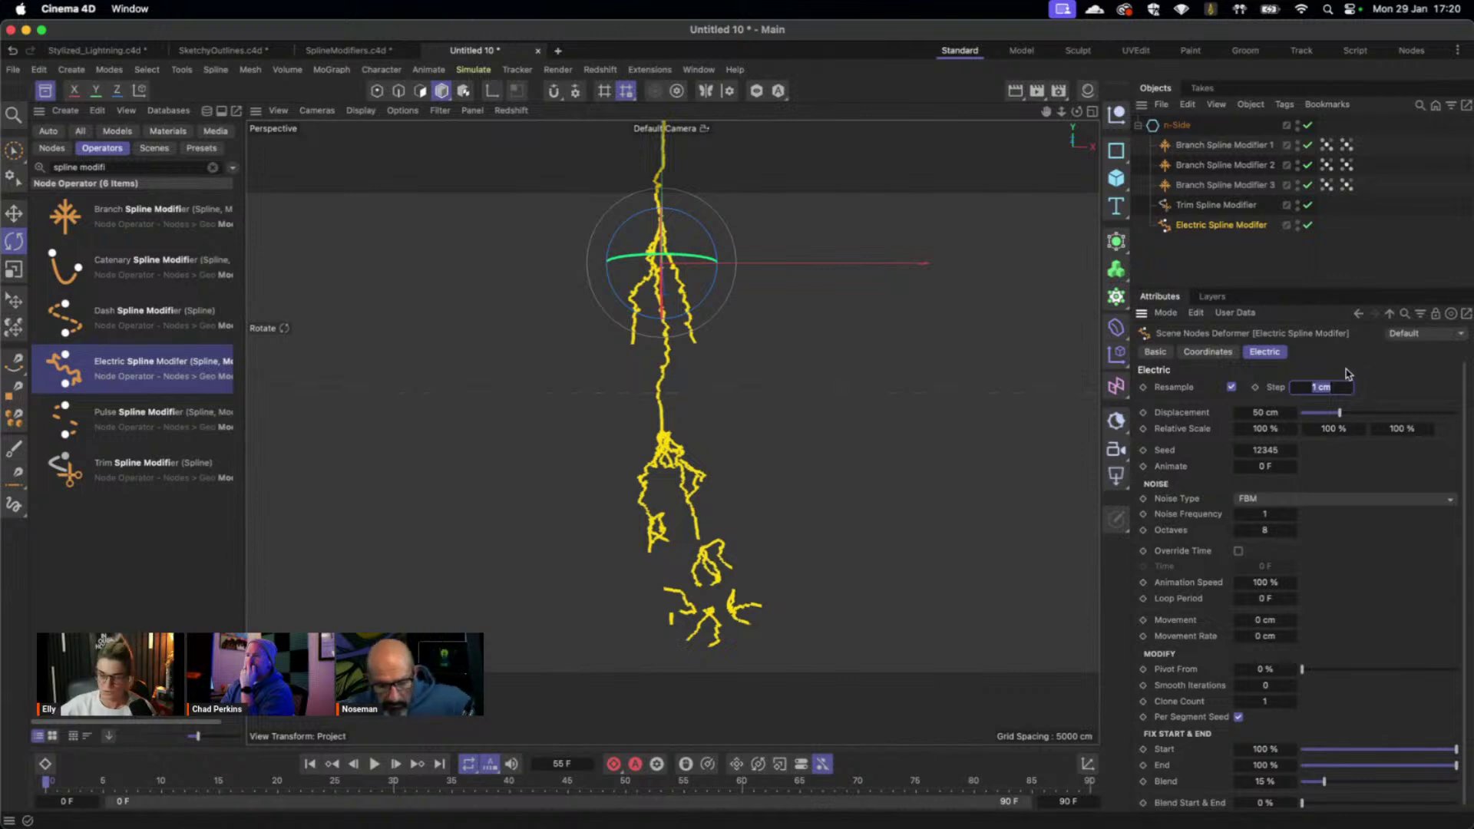
type("8")
key("Return")
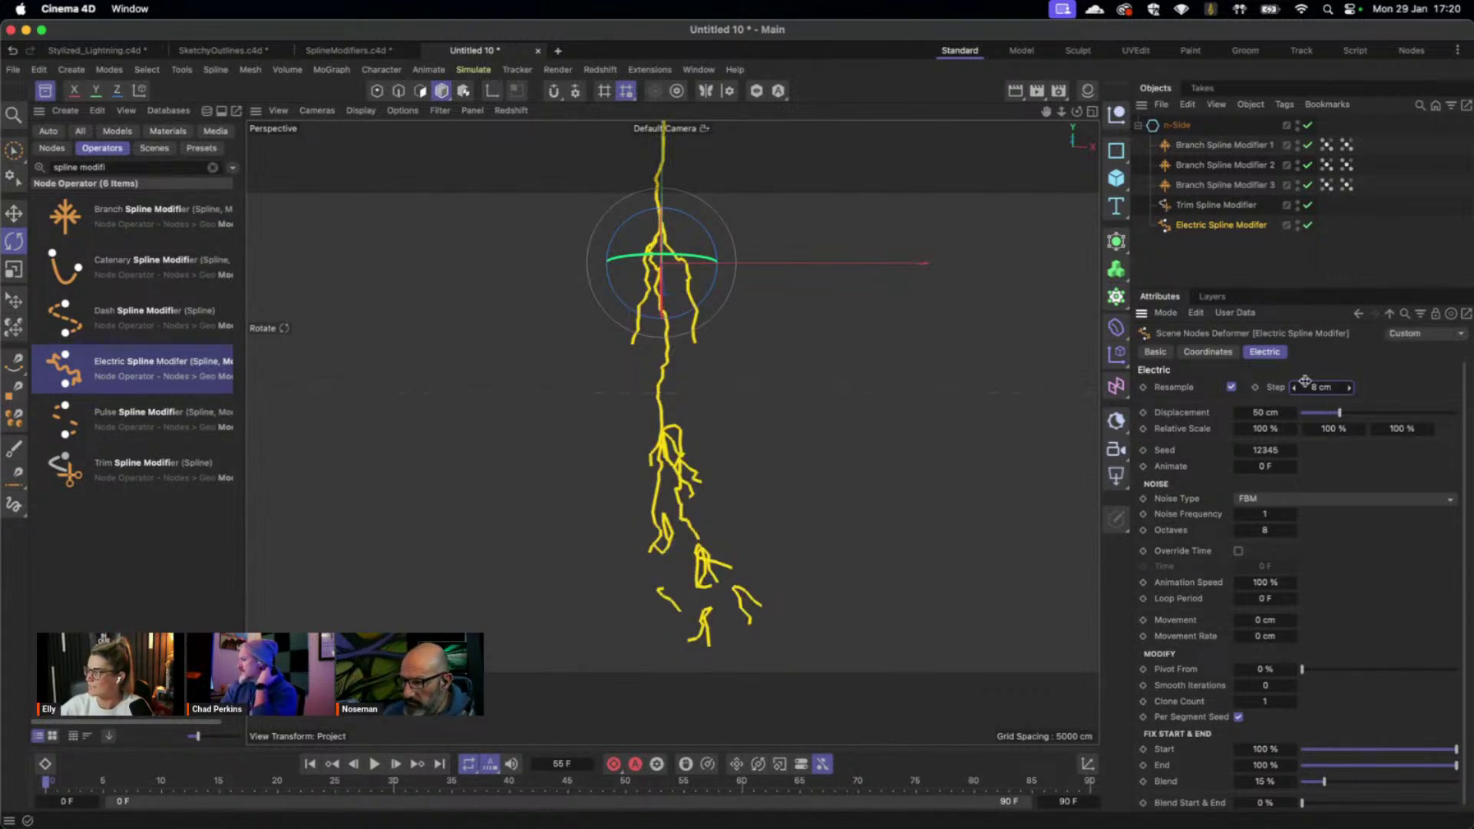
left_click(729, 379)
left_click_drag(727, 375, 739, 391, "alt")
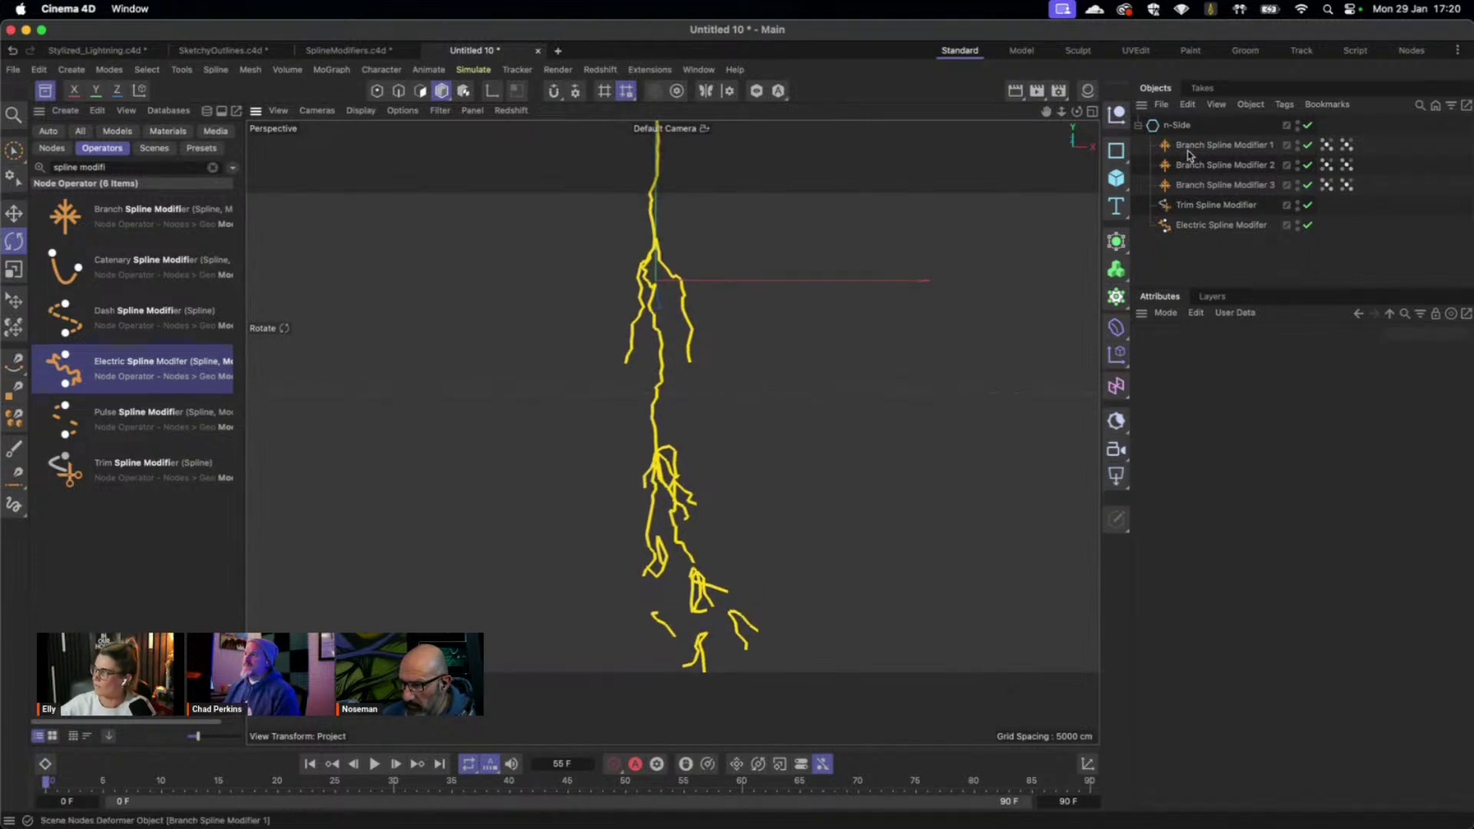
Set the Electric Spline Modifier's displacement to 25 cm and play the animation with nothing selected.
left_click(1215, 226)
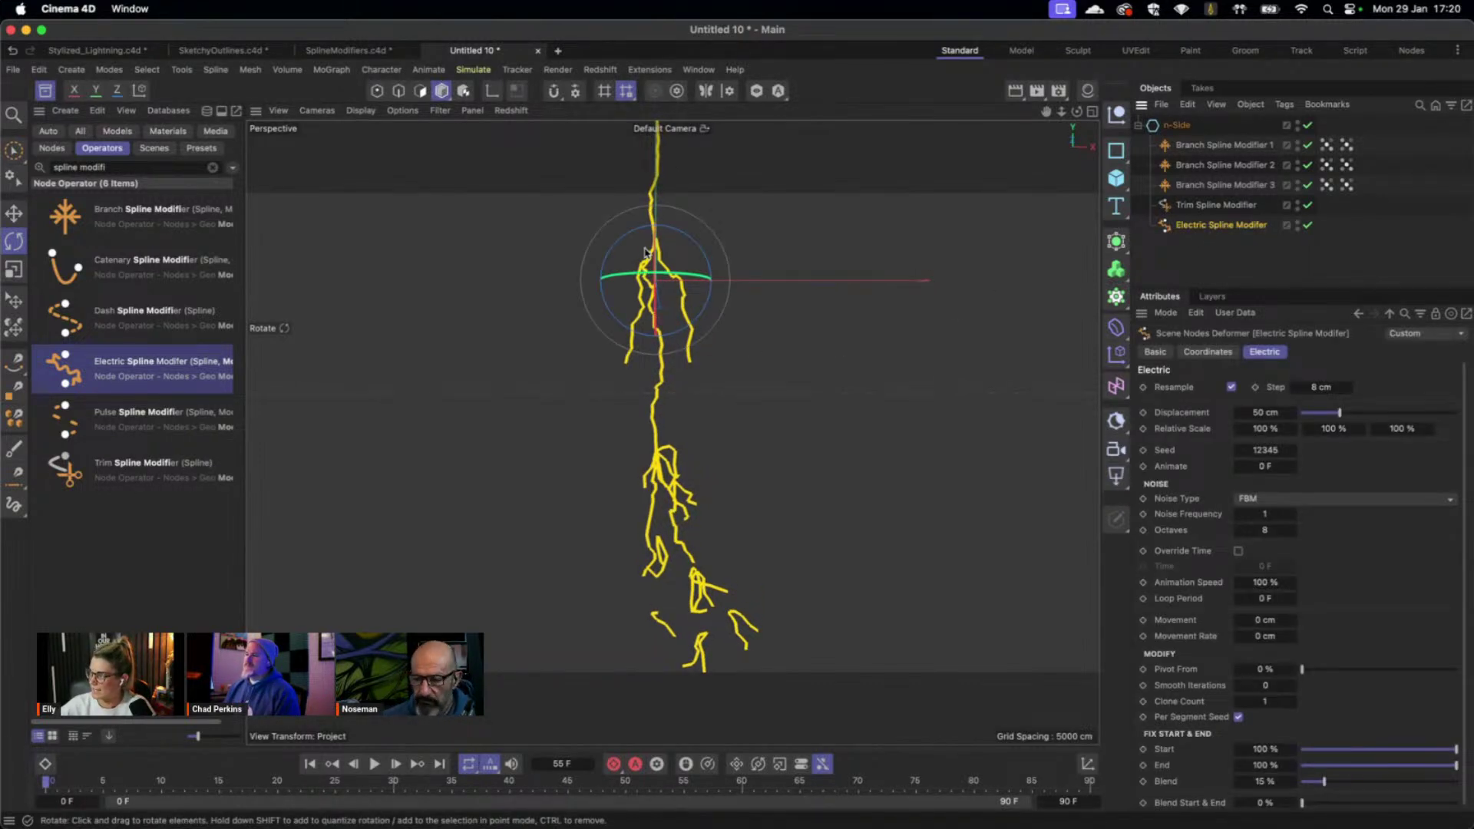
left_click(1264, 413)
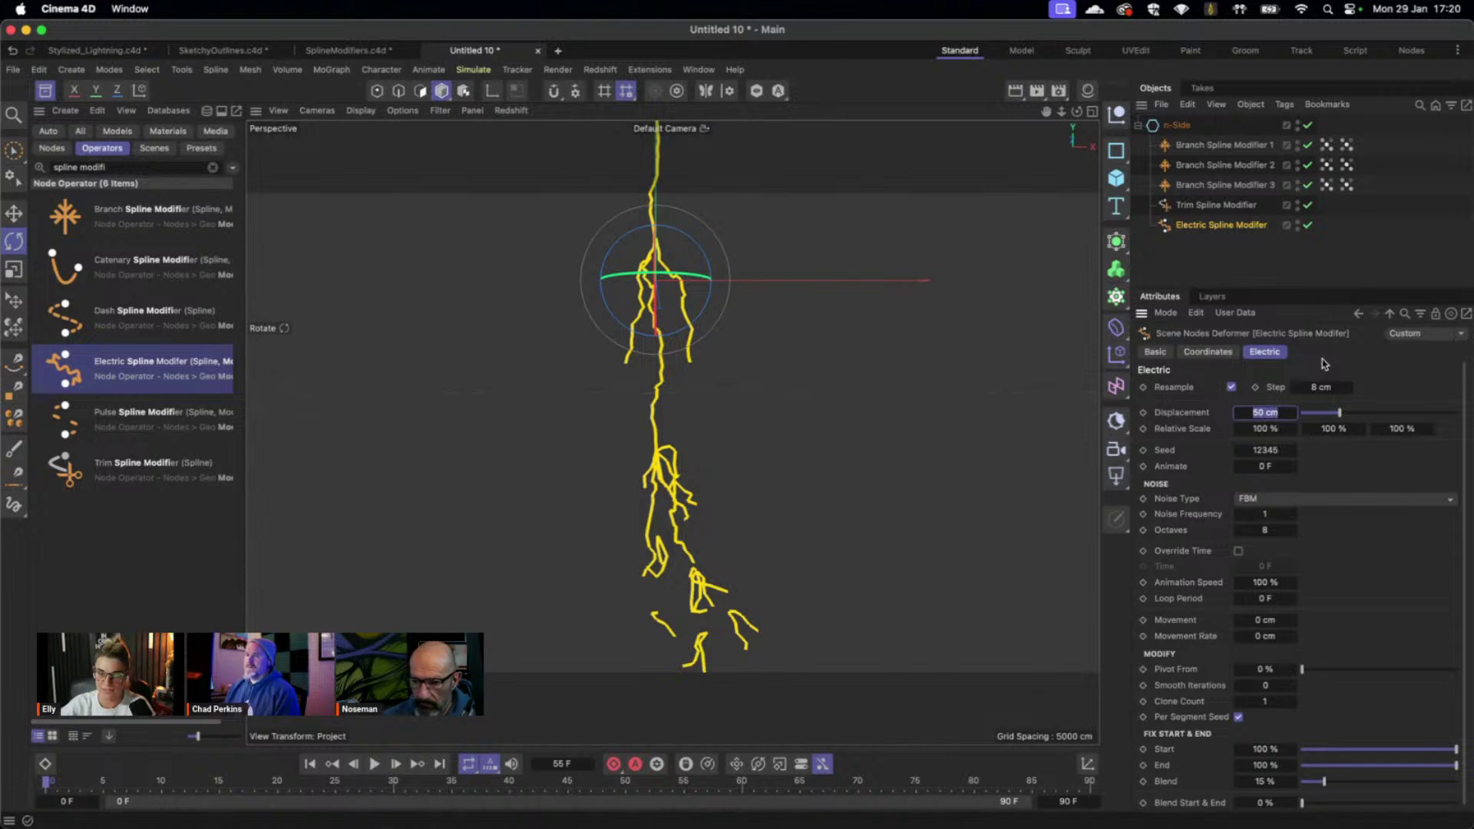
type("25")
key("Return")
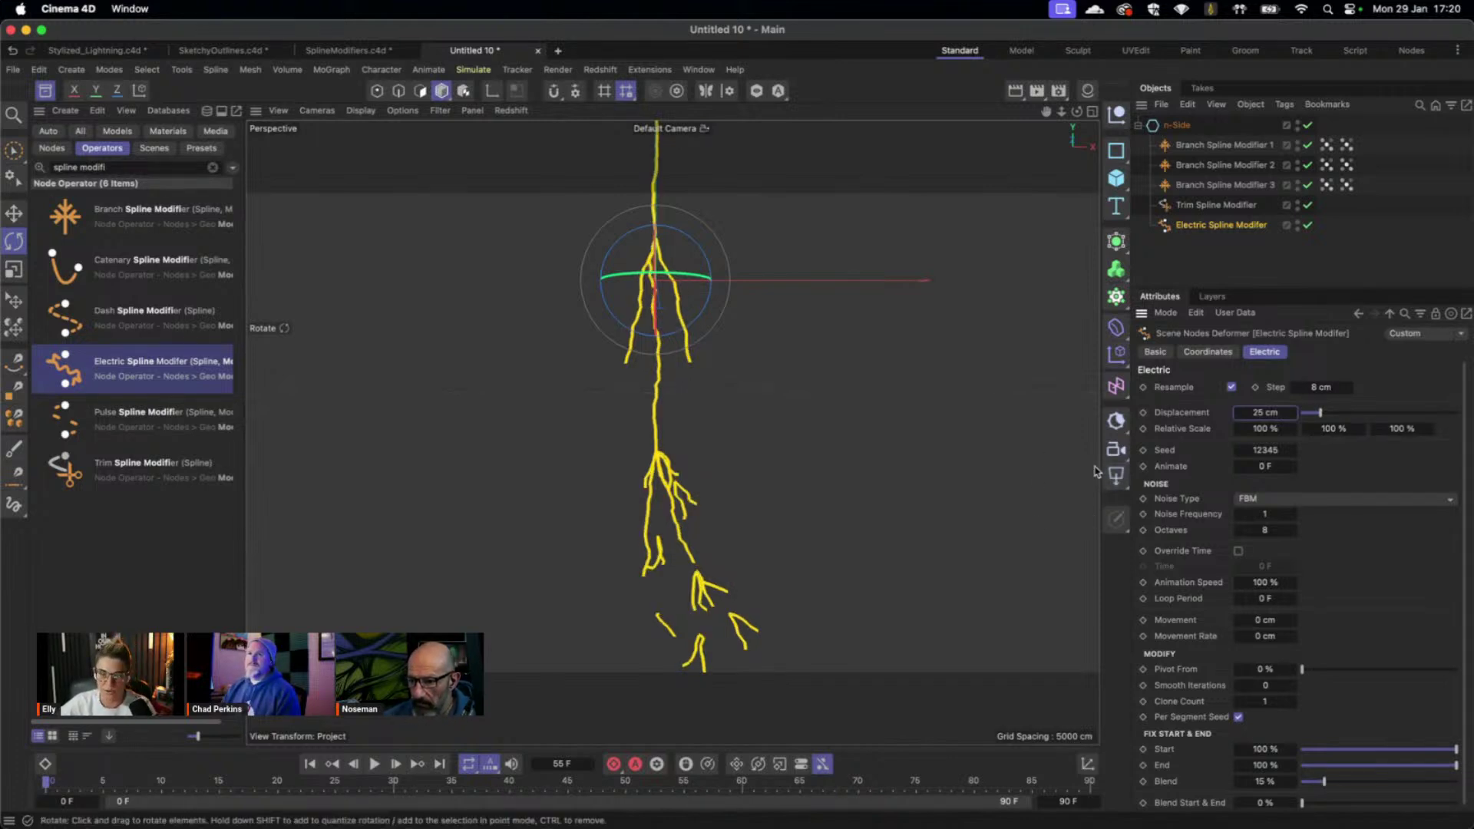
left_click(375, 765)
left_click(527, 682)
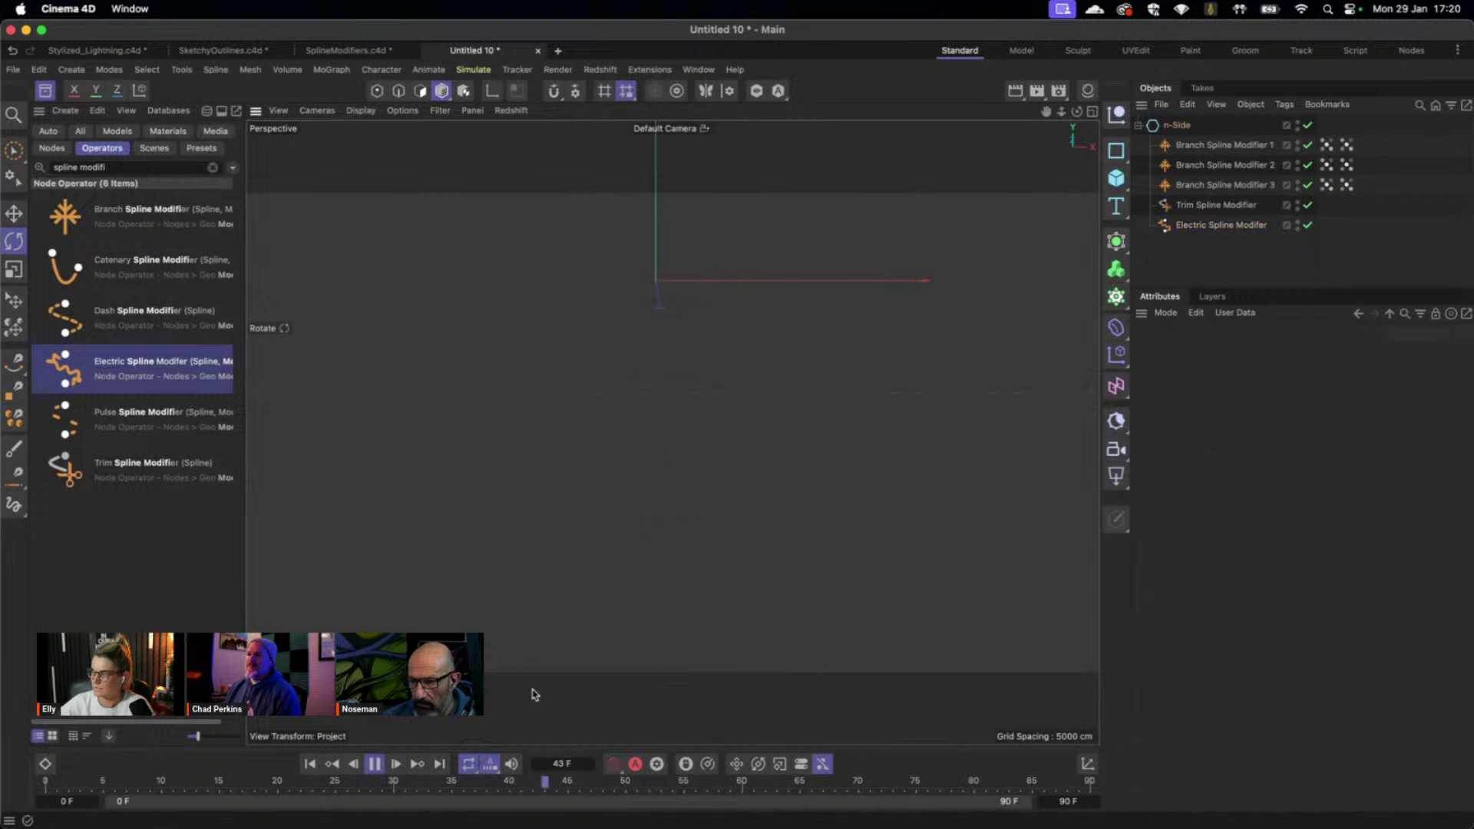
Stop the playback and shorten the animation so it ends at frame 50.
left_click(375, 764)
left_click(563, 764)
key("Return")
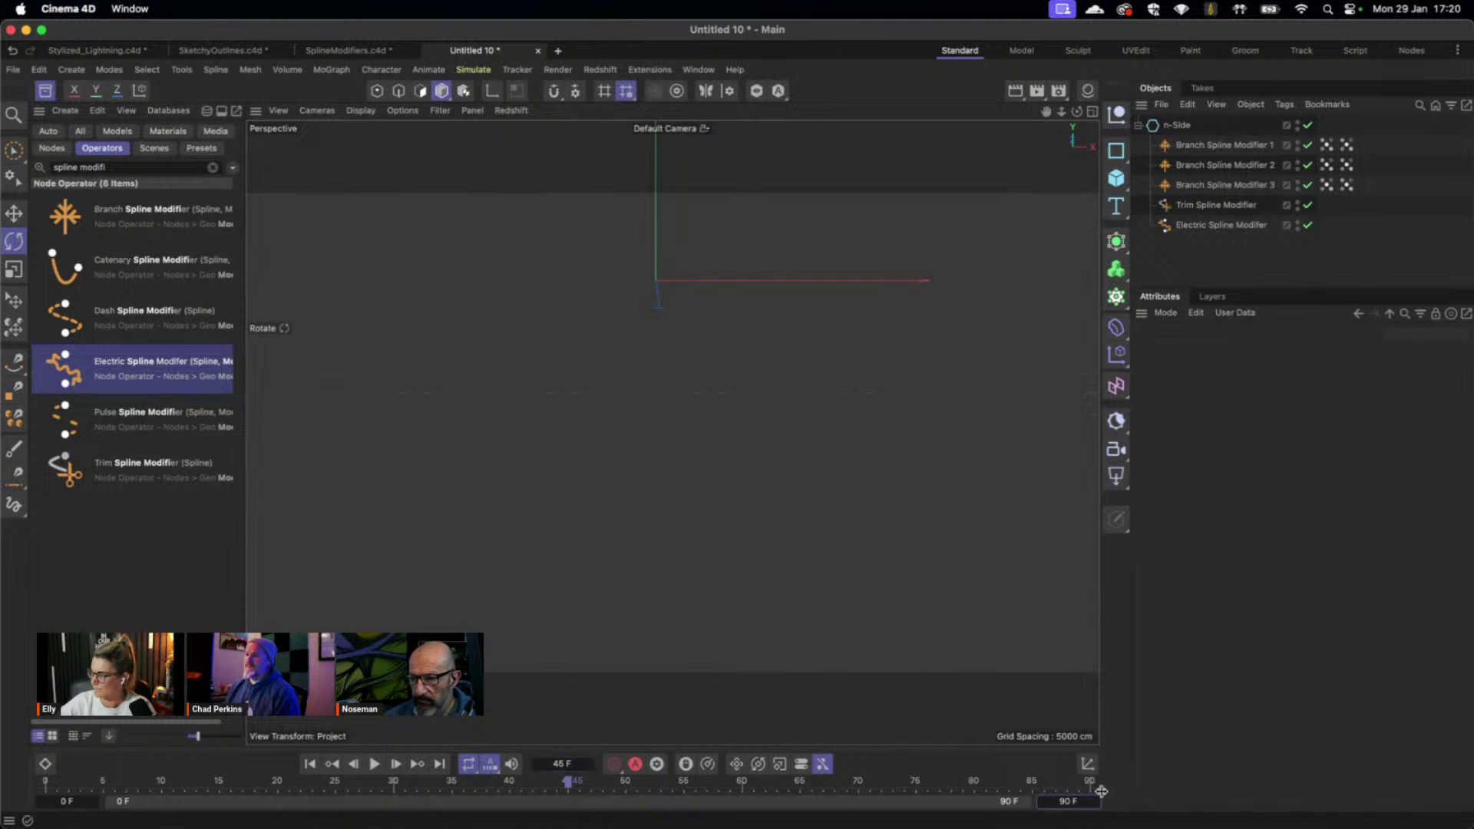
left_click(1074, 801)
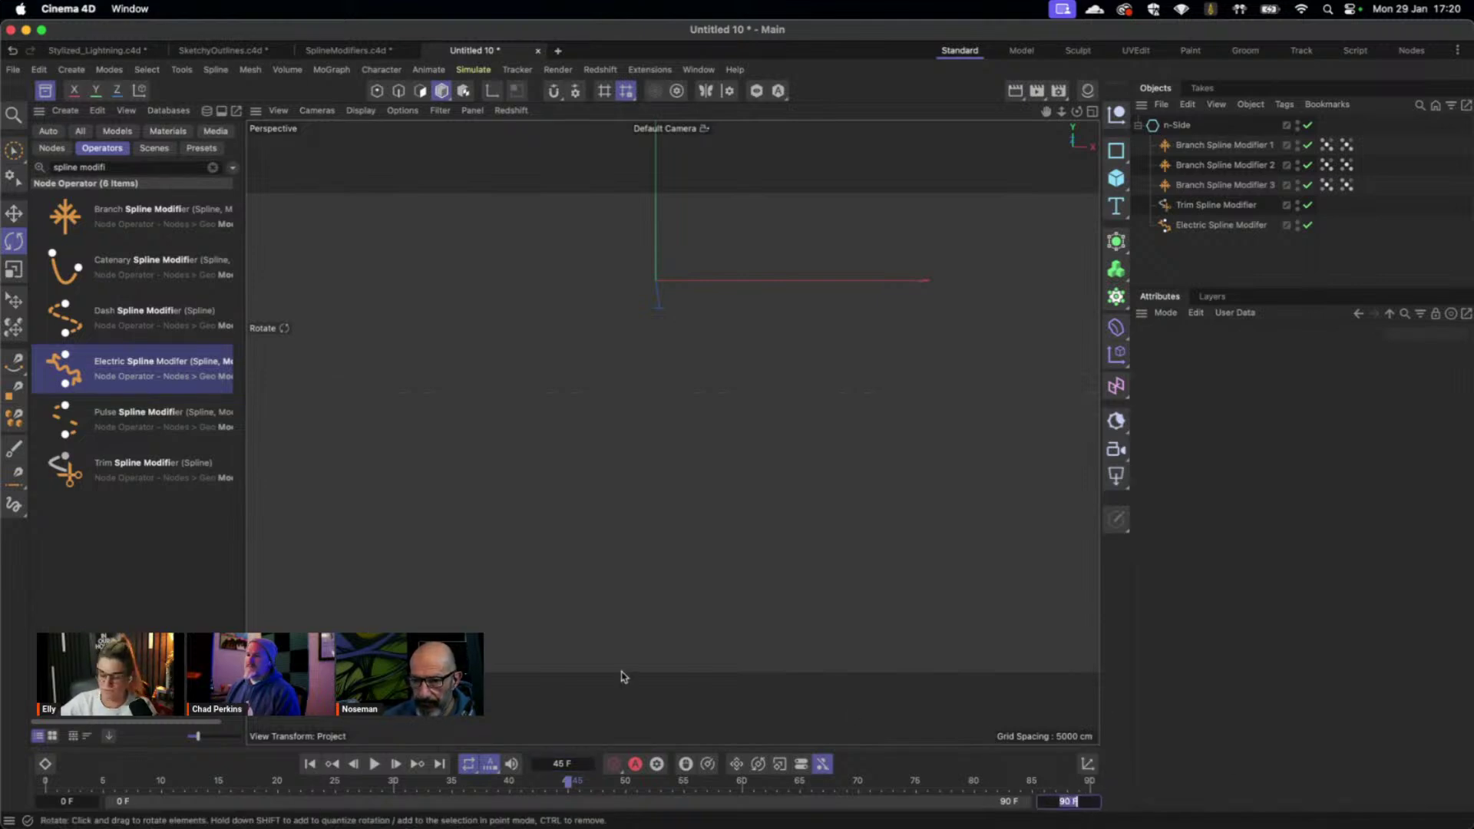
type("50")
key("Return")
Preview the shortened animation, park the timeline at frame 9, and hide the Asset Browser.
left_click(374, 764)
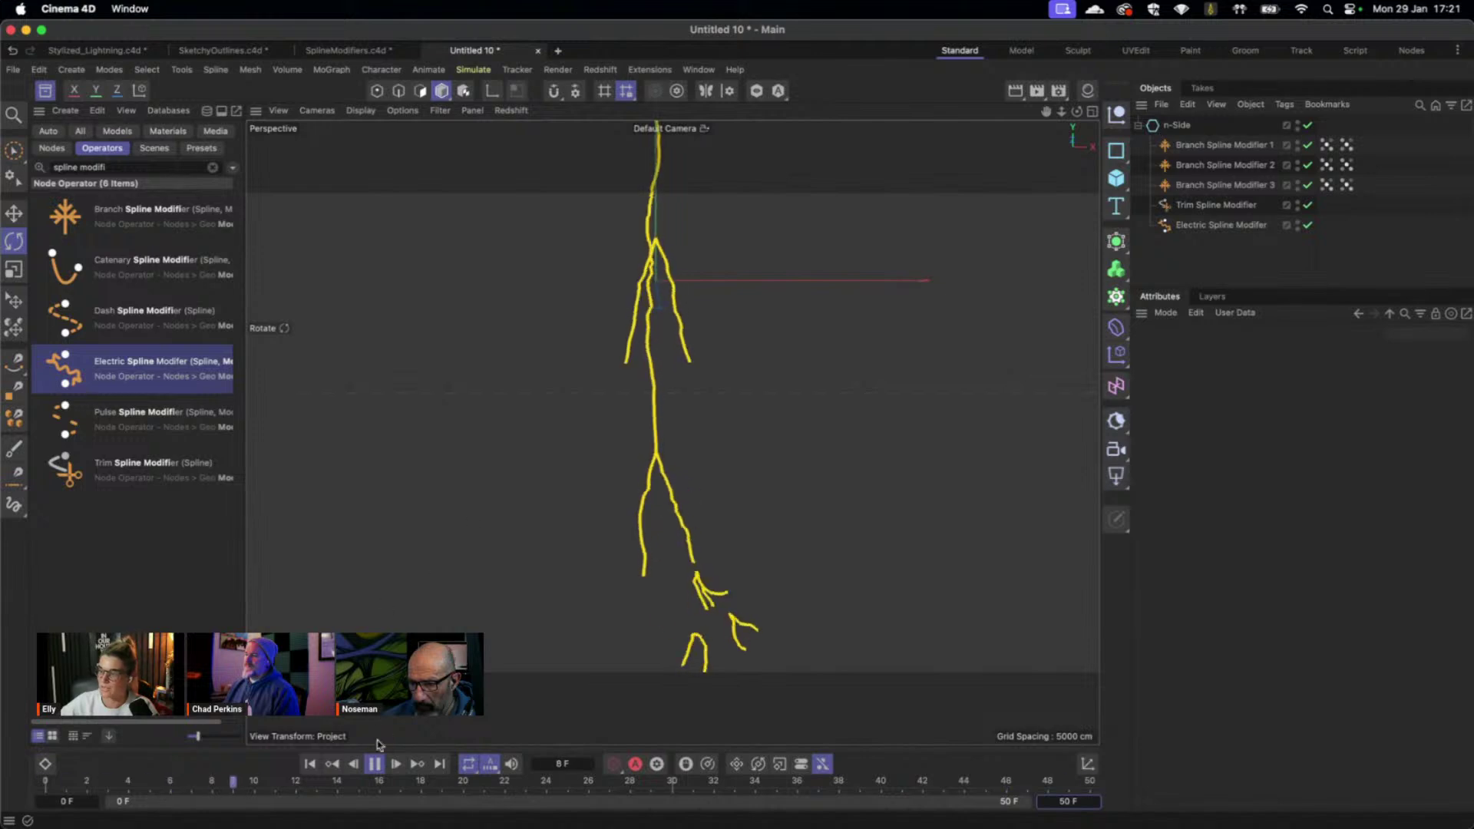
left_click(374, 763)
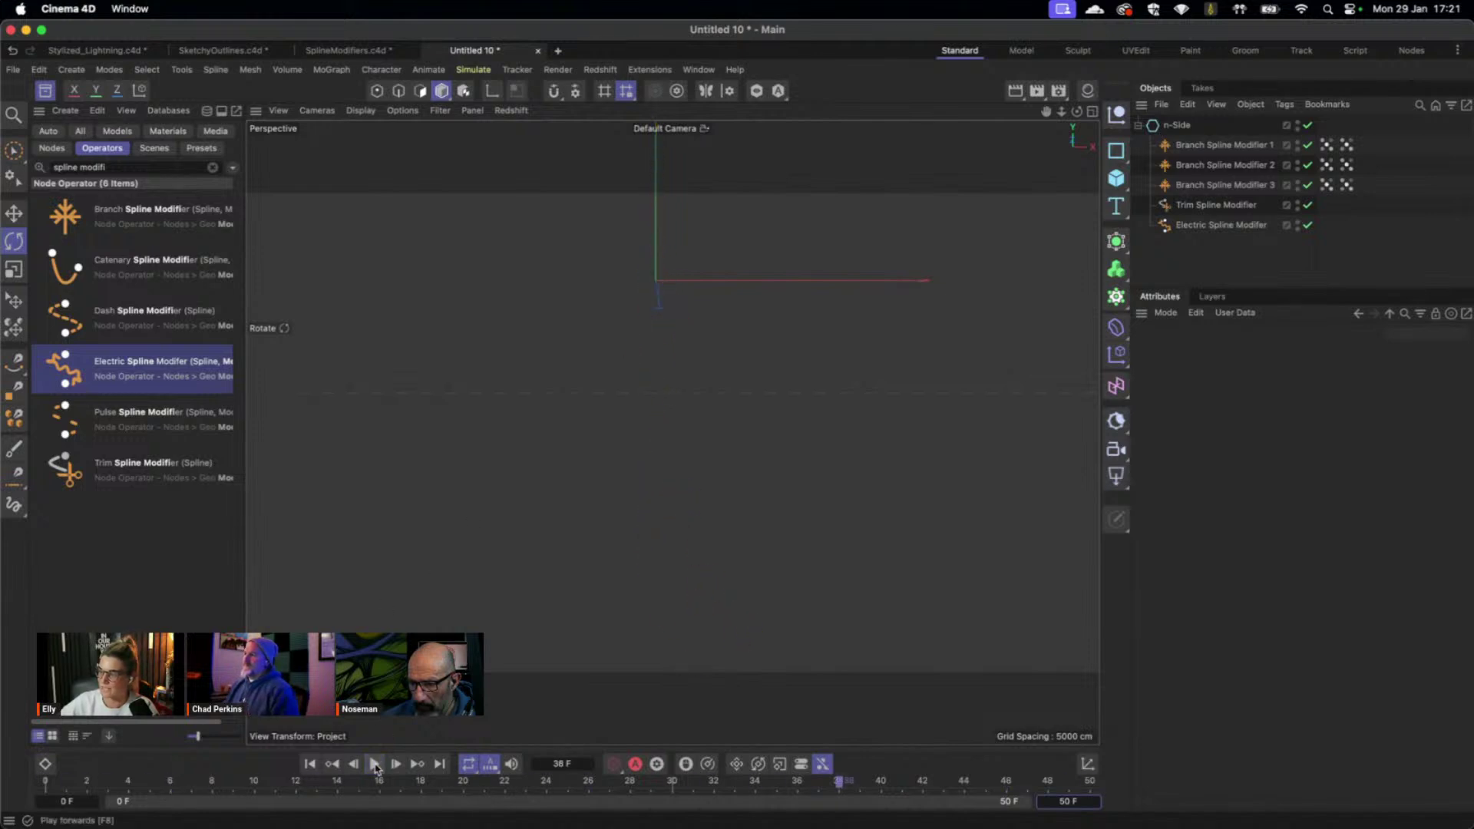
left_click(243, 783)
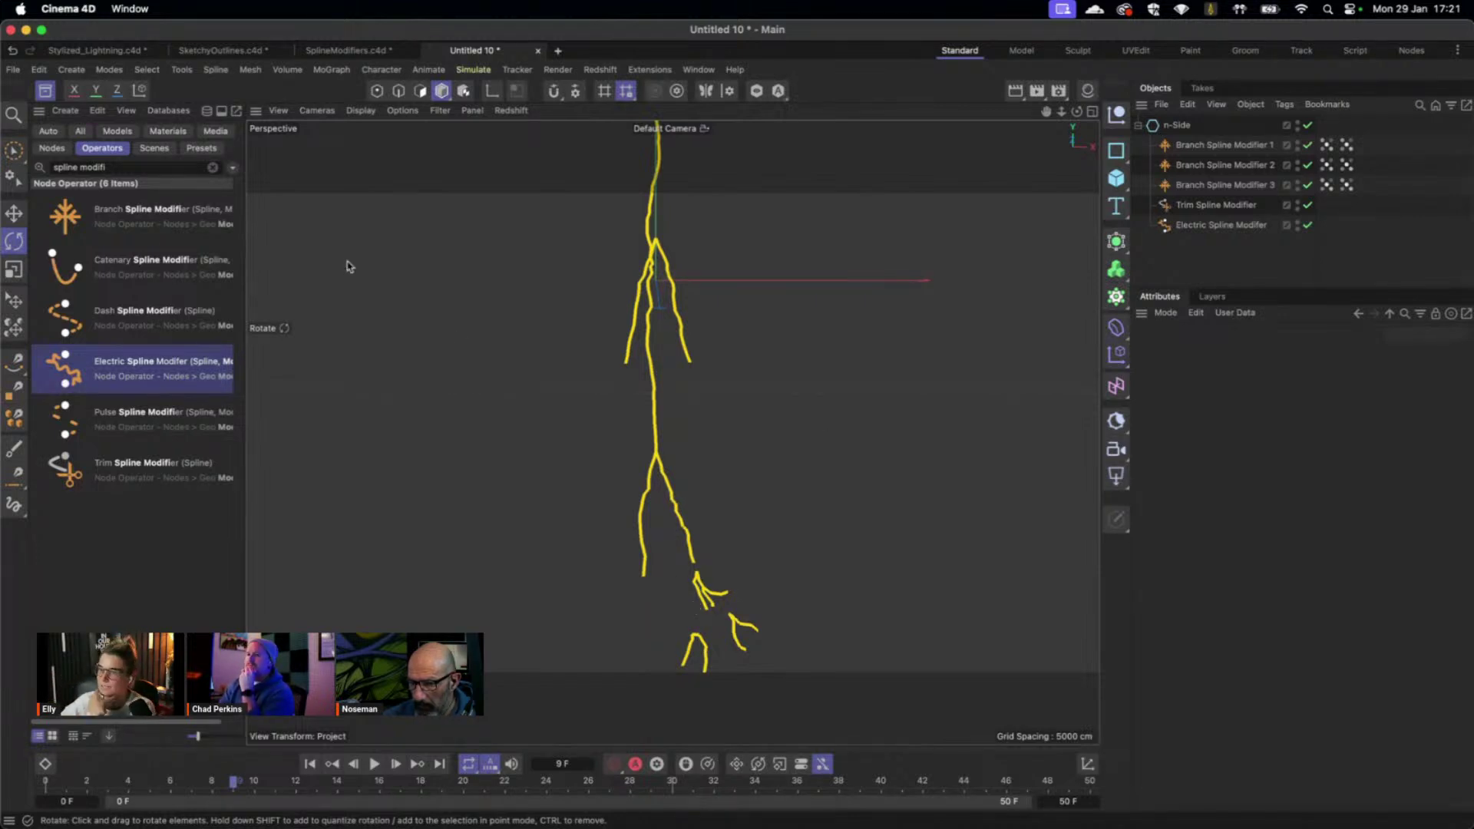
left_click(46, 90)
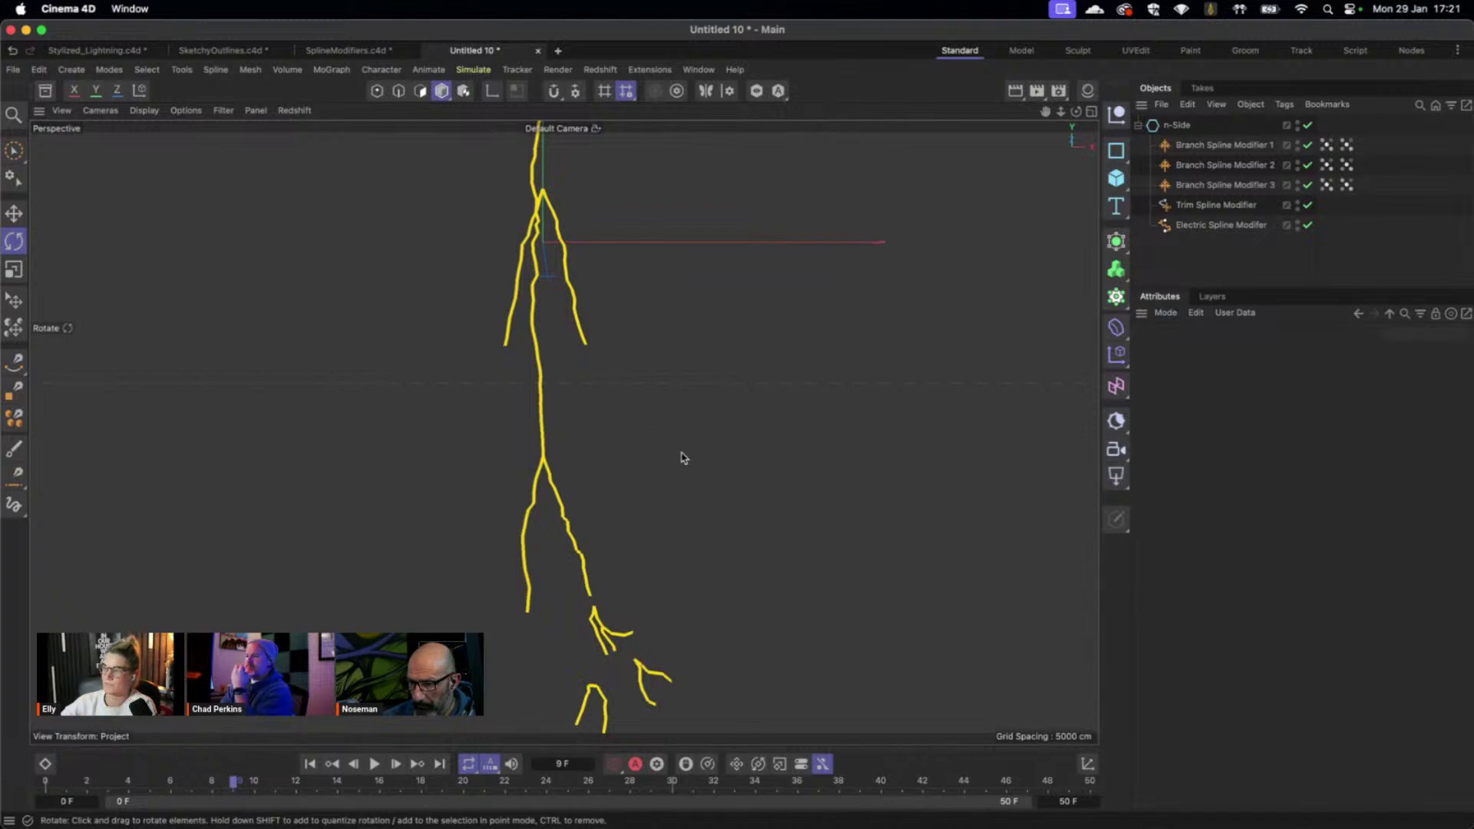
left_click_drag(730, 484, 724, 444, "alt")
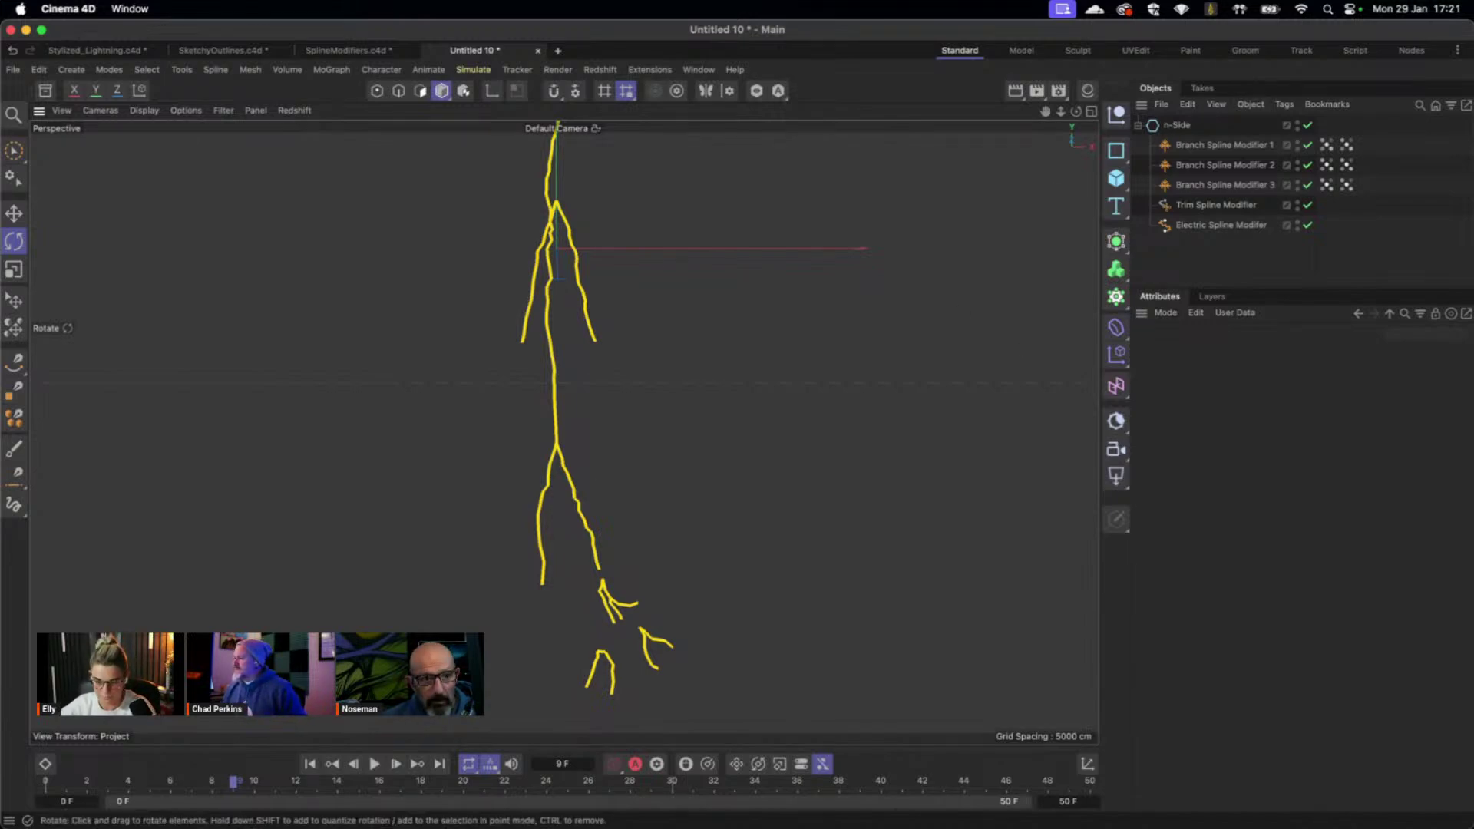
key("super+Tab")
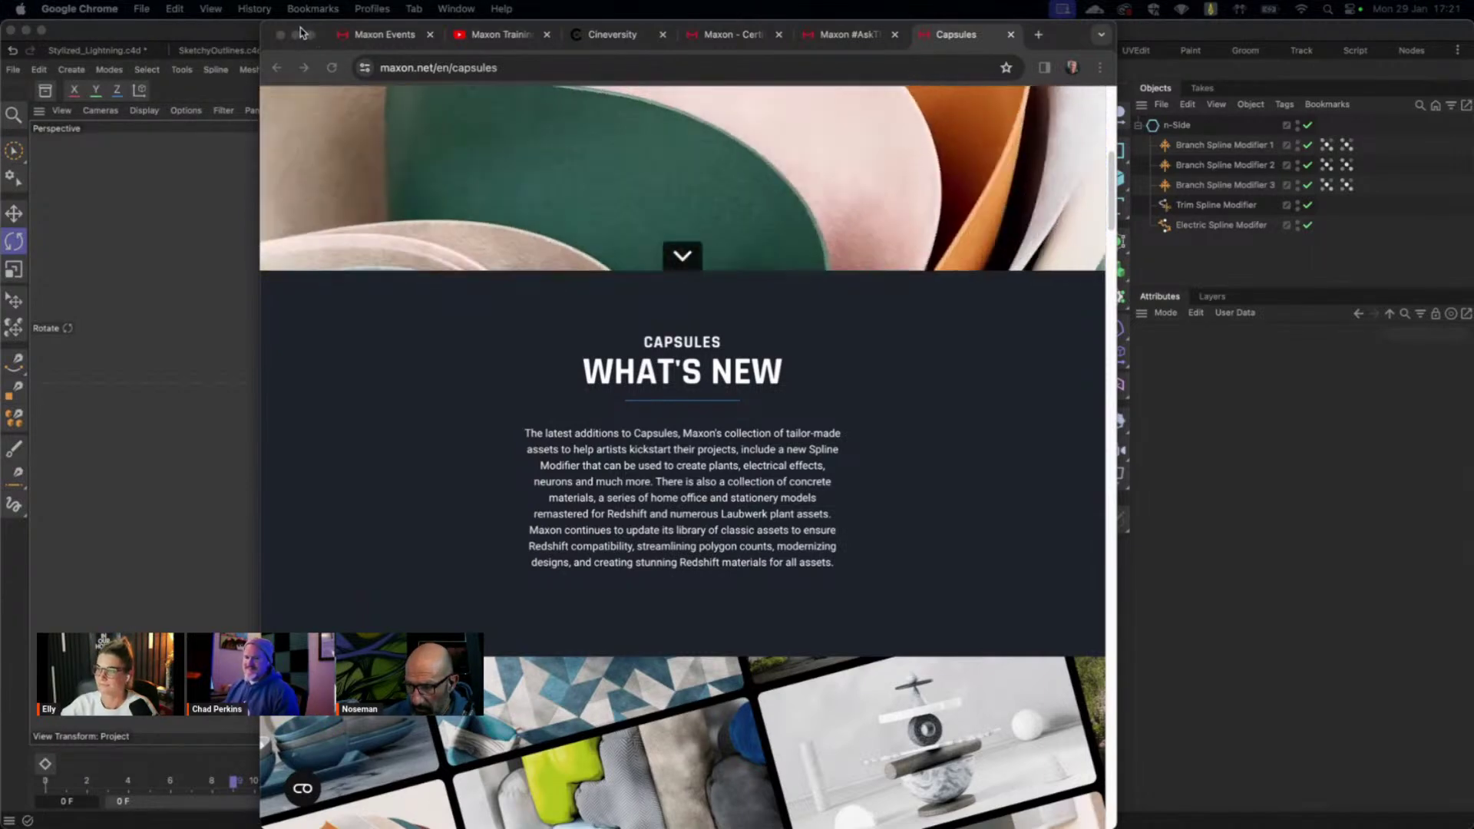
key("super+Tab")
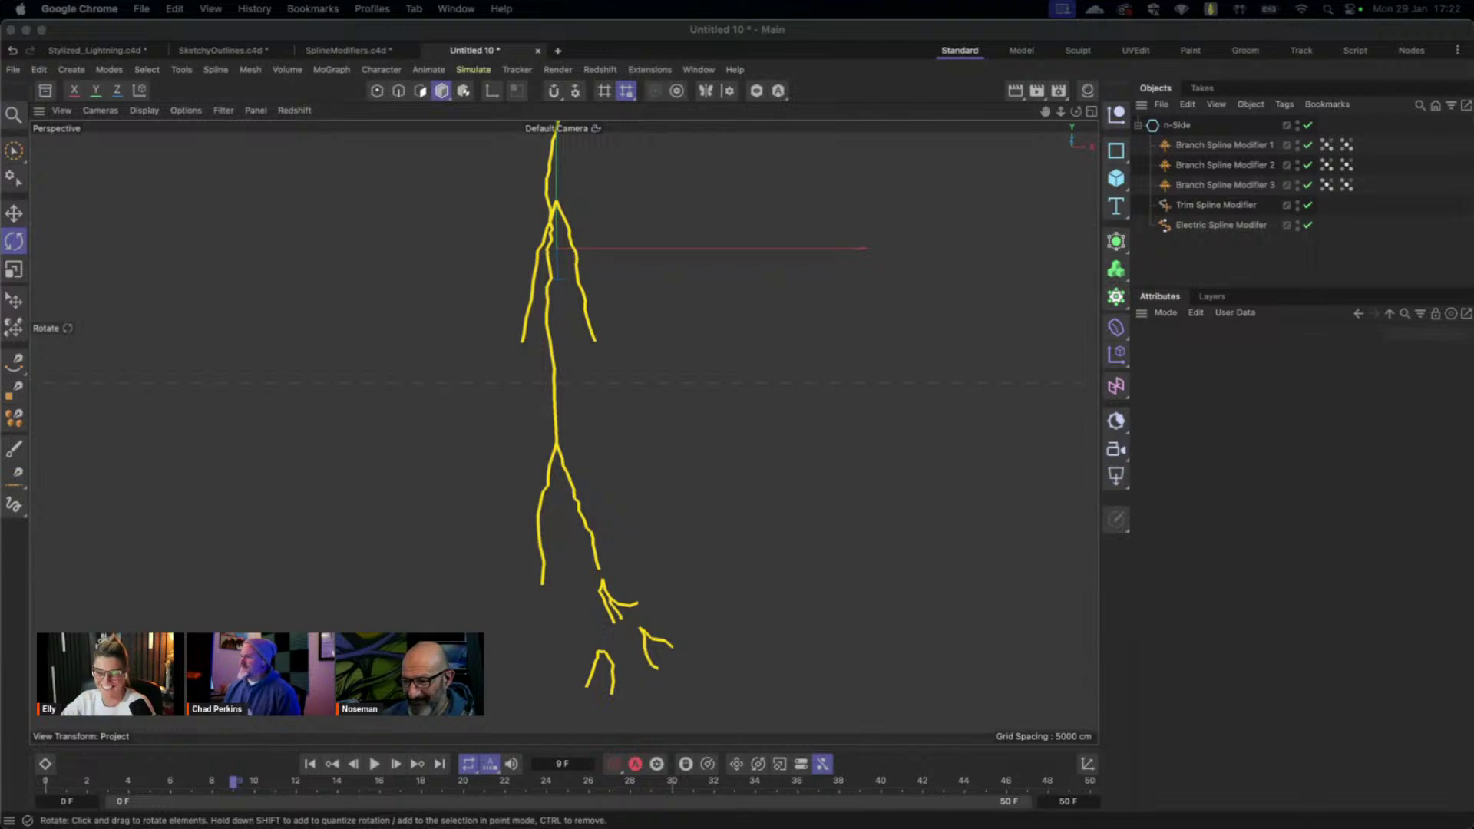
left_click(1212, 252)
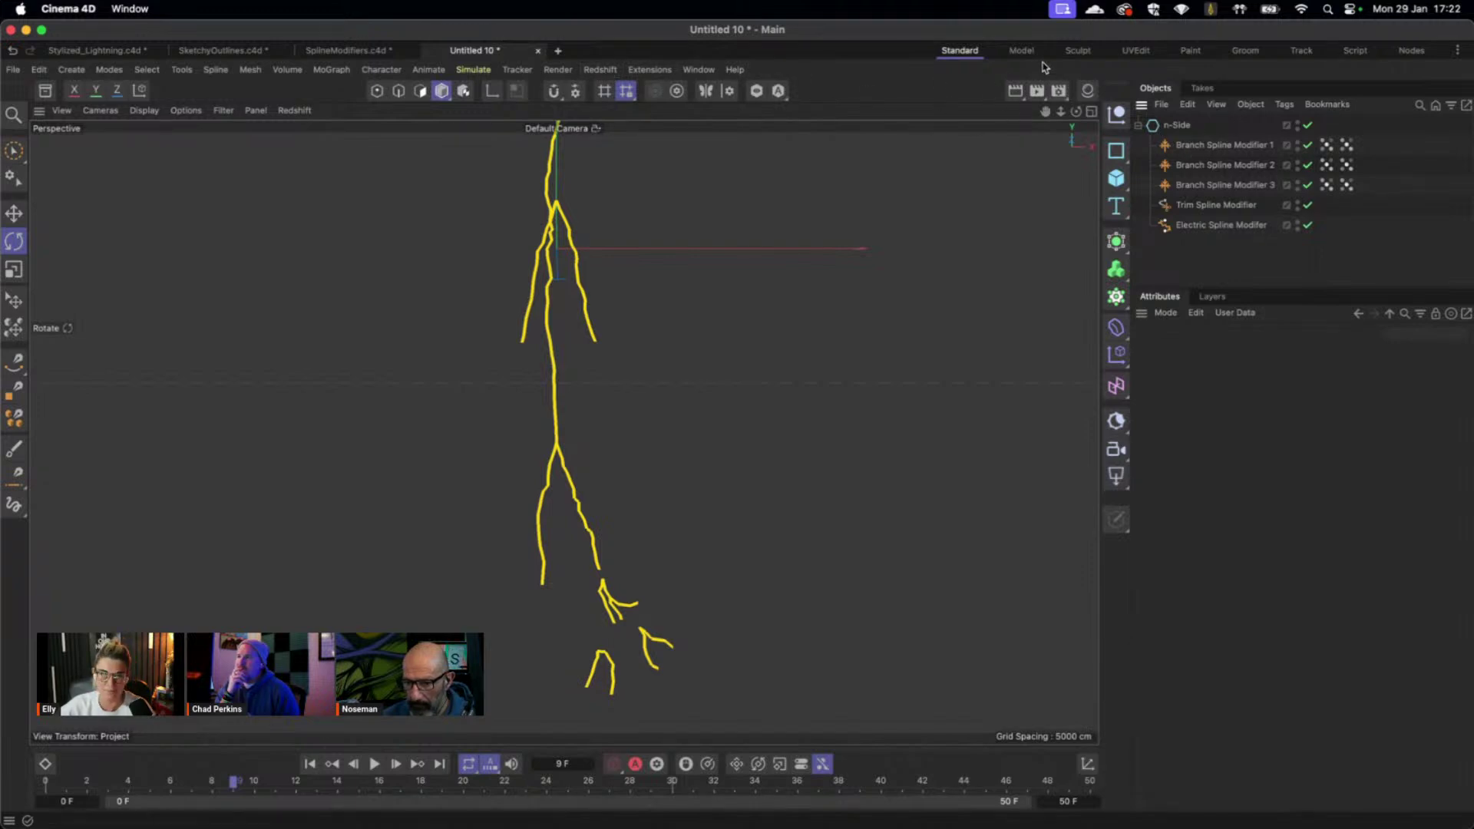
Set the render output resolution to 1500 by 1500 pixels.
left_click(1058, 91)
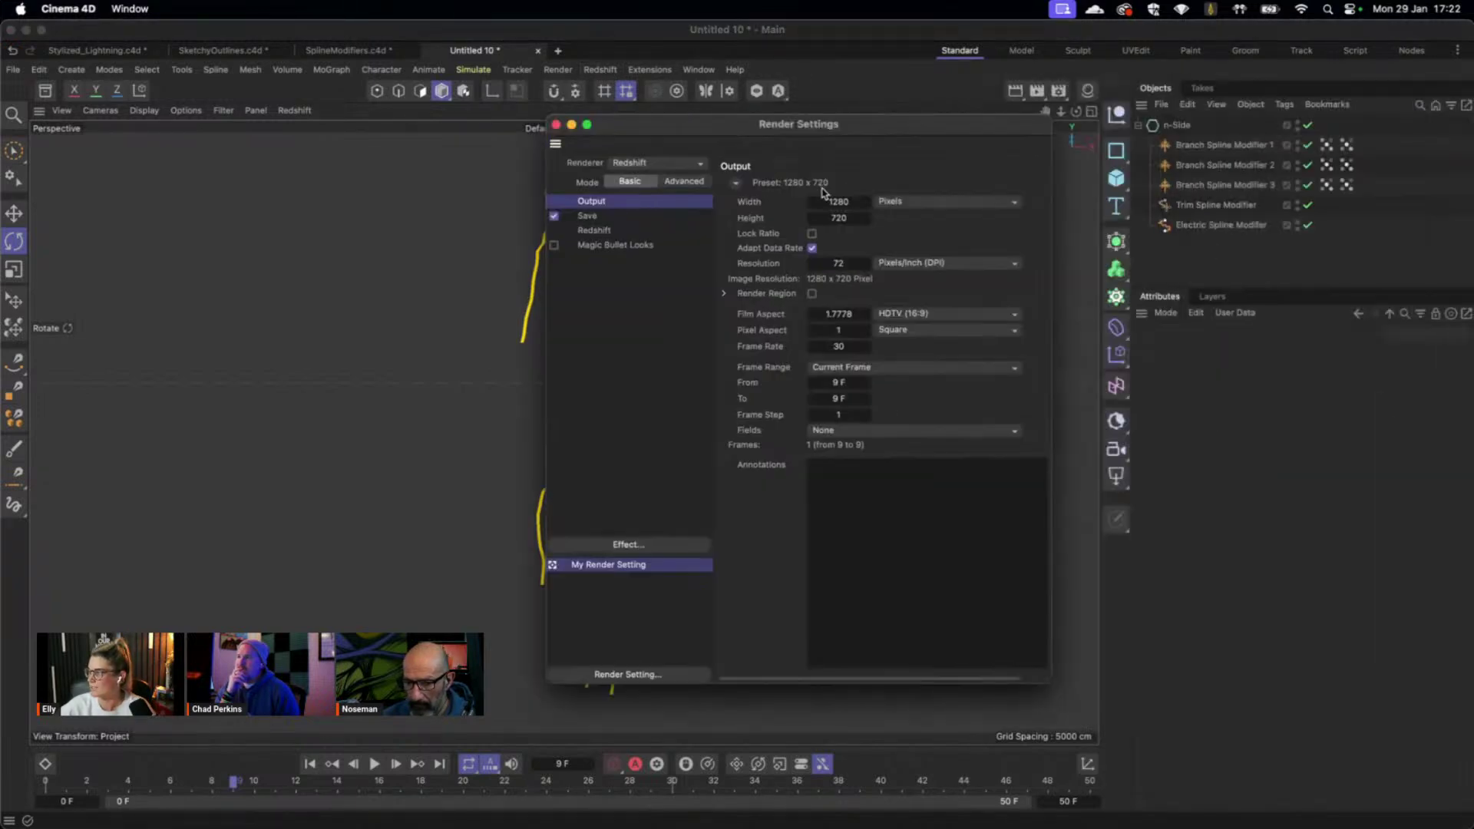
type("1500")
key("Tab")
type("150")
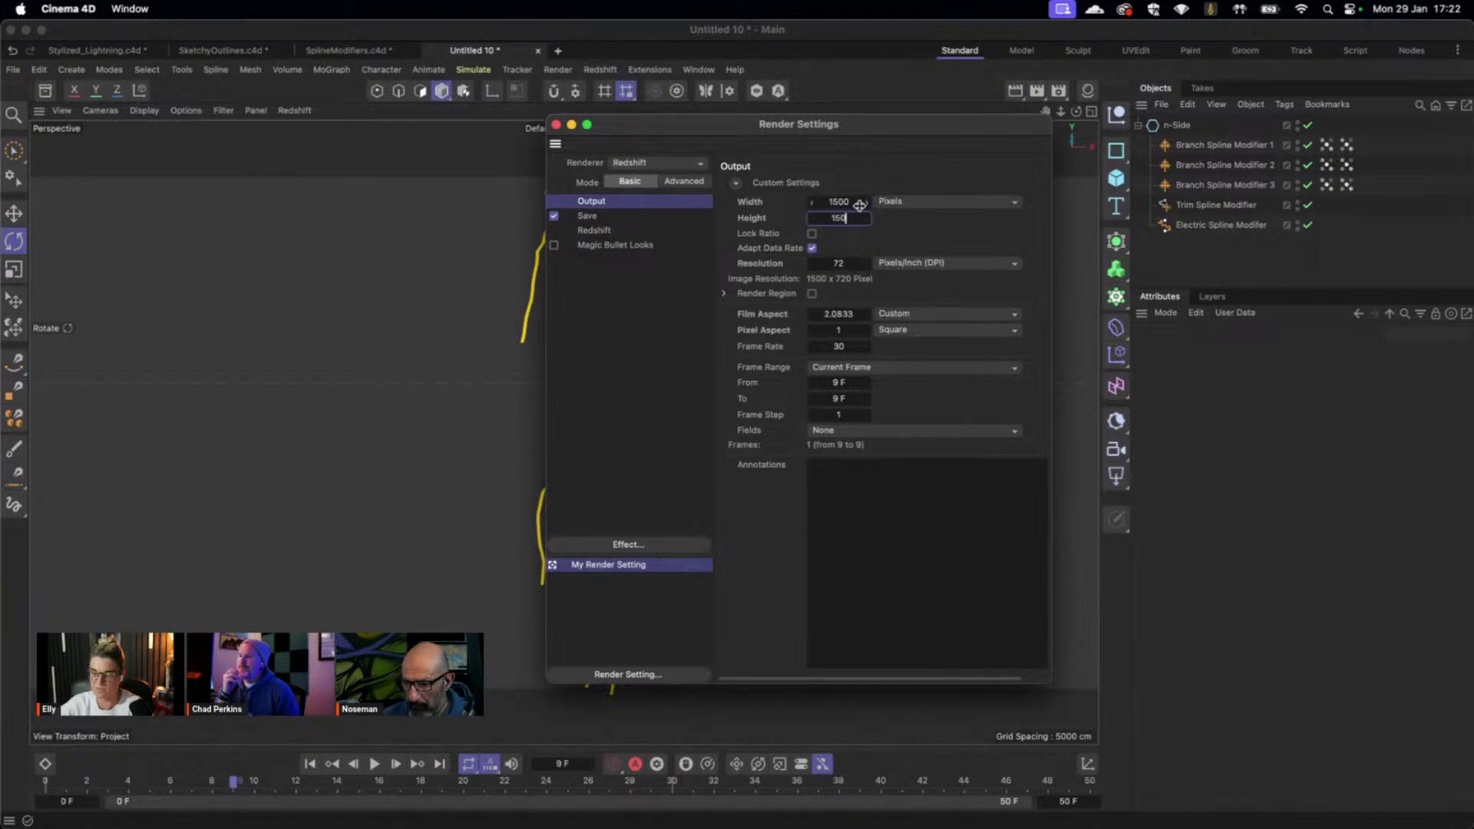
type("0")
key("Return")
Set Redshift's bucket quality to Low and its progressive passes to 128, and close the render settings.
left_click(618, 232)
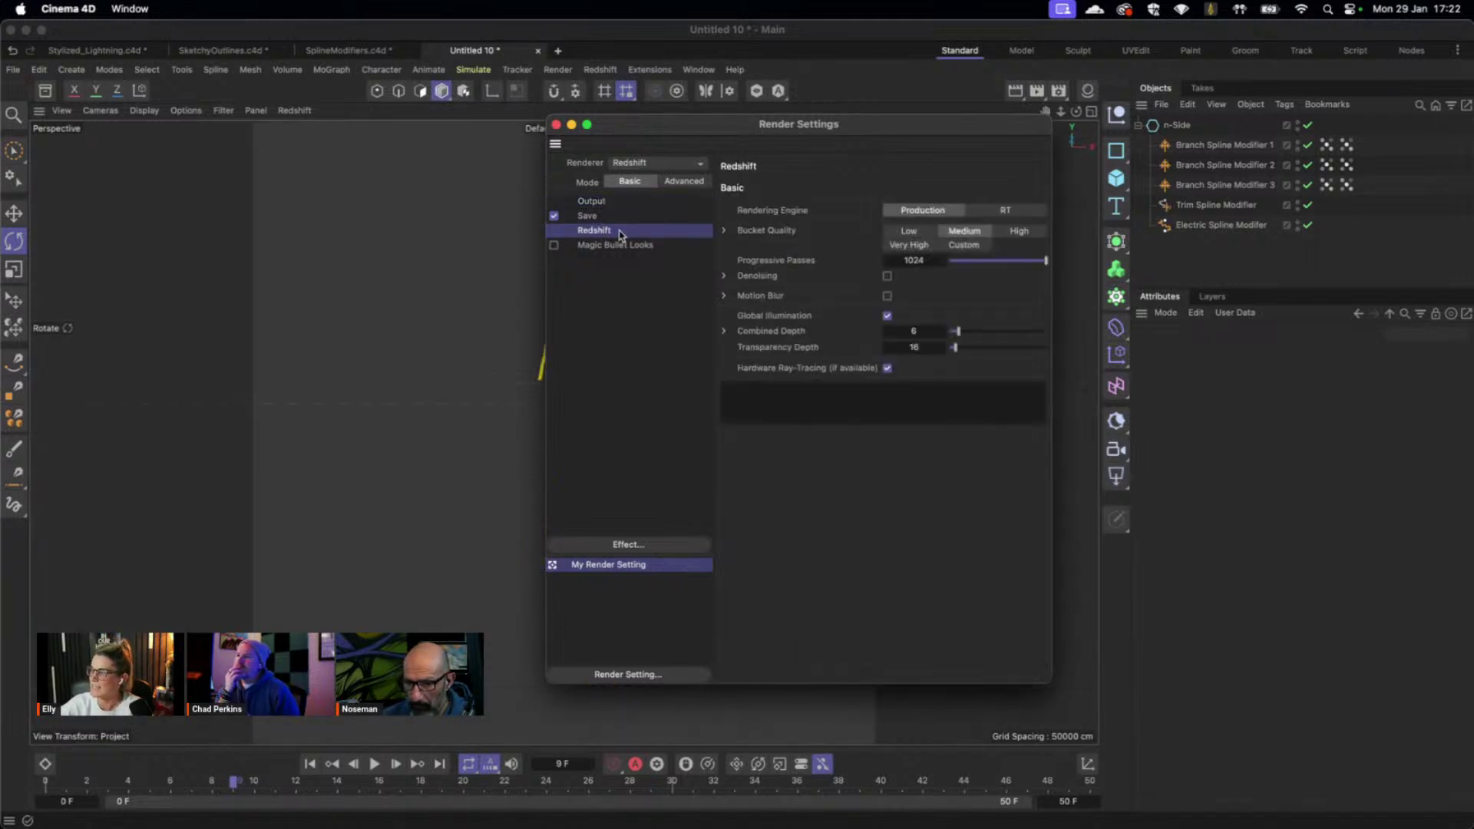
left_click(909, 231)
double_click(904, 260)
type("128")
key("Return")
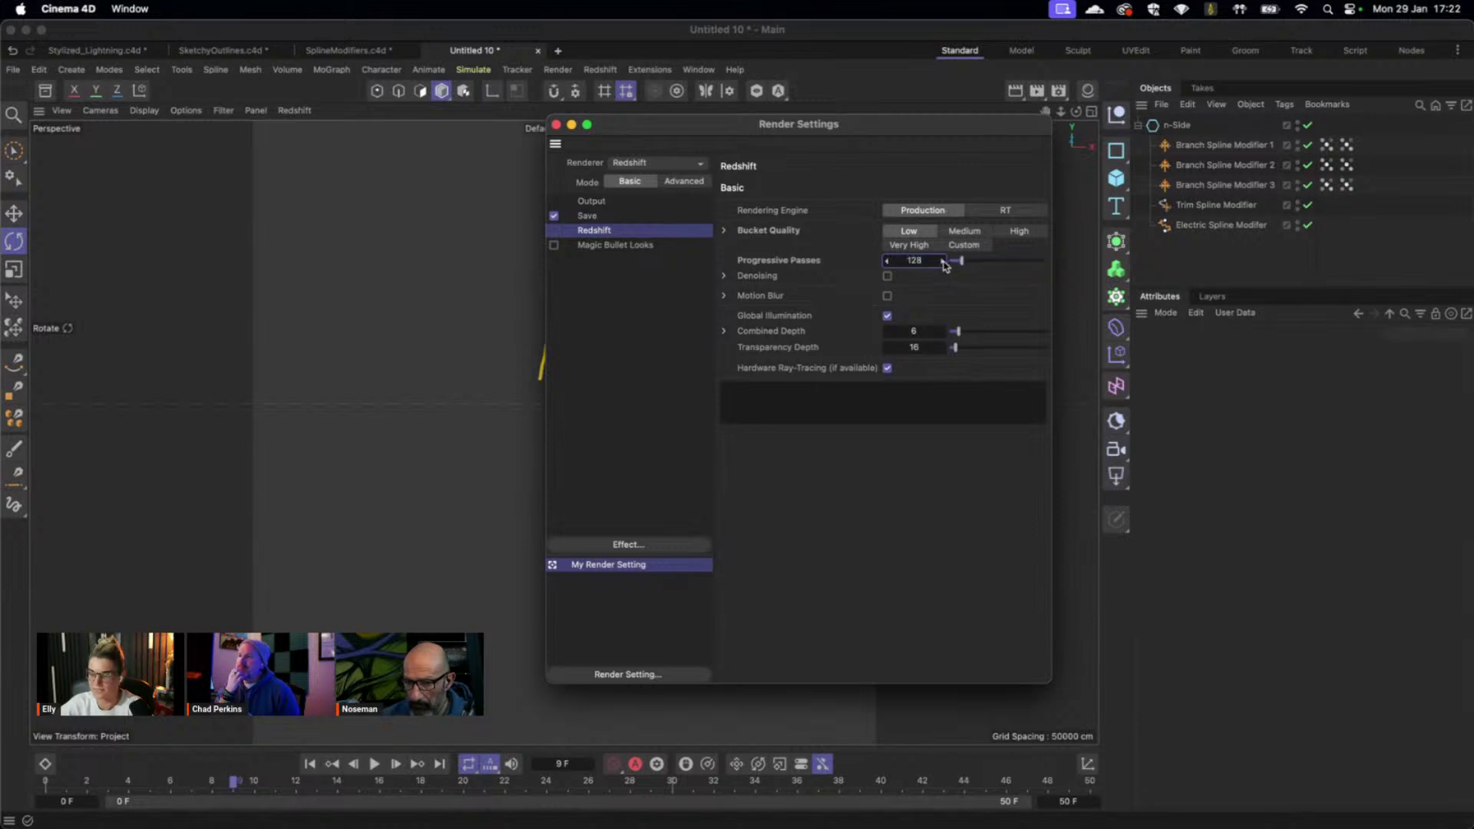
left_click(556, 124)
Open the Redshift RenderView, dock it beside the viewport, and halt its live render.
left_click(599, 69)
left_click(612, 165)
left_click_drag(674, 186, 150, 234)
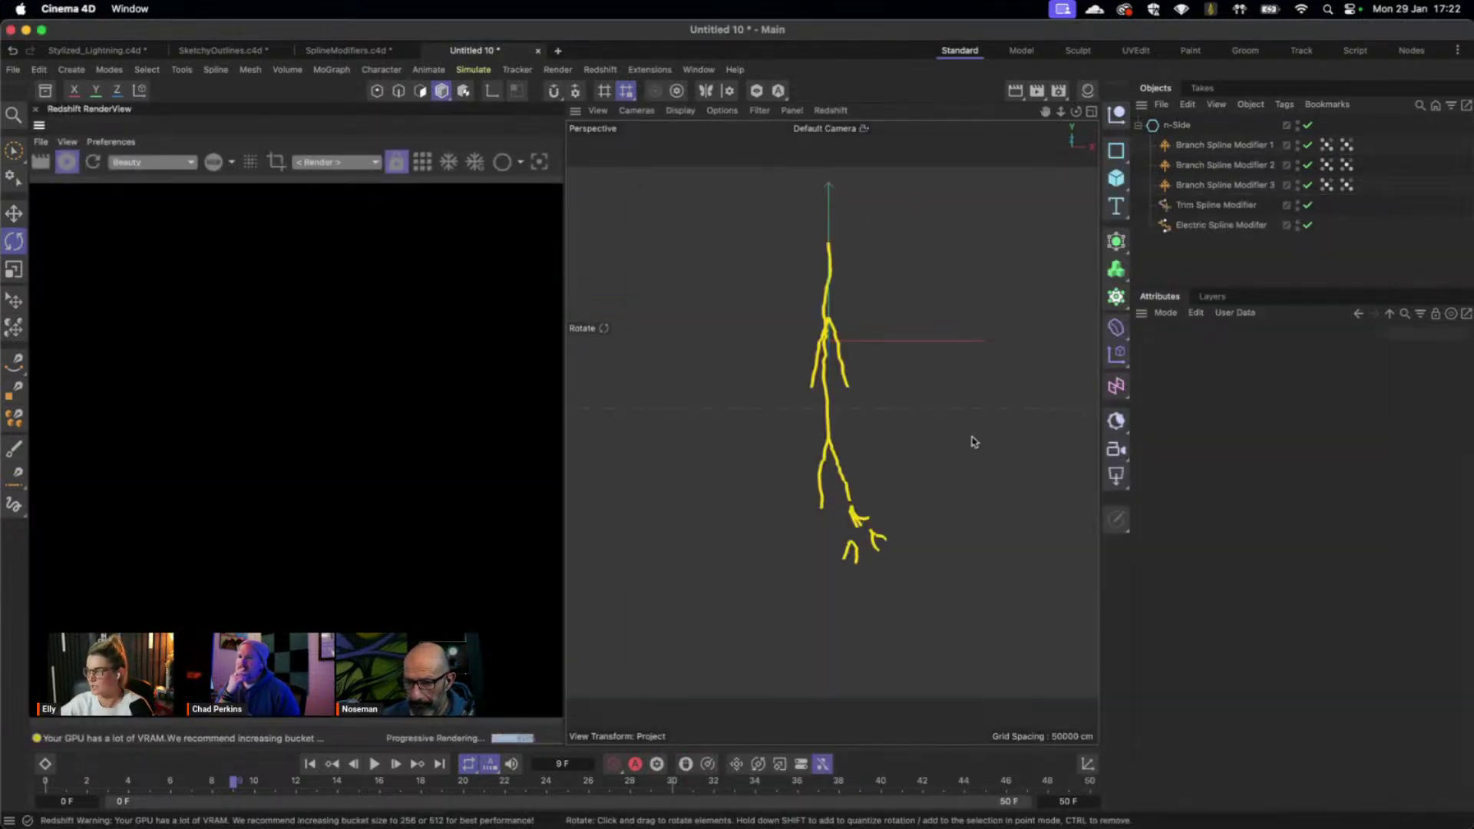
left_click(69, 162)
Place the n-Side spline inside a new Cloner and set the Cloner's mode to Linear.
left_click(1177, 125)
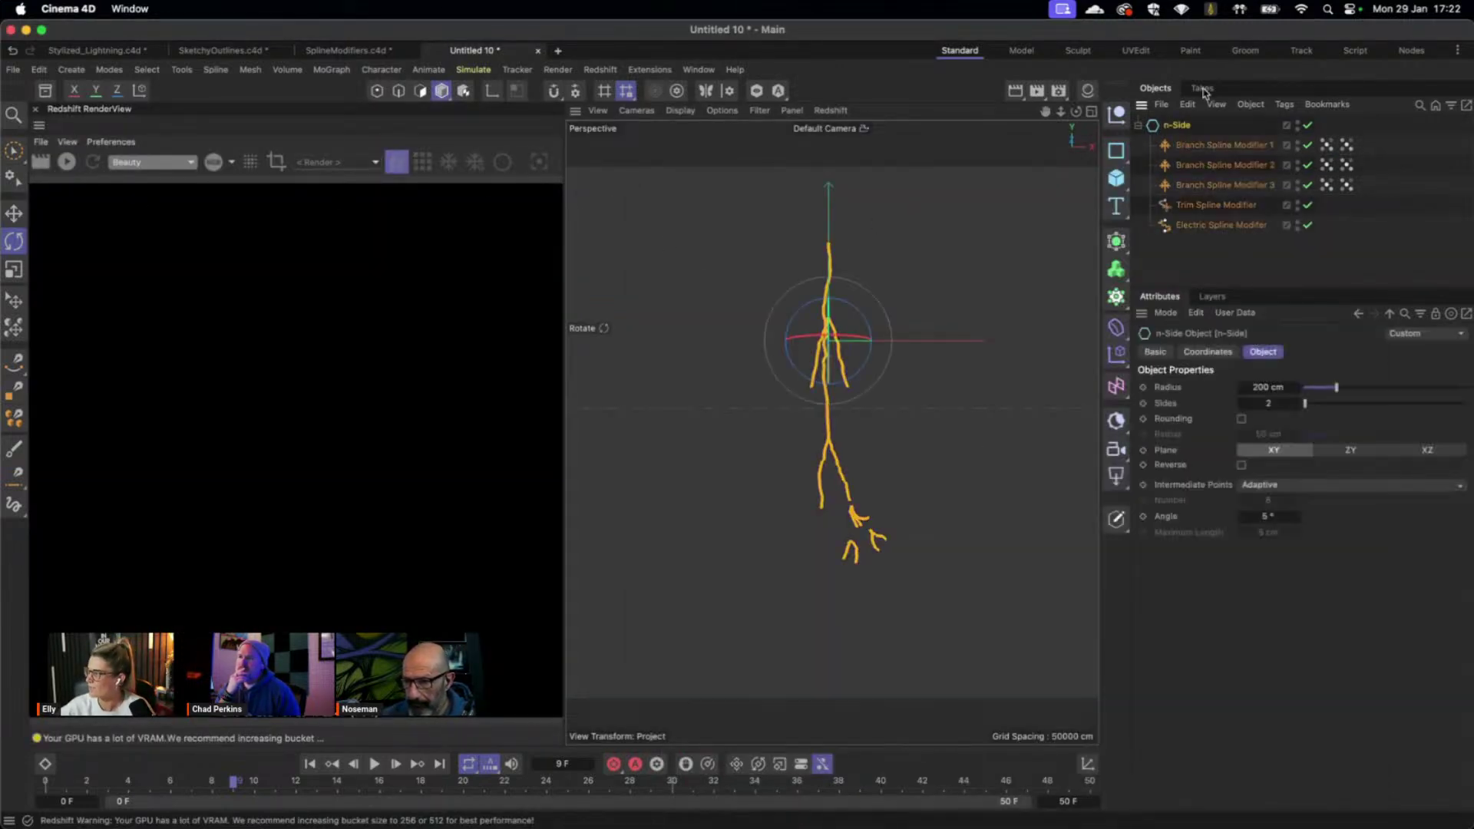
left_click(1120, 298, "alt")
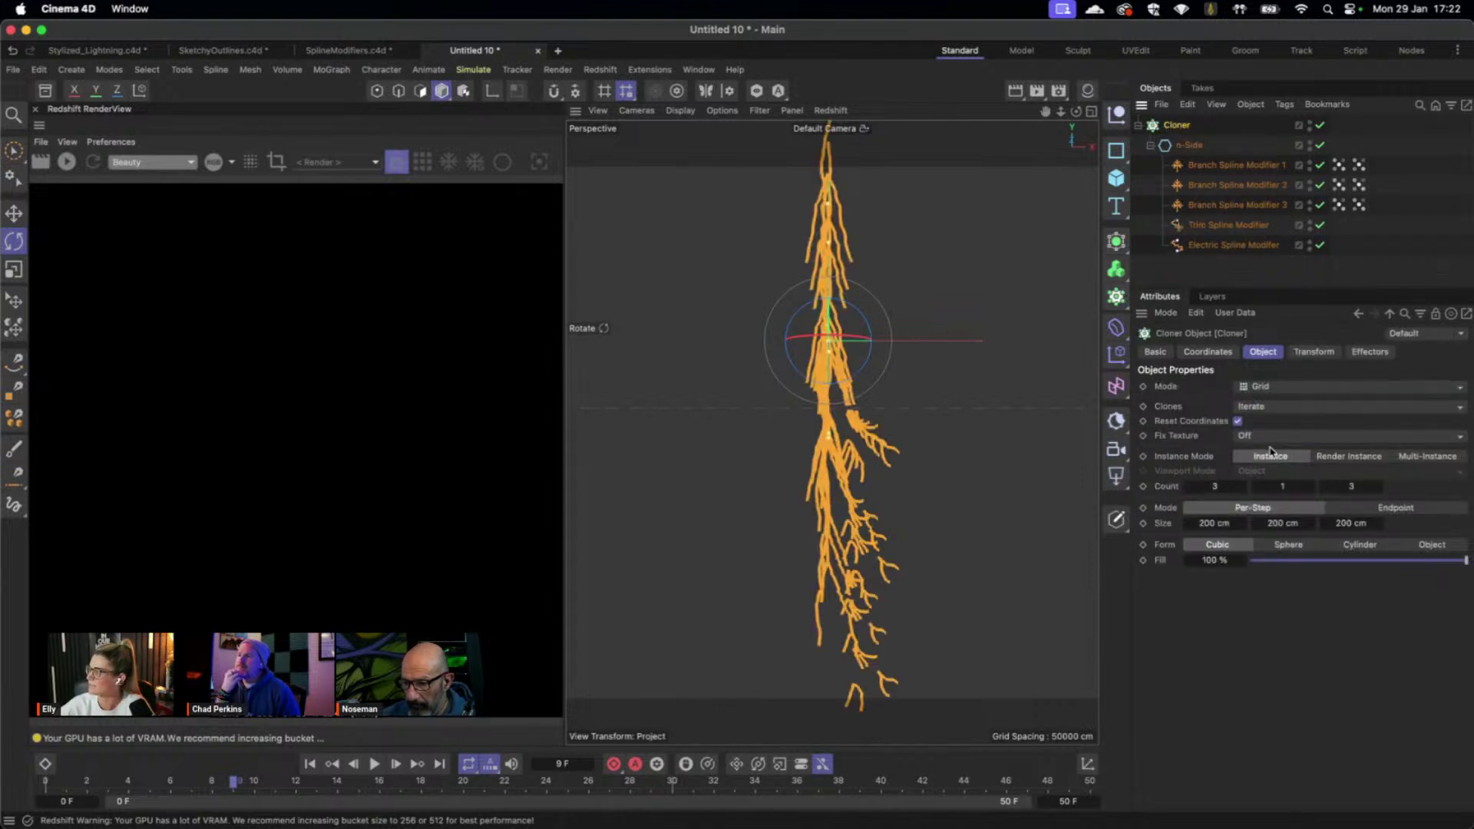
left_click(1266, 388)
left_click(1269, 421)
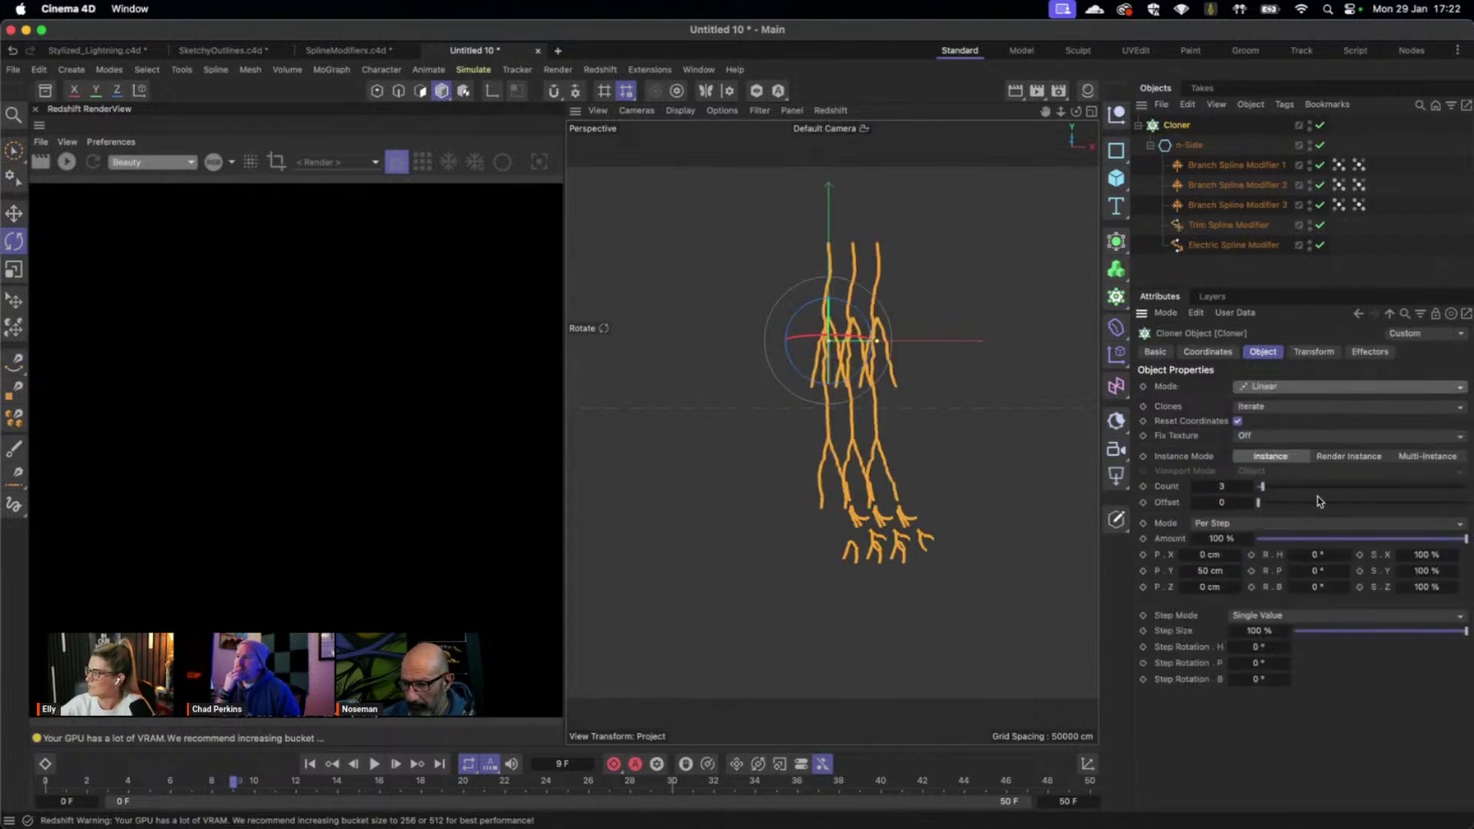
Space the clones 200 cm apart in Y with a 97° pitch rotation per step, and deselect the Cloner.
left_click_drag(1210, 570, 1407, 587)
left_click_drag(1319, 573, 1396, 581)
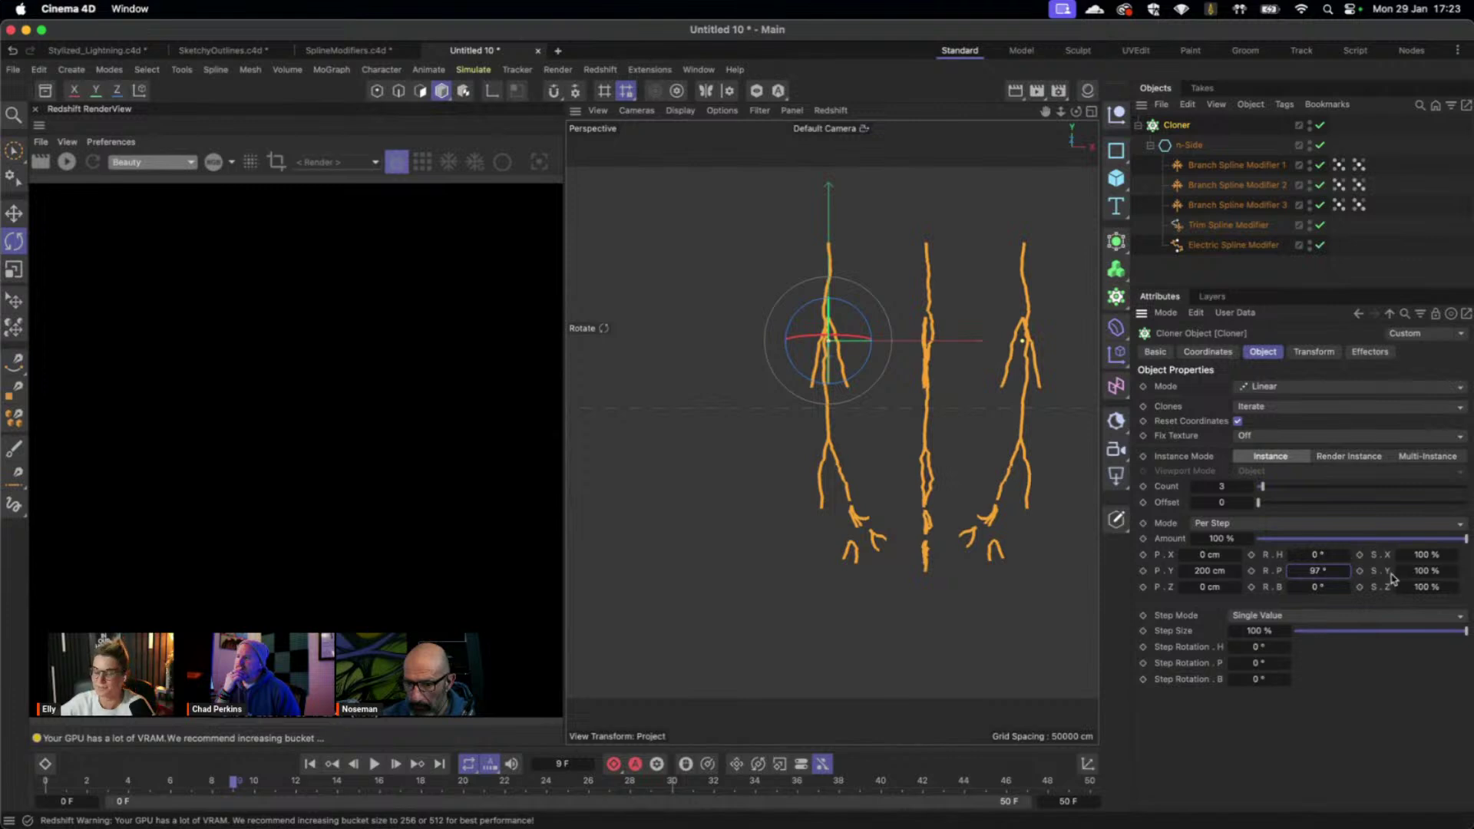
left_click(959, 346)
middle_click_drag(958, 349, 851, 361, "alt")
scroll(883, 364, "up", 5)
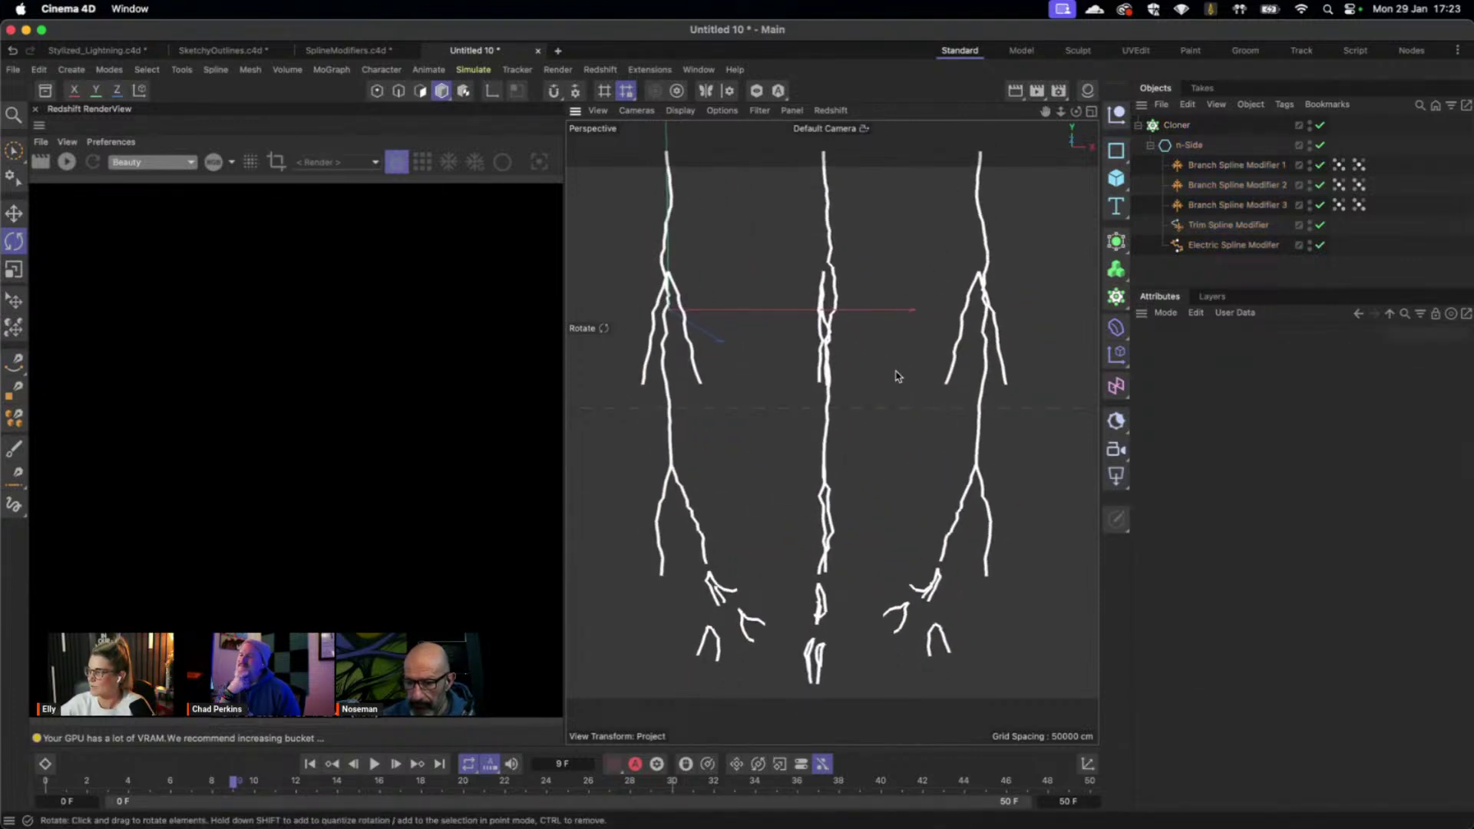
Start the live render, add a Redshift Object tag to the n-Side spline, and set its curve mode to Hair Strands.
left_click(67, 161)
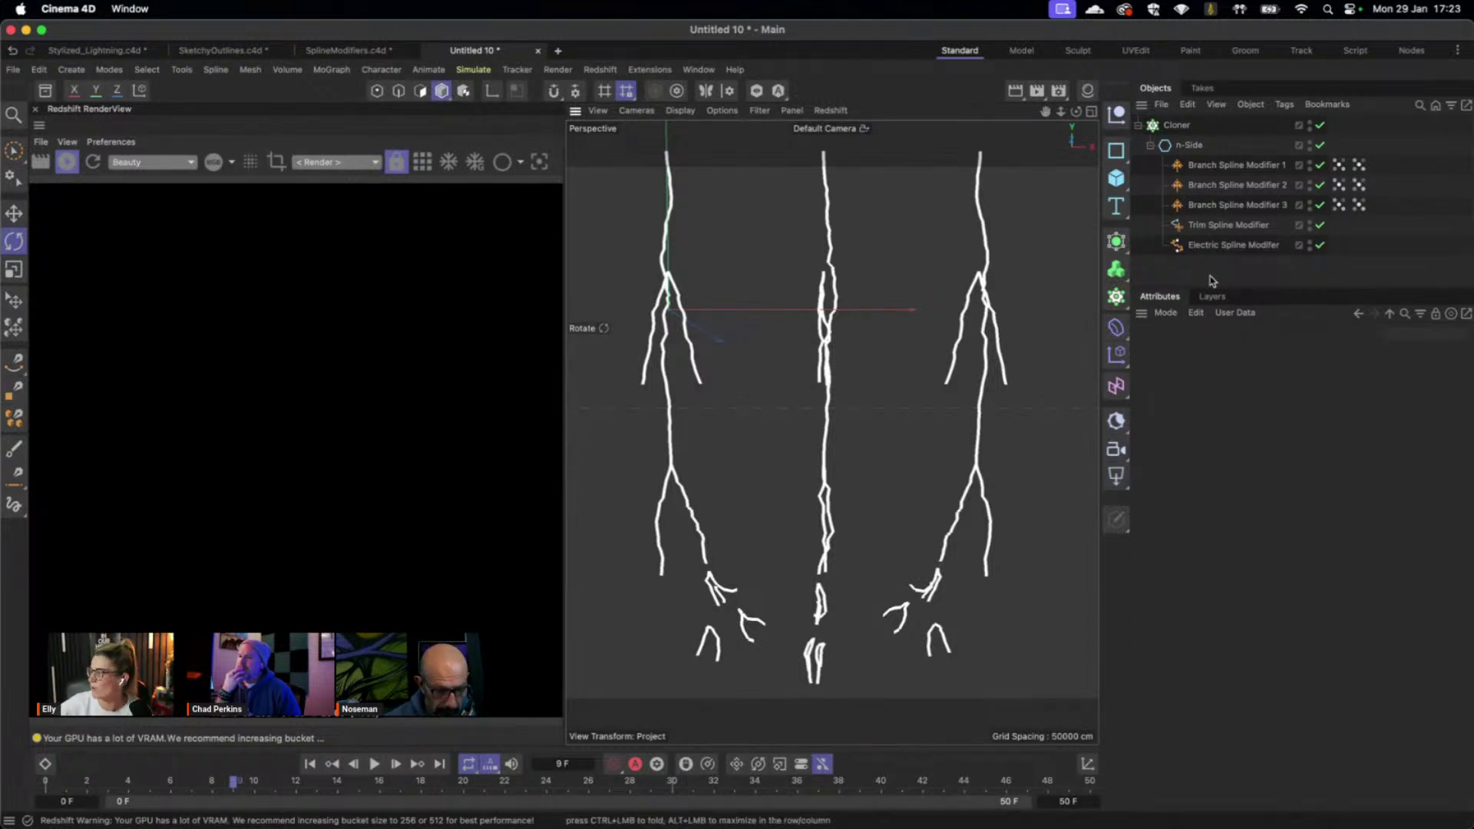
right_click(1195, 150)
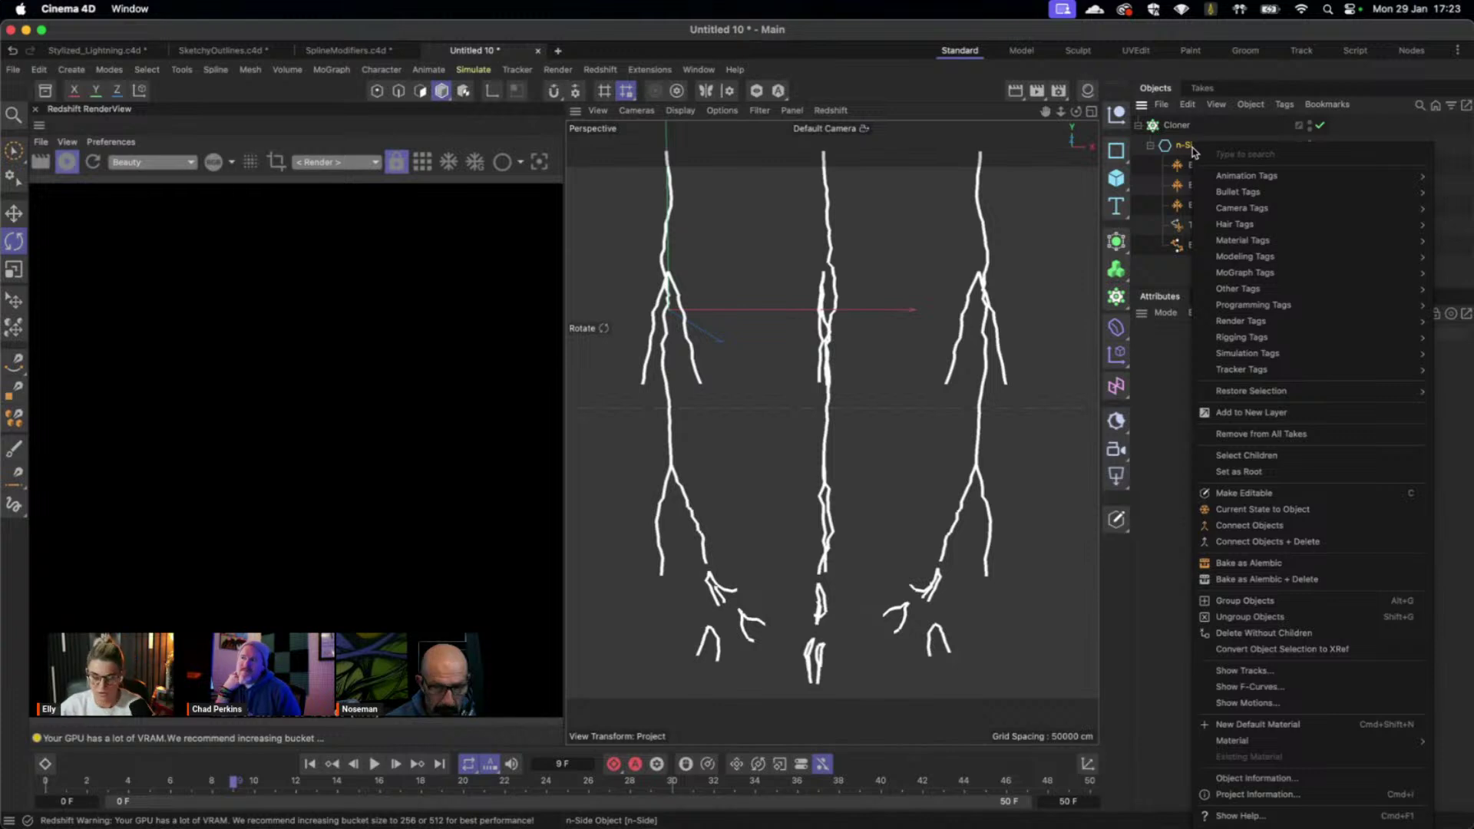
type("rs")
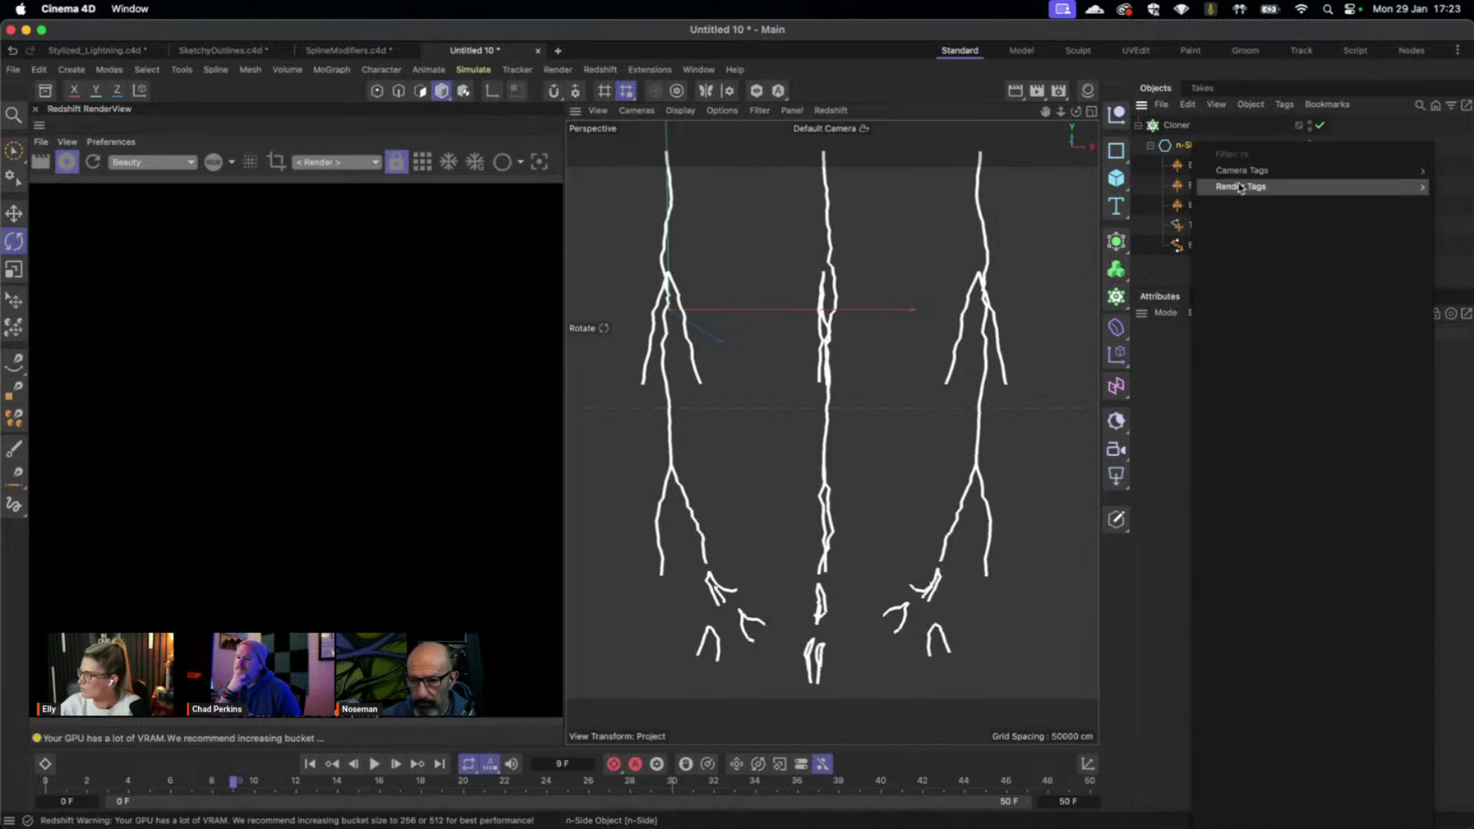
left_click(1165, 189)
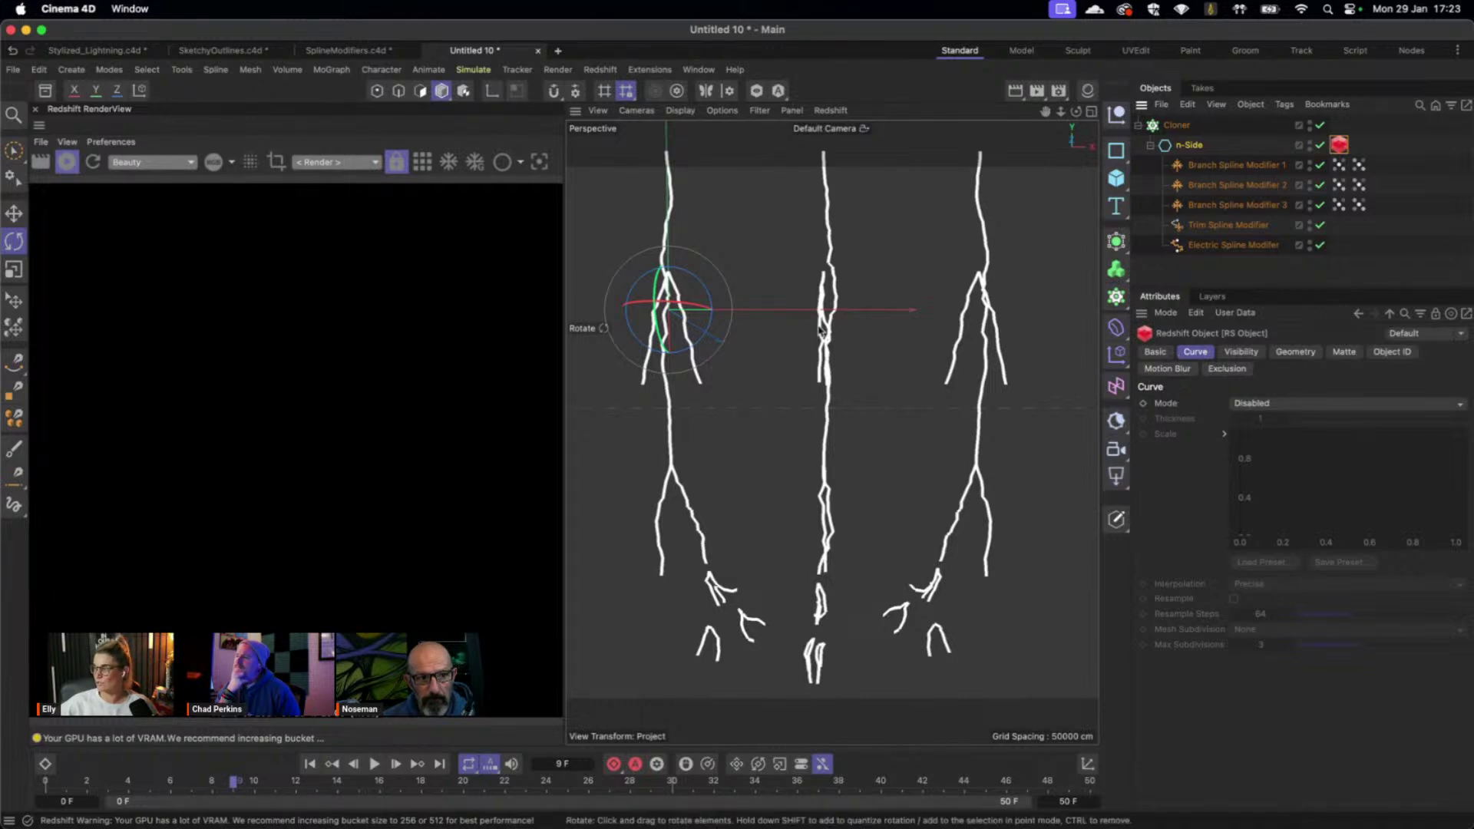
left_click(1269, 404)
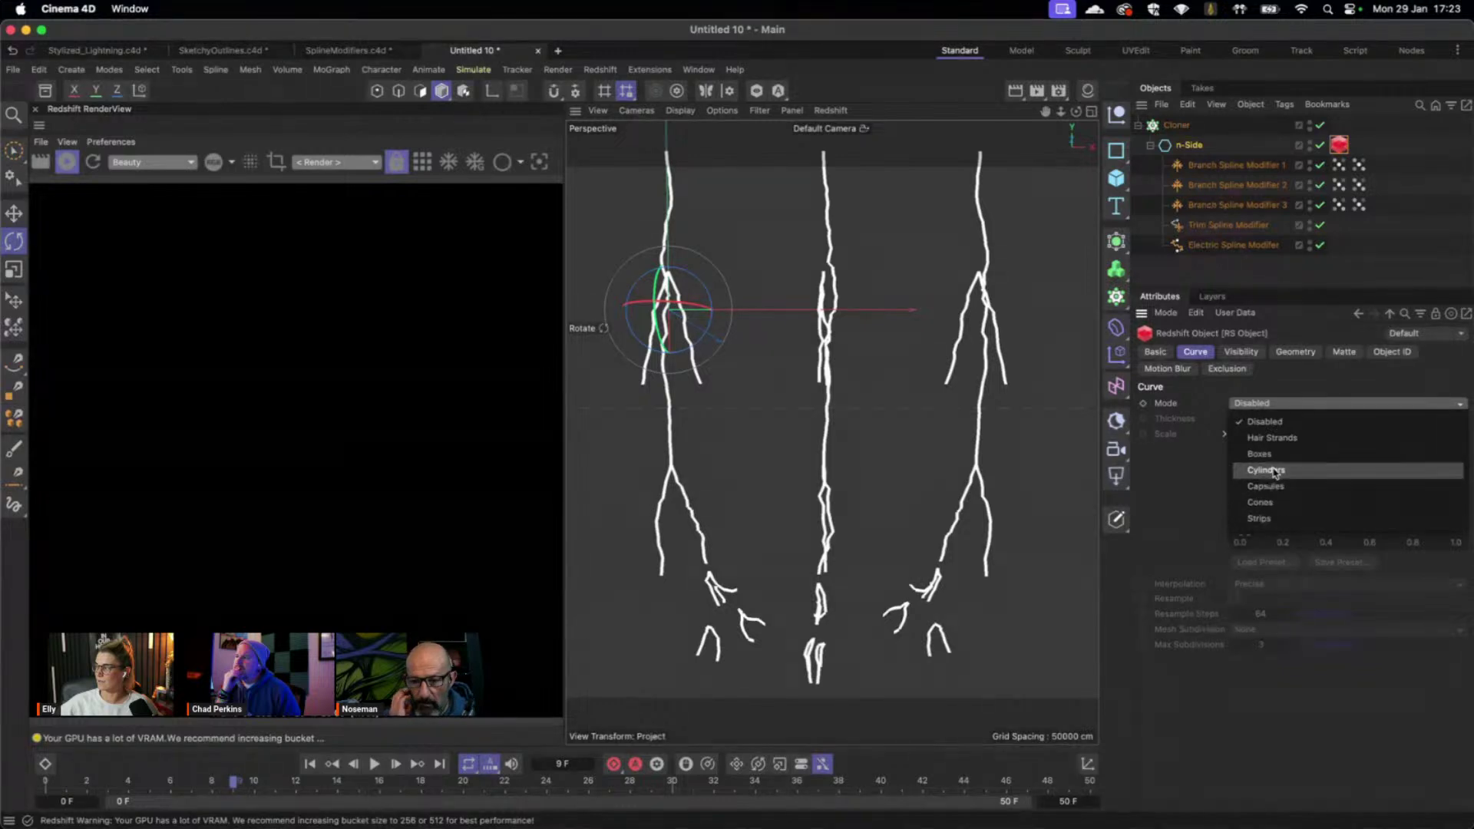
left_click(1274, 438)
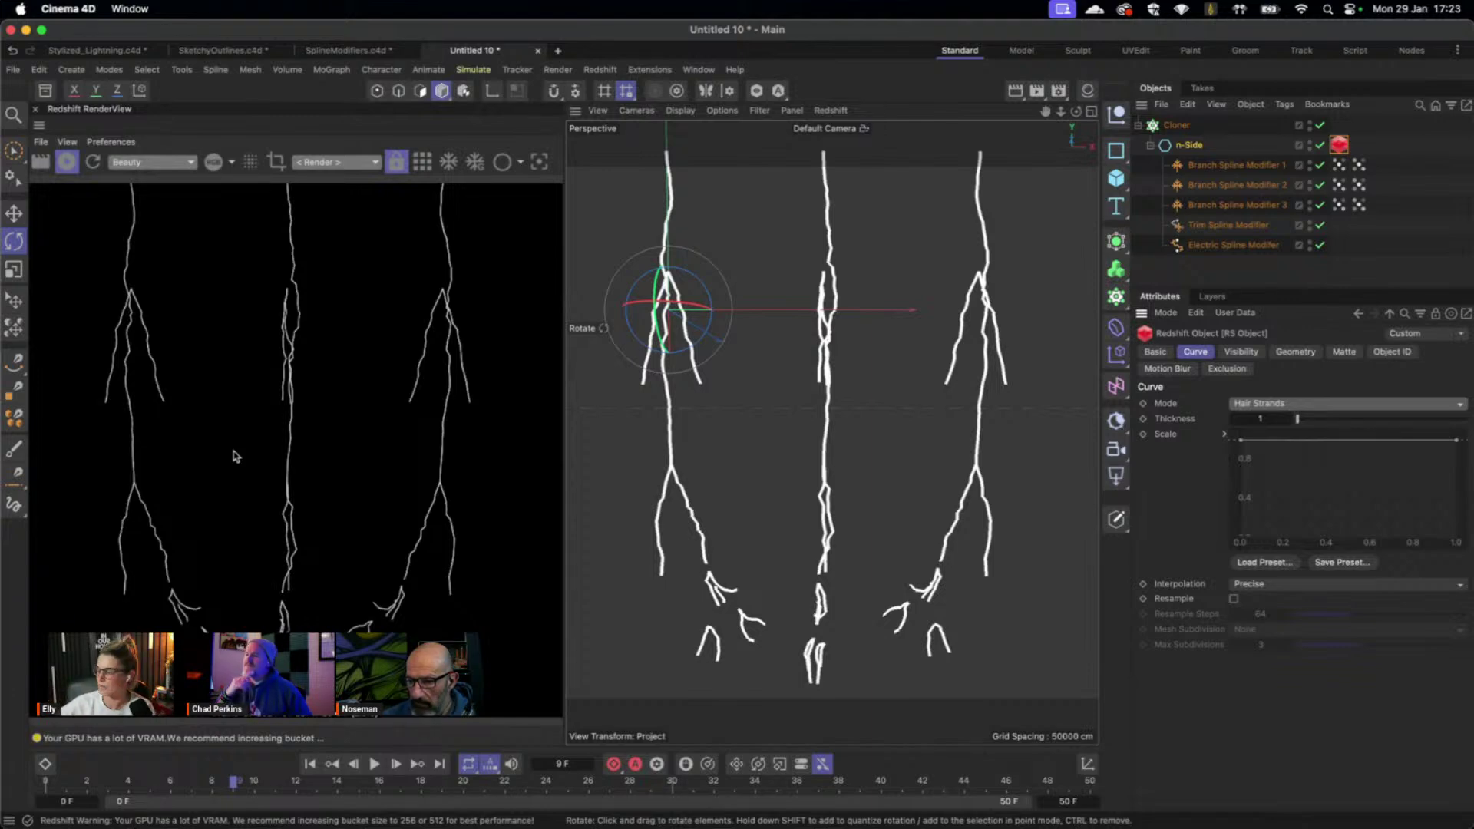
Change the Redshift Object tag's curve mode to Cones and set its thickness to 3.
left_click(1278, 404)
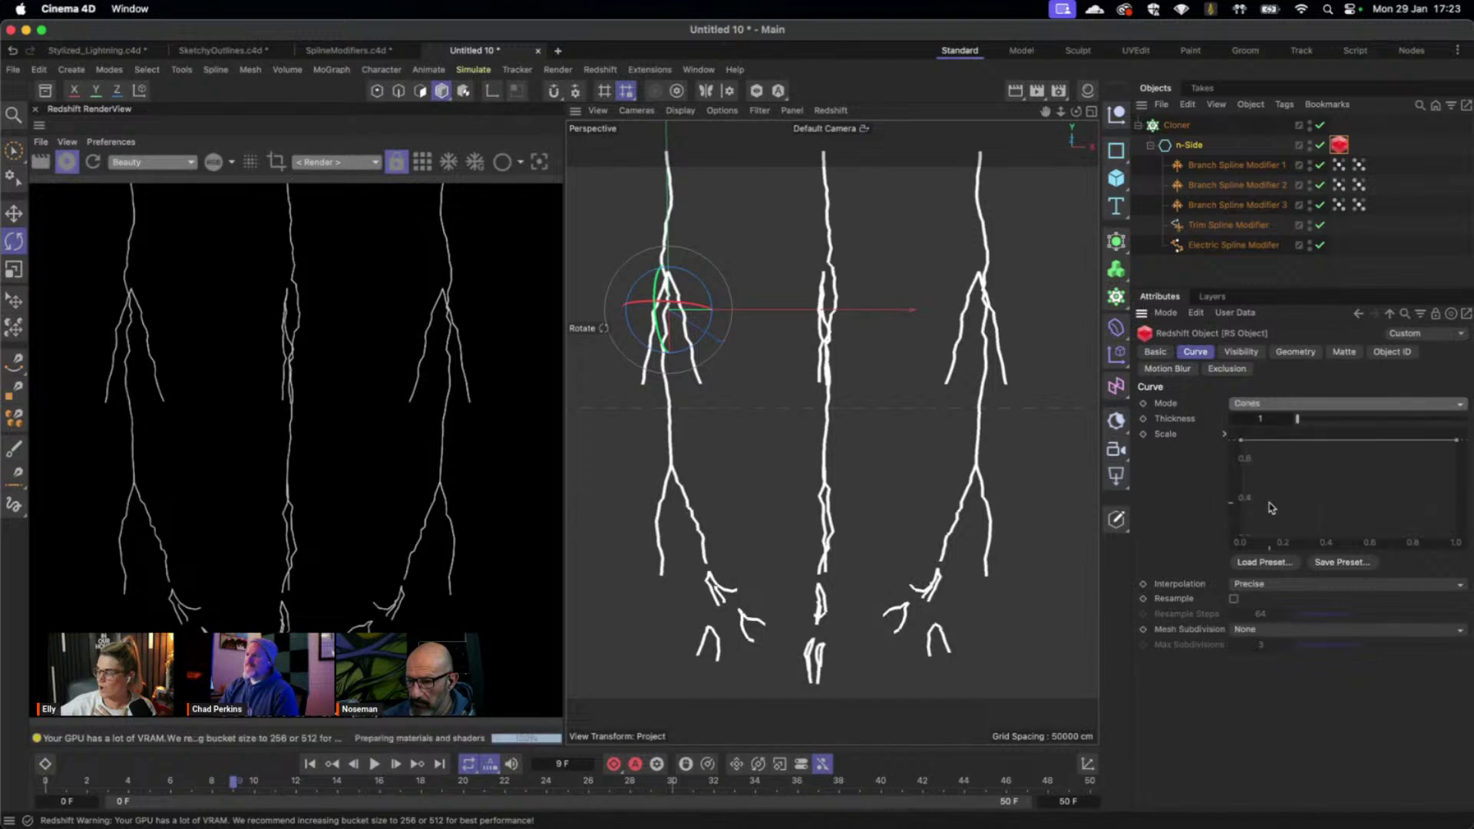
left_click(1271, 504)
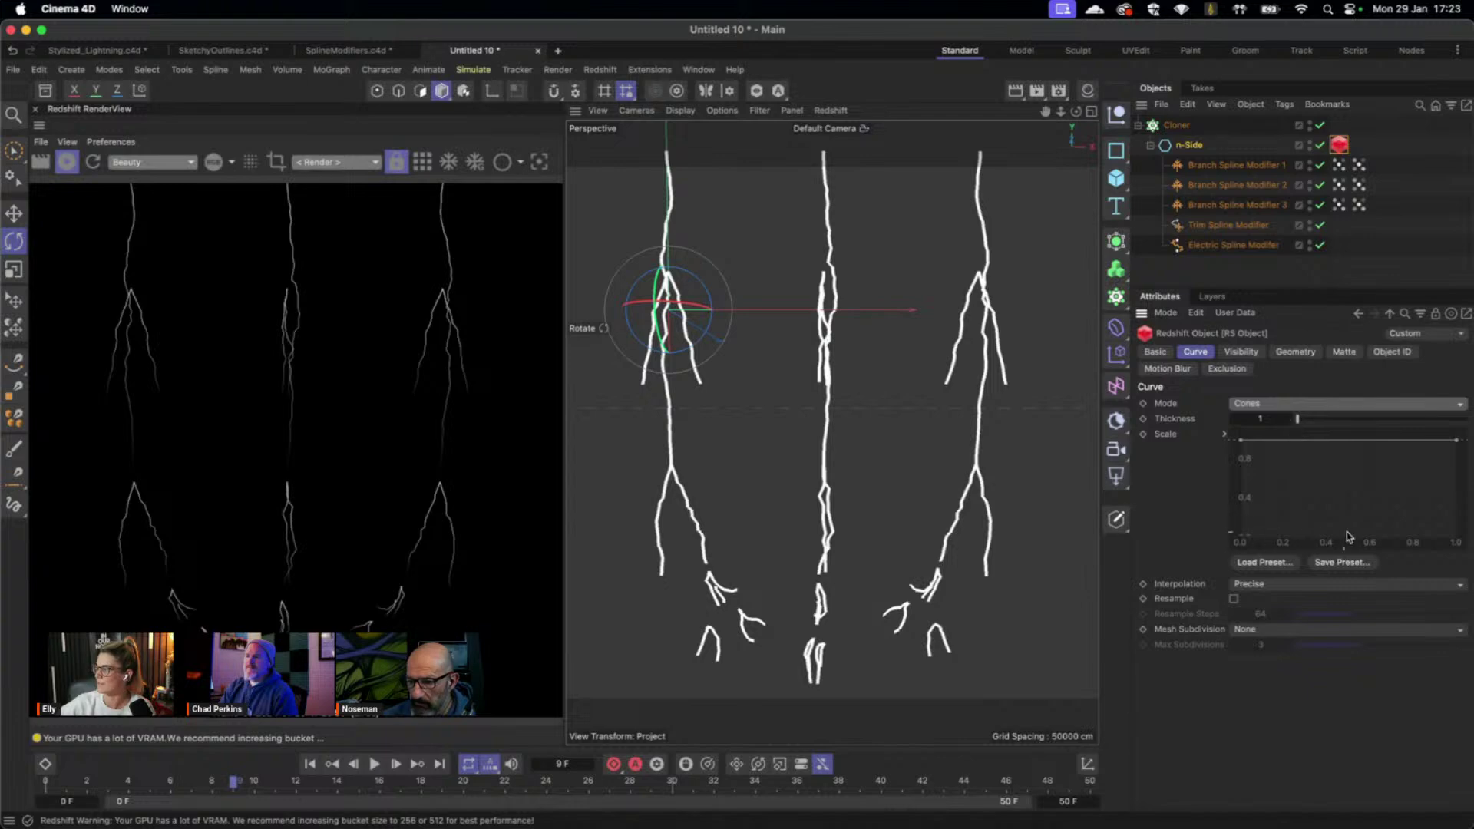
left_click(1287, 420)
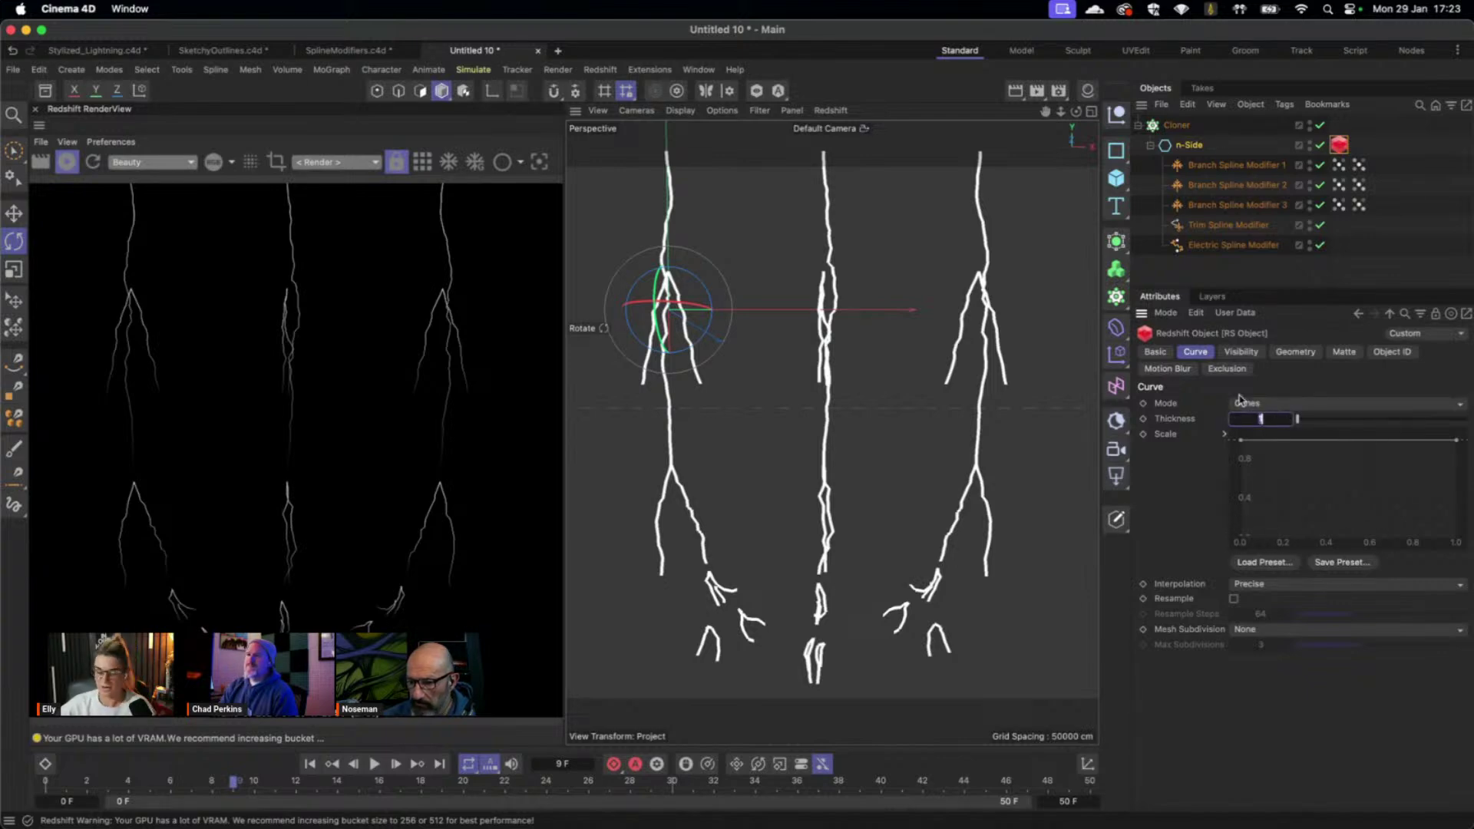
type("3")
key("Return")
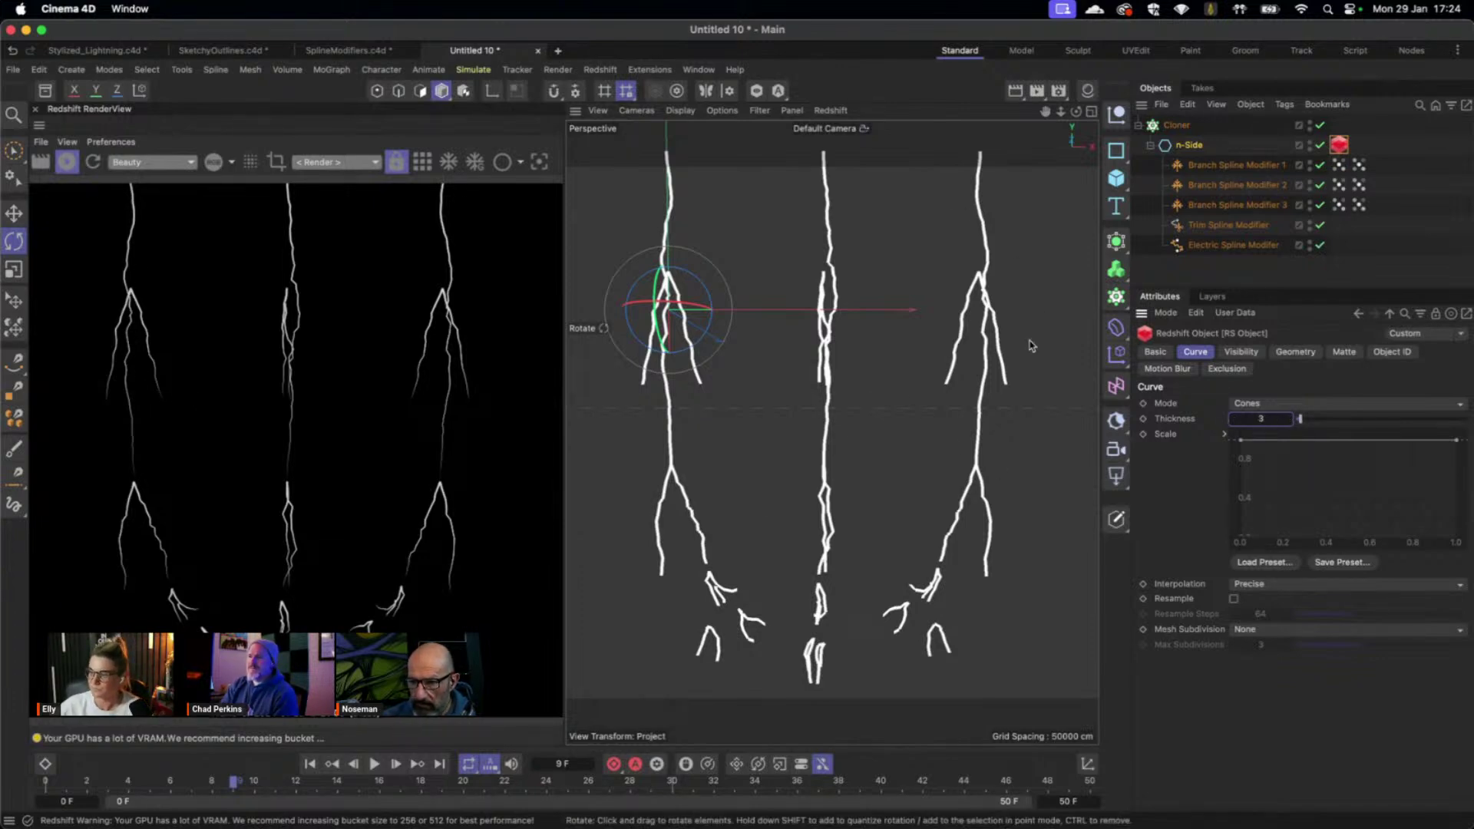
Create a Redshift Incandescent material, assign it to the n-Side spline, and select the material.
left_click(1089, 91)
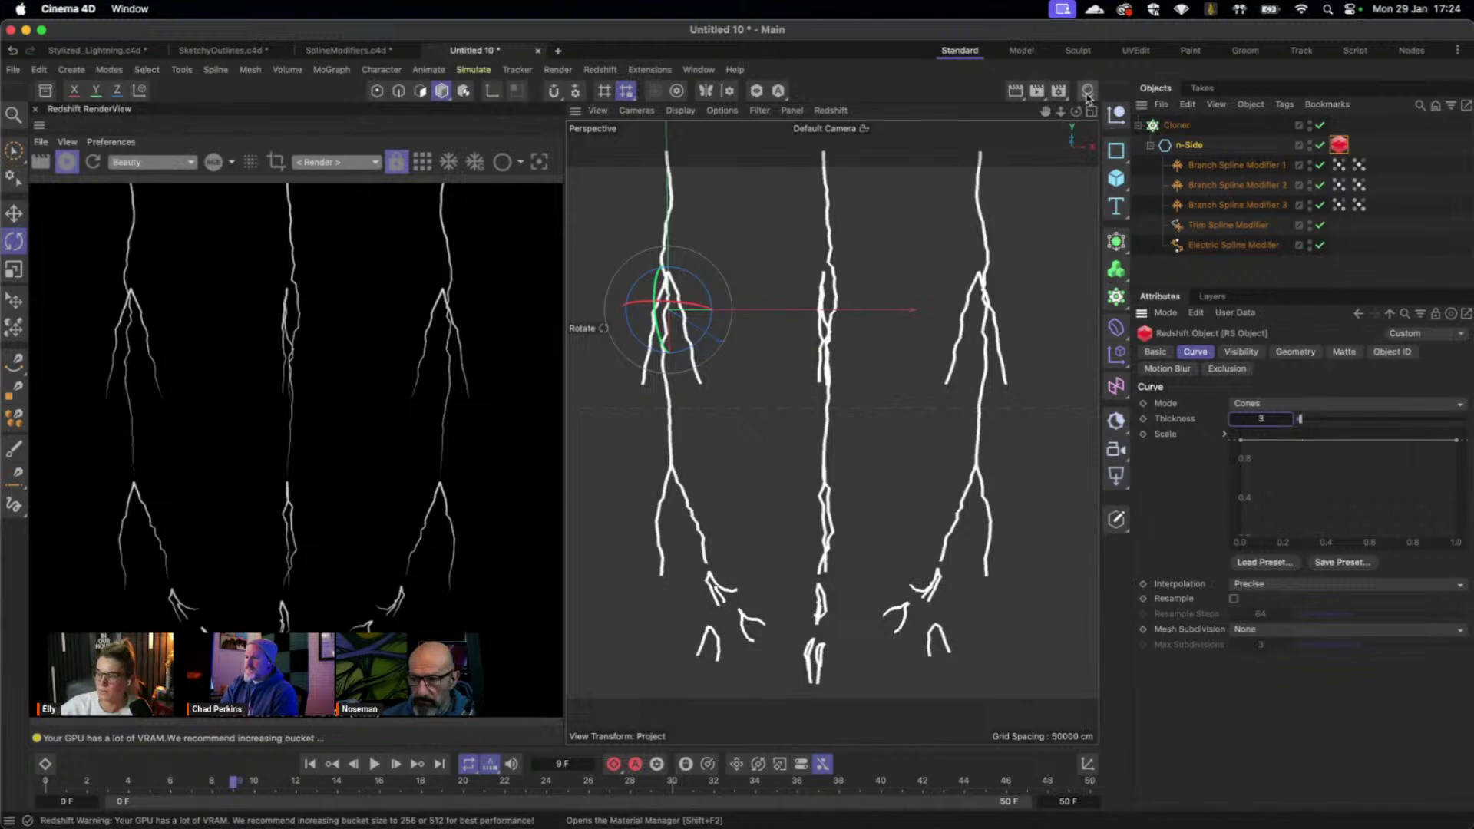
left_click(1021, 111)
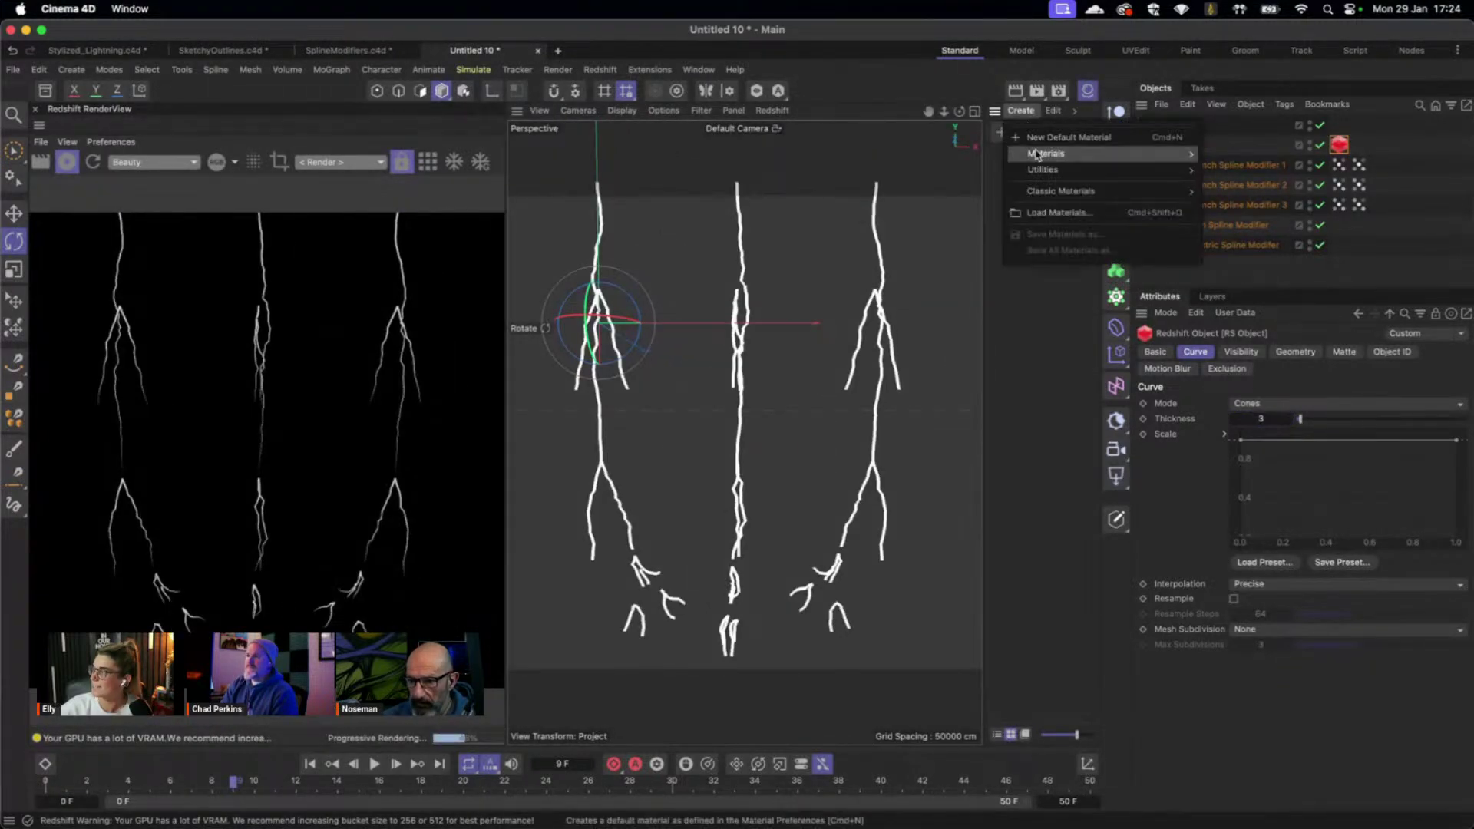
mouse_move(1075, 154)
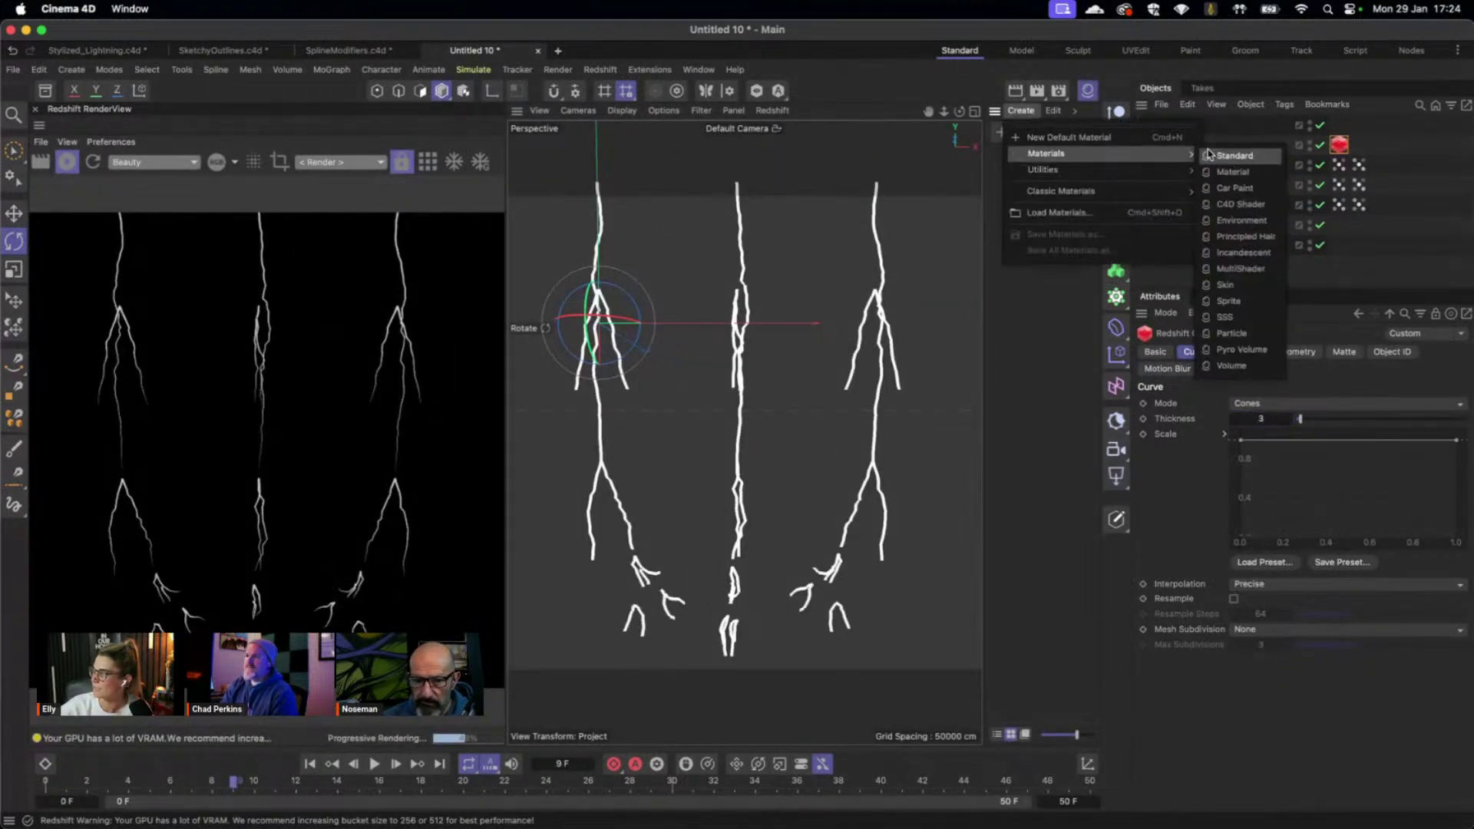
left_click(1244, 254)
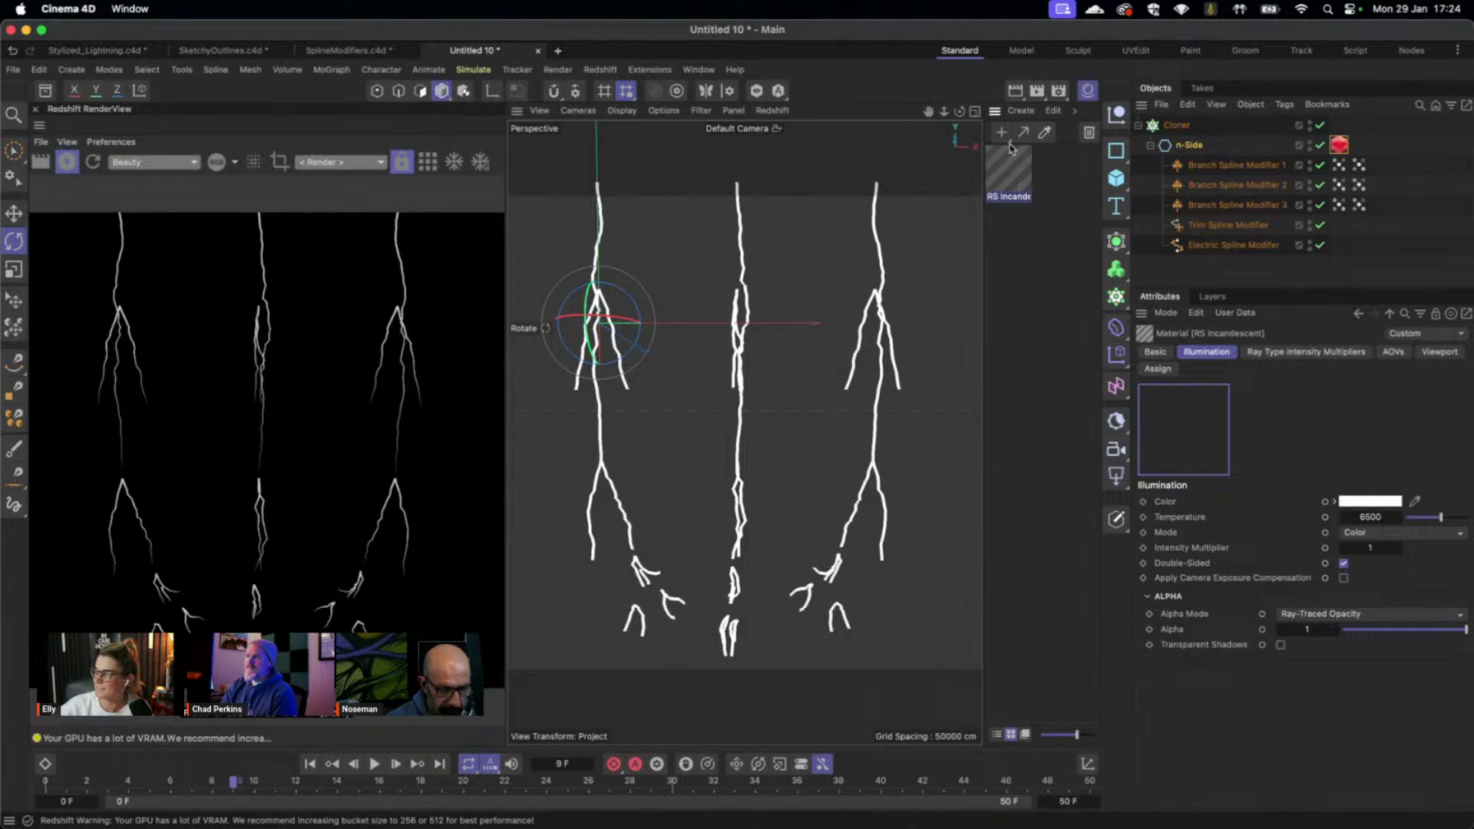
left_click_drag(1119, 170, 1194, 146)
left_click(1009, 169)
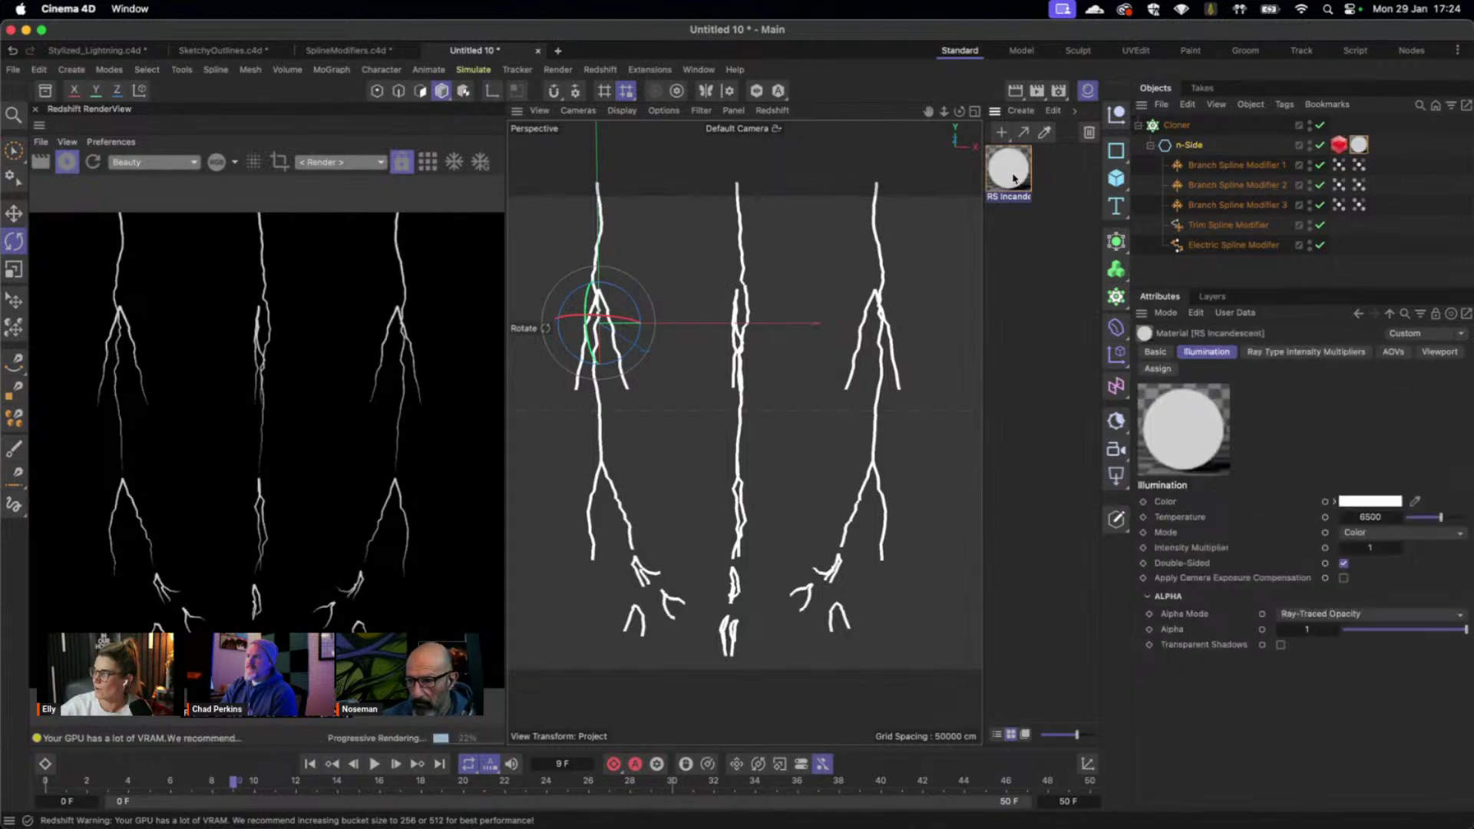
Set the Incandescent material's color to yellow, about RGB 255, 202, 0, and its intensity multiplier to 3.
left_click(1353, 502)
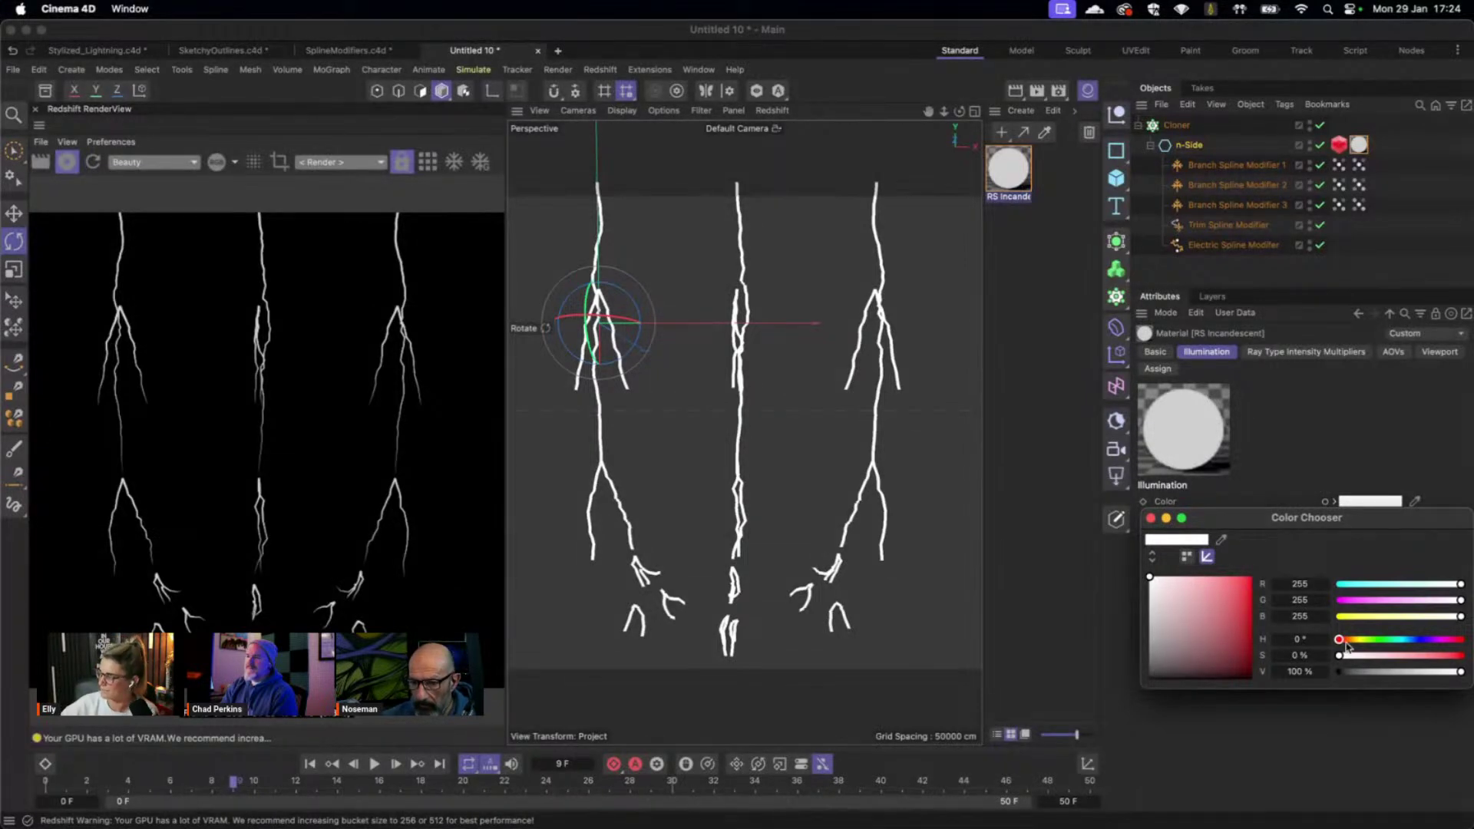
left_click(1342, 616)
left_click_drag(1444, 604, 1438, 603)
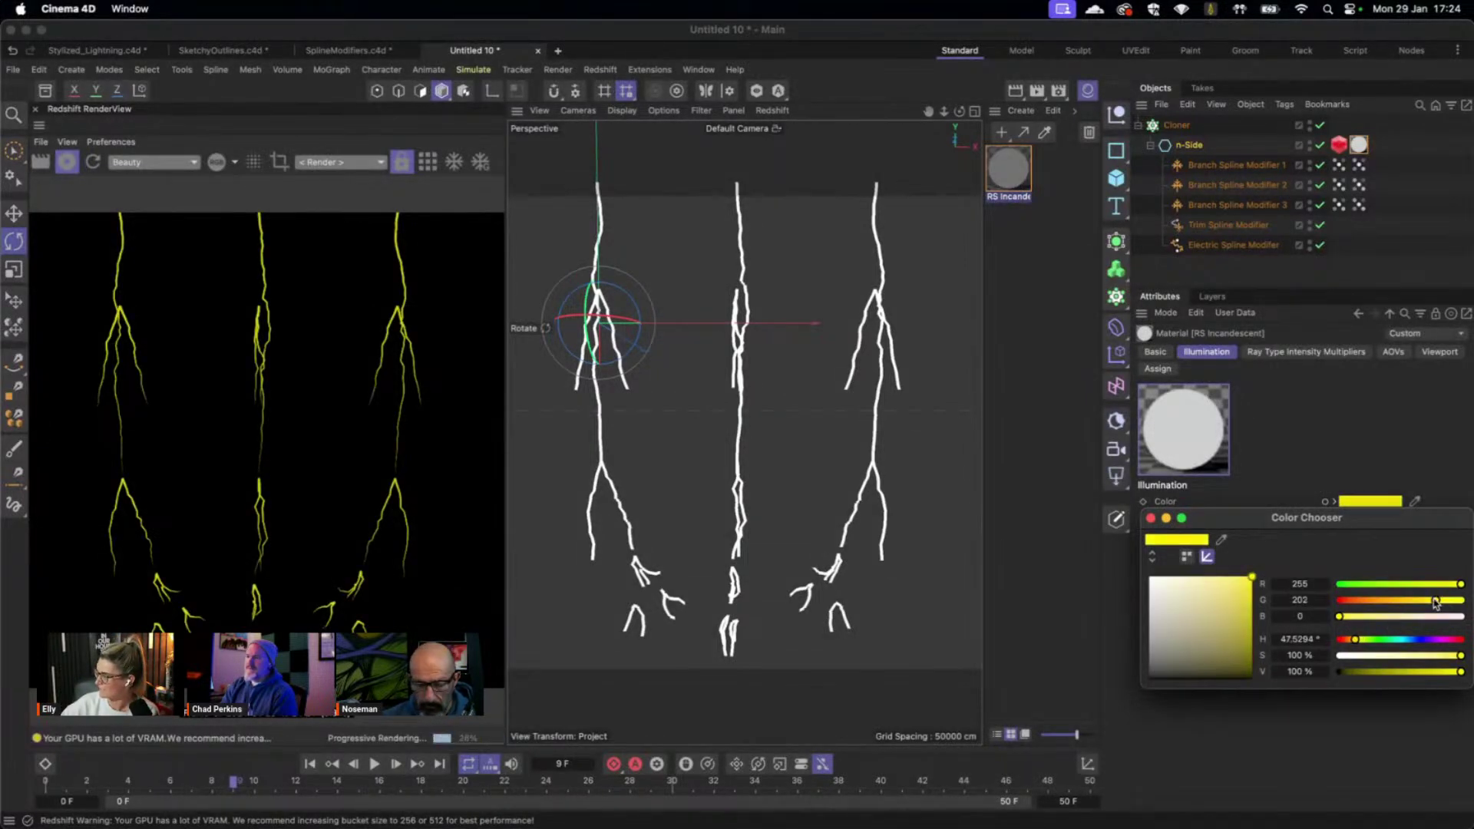
left_click(1150, 517)
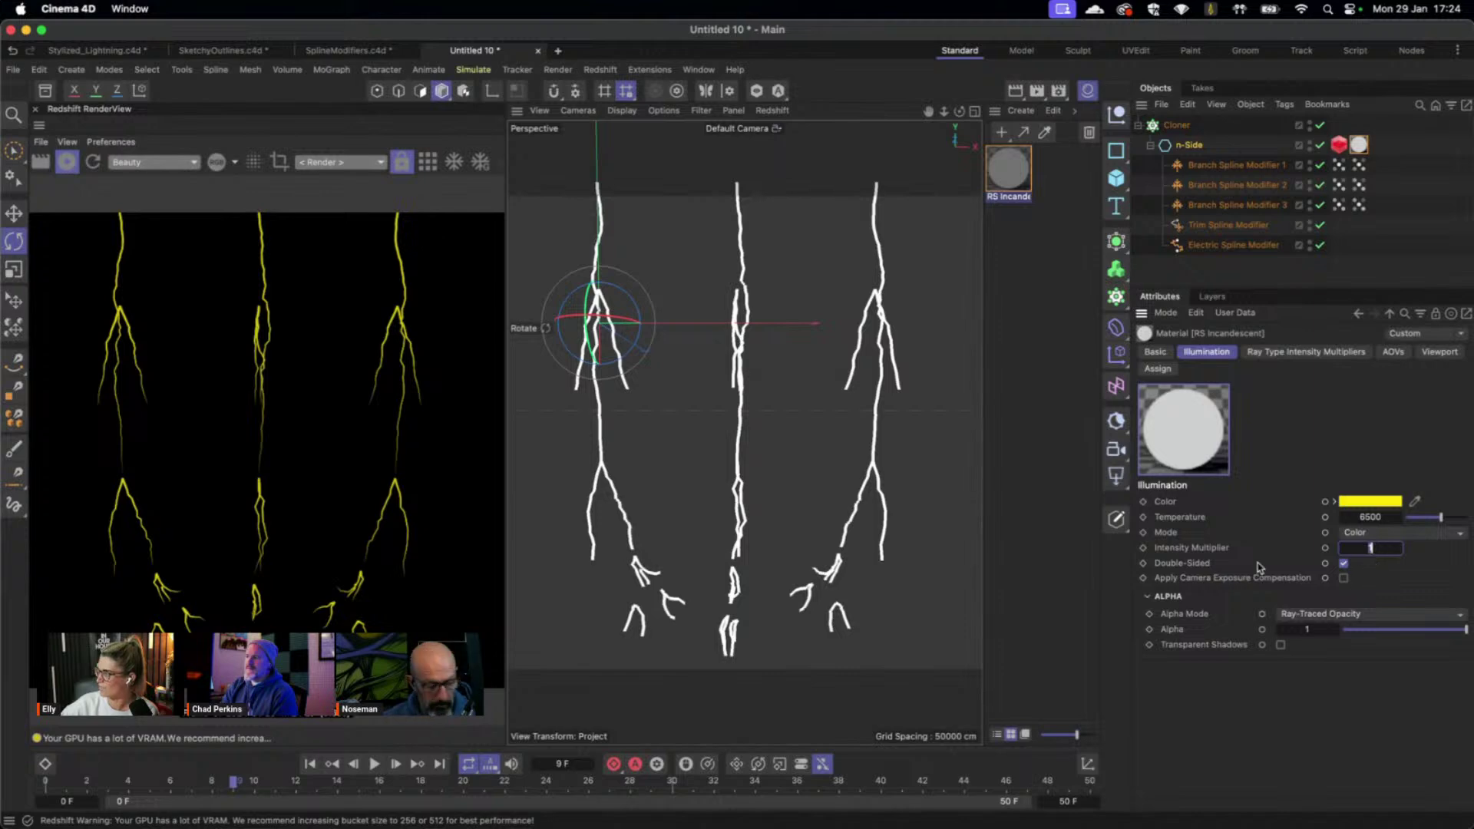
type("3")
key("Return")
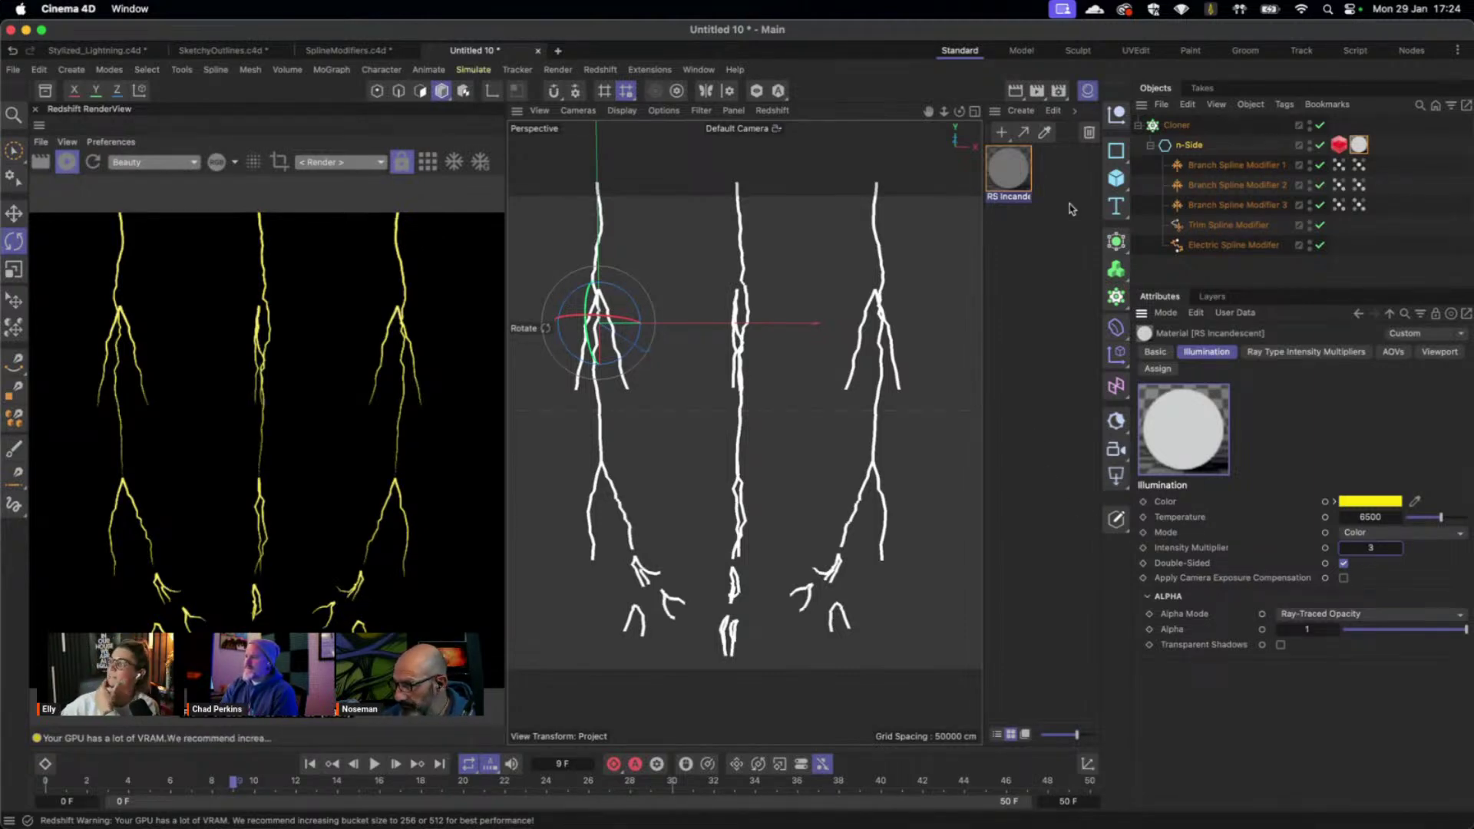
Add a standard Redshift camera, look through it, and override the Bloom setting in its lens effects.
left_click(1123, 490)
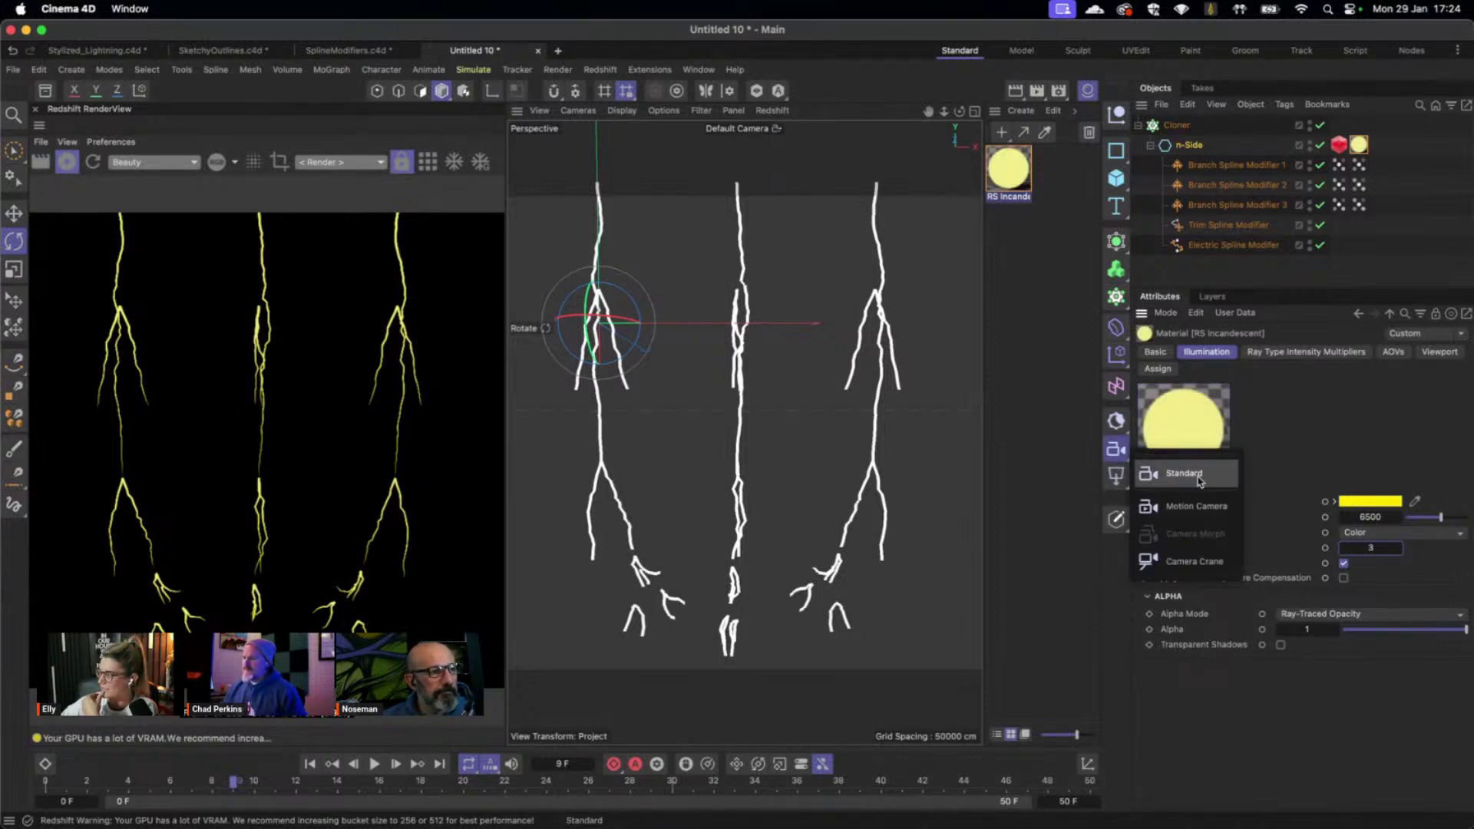
left_click(1171, 477)
left_click(1321, 125)
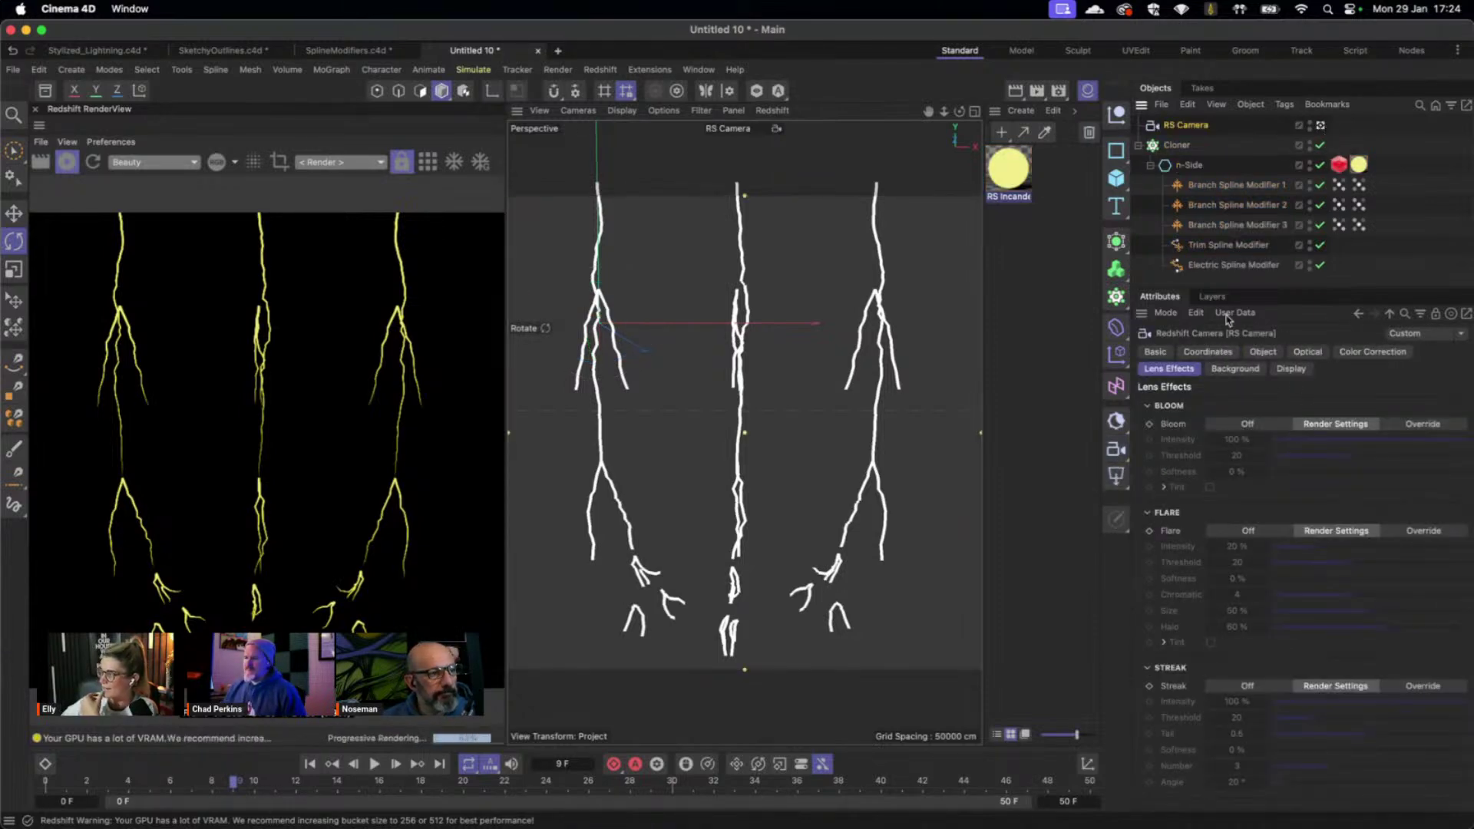
left_click(1208, 352)
left_click(1169, 368)
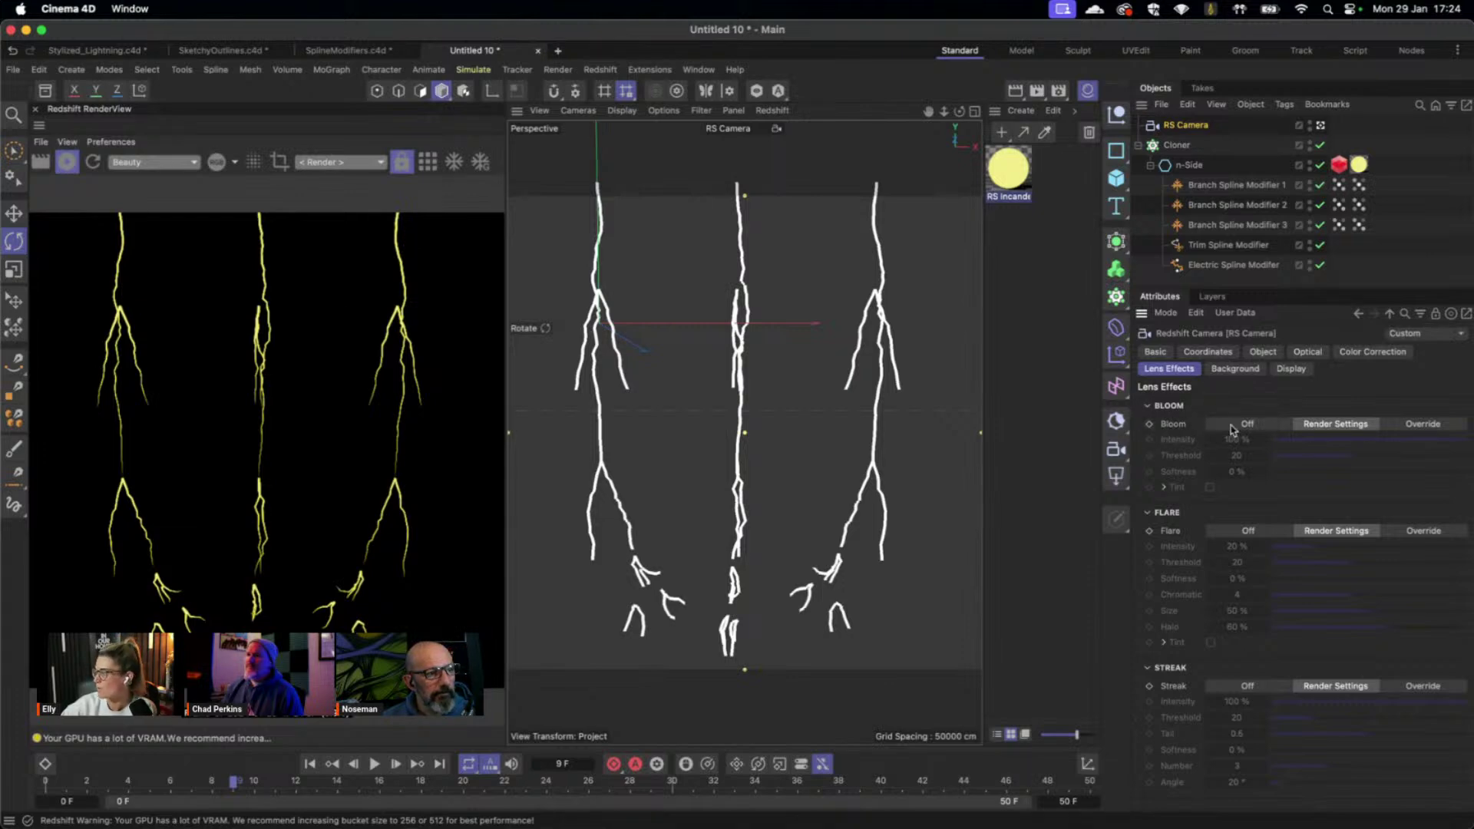
left_click(1420, 426)
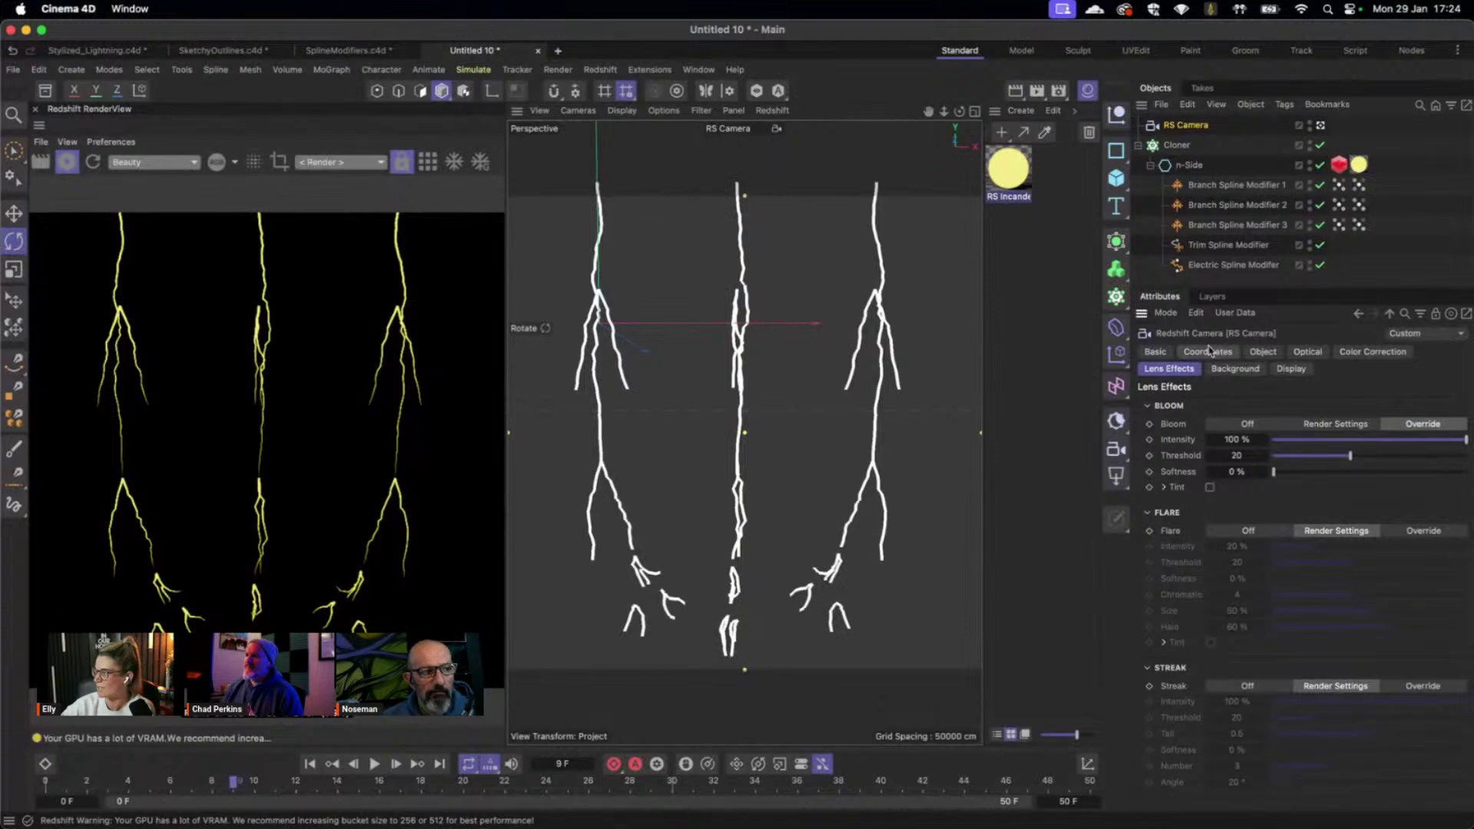
Show the RenderView's display settings to check the camera's post effects, and hide them again.
left_click(66, 142)
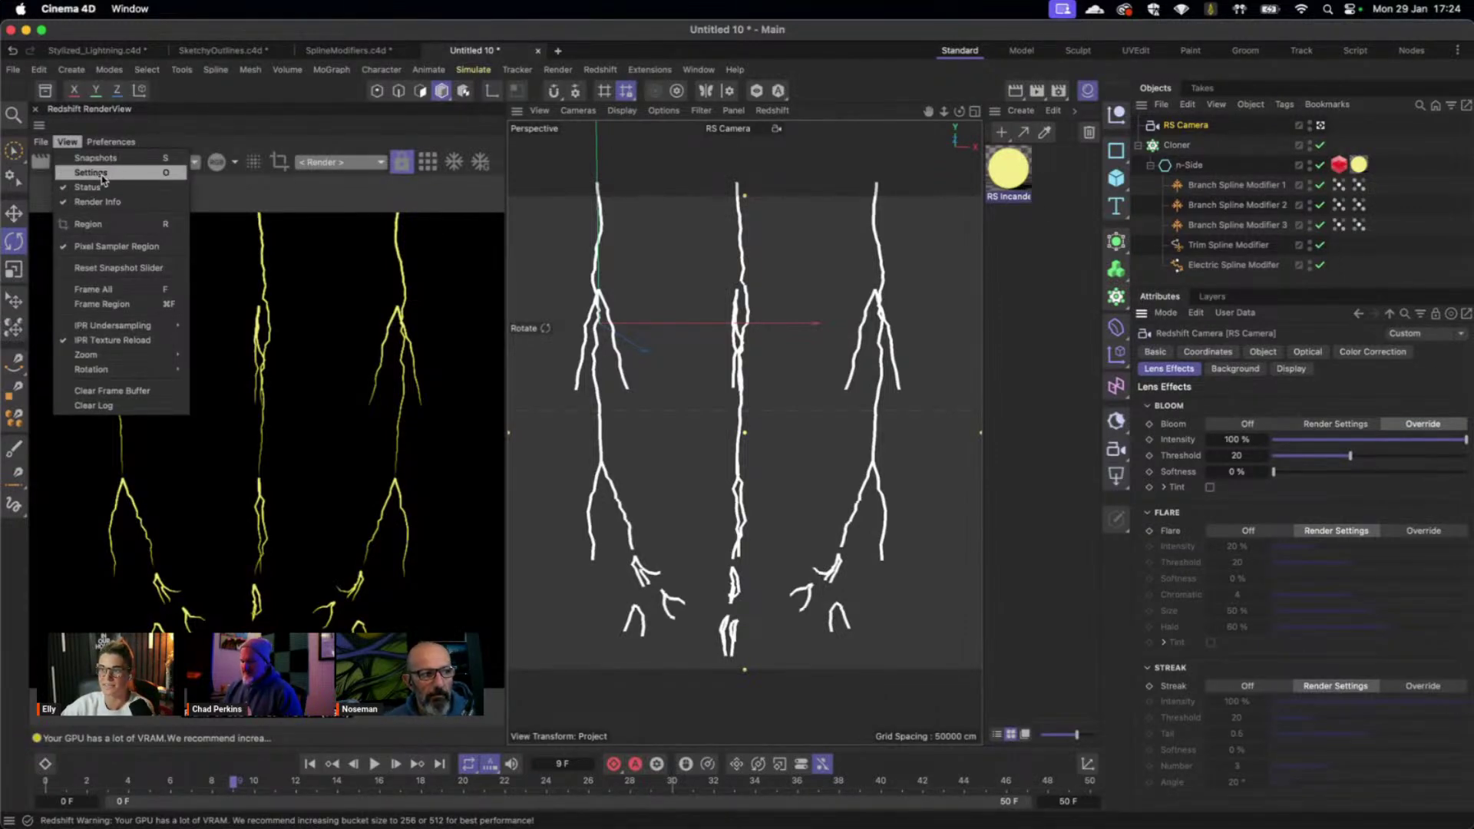
left_click(114, 176)
left_click(67, 142)
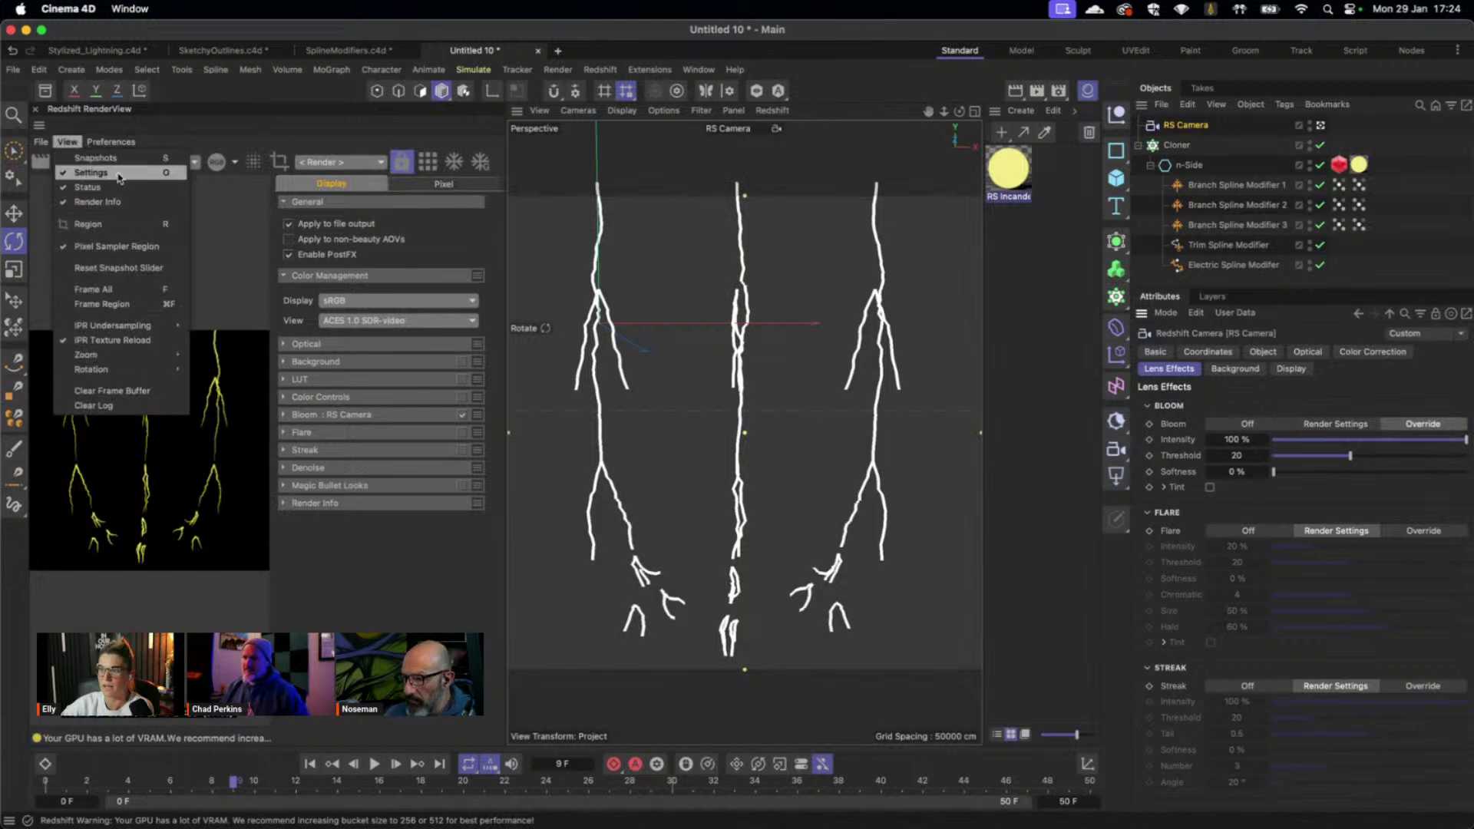
left_click(113, 175)
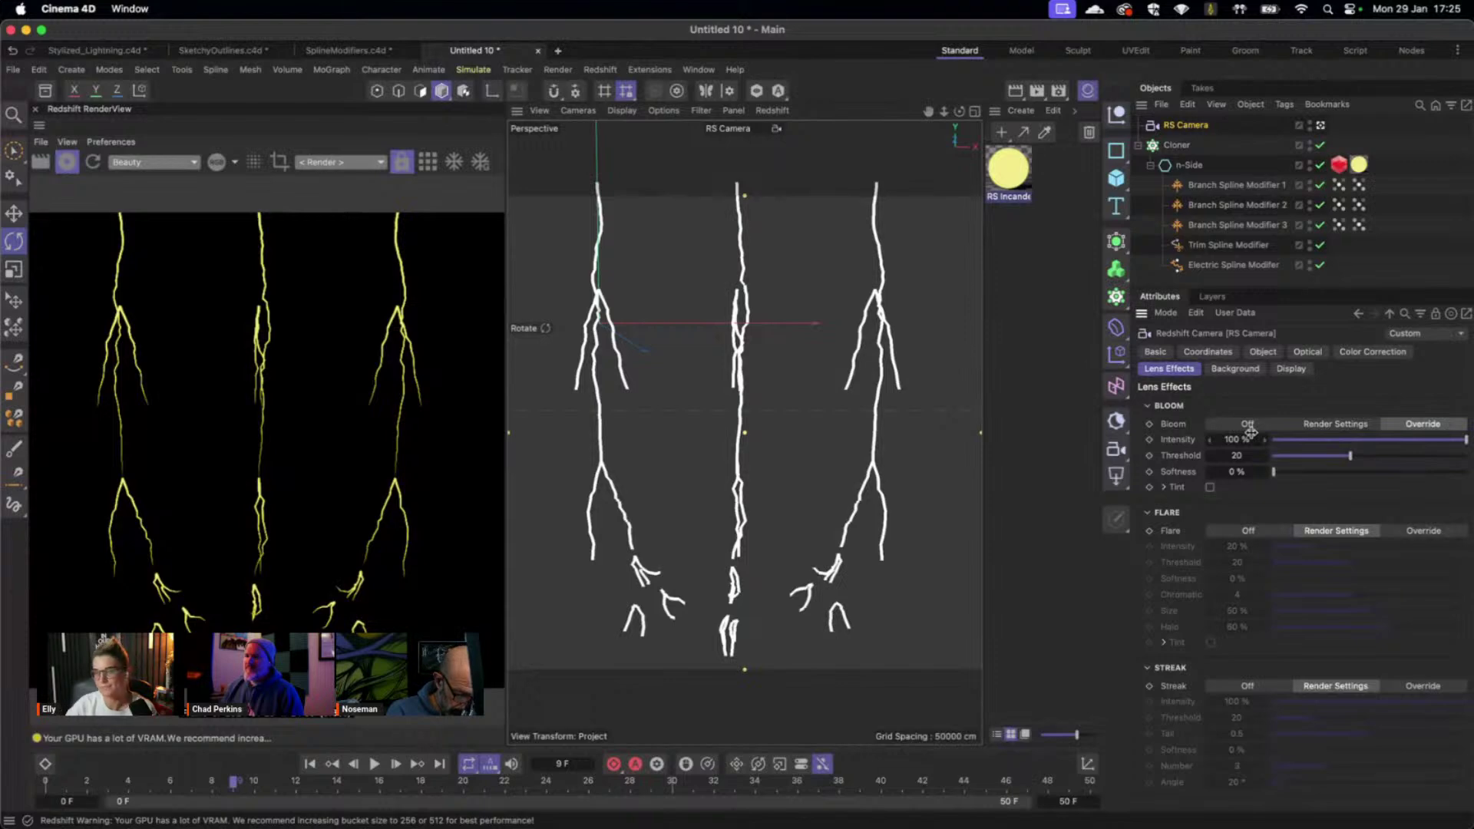
Set the RS Camera's bloom threshold to 2 and its intensity to 200 %.
left_click(1286, 456)
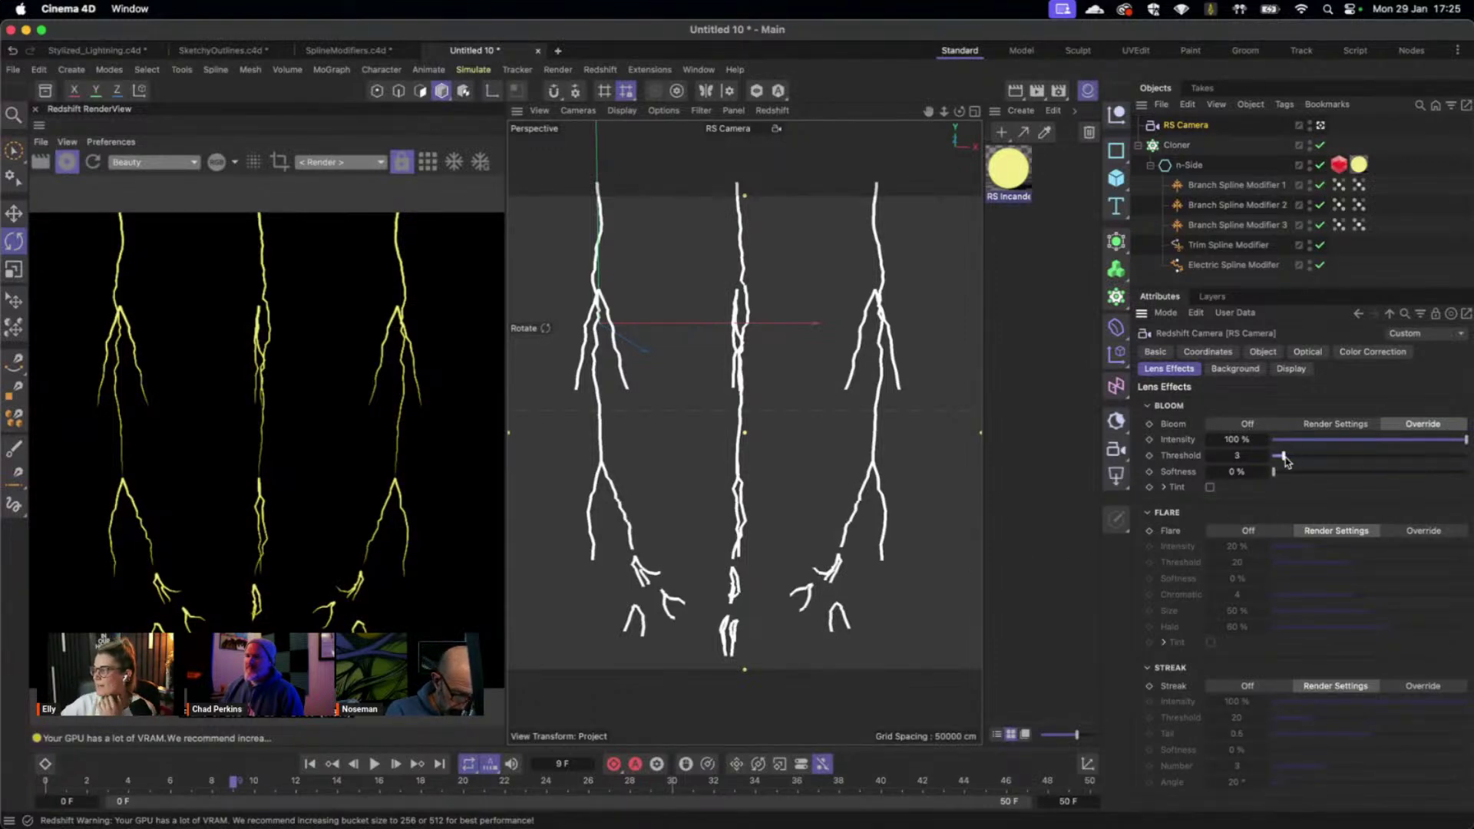
double_click(1241, 439)
type("200")
key("Return")
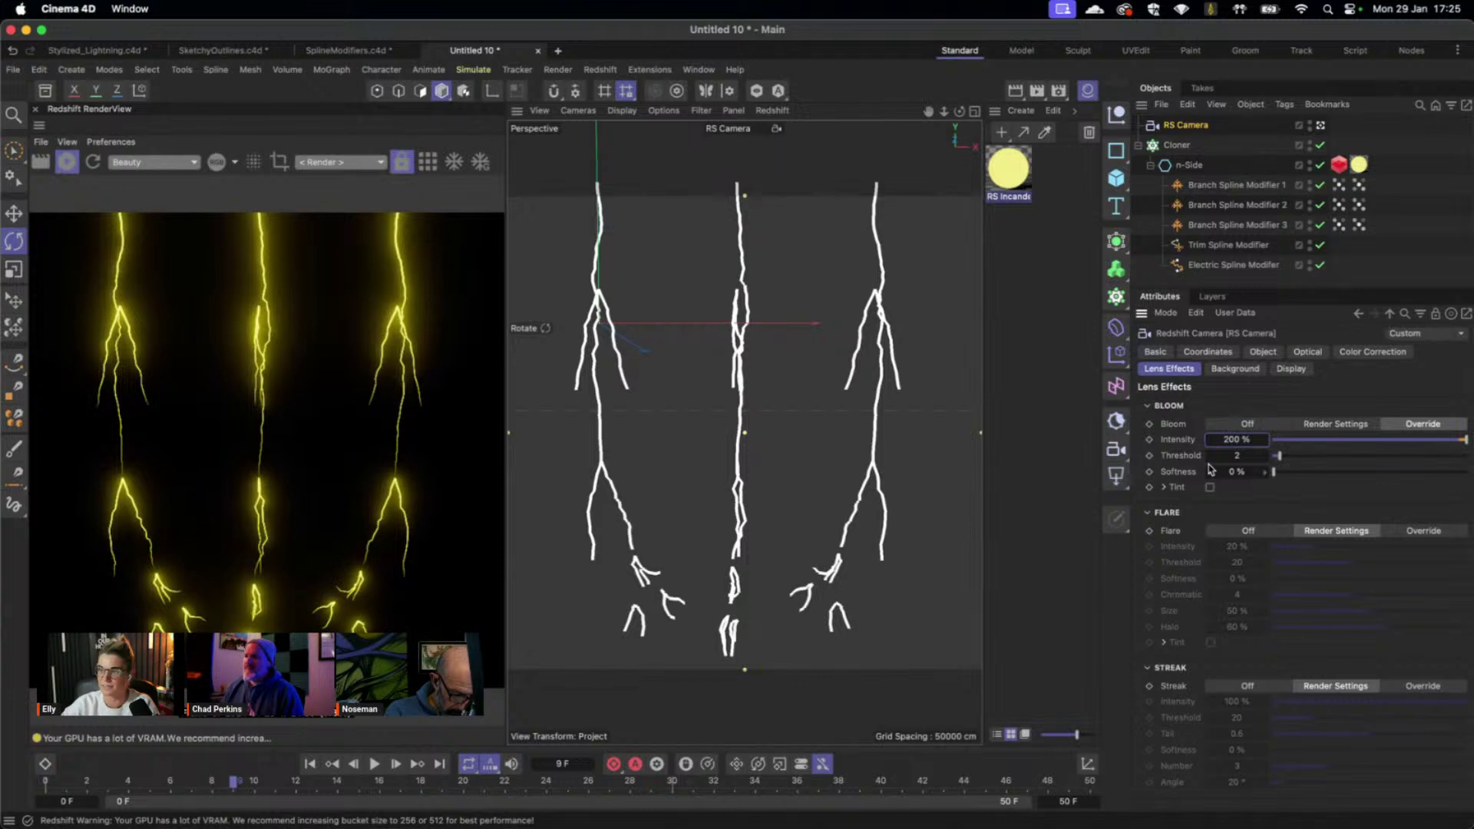
Play the glowing lightning animation from the start, stop it, and scrub to frame 4.
left_click(310, 764)
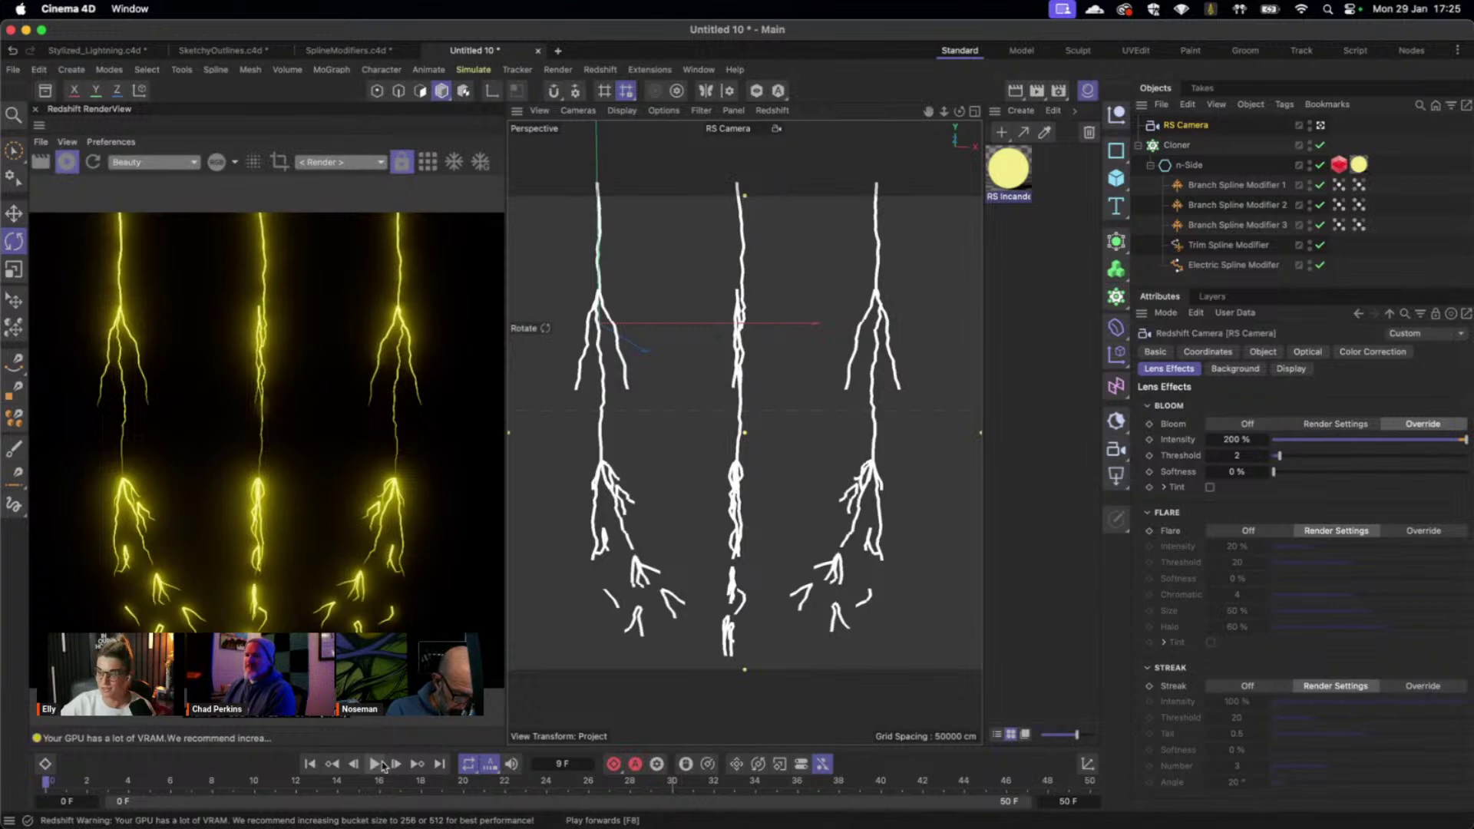
left_click(377, 765)
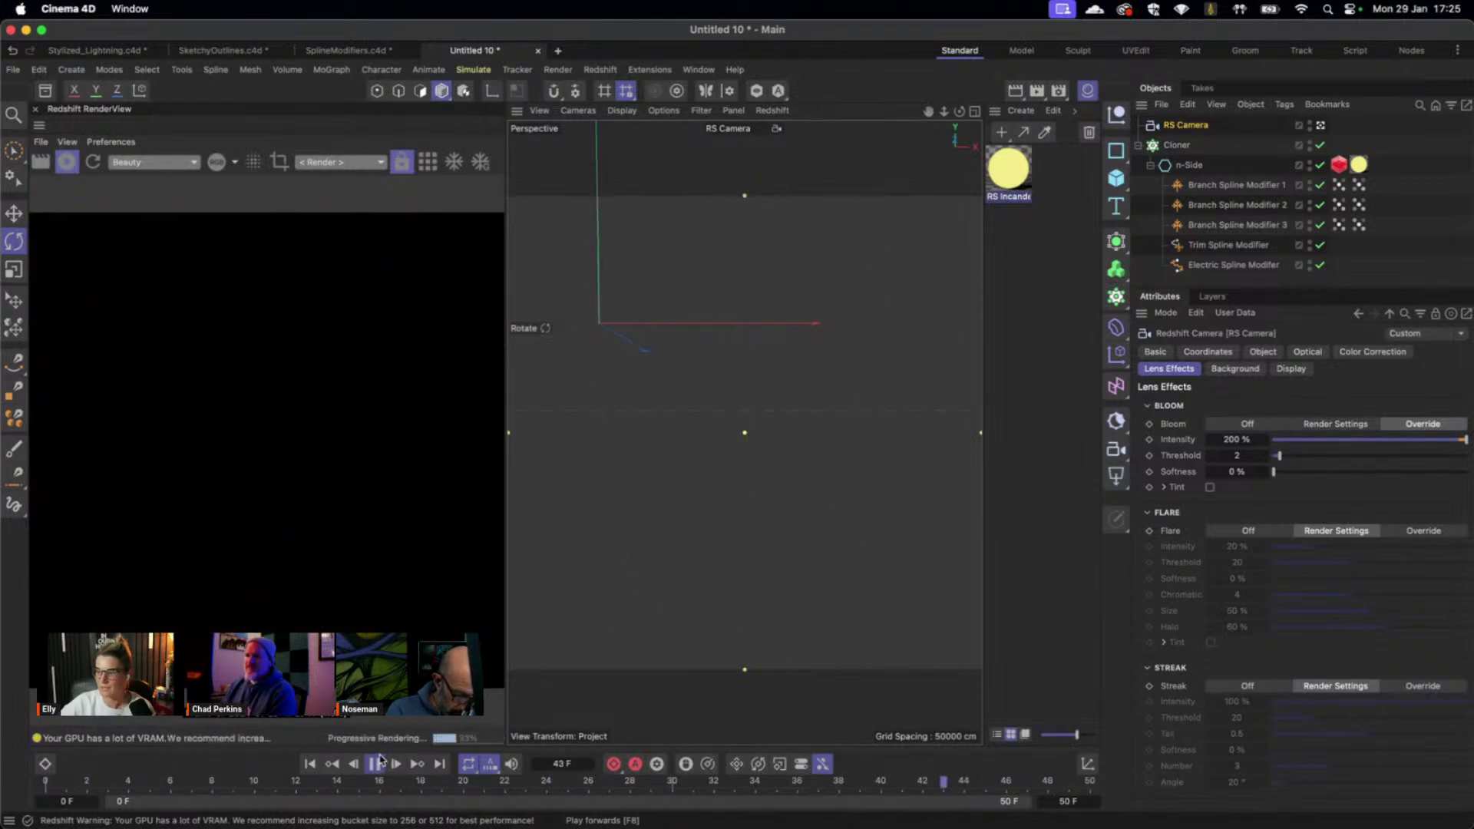
left_click(376, 764)
left_click(46, 780)
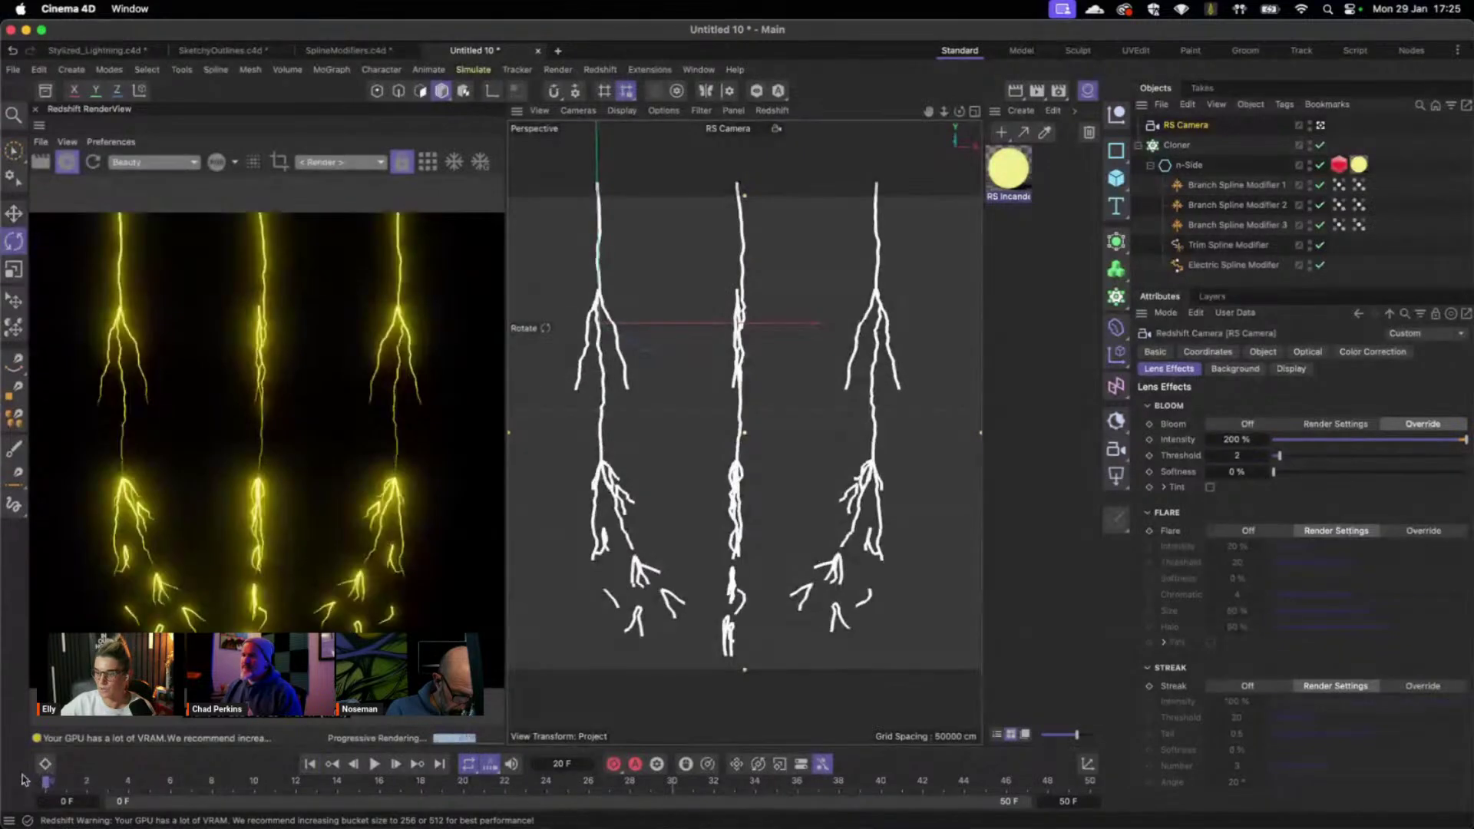
left_click_drag(46, 783, 129, 783)
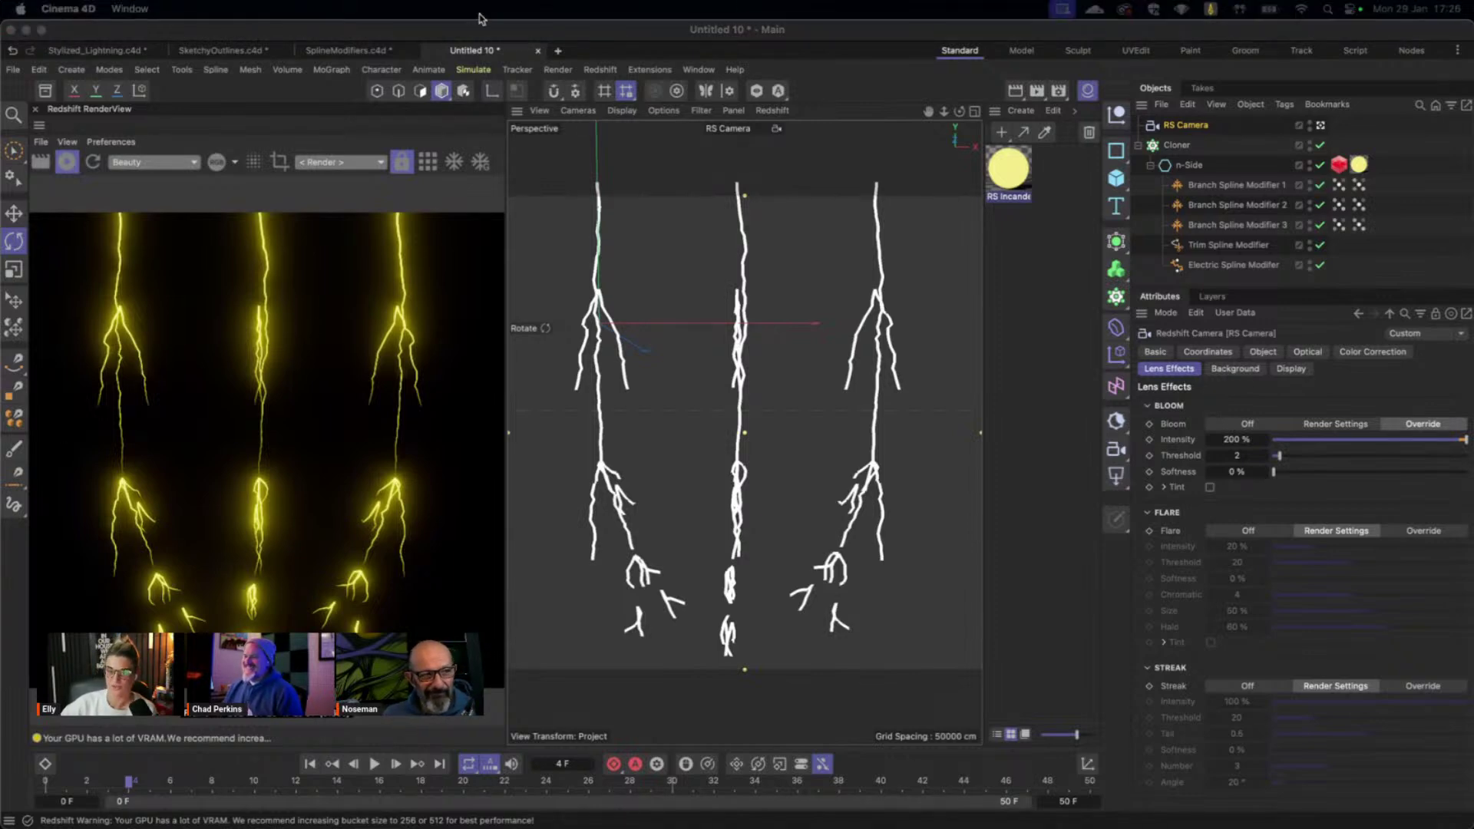
Stop the live render, close the RenderView, and switch to the SketchyOutlines.c4d project.
left_click(86, 159)
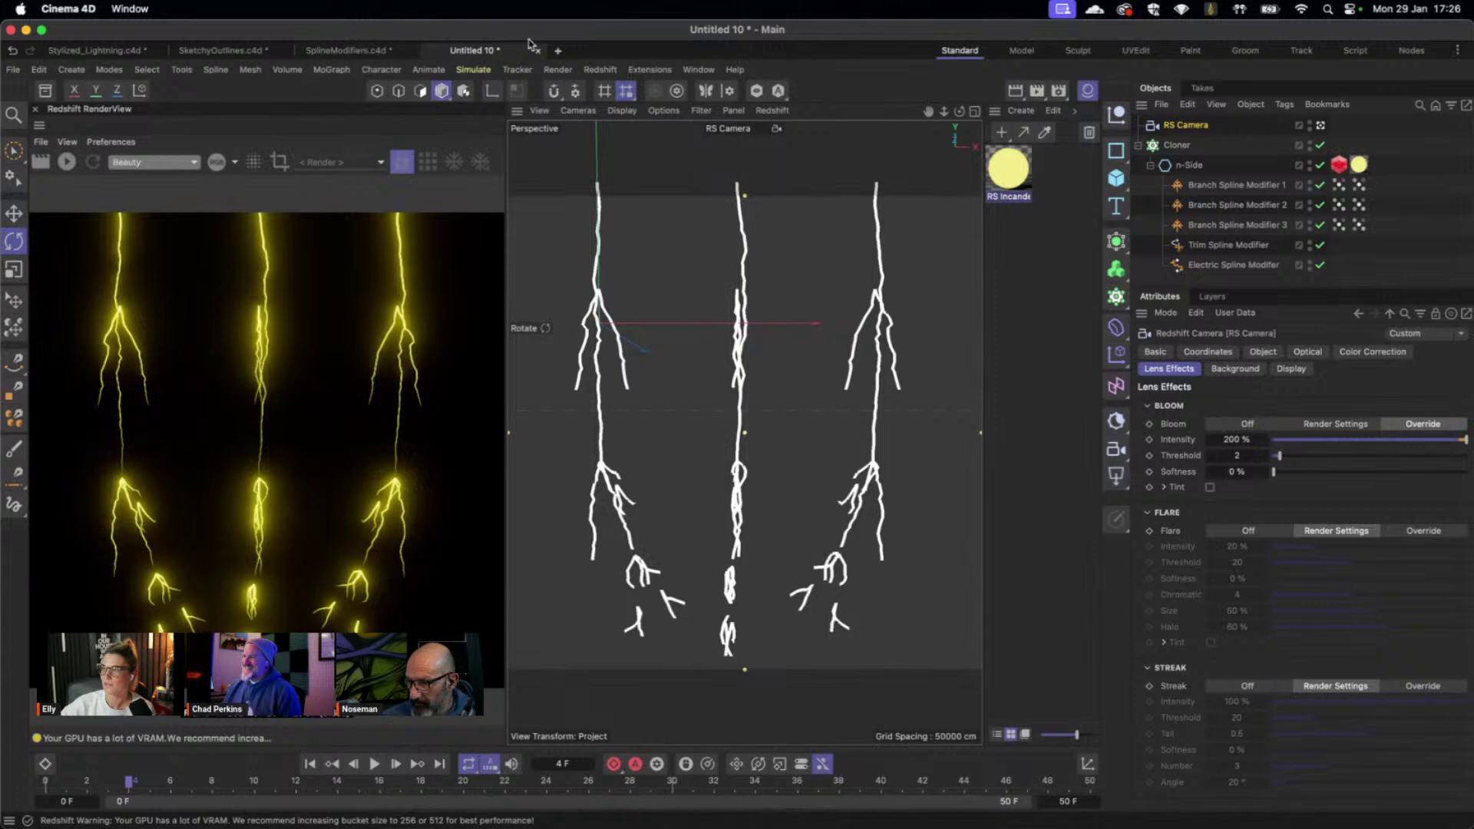
left_click(35, 110)
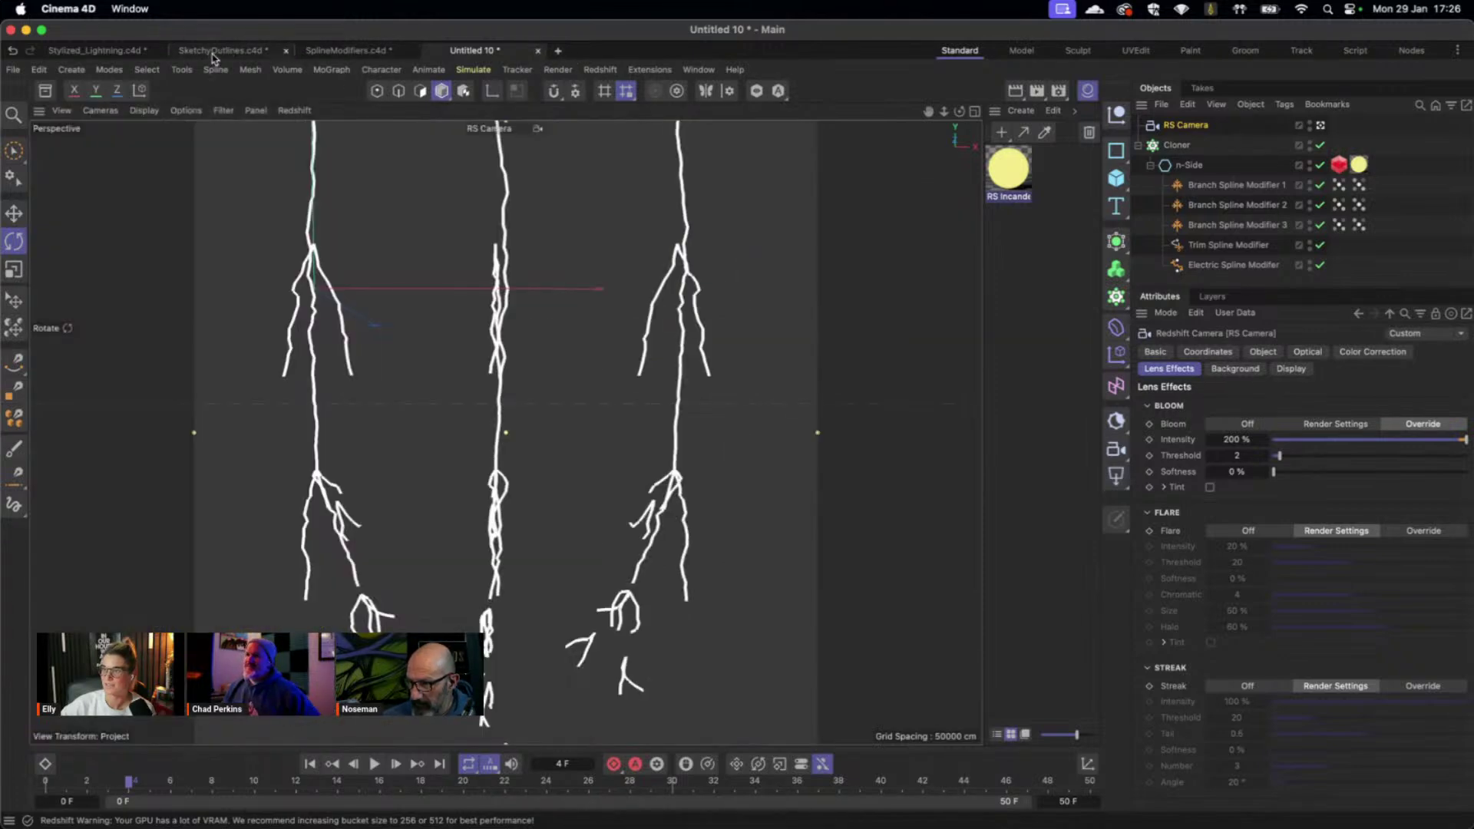
left_click(217, 51)
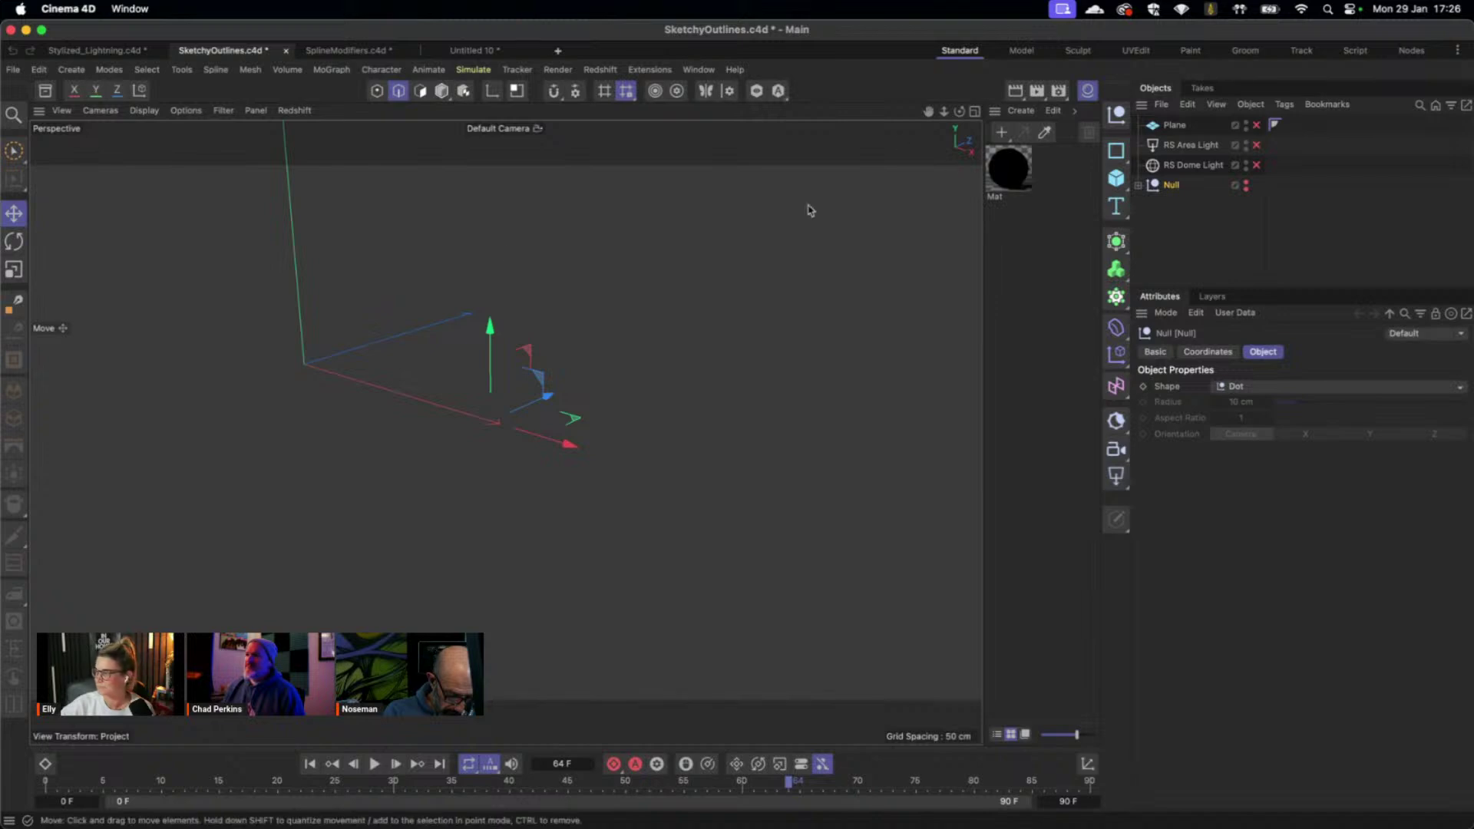
Add a 200 cm cube, move it along the X axis, and make it editable.
left_click(1122, 185)
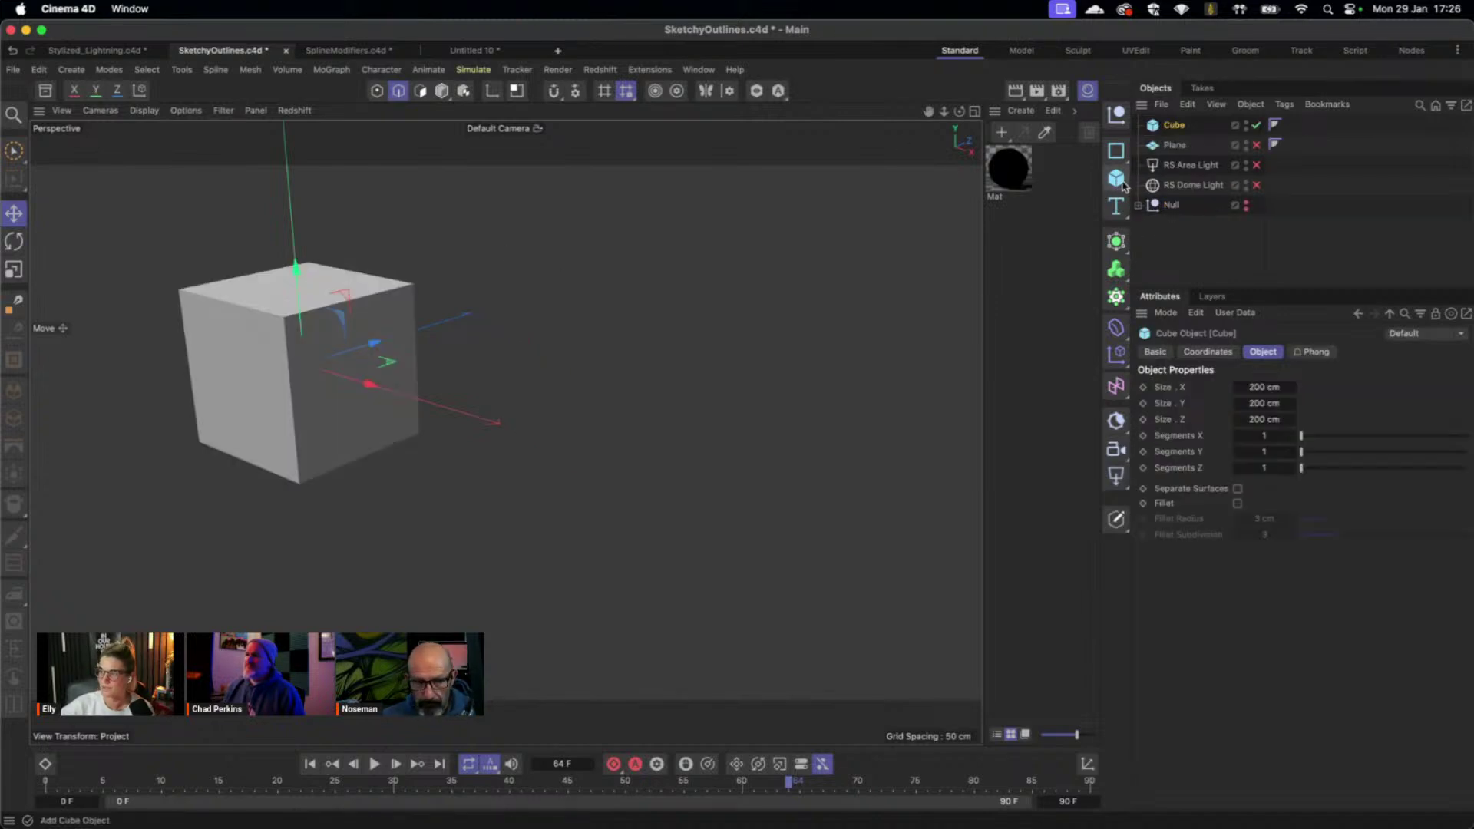
left_click_drag(370, 384, 556, 448)
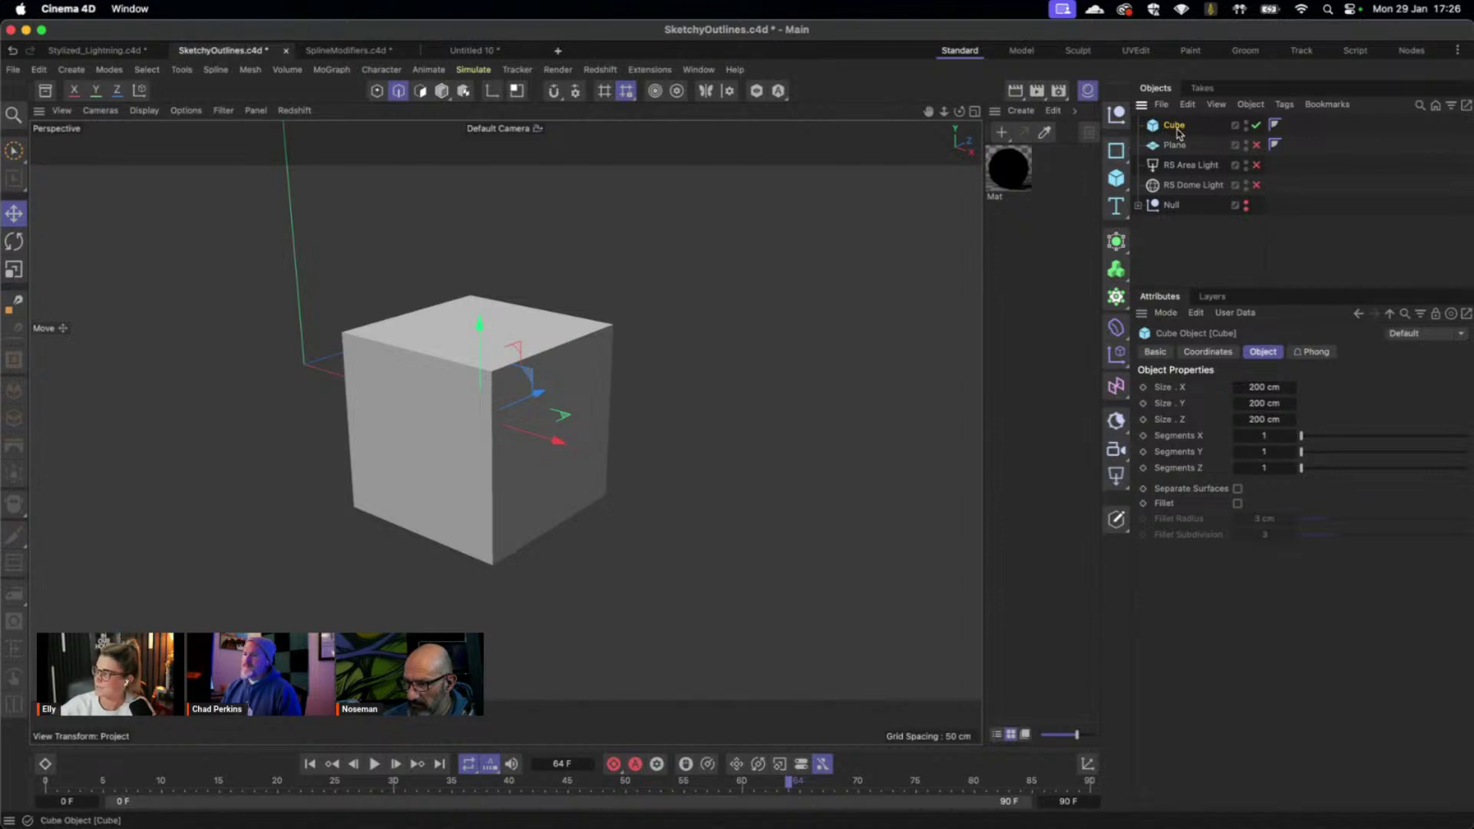
key("c")
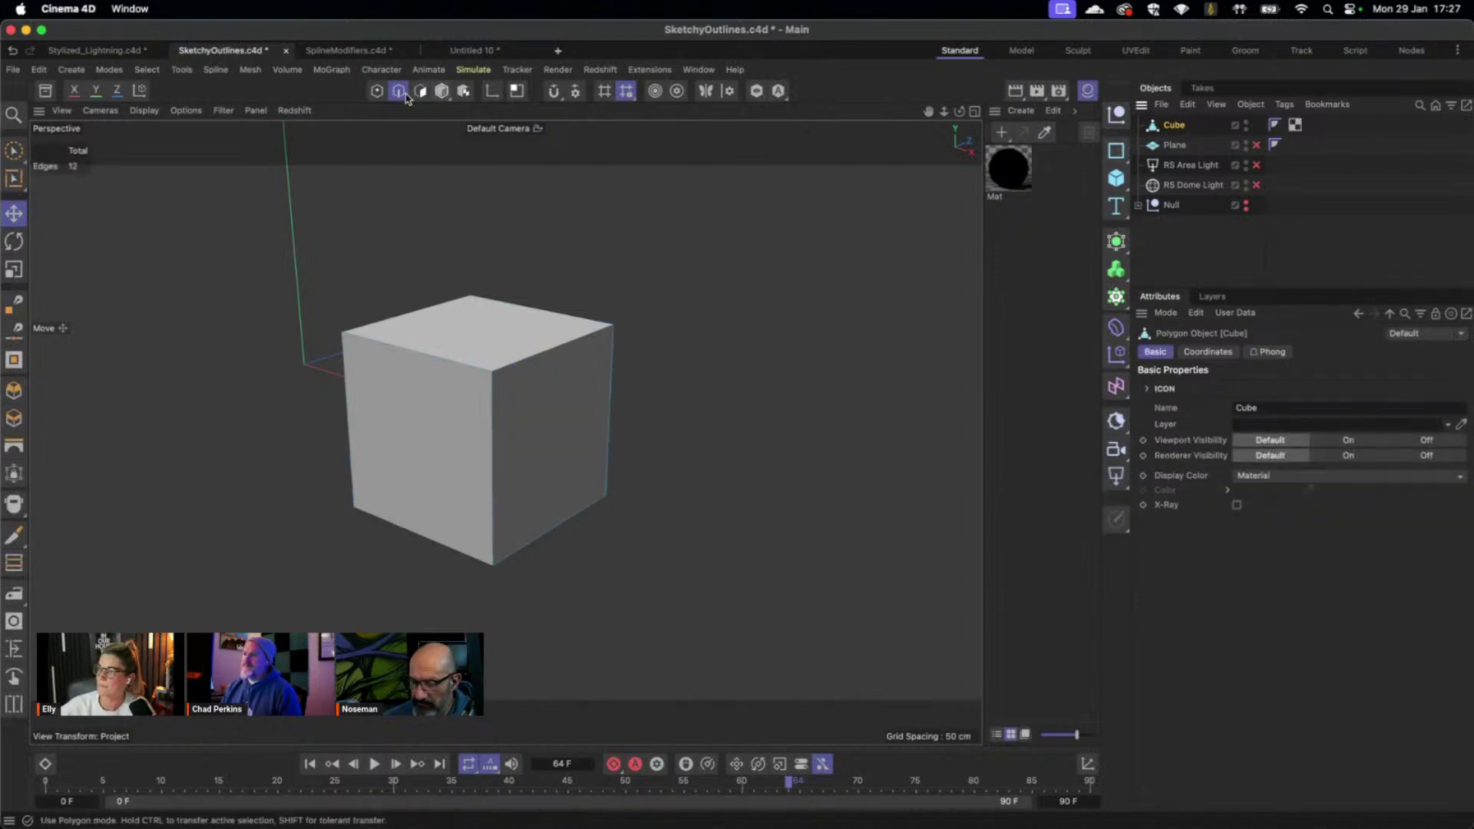
Select all edges of the cube and convert them with Edge to Spline.
left_click(459, 346)
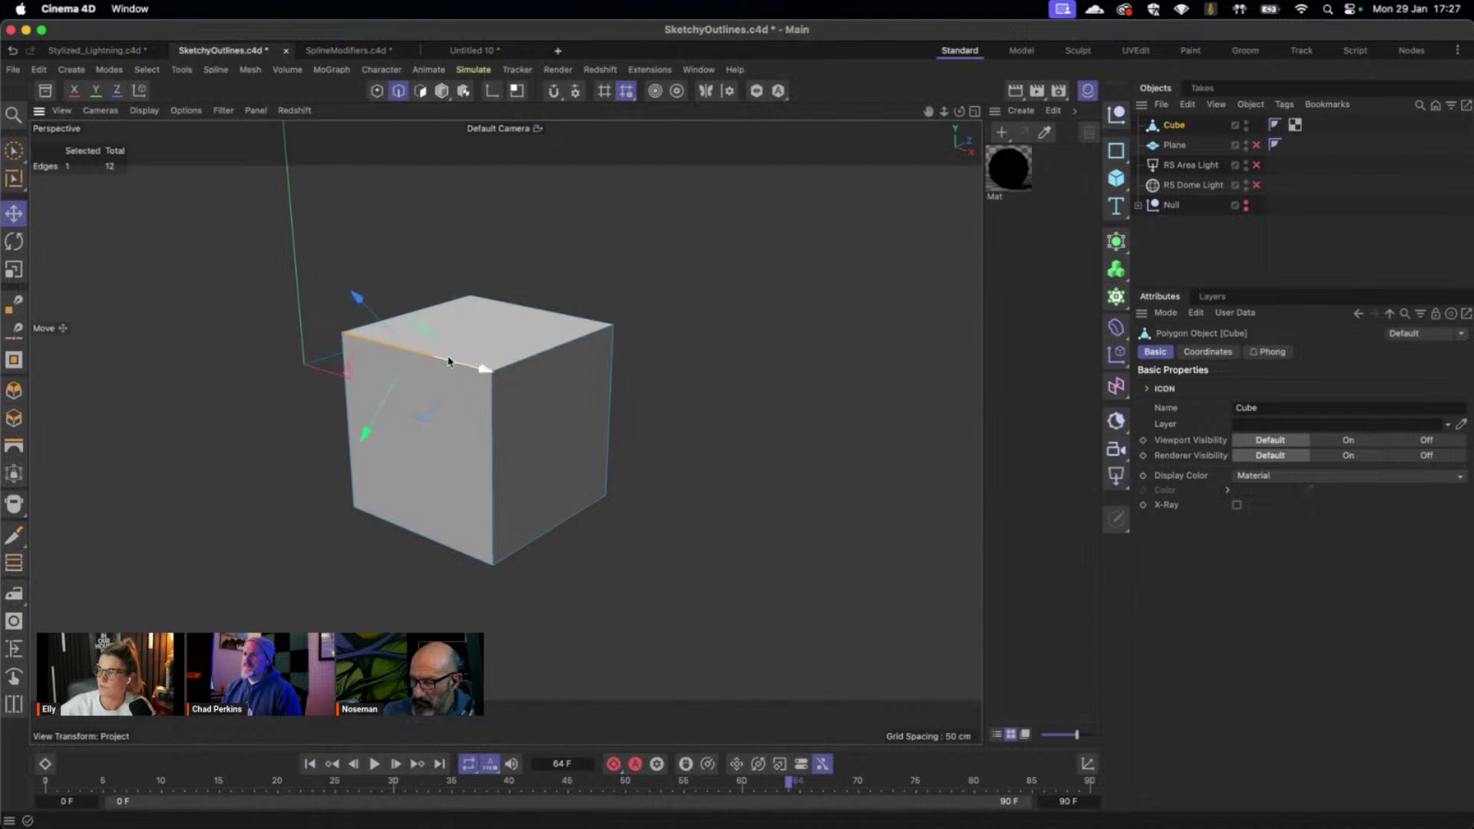
key("super+a")
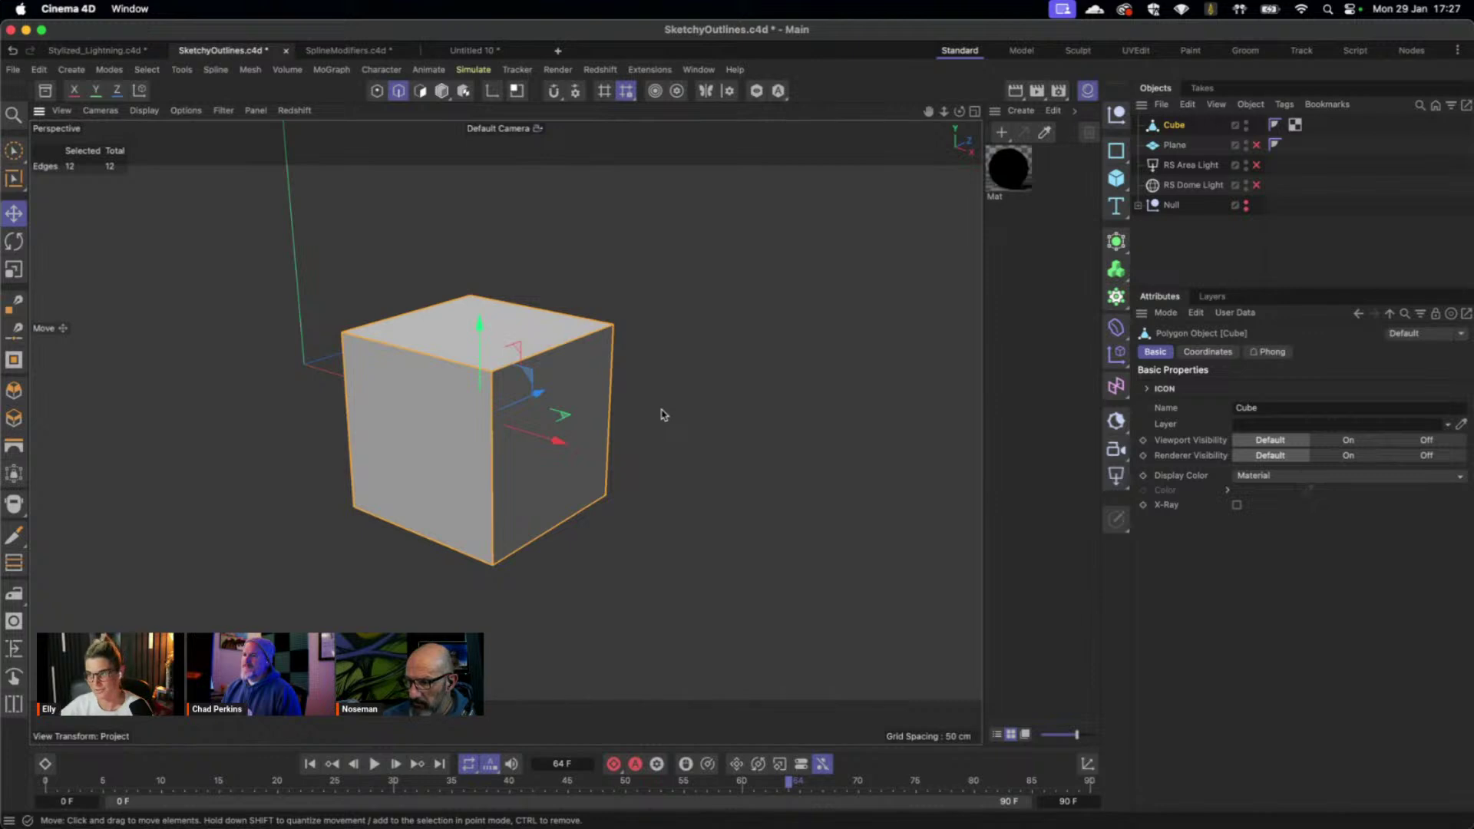
left_click(254, 70)
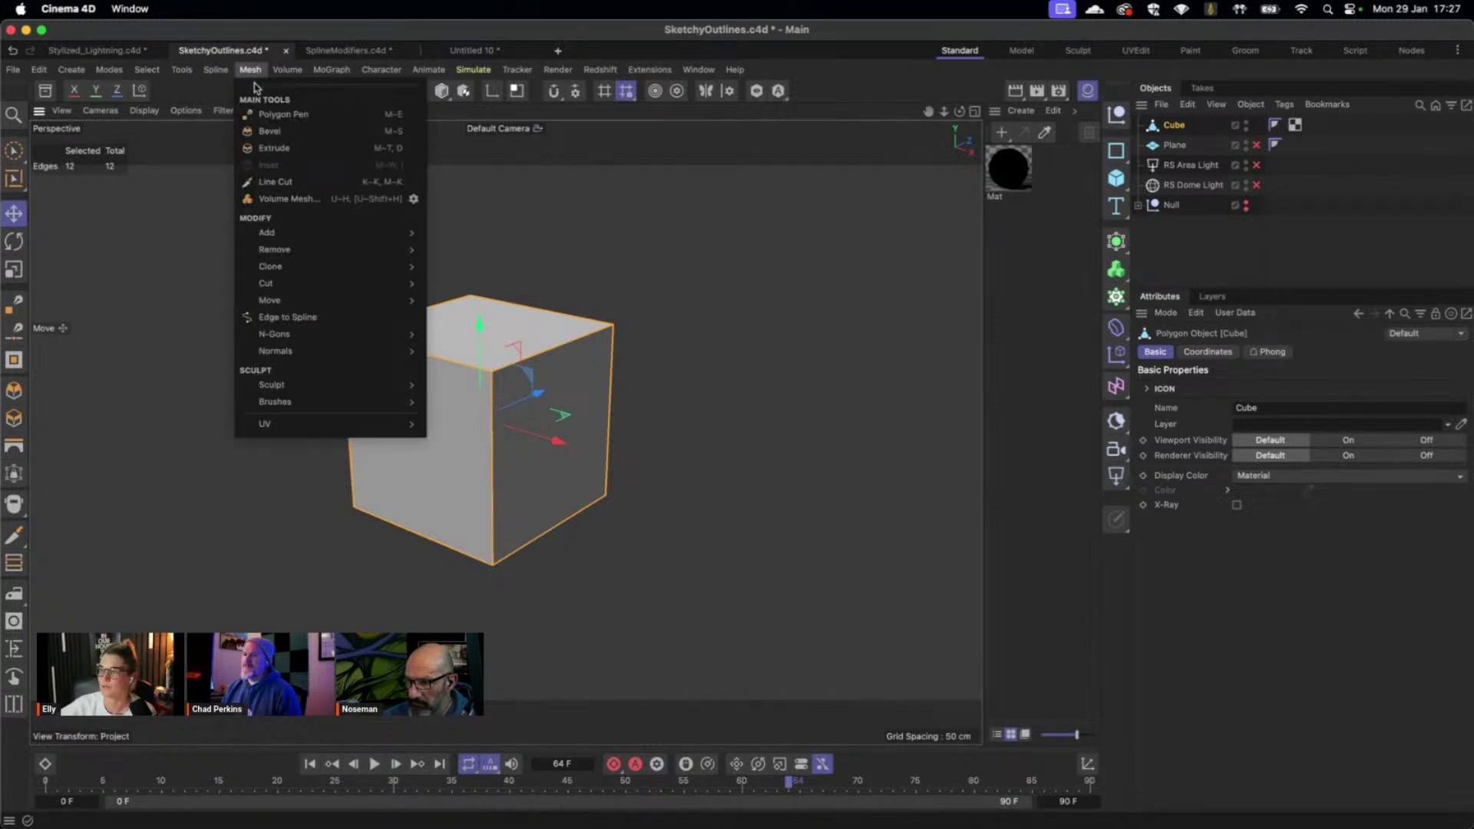
left_click(300, 317)
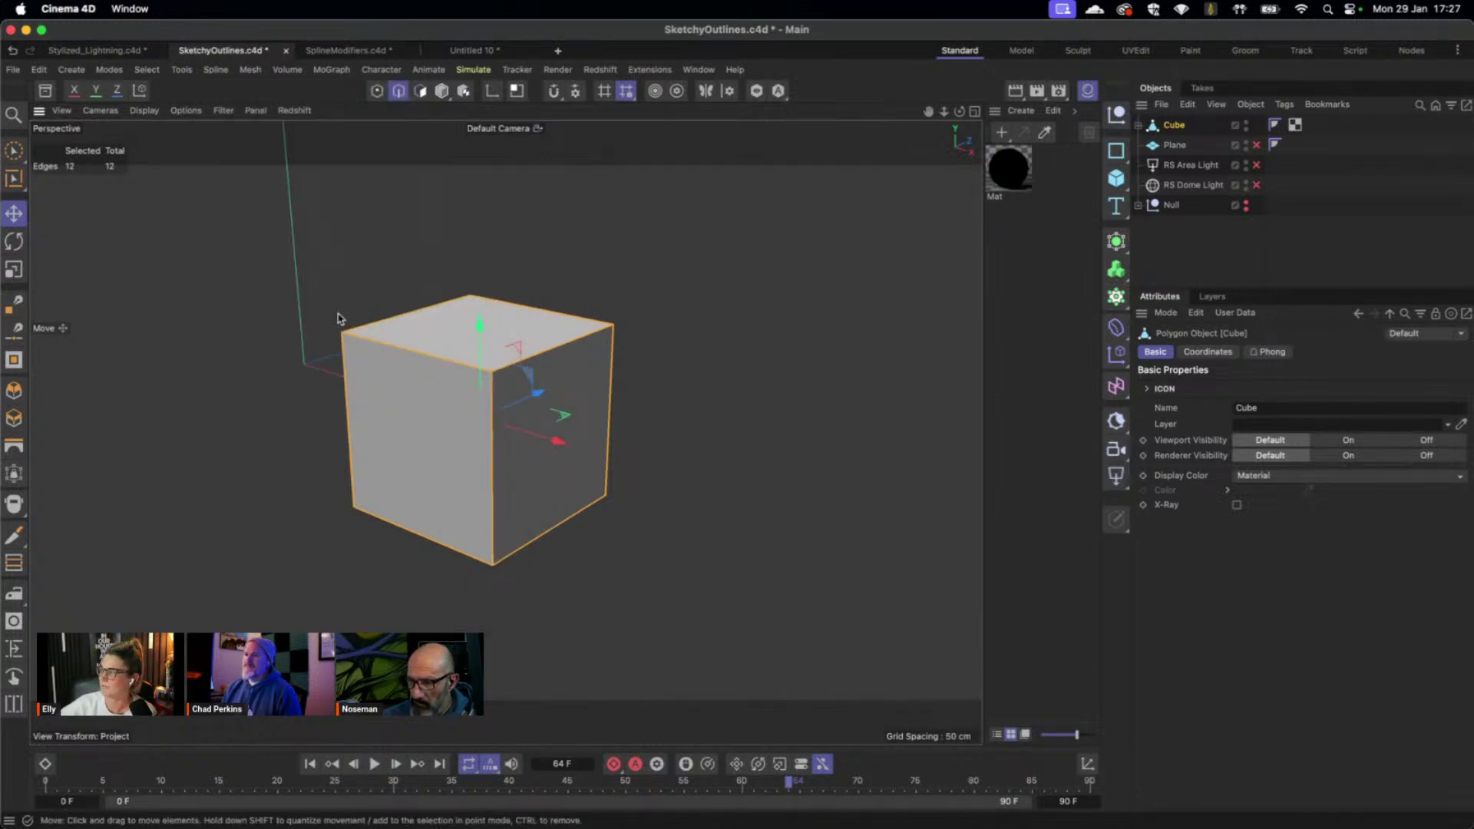
left_click(1216, 105)
mouse_move(1259, 137)
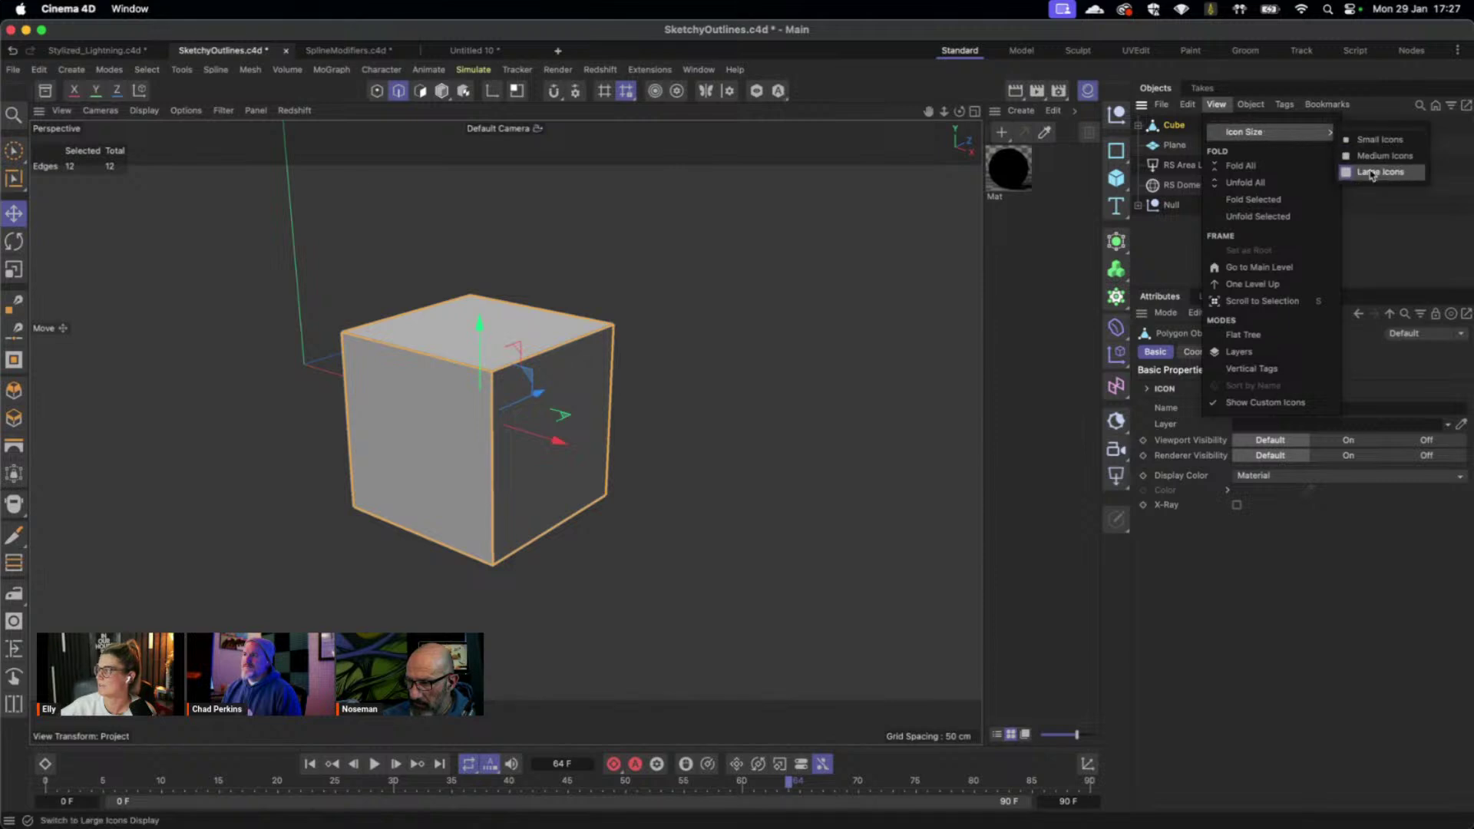
left_click(1371, 172)
Move Cube.Spline out of the Cube's hierarchy and hide the Cube in both viewport and render.
left_click(1139, 125)
left_click(1189, 145)
left_click(1175, 125)
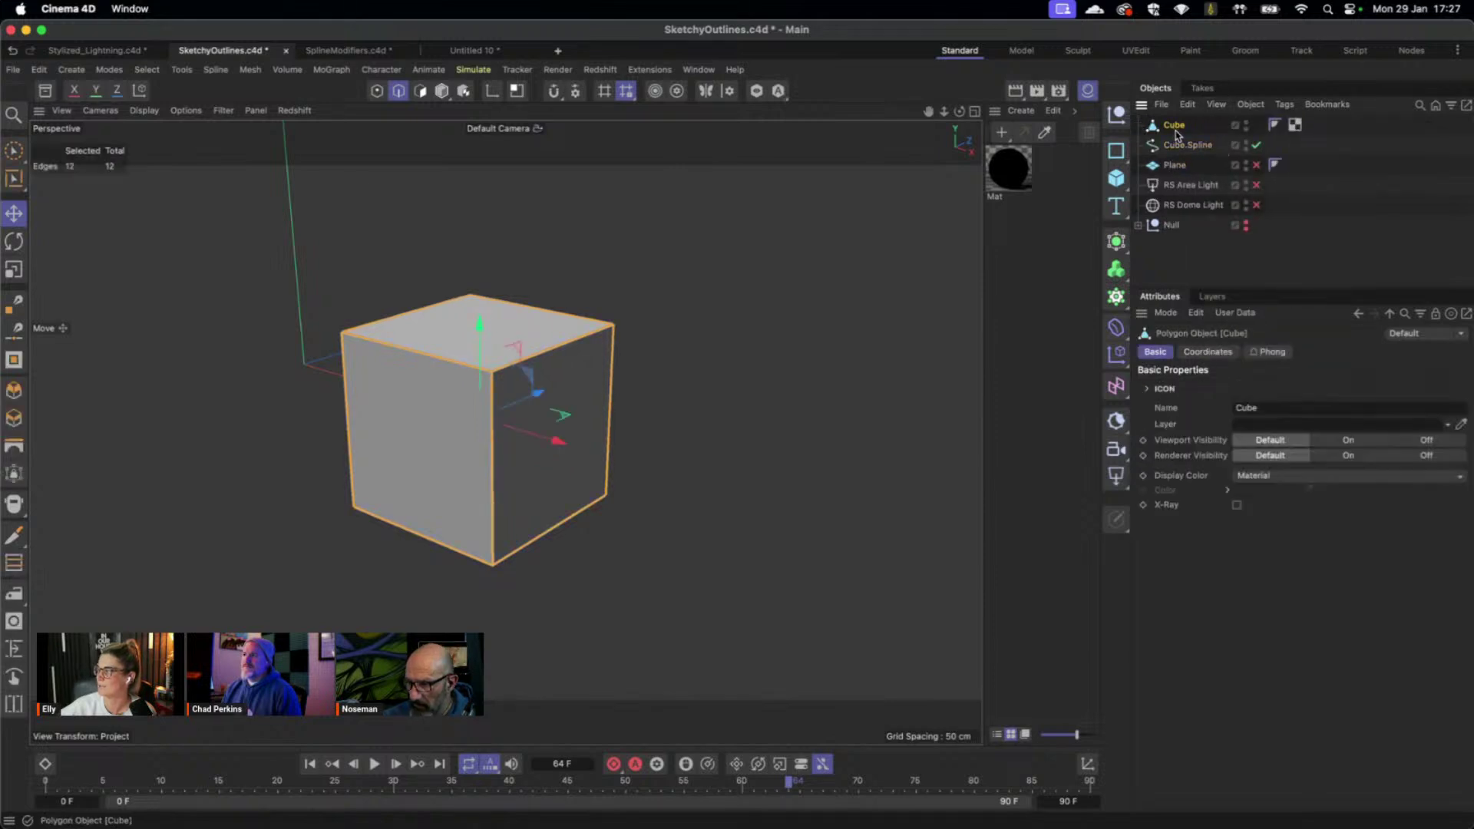
left_click(1237, 135)
left_click(1246, 123)
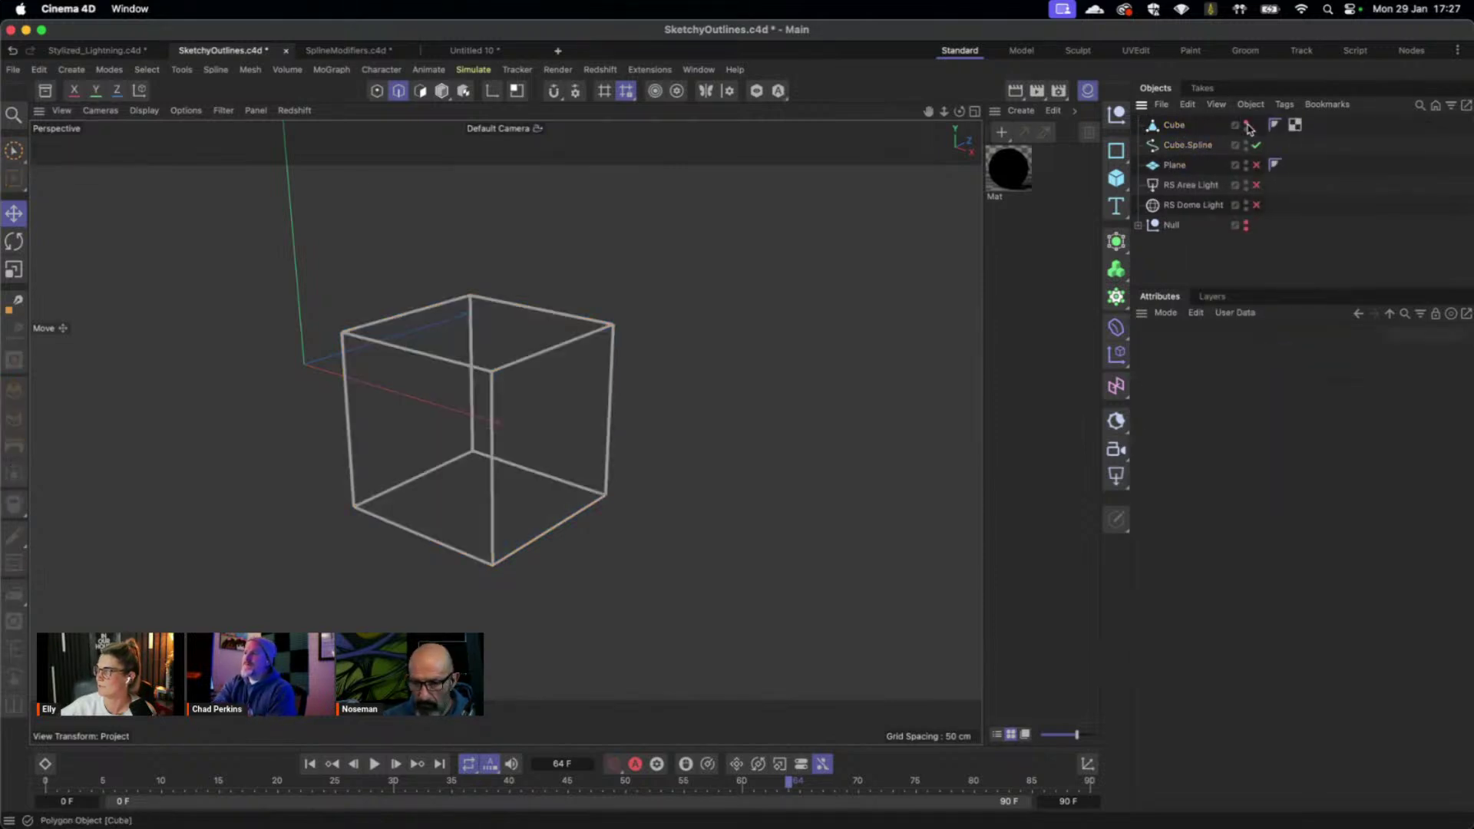
Add an Electric Spline Modifier from the Asset Browser and make it a child of Cube.Spline.
left_click(1189, 145)
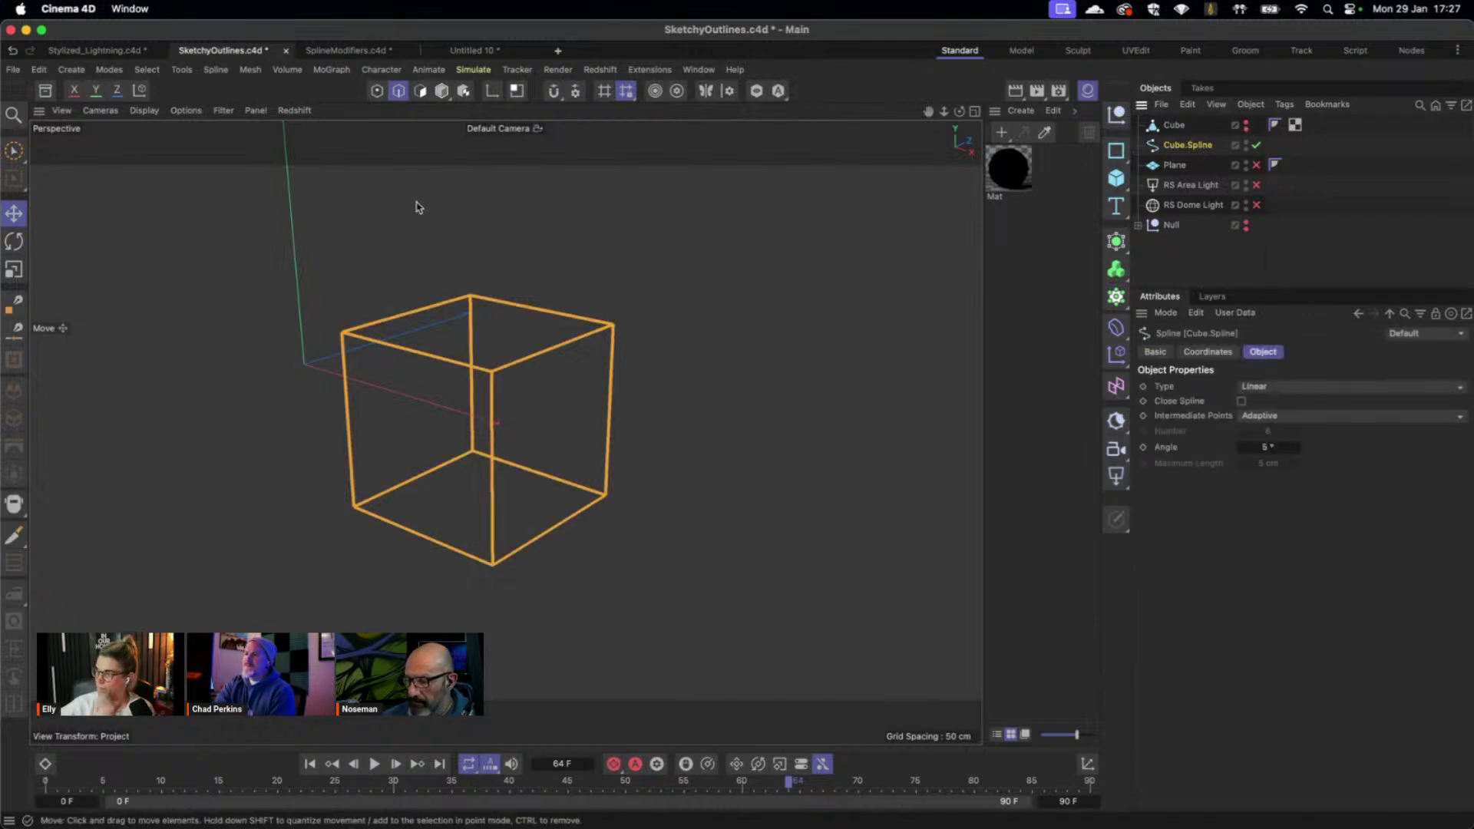
left_click(46, 91)
double_click(122, 369)
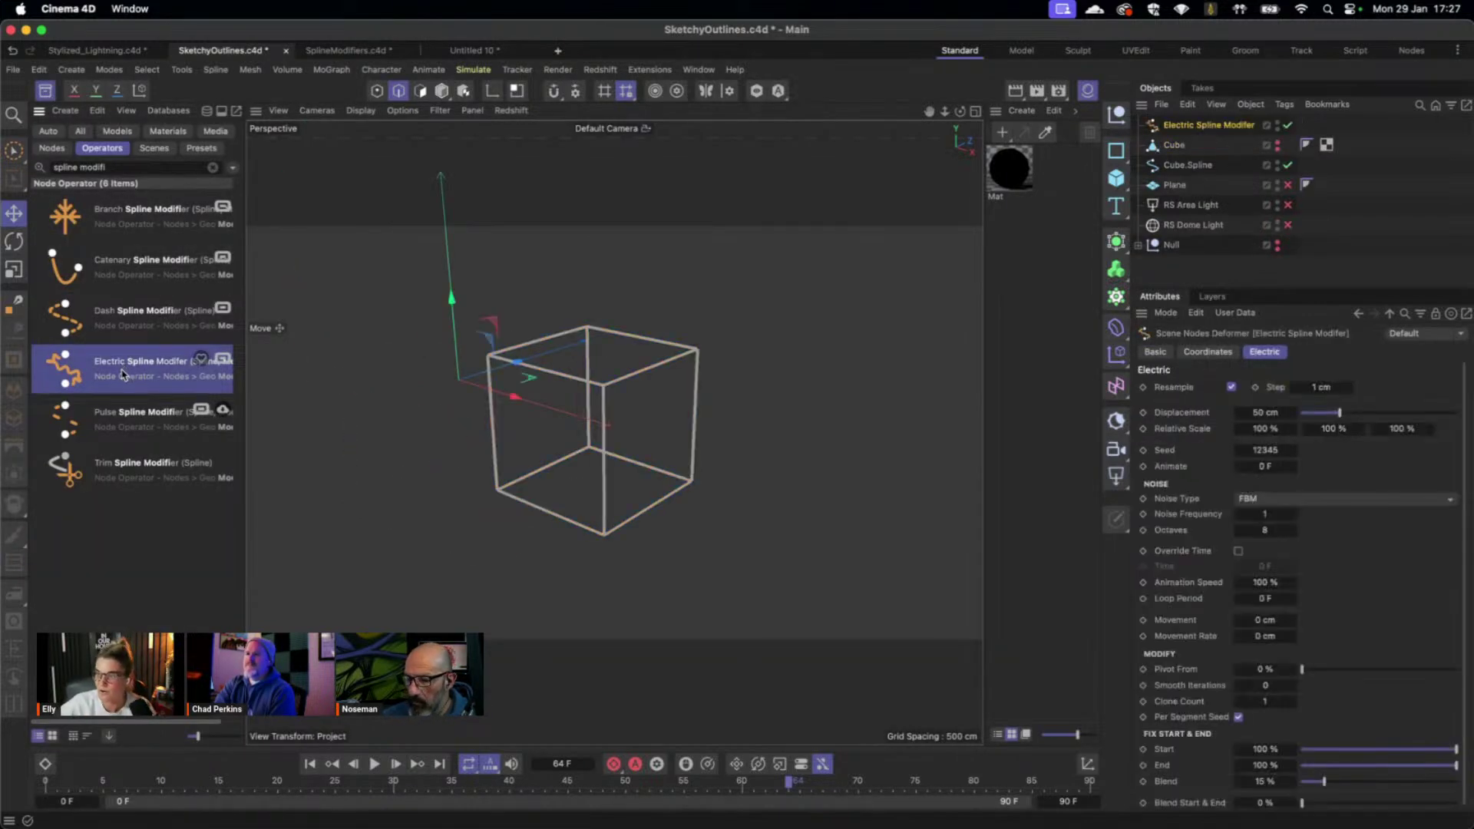
left_click(45, 91)
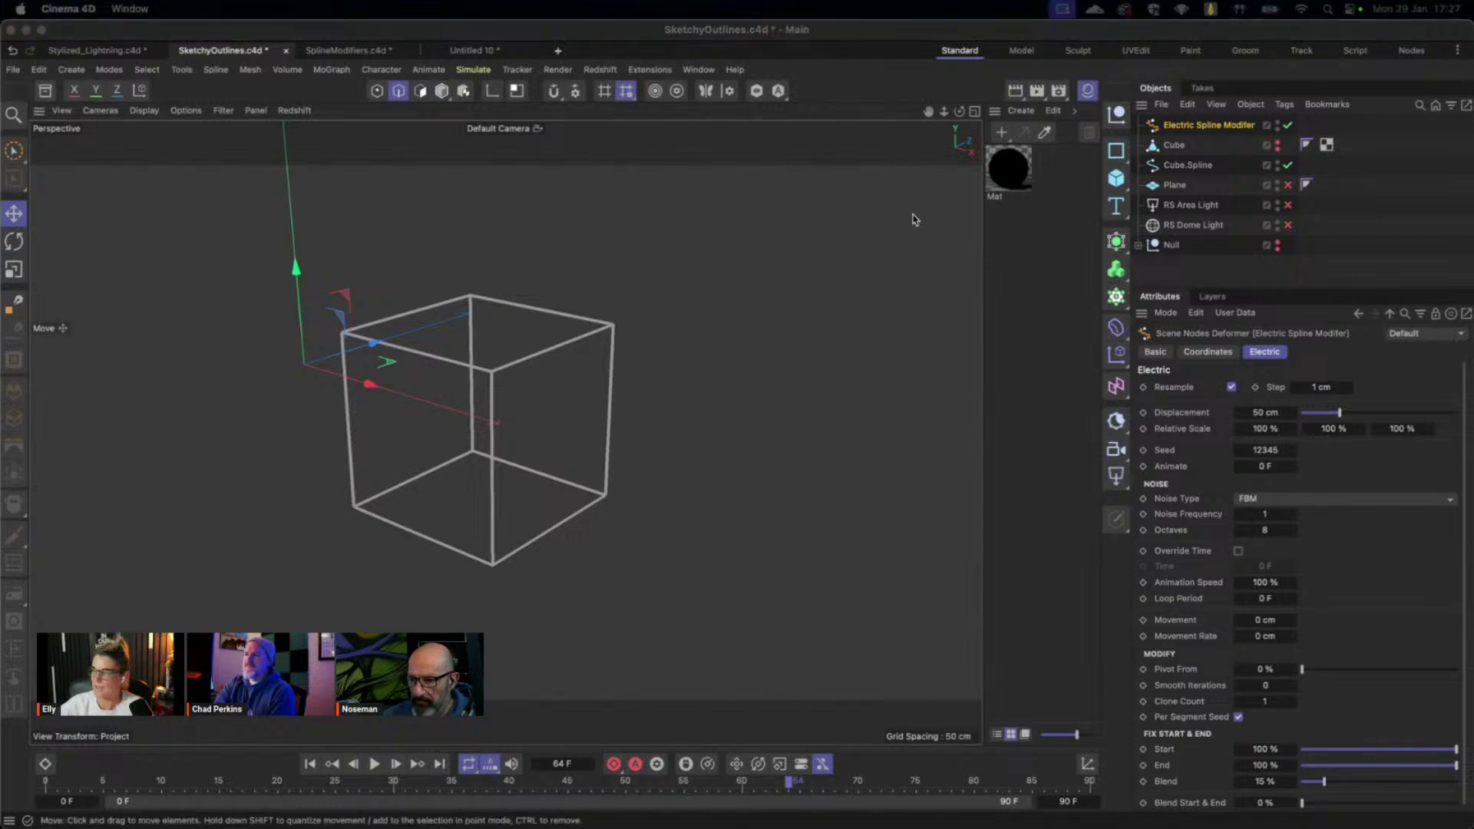
left_click_drag(1175, 145, 1194, 172)
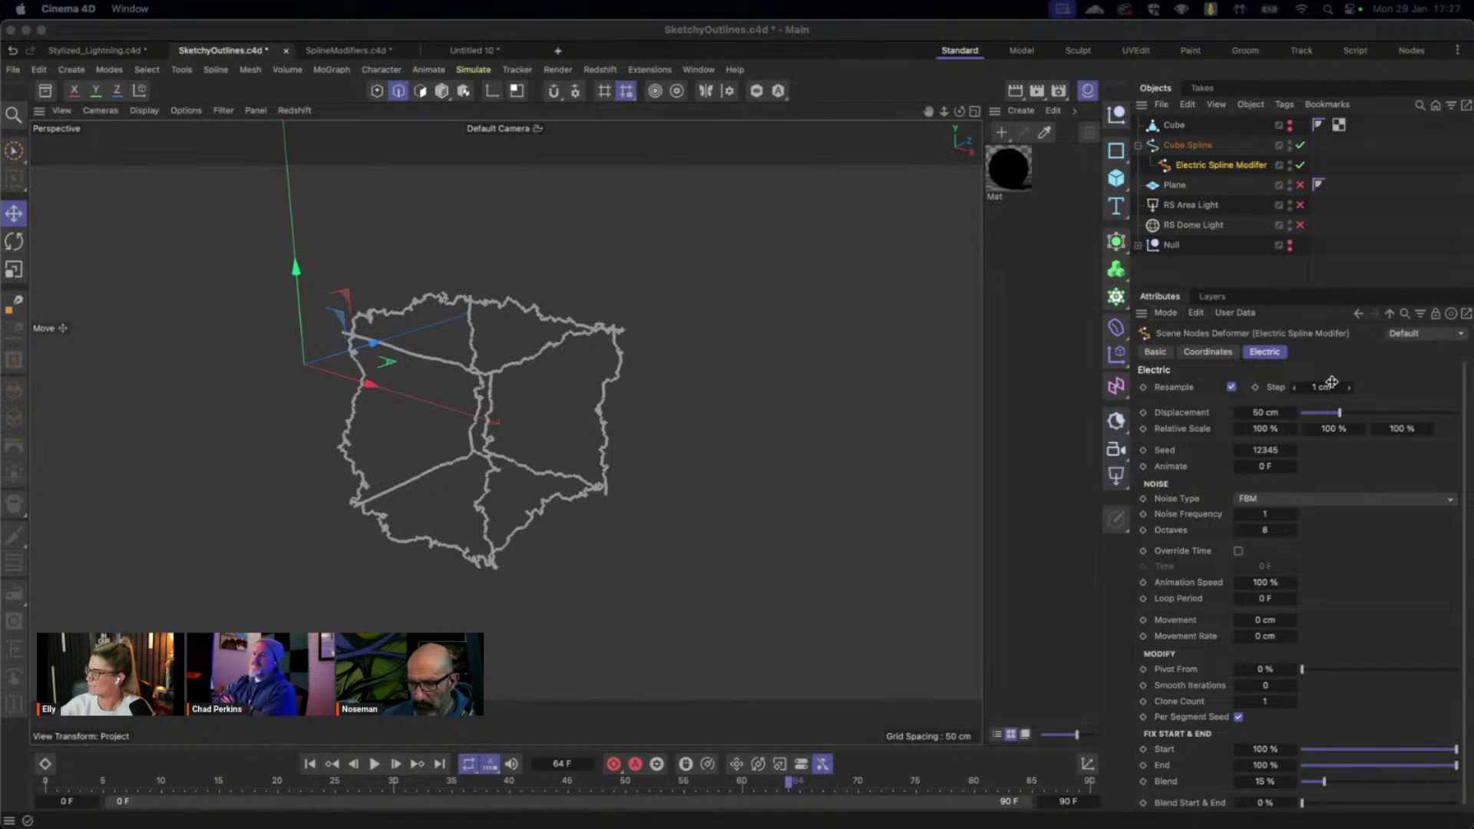
Set the Electric Spline Modifier's Displacement to 15 cm and its Animation Speed to 0 %.
left_click(1276, 412)
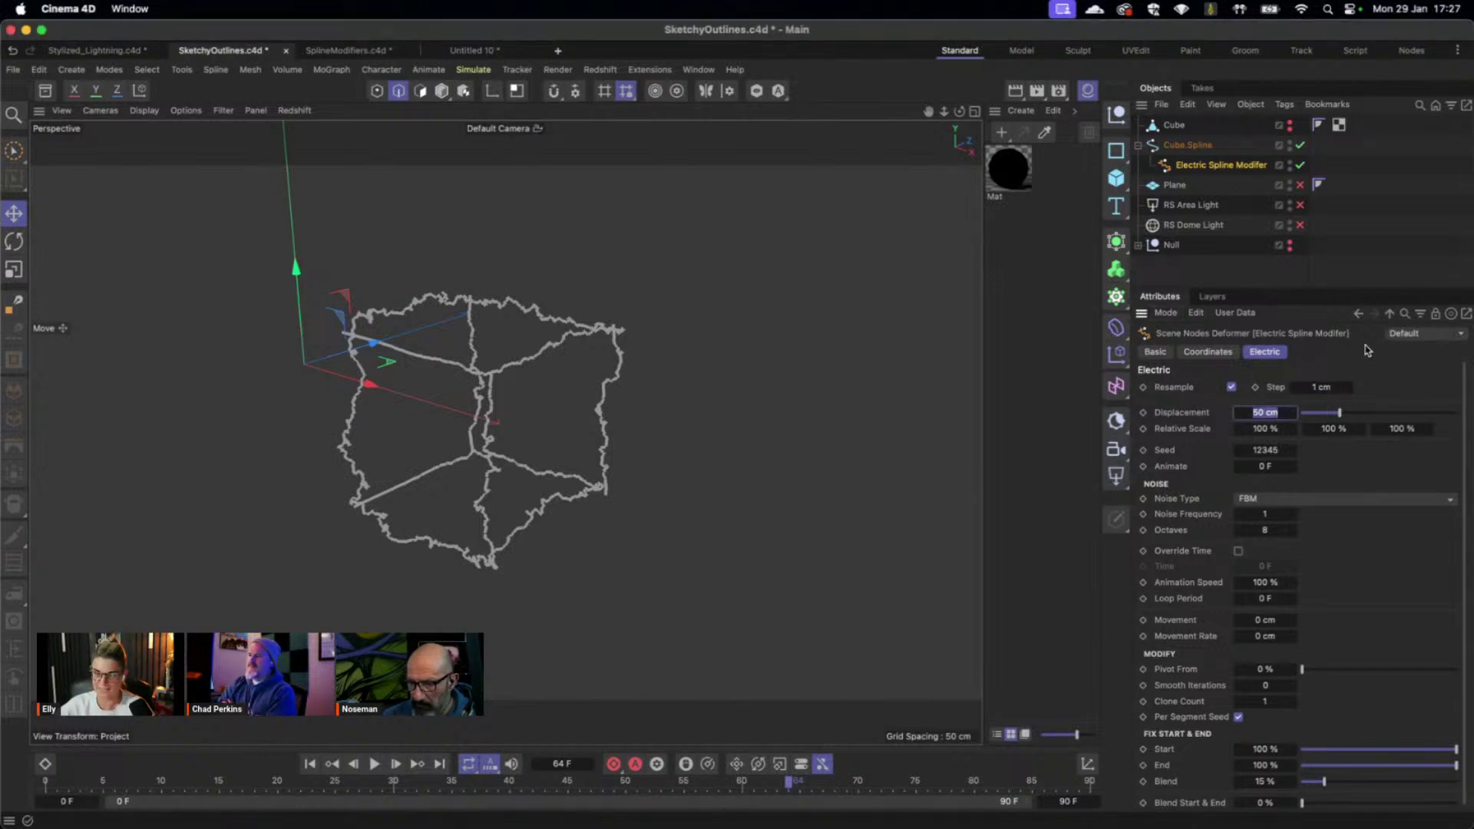
key("BackSpace")
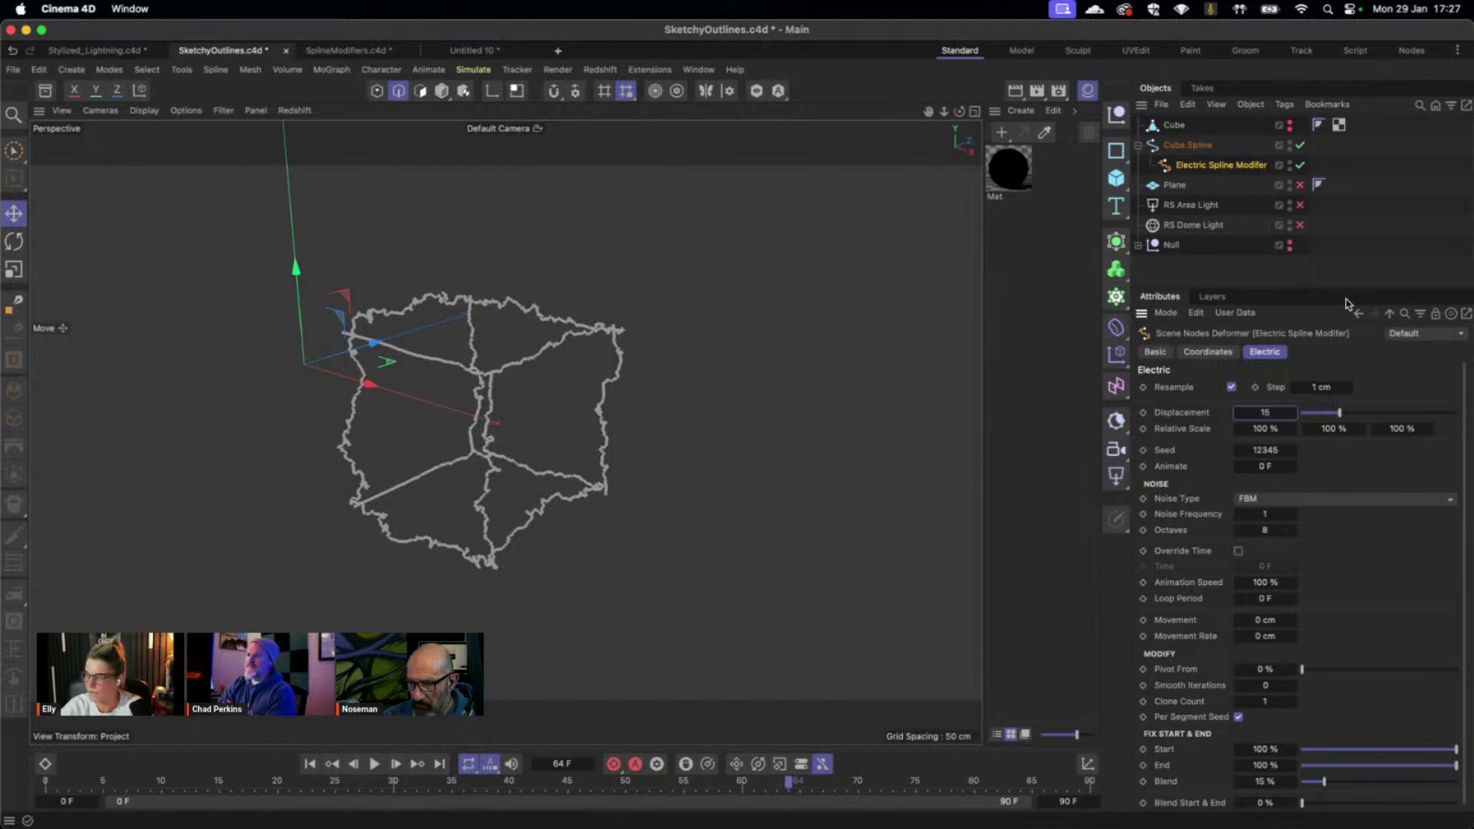
key("Return")
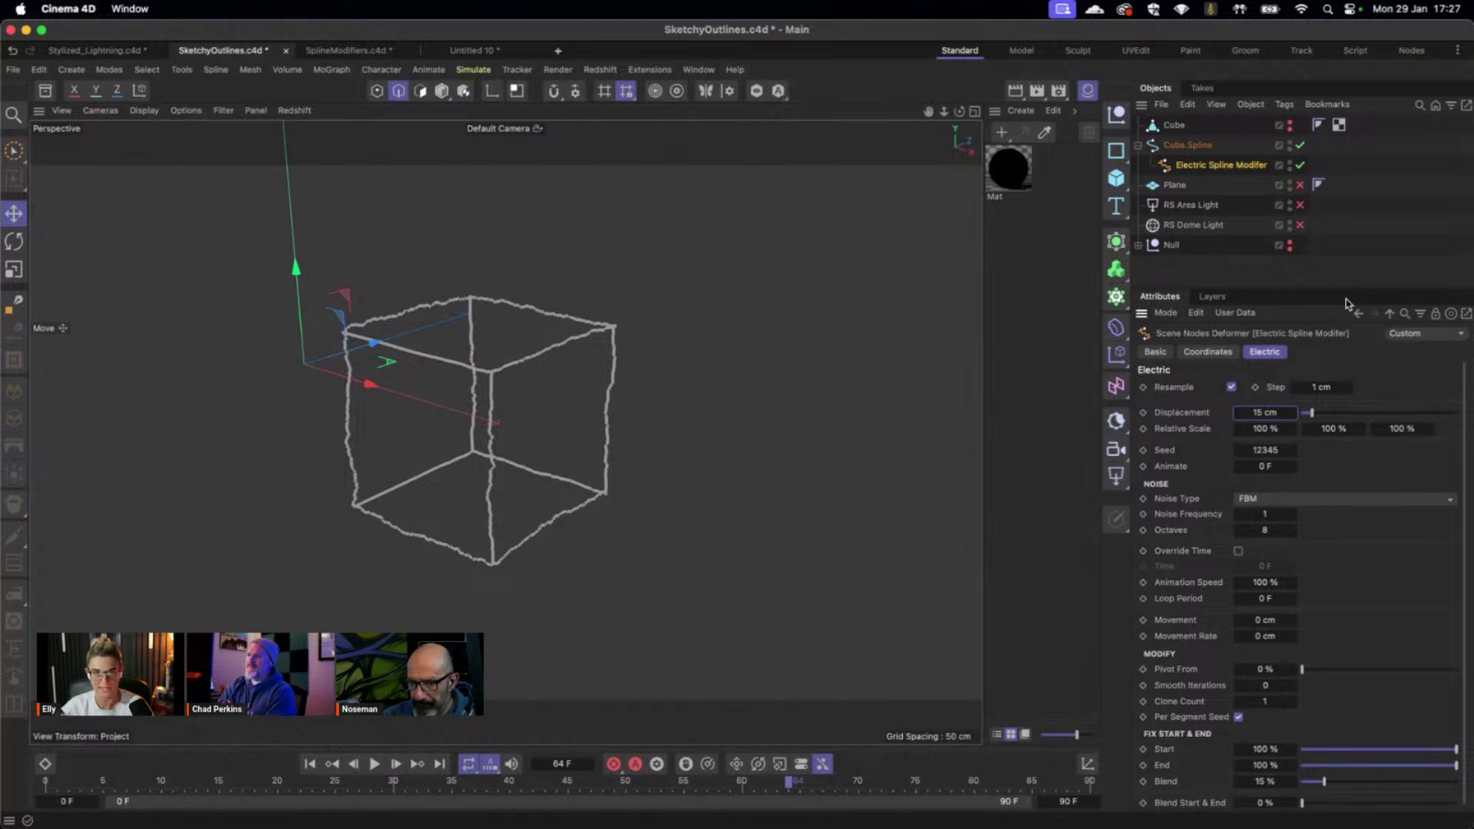
left_click(1294, 582)
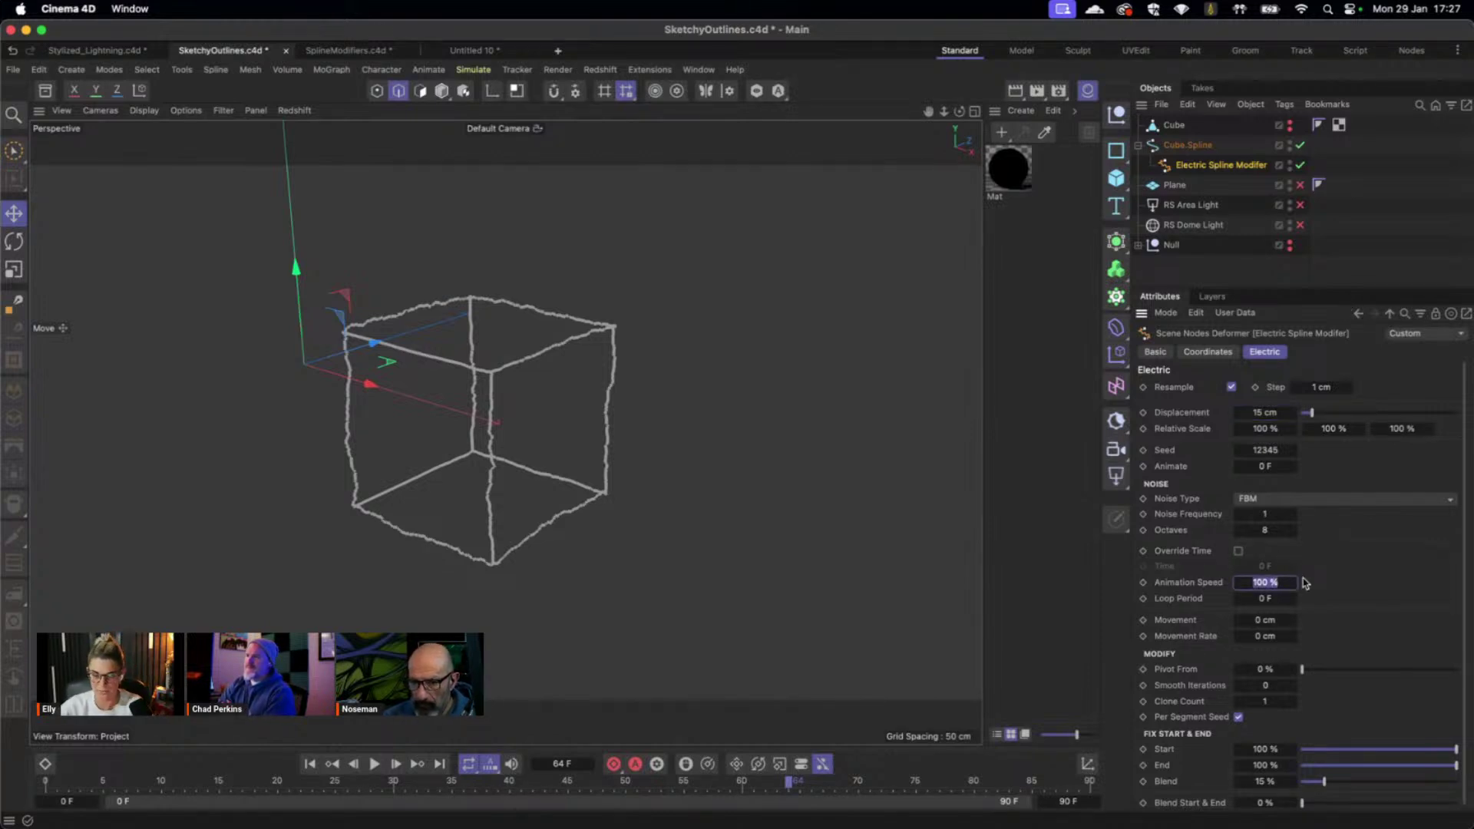
type("0")
key("Return")
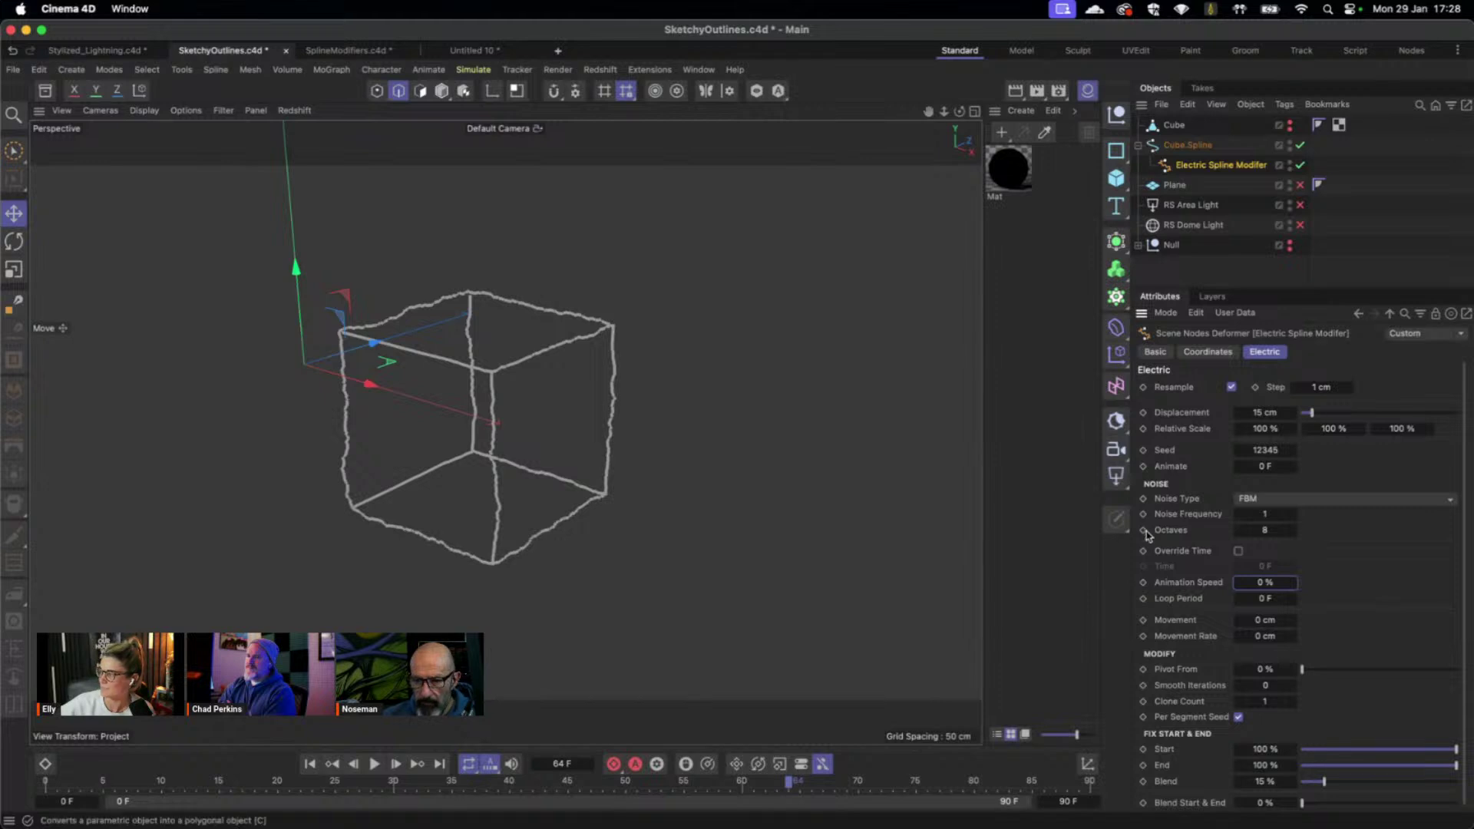
Set the modifier's noise Octaves to 2 and its Pivot From value to 47 %.
left_click(1283, 515)
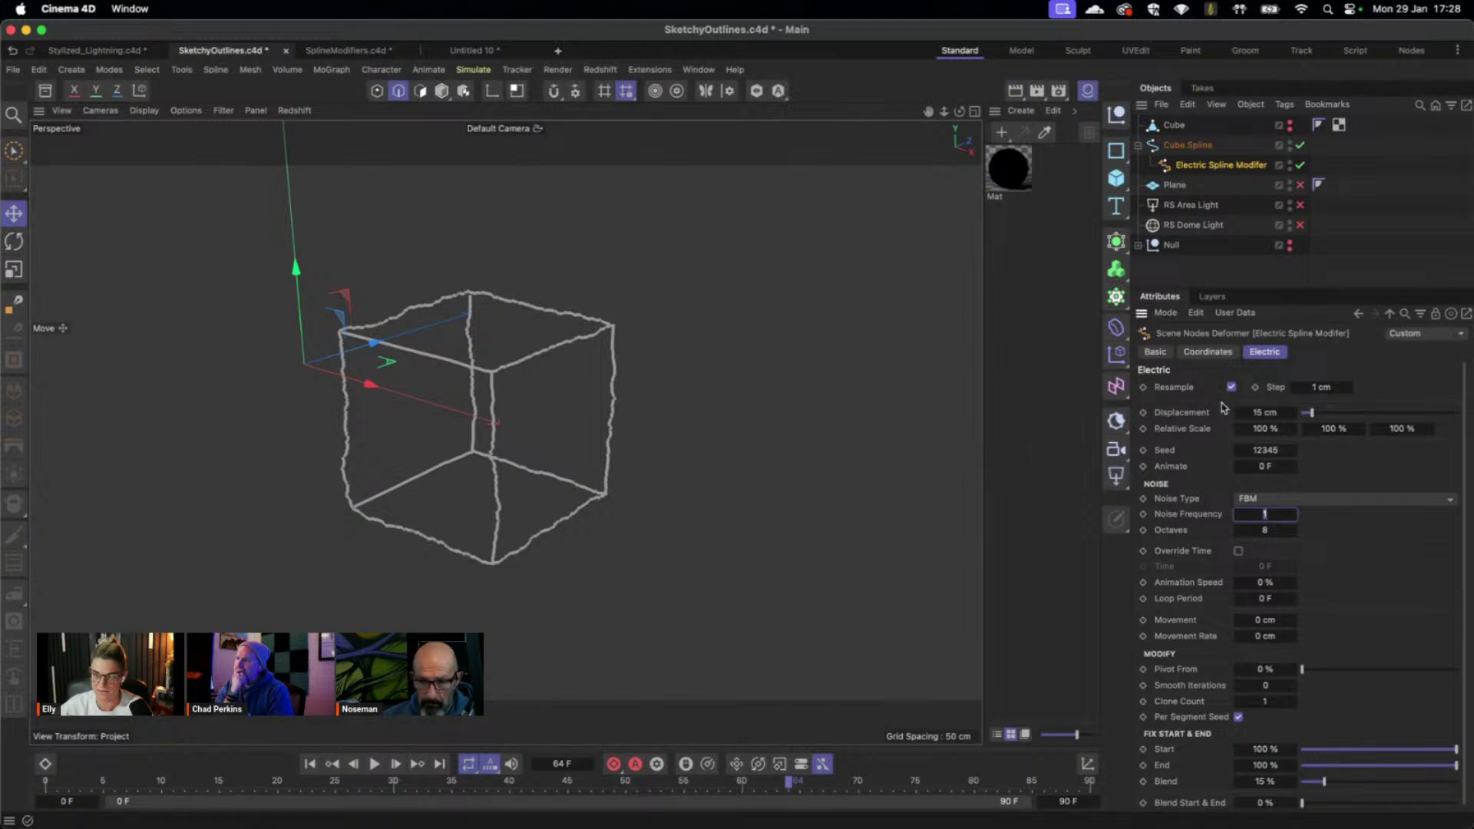
left_click(1268, 530)
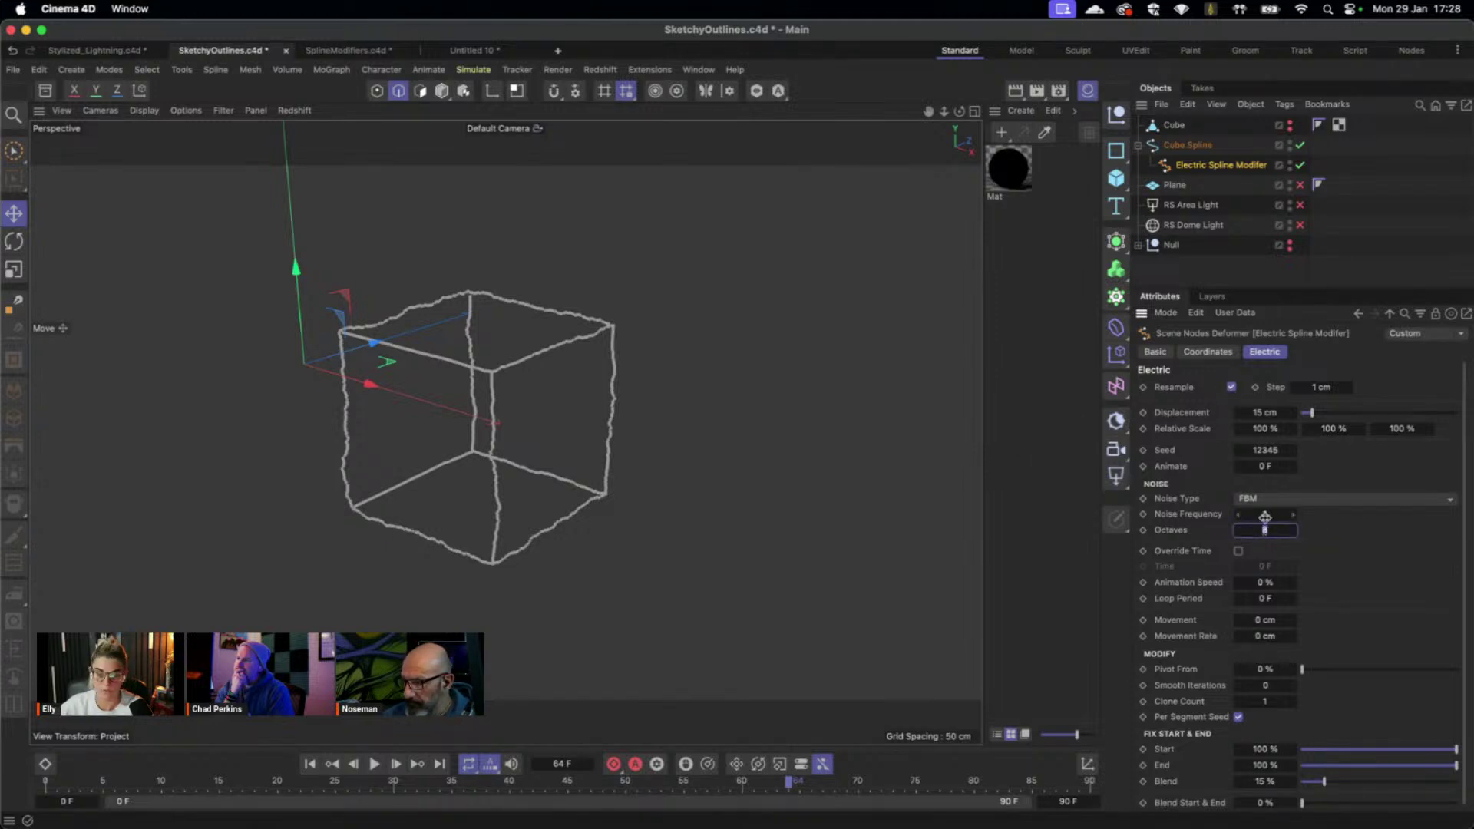
scroll(511, 388, "up", 3)
middle_click_drag(552, 381, 577, 386, "alt")
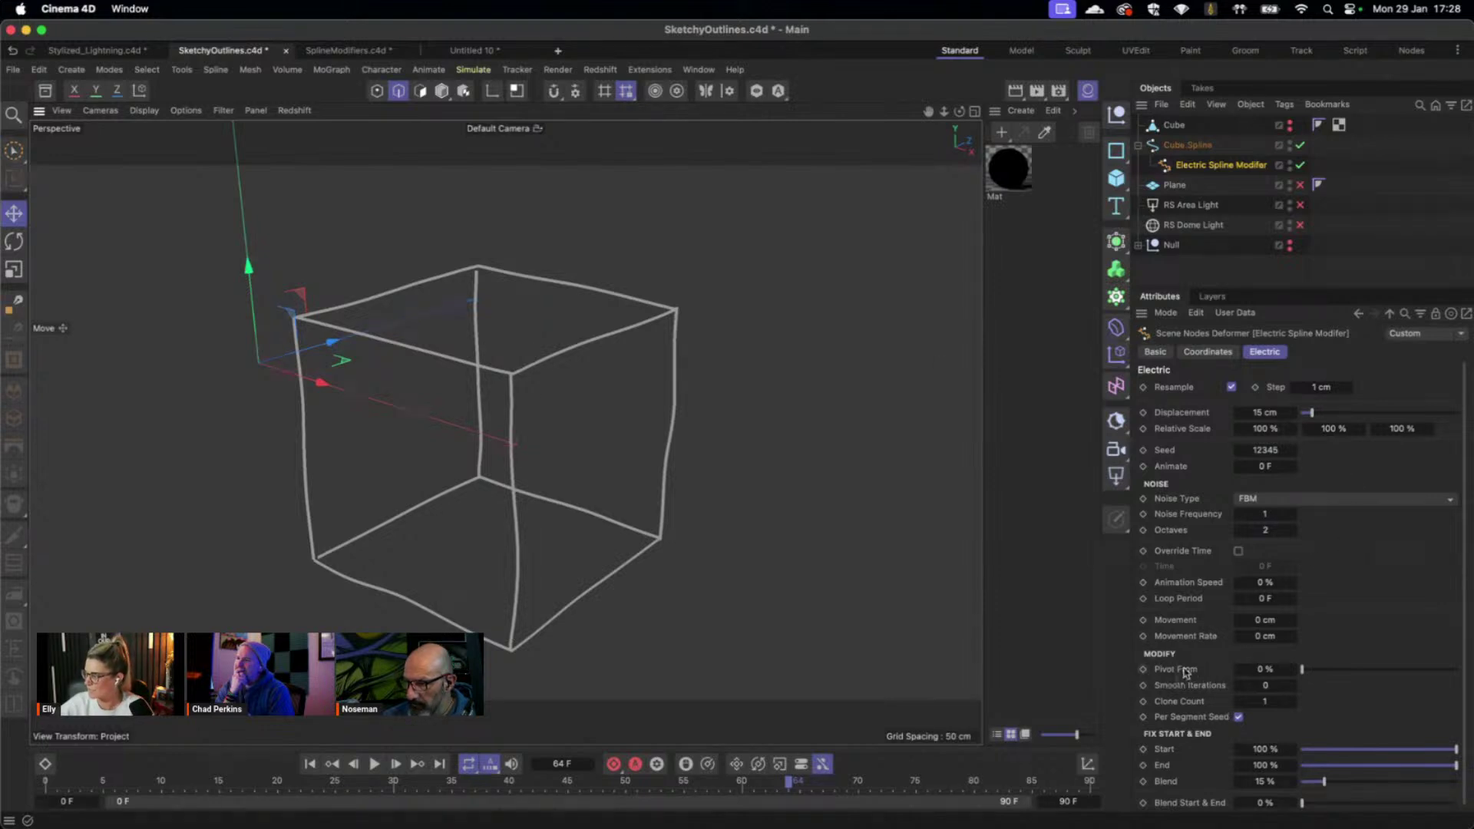
left_click(1311, 670)
left_click_drag(1311, 670, 1360, 670)
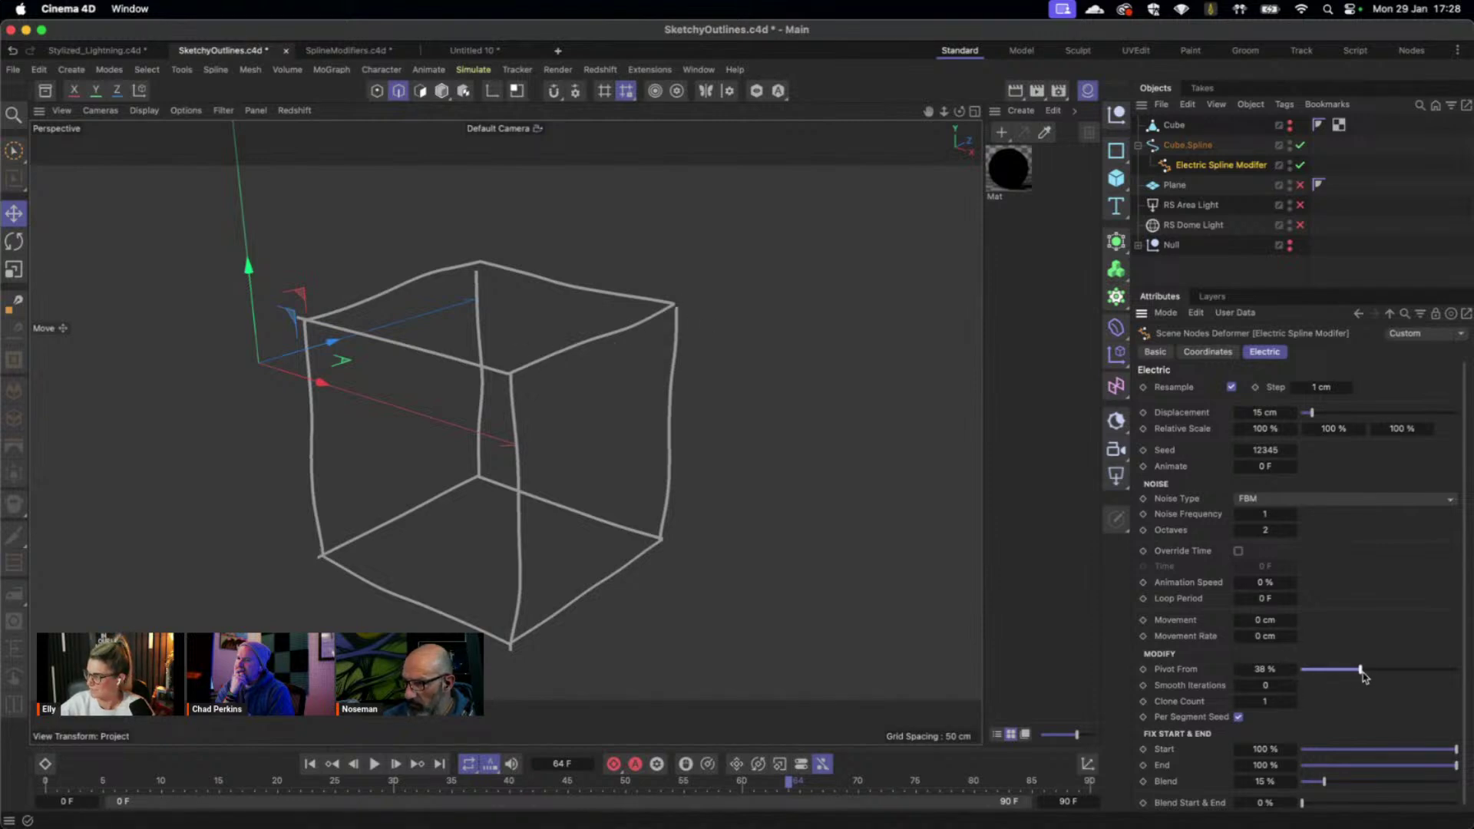
left_click_drag(1356, 673, 1374, 670)
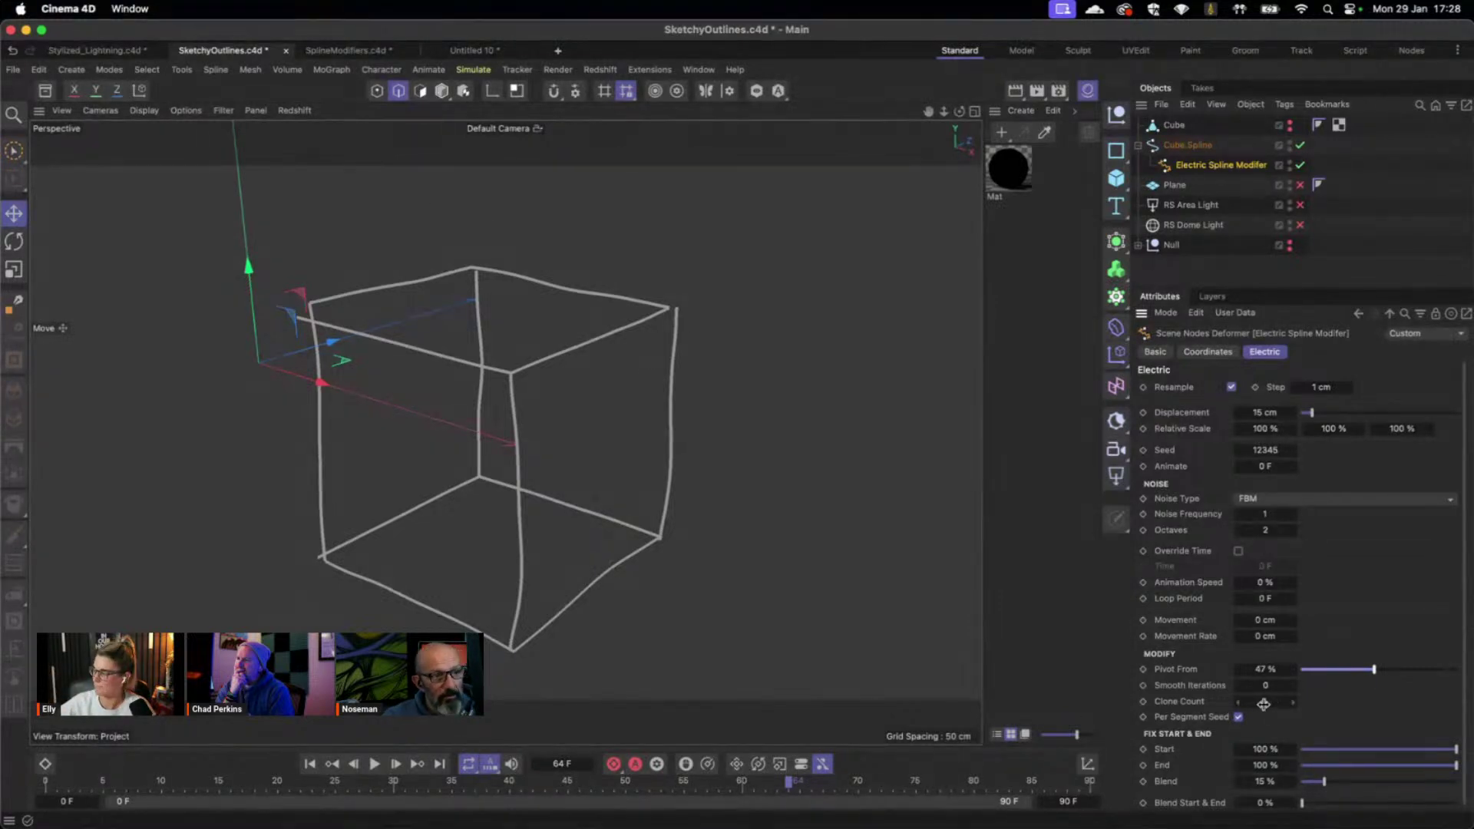
Set the modifier's Clone Count to 4 and play the animation from the first frame to check the outline.
left_click(1294, 702)
left_click(1294, 703)
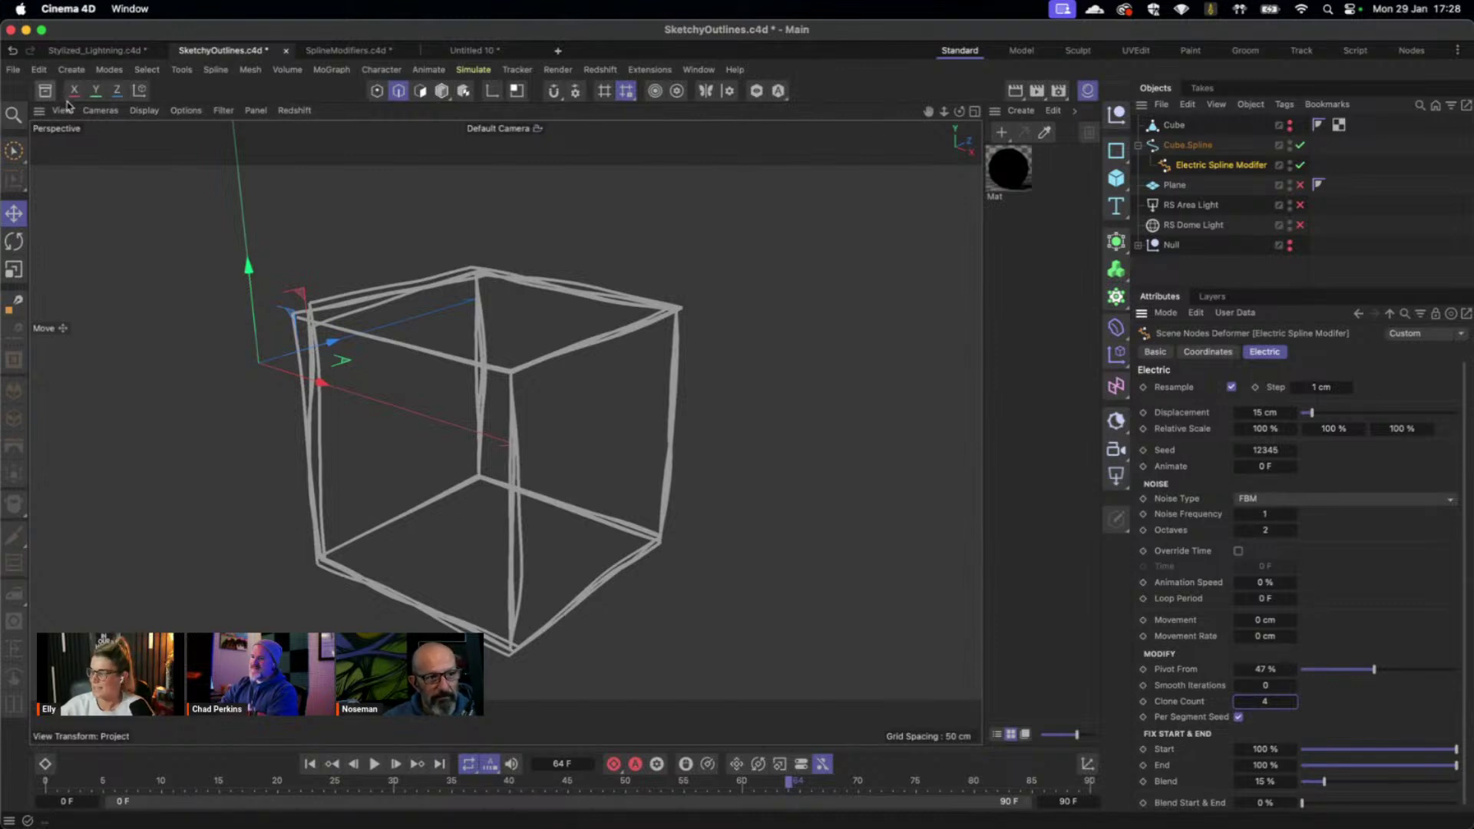
left_click(311, 765)
left_click(375, 765)
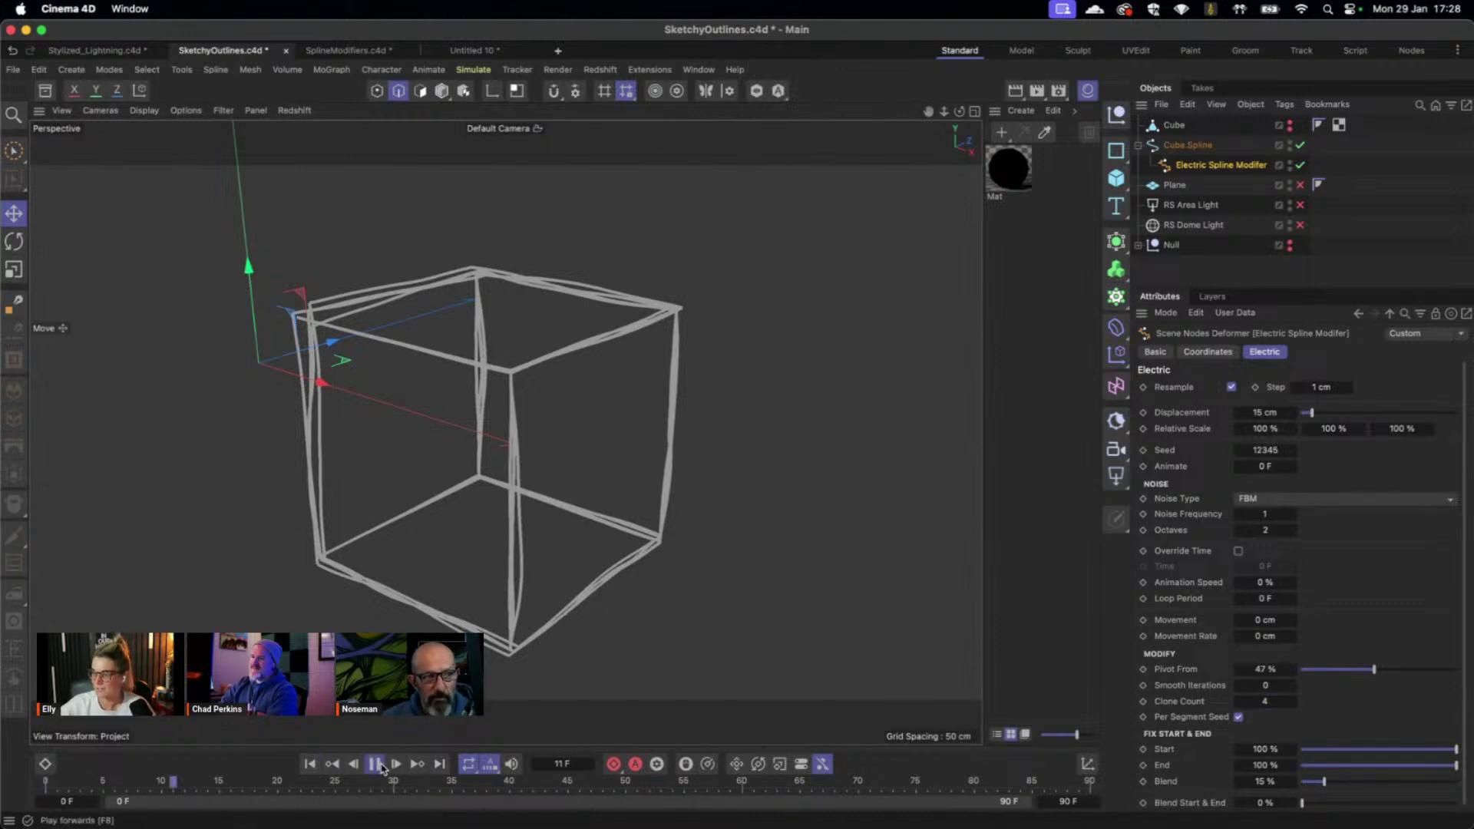
left_click(376, 765)
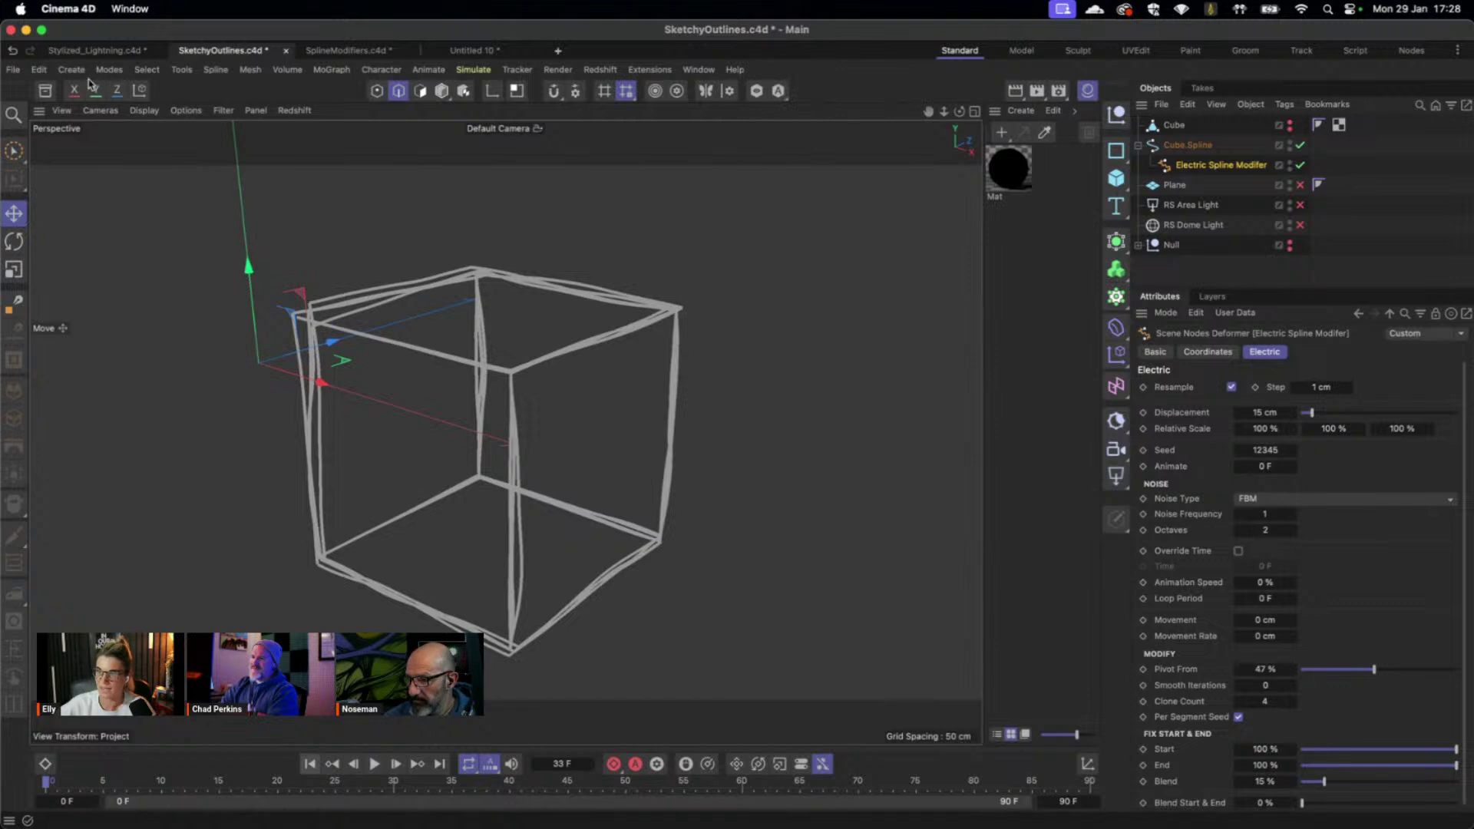
Add a second Electric Spline Modifier and place it under Cube.Spline, below the first modifier.
left_click(36, 115)
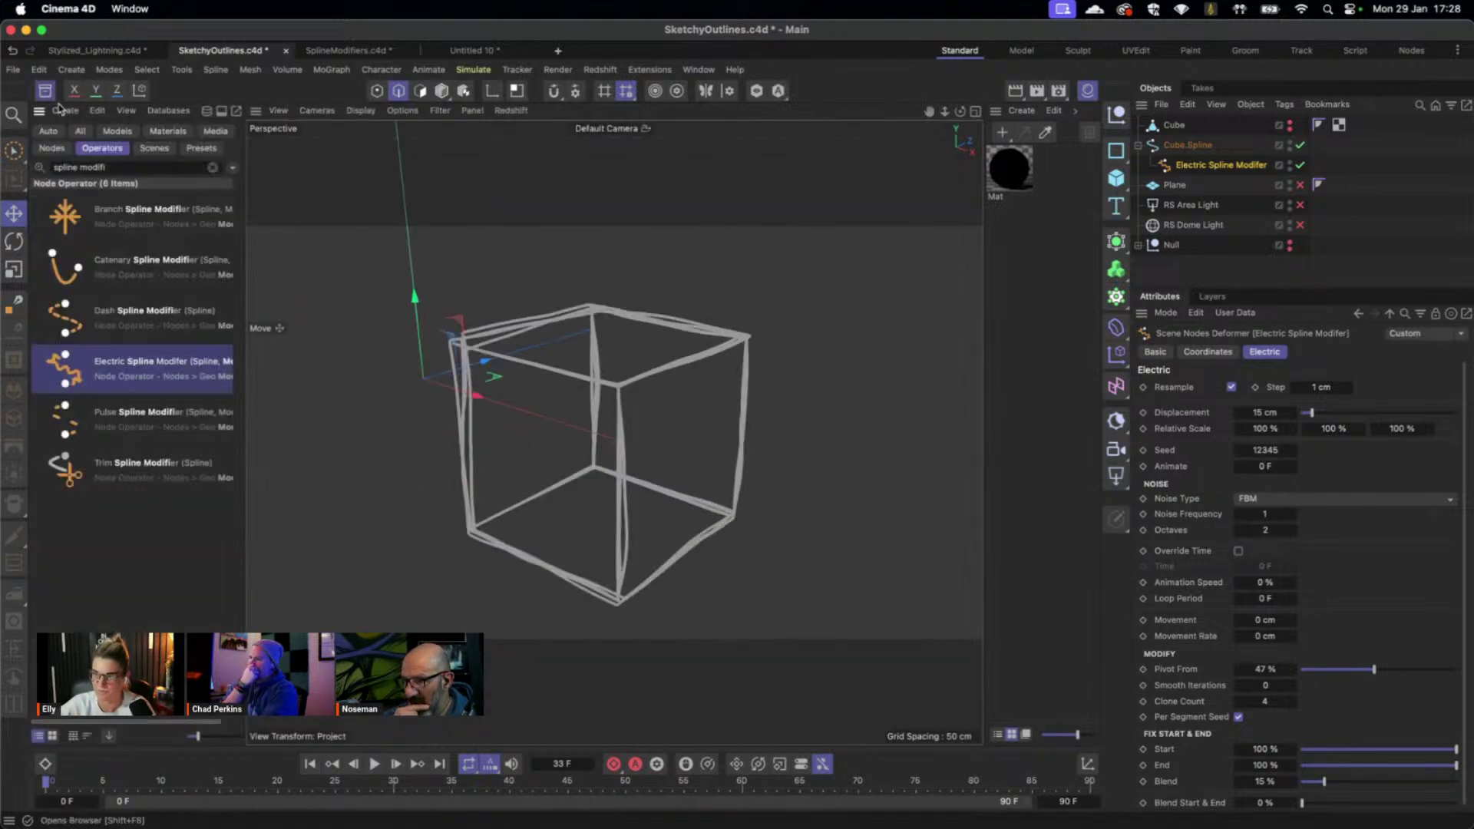
double_click(159, 366)
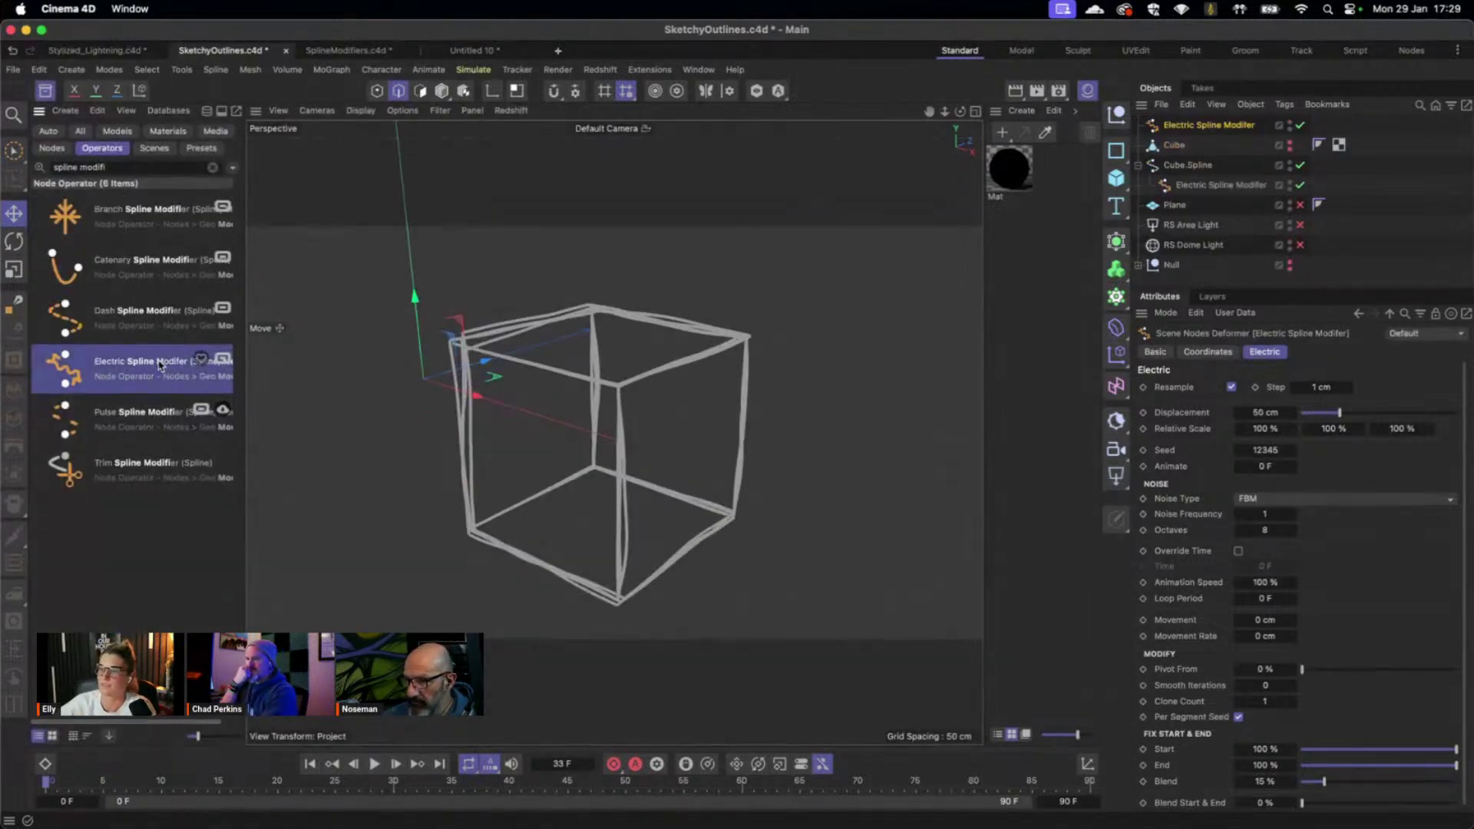
left_click(38, 111)
left_click_drag(1216, 127, 1213, 193)
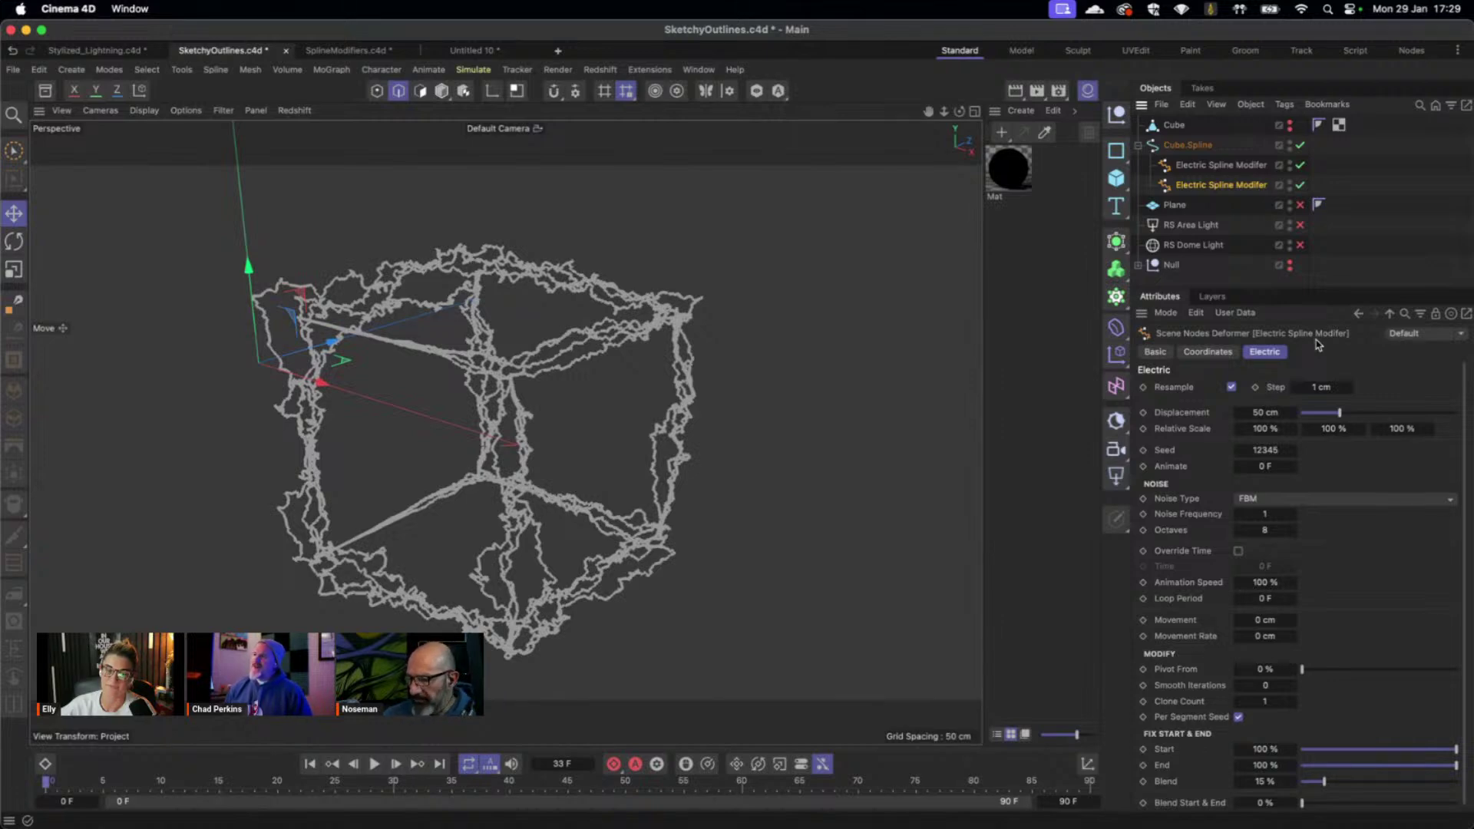
Disable the second Electric modifier, set the first one's Animation Speed to 100 % and play the animation.
left_click(1300, 185)
left_click(1233, 166)
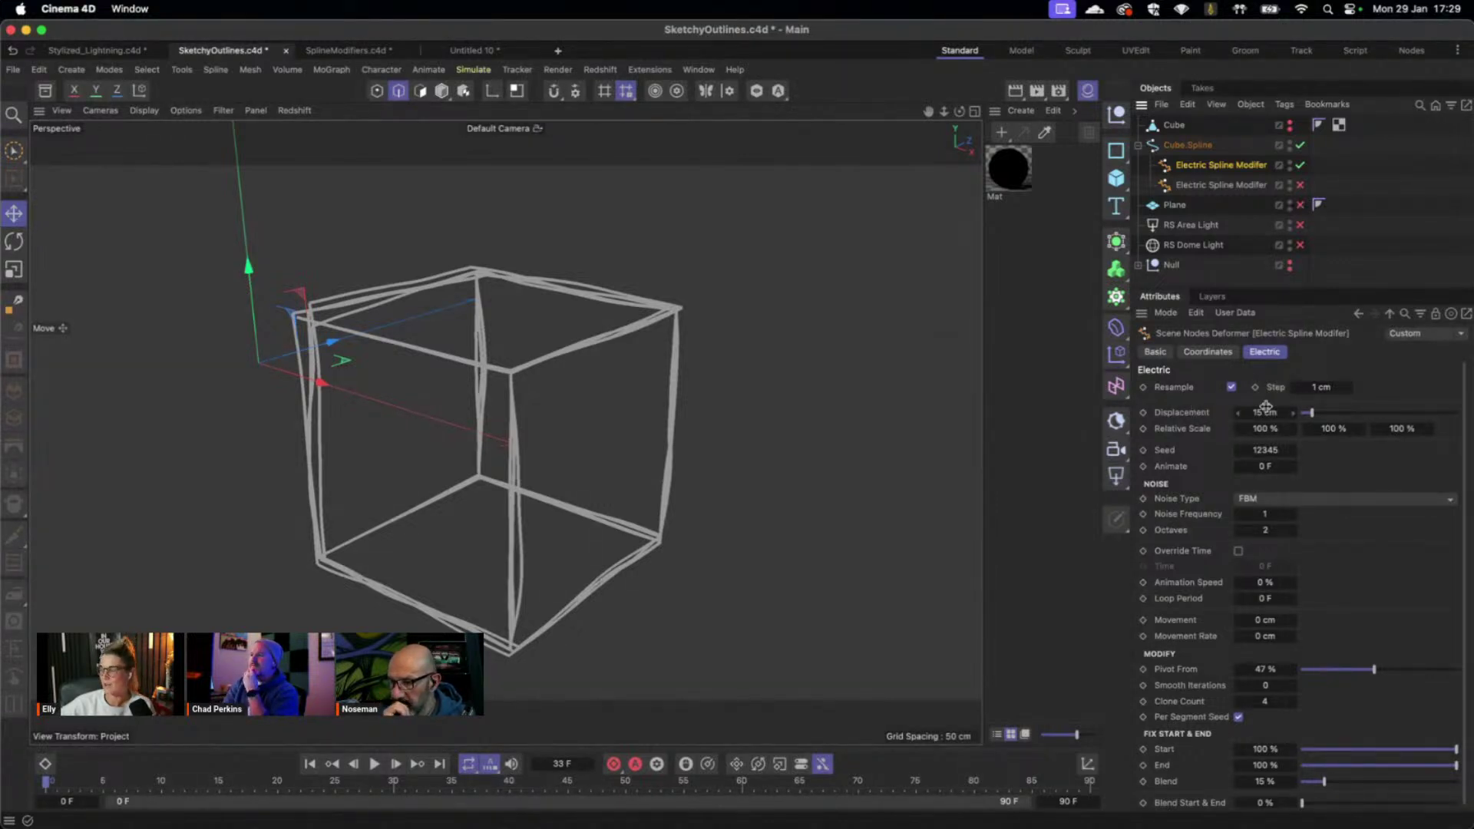
left_click(1268, 584)
type("100")
key("Return")
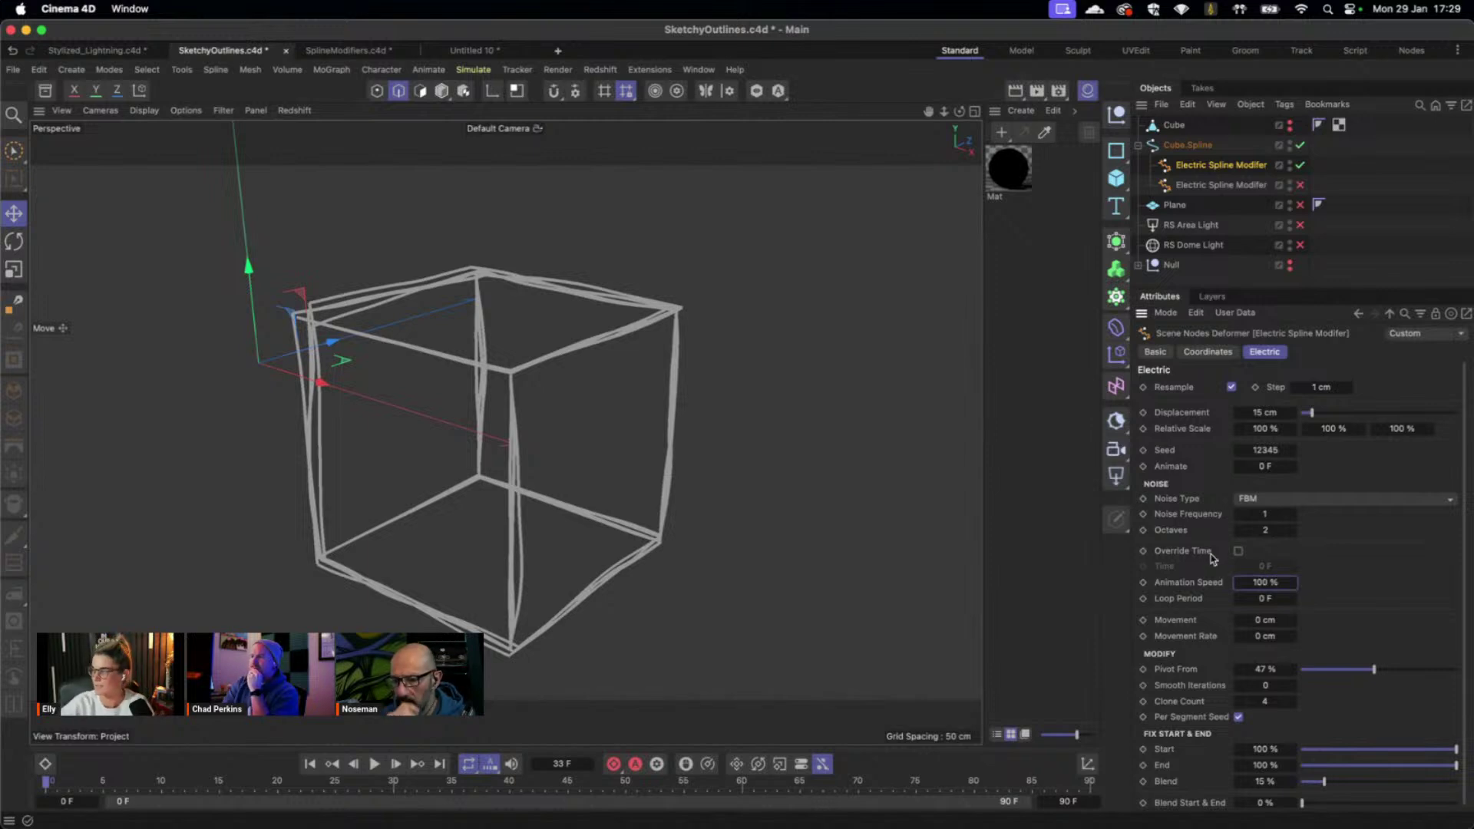
left_click(375, 764)
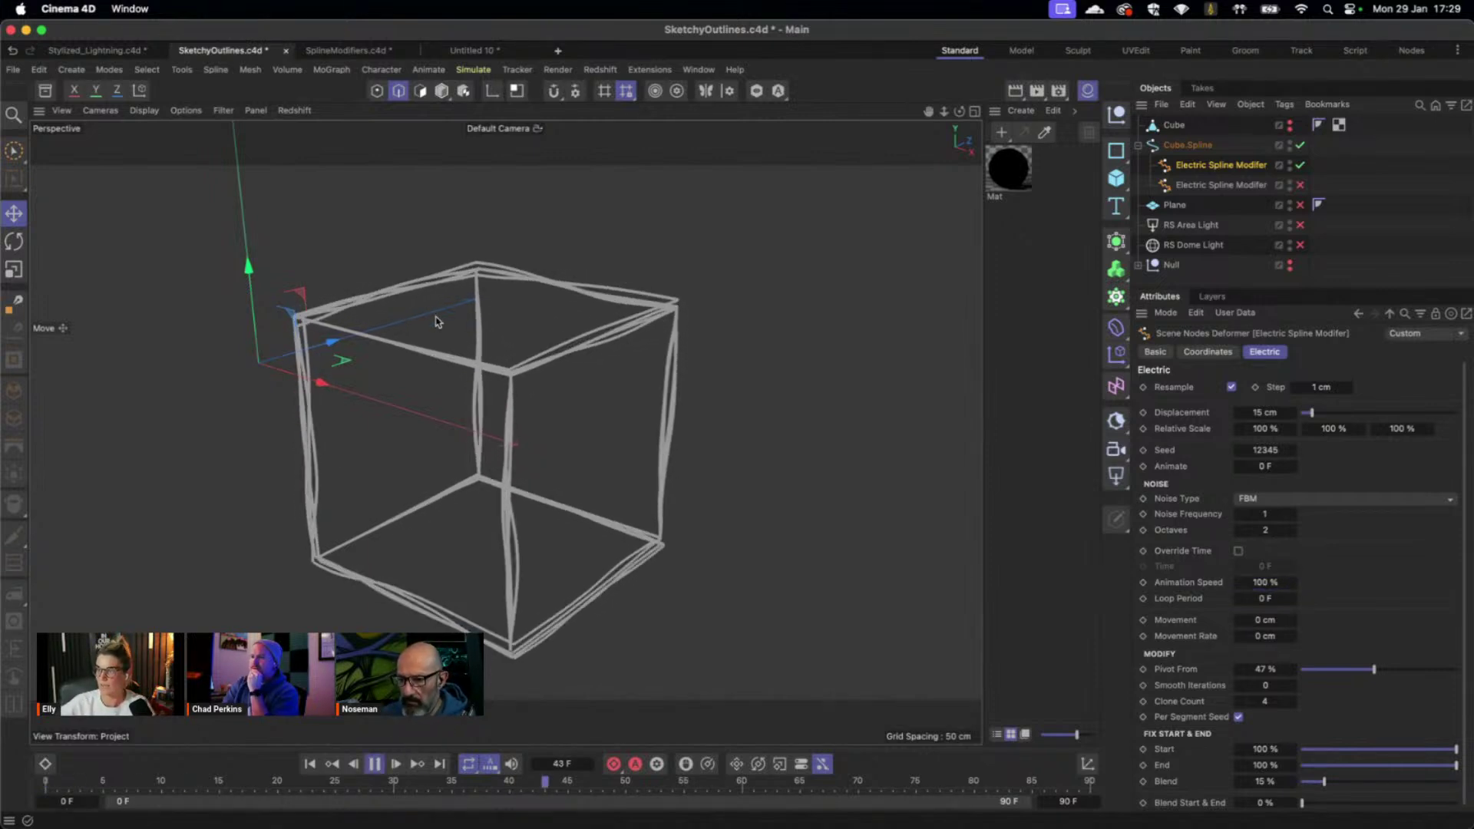
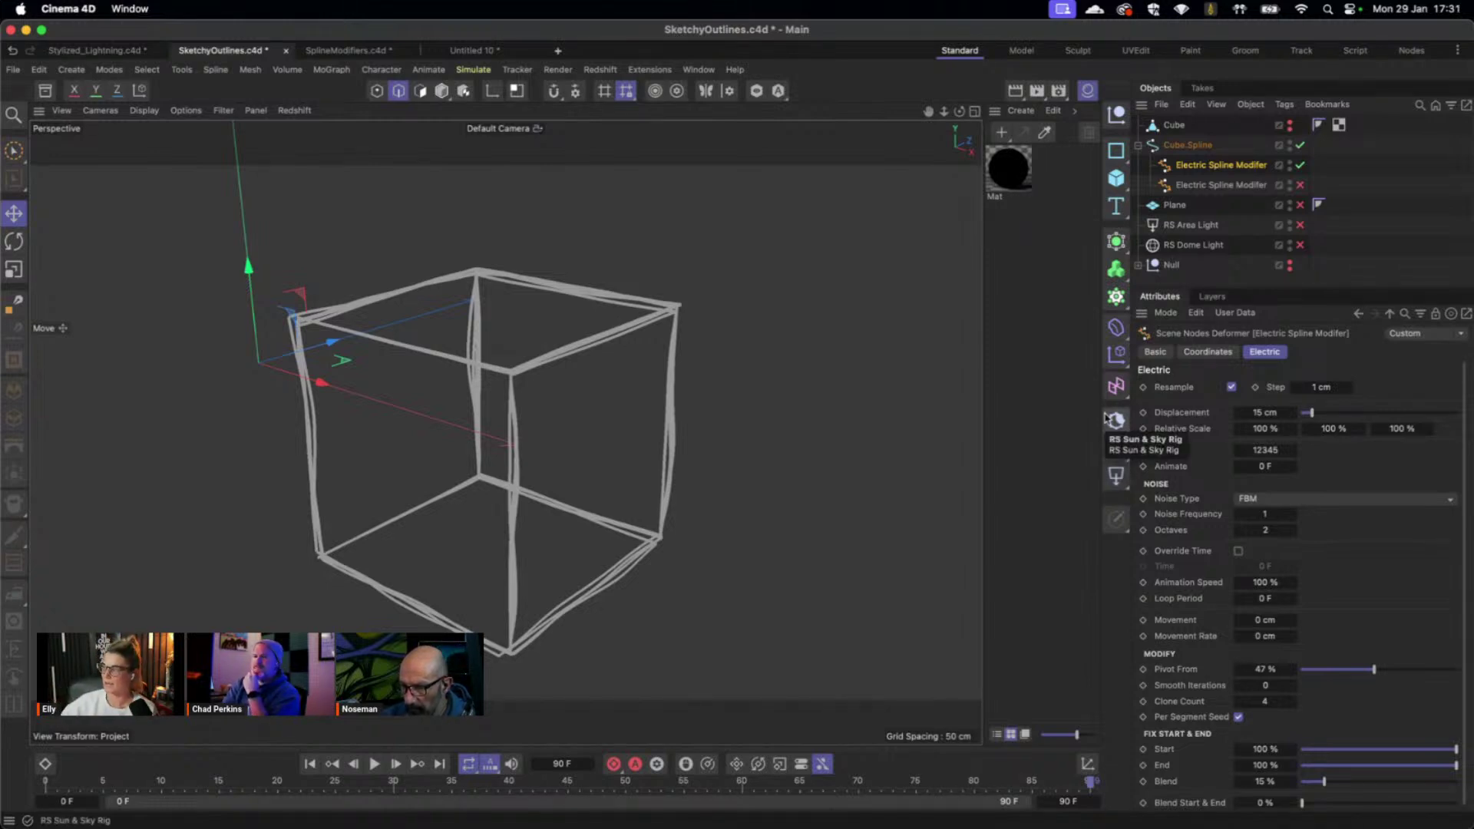
Set the first Electric modifier's Animation Speed to 0 % and re-enable the second modifier.
left_click(1266, 582)
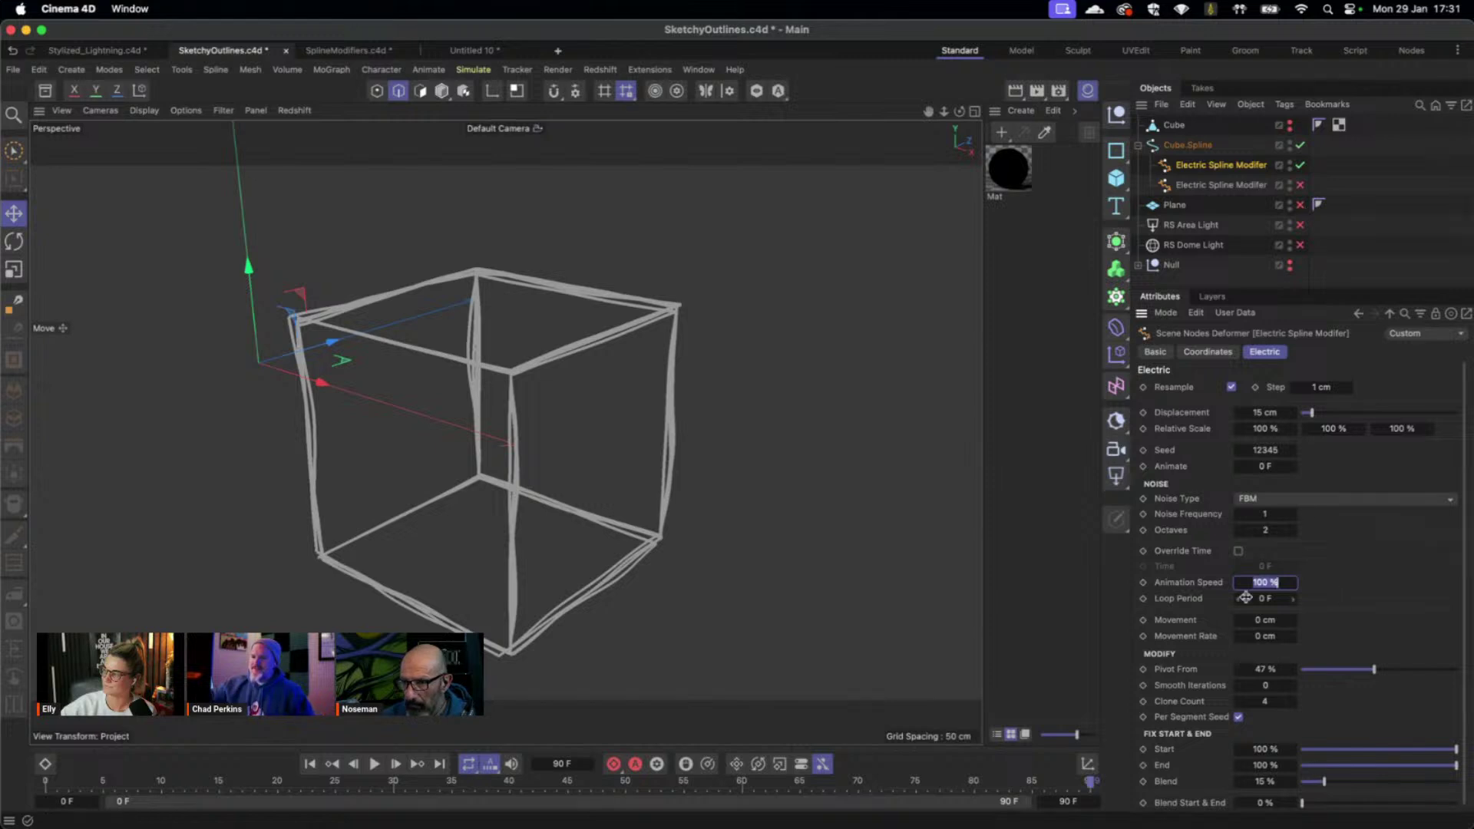
type("52")
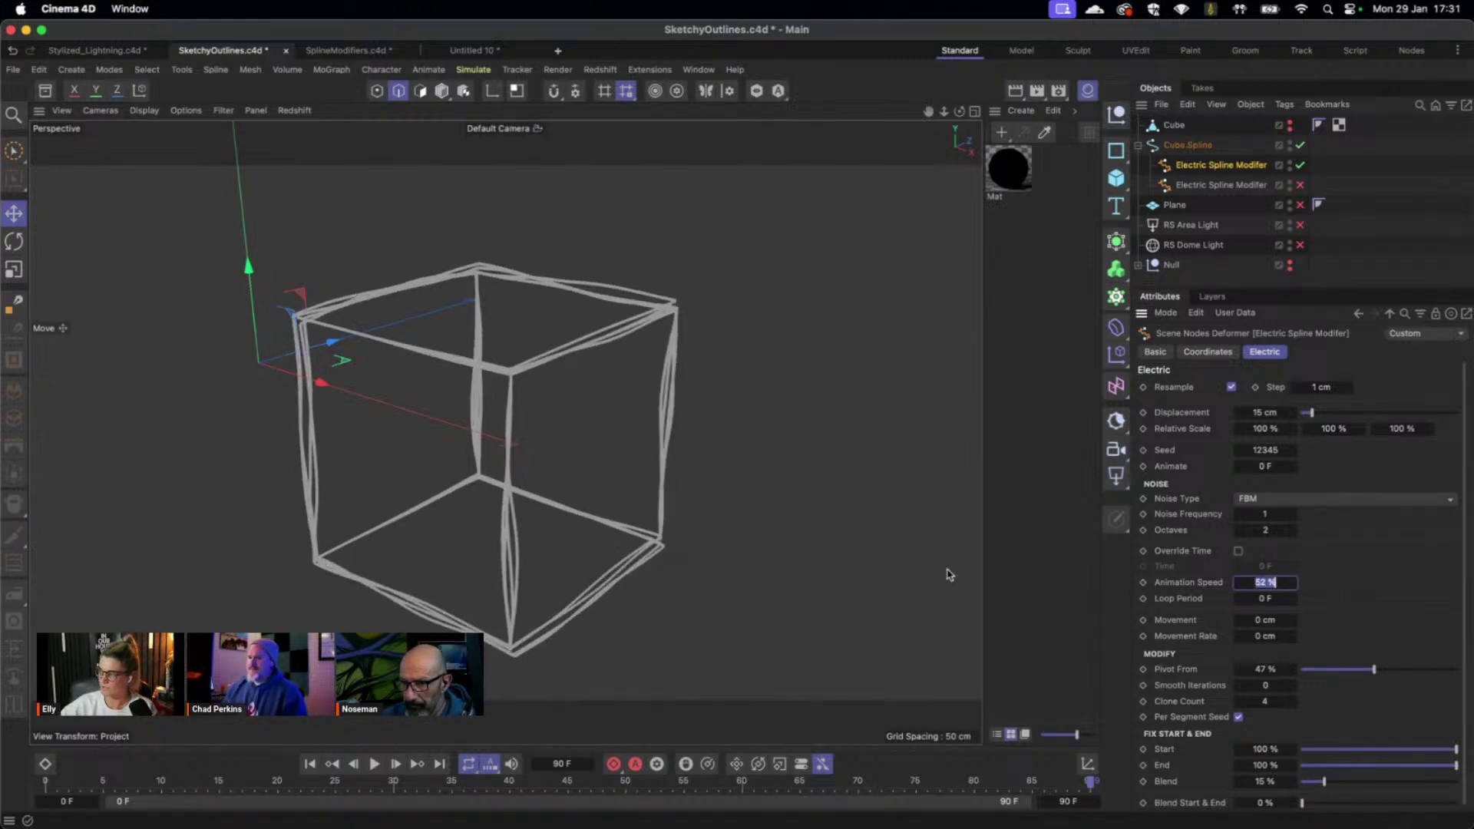
type("0")
key("Return")
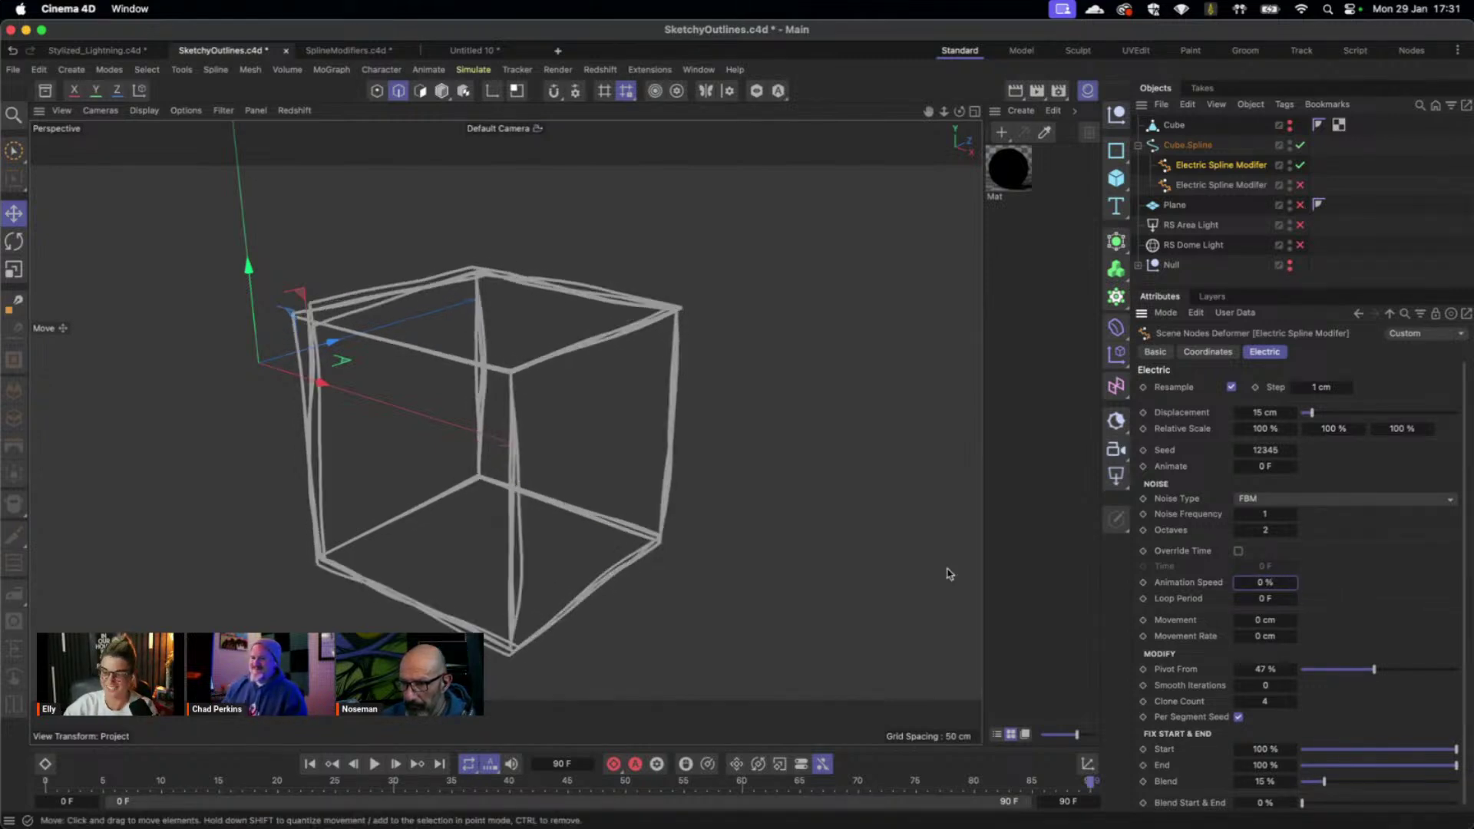
left_click(1301, 185)
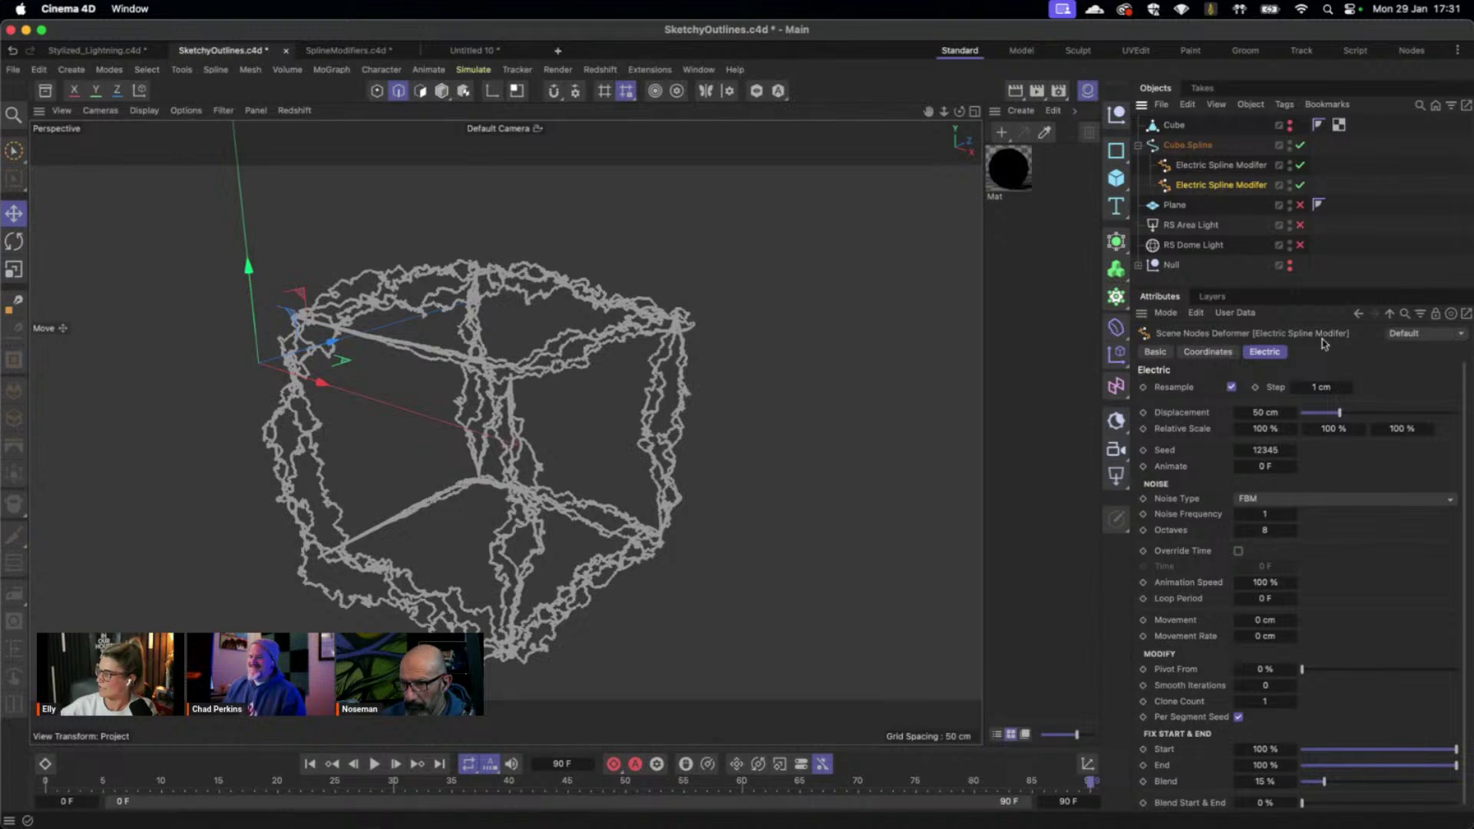
On the second Electric modifier, set the resample Step to 2 cm, Displacement to 2 cm and Octaves to 5.
left_click(1332, 387)
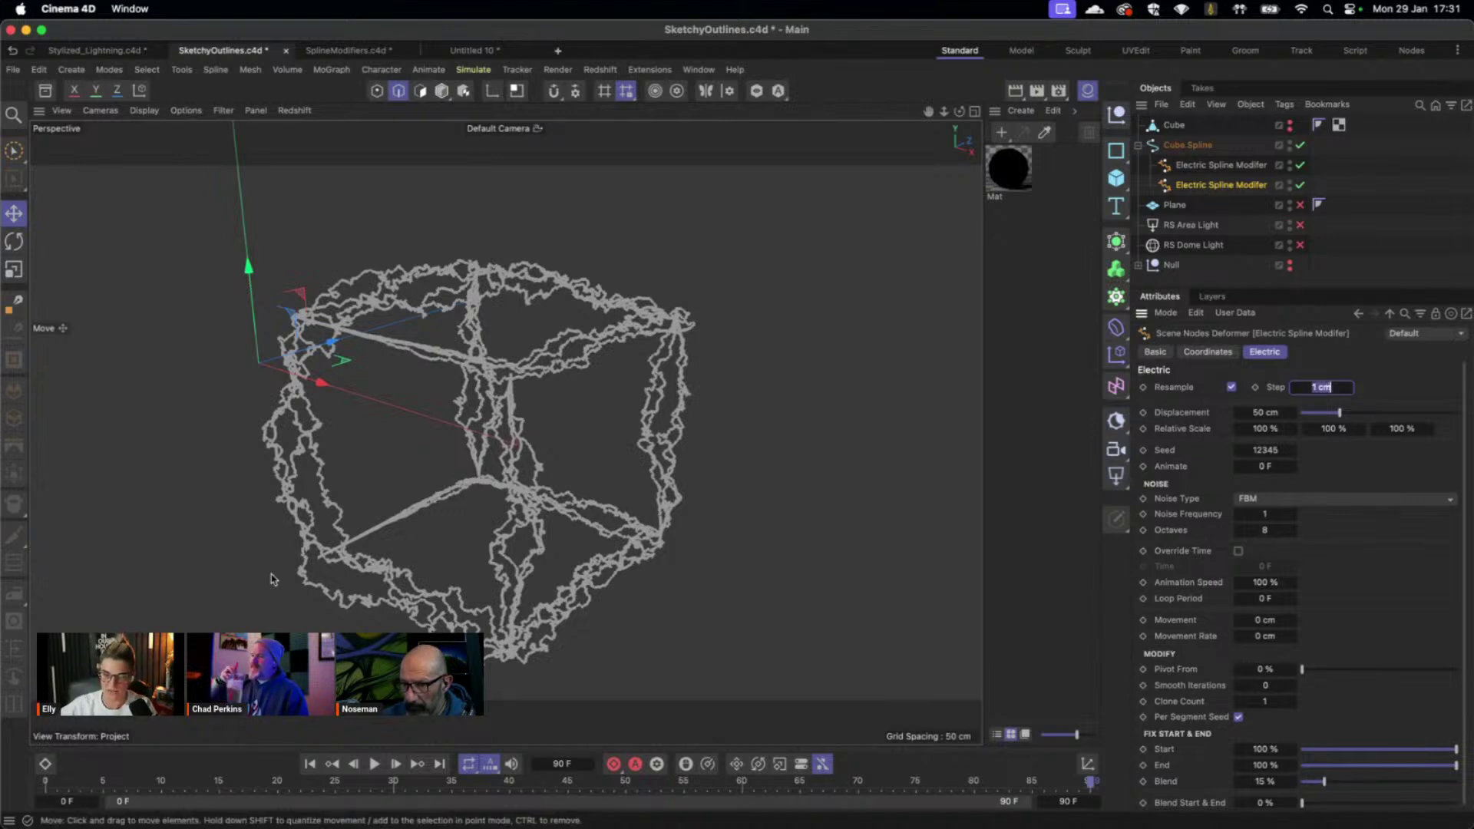
type("2")
left_click(1284, 413)
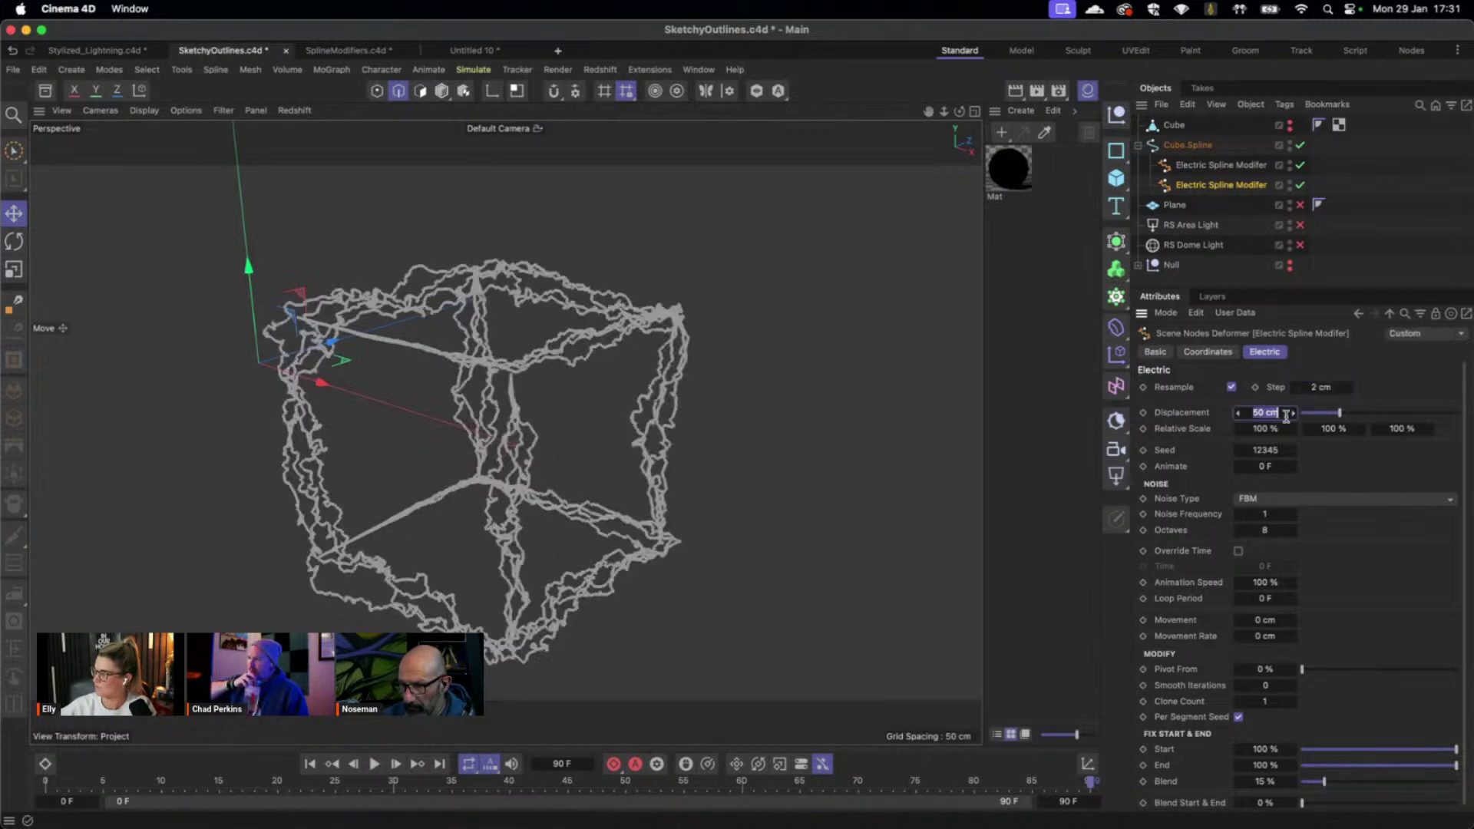
type("2")
key("Return")
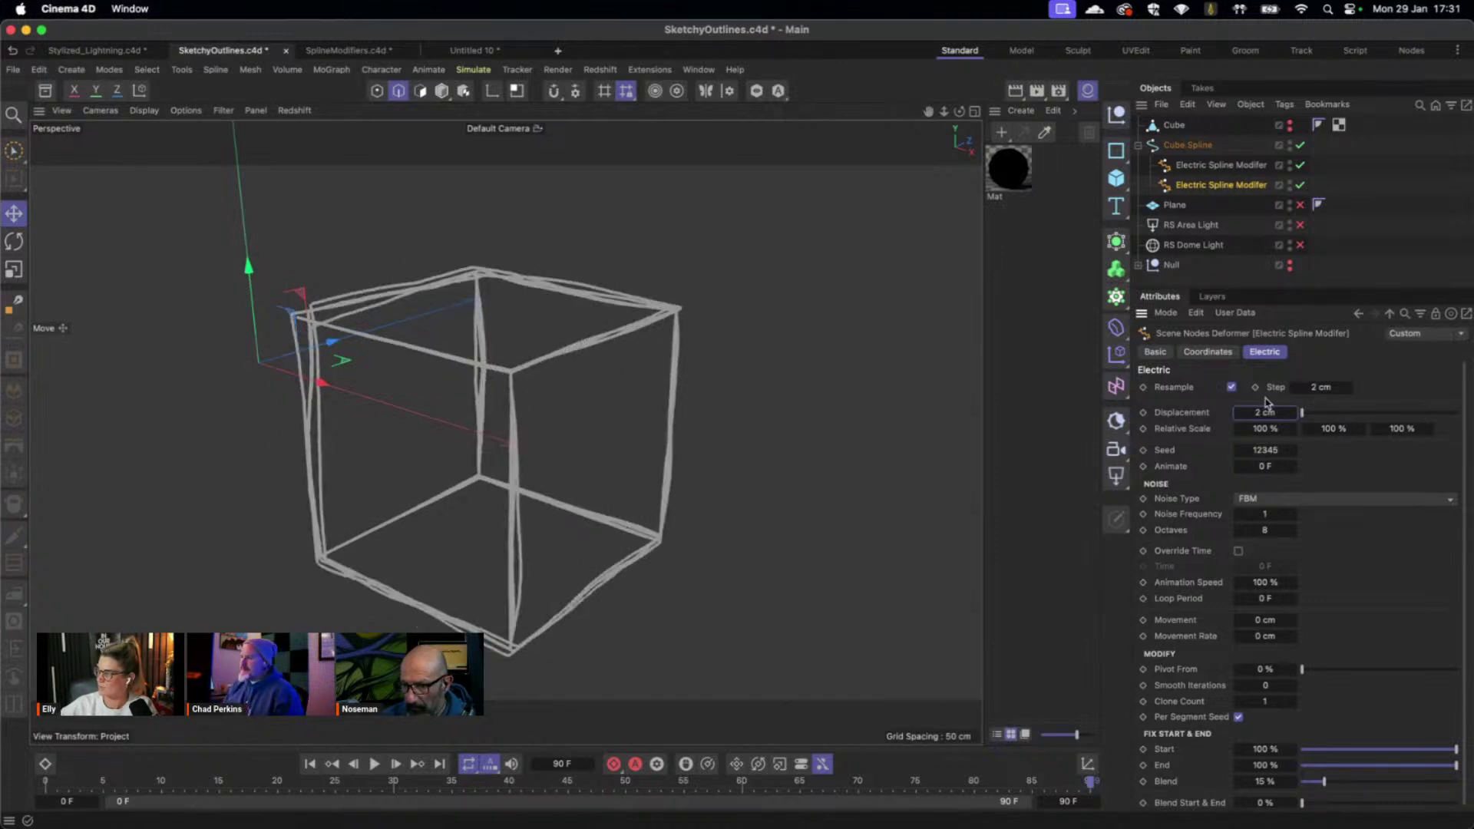
left_click(1267, 529)
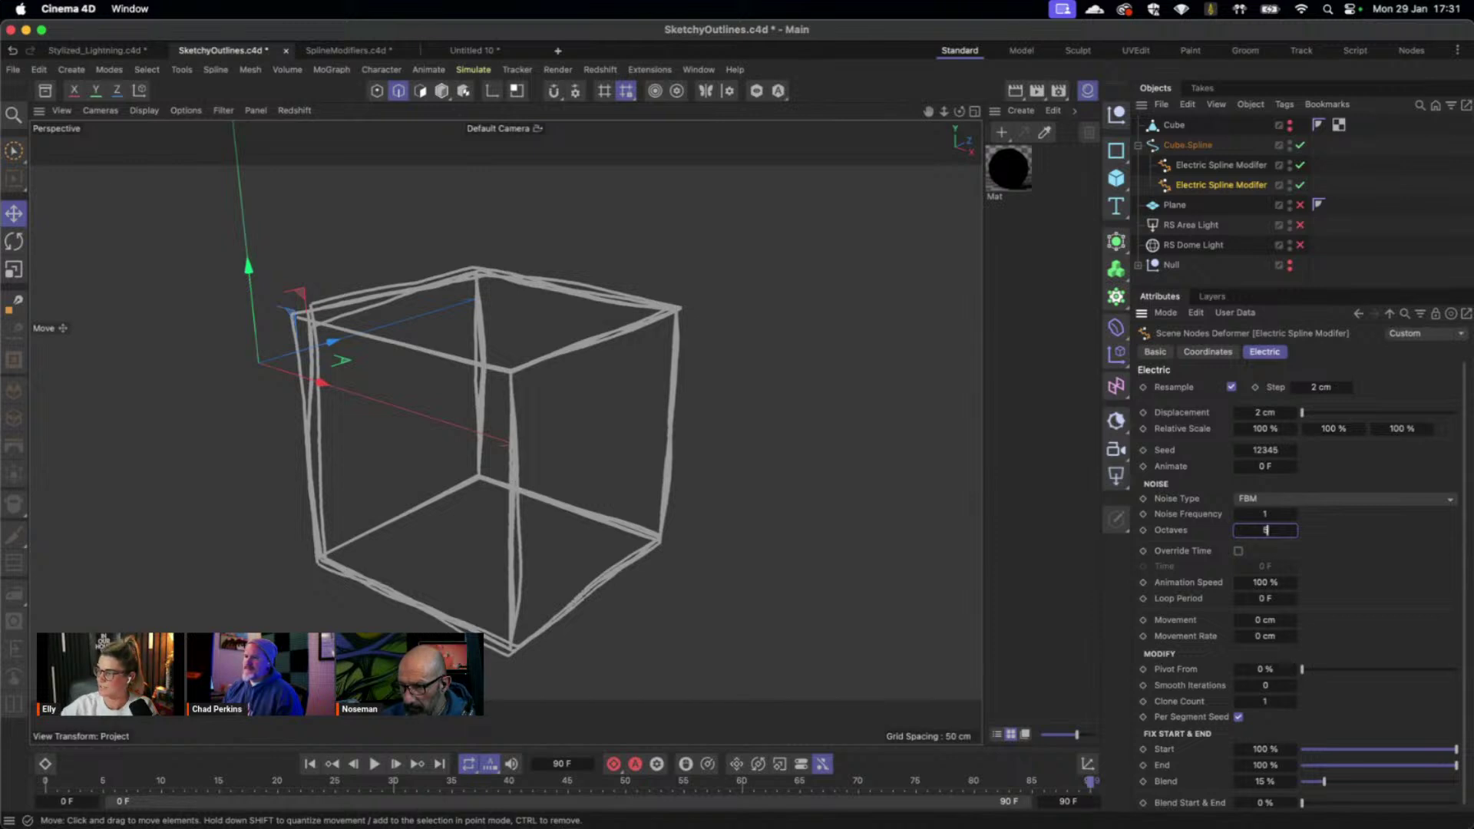
key("Return")
Play the animation and inspect the fine wobble of the cube's outlines up close.
key("F8")
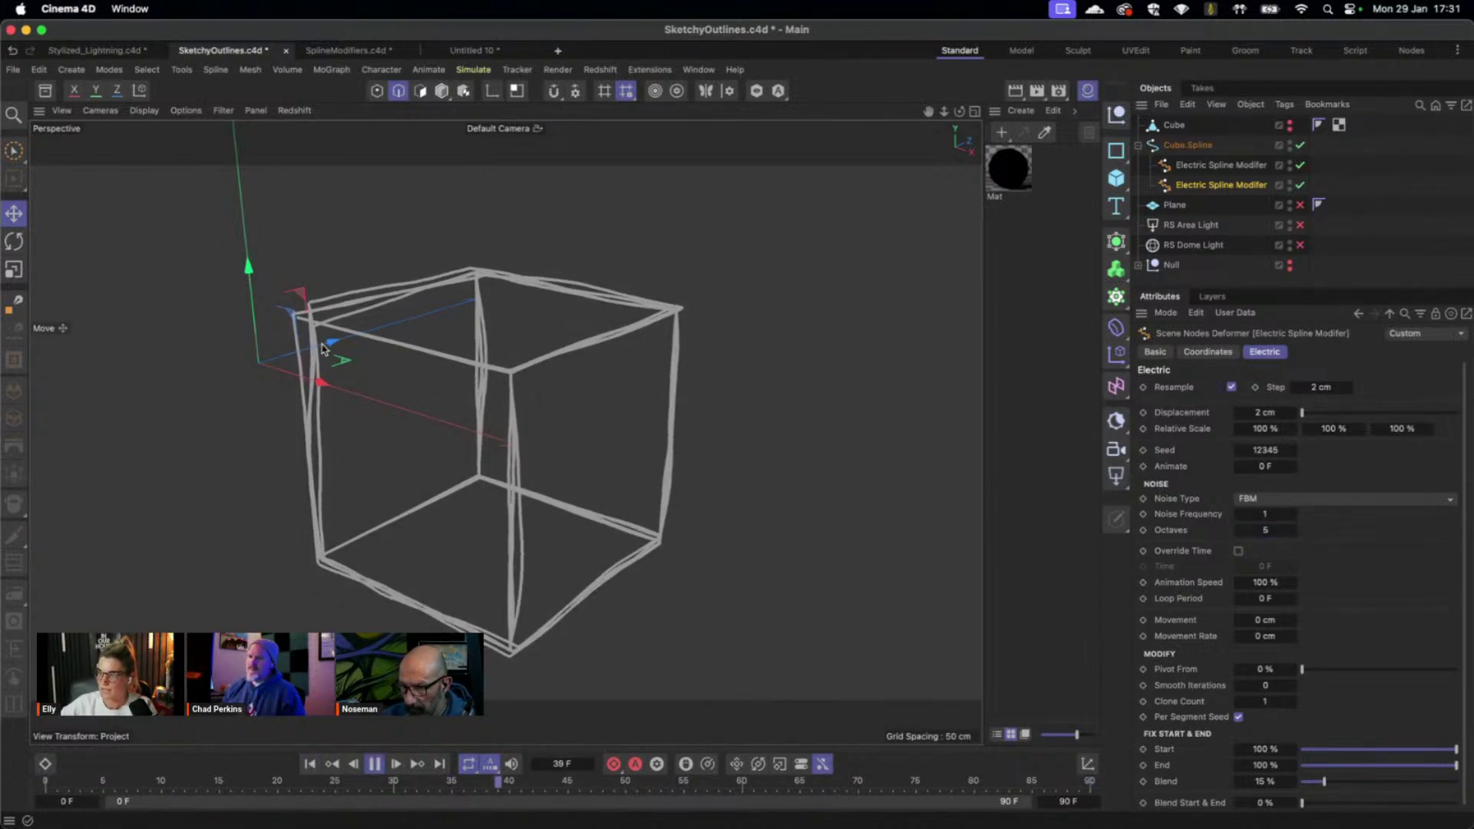
scroll(308, 326, "up", 5)
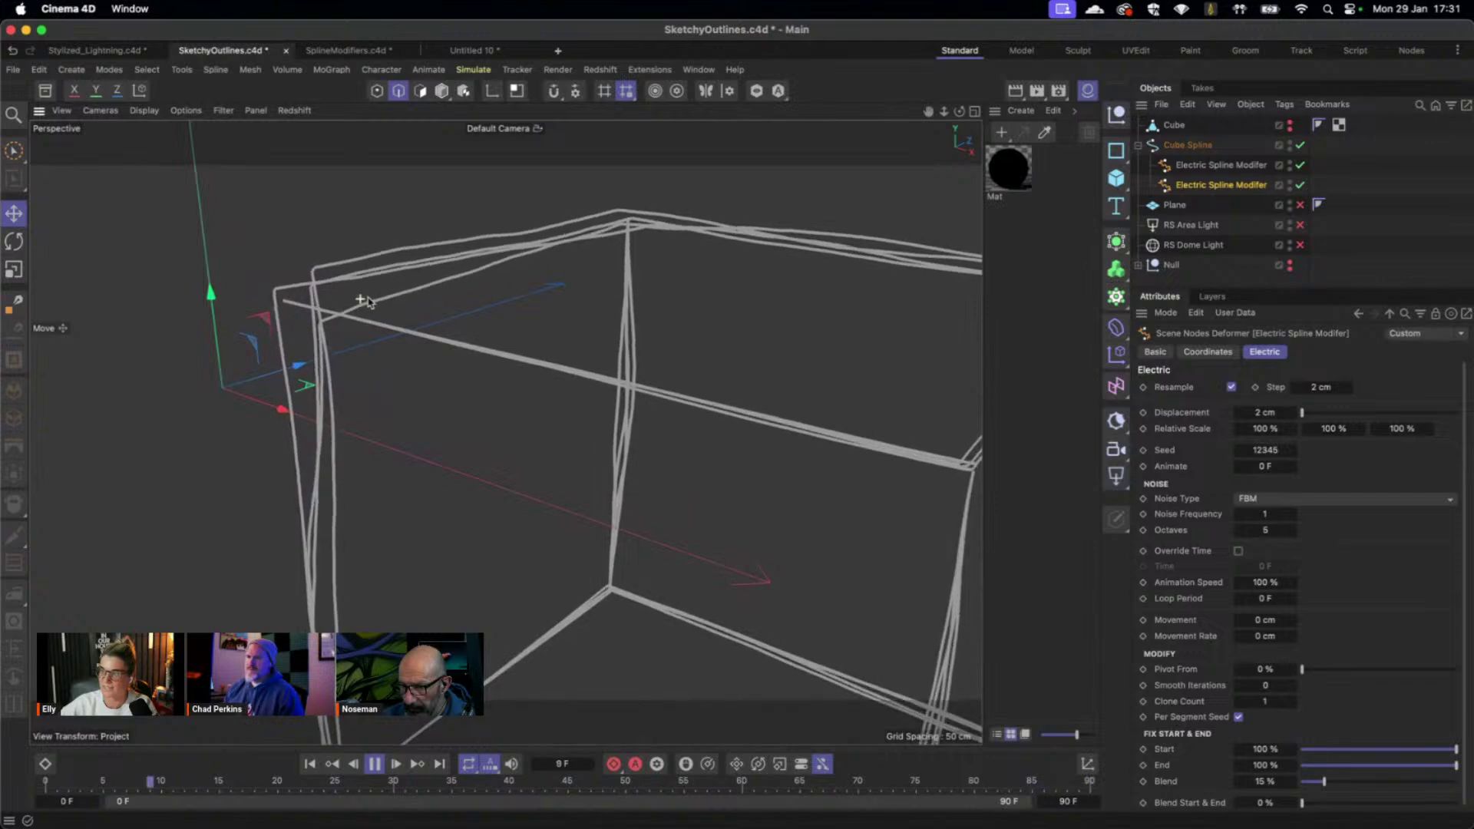
scroll(476, 285, "up", 2)
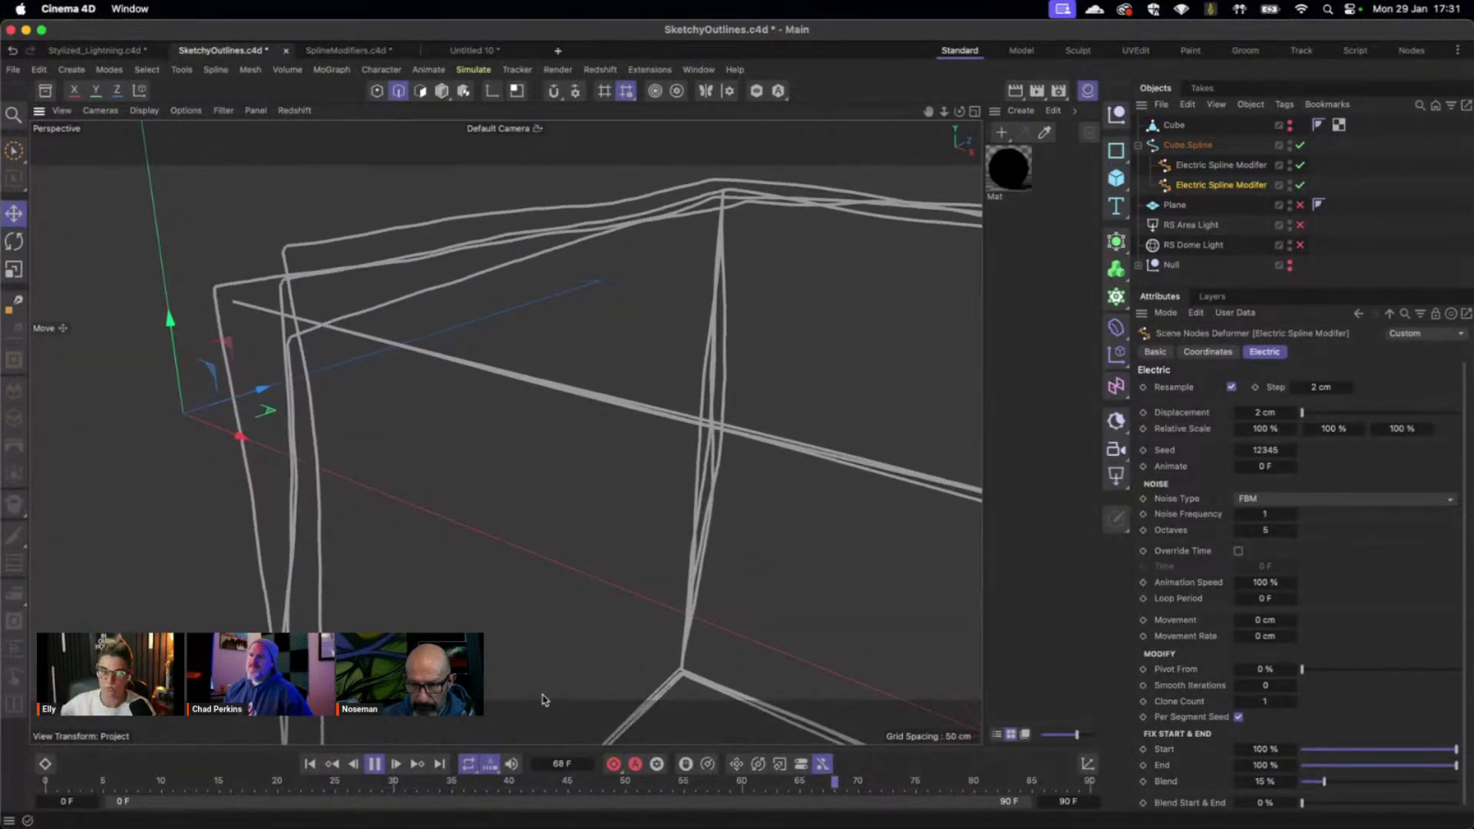
left_click(374, 764)
mouse_move(751, 483)
left_mouse_down("alt")
mouse_move(658, 487)
mouse_move(826, 520)
mouse_move(560, 345)
mouse_move(566, 372)
mouse_move(658, 405)
mouse_move(547, 404)
left_mouse_up("alt")
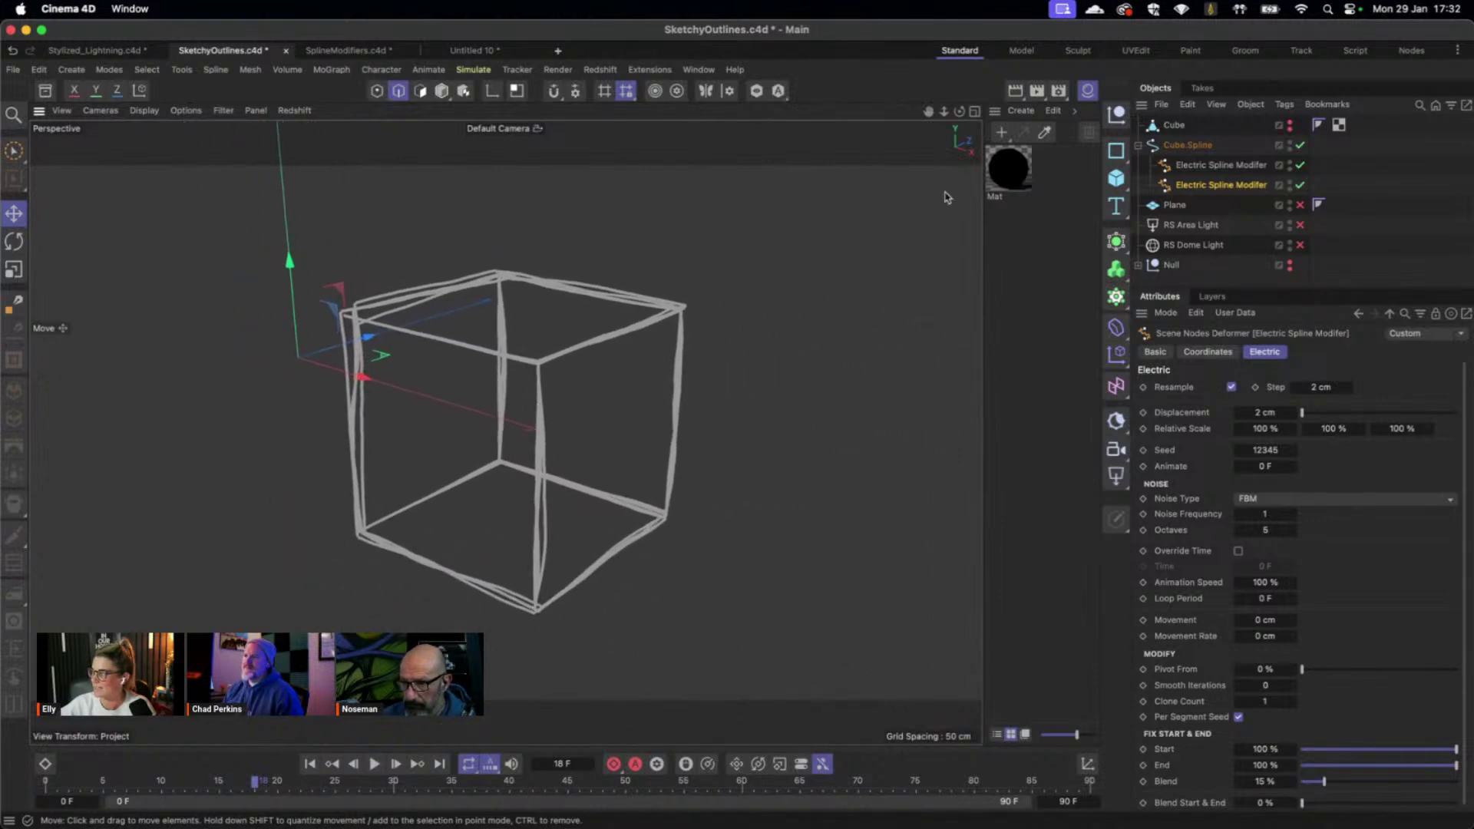
Open the Redshift RenderView, enlarge it beside the object list and start the interactive render.
left_click(600, 69)
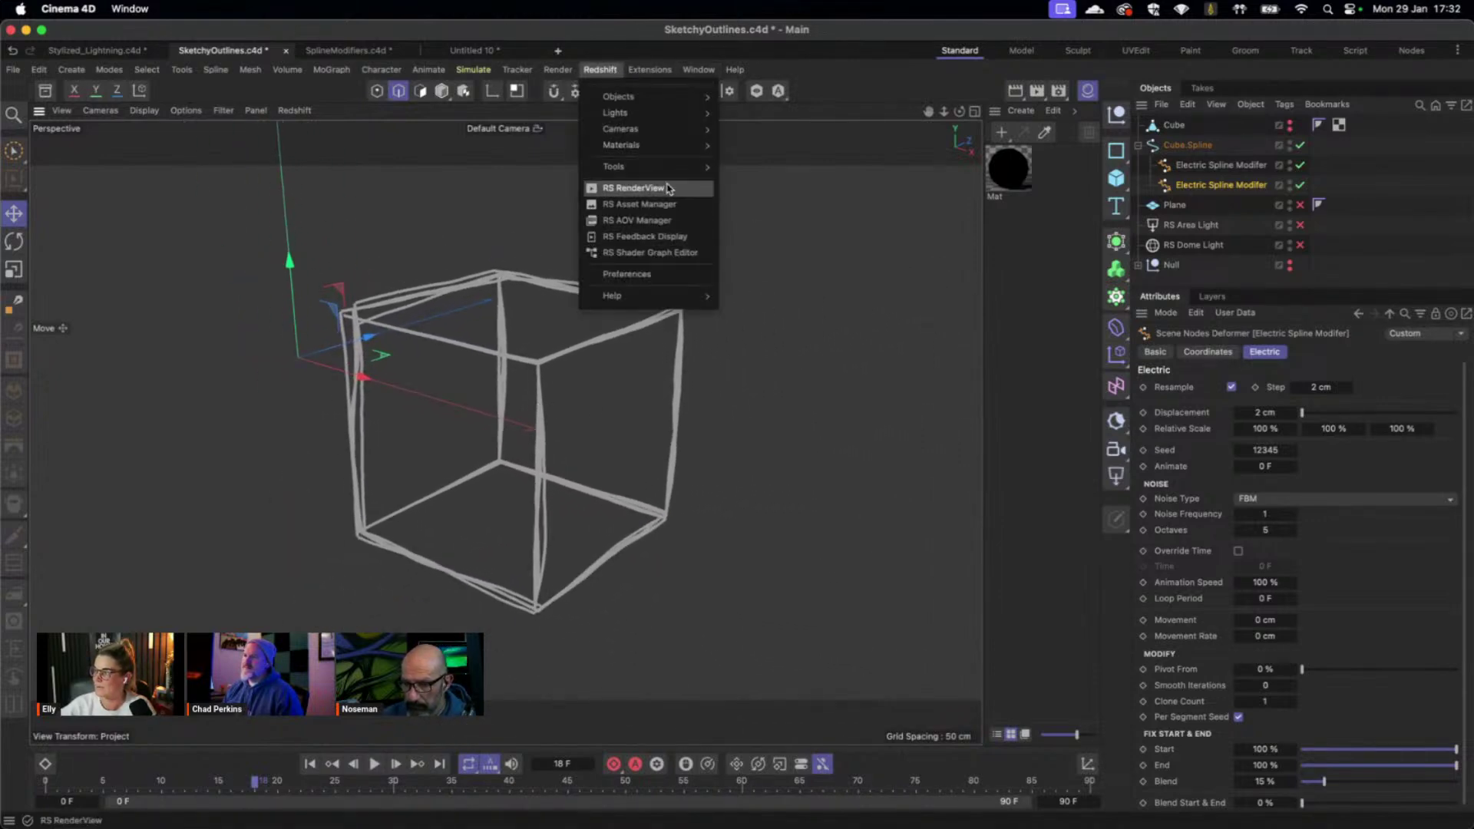
left_click(634, 188)
left_click_drag(849, 172, 235, 108)
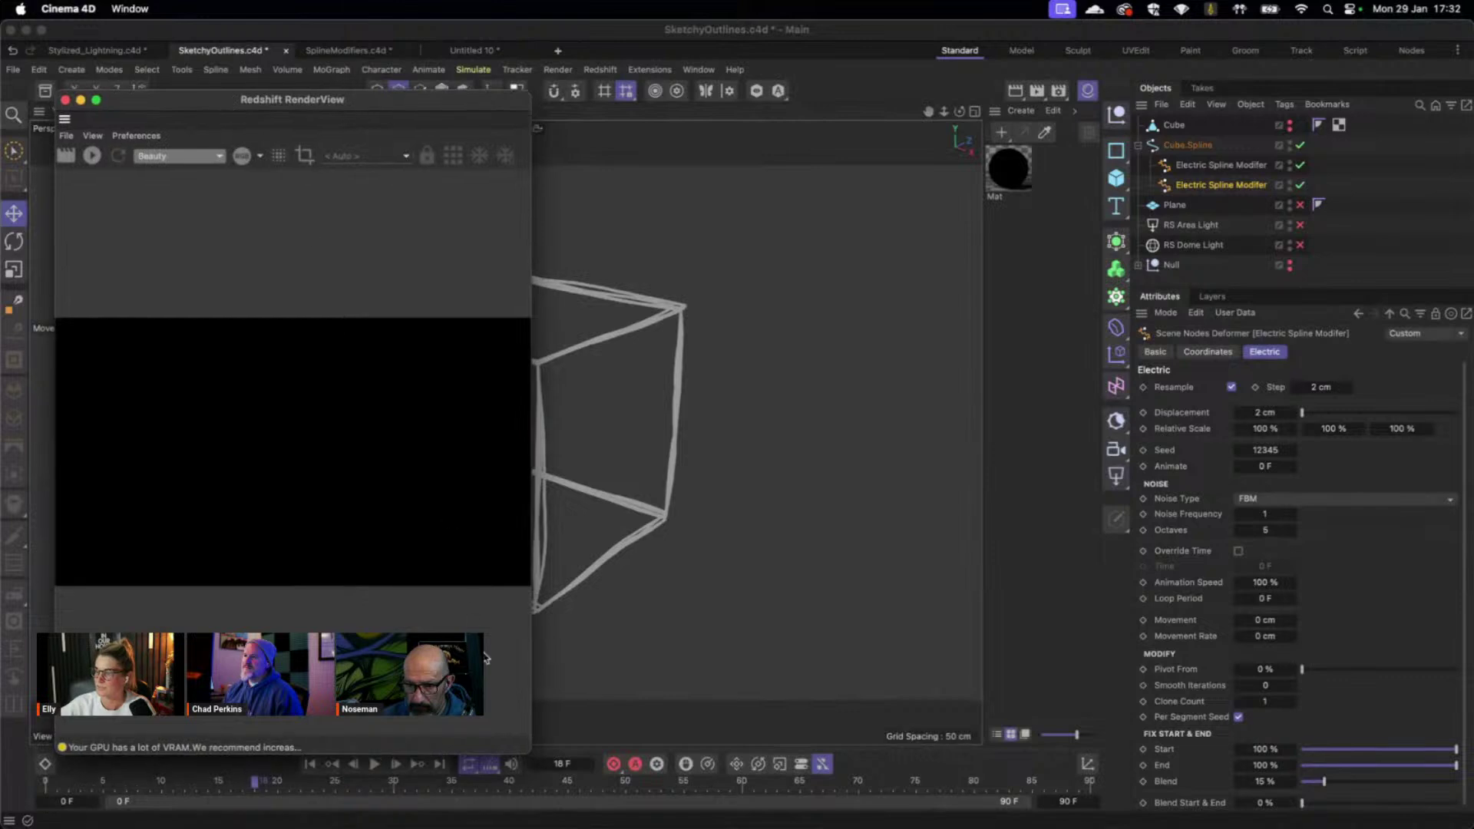
left_click_drag(527, 743, 737, 759)
left_click(94, 156)
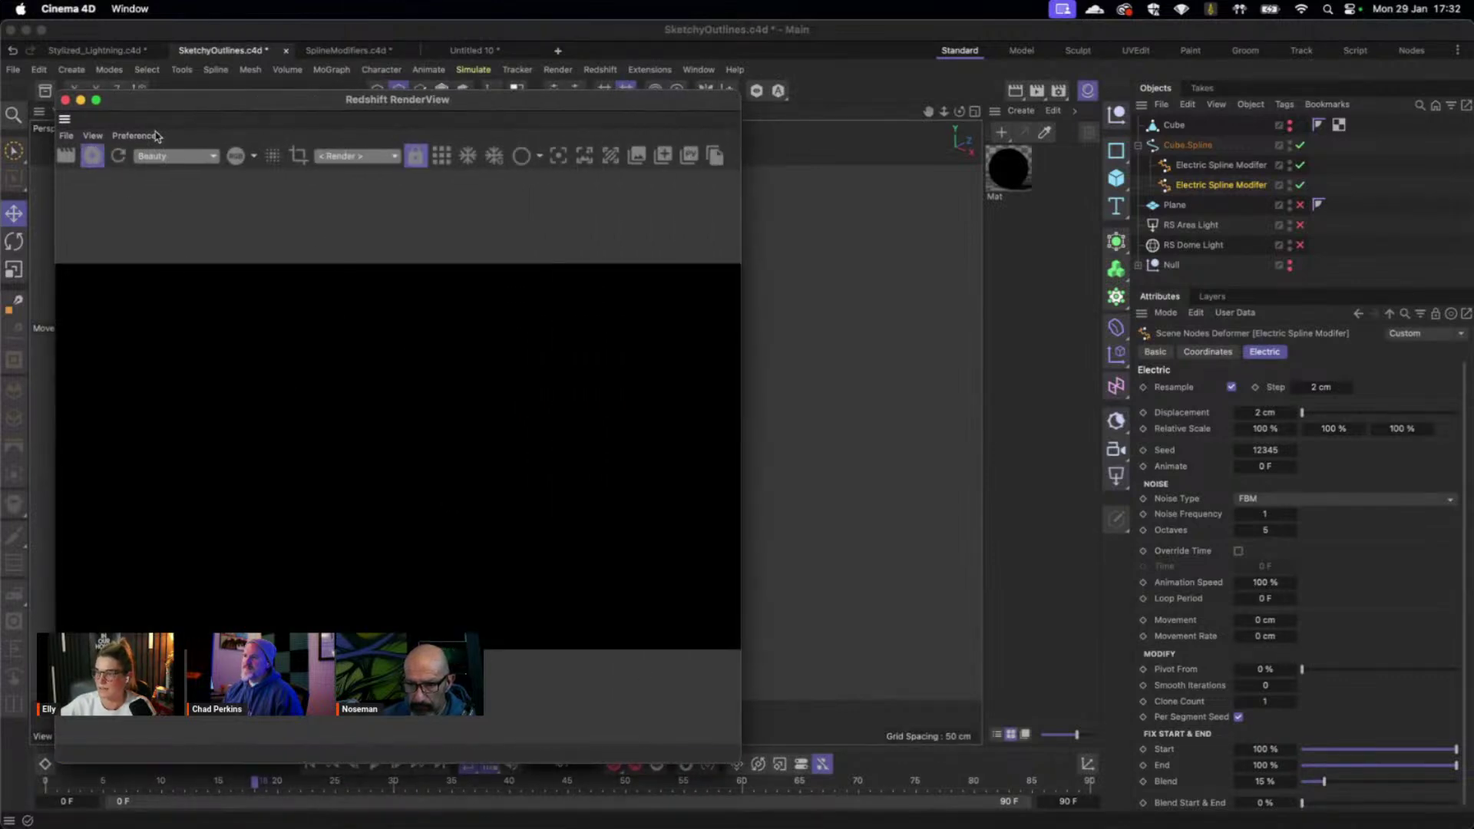
Make the Cube visible again and enable the Plane, RS Area Light and RS Dome Light for the render.
left_click_drag(177, 111, 144, 107)
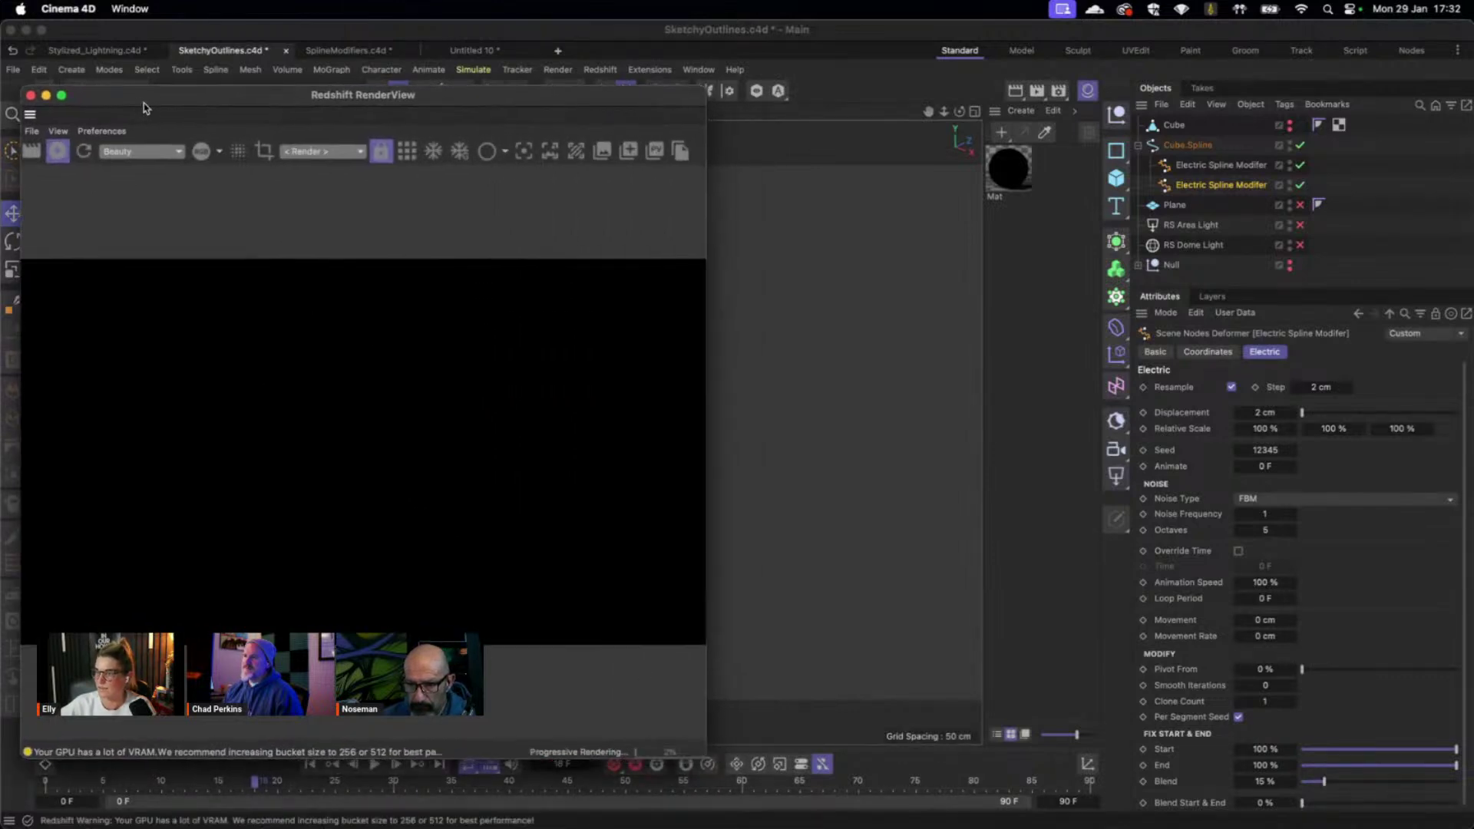
left_click(1290, 128)
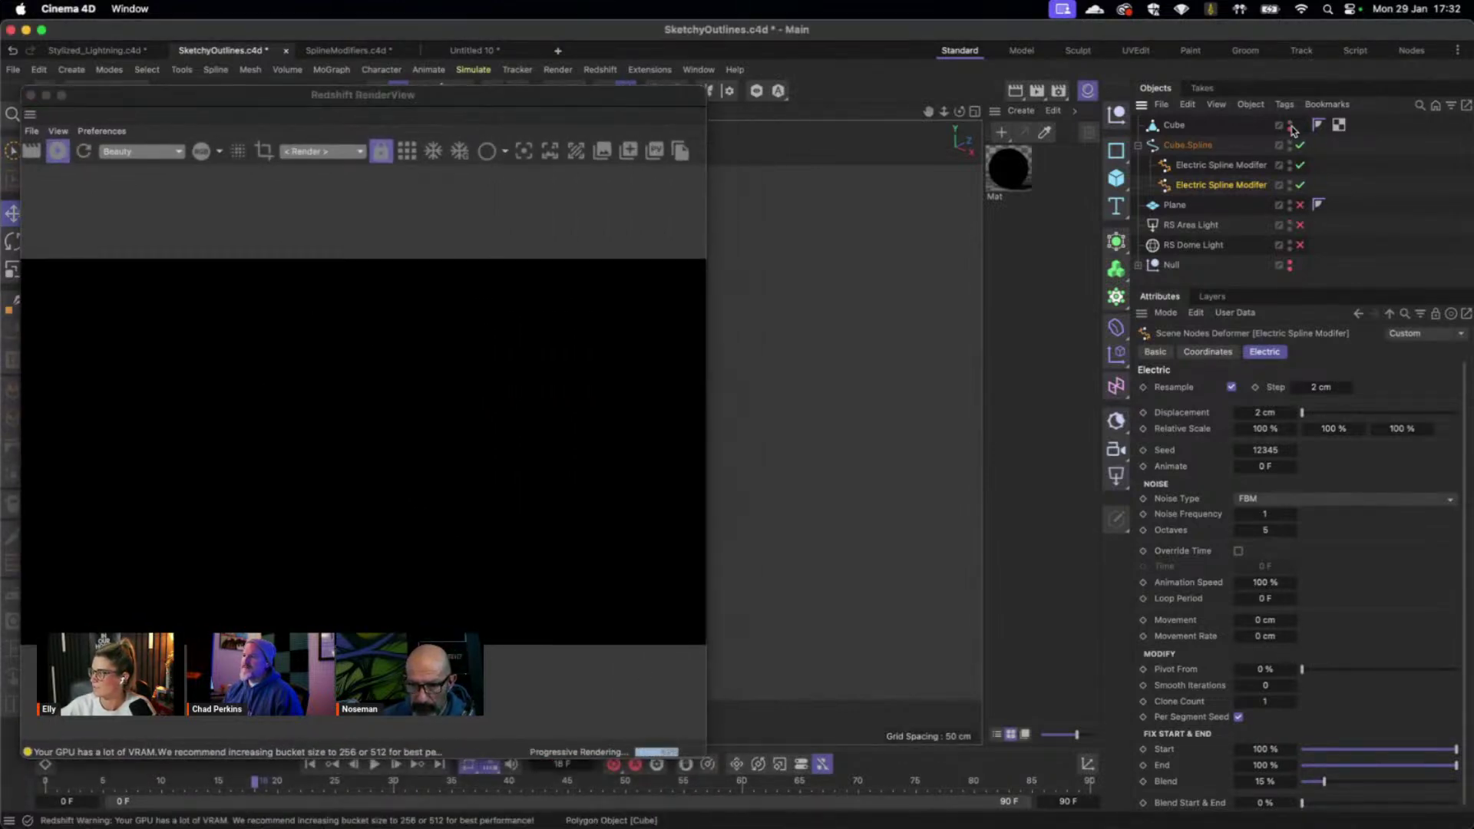
left_click(1194, 209)
left_click(1198, 225)
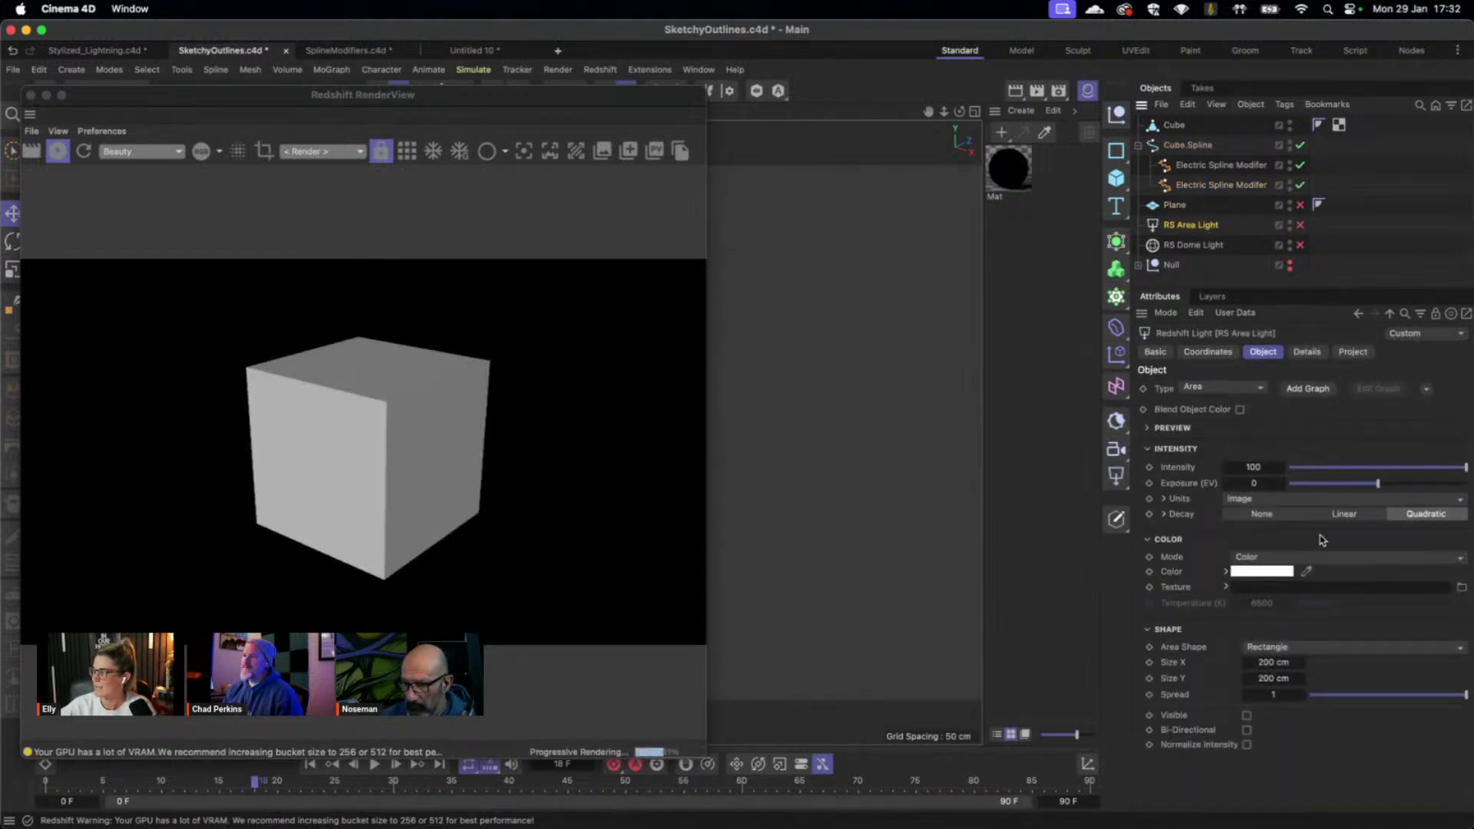
left_click(1233, 243)
left_click(1301, 225)
left_click(1300, 205)
left_click(1300, 245)
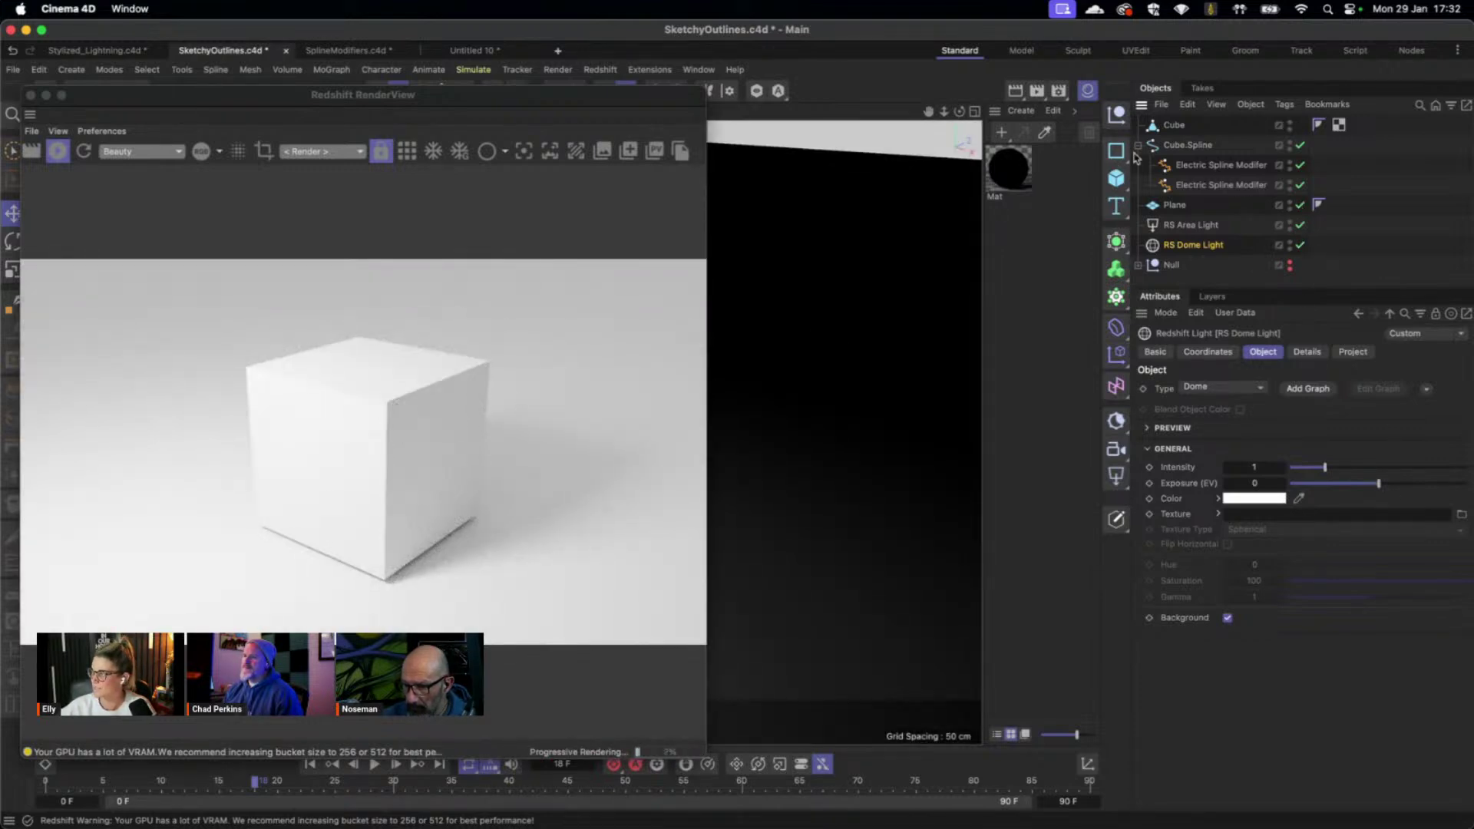
Add a Redshift Object tag to Cube.Spline and set its curve mode to Hair Strands.
right_click(1183, 146)
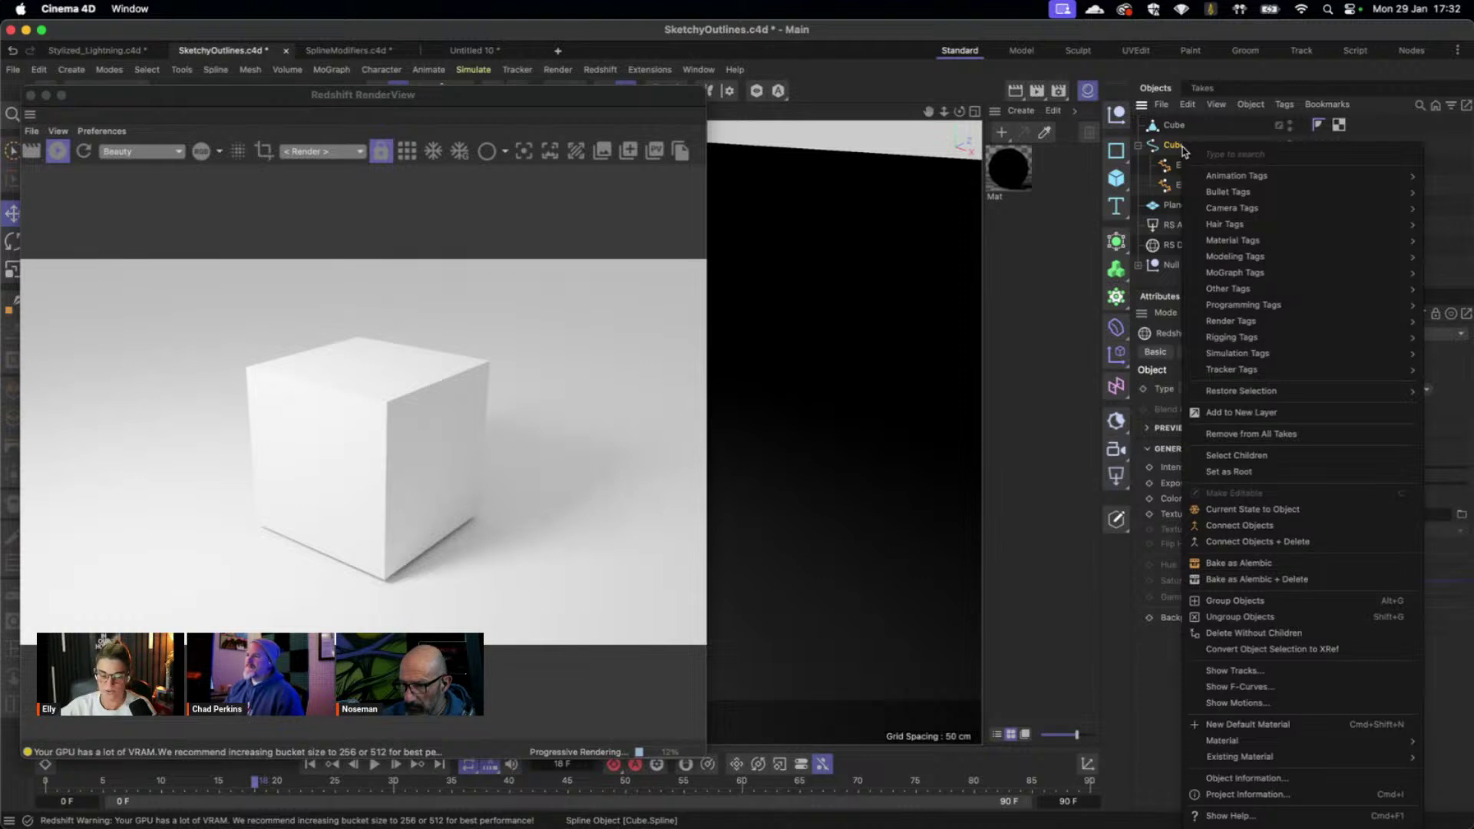
type("rs")
mouse_move(1224, 188)
left_click(1161, 191)
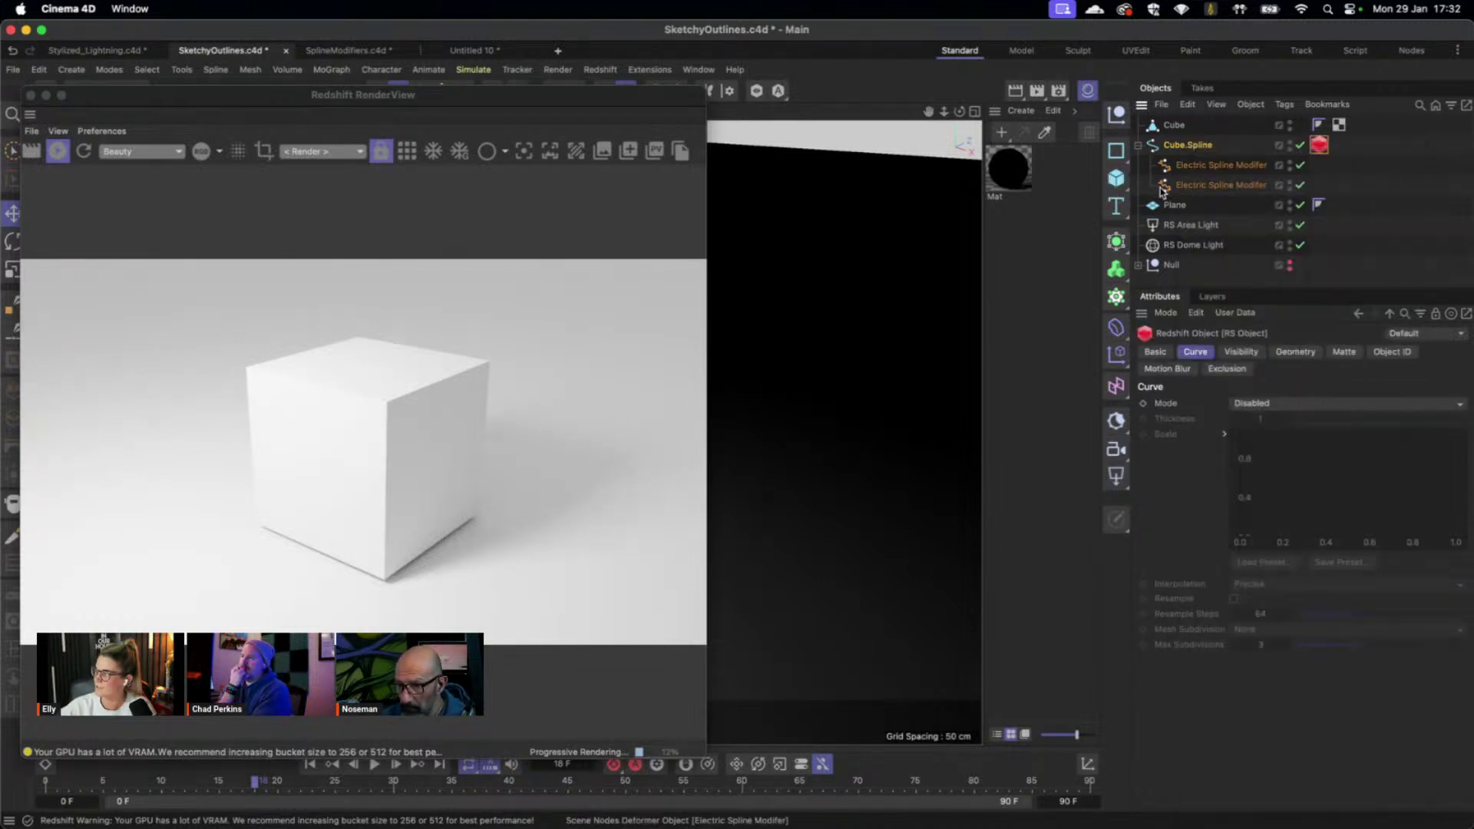
left_click(1260, 404)
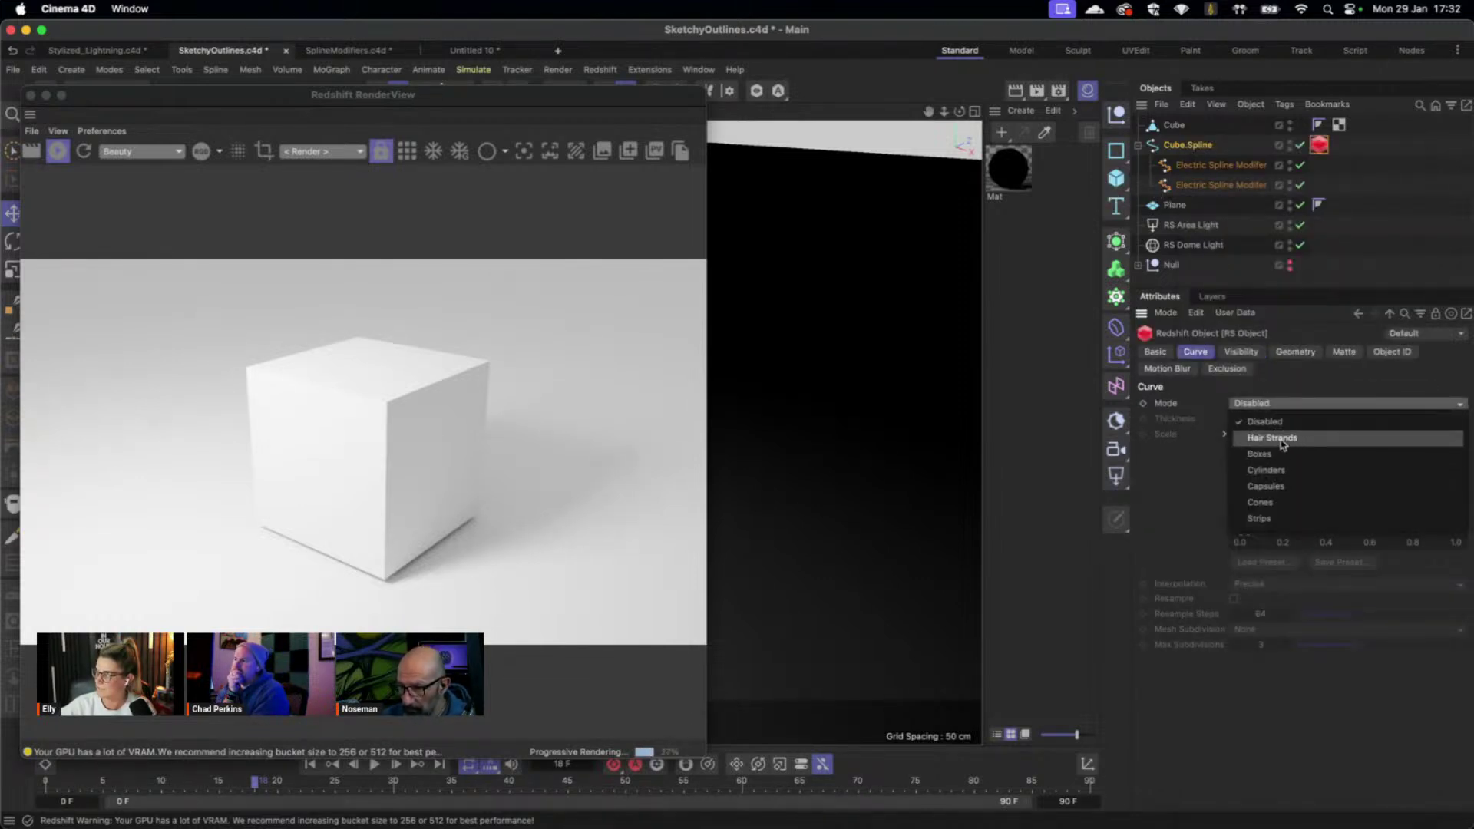
left_click(1281, 439)
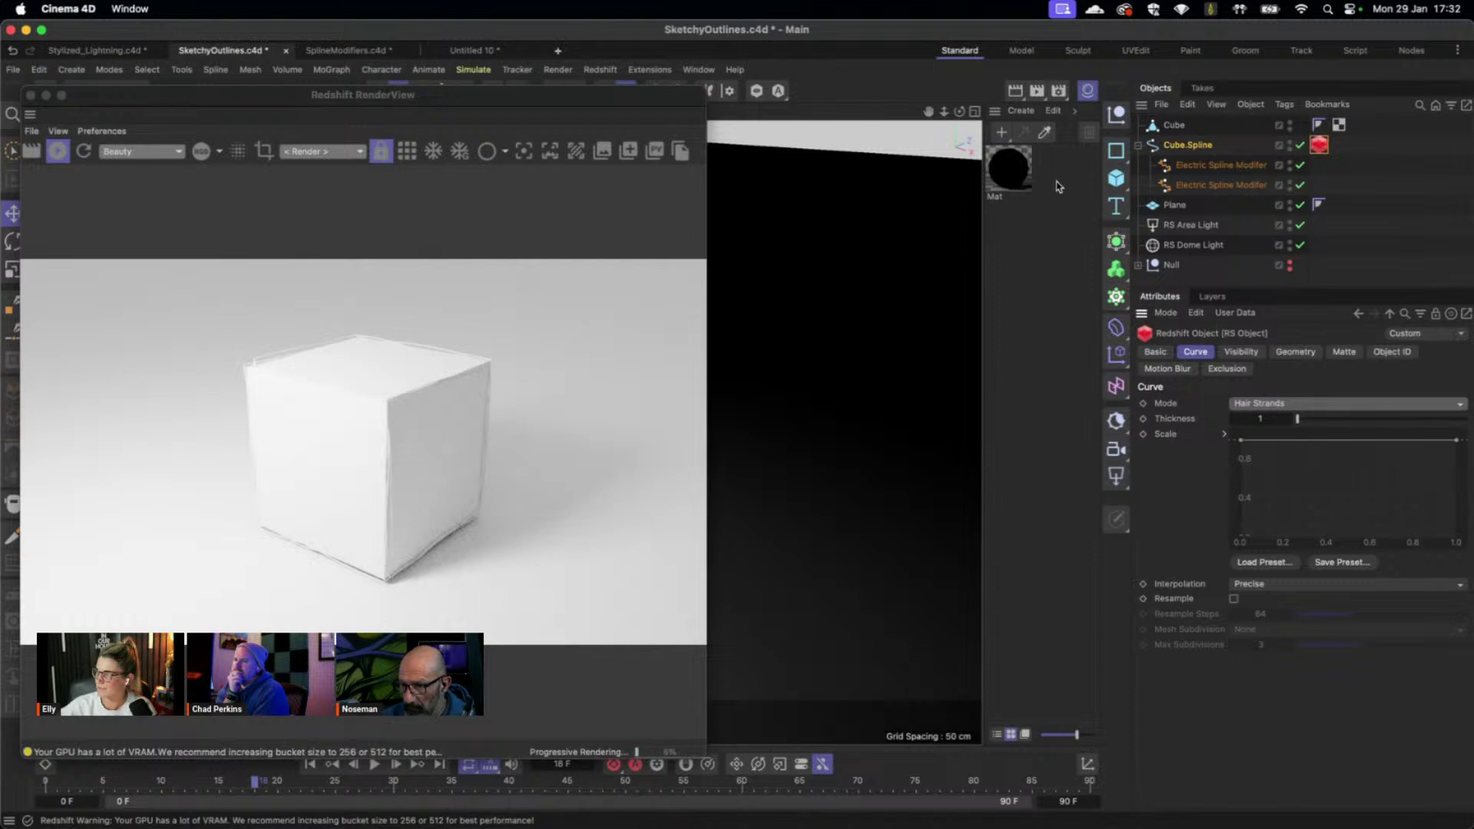
Review the black Mat material's nodes and assign the material to Cube.Spline.
double_click(1008, 179)
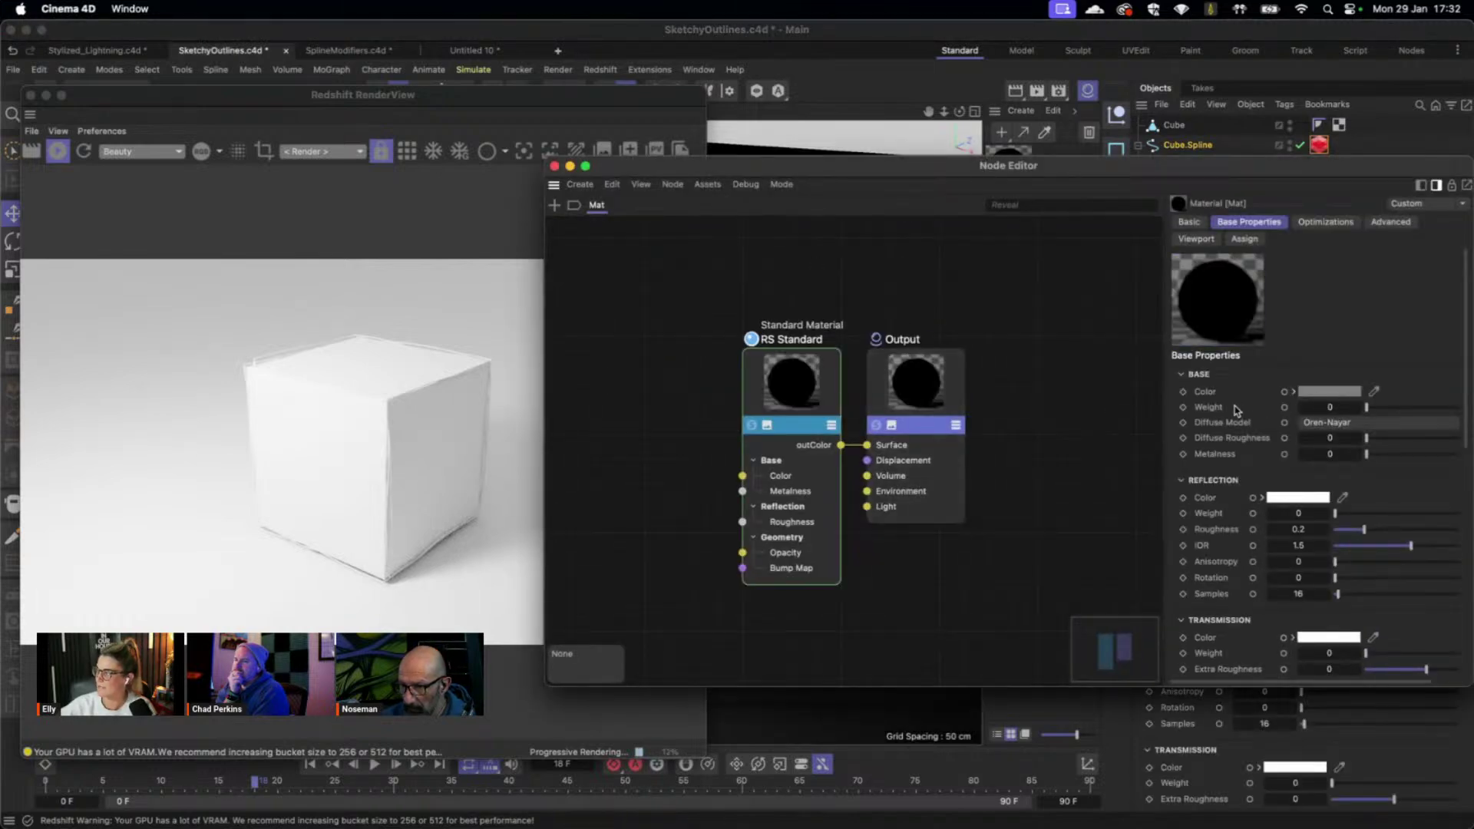
left_click(554, 166)
left_click_drag(1008, 170, 1228, 146)
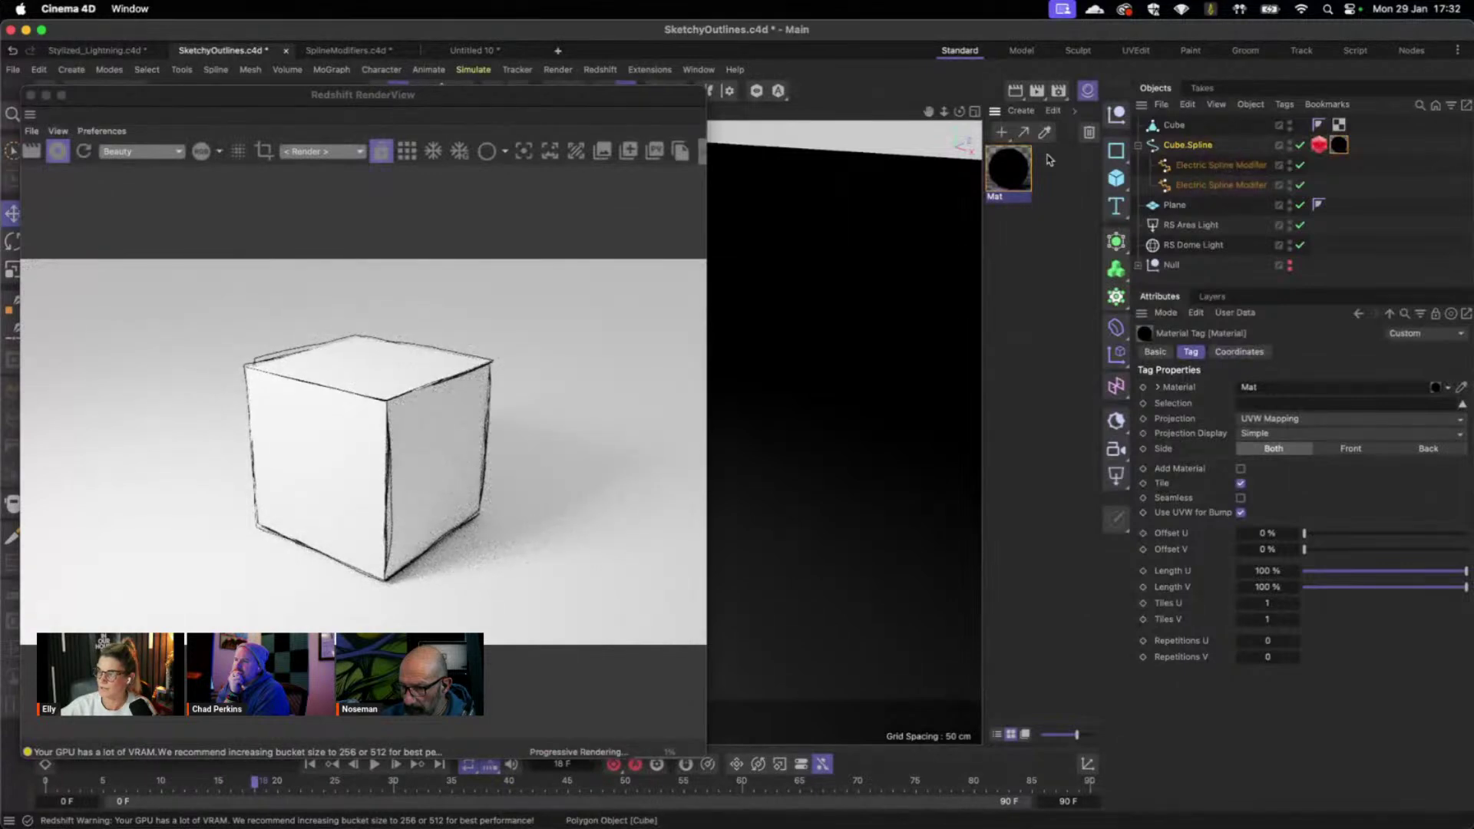
Set the hair strand thickness to 2 in the Redshift Object tag of Cube.Spline.
left_click(1196, 146)
left_click(1319, 145)
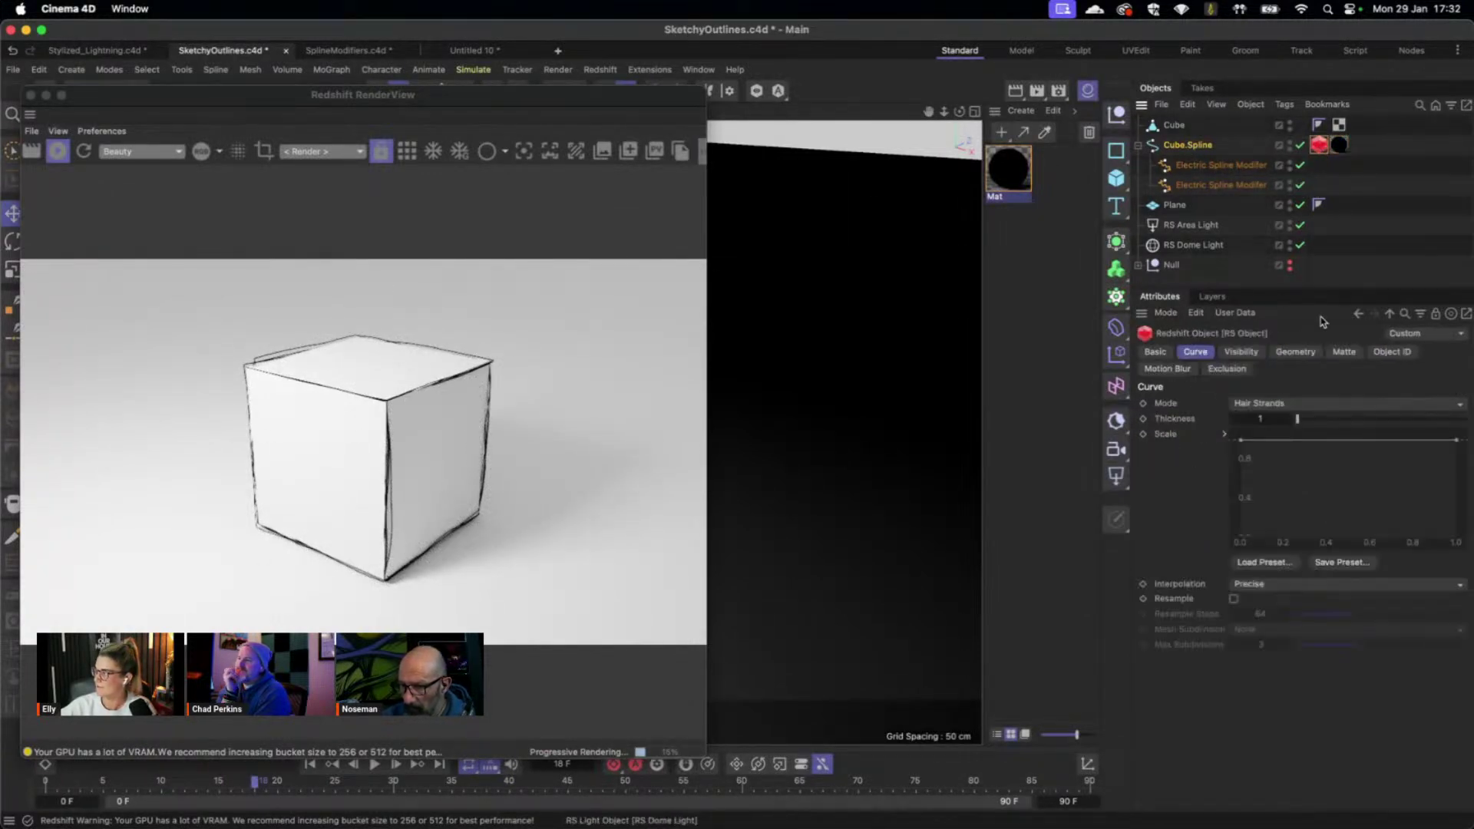
key("Return")
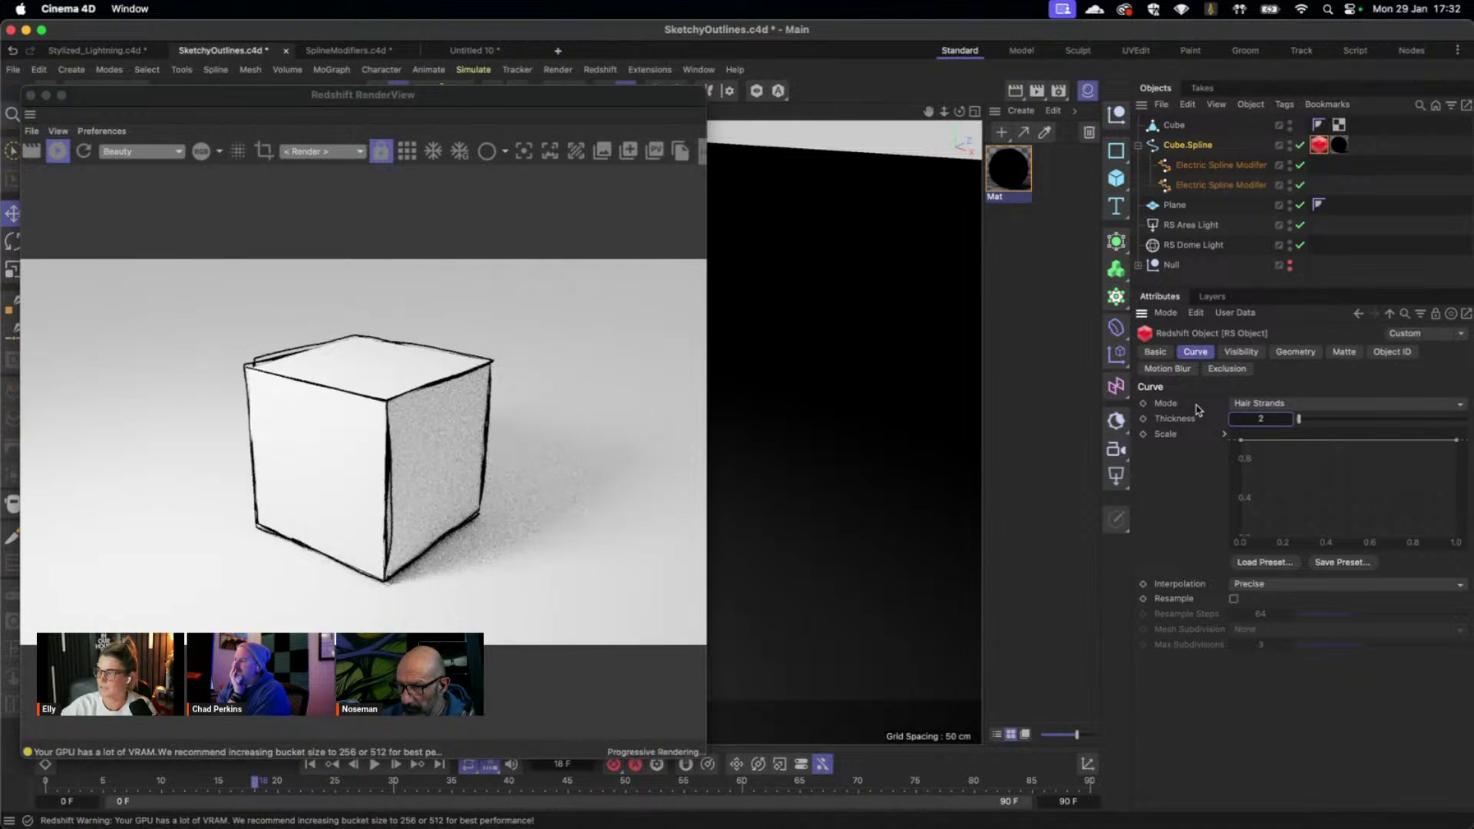
Shape the strand thickness Scale curve into a wave with two shallow dips around a high midpoint.
left_click(1238, 453)
left_click(1348, 443, "ctrl")
left_click_drag(1350, 447, 1340, 503)
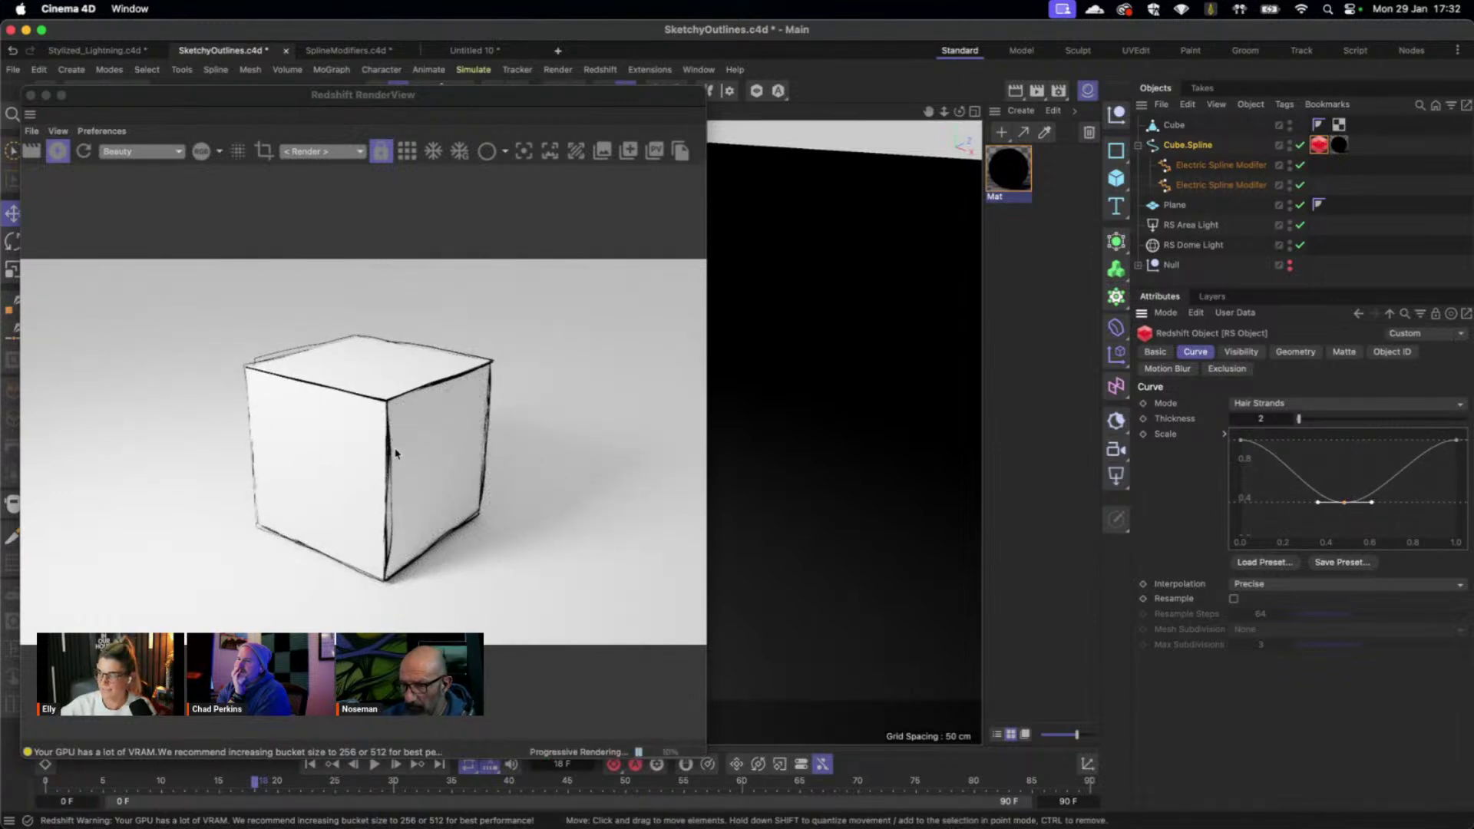
left_click_drag(1345, 504, 1408, 469)
left_click(1402, 443, "ctrl")
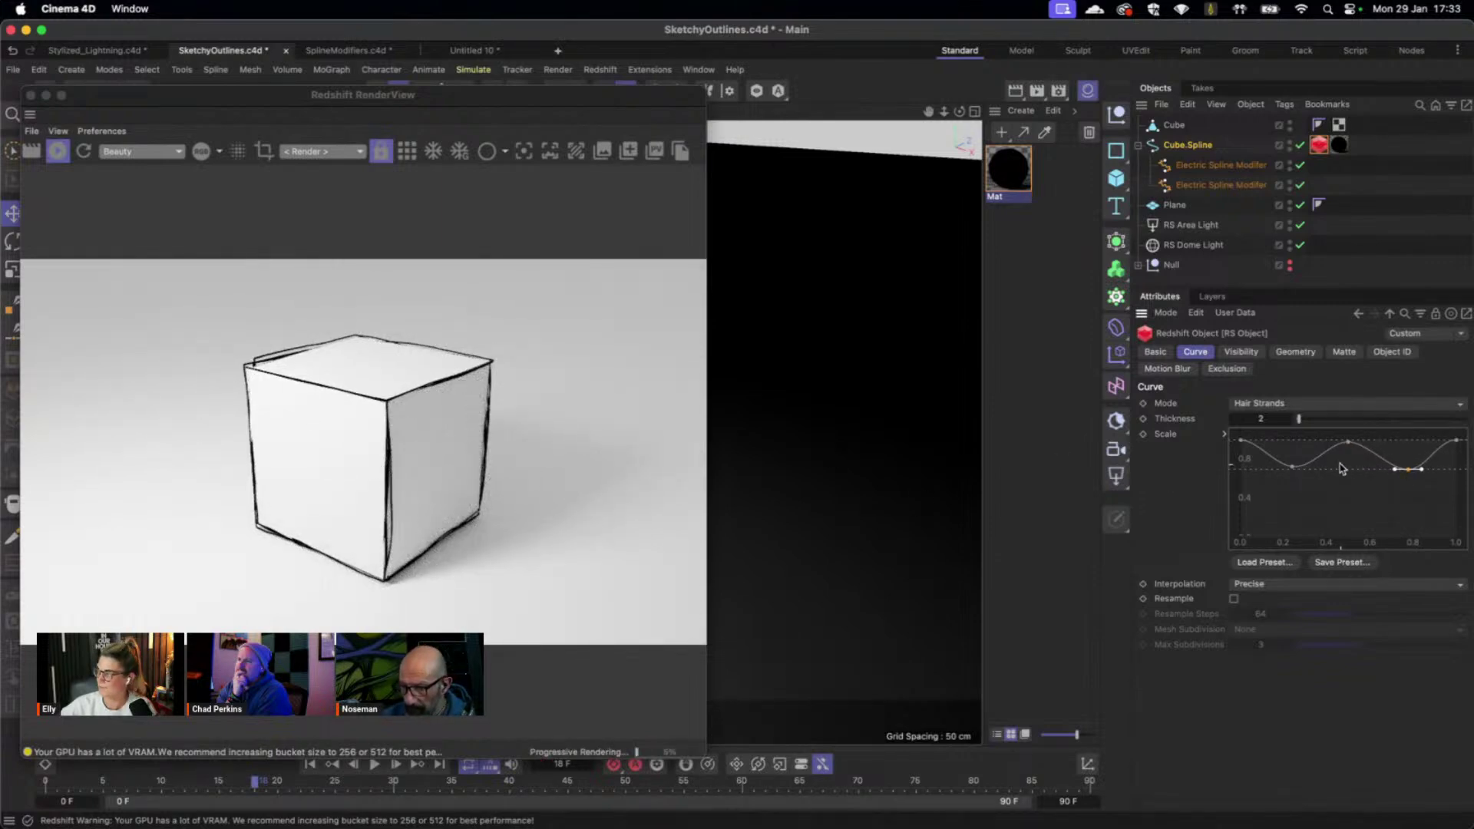
left_click_drag(411, 101, 548, 96)
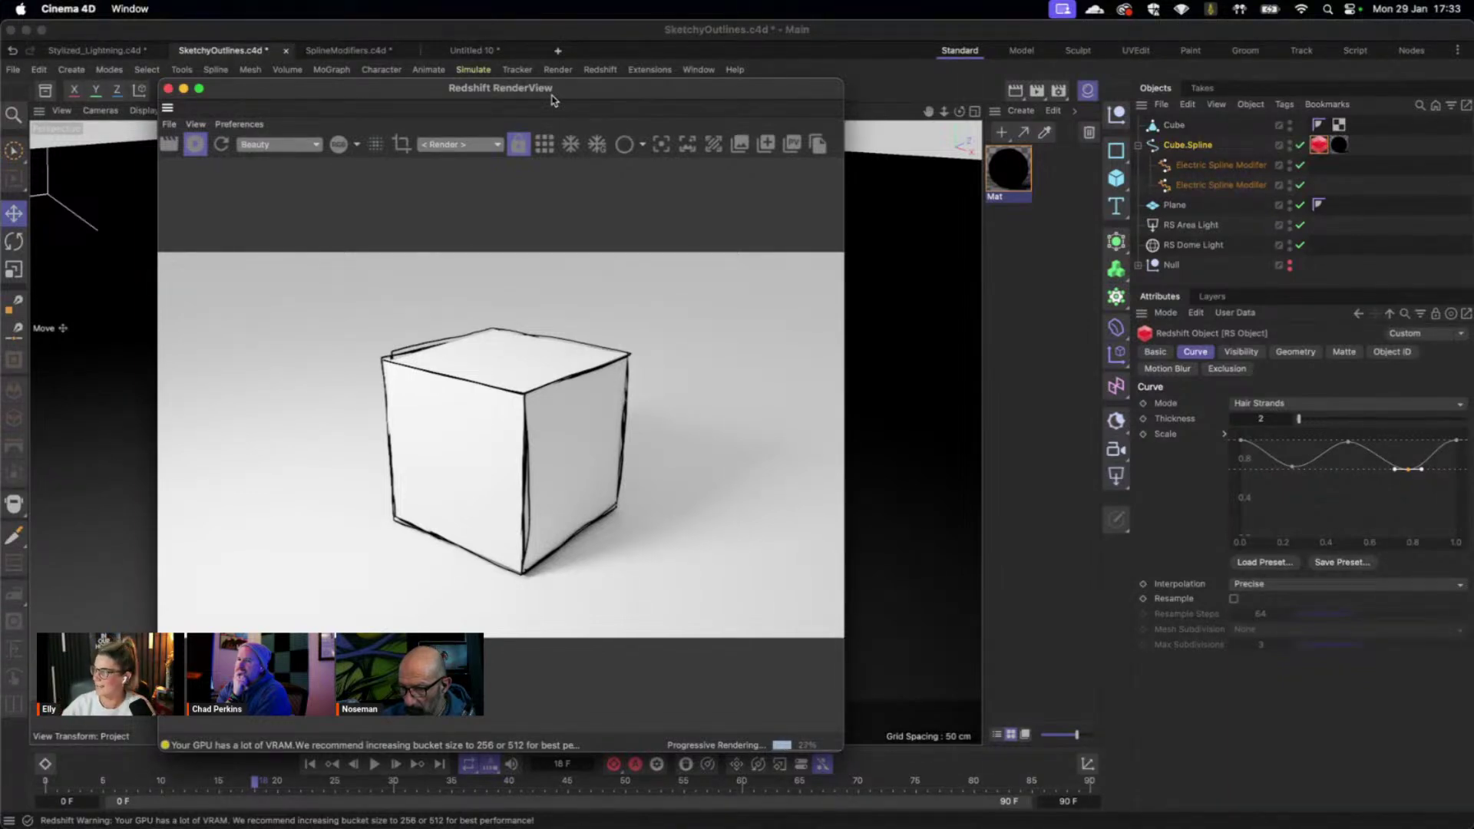
left_click(1189, 145)
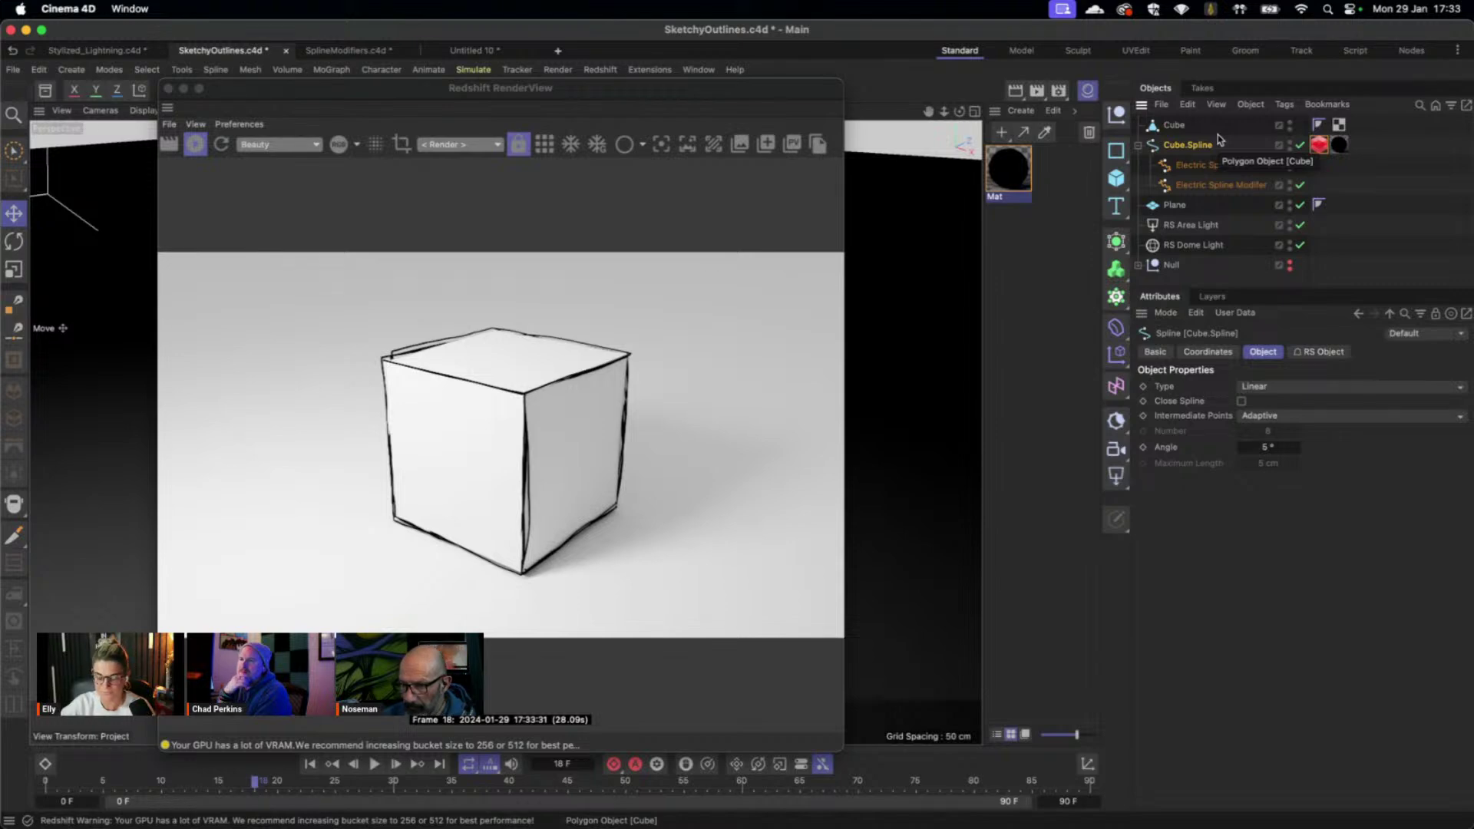
left_click(398, 88)
left_click_drag(398, 88, 440, 73)
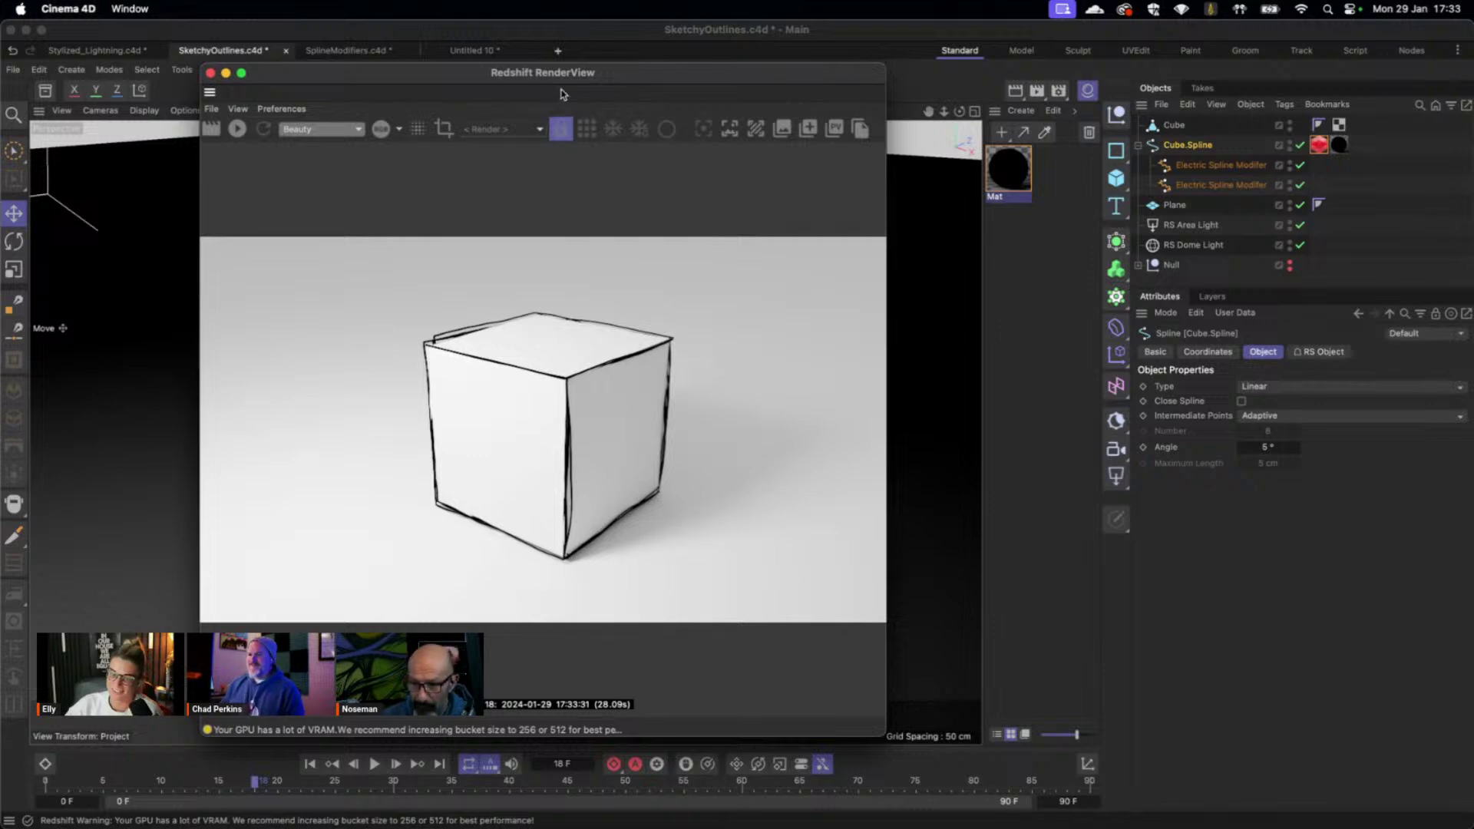
left_click_drag(568, 77, 601, 87)
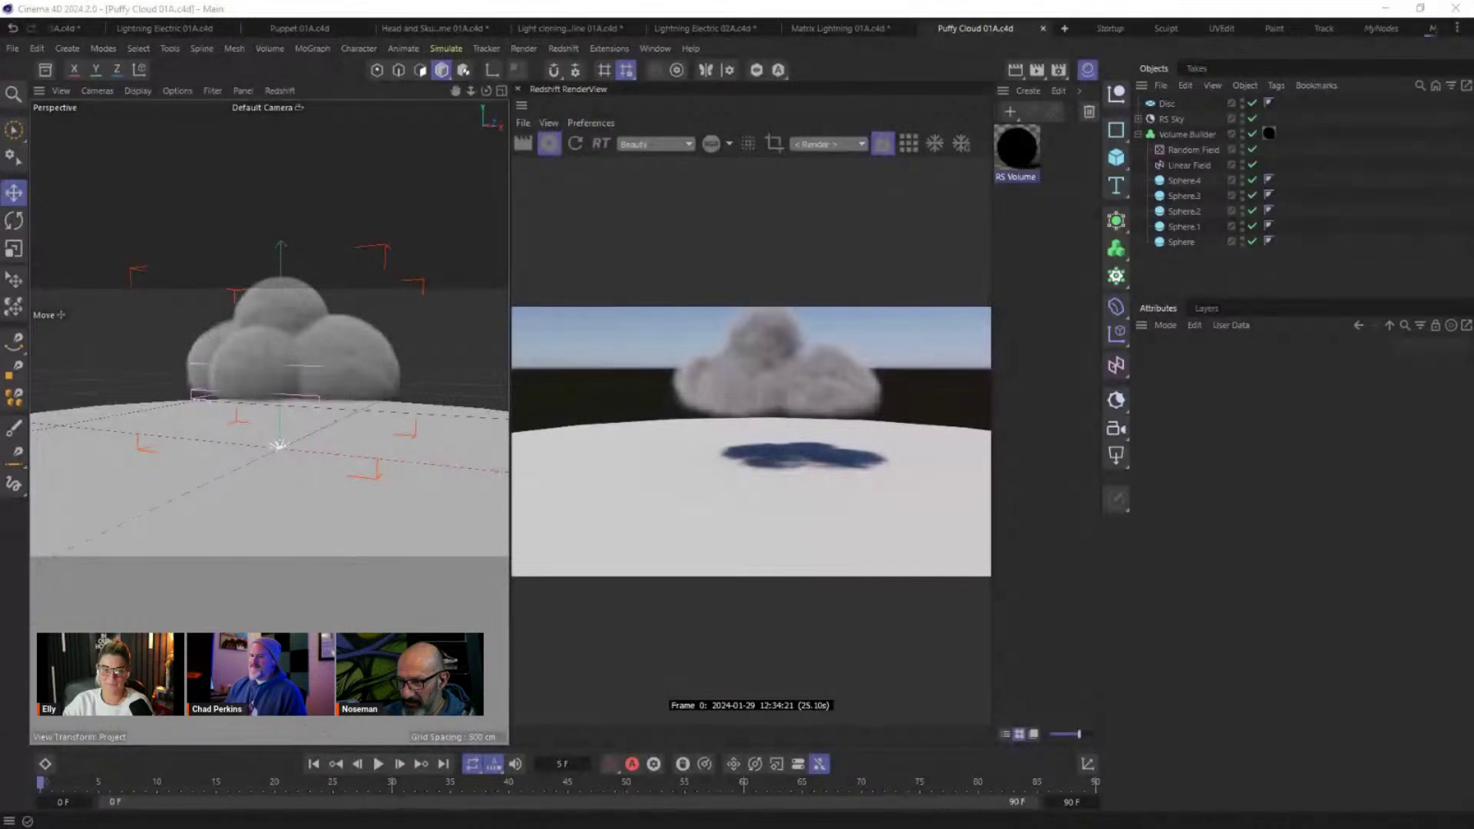
Switch to the Matrix Lightning 01A project in the Startup layout and play its lightning animation.
left_click(829, 29)
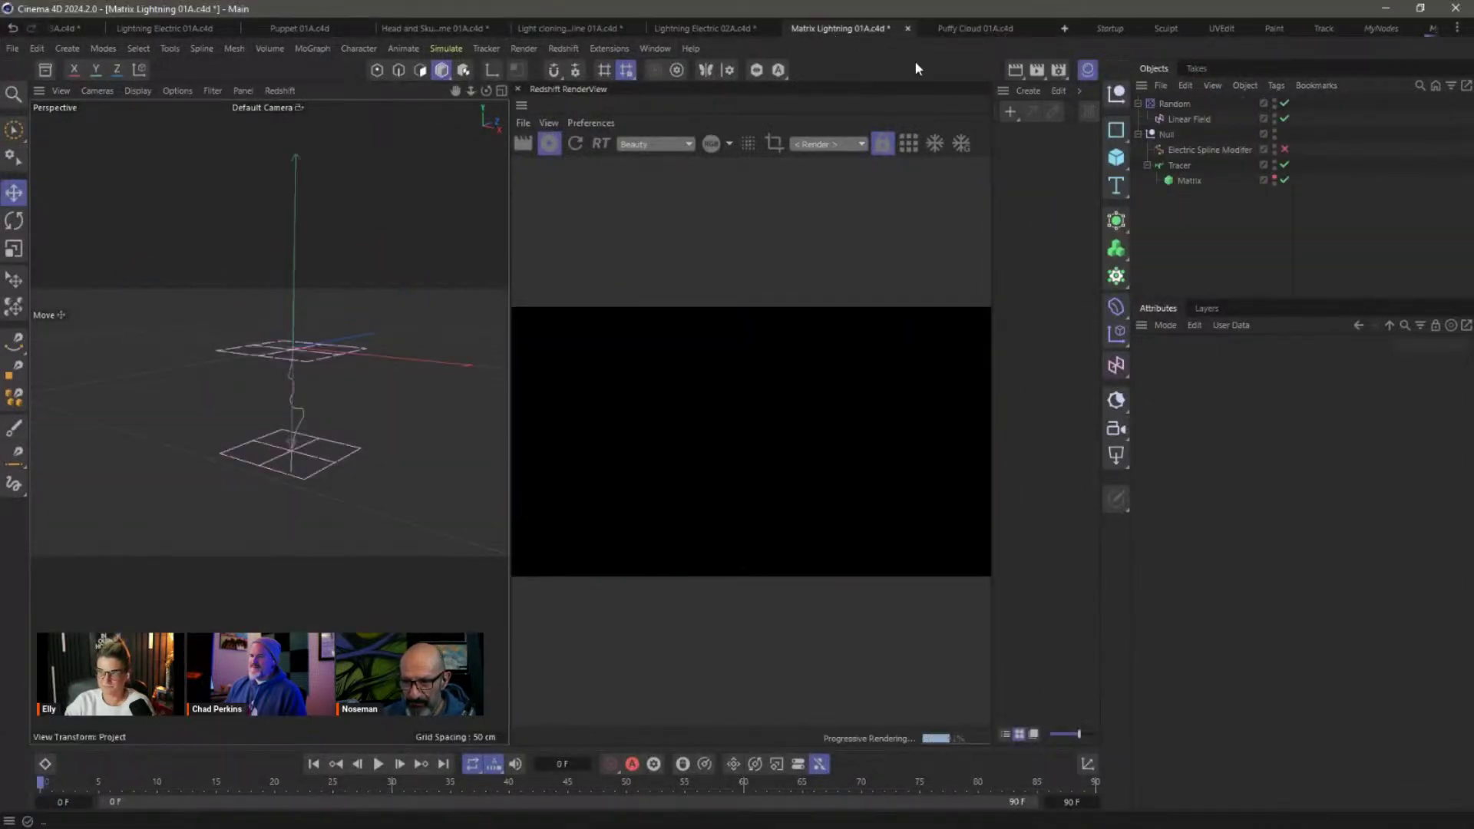
left_click(1113, 30)
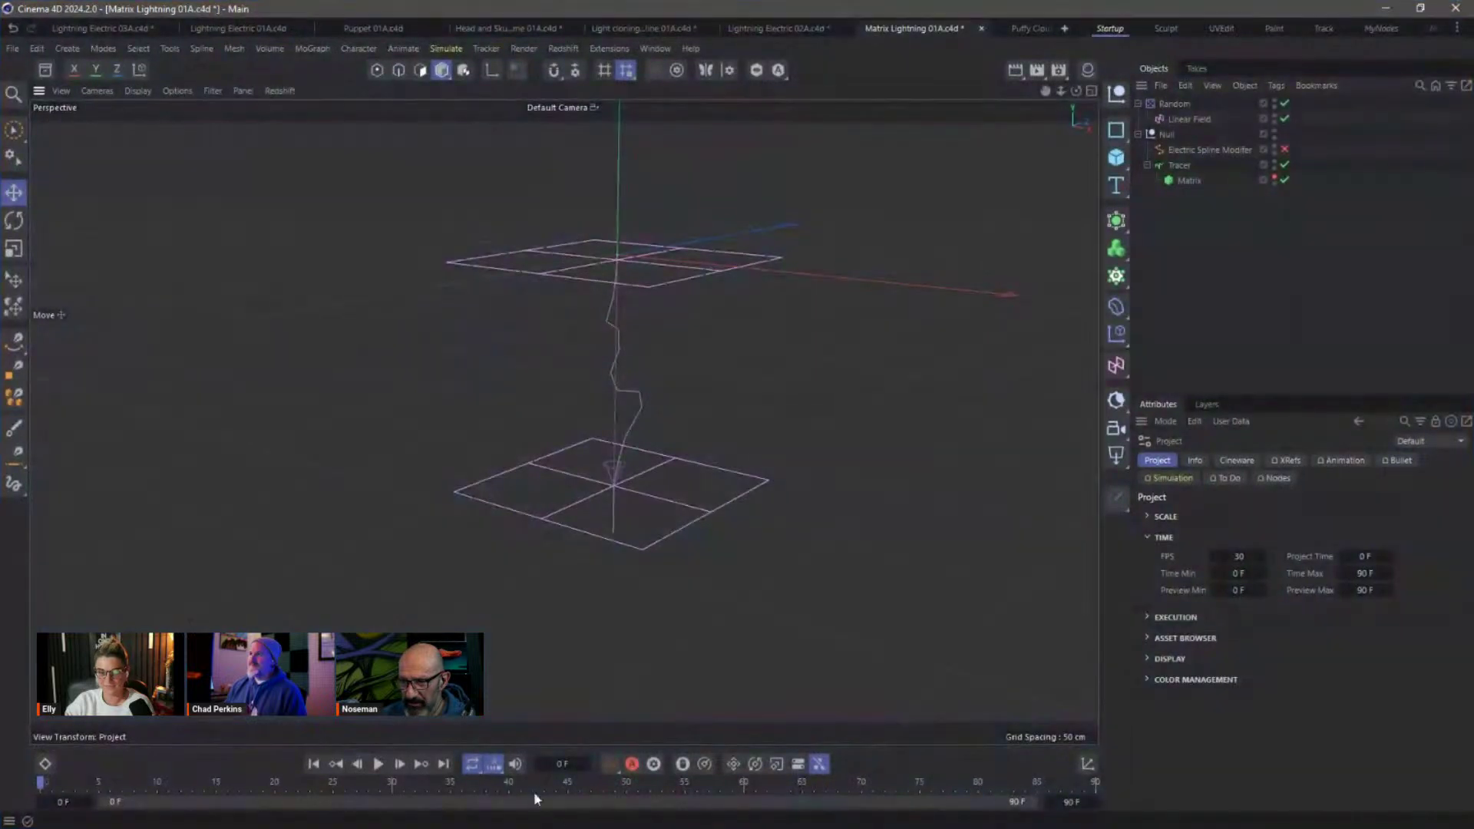
left_click(376, 764)
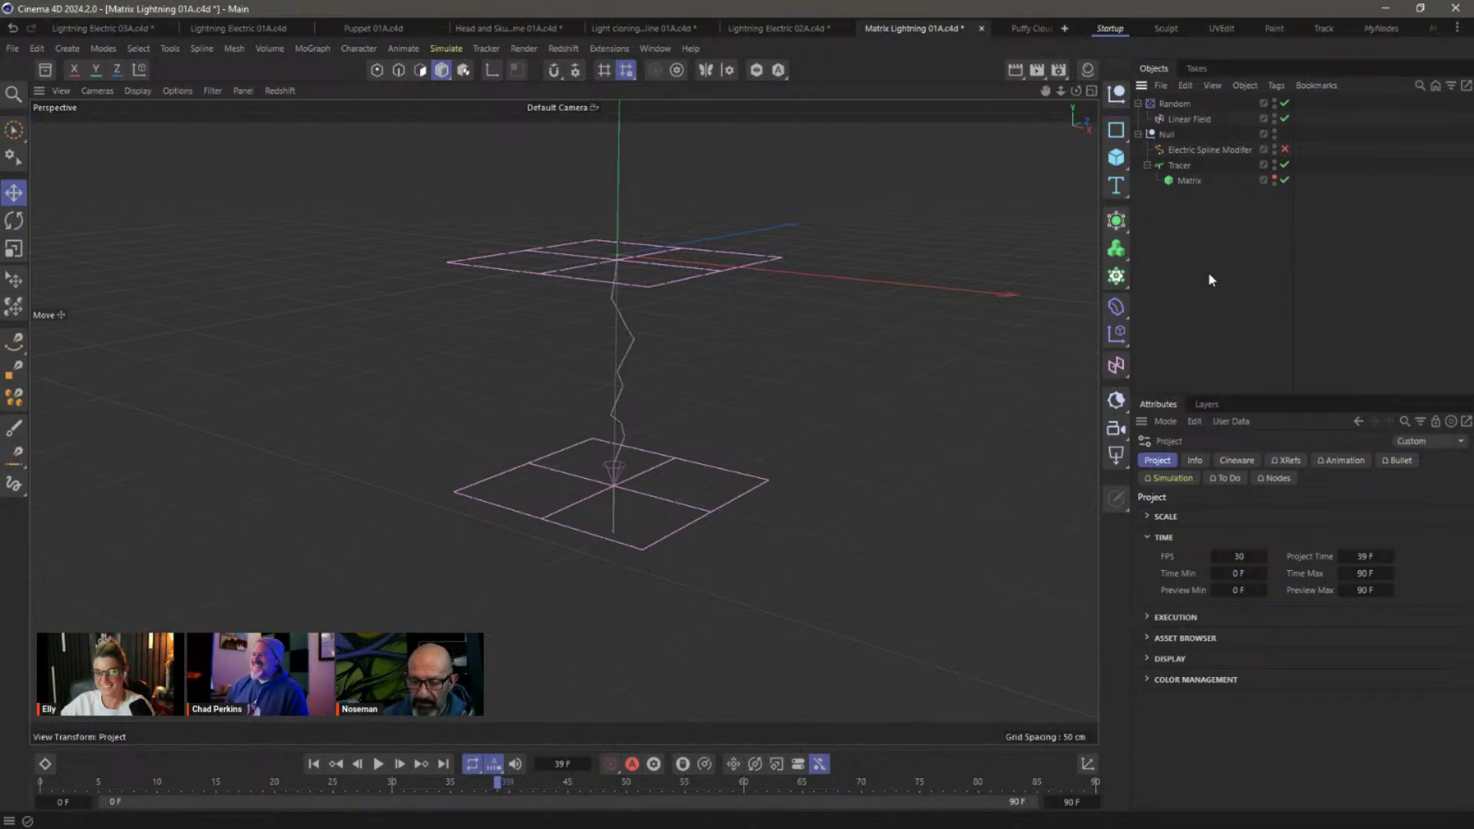
Create a new project and add an n-Side spline with 2 sides.
key("ctrl+n")
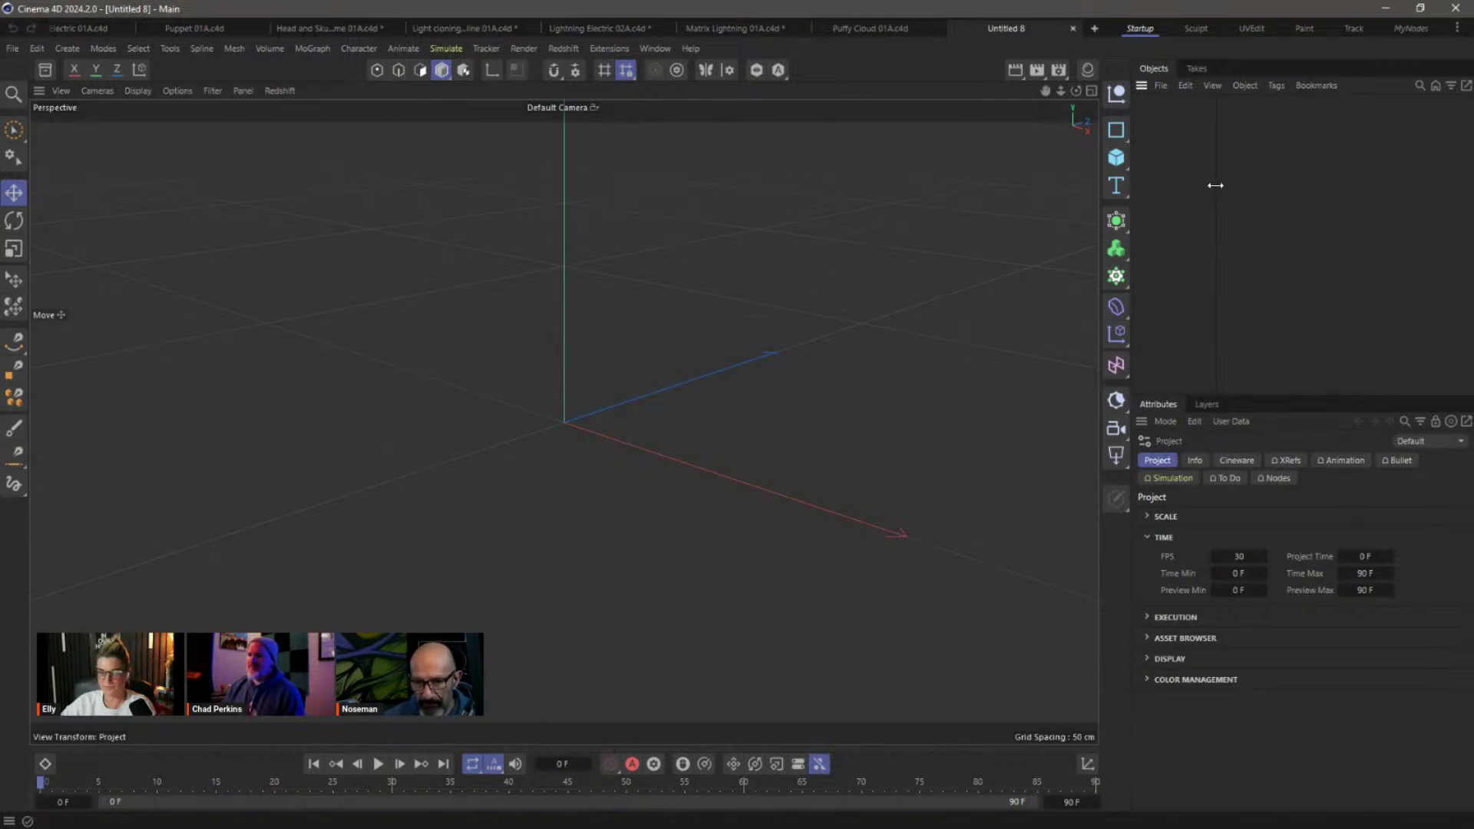
left_click(1118, 137)
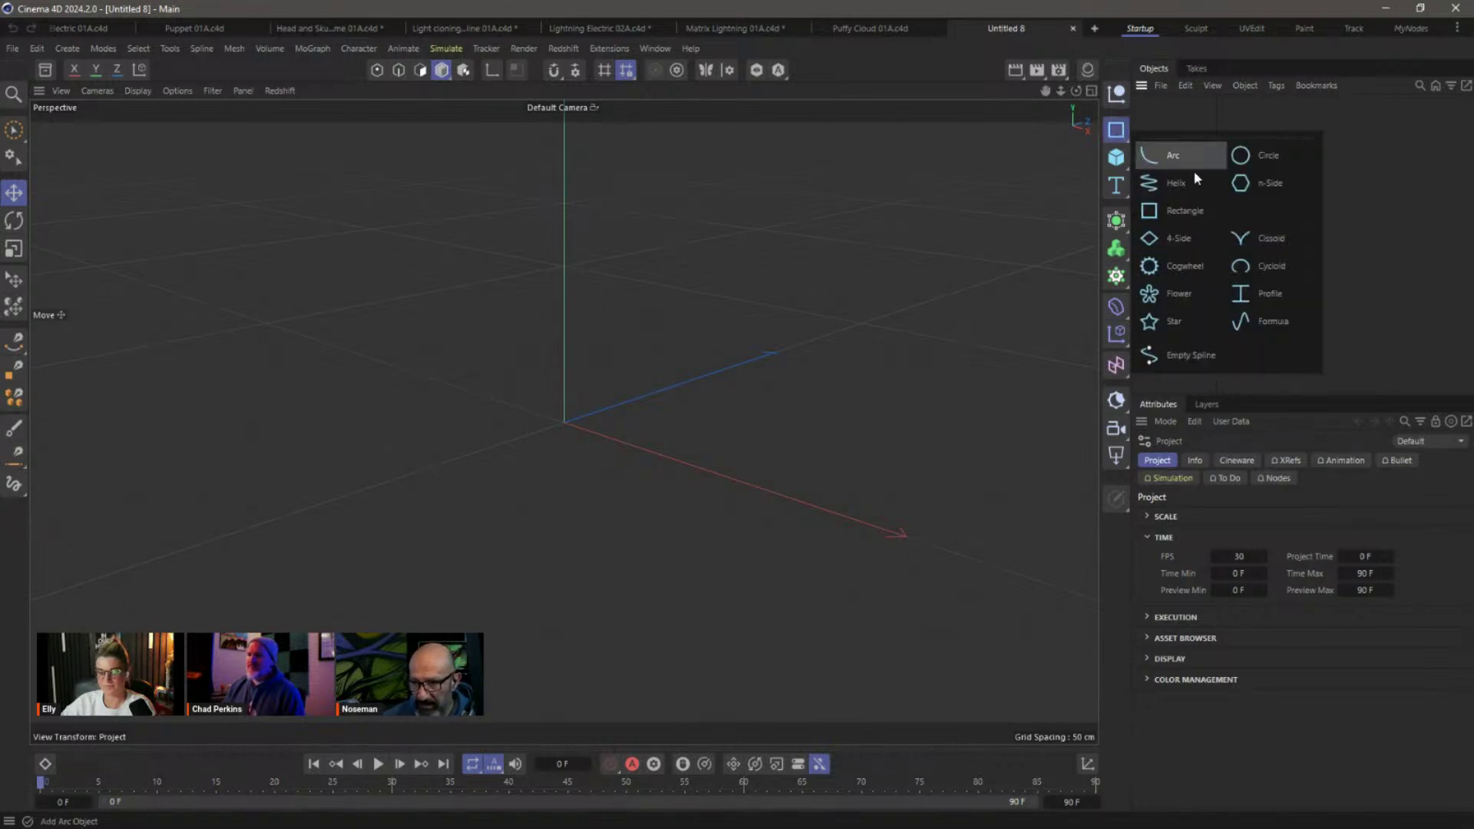
left_click(1251, 184)
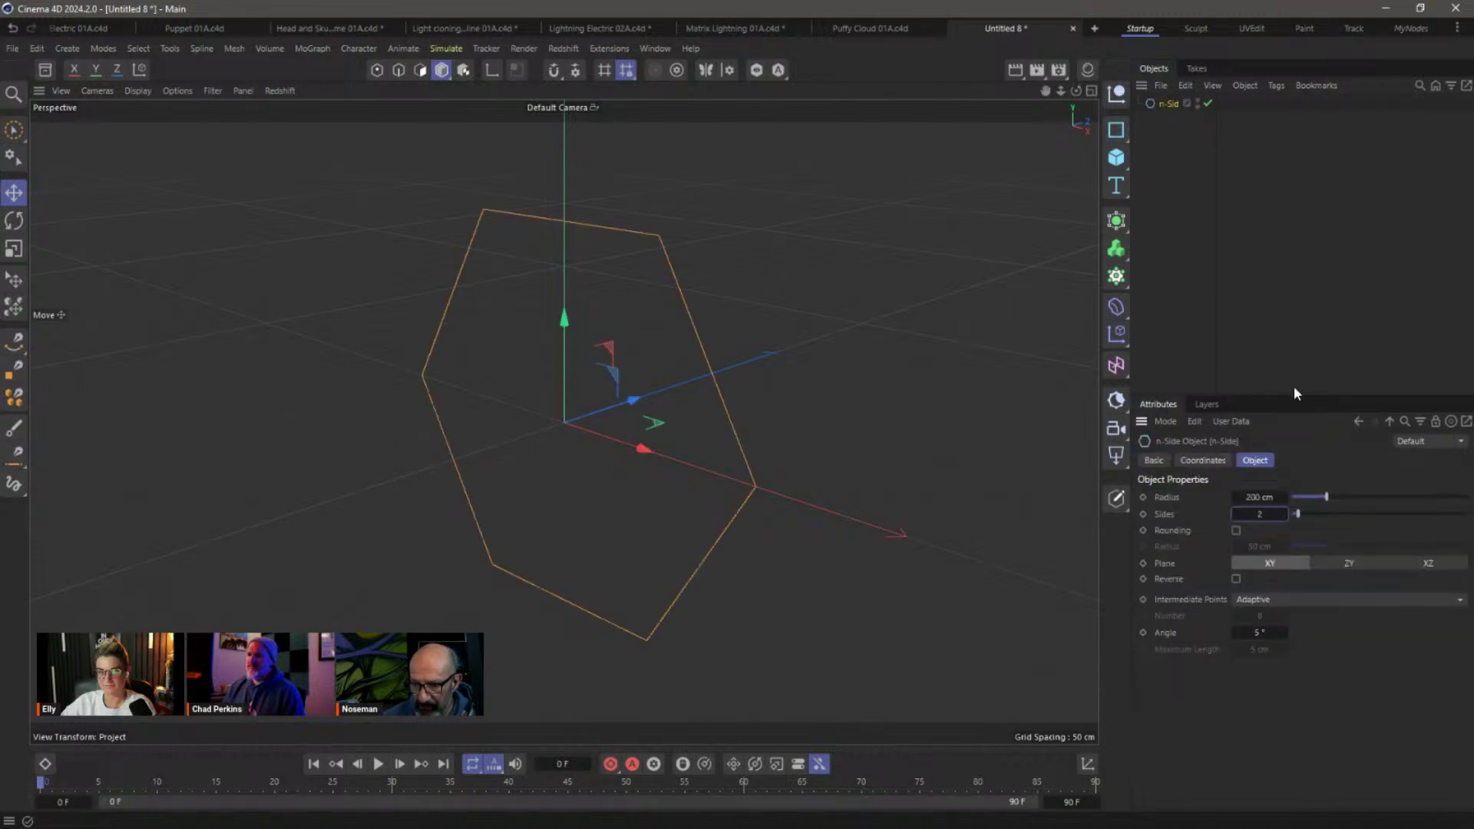
type("2")
key("Return")
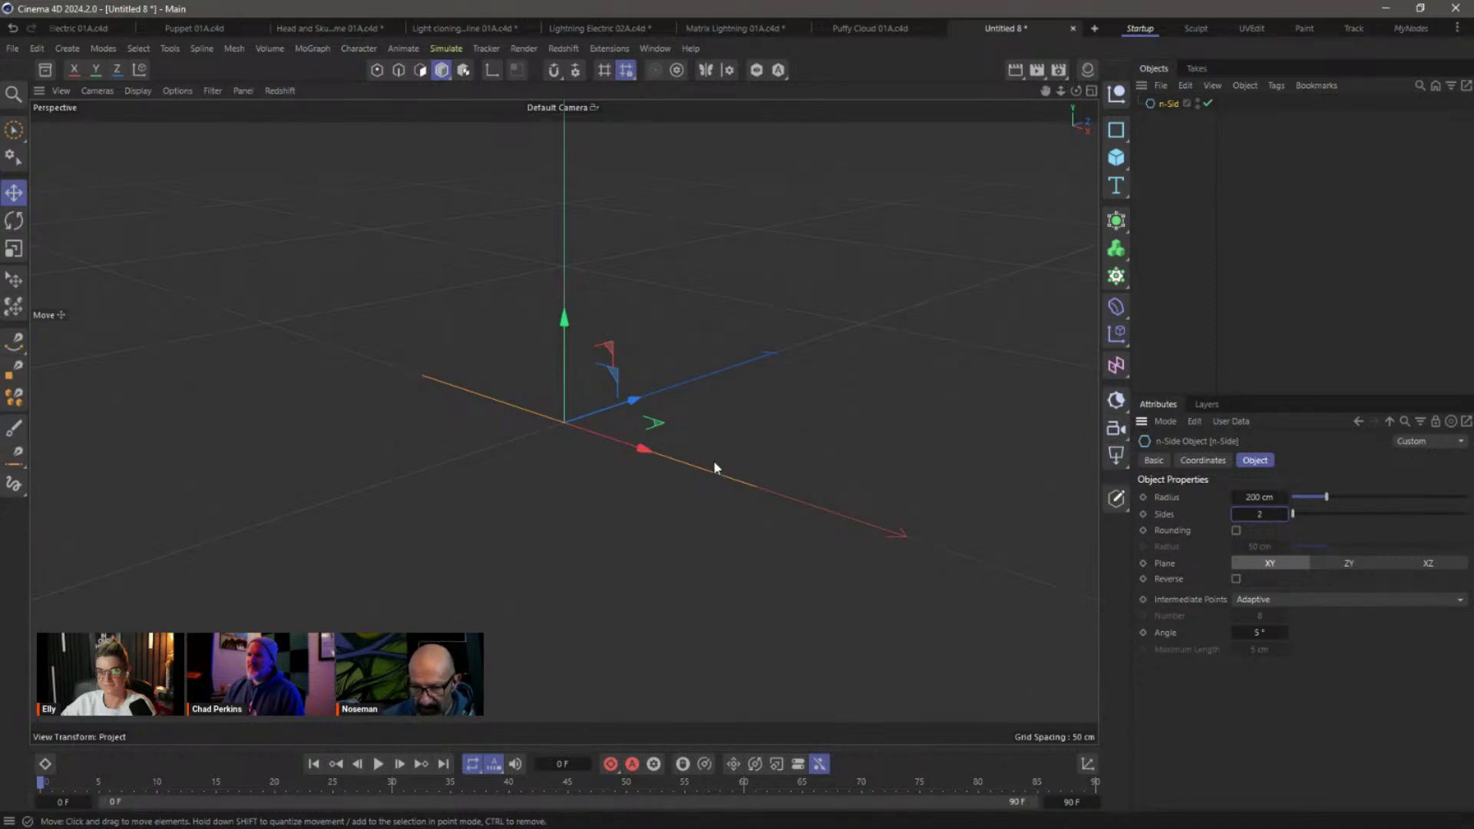
Try making the two-sided n-Side spline editable, check both of its end points, and undo the conversion.
key("c")
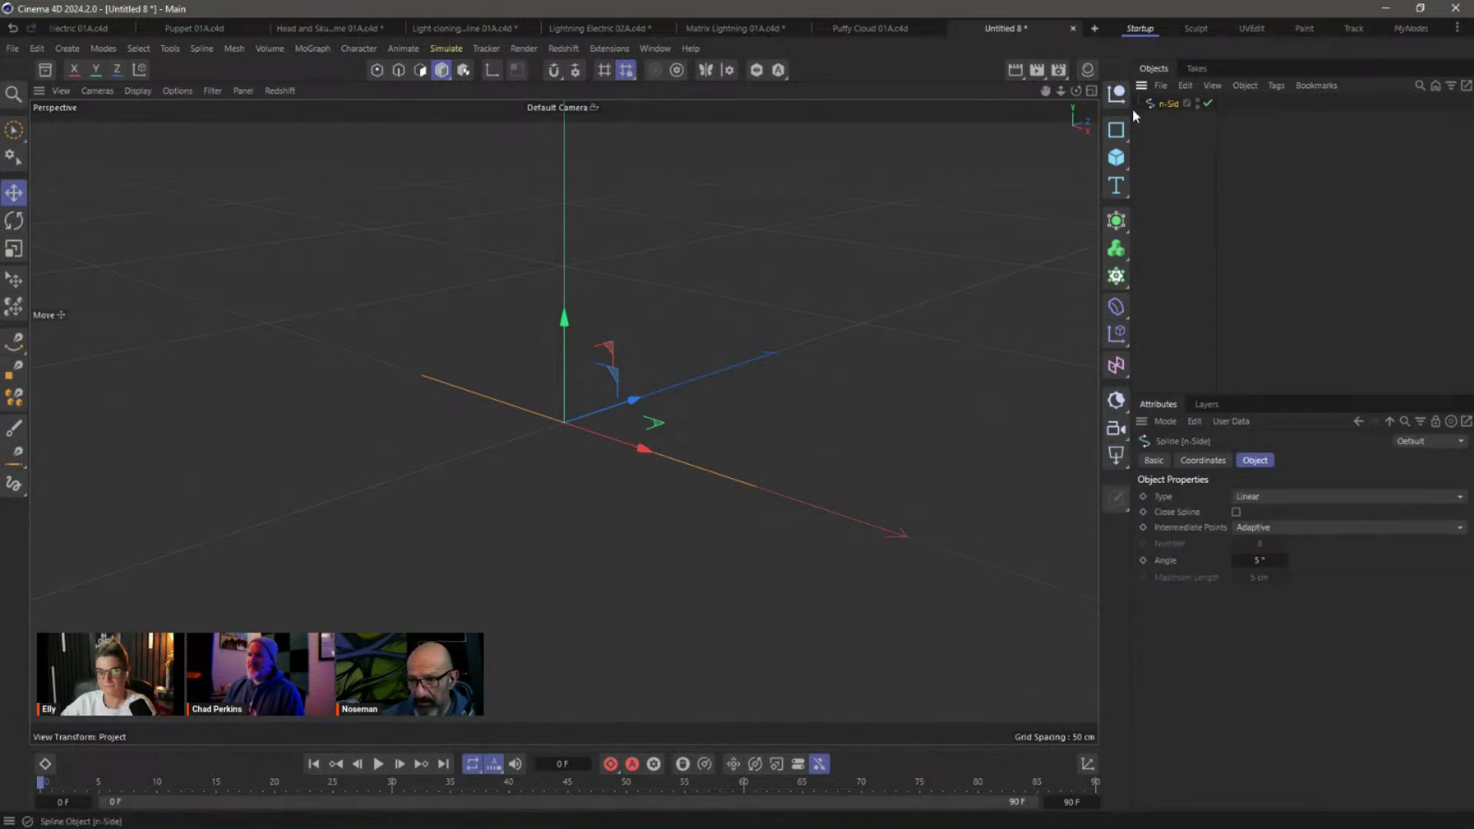
left_click(376, 72)
left_click(422, 377)
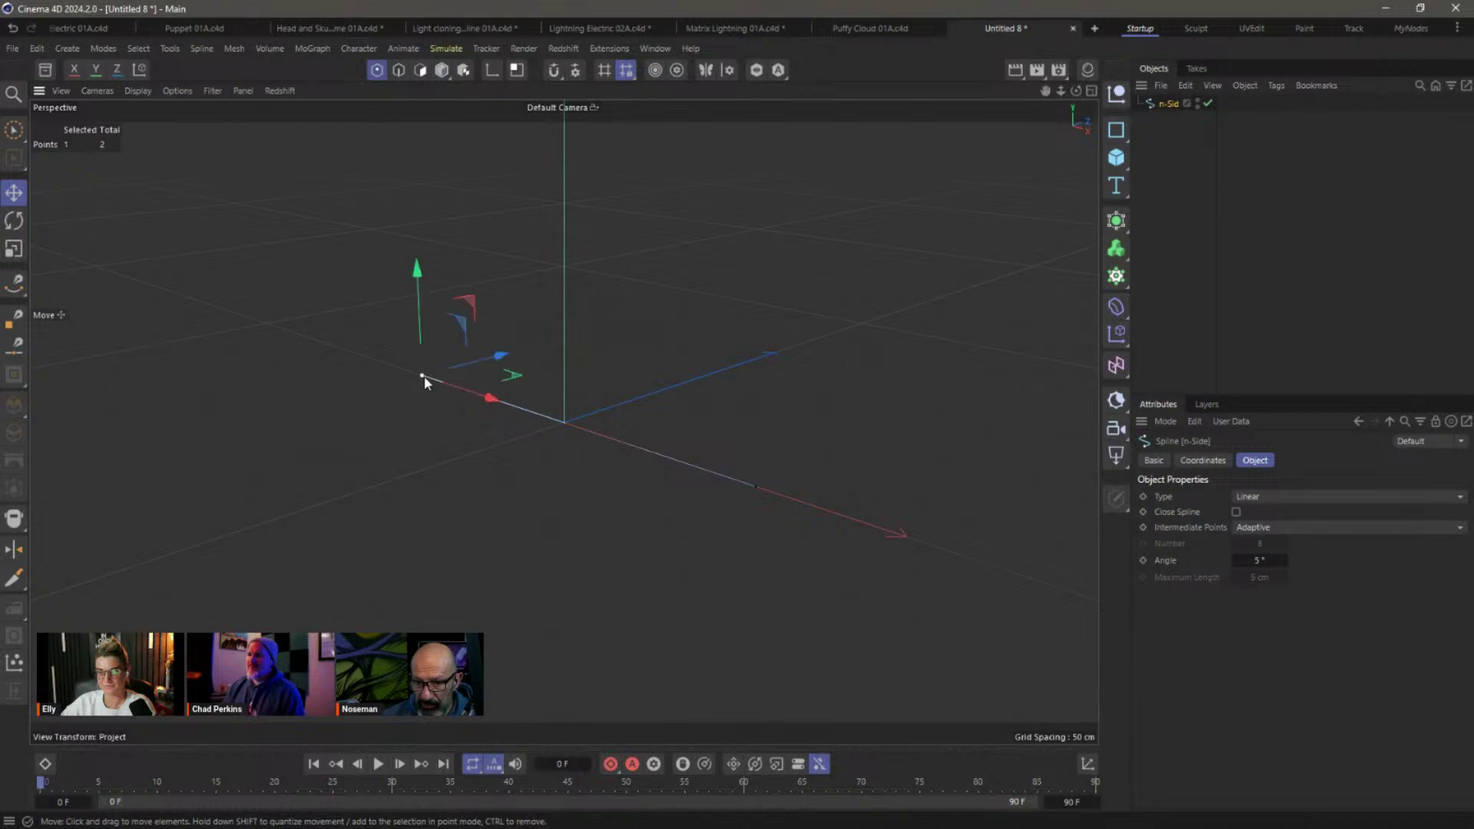
left_click(756, 487)
left_click(919, 369)
key("ctrl+z")
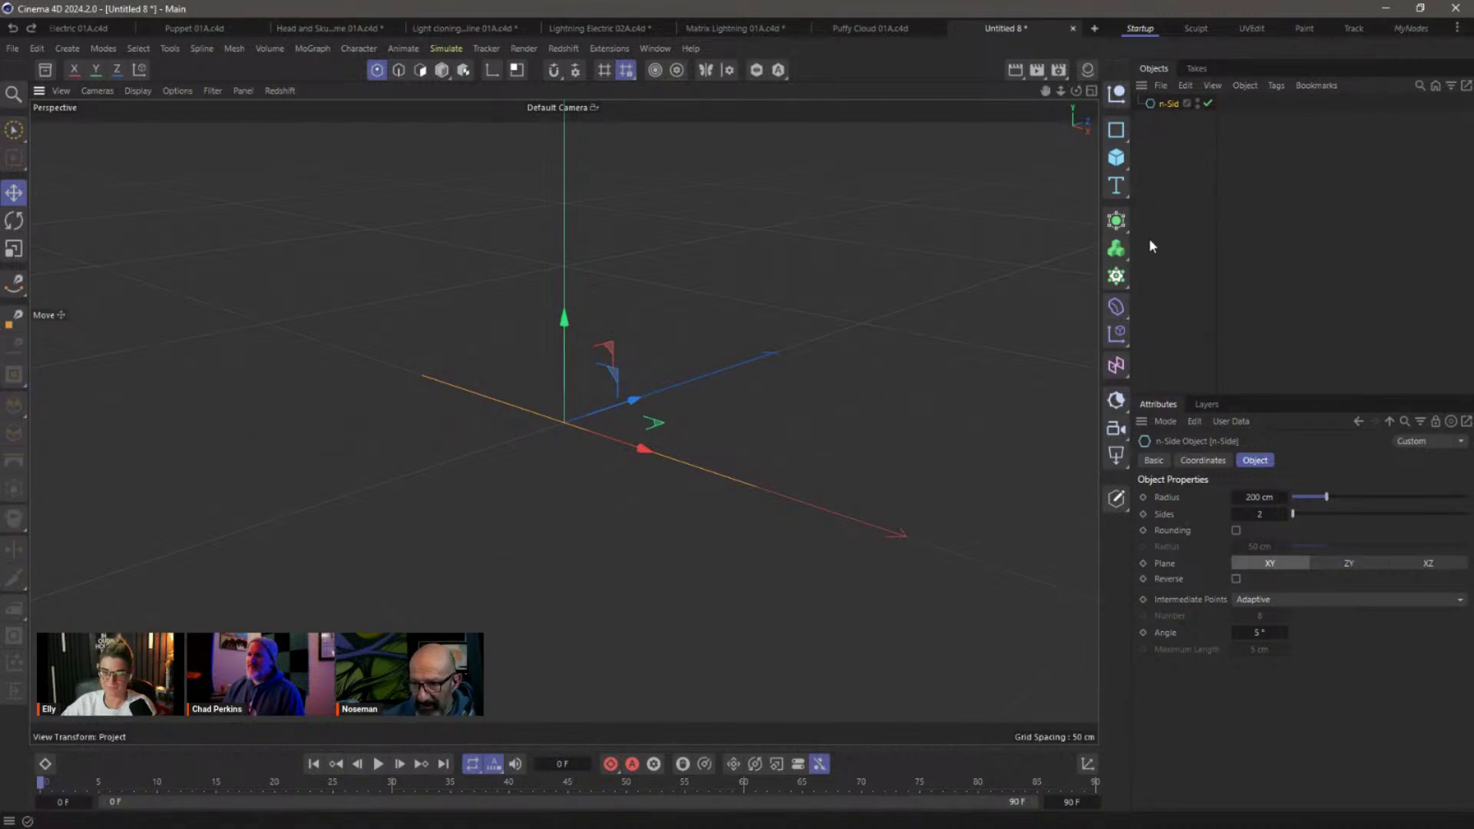
left_click(1119, 338)
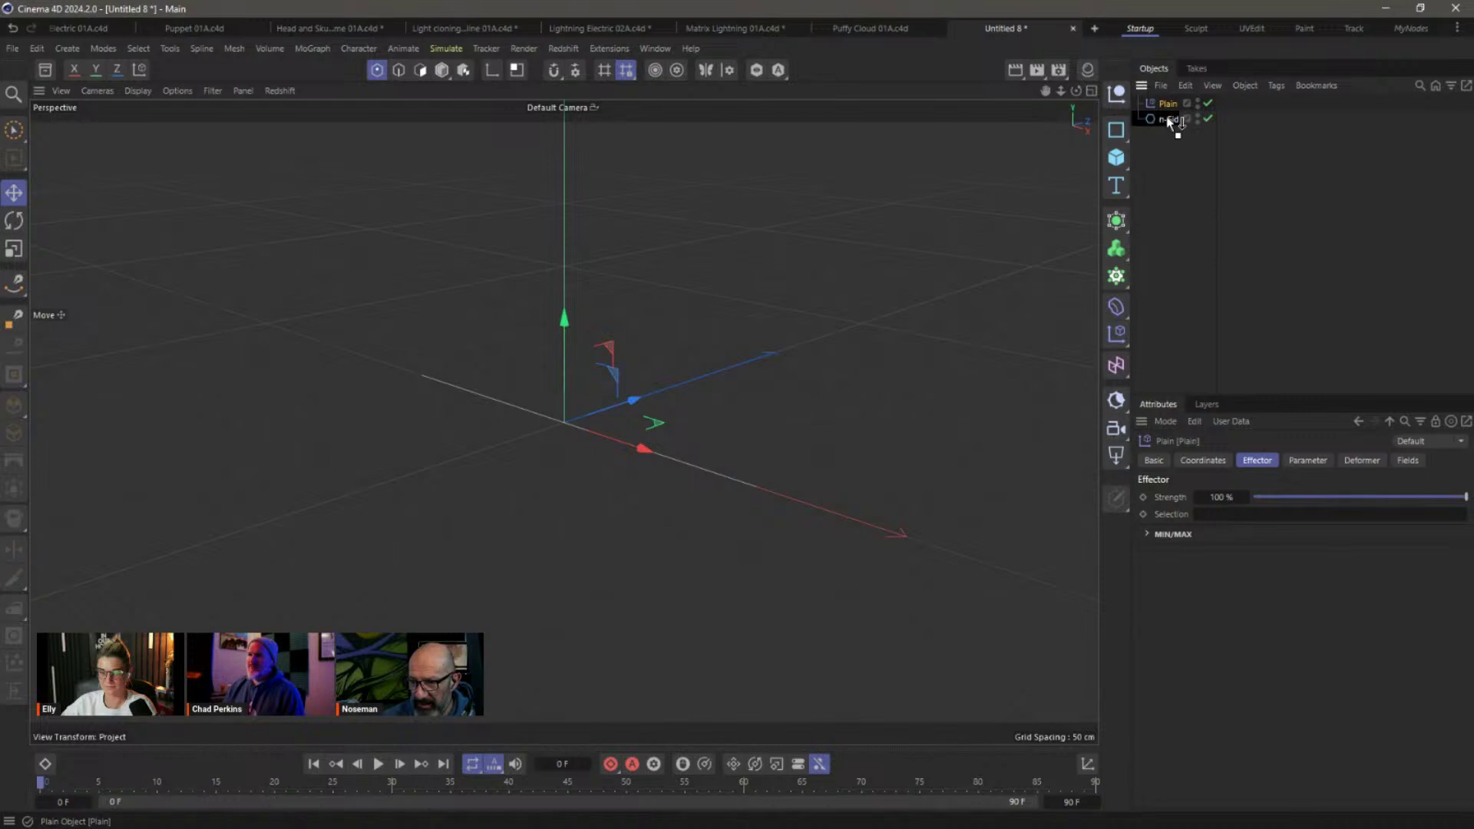
left_click(1359, 460)
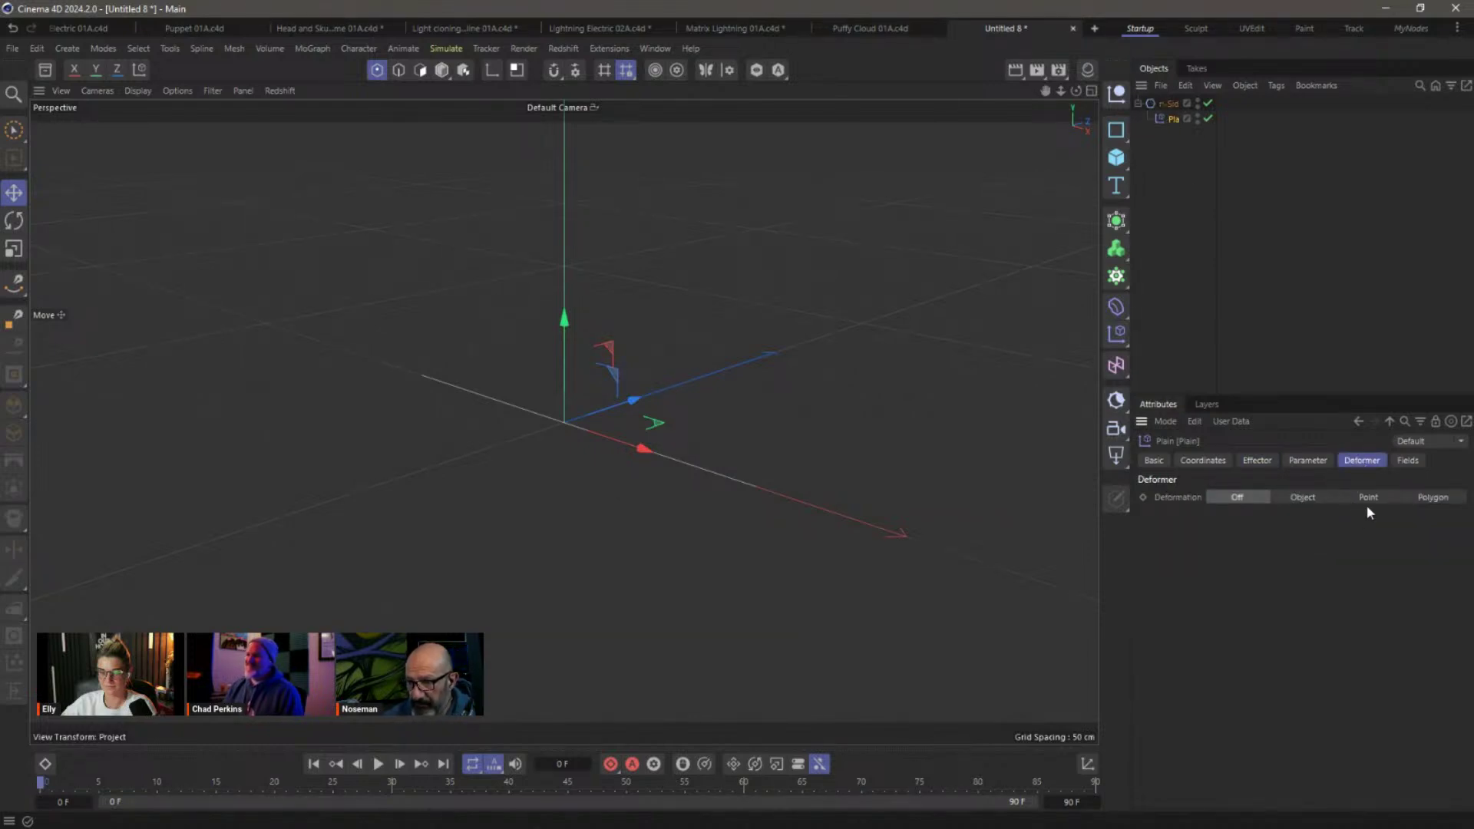
key("Delete")
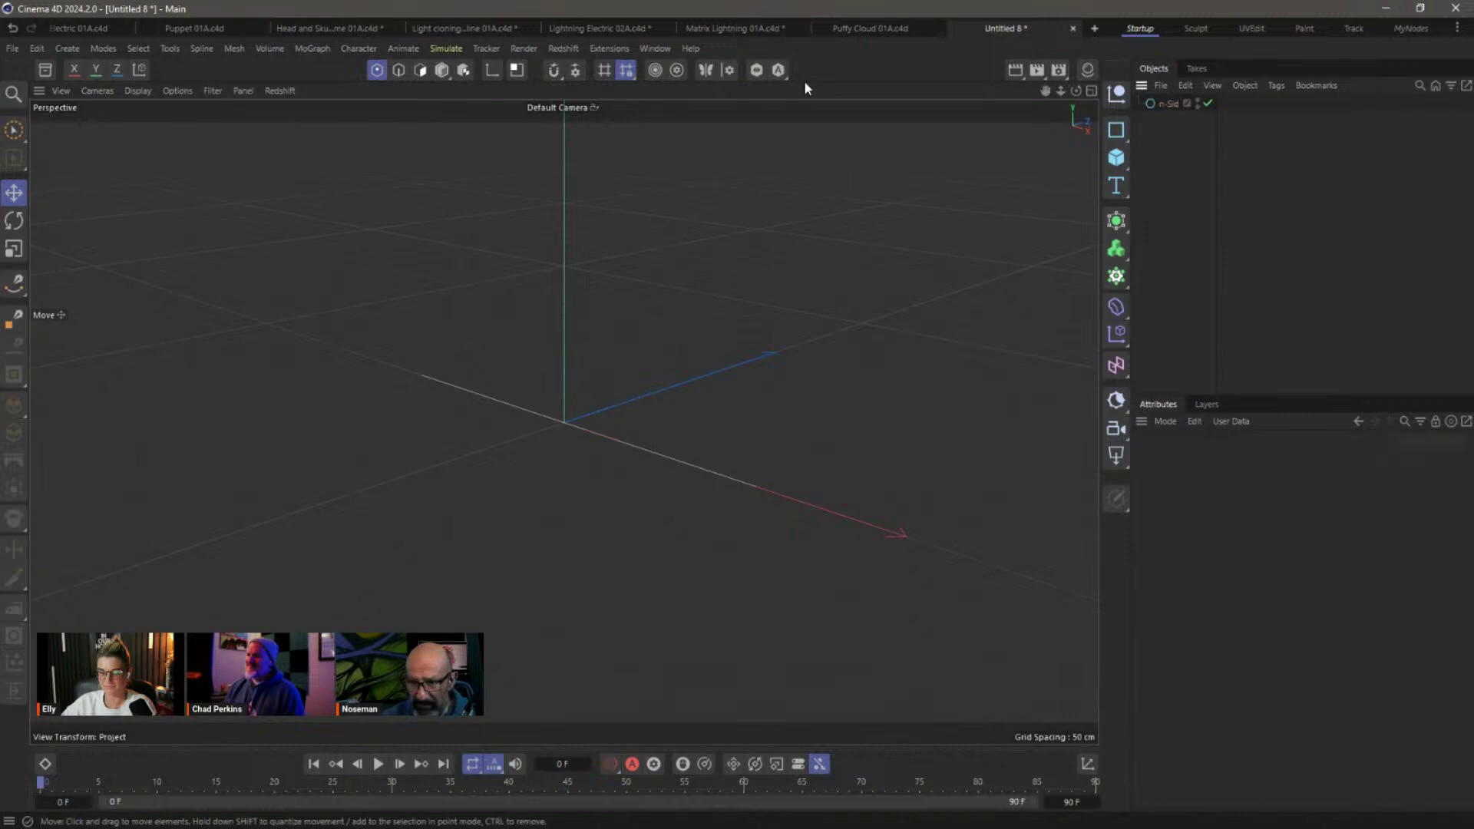
Add a Random effector under the n-Side spline, set its Deformation to Point and open its effector settings.
left_click(312, 48)
mouse_move(337, 78)
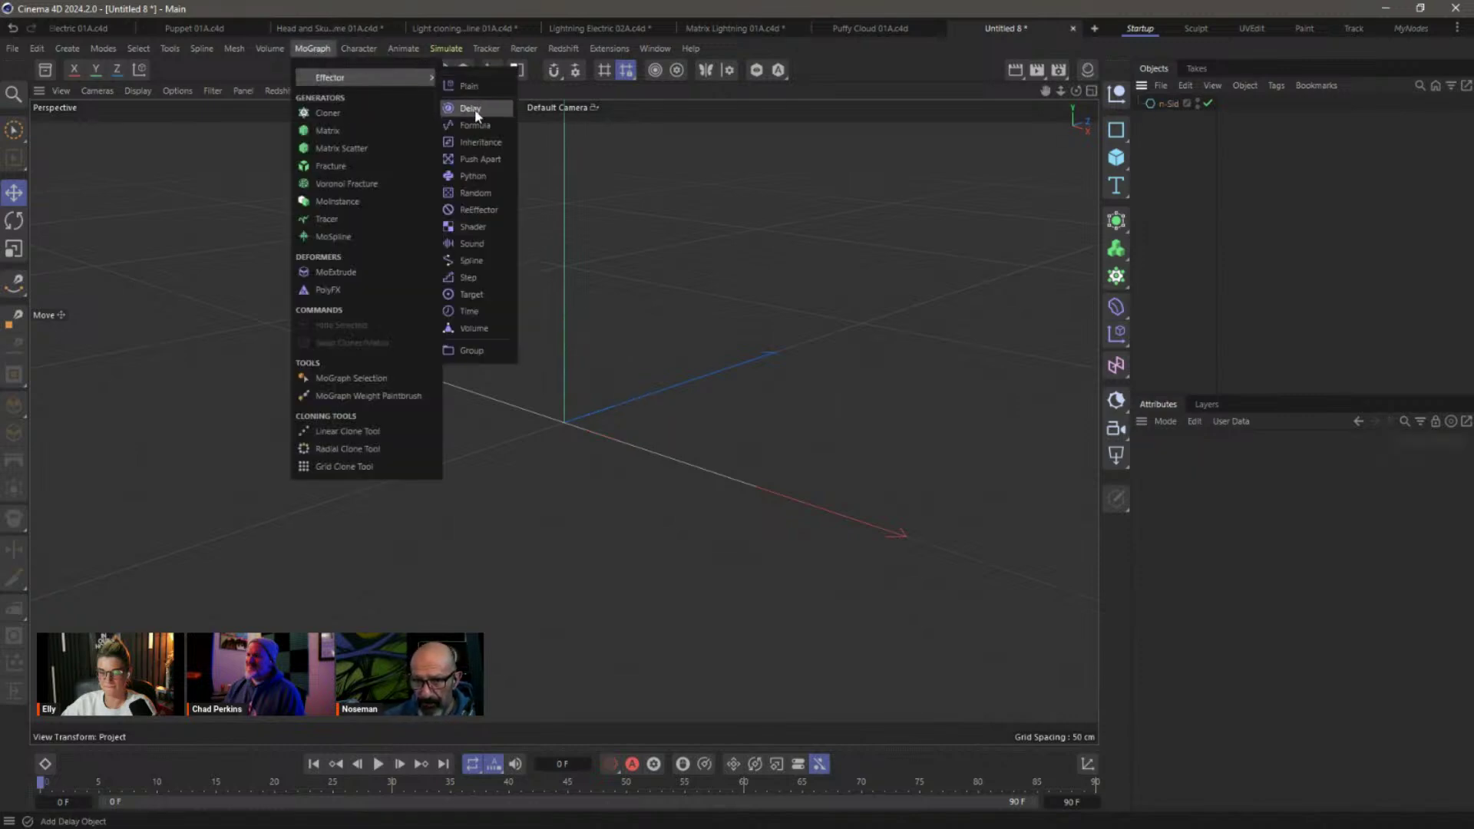
left_click(494, 196)
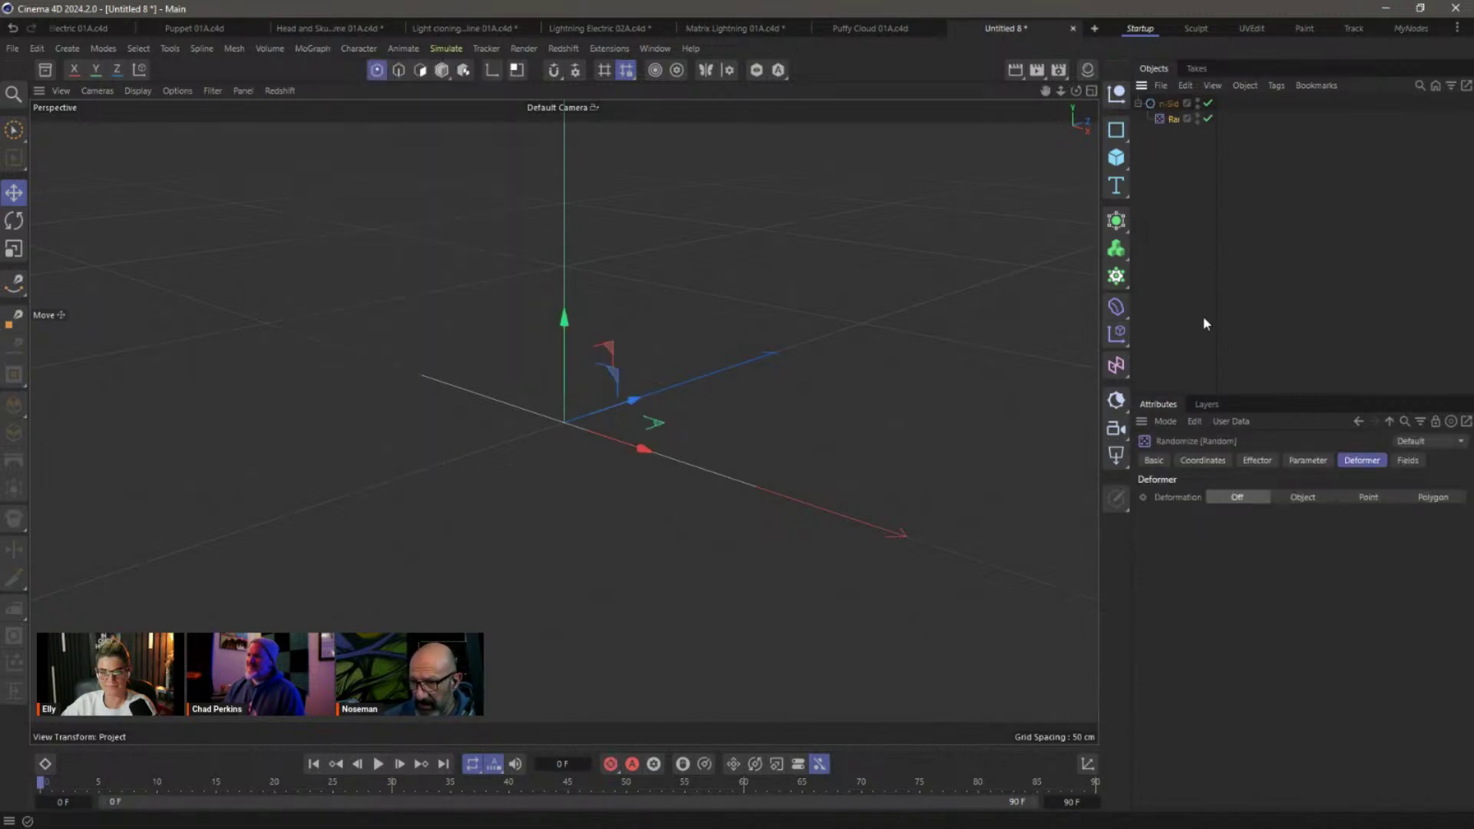
left_click(1363, 497)
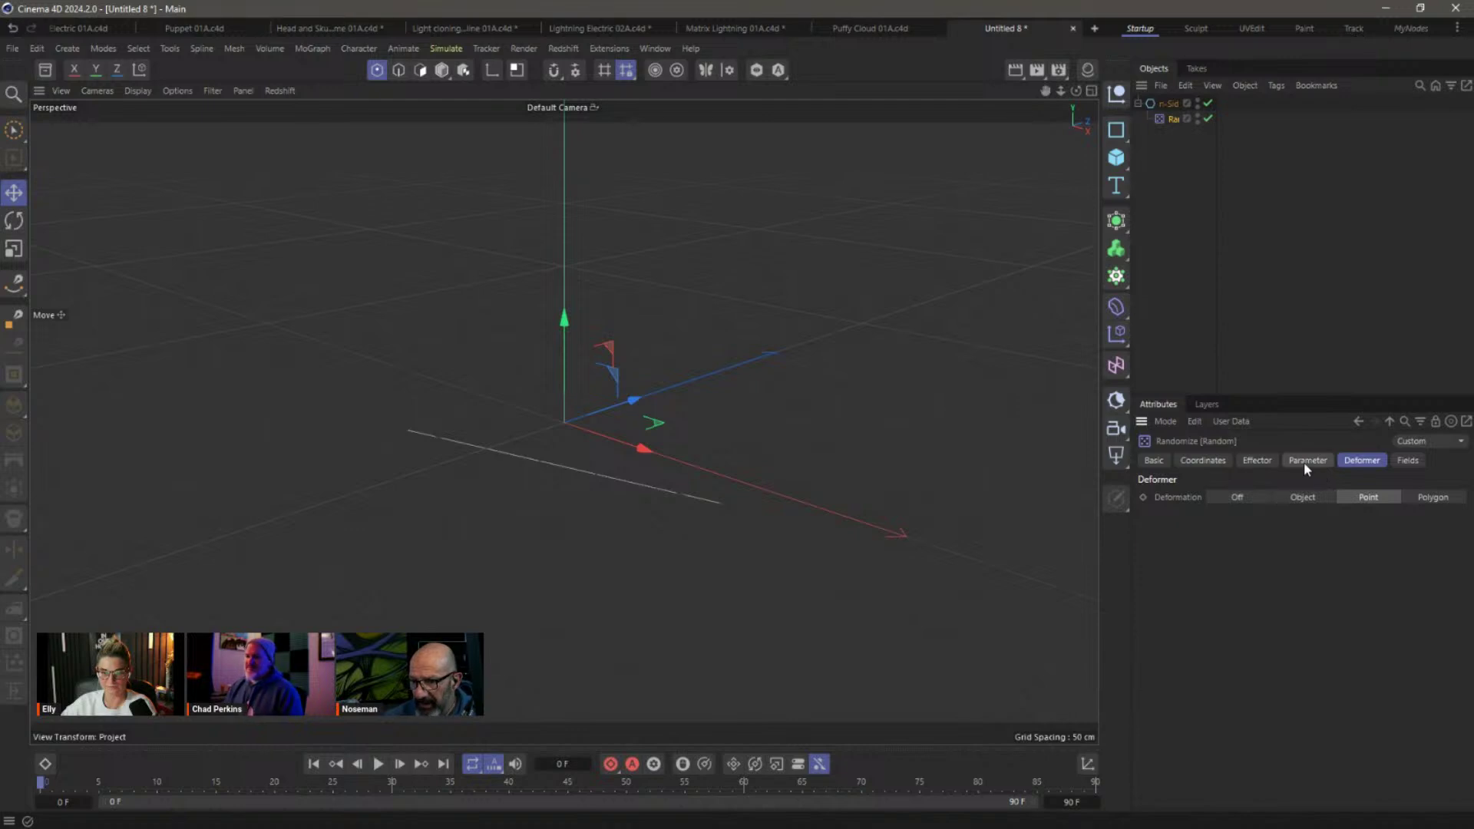
left_click(1253, 462)
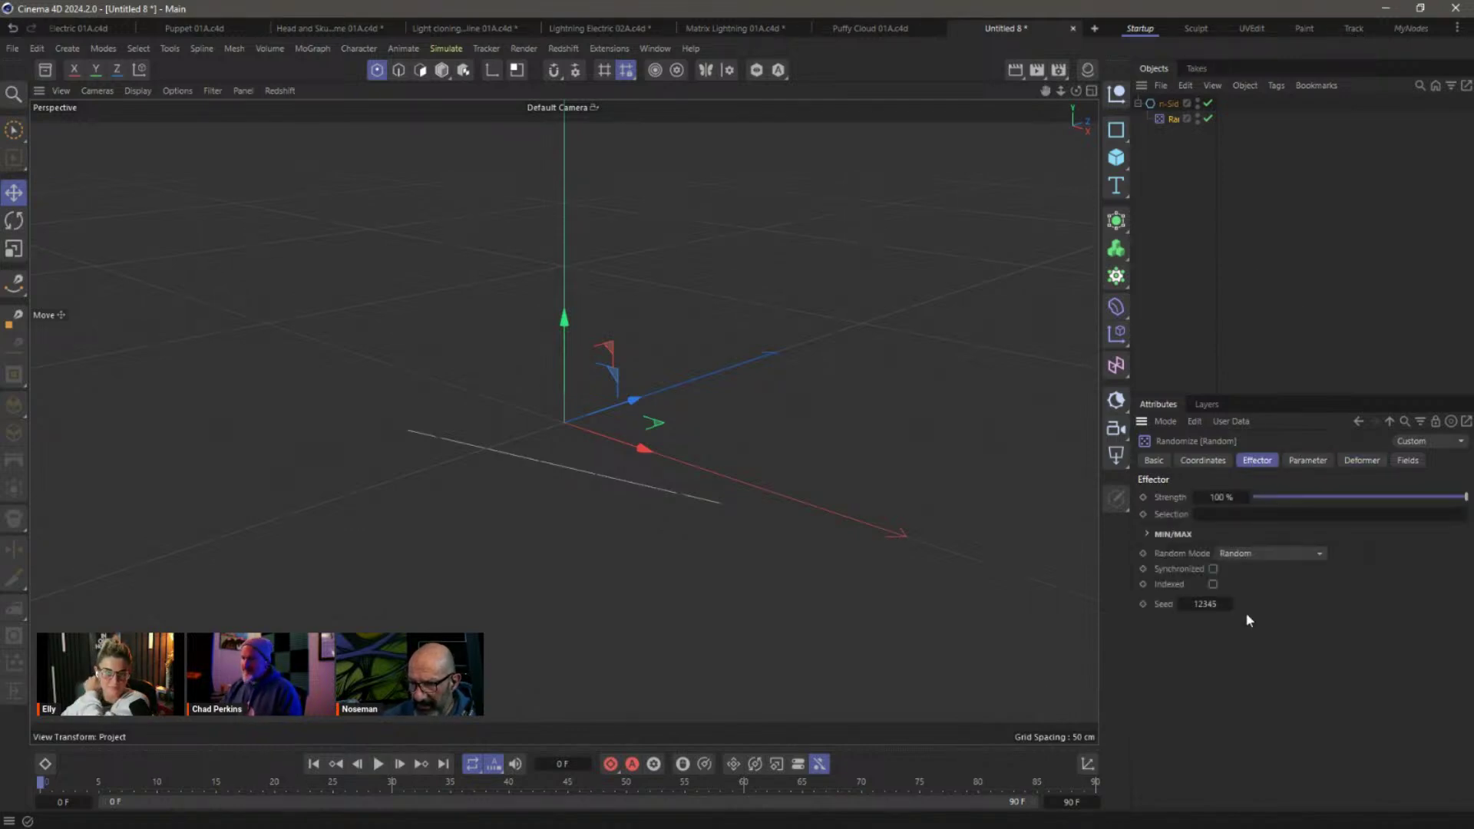
Set the Random effector's Random Mode to Turbulence and play the animation.
left_click(1244, 554)
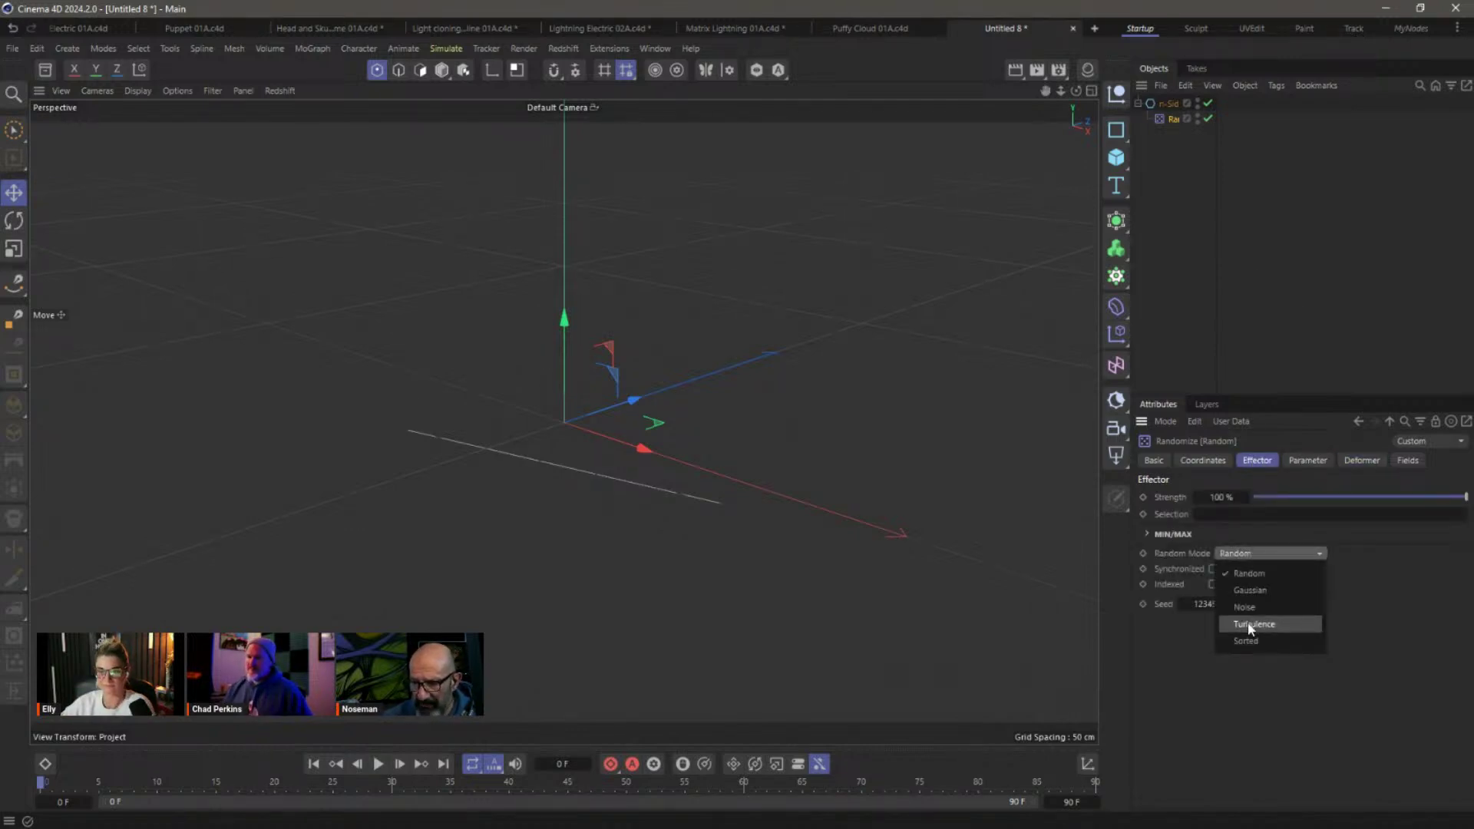
left_click(1252, 626)
left_click(378, 764)
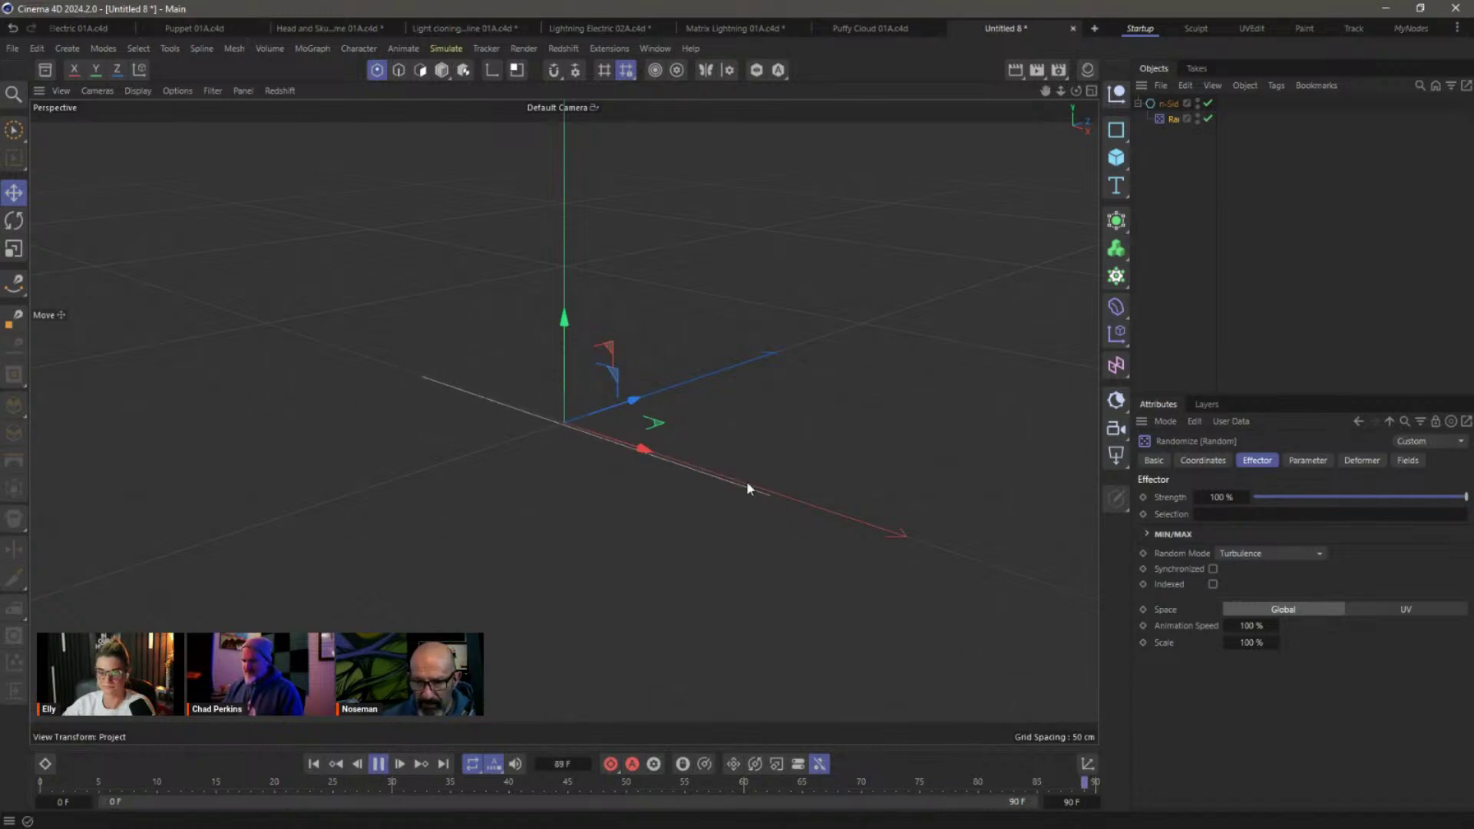
Set the n-Side spline's Intermediate Points to Uniform and reselect its Random effector.
left_click(1168, 103)
left_click_drag(1216, 159, 1281, 158)
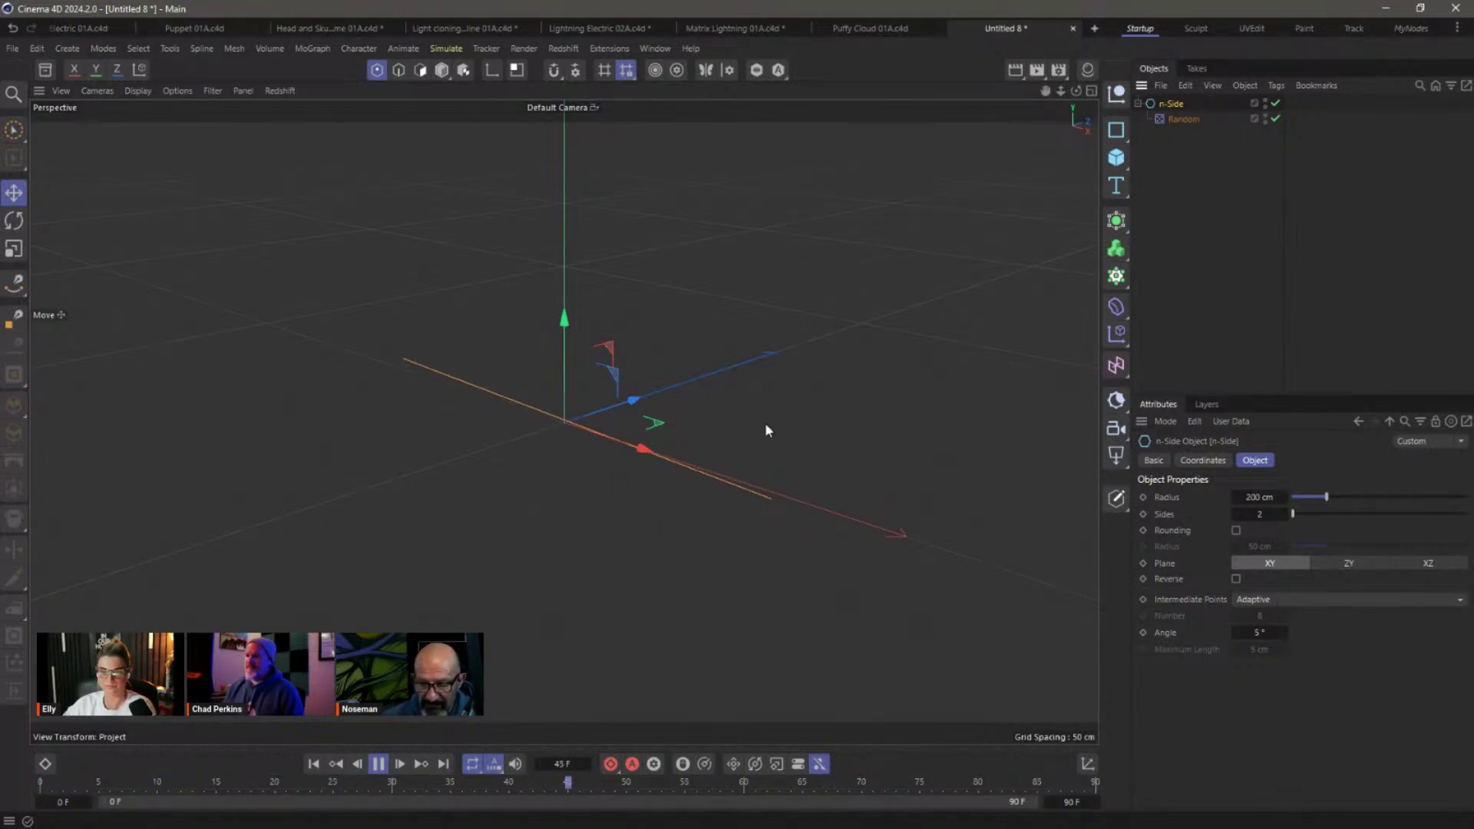
left_click(1280, 604)
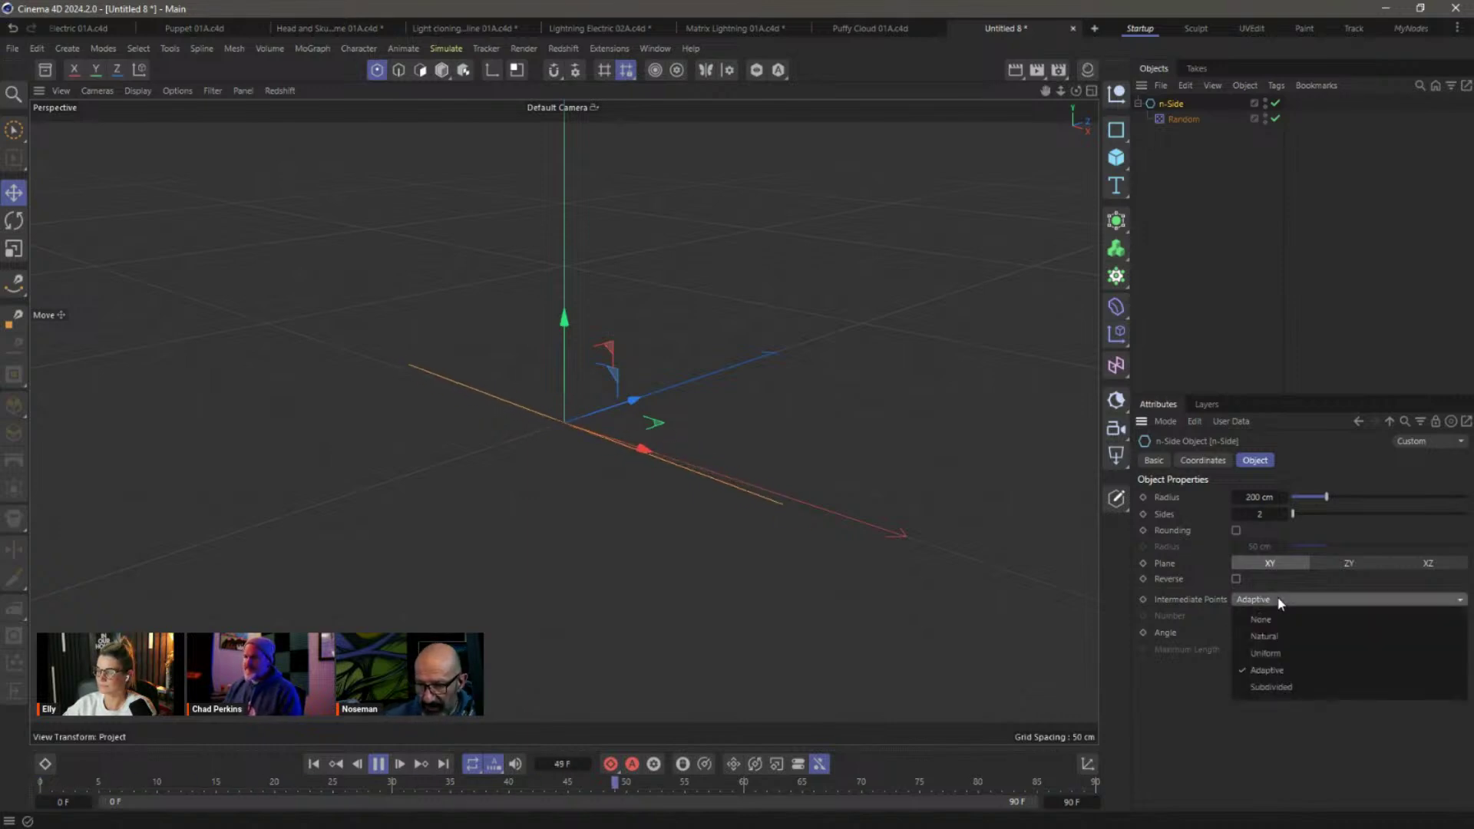
left_click(1284, 655)
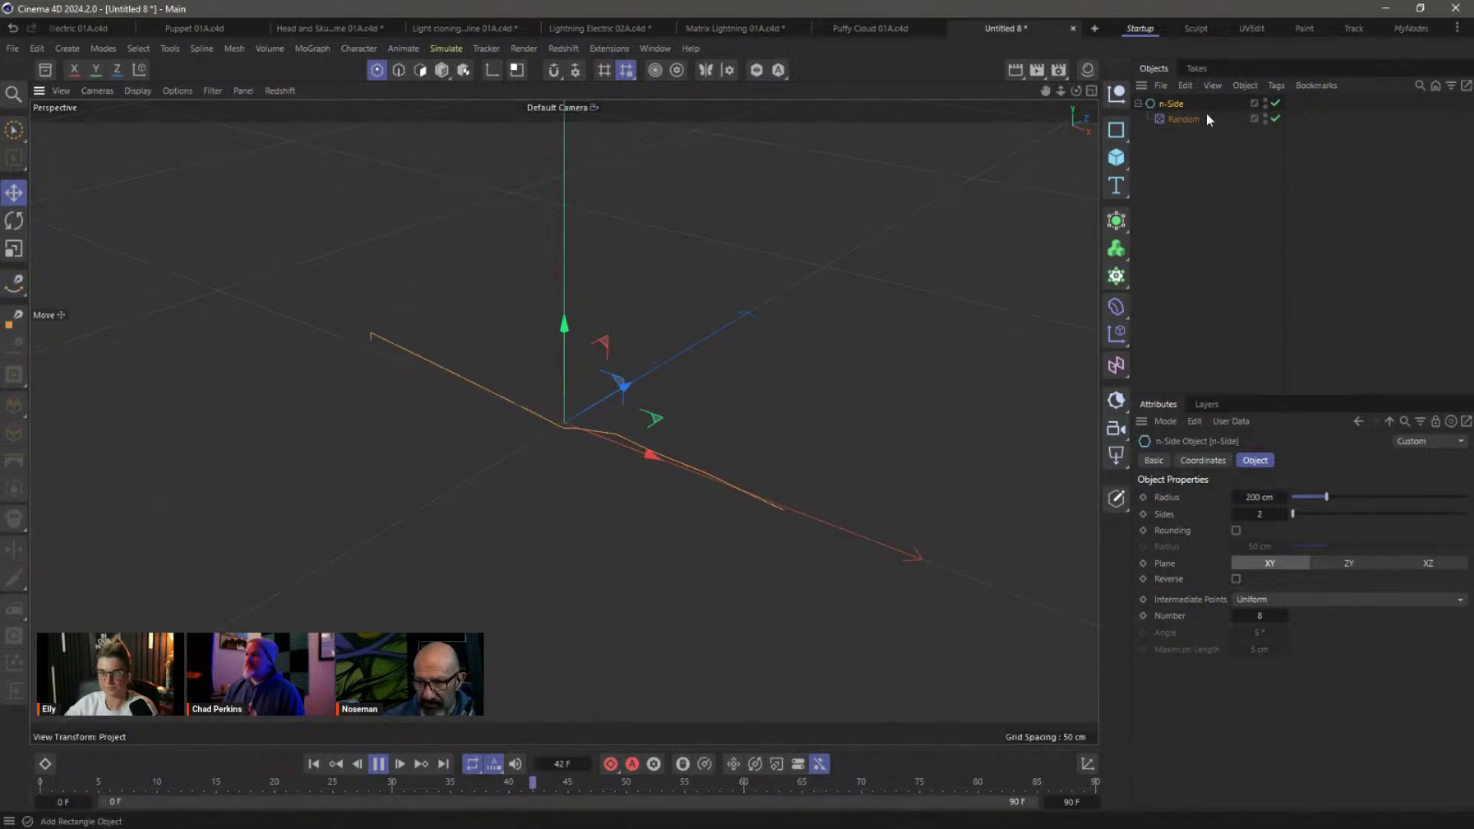
left_click(1183, 119)
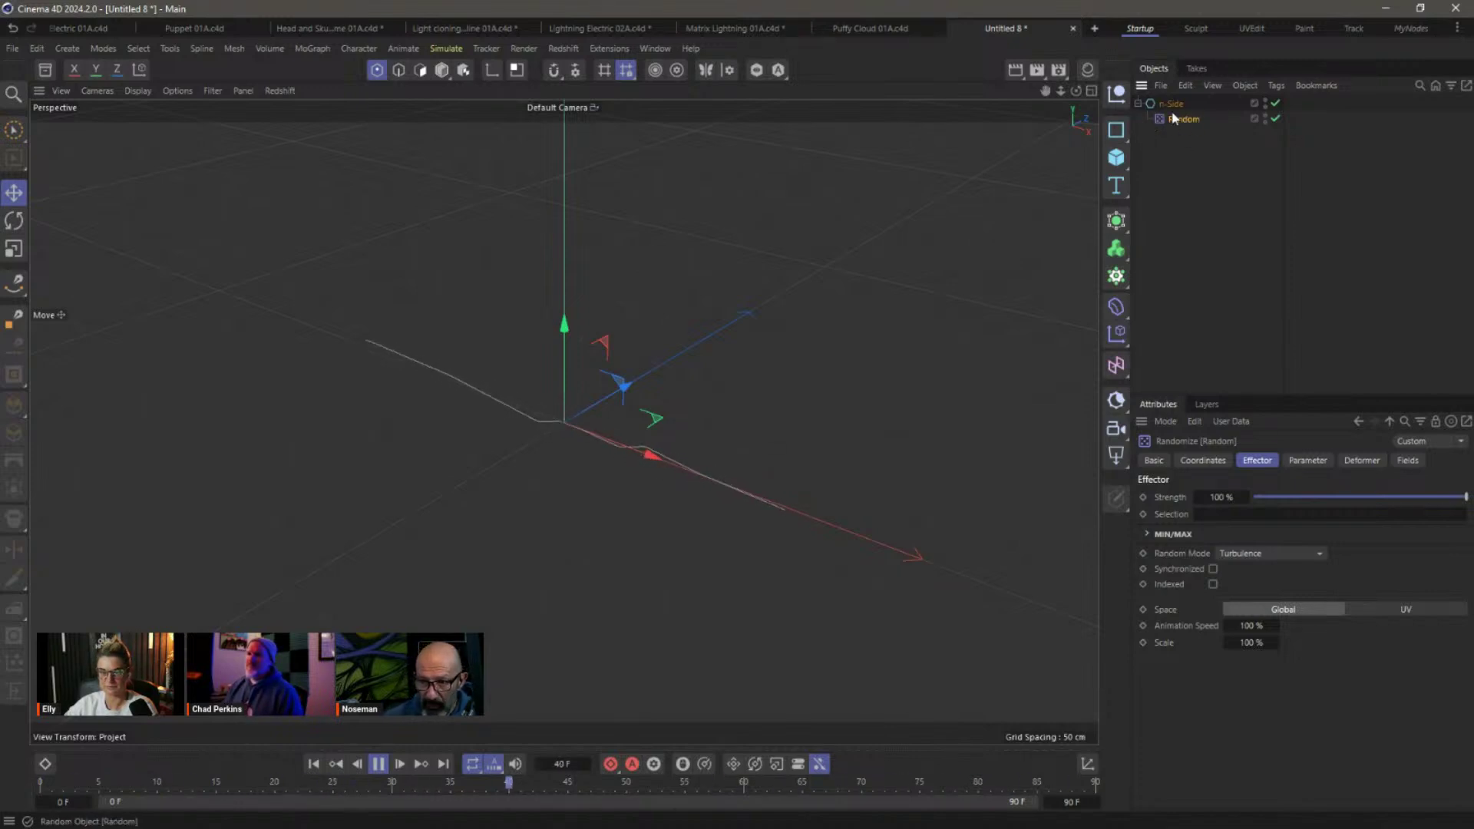
Glance at the Matrix Lightning 01A project, return to Untitled 8 and delete the n-Side spline with its Random effector, rewinding the timeline.
left_click(742, 29)
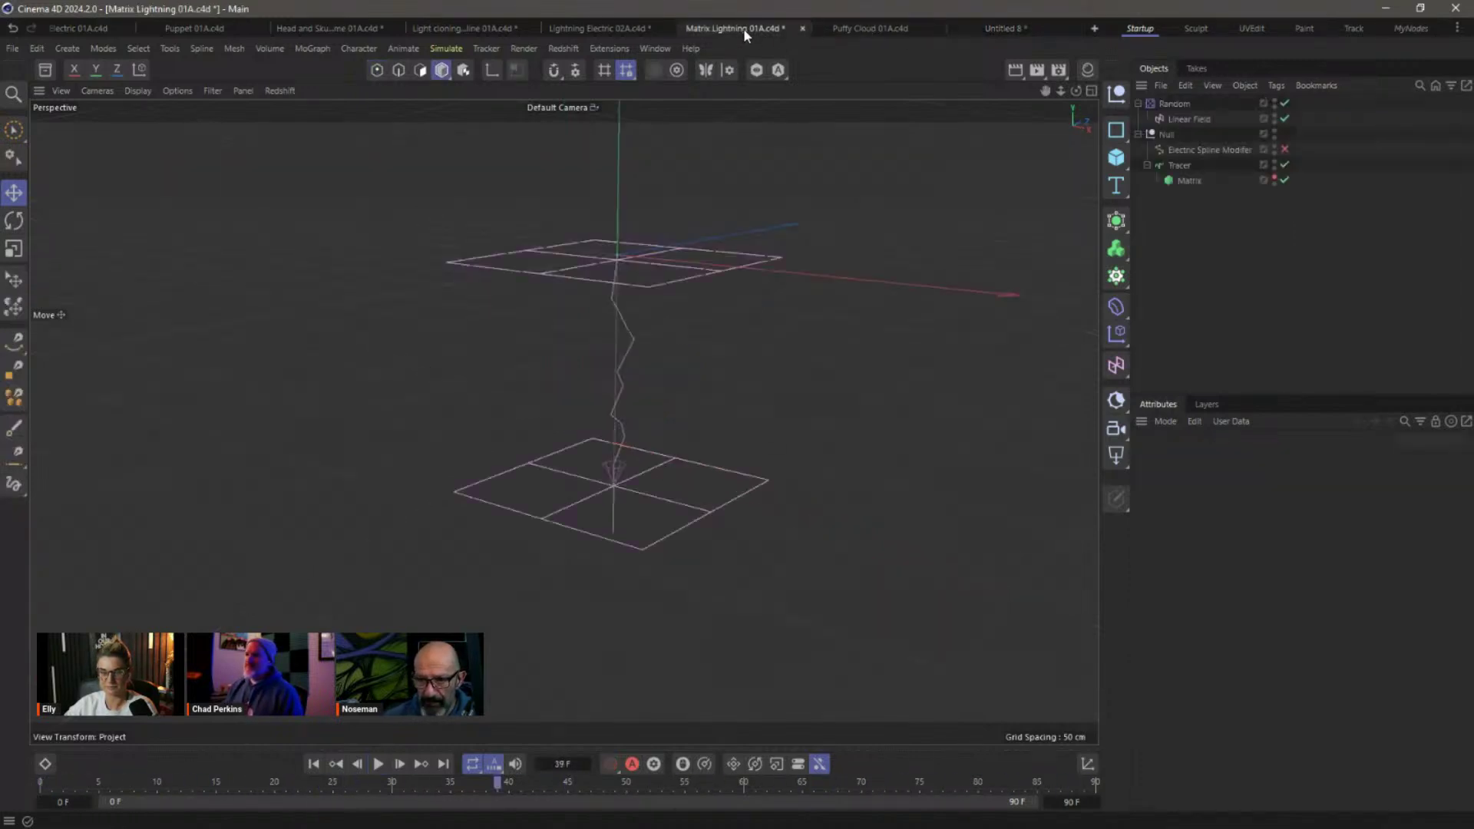
left_click(985, 30)
left_click_drag(1228, 186, 1151, 104)
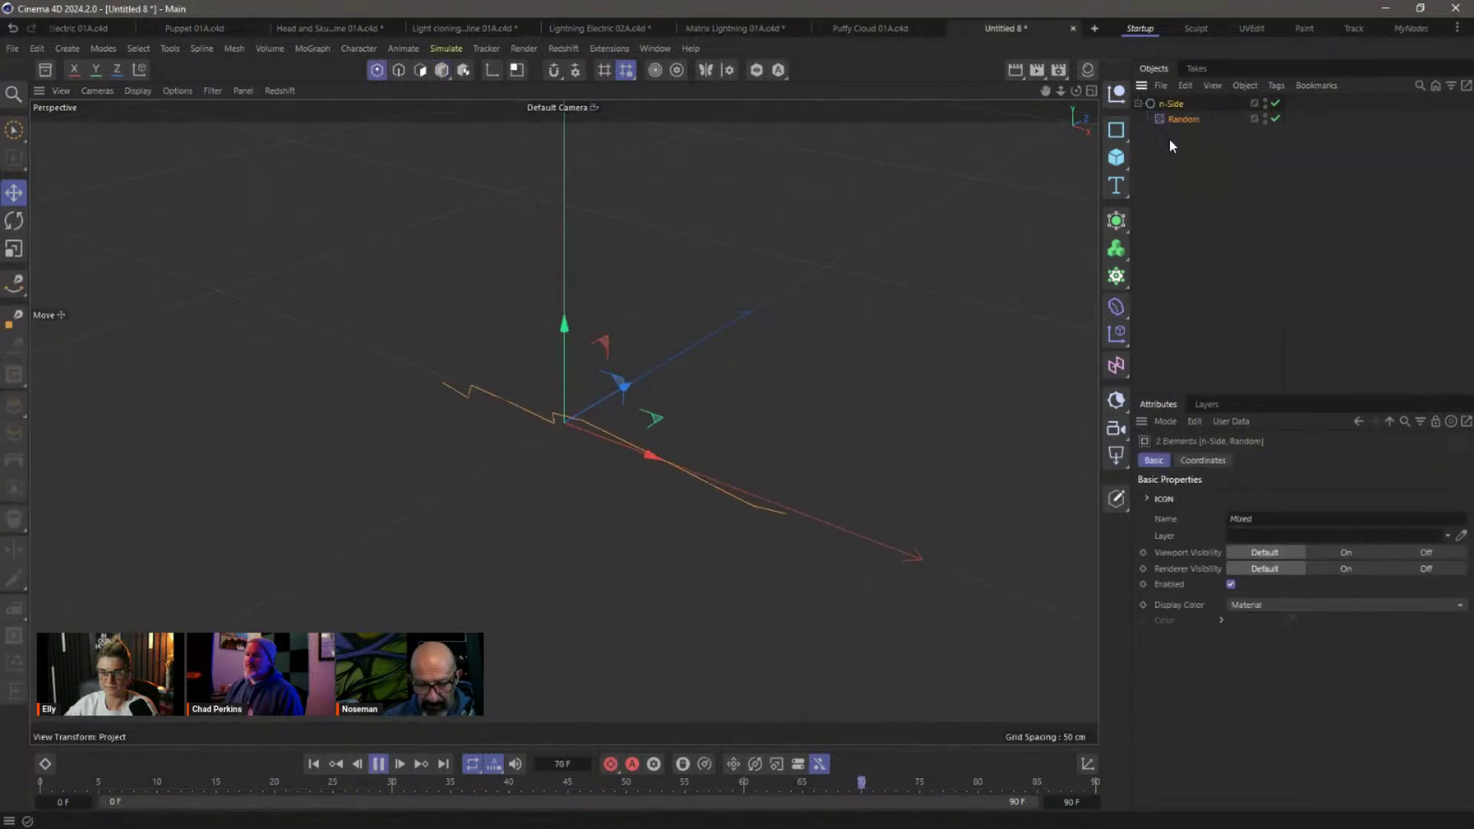
key("Delete")
left_click(380, 764)
left_click(314, 764)
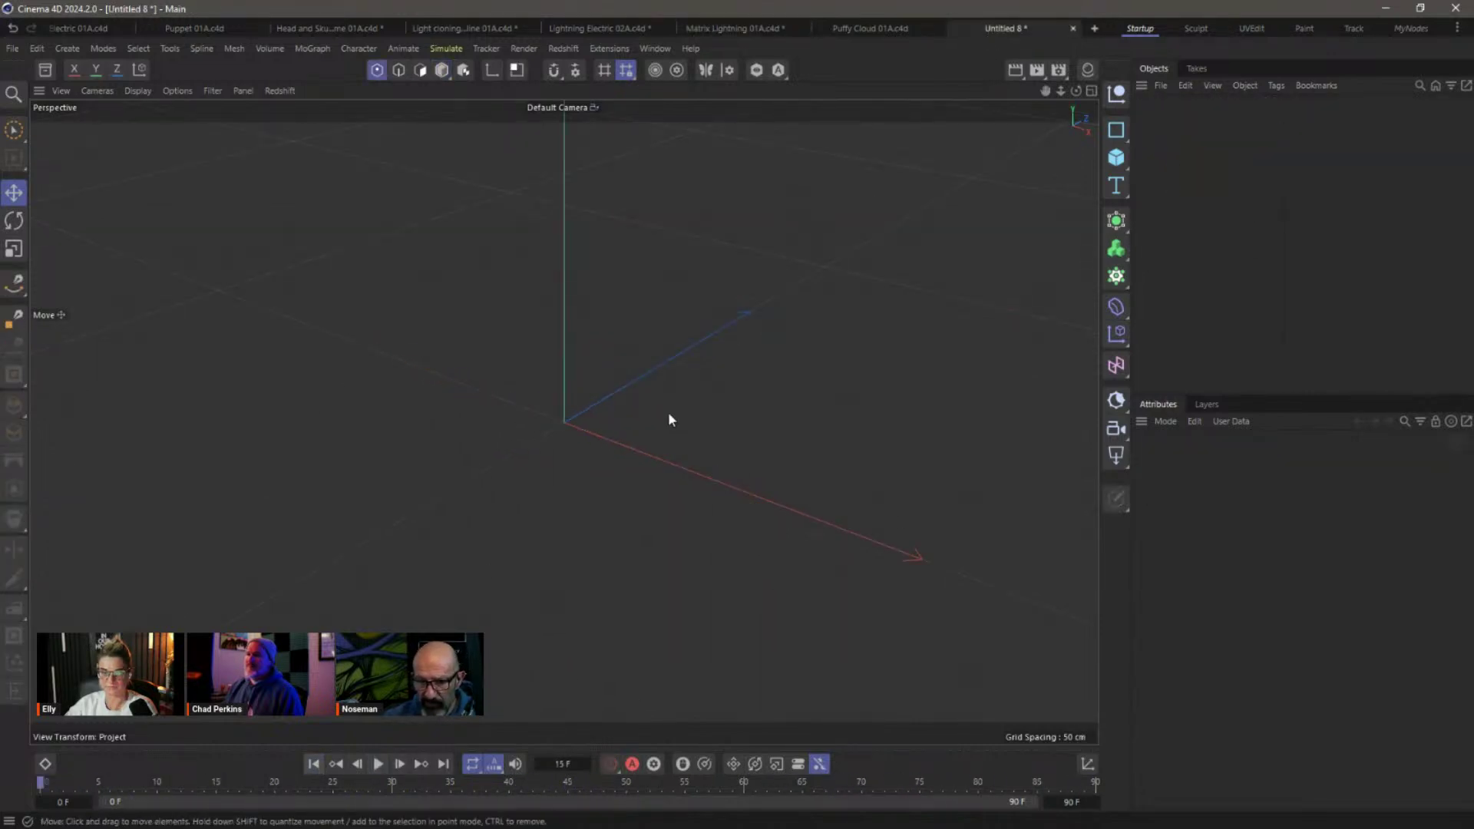
Switch to the Puppet 01A project, play the running character's animation and rewind it to the start.
left_click(198, 29)
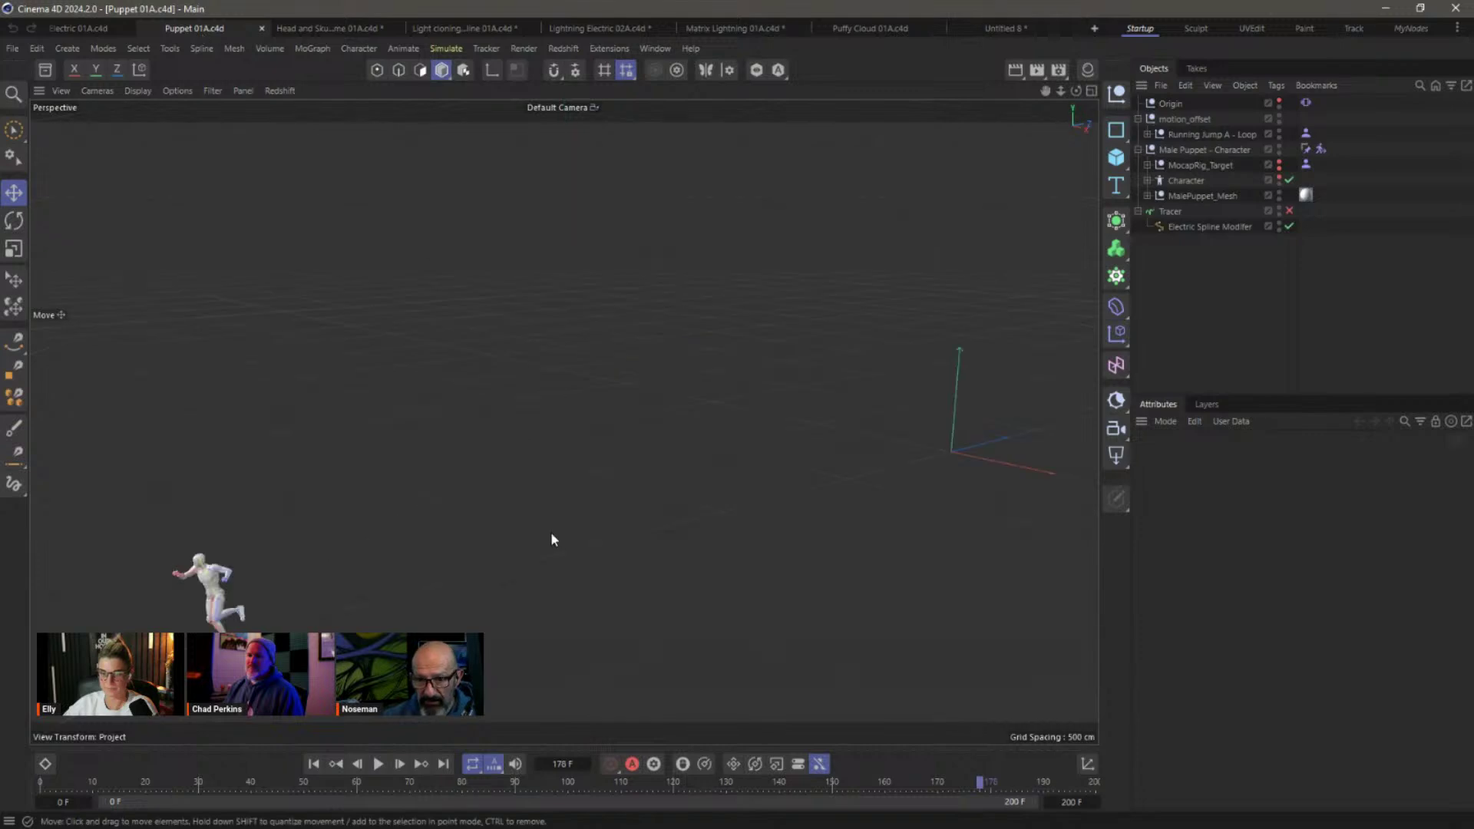
left_click(315, 765)
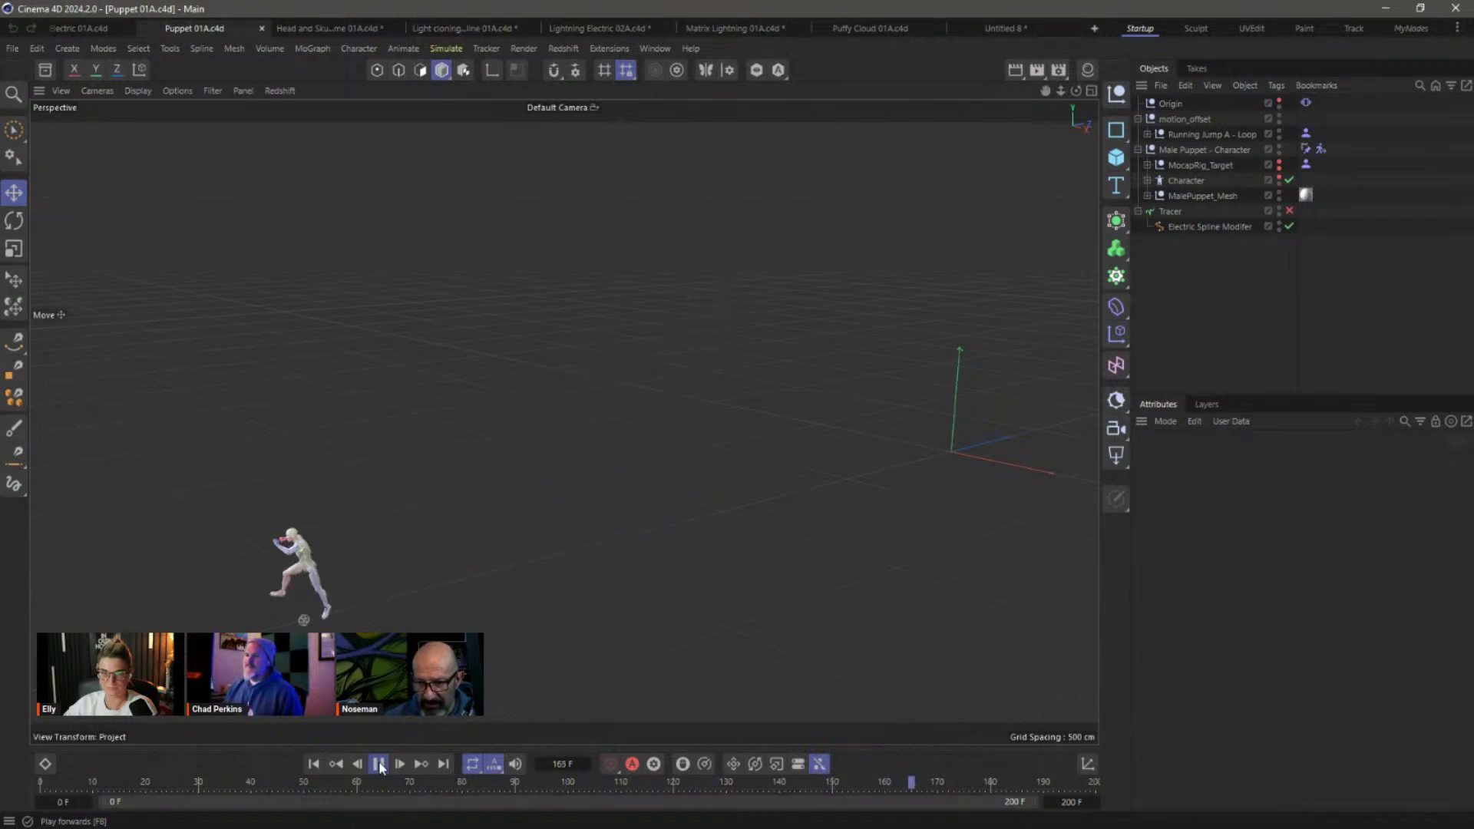
left_click(313, 764)
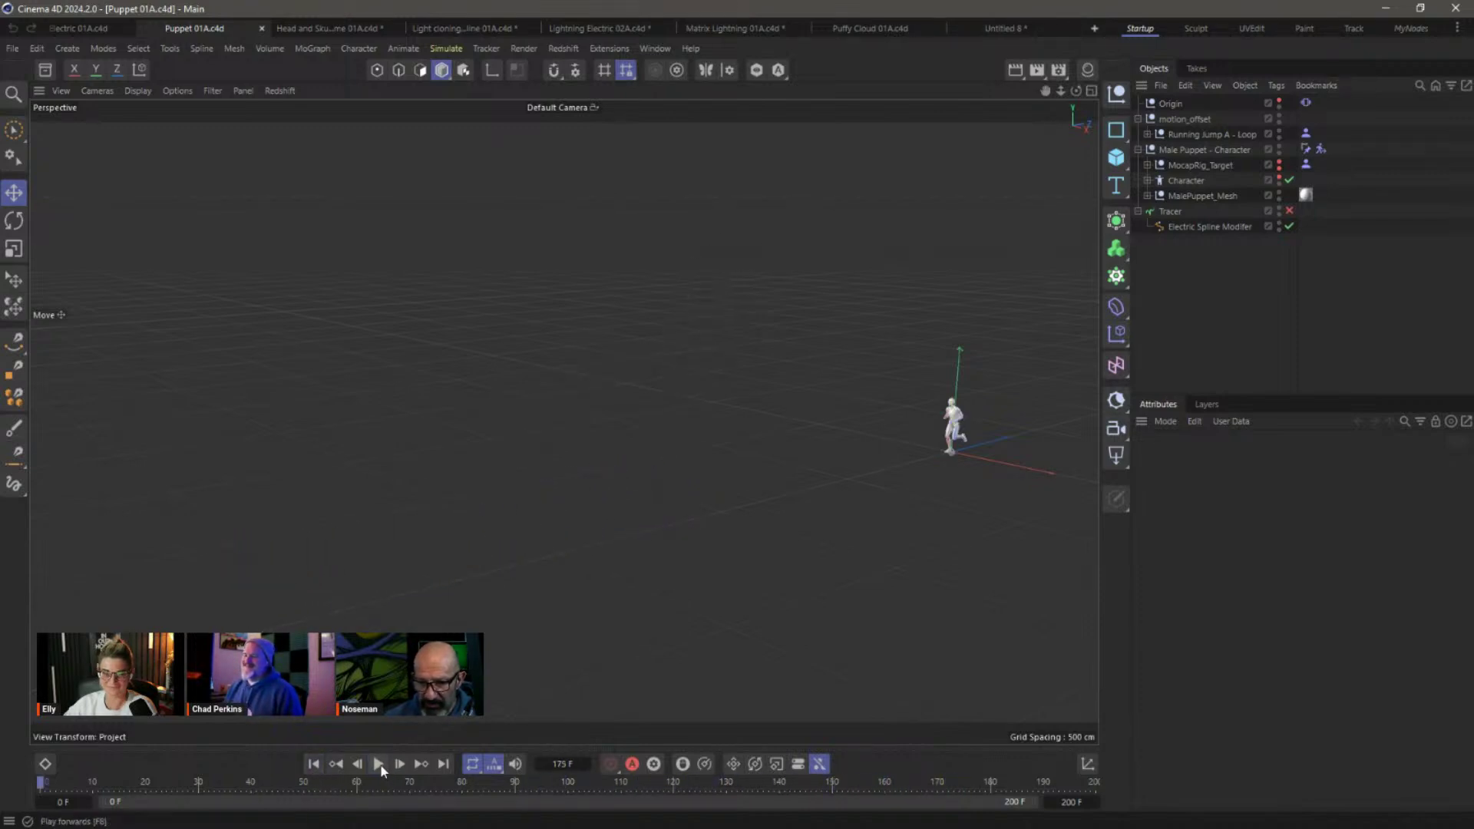
left_click(380, 765)
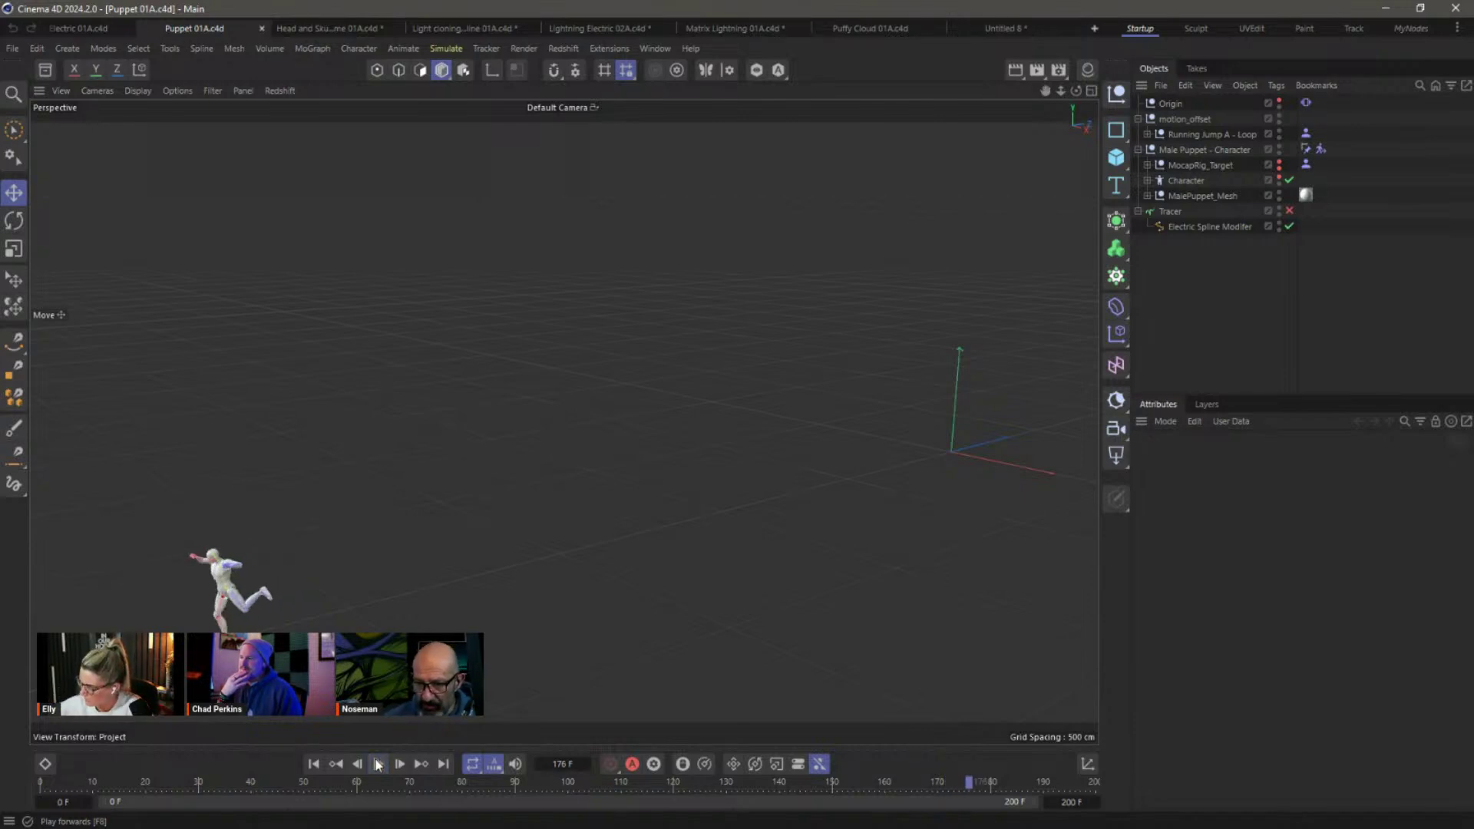
left_click(313, 764)
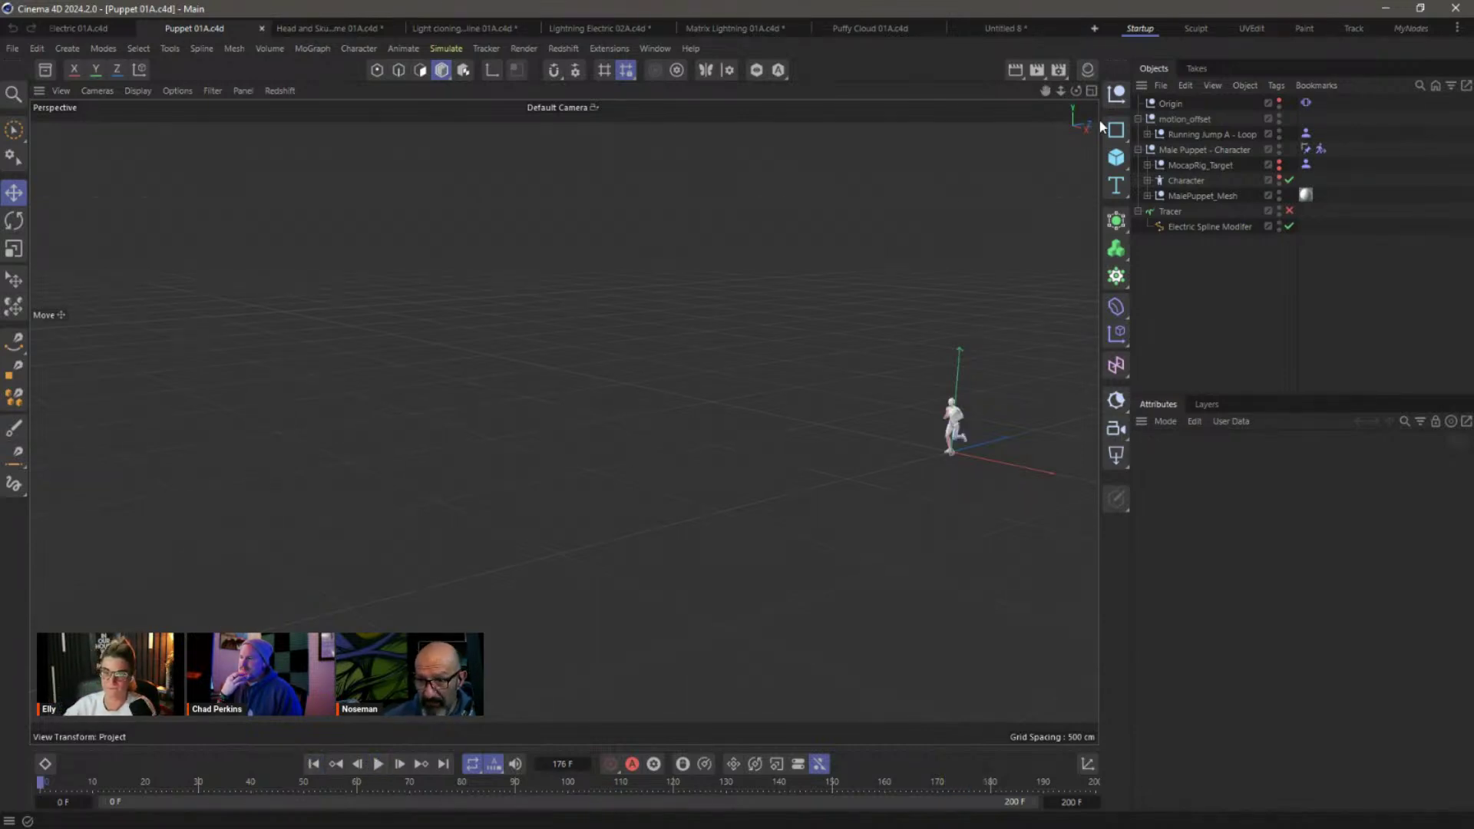
In the Untitled 8 project, add a null with the Sphere shape, raise it above the origin and name it start.
left_click(1006, 28)
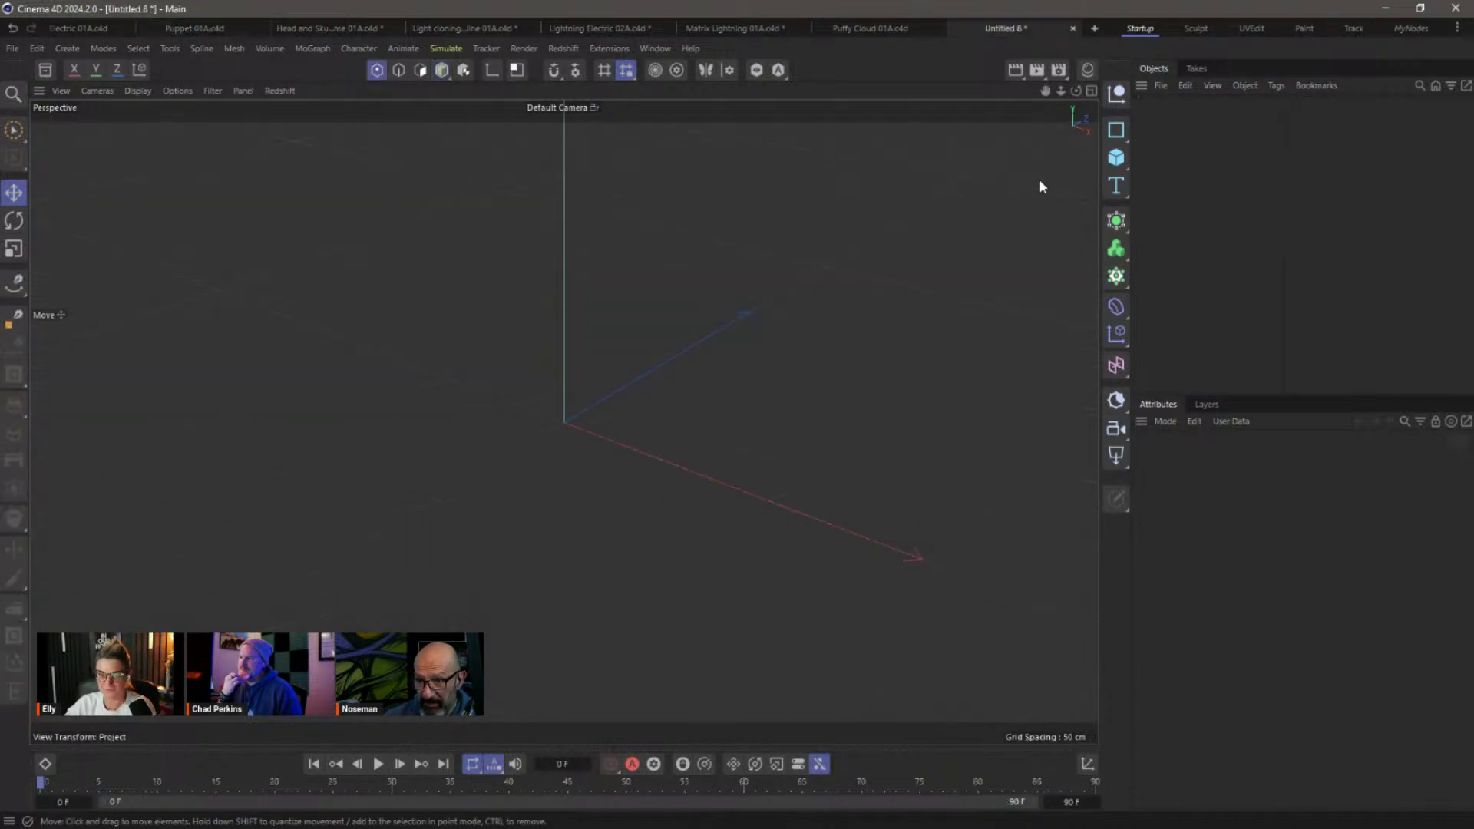
left_click(1117, 94)
left_click(1251, 499)
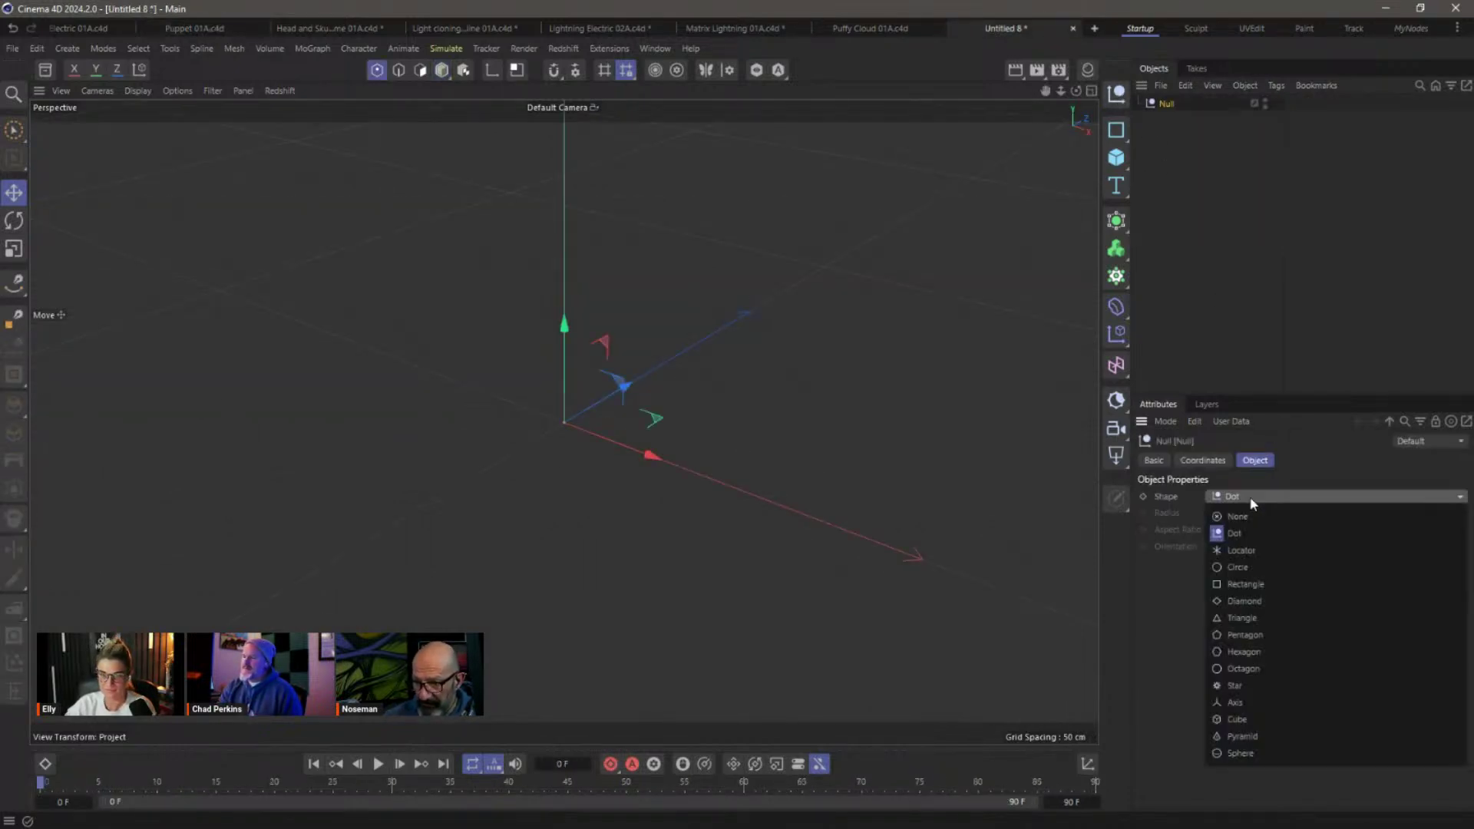
left_click(1286, 757)
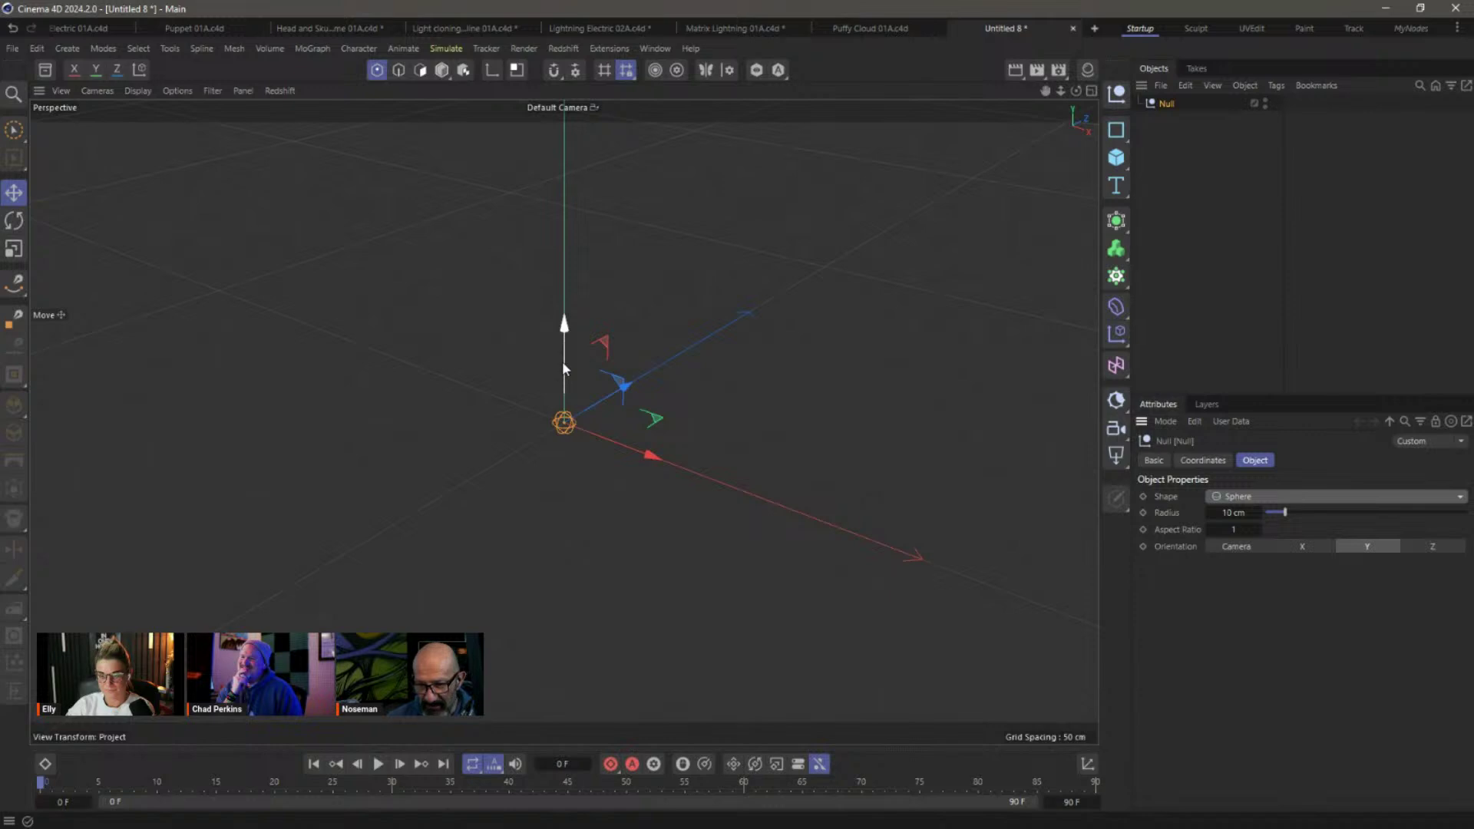
left_click_drag(562, 361, 566, 164)
double_click(1170, 104)
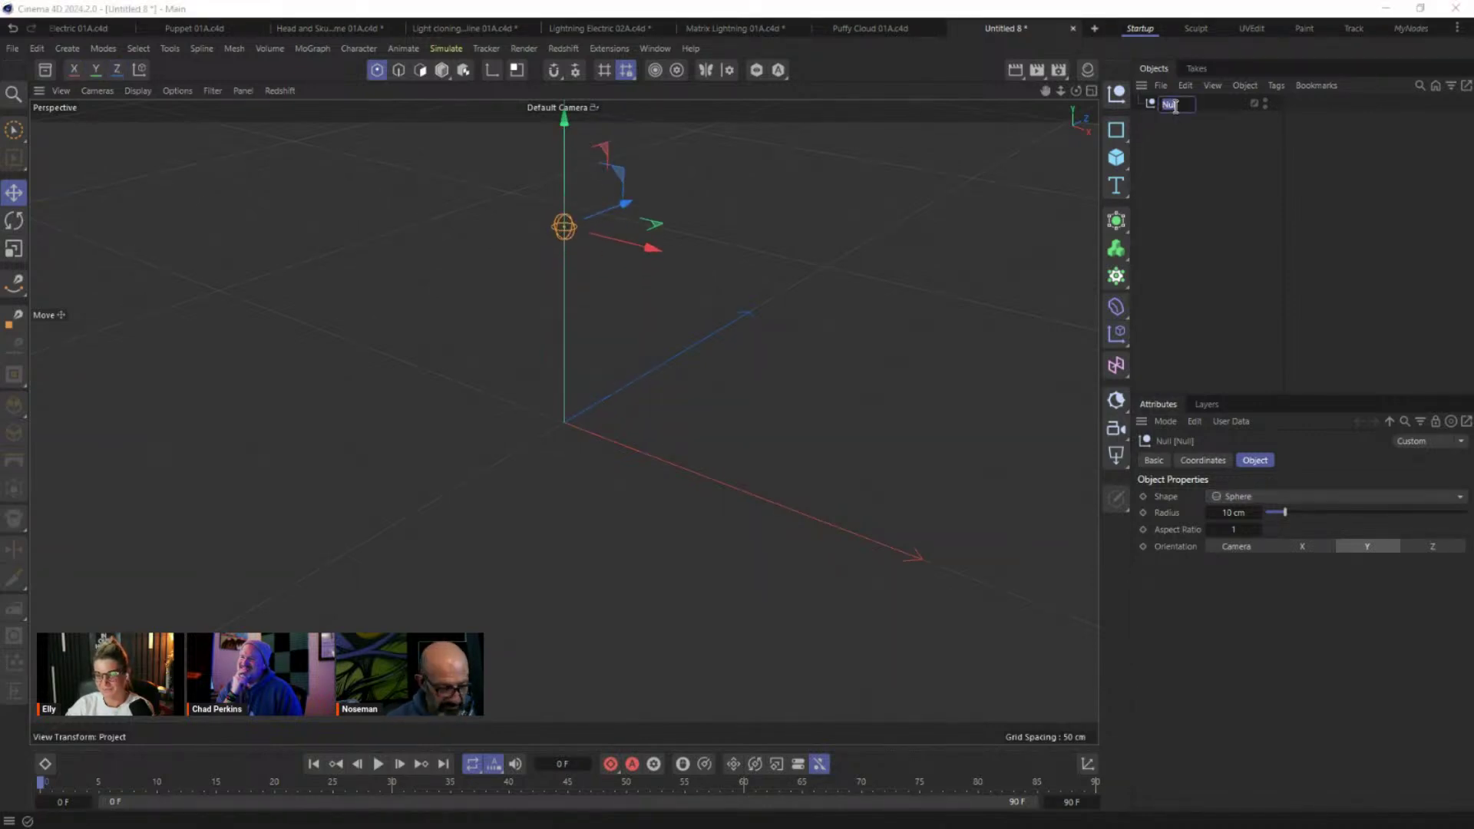
type("start")
key("Return")
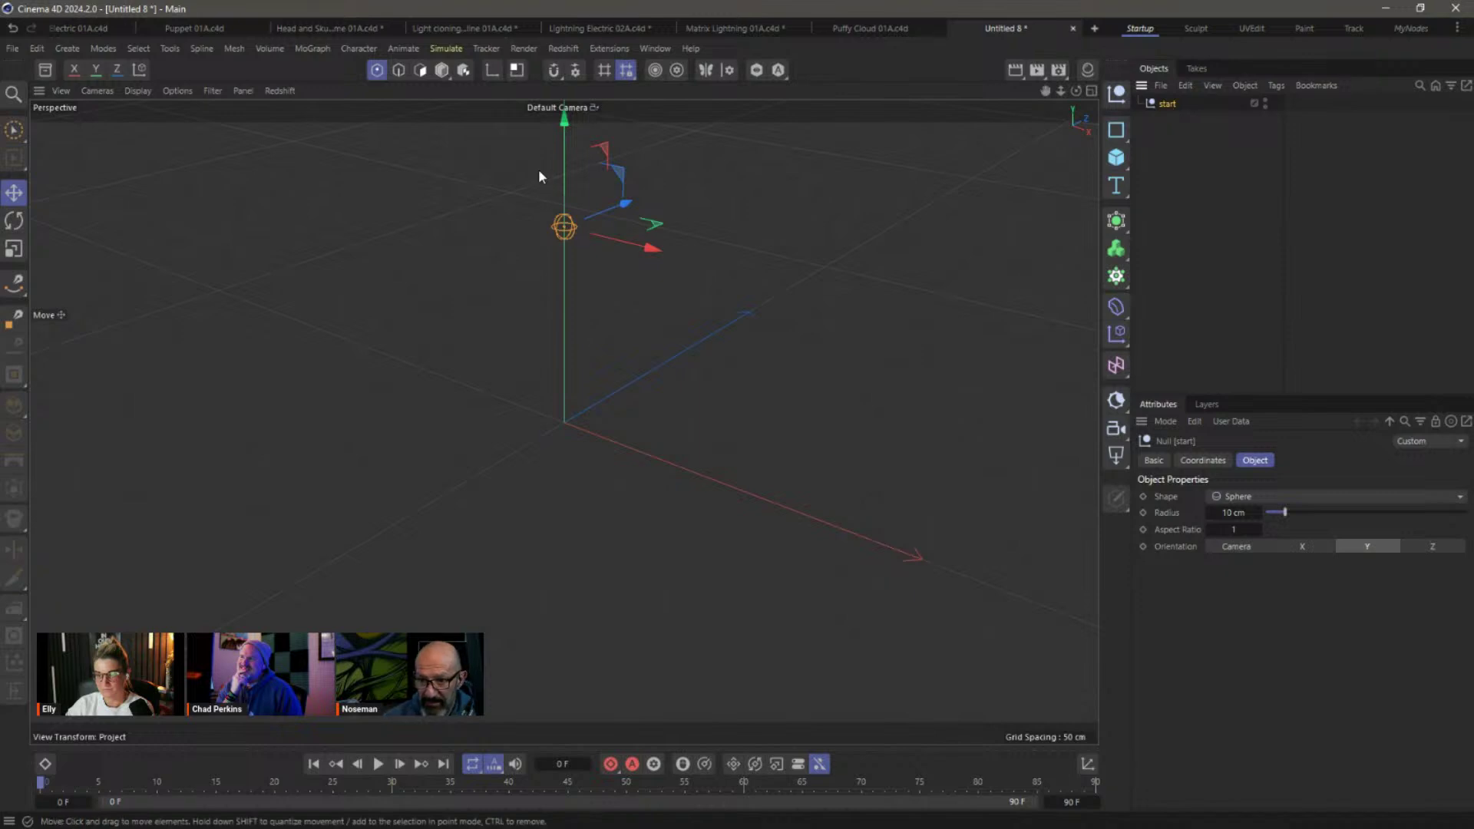
Duplicate the start null straight down to the origin and name the copy end.
left_click_drag(568, 169, 569, 365, "ctrl")
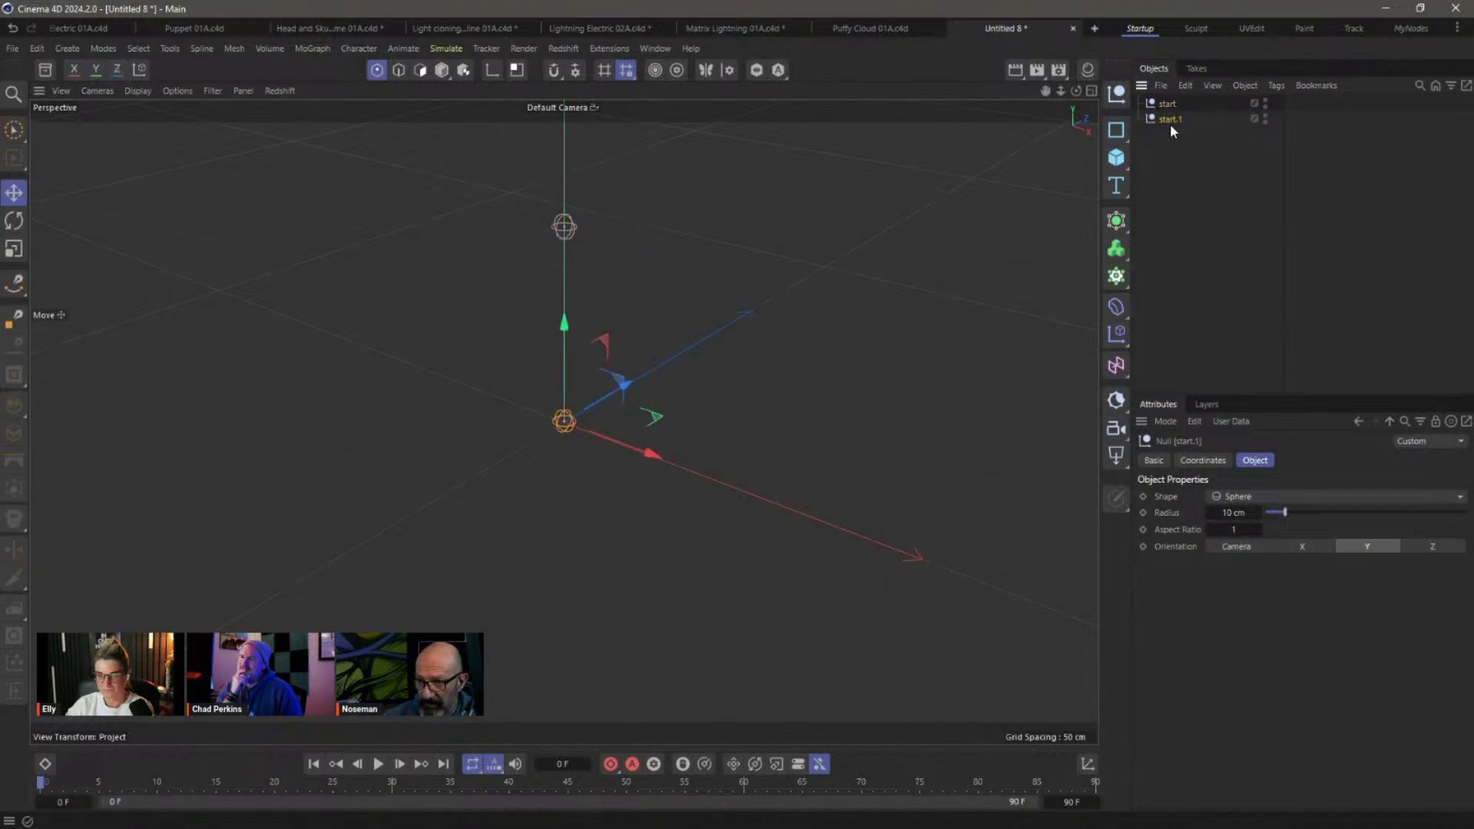
double_click(1173, 119)
type("end")
key("Return")
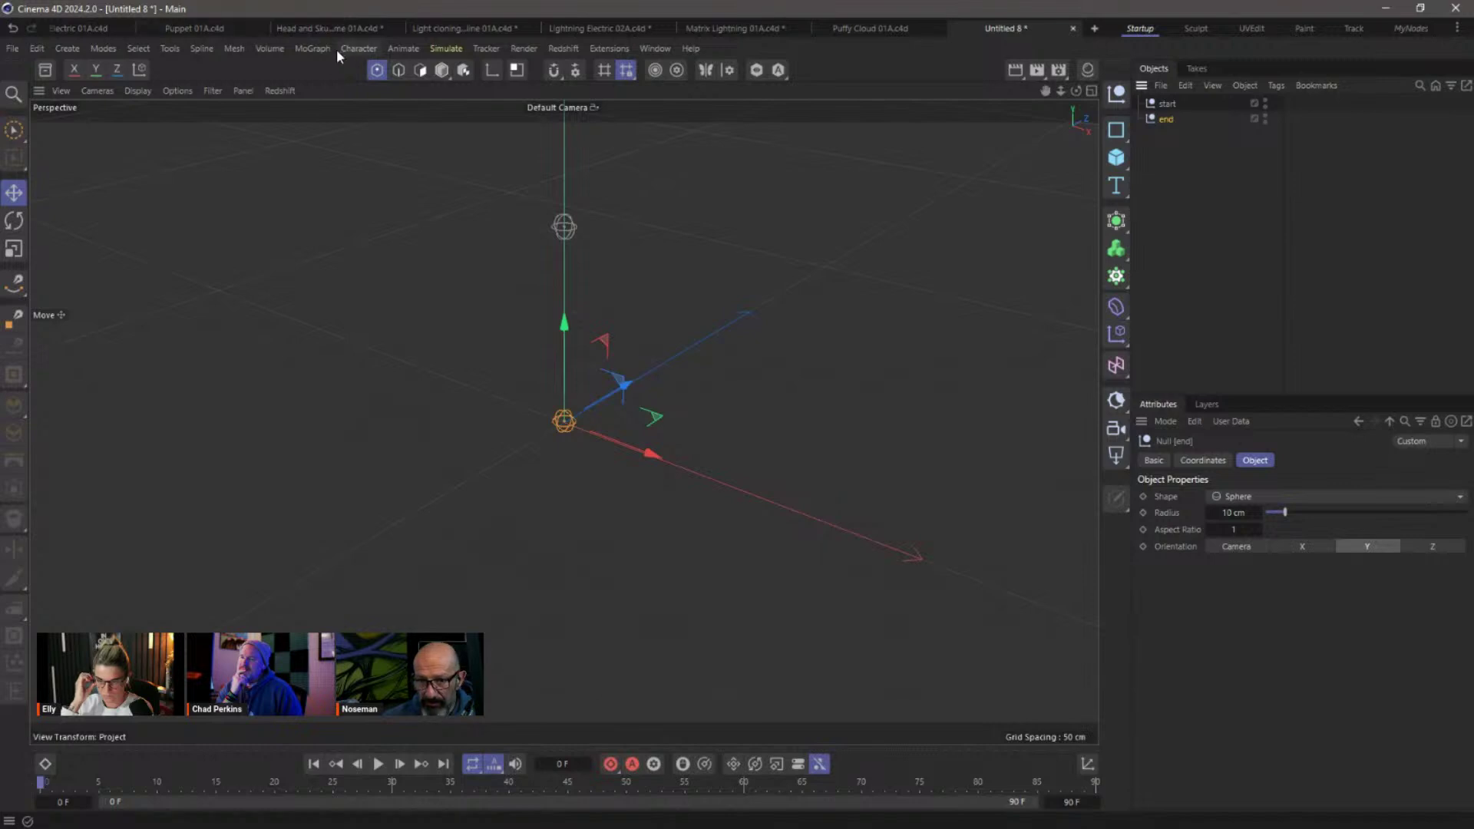
Add a MoGraph Tracer linked to the end and start nulls with Tracing Mode set to Connect All Objects.
left_click(309, 48)
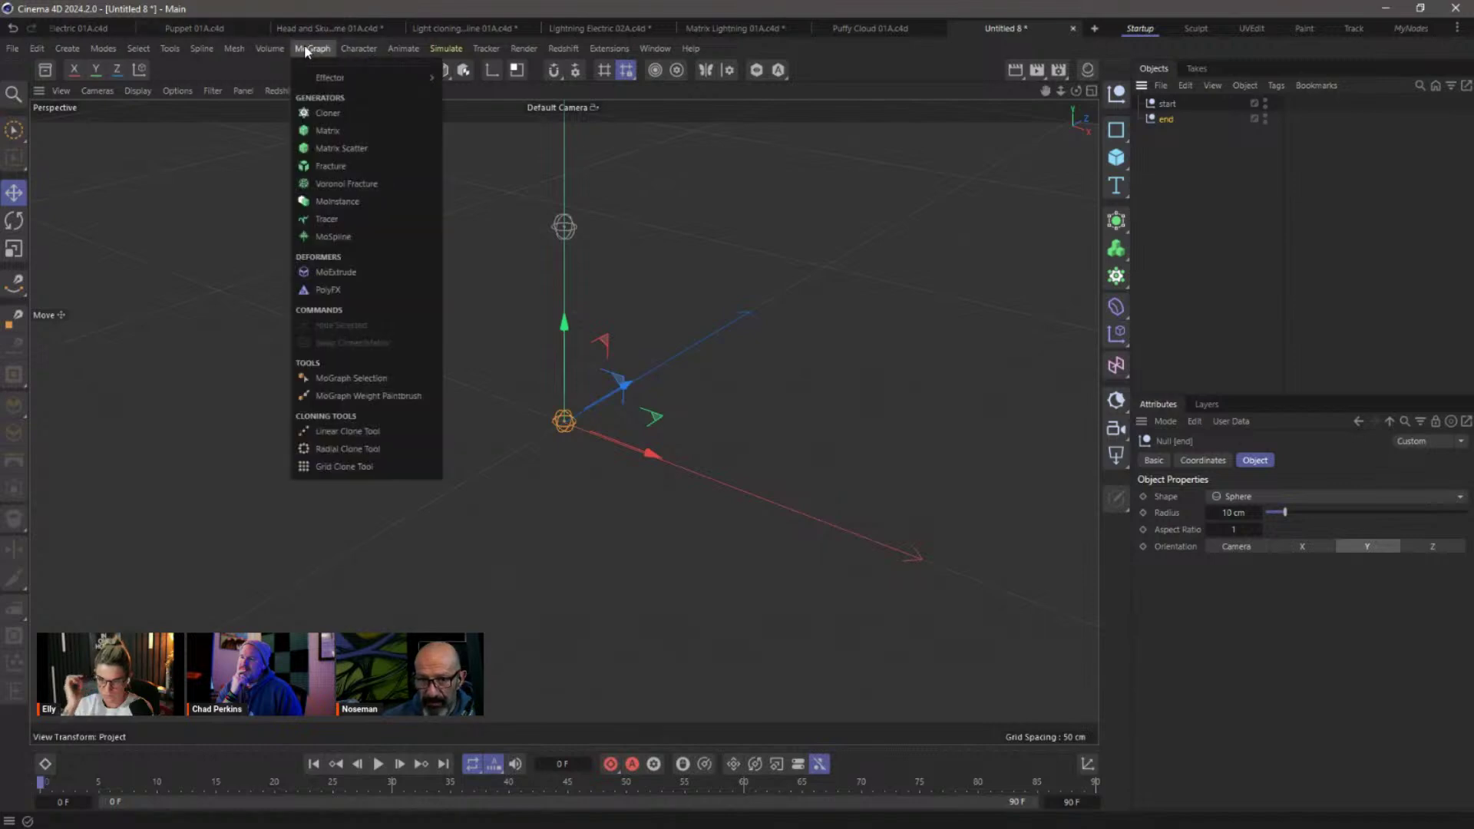
left_click(349, 218)
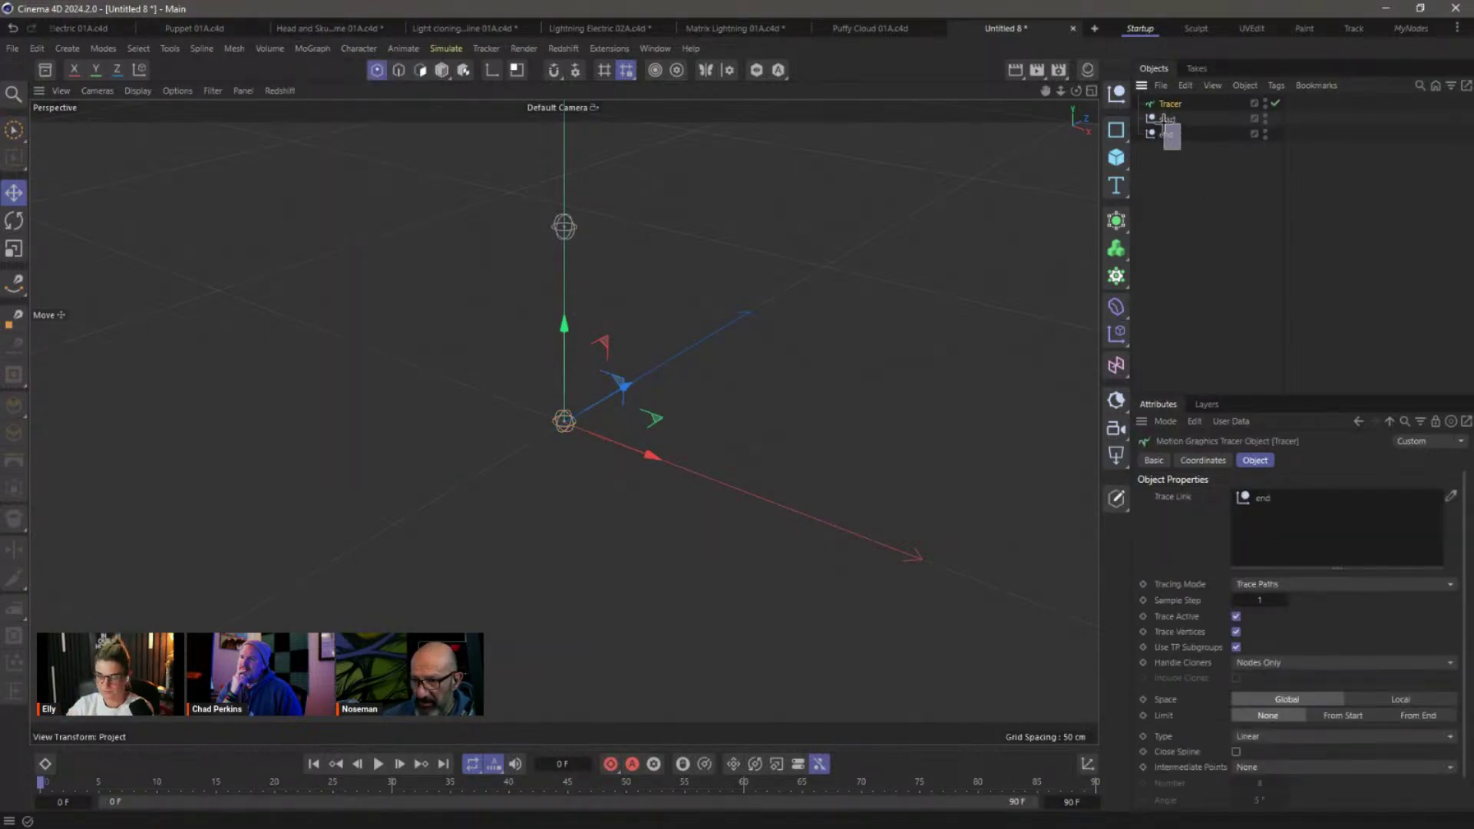
left_click_drag(1164, 123, 1164, 120)
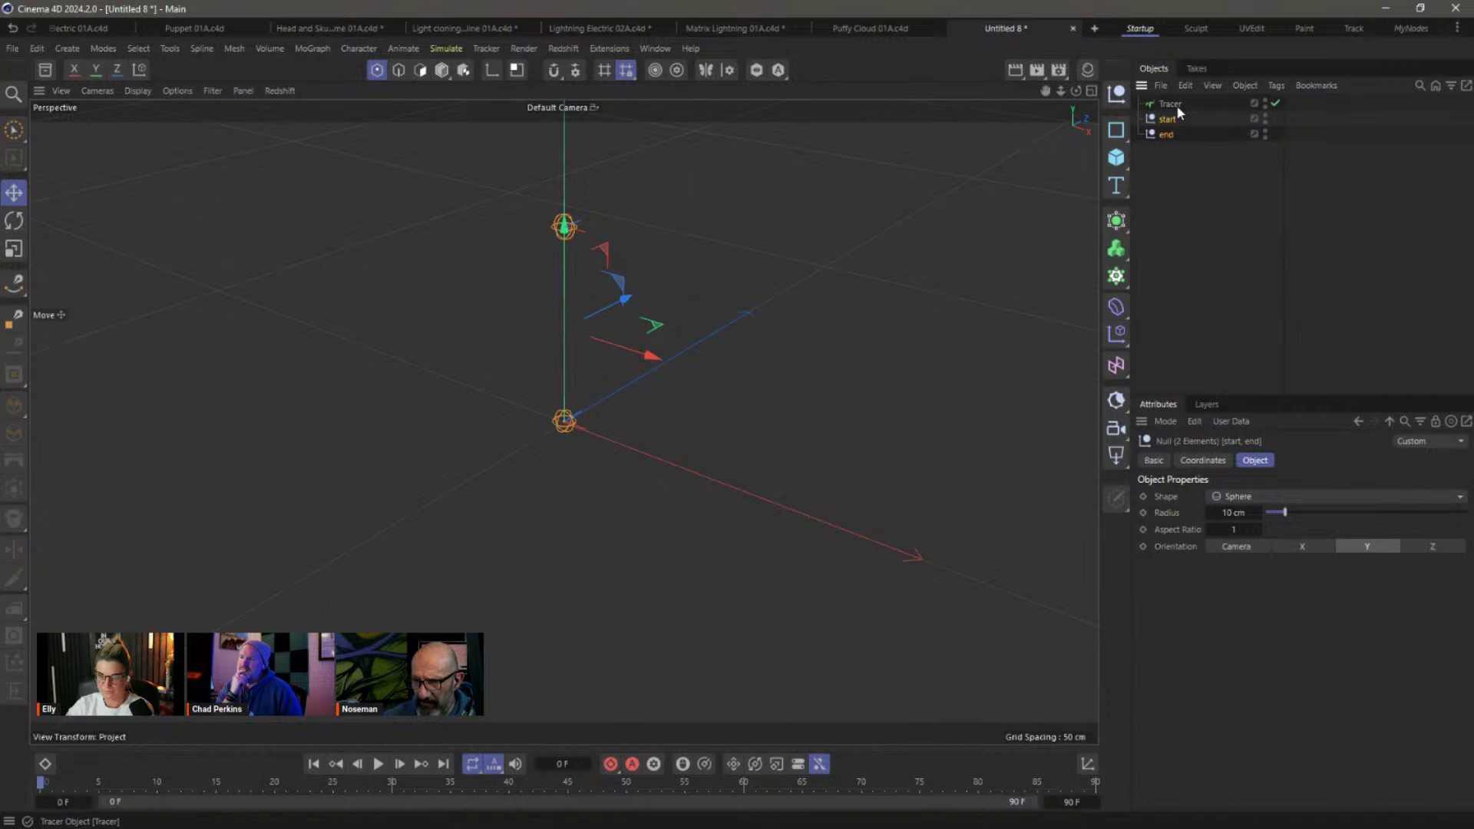
left_click(1177, 106)
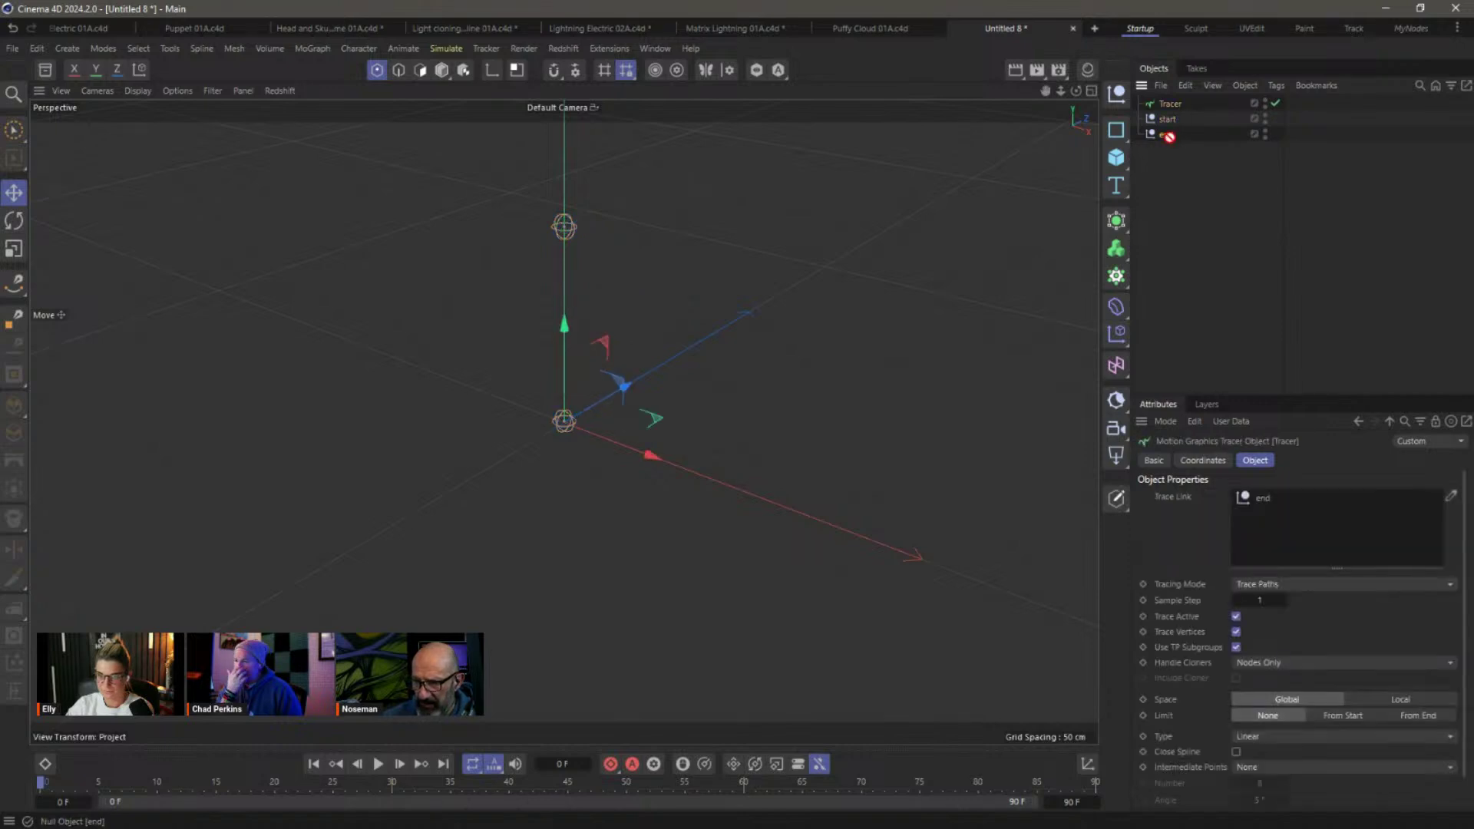
left_click_drag(1280, 539, 1271, 488)
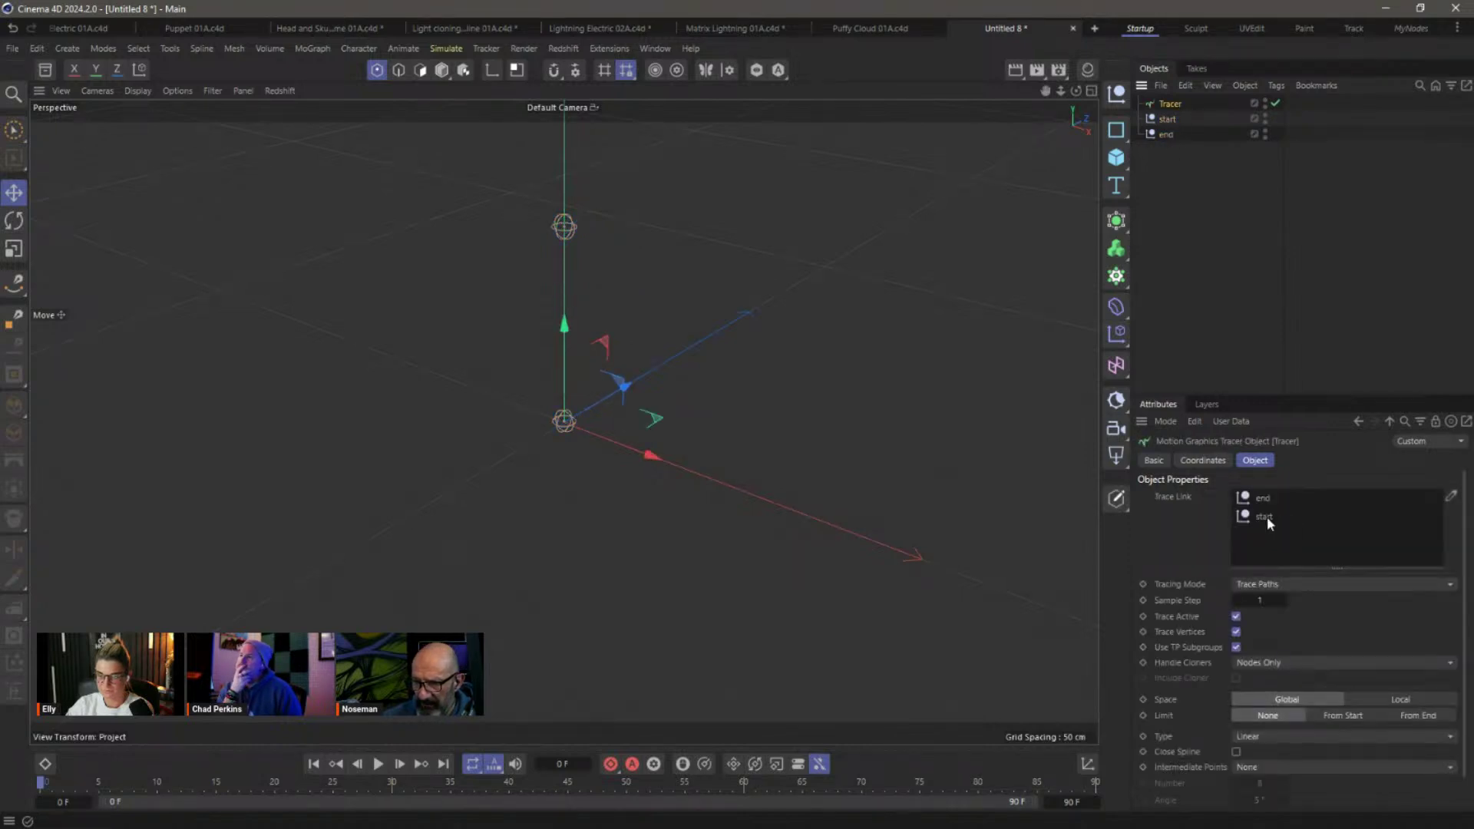
left_click(1258, 586)
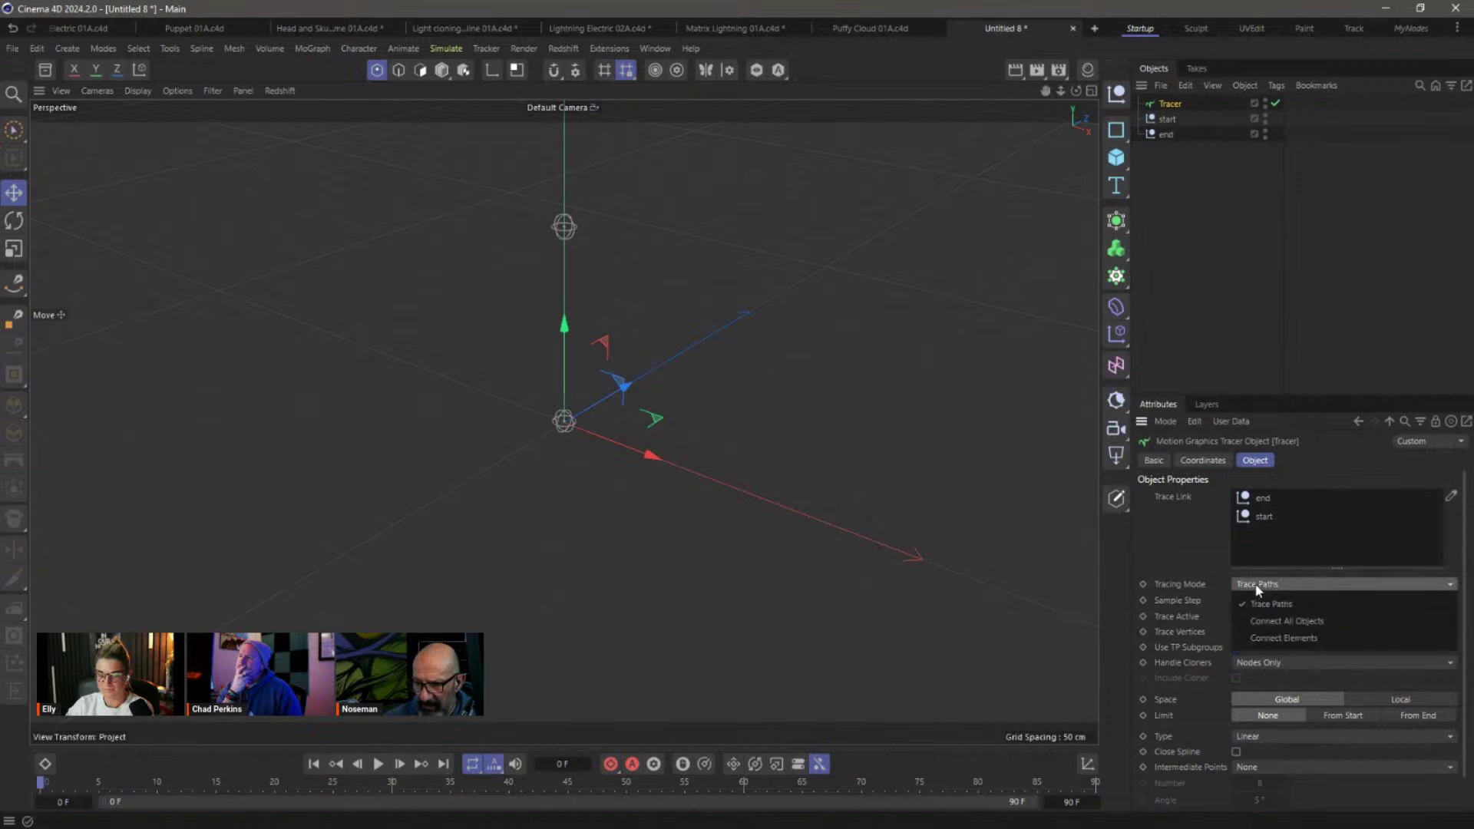
left_click(1287, 621)
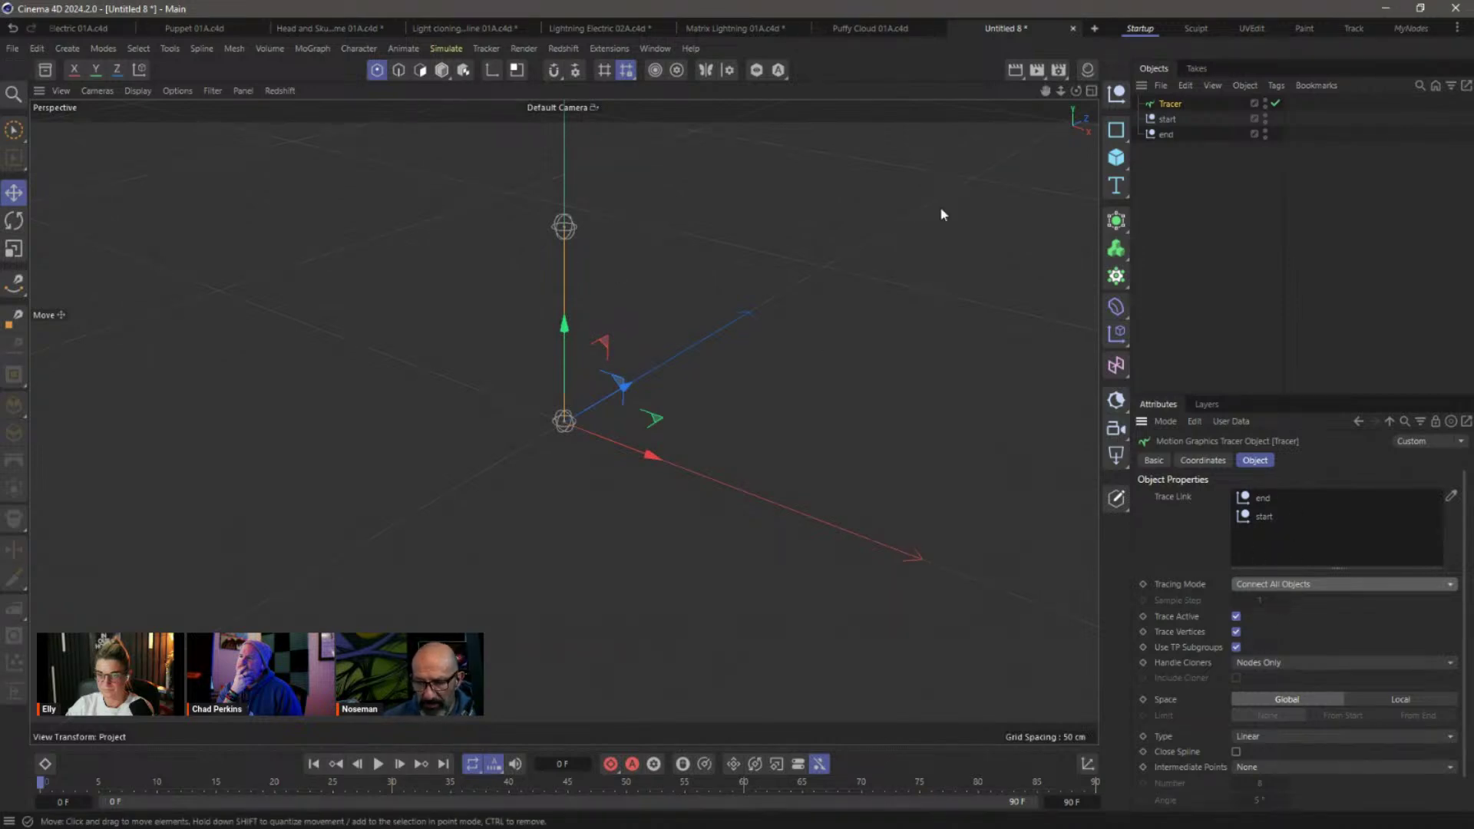
Move the start null off the vertical axis and give it a Vibrate tag with position amplitudes of 100, 34 and 54 cm.
left_click(1166, 117)
left_click_drag(755, 245, 678, 207)
right_click(1161, 119)
mouse_move(1229, 148)
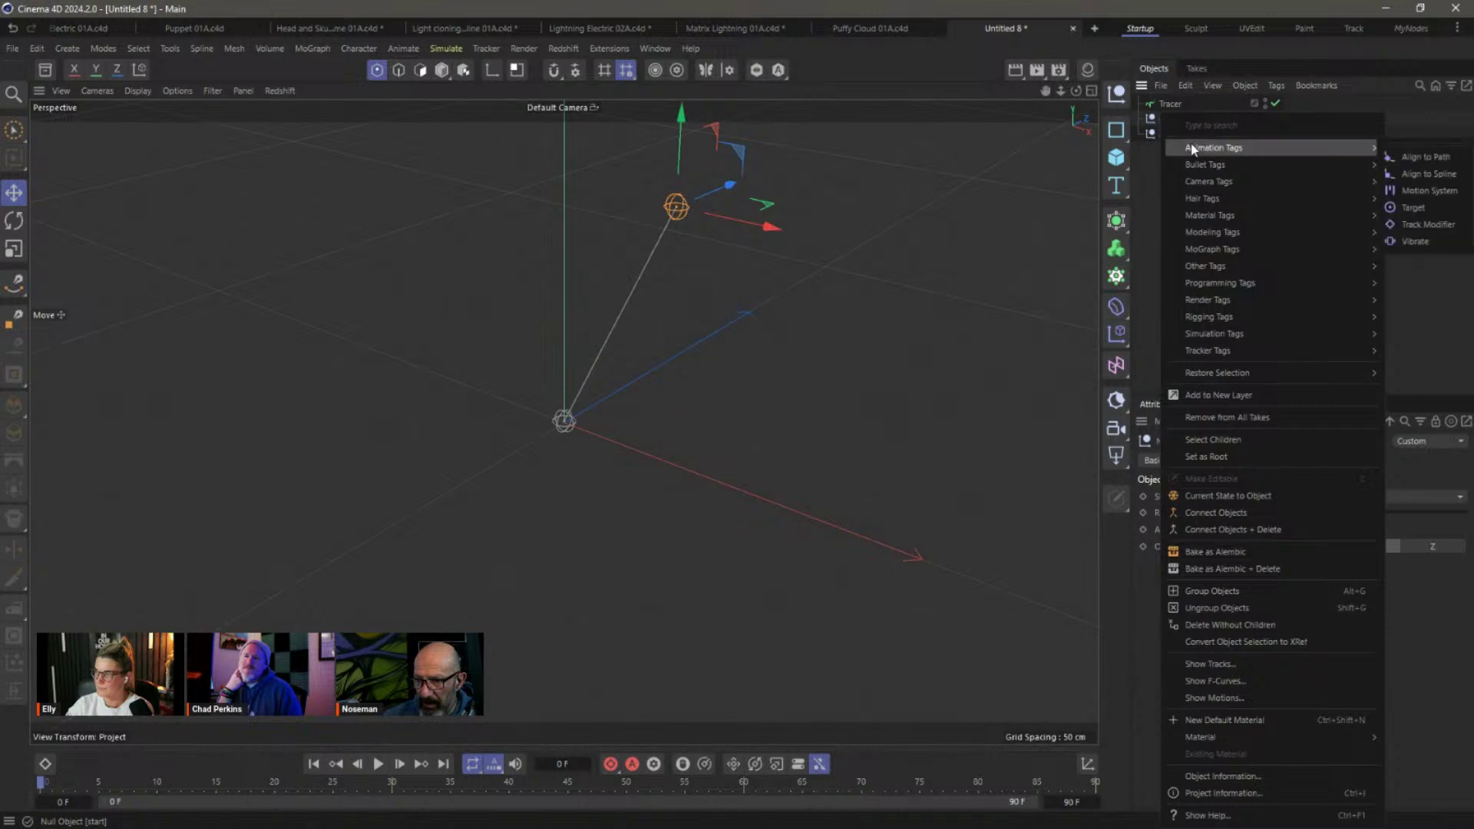
left_click(1438, 242)
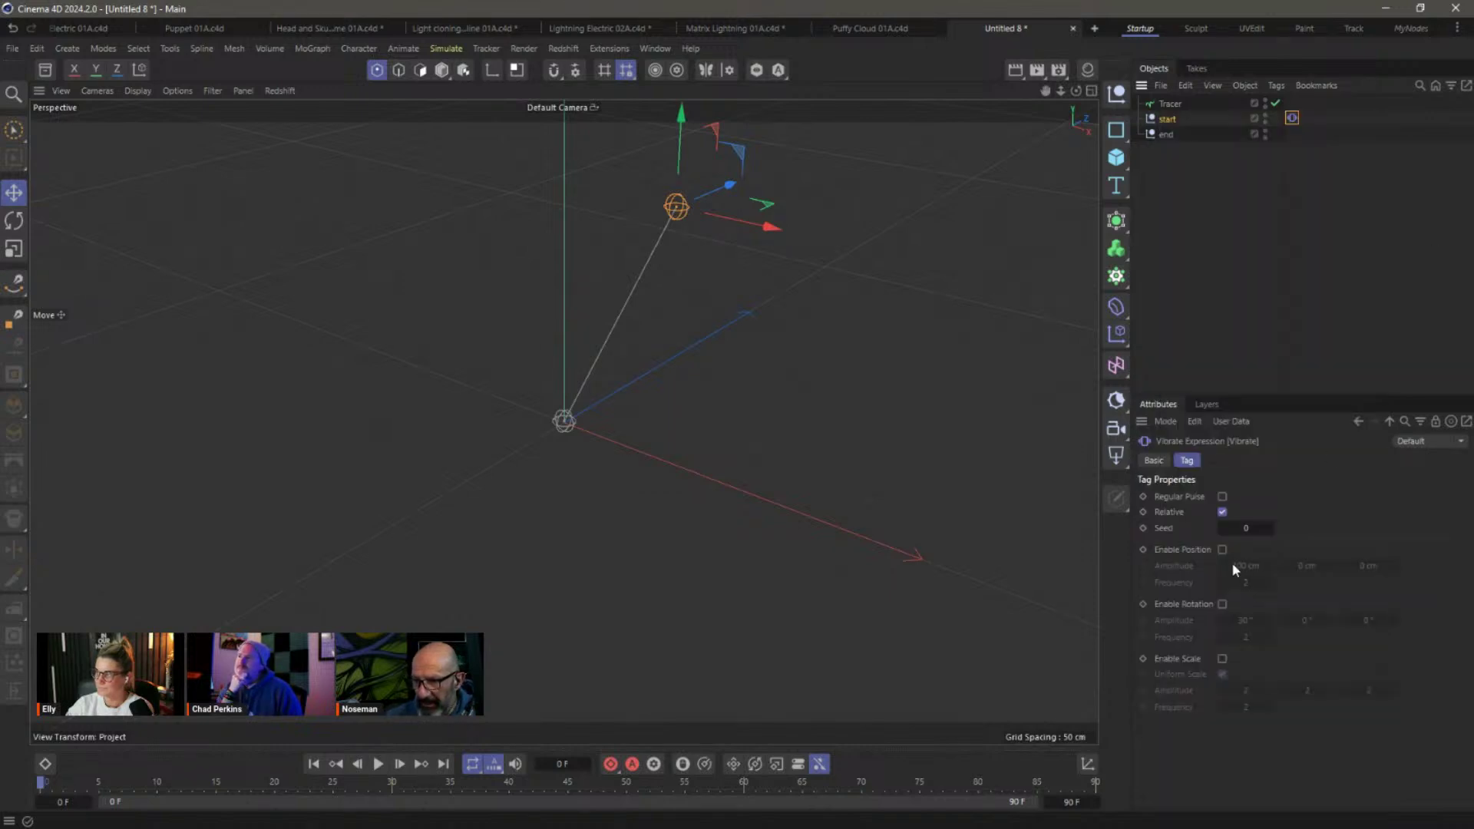
left_click(1222, 550)
left_click(389, 763)
left_click_drag(1335, 565, 1378, 565)
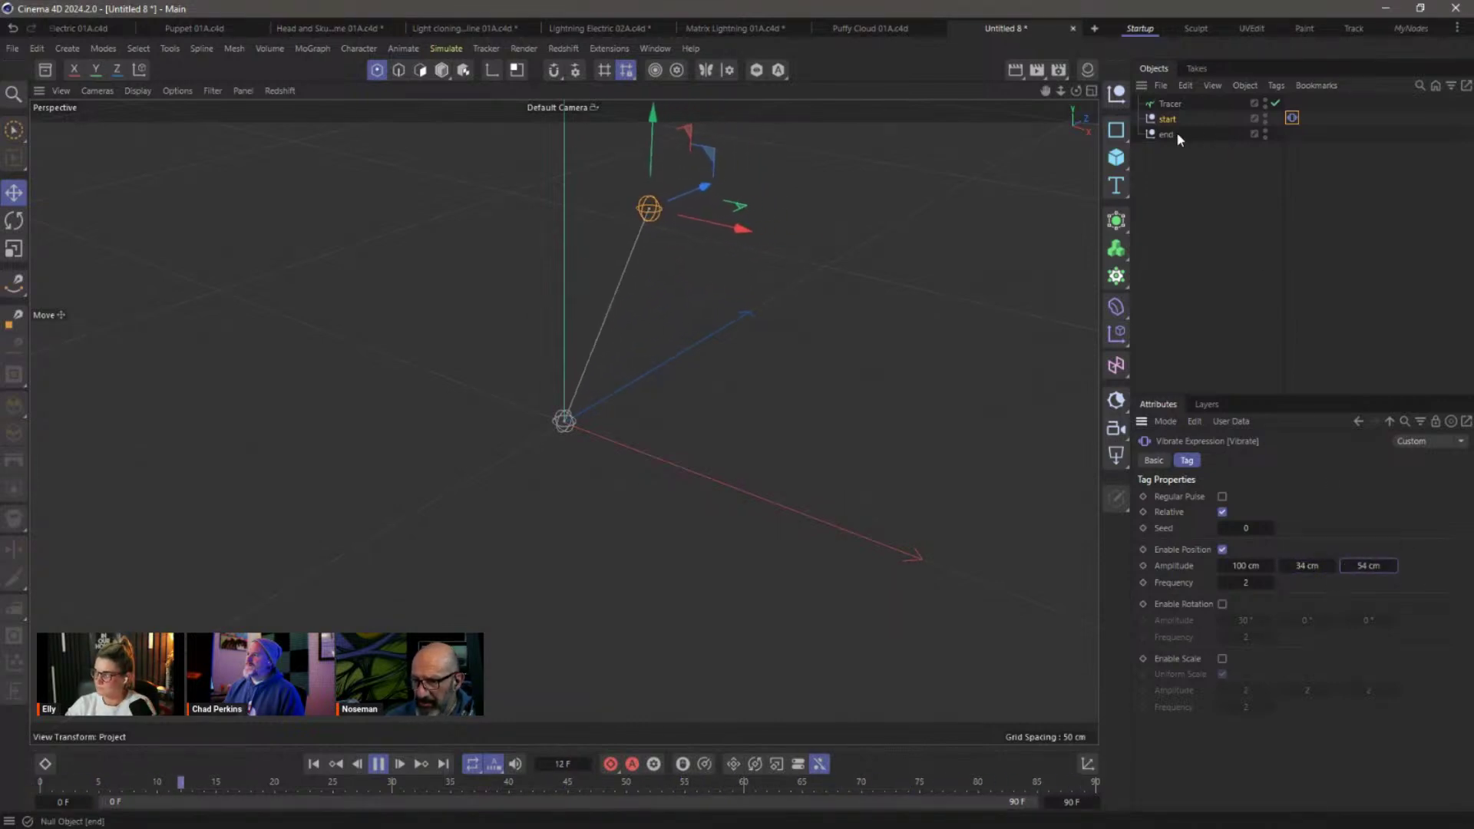
Copy the Vibrate tag to the end null and set the copy's Seed to 1.
left_click_drag(1293, 117, 1294, 133, "ctrl")
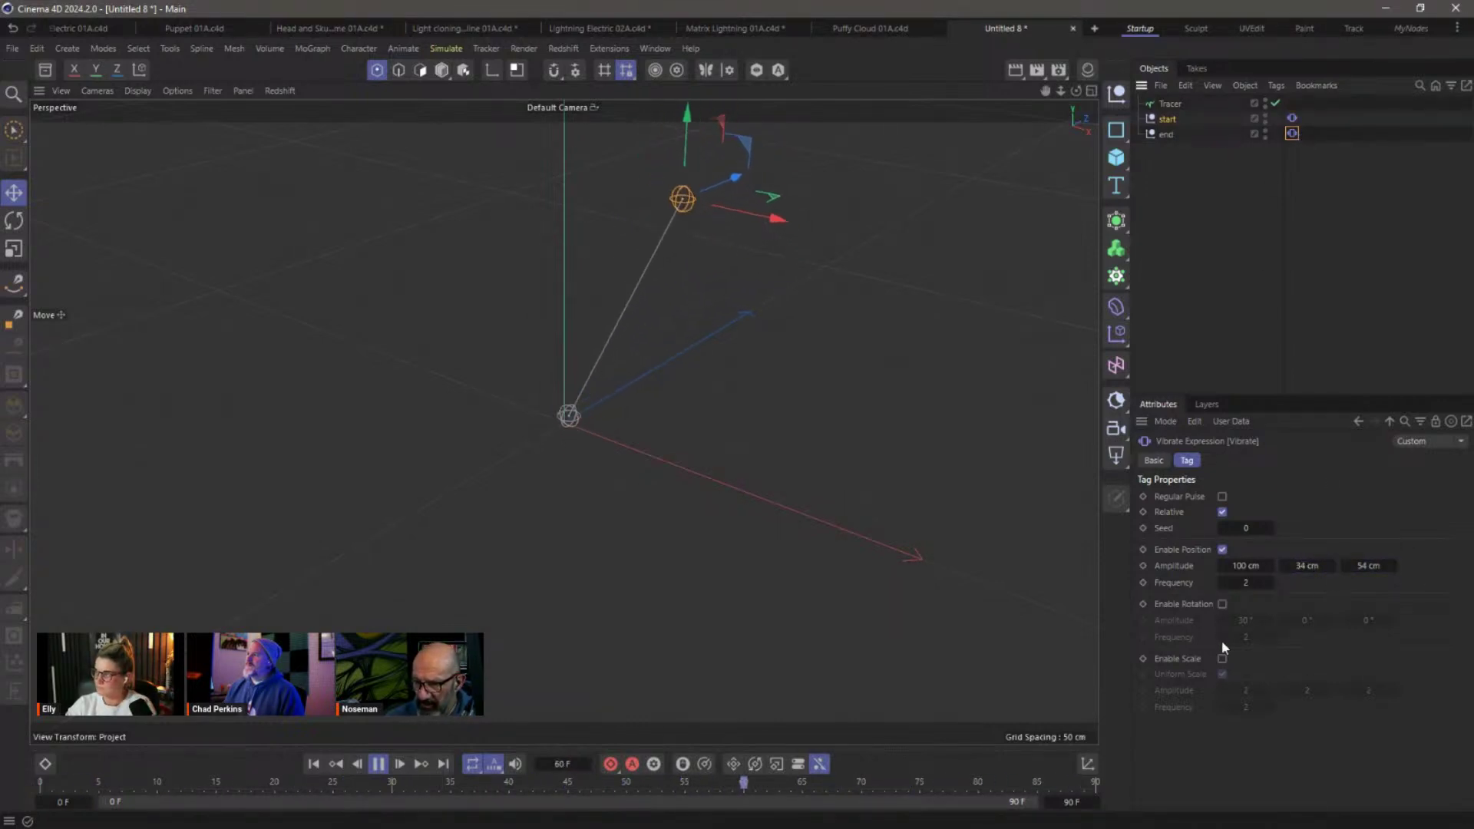
left_click(1270, 528)
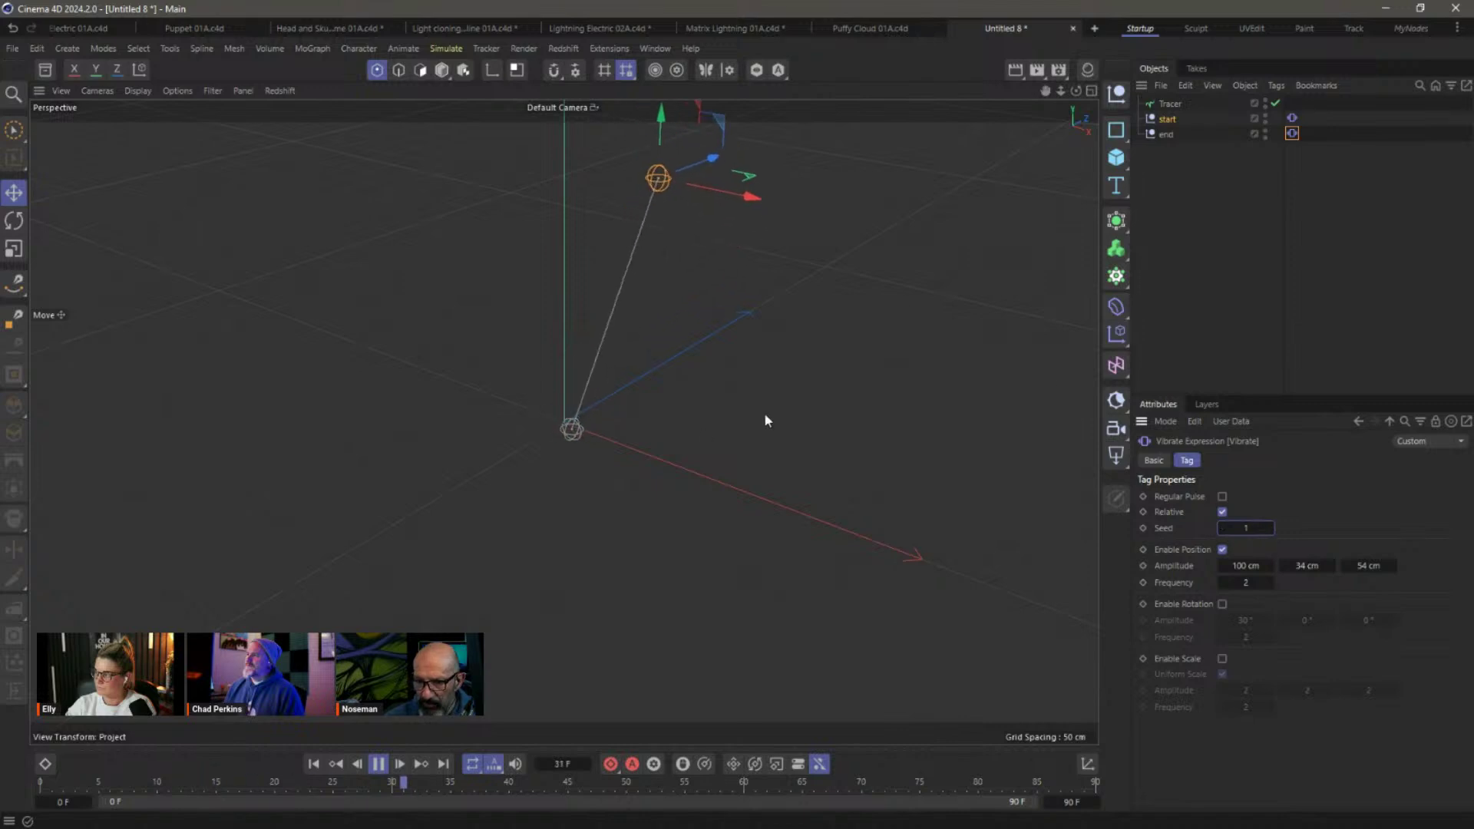
left_click(1229, 203)
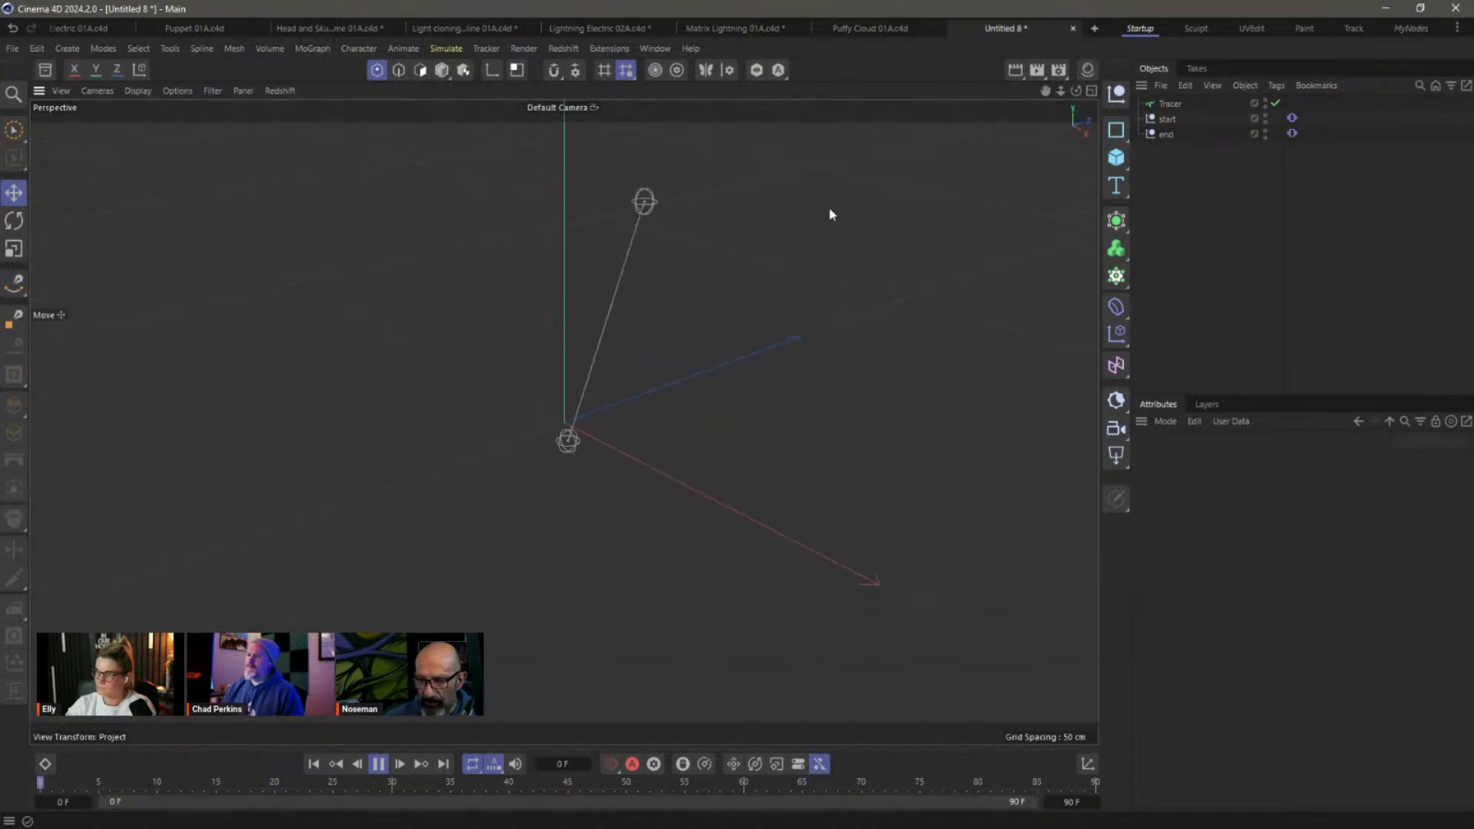
left_click(1175, 134)
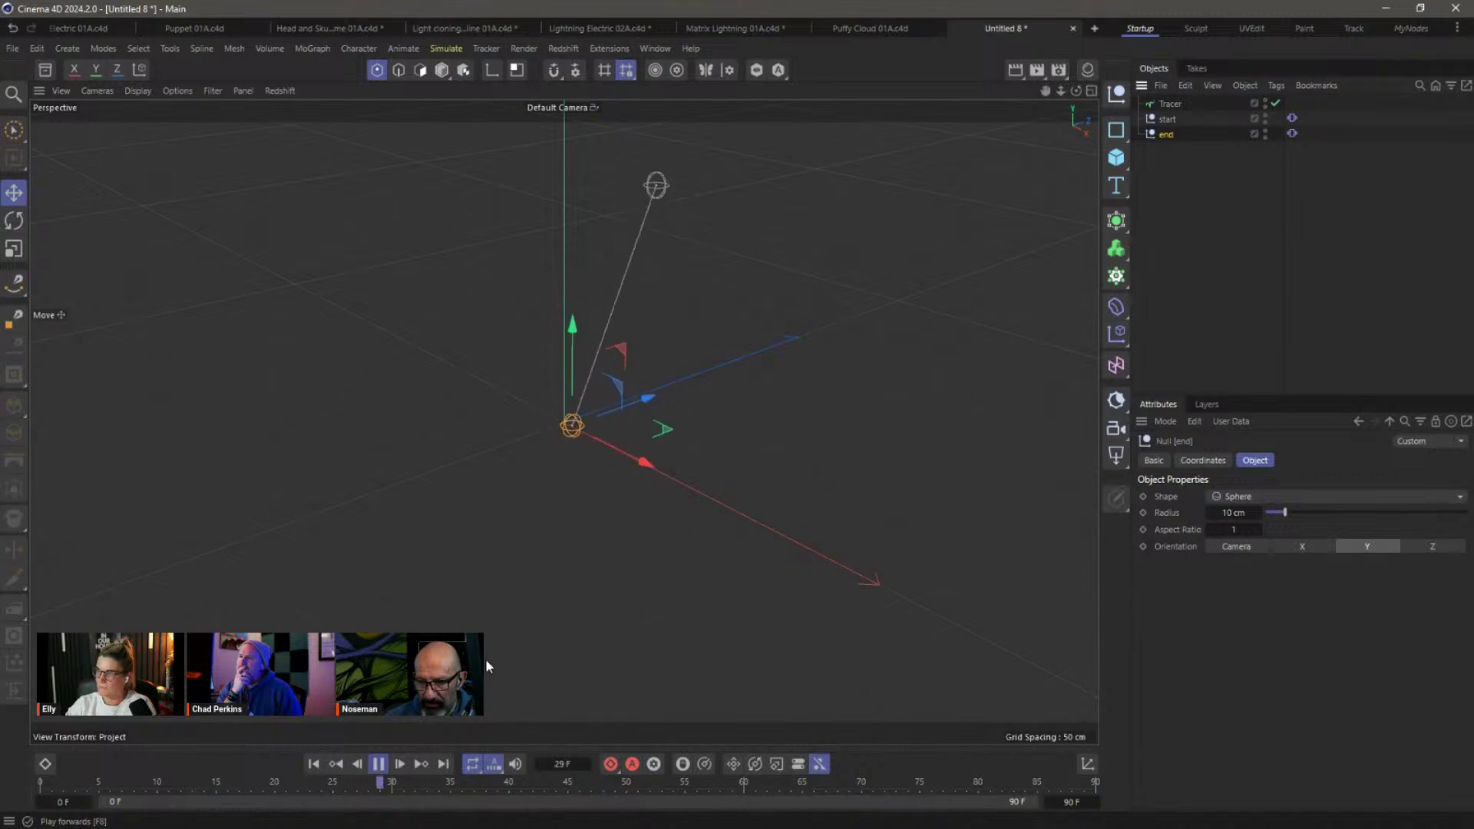
Rename the Tracer "a spline" below the two nulls and add an Electric Spline Modifier as its child.
left_click(1171, 104)
left_click_drag(1170, 103, 1175, 138)
double_click(1171, 135)
type("a spline")
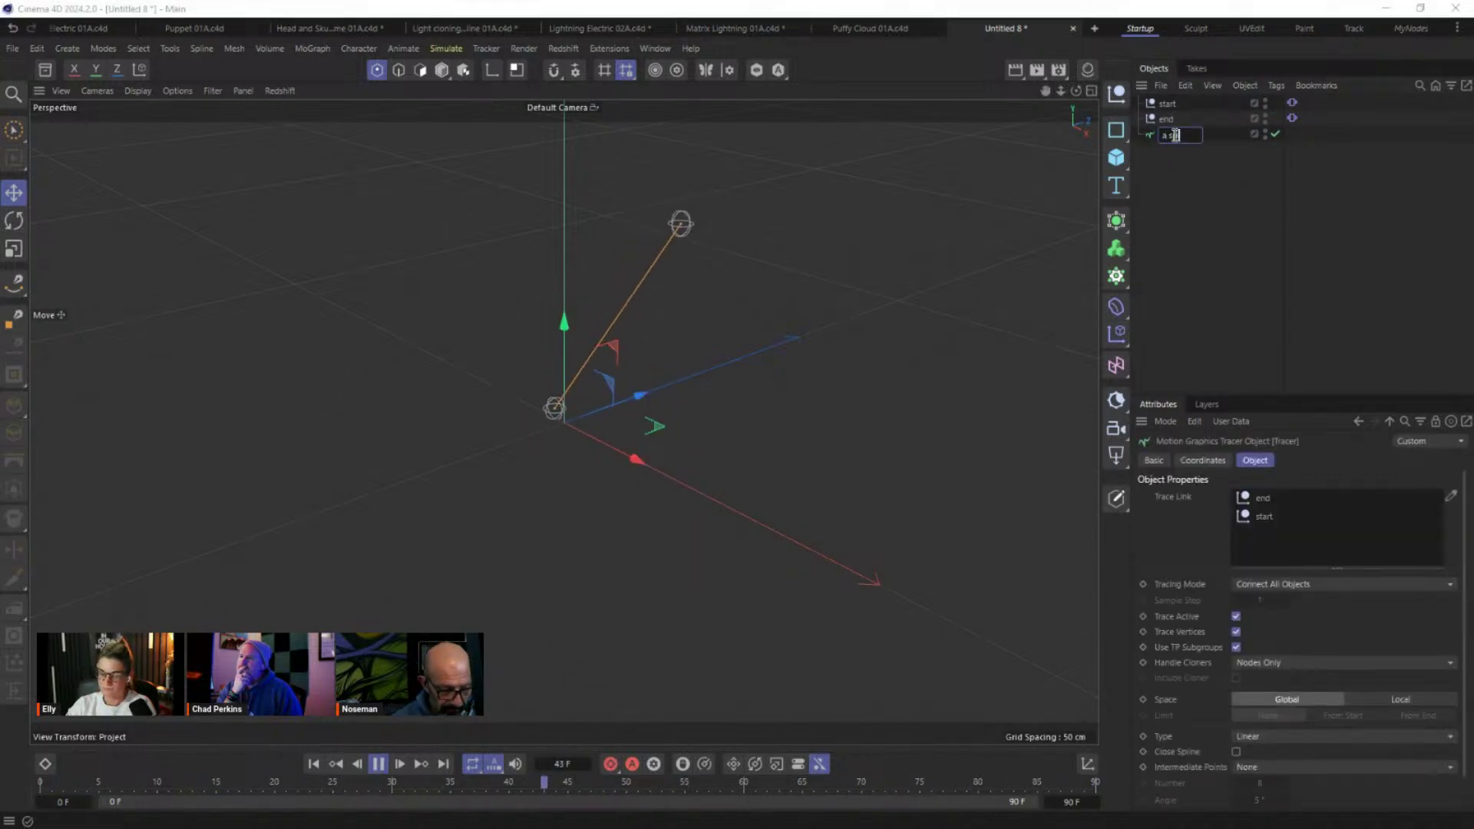
key("Return")
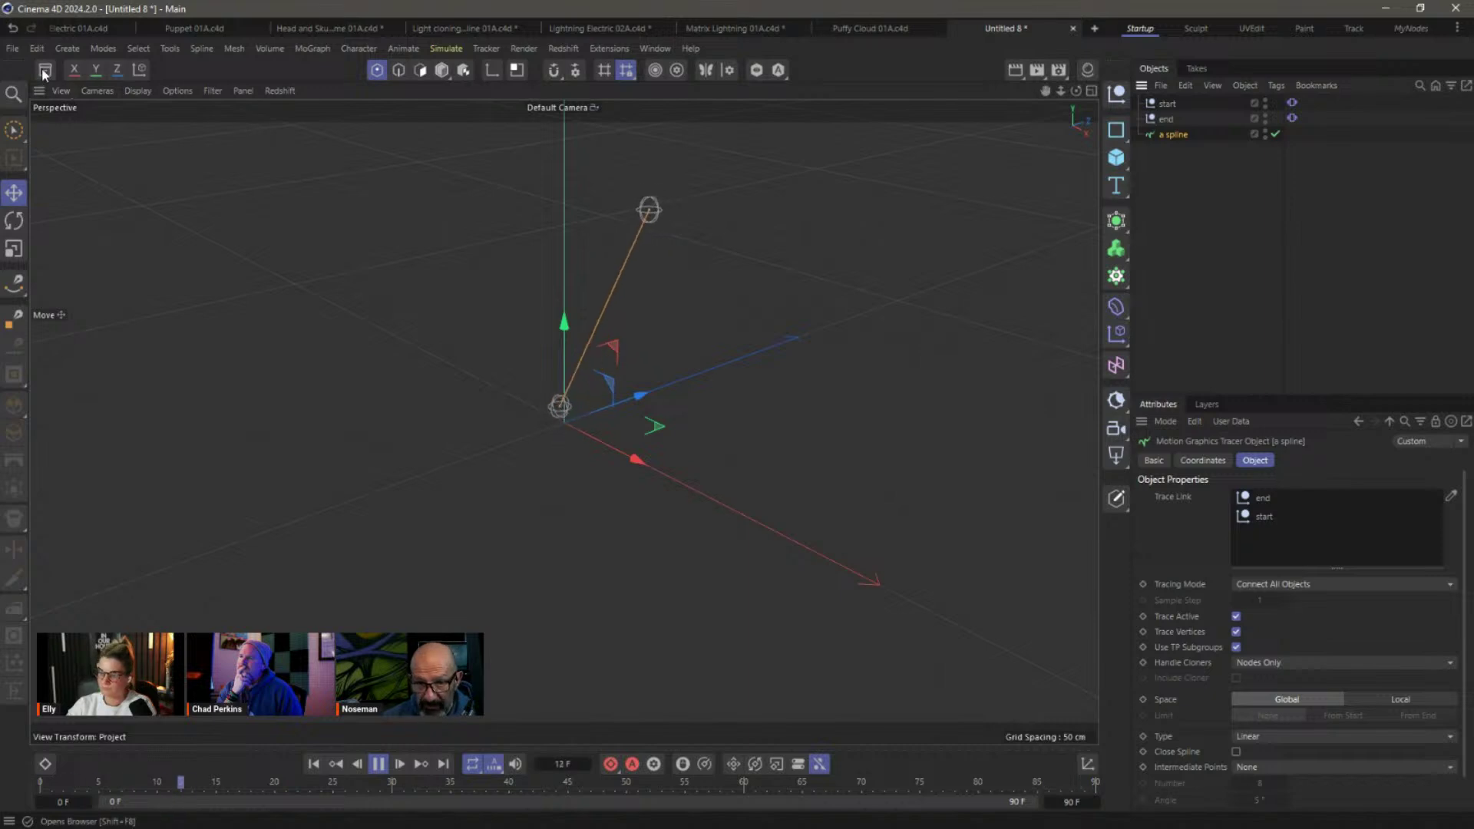
left_click(45, 71)
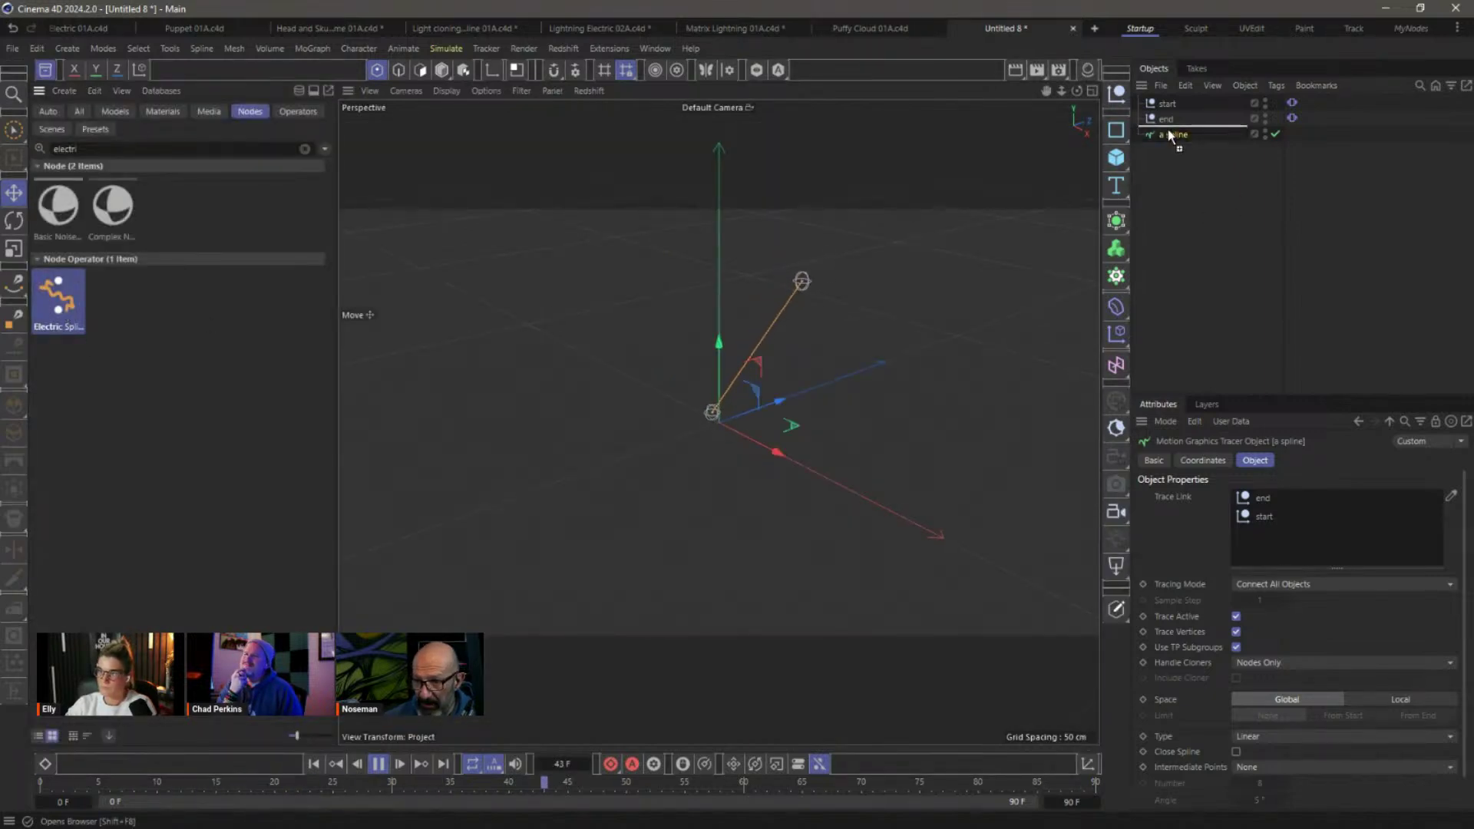
left_click(46, 70)
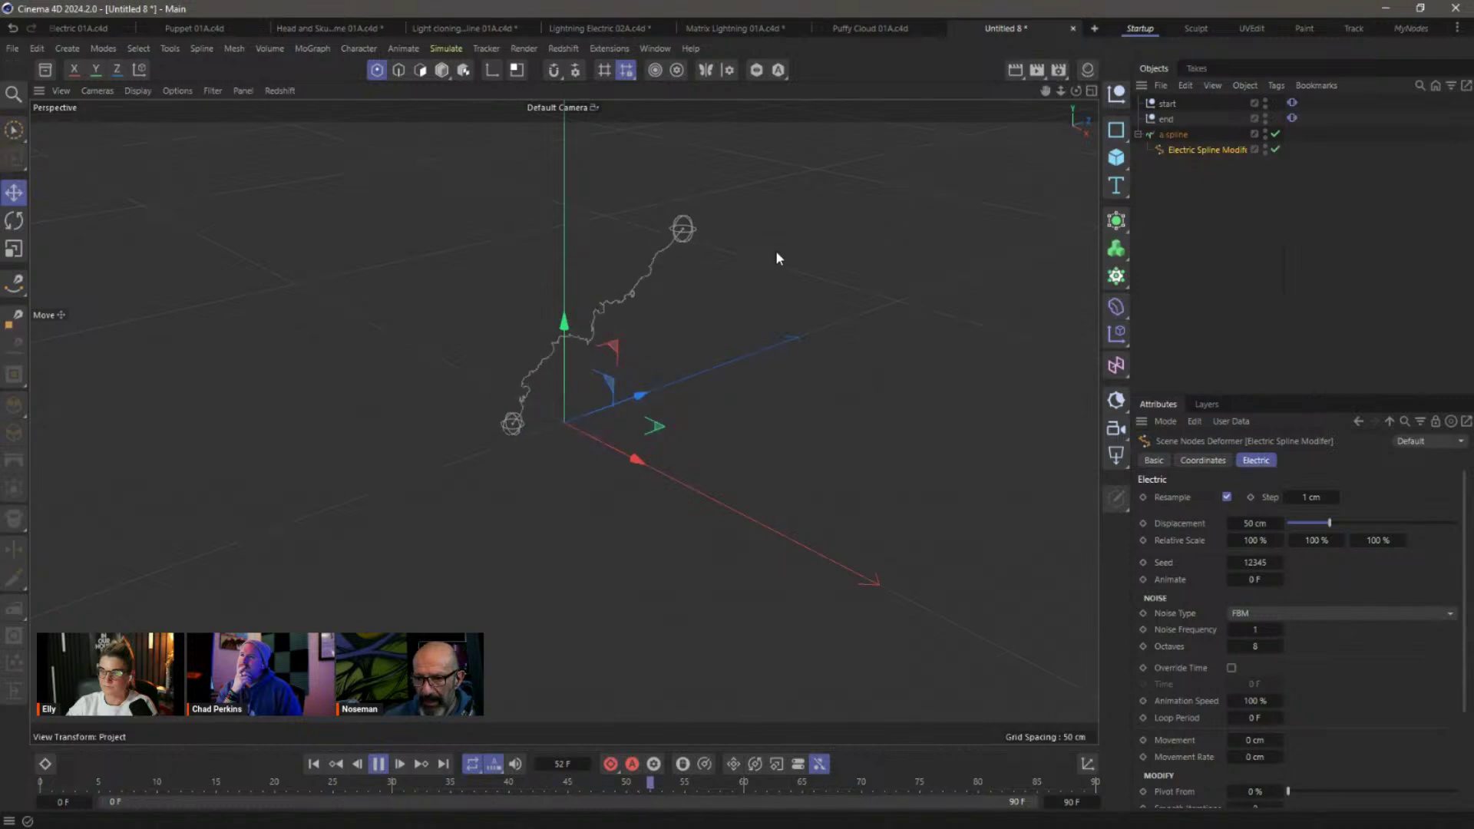
Switch to the Puppet 01A project and examine the Origin null's Vibrate tag and the Male Puppet - Character null.
left_click(210, 25)
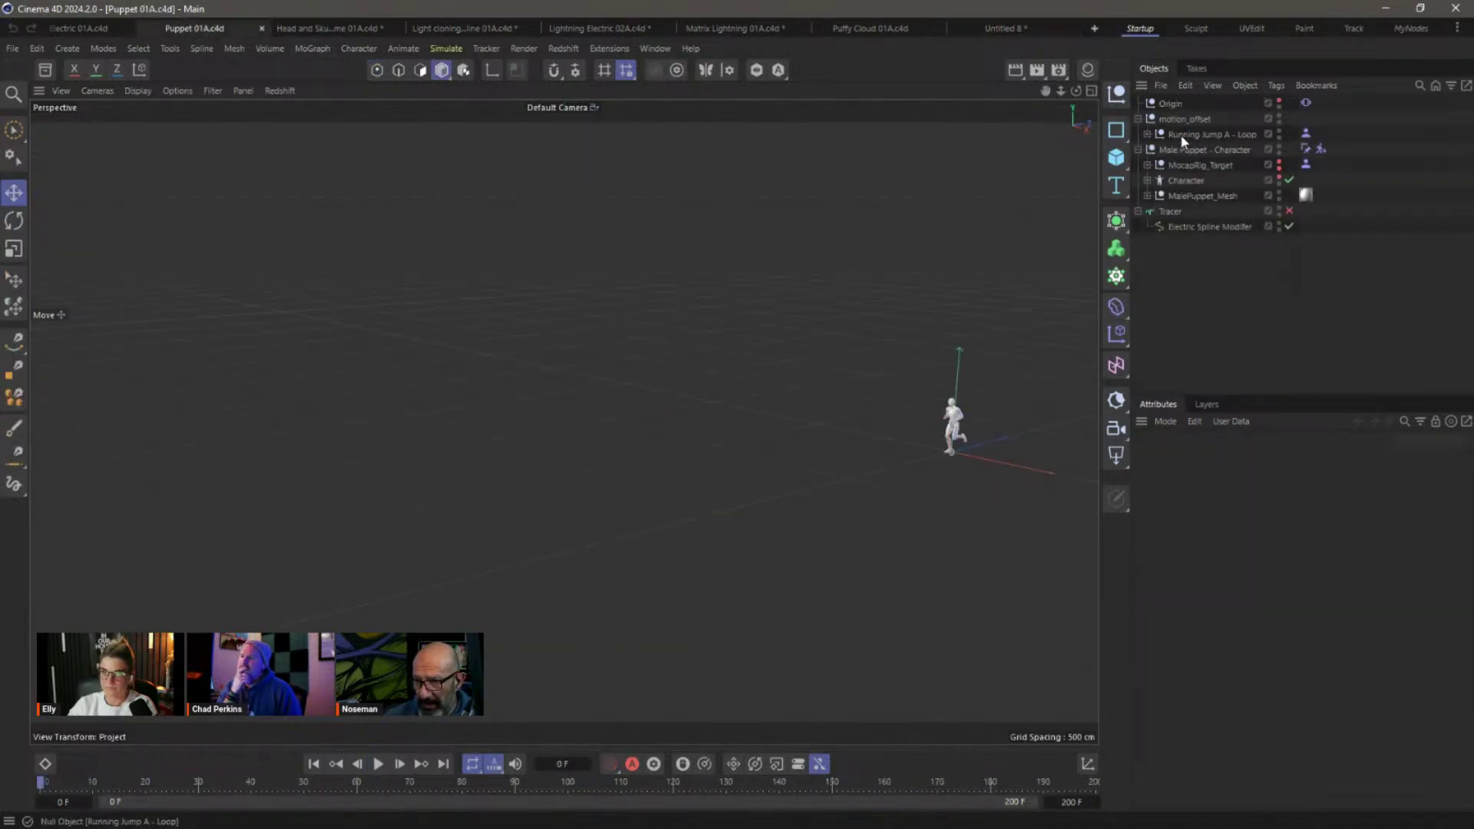
left_click(1172, 106)
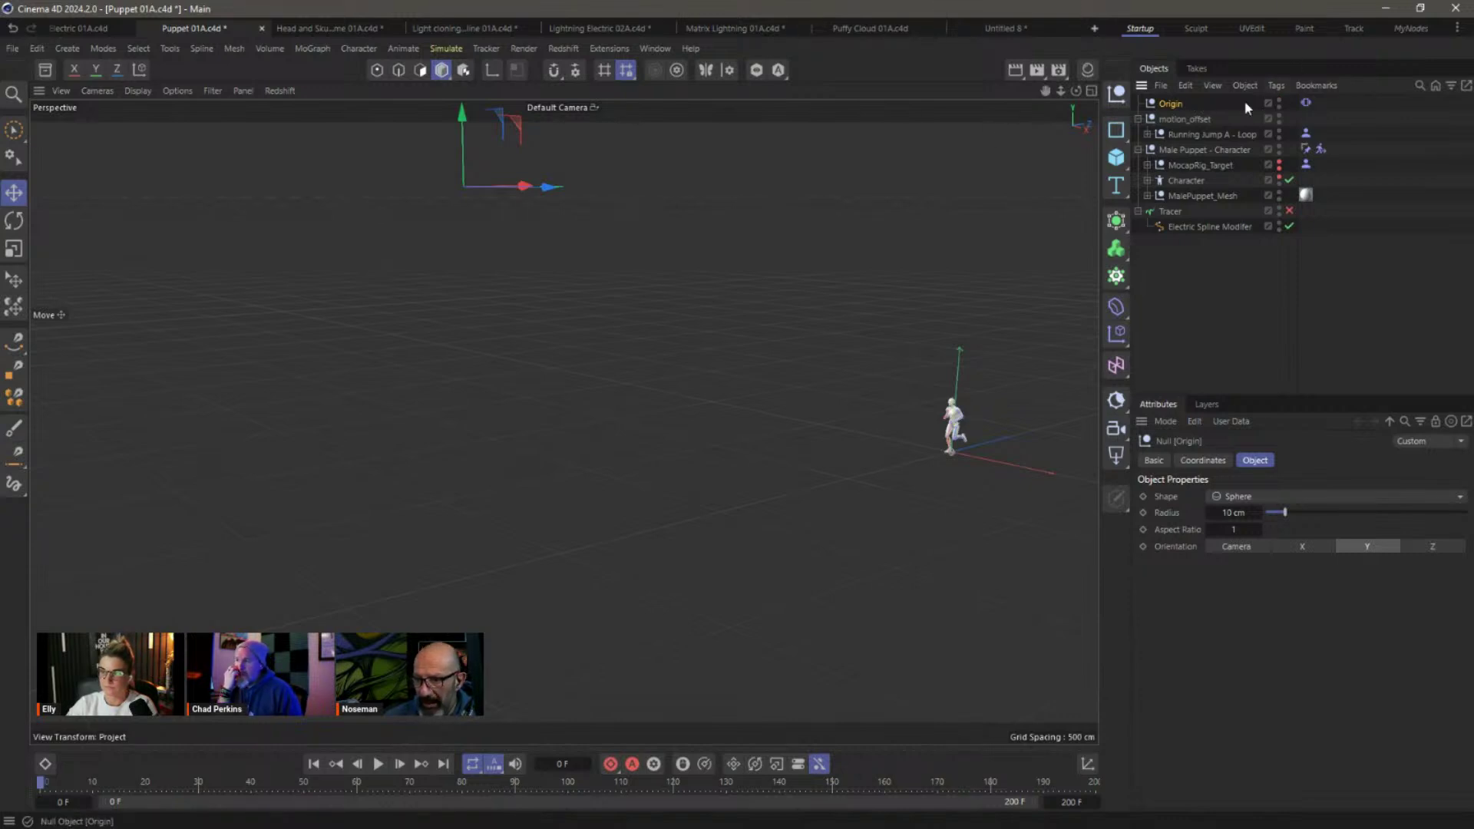
left_click(1305, 103)
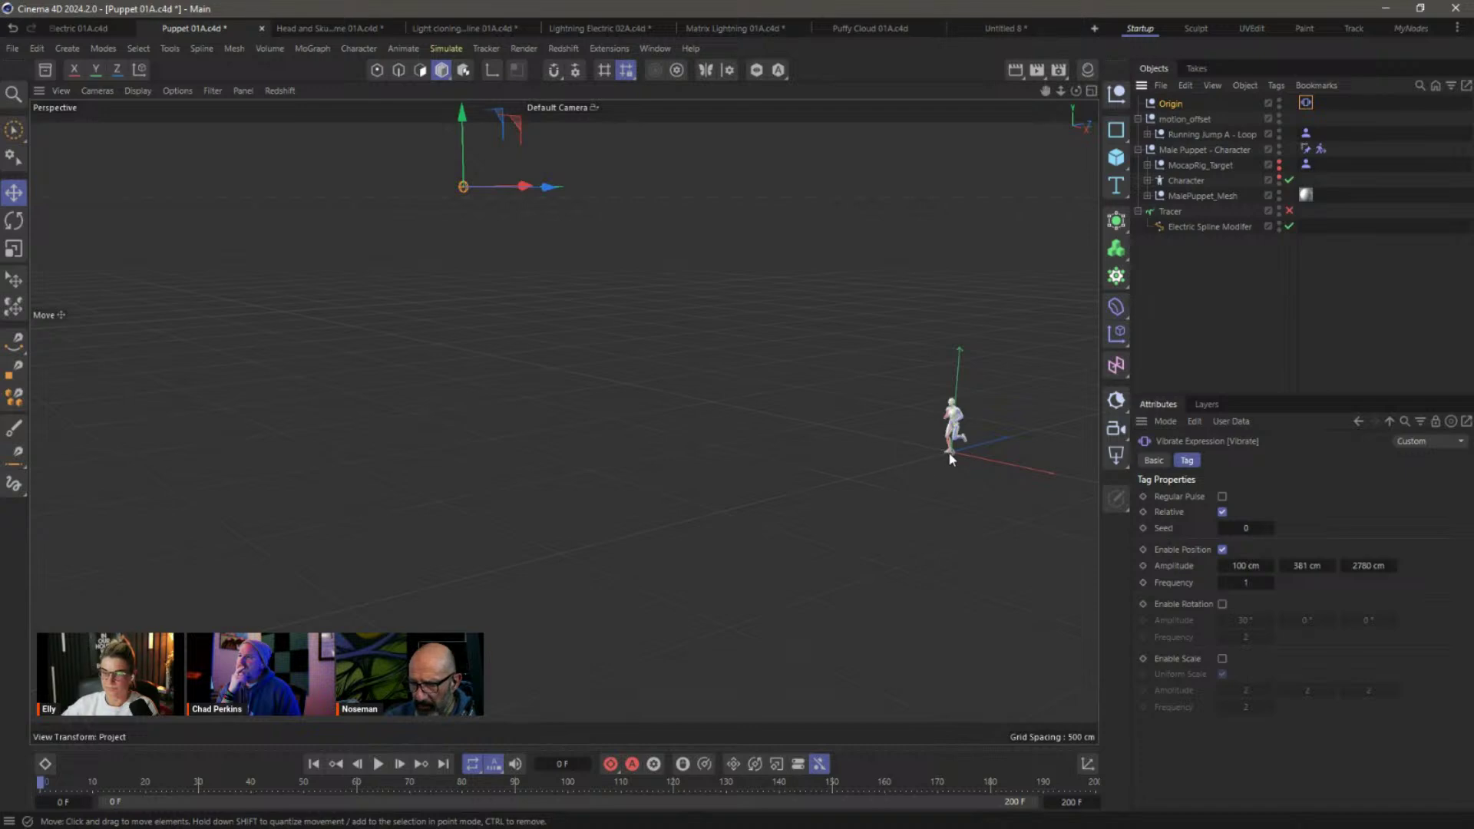
scroll(952, 453, "up", 6)
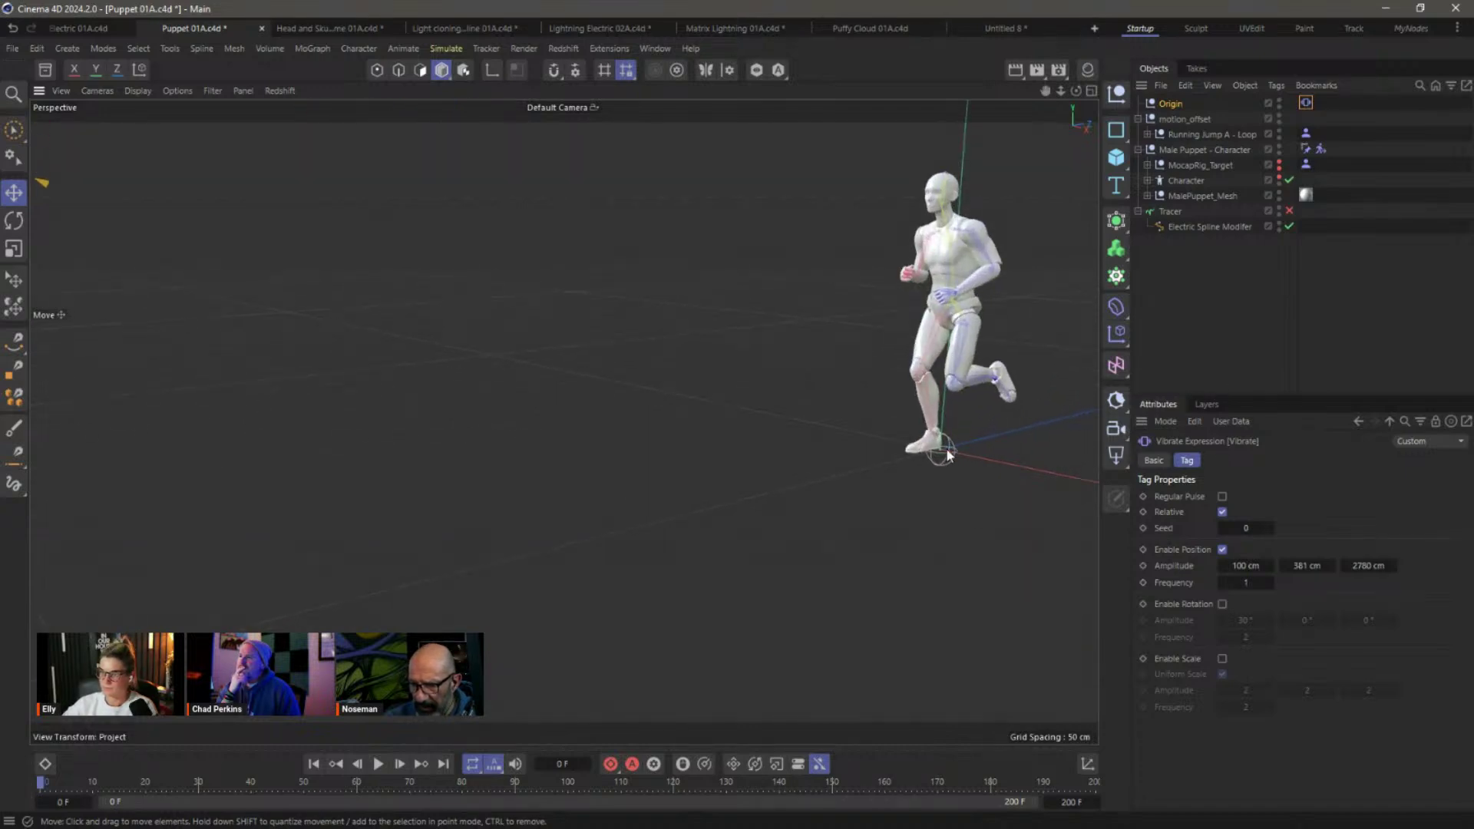
left_click(948, 459)
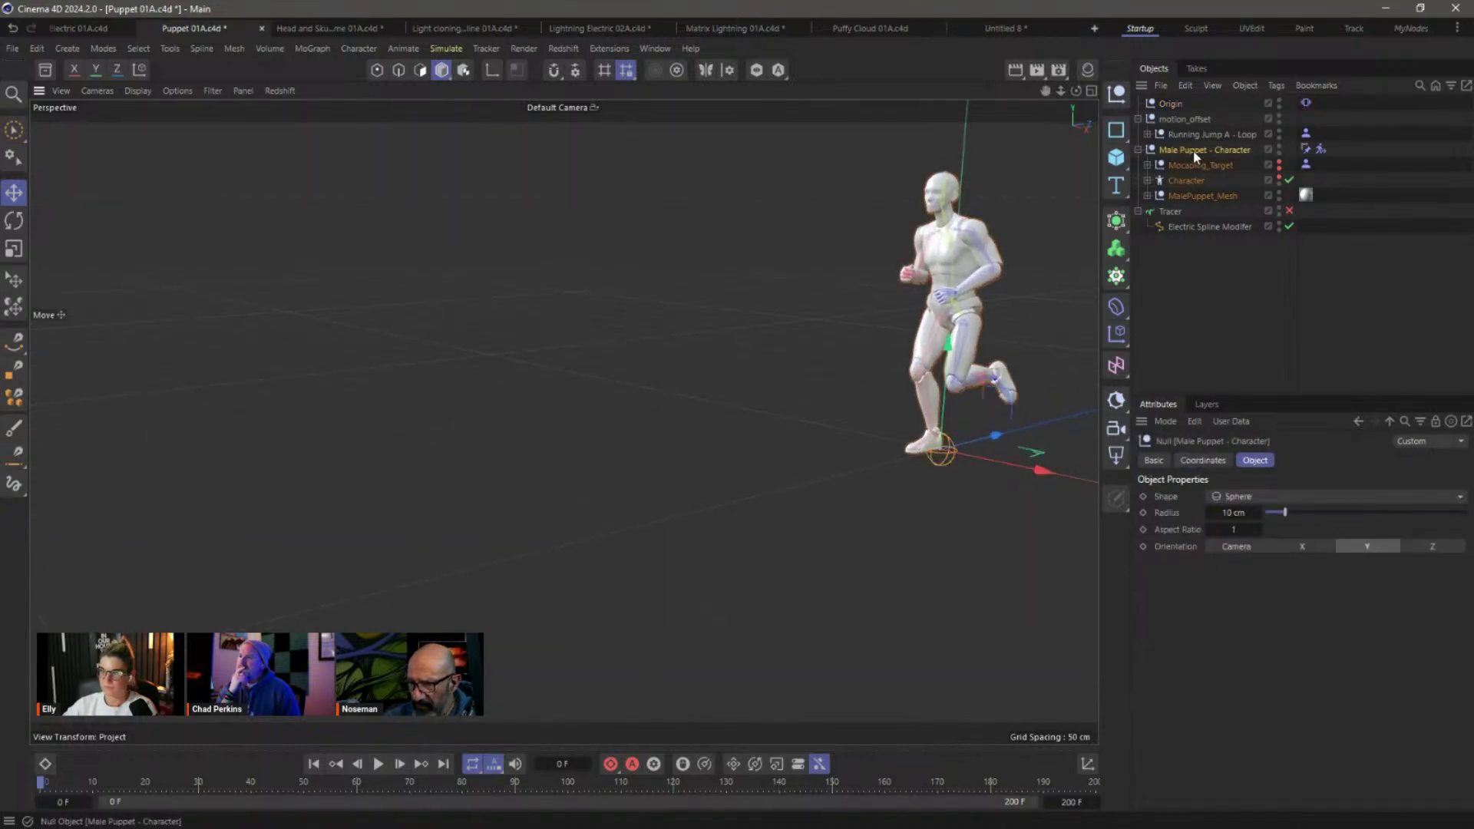
scroll(903, 228, "down", 4)
scroll(611, 296, "down", 5)
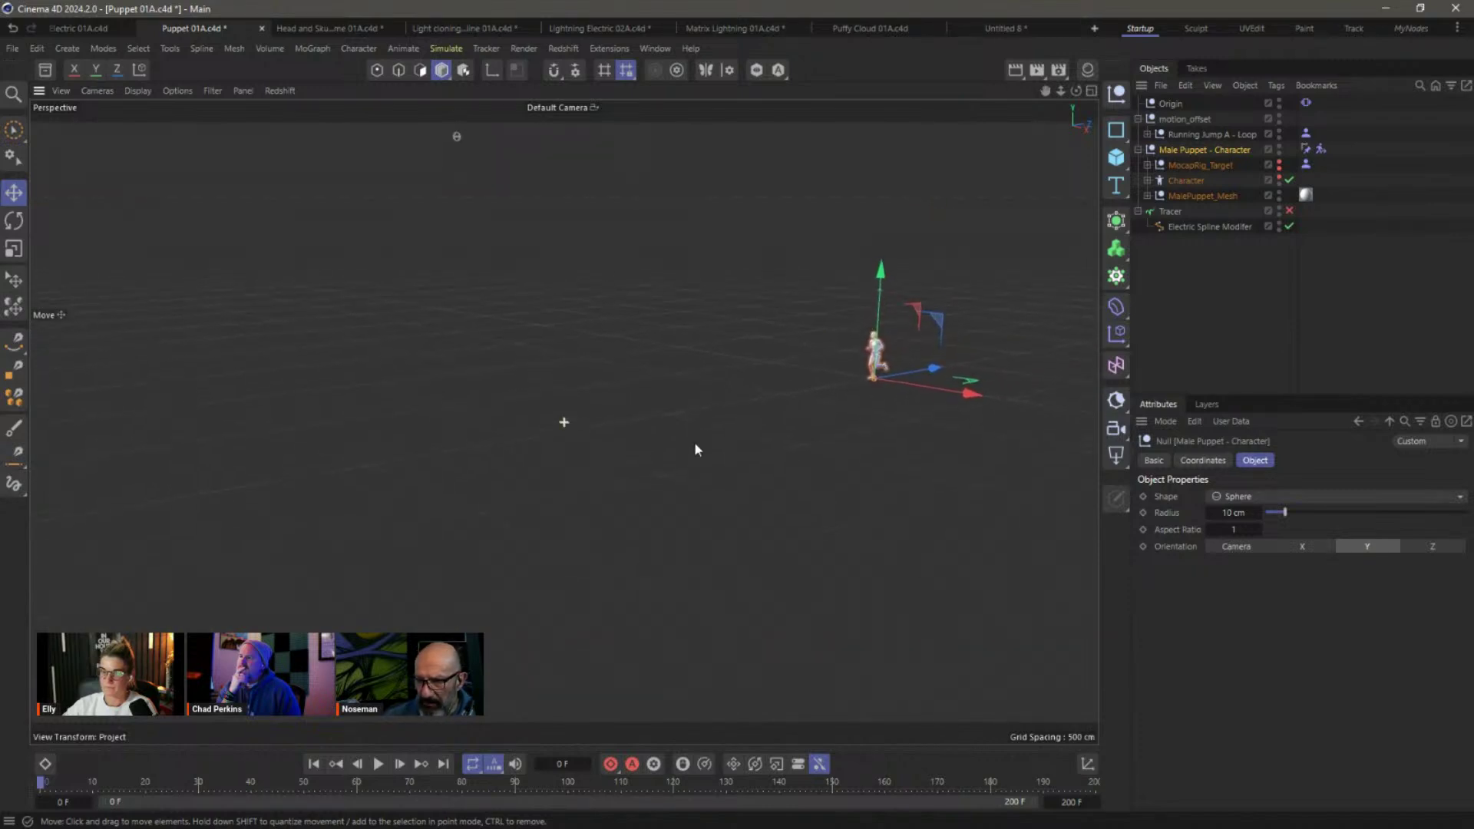
Enable the Tracer briefly to examine its trace links between the Origin null and the Male Puppet - Character null.
left_click(1171, 211)
left_click(1290, 210)
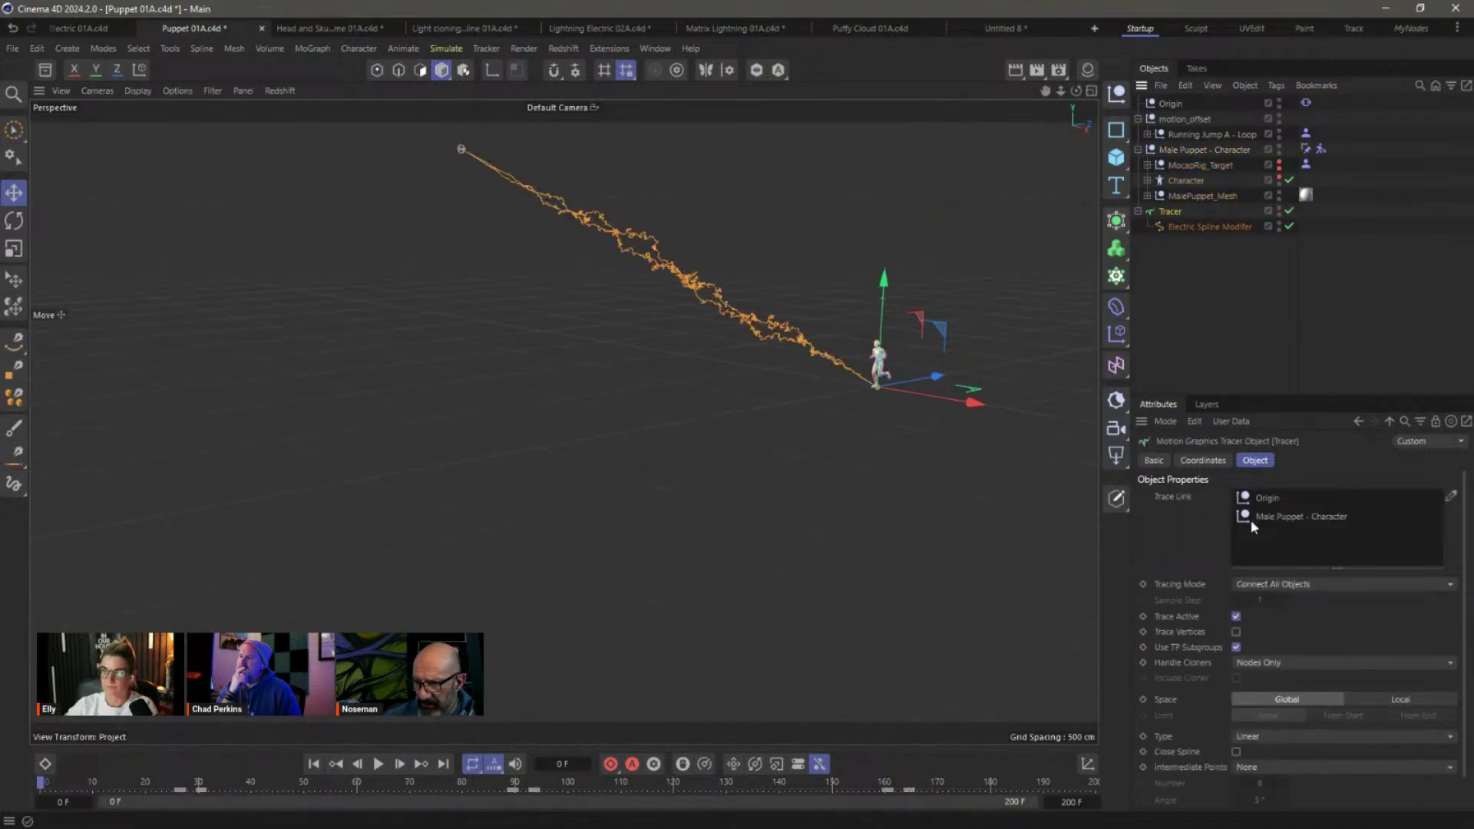
left_click(1290, 211)
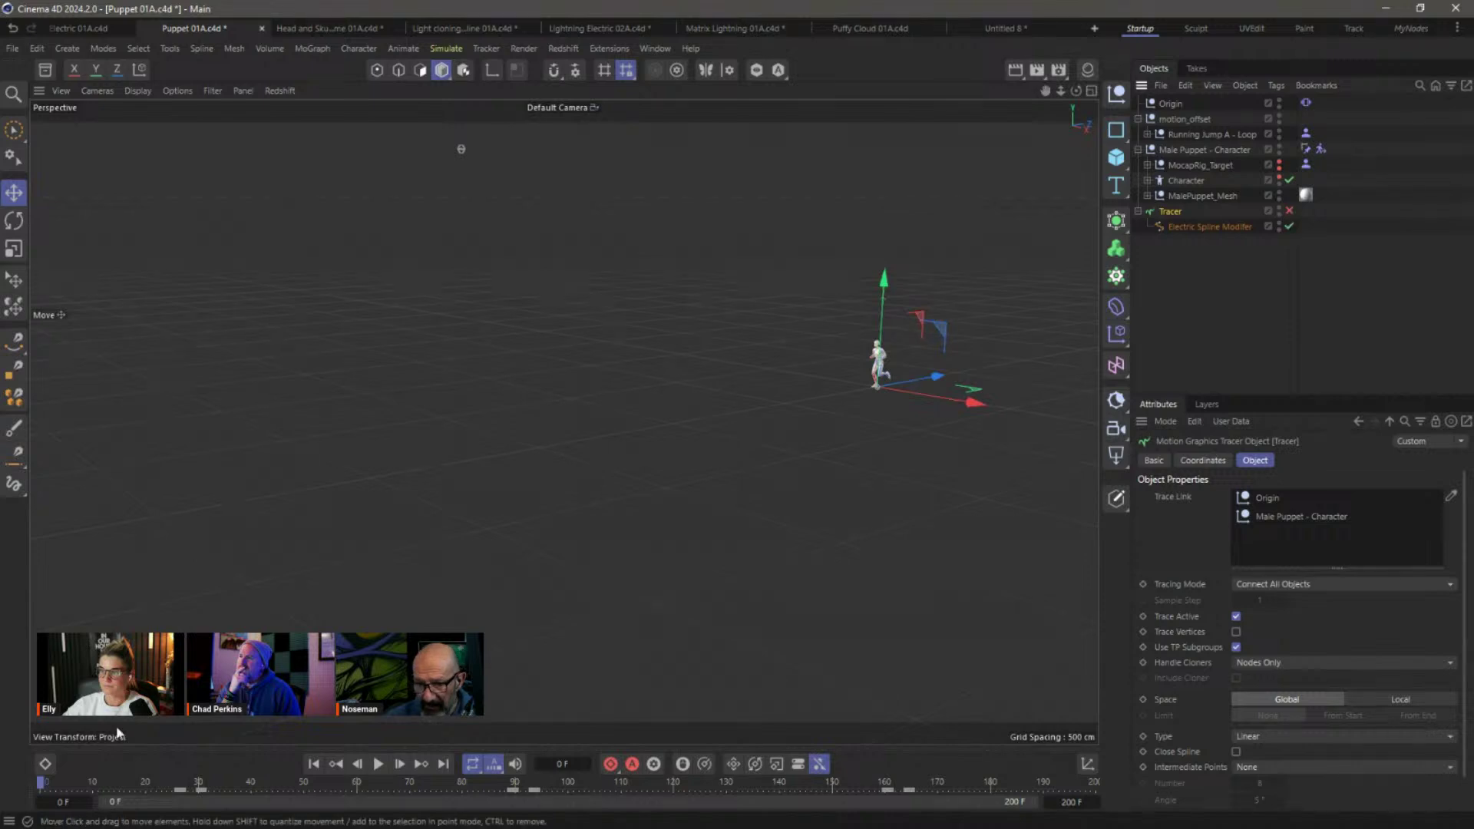
Scrub the running puppet animation, play it back, rewind to the start and play it again.
left_click_drag(80, 785, 106, 784)
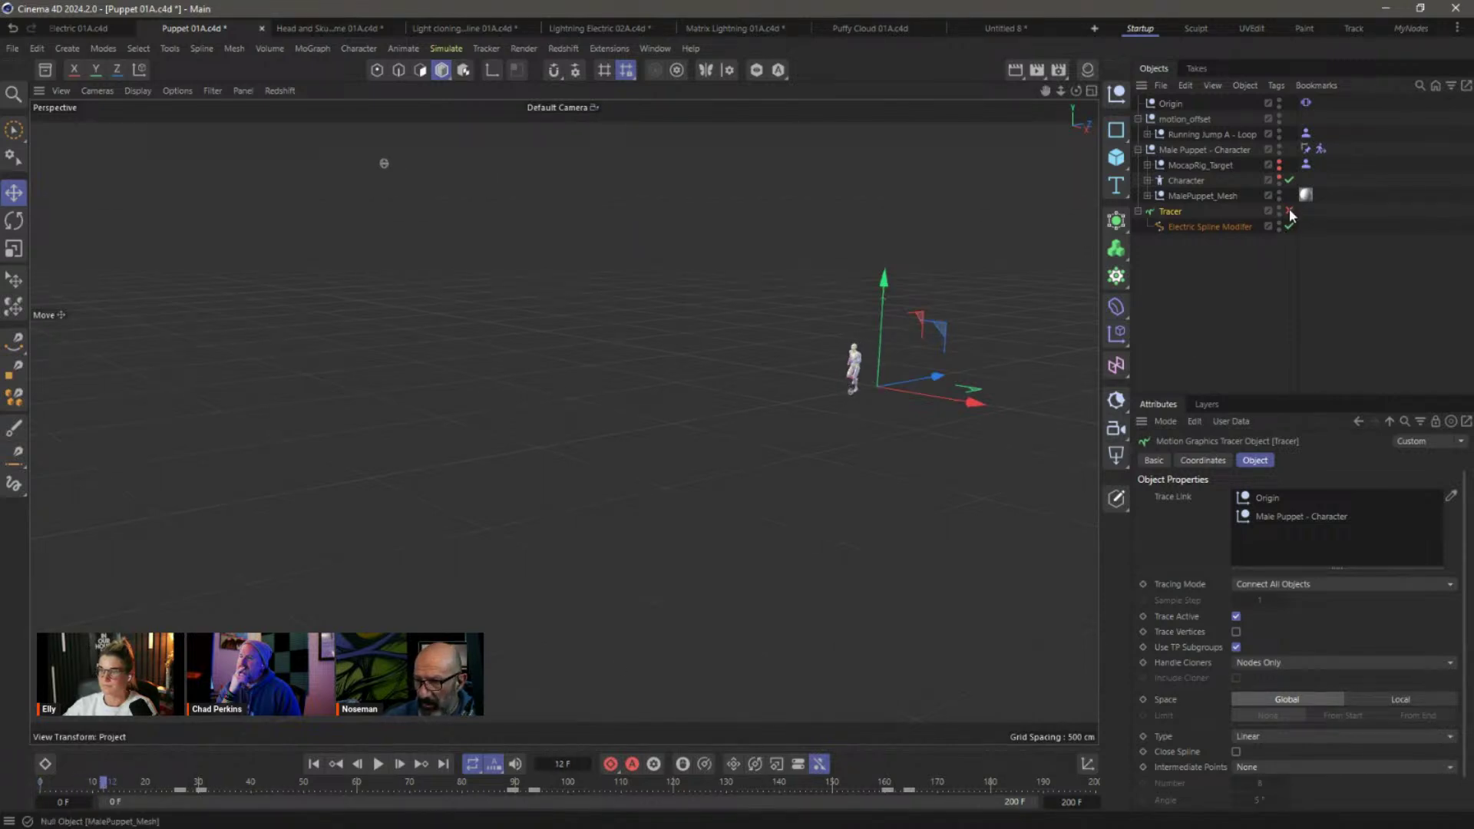
left_click(379, 764)
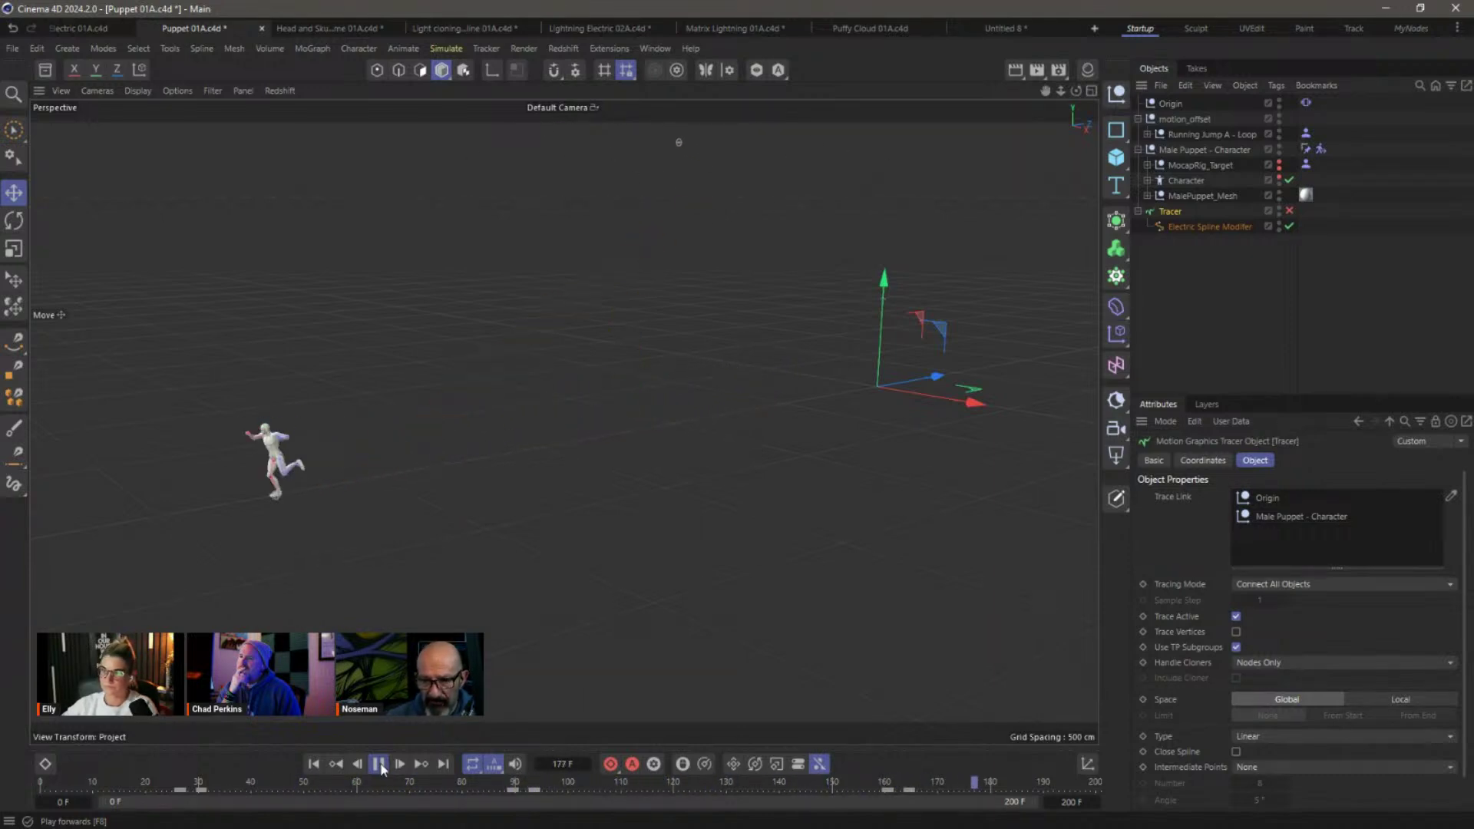
left_click(379, 766)
left_click(315, 769)
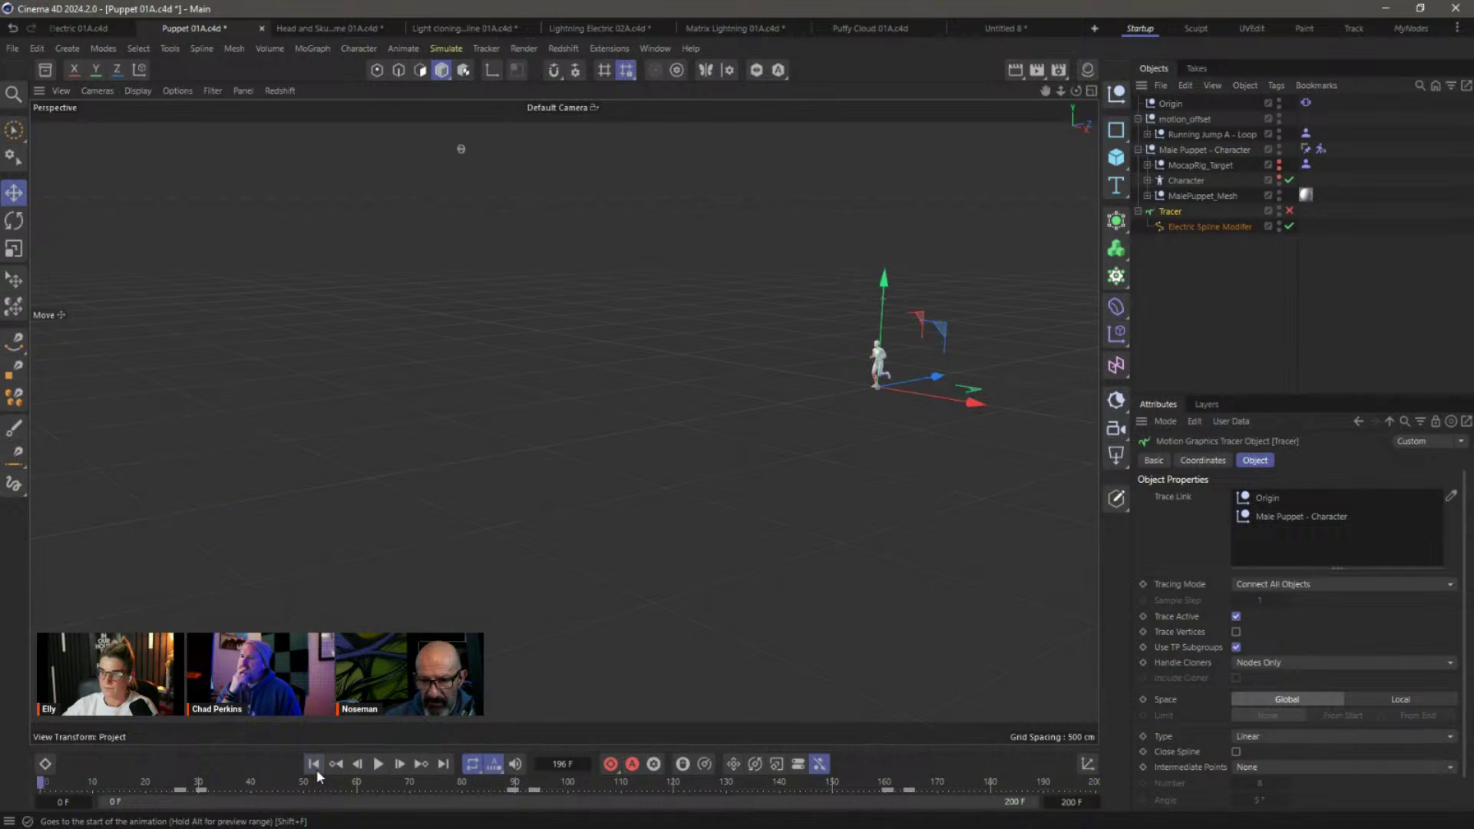
left_click(379, 764)
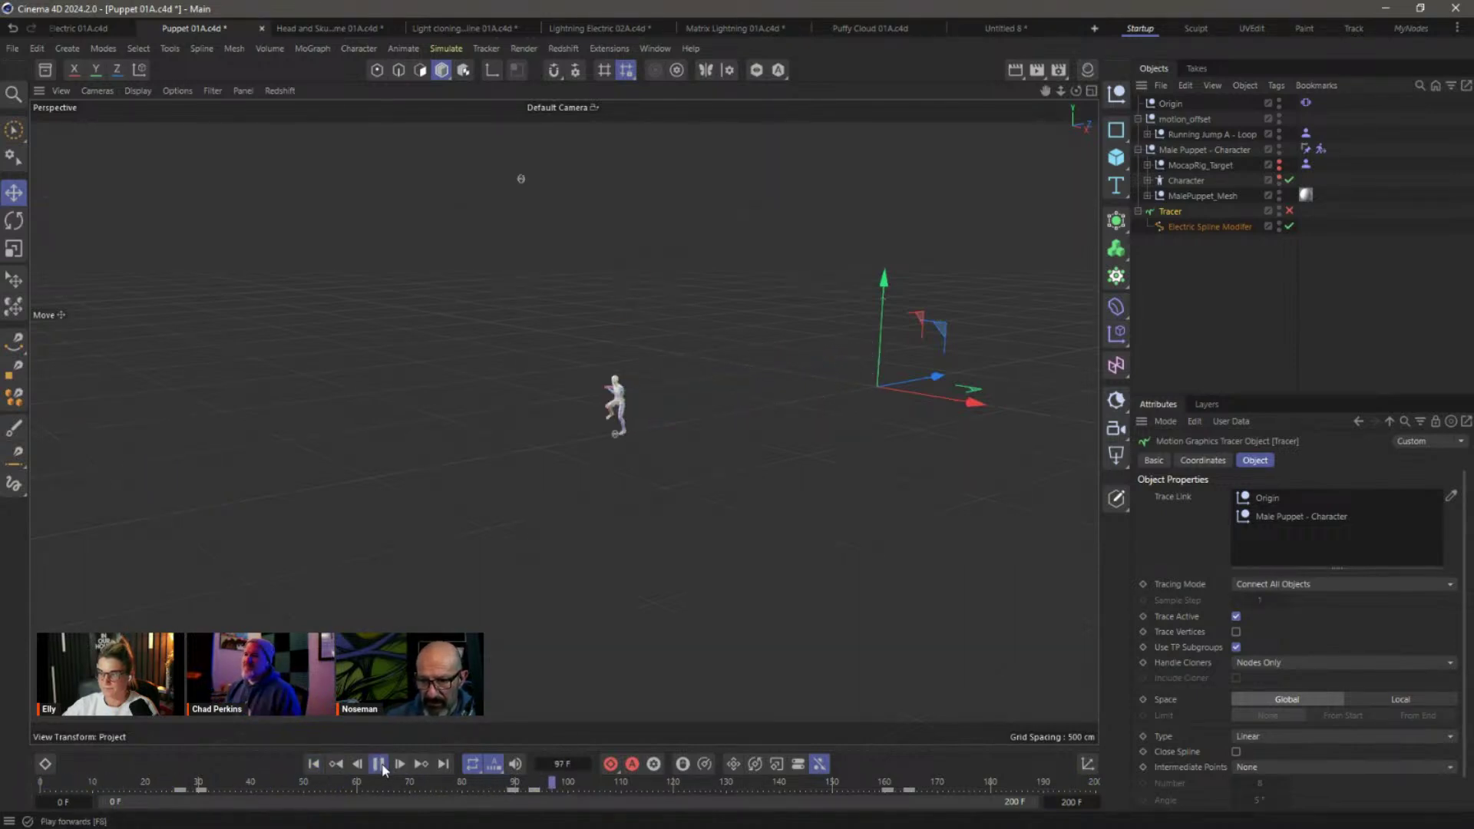
left_click(380, 764)
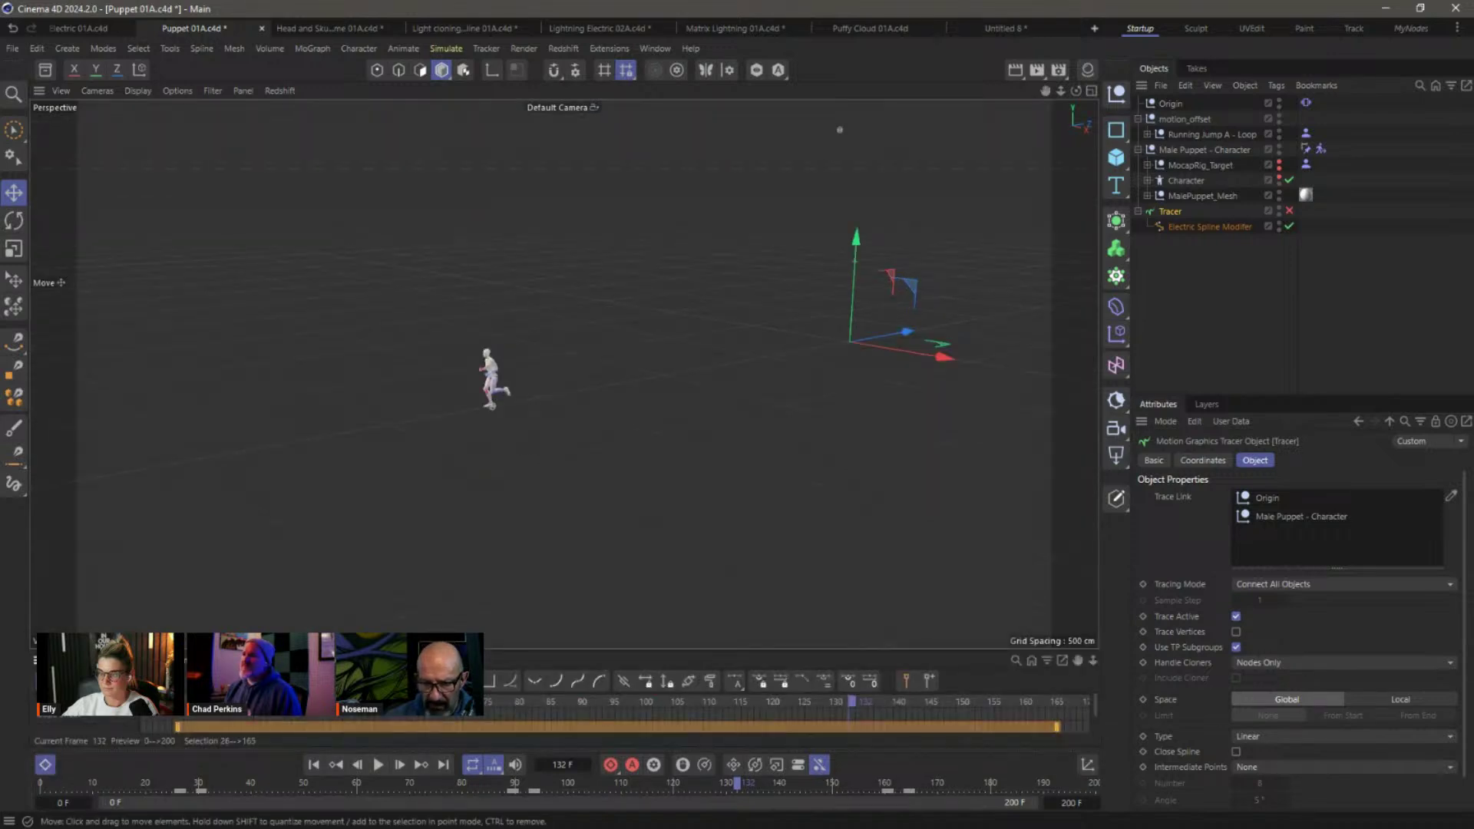
Open the timeline and examine the Tracer's Enabled track in F-Curve Mode and as a Dope Sheet.
left_click(44, 764)
left_click(68, 526)
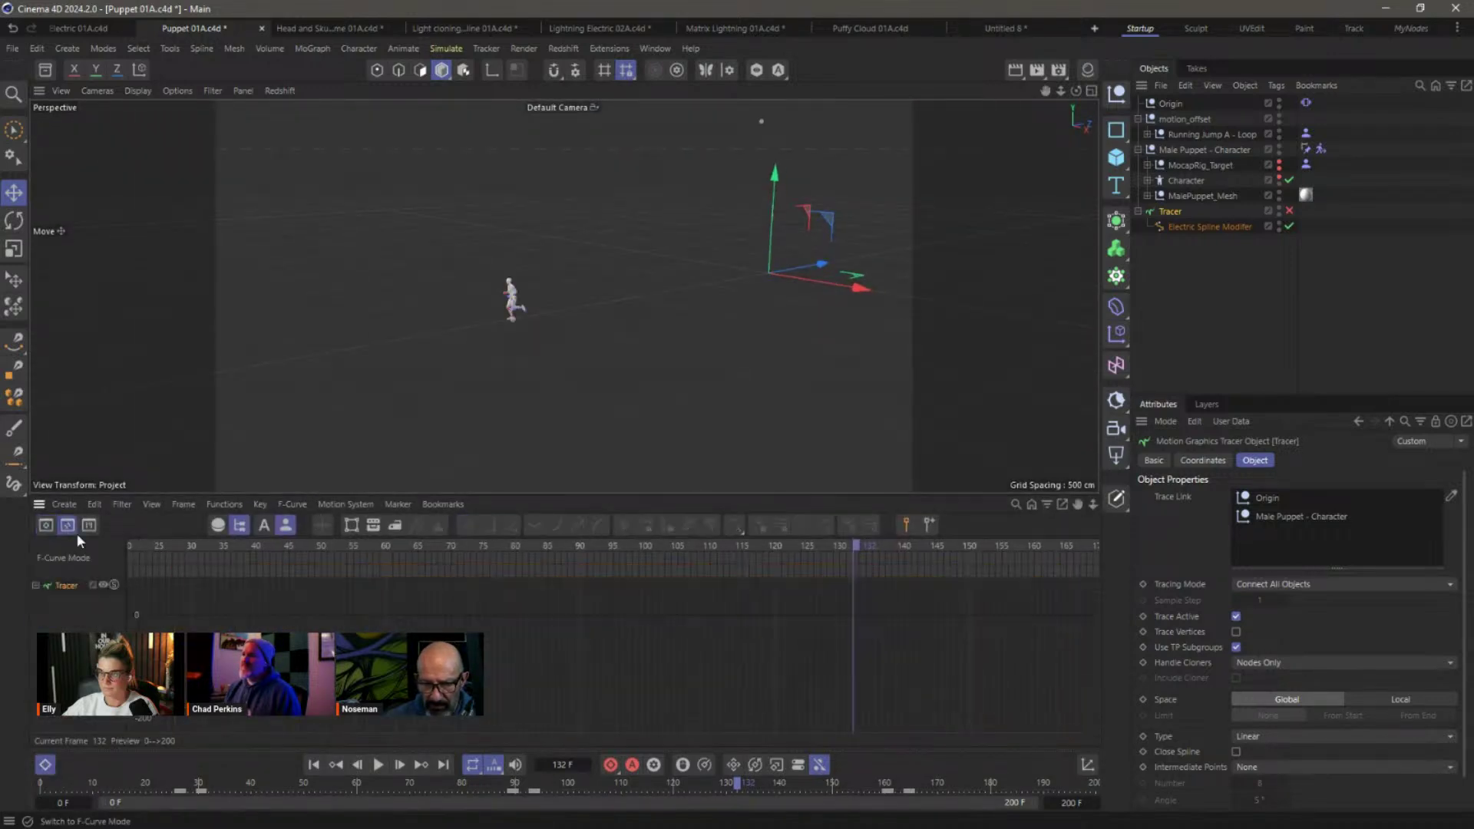
left_click(62, 605)
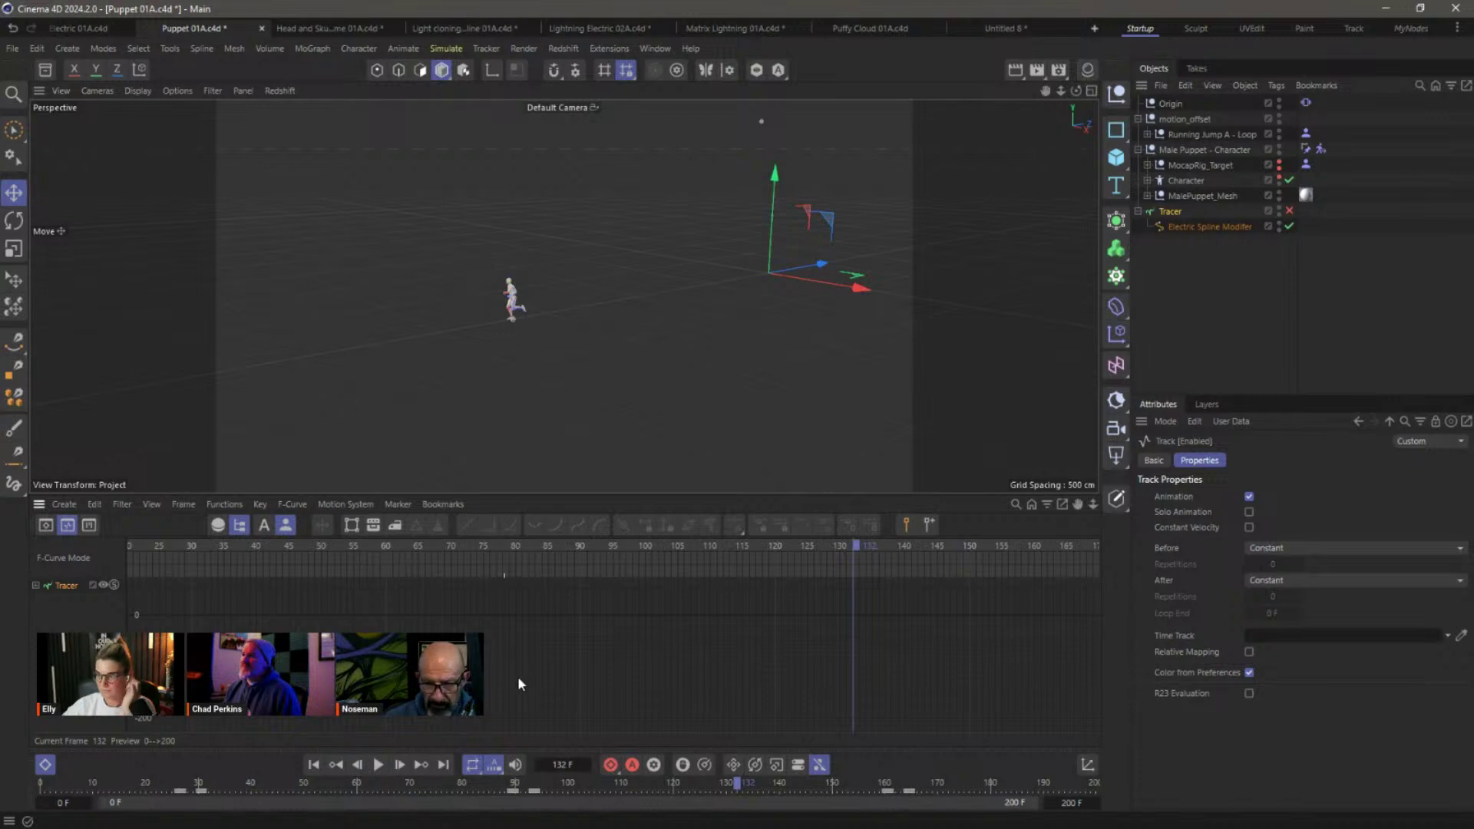
left_click(1170, 212)
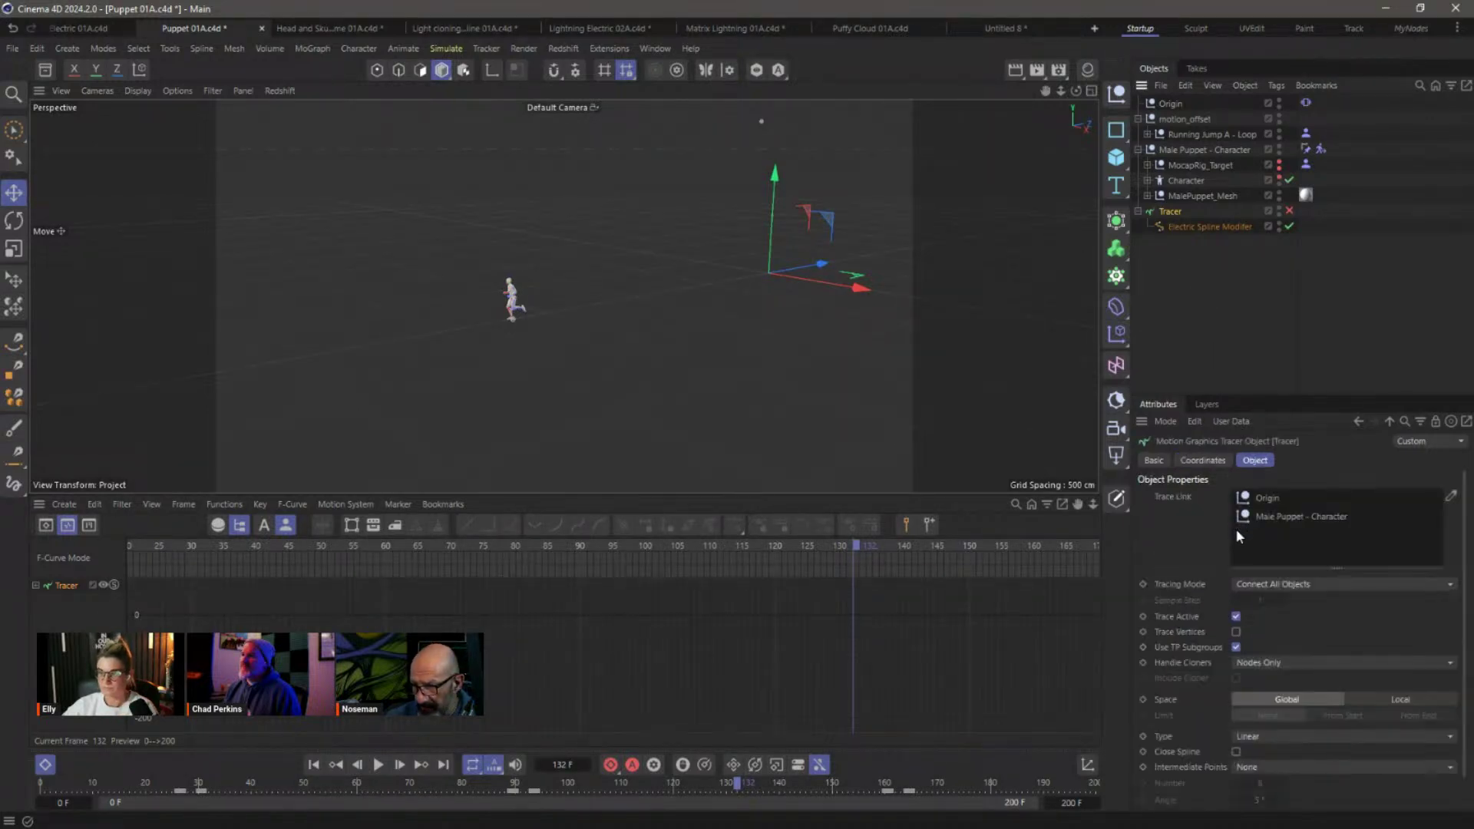
left_click(1154, 461)
left_click(1170, 585)
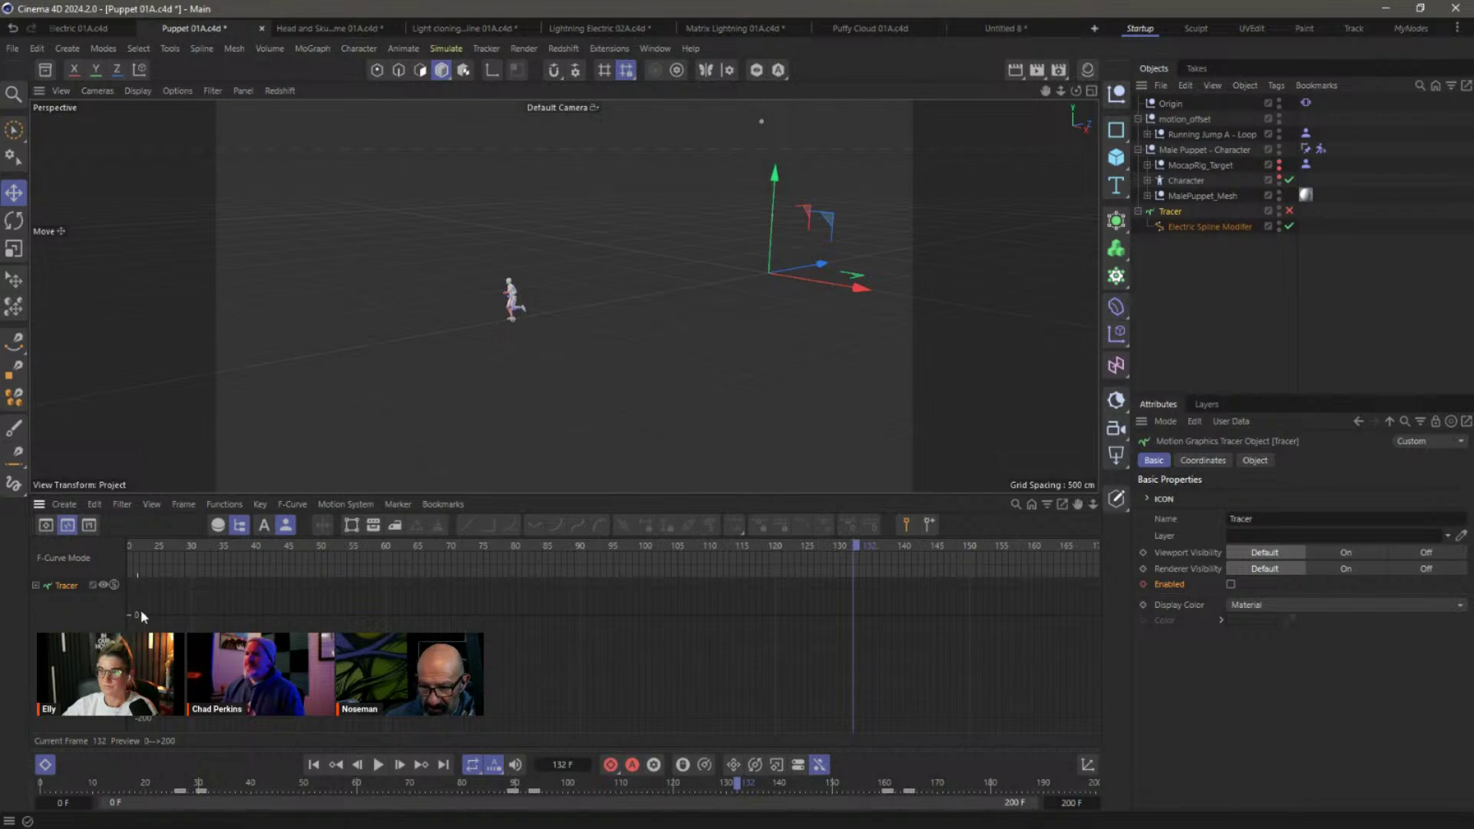
left_click(69, 600)
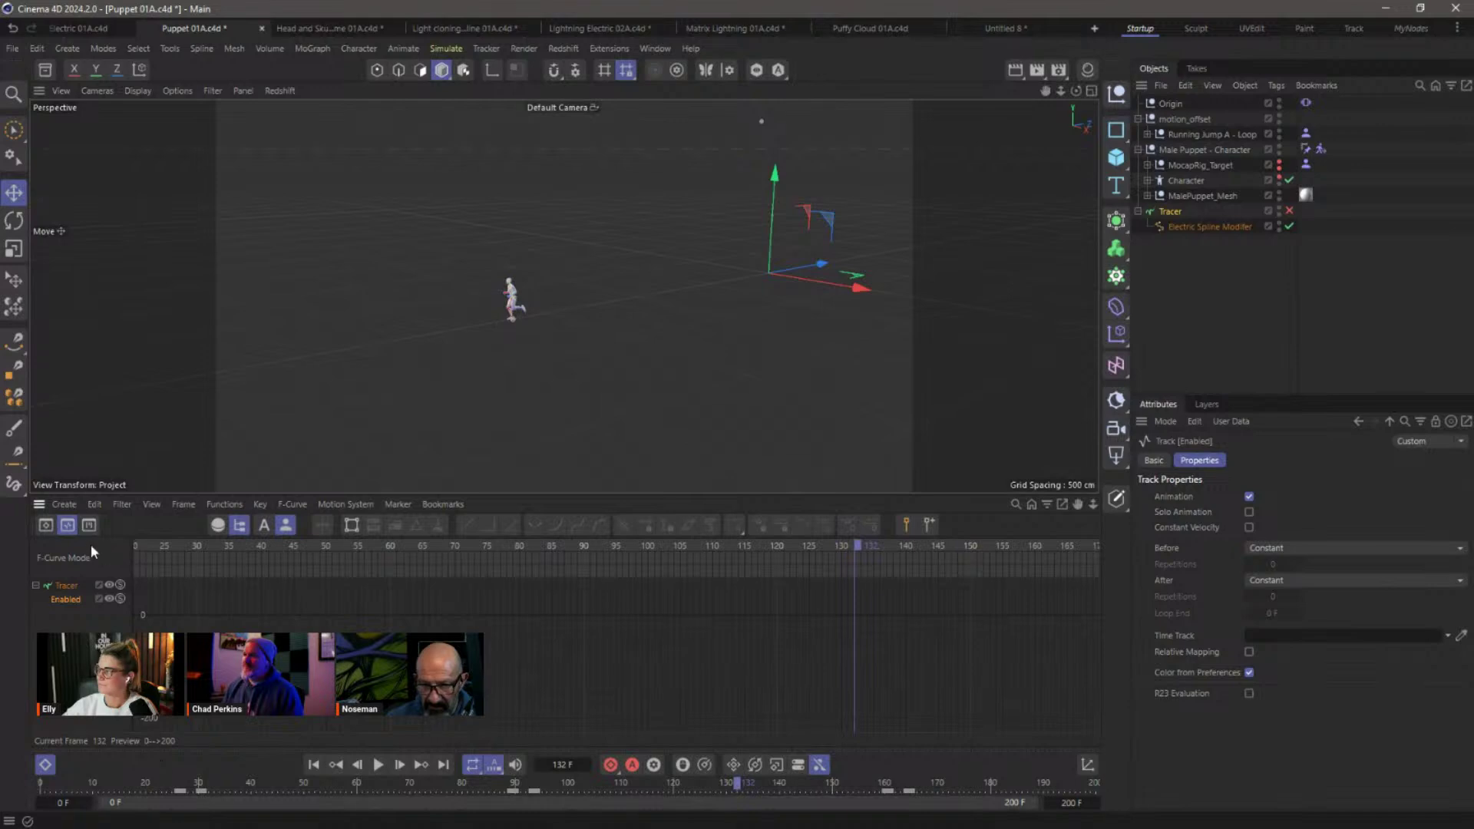
left_click(45, 525)
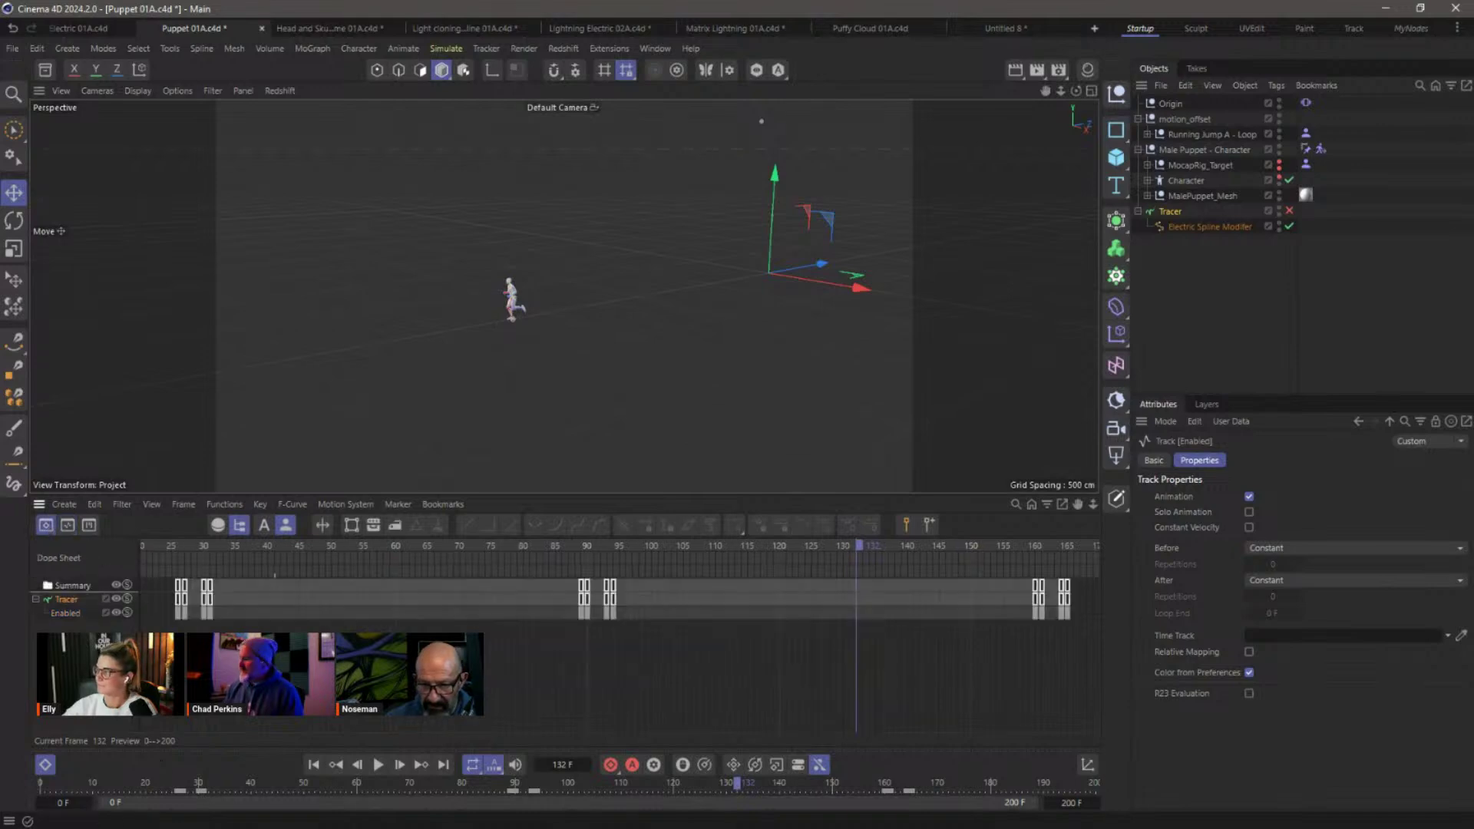
Move the last group of Enabled keys earlier, duplicate key groups around frames 46, 71 and 115, and play back the result.
left_click(582, 613)
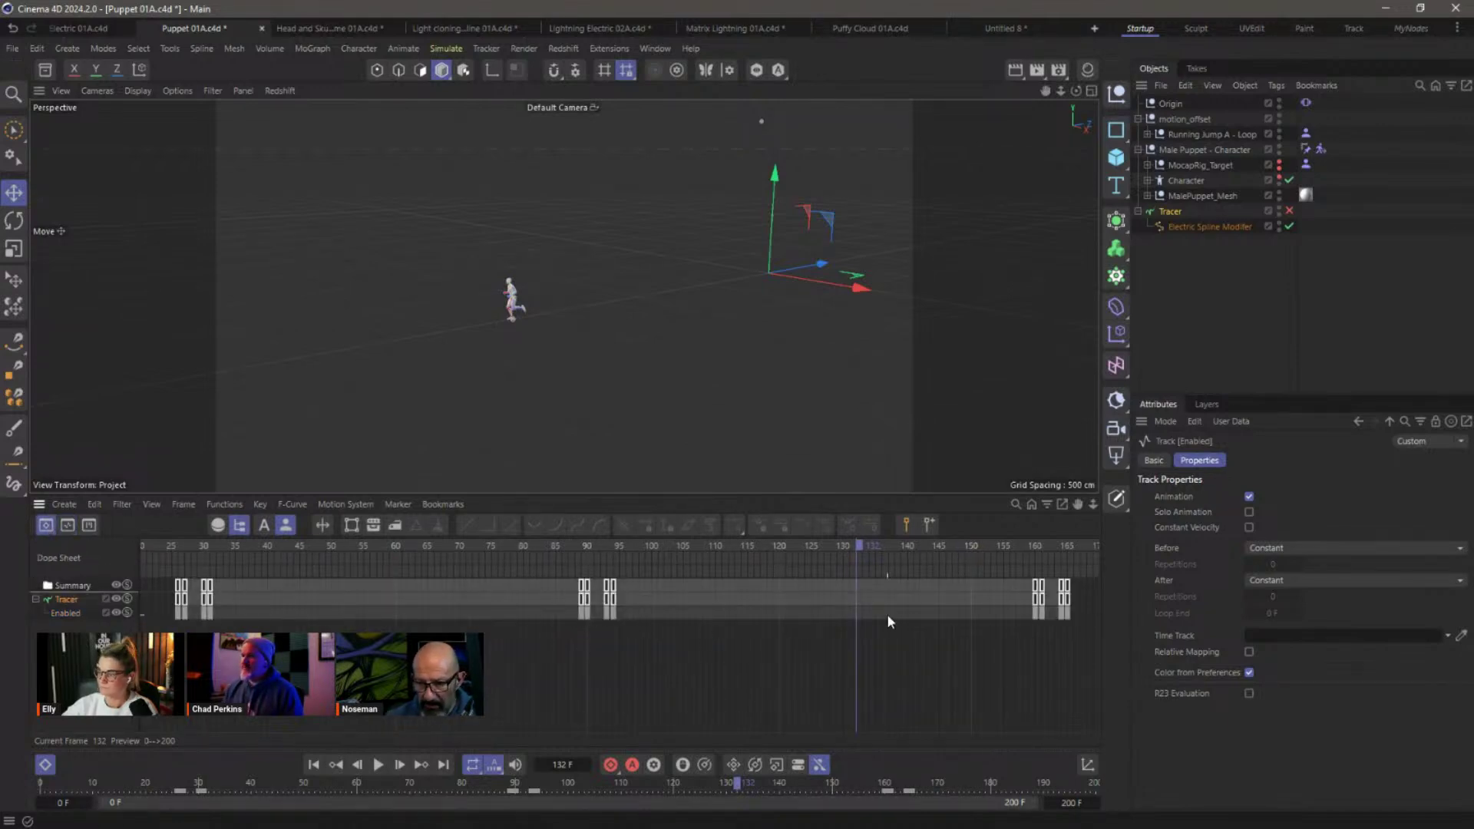
left_click_drag(1024, 645, 335, 612)
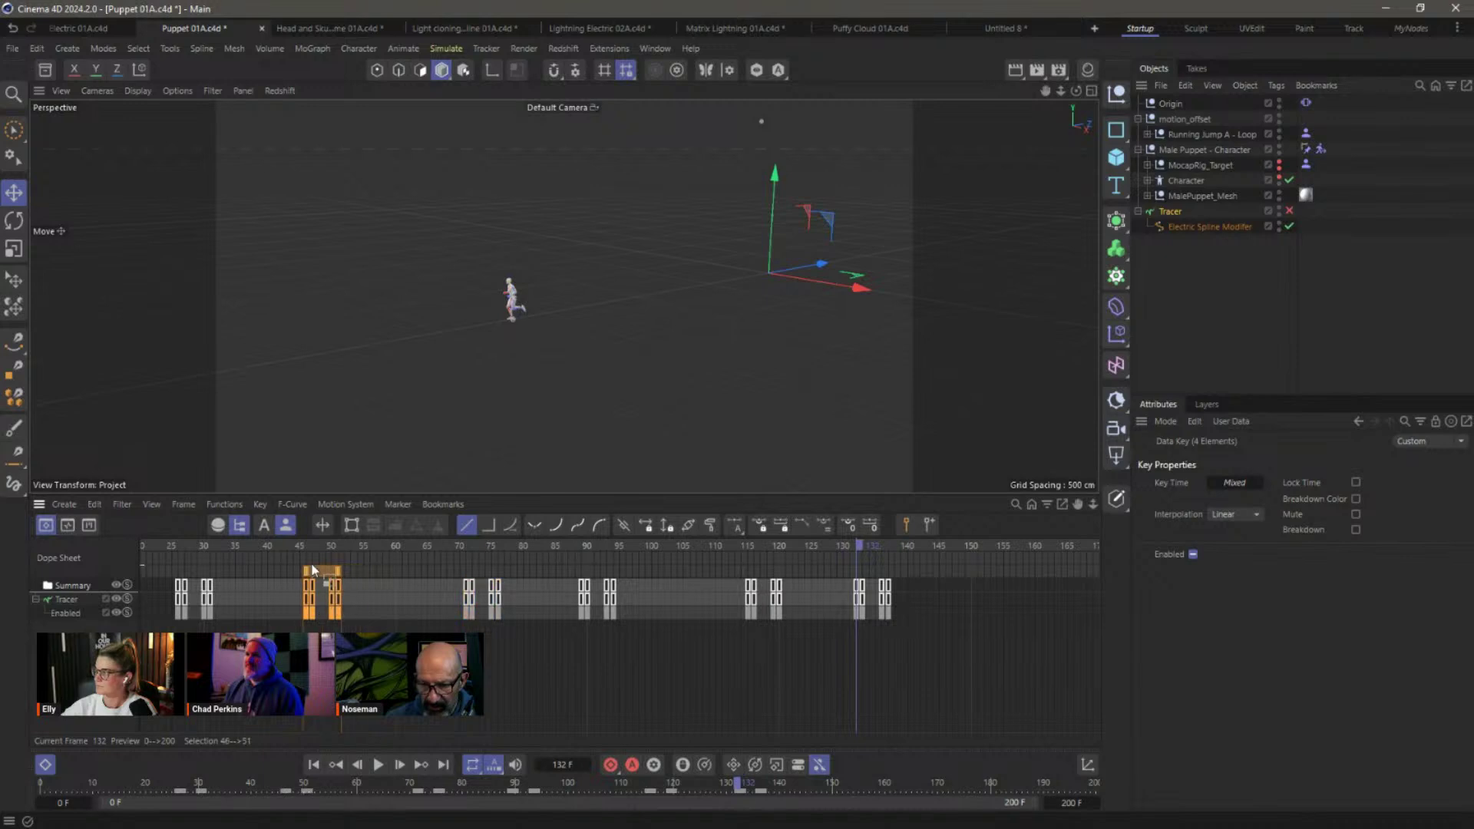
key("space")
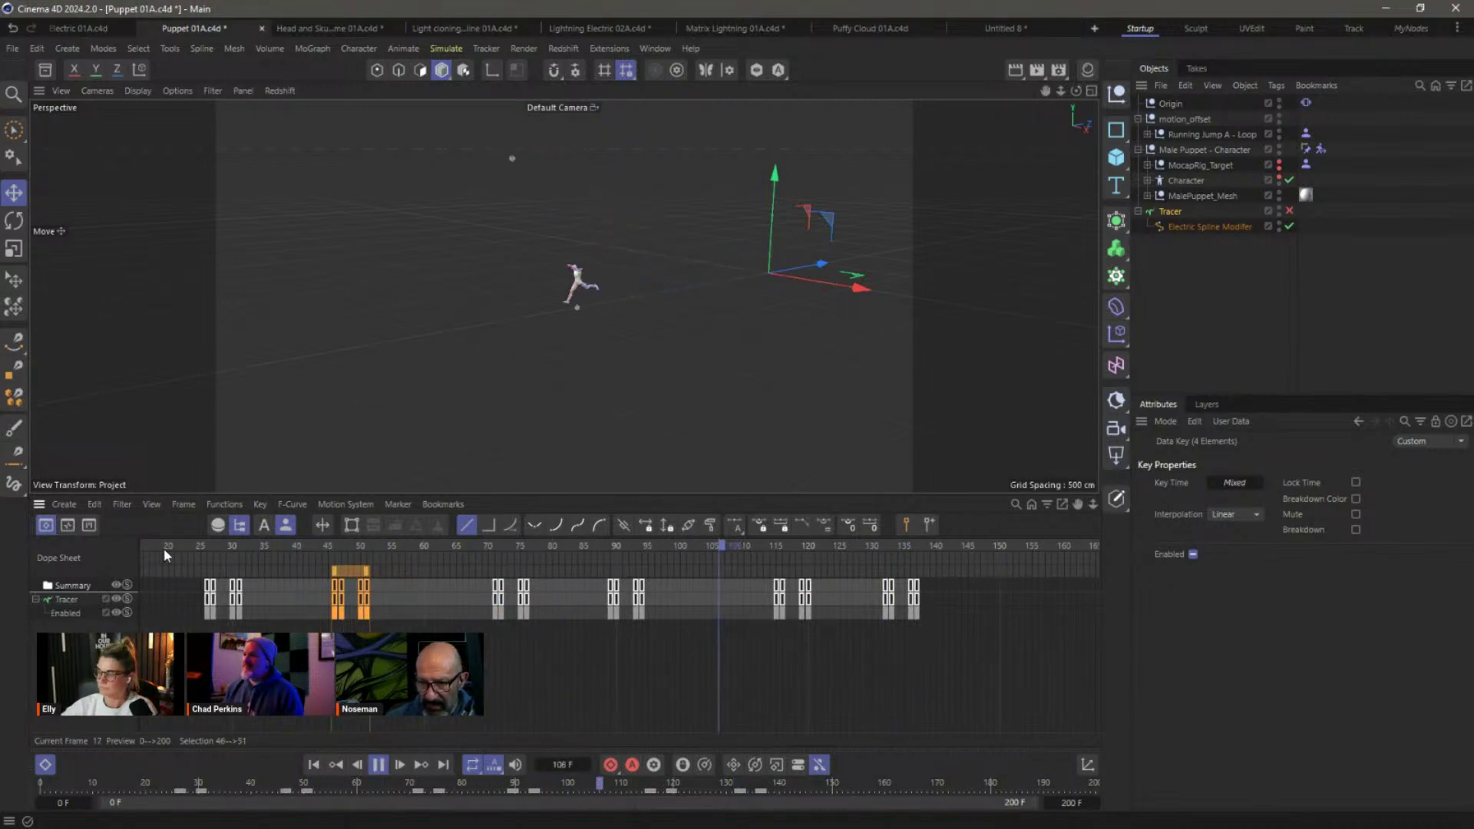
key("space")
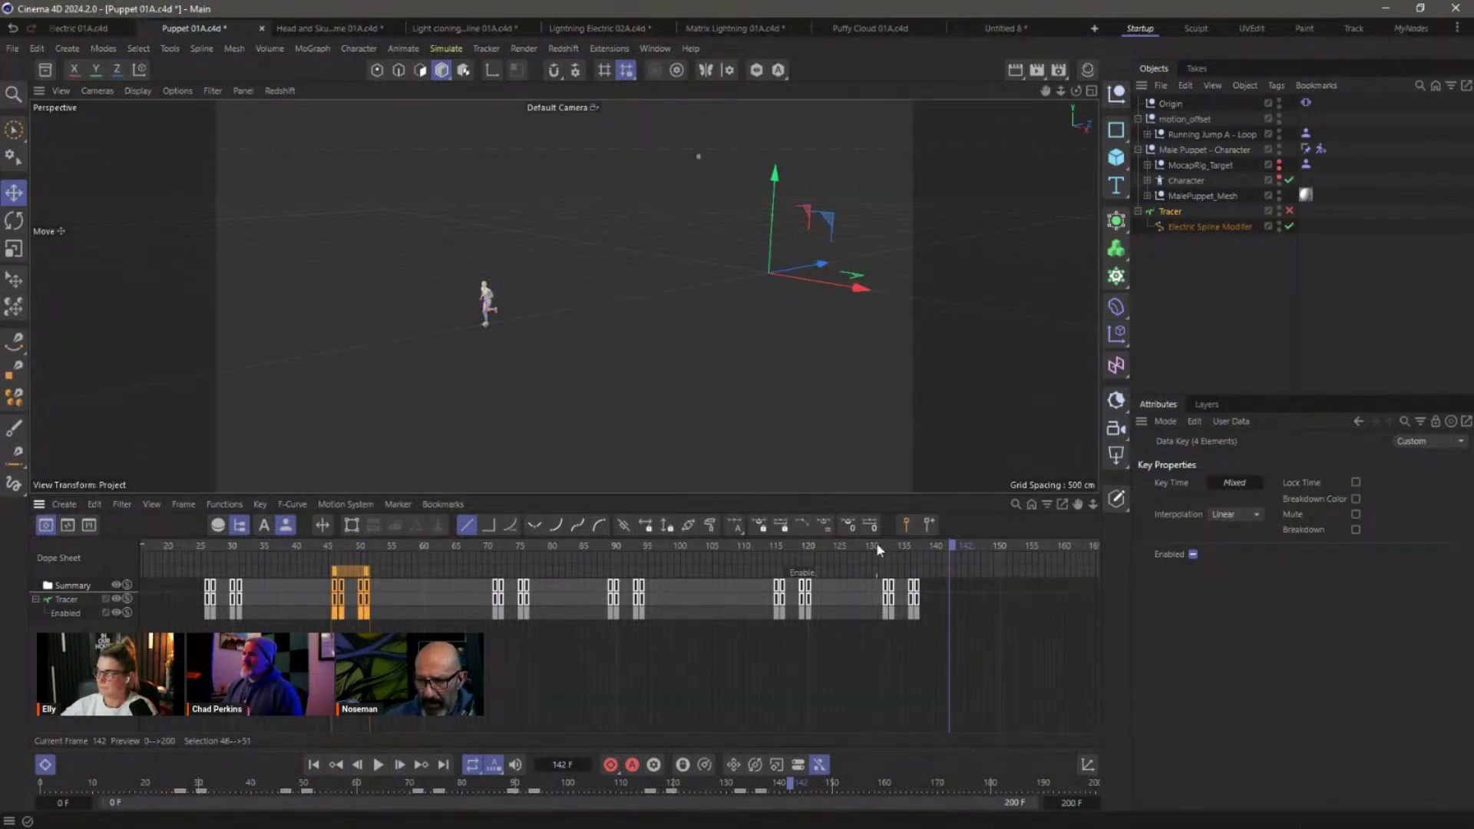
left_click(1172, 214)
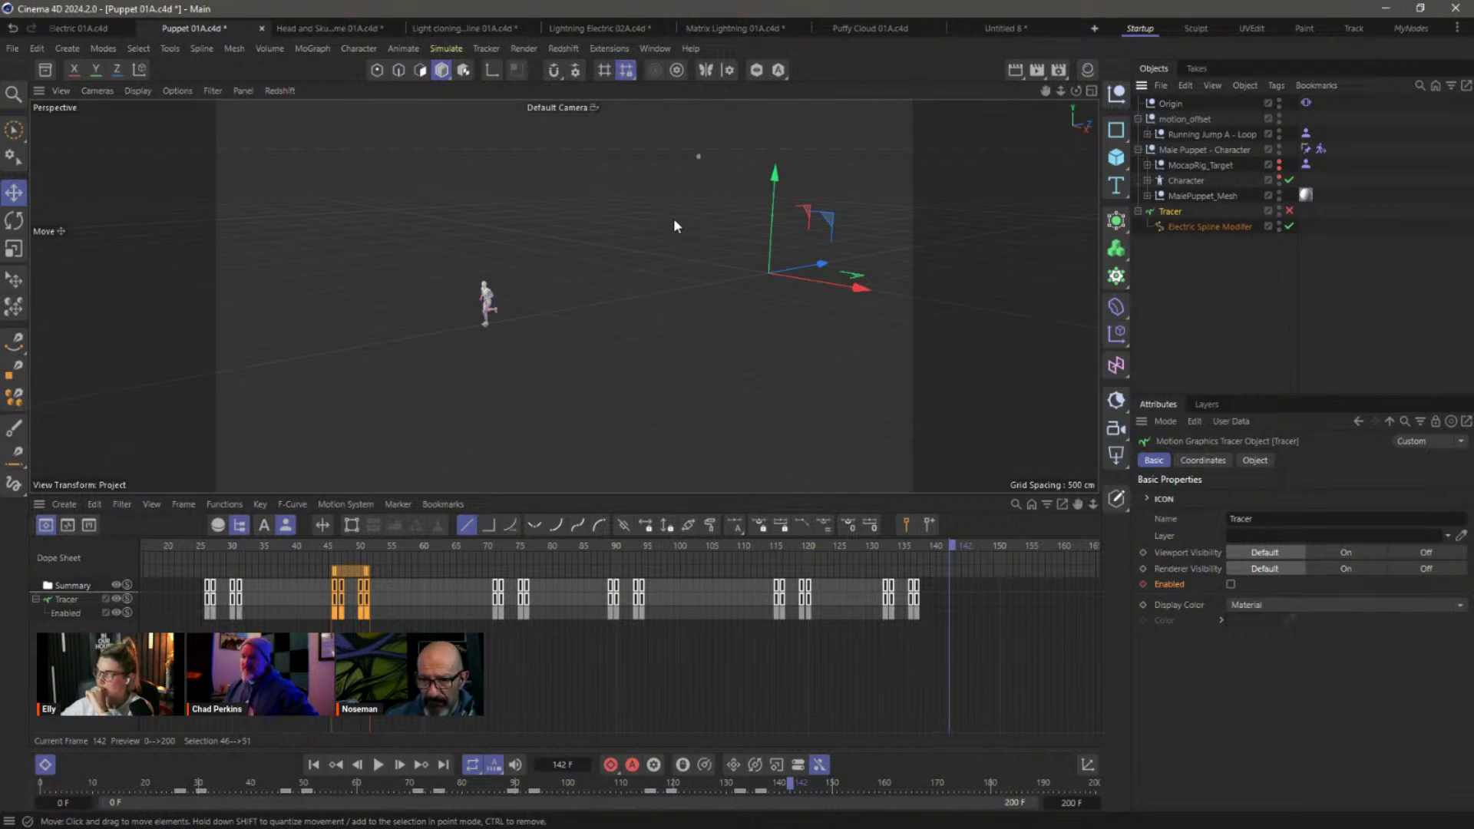
Switch to the Matrix Lightning 01A project, hide the timeline and play the lightning animation.
left_click(725, 30)
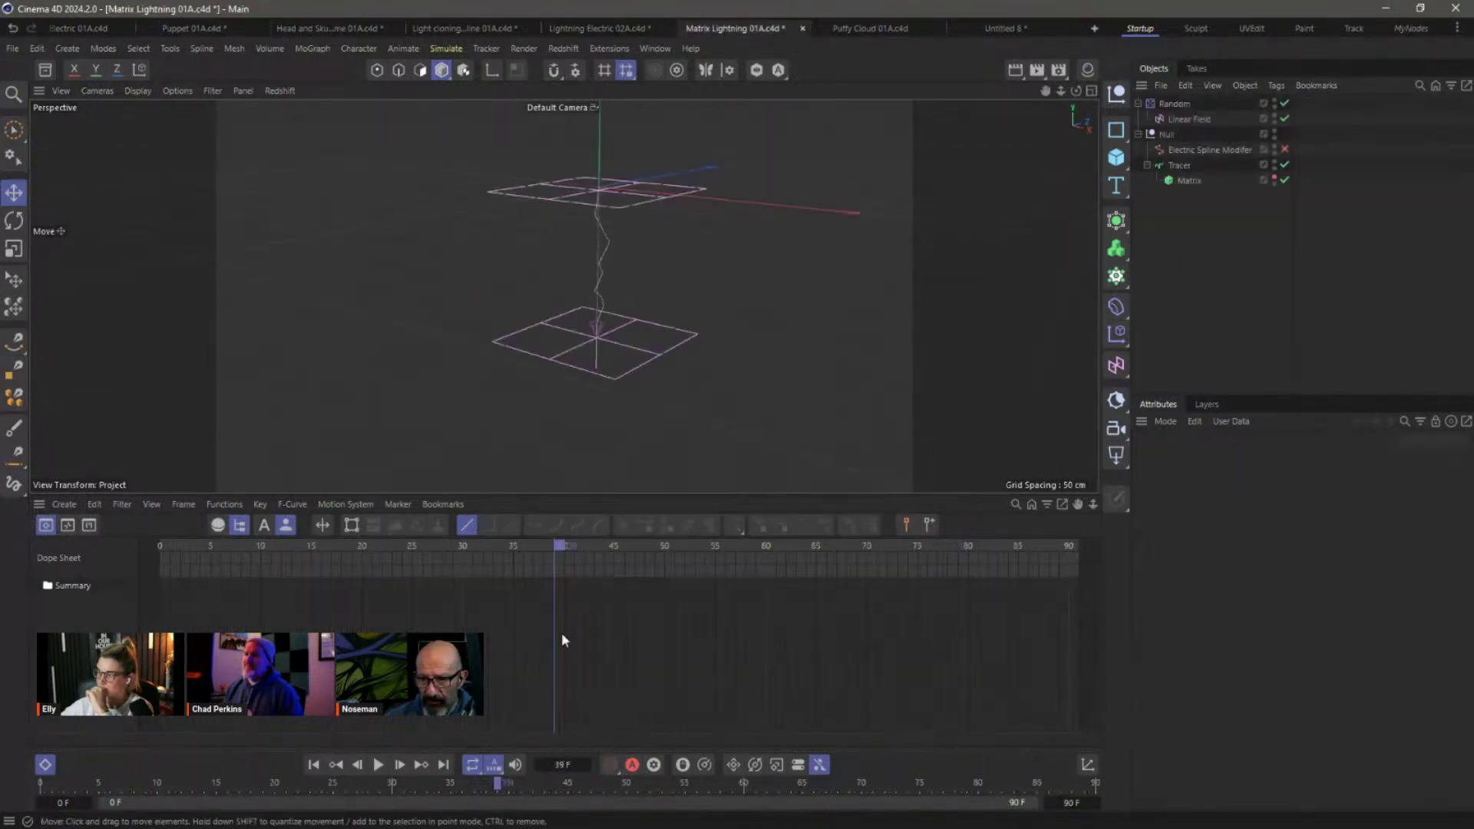
left_click(45, 765)
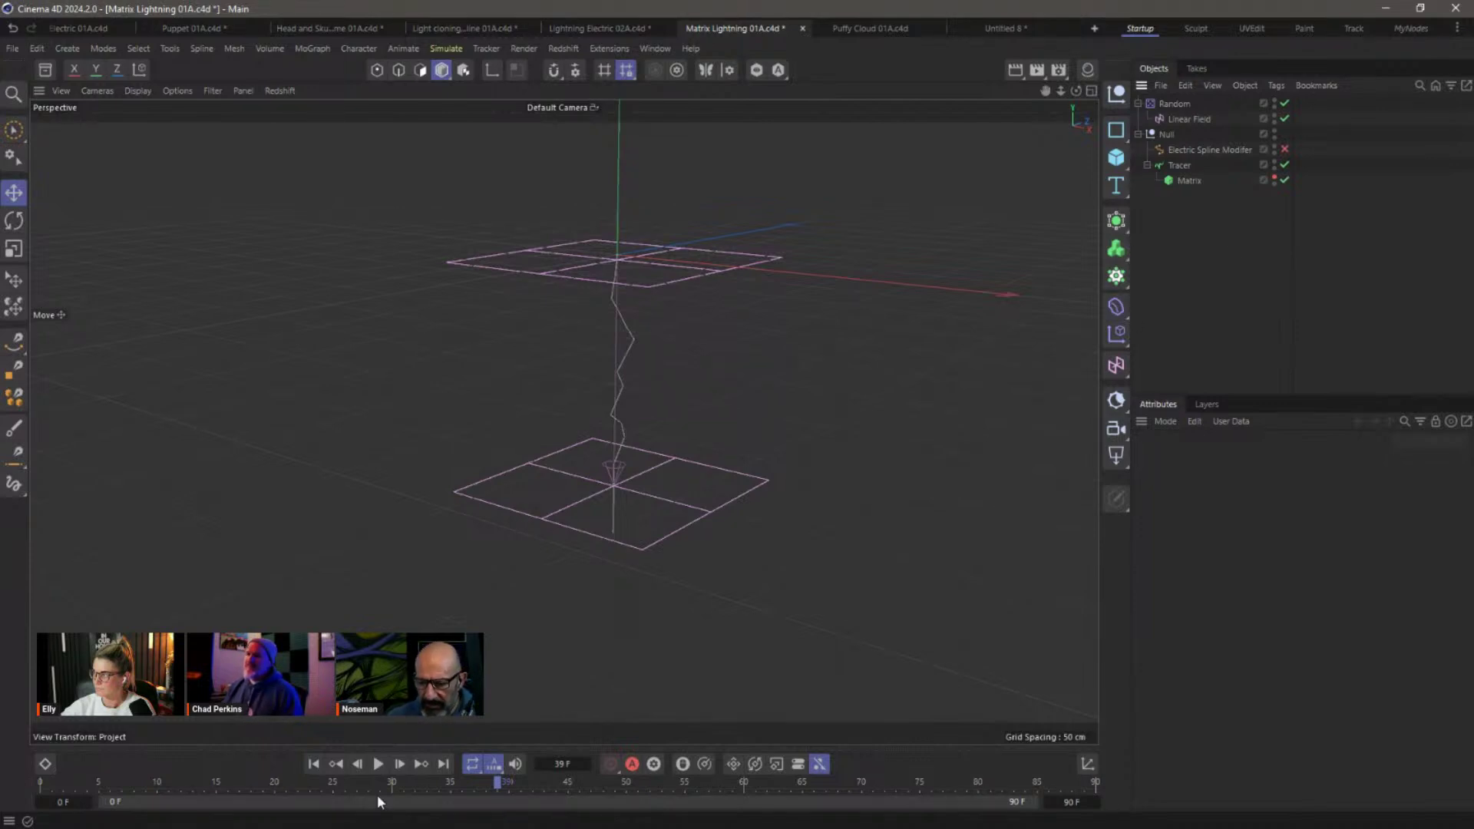
left_click(379, 765)
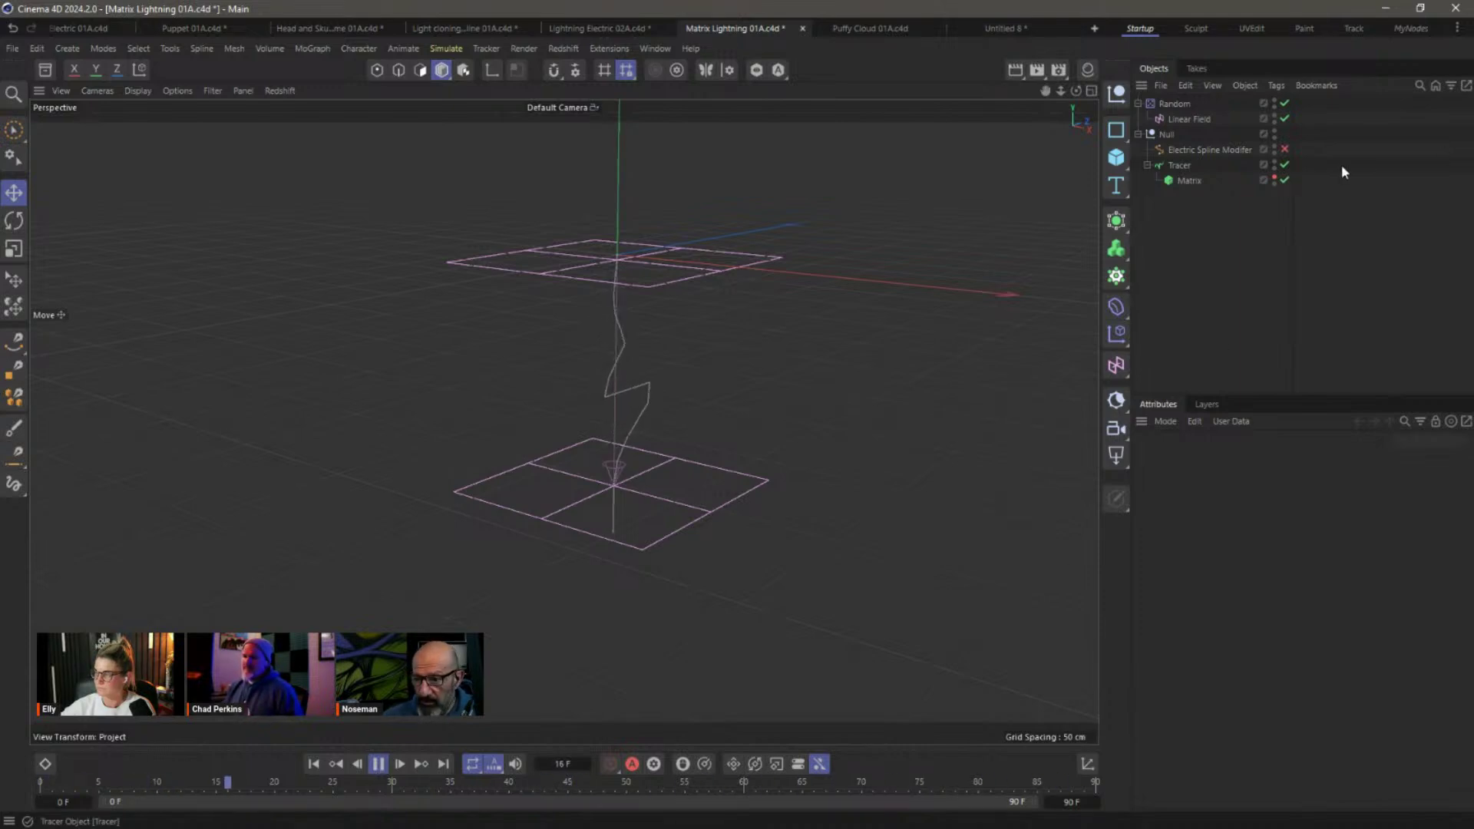
Compare the lightning with the Electric Spline Modifier enabled and disabled, and examine the modifier's Electric settings.
left_click(1285, 149)
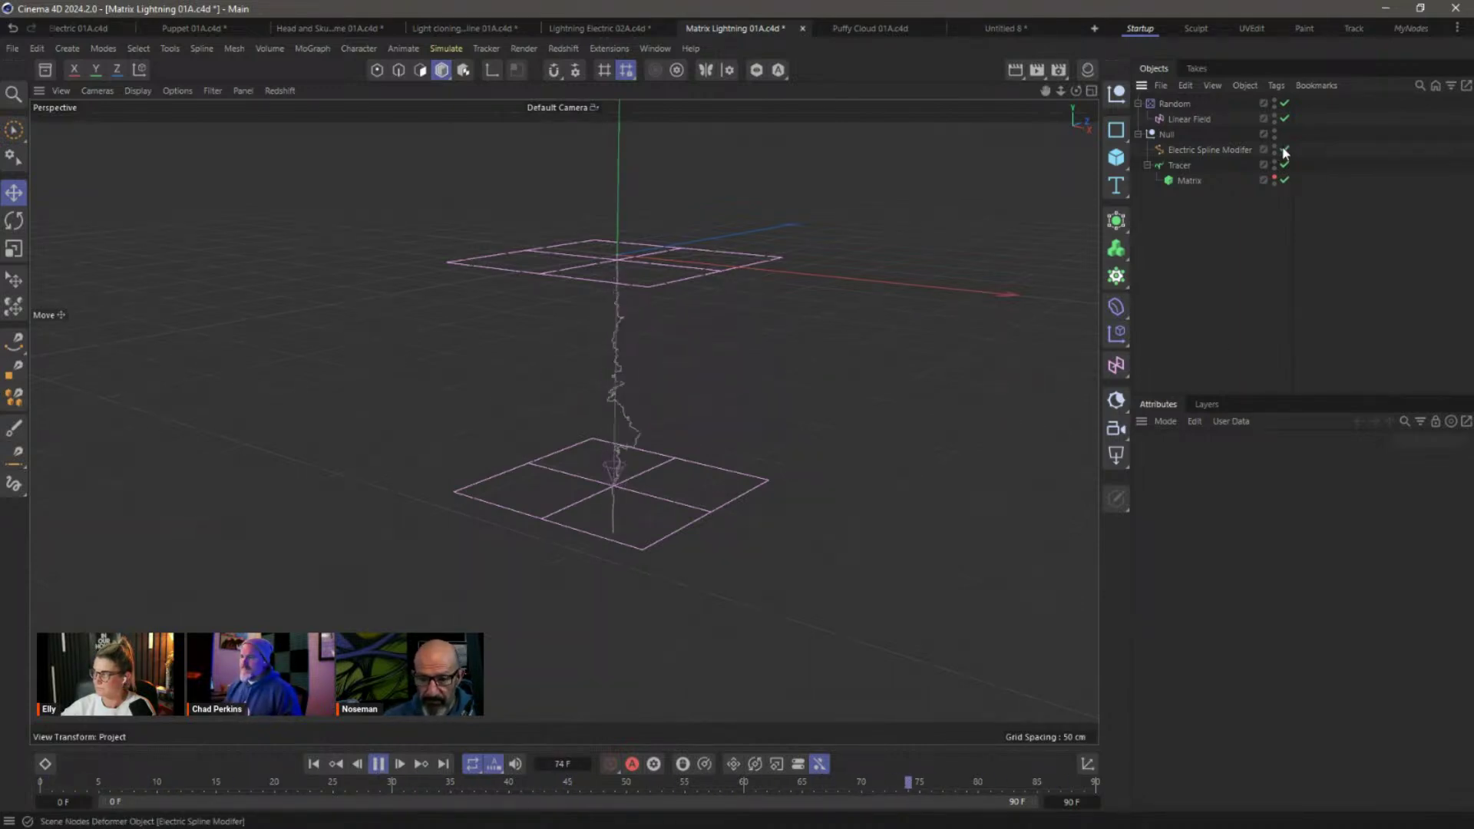
left_click(1285, 150)
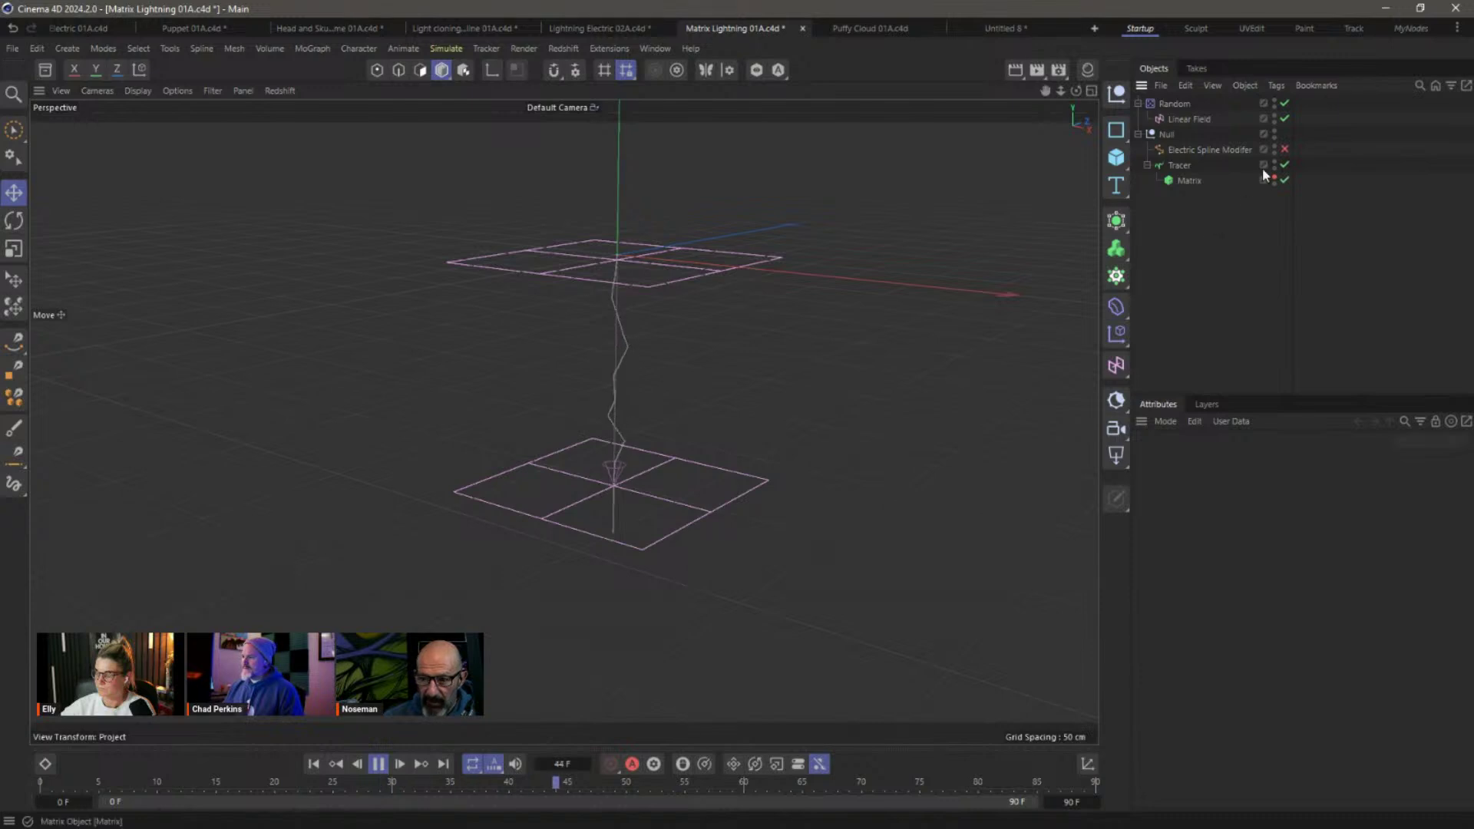
left_click(1219, 150)
left_click(1256, 460)
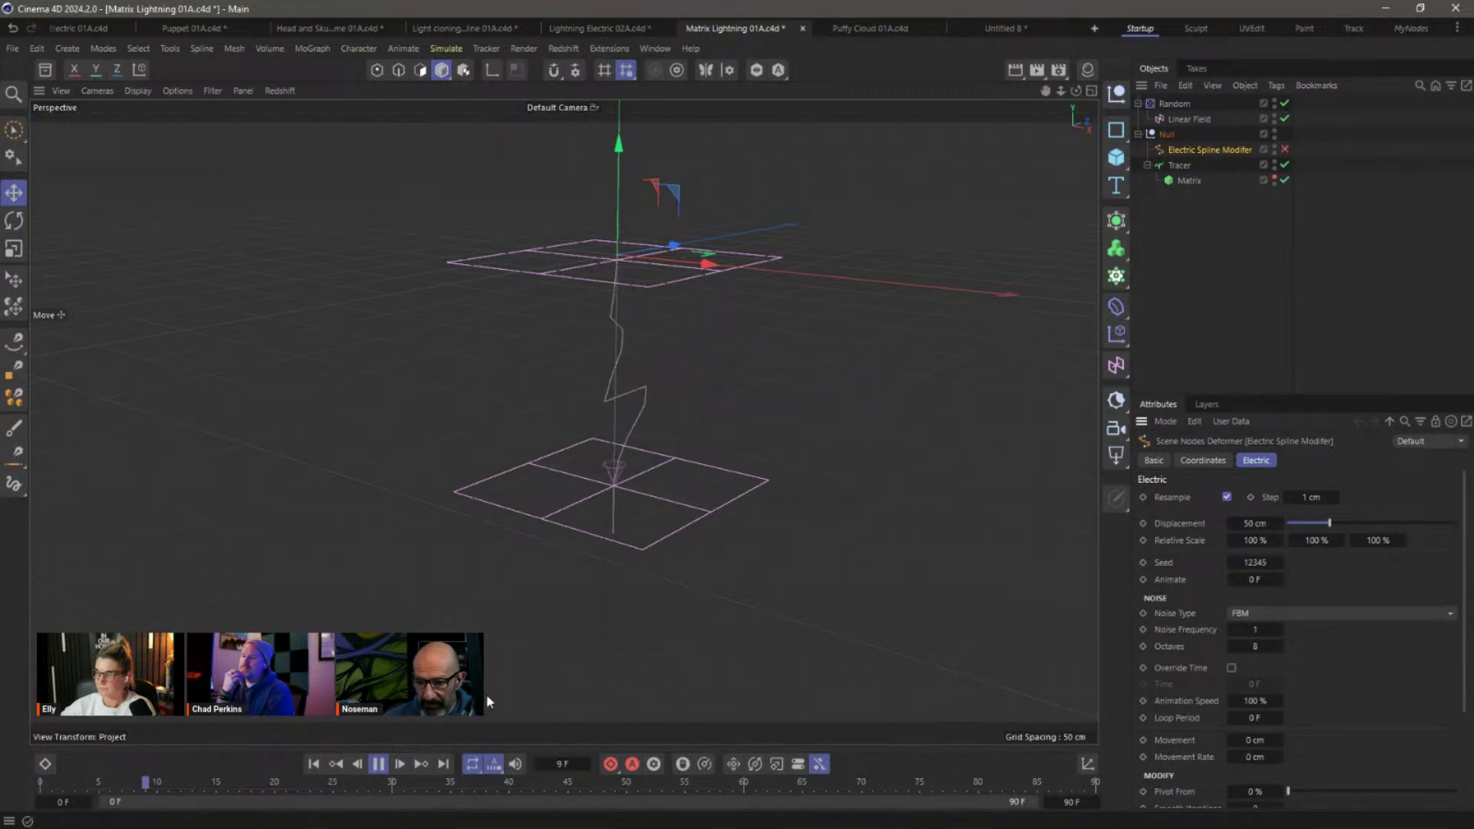
left_click(378, 764)
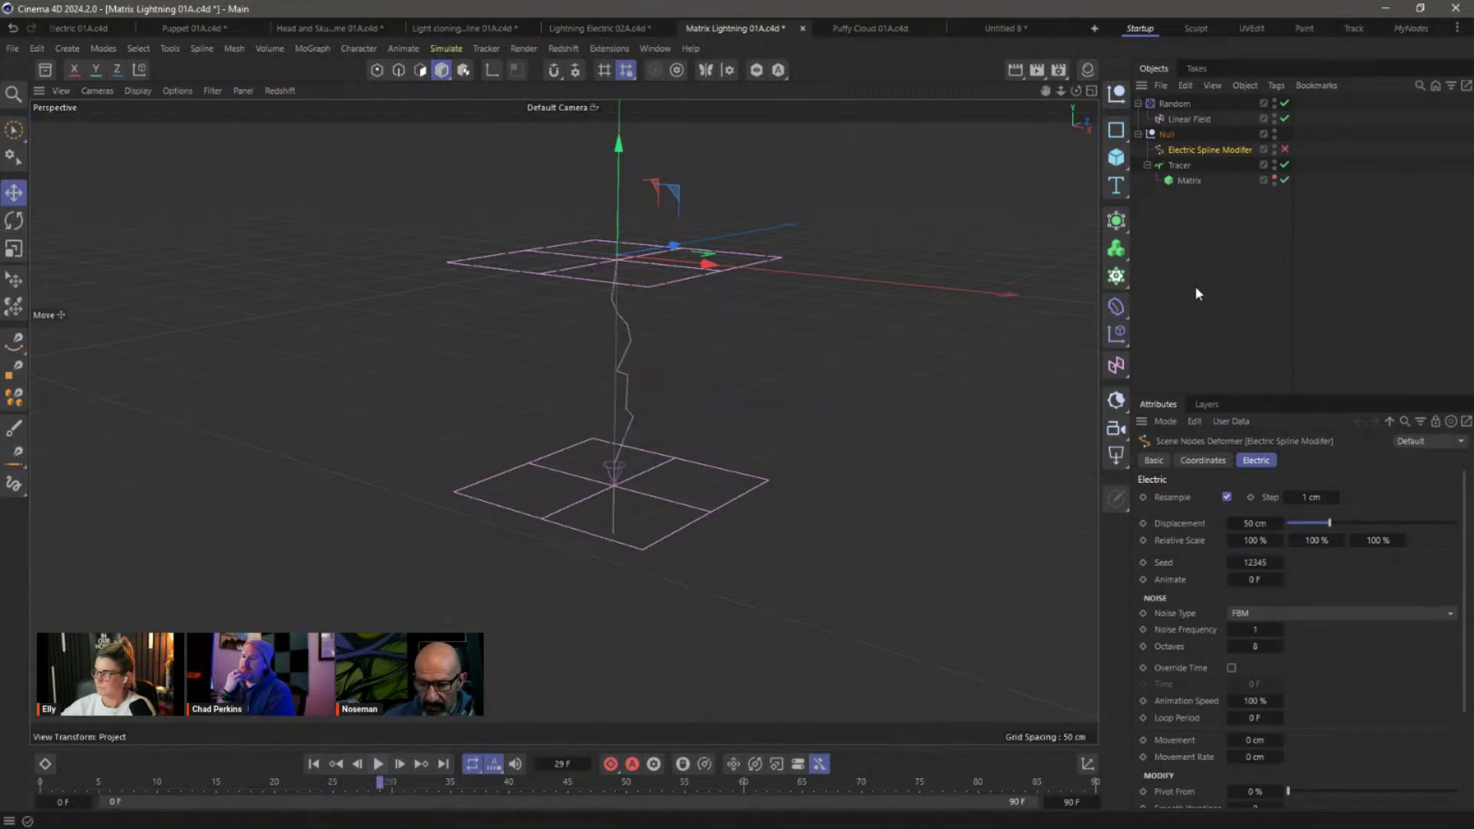
Create a new project and add a Matrix object set to Linear mode.
left_click(1182, 222)
key("ctrl+n")
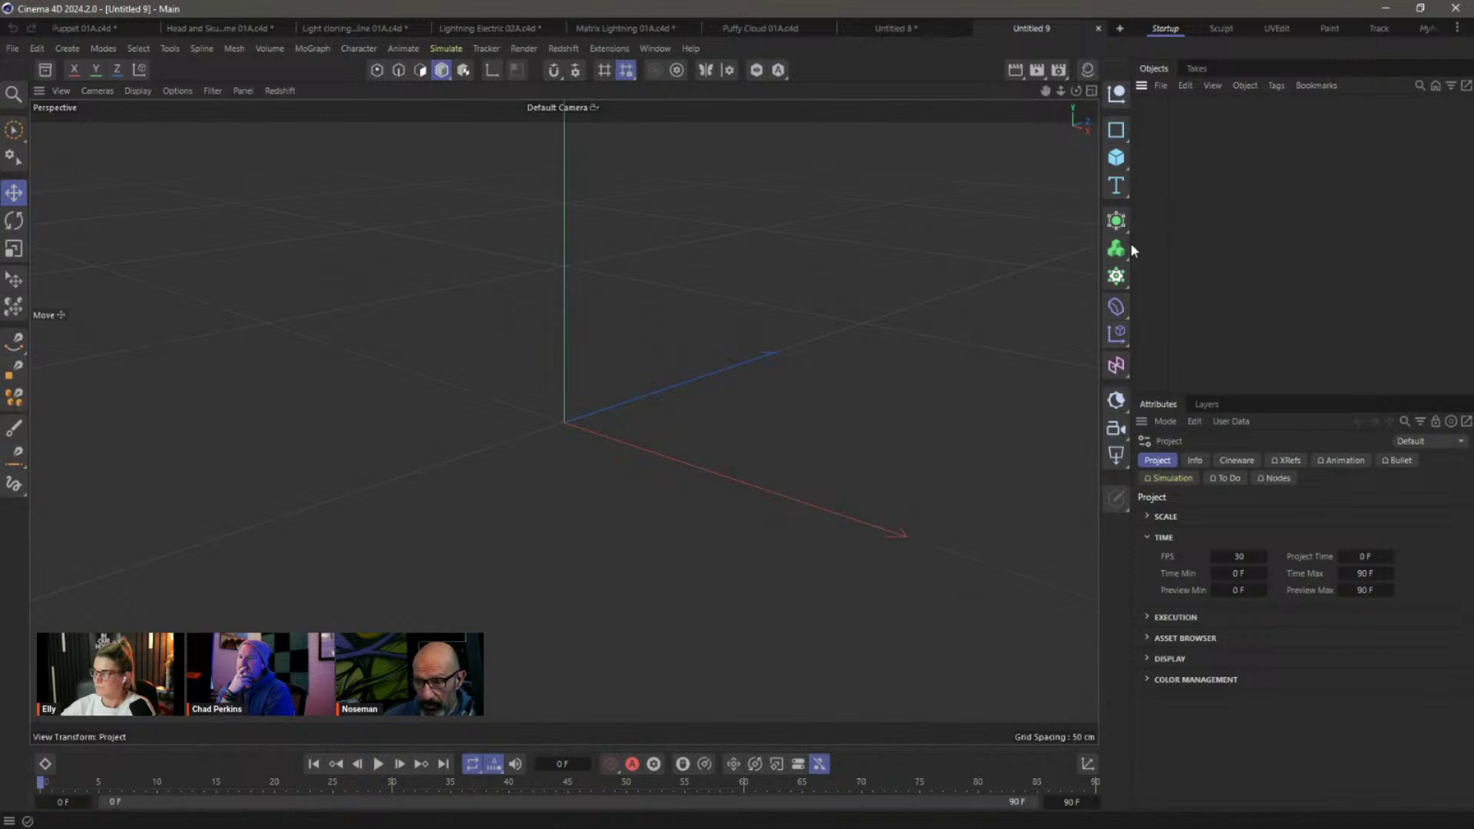
left_click(1116, 276)
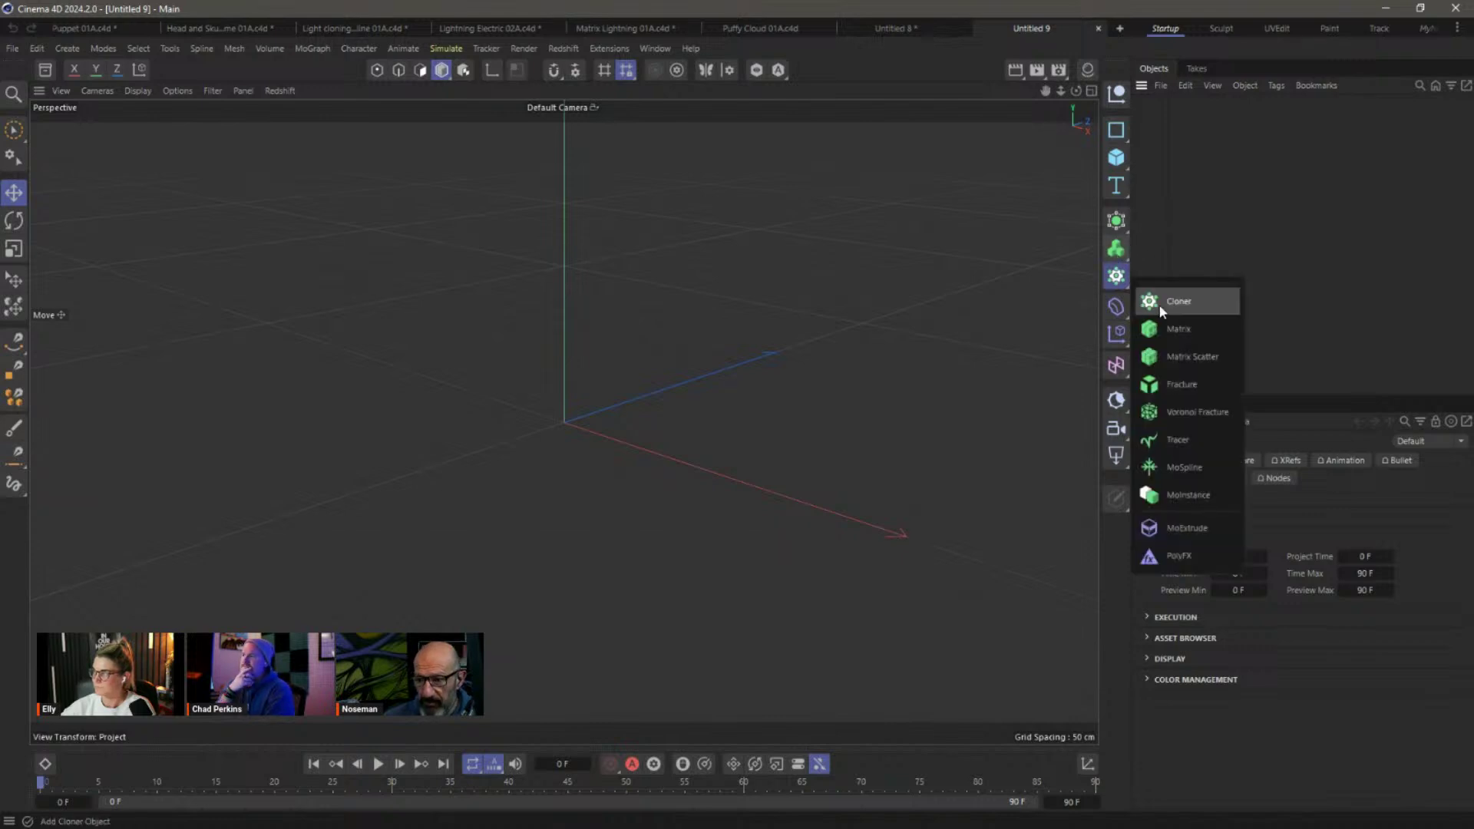
left_click(1196, 338)
left_click(1265, 496)
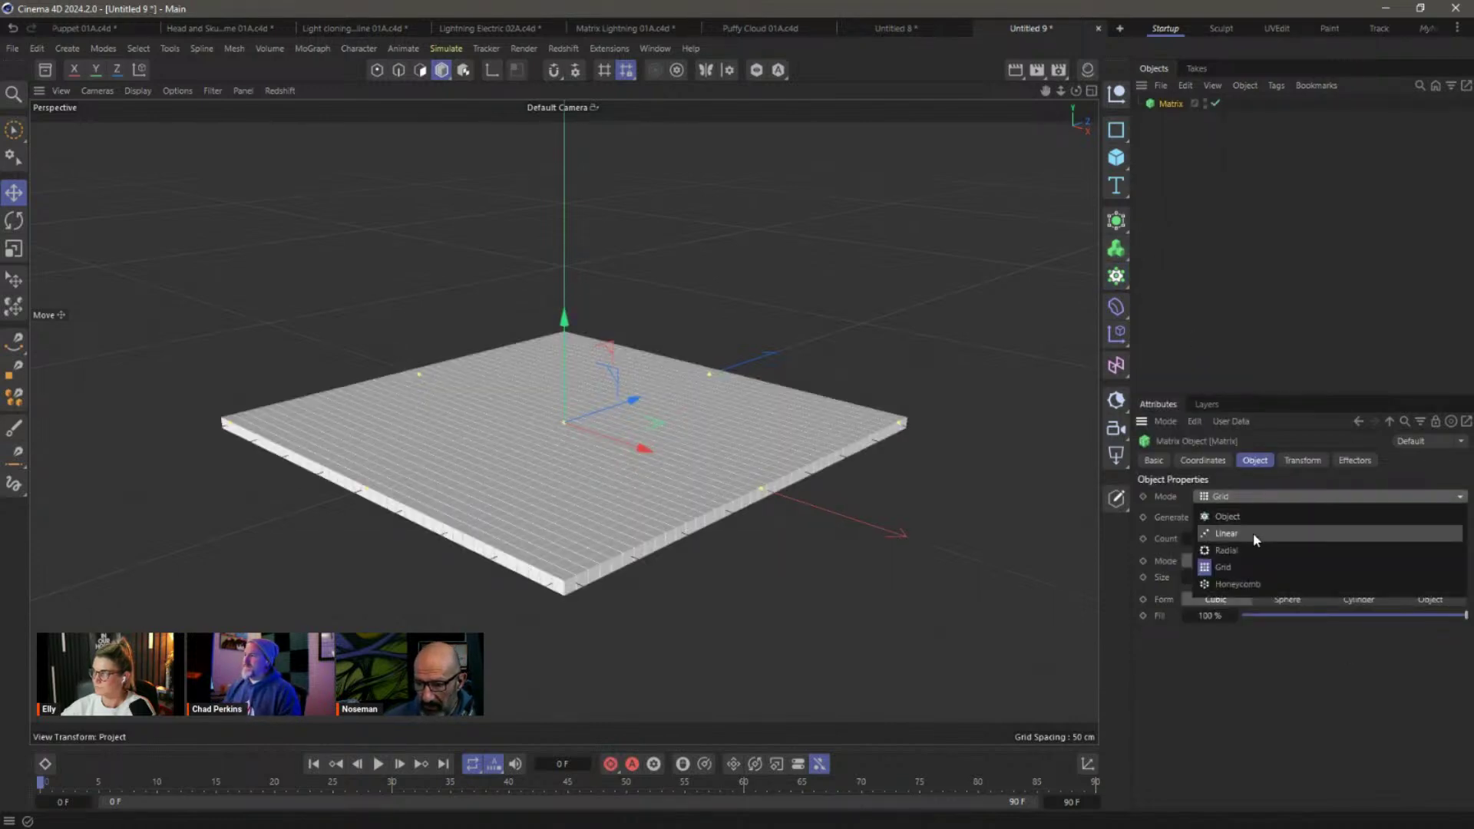
left_click(1253, 532)
Set the Matrix's P.Y spacing to -50 cm per step.
left_click(1204, 626)
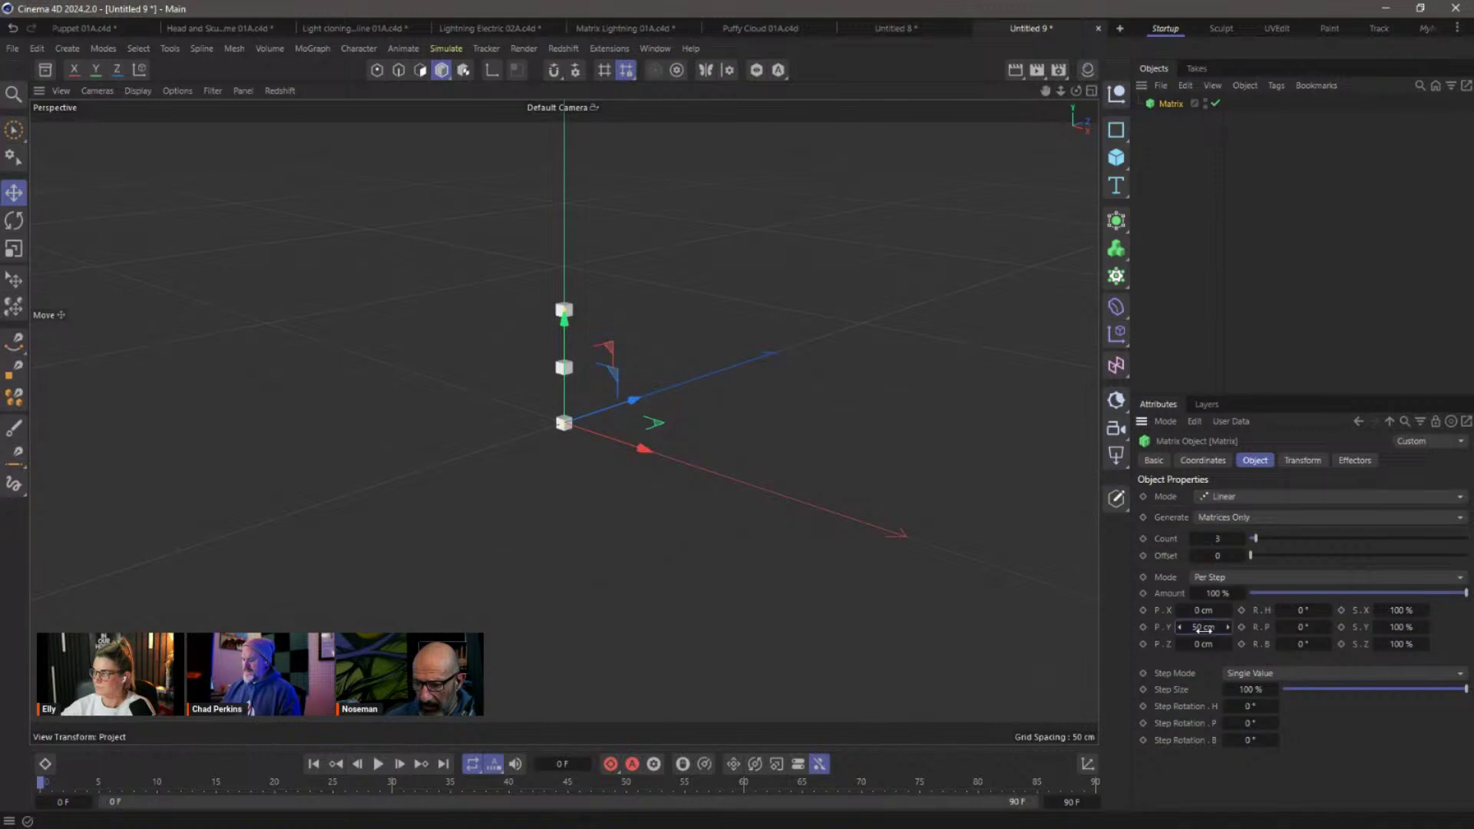
type("-50")
key("Return")
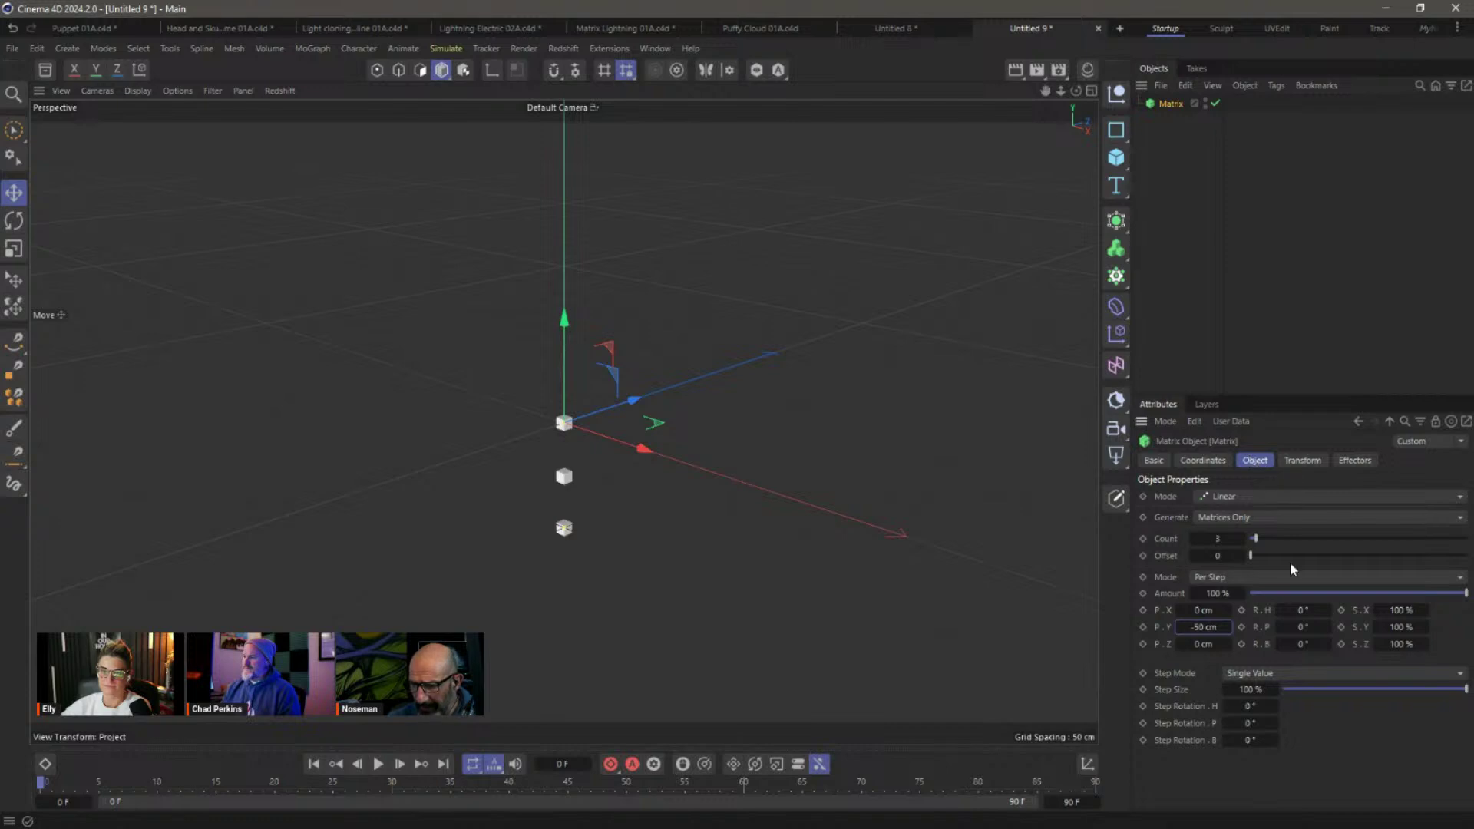
Switch the Matrix distribution to End Point, set its P.Y to -200 cm and raise the Count to 17.
left_click(1237, 582)
left_click(1212, 614)
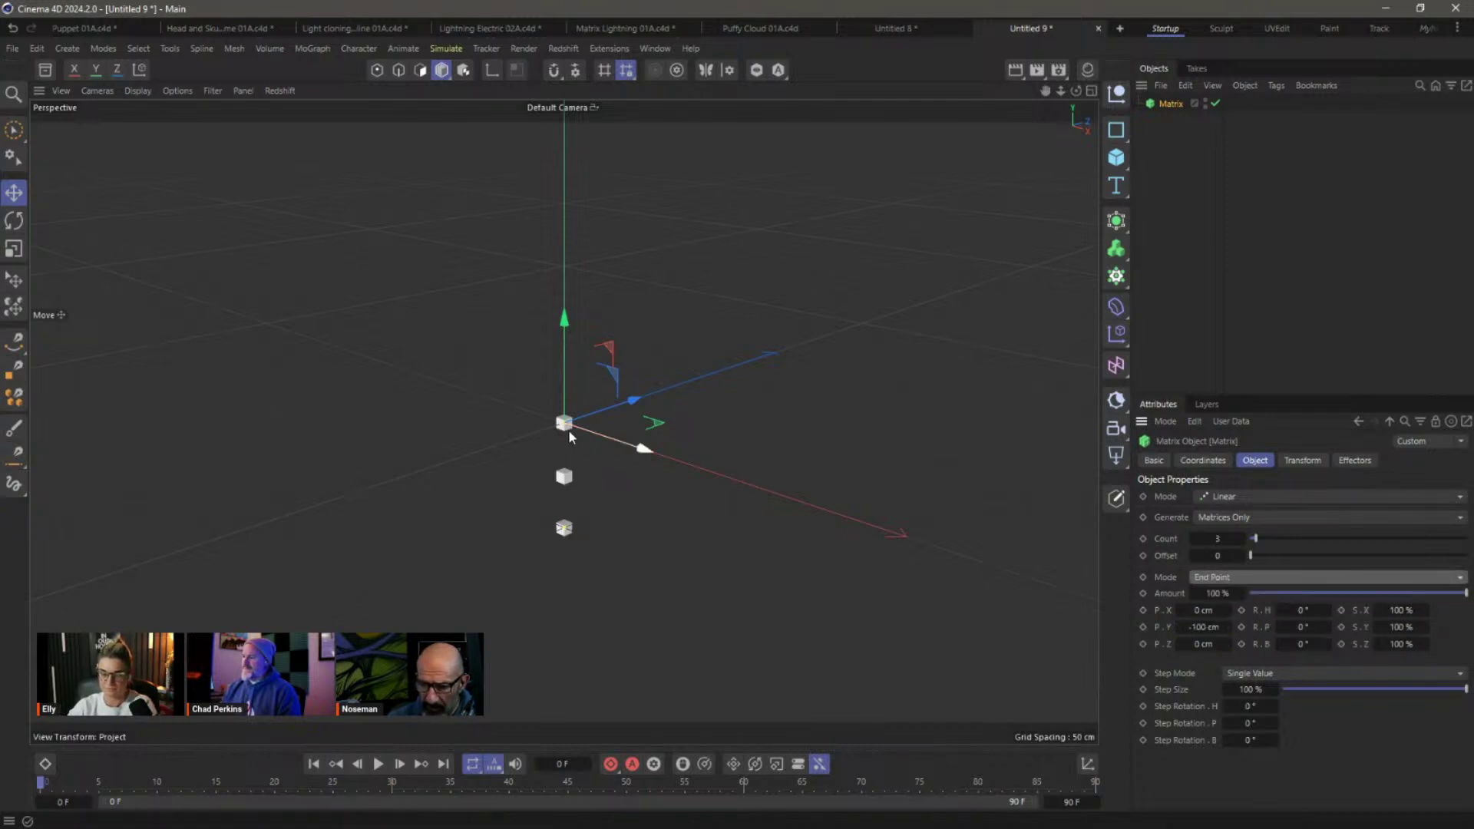
left_click_drag(1214, 627, 1188, 628)
type("-200")
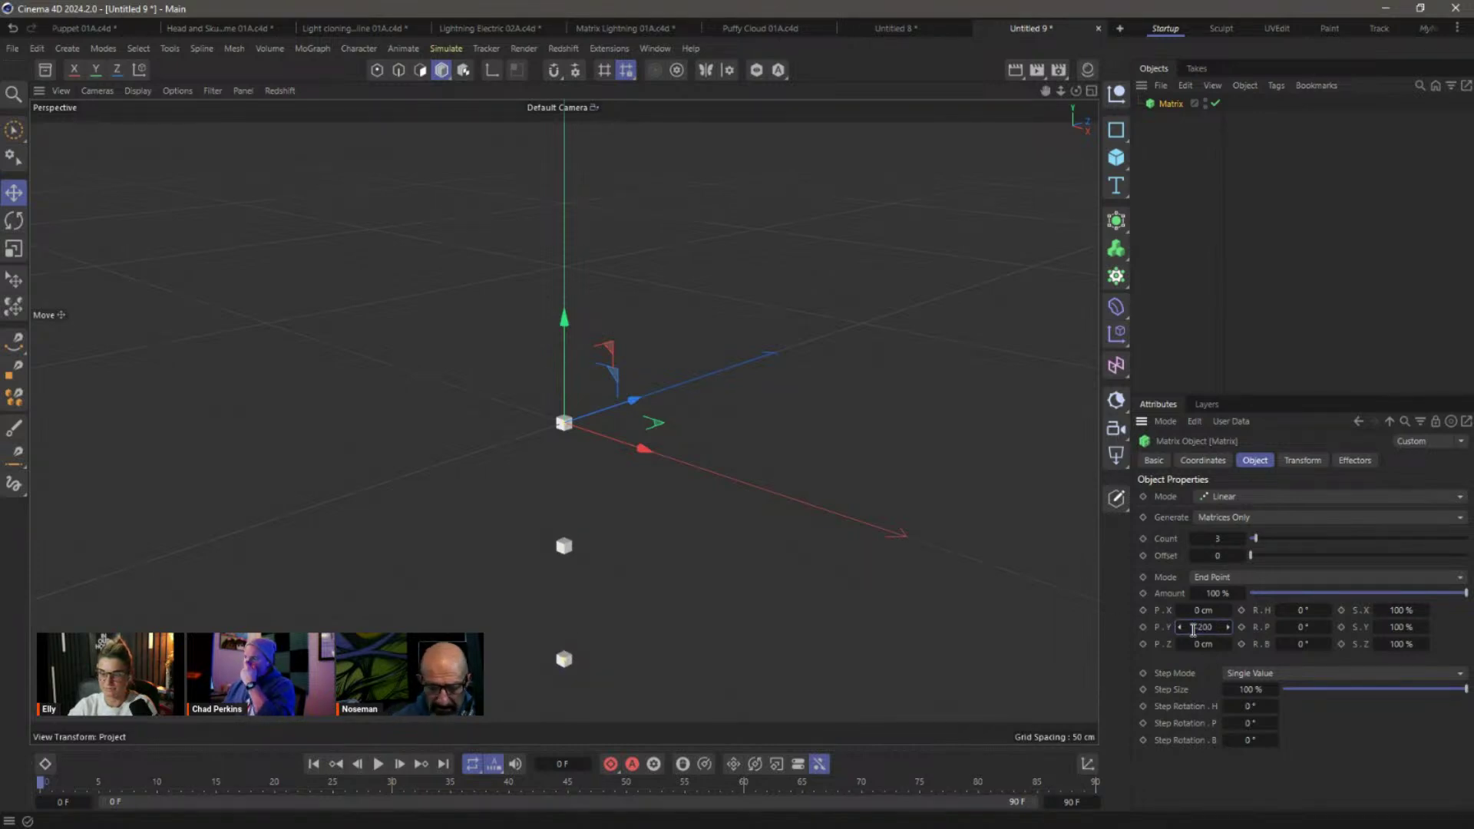
key("Return")
left_click_drag(1261, 540, 1286, 540)
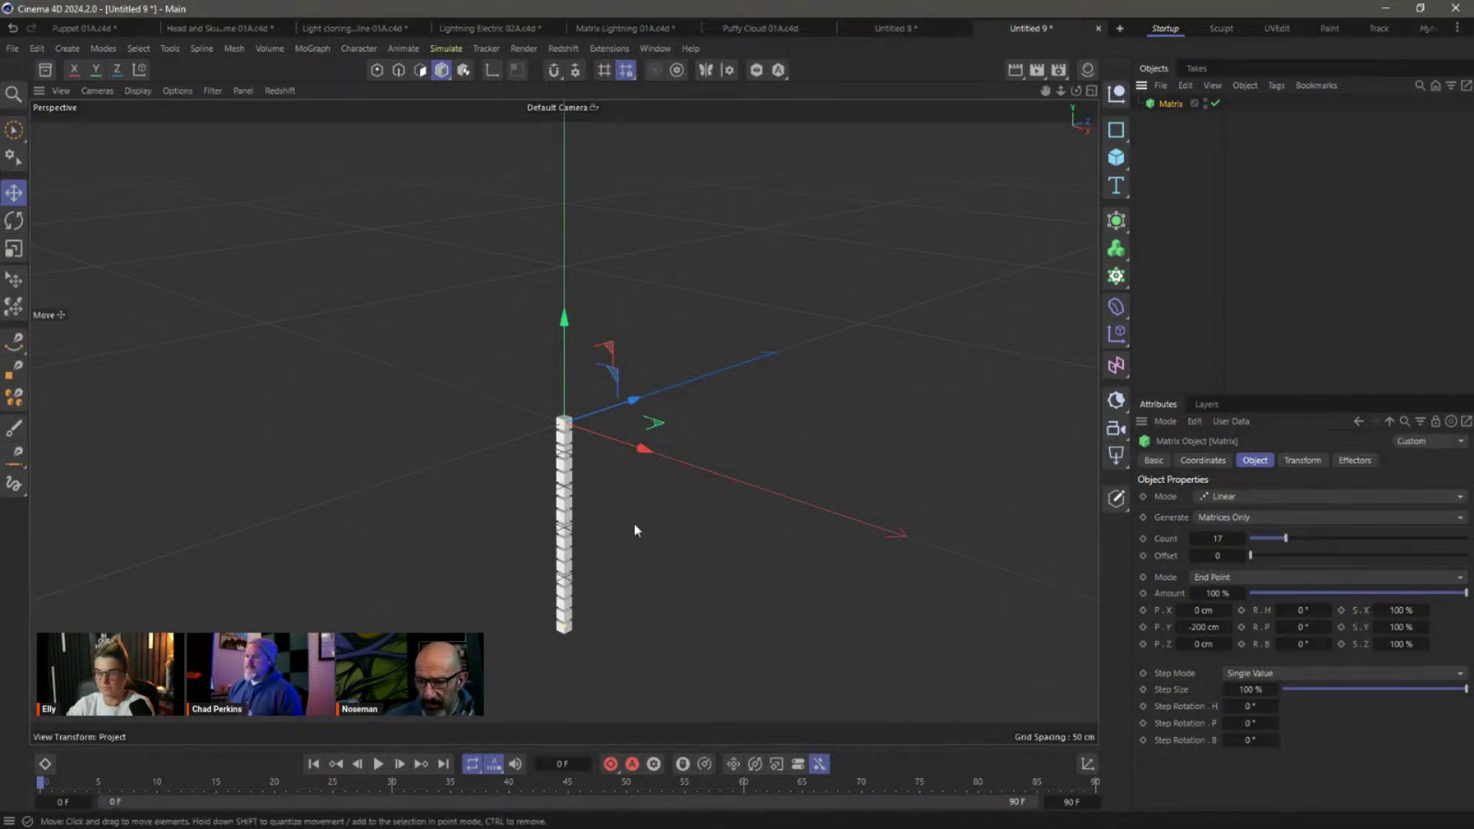
Raise the Matrix object to a P.Y coordinate of 200 cm and deselect it.
left_click(1202, 461)
left_click(1223, 538)
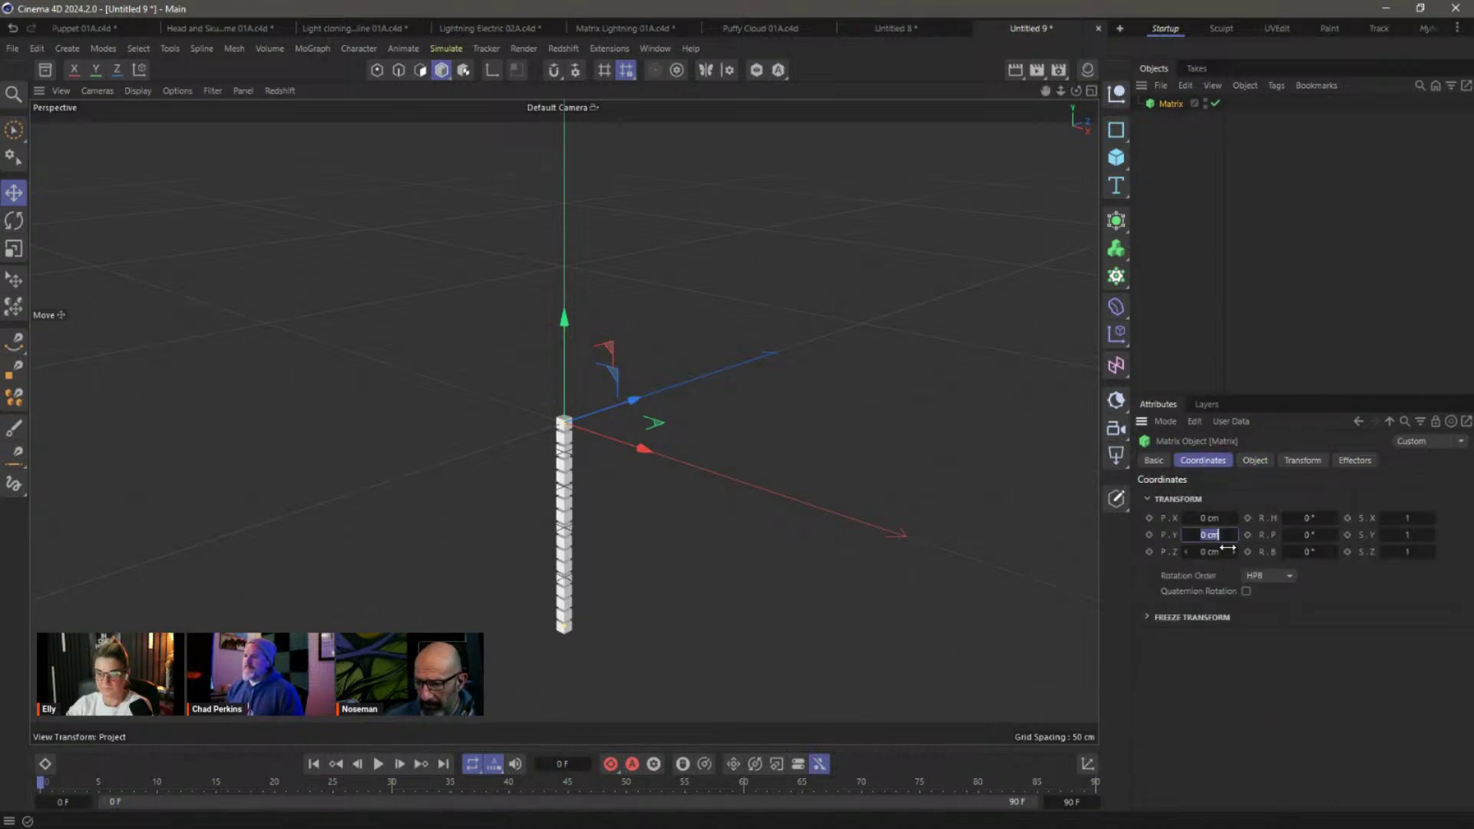
key("Return")
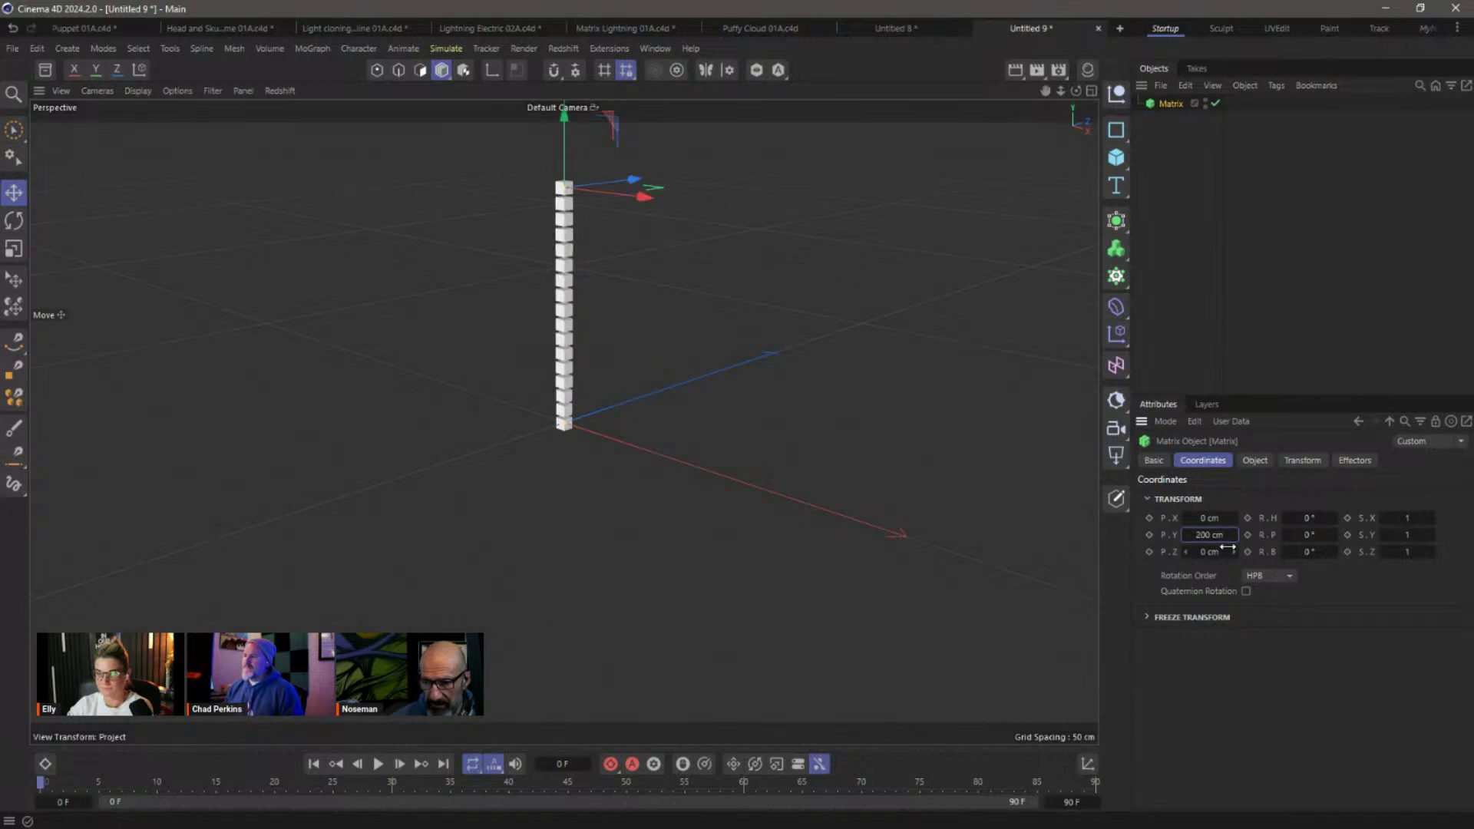
left_click(1165, 176)
middle_click_drag(605, 322, 596, 435, "alt")
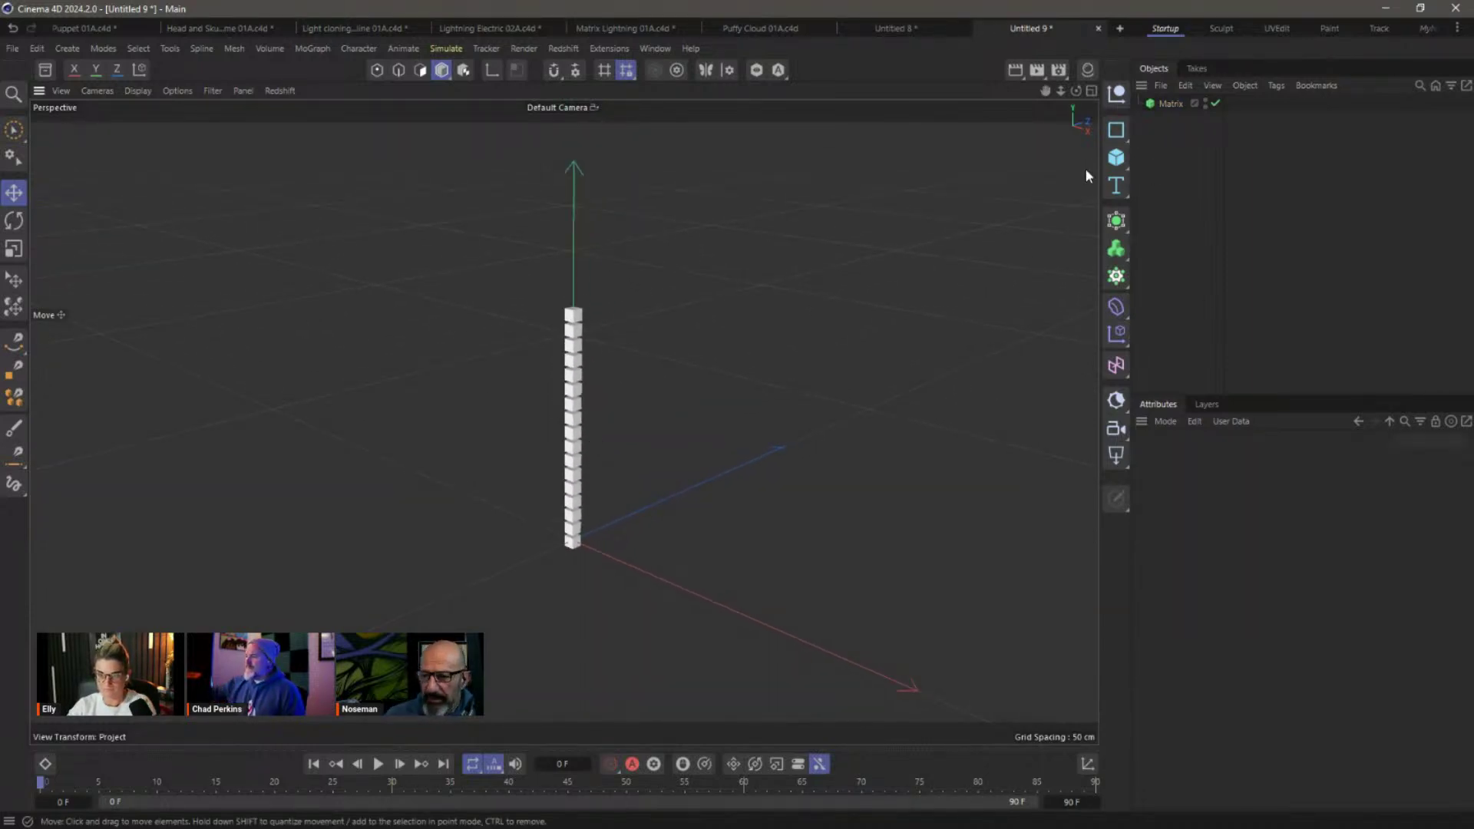
Select the Matrix and add a Random effector to it.
left_click(572, 330)
left_click(312, 48)
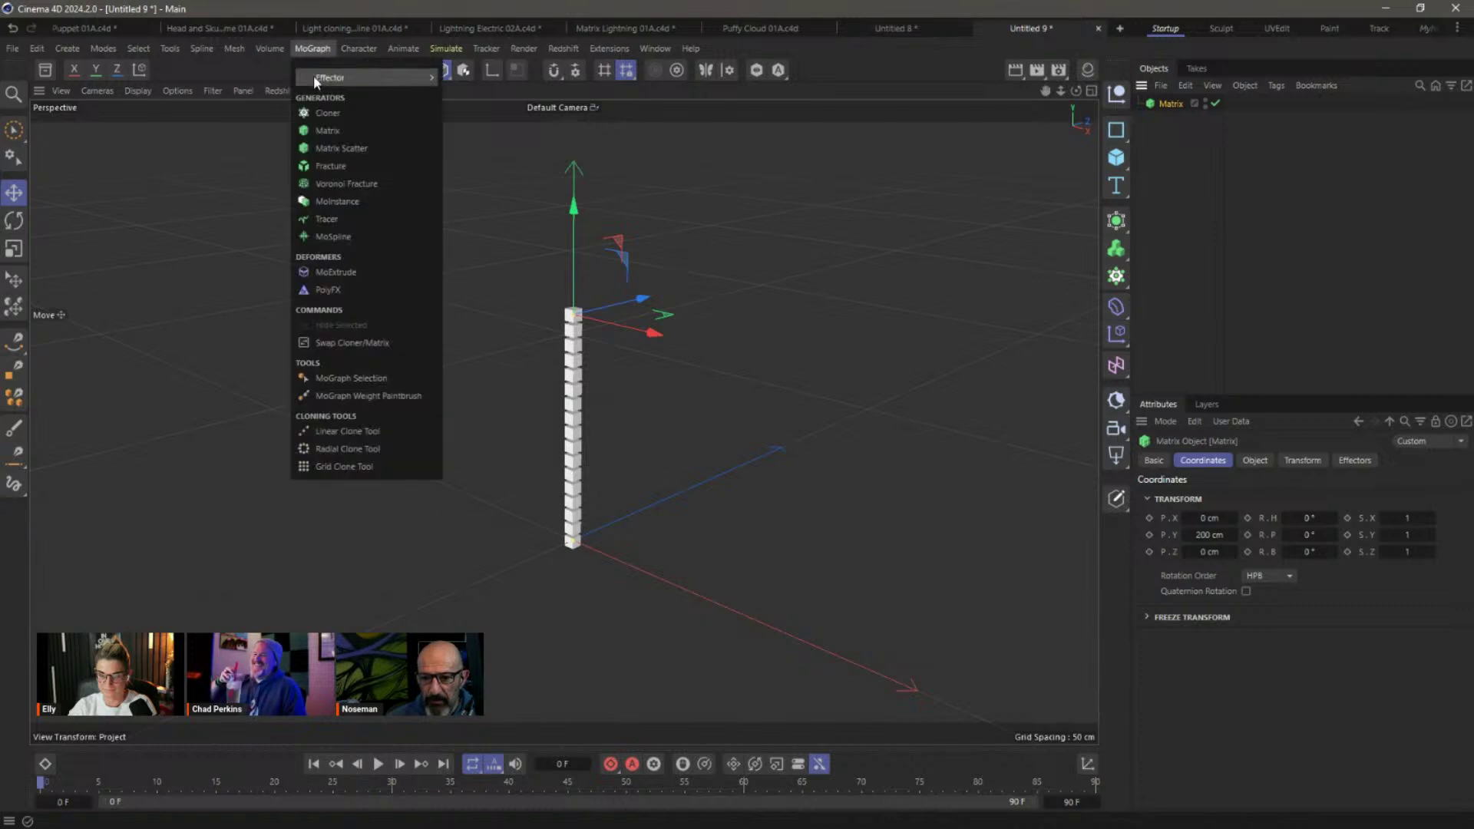
mouse_move(314, 77)
left_click(505, 183)
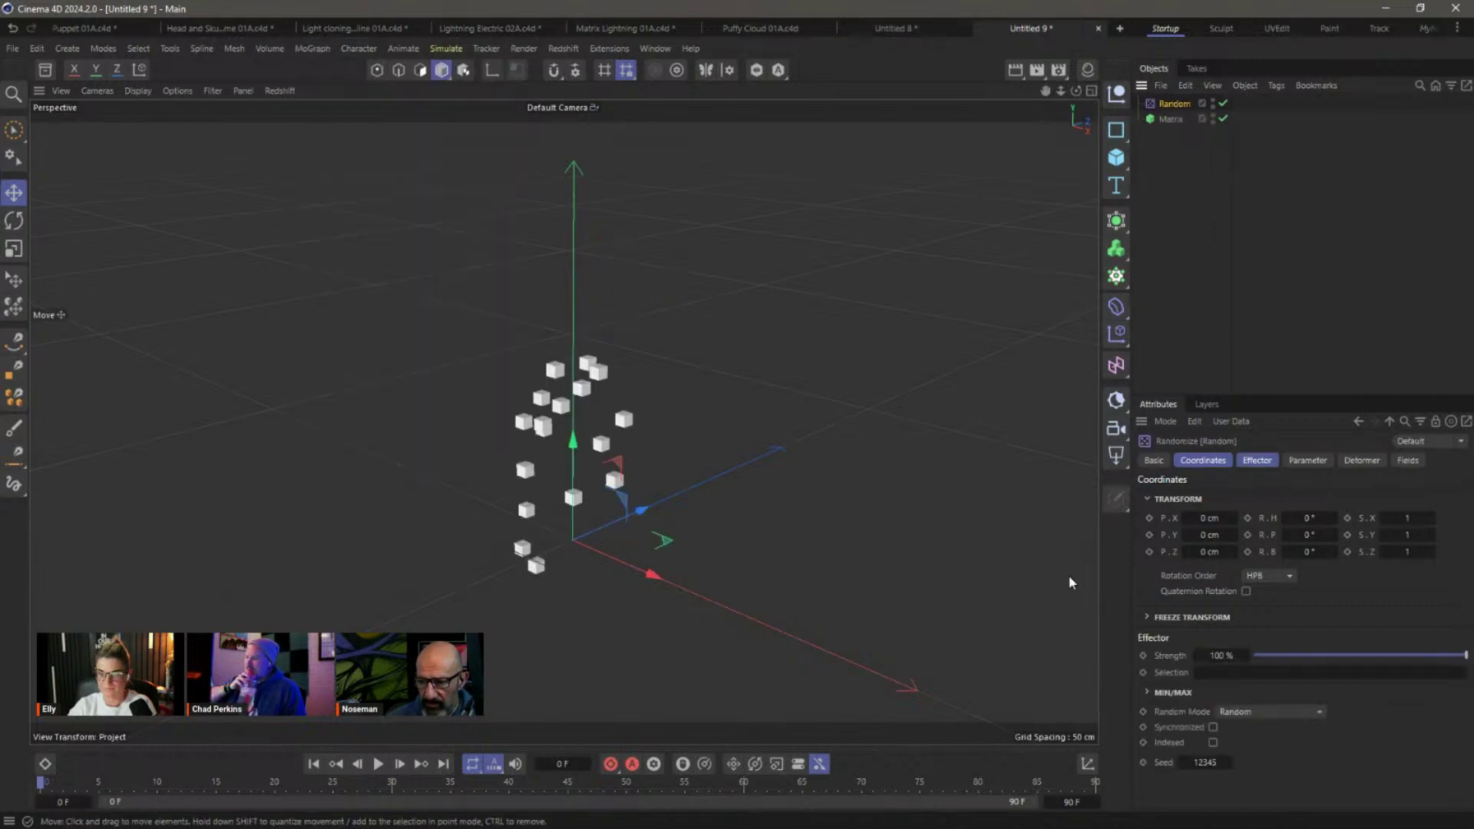
Set the Random effector's P.Y position variation to 0 cm and play the animation.
left_click(1257, 461)
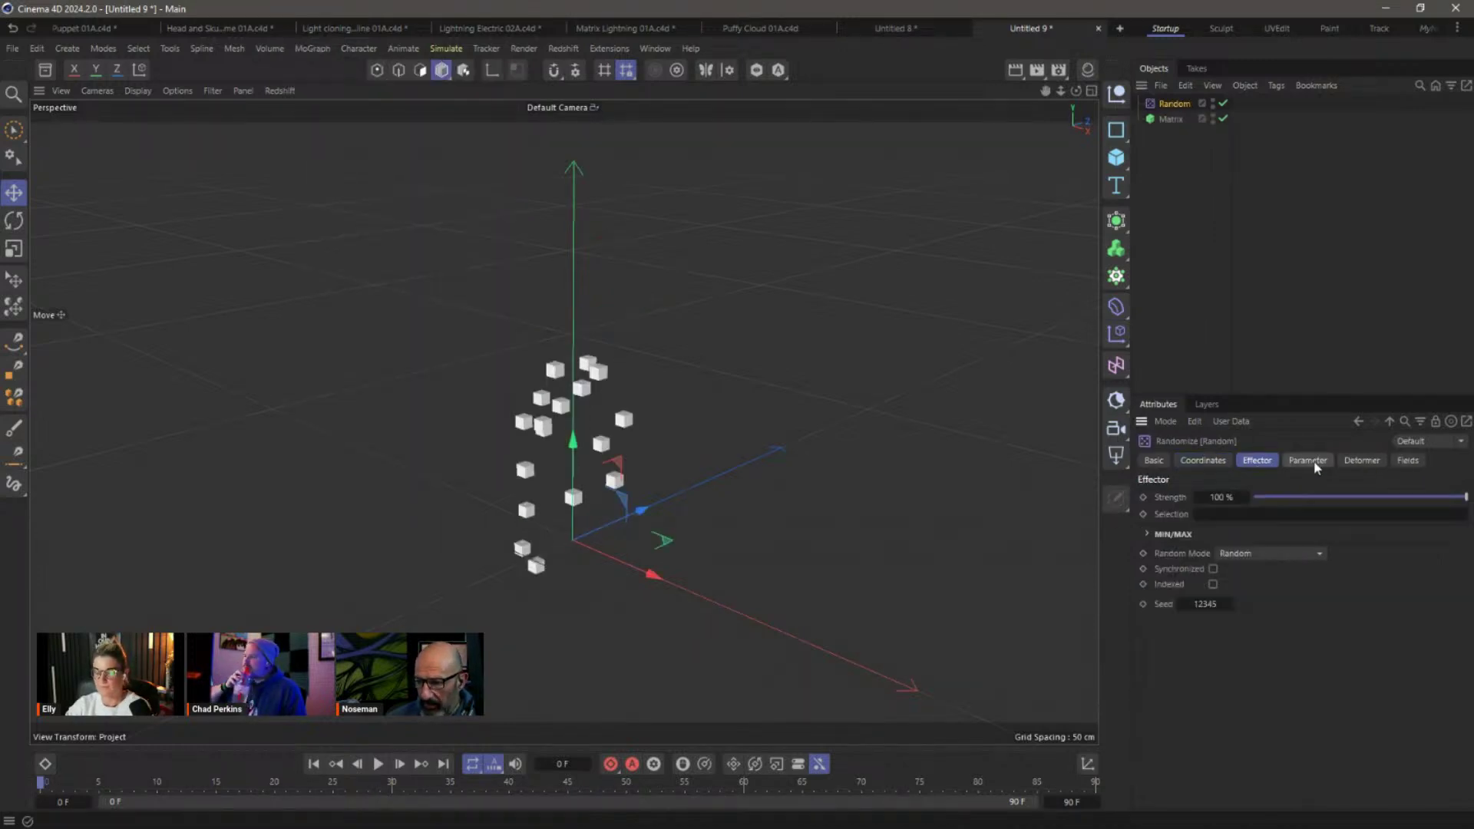
left_click(1308, 460)
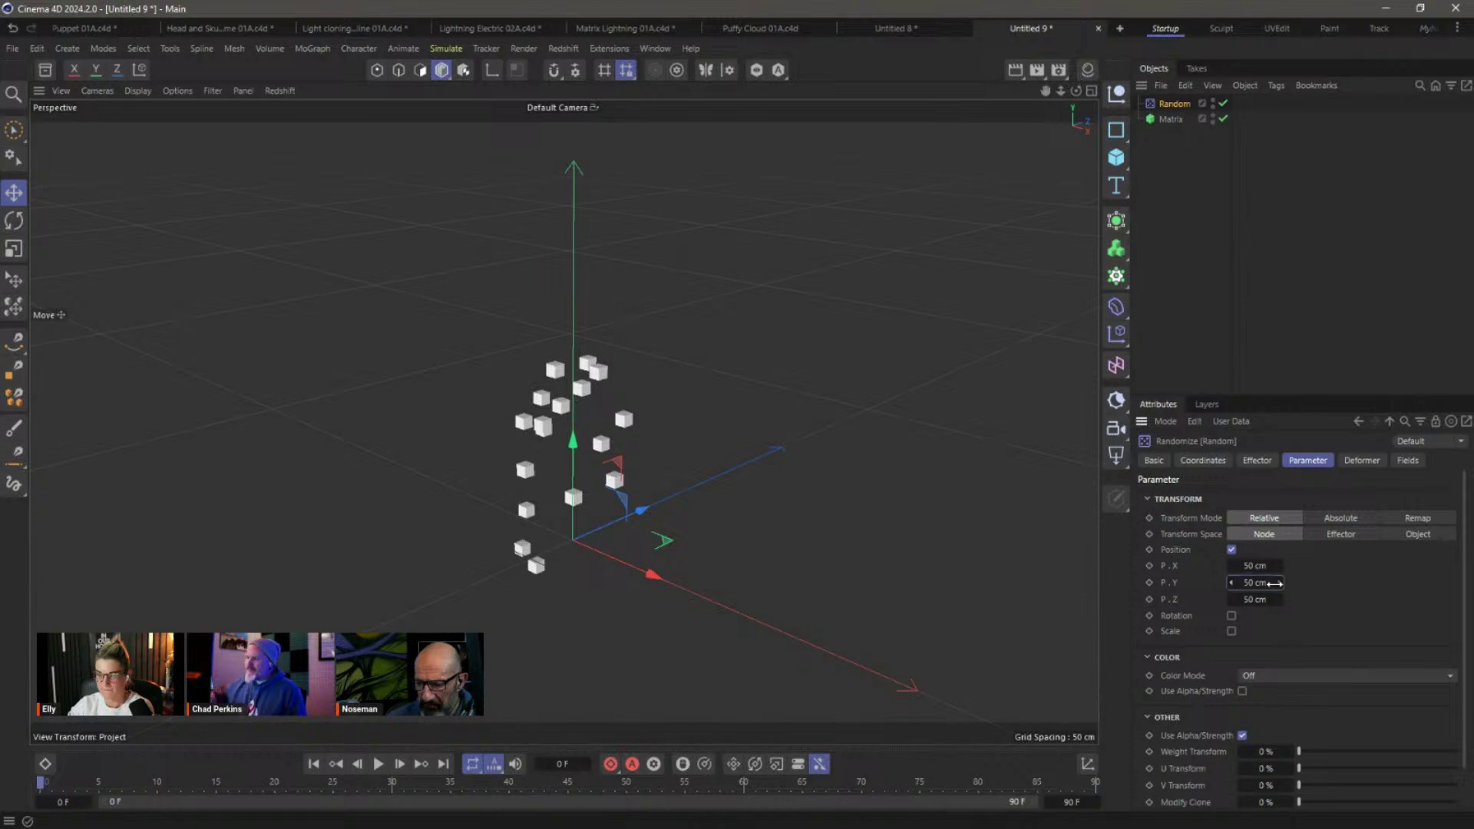
type("0")
key("Return")
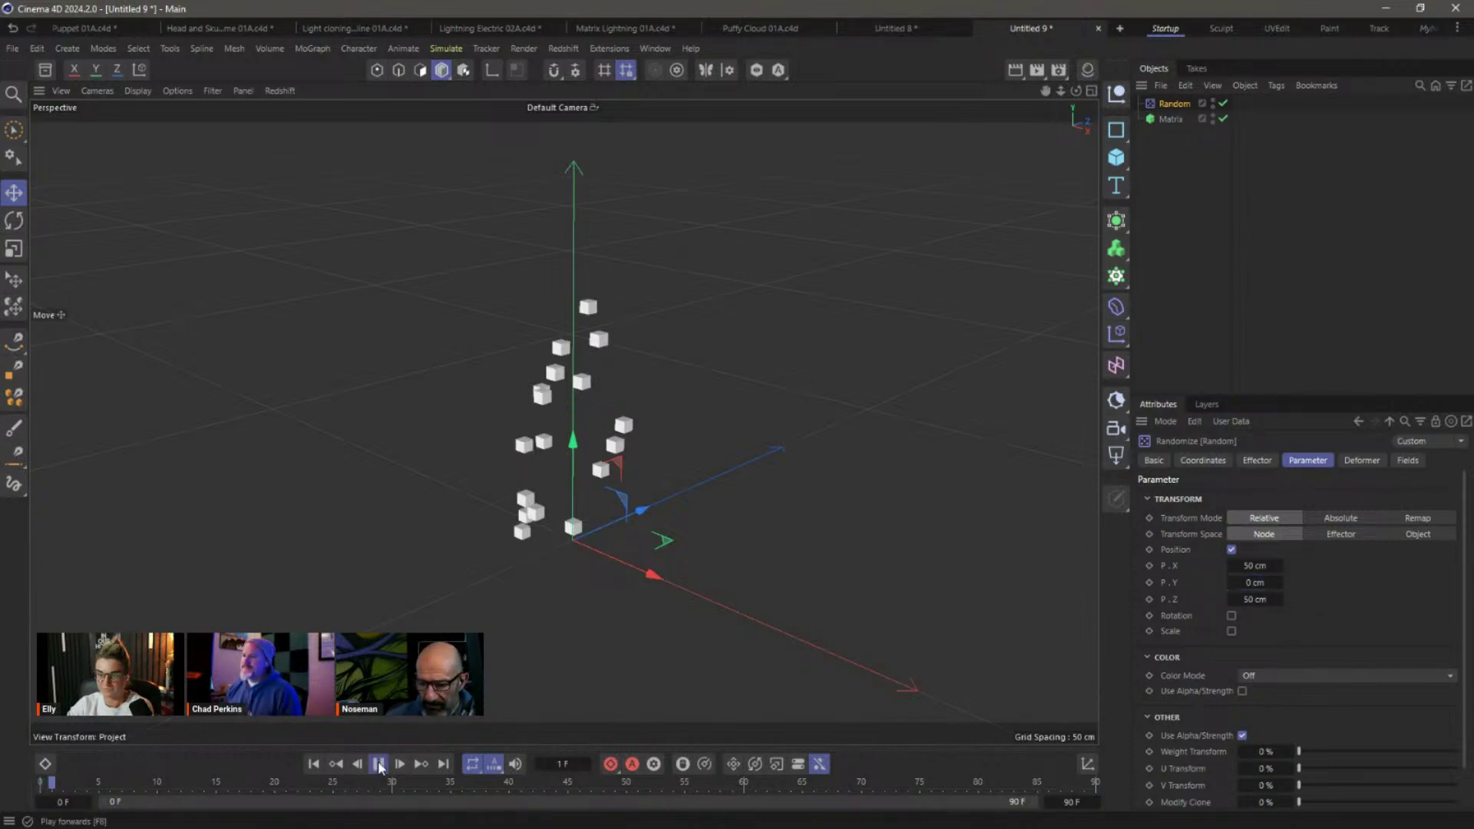
Try other Seed values on the Random effector, then set its Random Mode to Turbulence.
left_click(1255, 460)
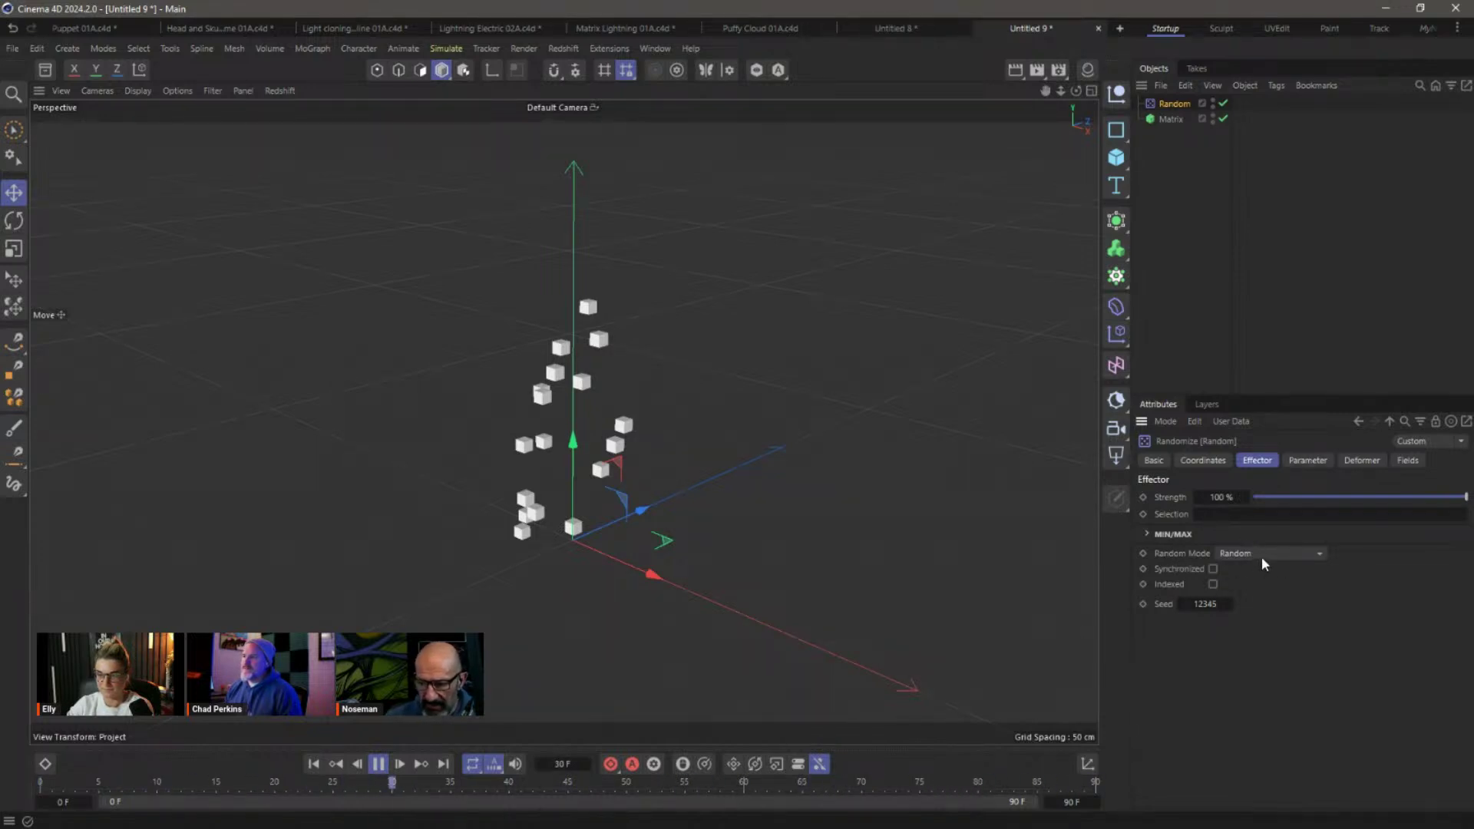
left_click(1226, 606)
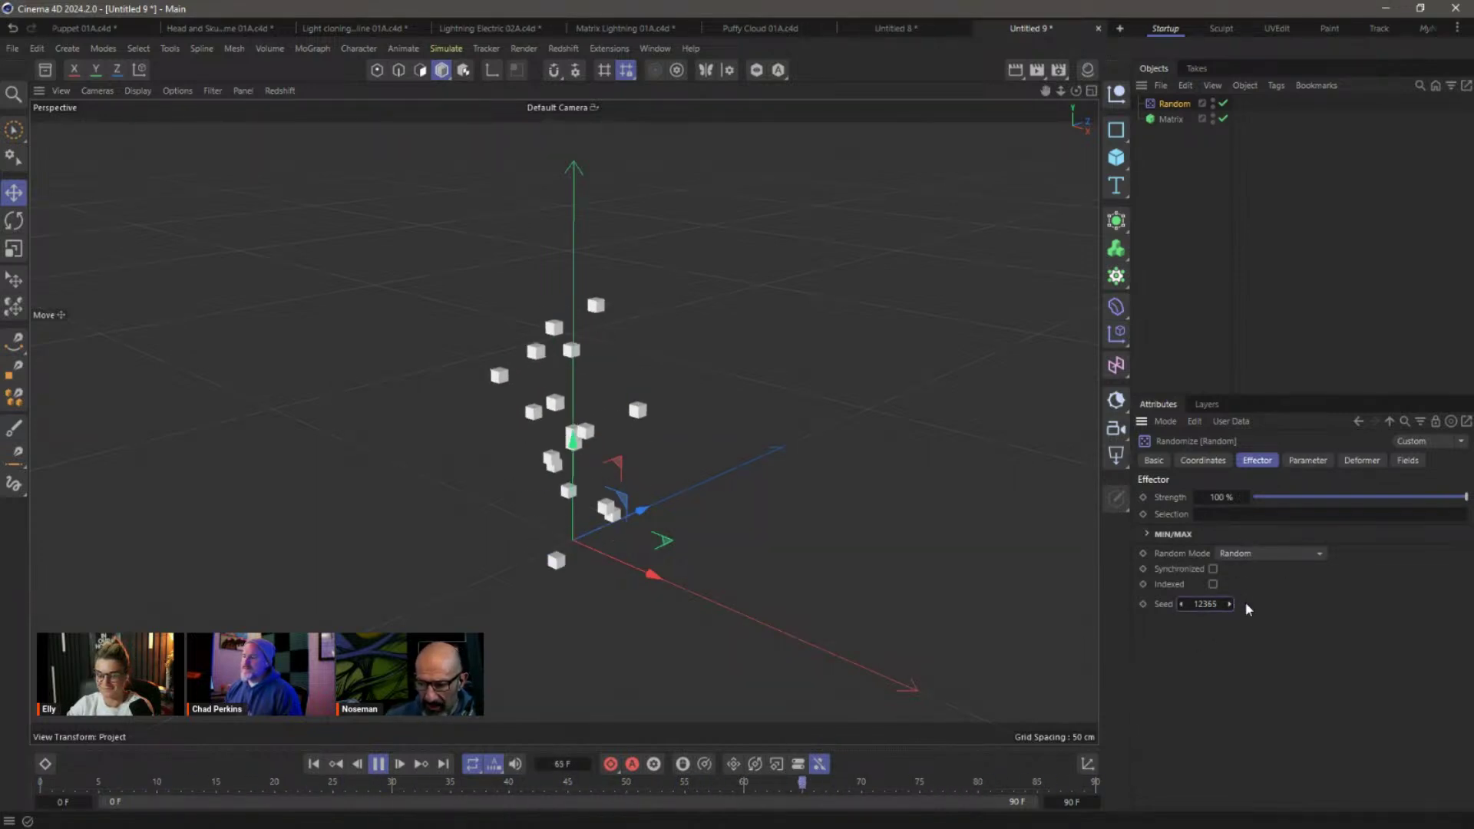
left_click(1248, 554)
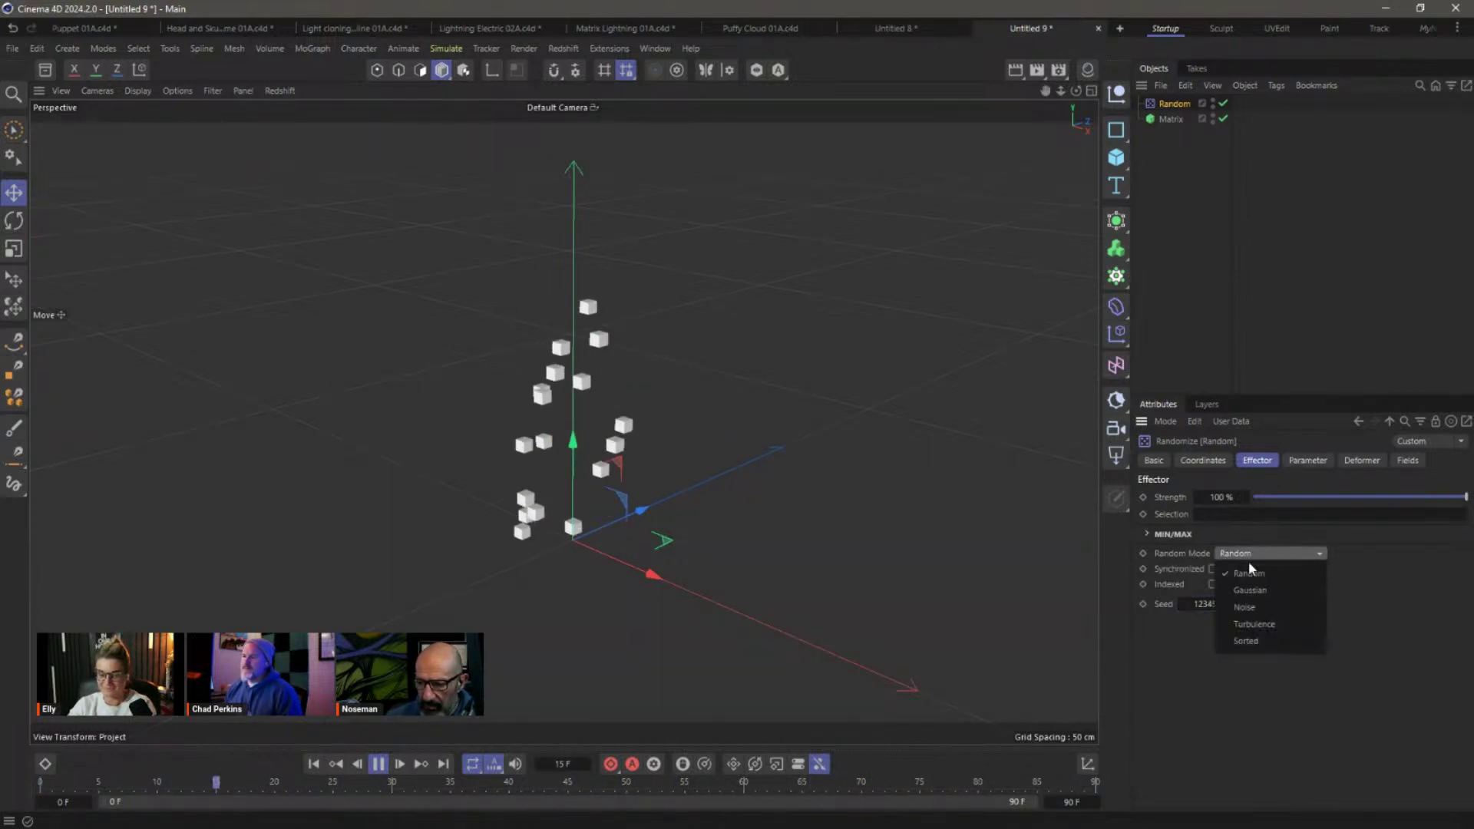
left_click(1267, 625)
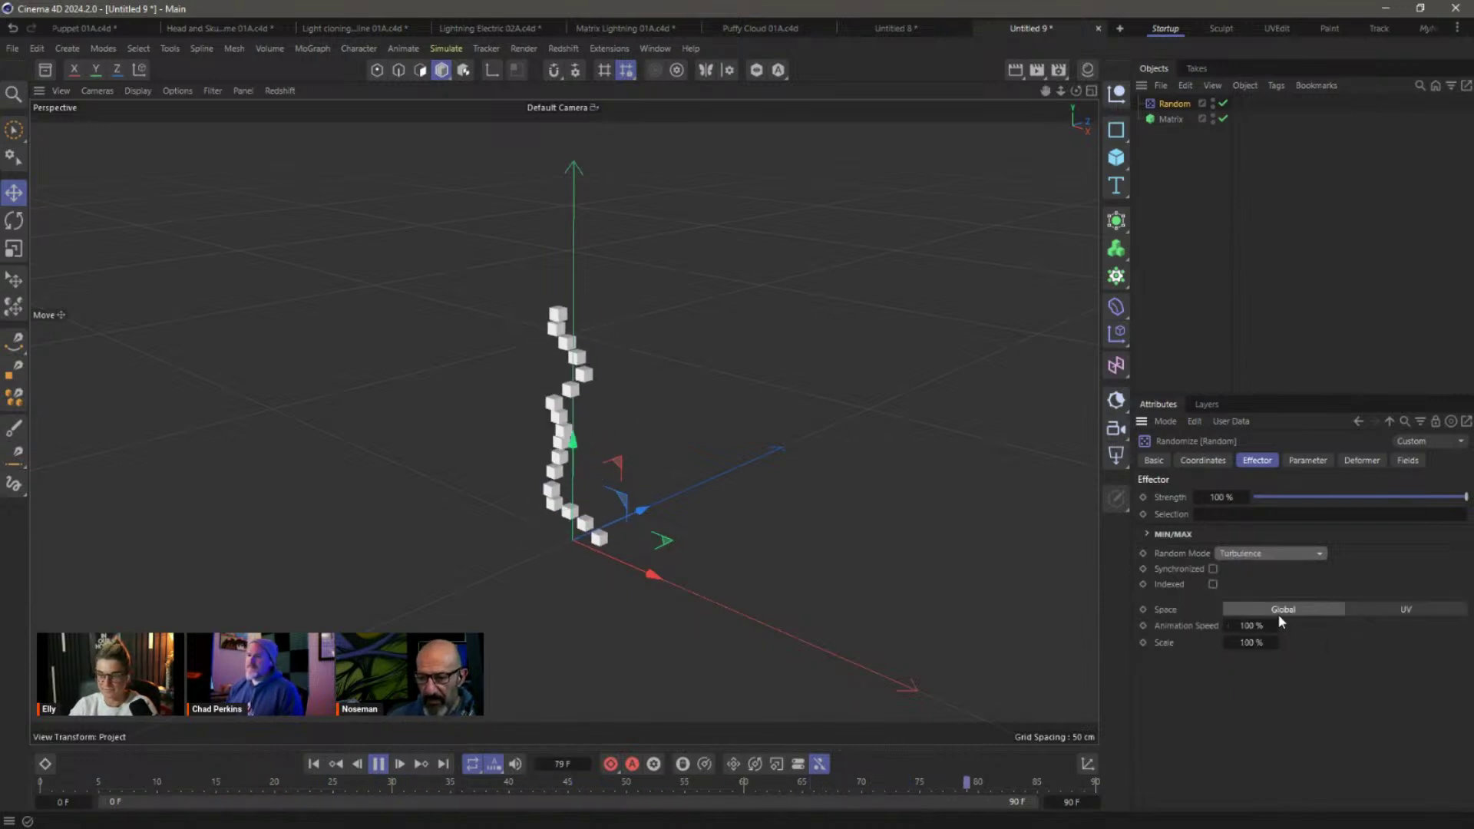
Compare the Noise random mode with Turbulence during playback, ending on Turbulence.
left_click(1258, 553)
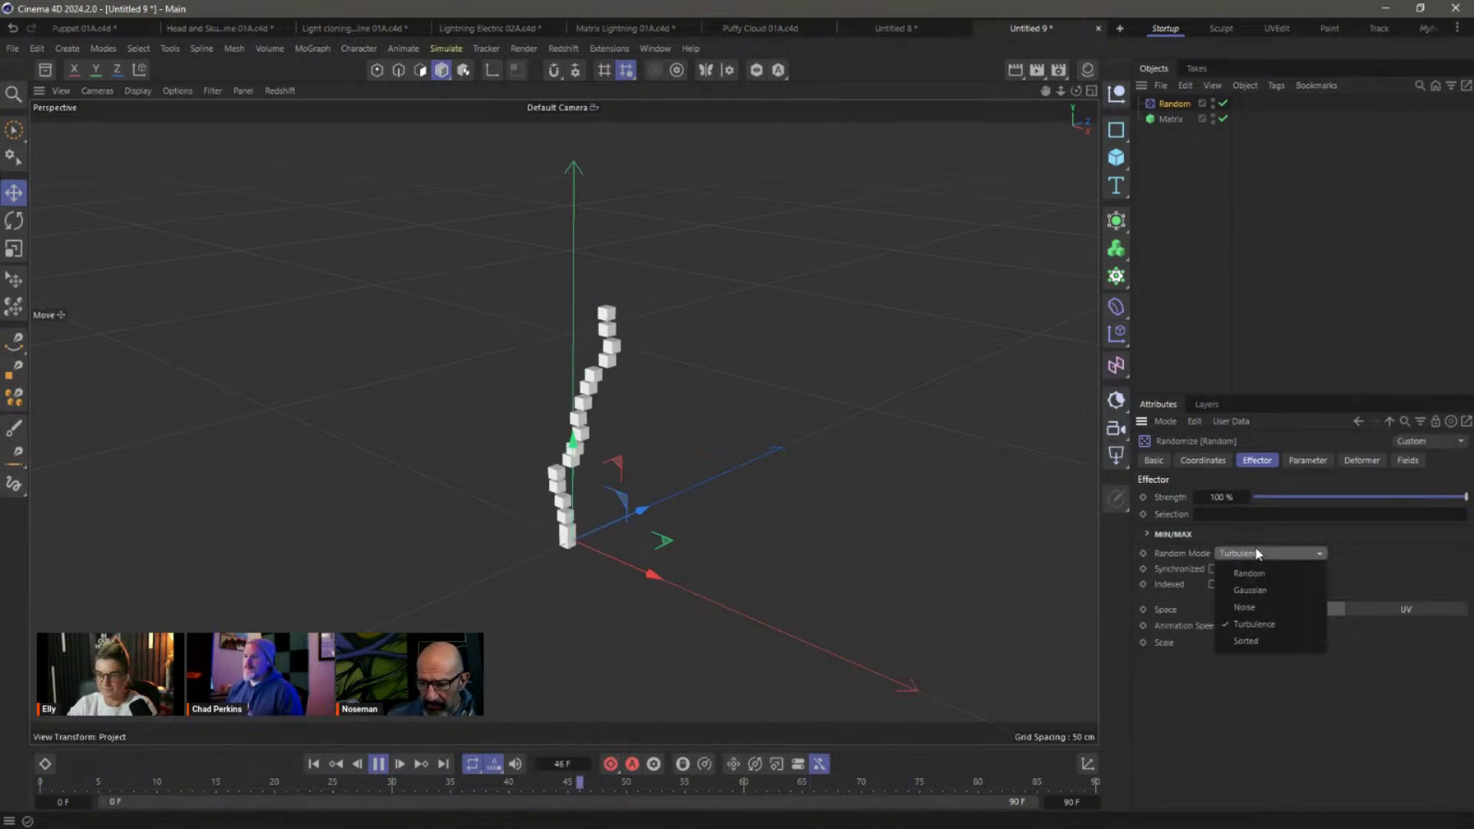
left_click(1258, 607)
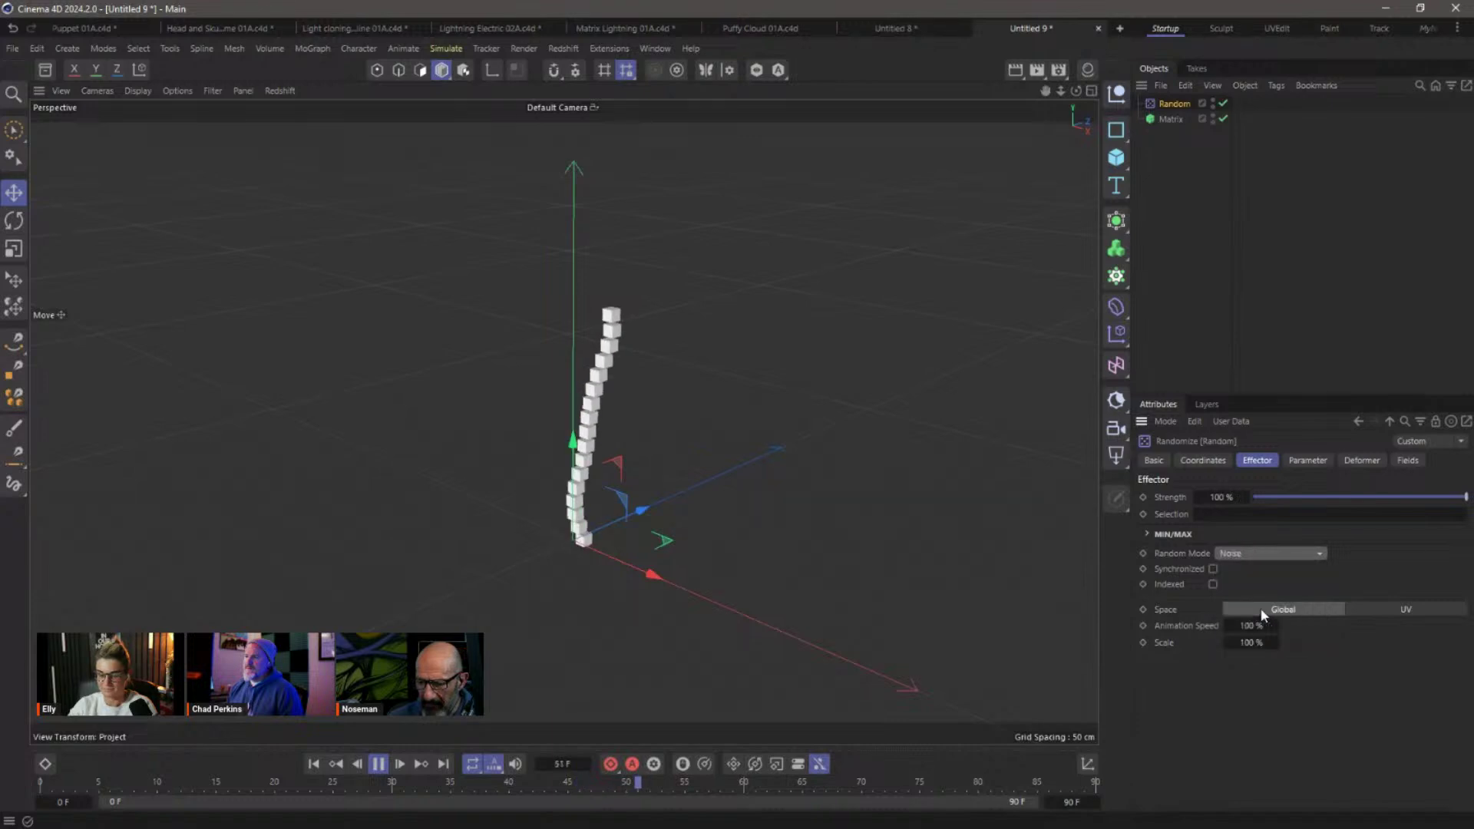
left_click(1260, 556)
left_click(1278, 623)
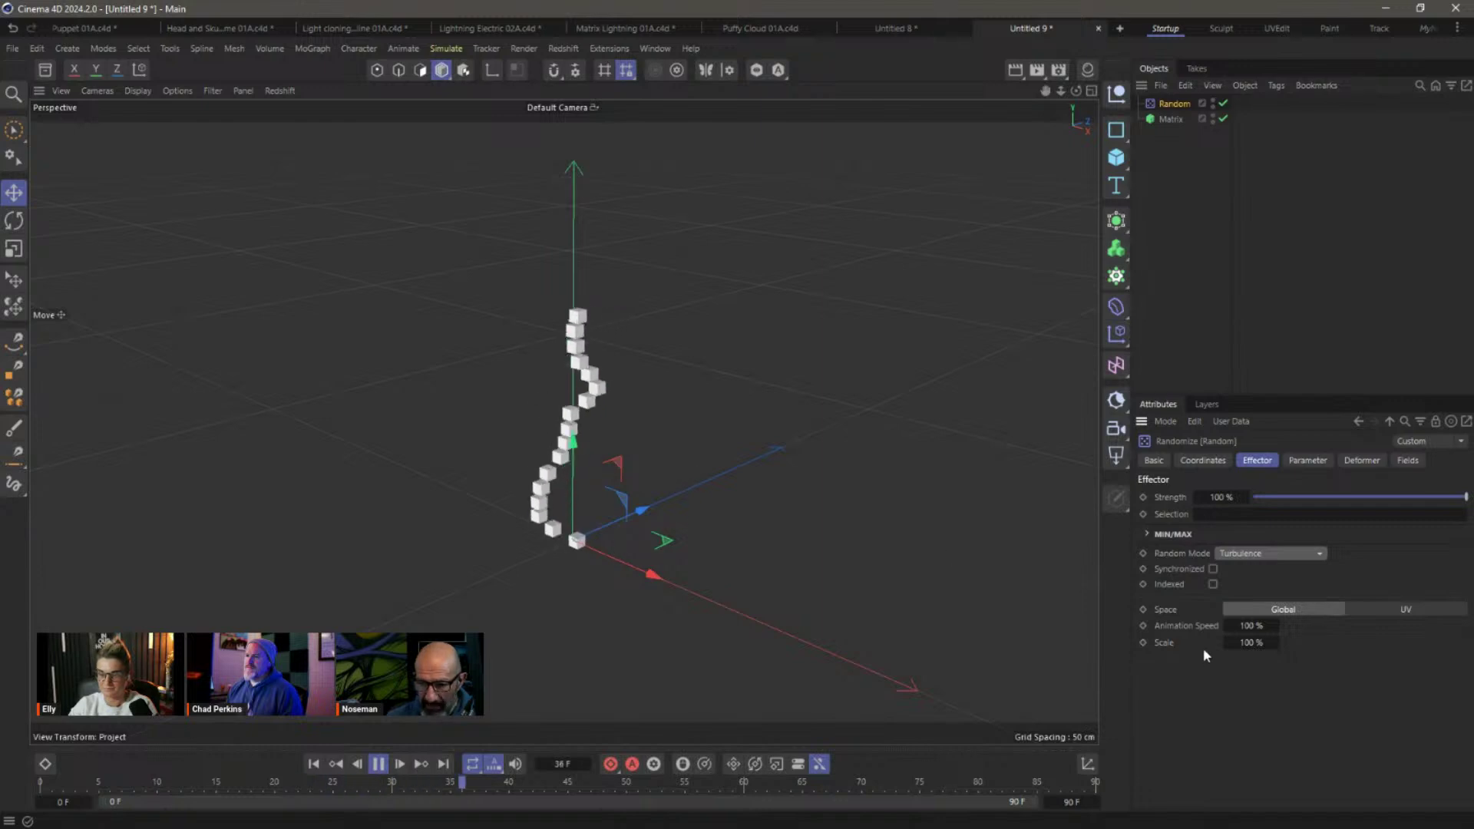
Try different Scale values for the Random effector's turbulence and bring up the Scale parameter's reset options.
mouse_move(1262, 628)
left_mouse_down()
mouse_move(1179, 628)
mouse_move(1461, 643)
mouse_move(1280, 656)
left_mouse_up()
right_click(1164, 642)
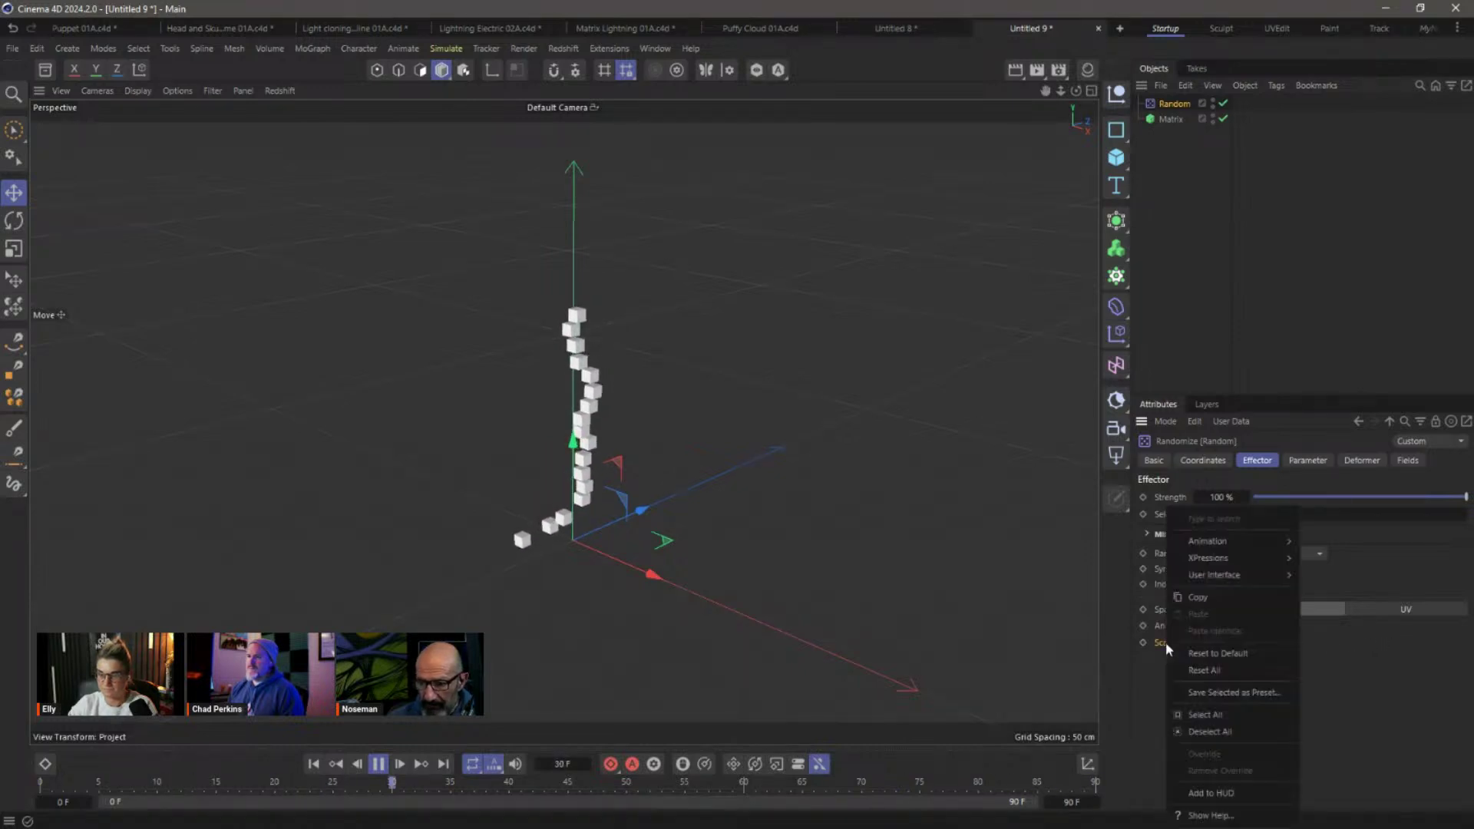
Reset the Random effector's Scale to its default and set its Animation Speed to 21%.
left_click(1211, 655)
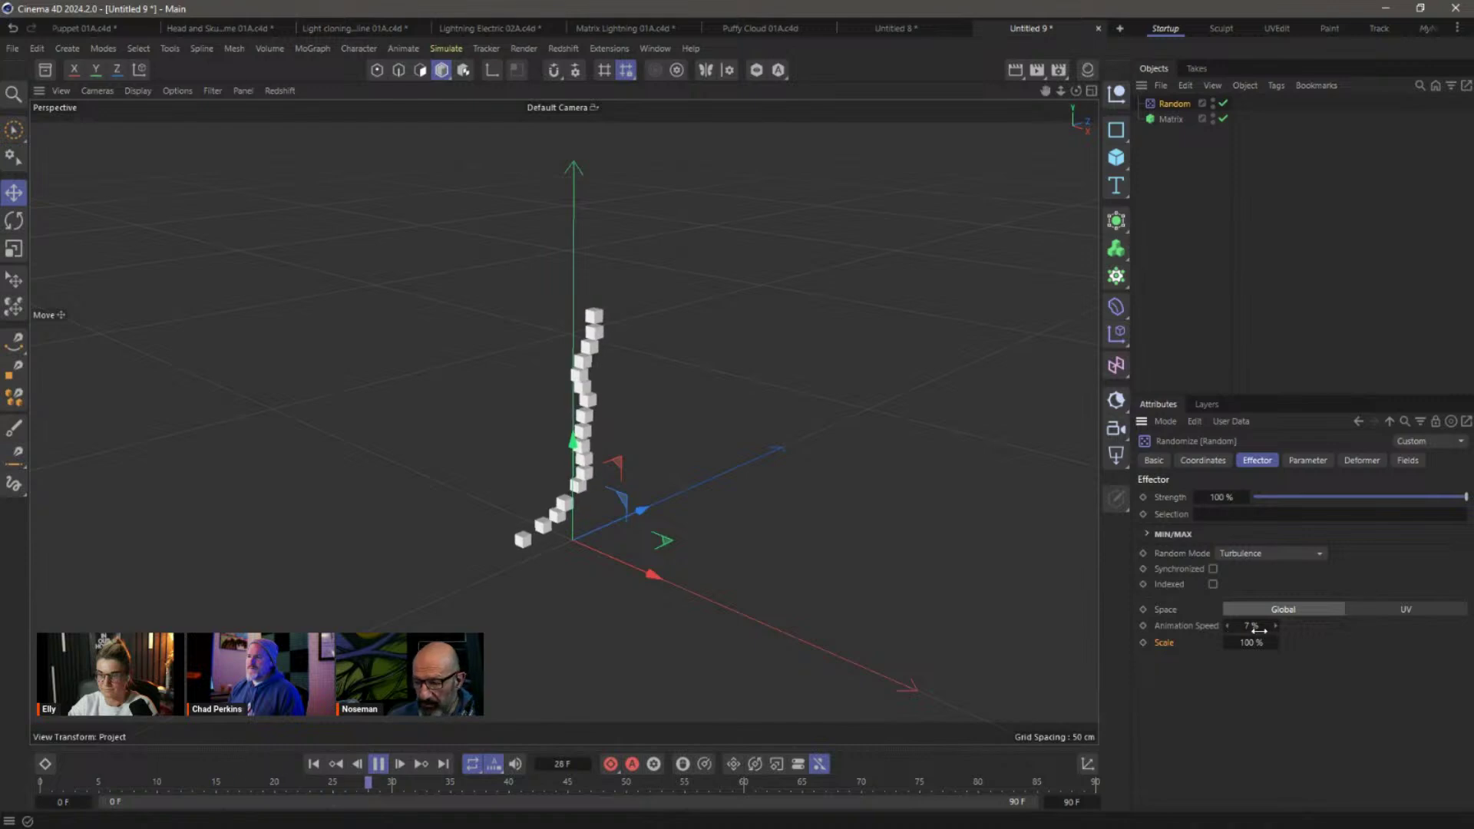
left_click_drag(1283, 626, 1236, 626)
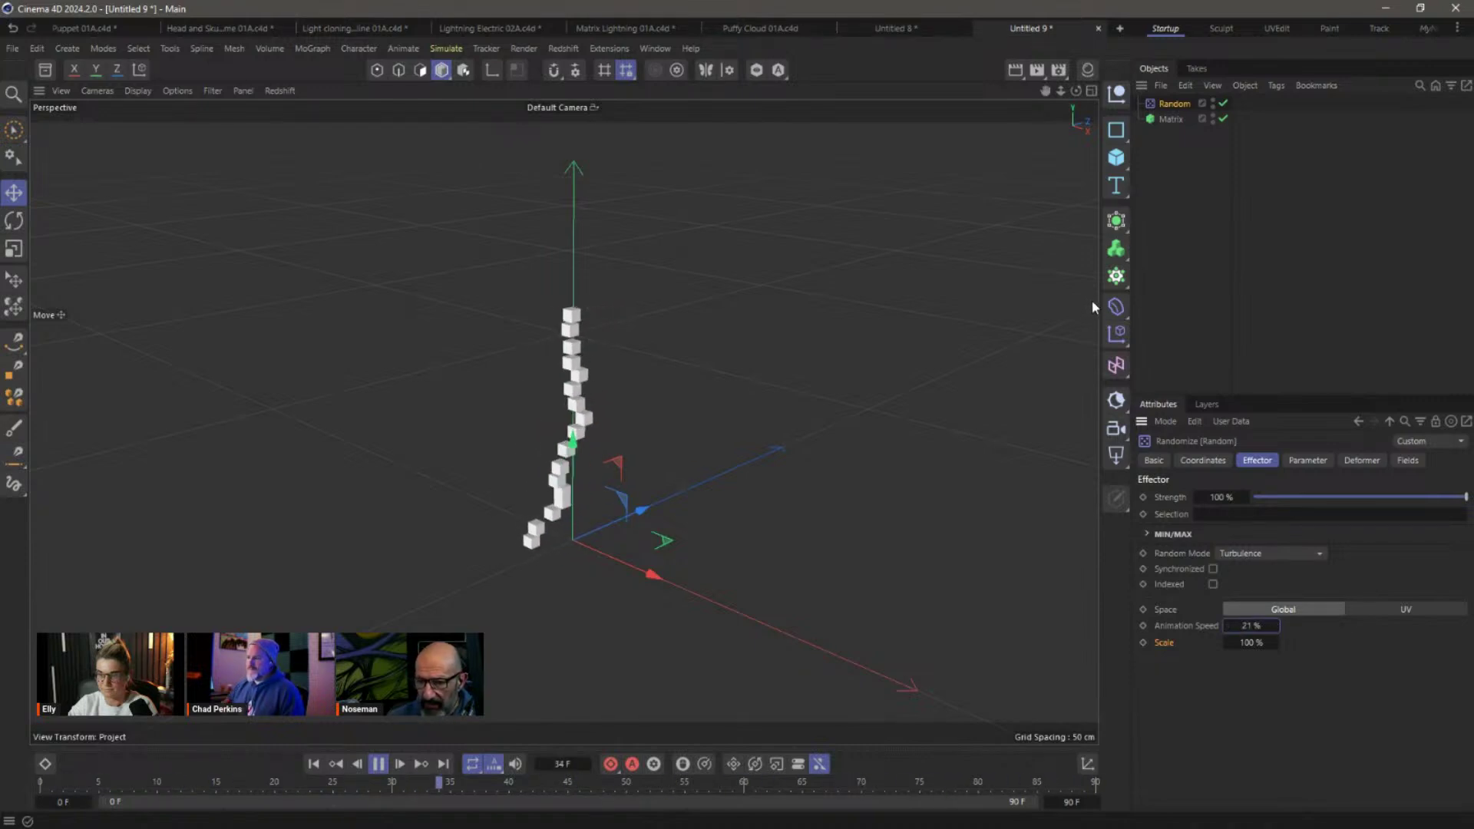
left_click(1182, 120)
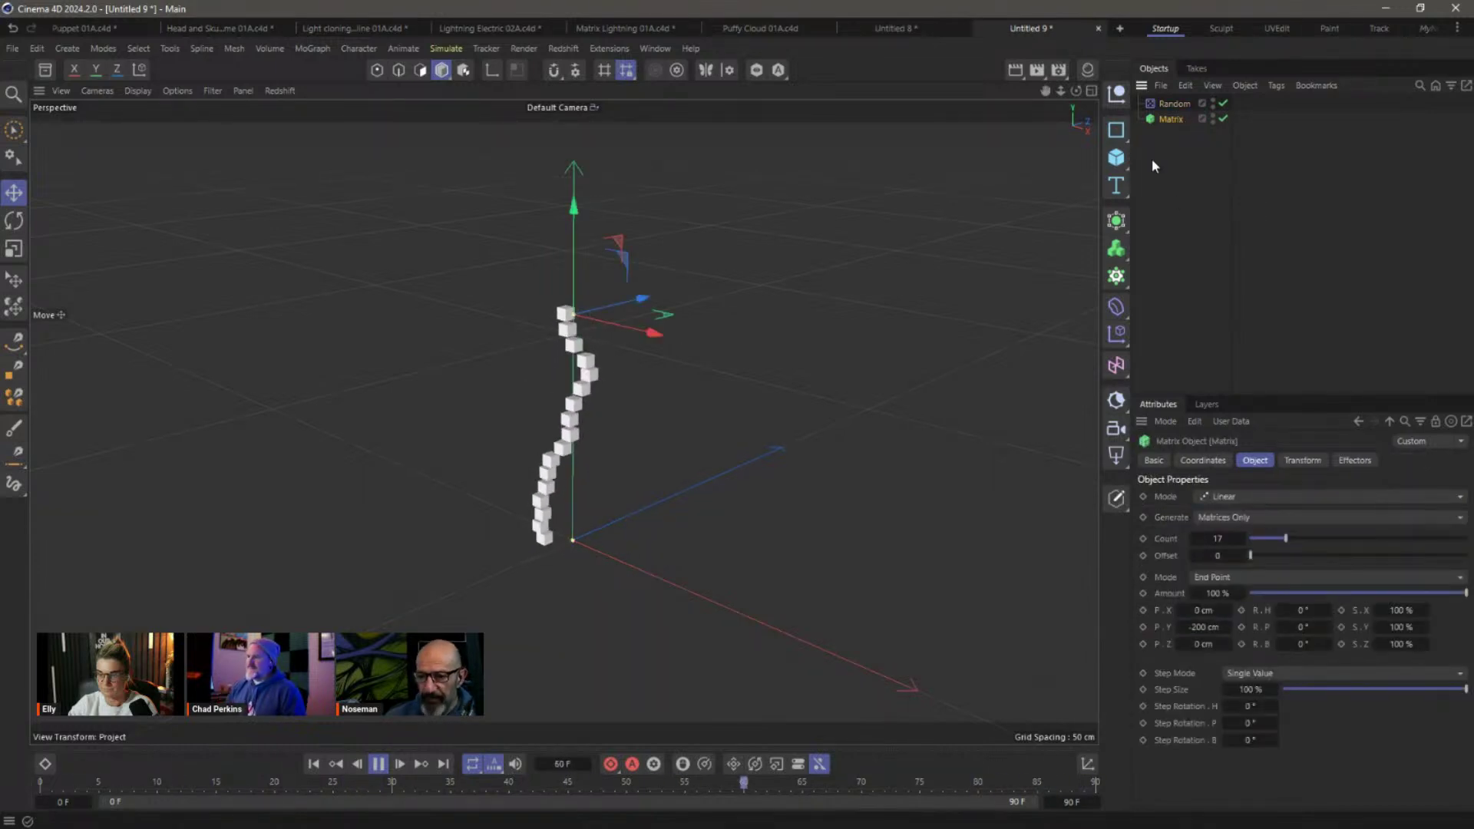
Add a Linear Field to the Random effector and set the field's direction to +Y.
left_click(1172, 104)
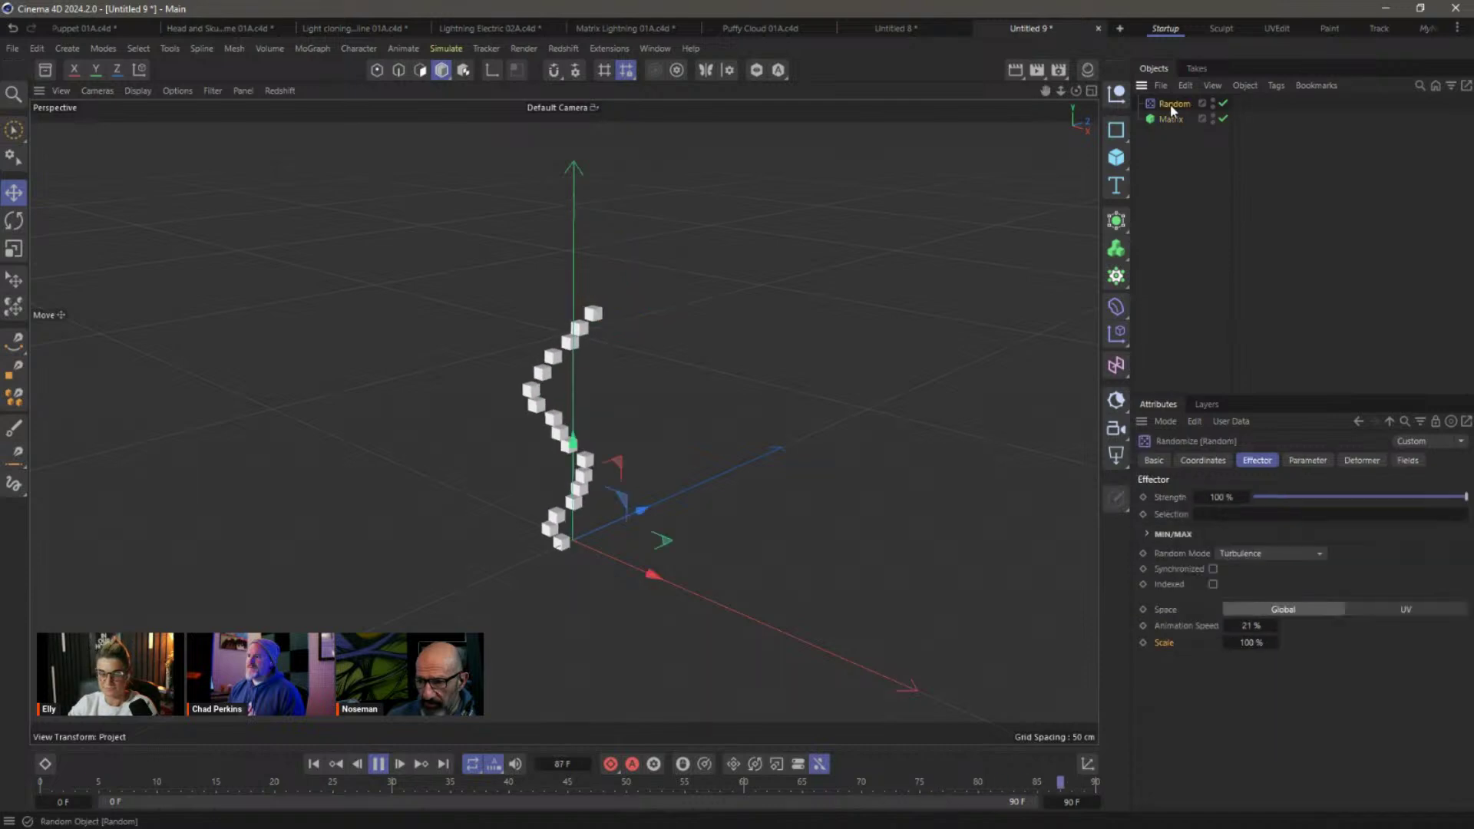
left_click(1411, 460)
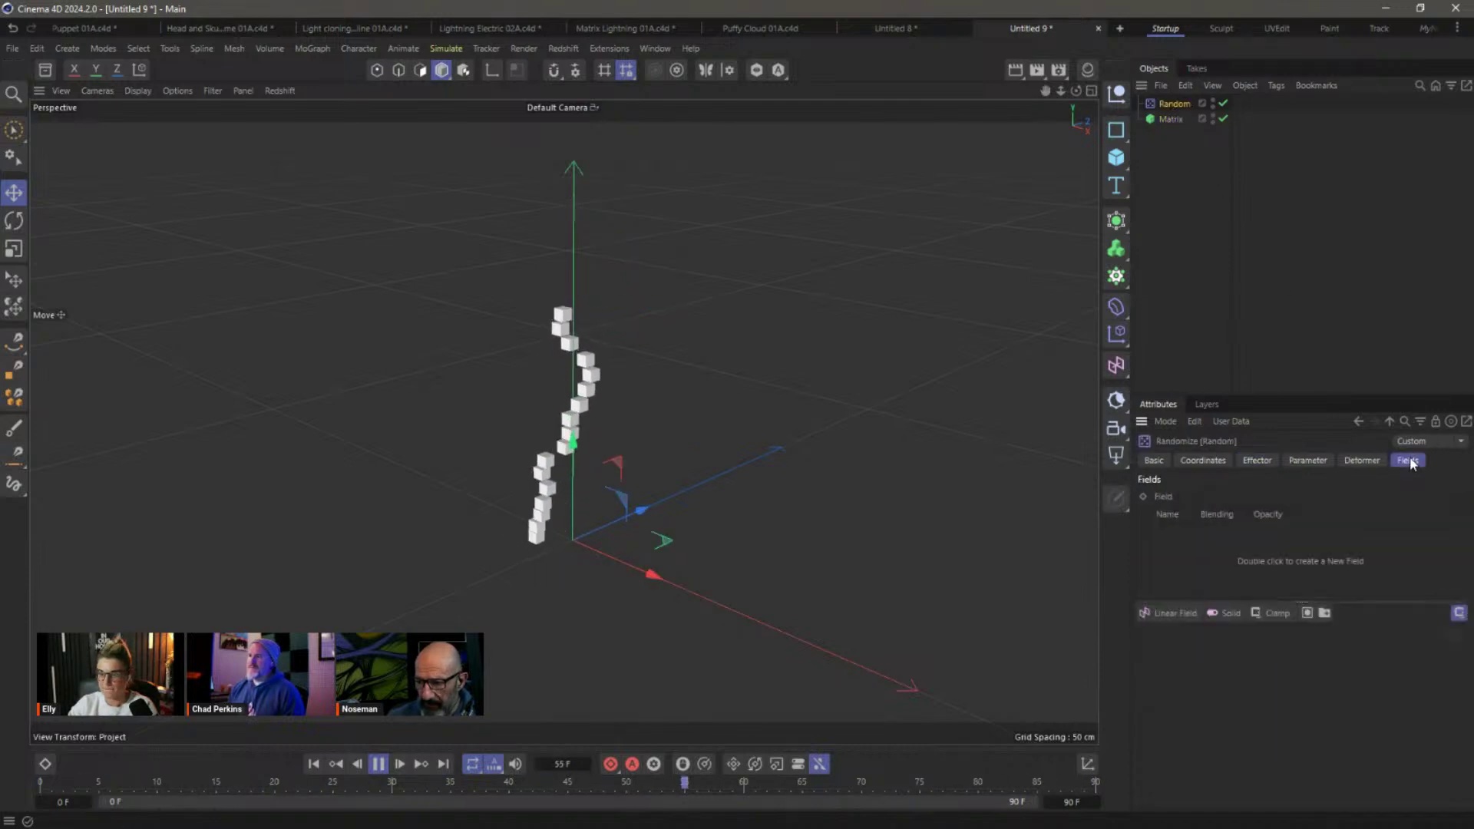
left_click(1176, 614)
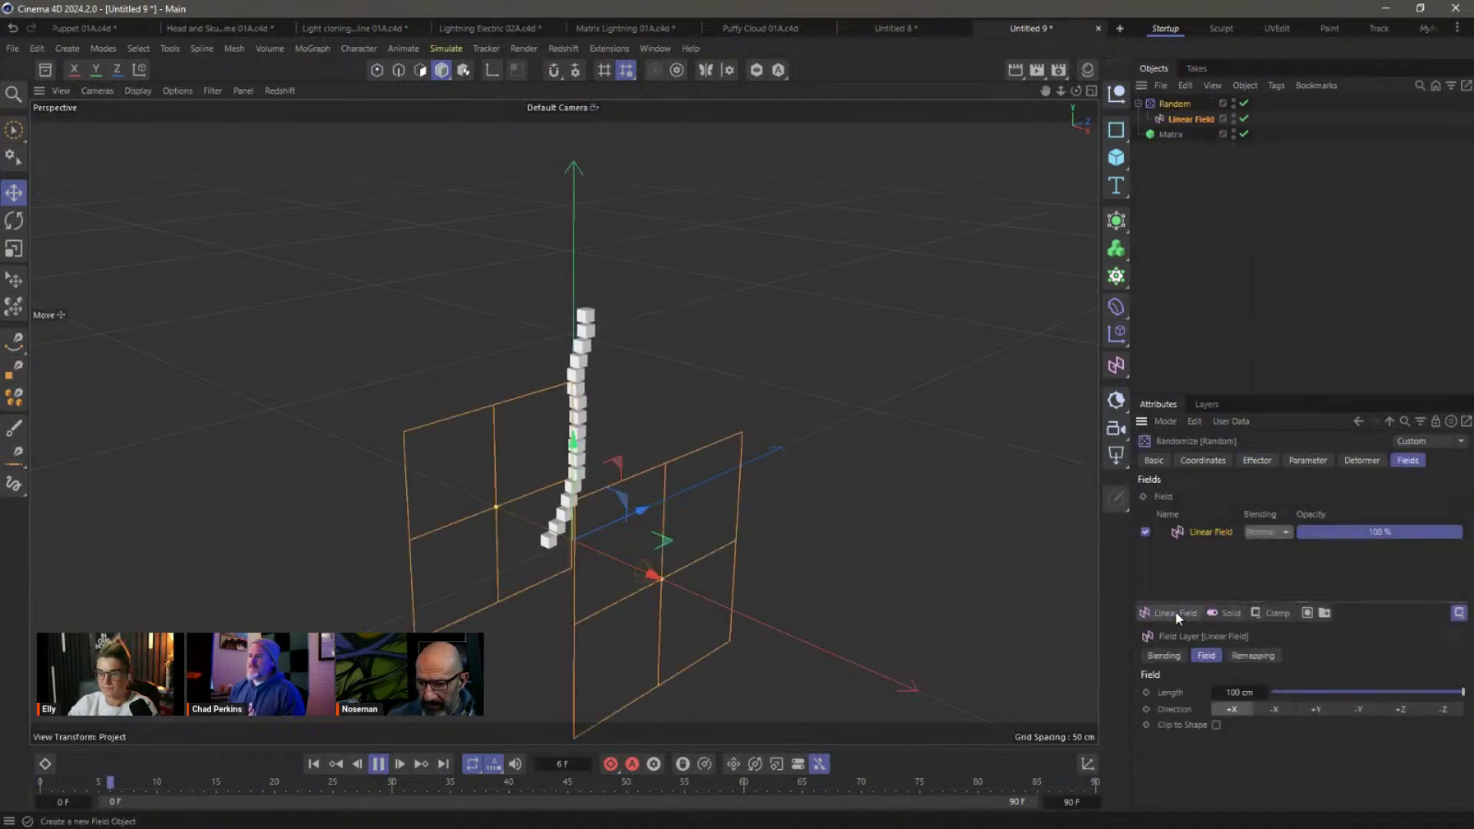
left_click(1315, 709)
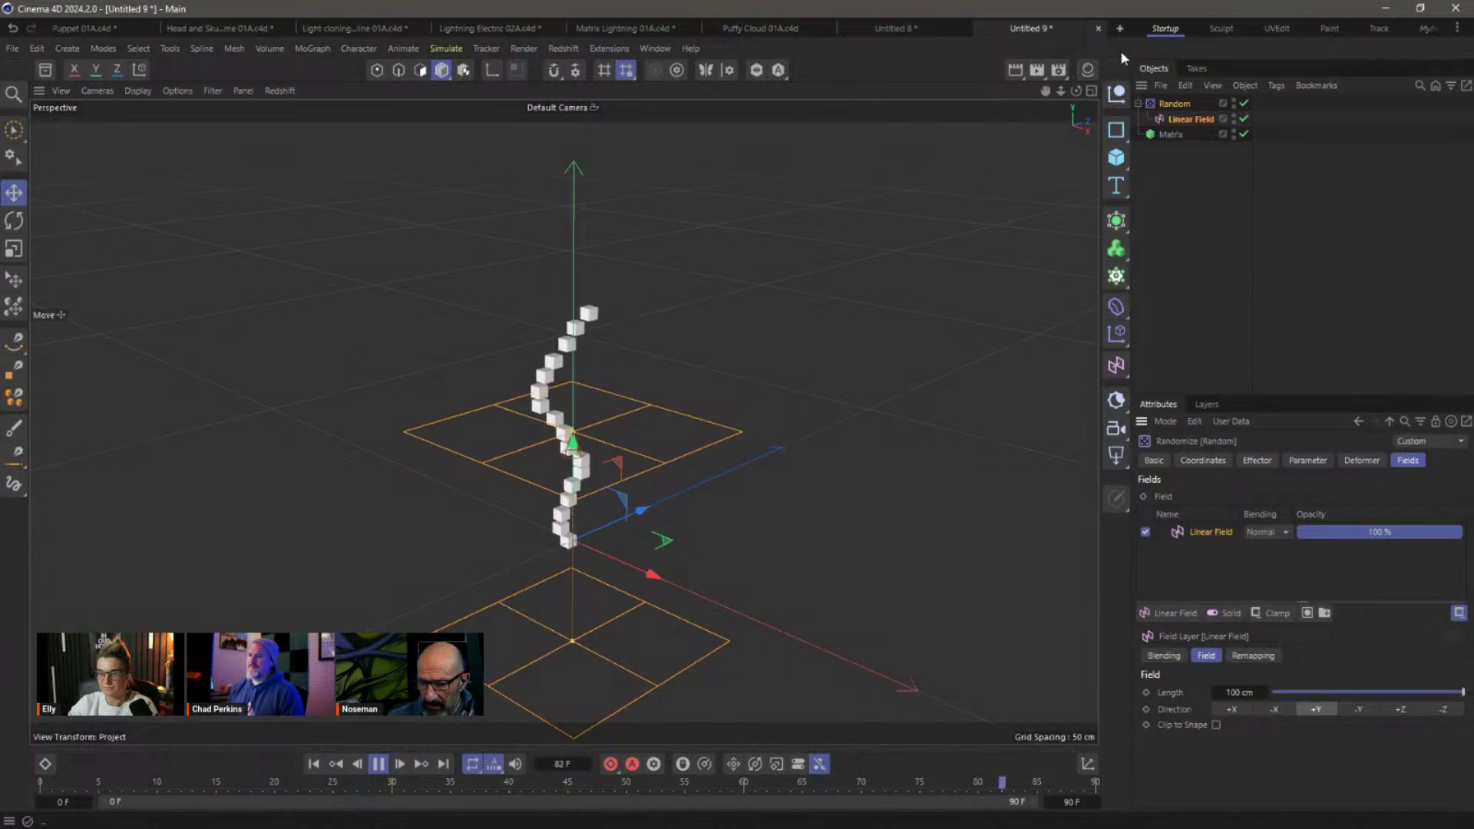
In the front view, raise the Random effector with its Linear Field along the matrix column and shorten the field to about 82 cm.
left_click(1092, 90)
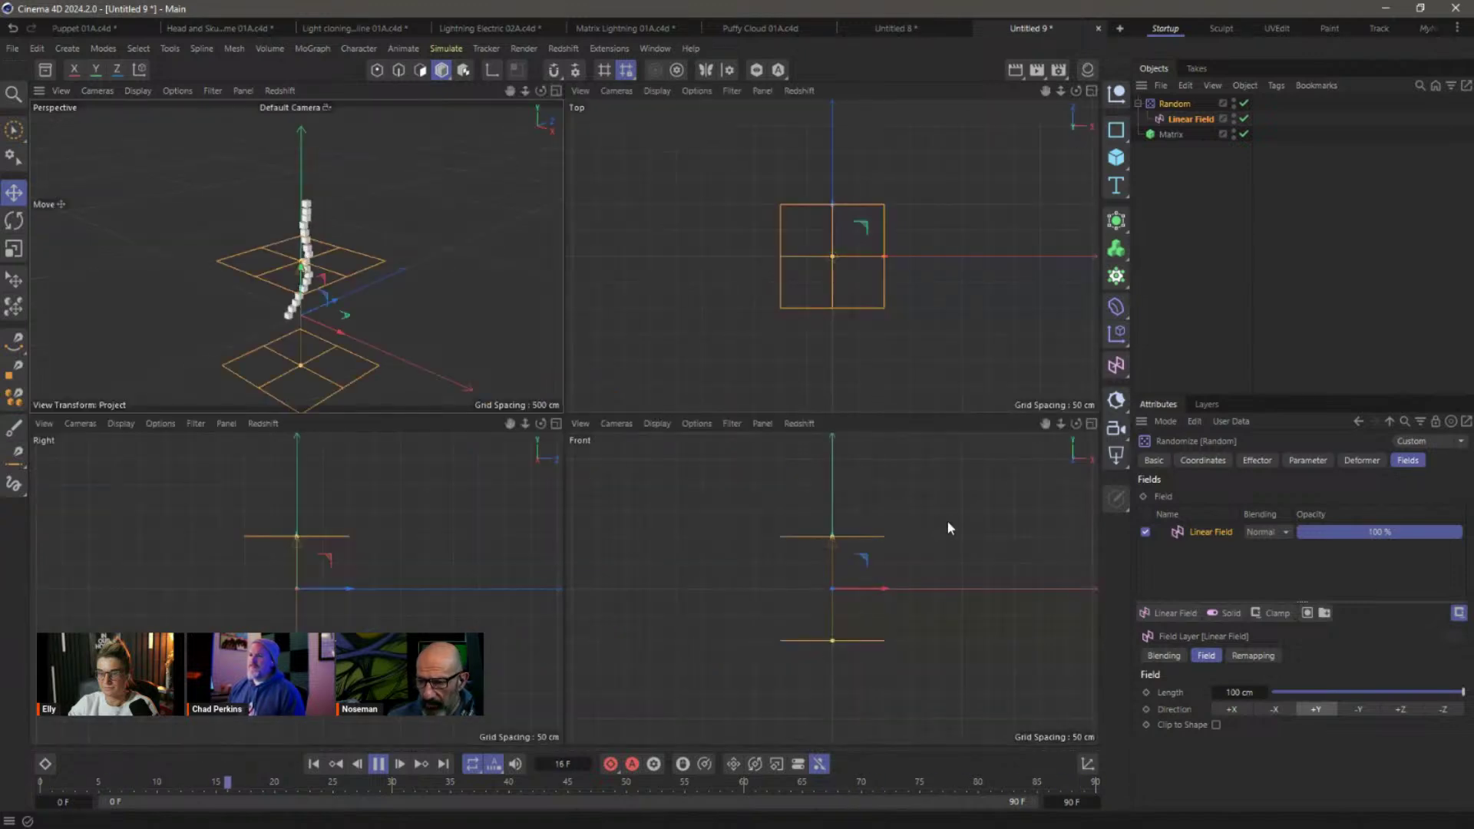
left_click(1092, 423)
left_click_drag(568, 374, 568, 235)
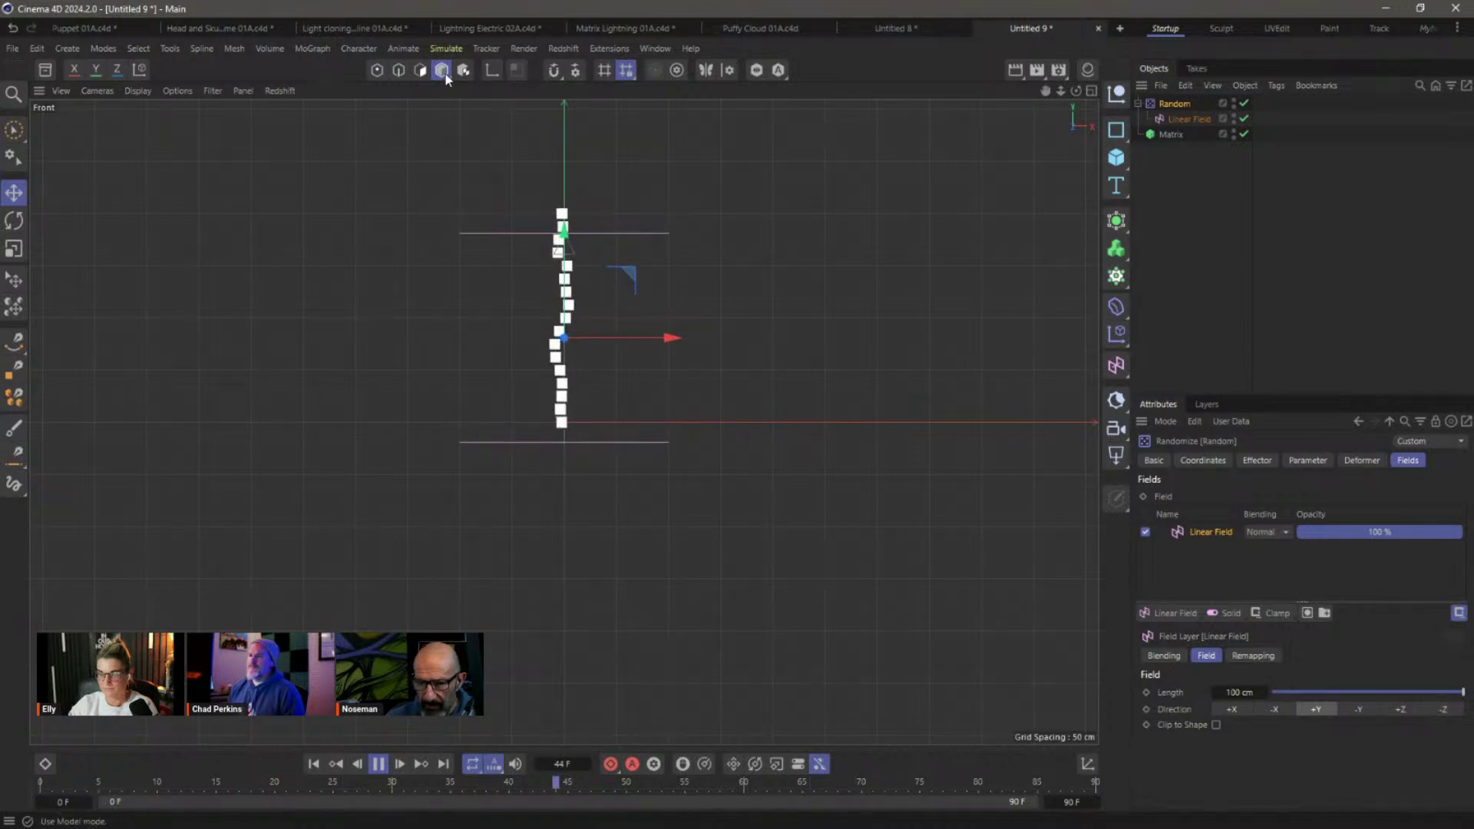
left_click(1186, 119)
left_click_drag(544, 226, 569, 276)
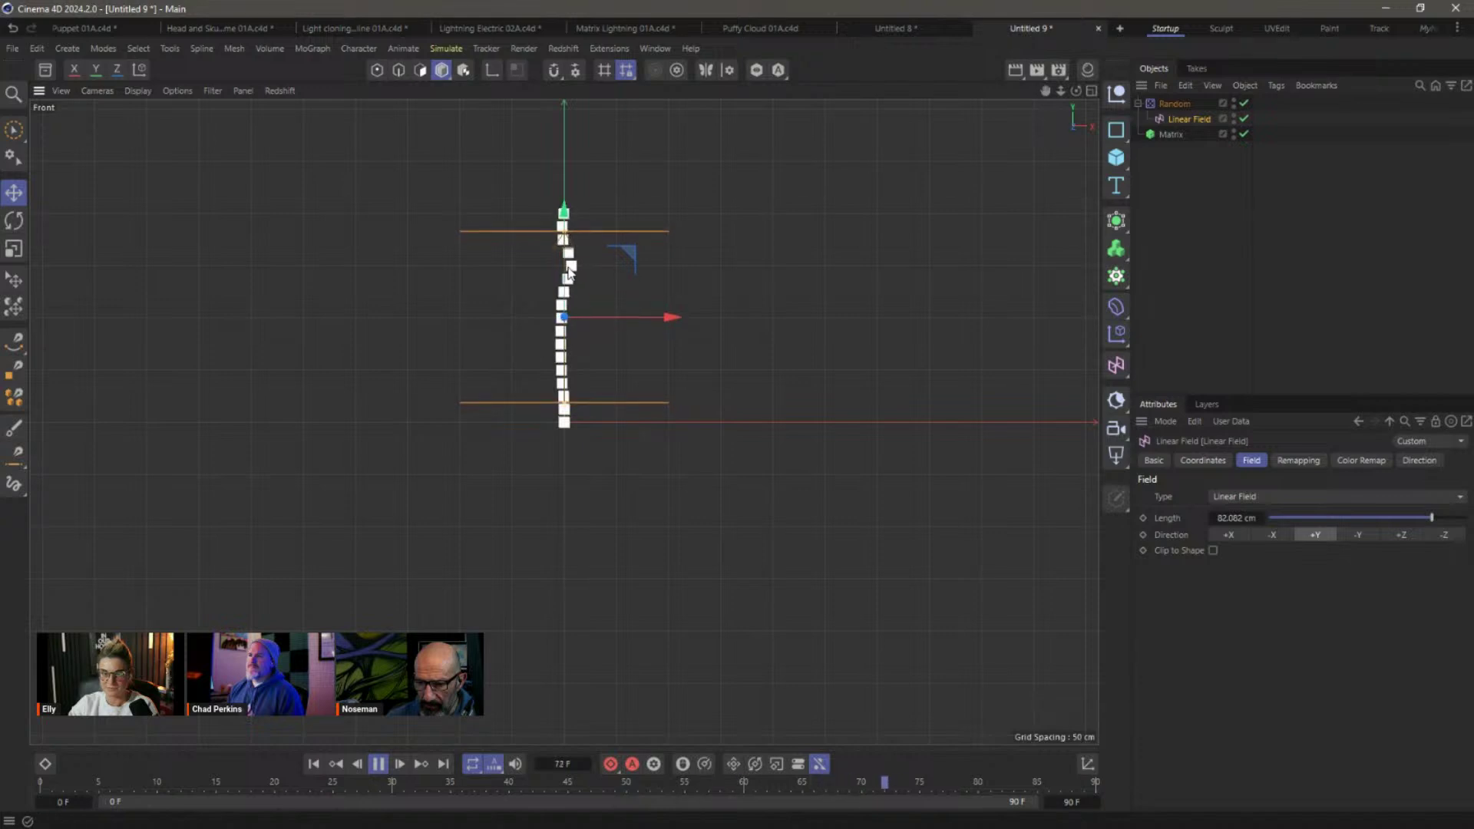
left_click(1222, 220)
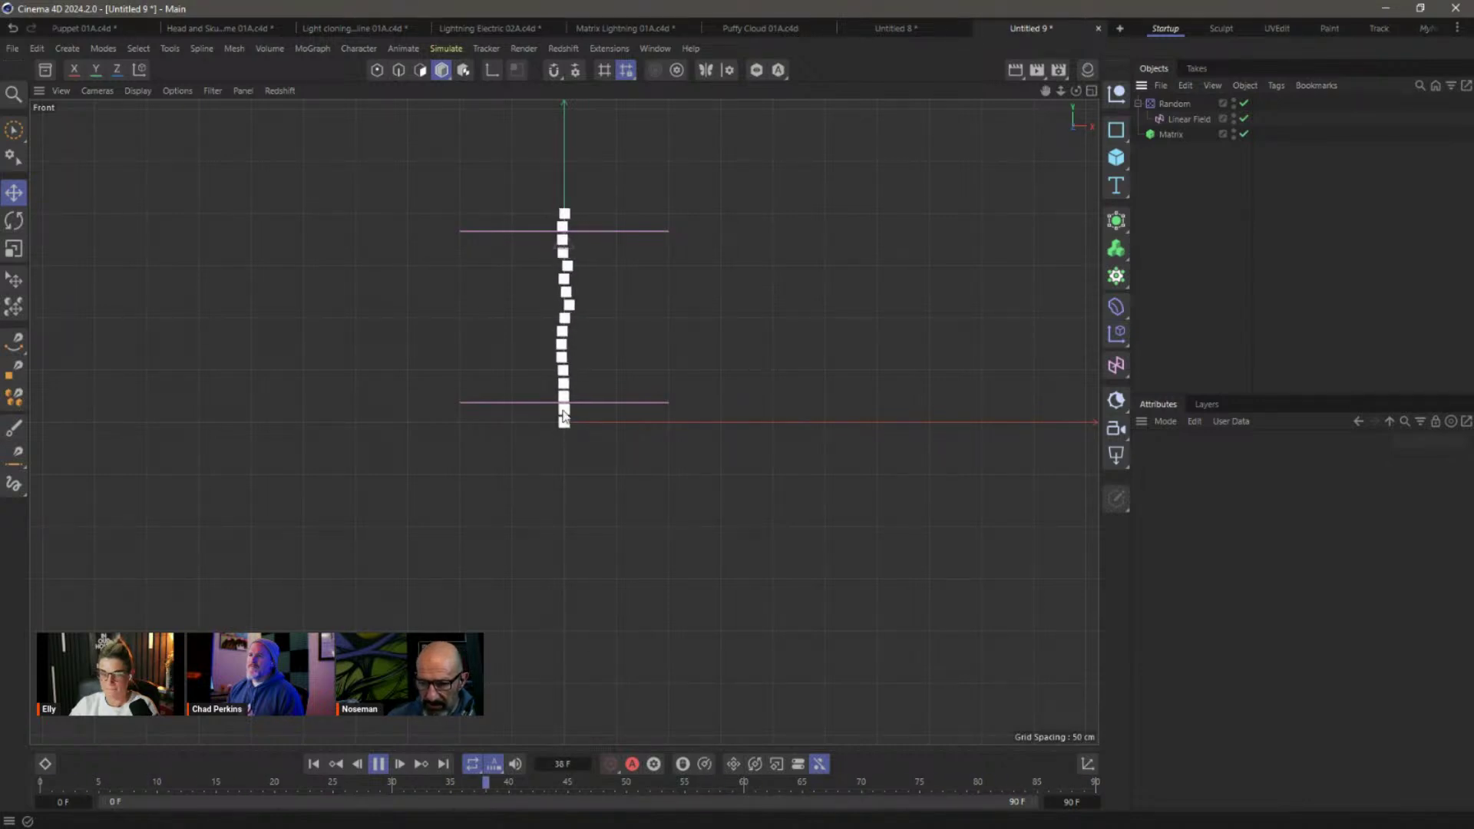
Set the Contour Mode of the Linear Field's remapping to Curve.
left_click(1189, 119)
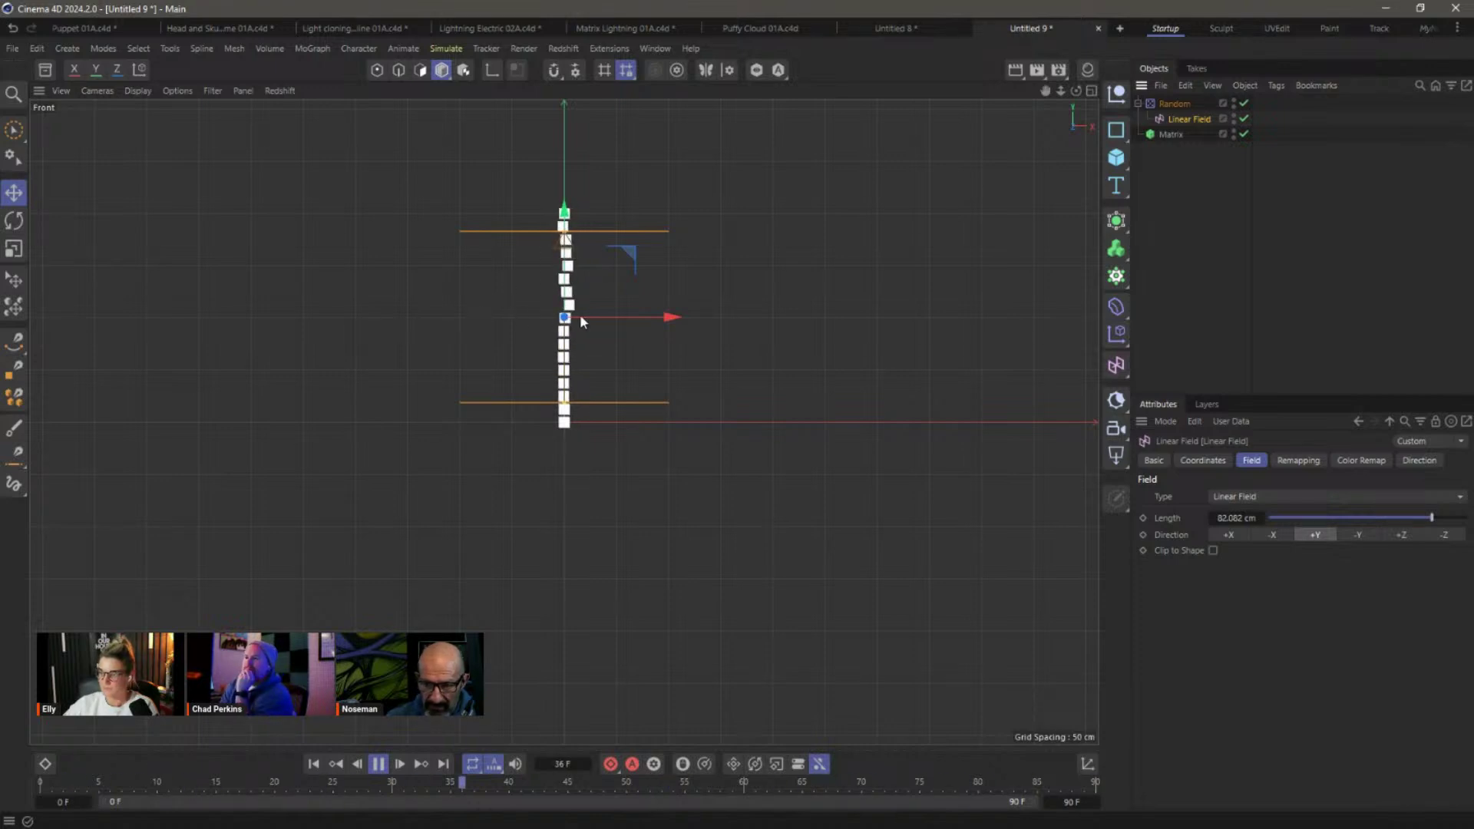
left_click(1312, 462)
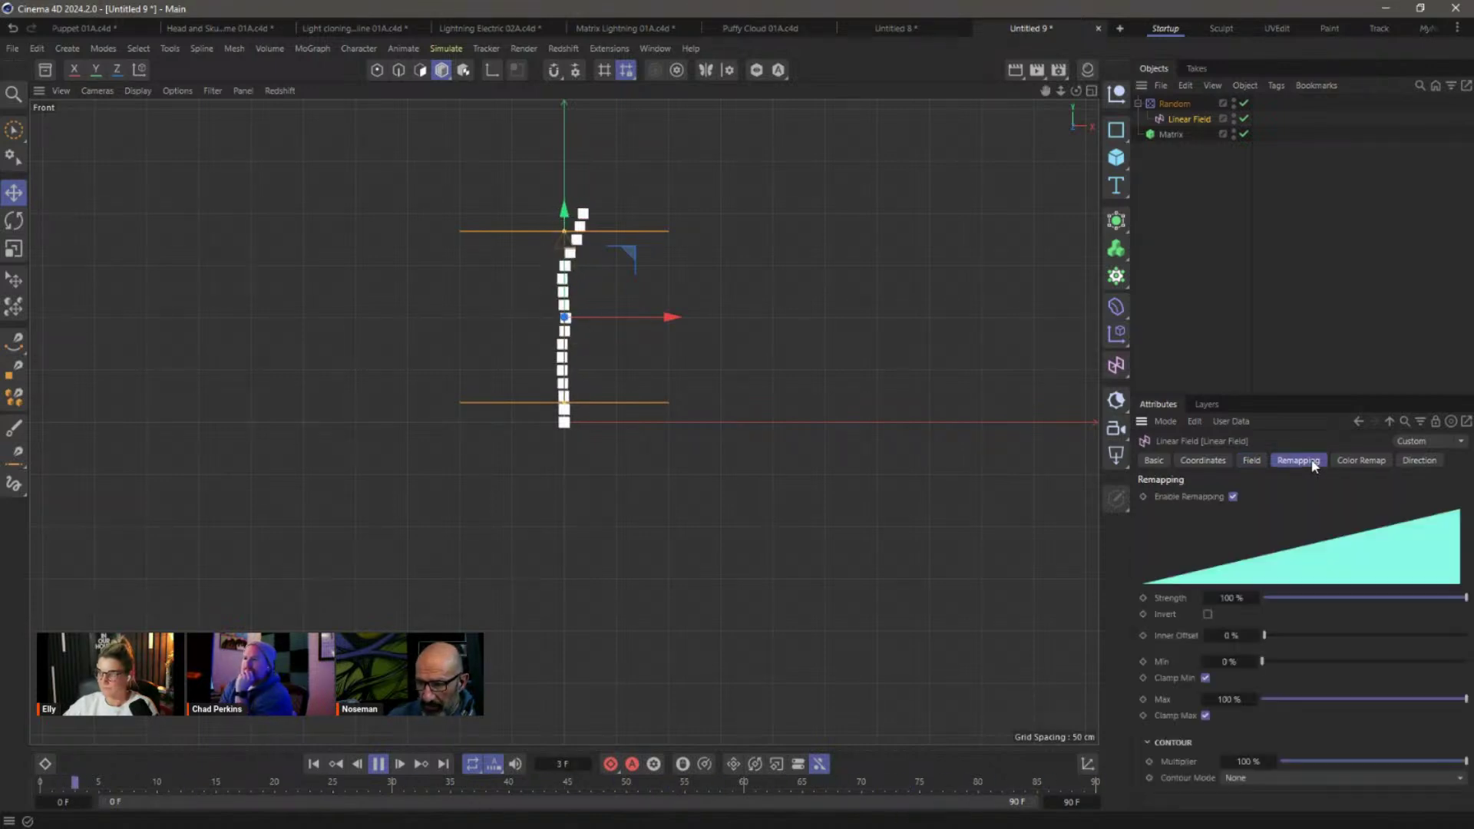
left_click_drag(1358, 386, 1356, 254)
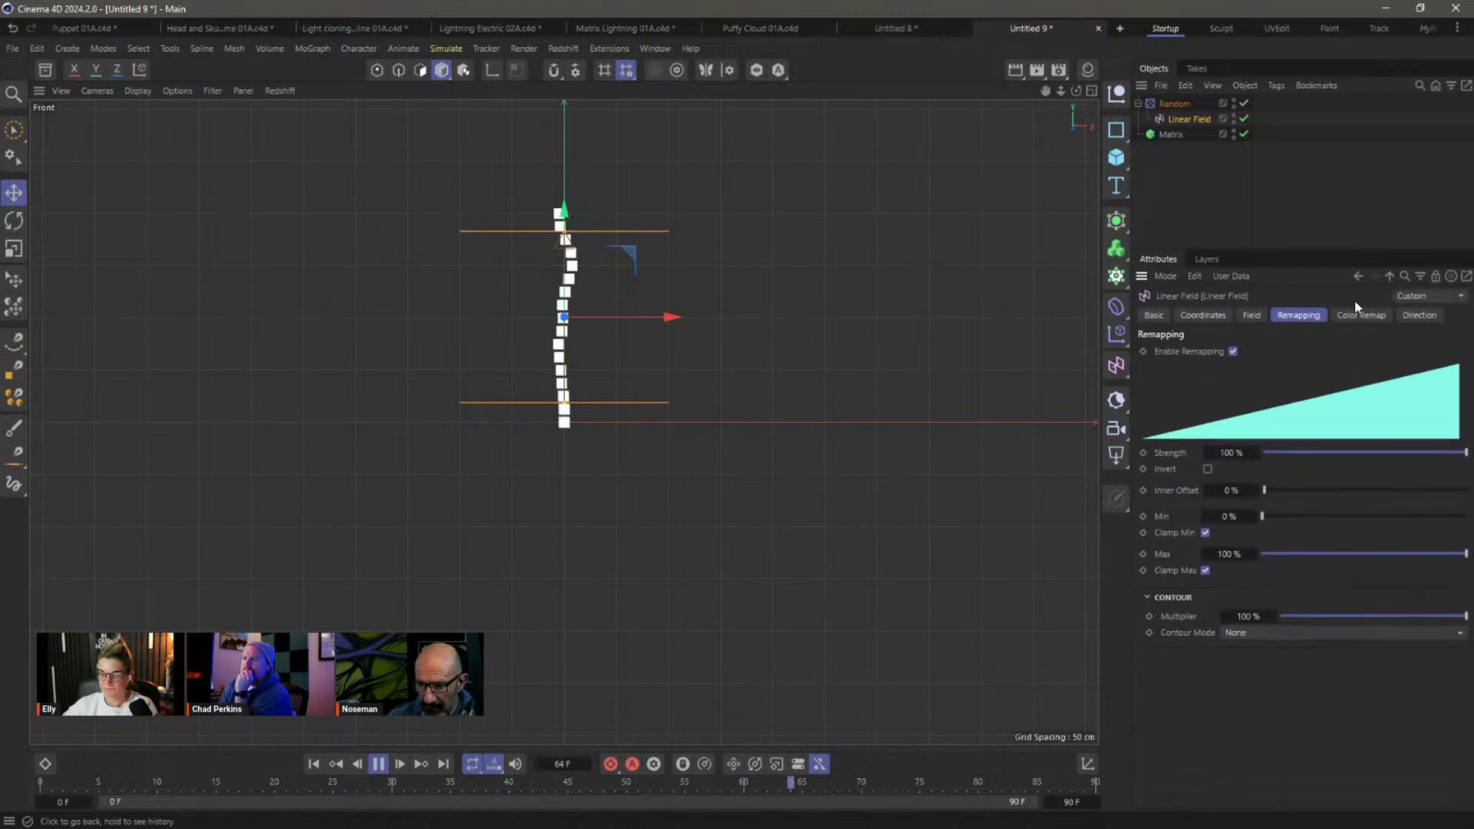
left_click(1247, 638)
left_click(1277, 720)
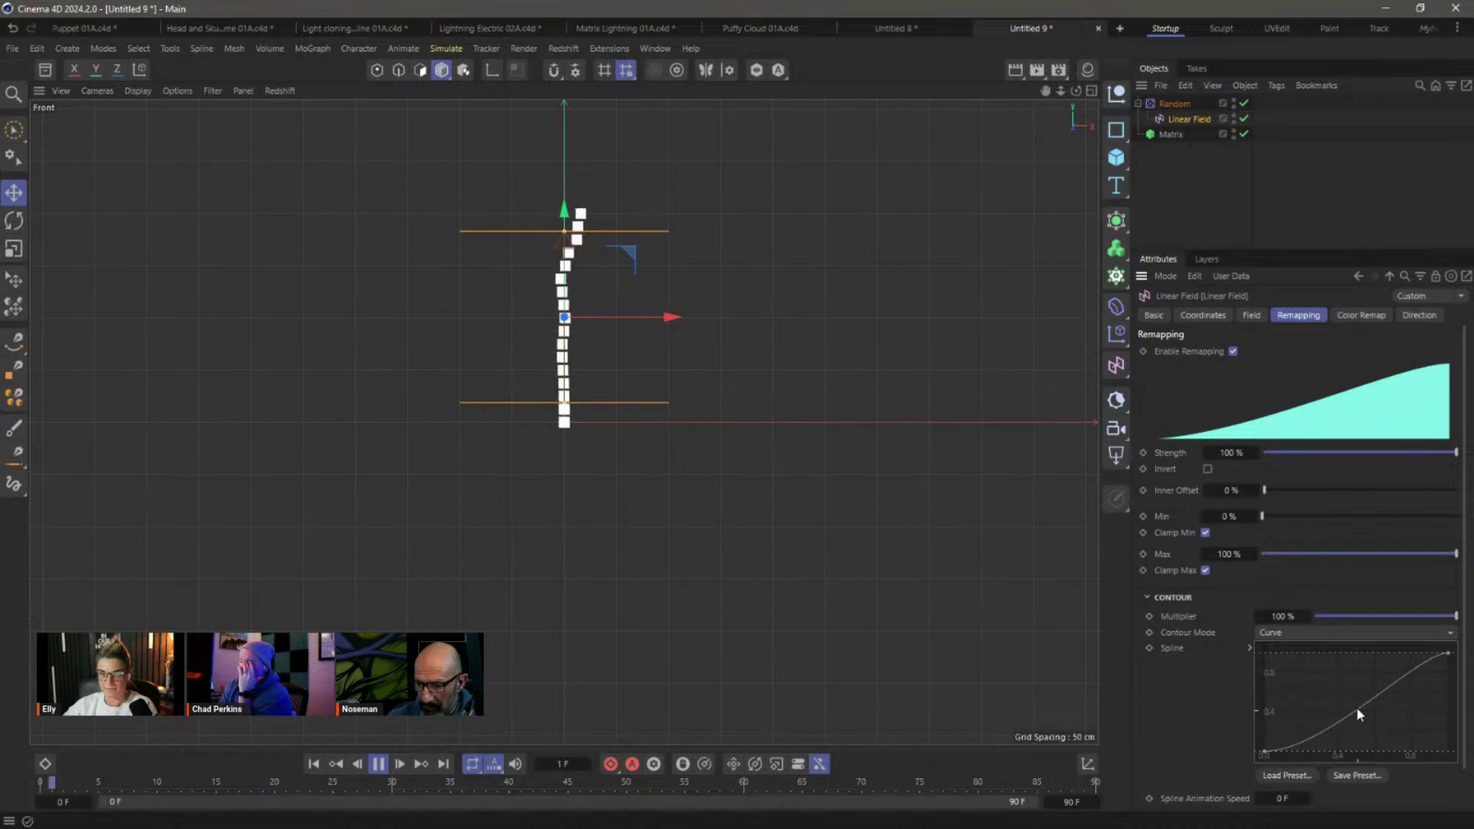
Reshape the contour spline into a smooth bell curve that peaks mid-range and falls to zero at both ends.
left_click_drag(1358, 715, 1352, 665)
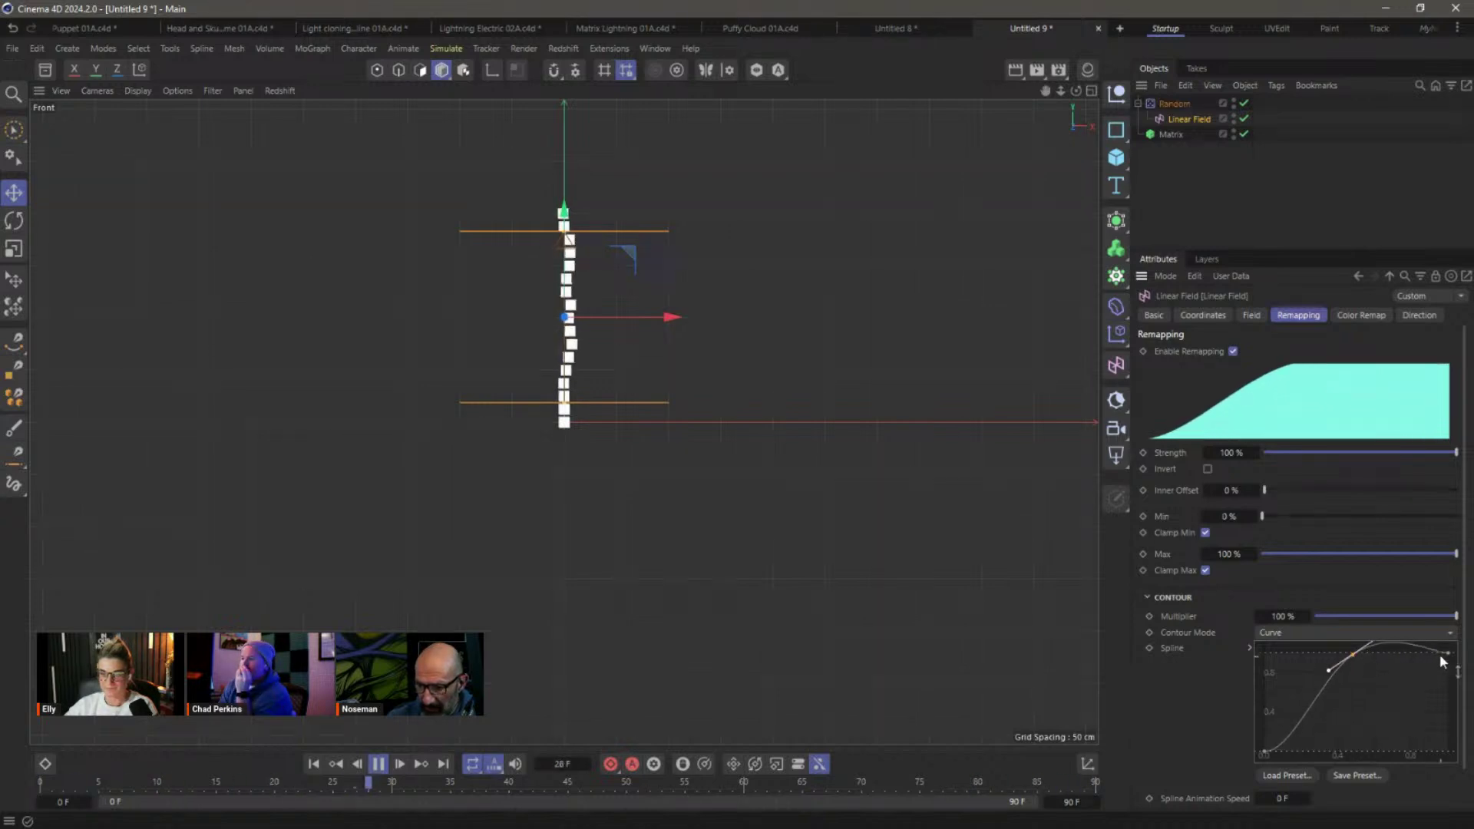
left_click_drag(1441, 654, 1468, 768)
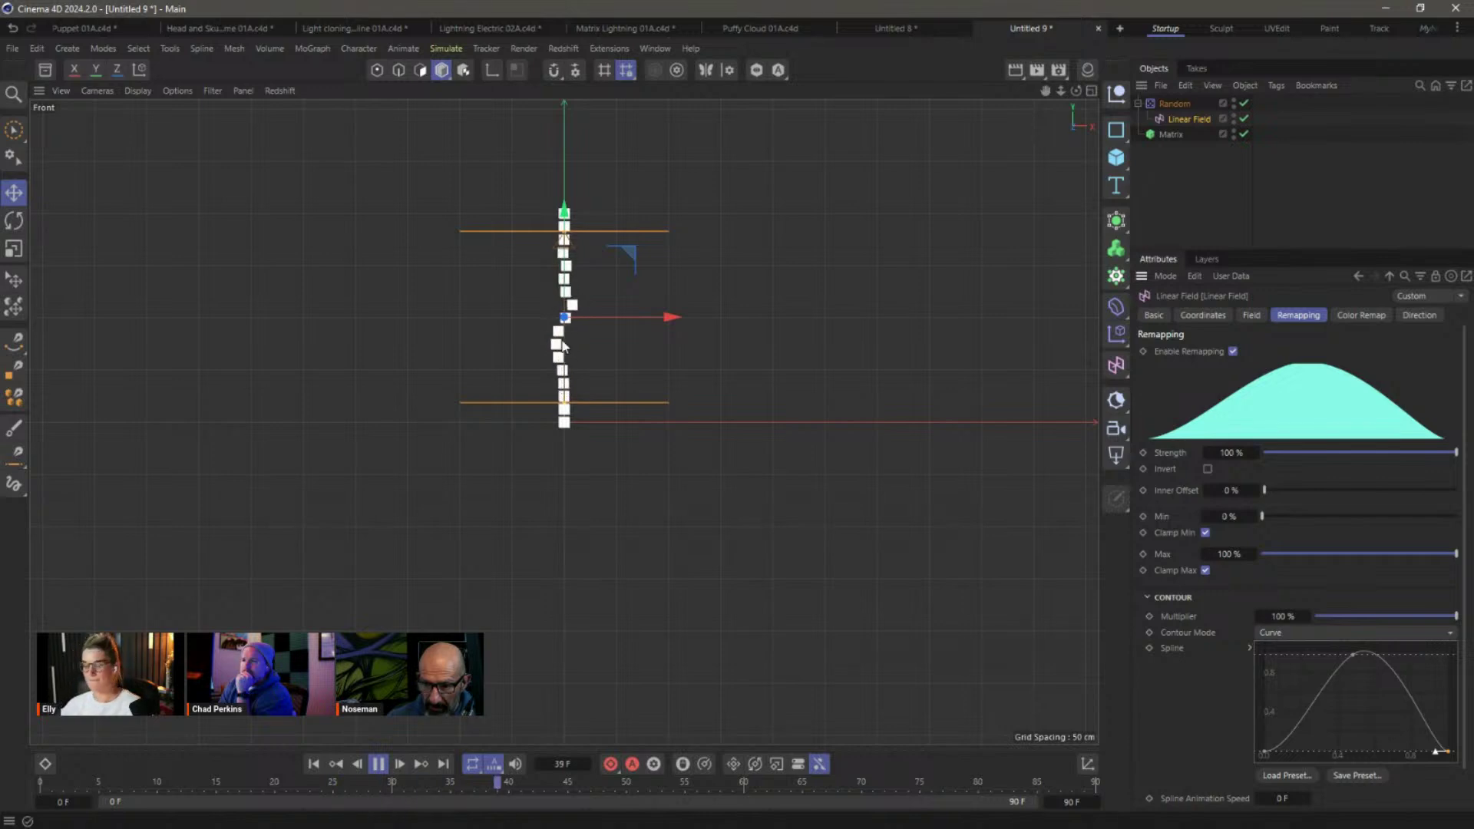
left_click(1354, 655)
left_click_drag(1326, 654, 1326, 658)
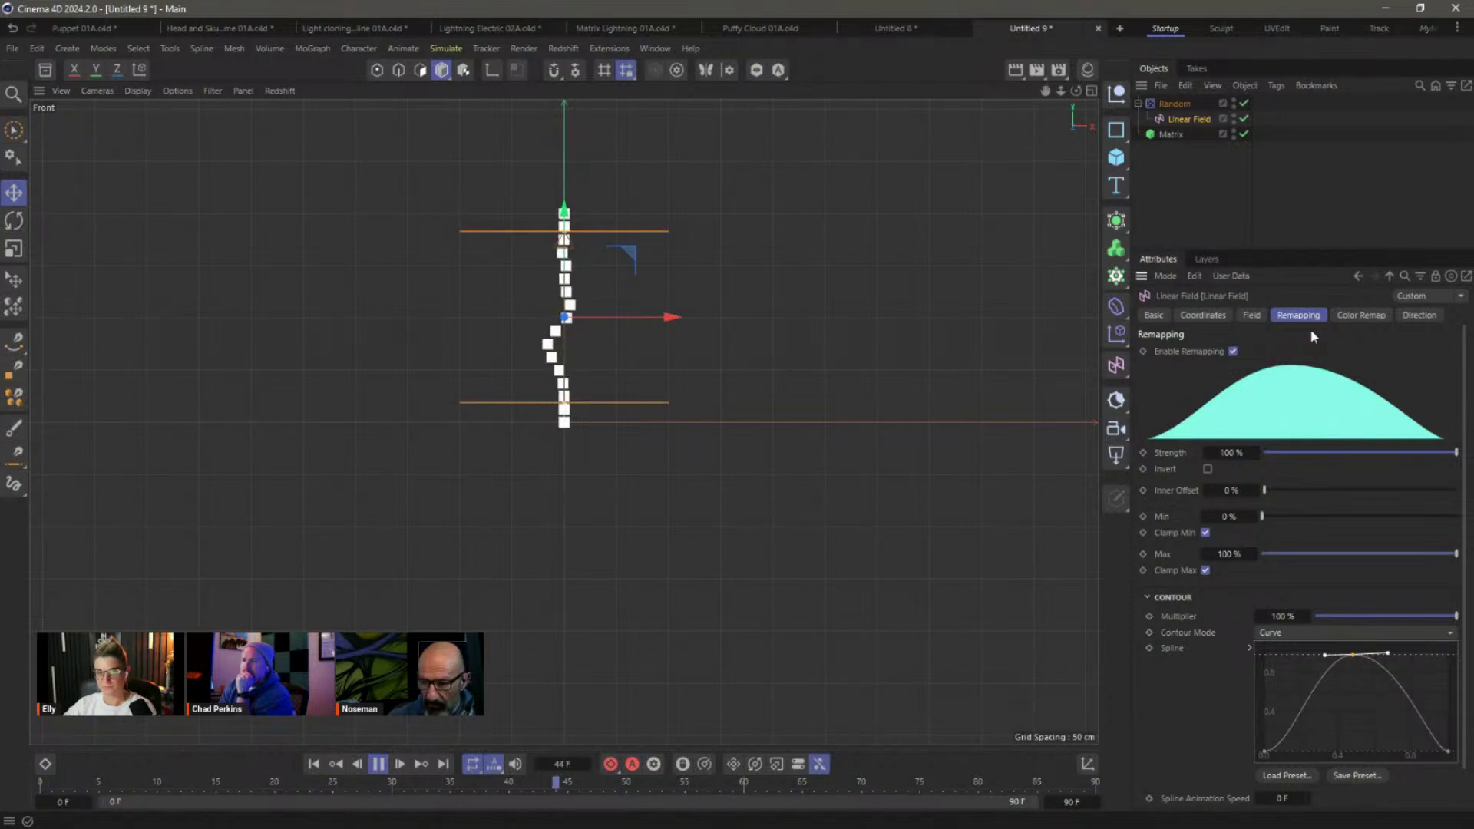
Set the Random effector's position strength to 189 cm in X and 213 cm in Z, and return to the perspective view.
left_click(1177, 106)
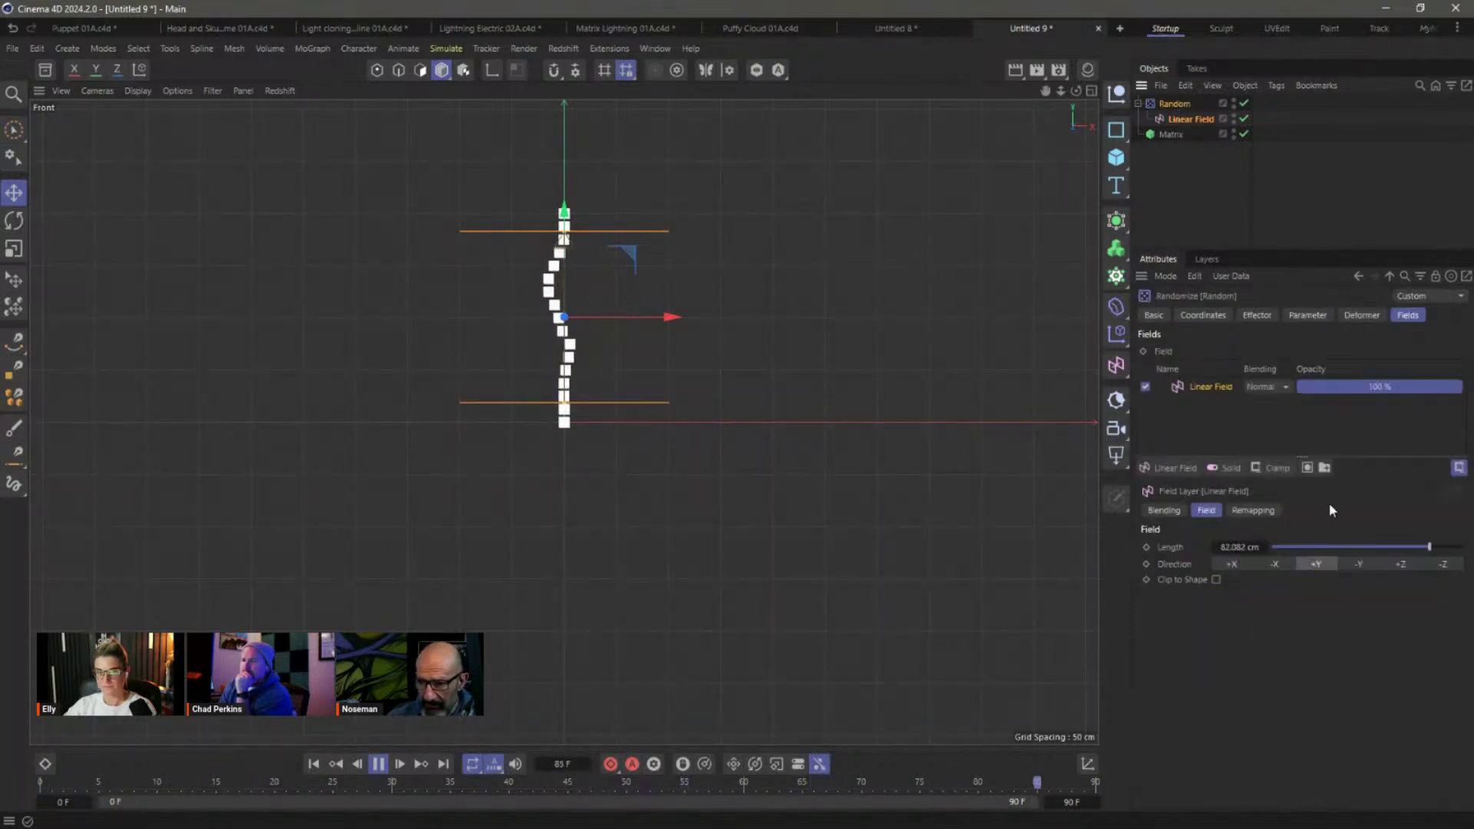
left_click(1307, 316)
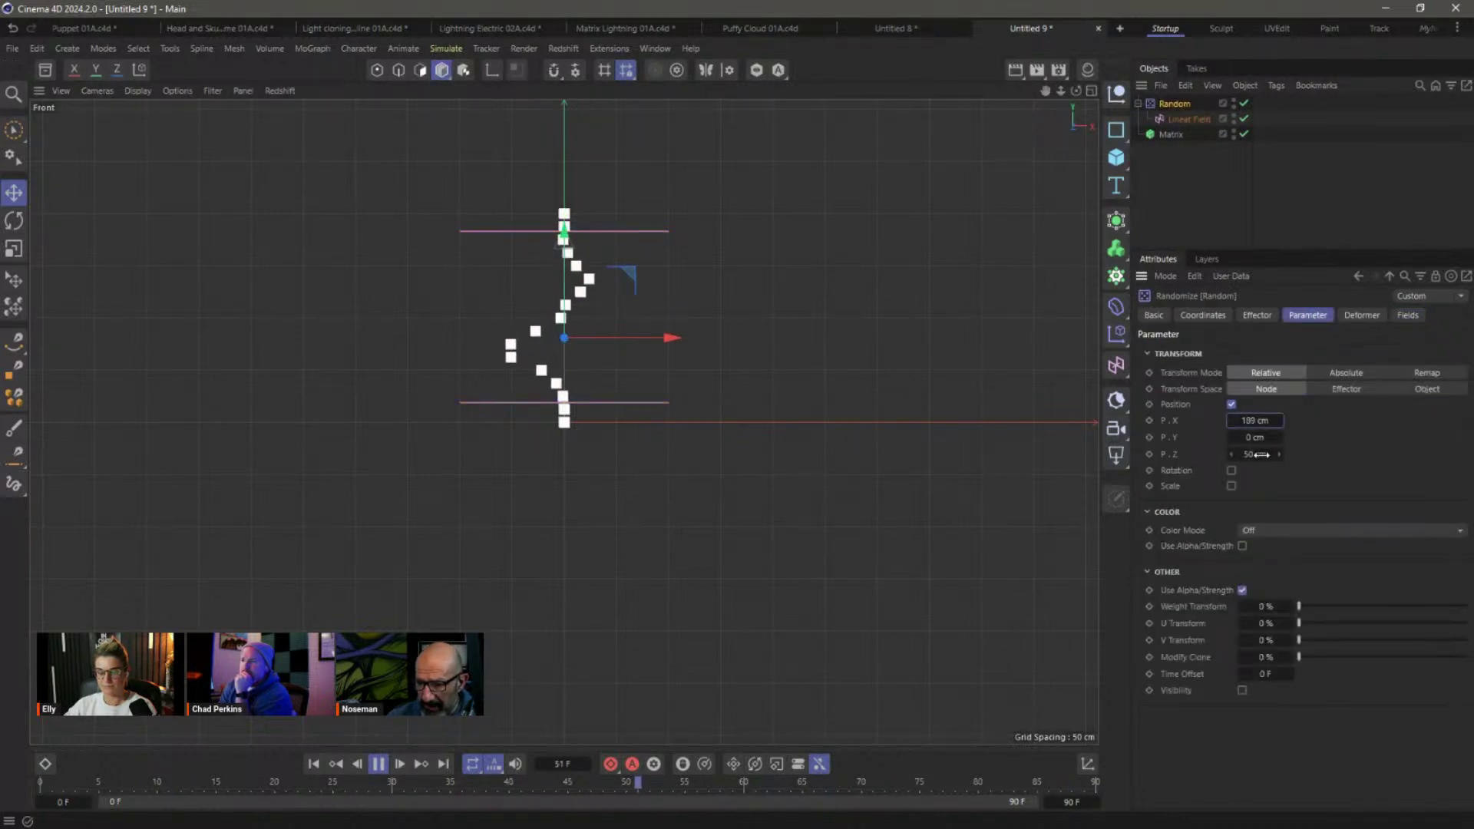
middle_click(921, 144)
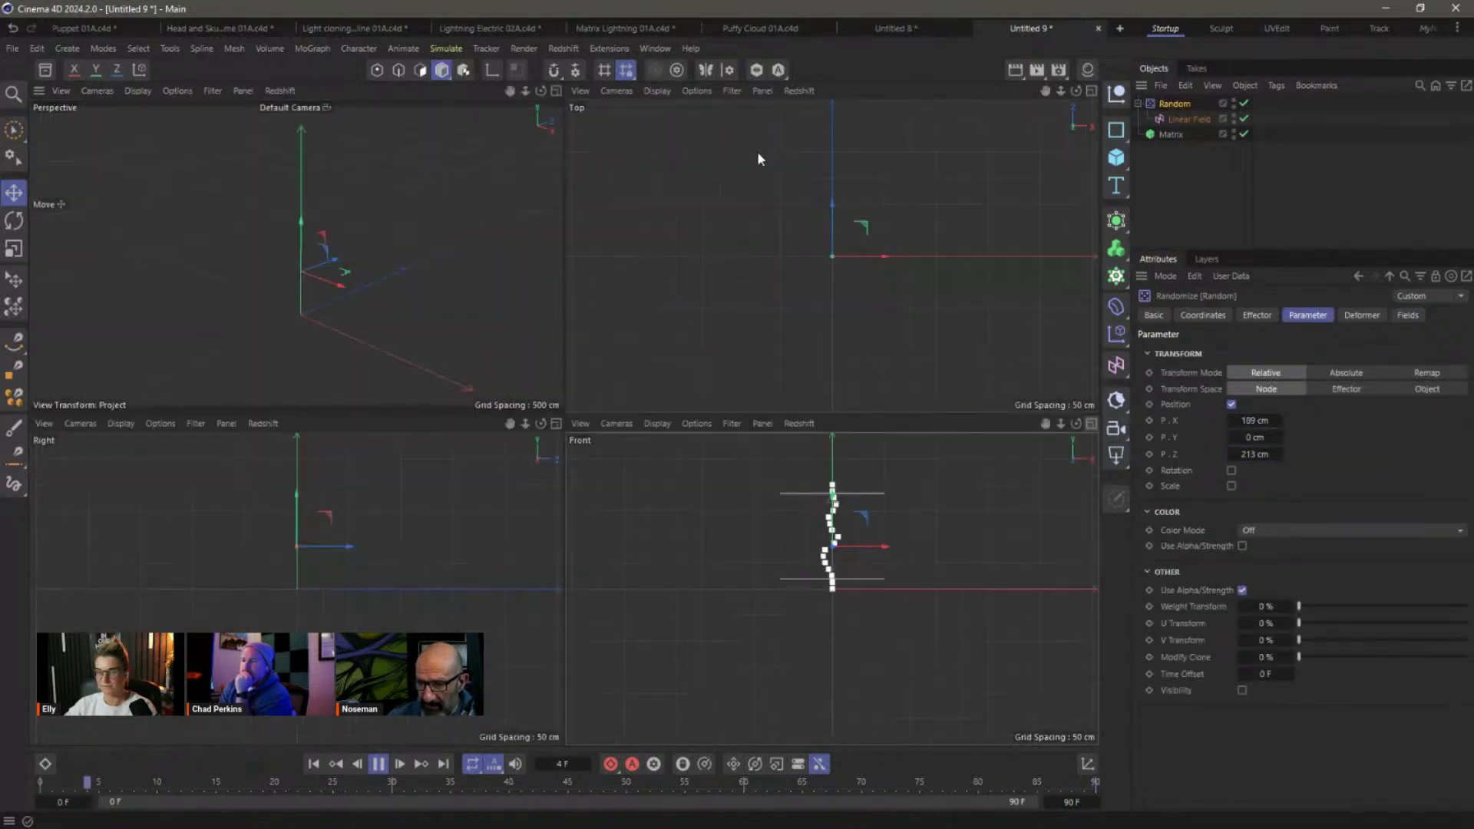
middle_click(565, 121)
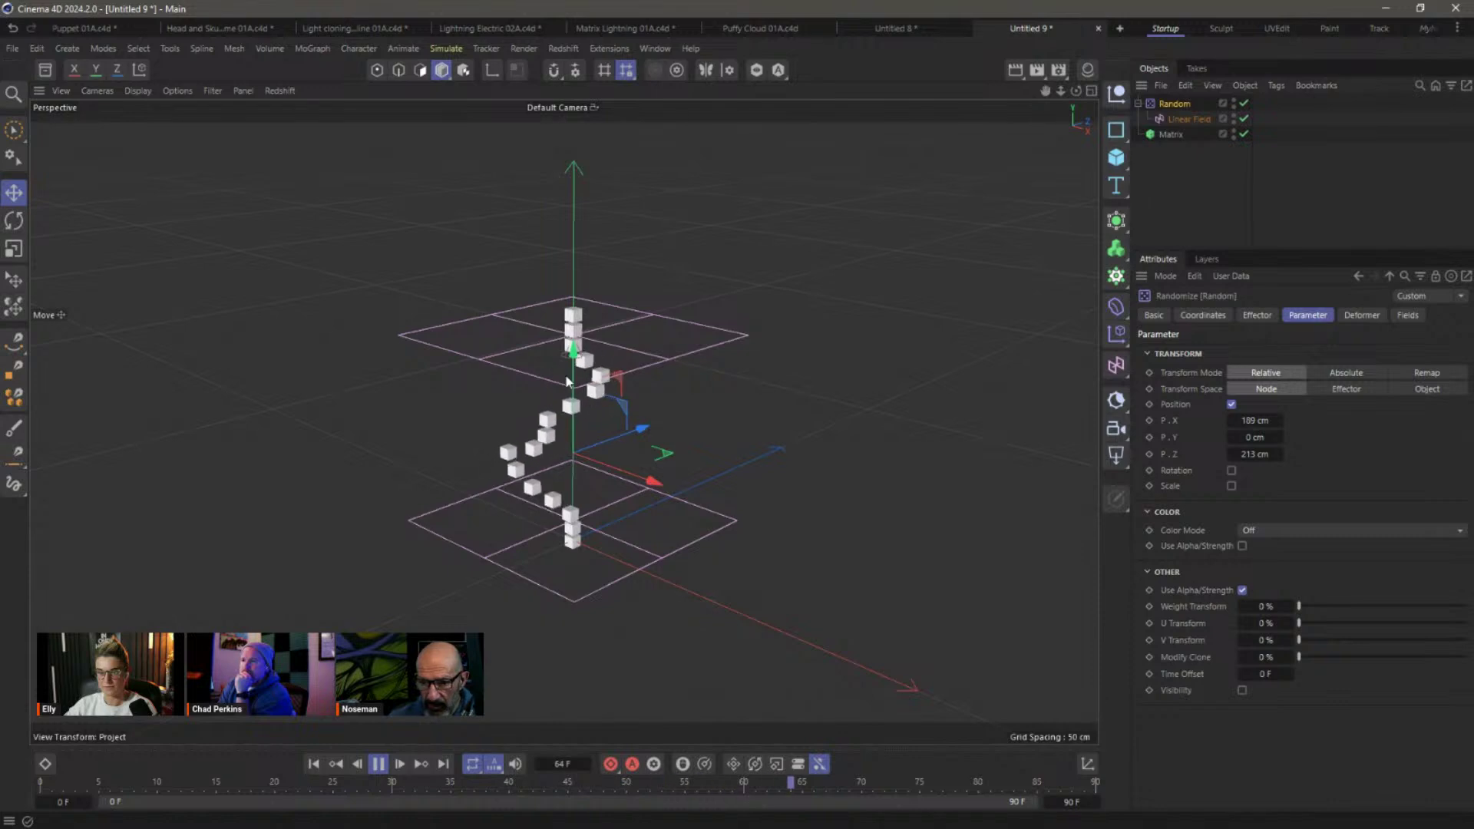
Add a Tracer linked to the Matrix object and set its Tracing Mode to Connect All Objects.
left_click(1162, 138)
left_click(325, 49)
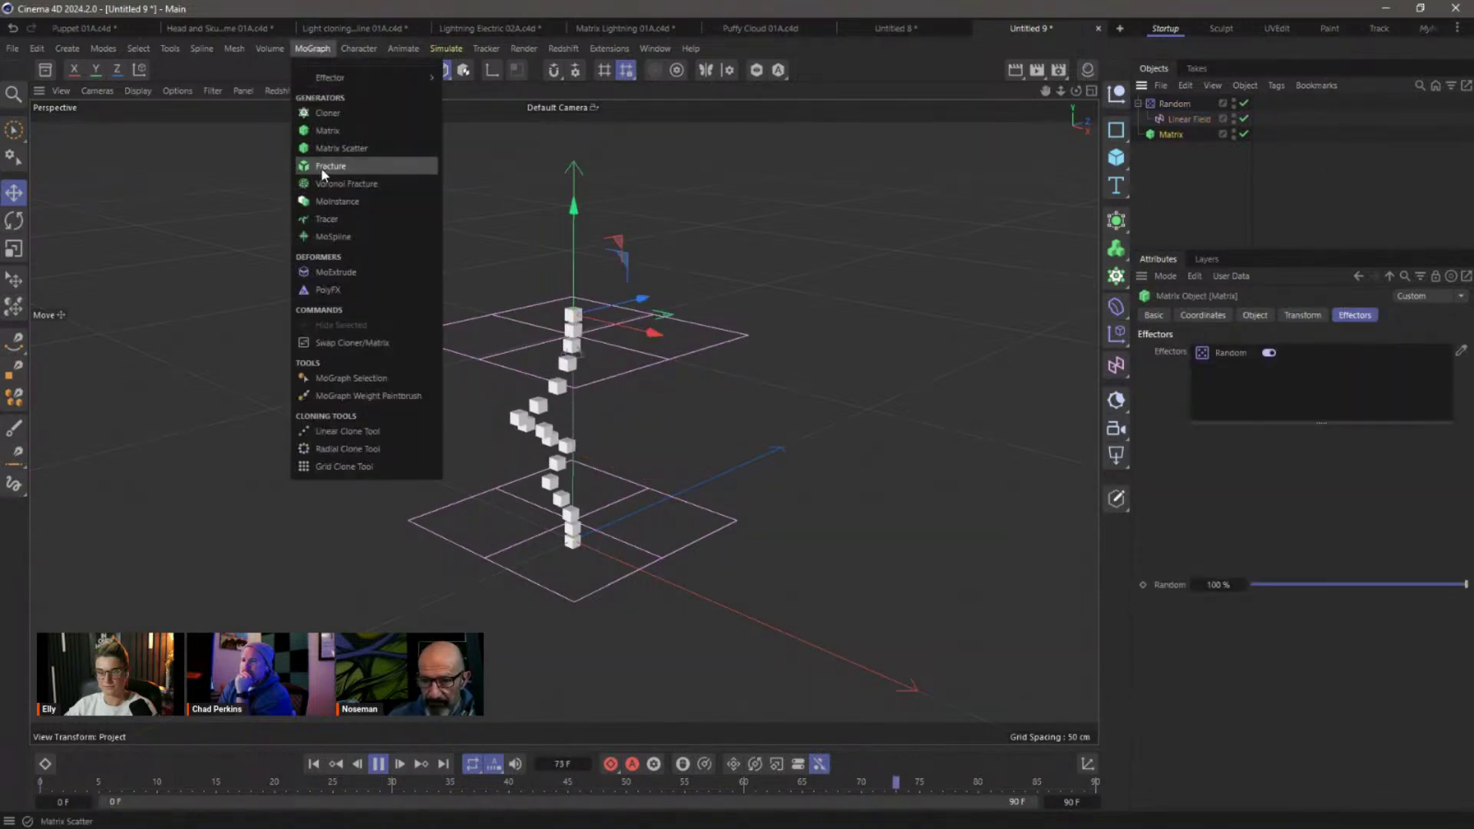
left_click(326, 219)
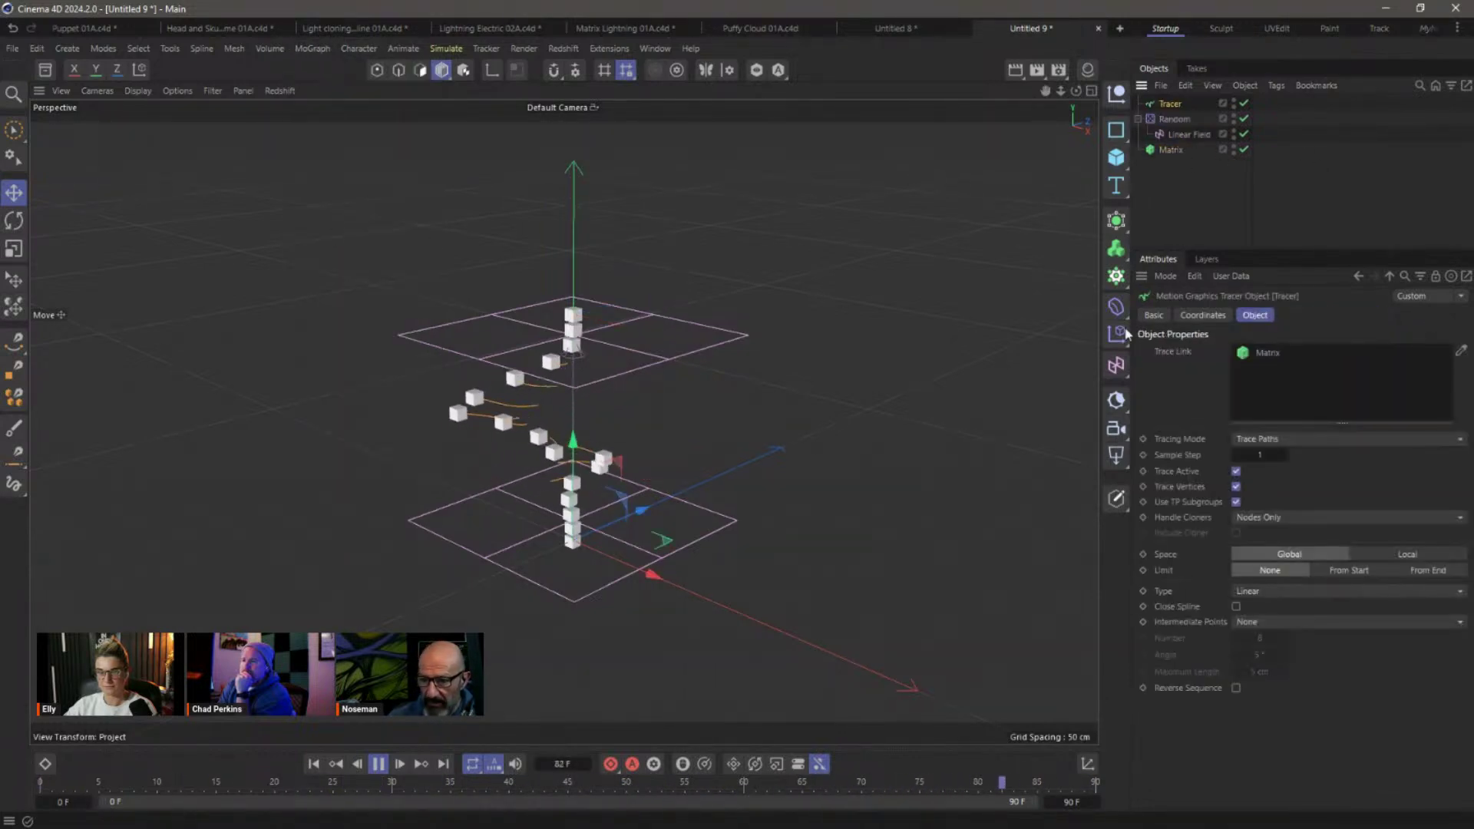
left_click(1279, 439)
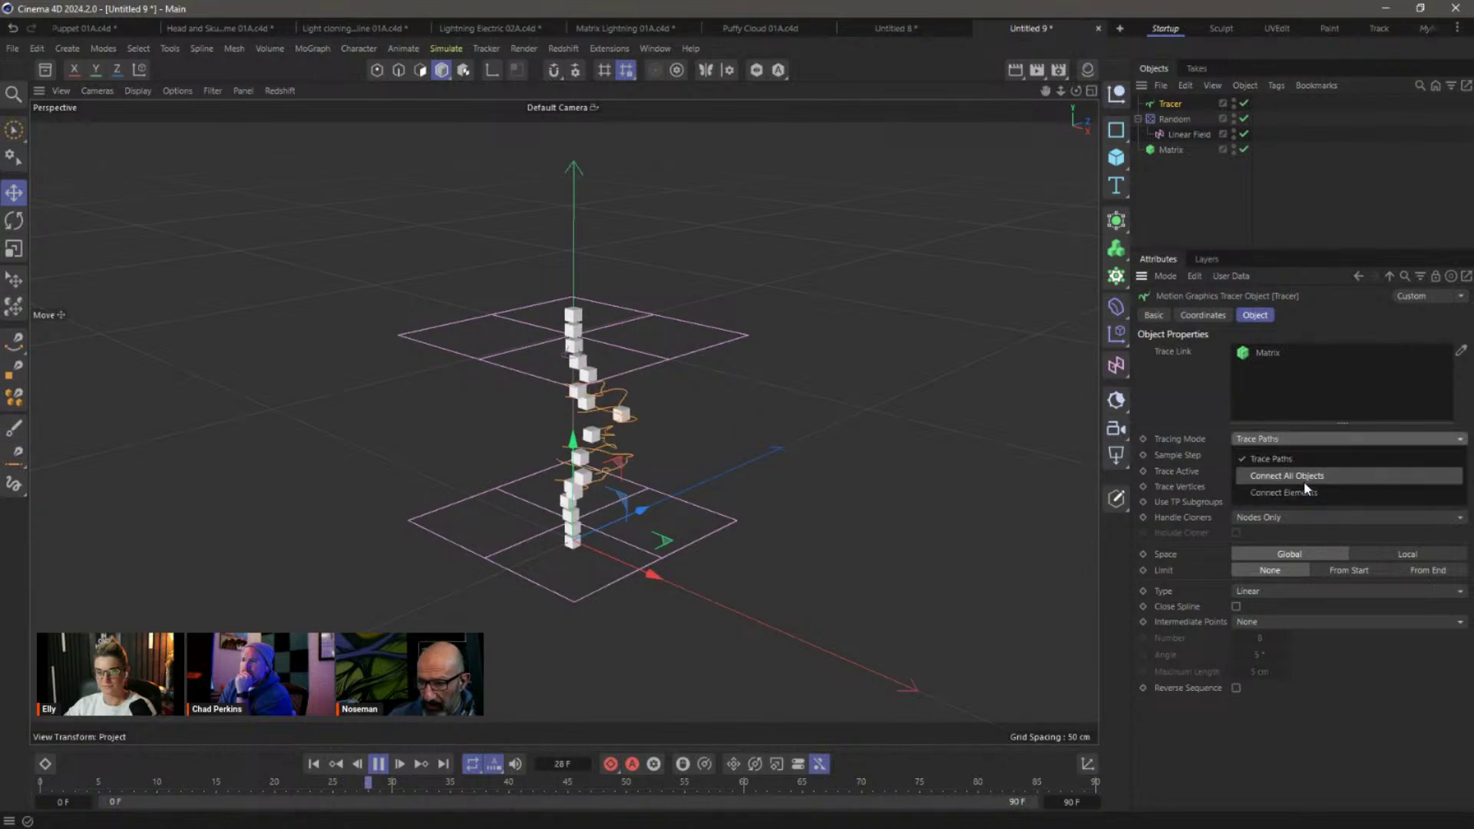
left_click(1304, 478)
Hide the Matrix and the Random effector with its field, and move the Tracer below the Matrix in the object hierarchy.
left_click(1224, 119)
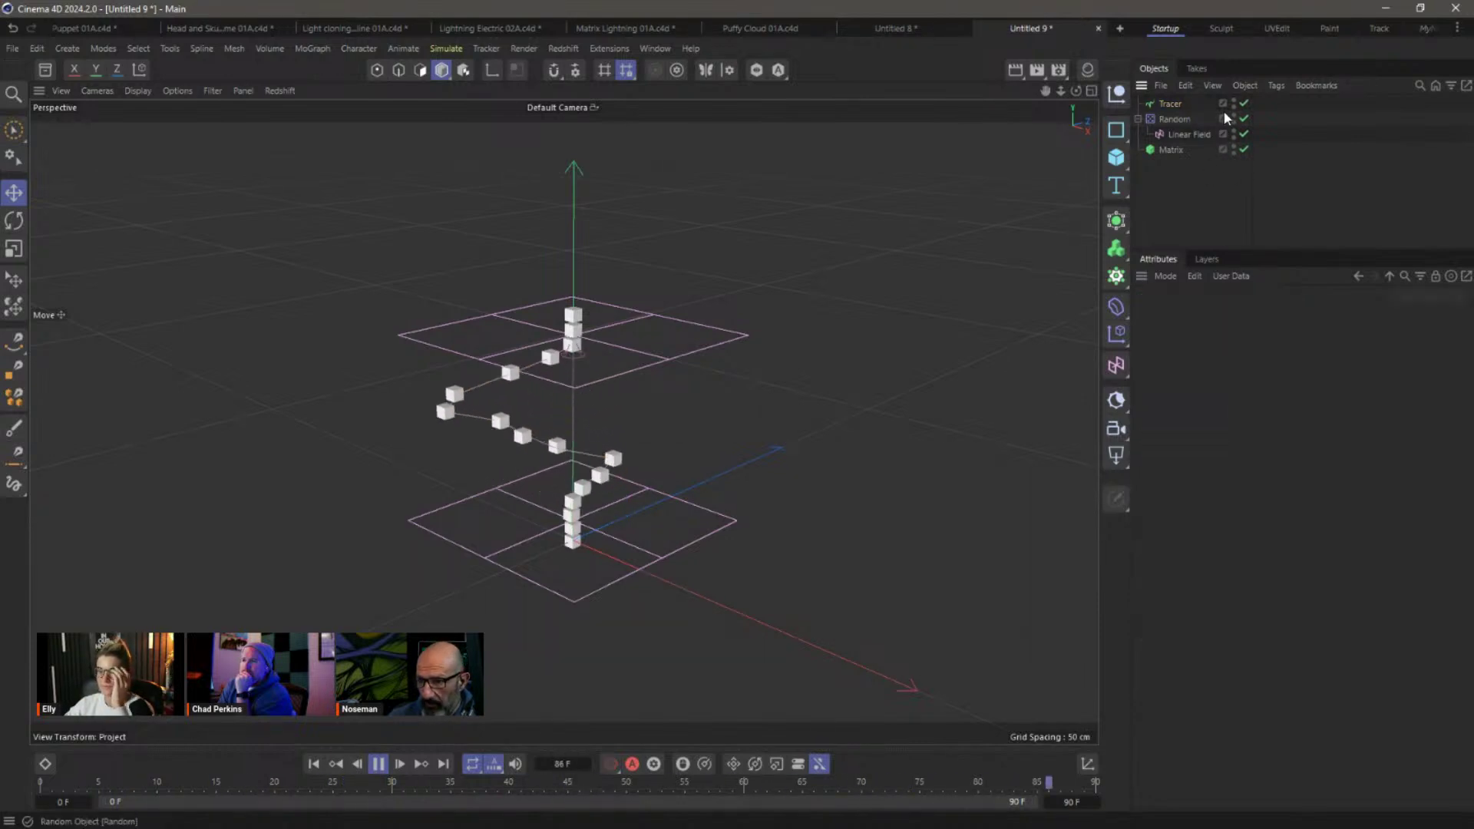
left_click(1233, 146)
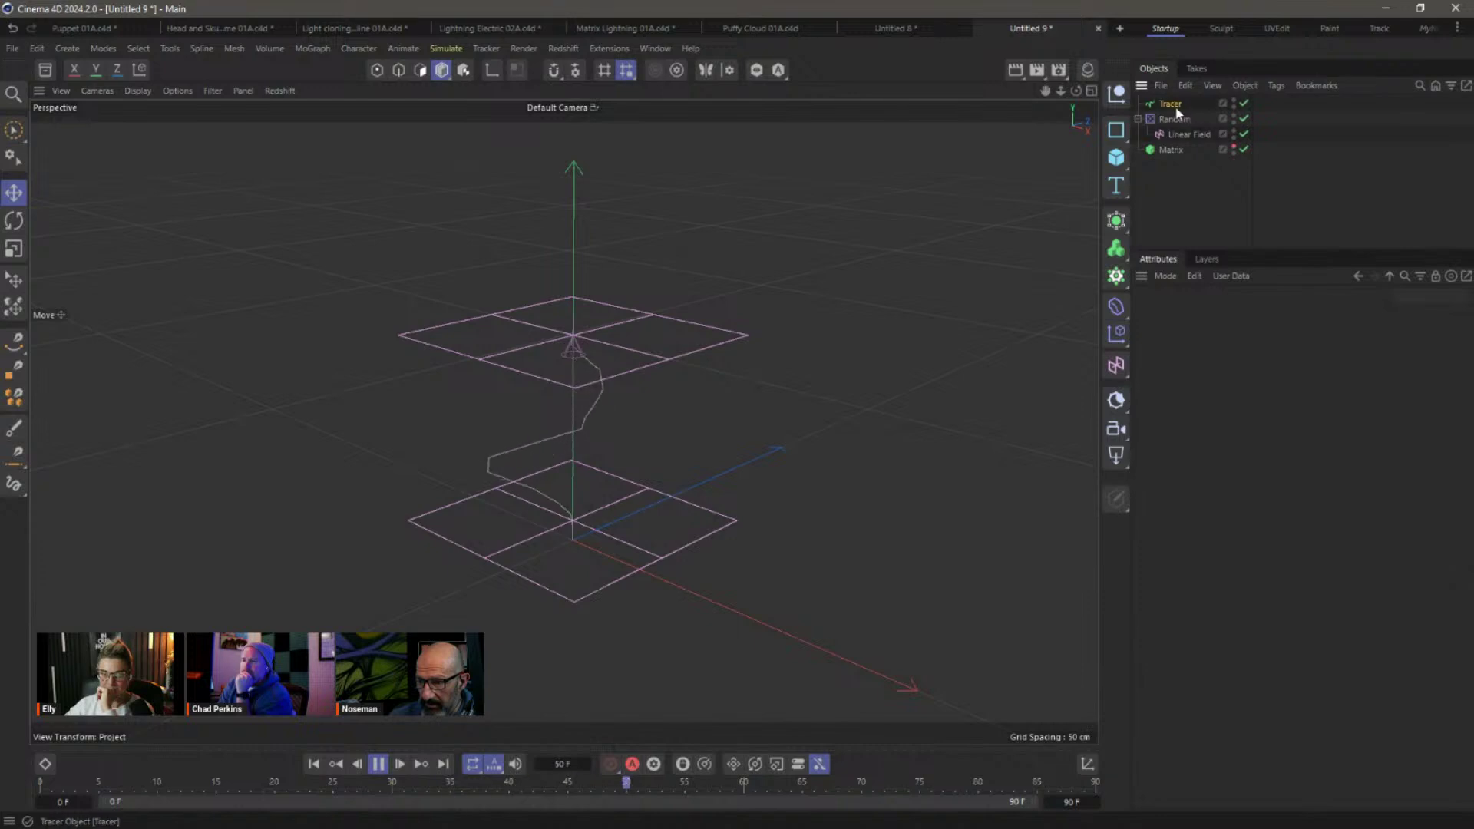
left_click_drag(1179, 112, 1181, 201)
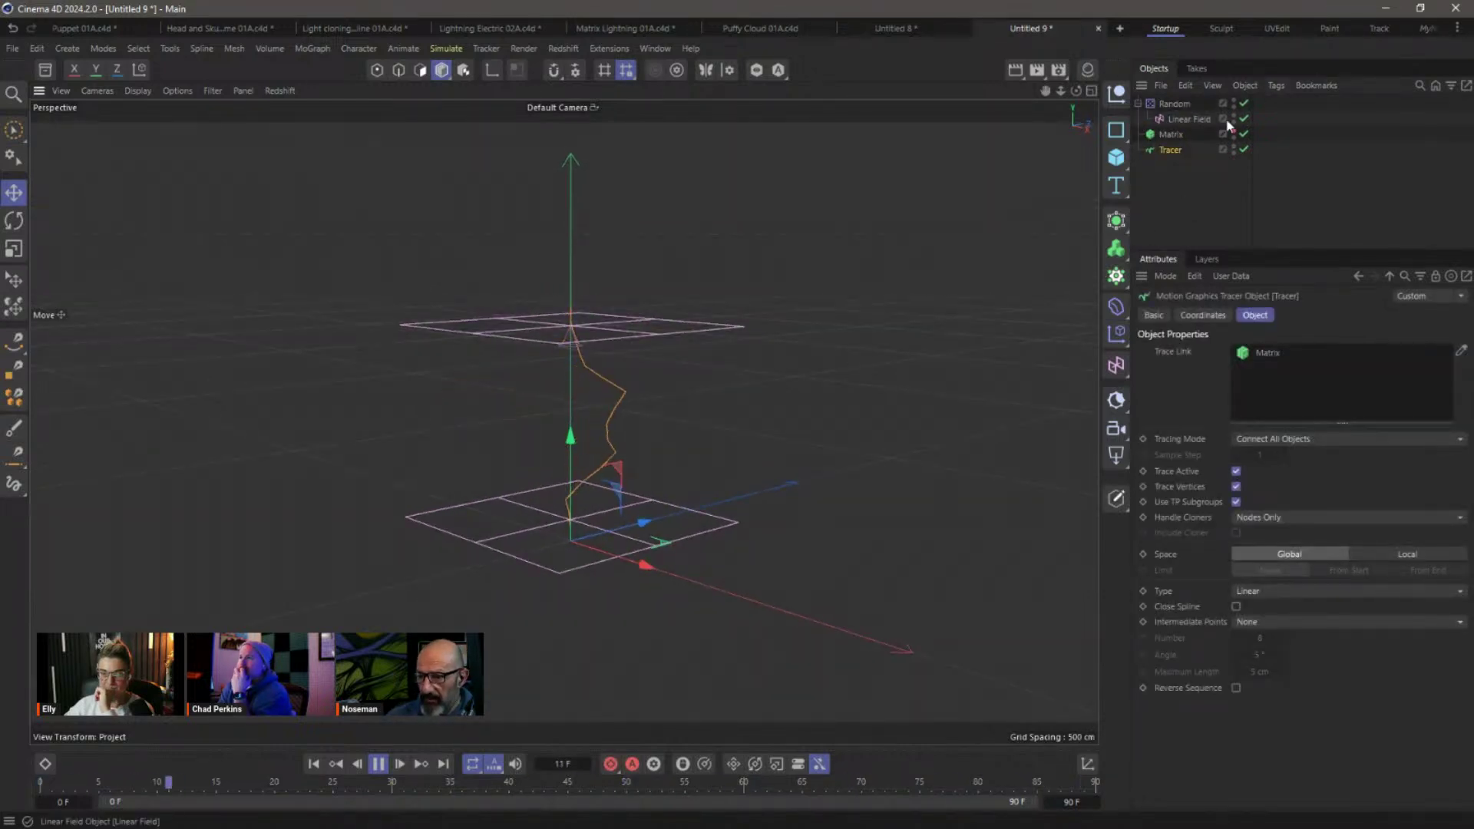
left_click(1233, 100)
left_click(1201, 165)
left_click_drag(716, 423, 622, 354, "alt")
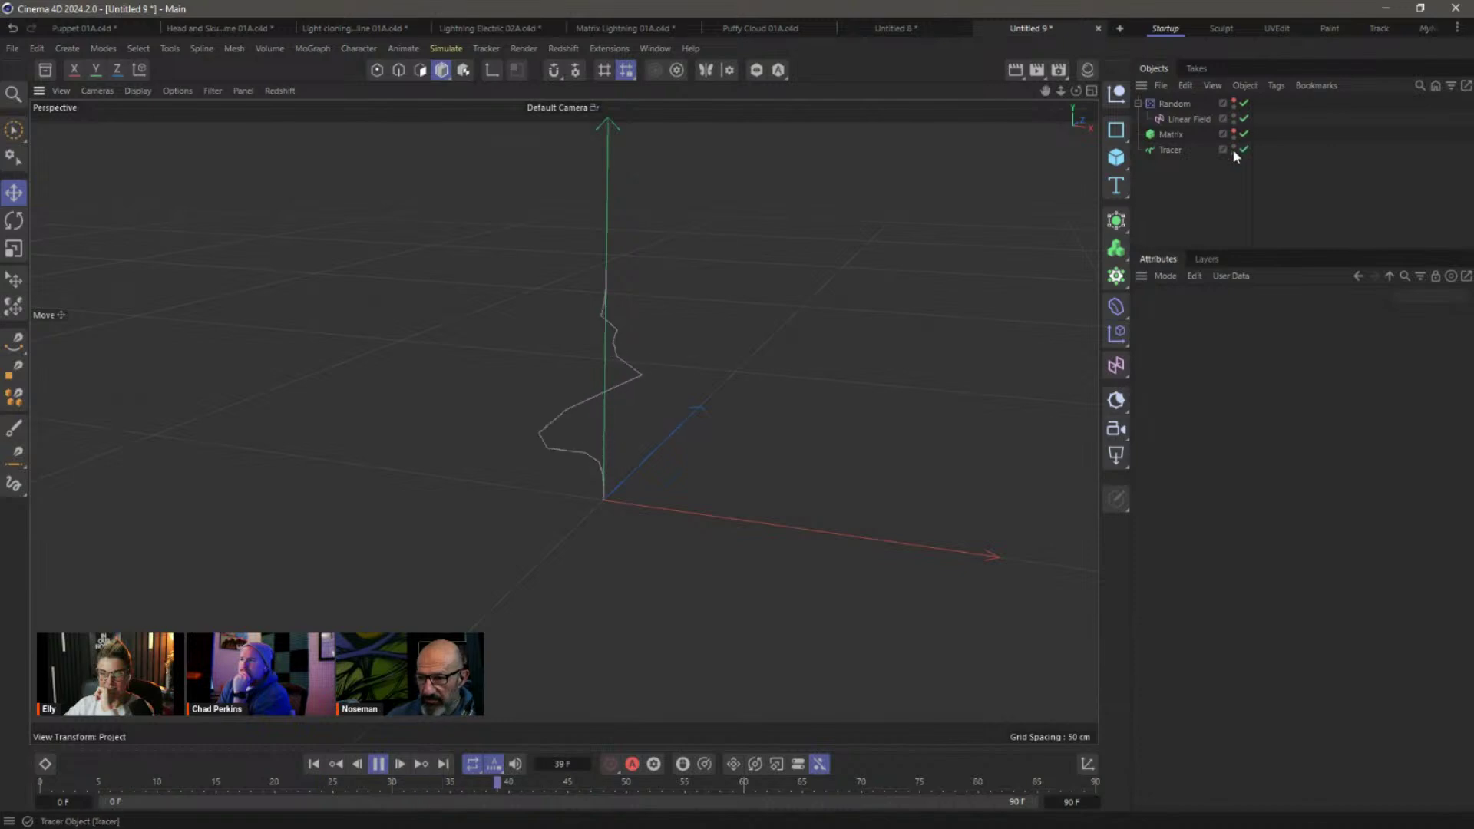
Add the Electric Spline Modifier from the Asset Browser as a child of the Tracer.
left_click(1169, 135)
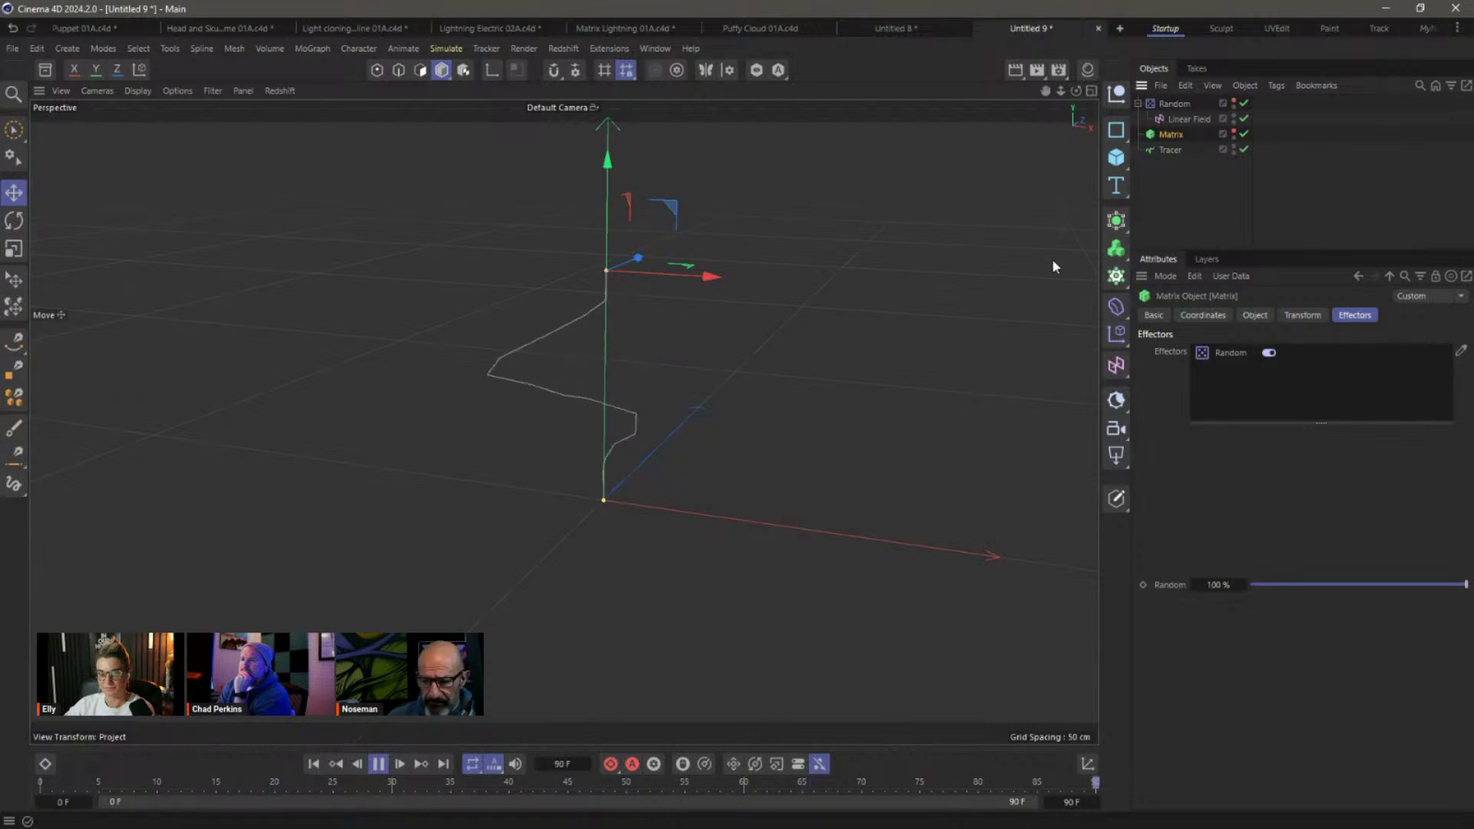
left_click(1171, 149)
left_click(46, 69)
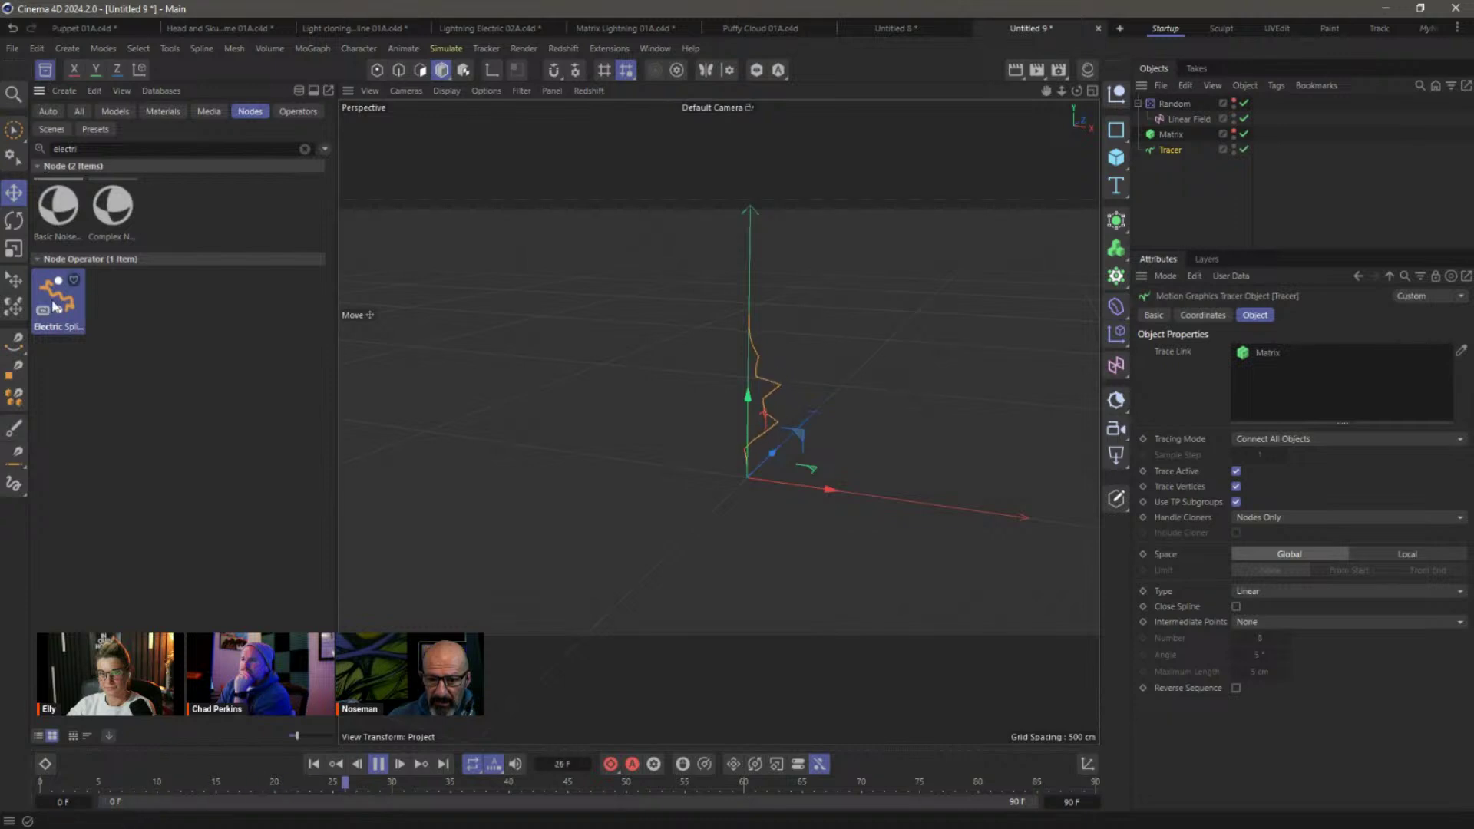
left_click_drag(1178, 149, 1178, 151)
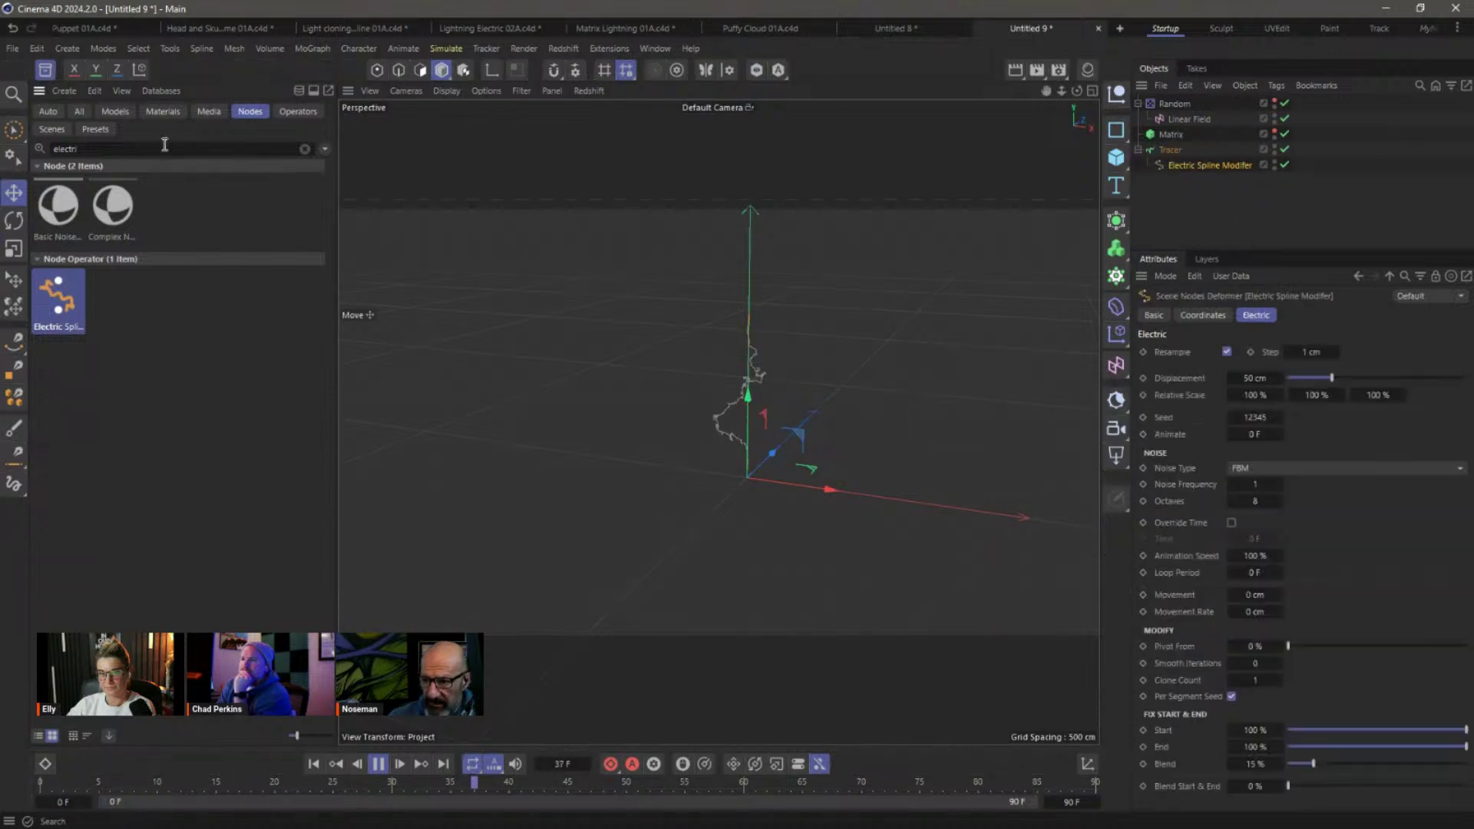
left_click(45, 69)
Toggle the Electric Spline Modifier to compare its effect and set its Clone Count to 2.
left_click_drag(577, 416, 480, 386, "alt")
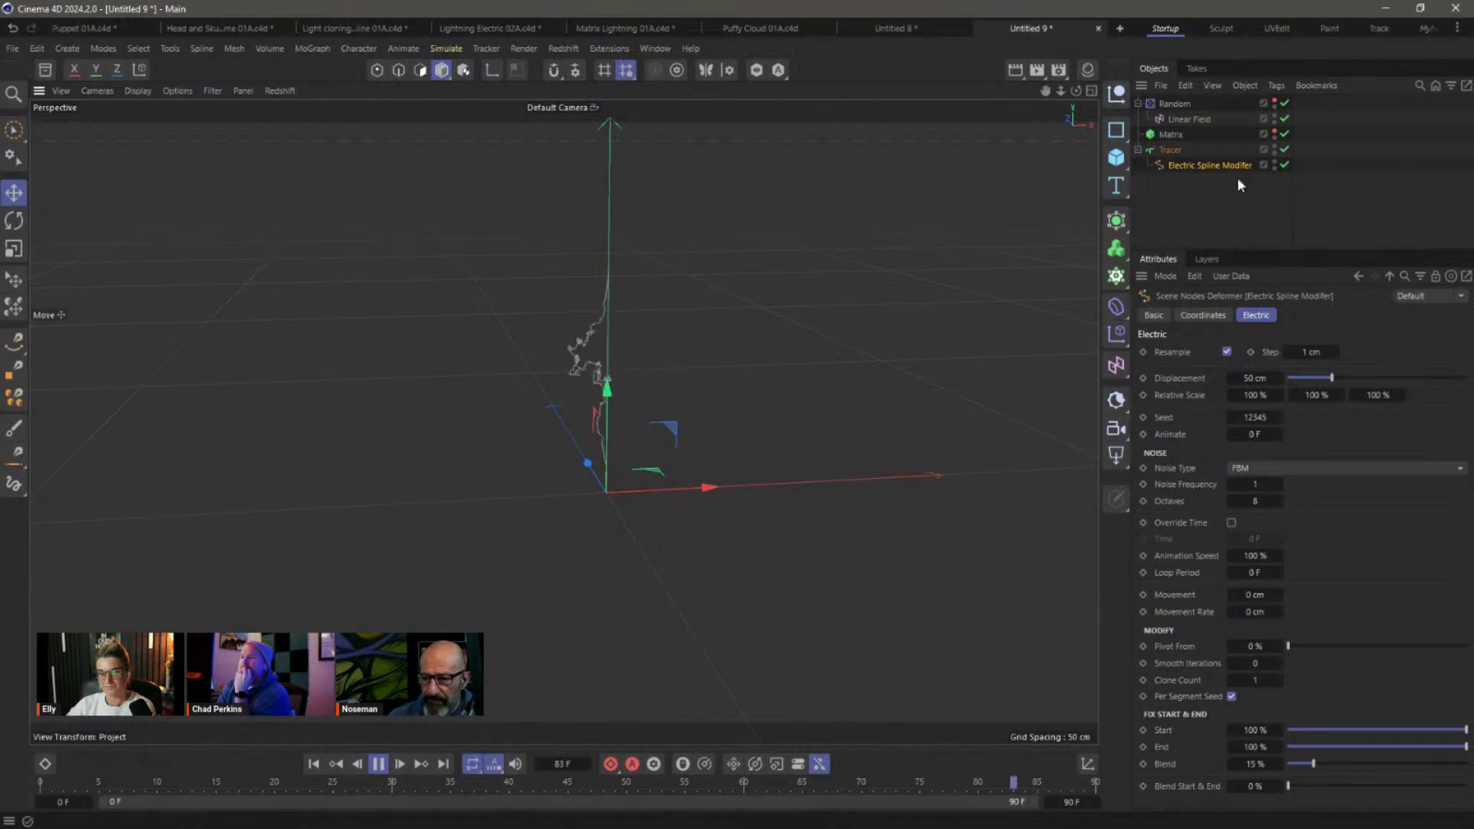
left_click(1284, 164)
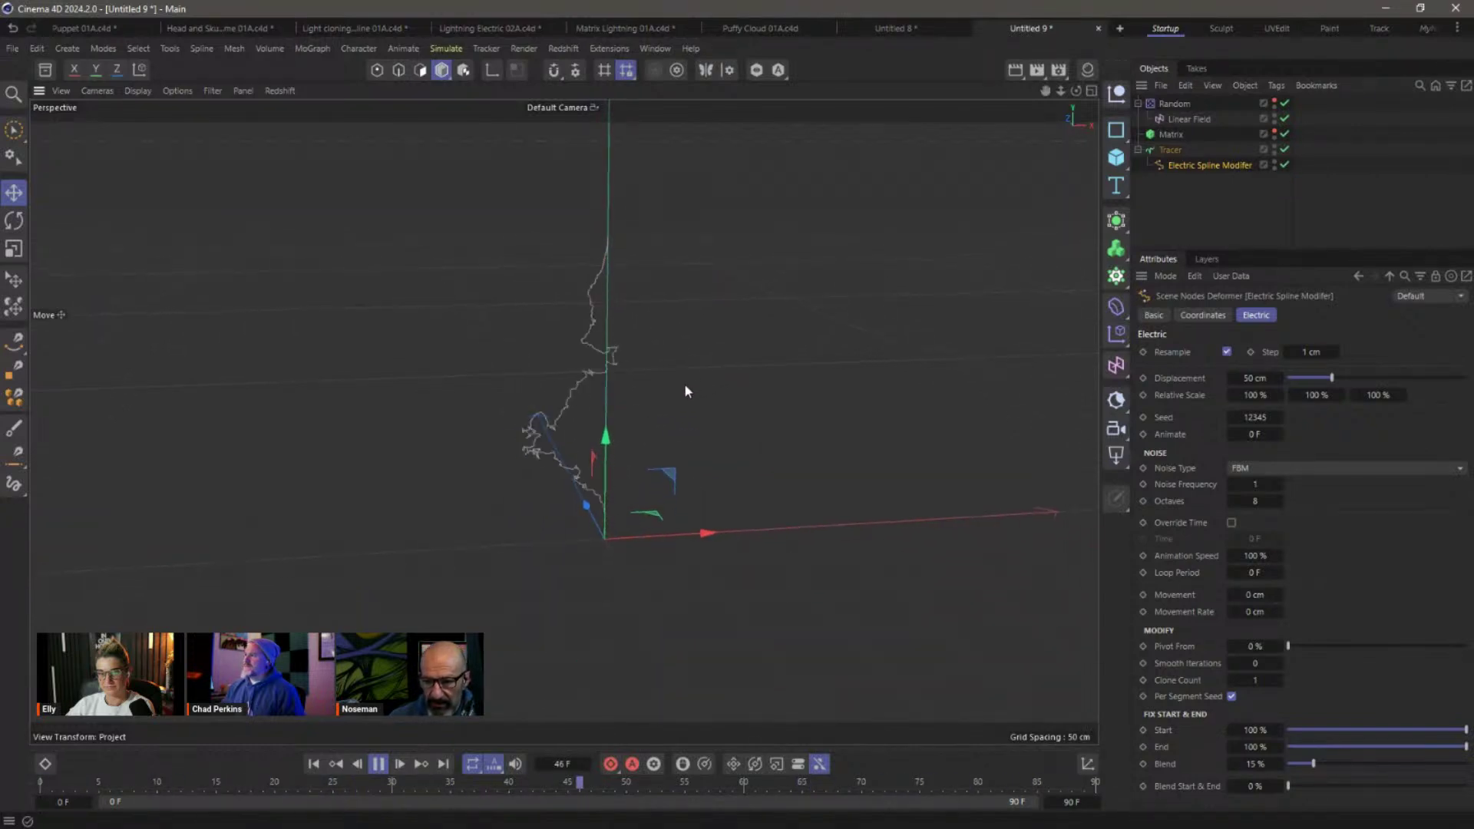
left_click(1279, 679)
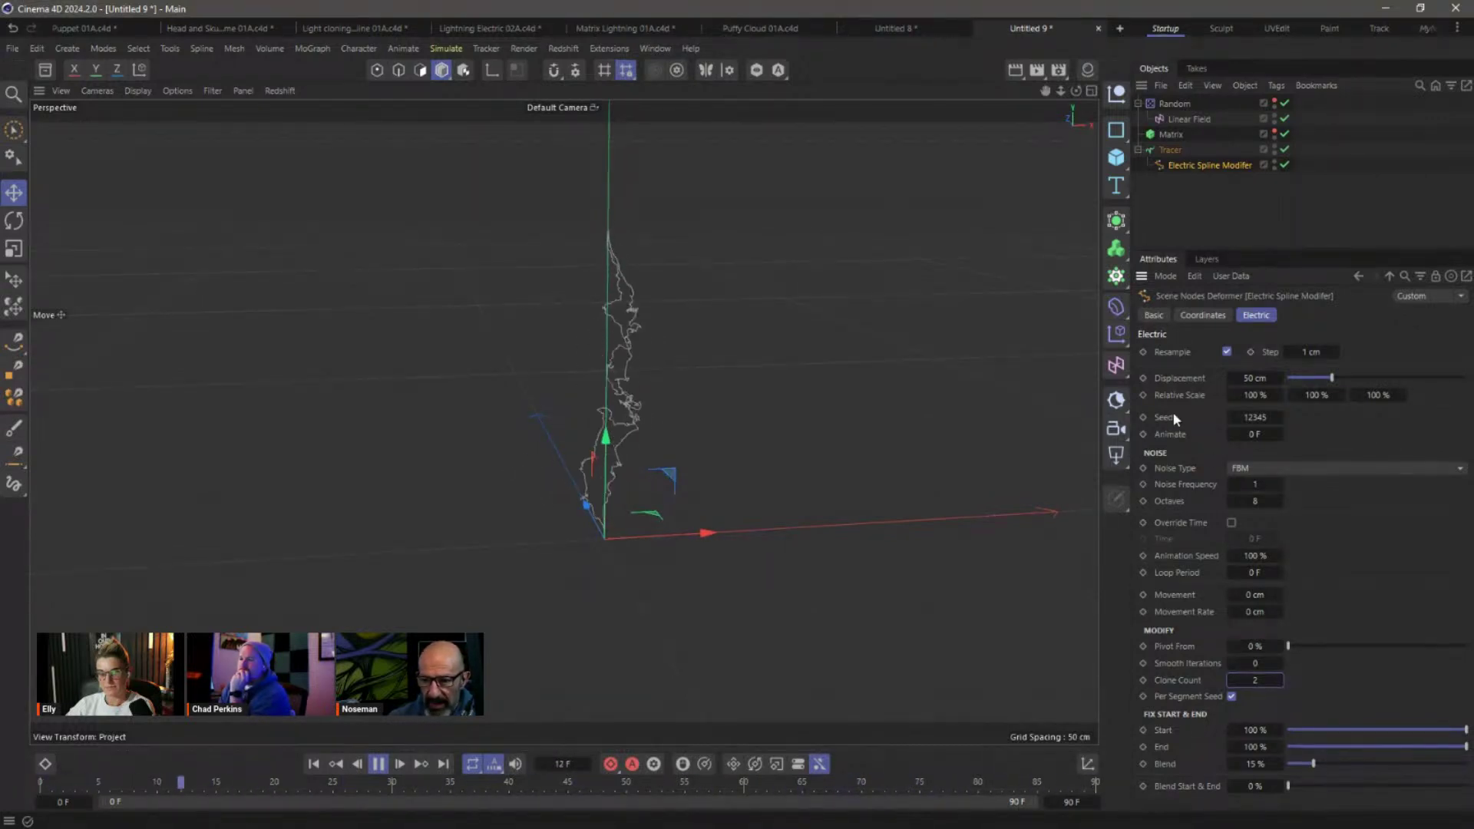
View the animated lightning arc from another angle, stop playback at the first frame, and clear the selection.
mouse_move(615, 290)
left_mouse_down("alt")
mouse_move(691, 283)
mouse_move(610, 281)
mouse_move(622, 276)
left_mouse_up("alt")
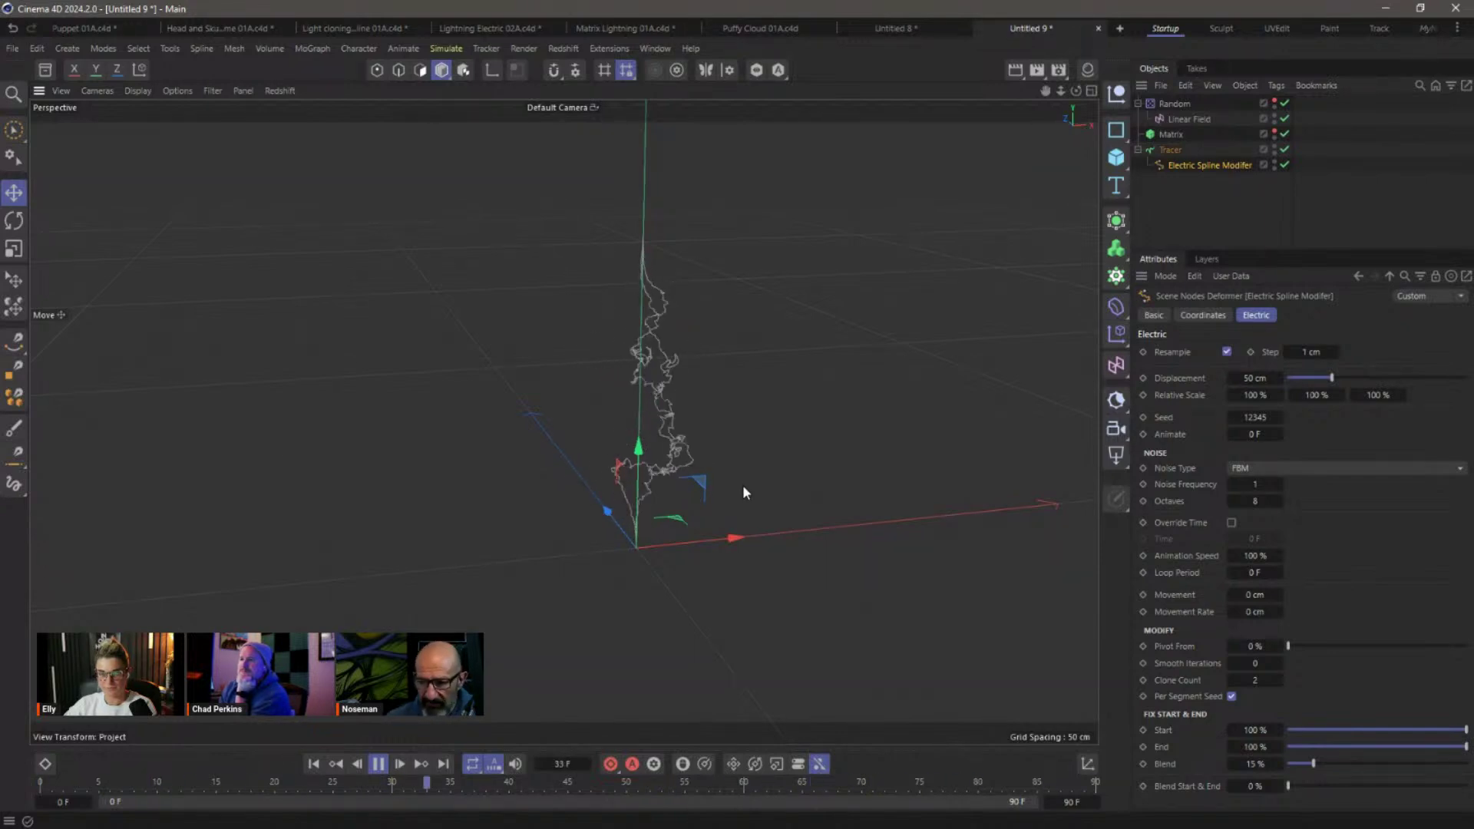
left_click(378, 764)
left_click(314, 765)
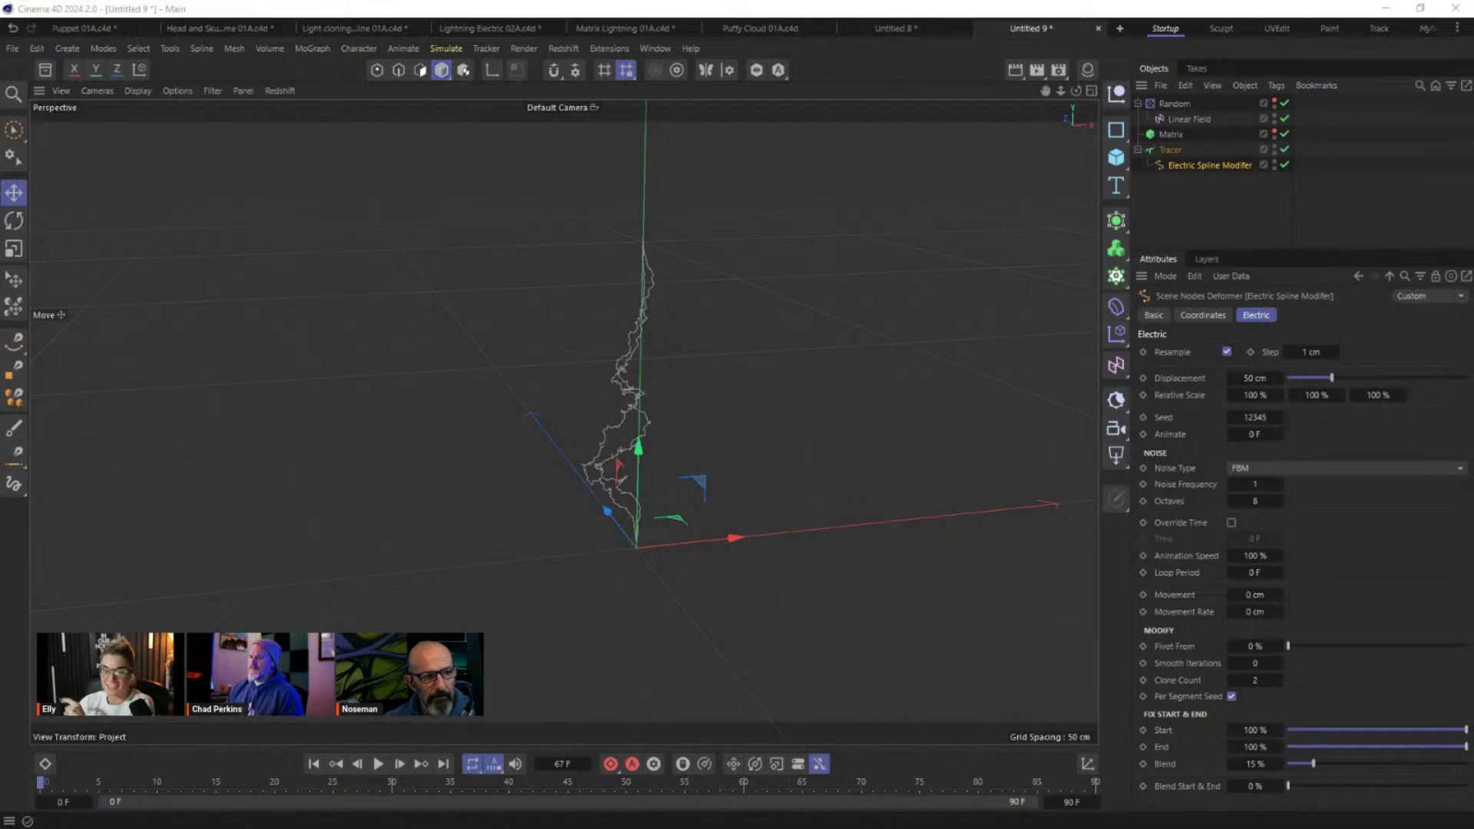
left_click(1202, 207)
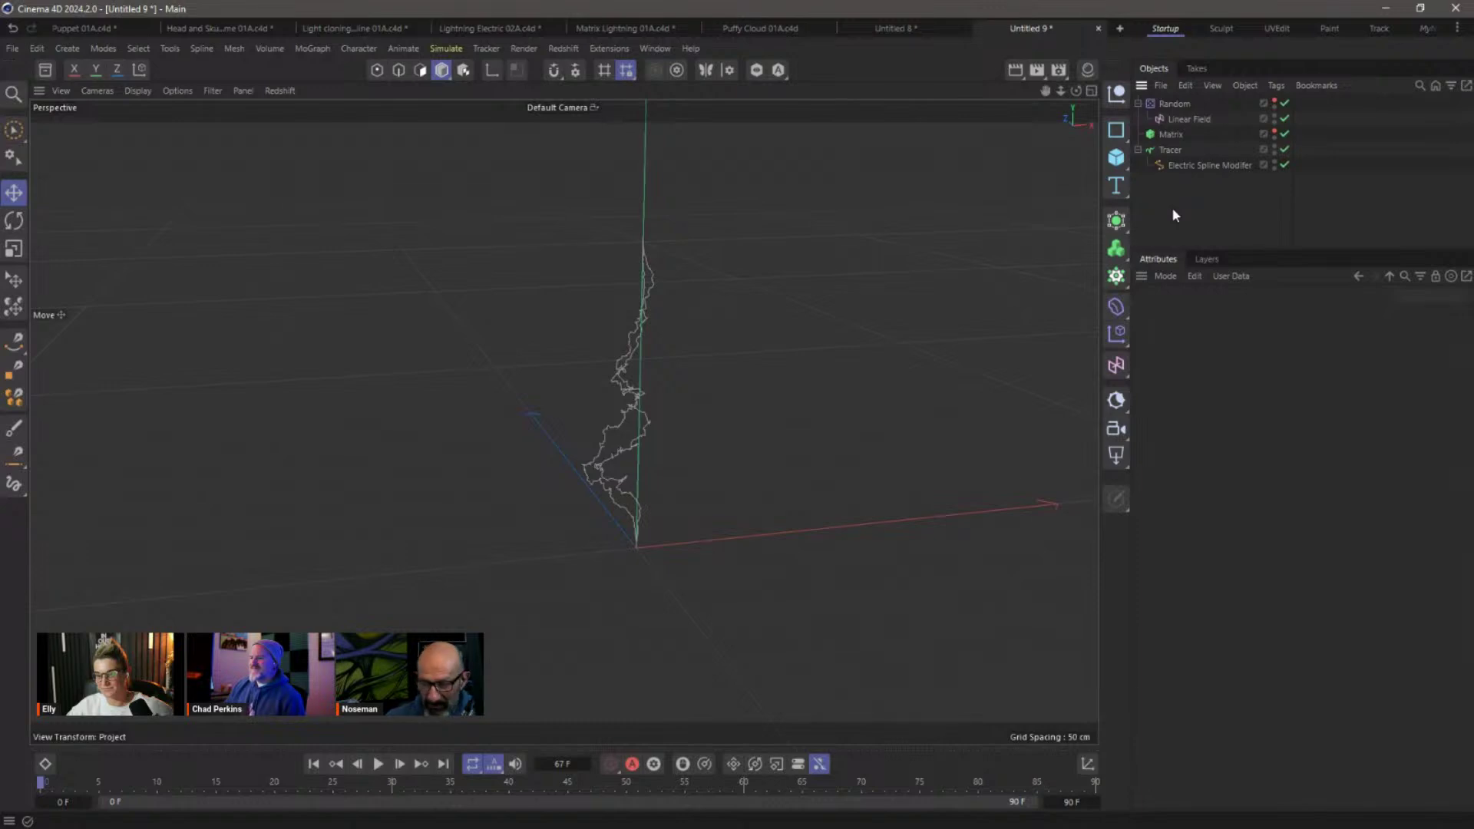
Create a new project with a Character object and set its template to Biped.
key("ctrl+n")
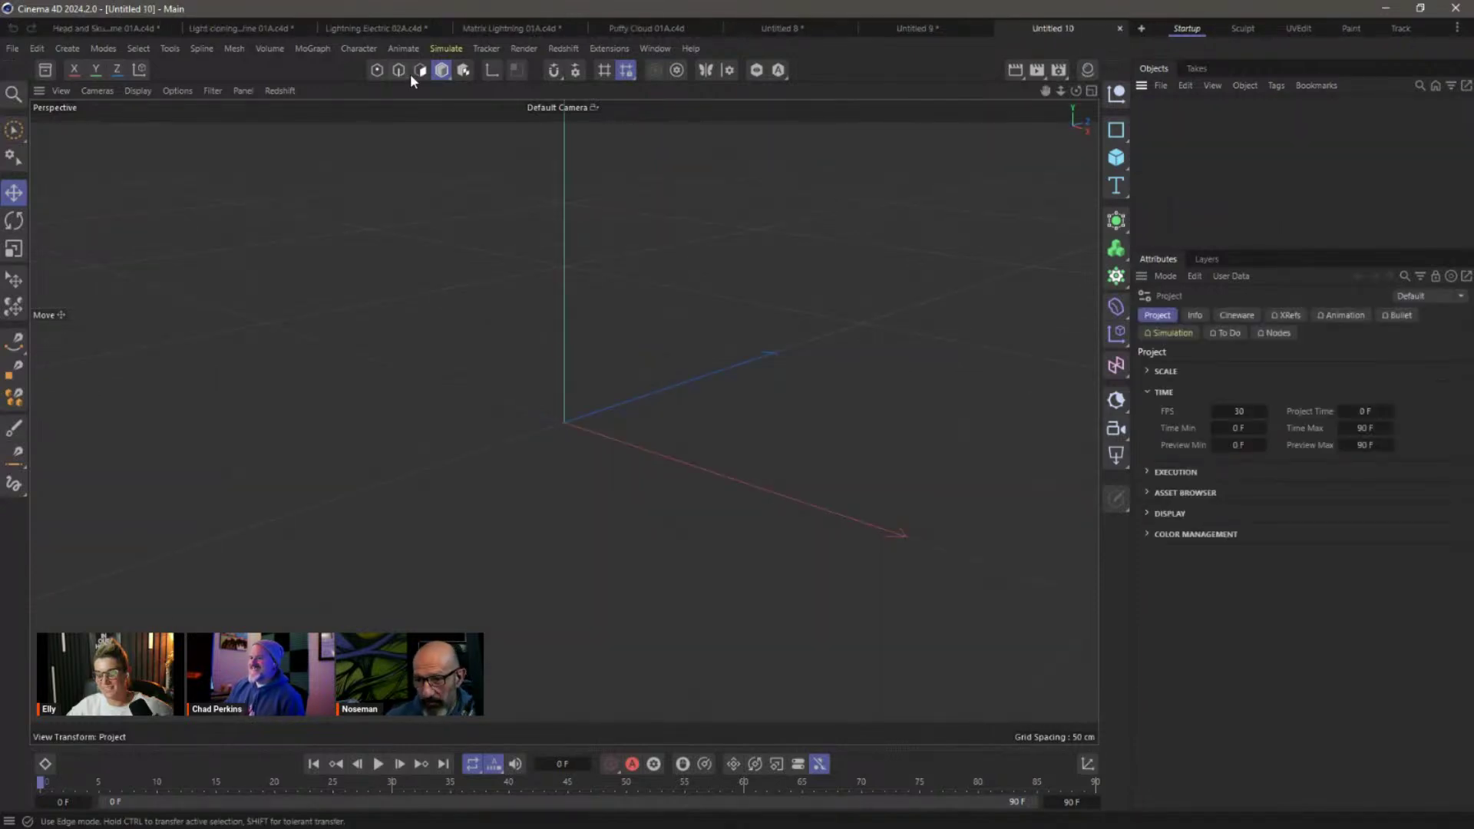
left_click(359, 49)
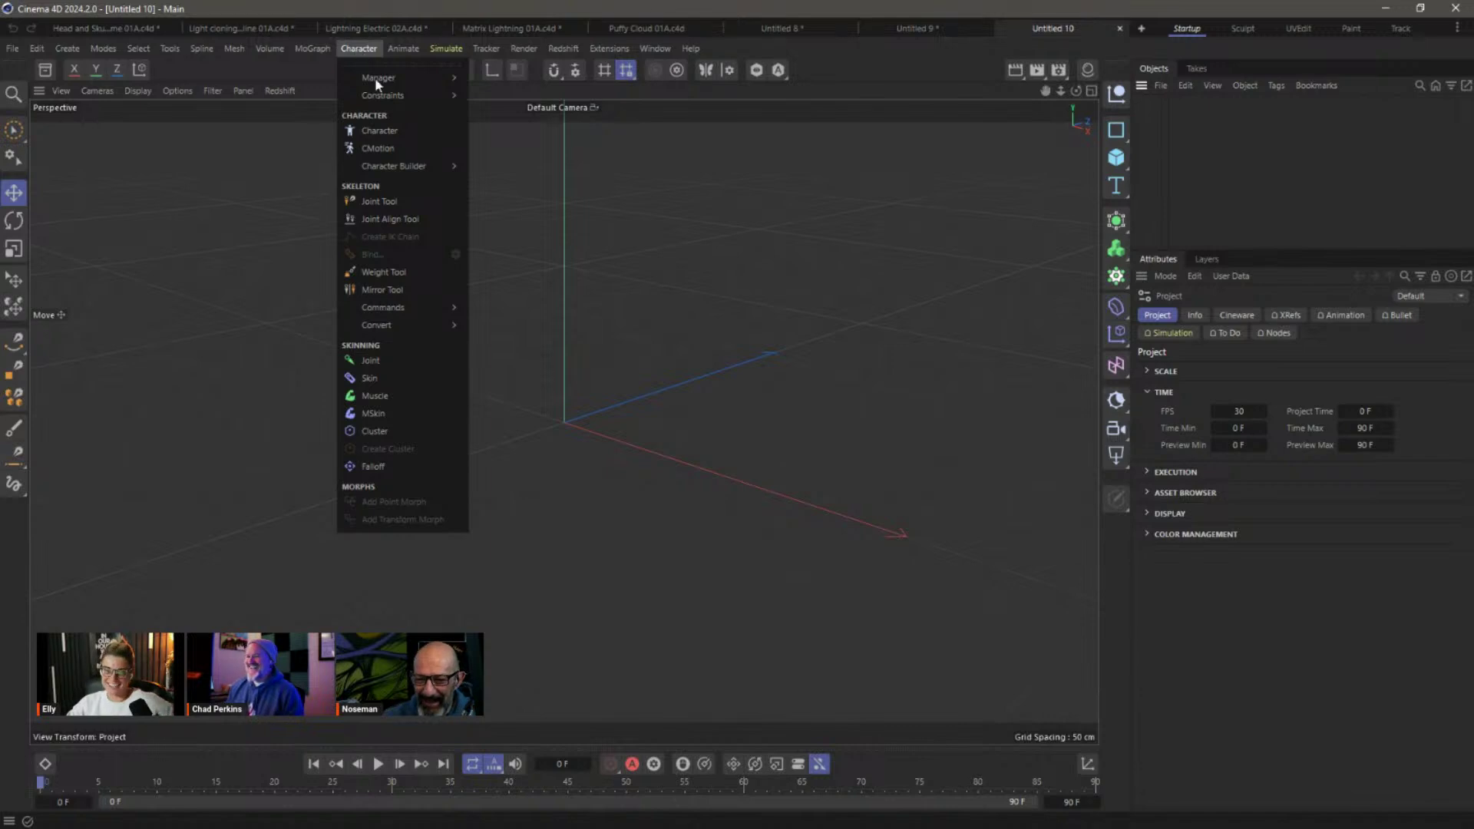
left_click(406, 133)
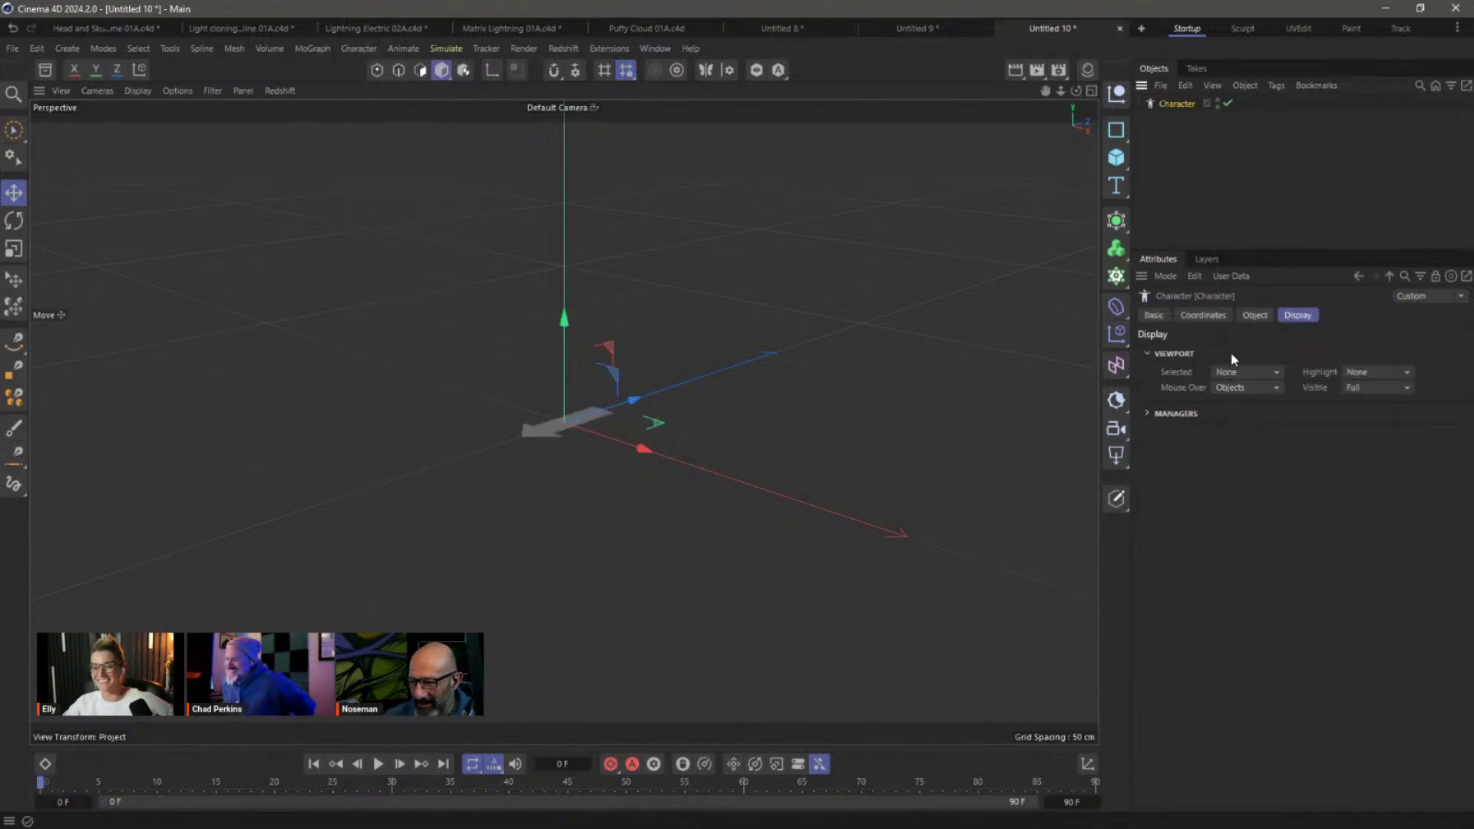
left_click(1254, 316)
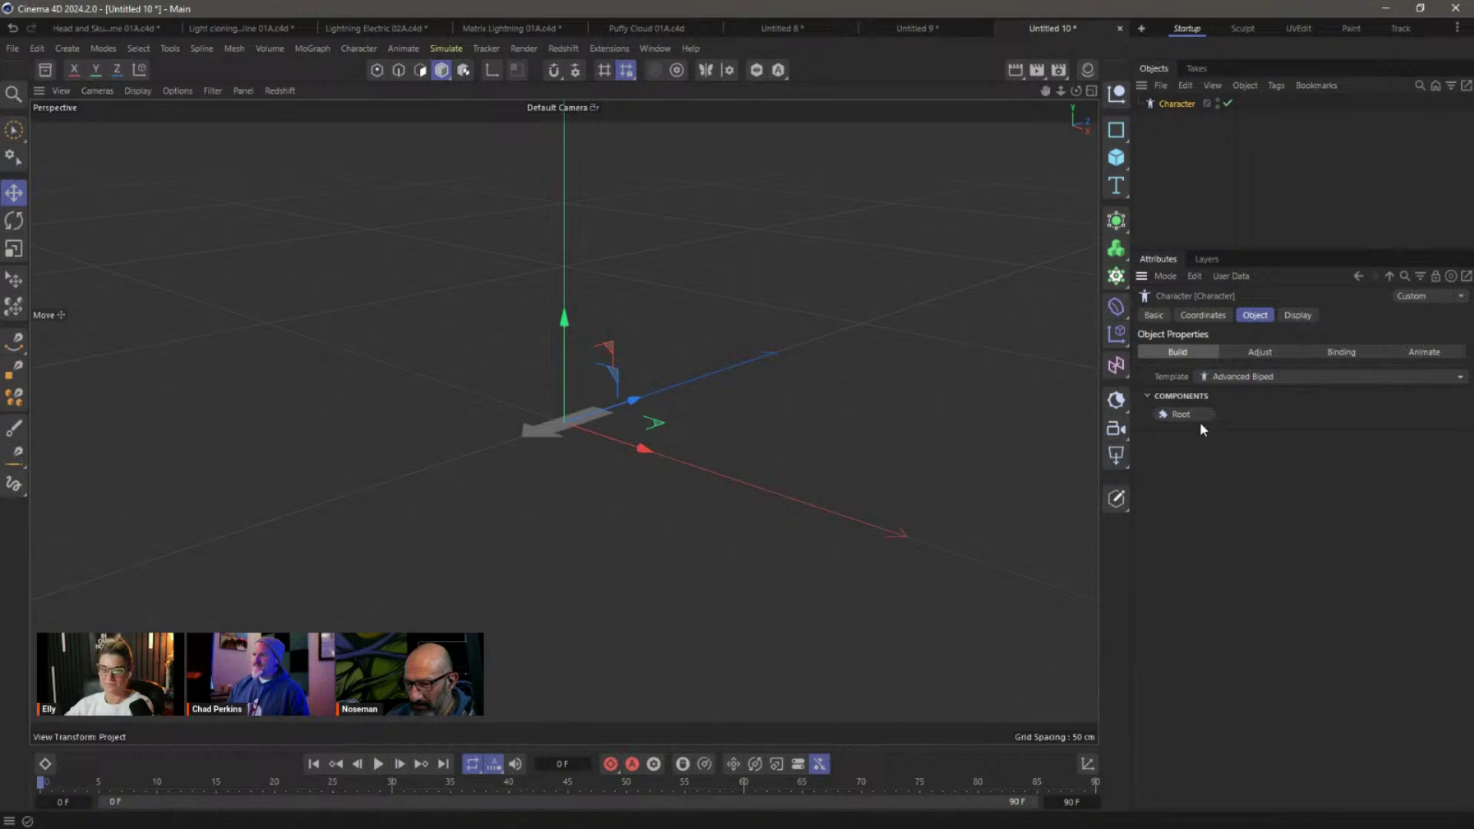
left_click(1257, 376)
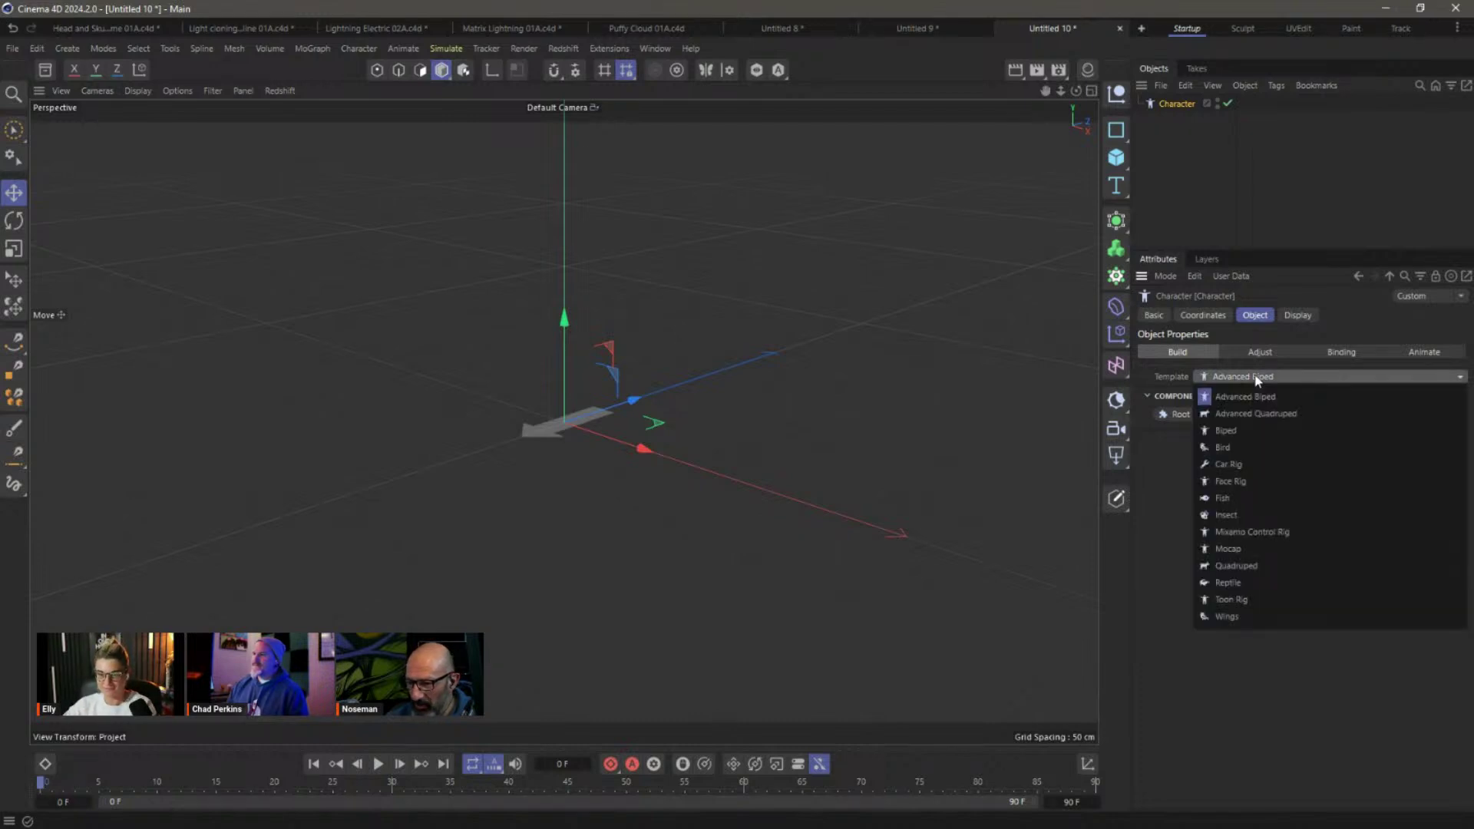
left_click(1261, 431)
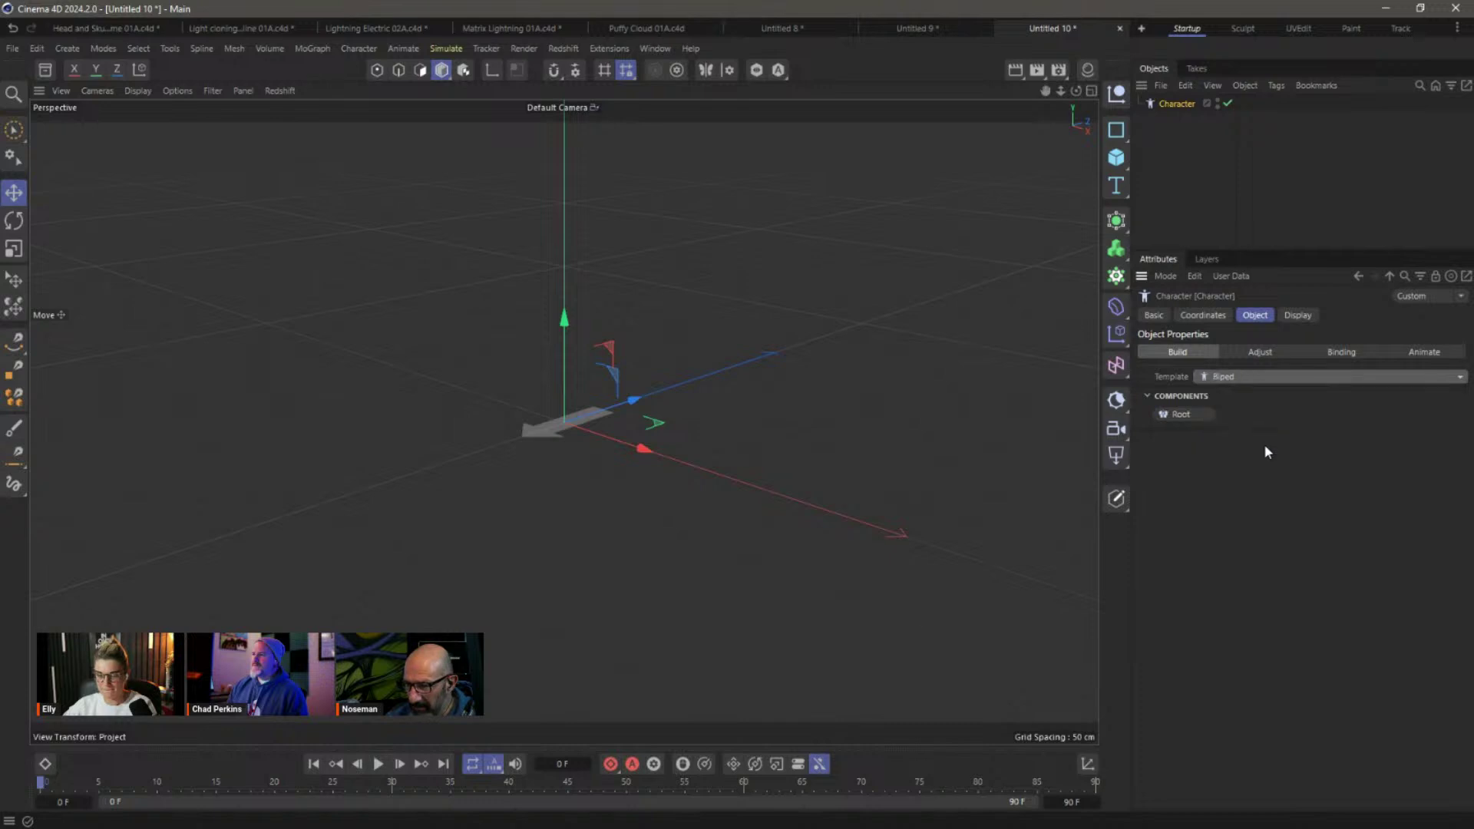
Build the biped rig from Root, Spine (FK), left and right arm, and left and right leg components.
left_click(1191, 415)
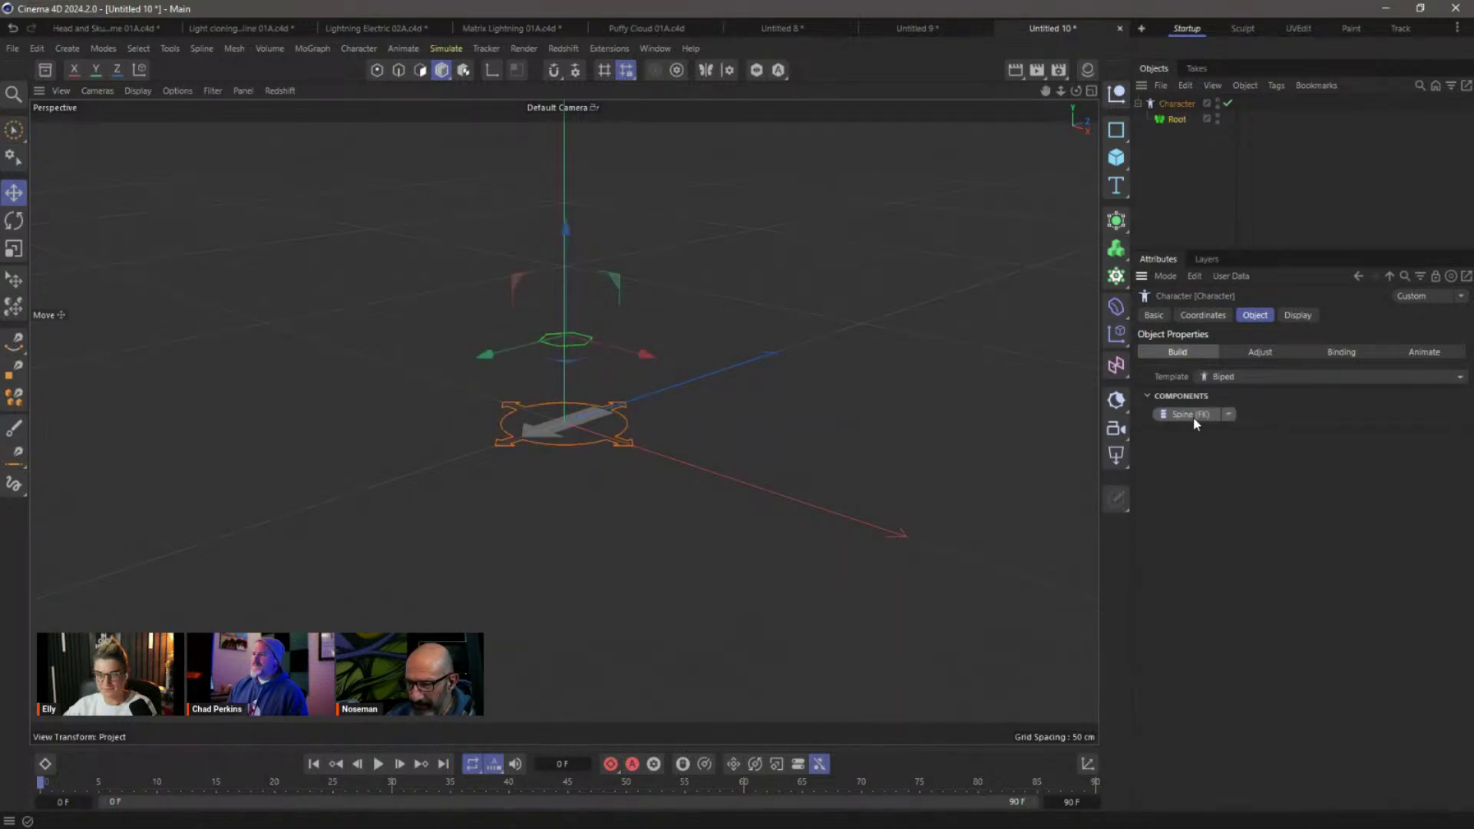
left_click(1192, 415)
left_click(1189, 417)
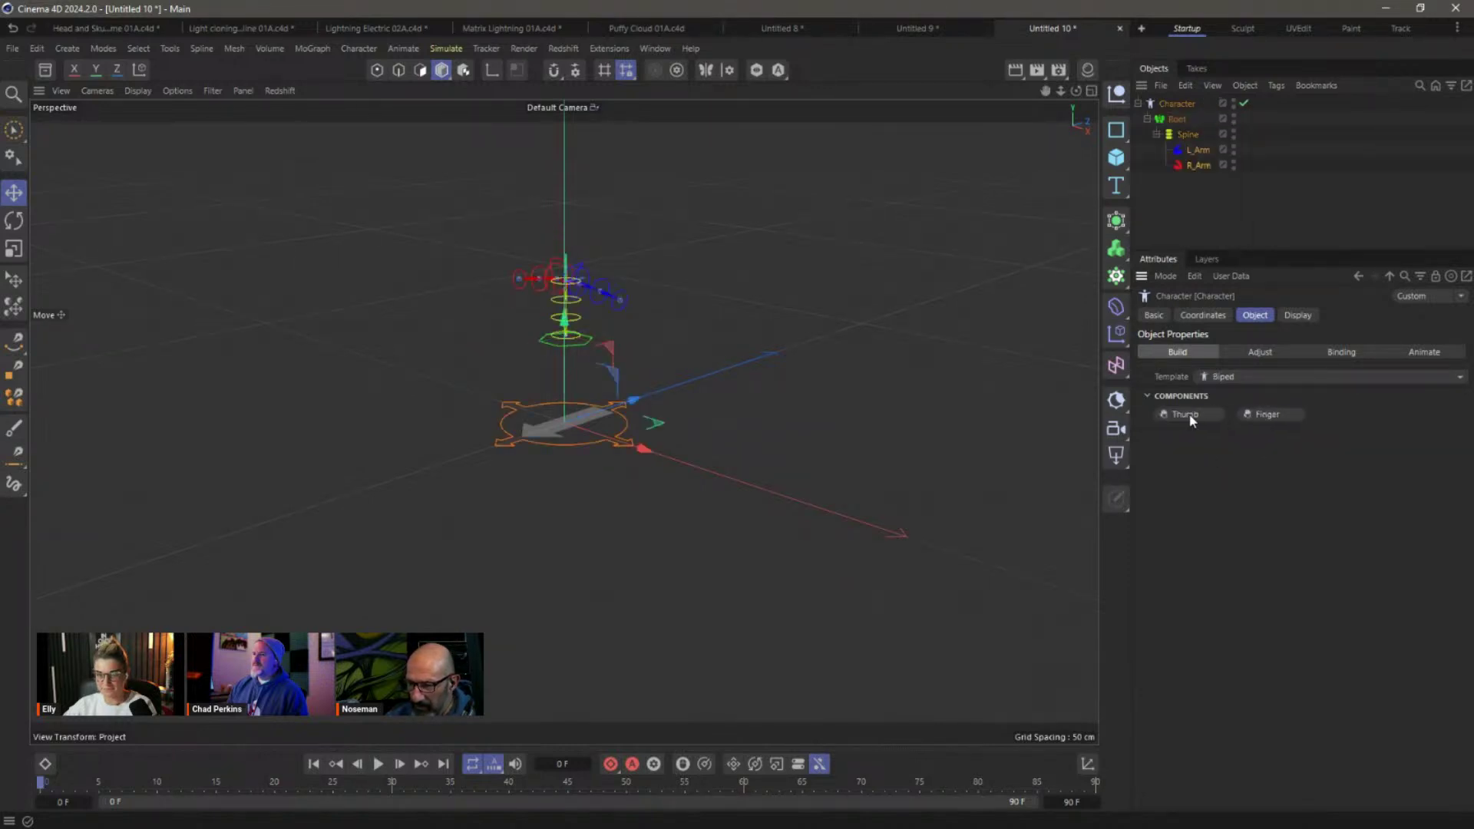
left_click(1188, 136)
left_click(1180, 430)
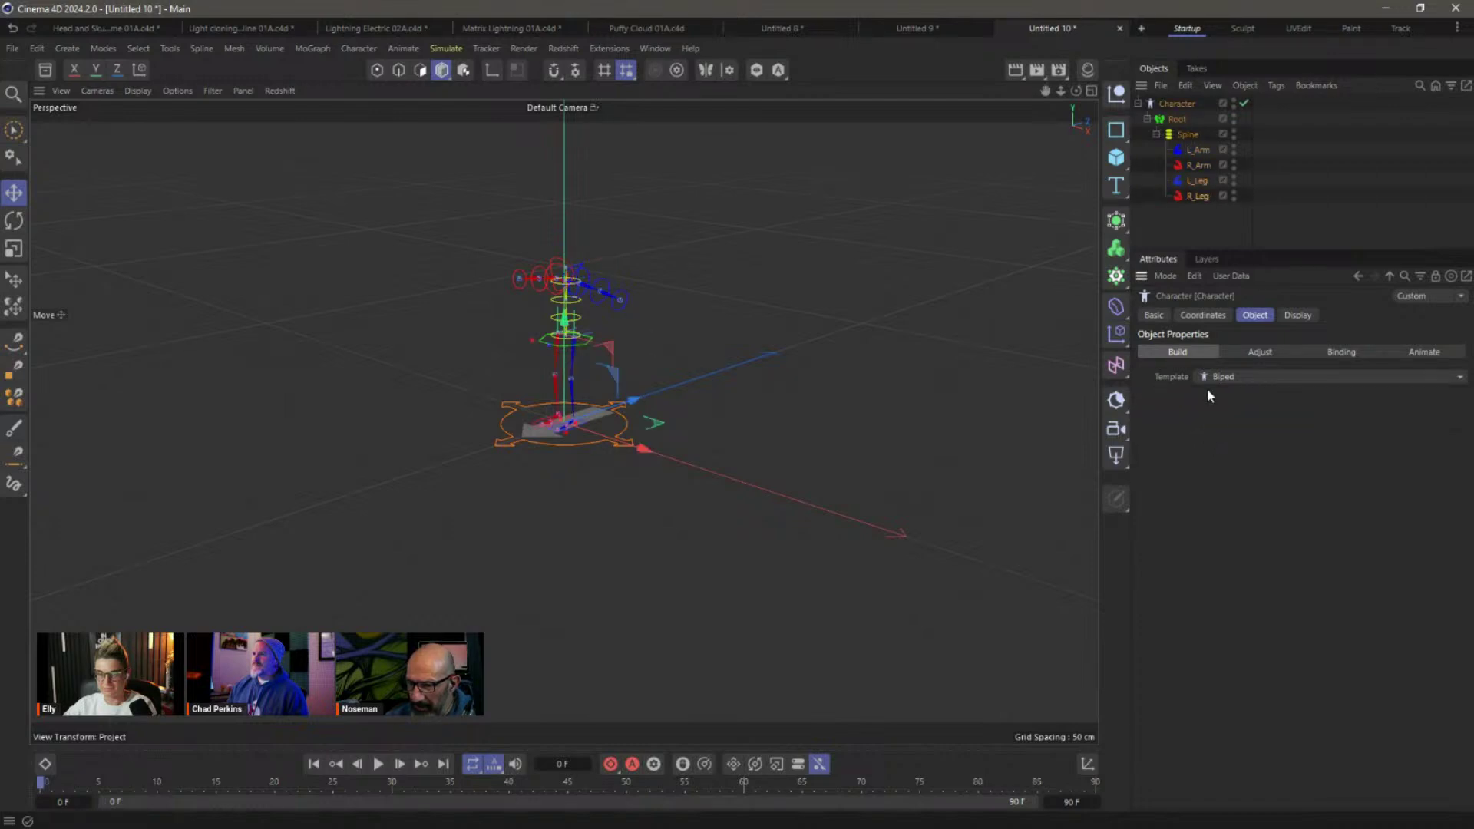
Take the character through the Adjust and Binding stages to Animate and add a walk to it.
left_click(1274, 358)
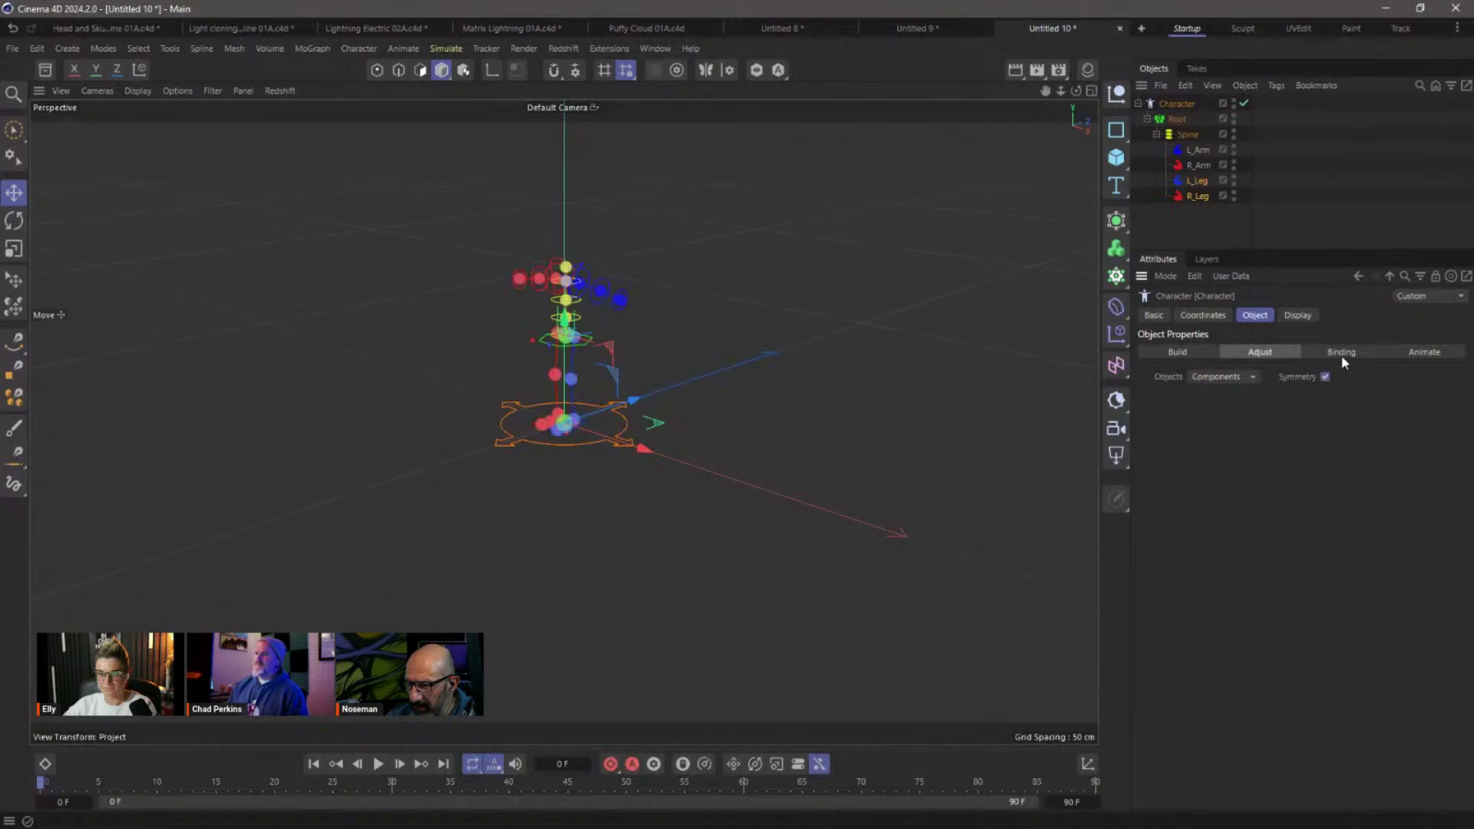
left_click(1343, 356)
left_click(1425, 347)
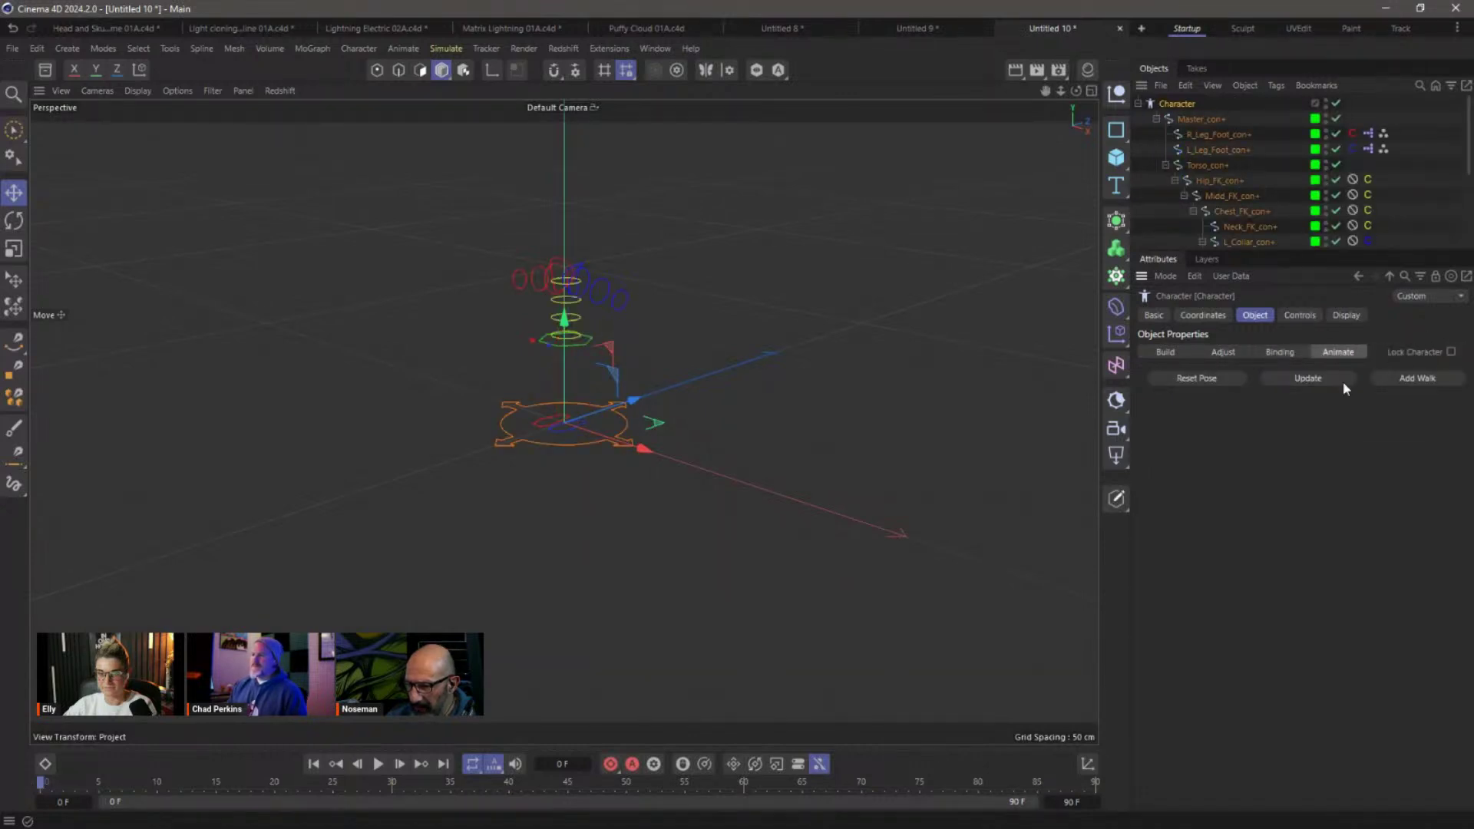
left_click(1404, 380)
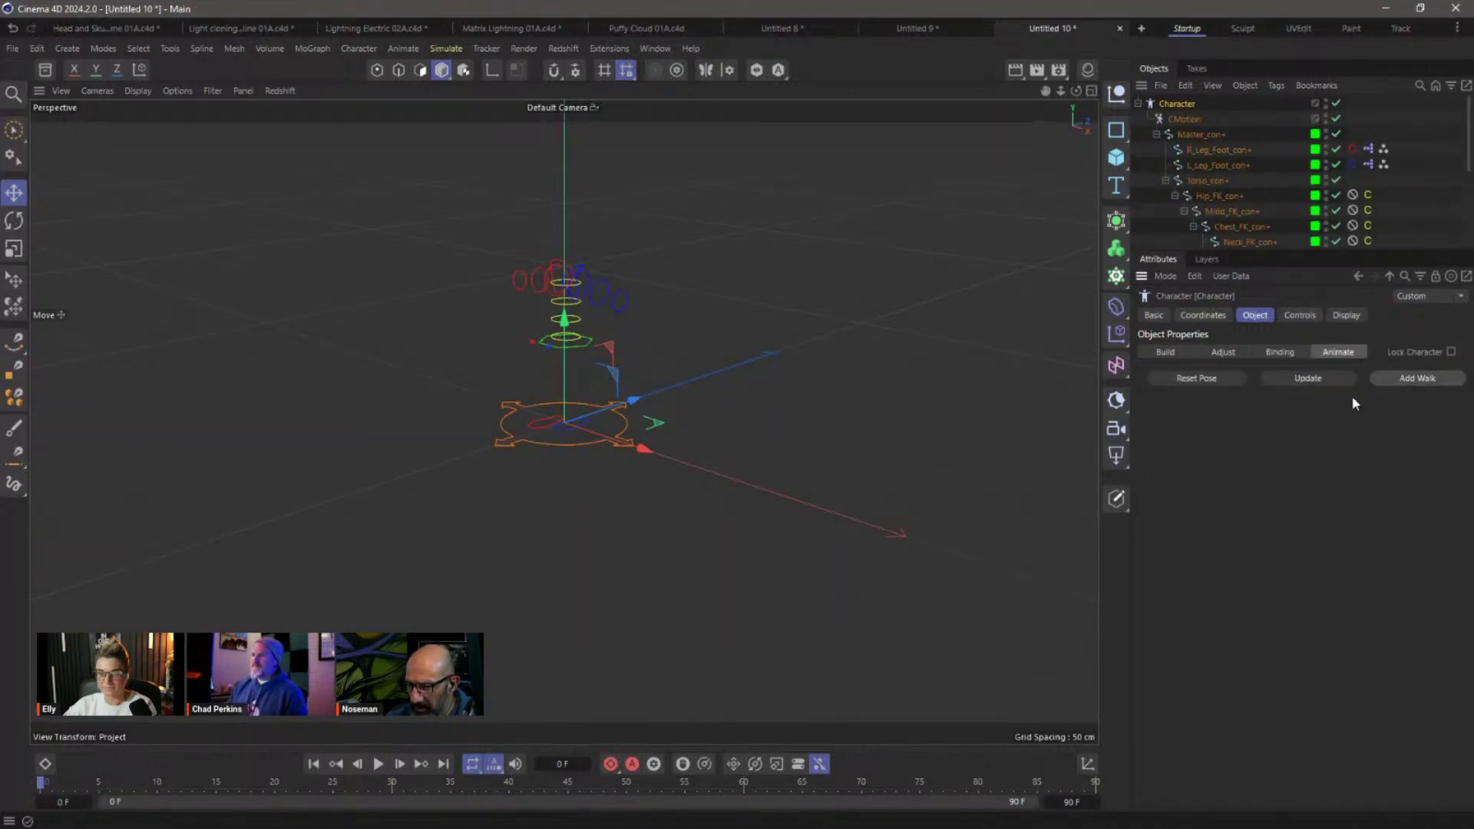
Play the walk cycle and examine the rig's controllers, its object hierarchy and the character's Display settings.
left_click(376, 765)
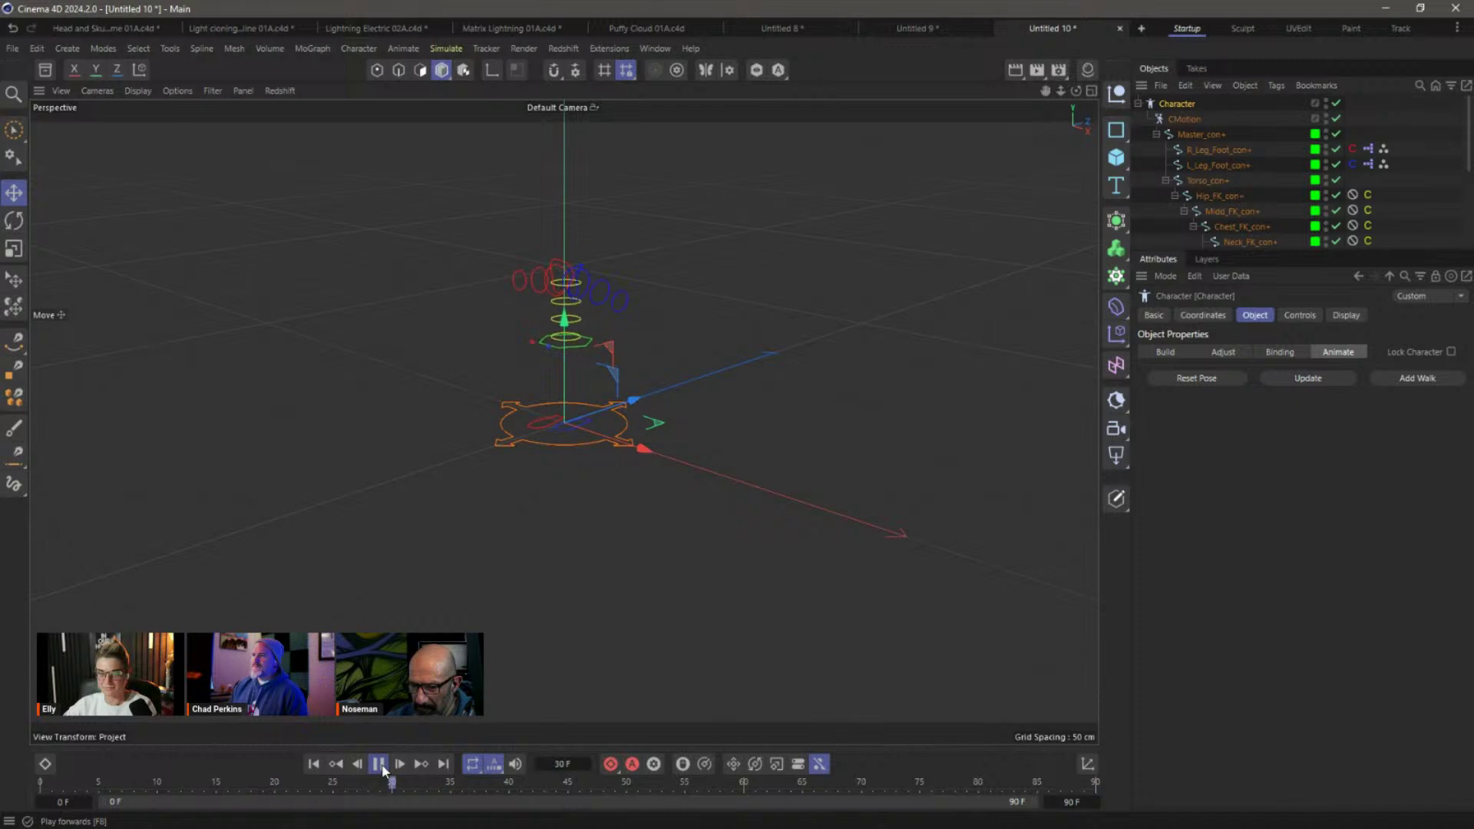
right_click_drag(549, 418, 752, 427, "alt")
middle_click_drag(654, 436, 665, 534, "alt")
left_click_drag(722, 538, 647, 517, "alt")
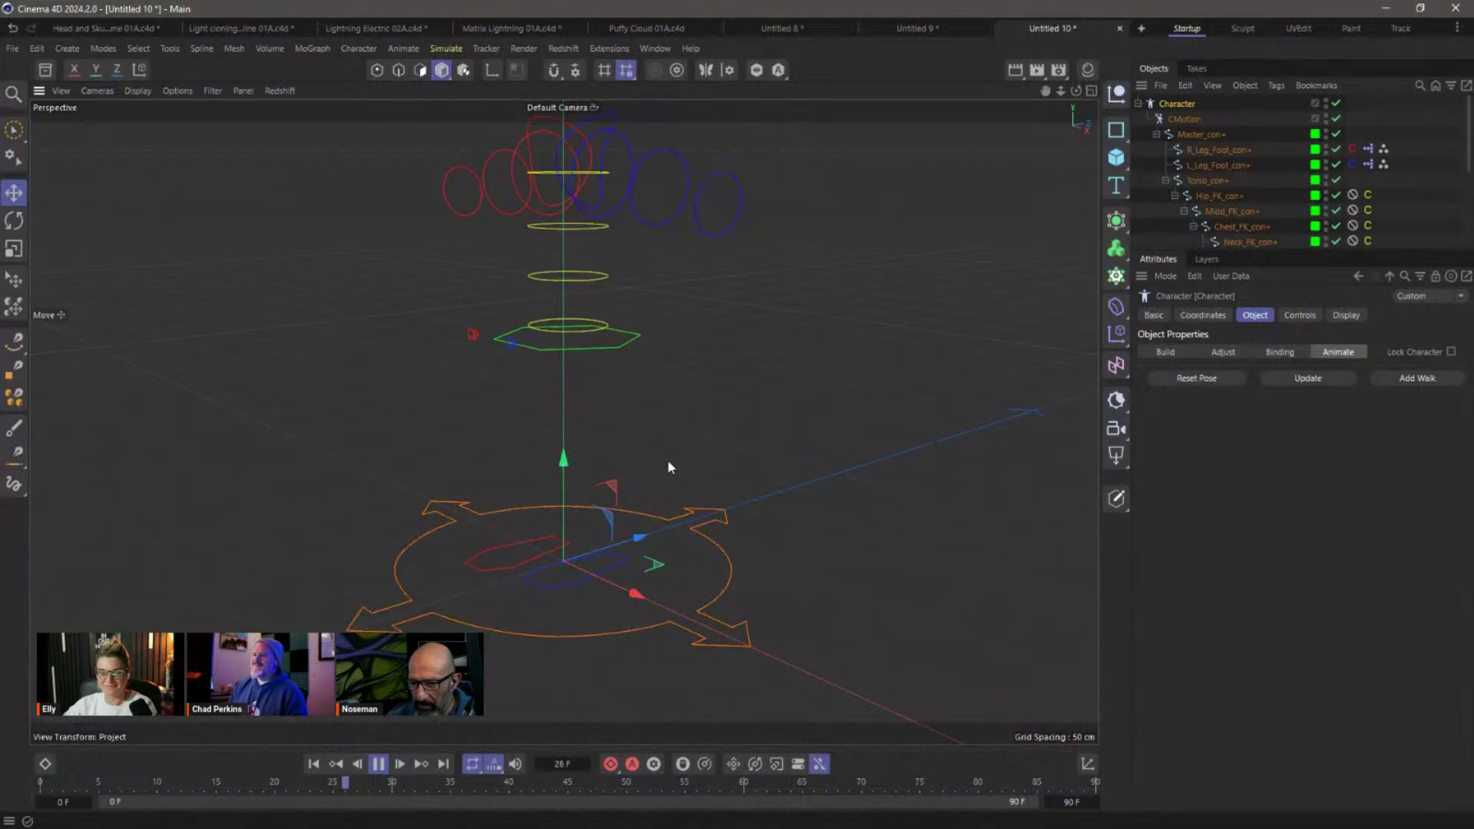
left_click_drag(1311, 253, 1310, 452)
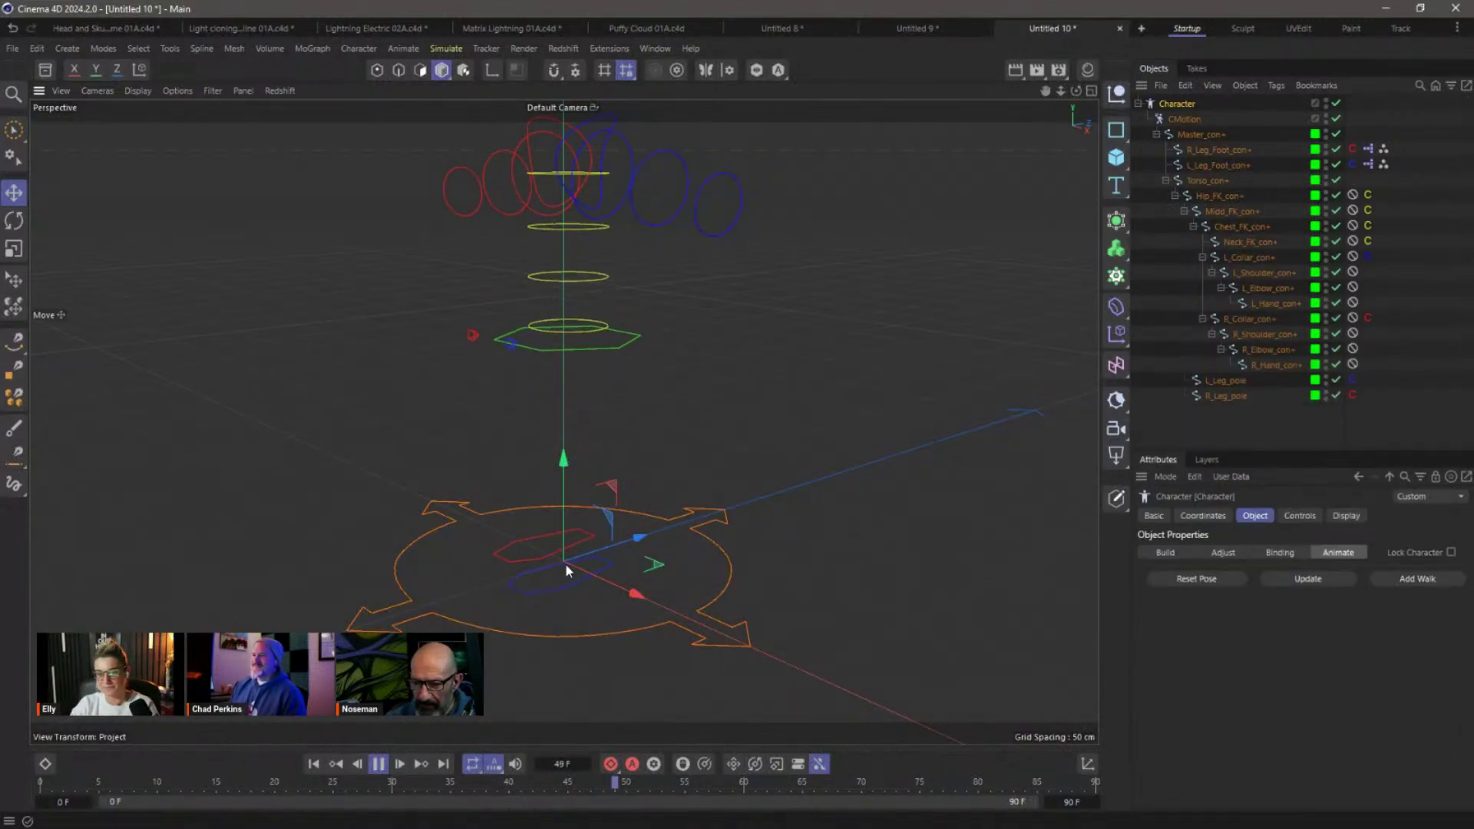
left_click(1268, 430)
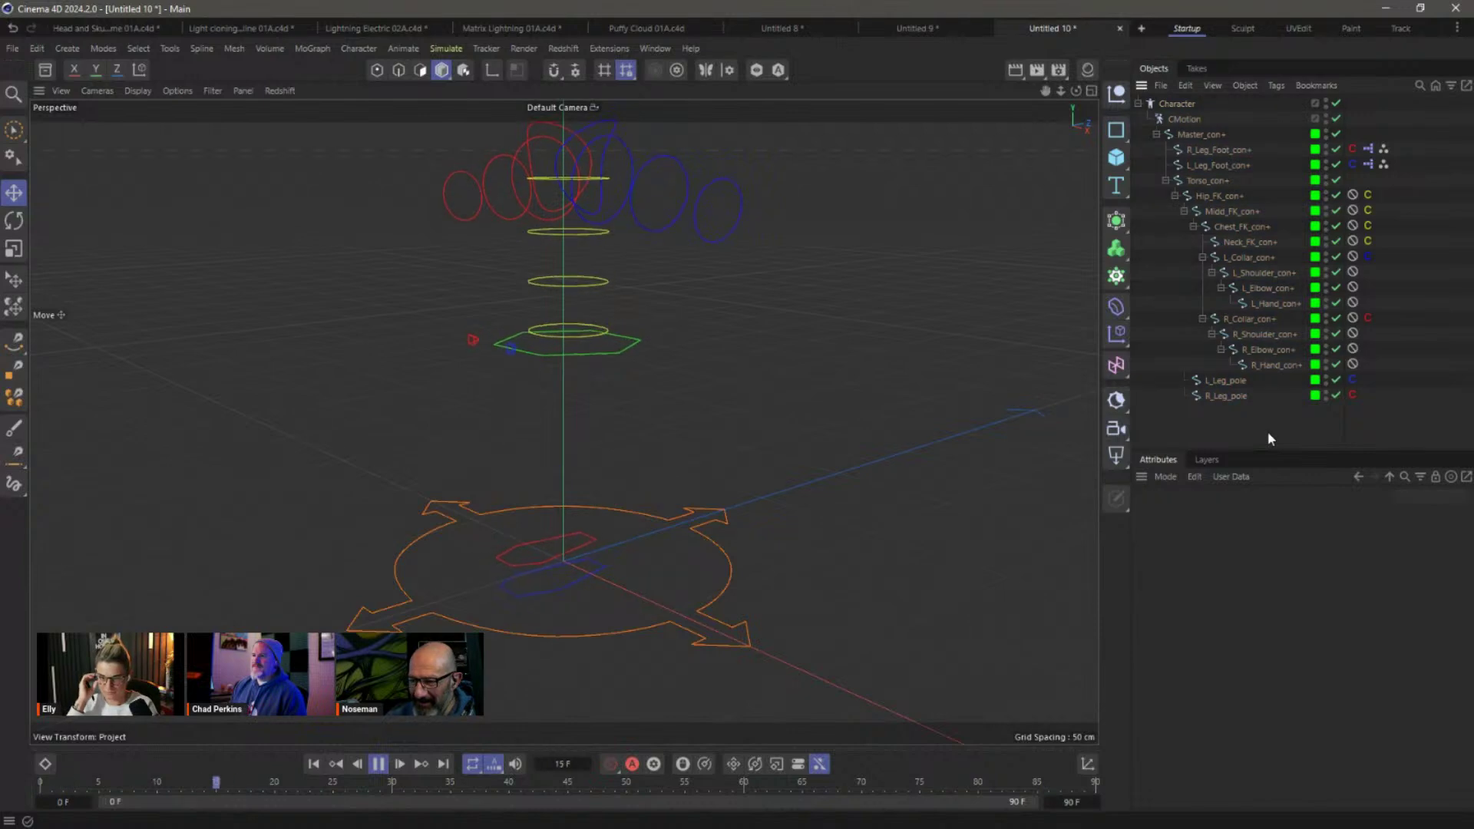
left_click(1180, 104)
left_click(1346, 516)
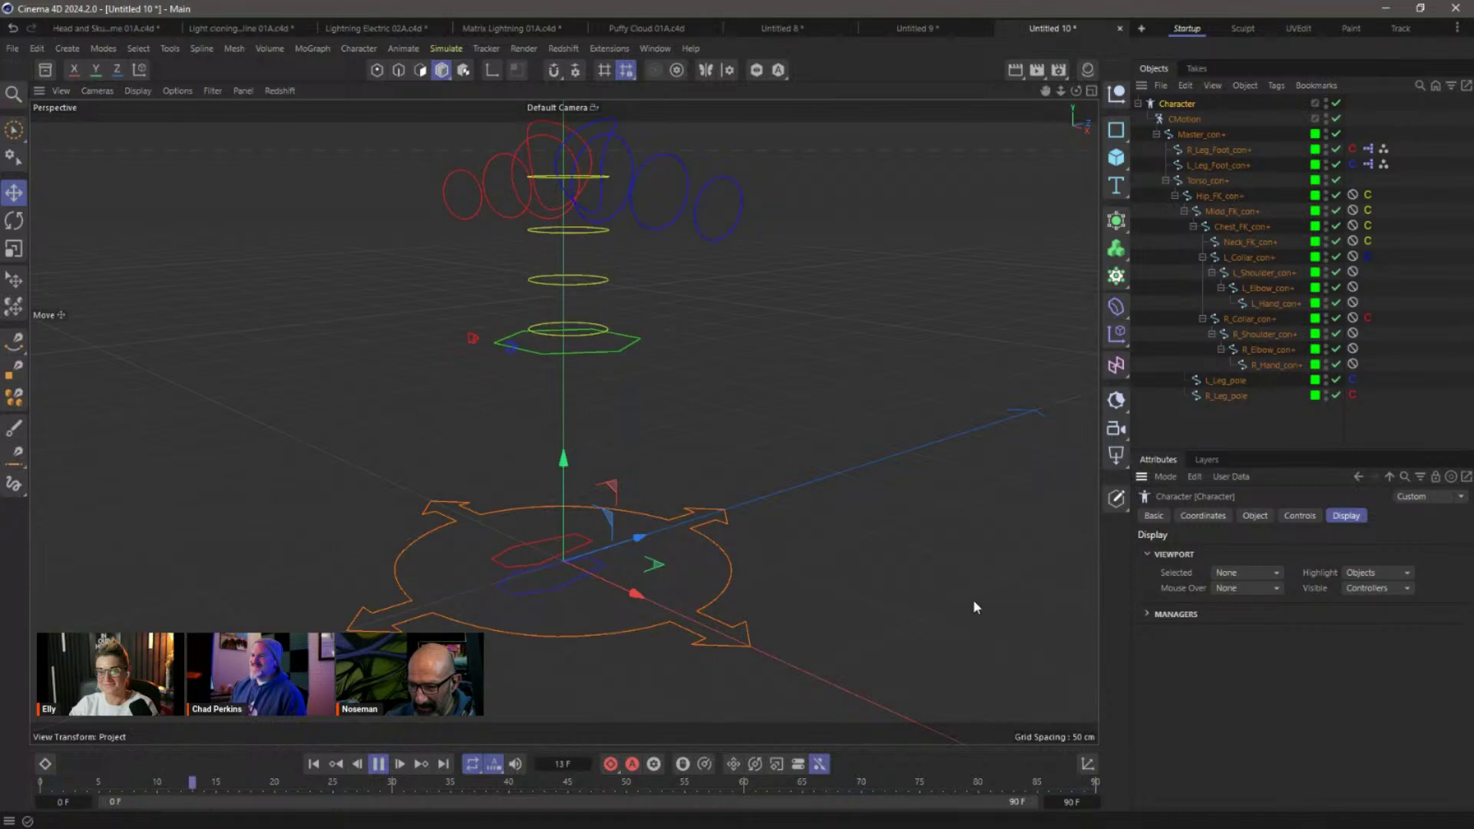
left_click(1160, 614)
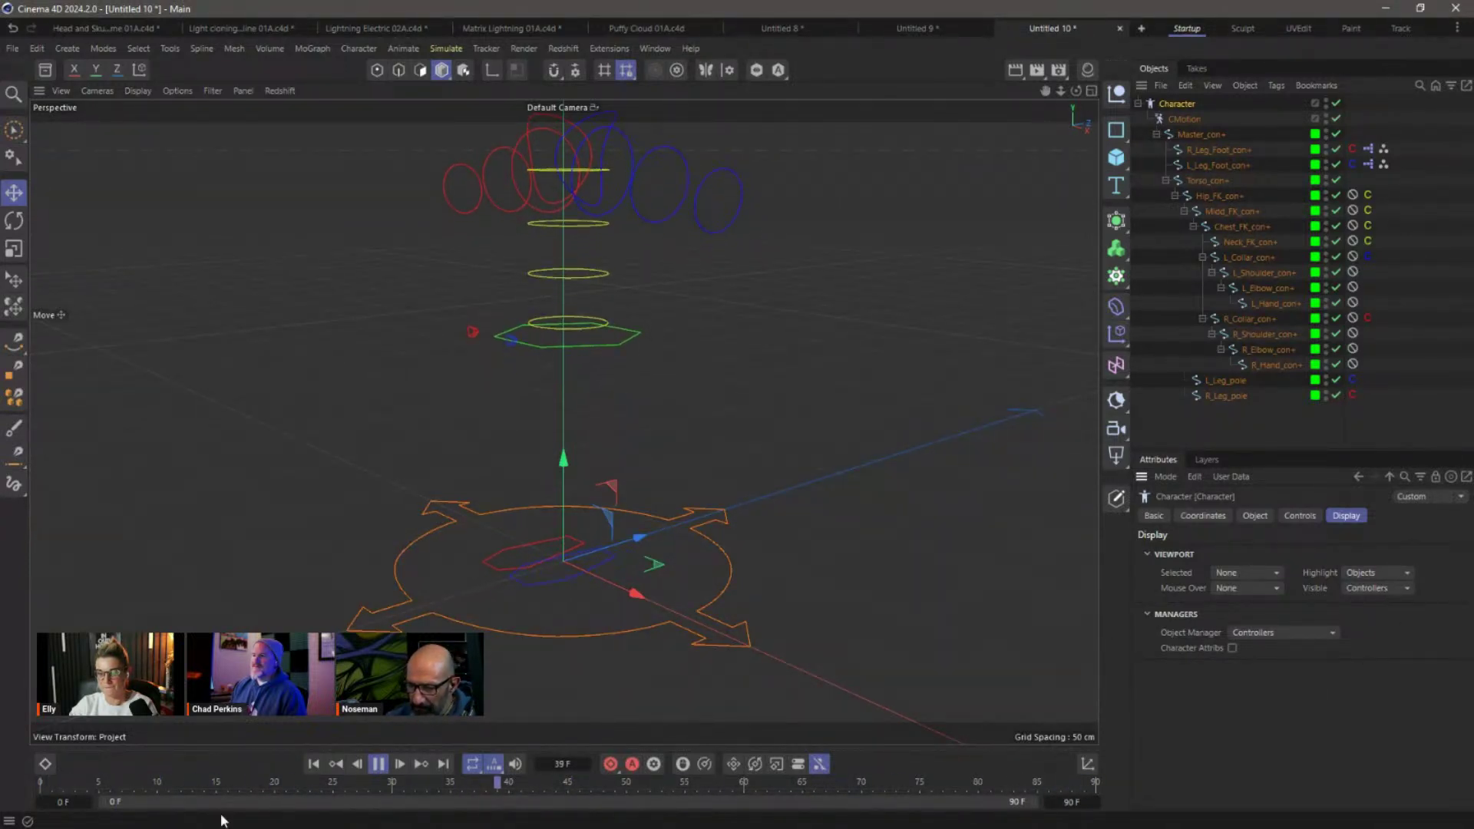
left_click(378, 764)
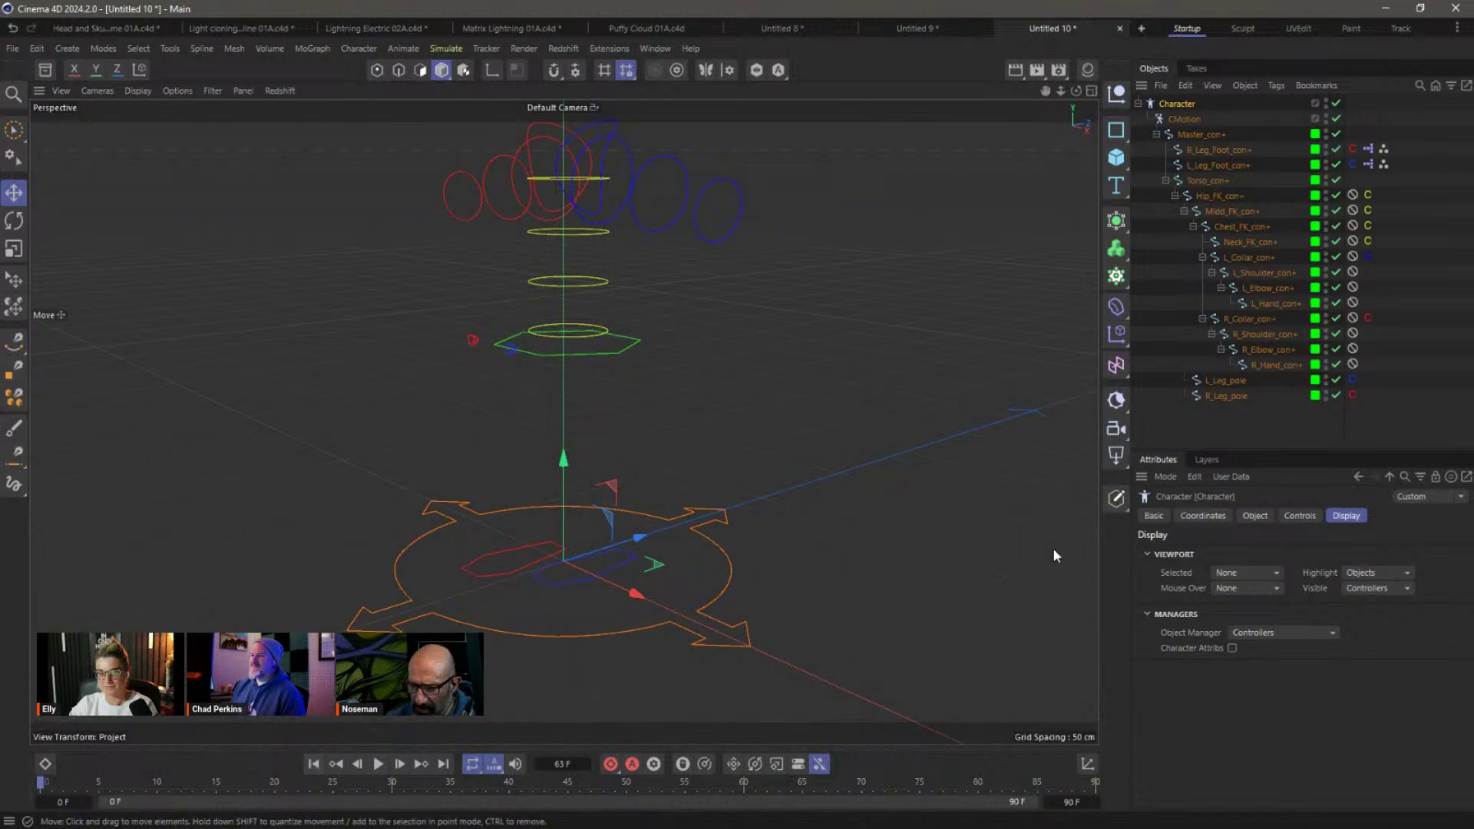
Add a Tracer and link L_Leg_Foot_con+, Torso_con+ and R_Leg_Foot_con+ to it in that order.
left_click(1157, 134)
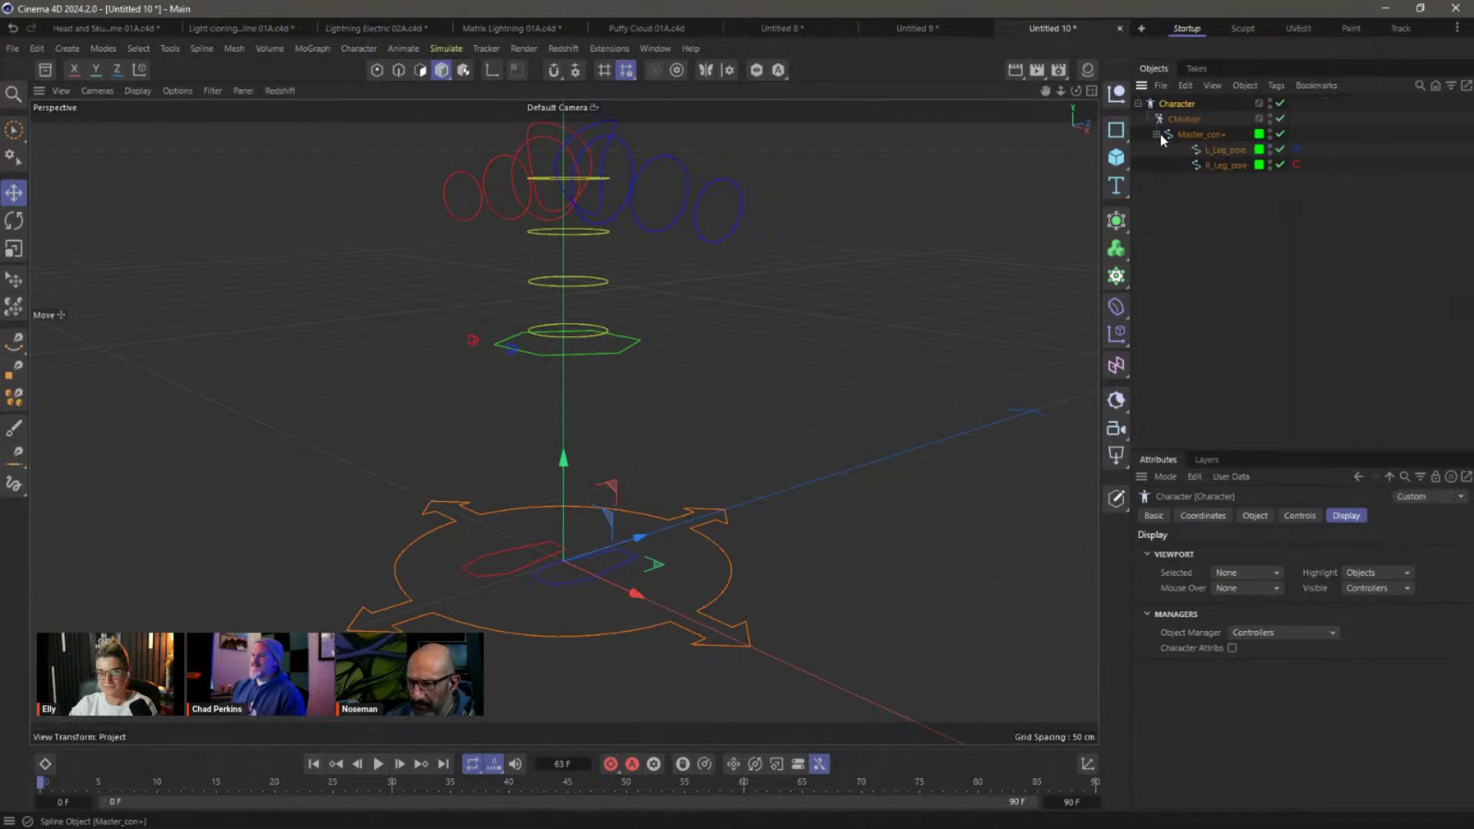
left_click(1191, 229)
left_click(313, 49)
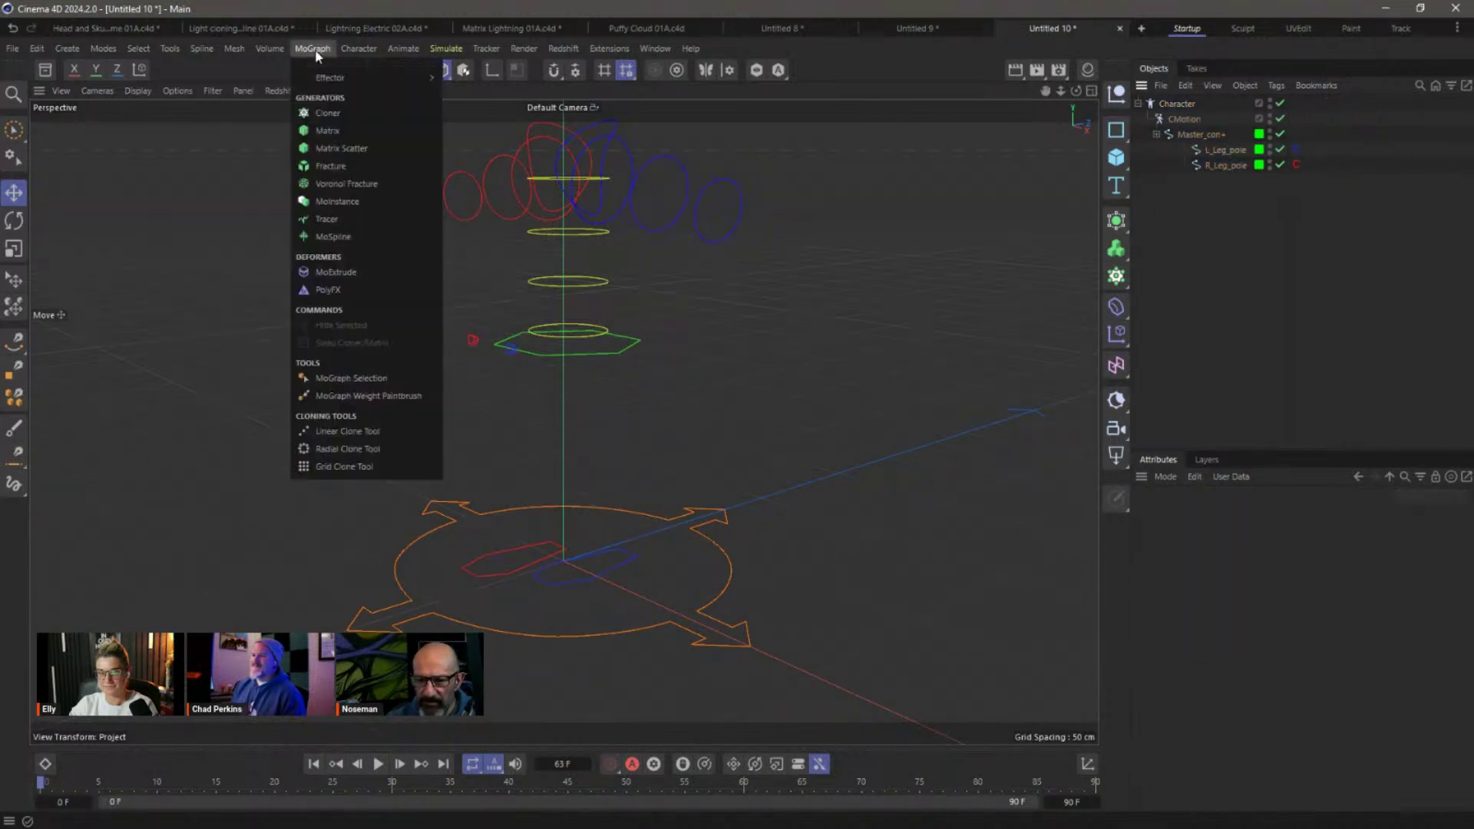
left_click(328, 221)
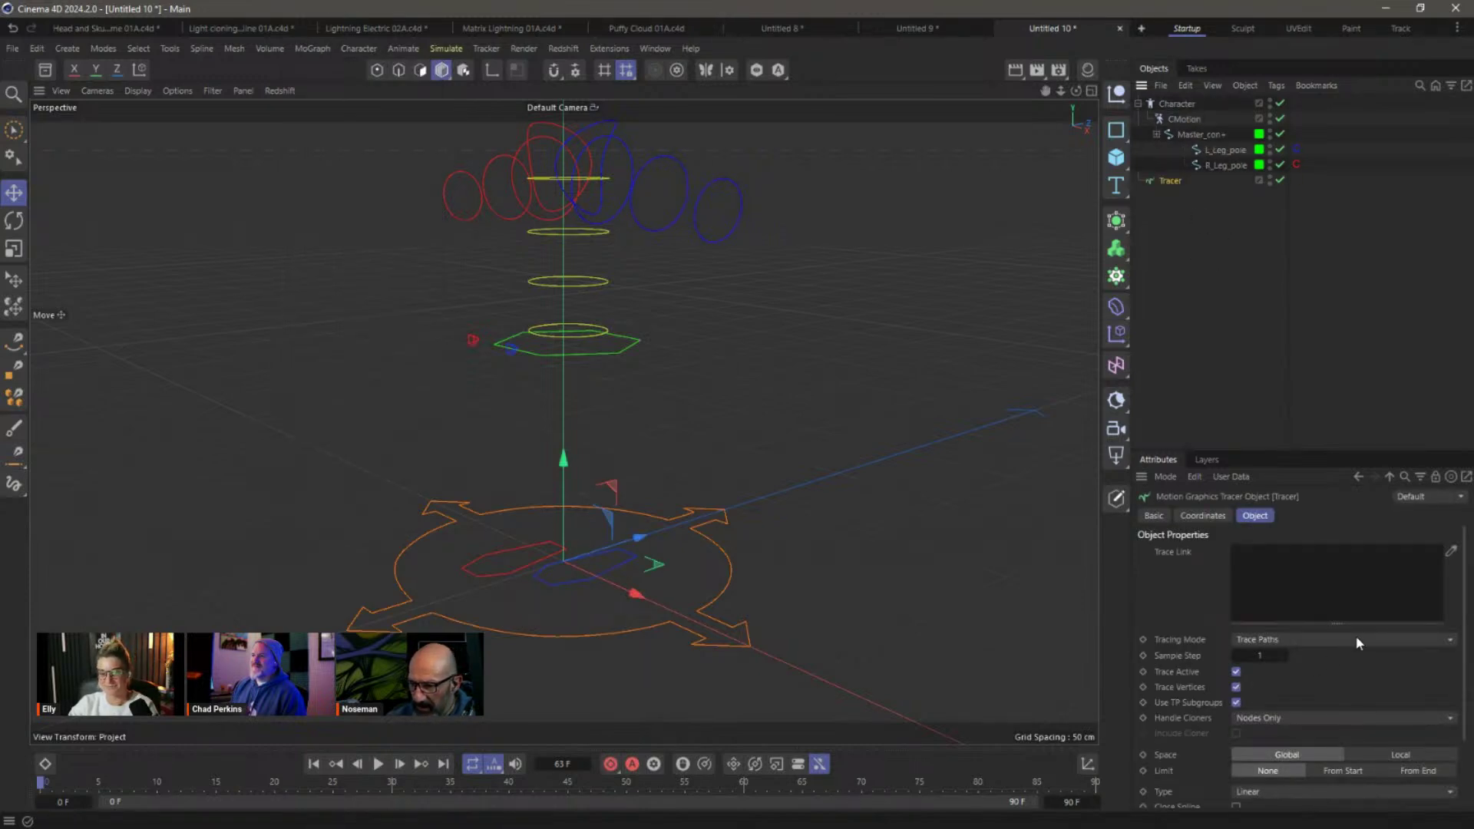
left_click(1451, 551)
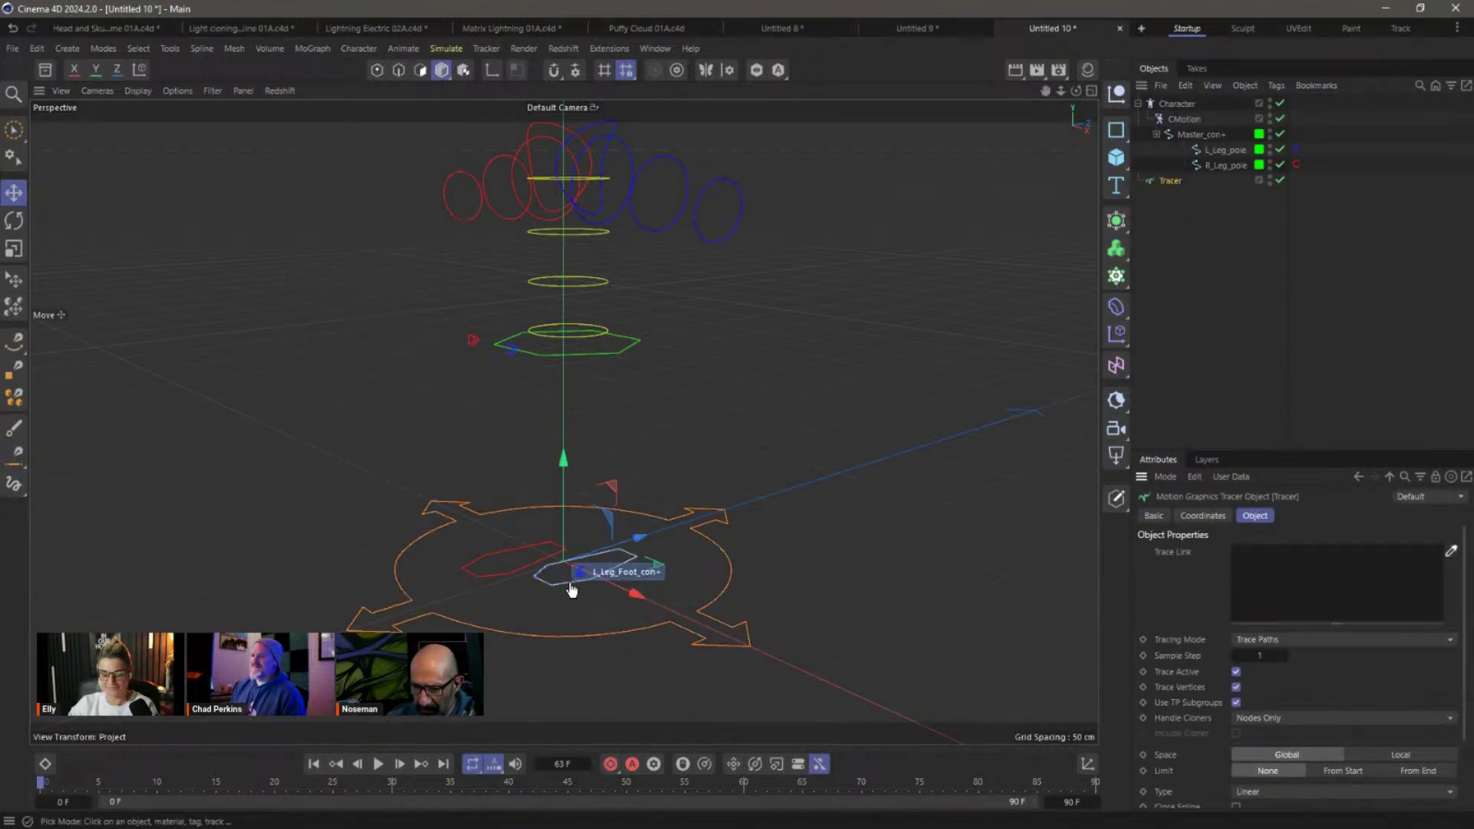
left_click(571, 588)
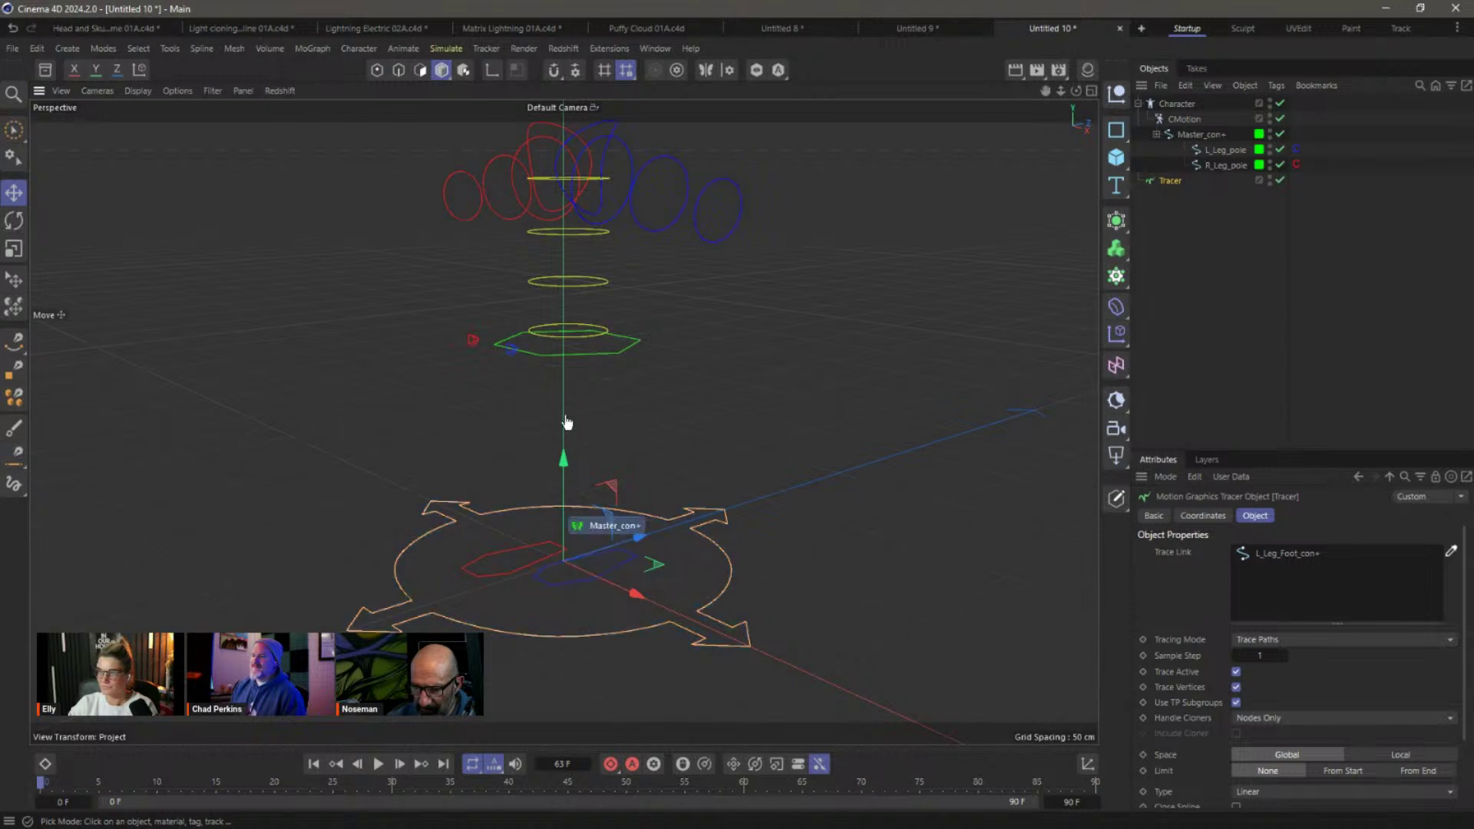
left_click(592, 362)
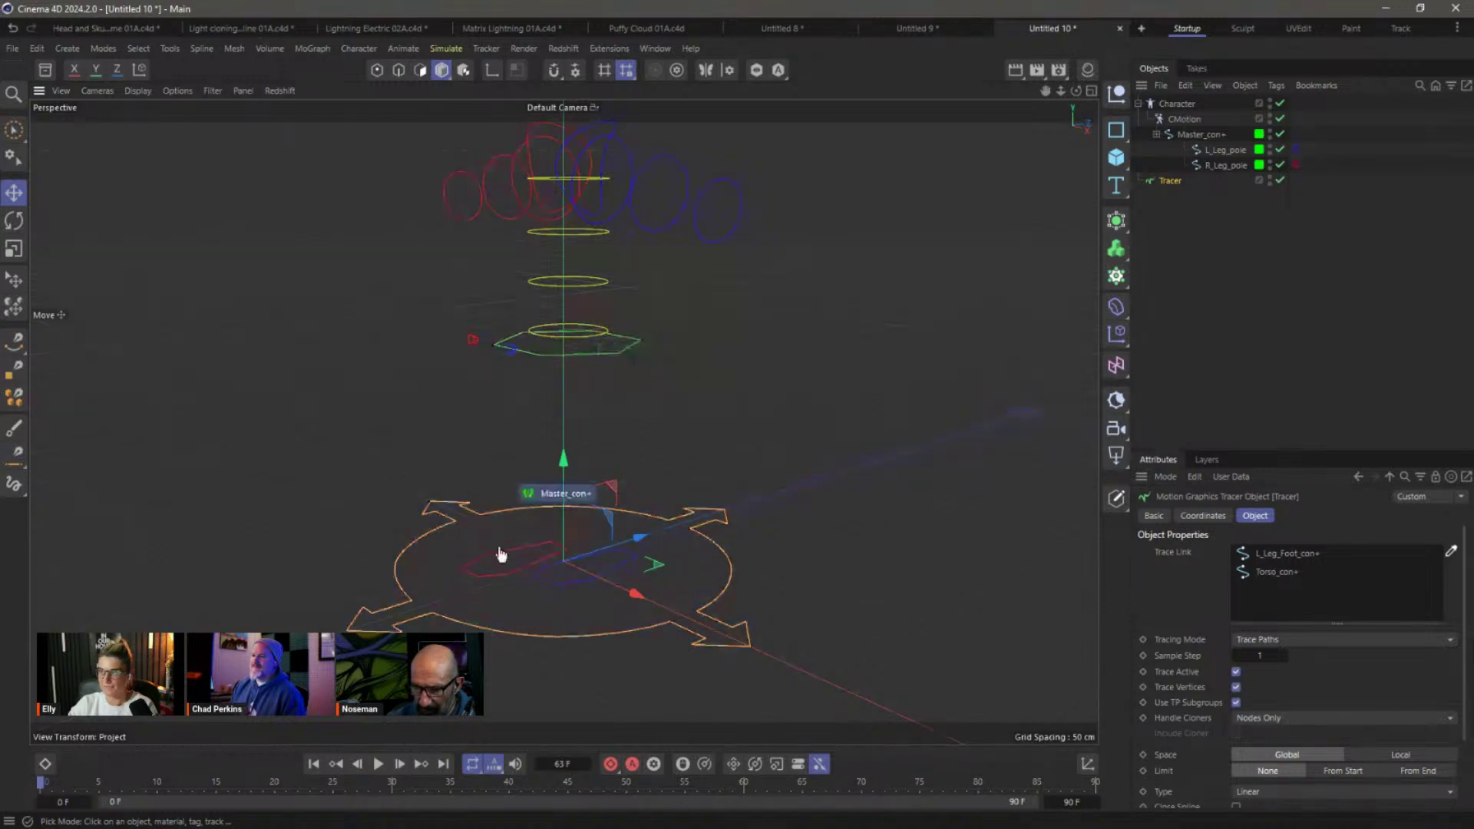
Set the Tracer's Tracing Mode to Connect All Objects and disable Trace Vertices while playing the walk.
left_click(1280, 642)
left_click(1299, 685)
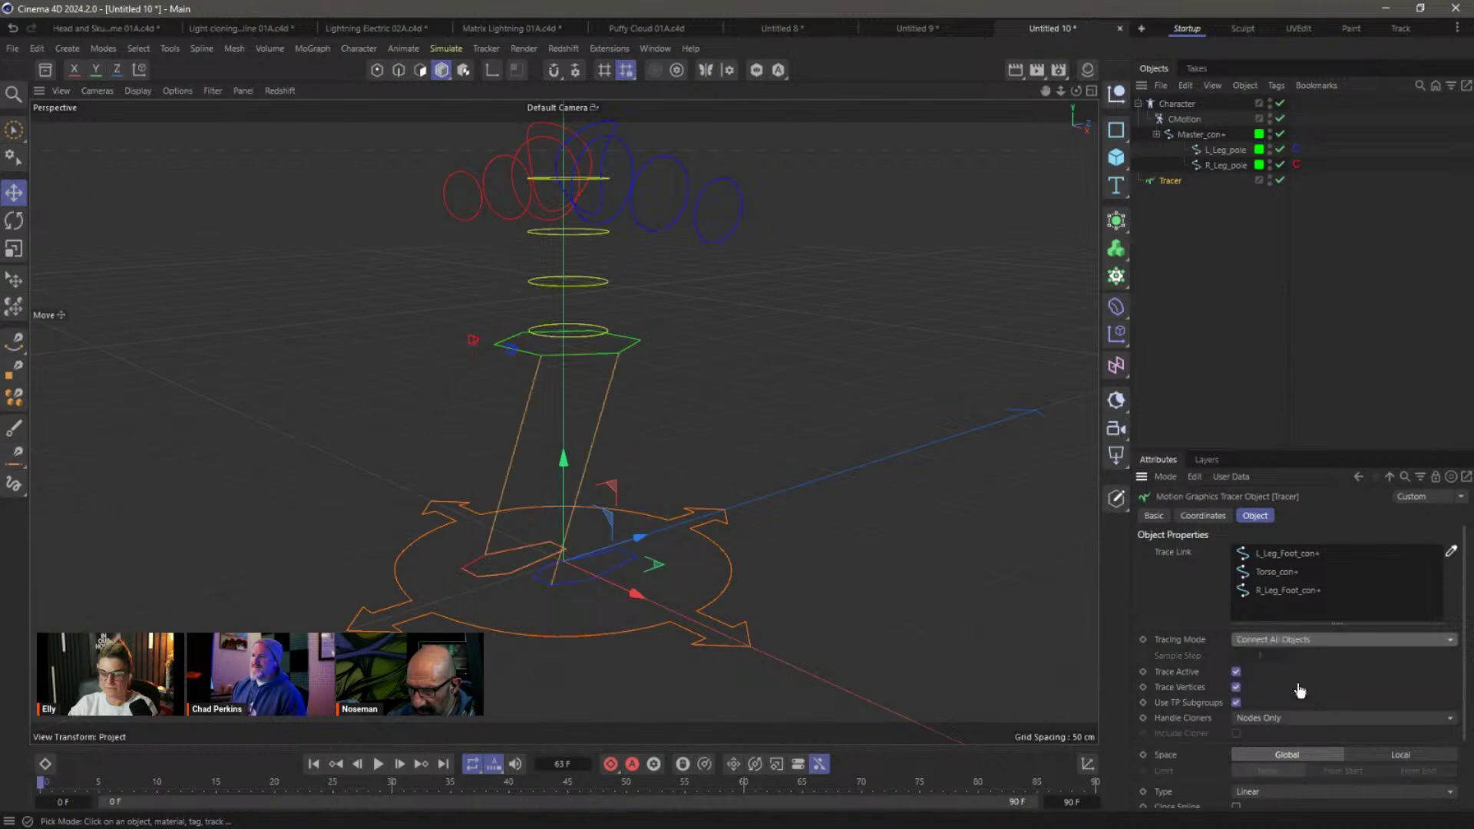
left_click(378, 764)
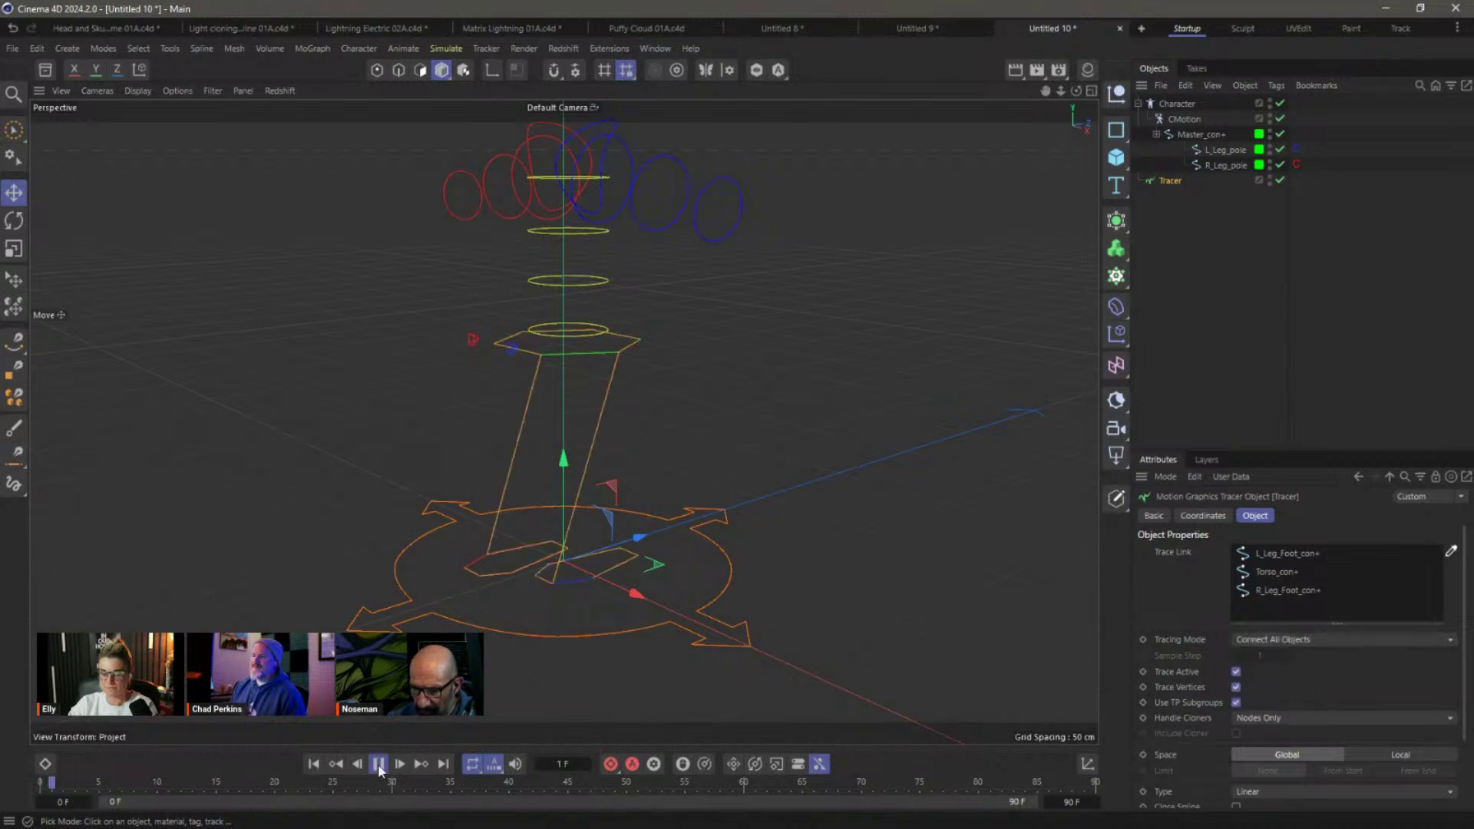
left_click(1236, 687)
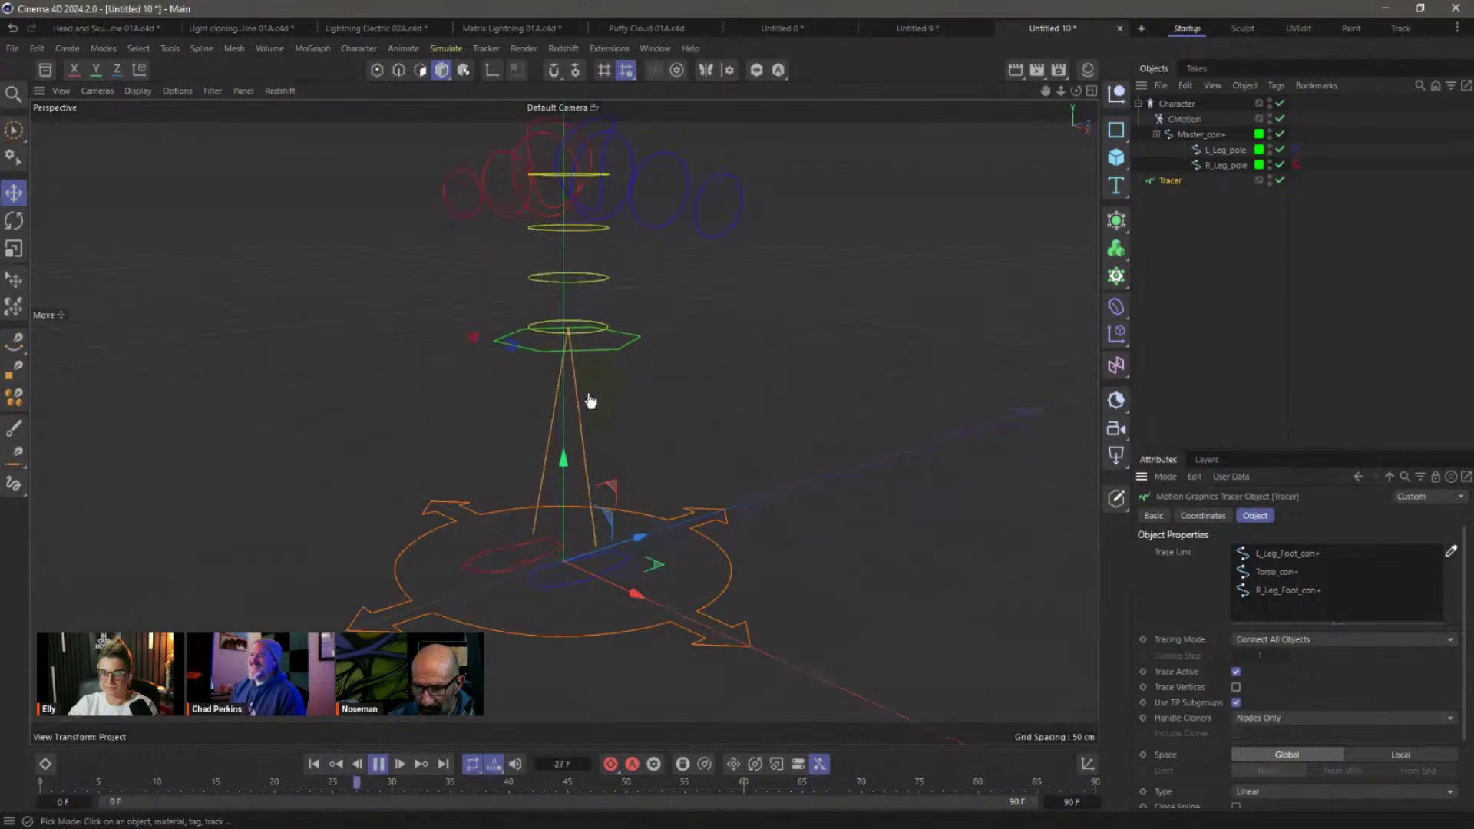
left_click(1158, 184)
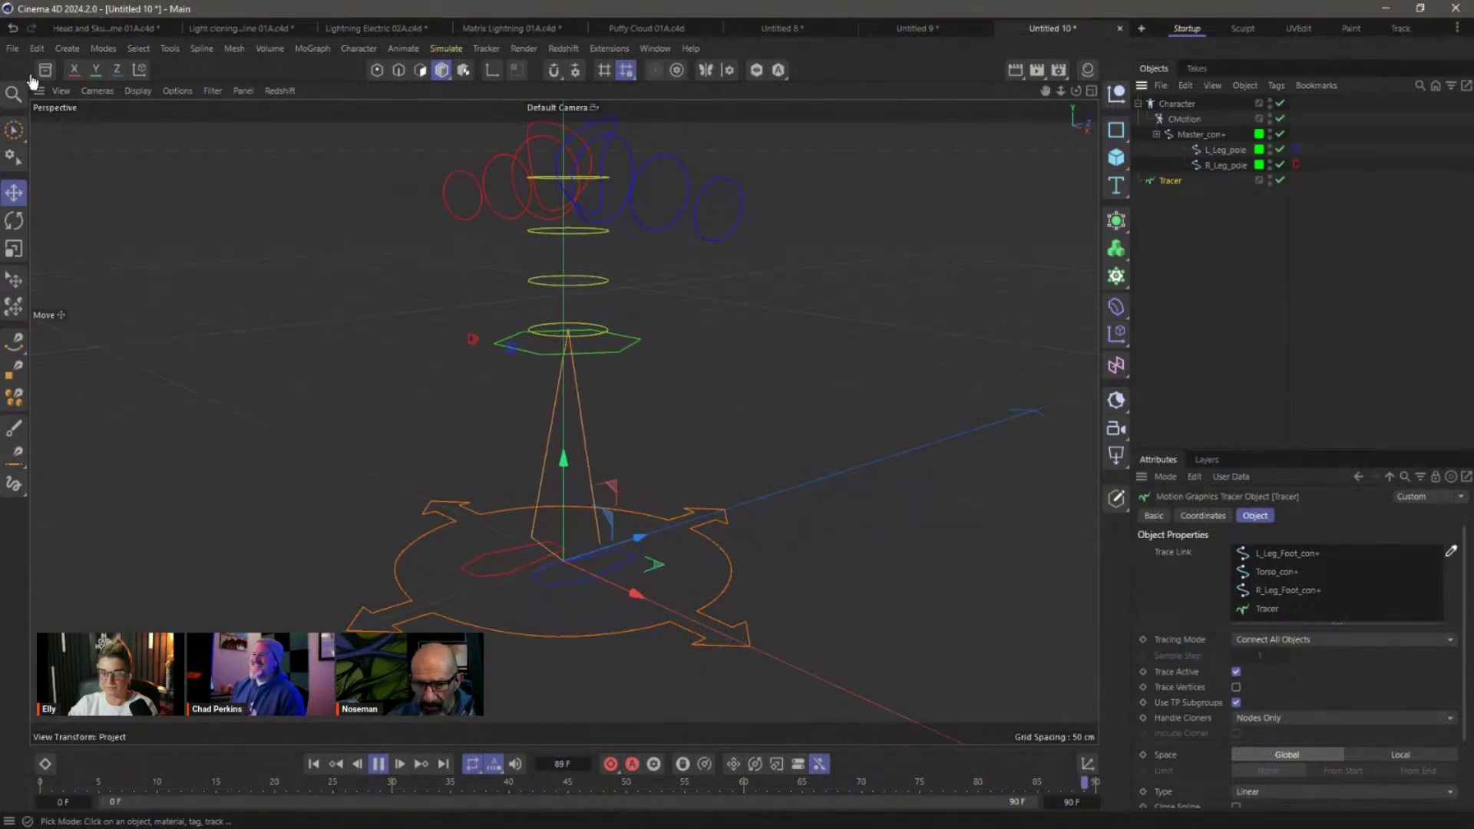
Add the Electric Spline Modifier from the Asset Browser as a child of the Tracer and set its Blend to 38%.
key("shift+F8")
left_click_drag(1062, 203, 1167, 180)
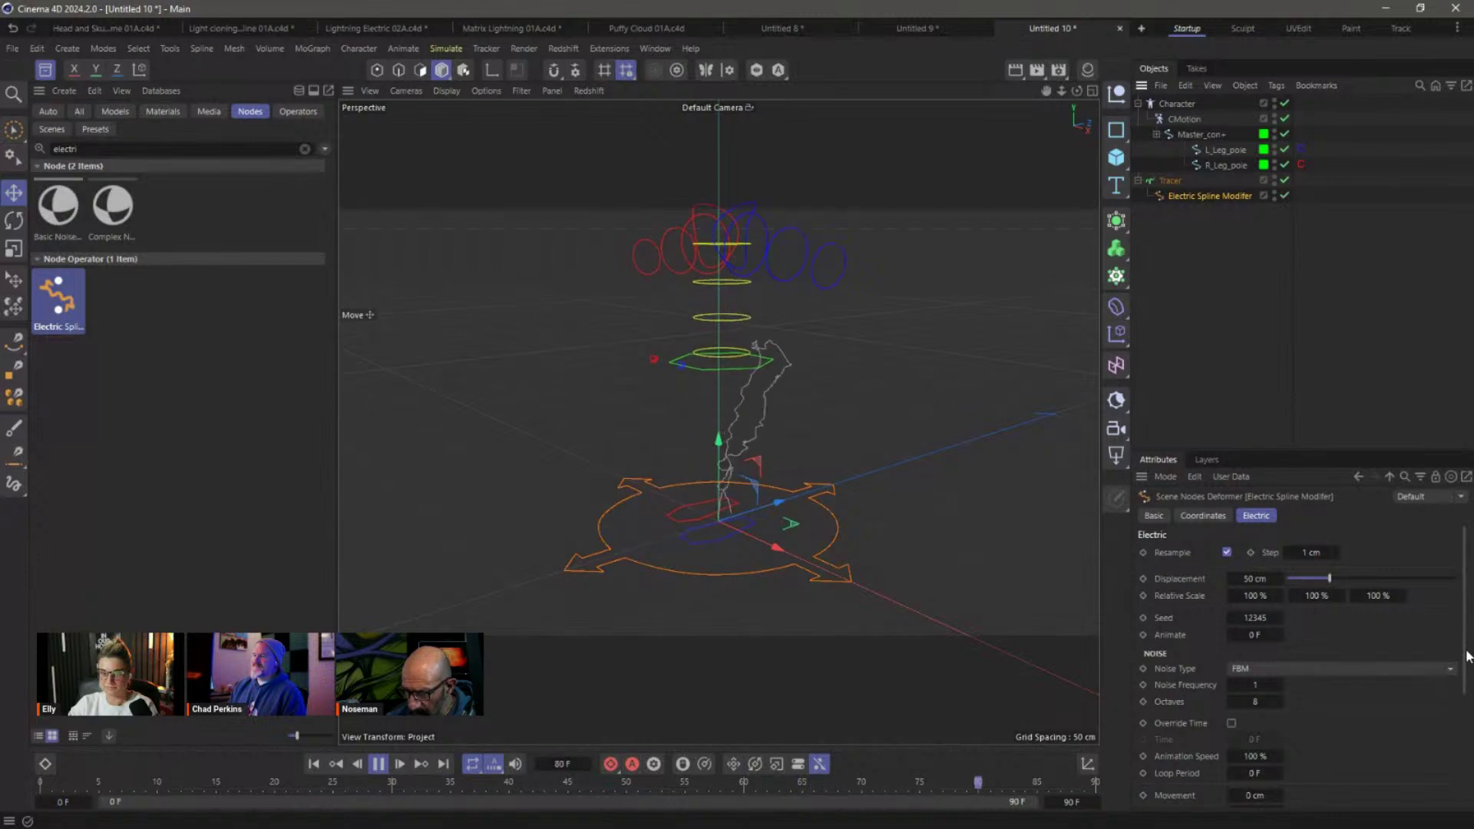
scroll(1468, 665, "down", 5)
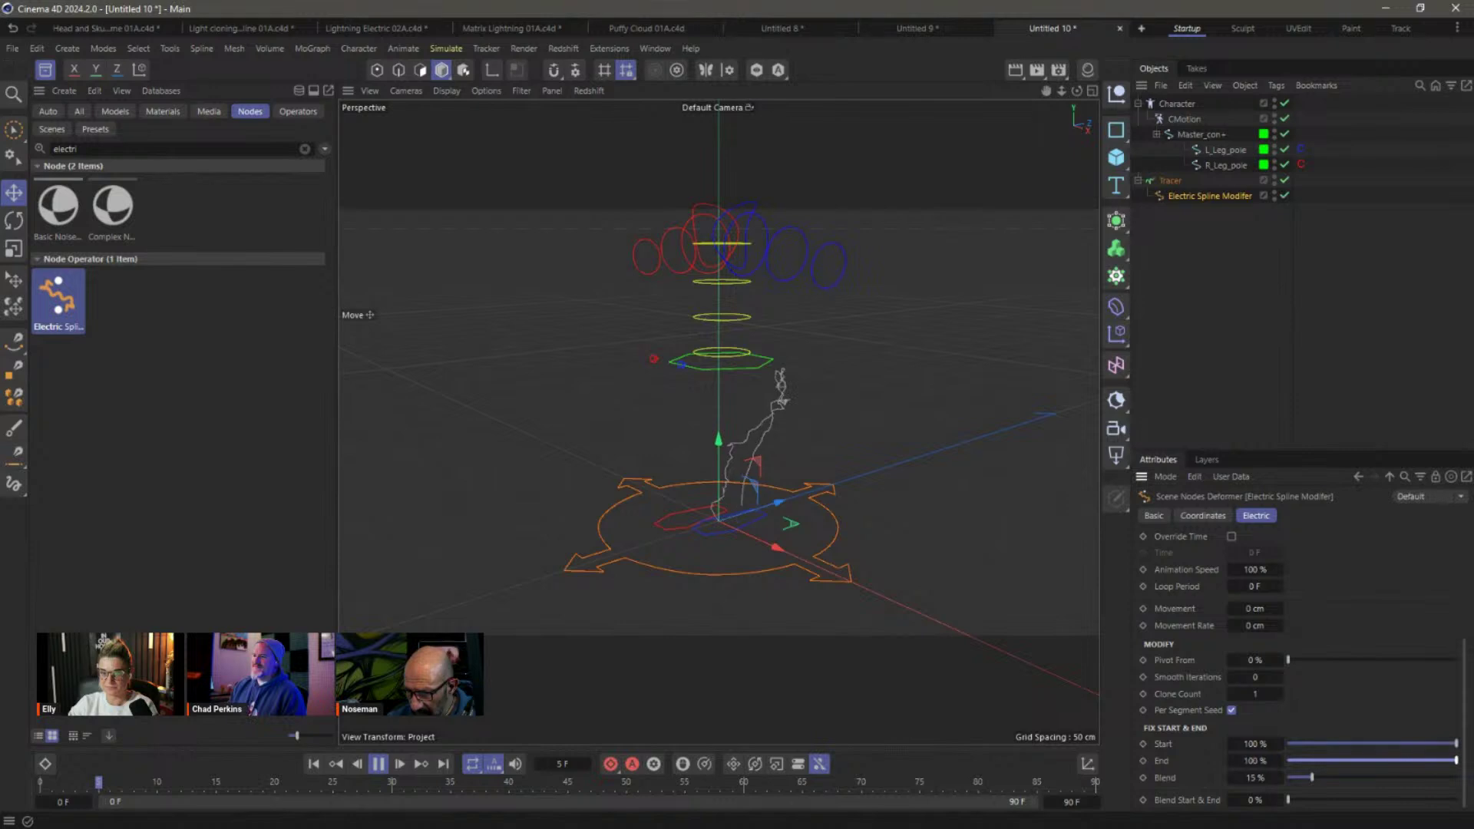
mouse_move(1323, 780)
left_mouse_down()
mouse_move(1385, 781)
mouse_move(1352, 781)
left_mouse_up()
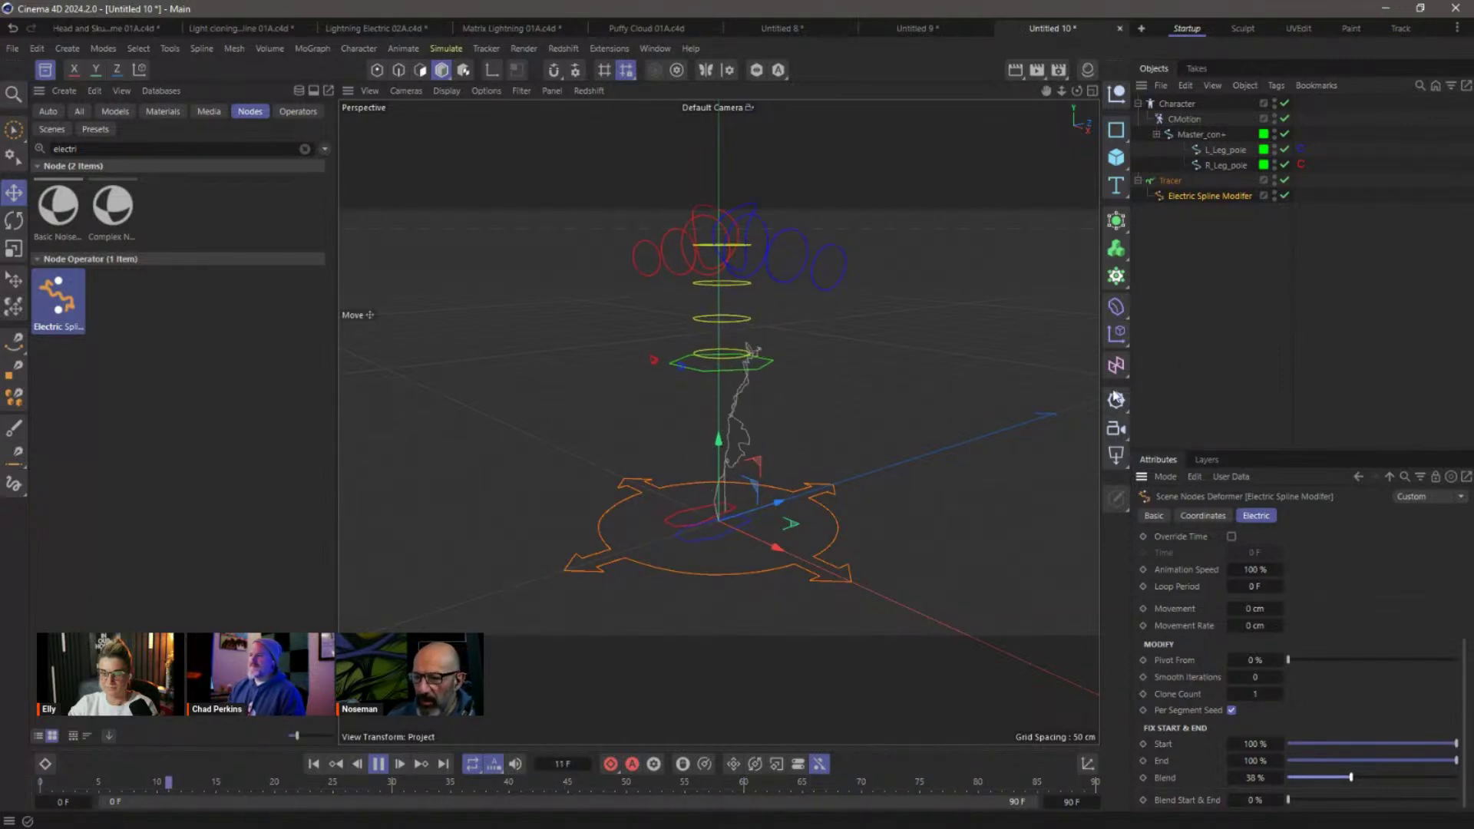
Remove R_Leg_Foot_con+ and the Tracer itself from the Tracer's Trace Link list, keeping L_Leg_Foot_con+ and Torso_con+.
left_click(1173, 181)
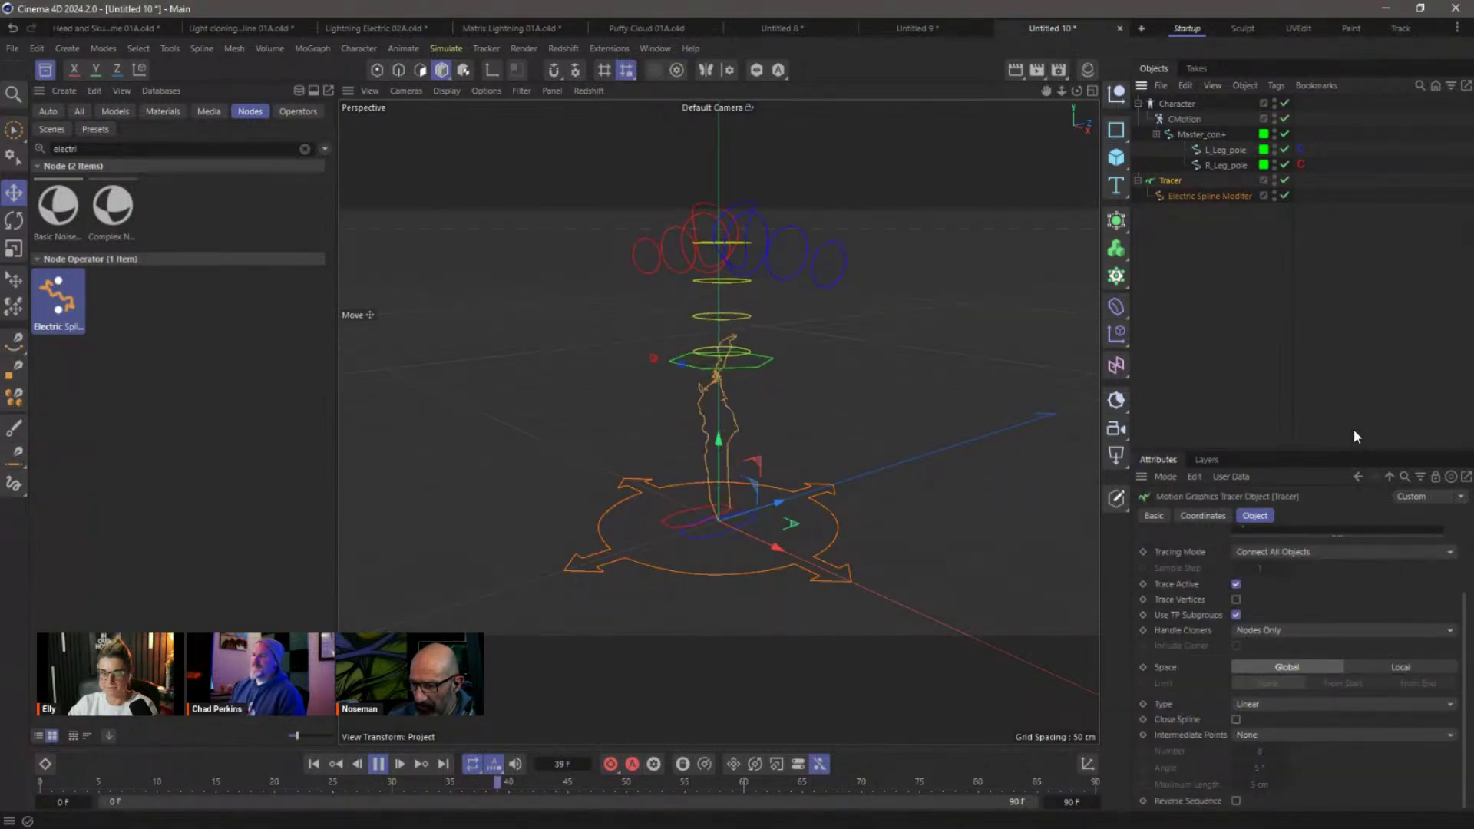
left_click_drag(1355, 451, 1355, 345)
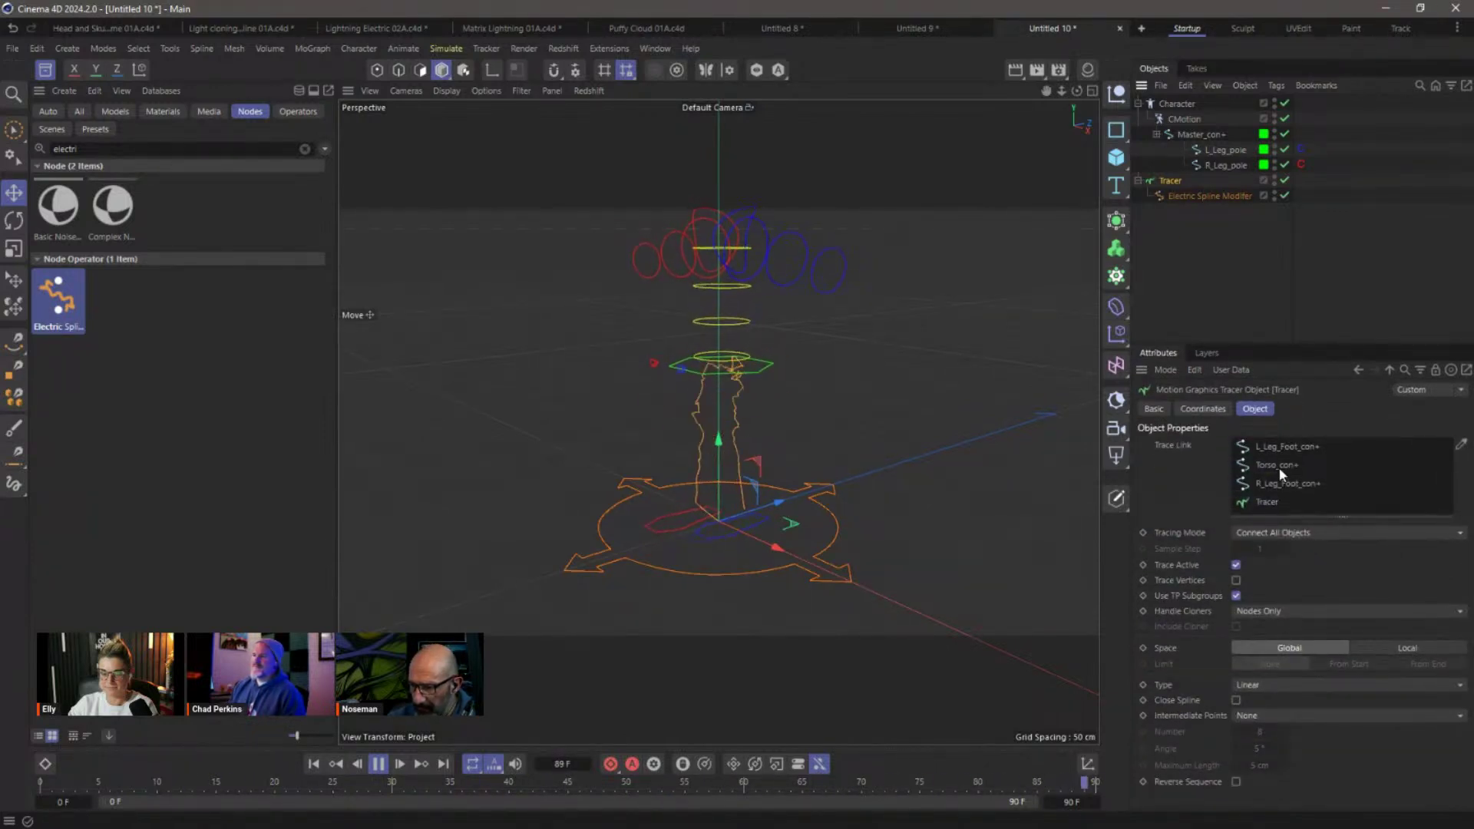
key("Delete")
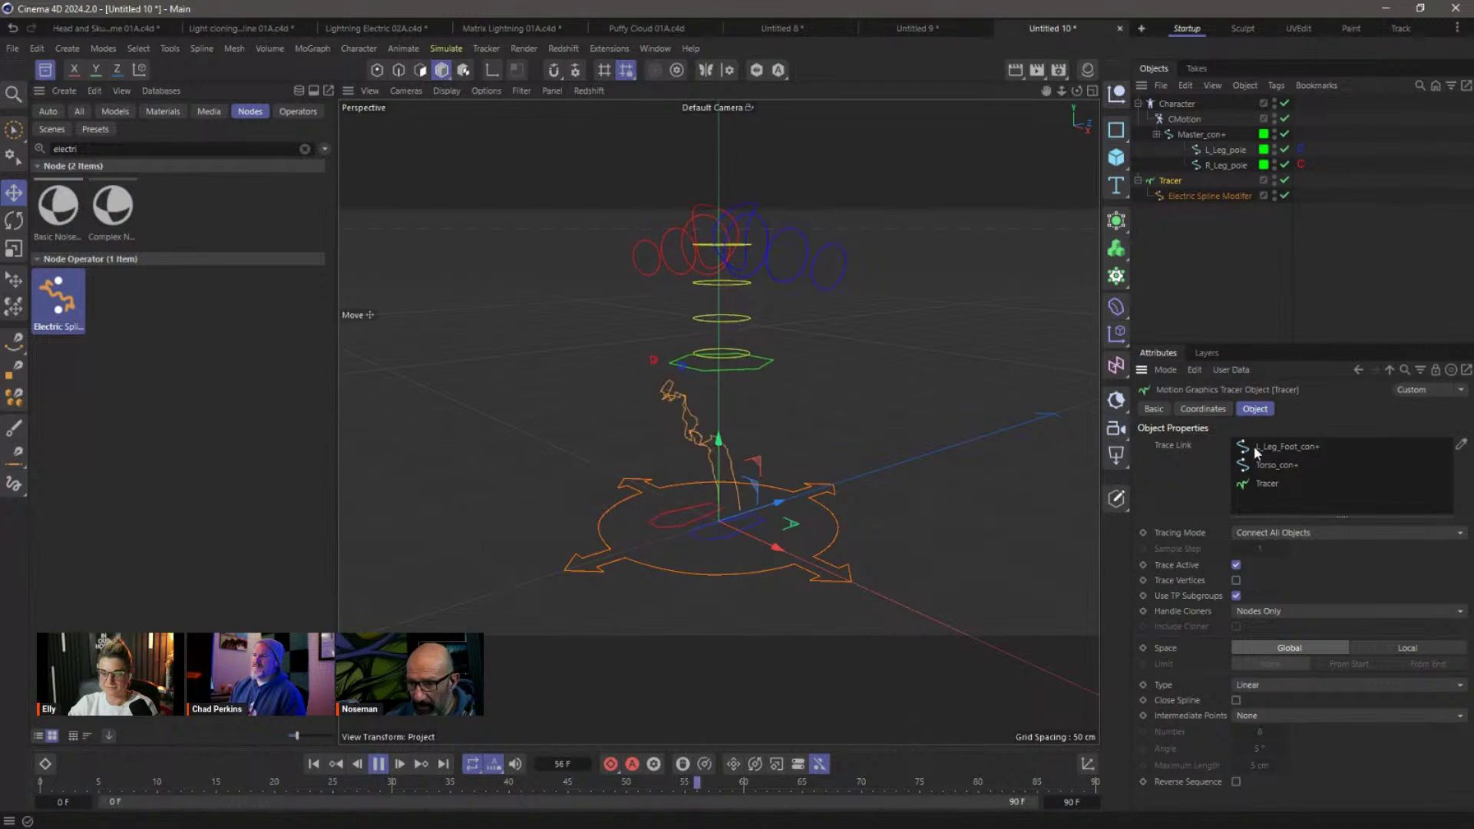
left_click(1161, 288)
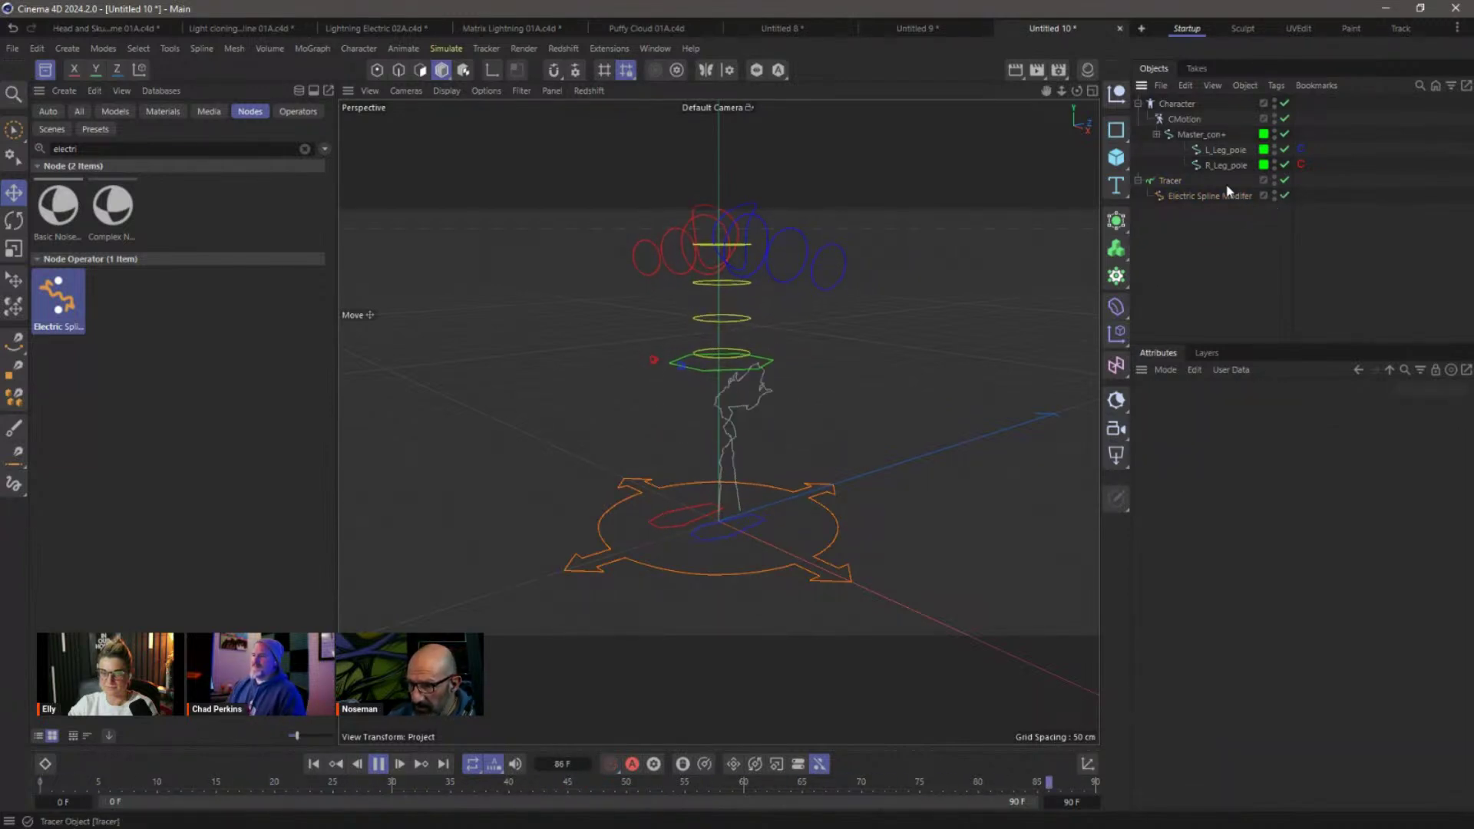
left_click(1170, 181)
left_click(1266, 484)
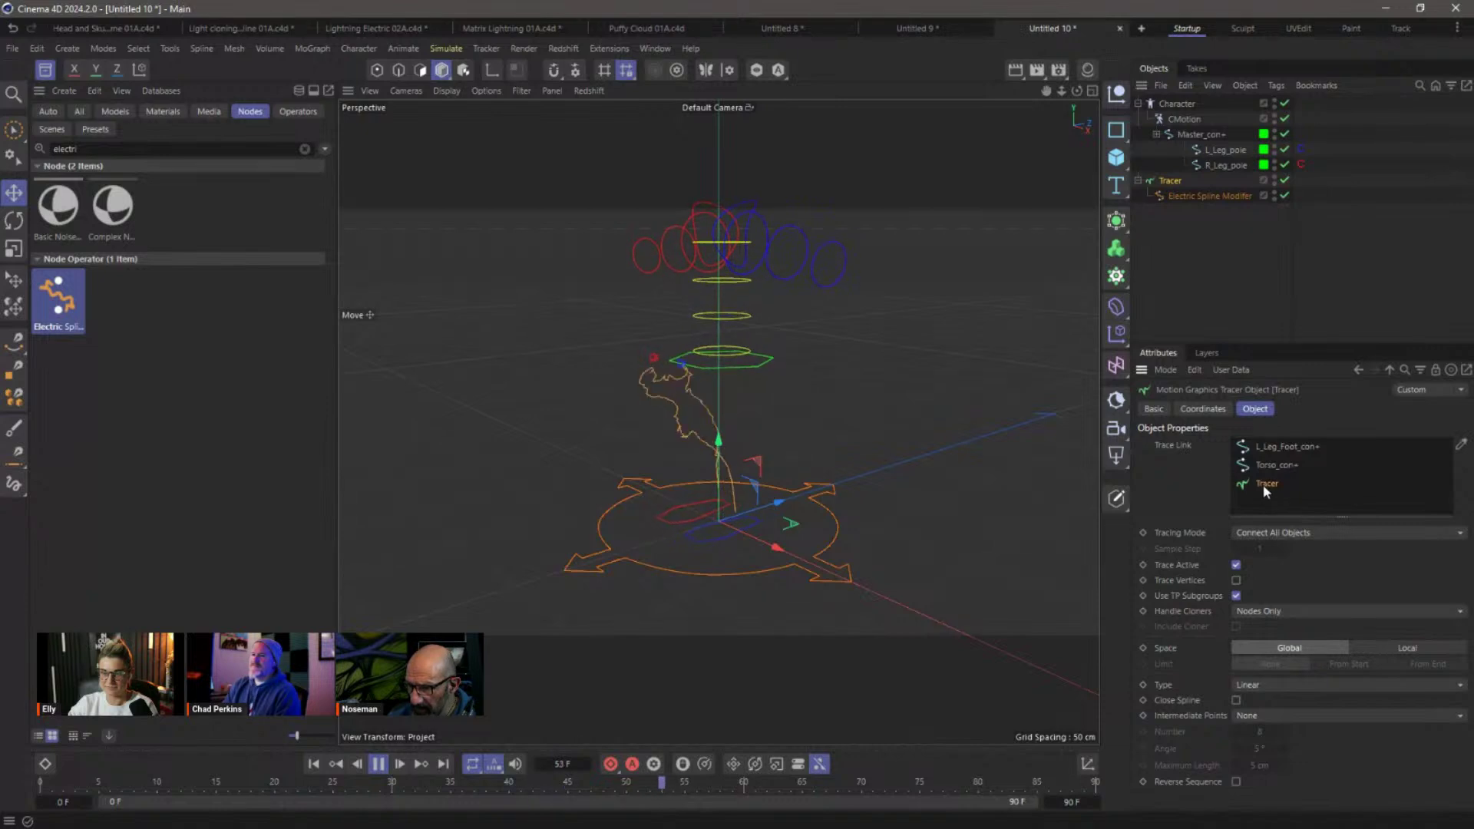
left_click(1198, 232)
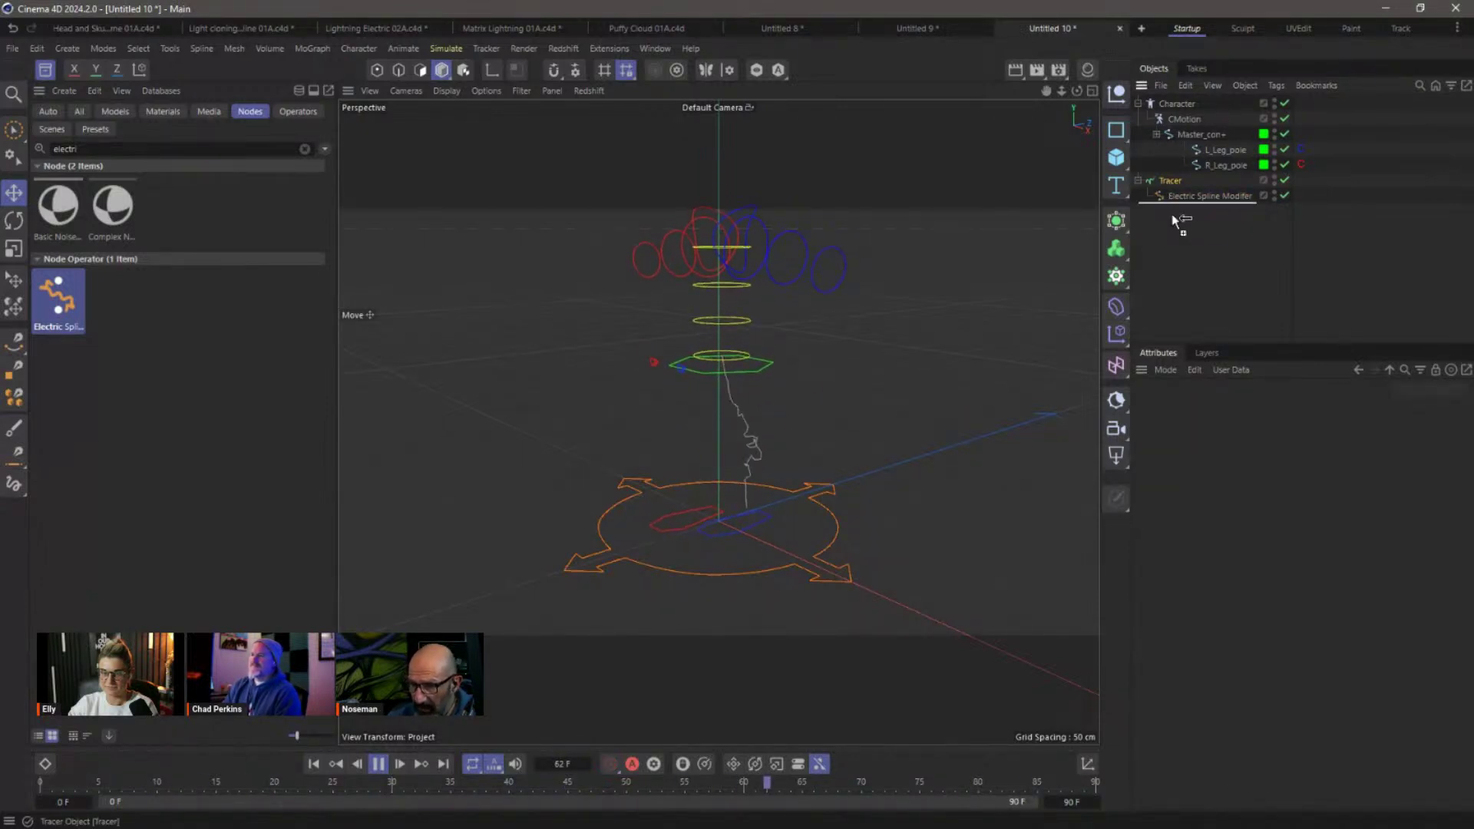
Duplicate the Tracer with its modifier and replace L_Leg_Foot_con+ with R_Leg_Foot_con+ in the copy's Trace Link list.
left_click_drag(1175, 221, 1186, 224, "ctrl")
left_click(1183, 232)
left_click(1173, 214)
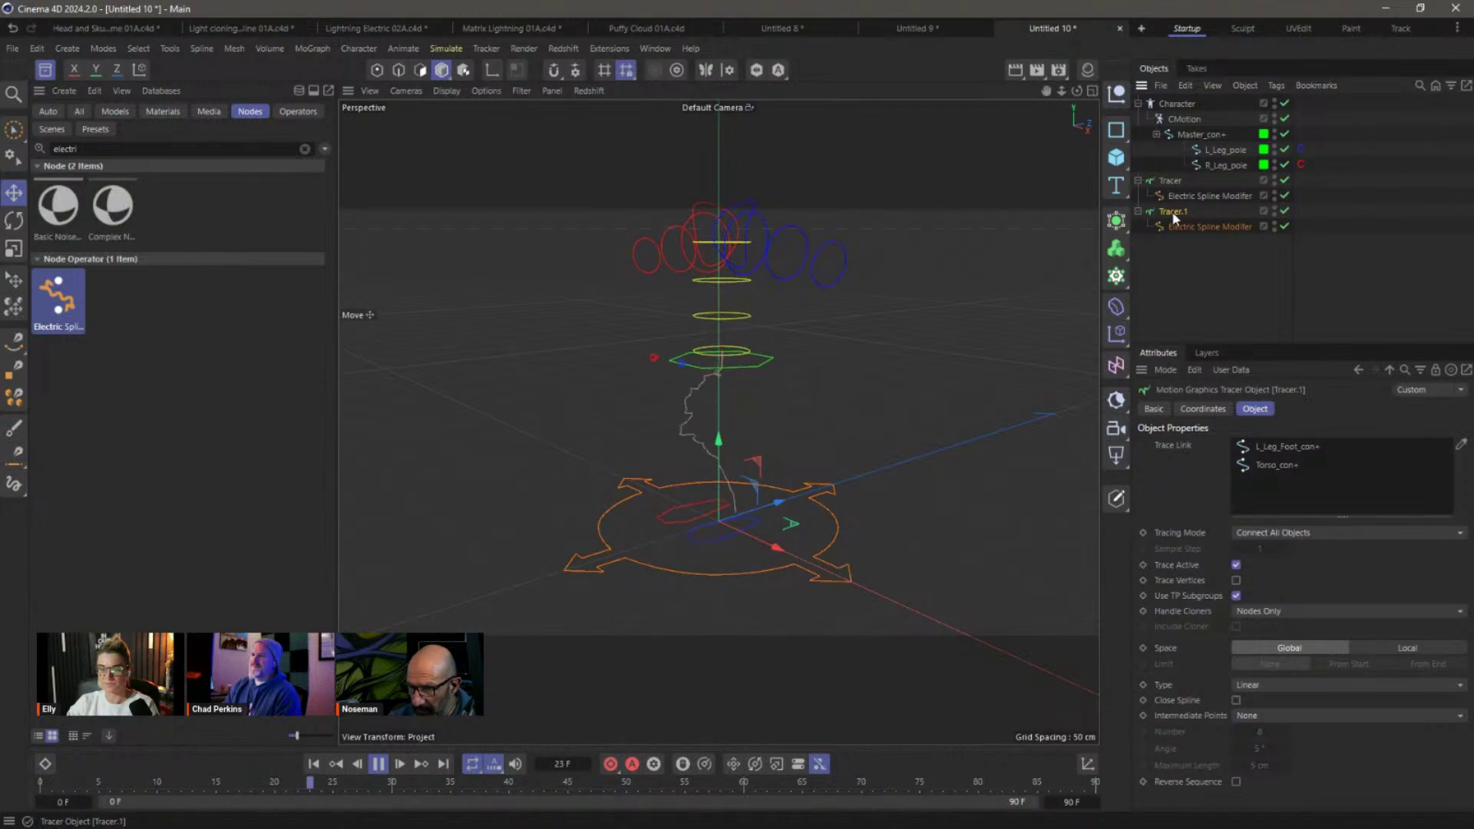
left_click(1277, 446)
key("Delete")
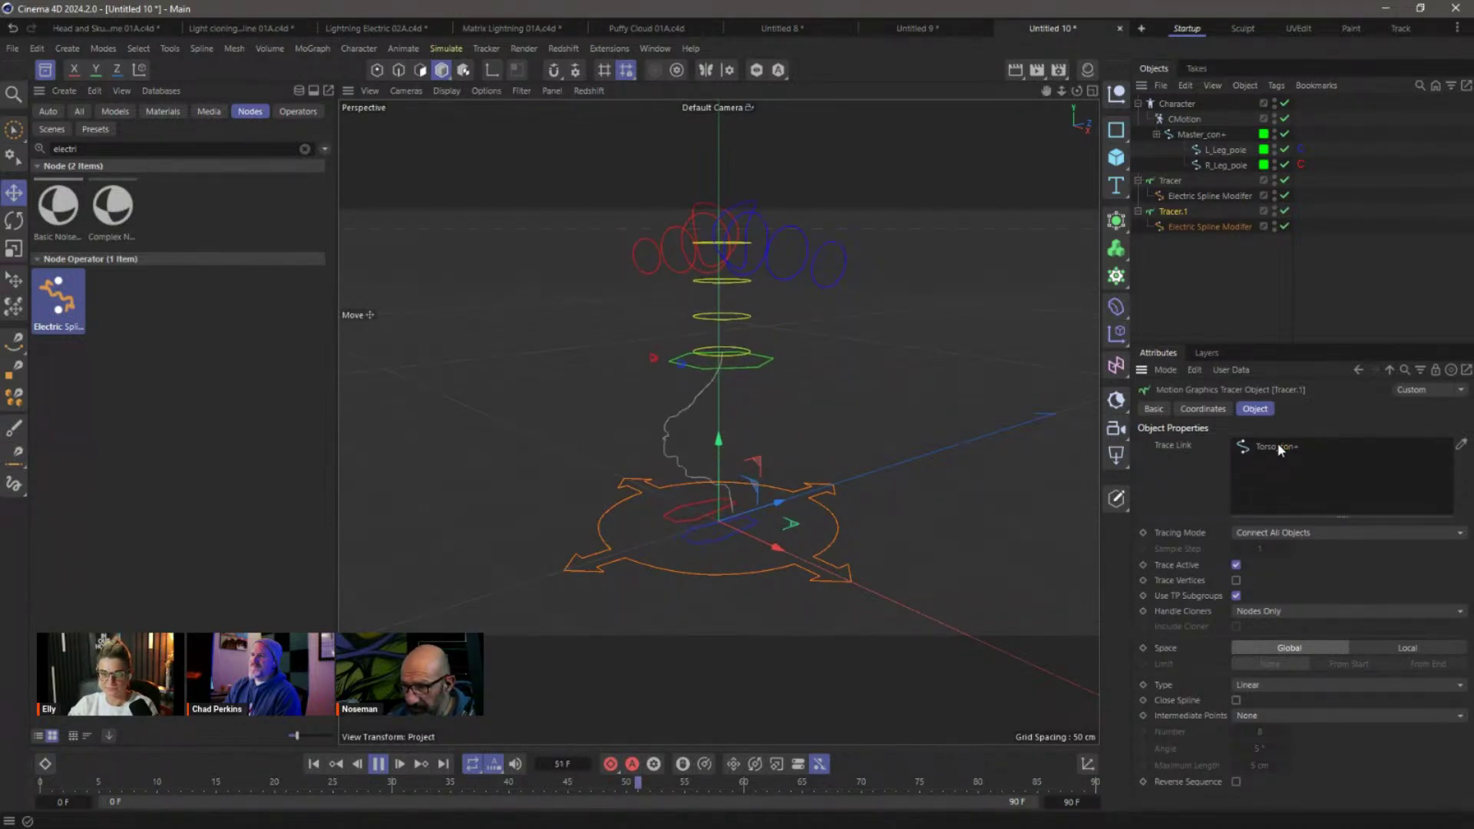
left_click(1461, 444)
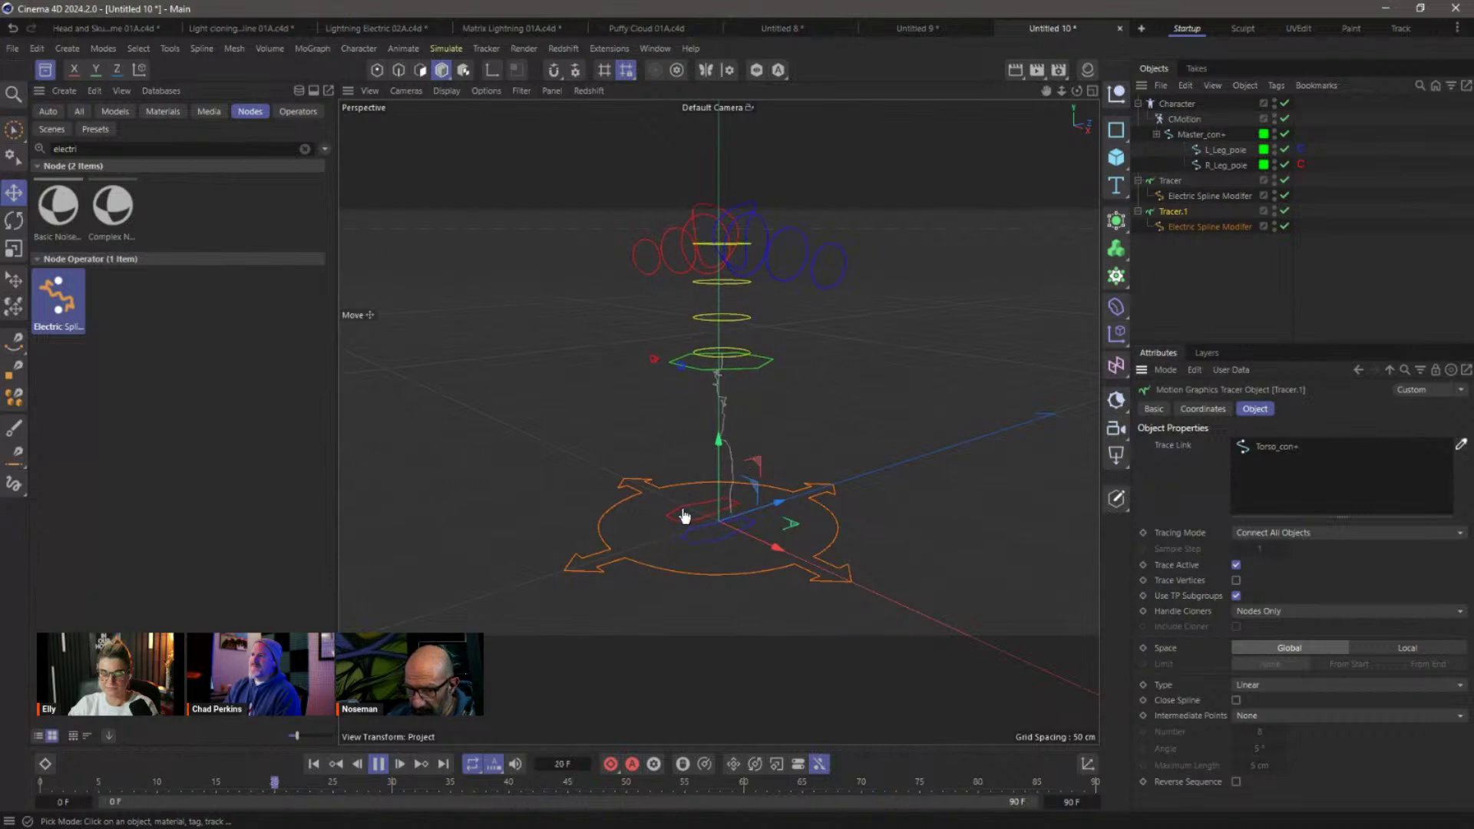
left_click(378, 767)
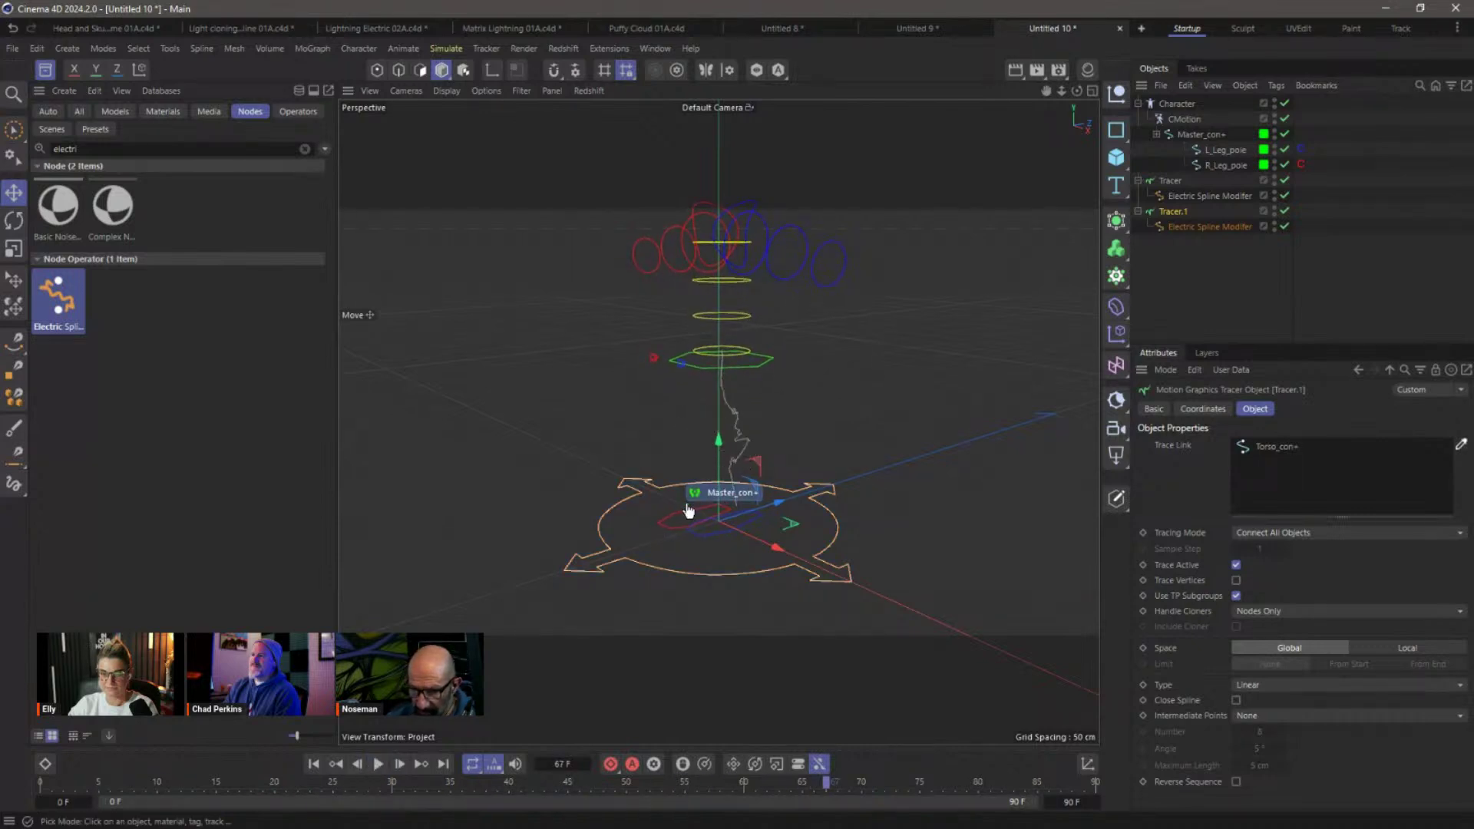
left_click(685, 523)
left_click(1201, 229)
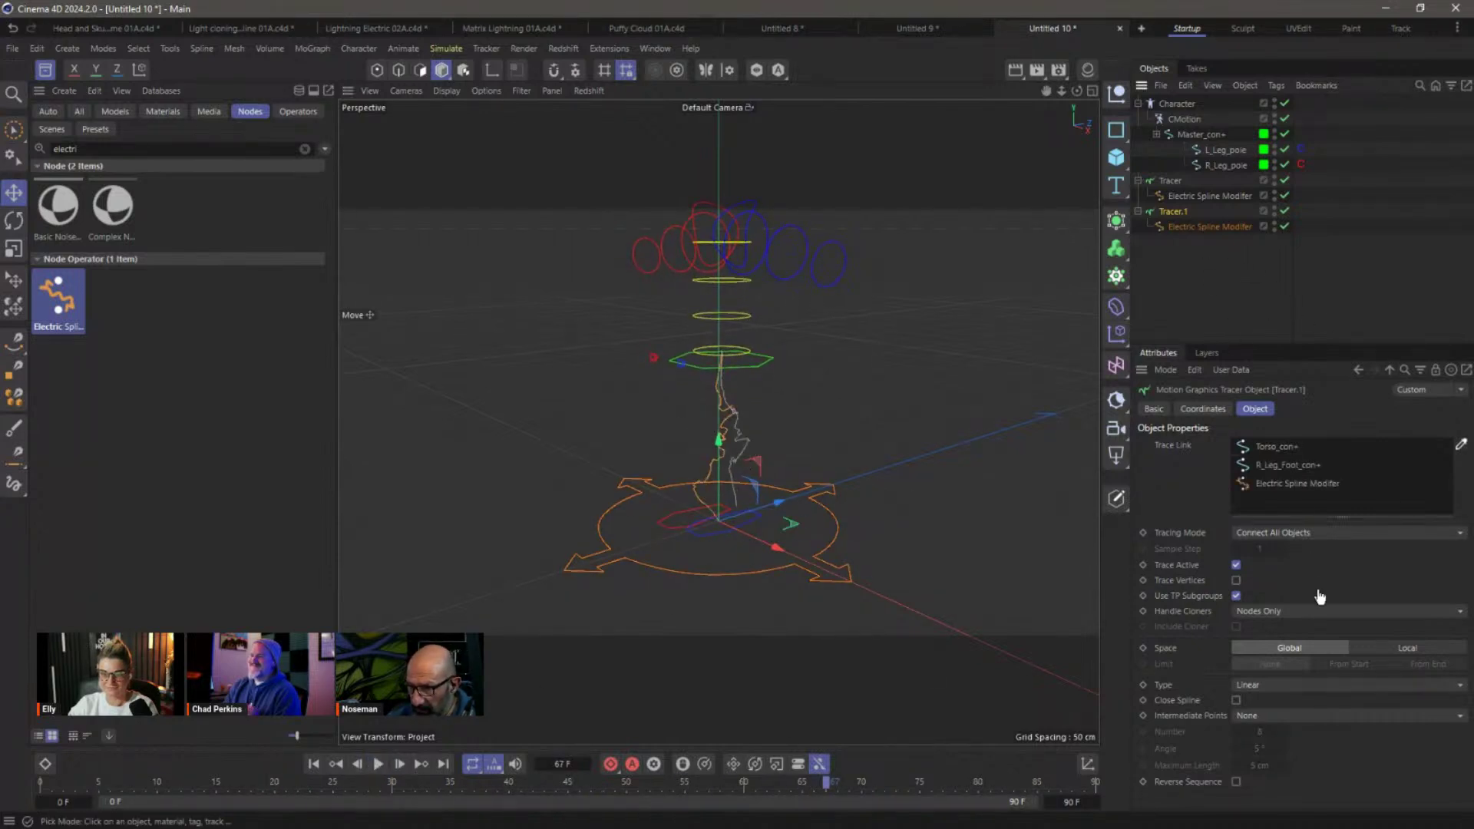
Set the Seed of the duplicate Tracer's Electric Spline Modifier to 12346 and play the walk to examine both arcs.
left_click(1195, 227)
left_click(1276, 508)
left_click(379, 765)
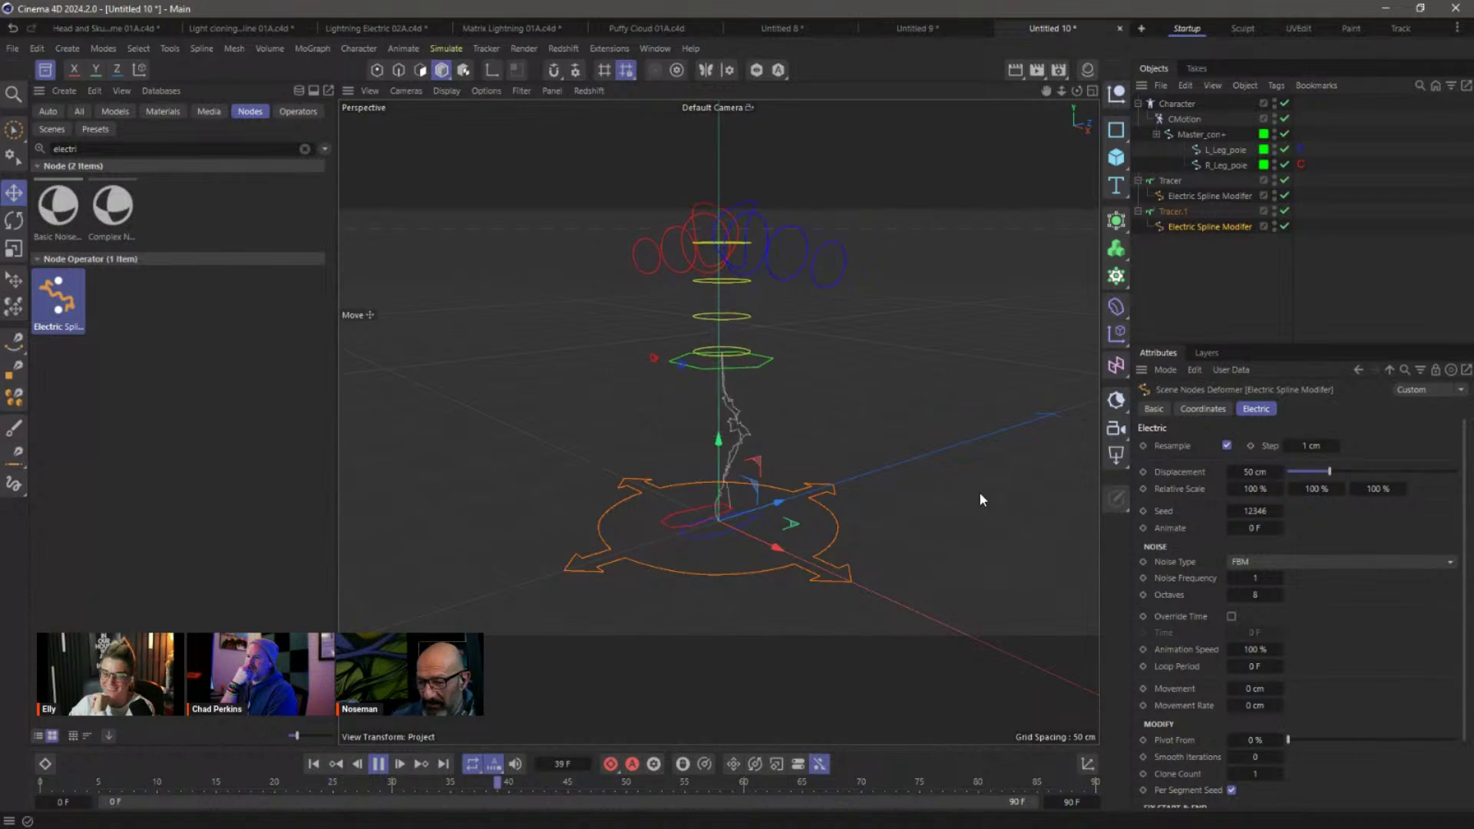
left_click_drag(723, 367, 579, 390, "alt")
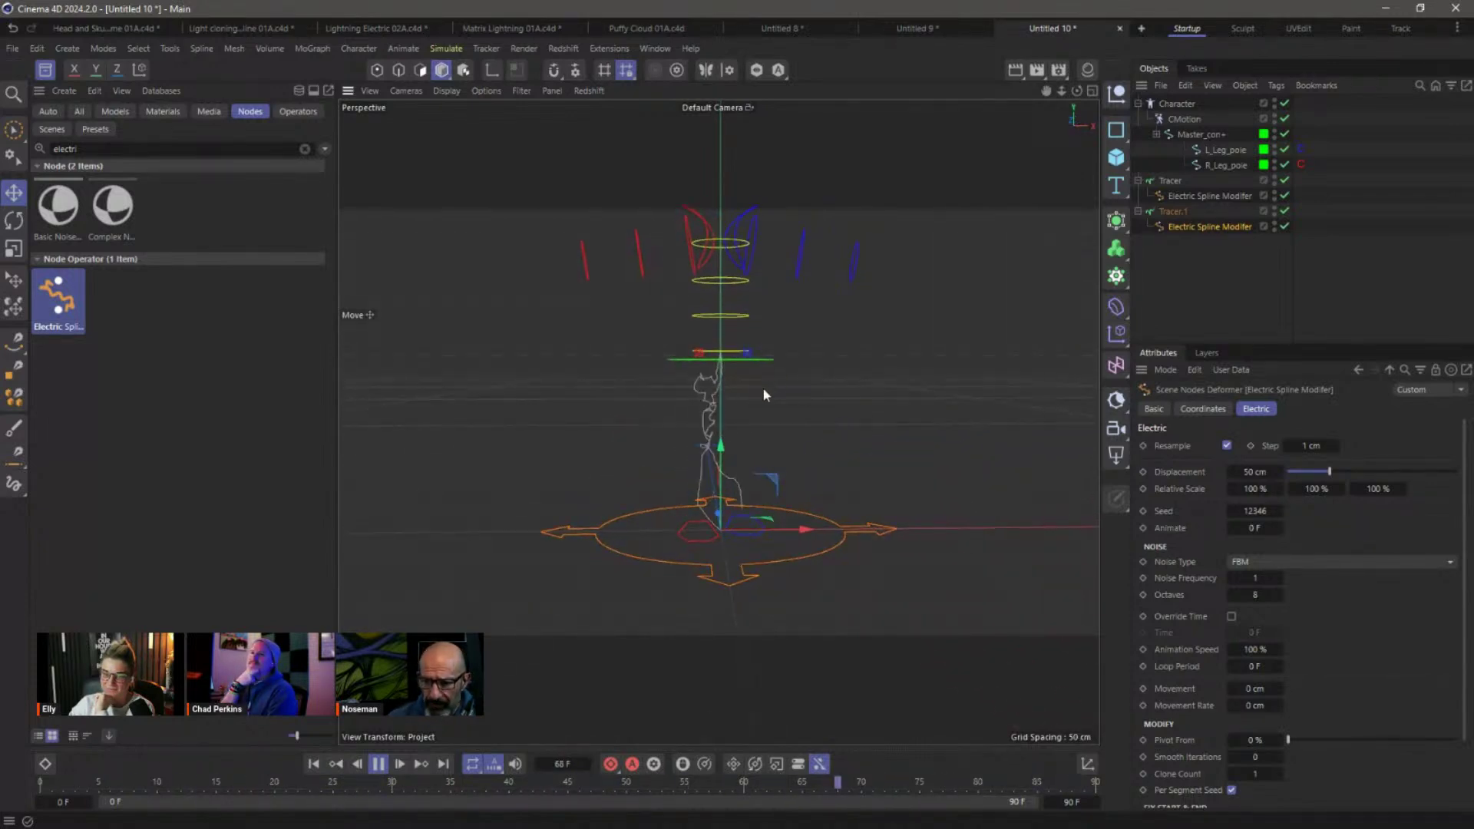
mouse_move(716, 358)
left_mouse_down("alt")
mouse_move(737, 340)
mouse_move(734, 362)
left_mouse_up("alt")
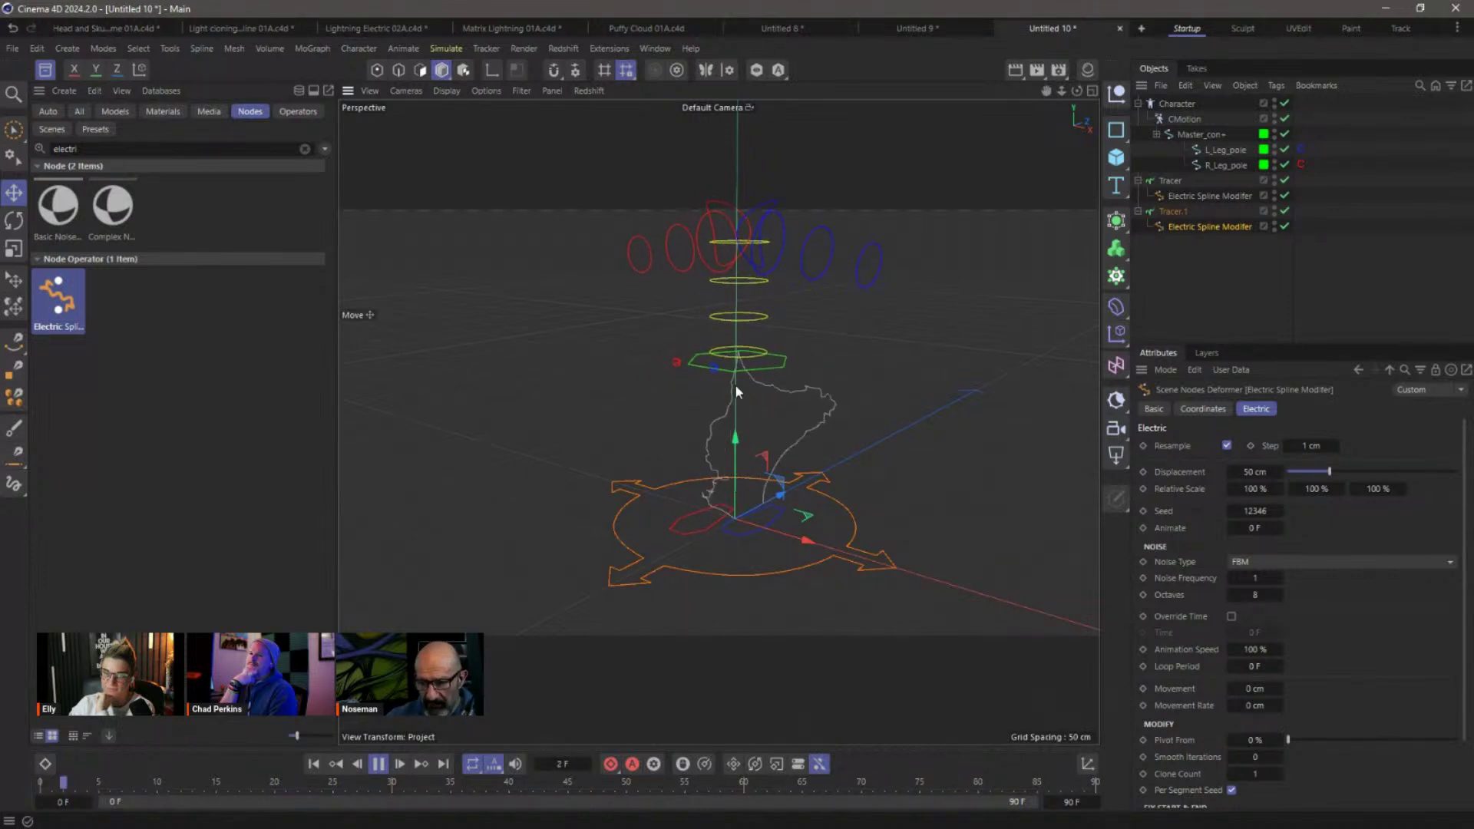
middle_click_drag(744, 352, 748, 408, "alt")
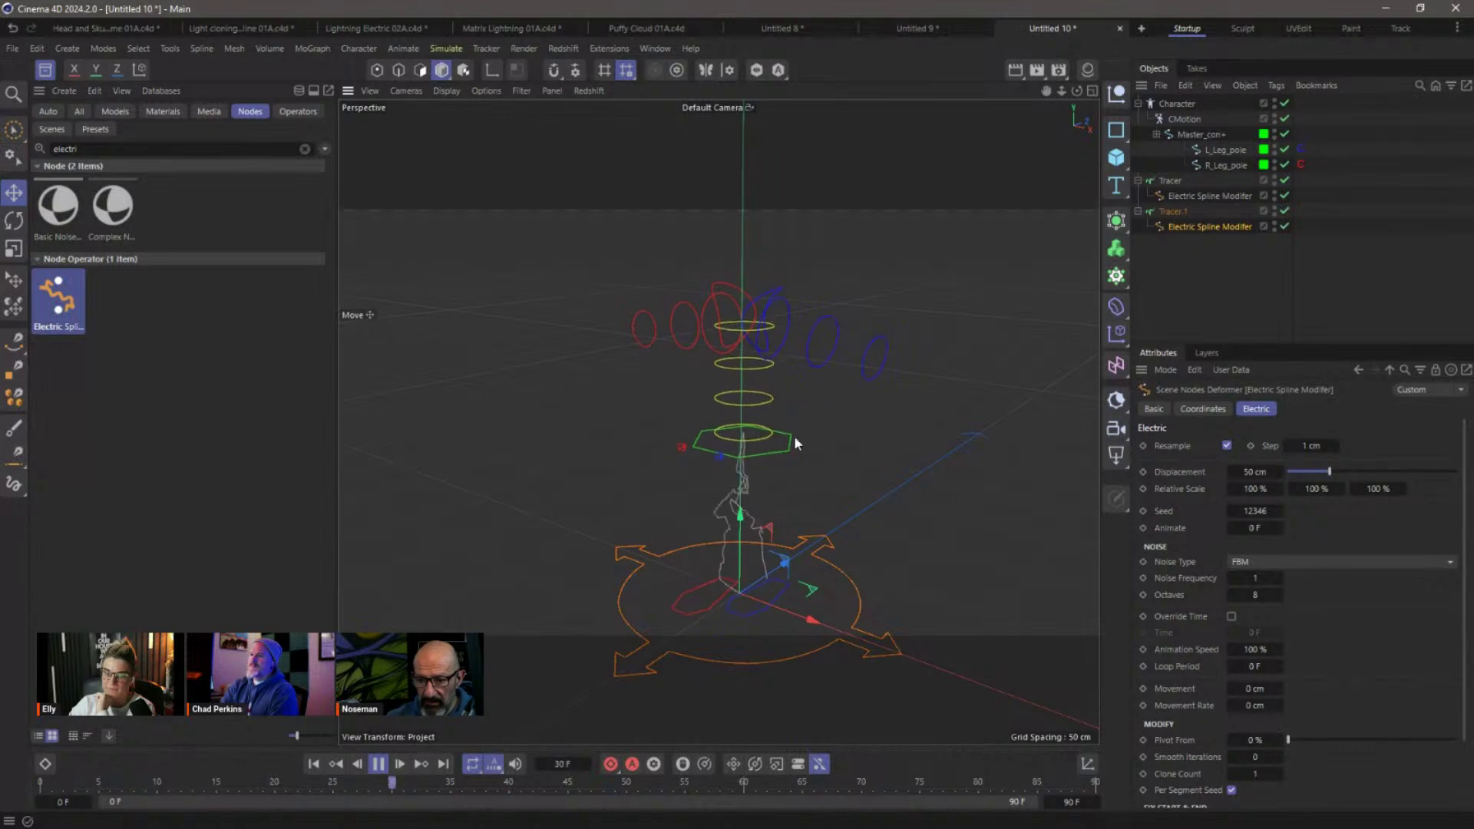
Delete the duplicate Tracer's Electric Spline Modifier and move the remaining modifier out of the original Tracer, above both Tracers.
left_click(1181, 235)
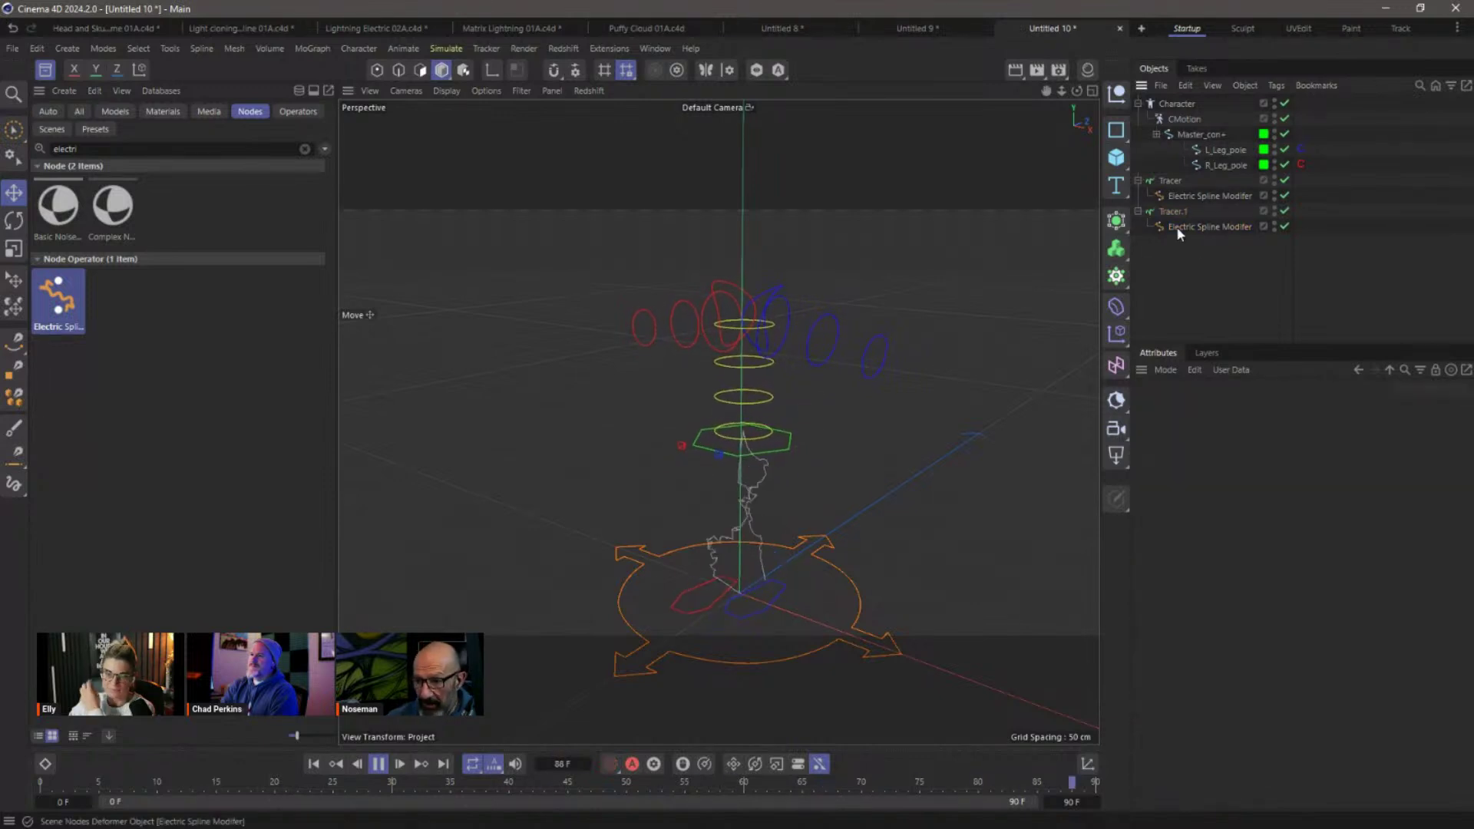
left_click(1198, 226)
key("Delete")
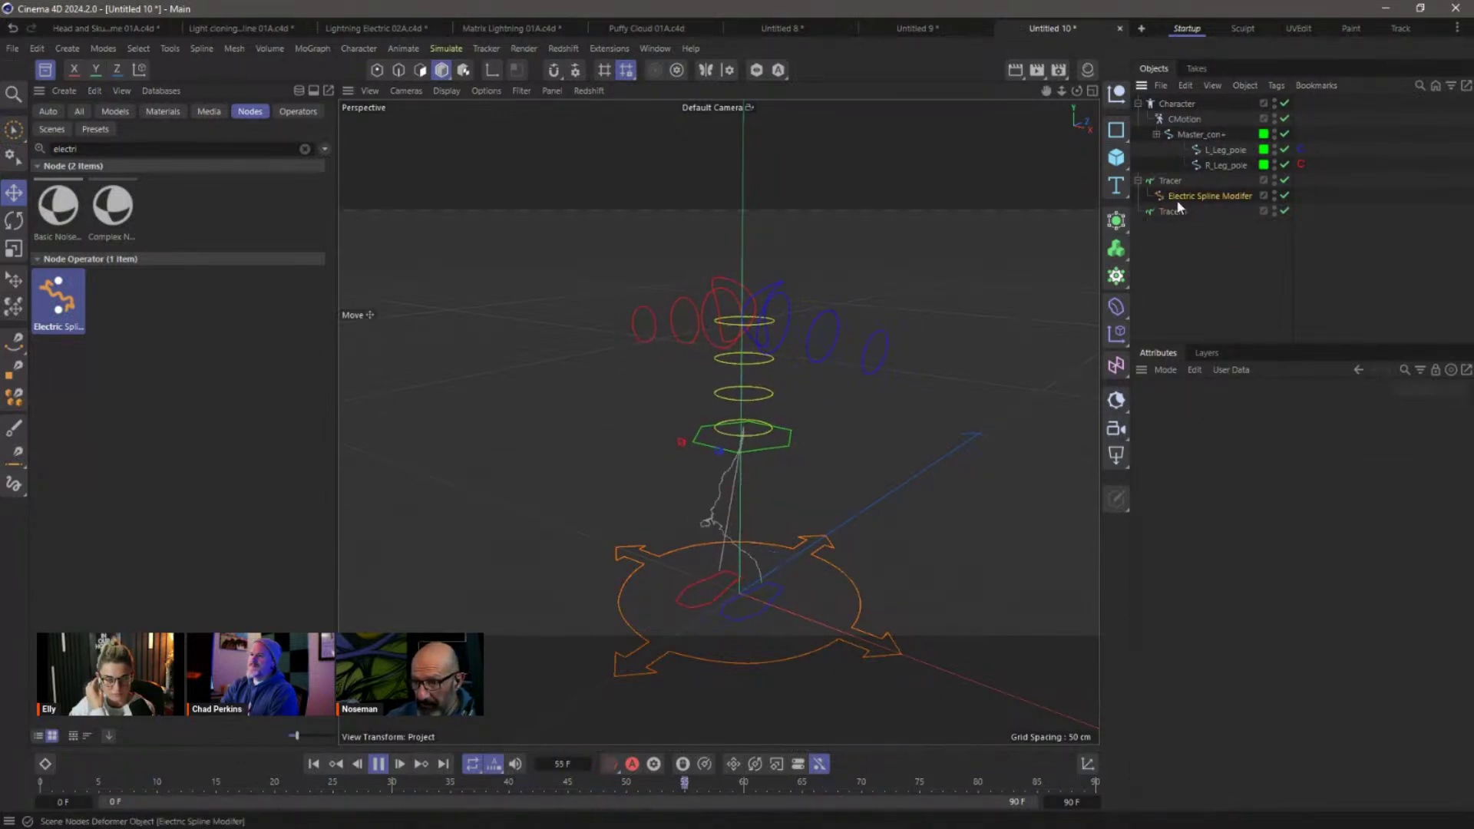
left_click_drag(1180, 210, 1174, 226)
left_click(1184, 227)
left_click(1173, 195)
left_click(1158, 210, "shift")
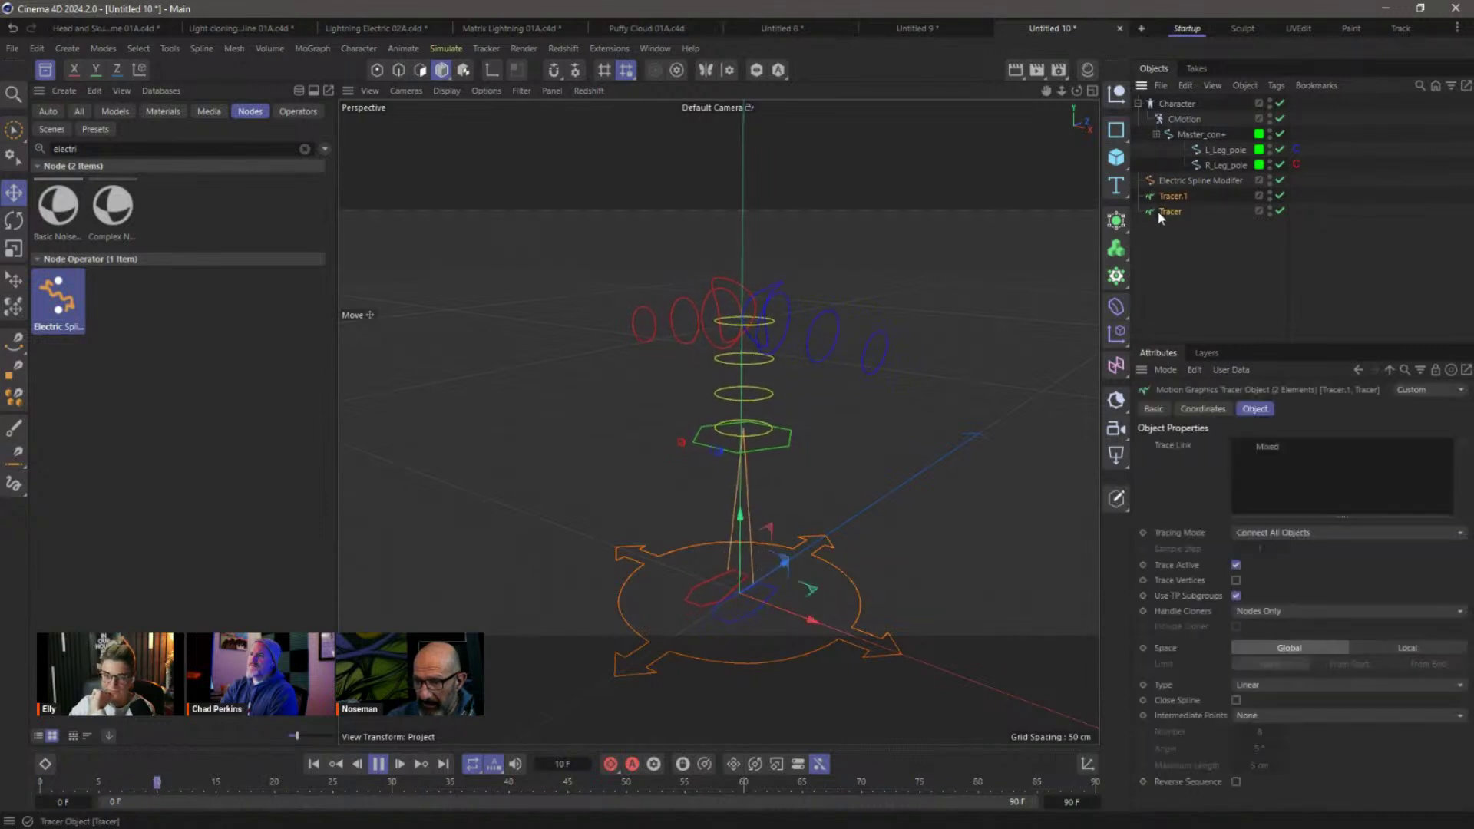
Add a Connect object, make Tracer.1 and Tracer its children, and disable its Weld option.
left_click(1117, 220)
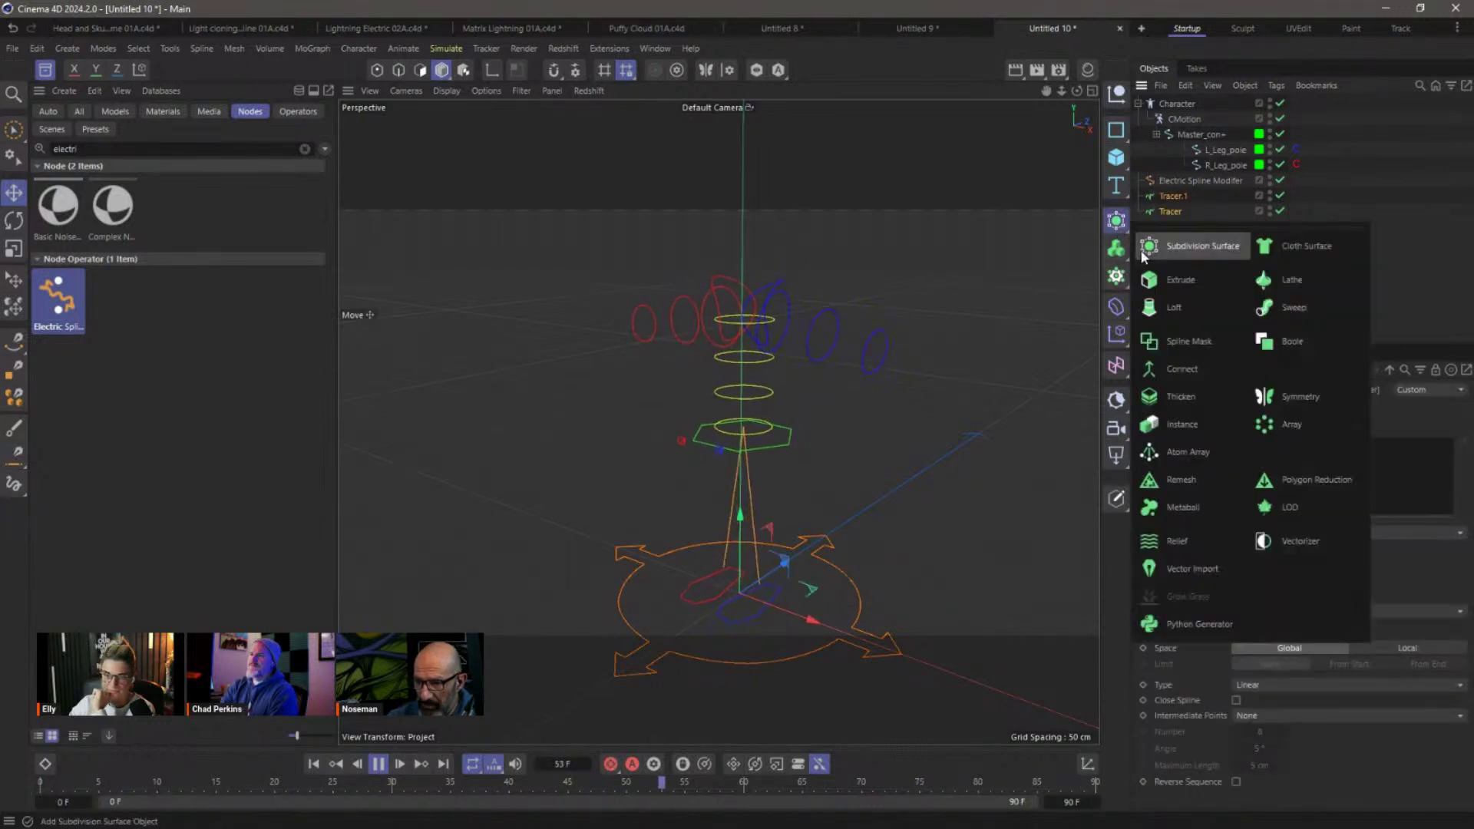
left_click(1215, 373)
left_click_drag(1175, 105, 1178, 255)
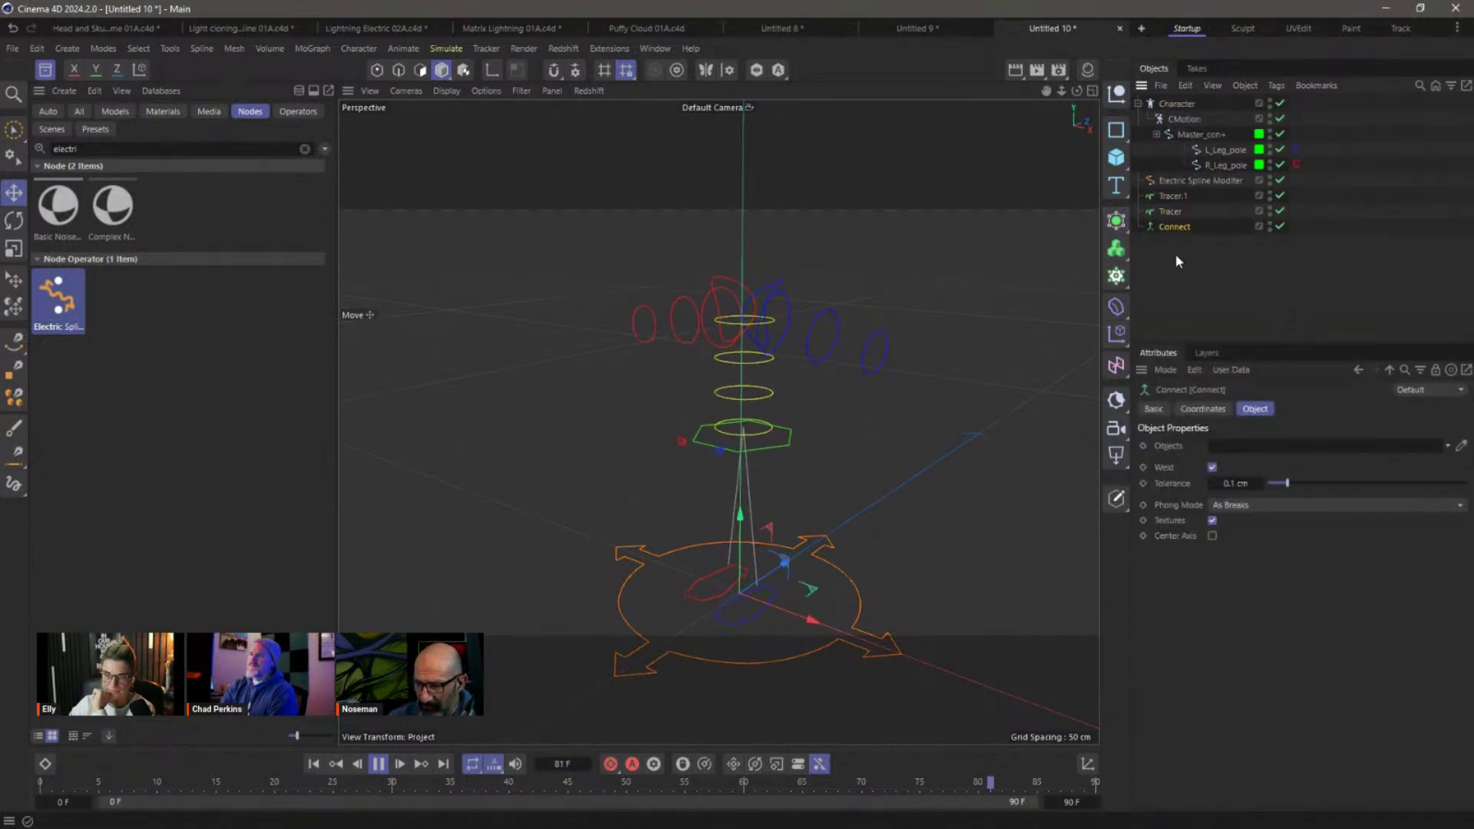
left_click(1168, 211)
left_click(1172, 197, "shift")
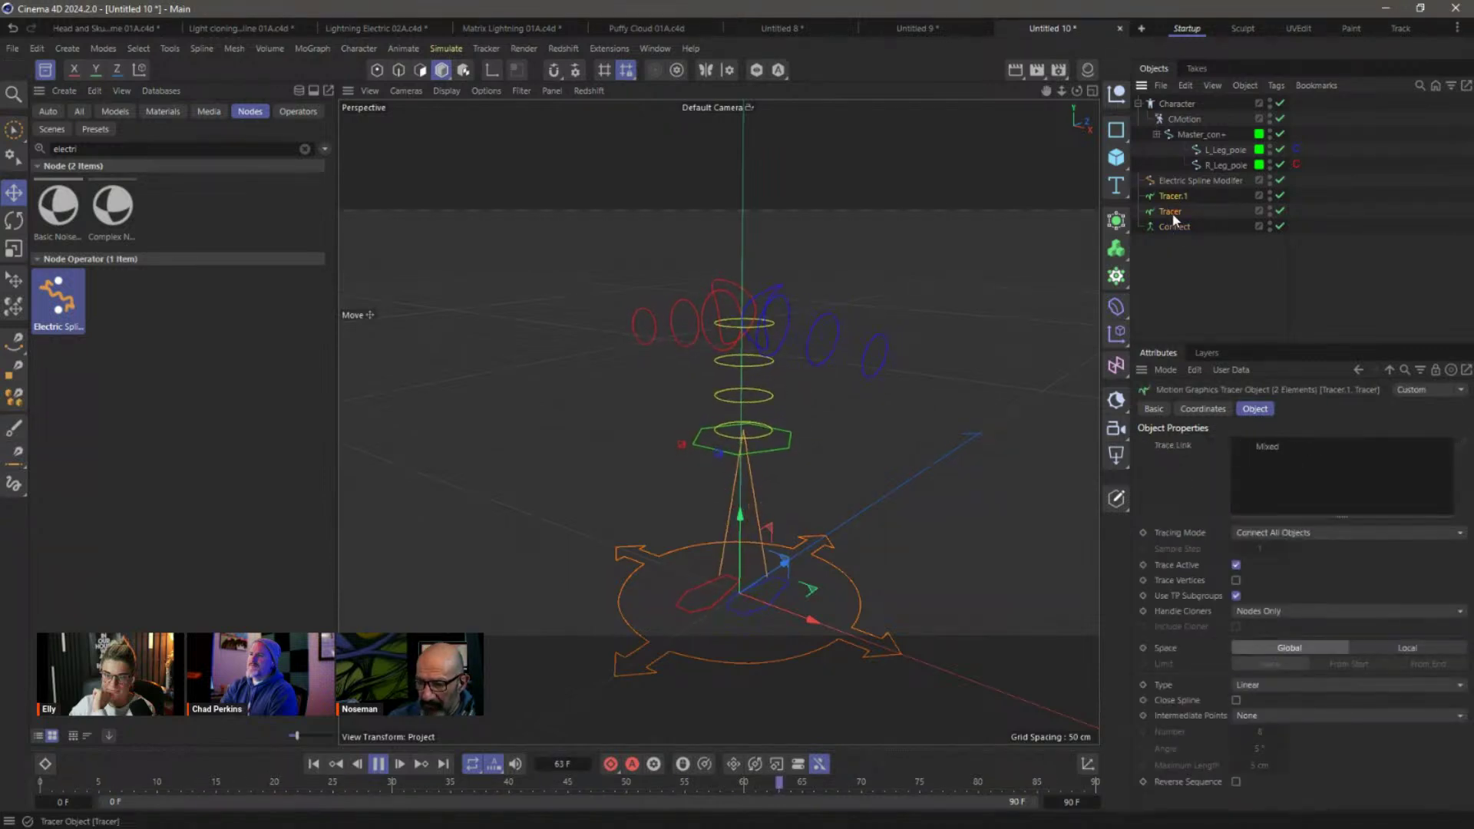
left_click_drag(1173, 221, 1176, 227)
left_click(1175, 196)
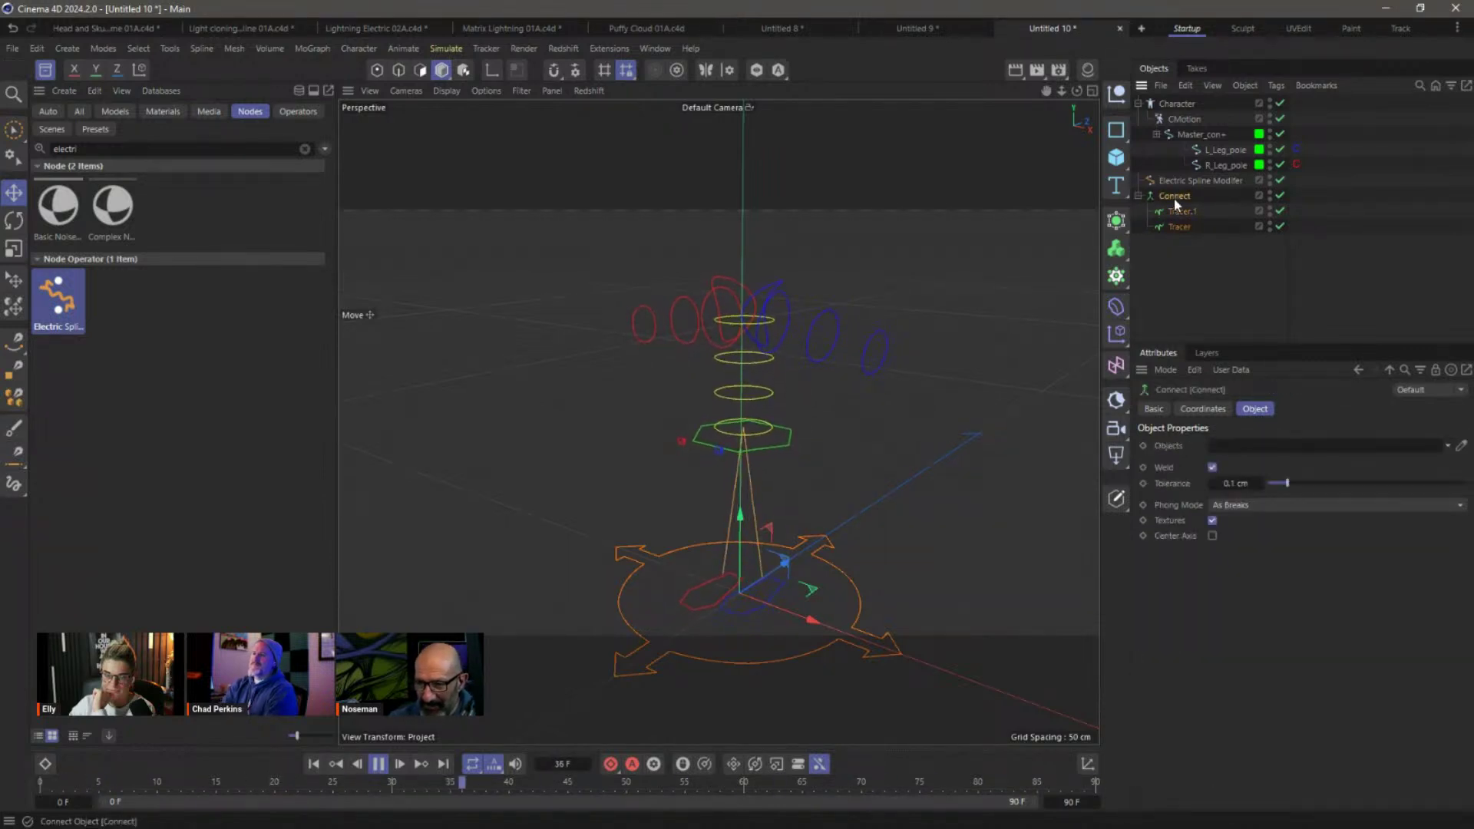
left_click(1213, 468)
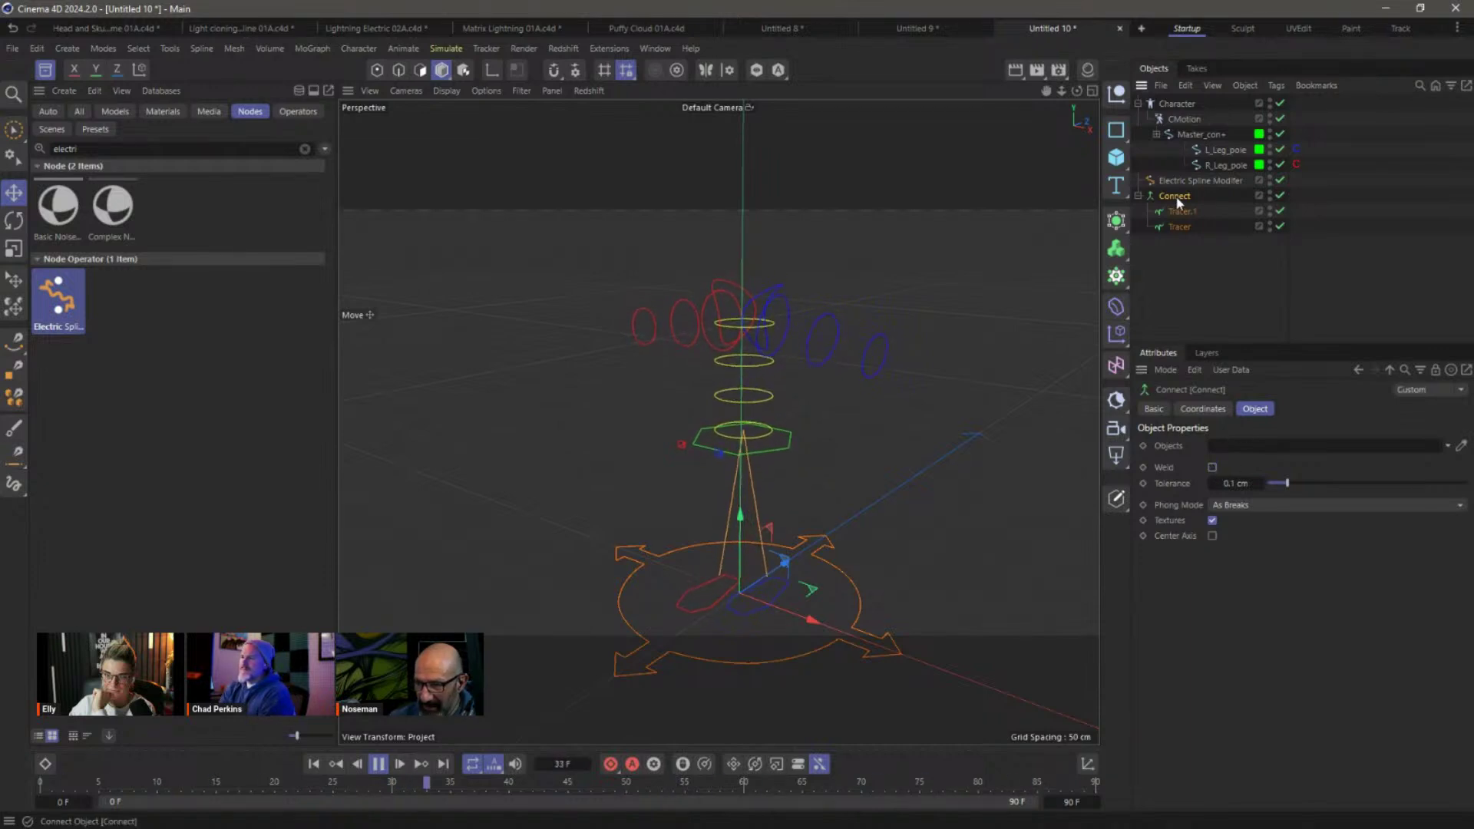
Group the Connect object under a Null and place the Electric Spline Modifier inside that Null, directly above Connect.
key("alt+g")
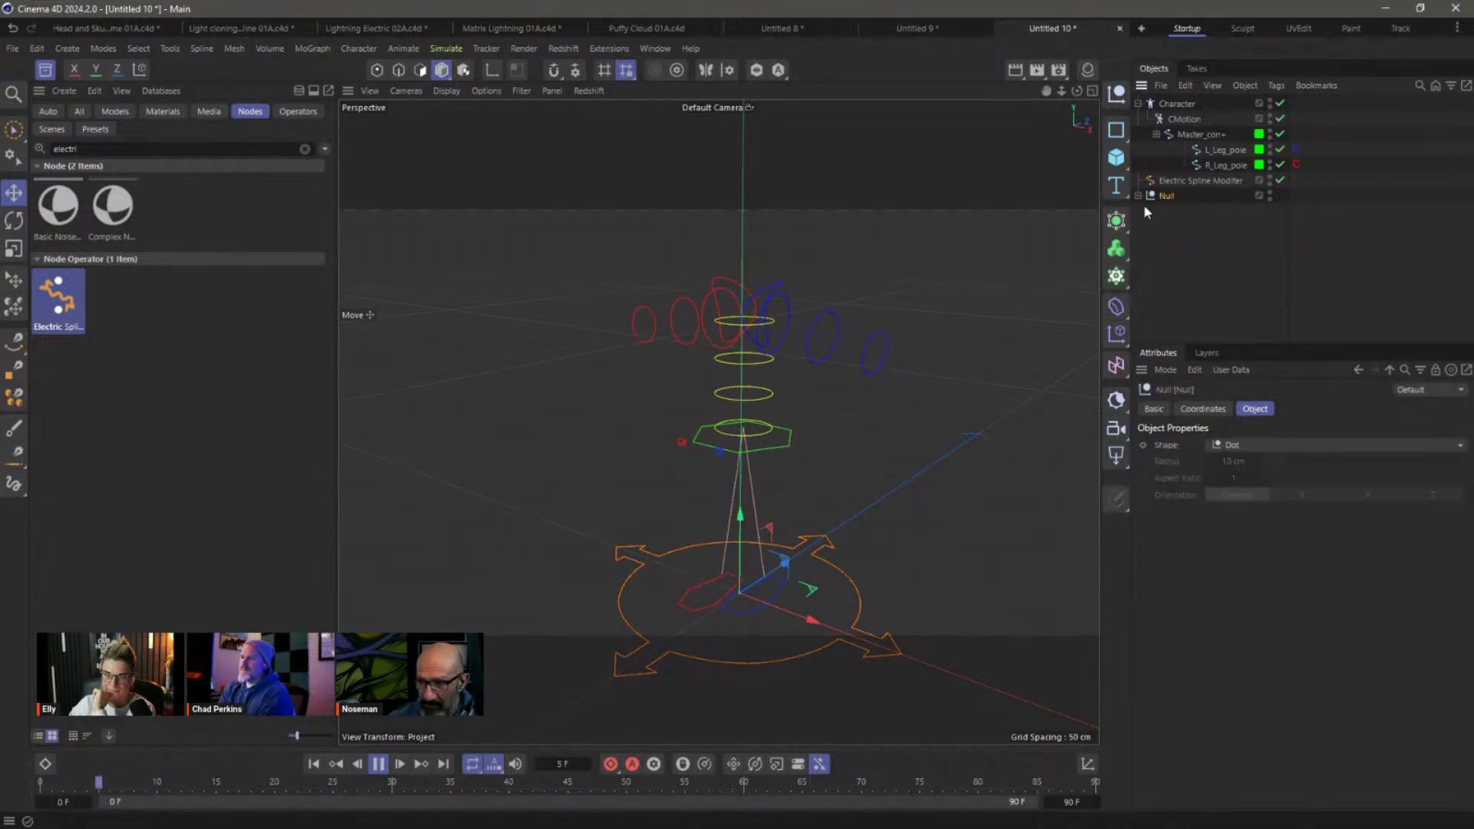
left_click(1196, 193)
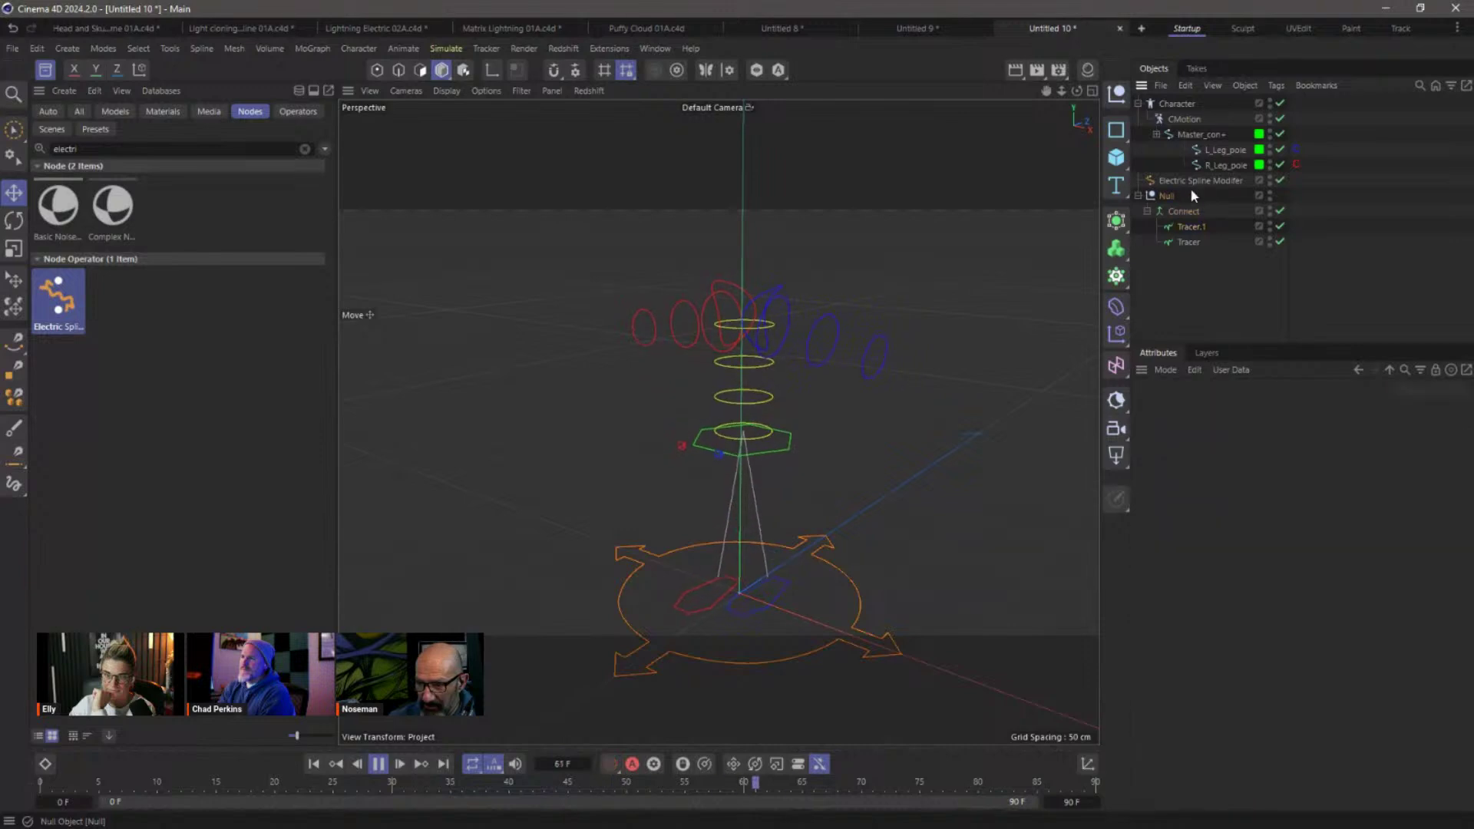
left_click_drag(1182, 181, 1193, 212)
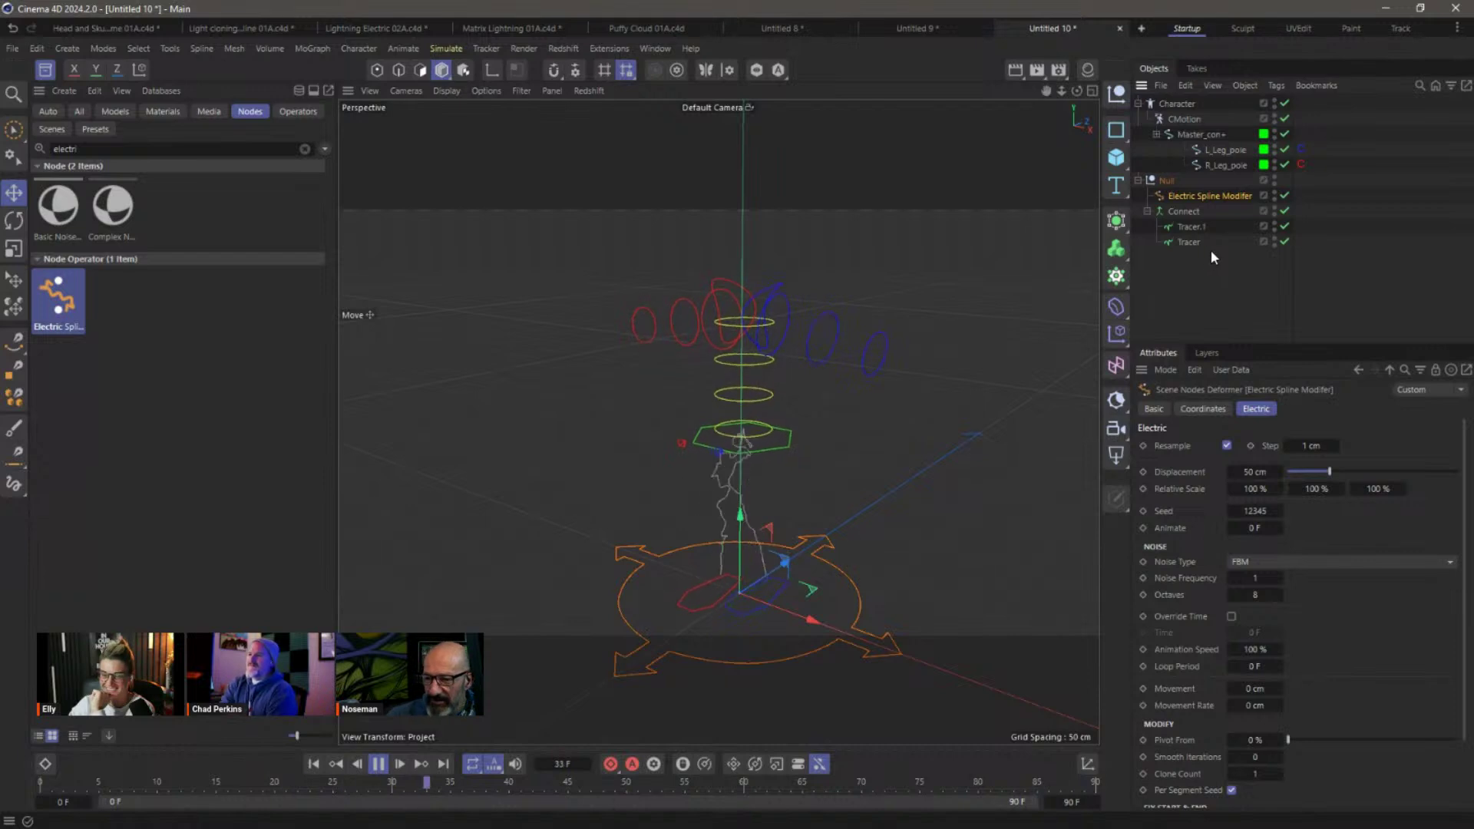
left_click(1186, 212)
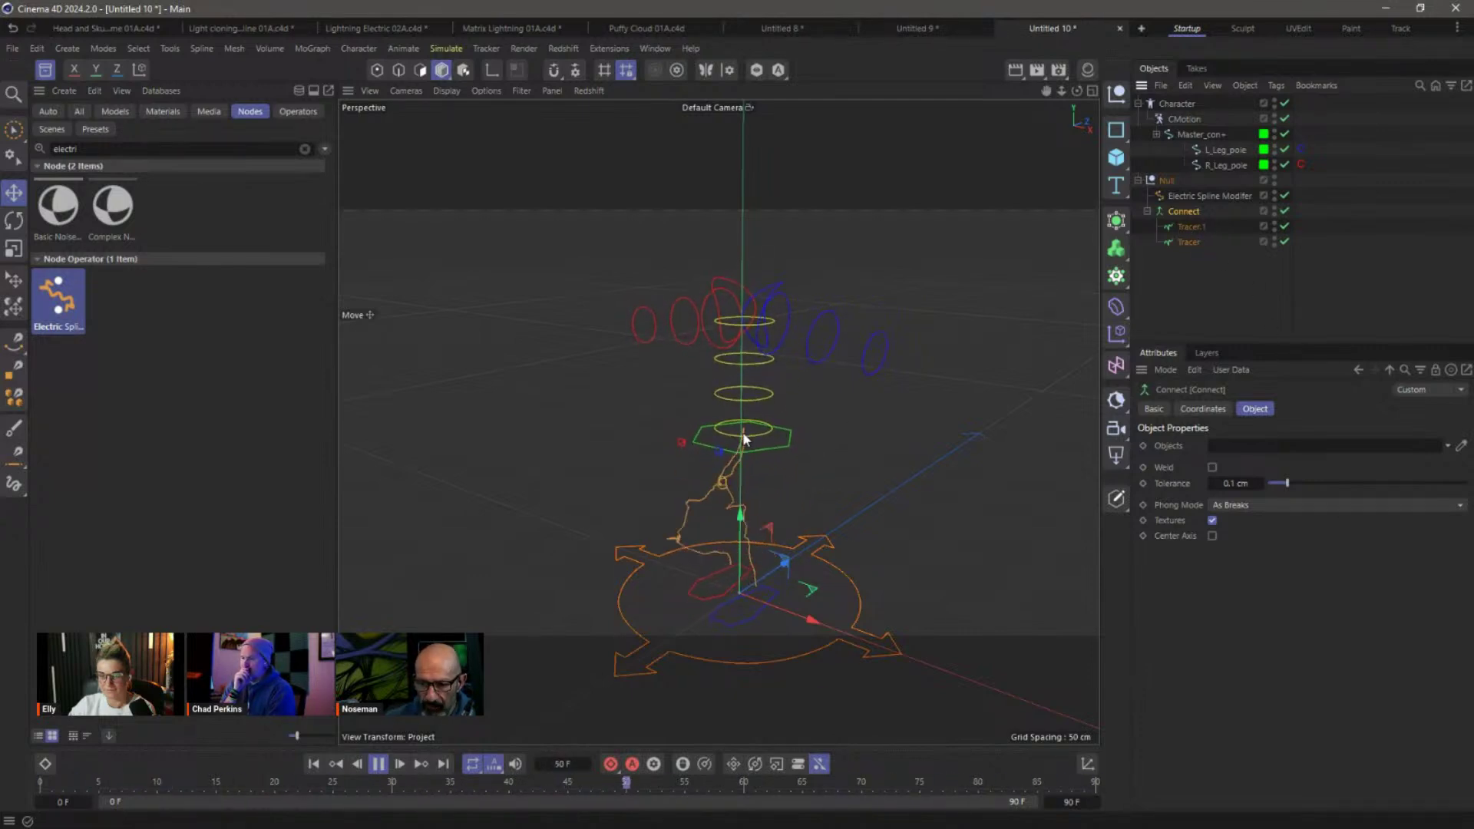
left_click(1201, 195)
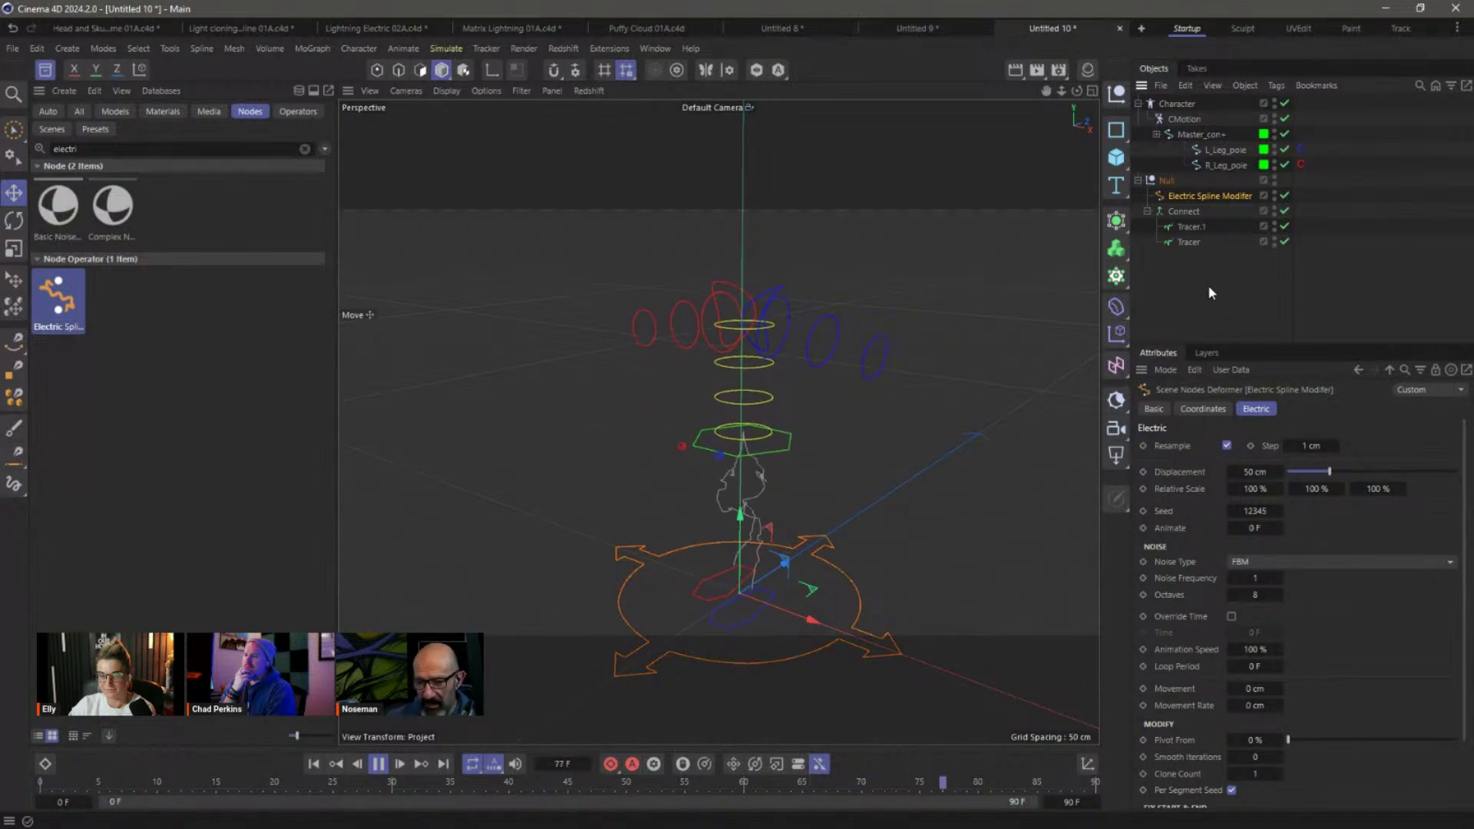
Stop playback, return to the first frame and hide the Asset Browser to view the arcs in a larger viewport.
left_click(379, 764)
left_click(313, 764)
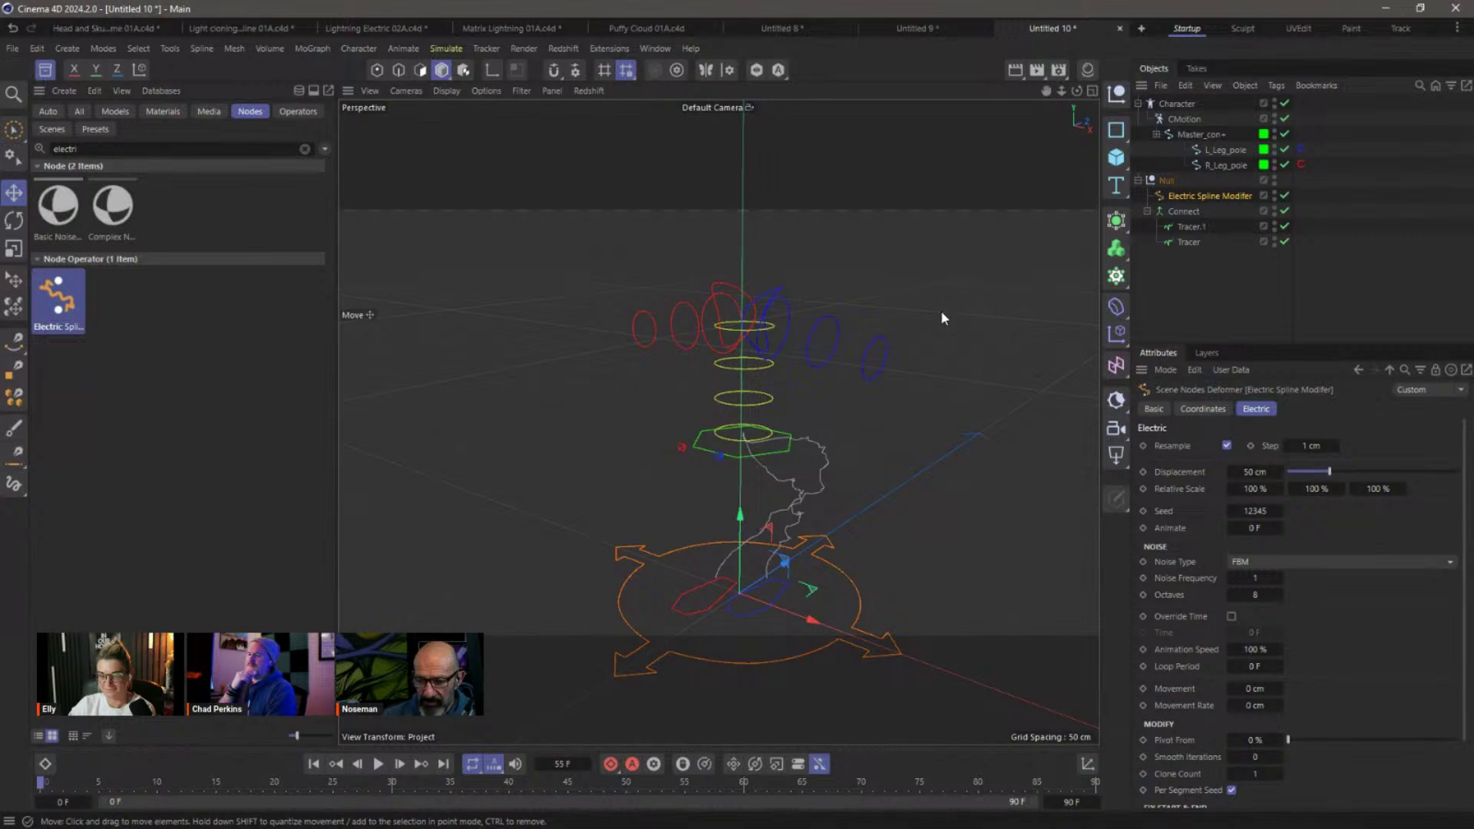
mouse_move(755, 376)
left_mouse_down("alt")
mouse_move(915, 389)
mouse_move(760, 376)
mouse_move(772, 361)
left_mouse_up("alt")
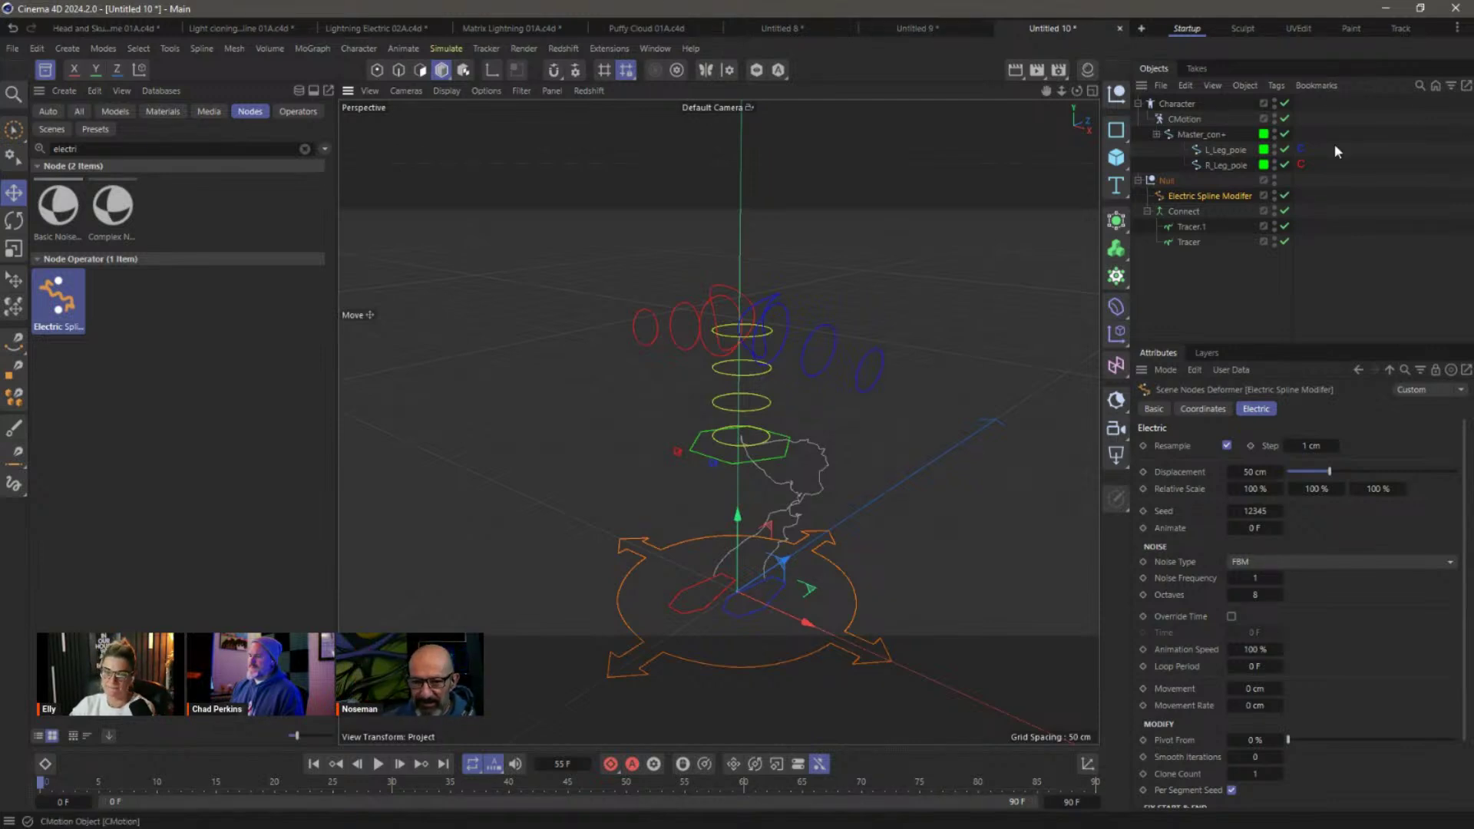
left_click(45, 70)
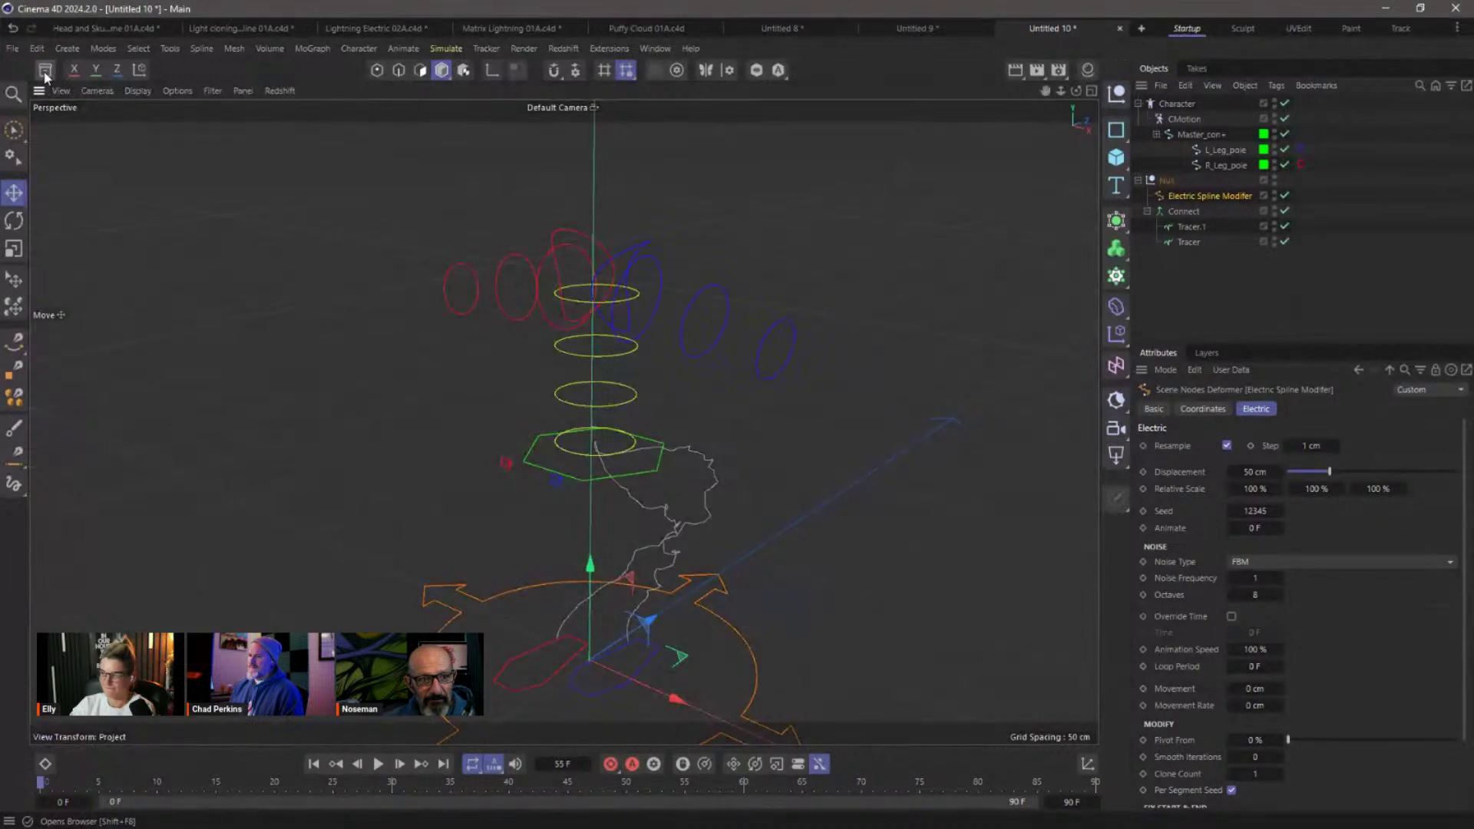
left_click(1213, 298)
left_click_drag(731, 462, 688, 422, "alt")
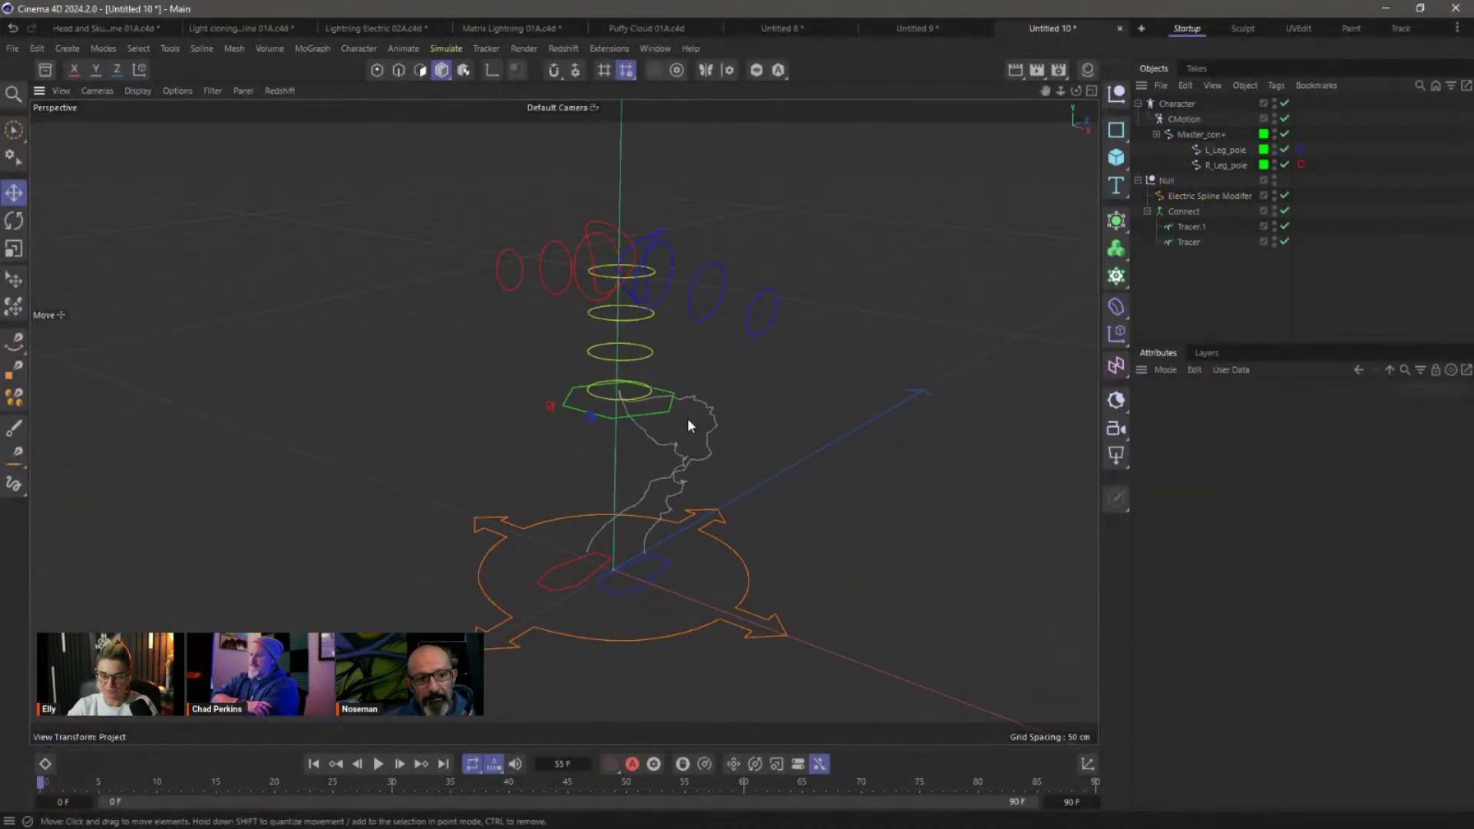
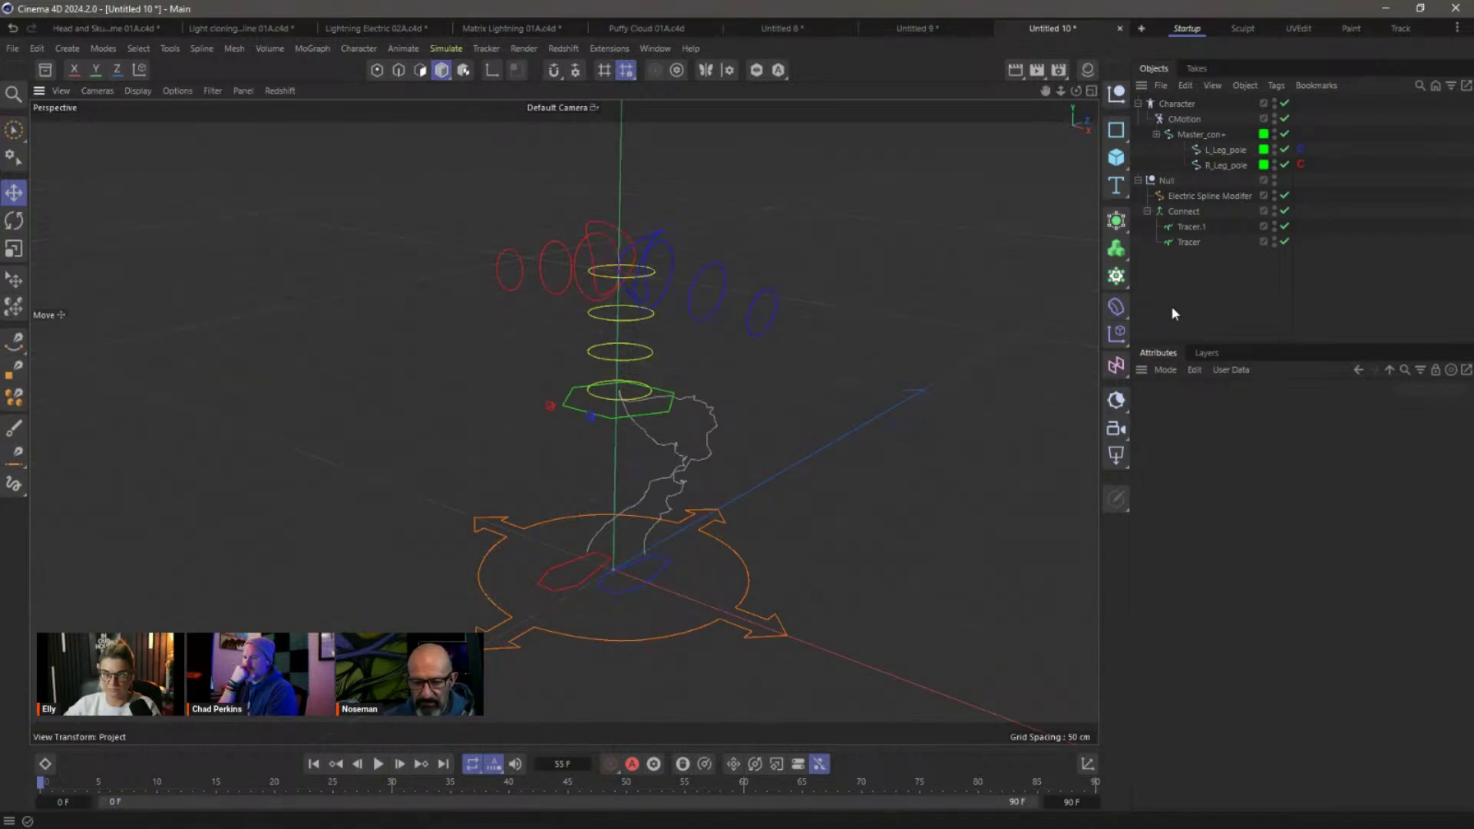
Inspect the Connect object's settings and switch to the Untitled 9 project.
left_click(1190, 241)
left_click(1190, 212)
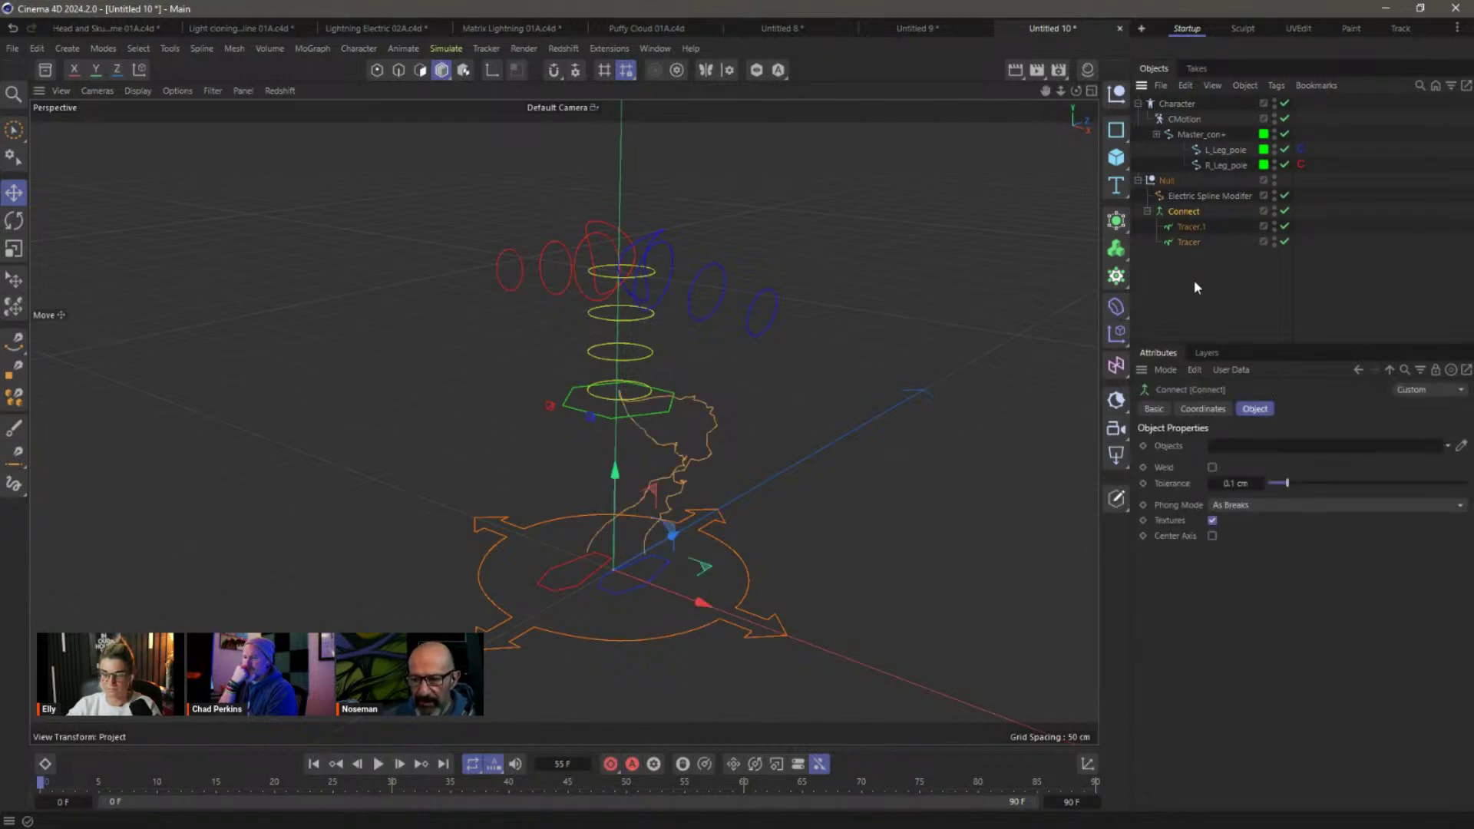
left_click(915, 26)
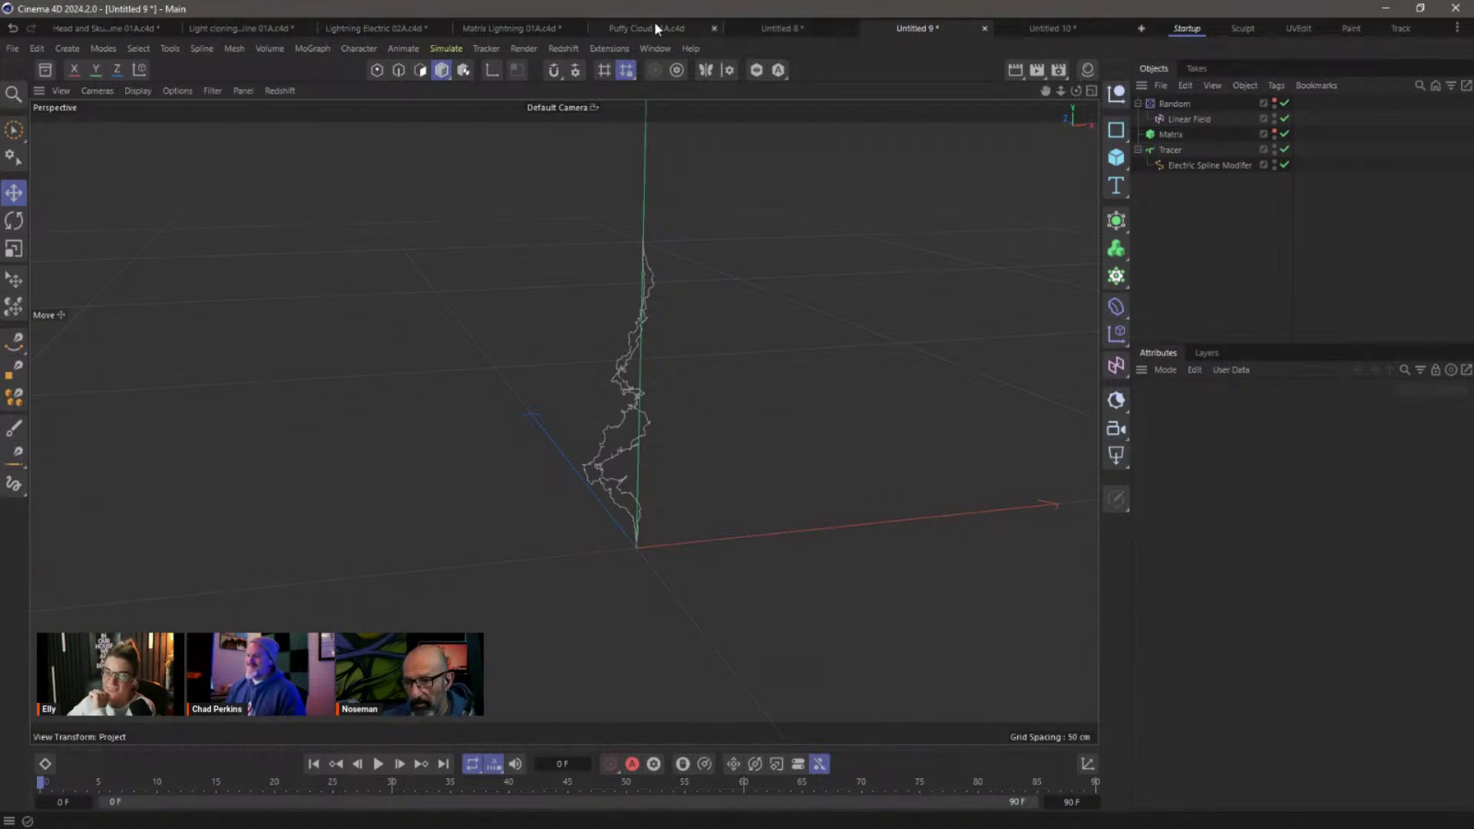
Look through the open Untitled 8, Puffy Cloud 01A and Head and Skull with Volume 01A projects.
left_click(784, 29)
key("F8")
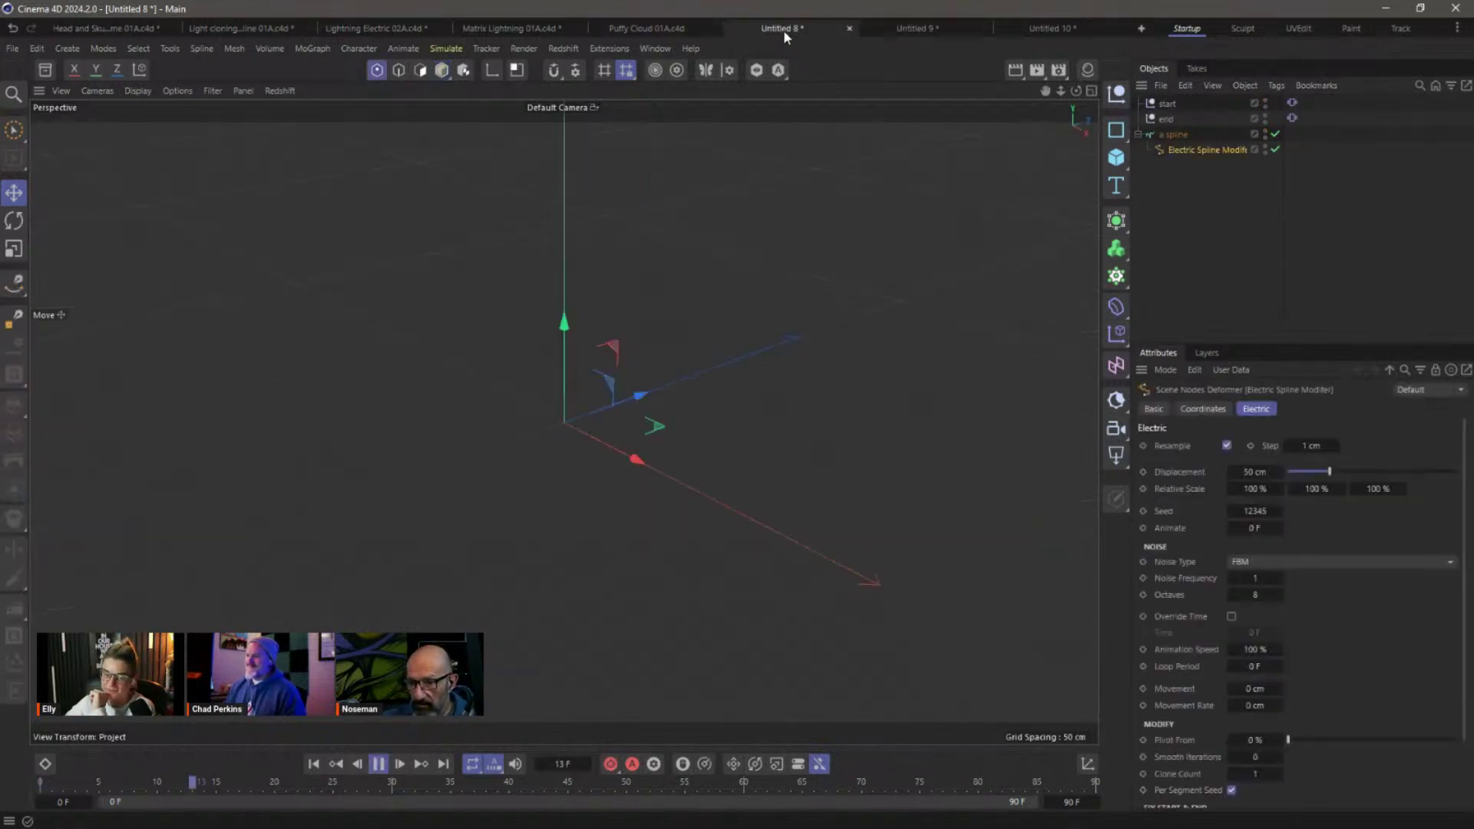
left_click(644, 31)
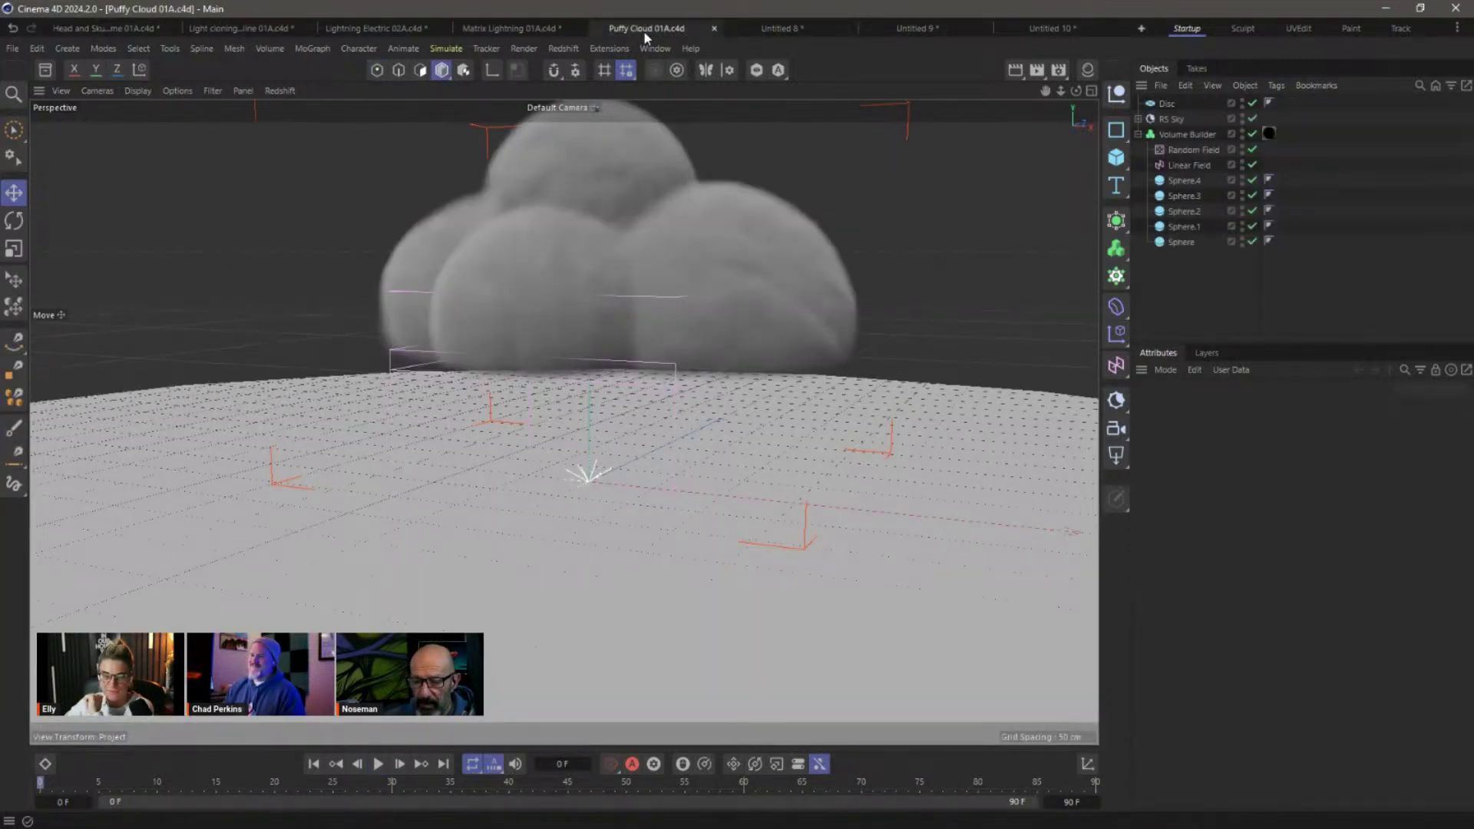
left_click(105, 29)
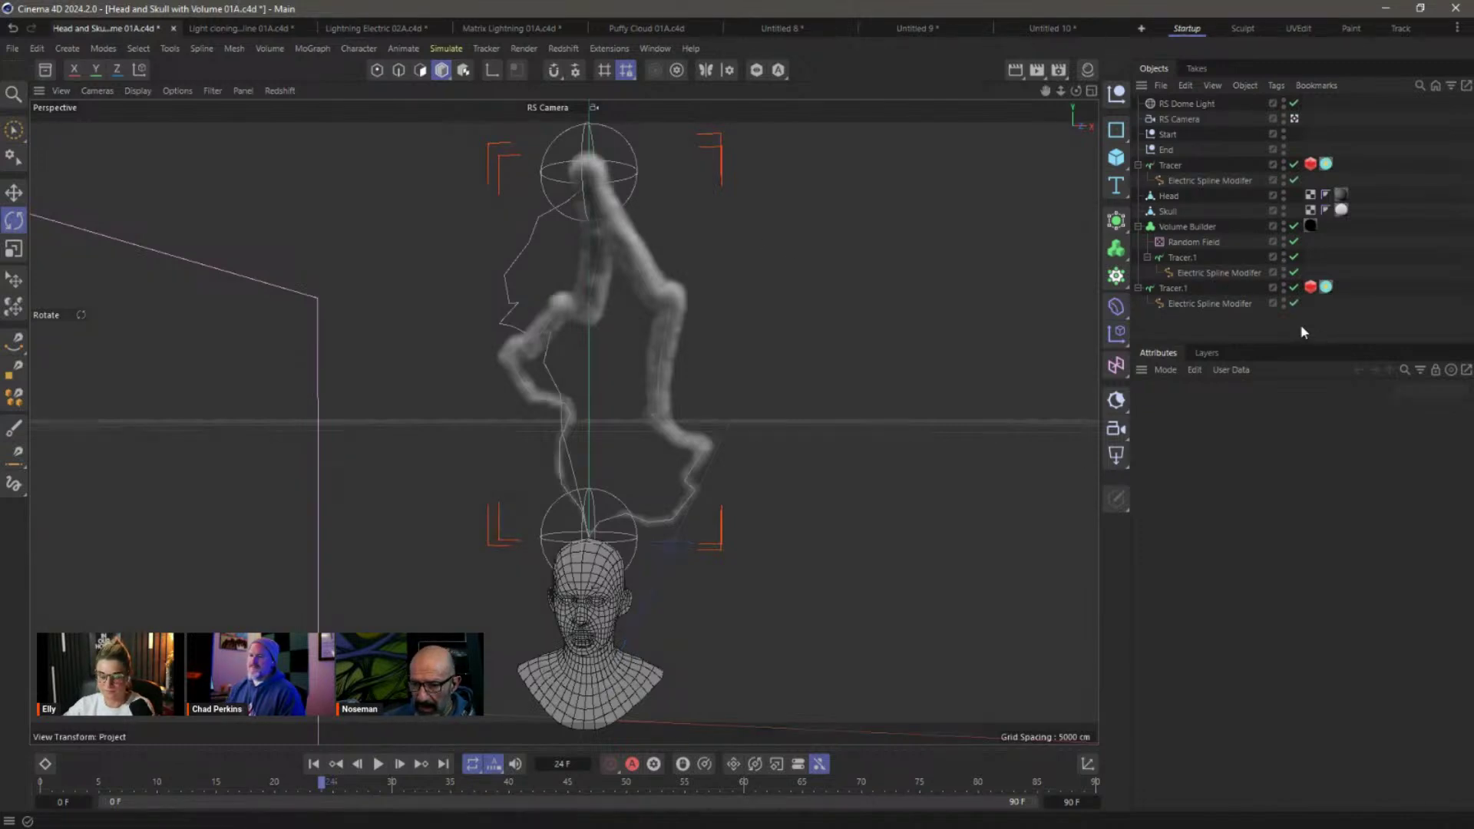
left_click_drag(1267, 343, 1256, 434)
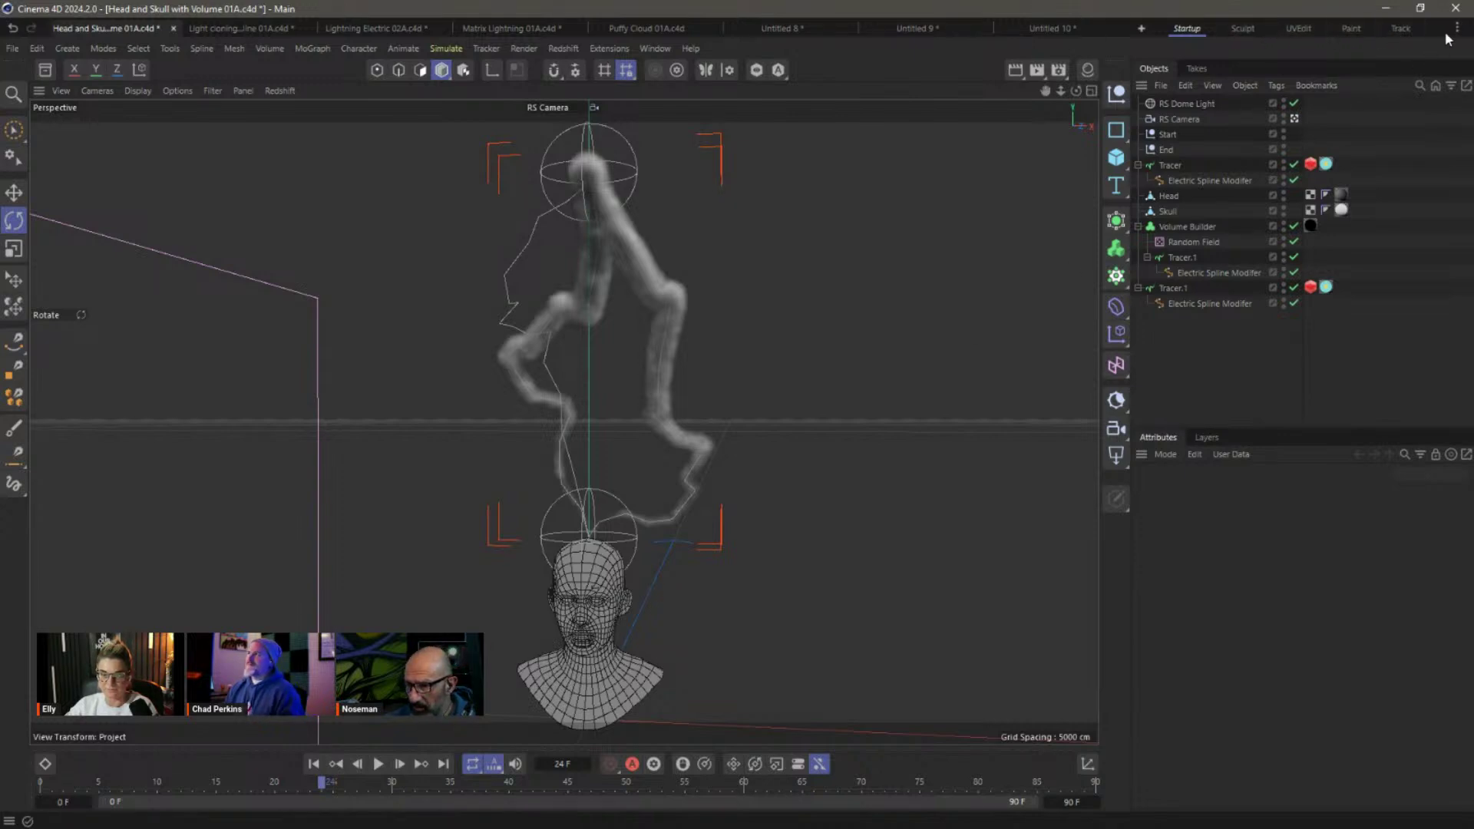
Close the Untitled 10 and Untitled 8 projects without saving them.
left_click(1021, 27)
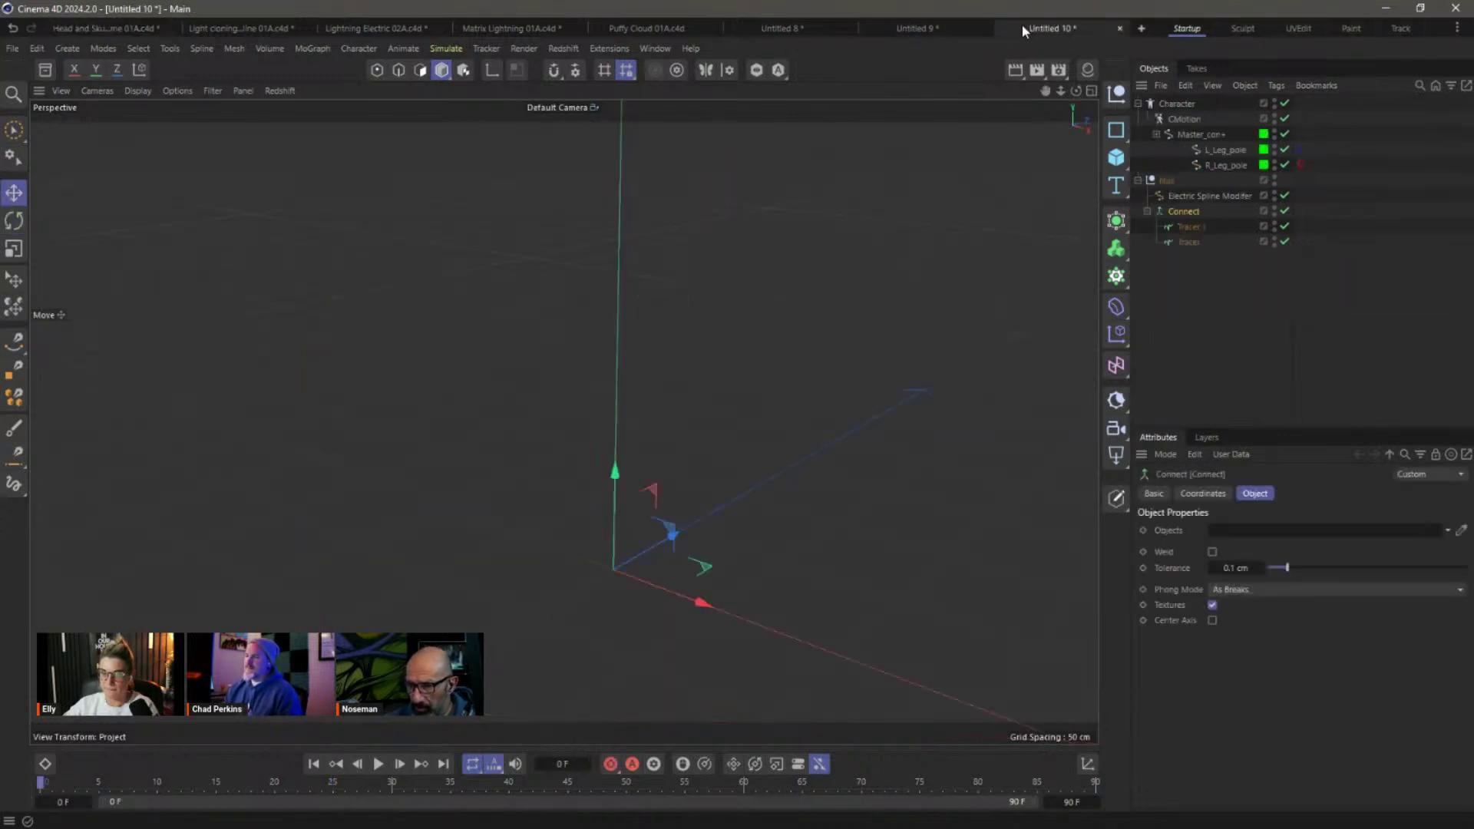
left_click(1120, 27)
left_click(780, 486)
left_click(892, 31)
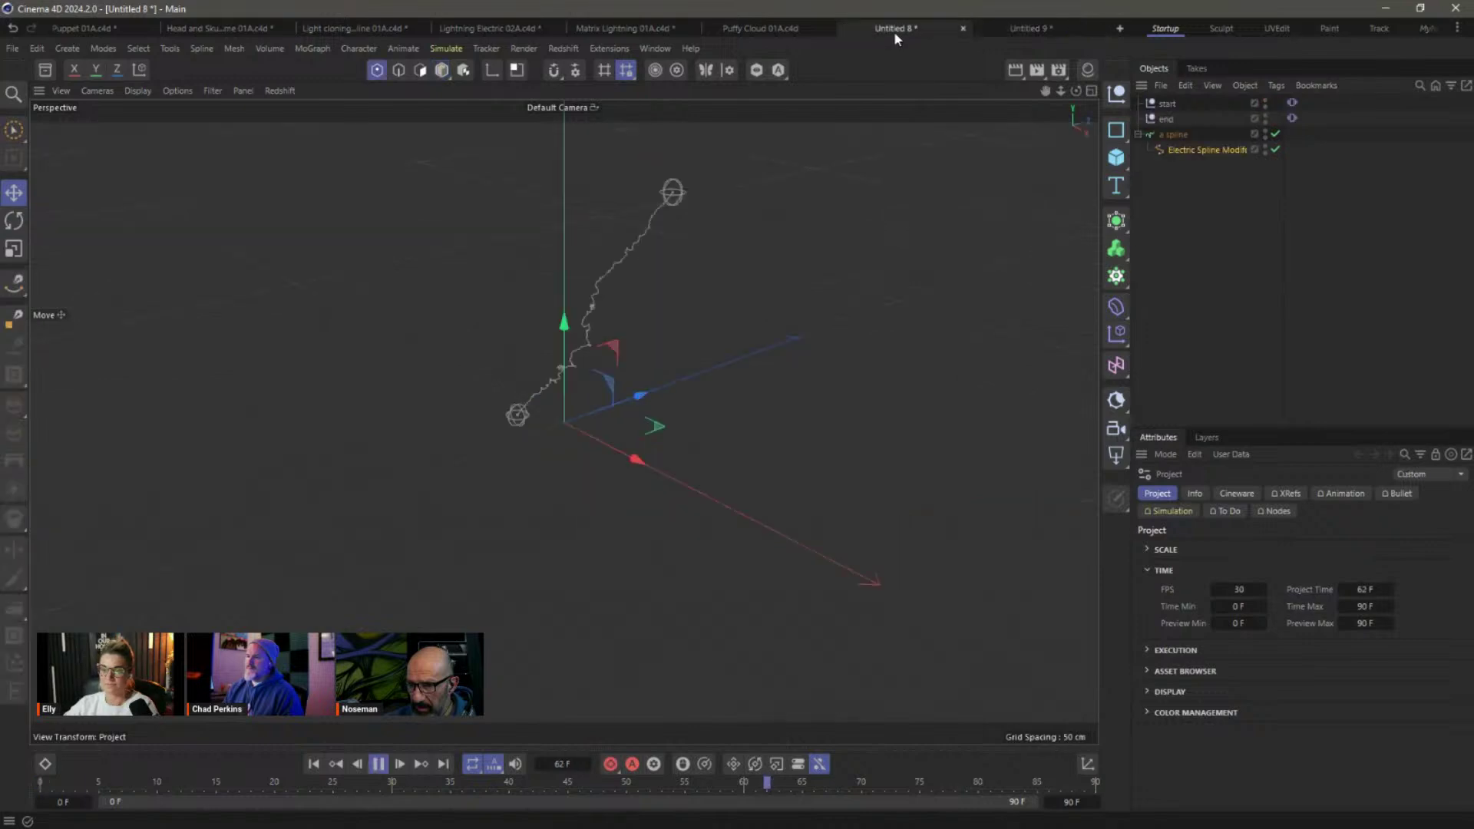
left_click(963, 29)
left_click(777, 481)
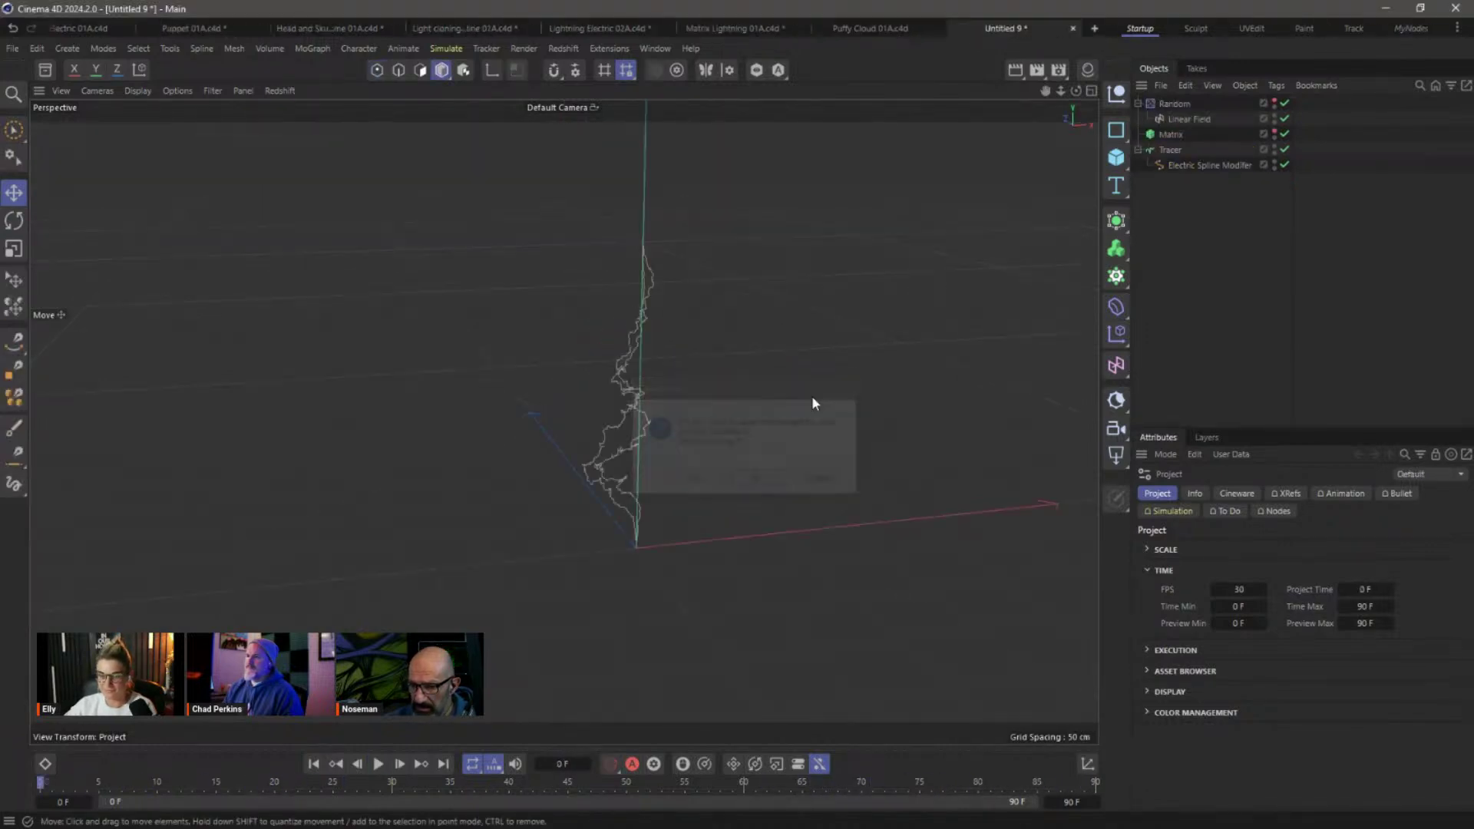
Check the Puffy Cloud 01A project and close Matrix Lightning 01A without saving its changes.
left_click(879, 29)
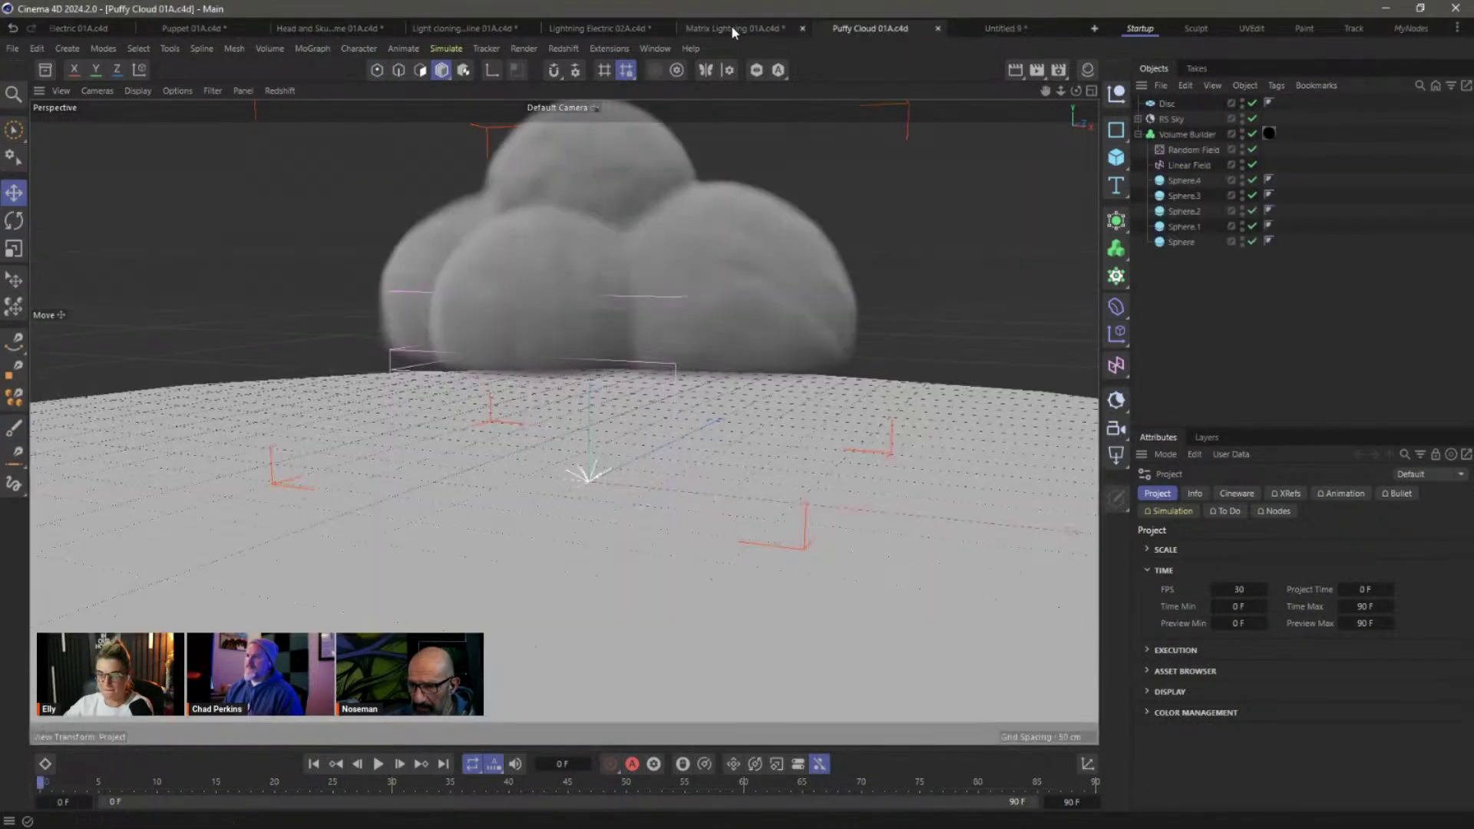
left_click(733, 29)
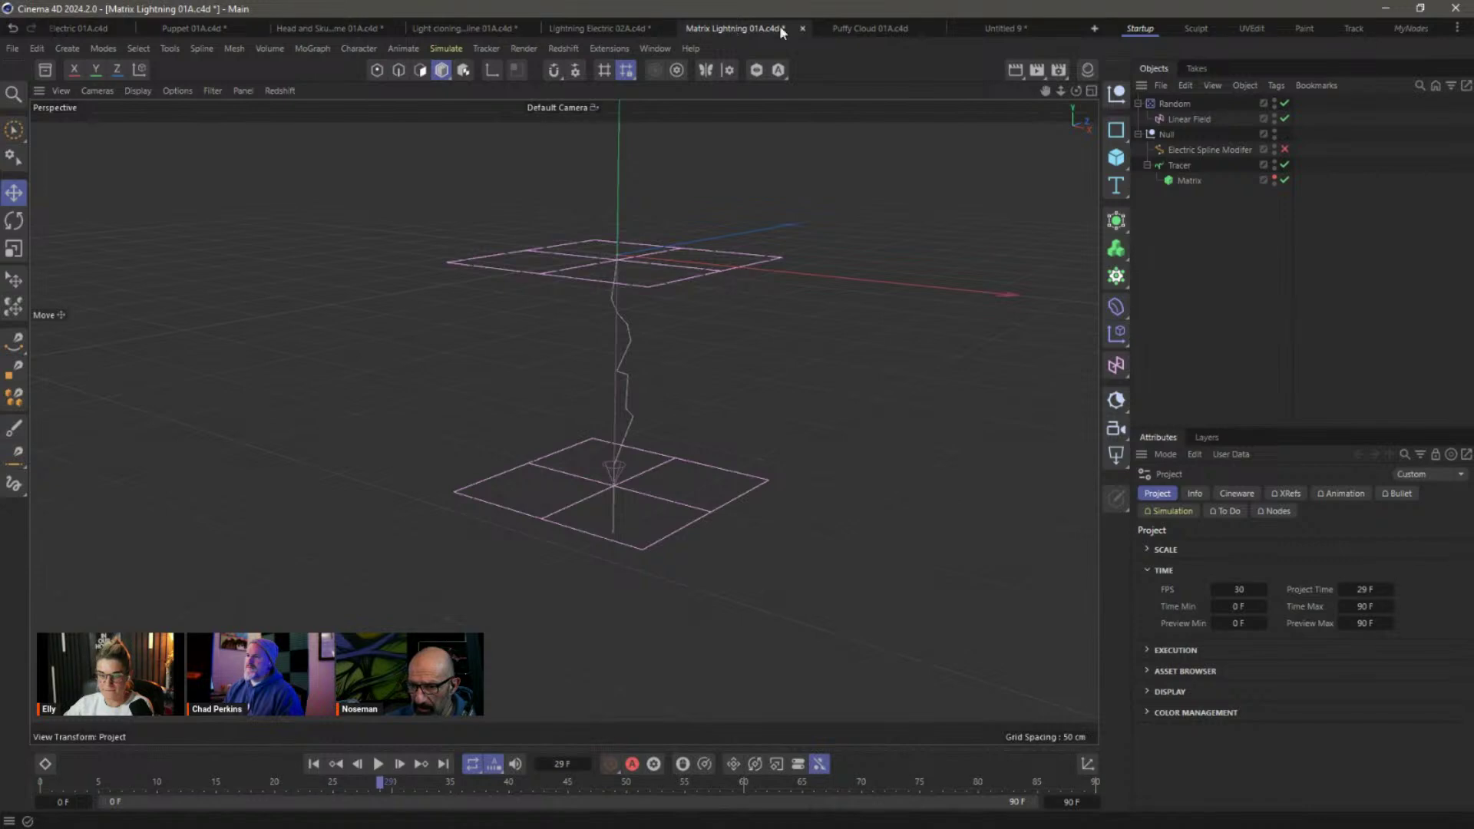
left_click(802, 28)
left_click(768, 480)
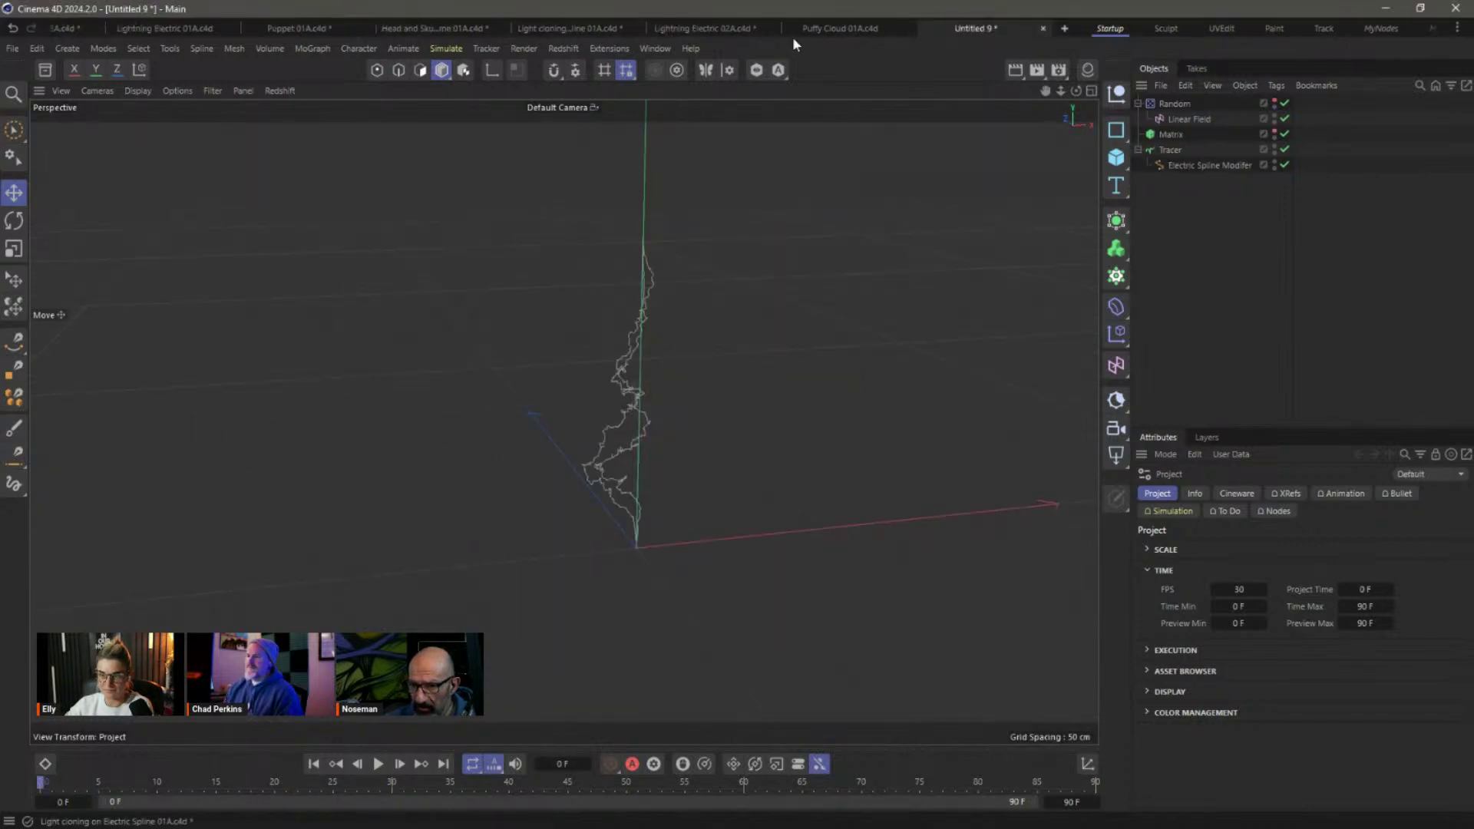
Start a live Redshift RenderView render and play the Head and Skull with Volume 01A animation in it.
left_click(1433, 28)
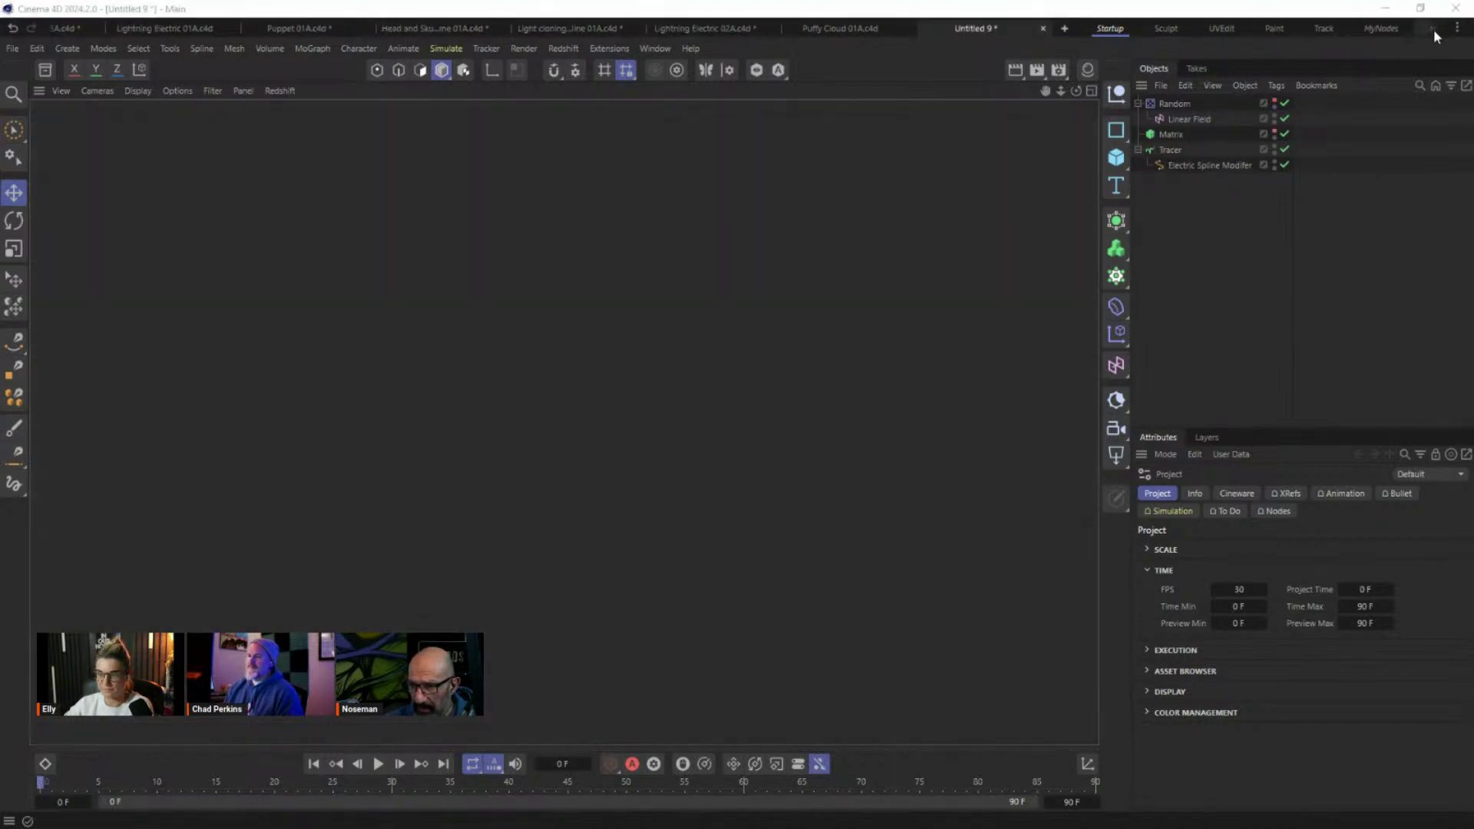
left_click(605, 144)
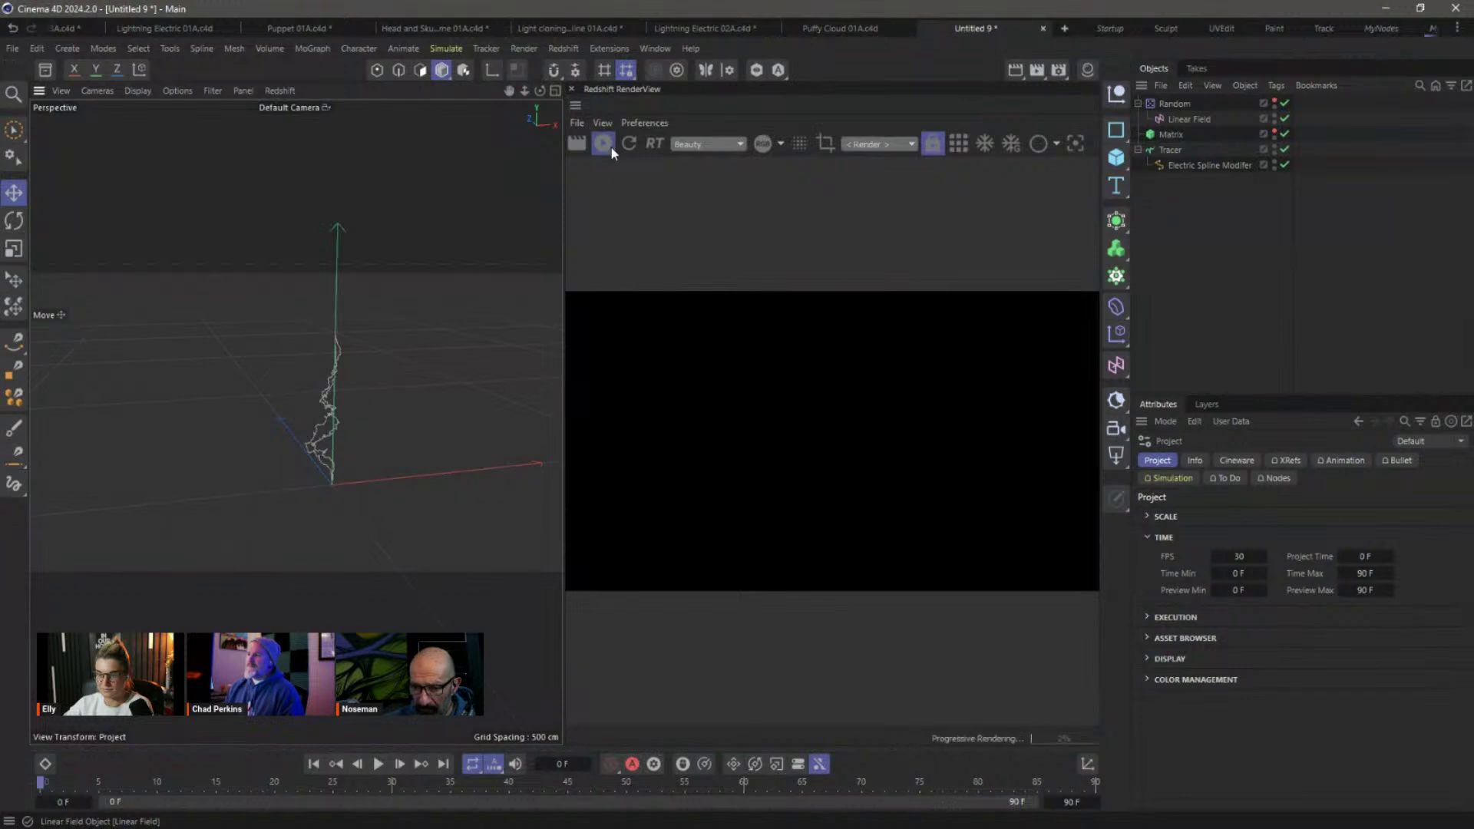
left_click(442, 27)
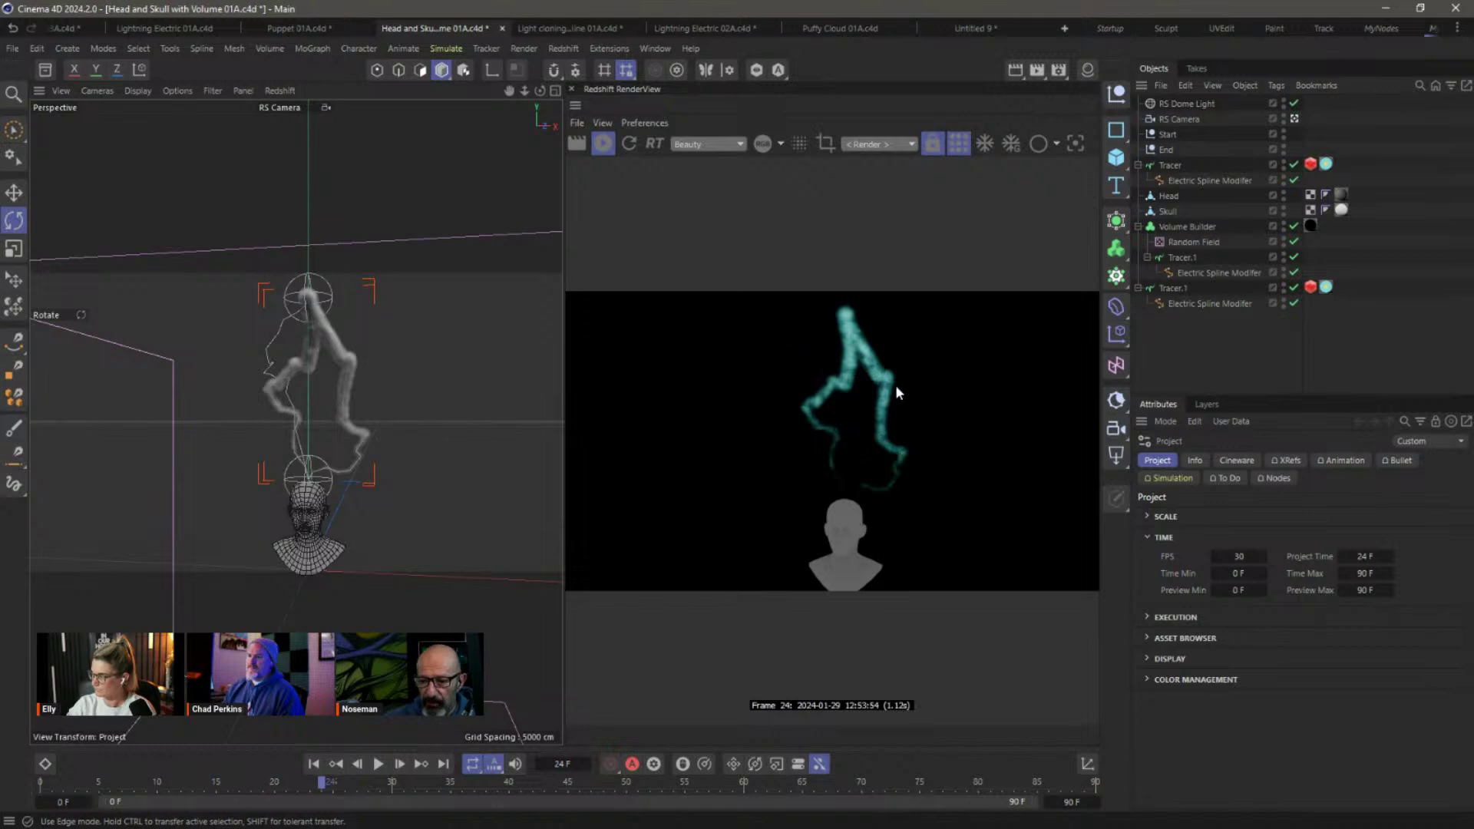
left_click(378, 764)
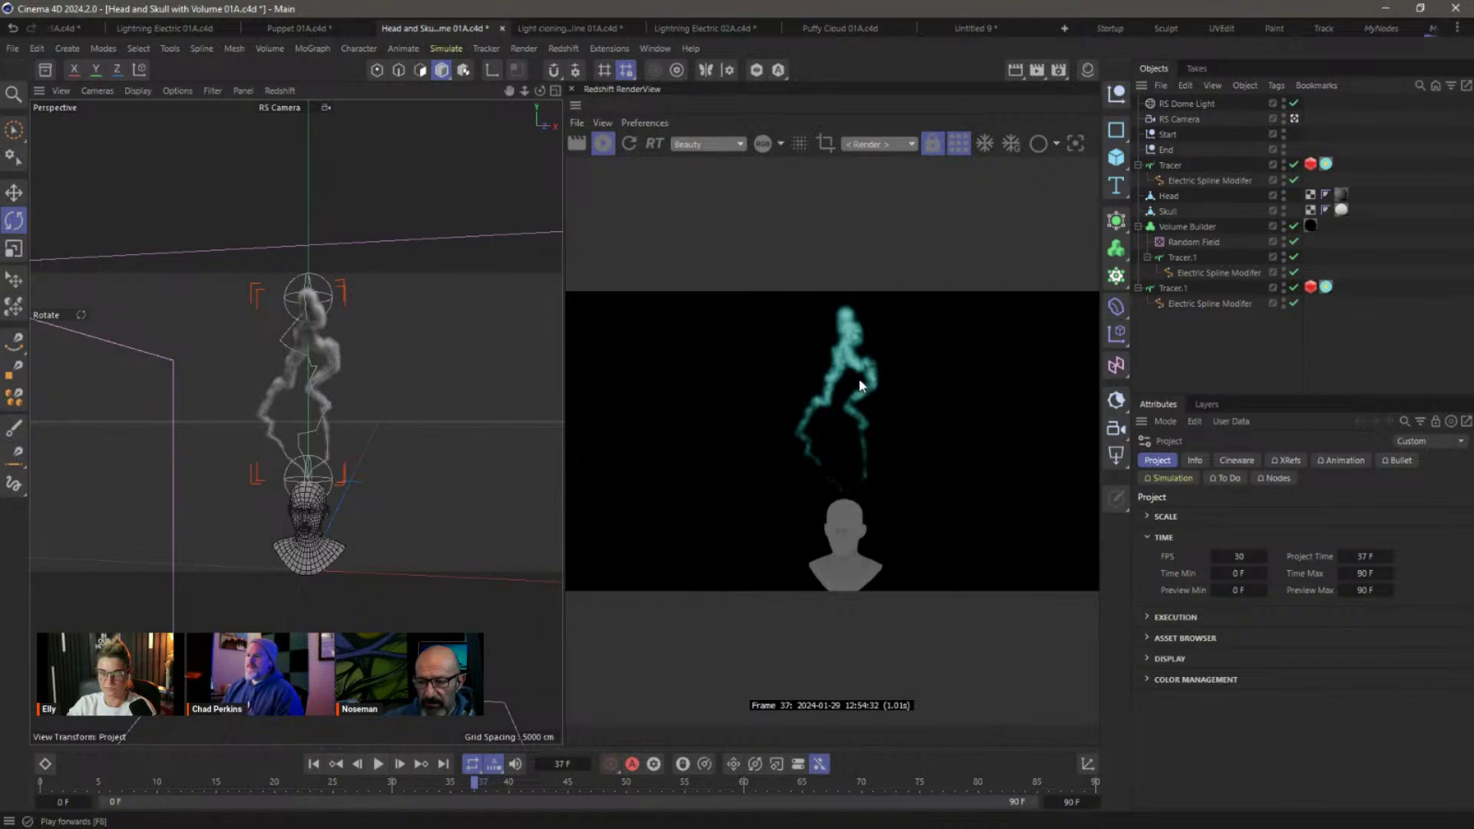
Create a new project in the Startup layout and add a Rectangle spline with an Electric Spline Modifier as its child.
key("ctrl+n")
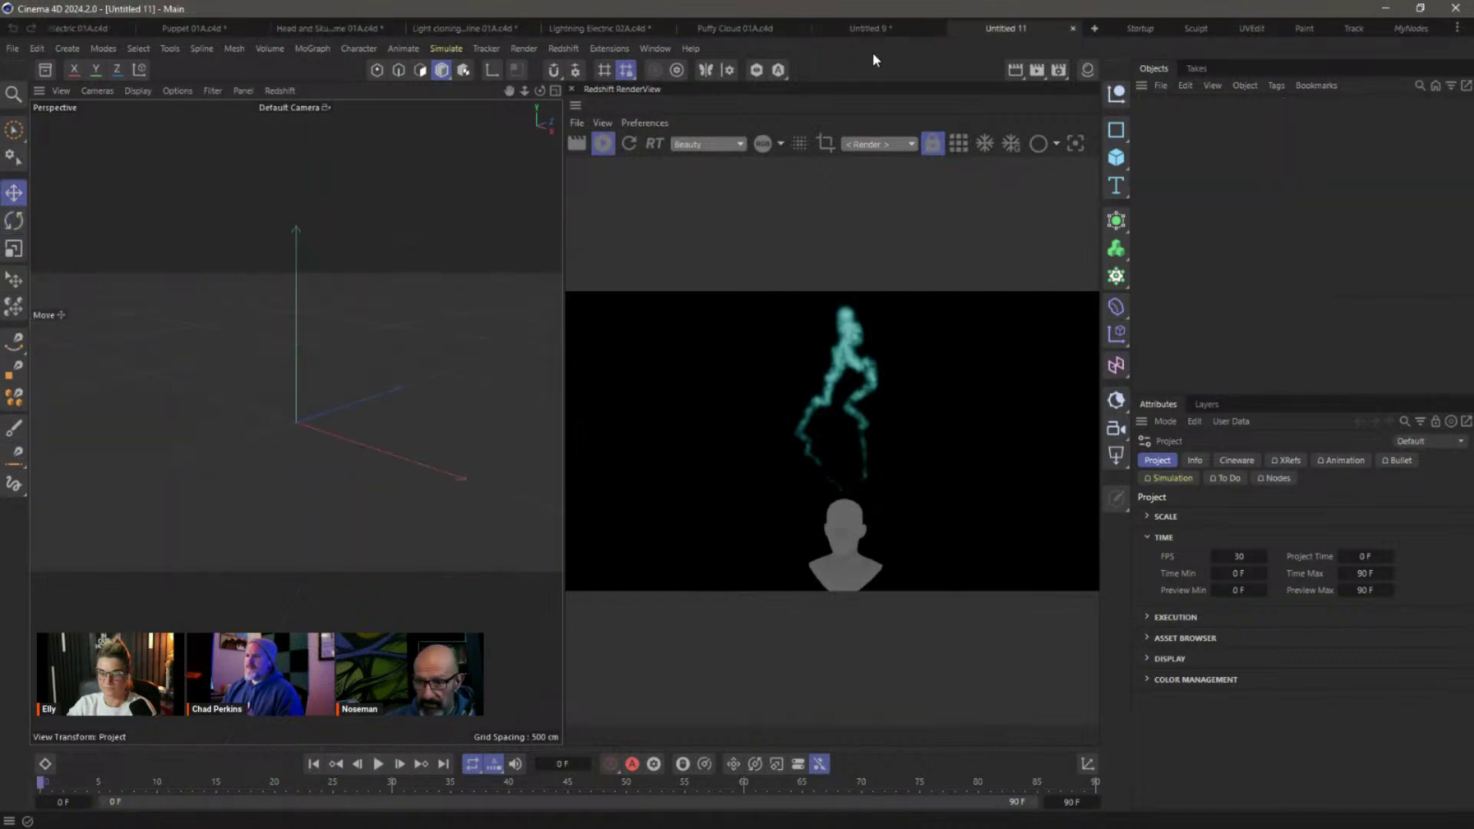
left_click(1133, 30)
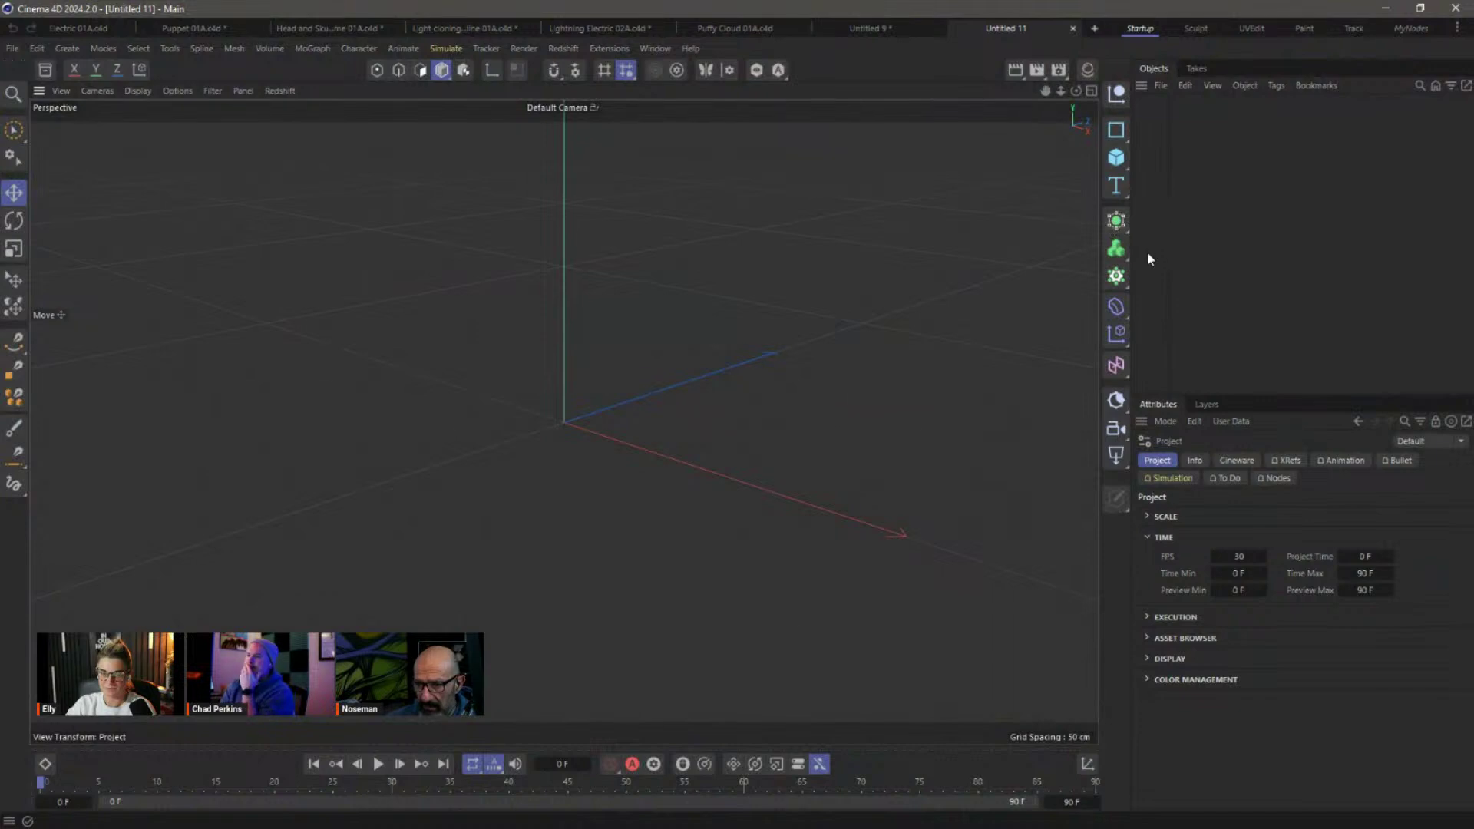
left_click(1116, 133)
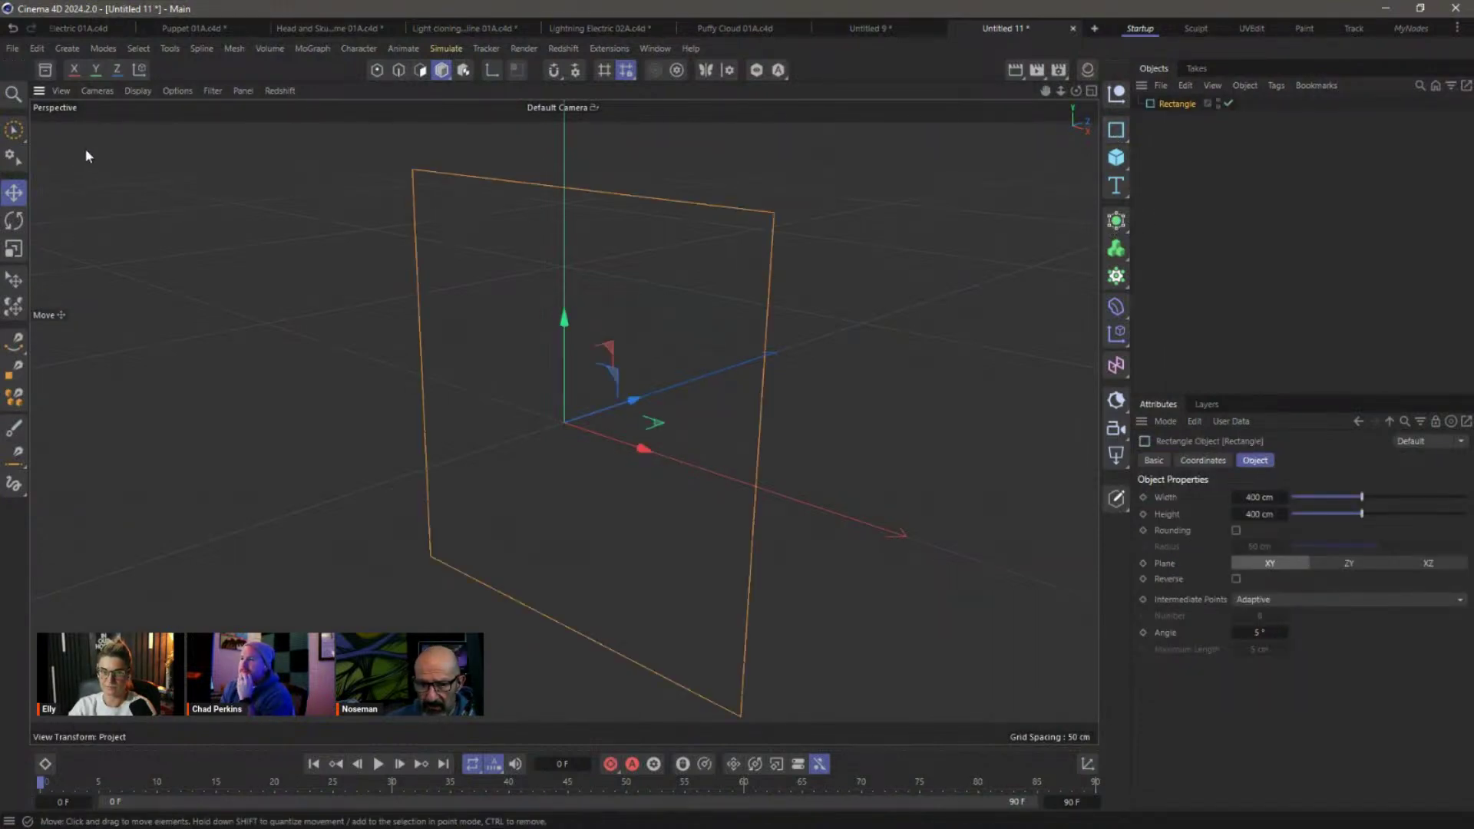
key("shift+F8")
left_click_drag(80, 345, 1173, 109)
key("shift+F8")
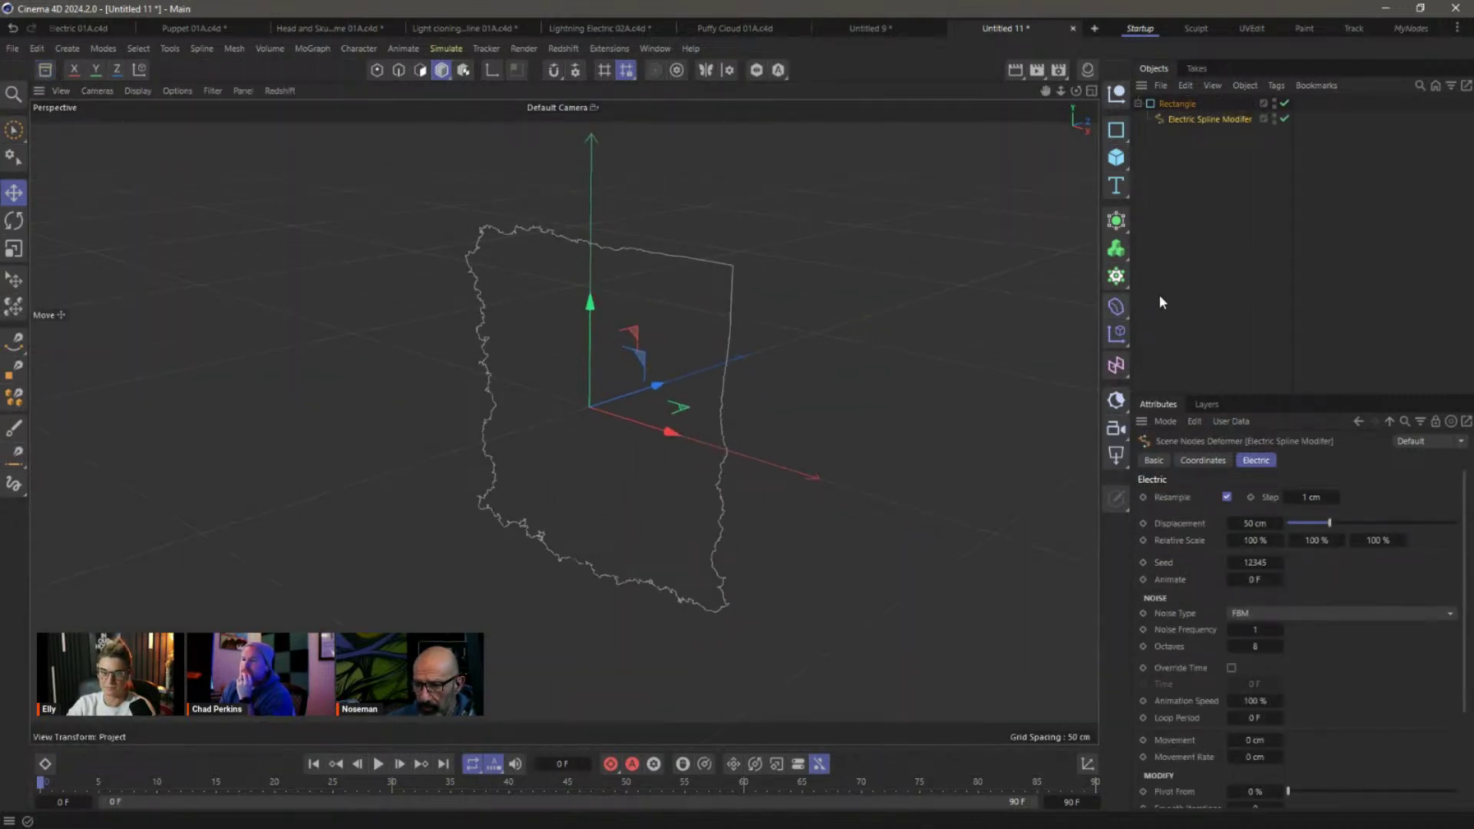
Add a Volume Builder with Volume Type Fog and make the Rectangle its child.
left_click(1113, 251)
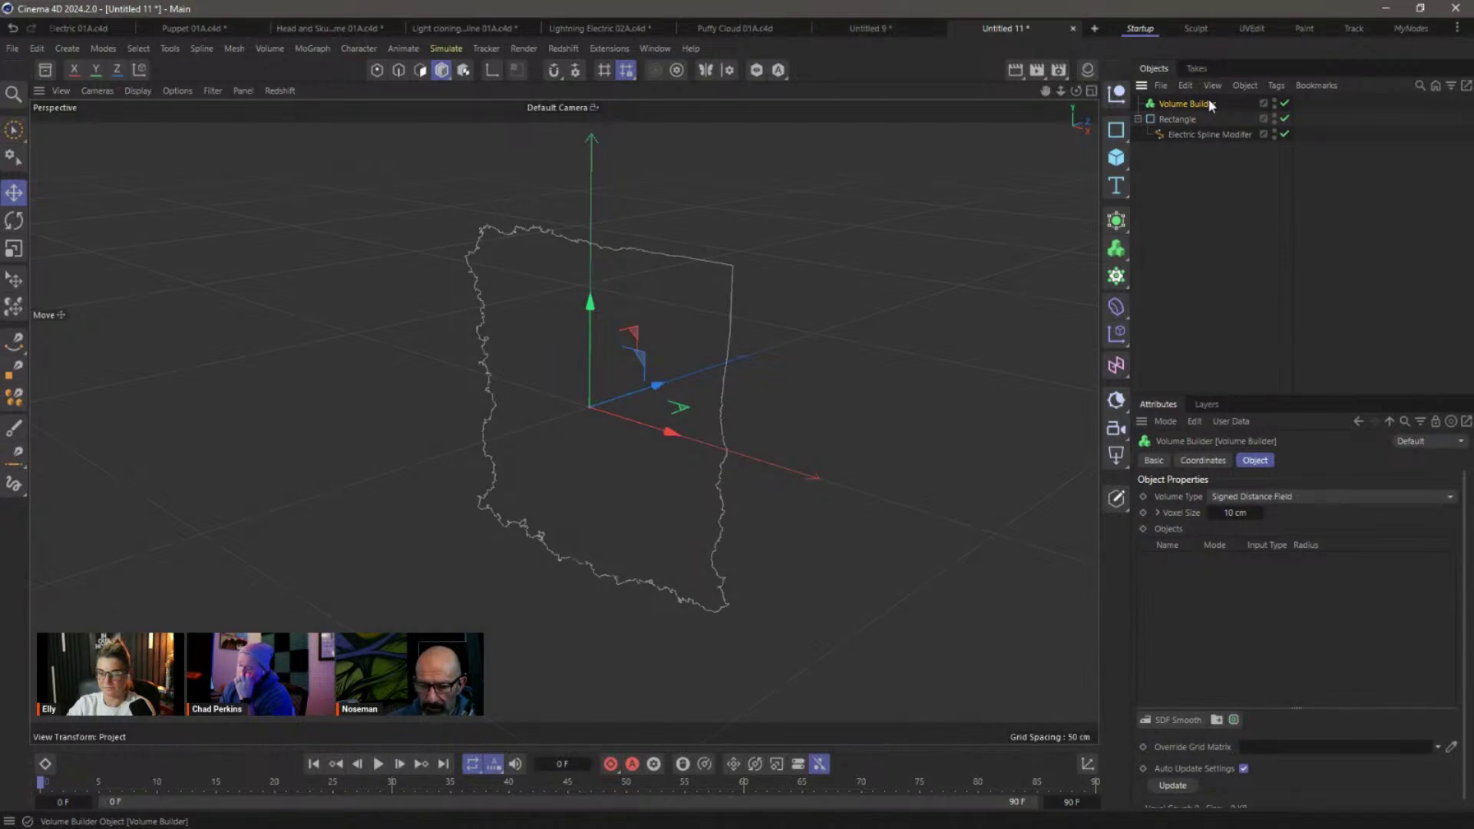
left_click(1295, 496)
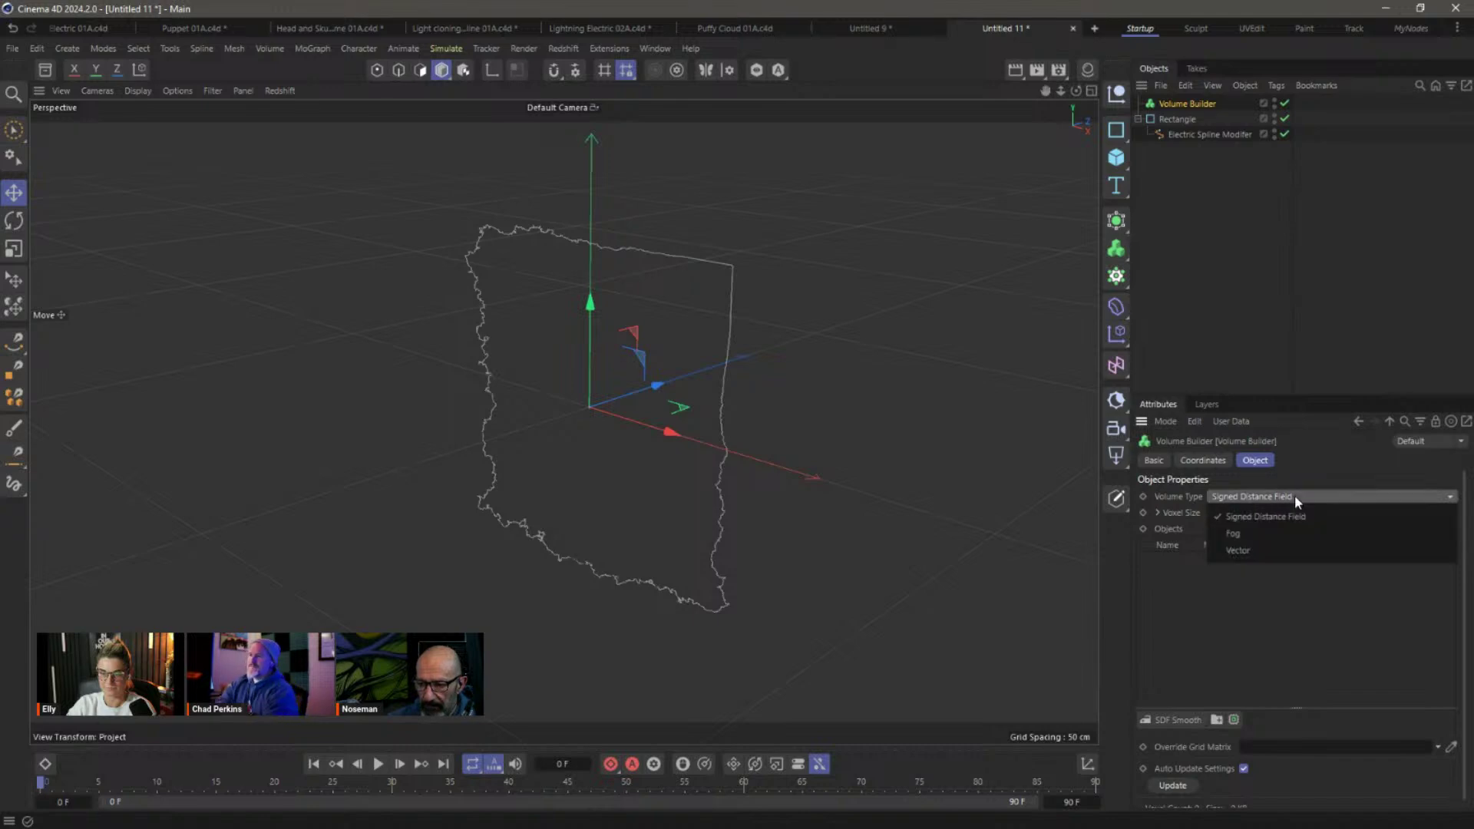
left_click(1264, 534)
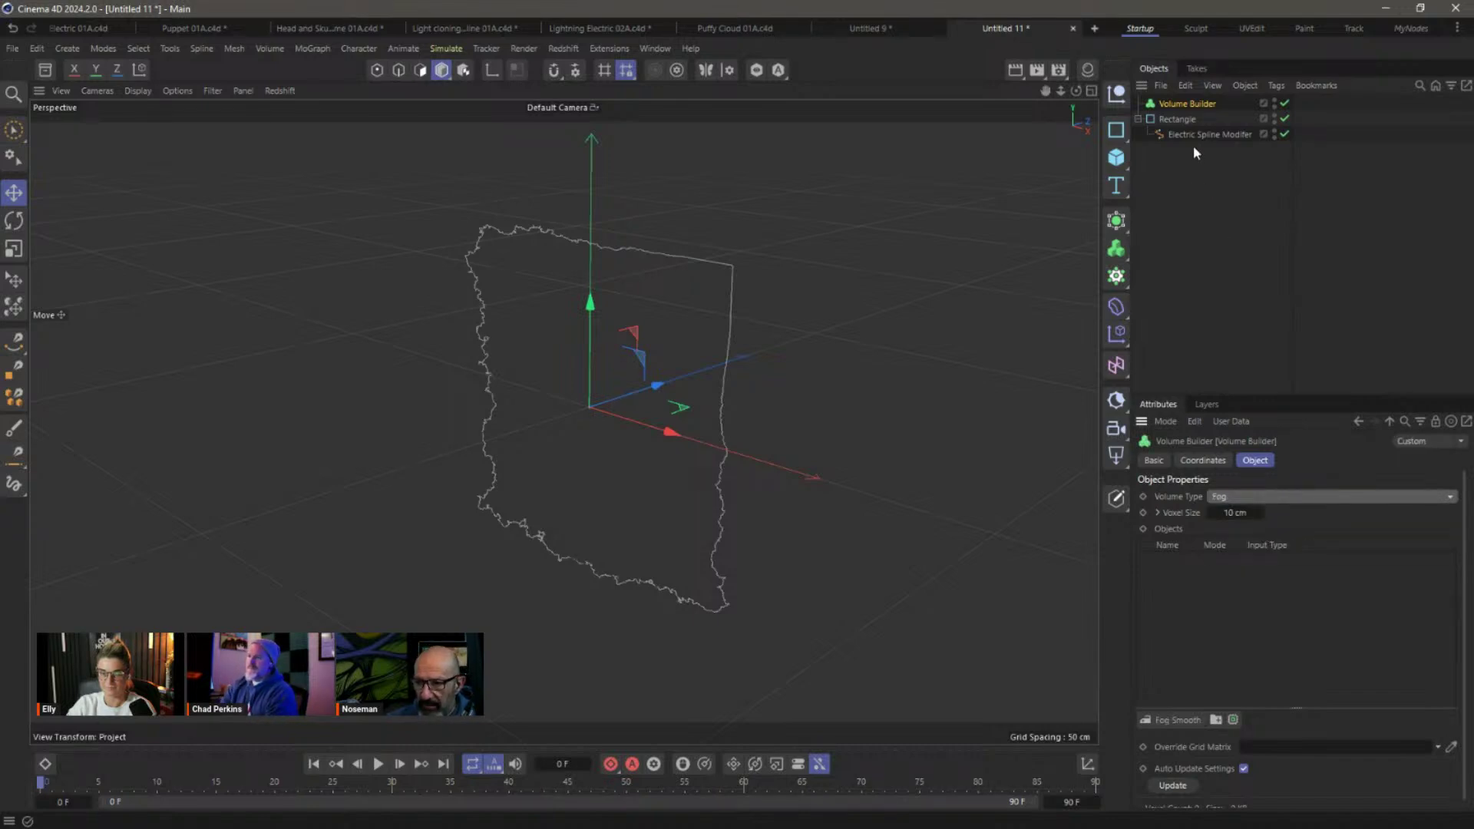
left_click_drag(1178, 119, 1184, 104)
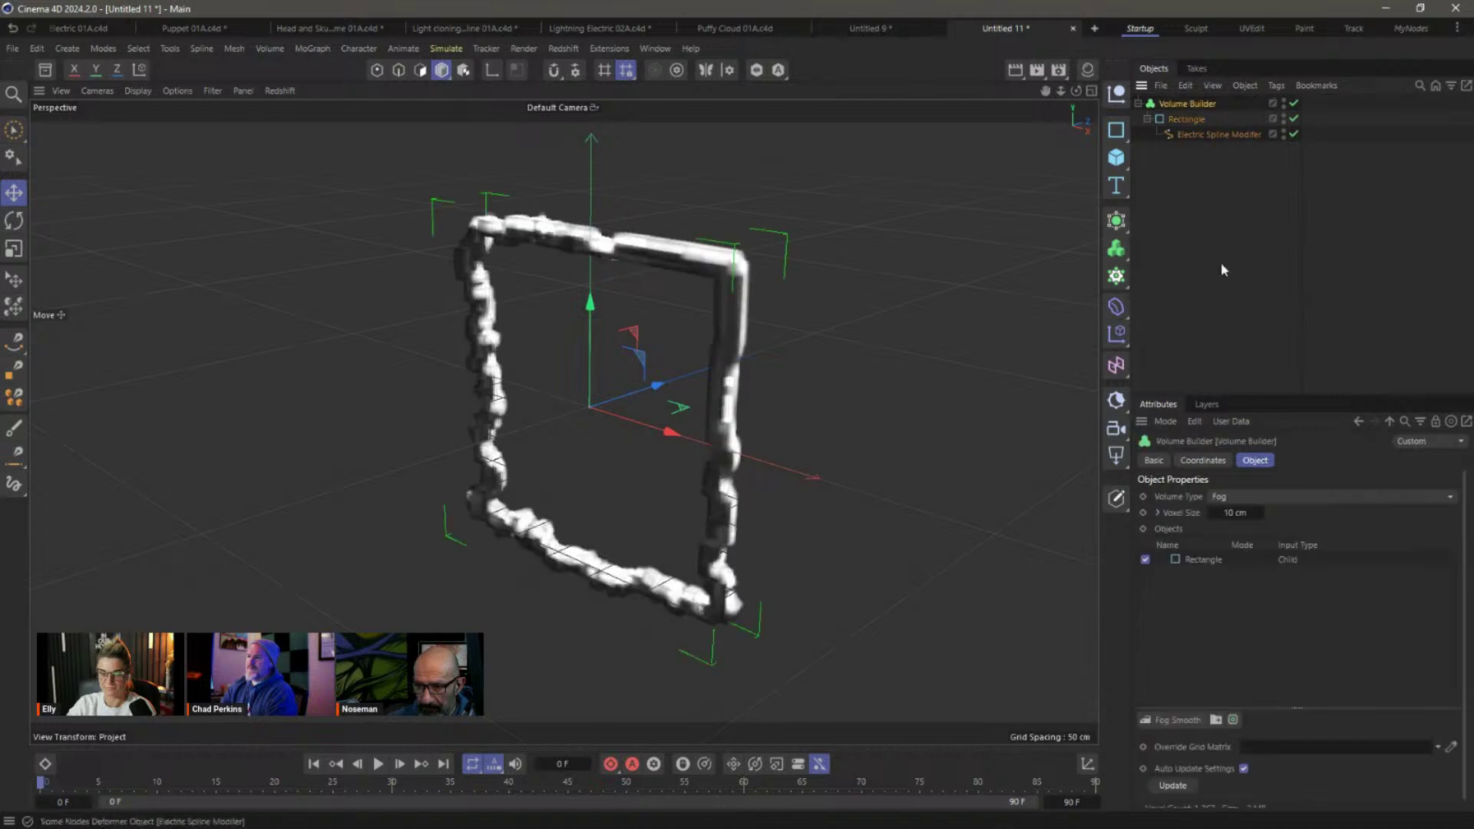
Set the Volume Builder's voxel size to 3 cm and preview the animated fog up to frame 46.
left_click(1245, 514)
type("3")
key("Return")
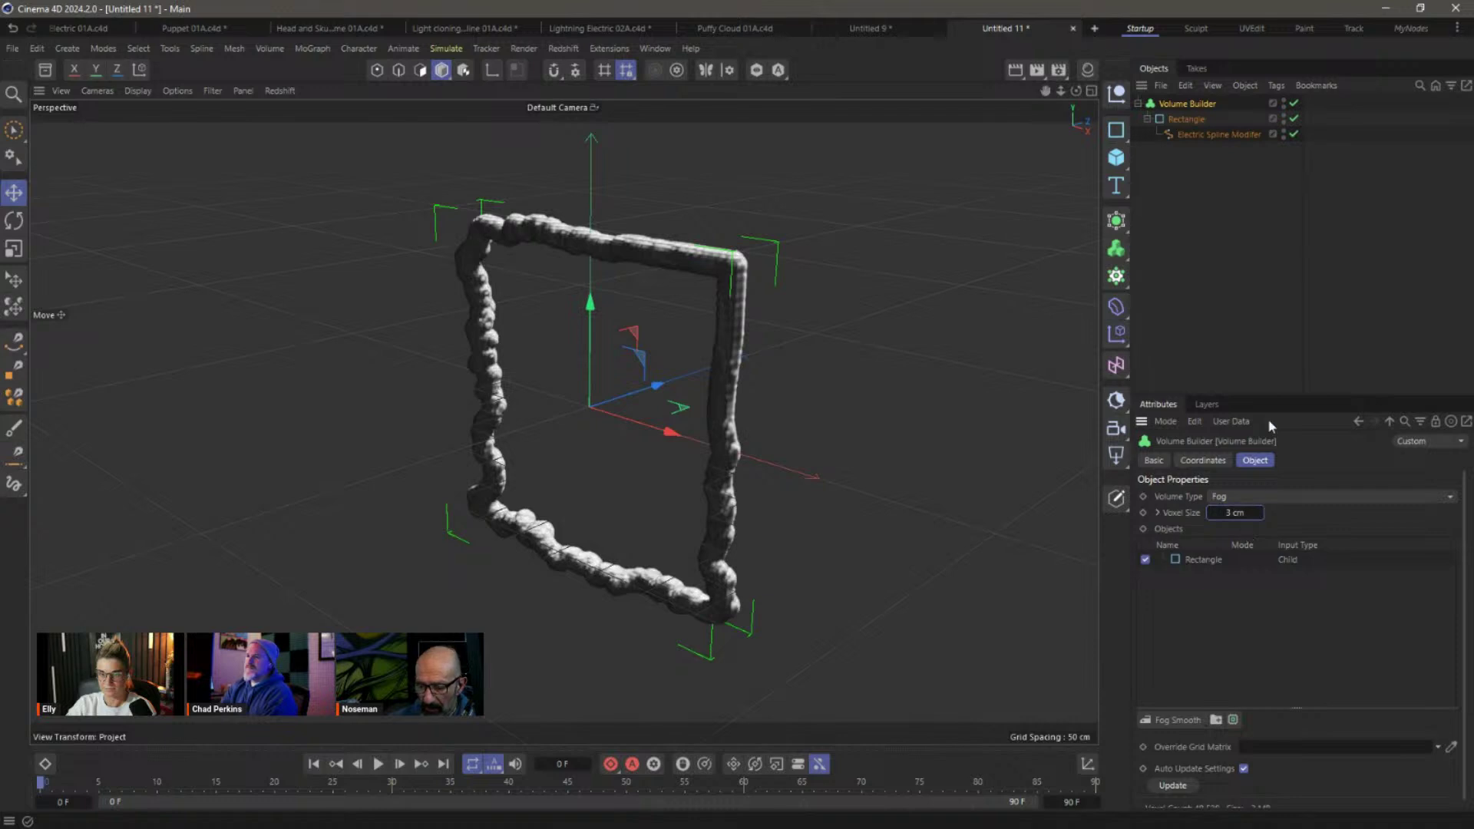
left_click_drag(1267, 393, 1270, 254)
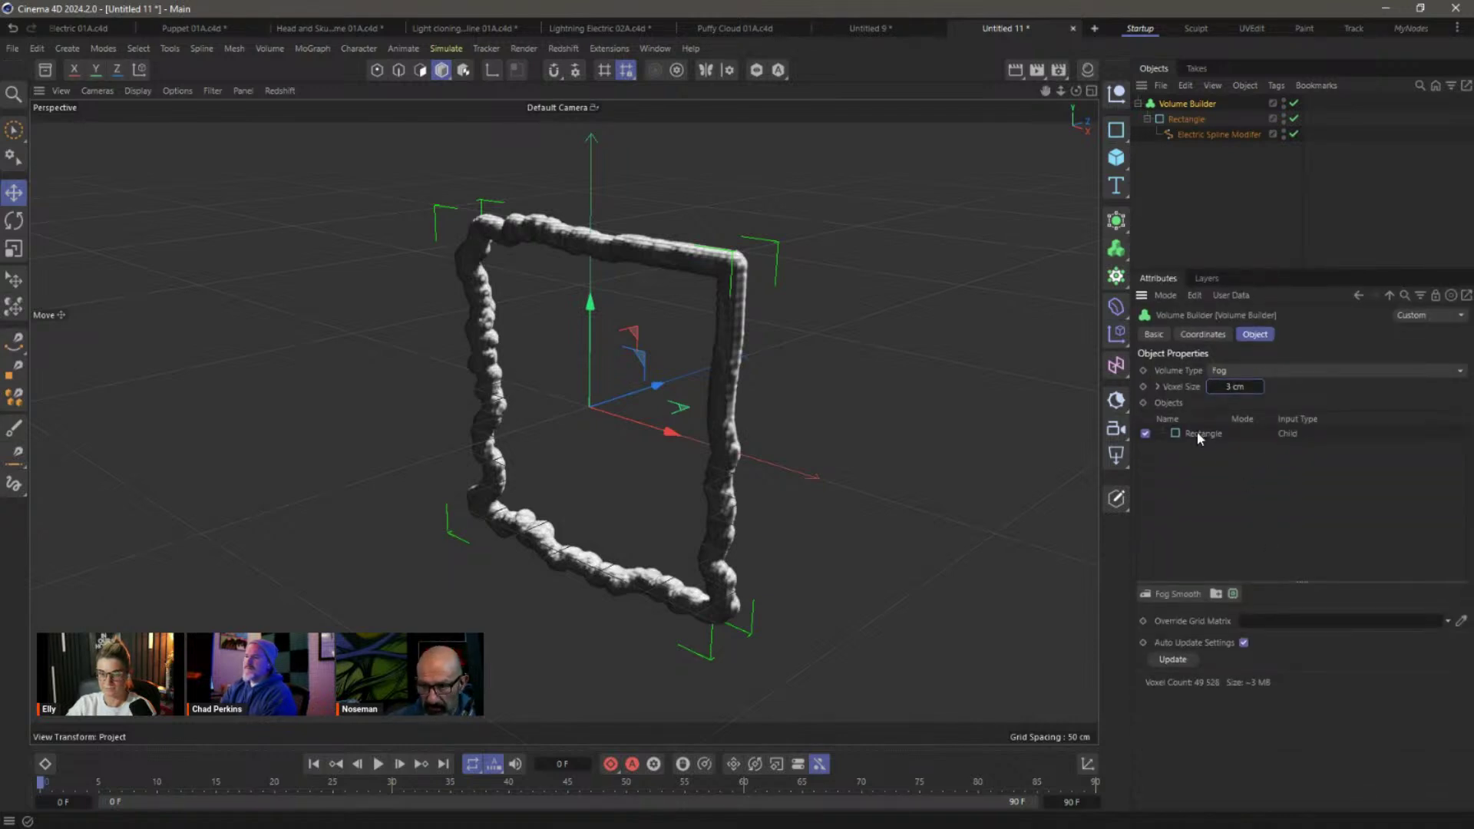
left_click(379, 764)
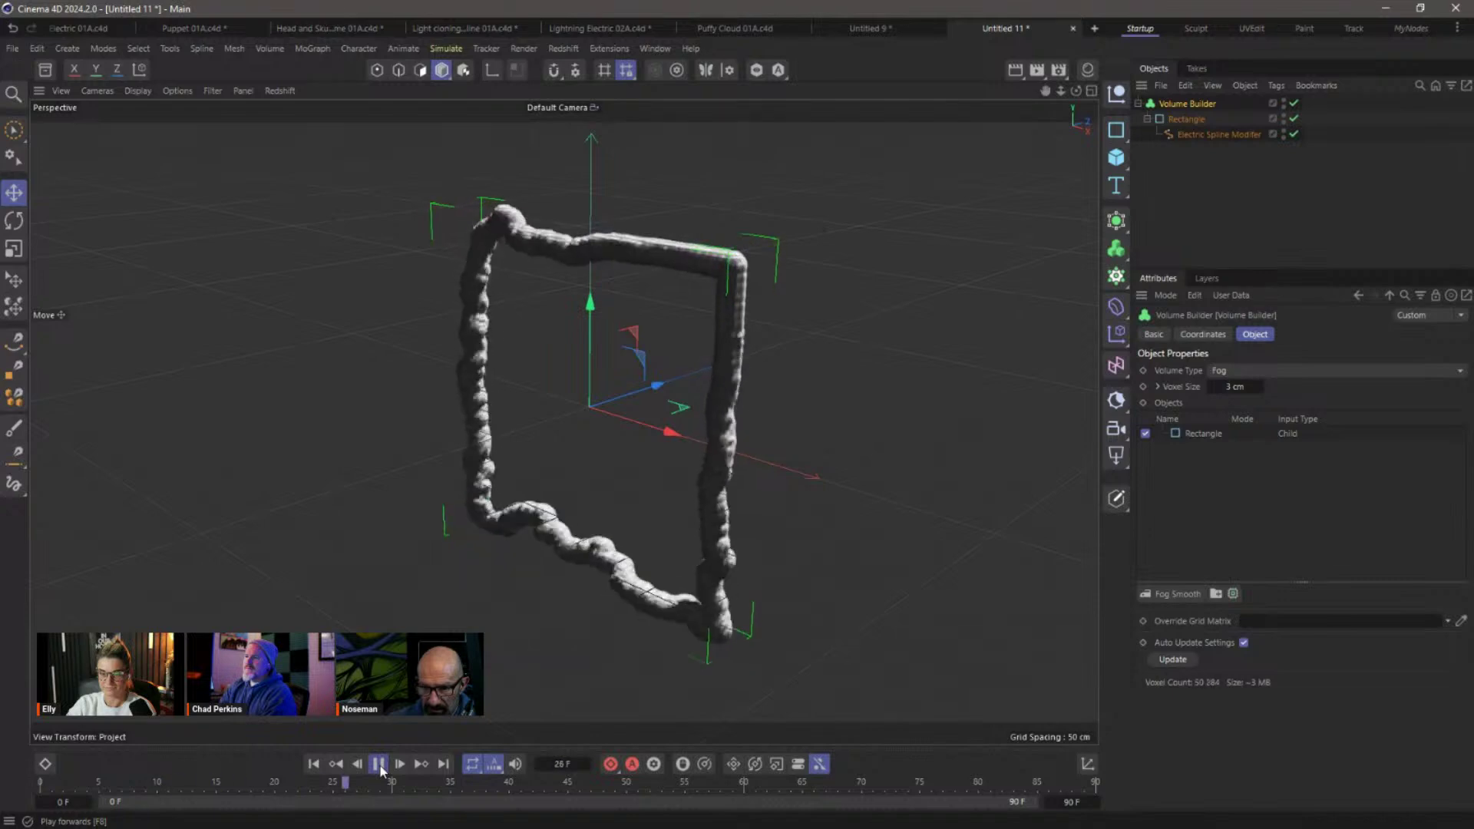
left_click(378, 764)
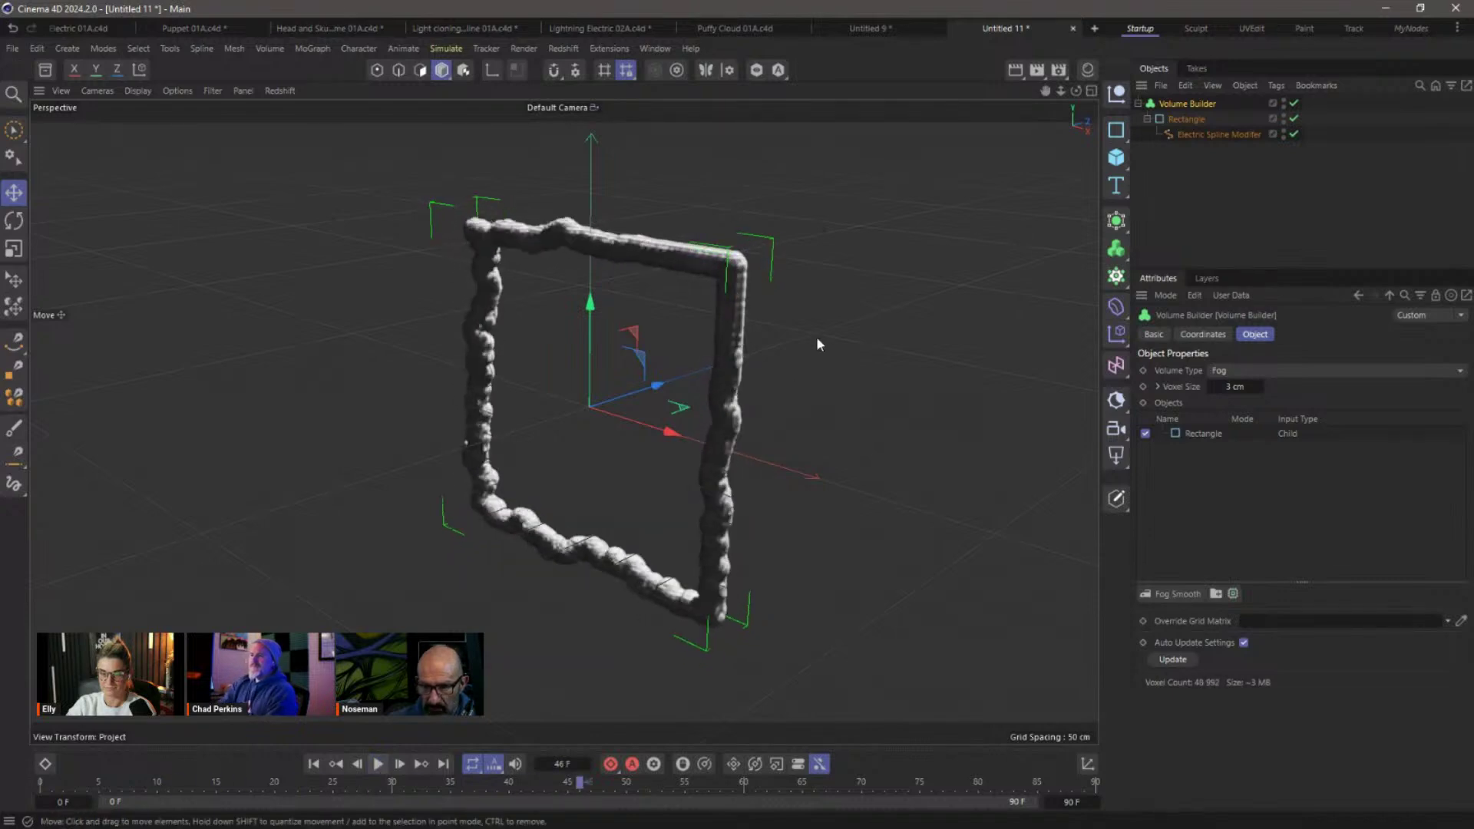
Try a density of 0.02 for the Rectangle in the Volume Builder and set its final density to 1.
left_click(1217, 435)
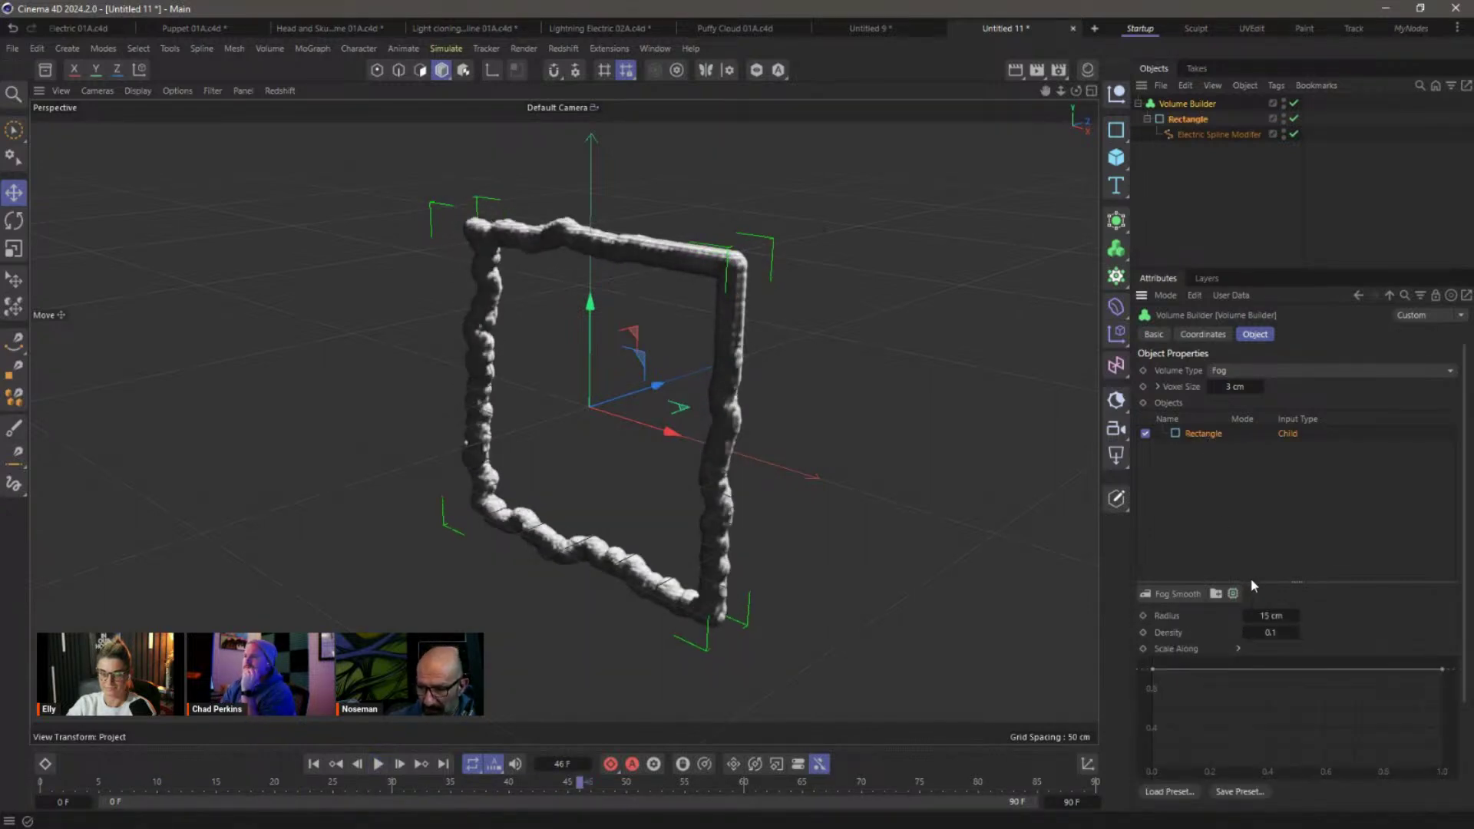
left_click_drag(1253, 583, 1248, 484)
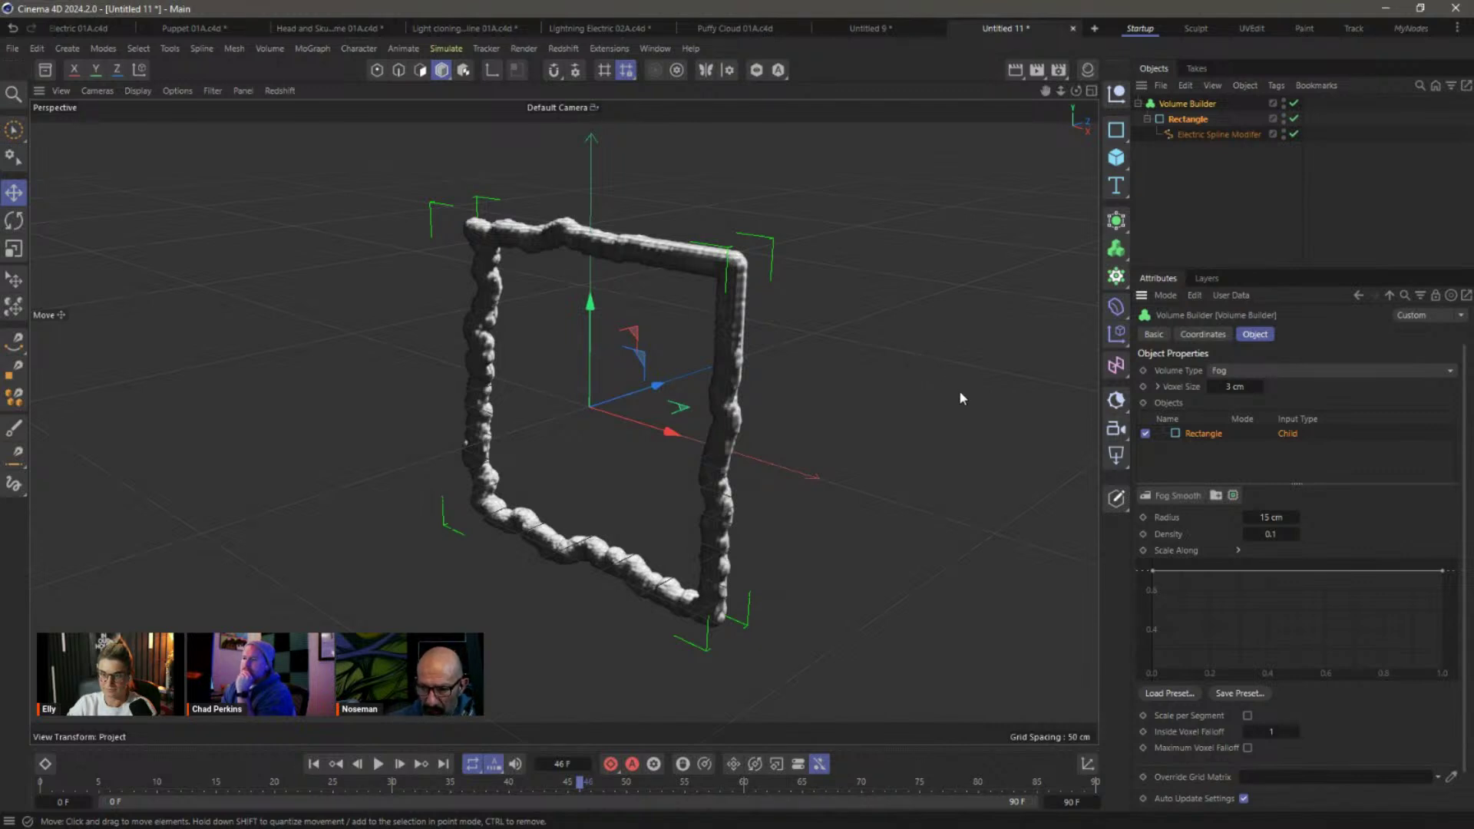
left_click(1267, 536)
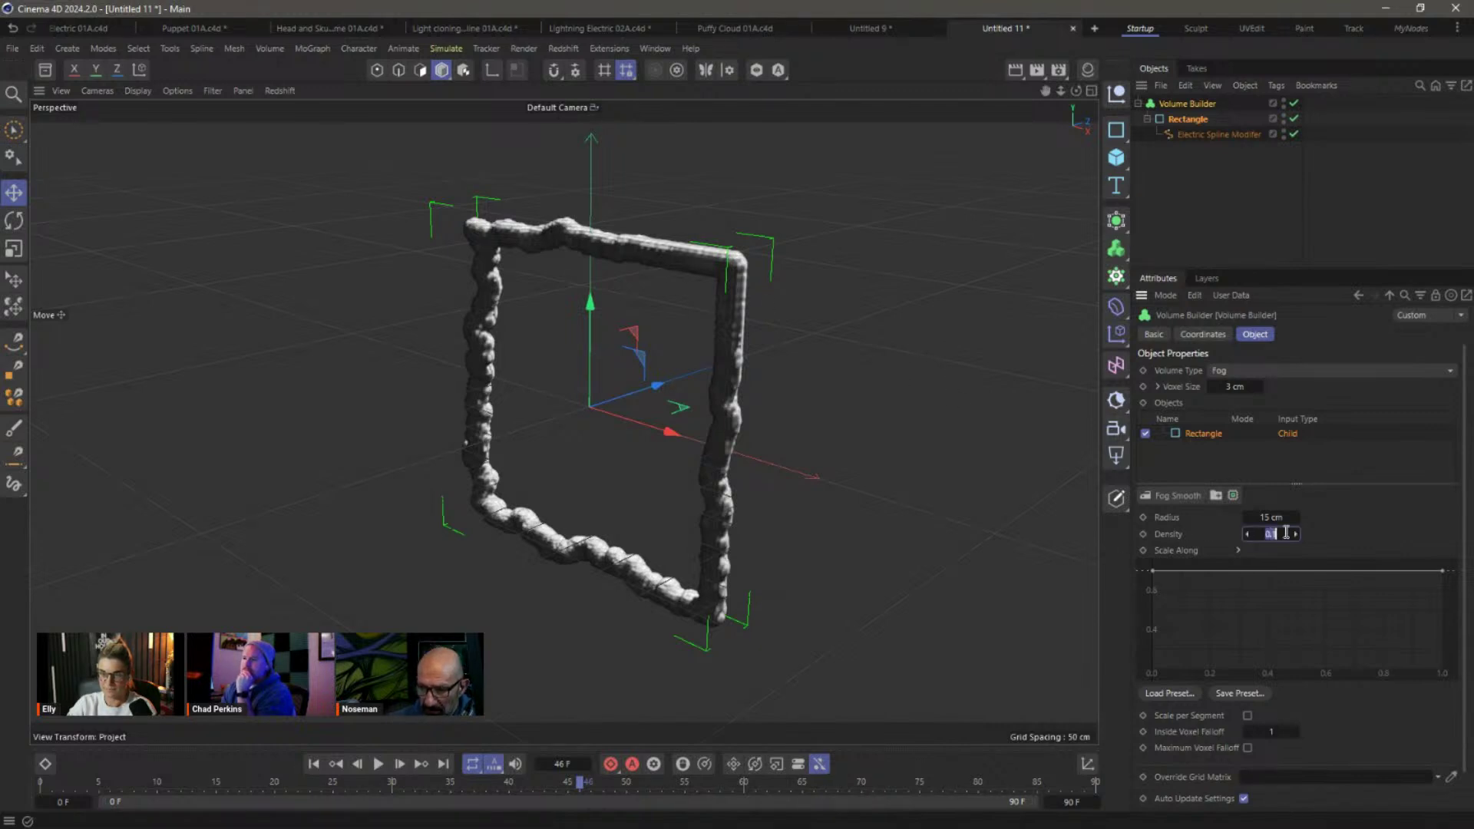
type("0.02")
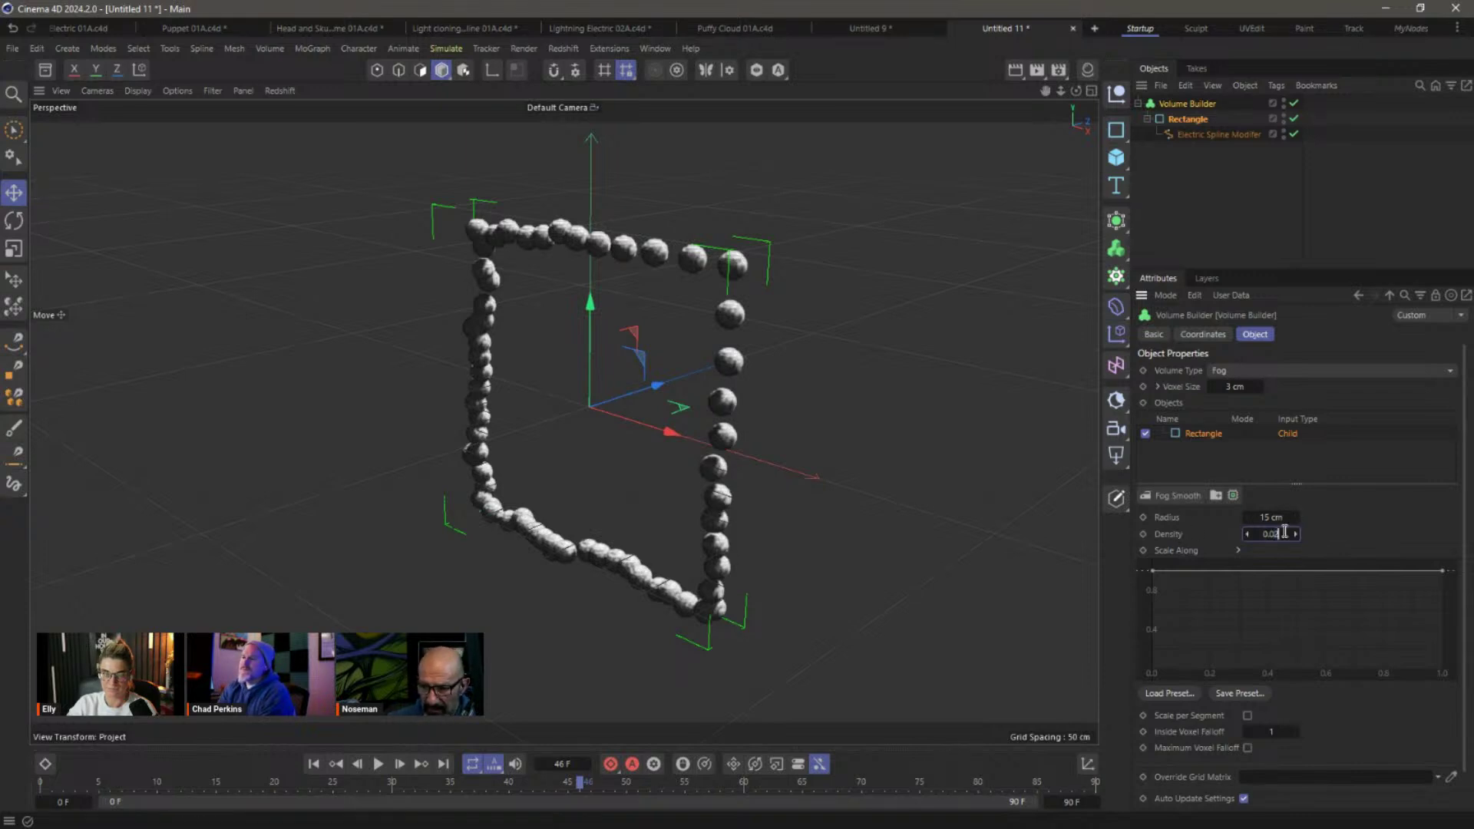
double_click(1280, 531)
type("1")
key("Return")
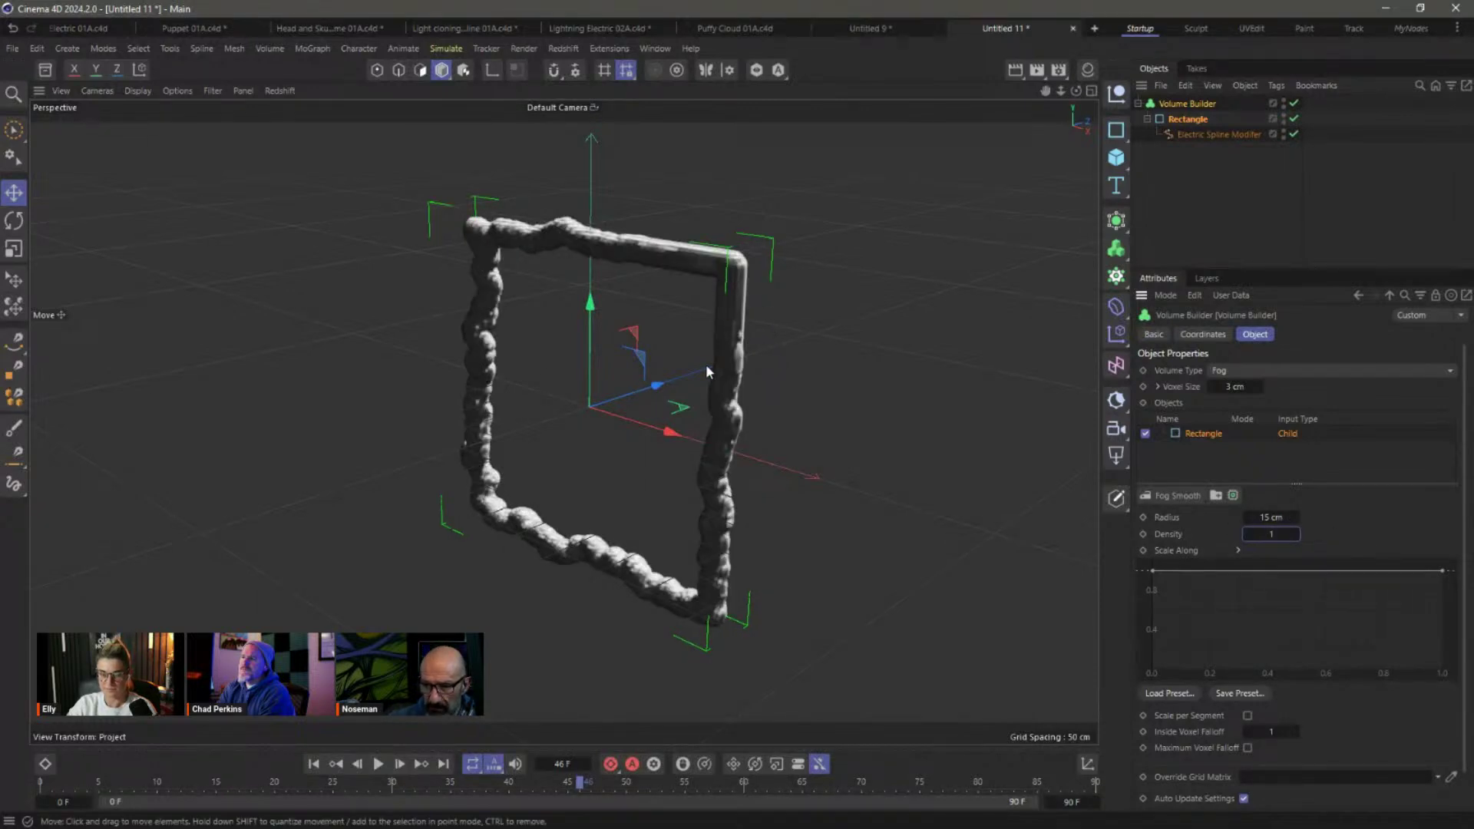
Set the Rectangle's fog radius to 25.6 cm and its Inside Voxel Falloff to 7.
left_click_drag(1295, 516, 1356, 512)
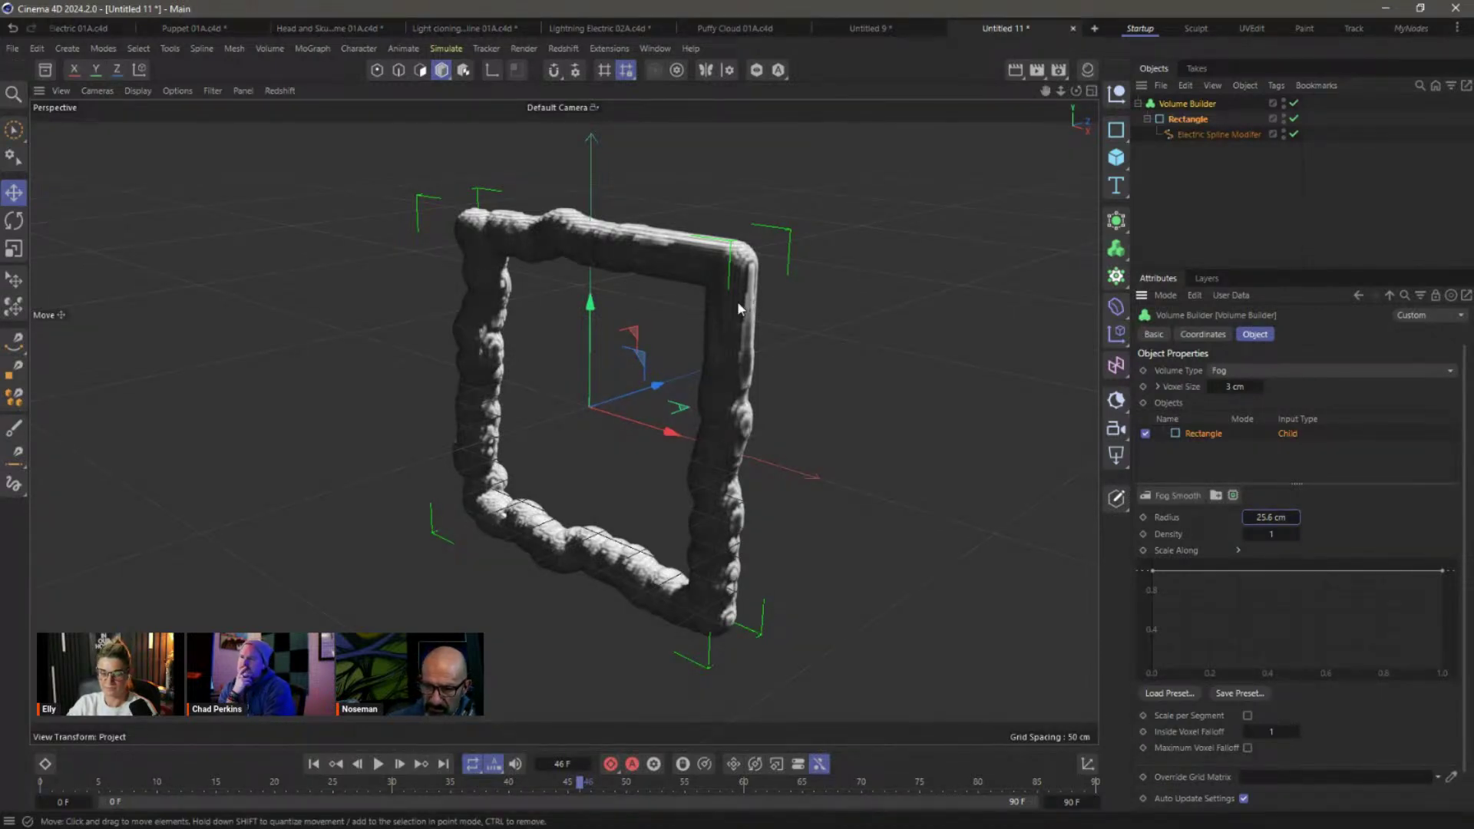
left_click_drag(1286, 730, 1293, 730)
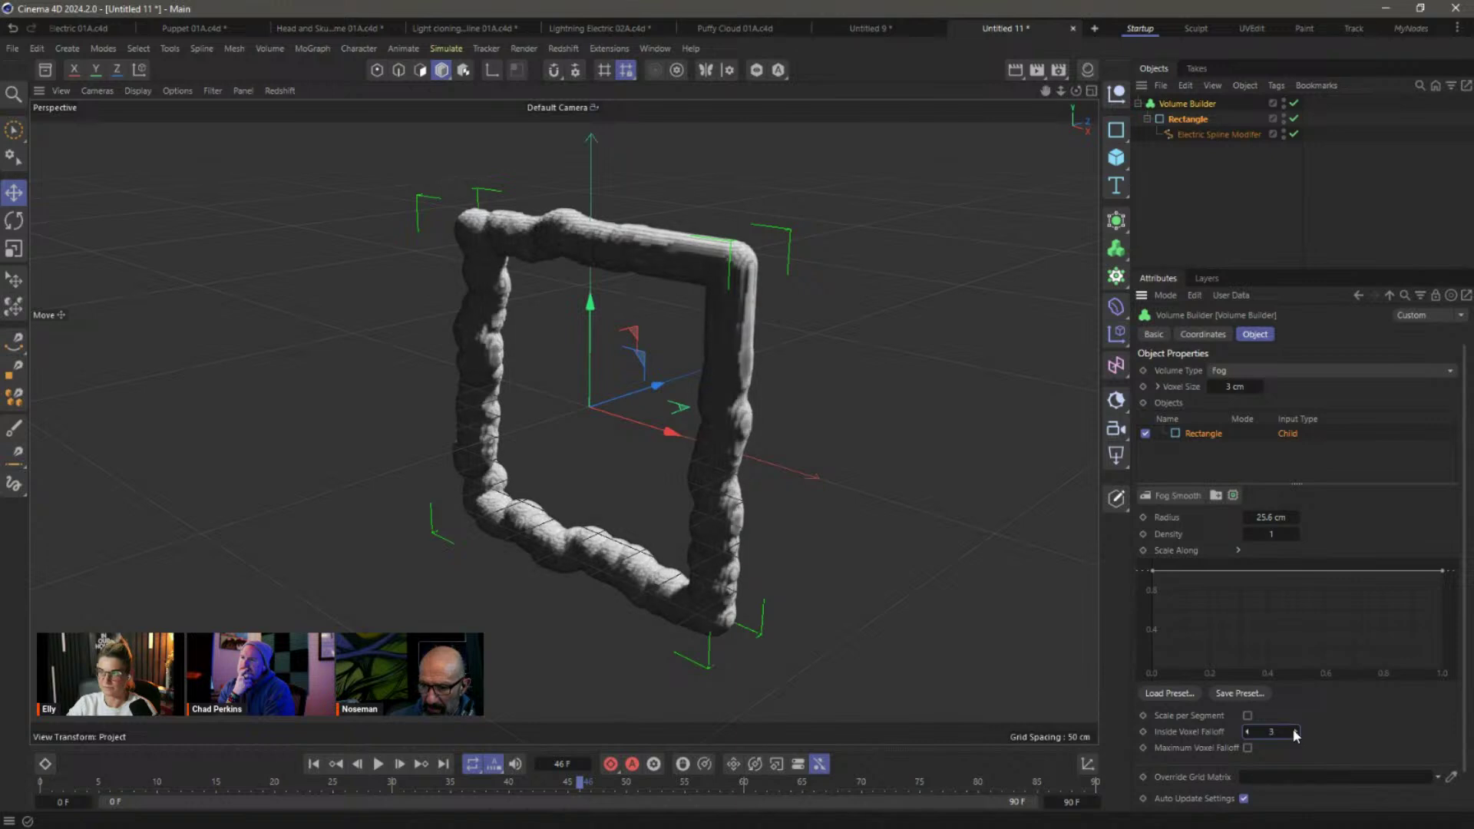
left_click(1294, 730)
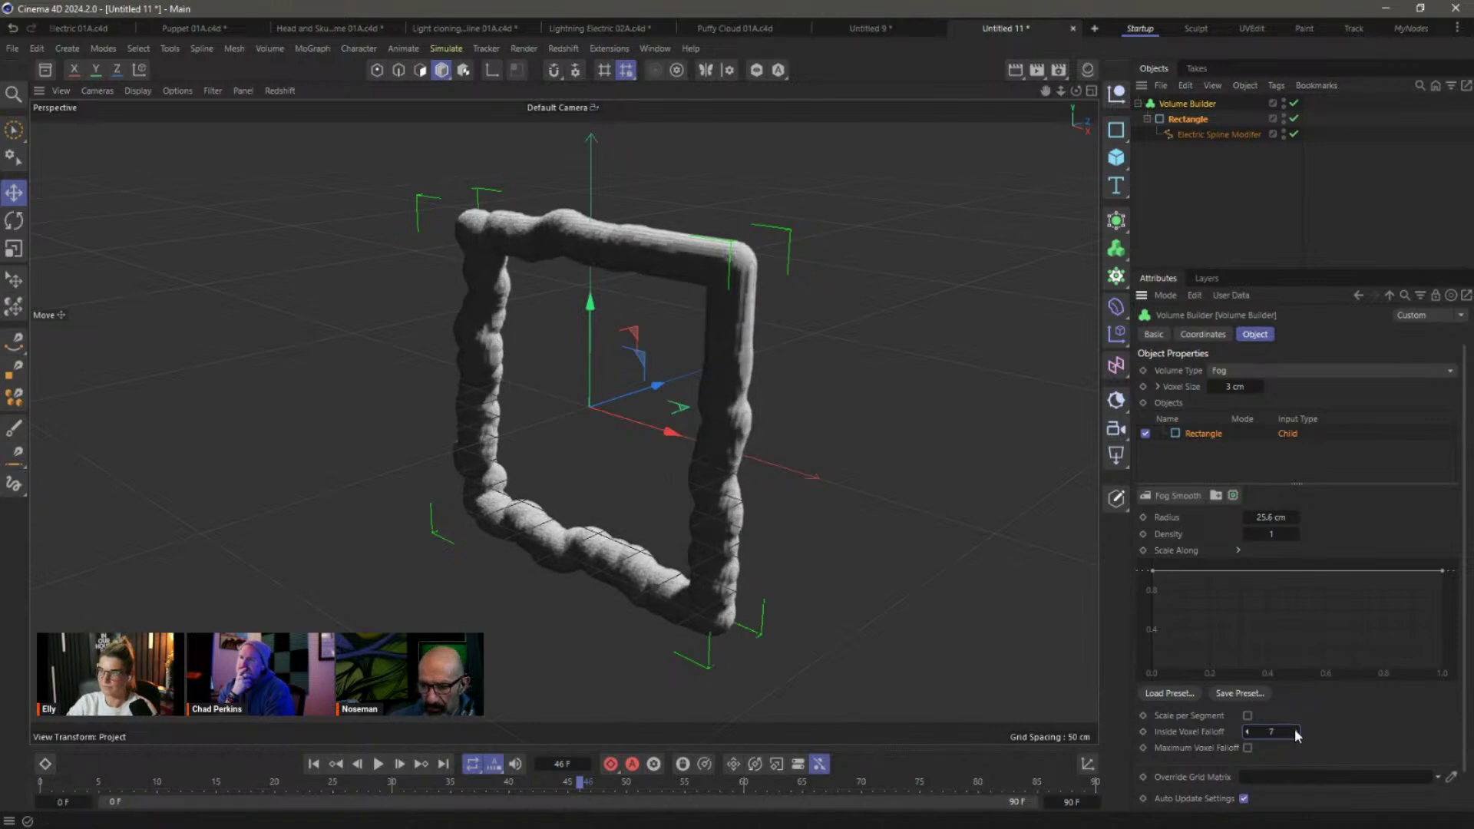
Add a Fog Smooth filter above the Rectangle in the Volume Builder's object list.
left_click(1173, 497)
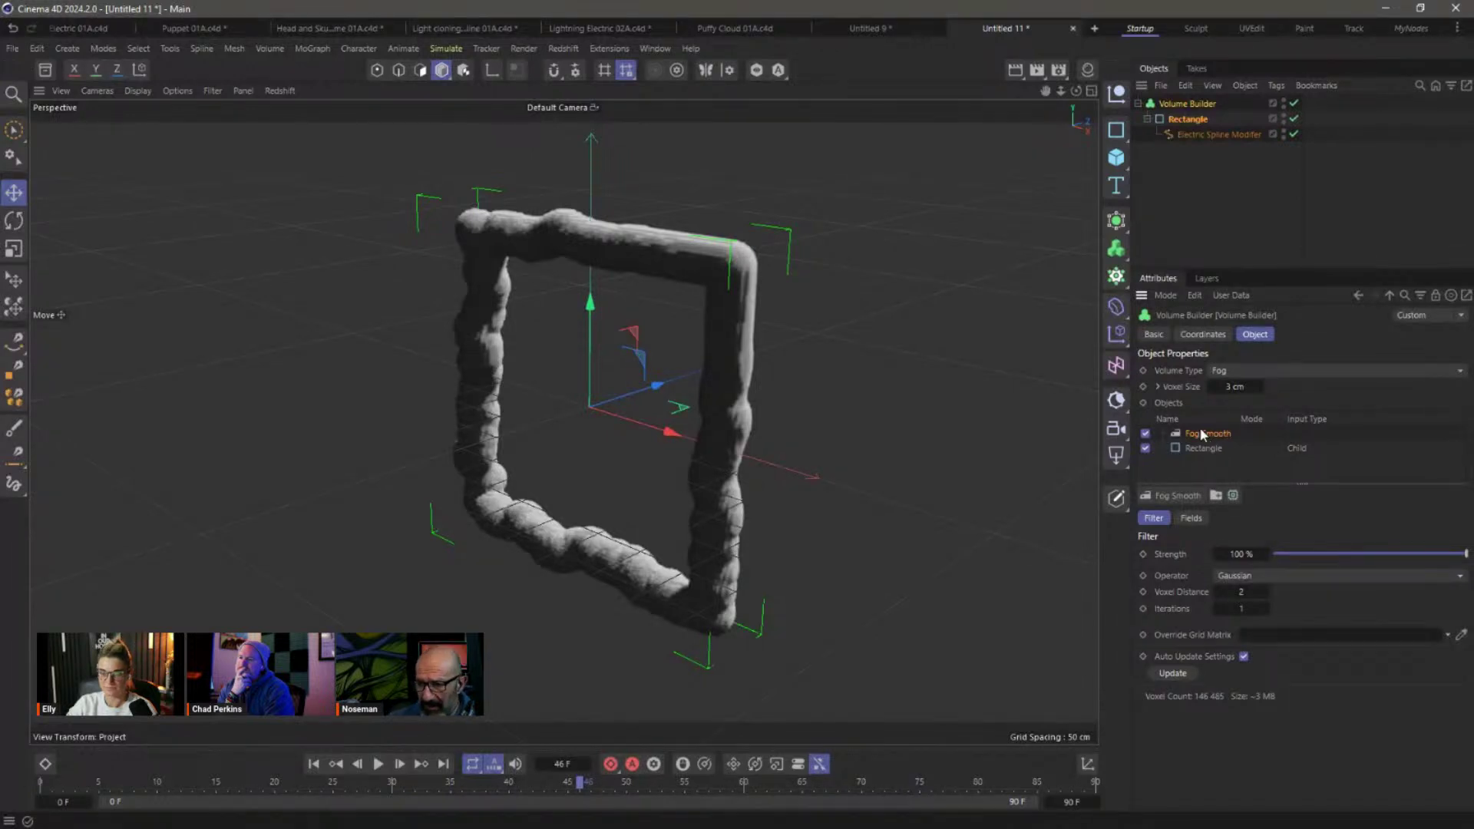
Delete the Fog Smooth filter from the Volume Builder's object list.
key("Delete")
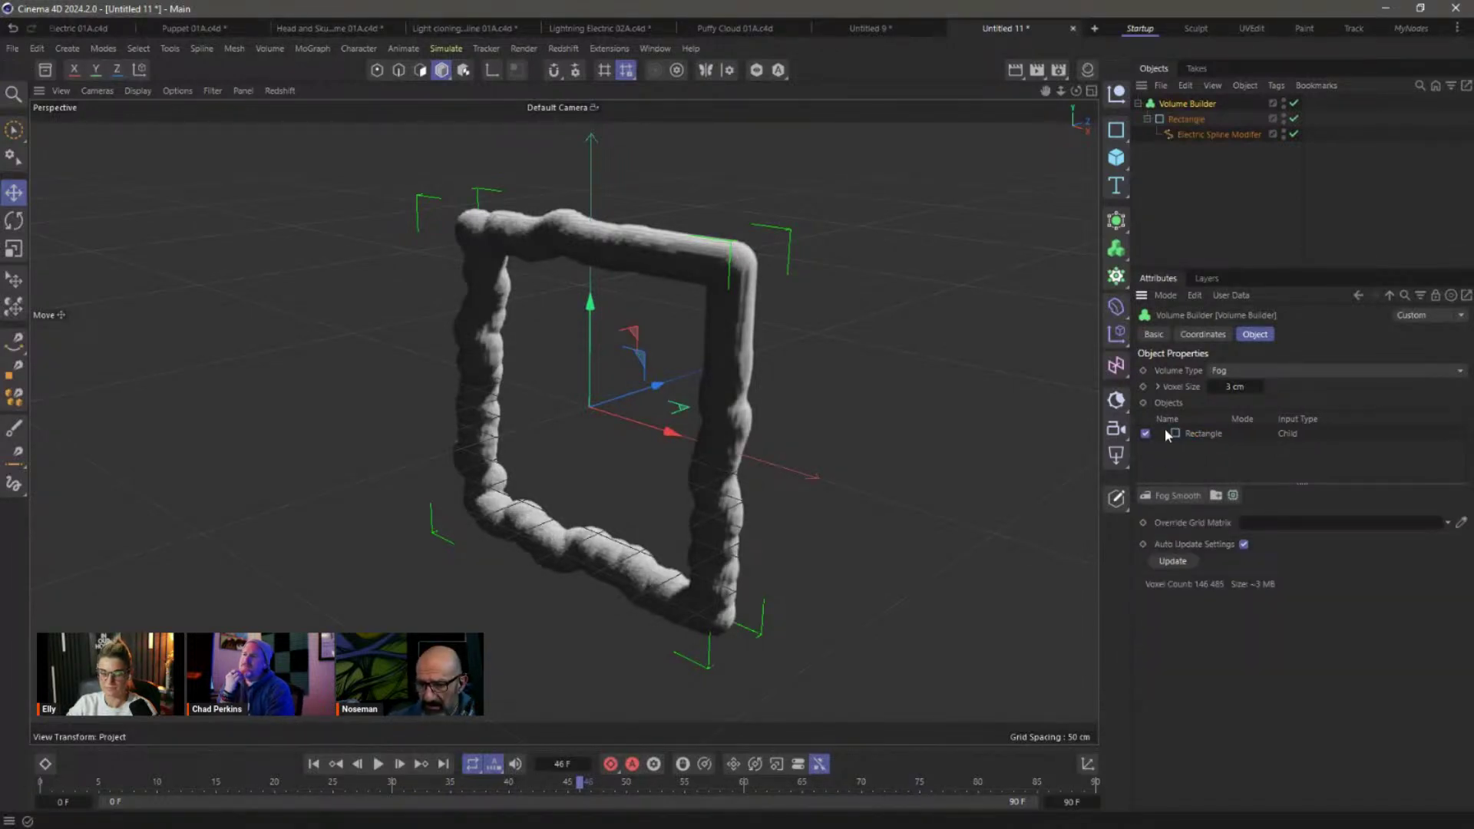
left_click(1145, 433)
left_click_drag(681, 323, 723, 293, "alt")
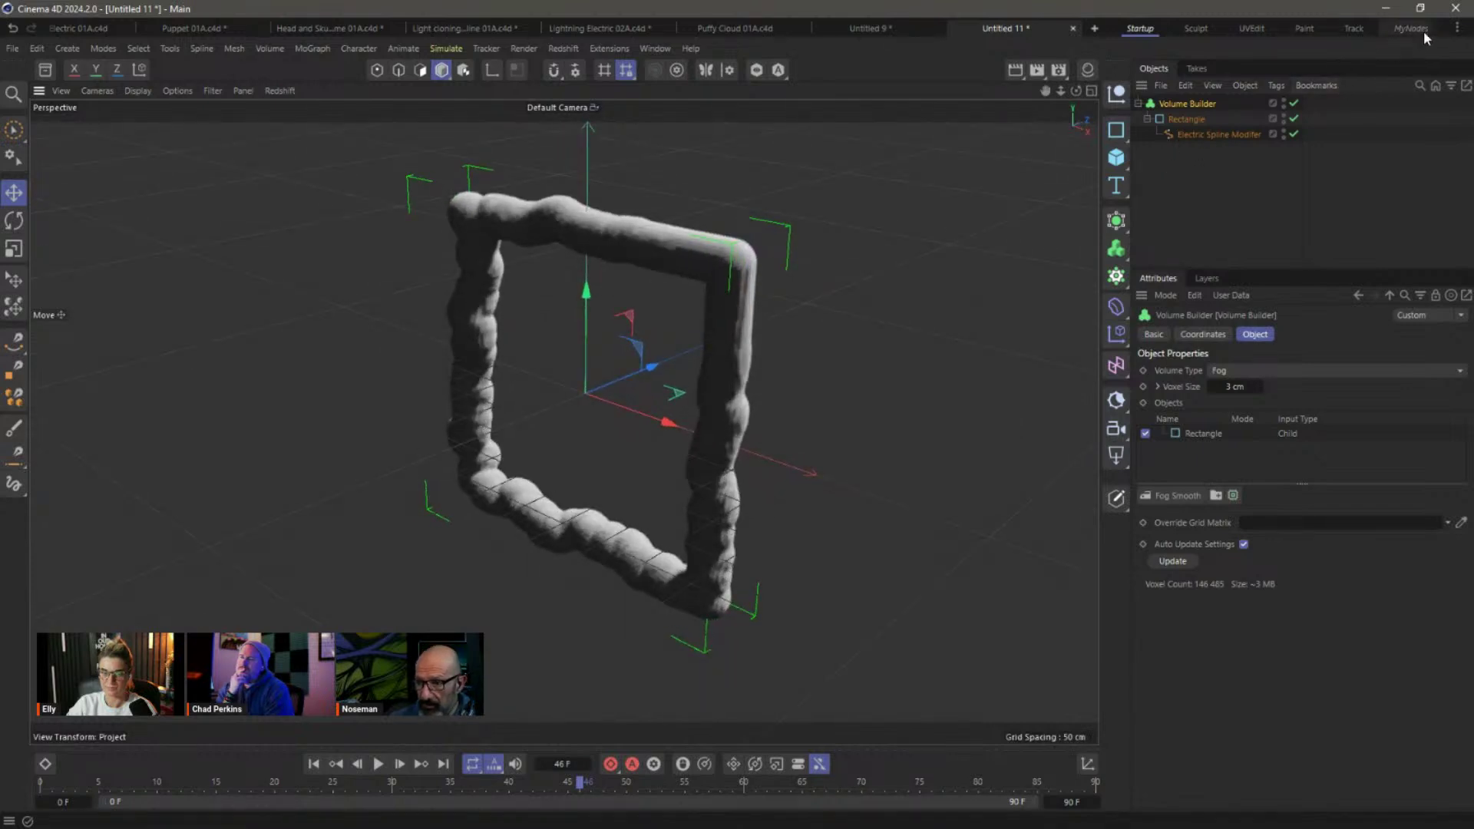
Close the Untitled 9 project without saving its changes.
left_click(878, 29)
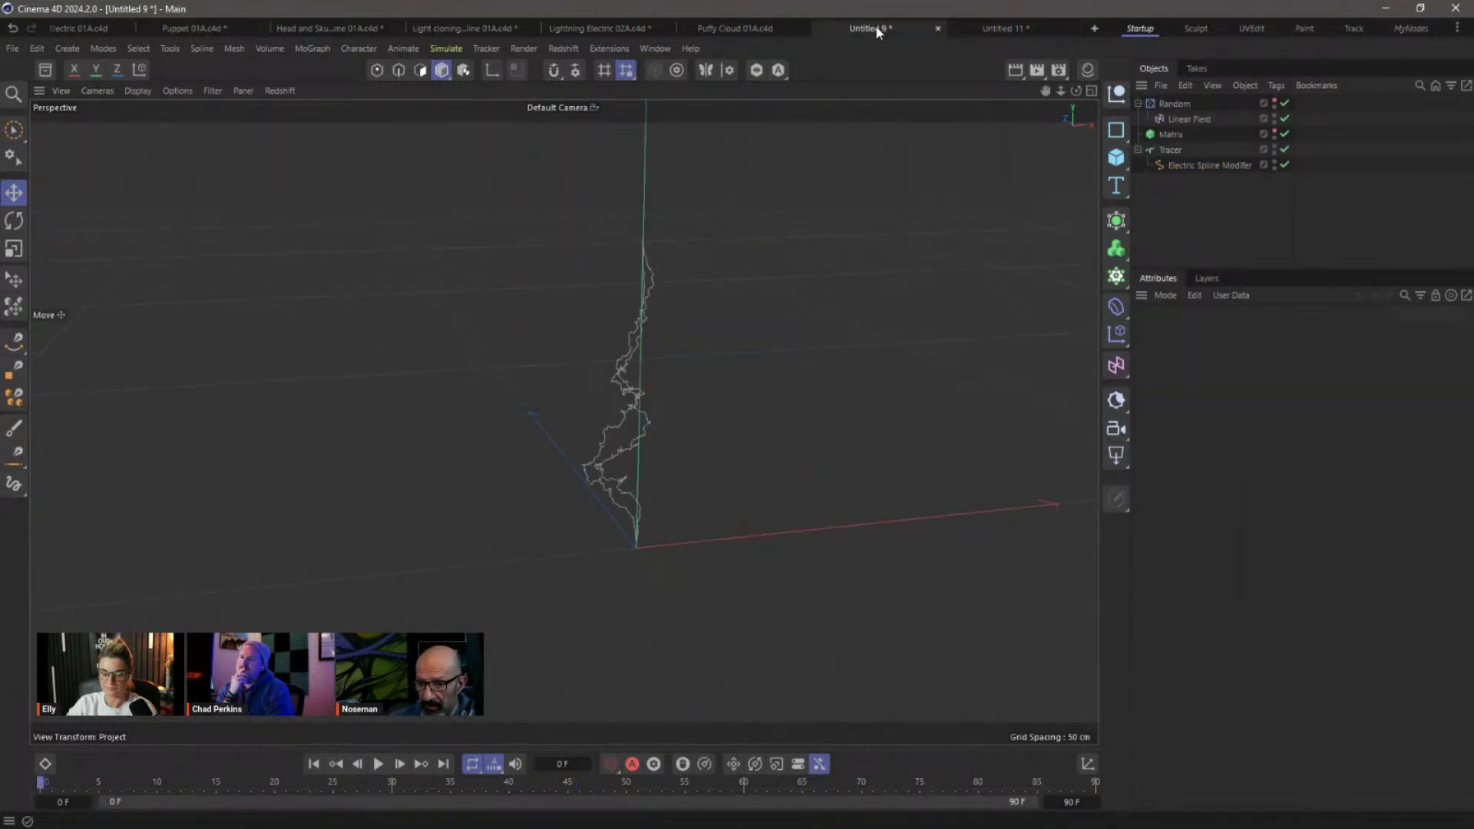
left_click(937, 28)
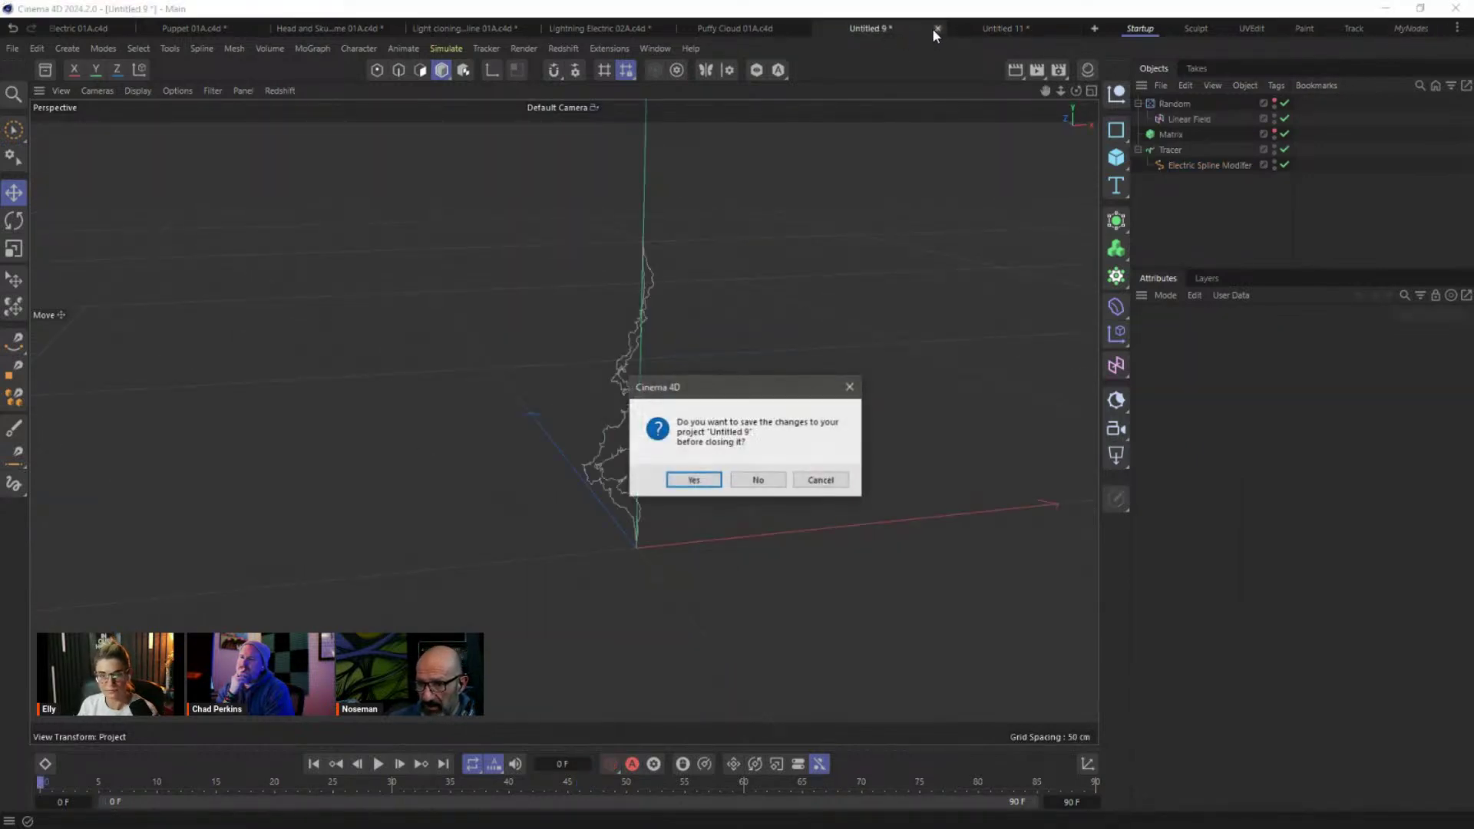
left_click(774, 481)
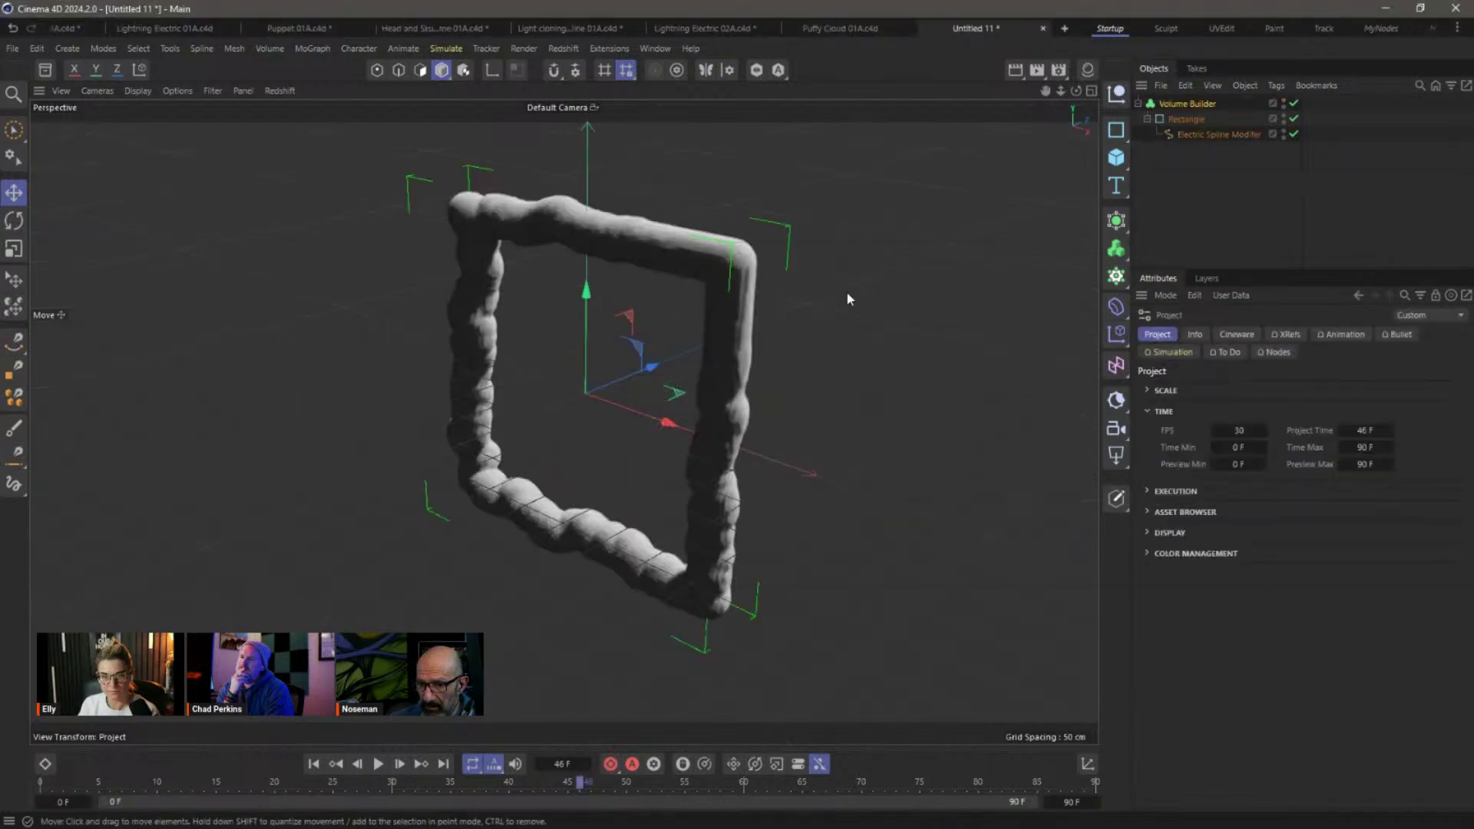
Switch to the MyRS layout, create a Redshift Volume material and assign it to the Volume Builder.
left_click(1430, 28)
left_click(1089, 70)
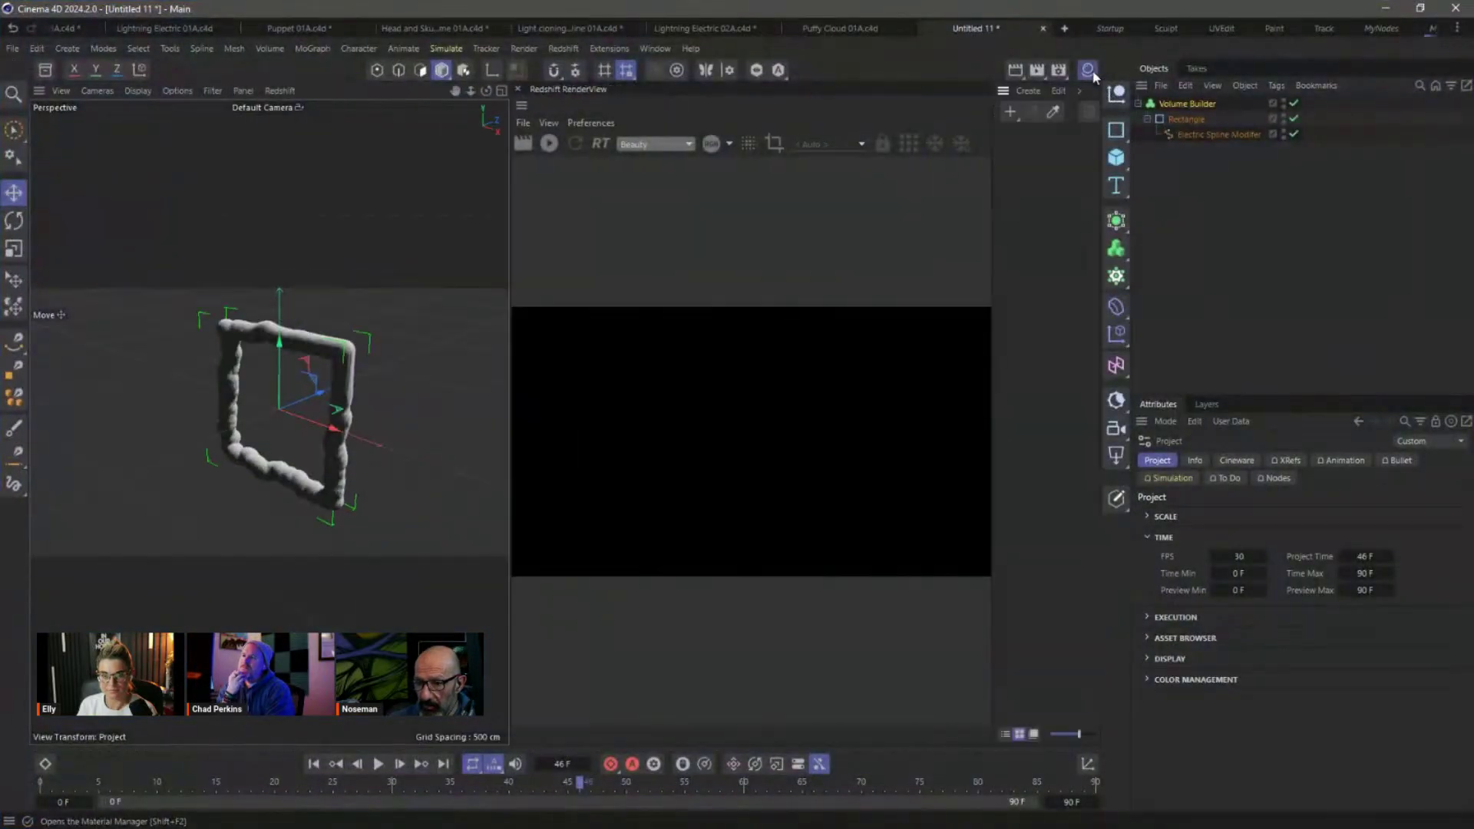
left_click(1011, 112)
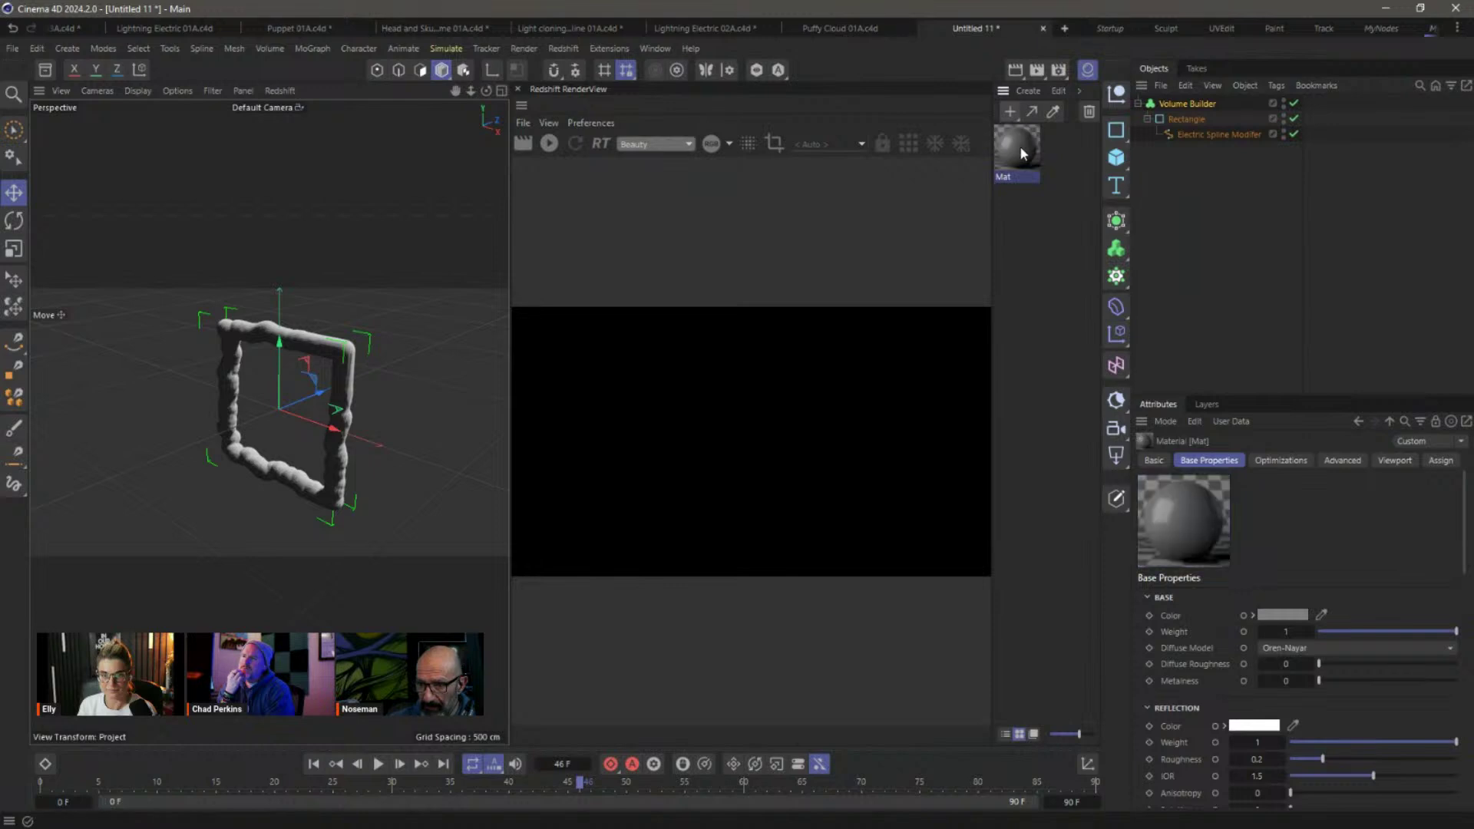
key("Delete")
left_click(1011, 113)
mouse_move(1075, 171)
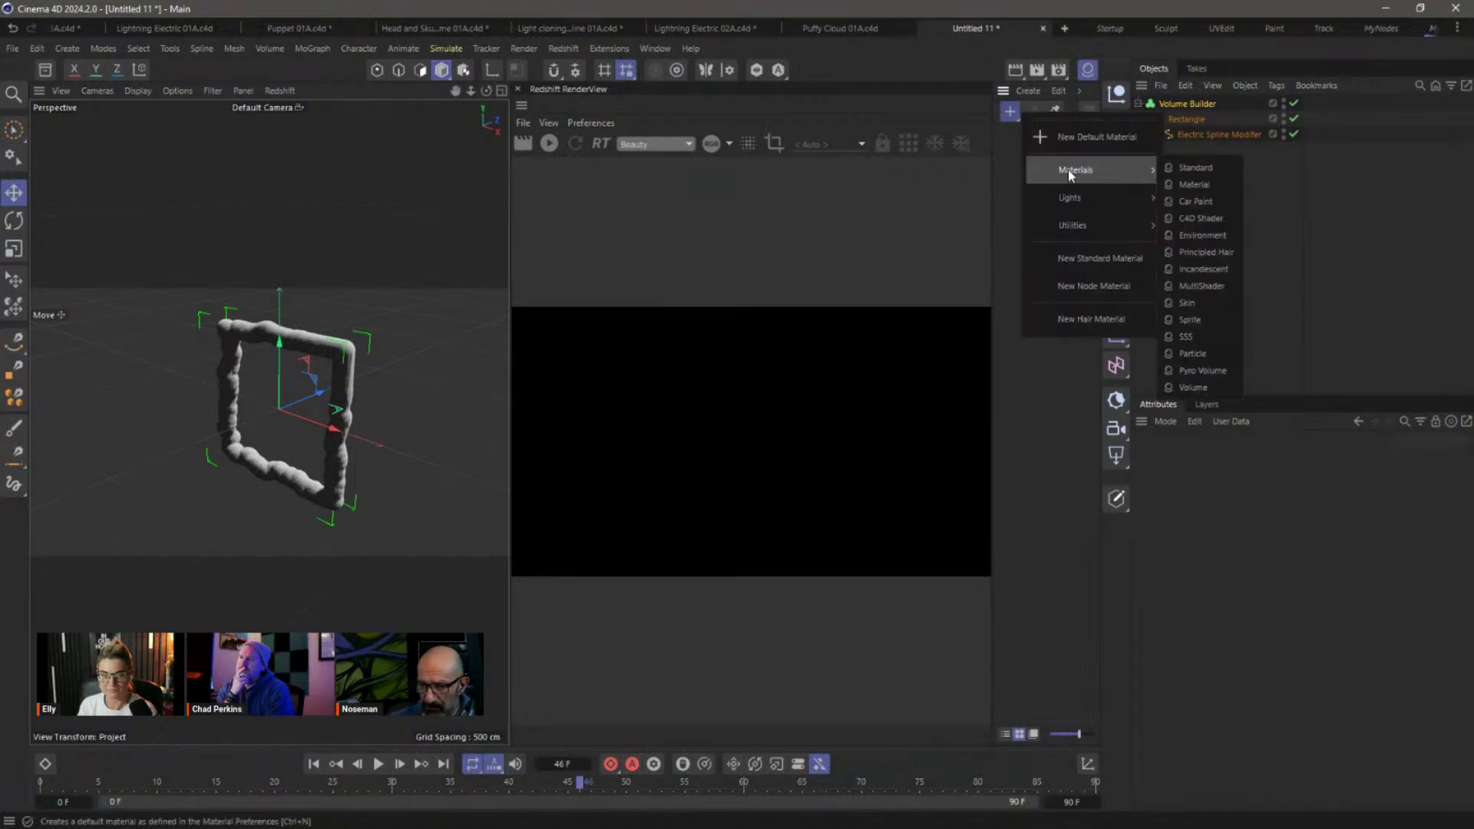
left_click(1200, 386)
left_click(1083, 222)
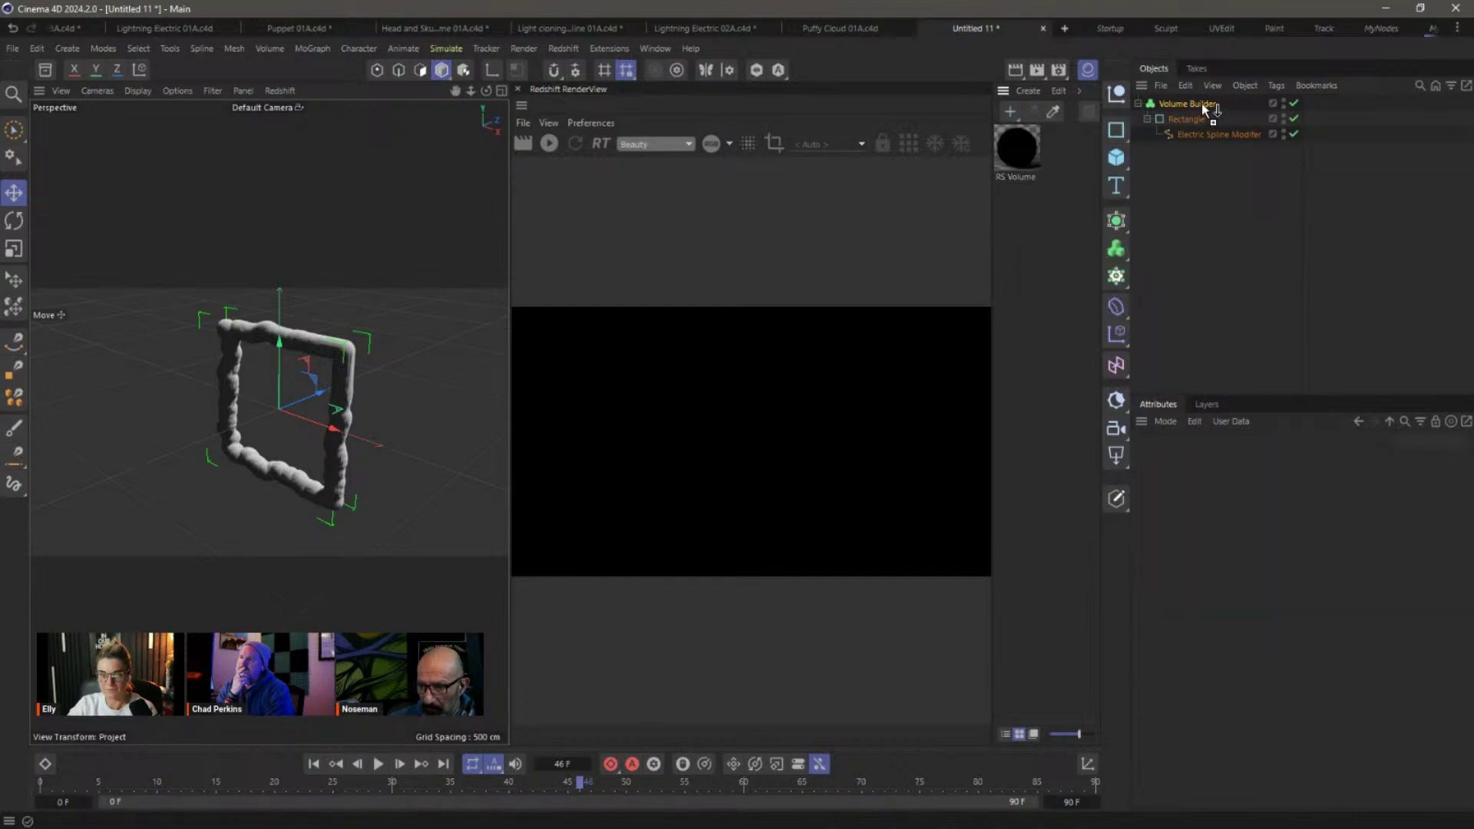
left_click_drag(1210, 110, 1211, 108)
Open the RS Volume material in the Node Editor and show the Volume node's Scatter and Absorption settings beside the render view.
double_click(1030, 152)
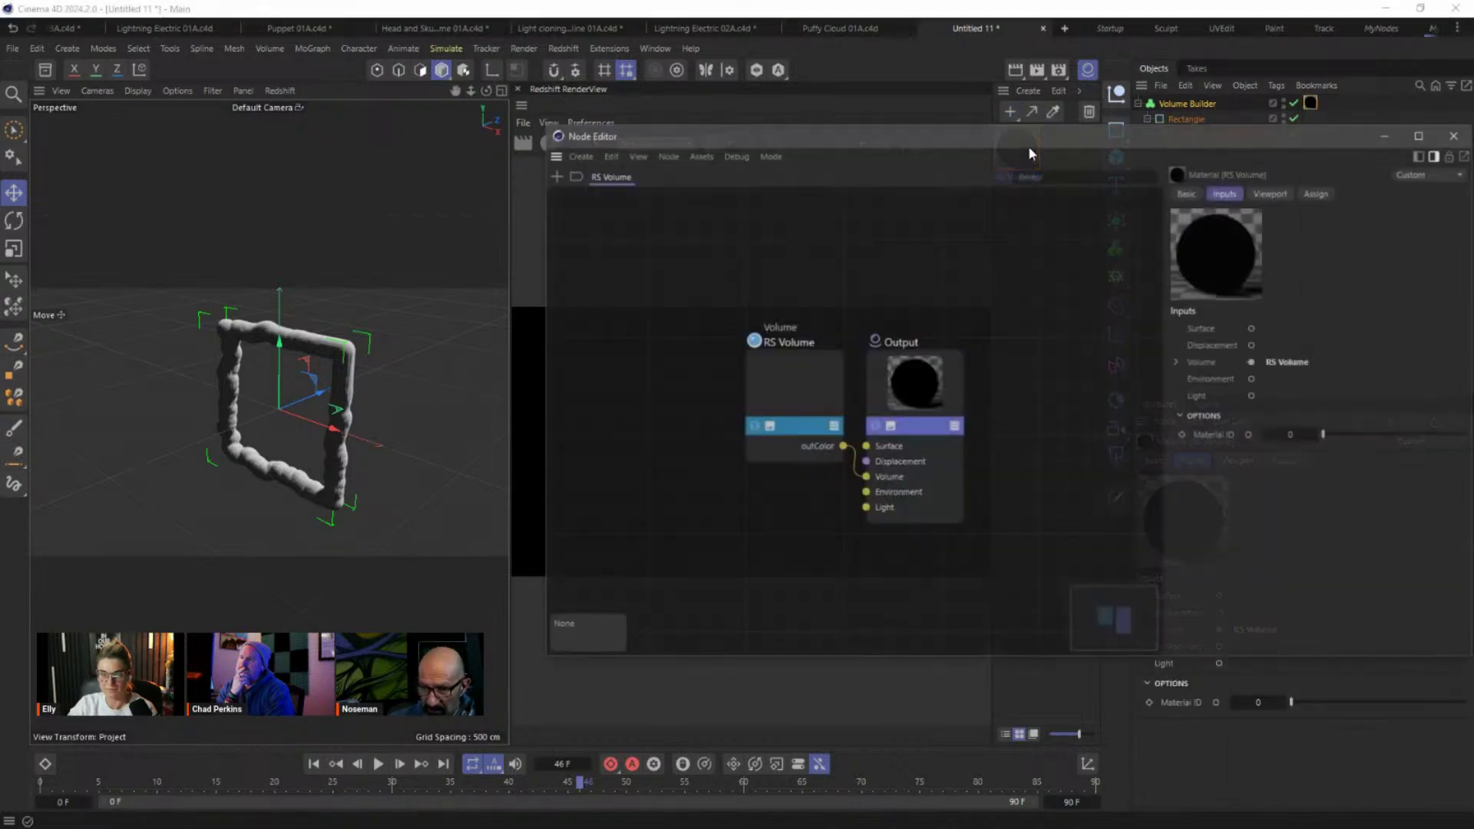
double_click(1024, 135)
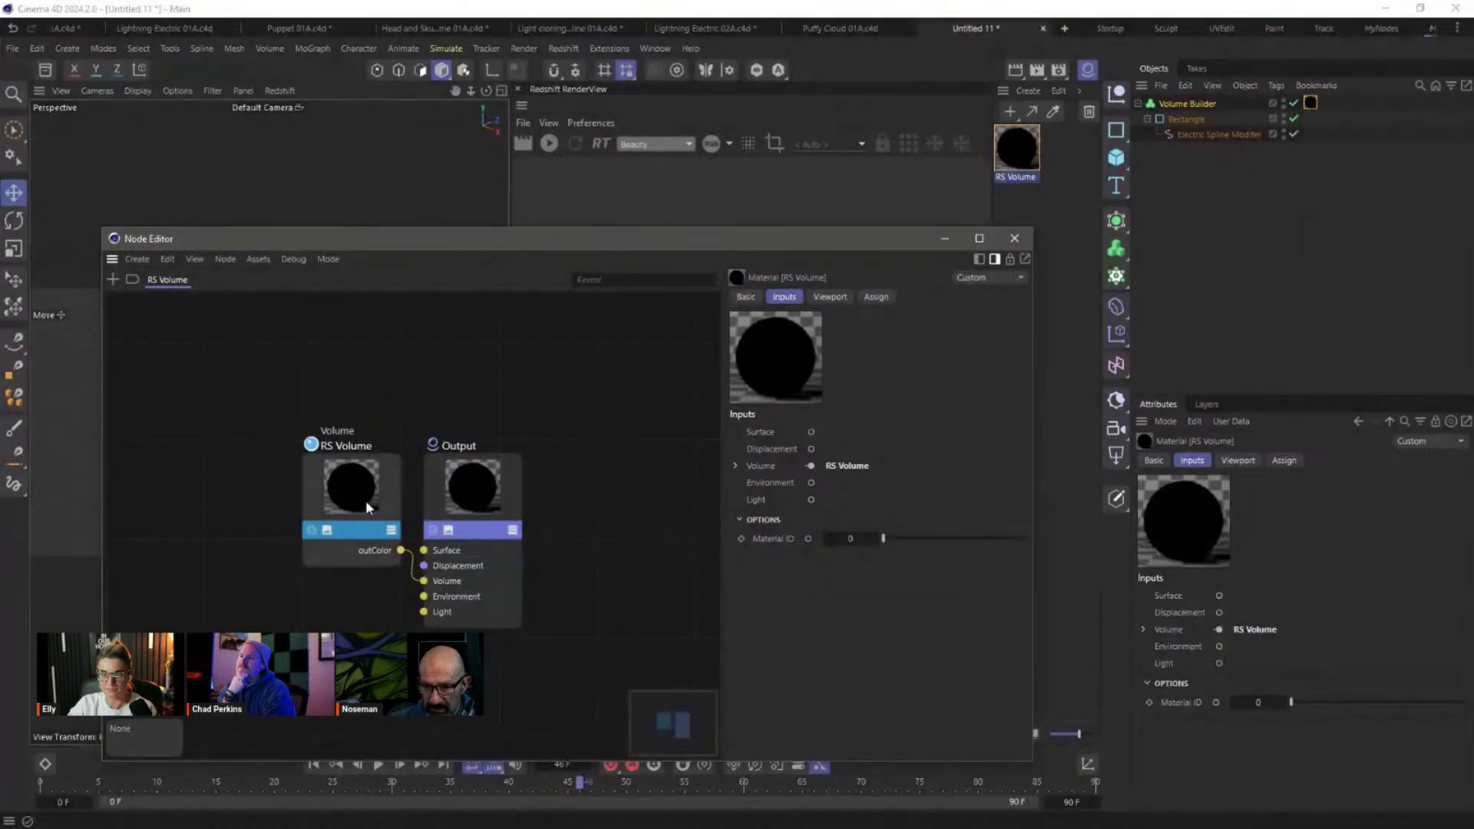
left_click(345, 488)
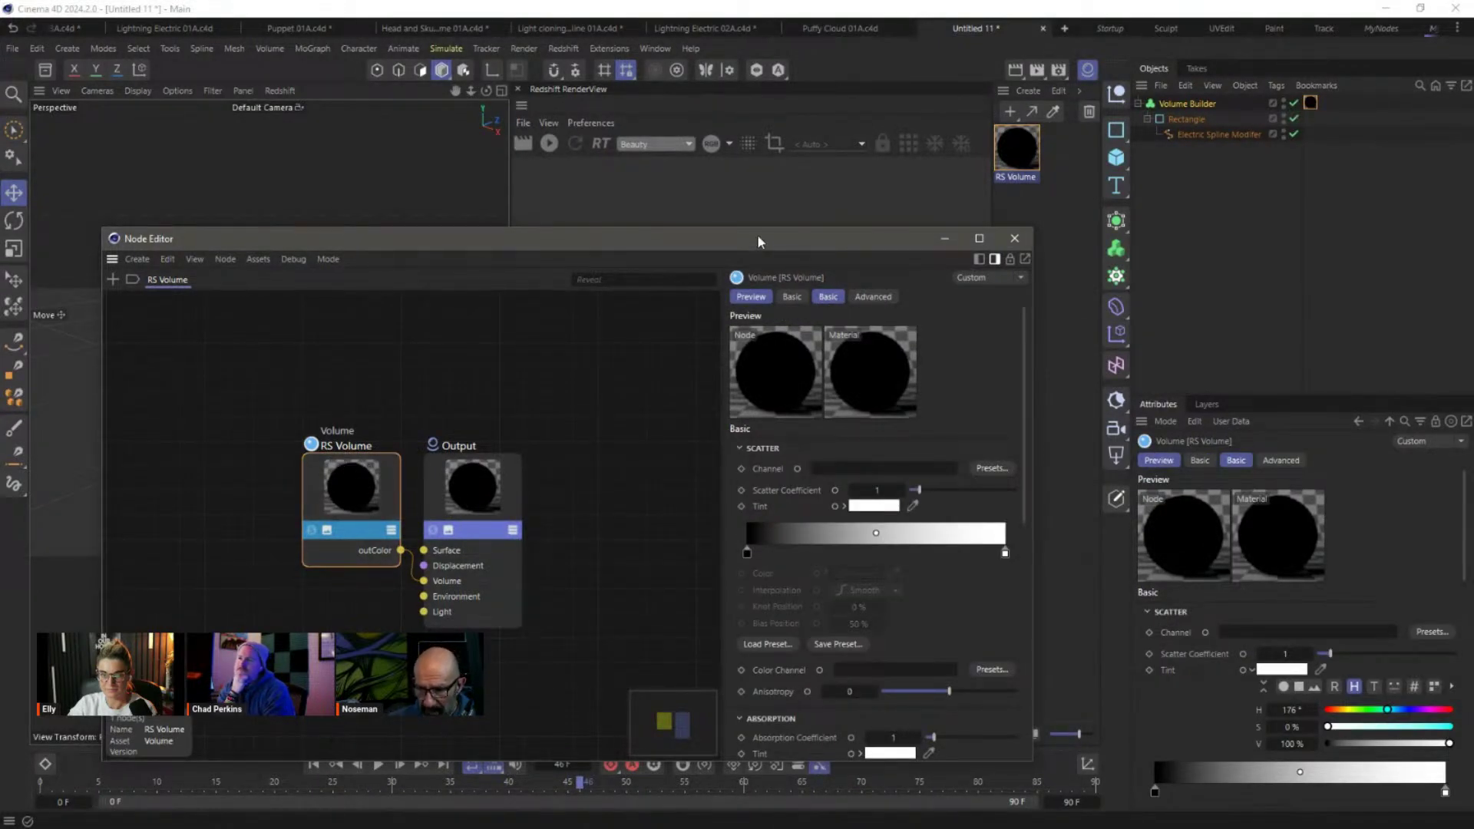
left_click_drag(758, 241, 208, 173)
left_click(284, 226)
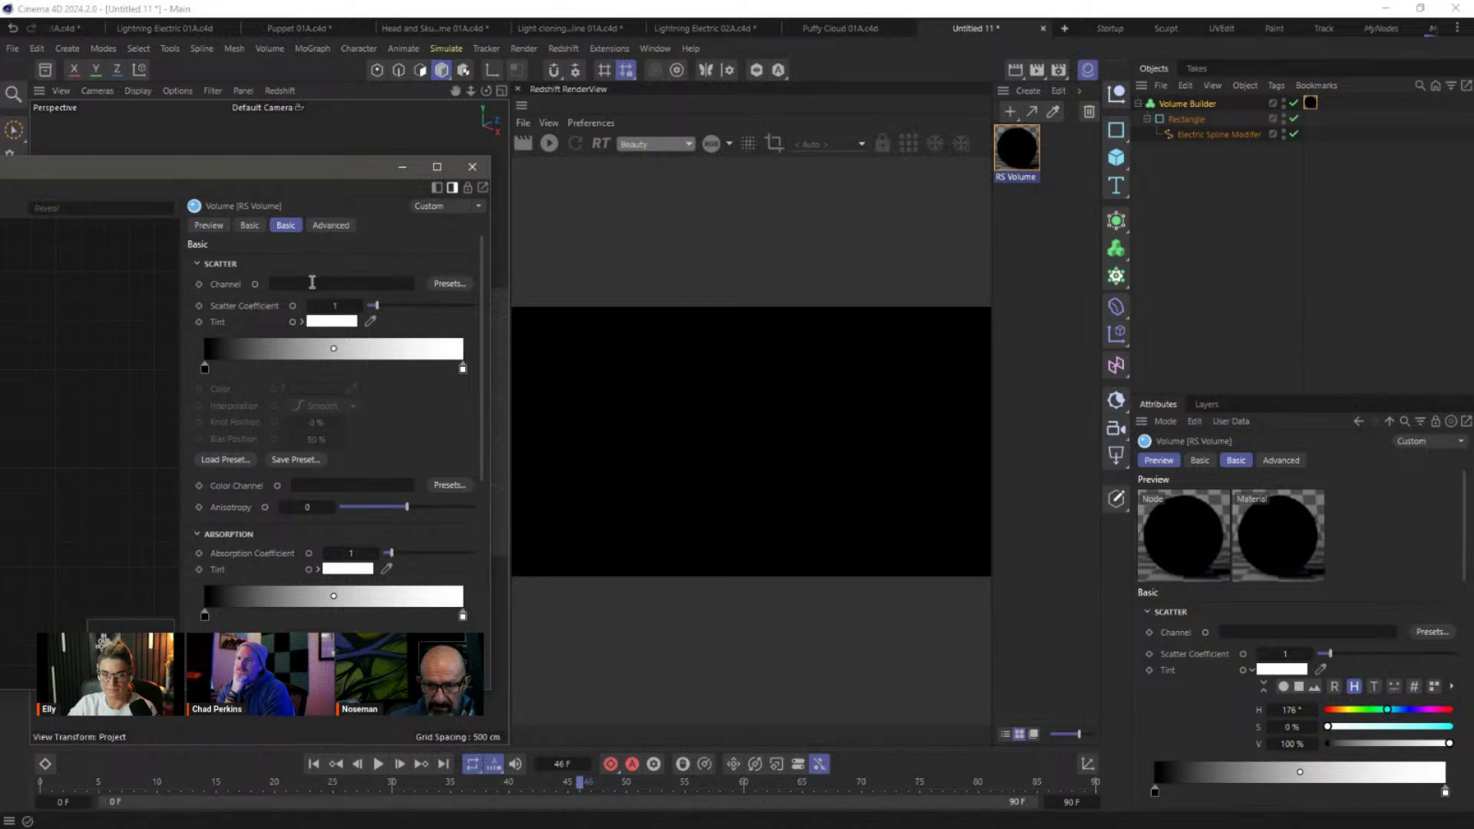
Rename the Volume Builder as bolt and assign it as the Scatter channel of the RS Volume node.
left_click(446, 284)
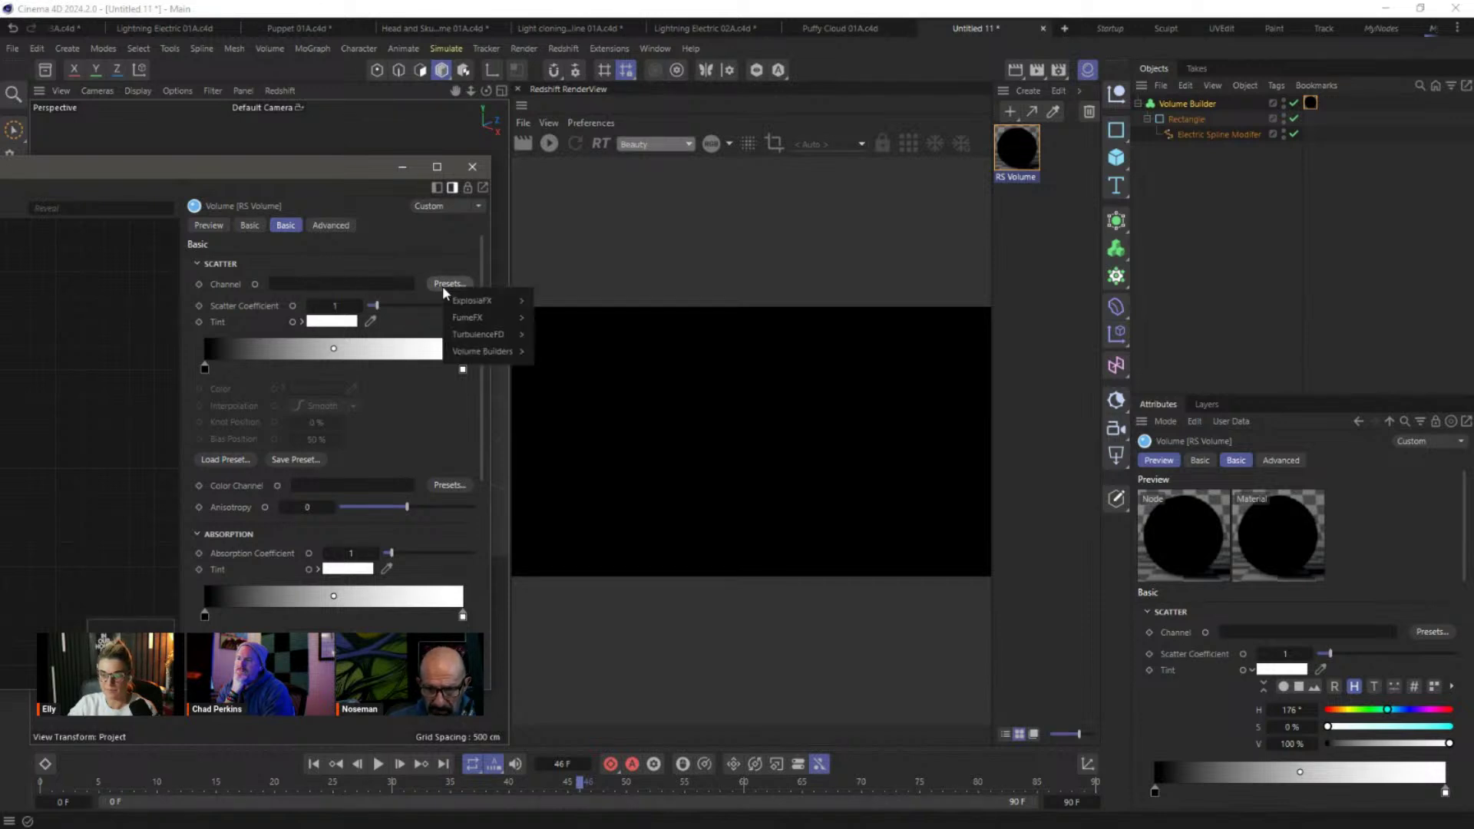
mouse_move(481, 355)
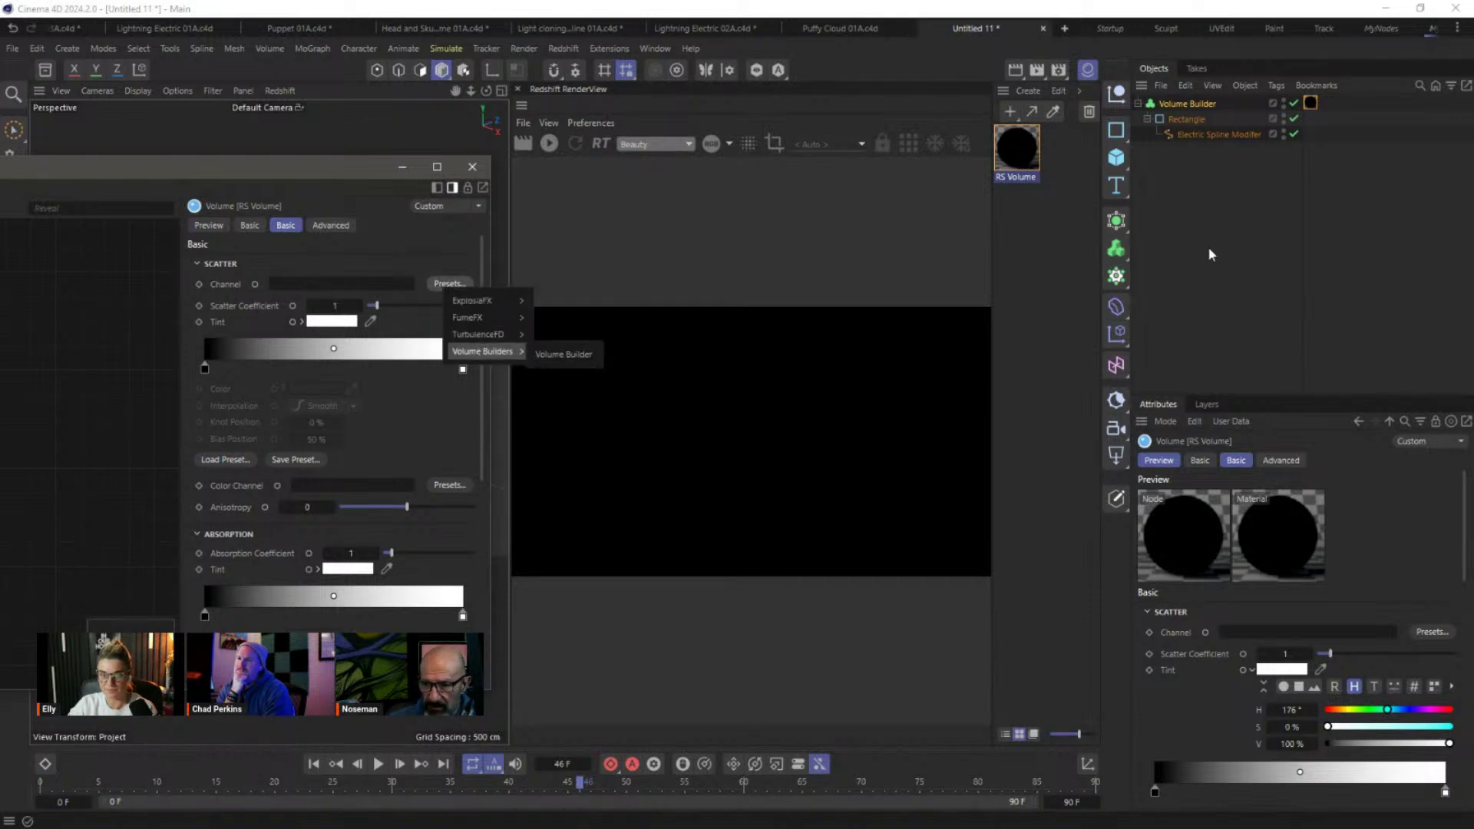
left_click(1207, 154)
double_click(1192, 104)
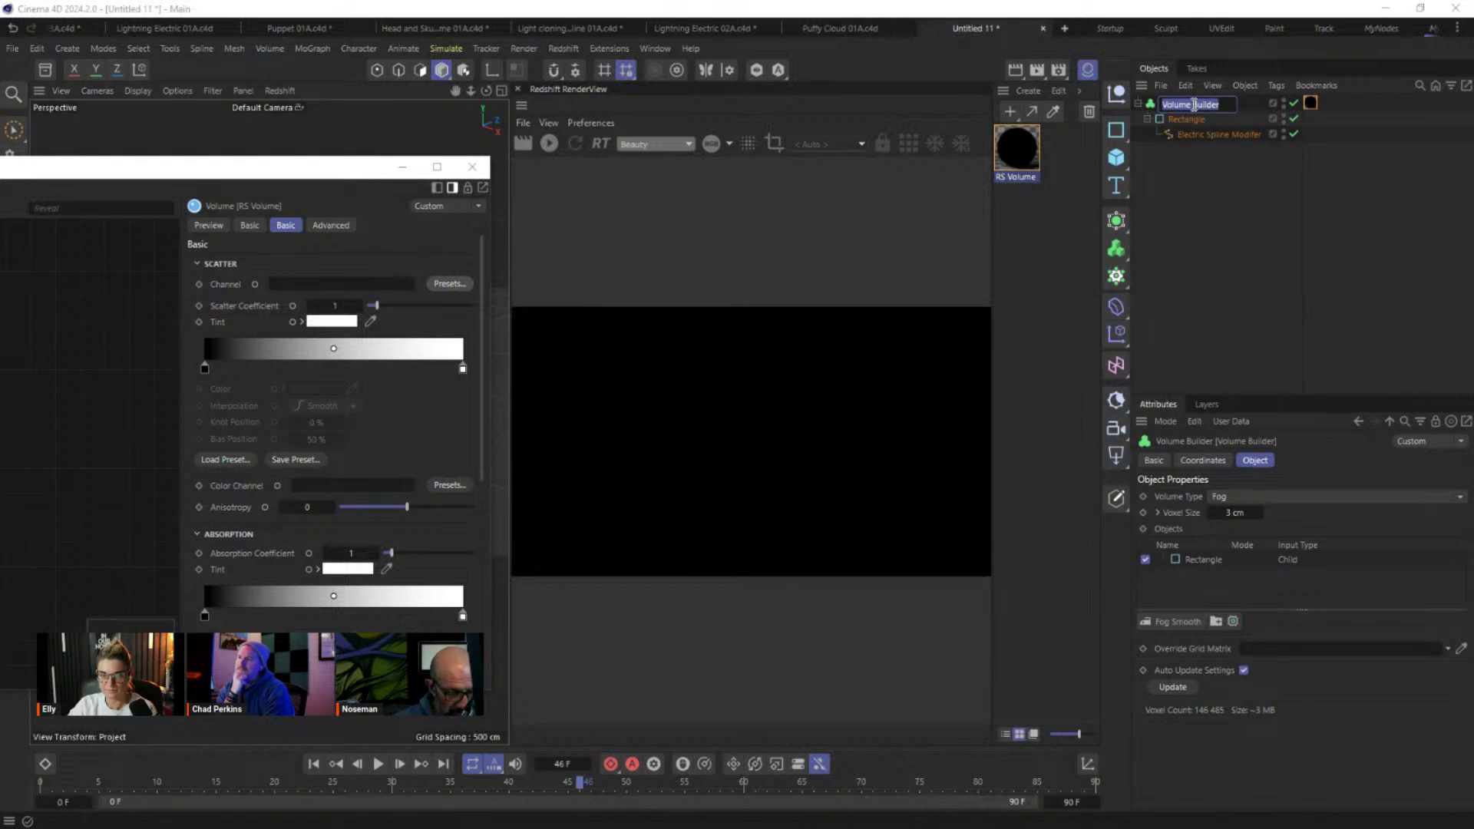
type("bolt")
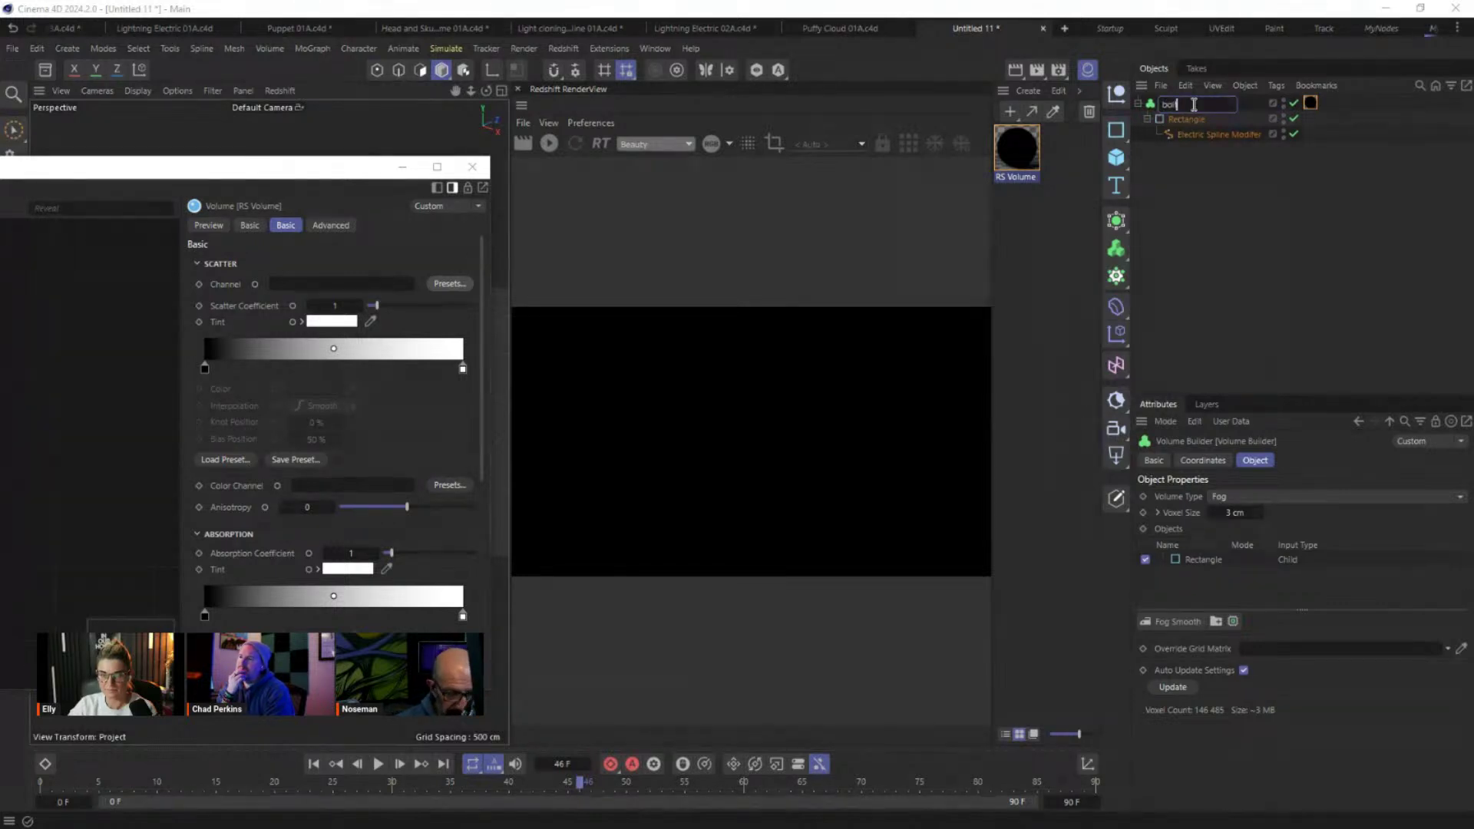
key("Return")
left_click(449, 283)
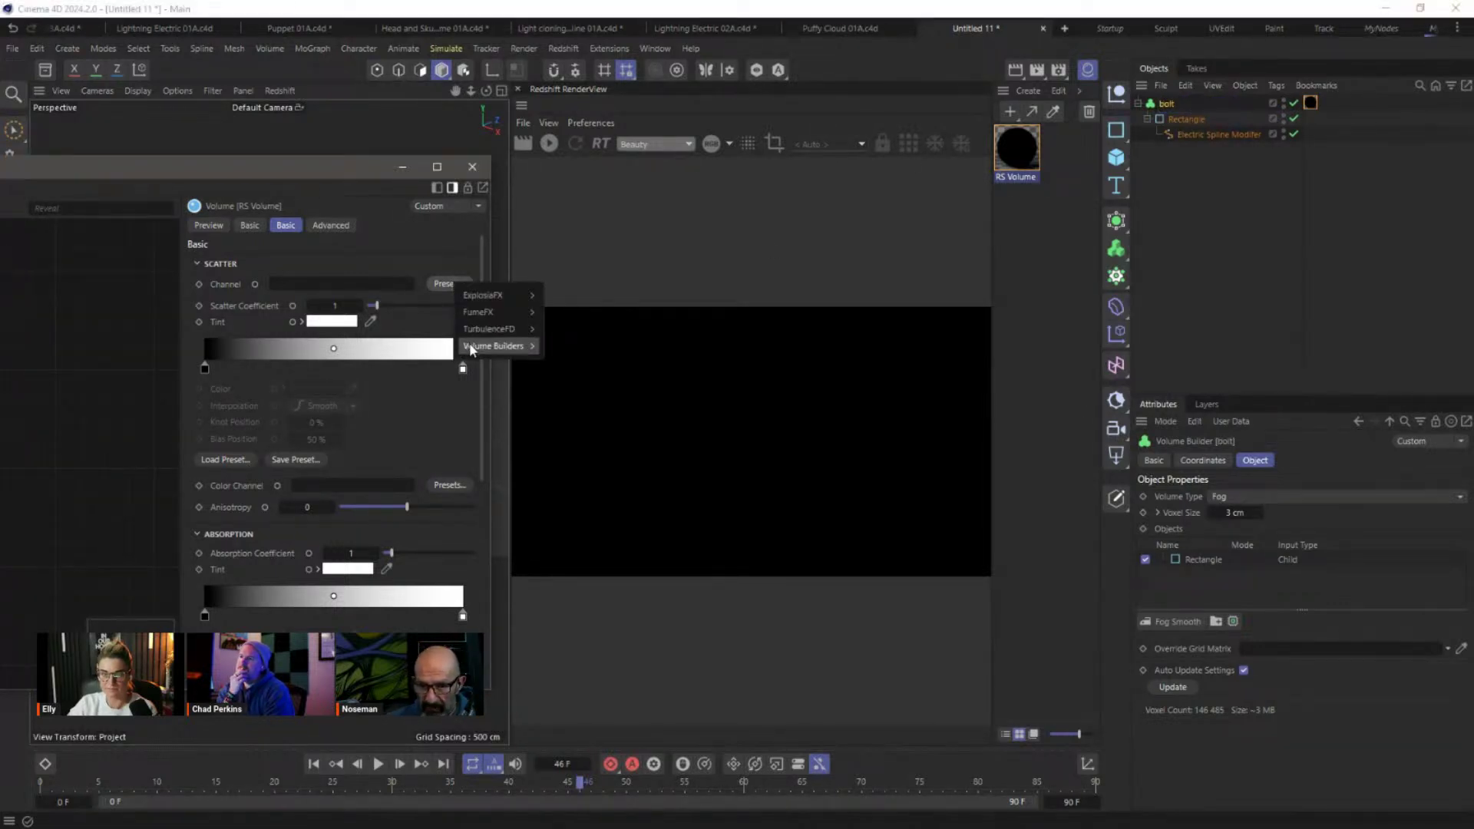
left_click(553, 349)
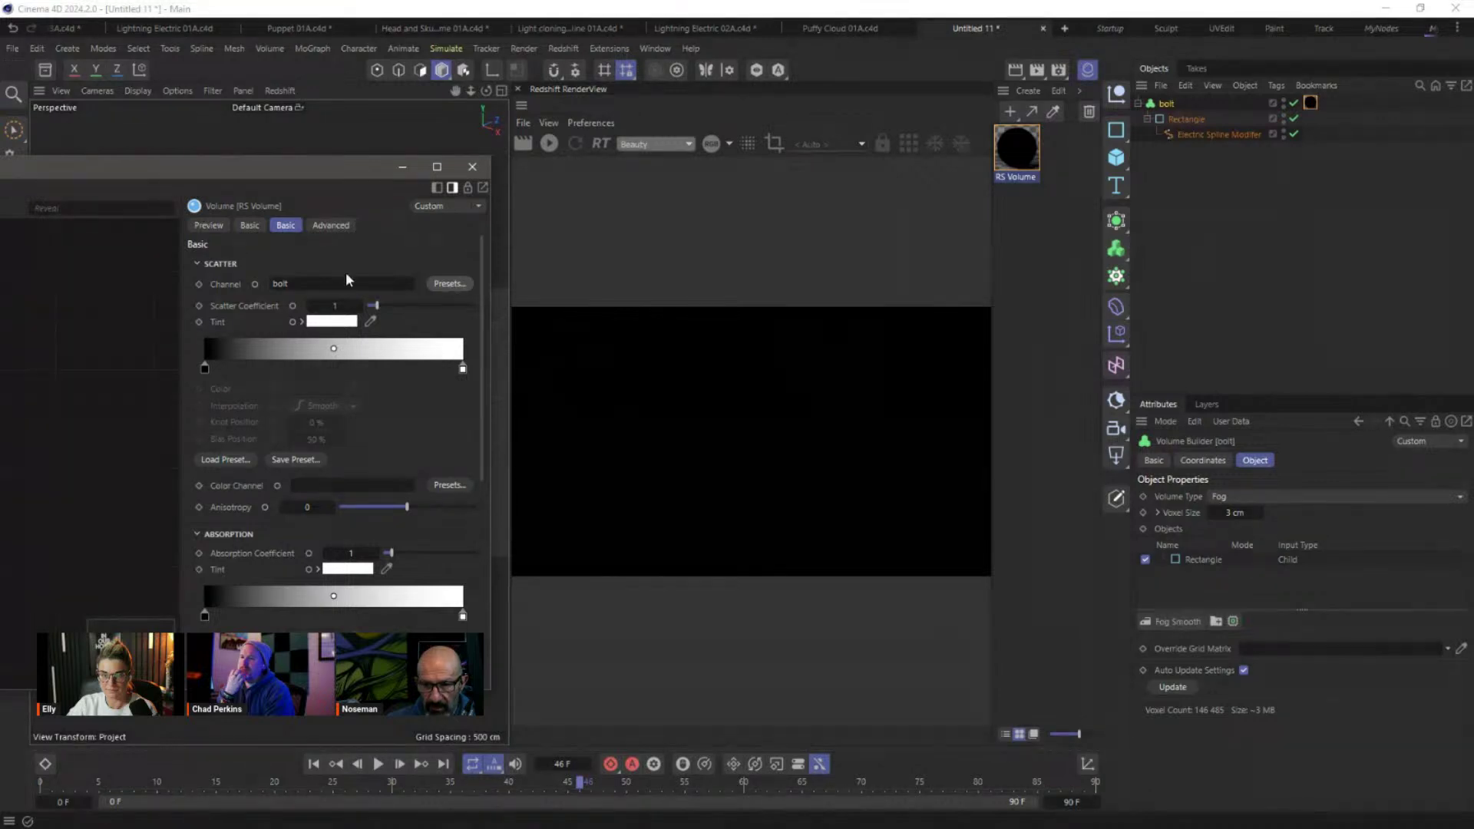
Start the Redshift preview render, add a Dome Light and disable its Background.
left_click(1117, 455)
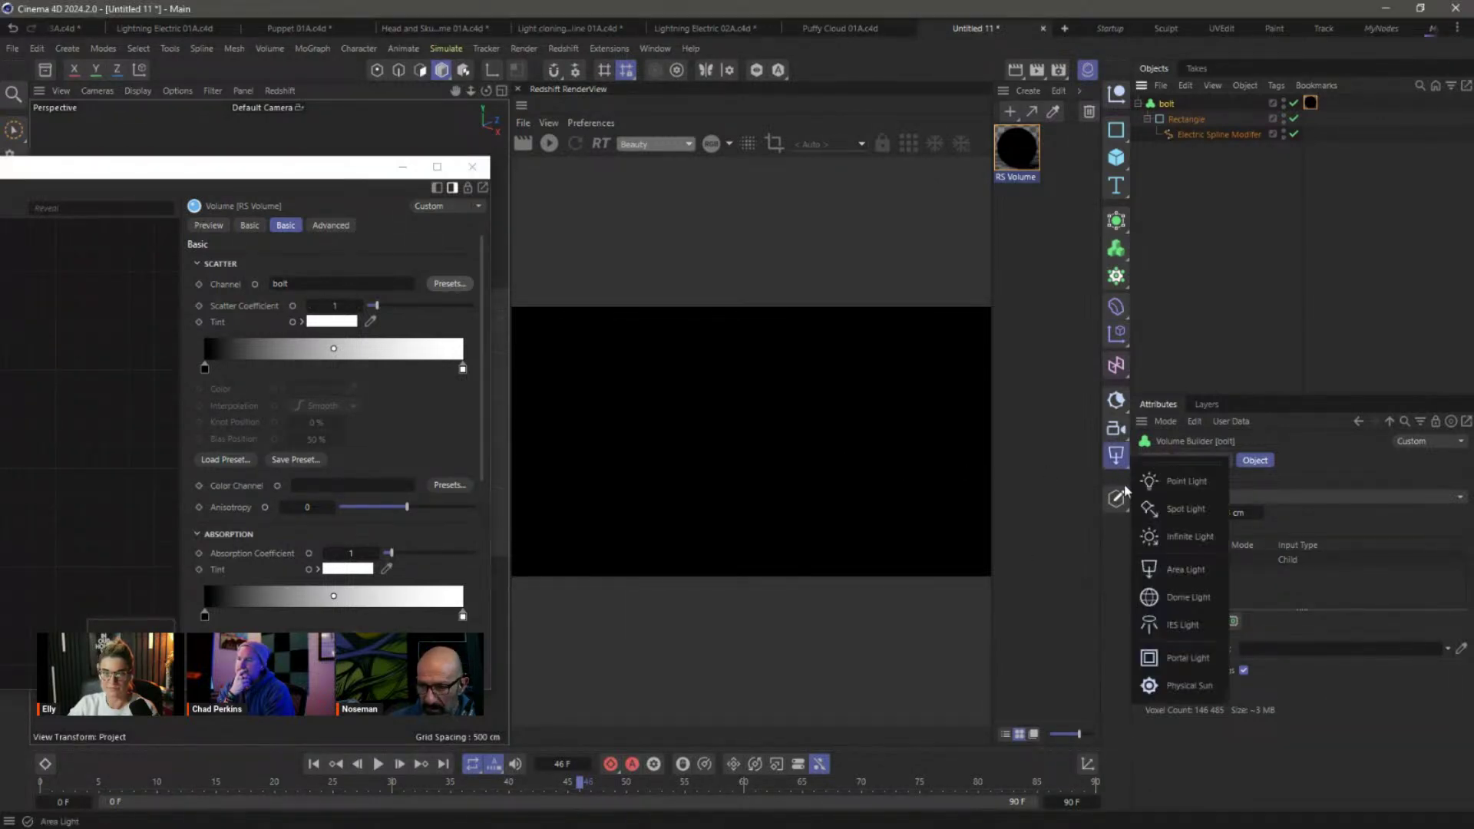
left_click(548, 148)
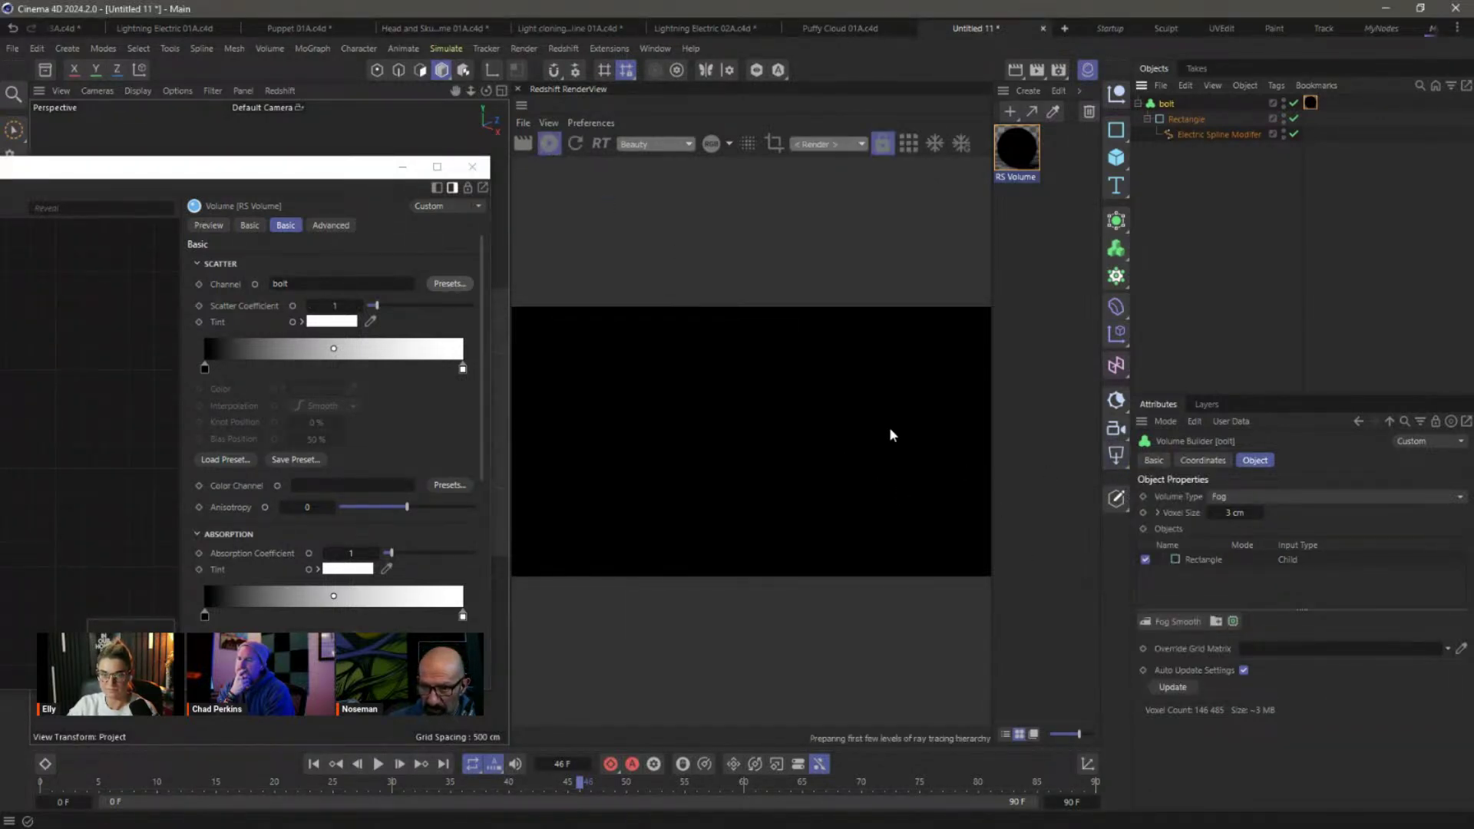
left_click(1118, 464)
left_click(1195, 598)
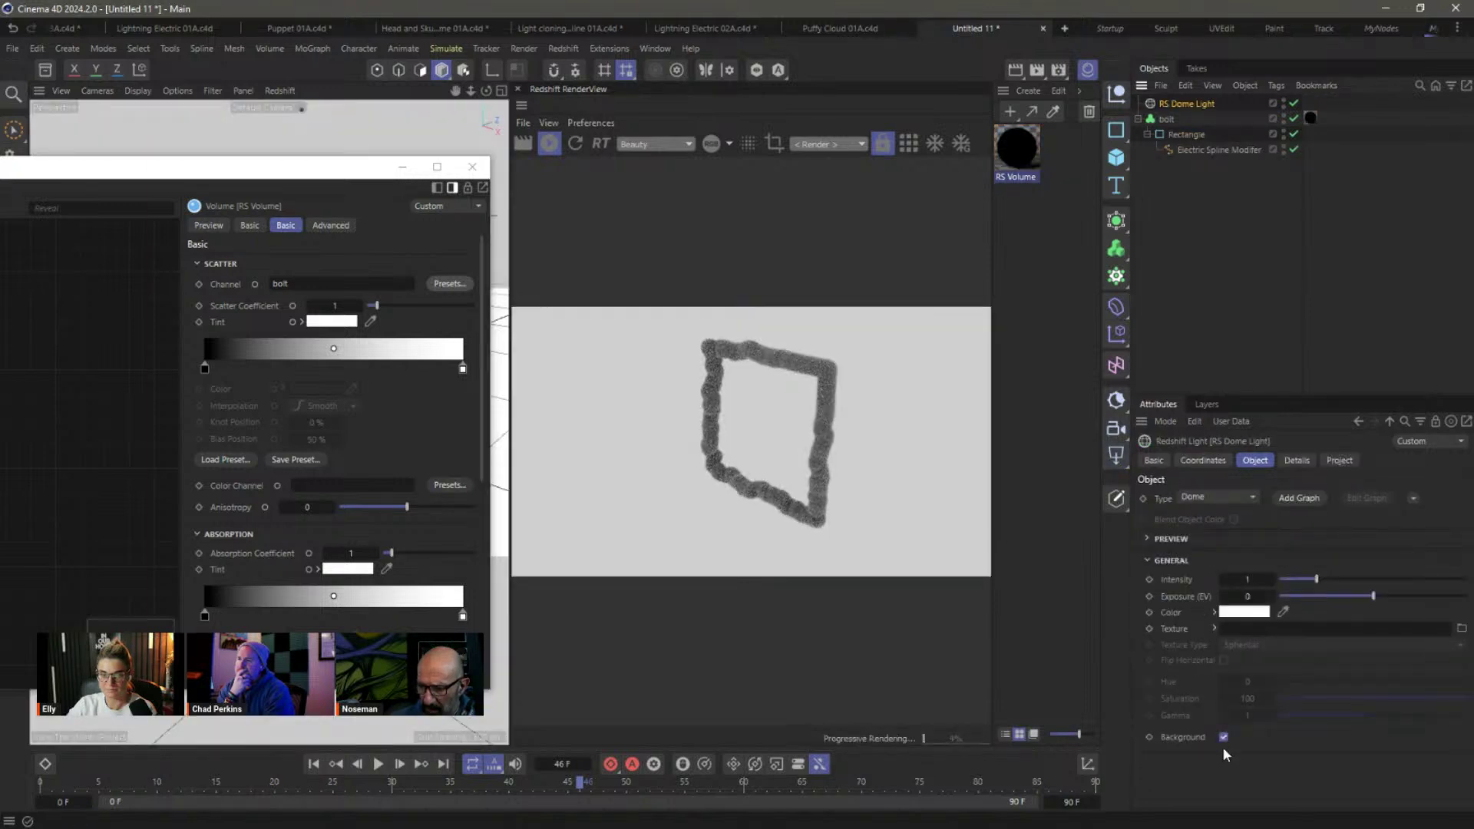
left_click(1224, 737)
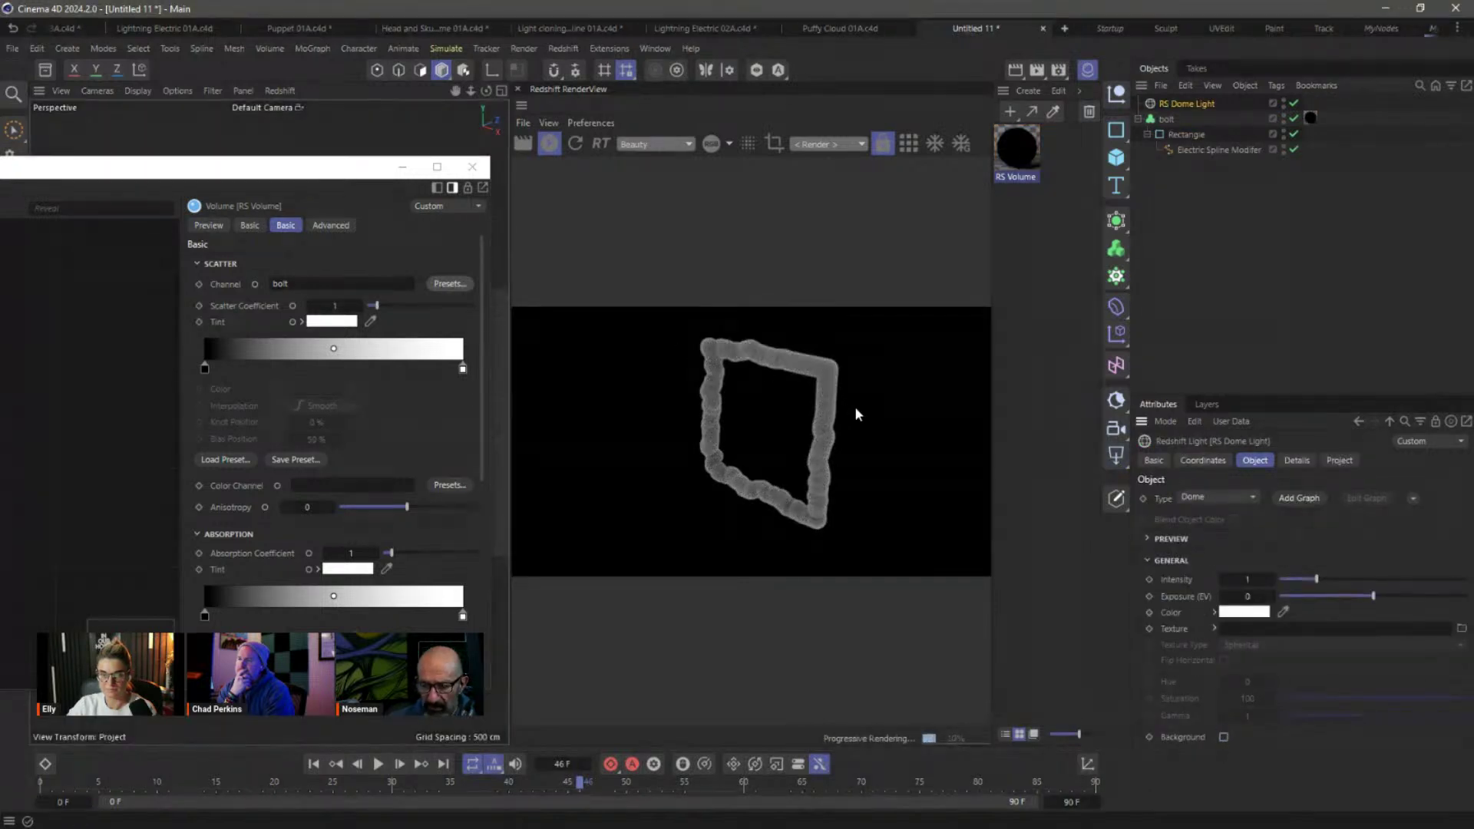
Close the Node Editor, deselect all objects and hide the Material Manager.
left_click_drag(319, 169, 575, 222)
left_click(728, 221)
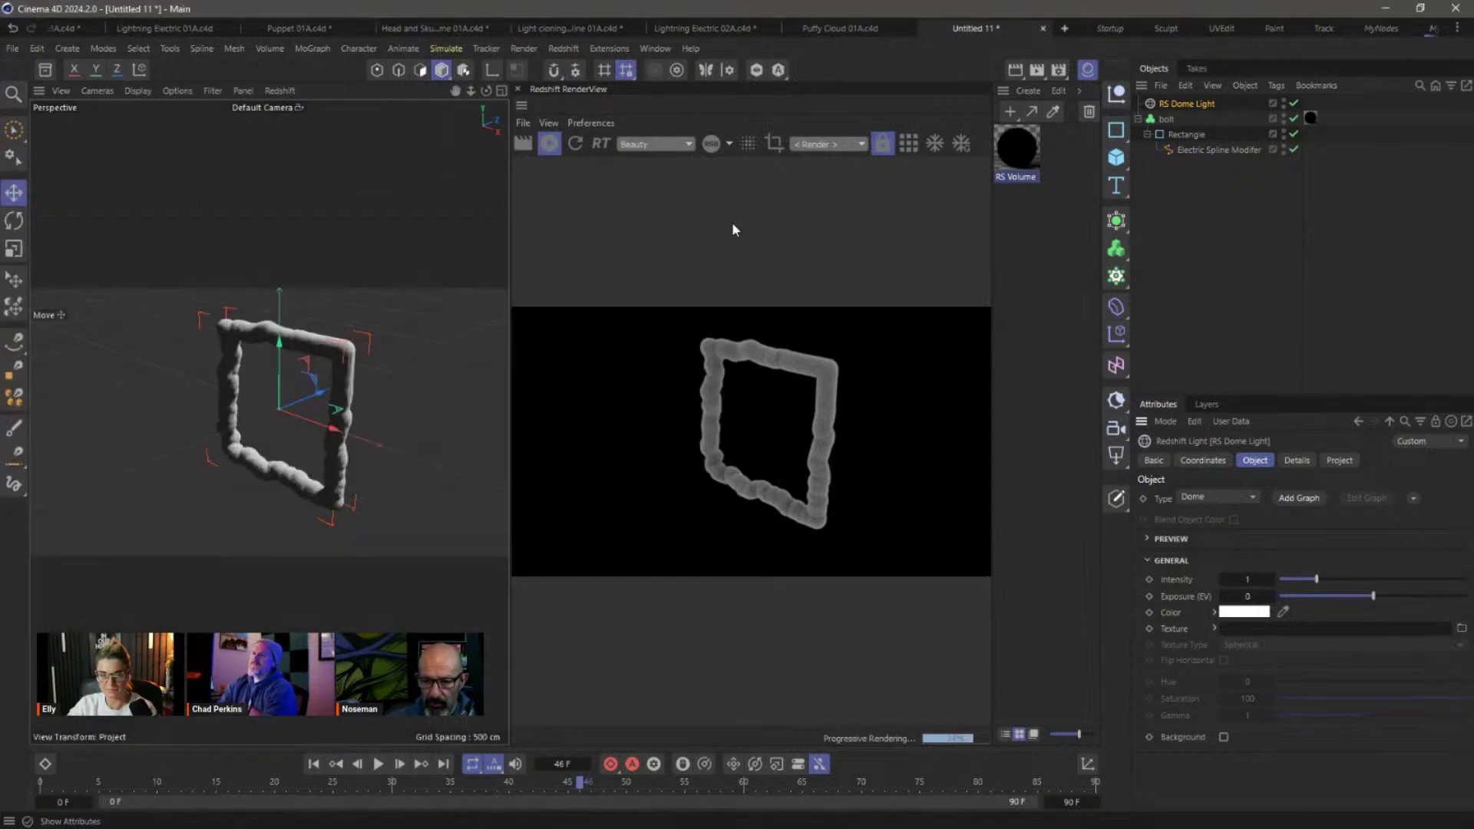
left_click(1181, 167)
left_click(1088, 70)
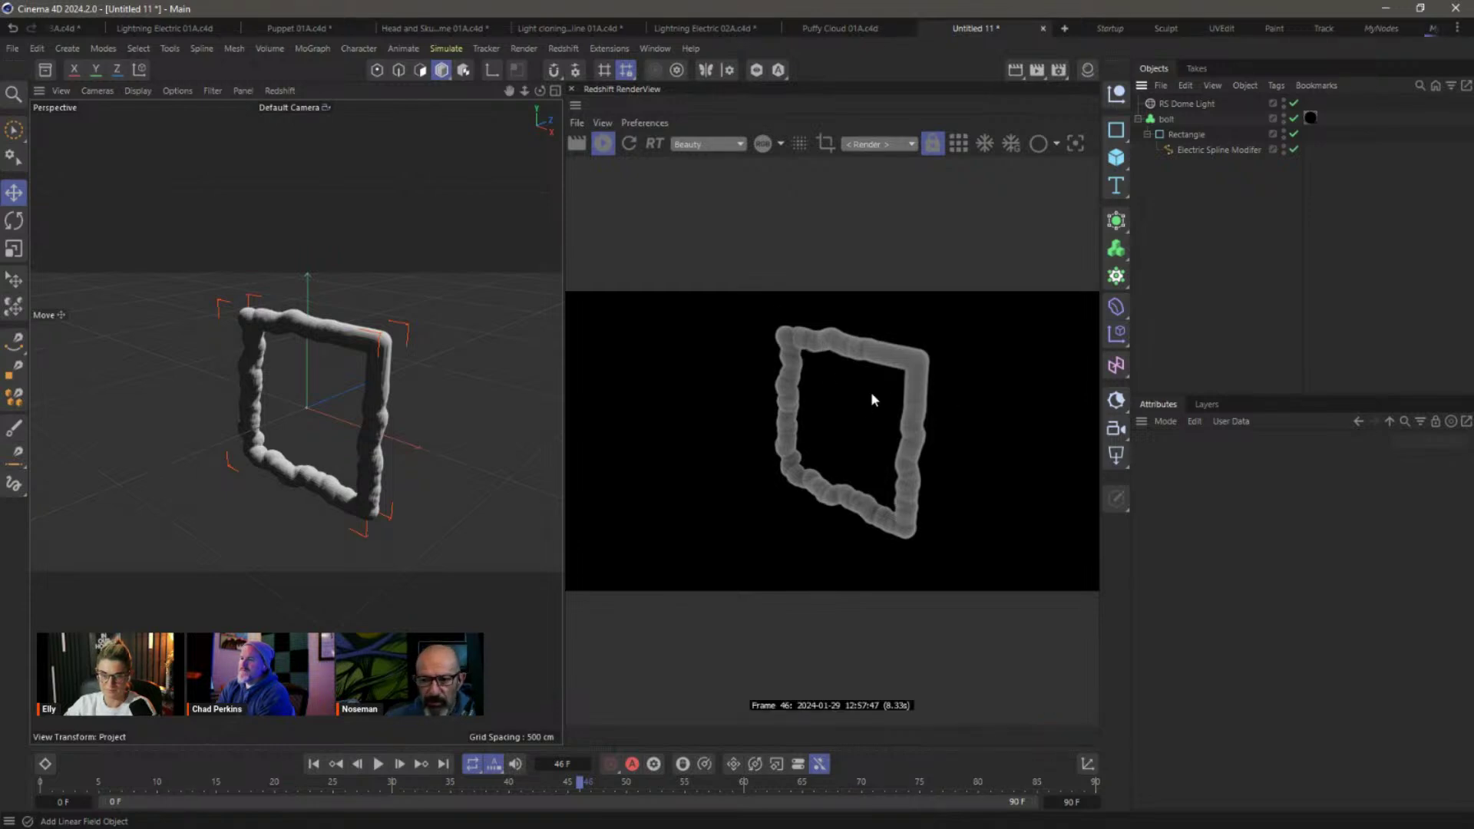
Look through the open lightning projects and bring up Lightning Electric 03A, keeping it open.
left_click(588, 31)
left_click(668, 28)
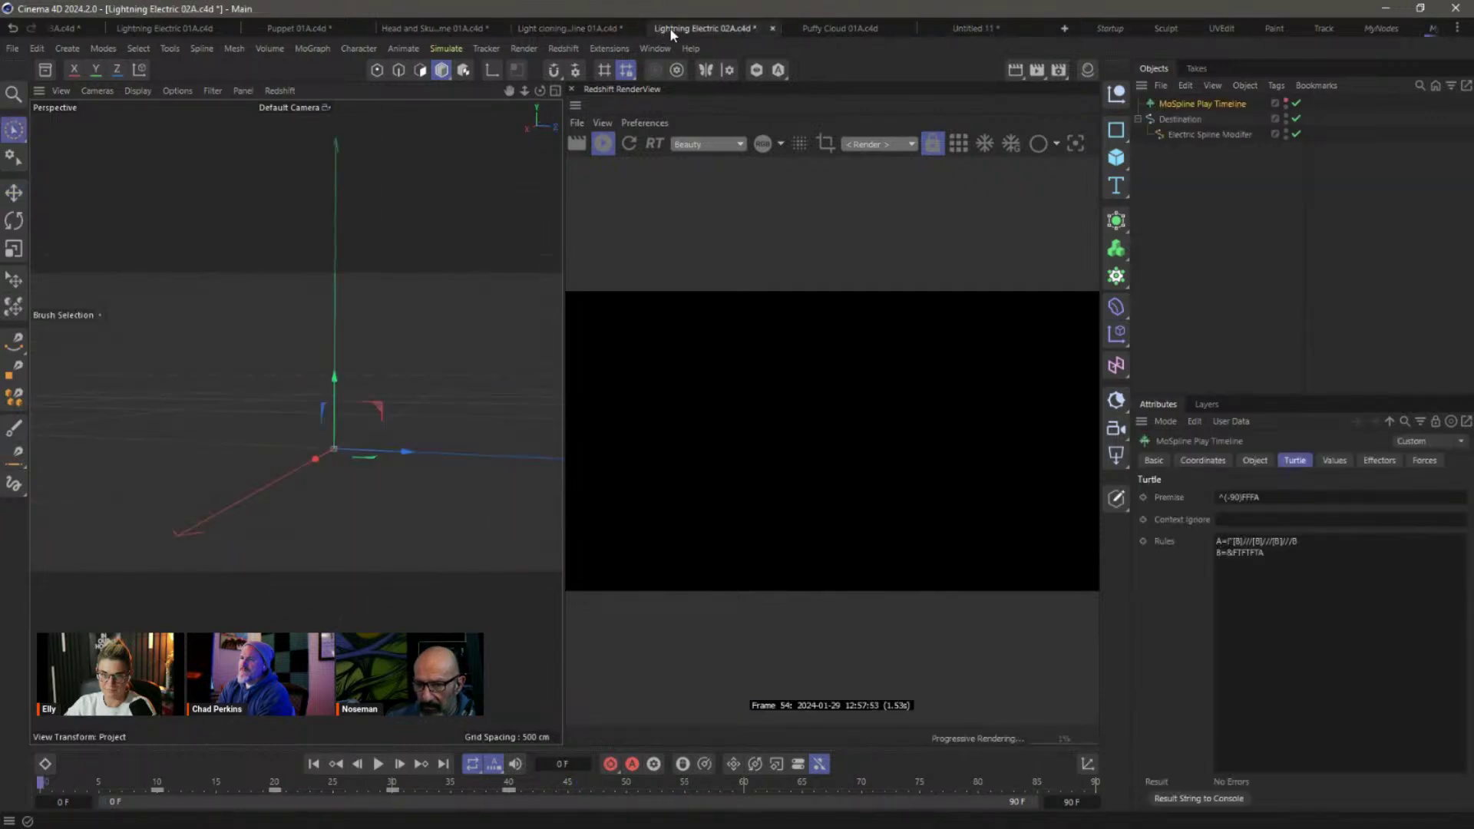
left_click(805, 28)
left_click(286, 27)
left_click(178, 28)
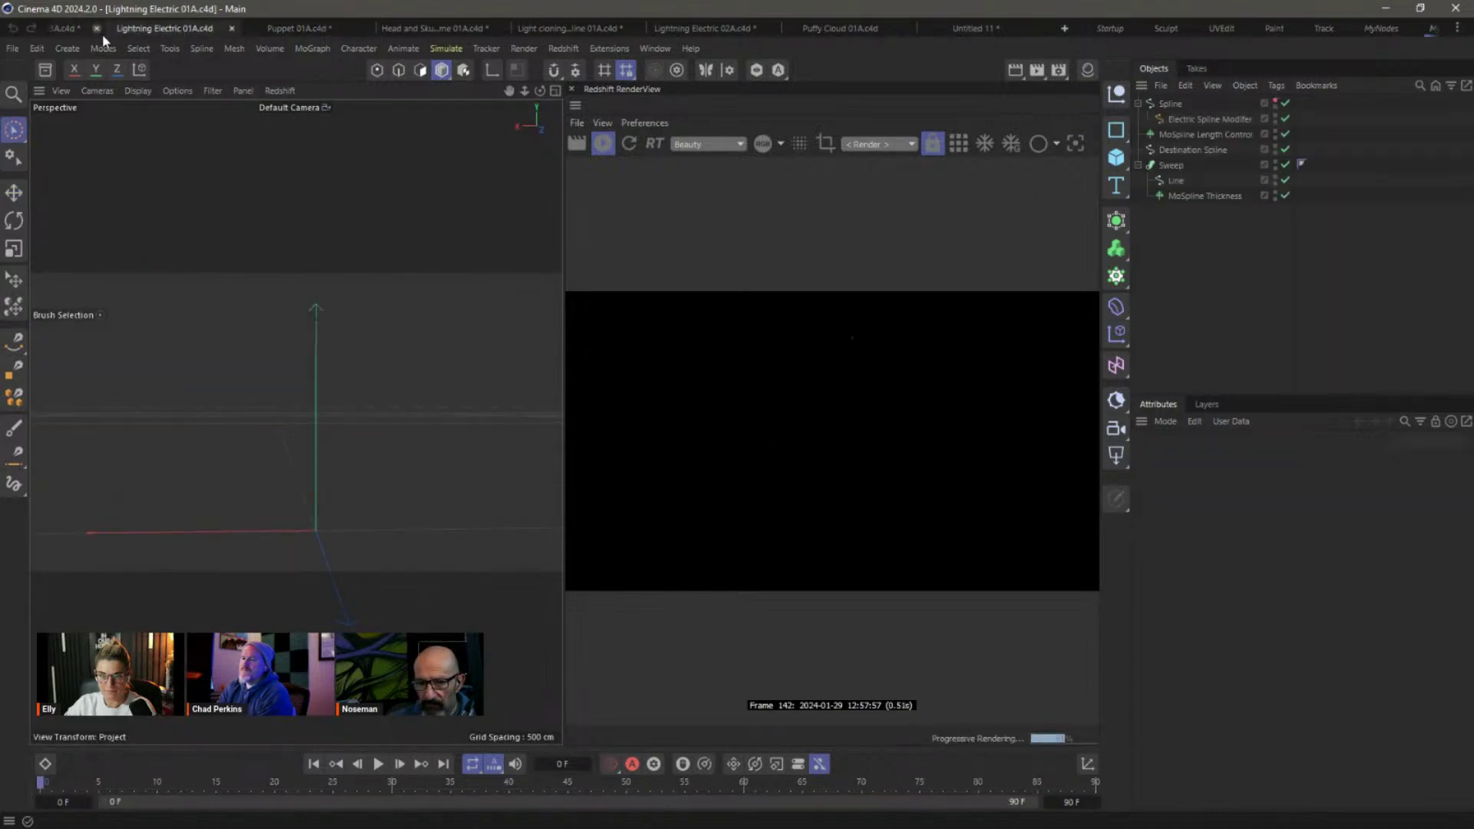
left_click(60, 28)
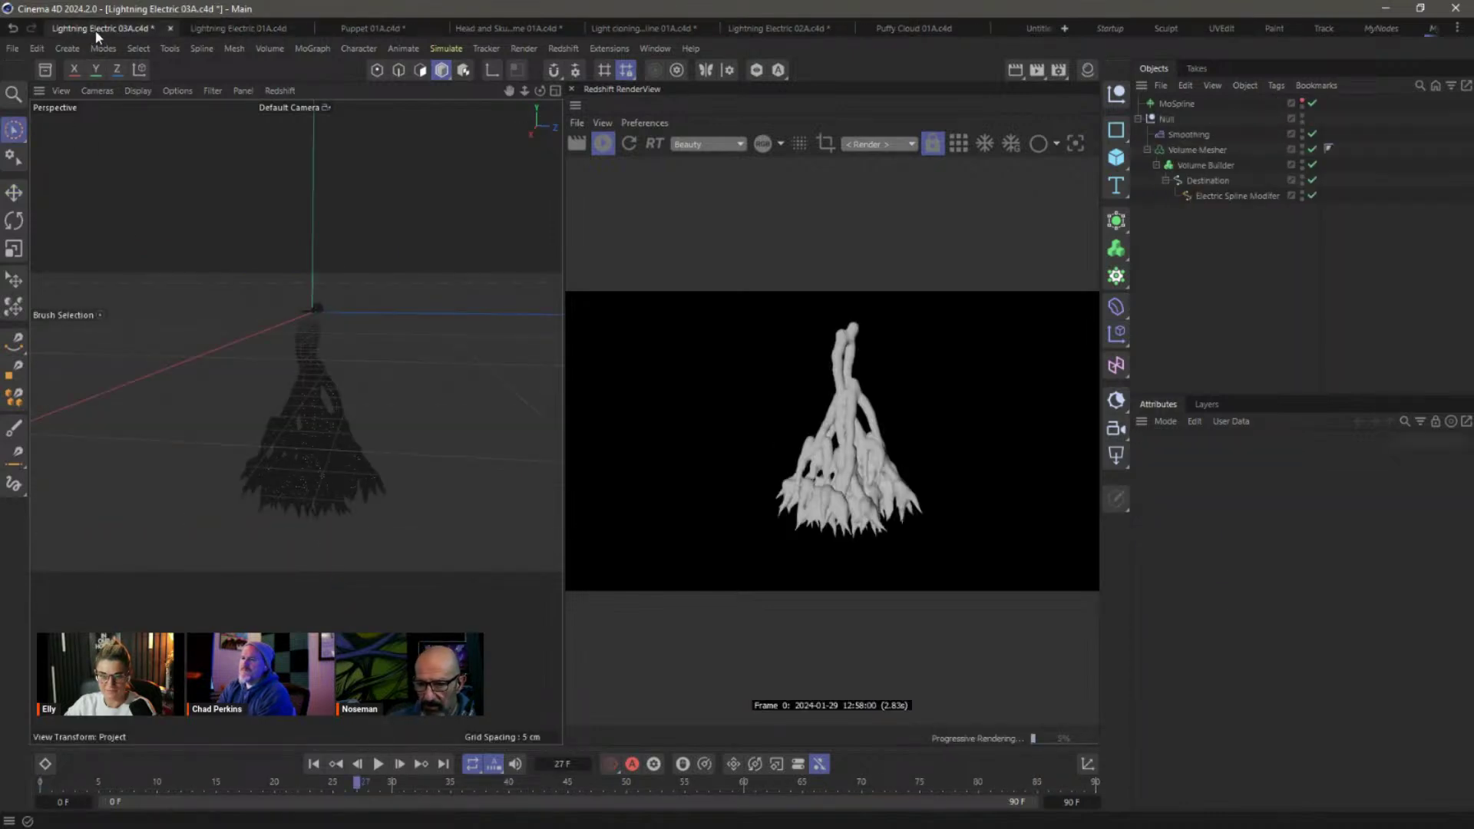
left_click(171, 28)
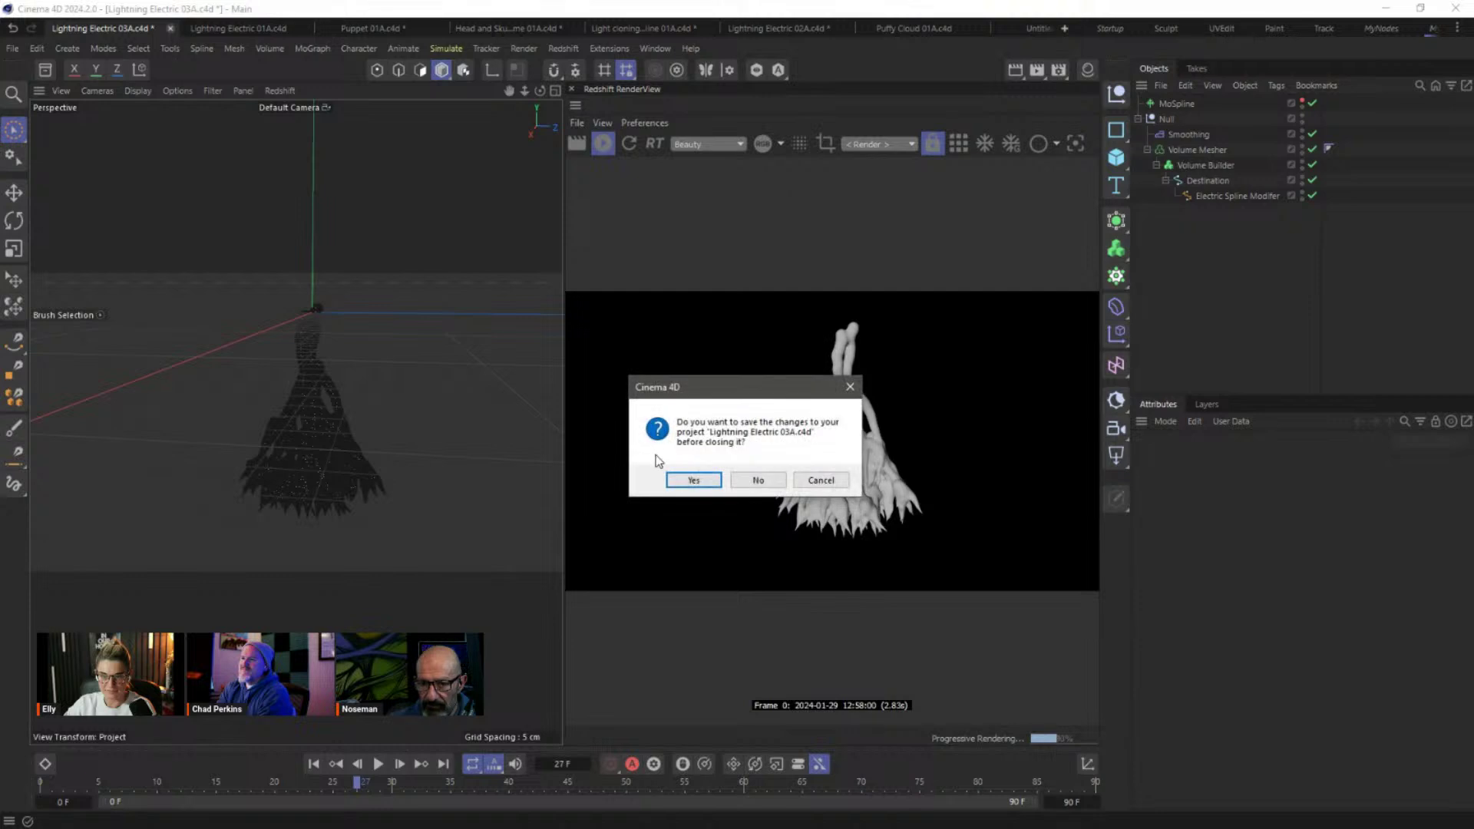
left_click(839, 480)
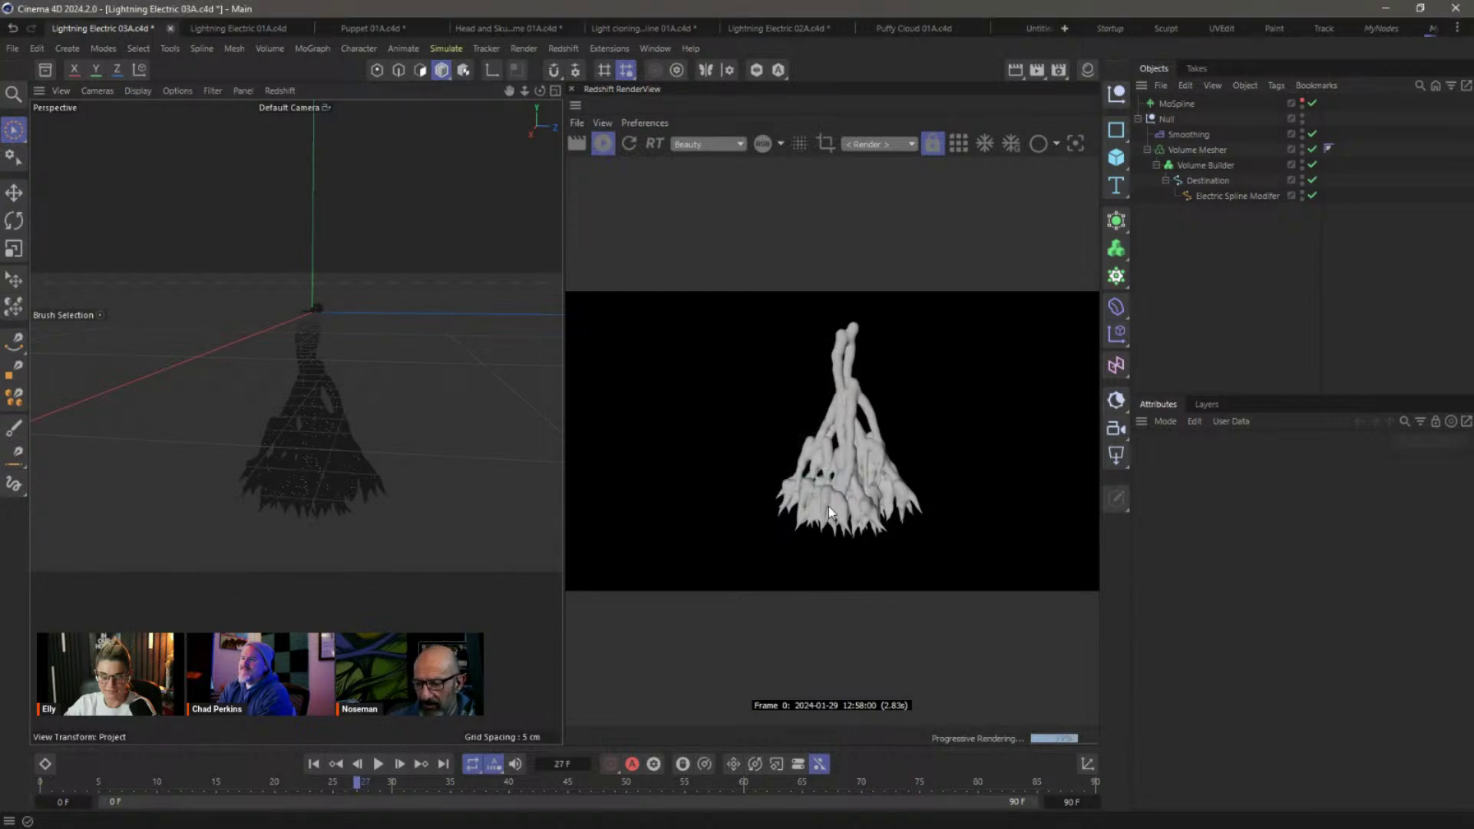
Play back the MoSpline animation in Lightning Electric 03A and close that project without saving.
left_click(1176, 103)
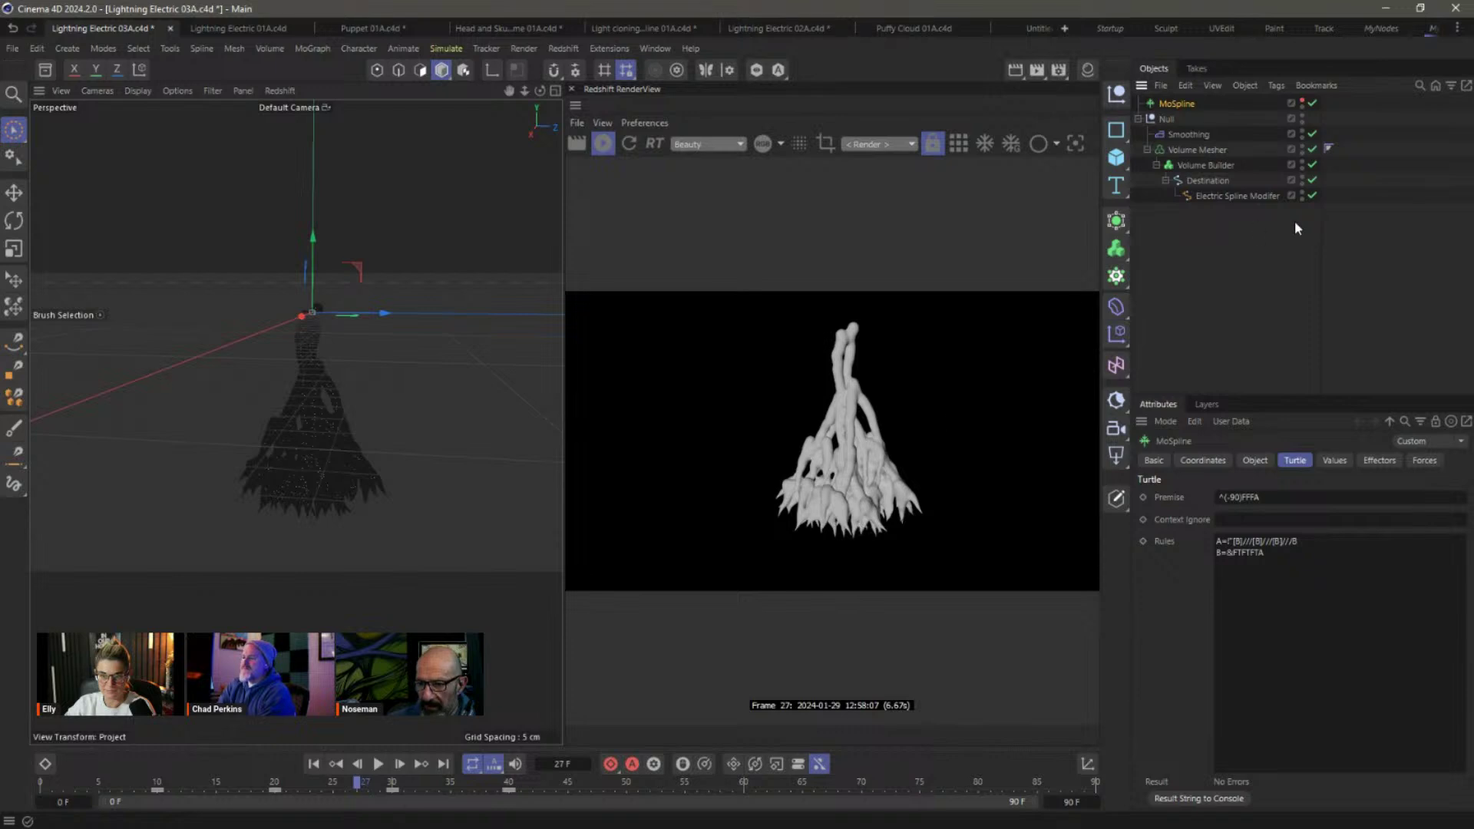
left_click(379, 764)
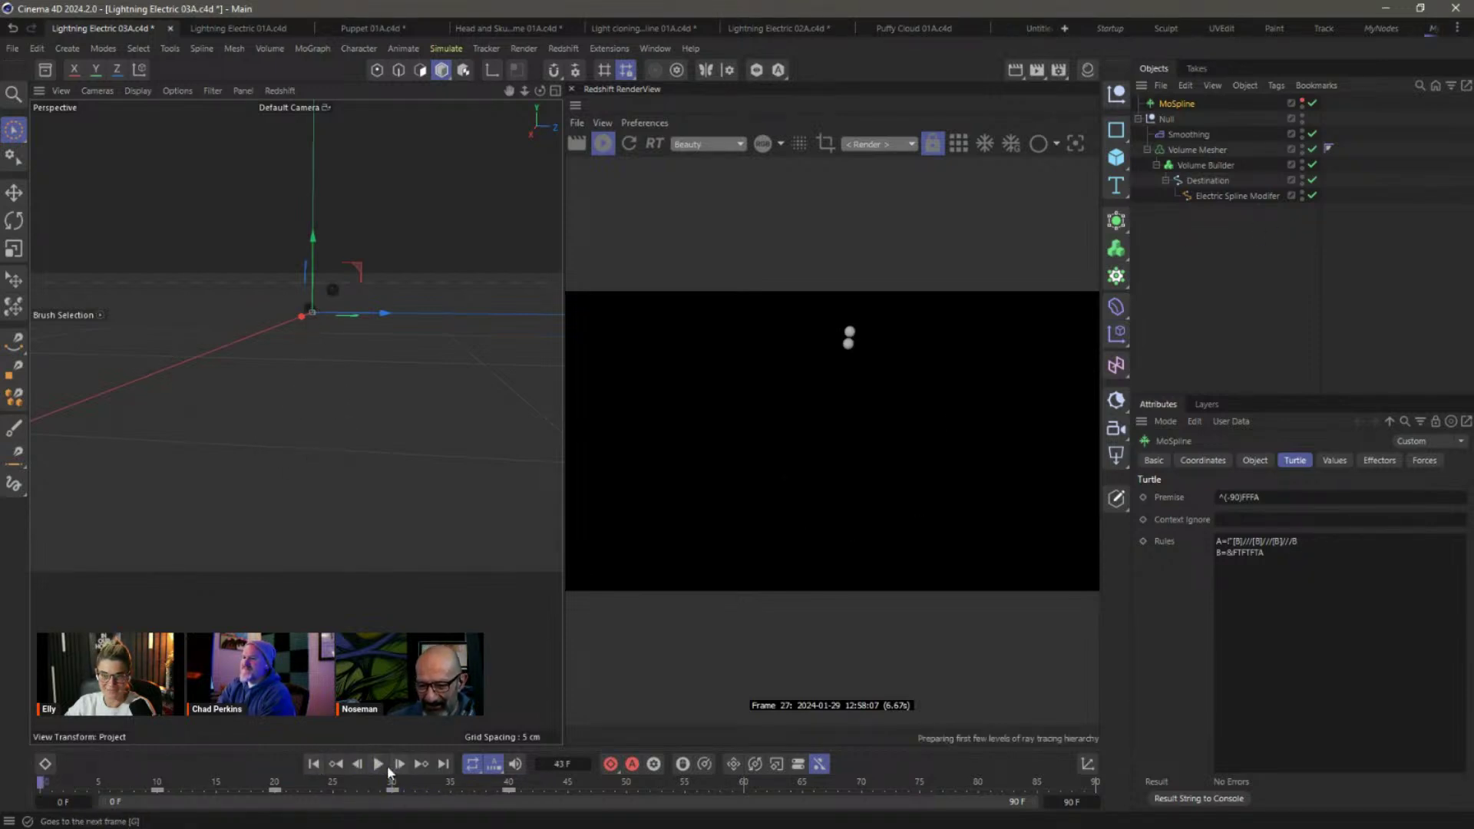
left_click(378, 764)
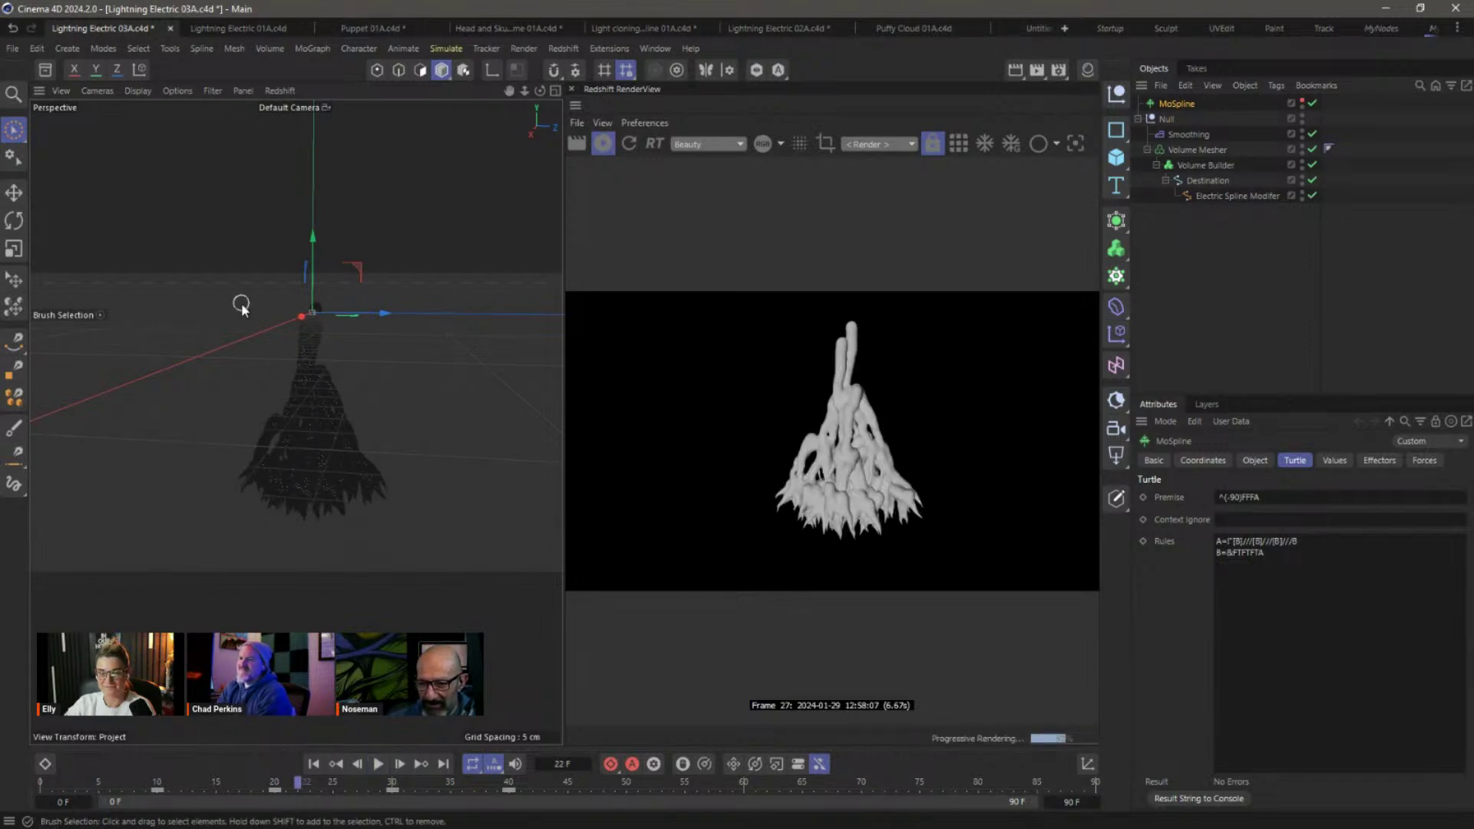
left_click(170, 29)
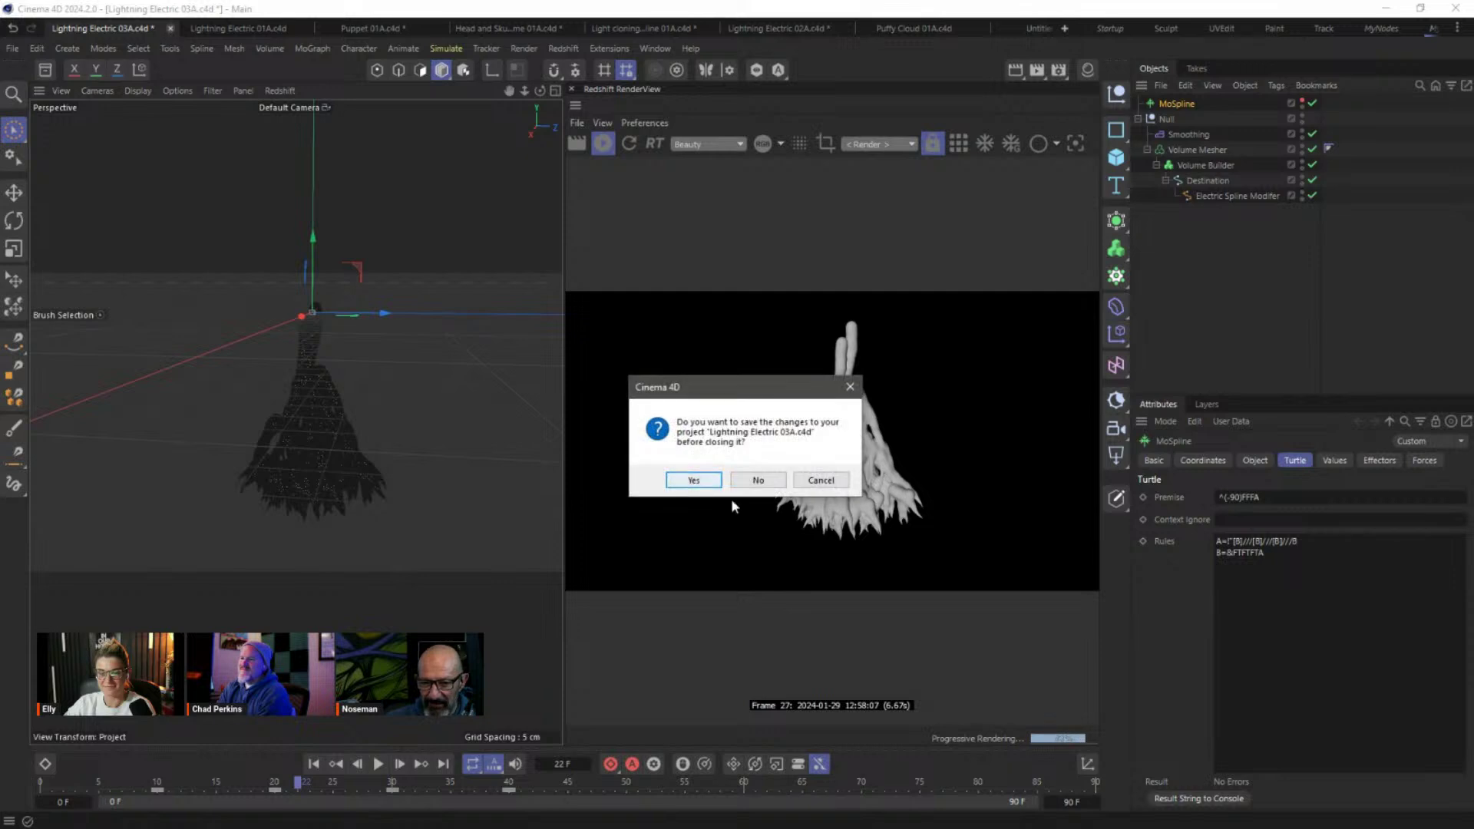
left_click(758, 480)
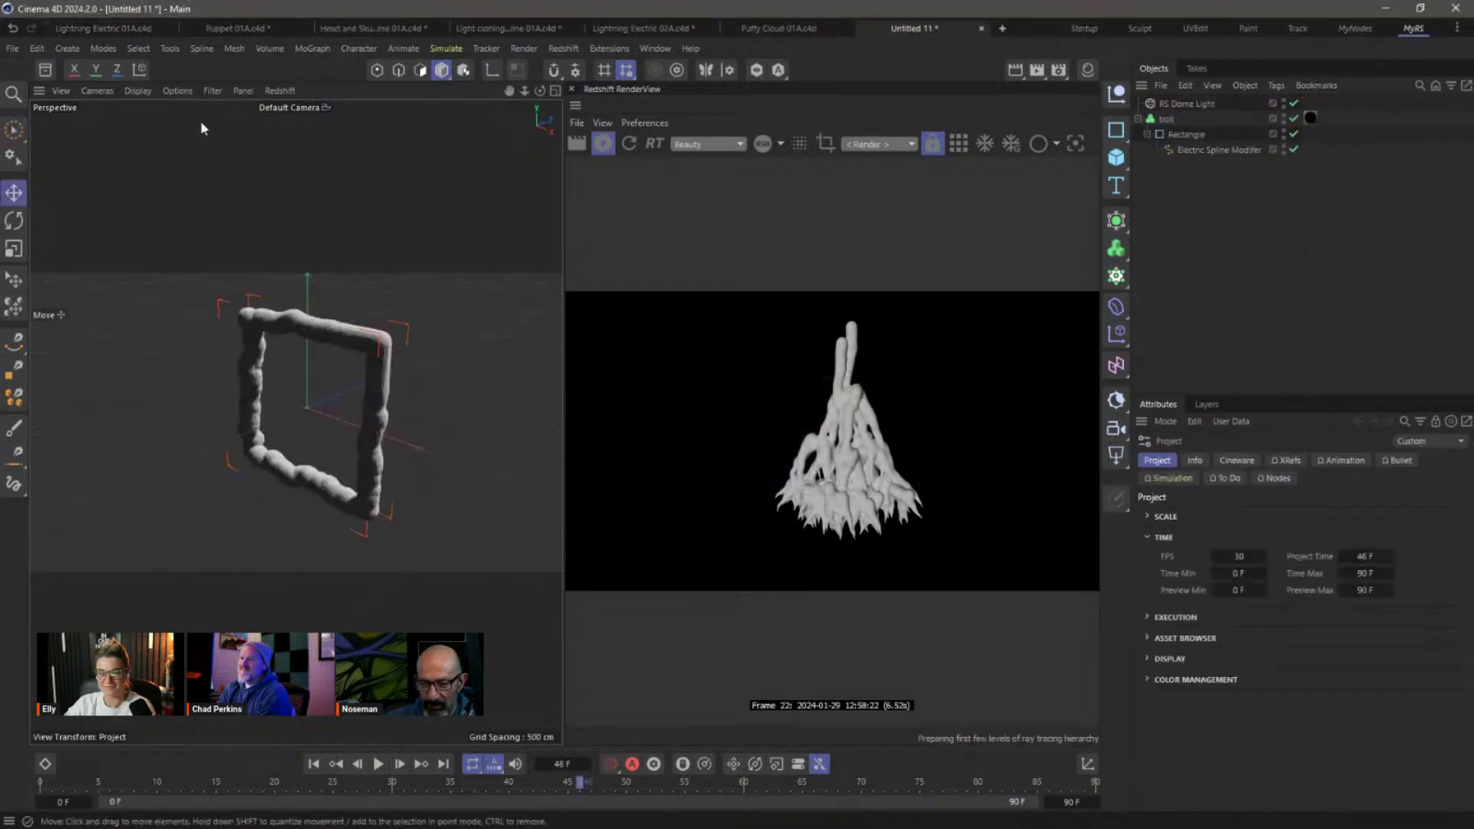
Play back the animation in Lightning Electric 01A, rewind it to the start and return to the Untitled 11 project.
left_click(117, 30)
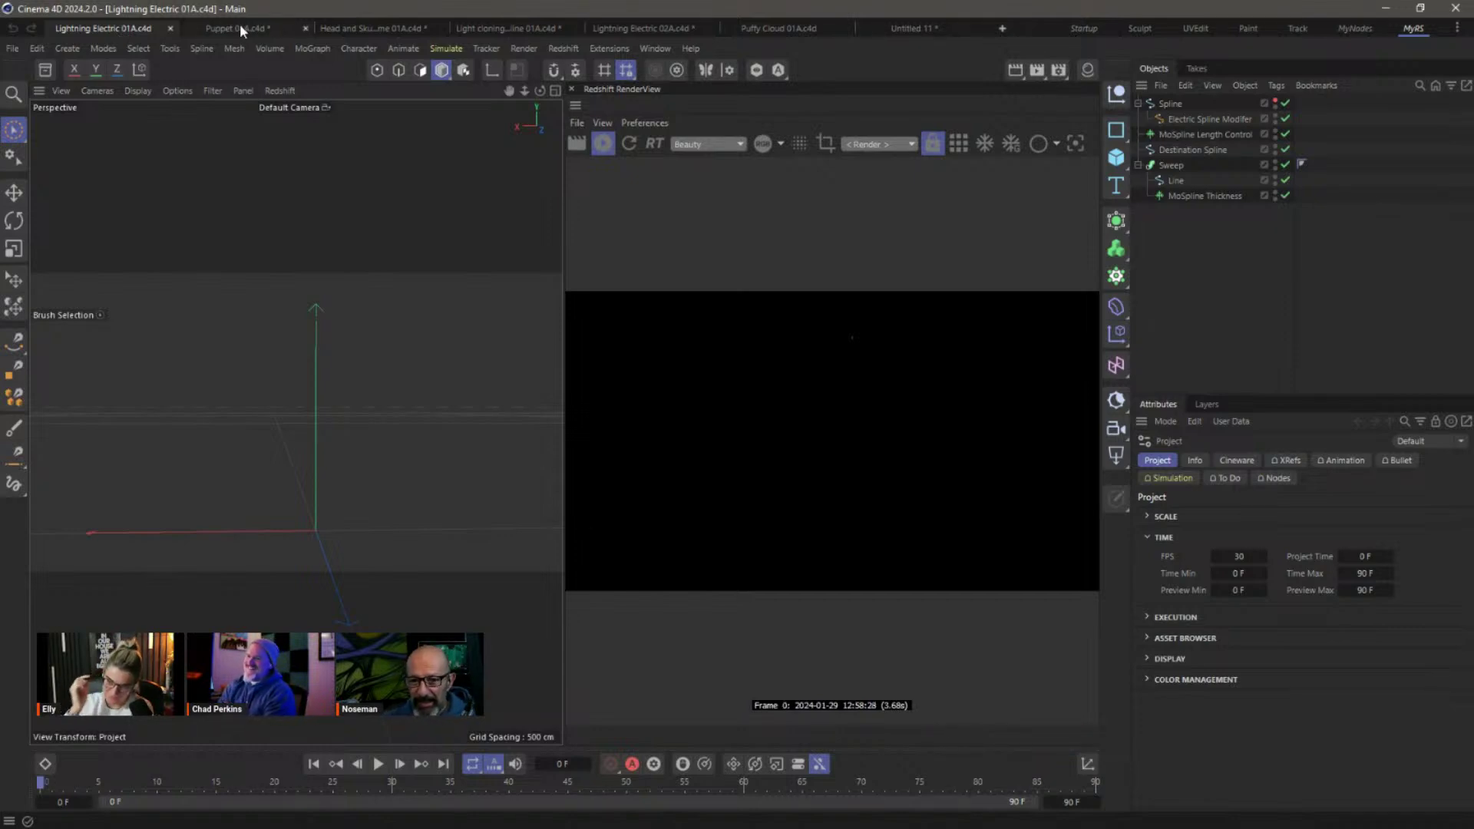
left_click(379, 765)
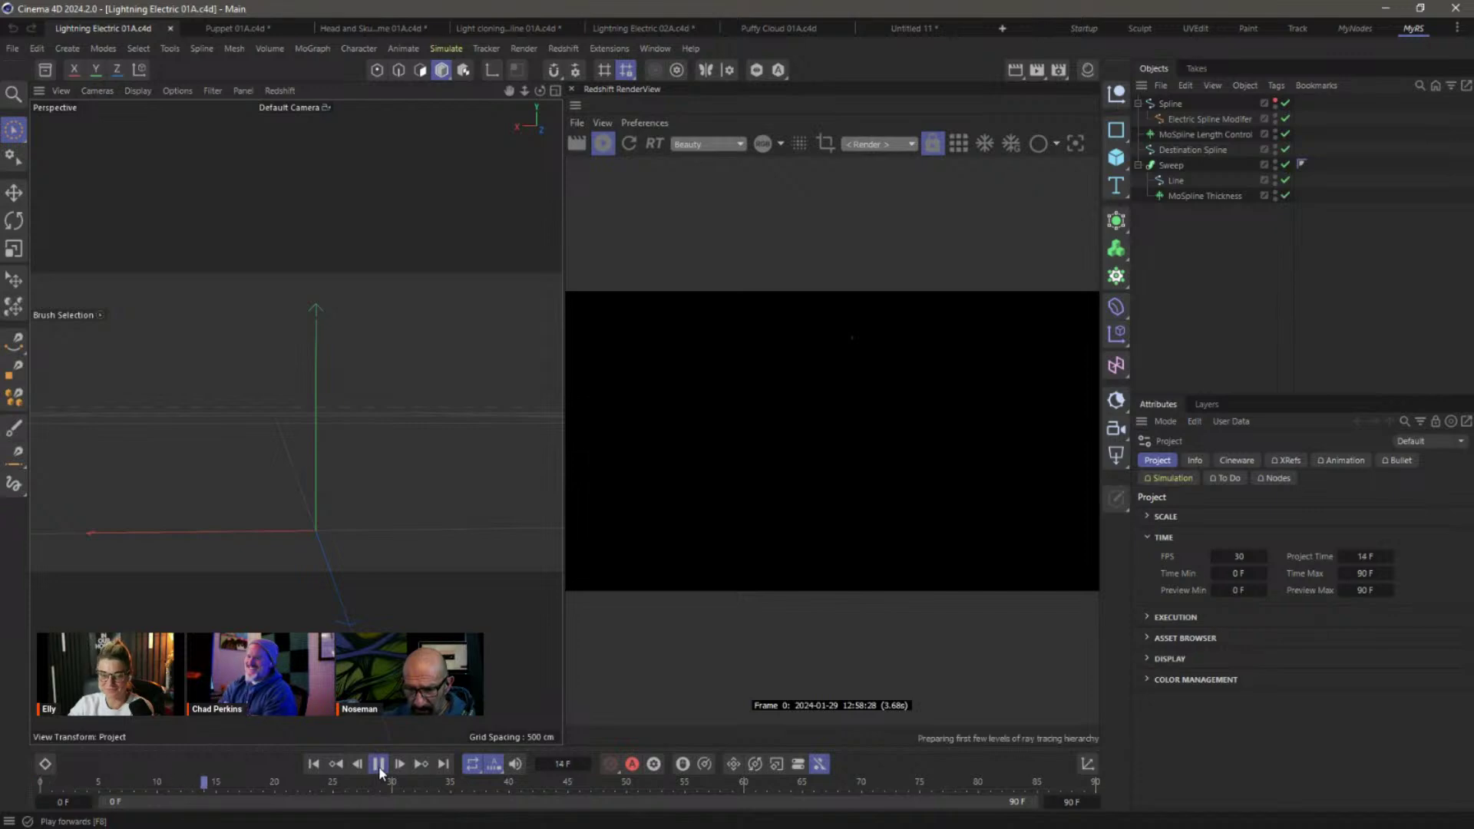
left_click(379, 766)
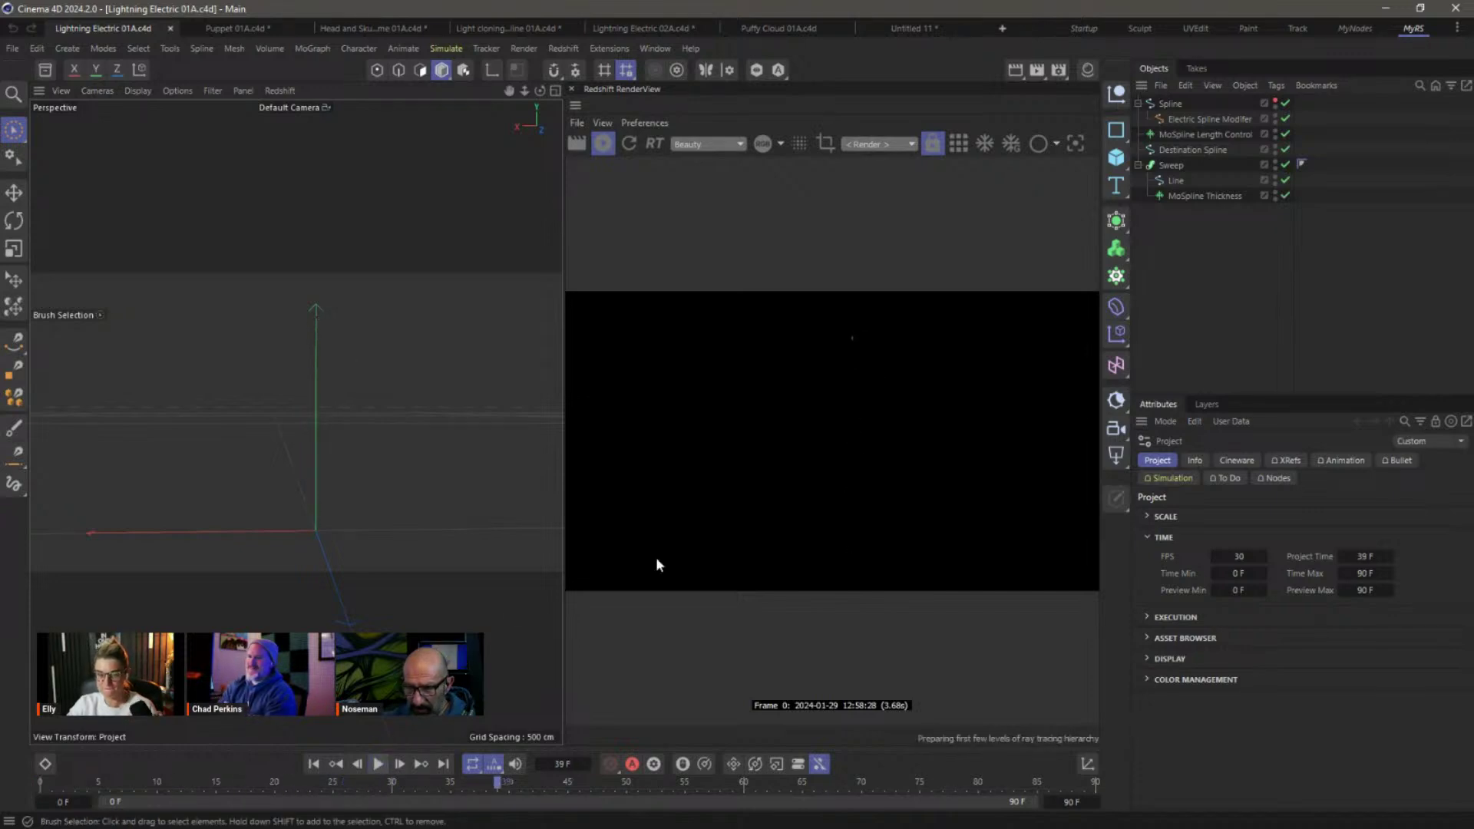
left_click(316, 767)
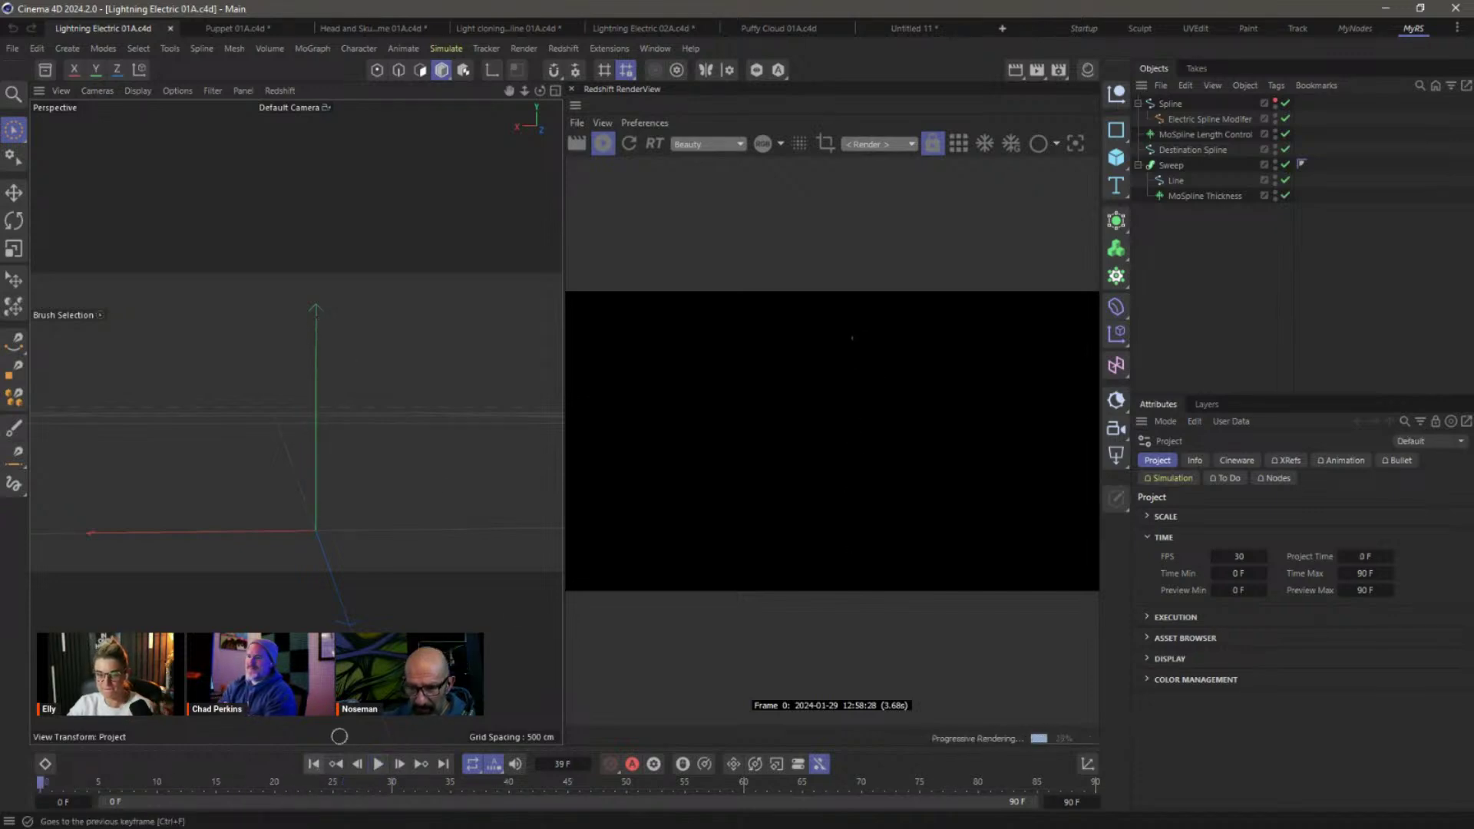
left_click(932, 28)
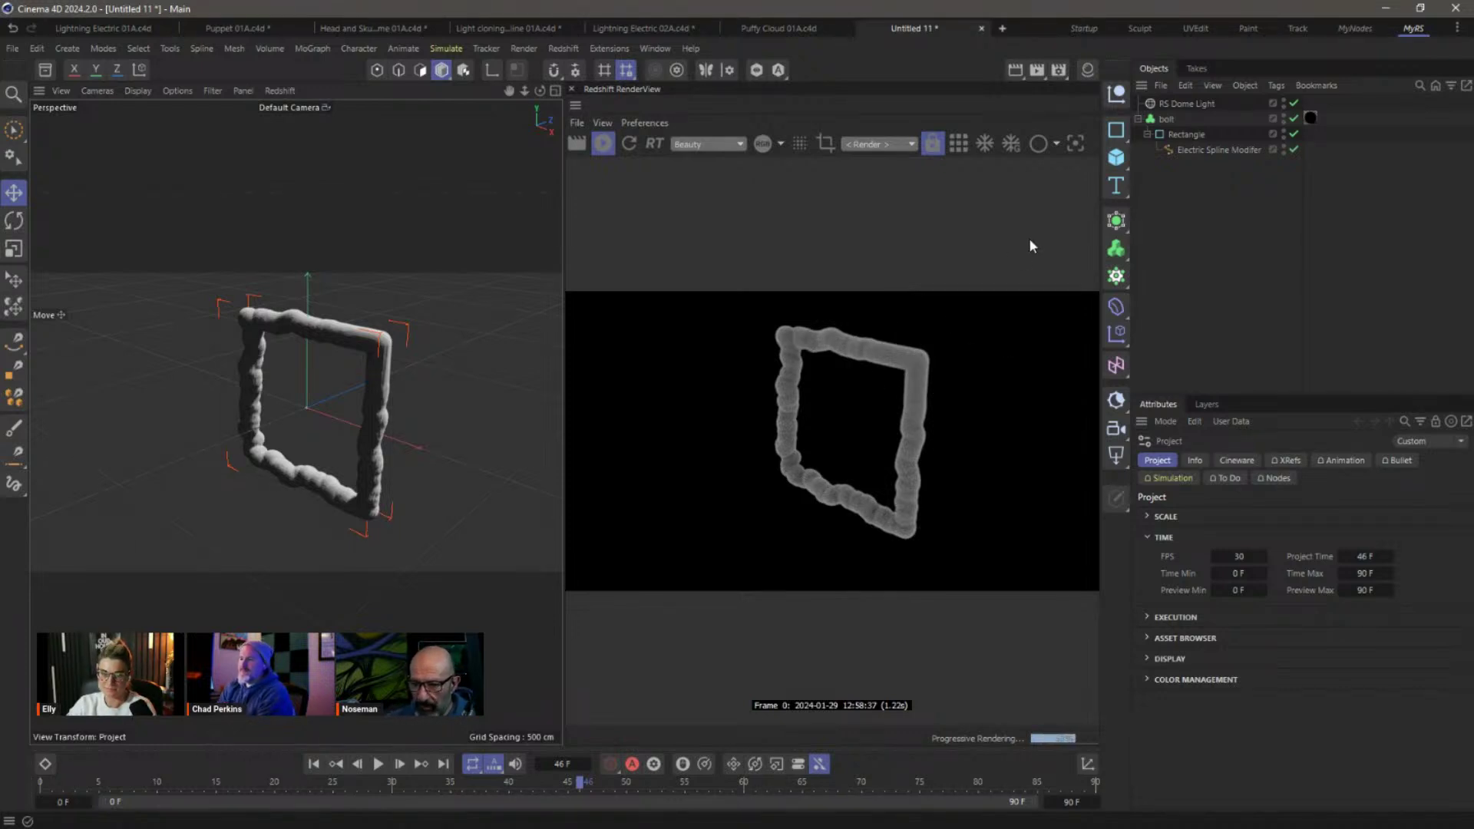
Open the RS Volume material's node settings and lower its Absorption Coefficient to 0.21.
left_click(1088, 69)
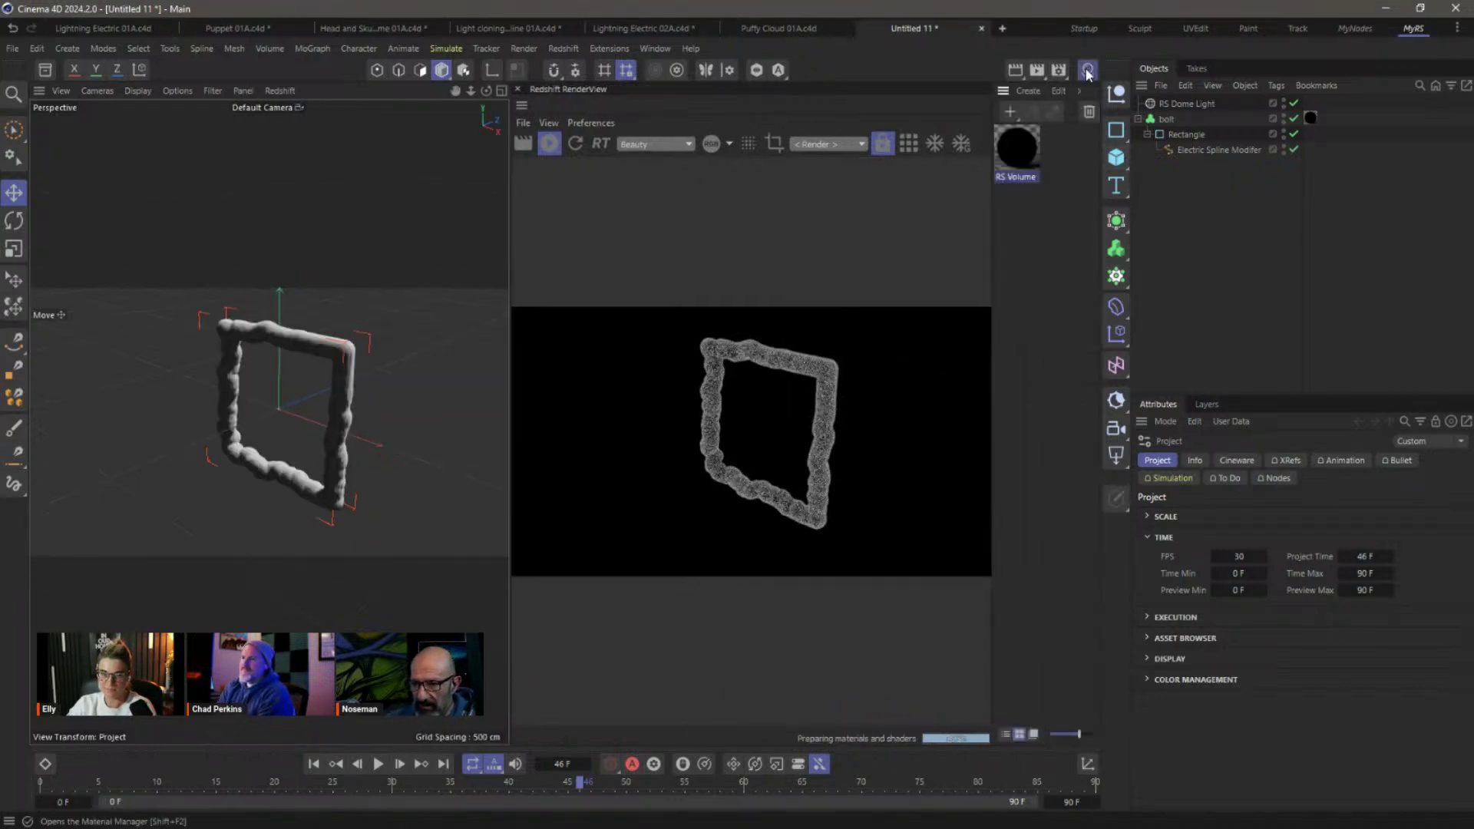
double_click(1020, 165)
left_click_drag(712, 157, 212, 290)
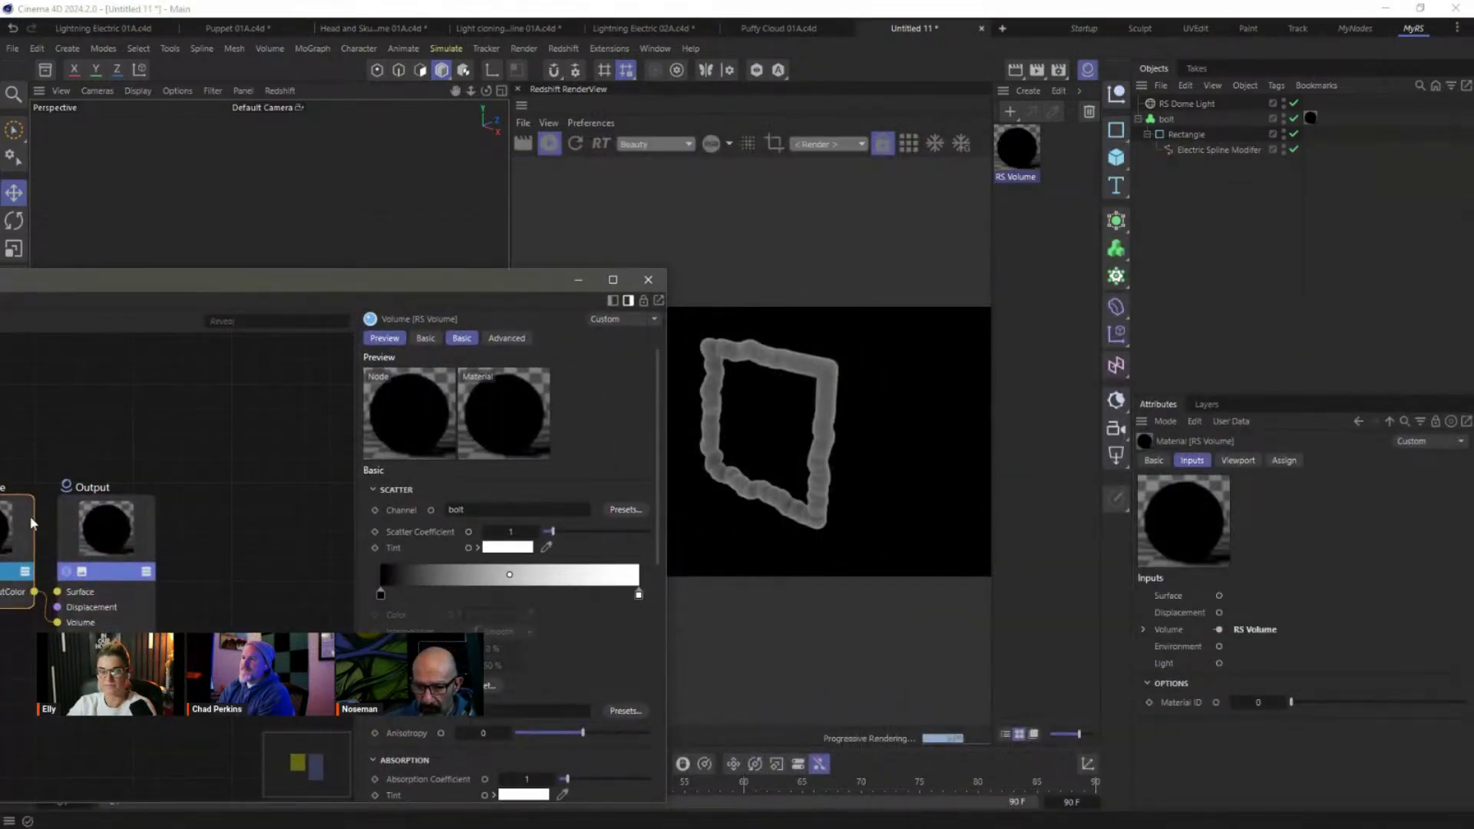
left_click_drag(492, 287, 389, 201)
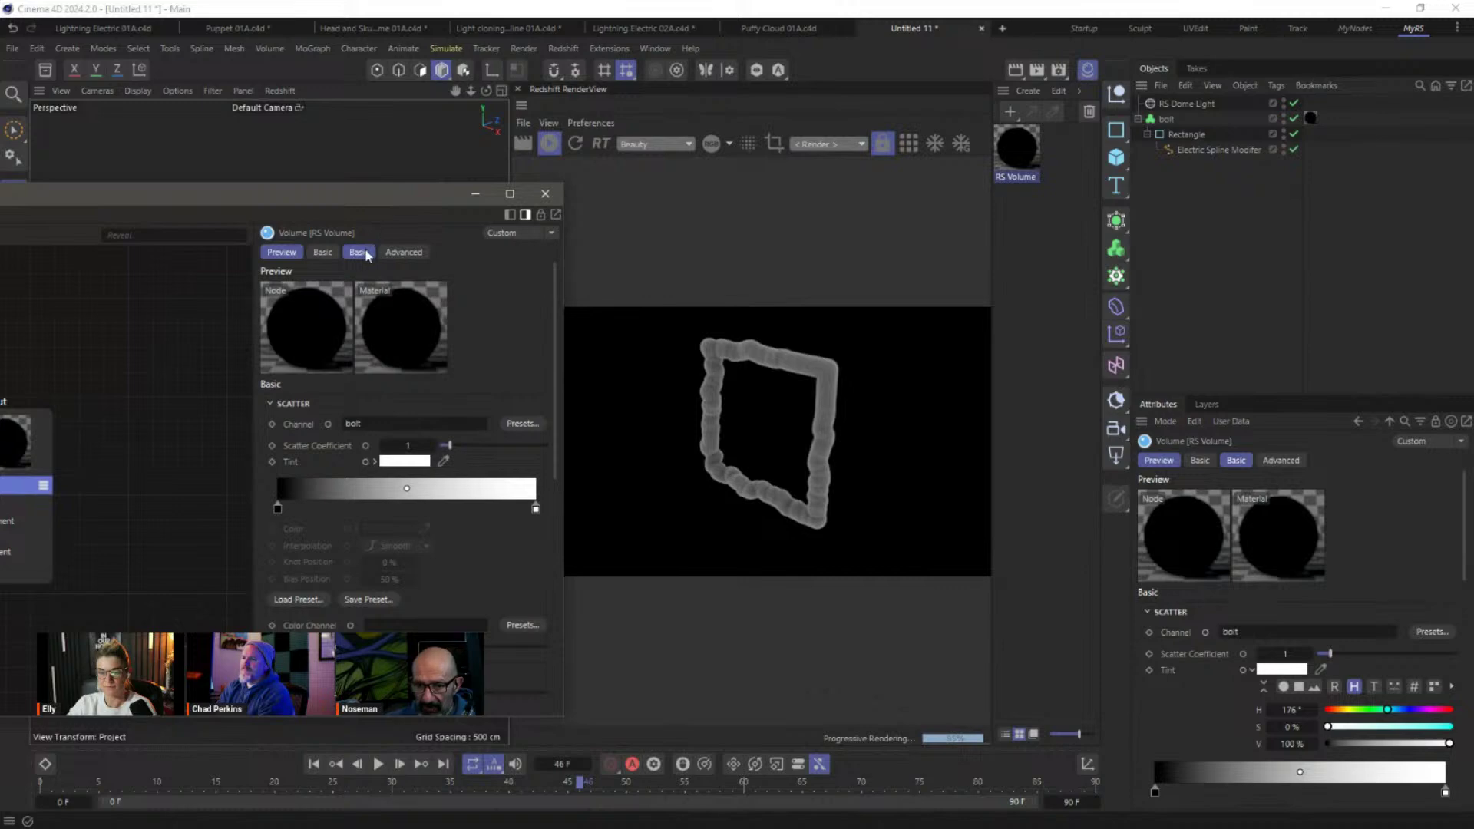
left_click(366, 254)
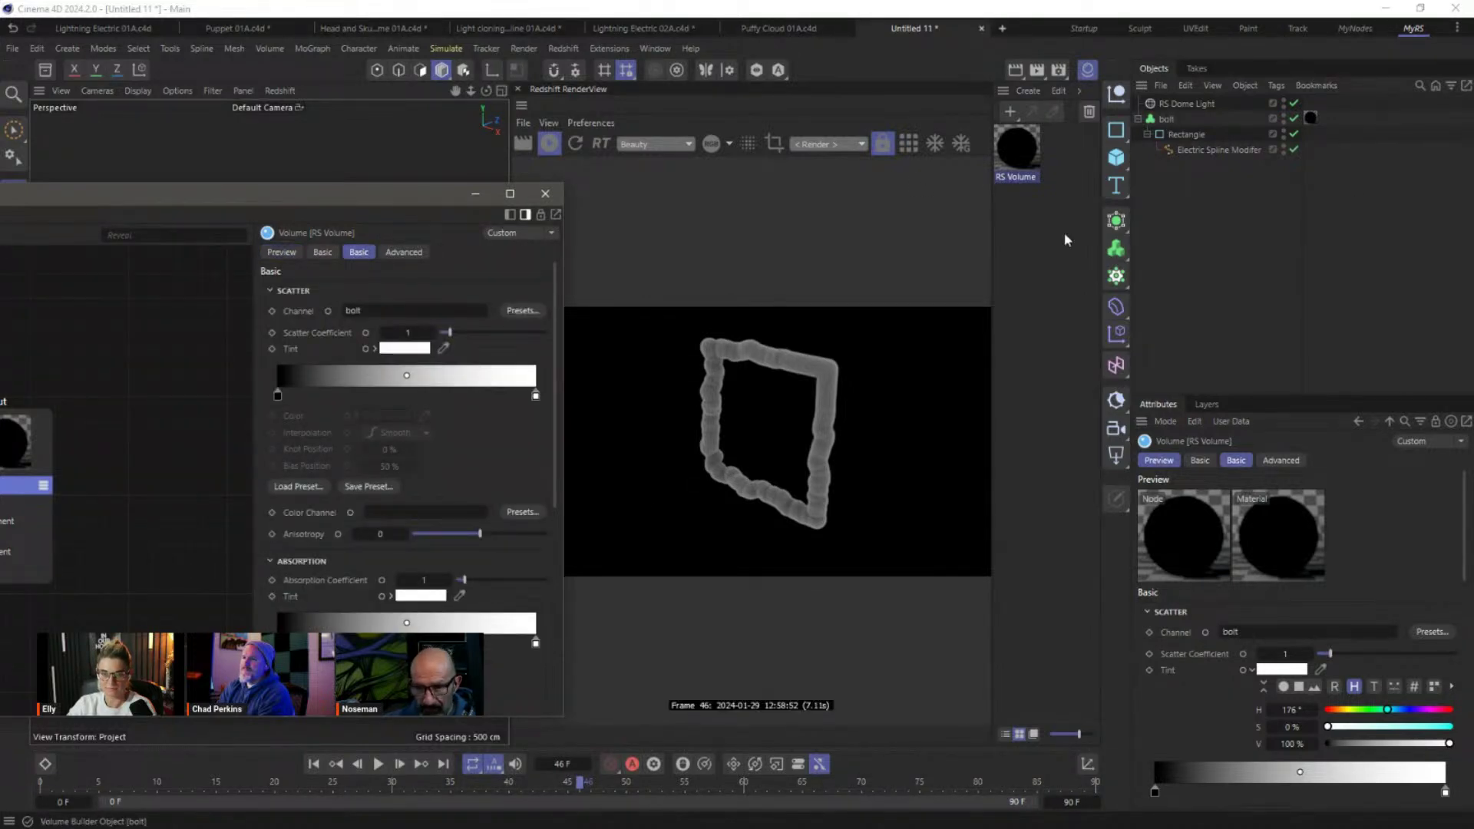
left_click_drag(396, 216, 334, 188)
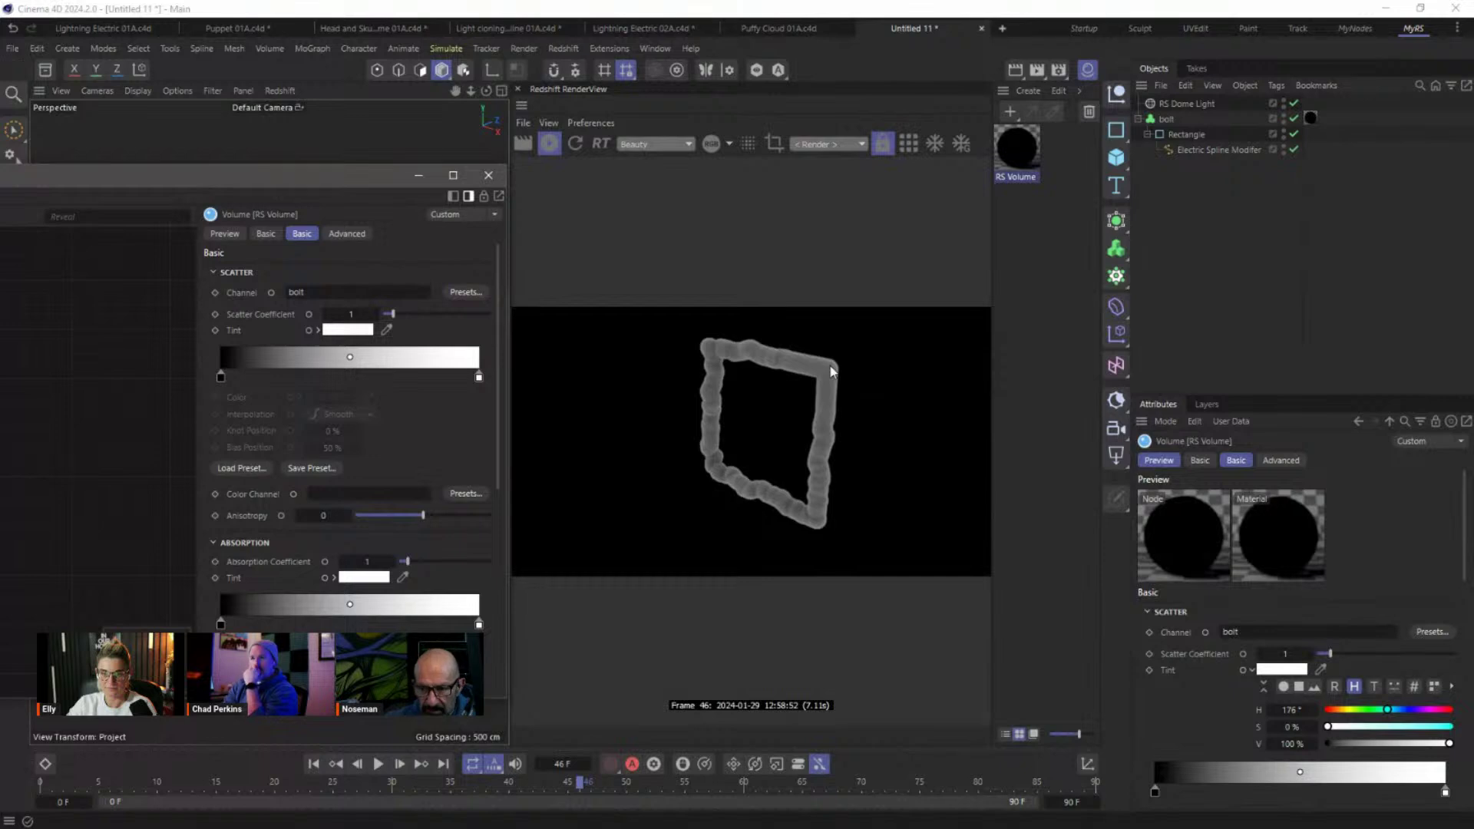
left_click_drag(407, 562, 401, 561)
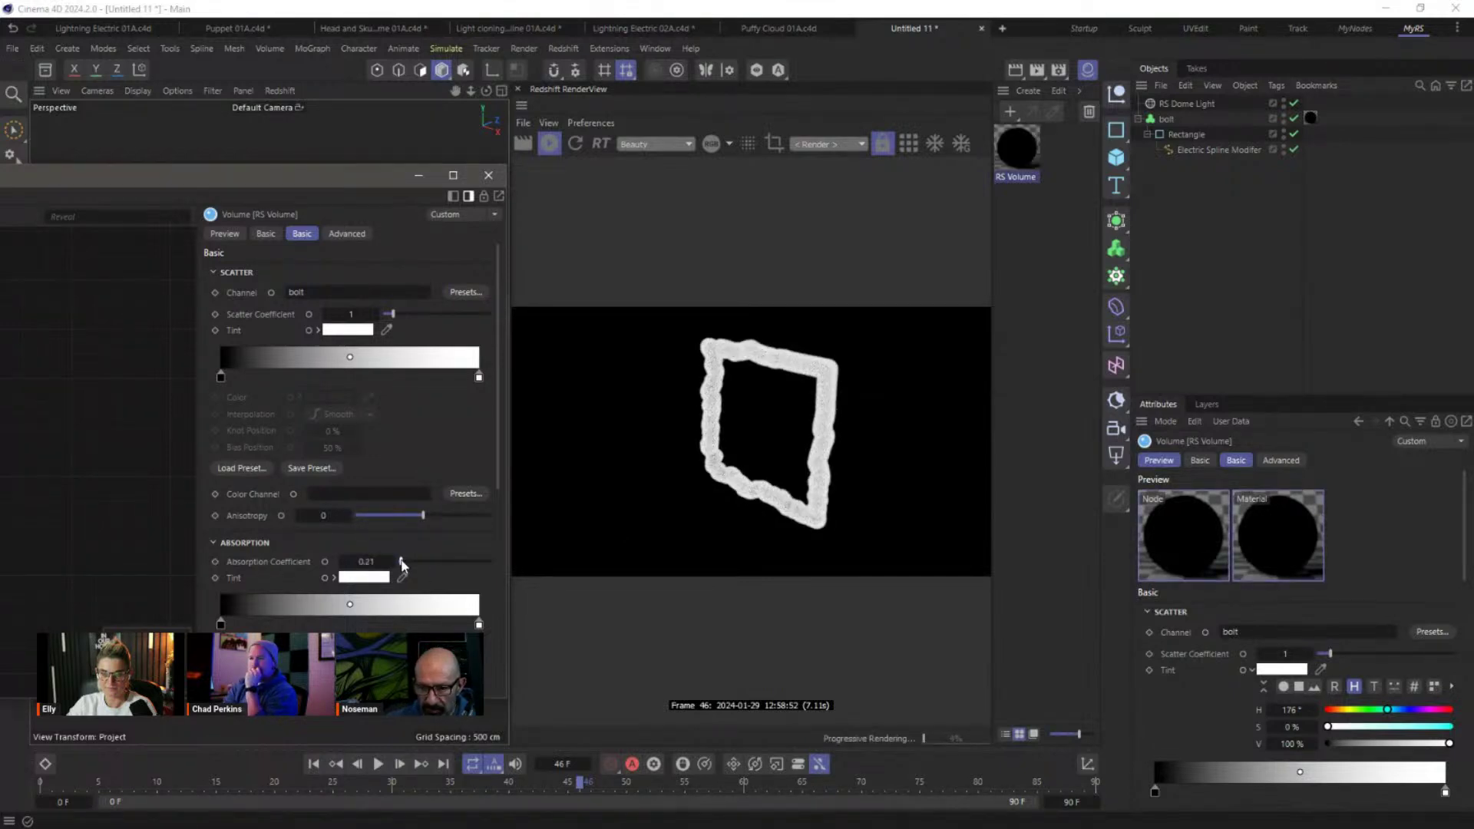
Tint the volume's scatter cyan with hue 177° and saturation 69%, close the Node Editor, select bolt and hide the Material Manager.
left_click(318, 332)
left_click(456, 386)
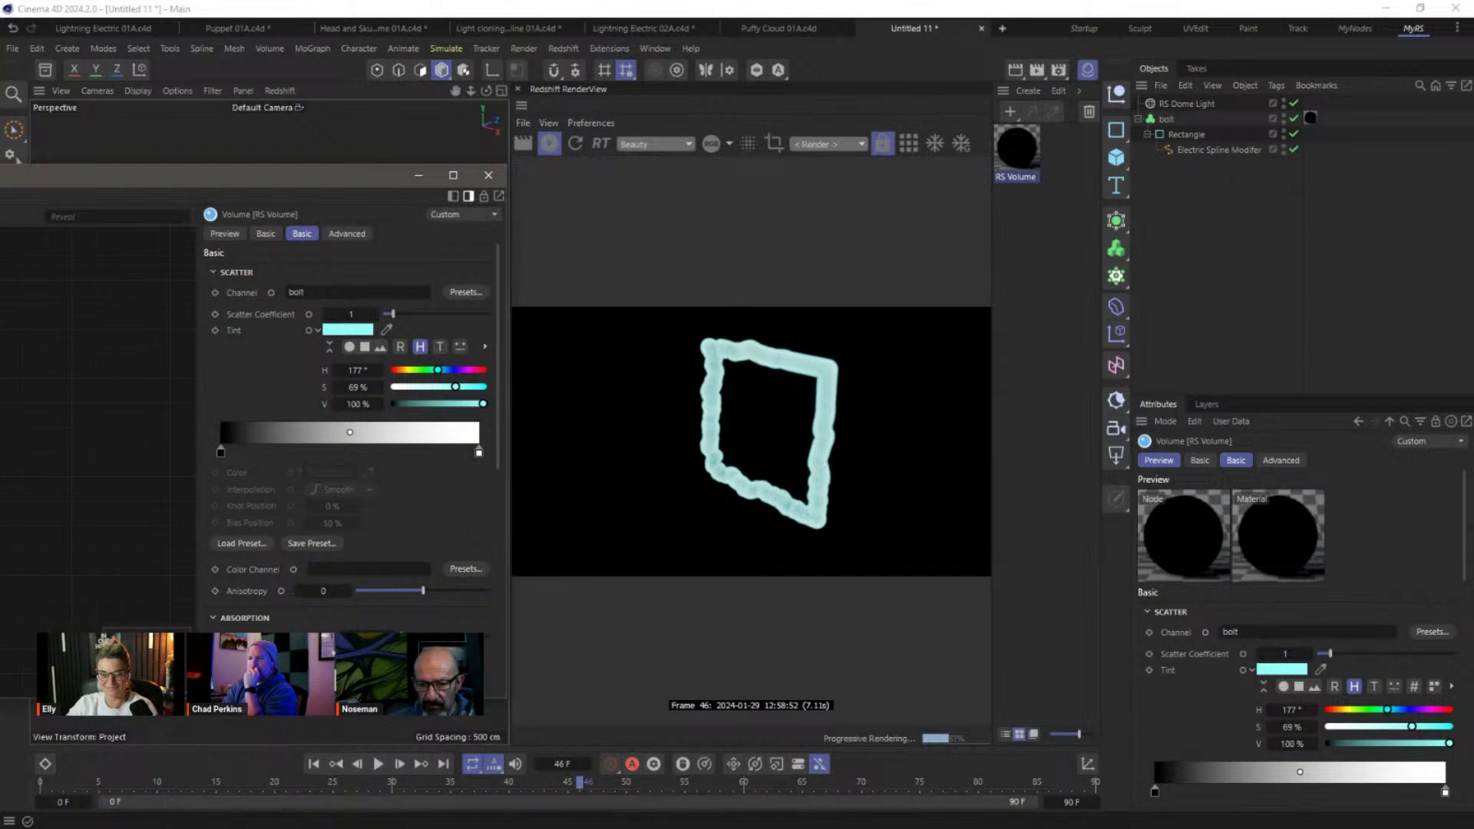
left_click(488, 176)
left_click(1166, 119)
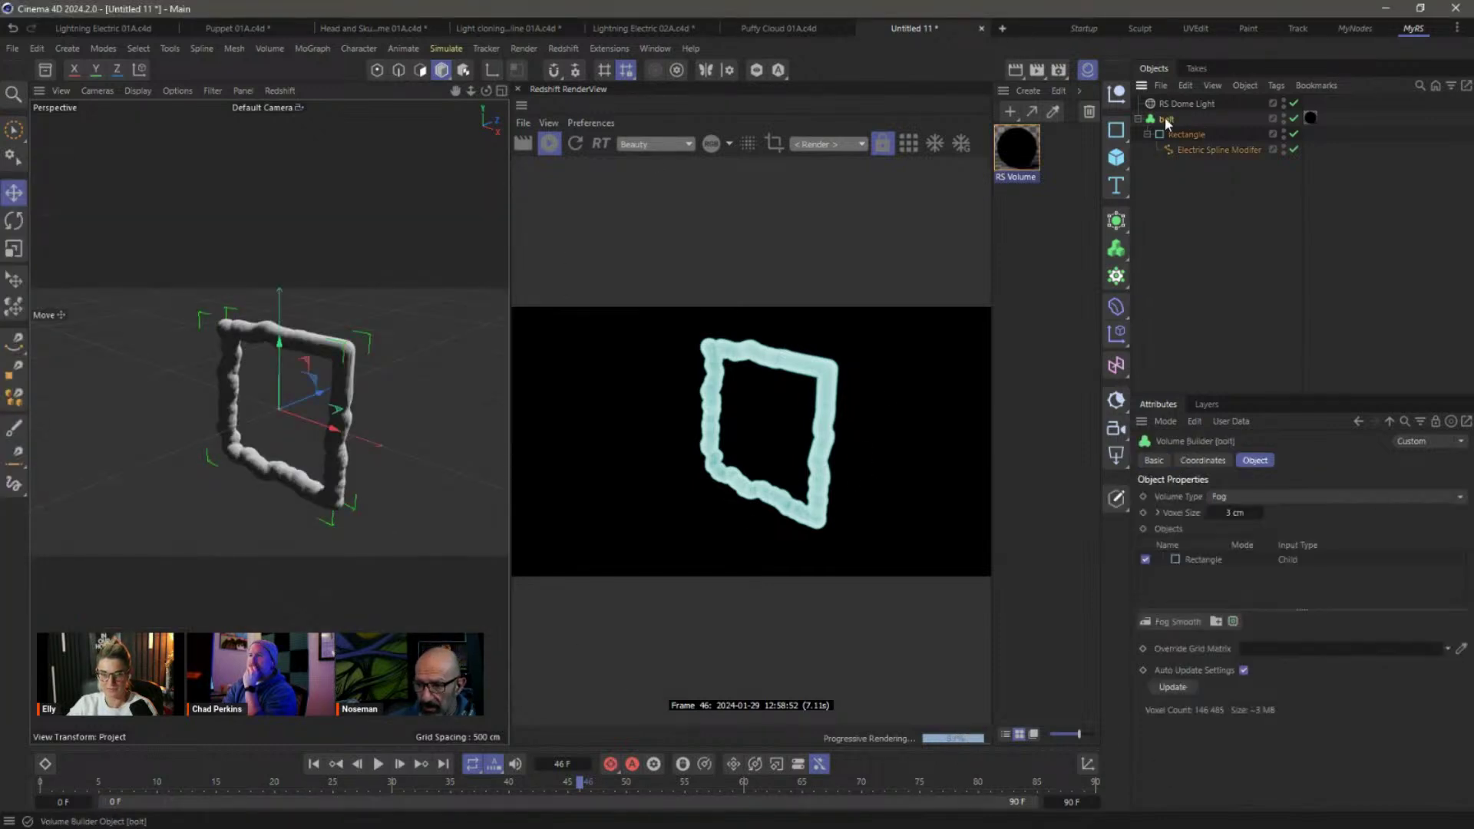
left_click(1088, 70)
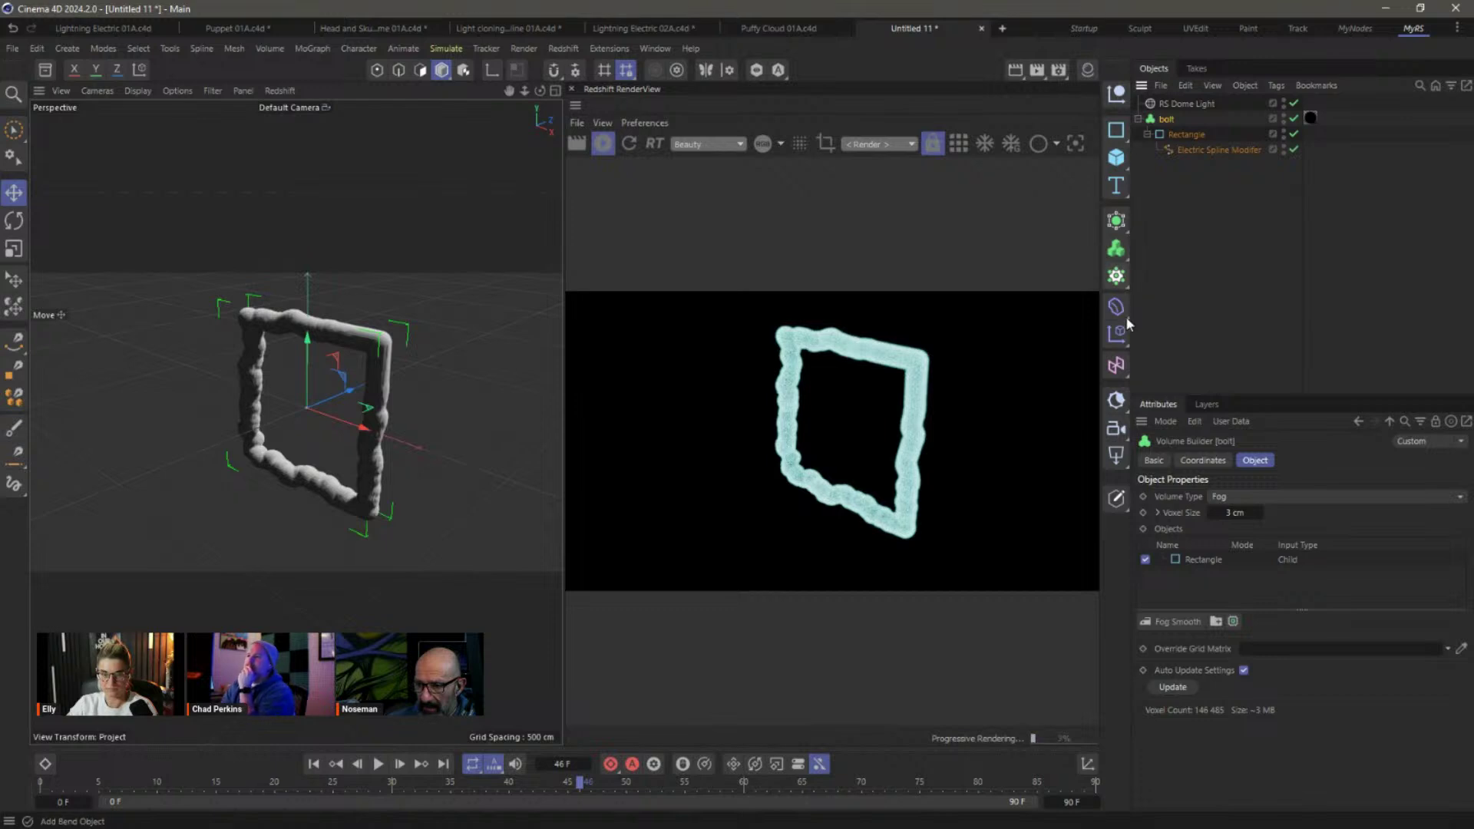
Add a Random Field and place it inside the bolt Volume Builder above the Rectangle.
left_click(1117, 367)
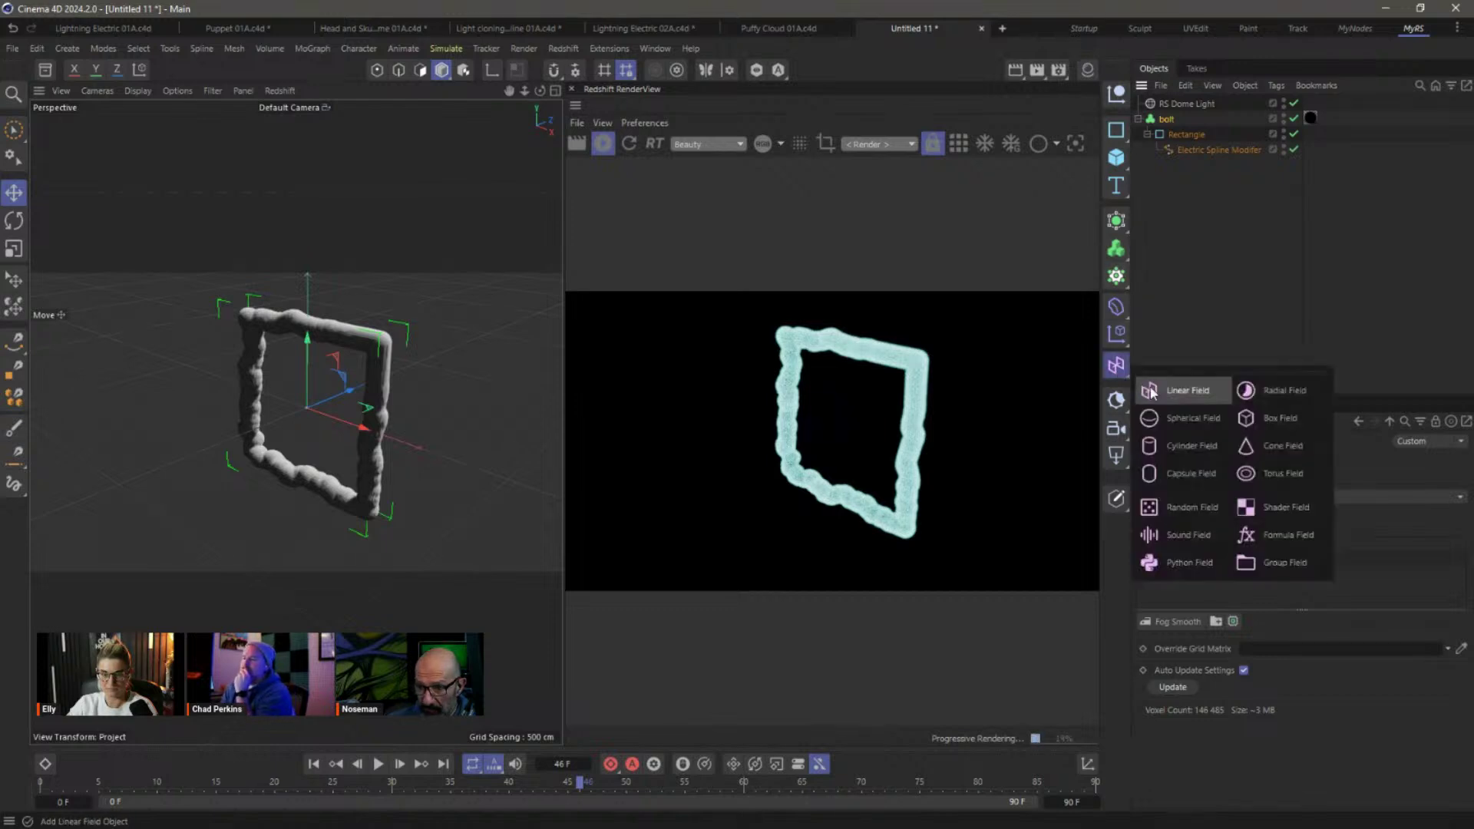
left_click(1193, 509)
left_click_drag(1196, 154, 1195, 152)
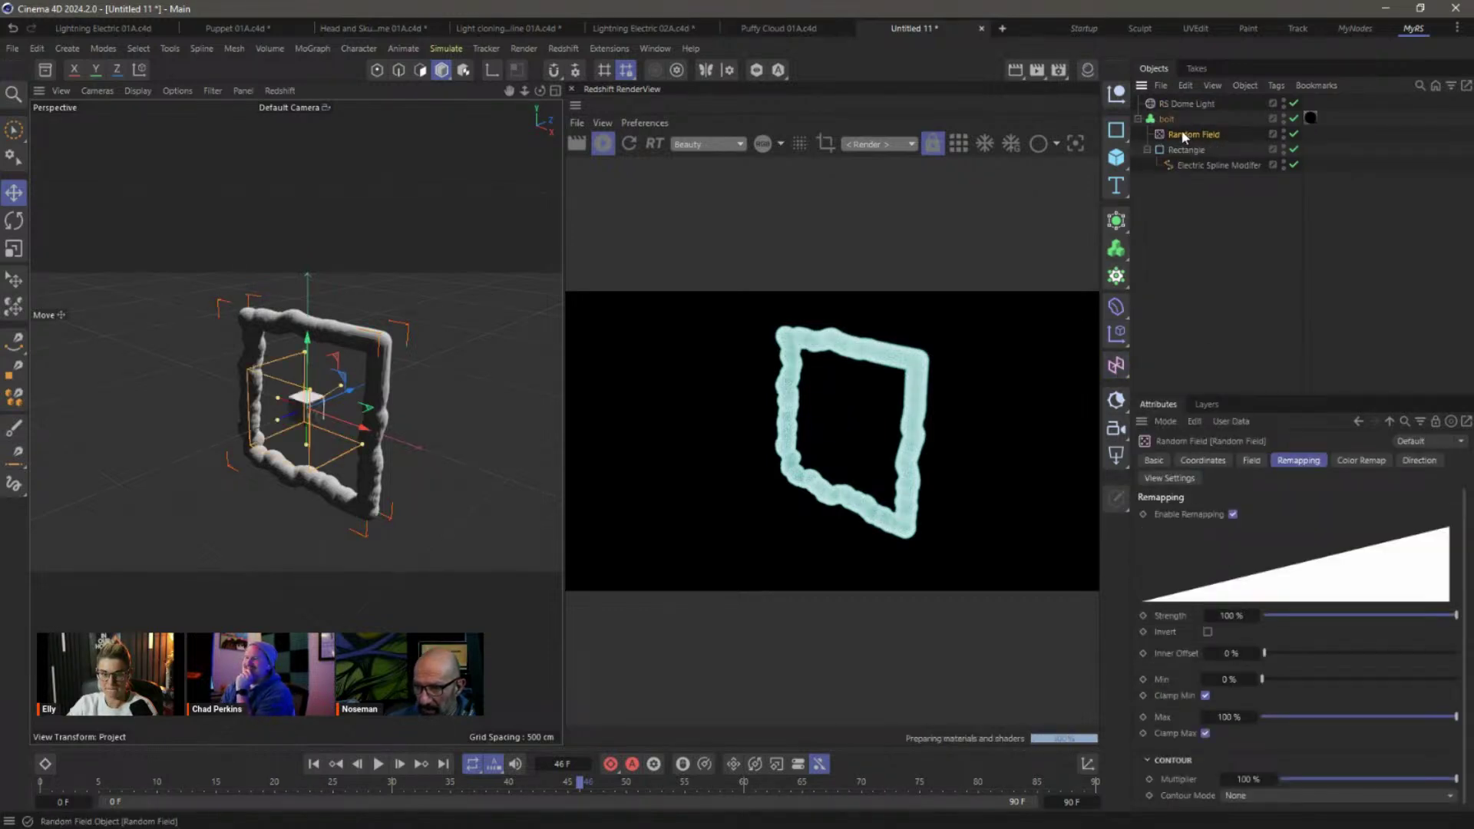
In the bolt Volume Builder, set the Random Field's Creation Space to Objects Below and its mode to Multiply.
left_click(1167, 119)
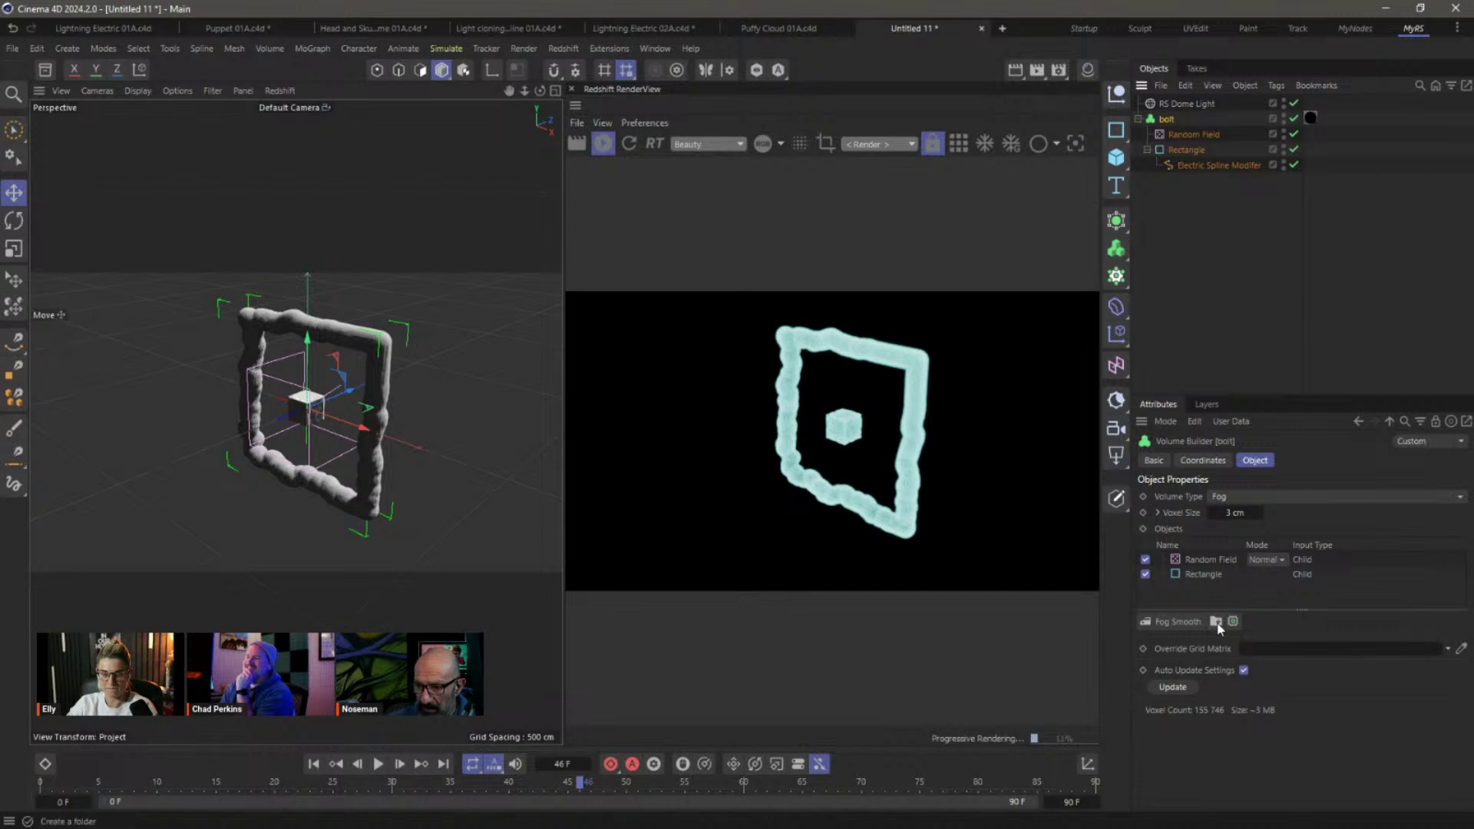
left_click(1203, 561)
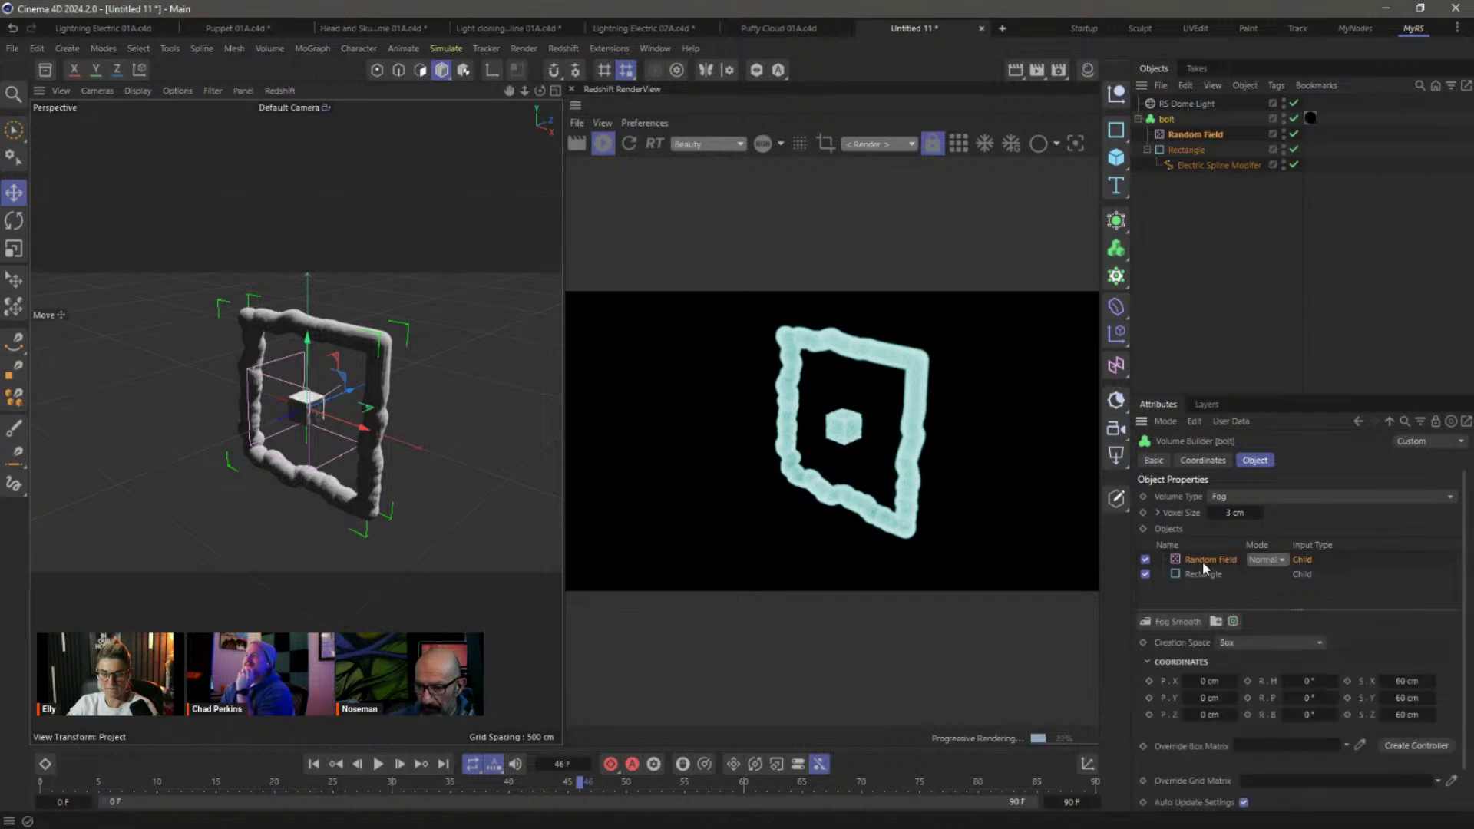
left_click(1275, 560)
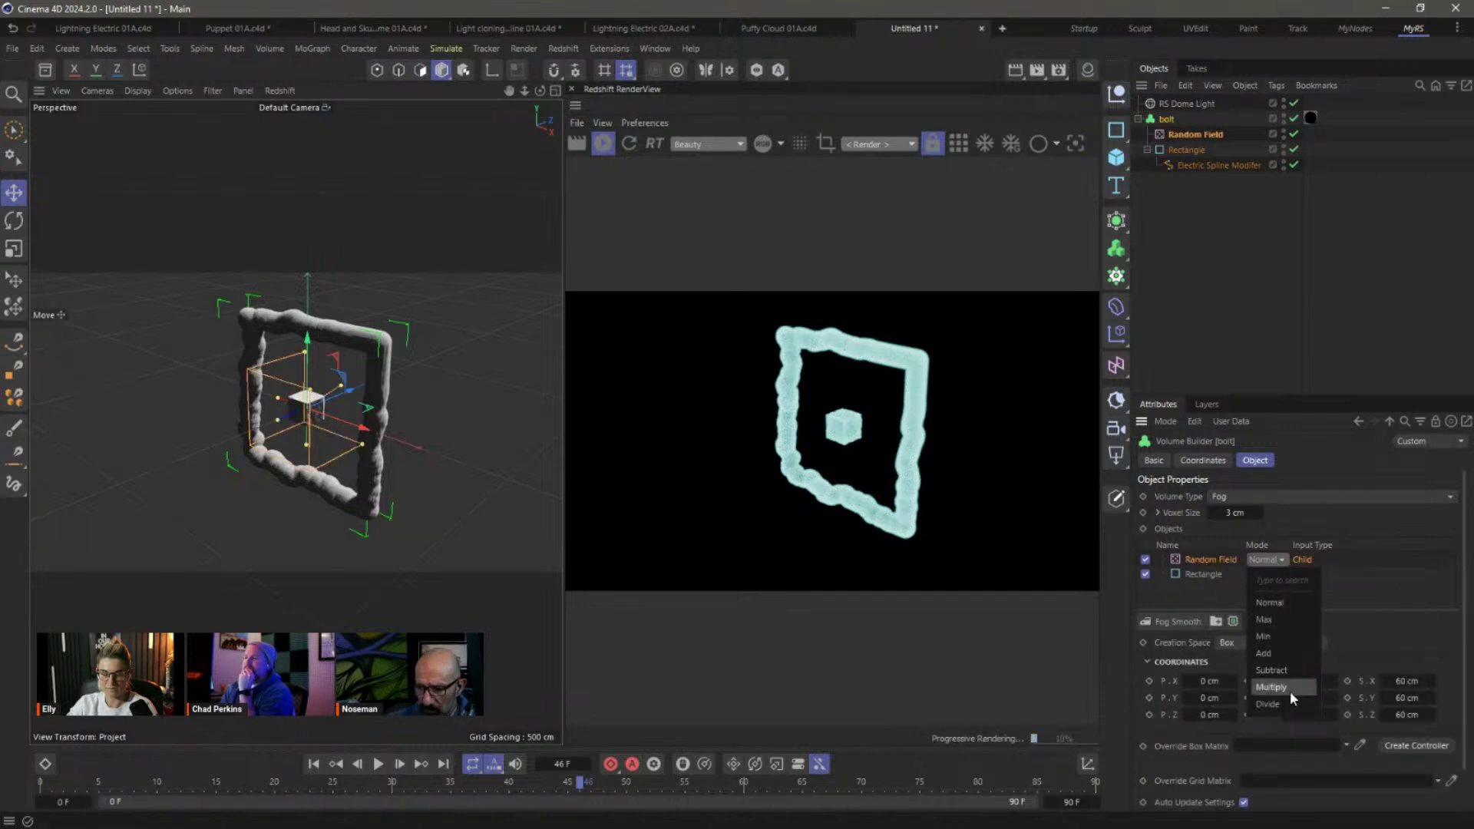
left_click(1384, 606)
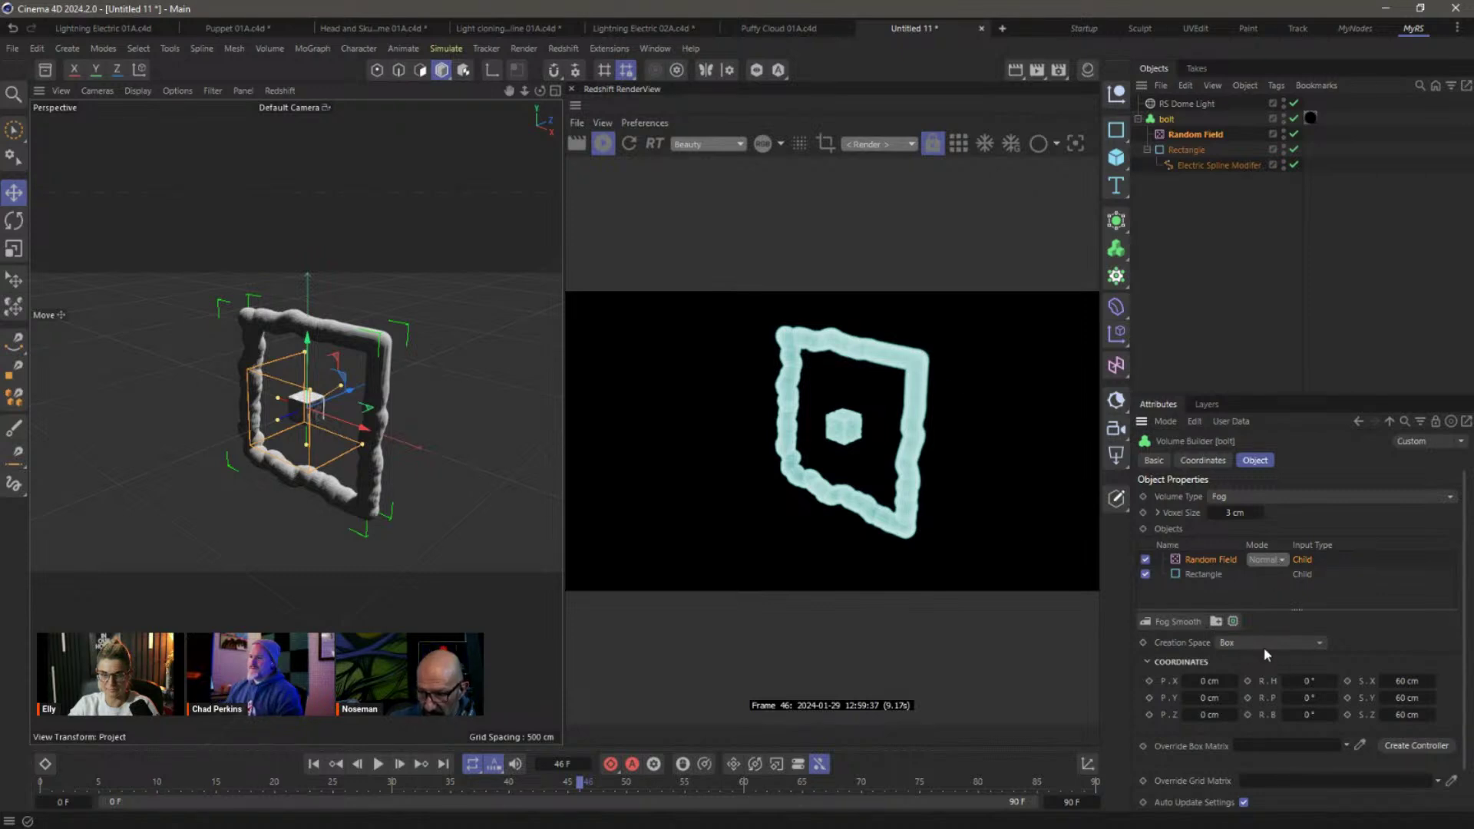
left_click(1240, 643)
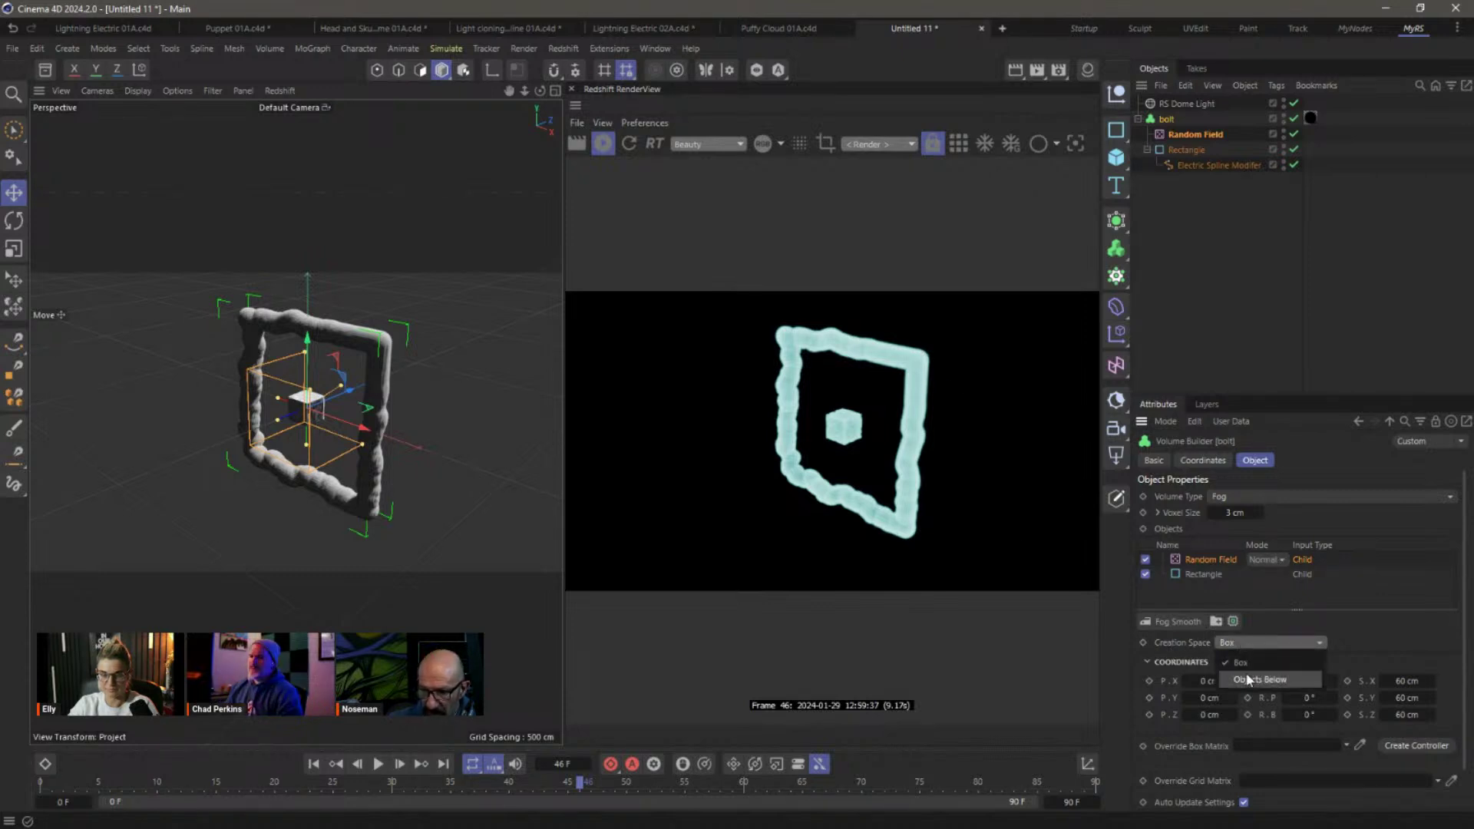
left_click(1248, 681)
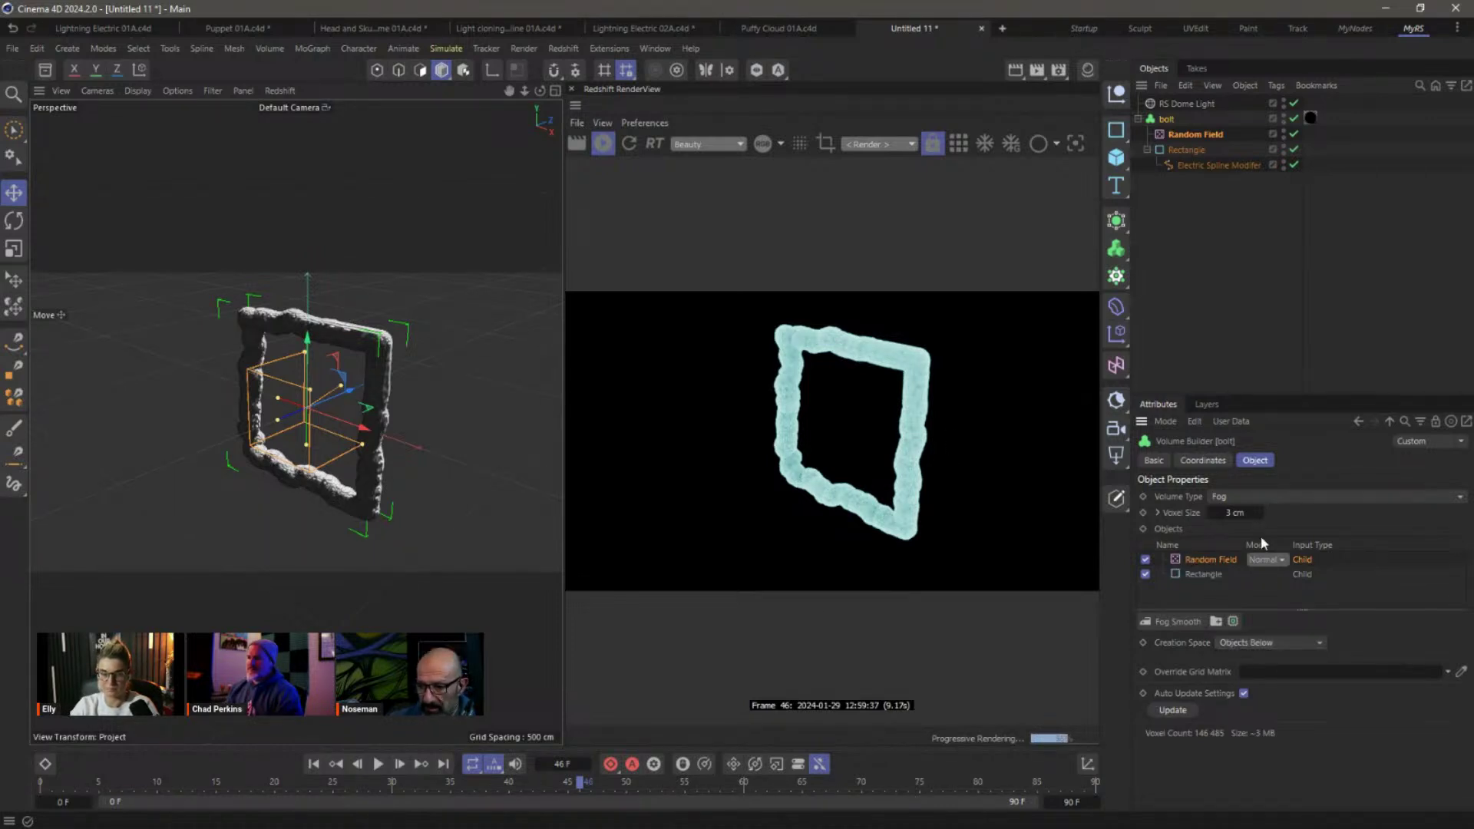
left_click(1267, 560)
left_click(1288, 686)
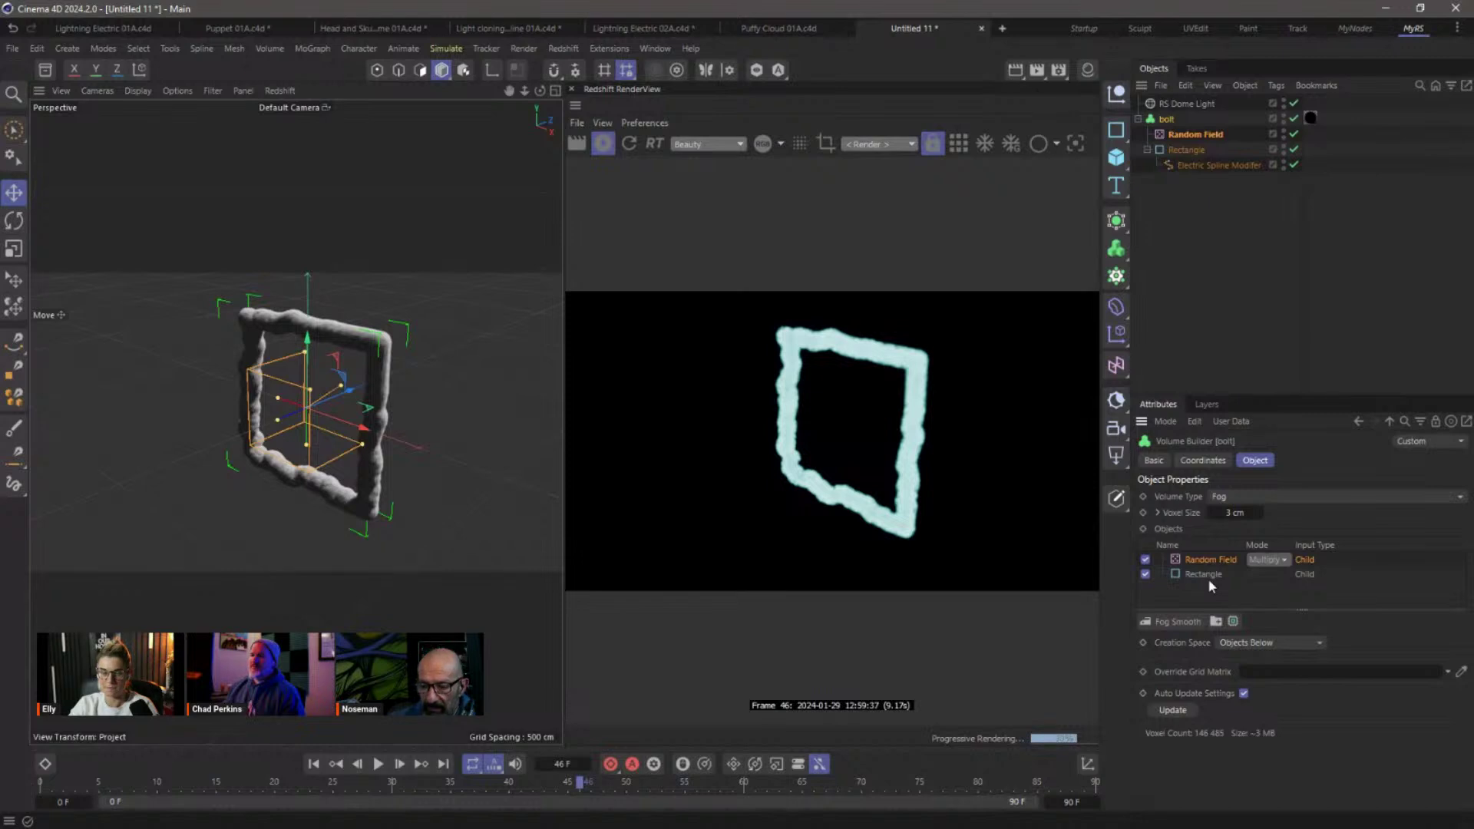
Set the Random Field's noise type to Luka and its scale to 410%.
left_click(443, 391)
scroll(461, 382, "up", 5)
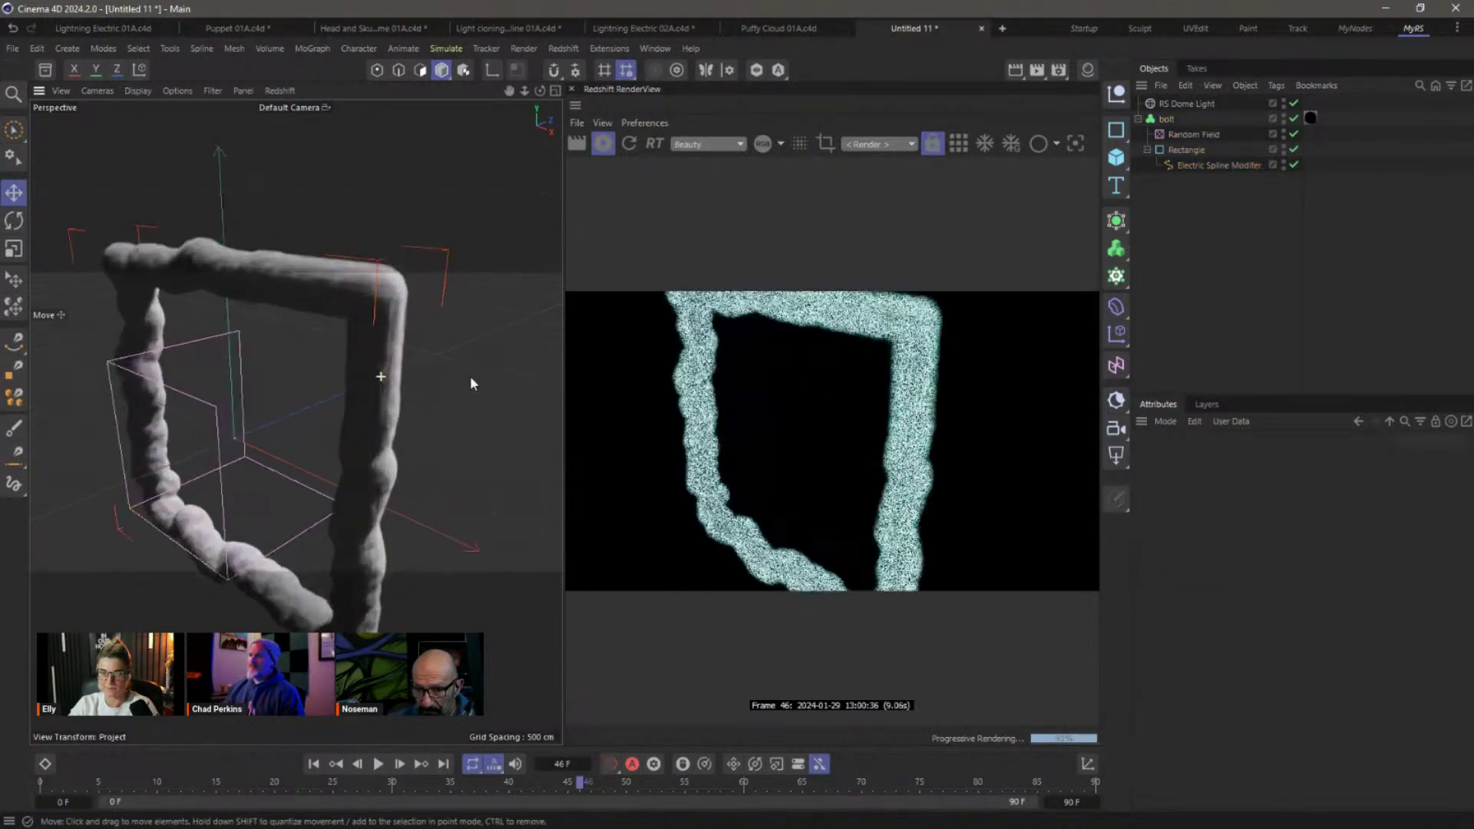
left_click(1192, 135)
left_click(1251, 460)
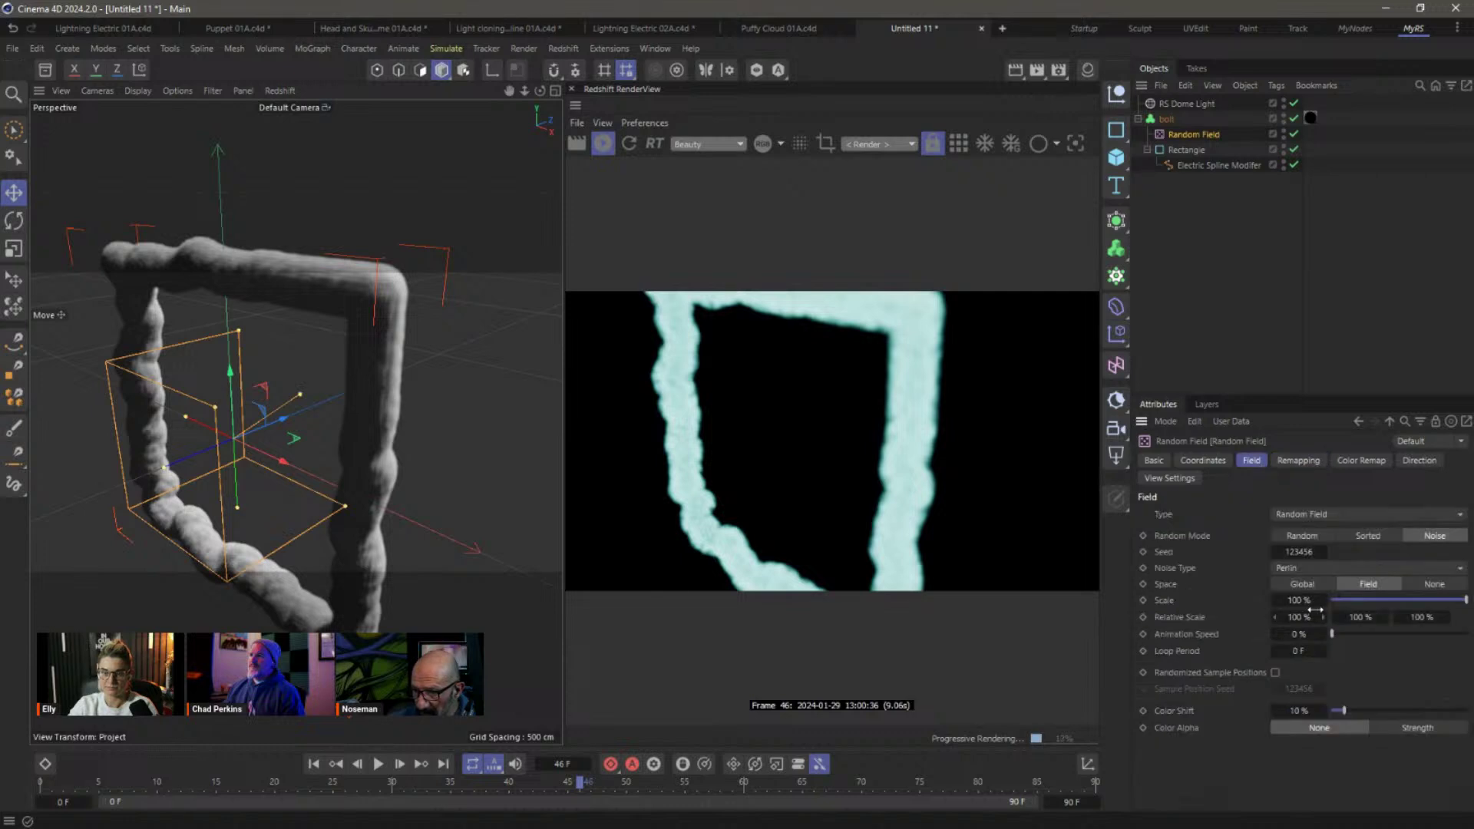
left_click_drag(1300, 600, 1314, 600)
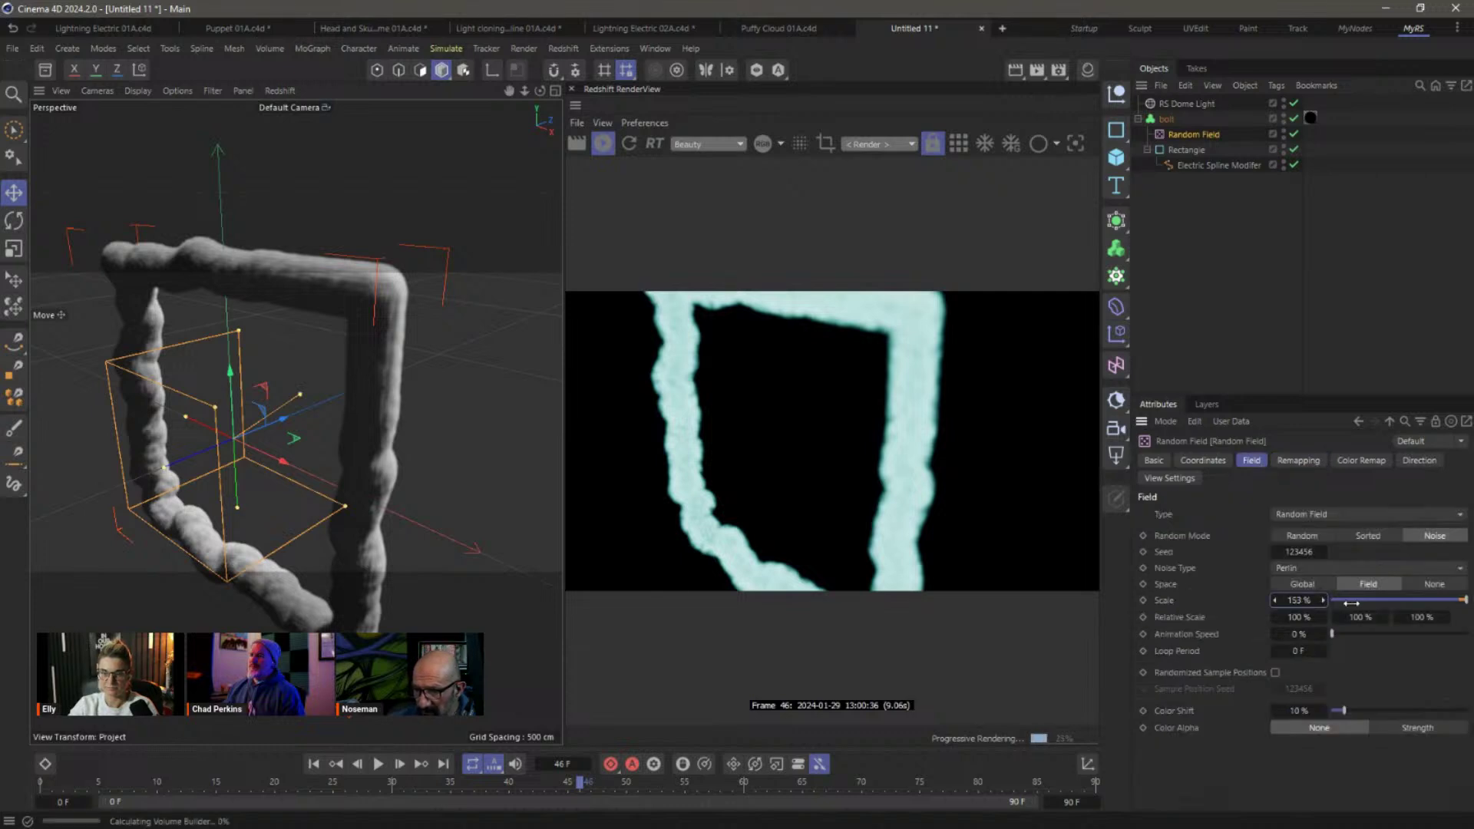
left_click(1304, 567)
left_click(1344, 222)
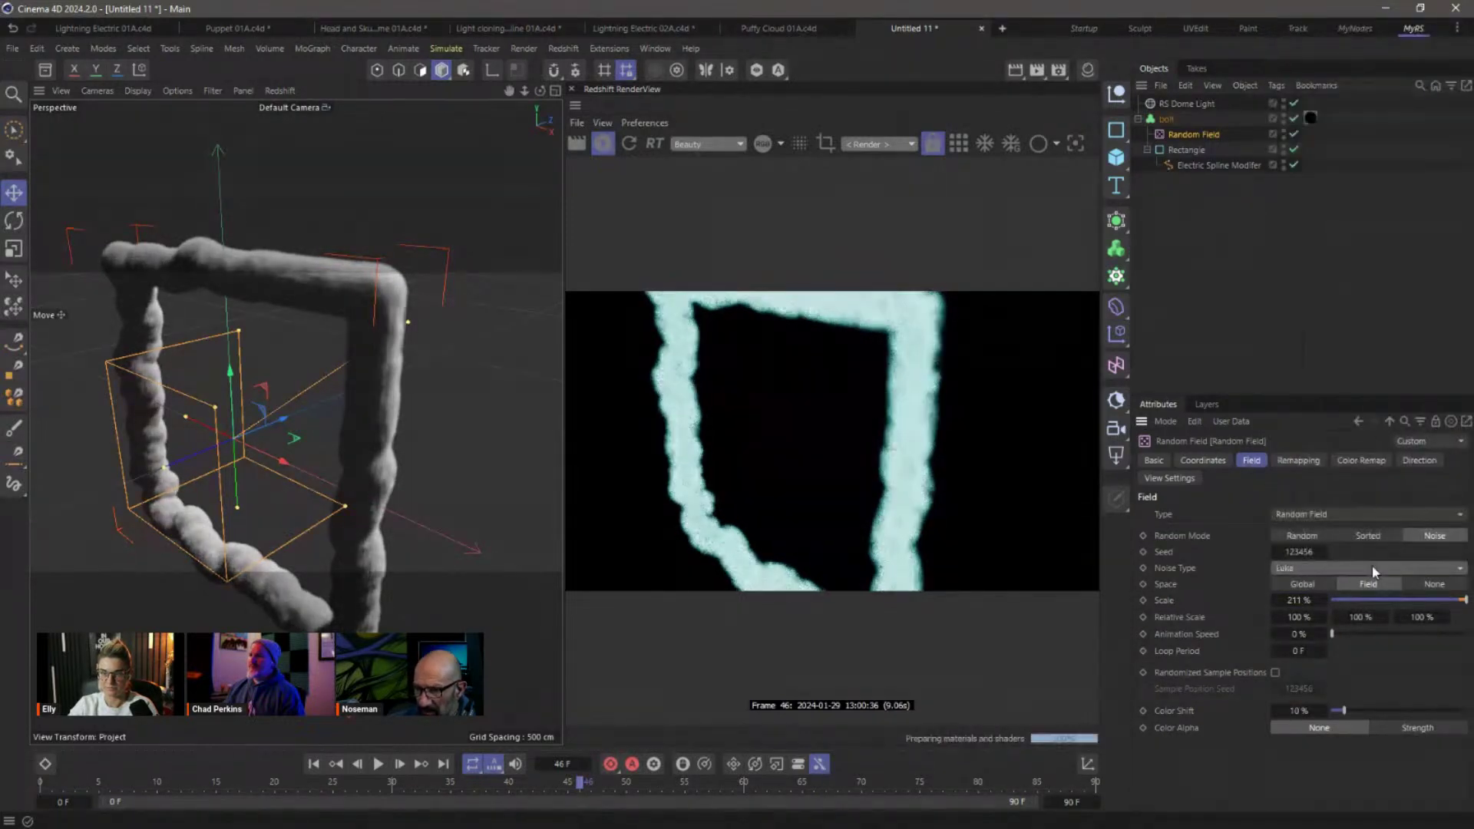
left_click_drag(1276, 600, 1459, 589)
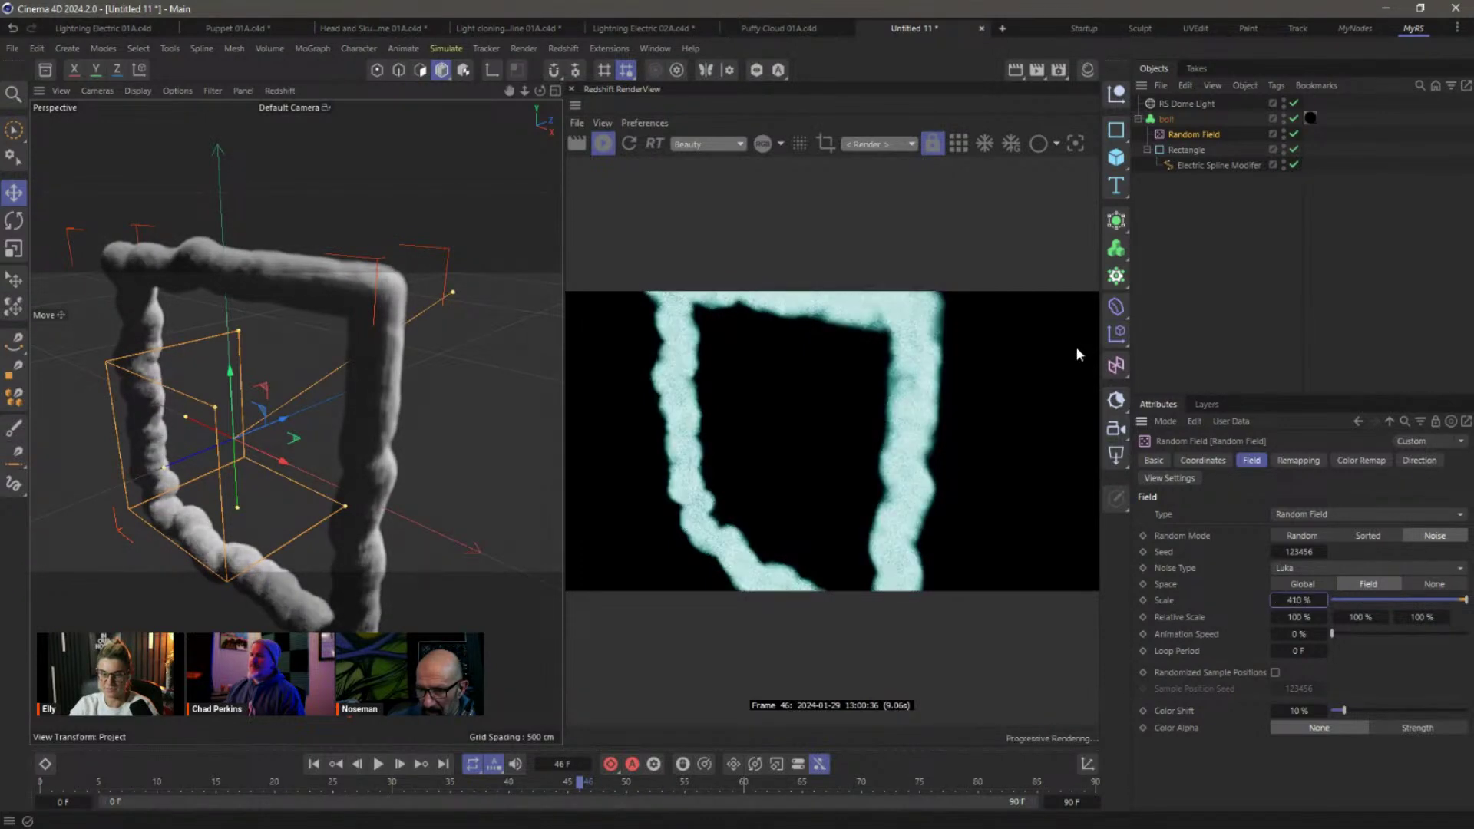
Set the Random Field's Animation Speed to 27%, play back a few frames and deselect everything.
left_click_drag(1332, 635, 1367, 634)
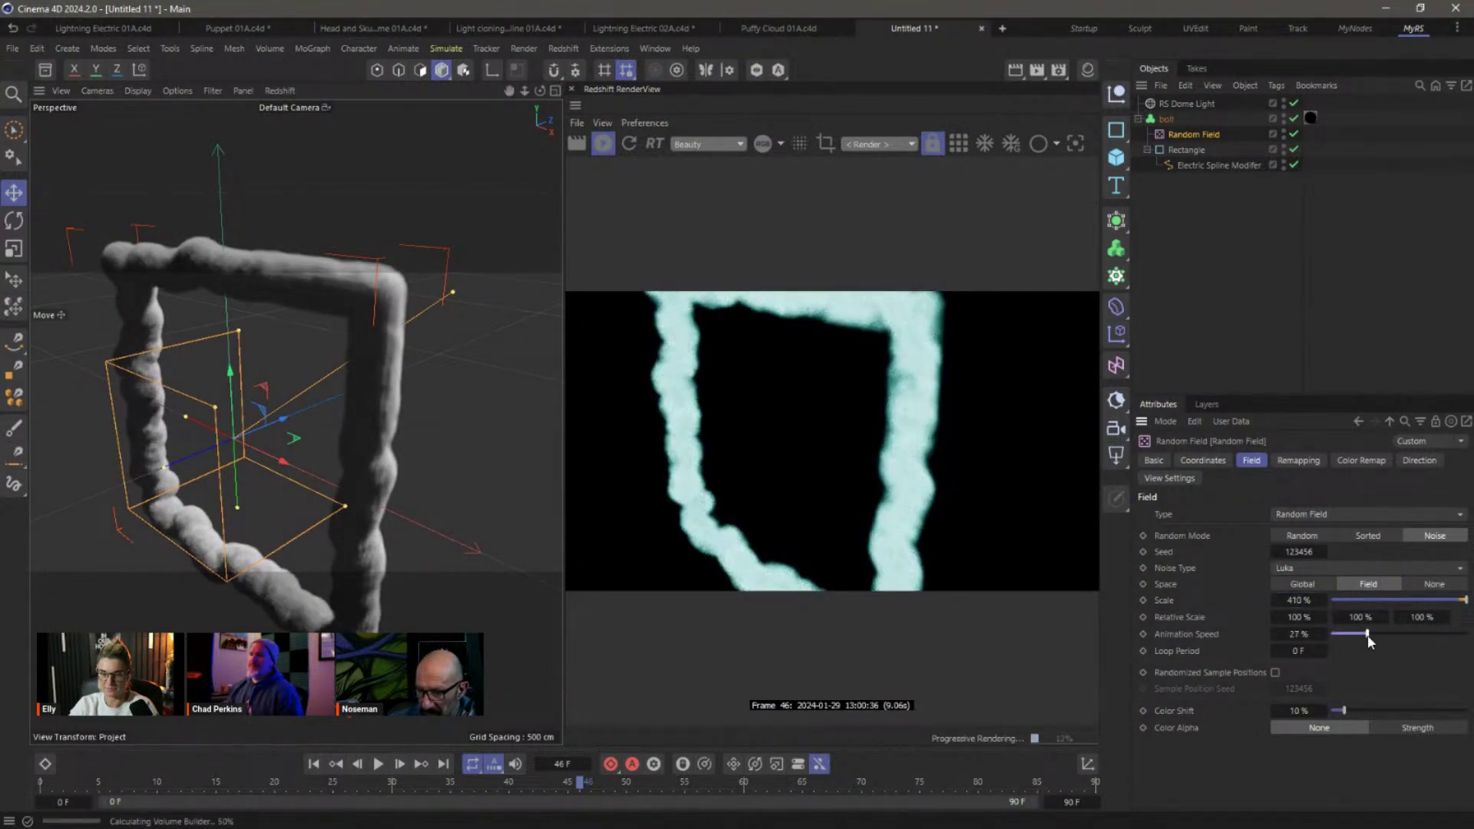
left_click(376, 765)
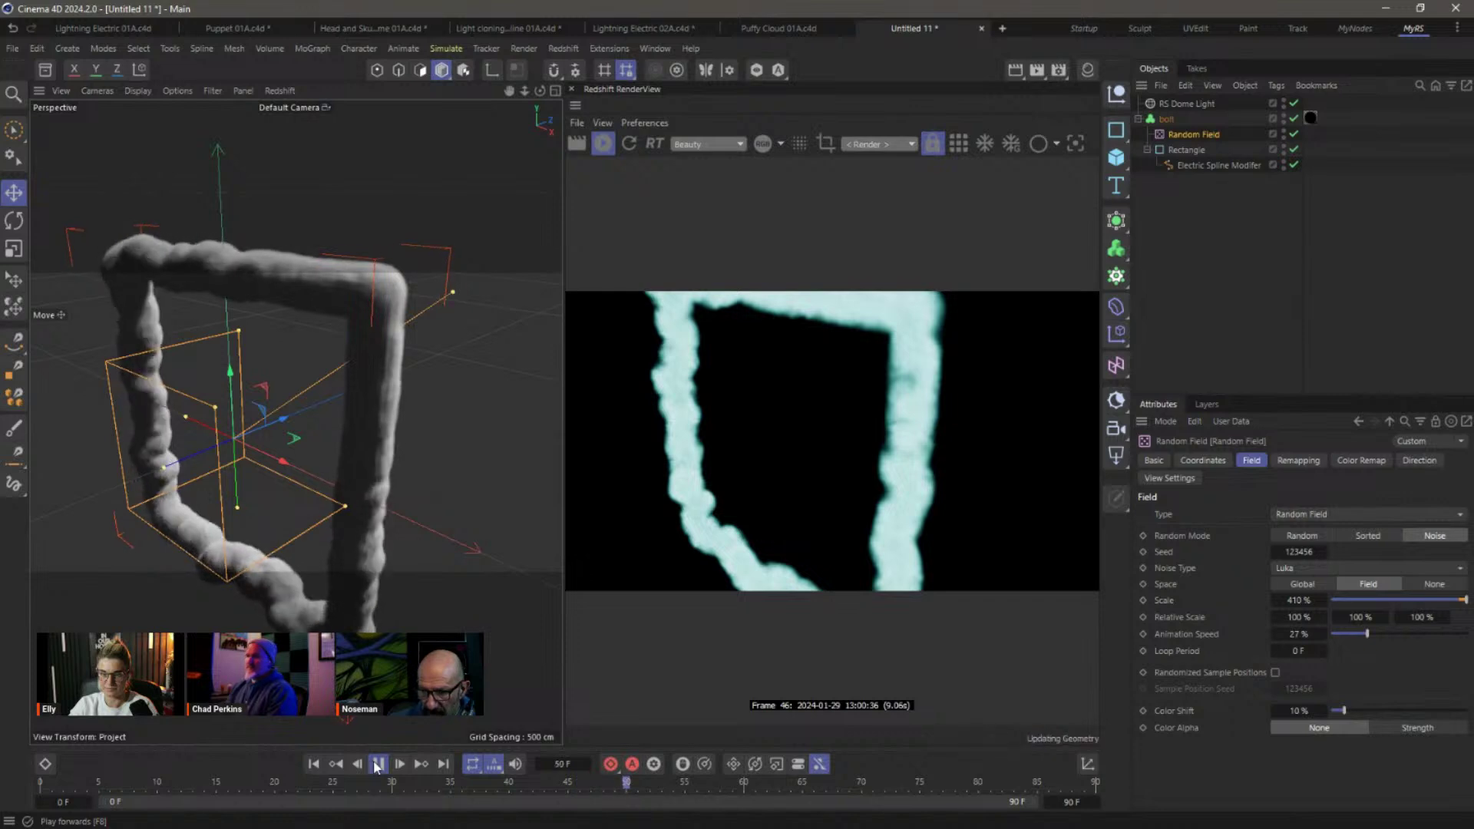
left_click(377, 765)
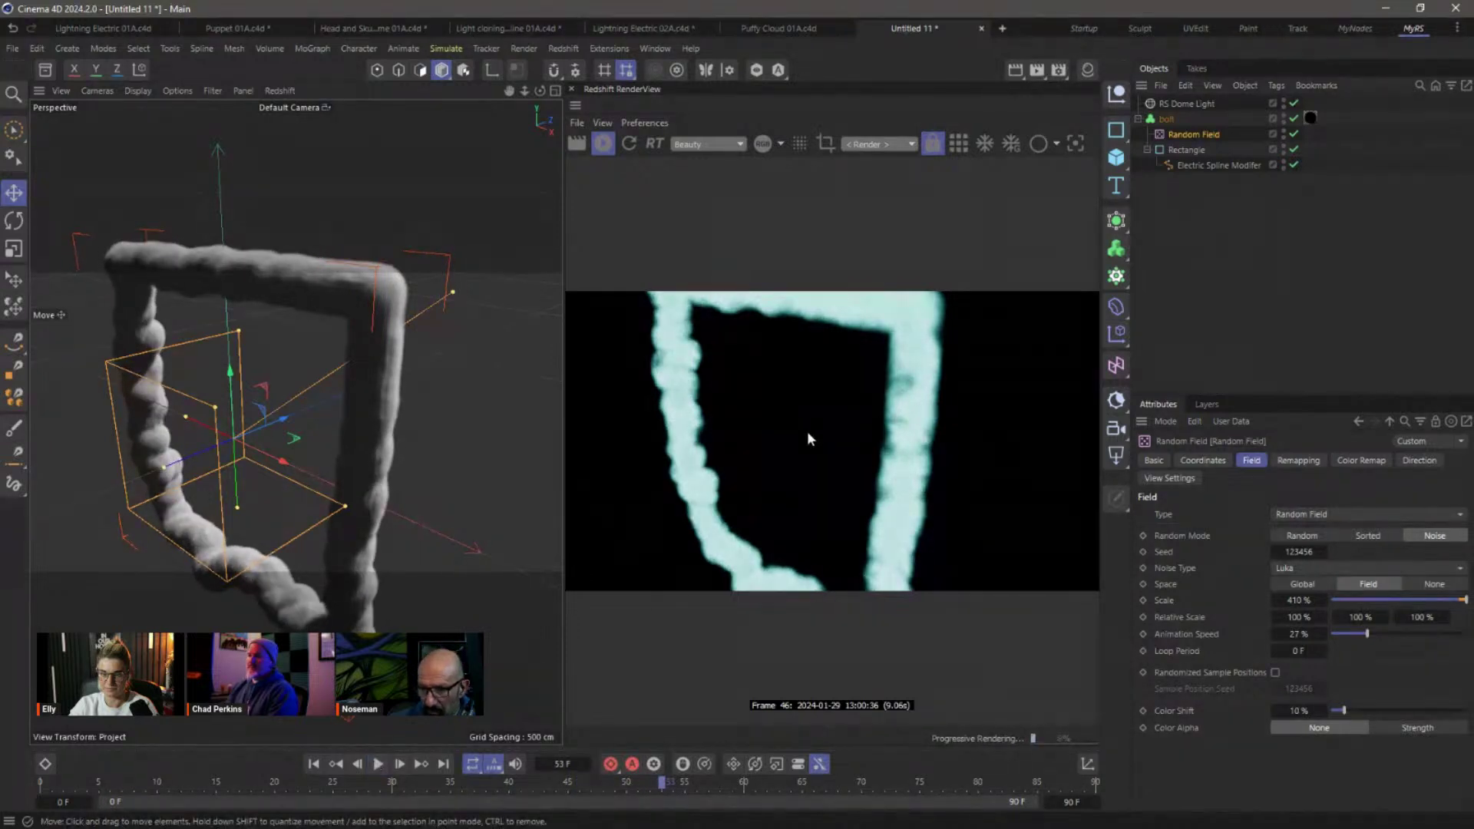
left_click(1244, 252)
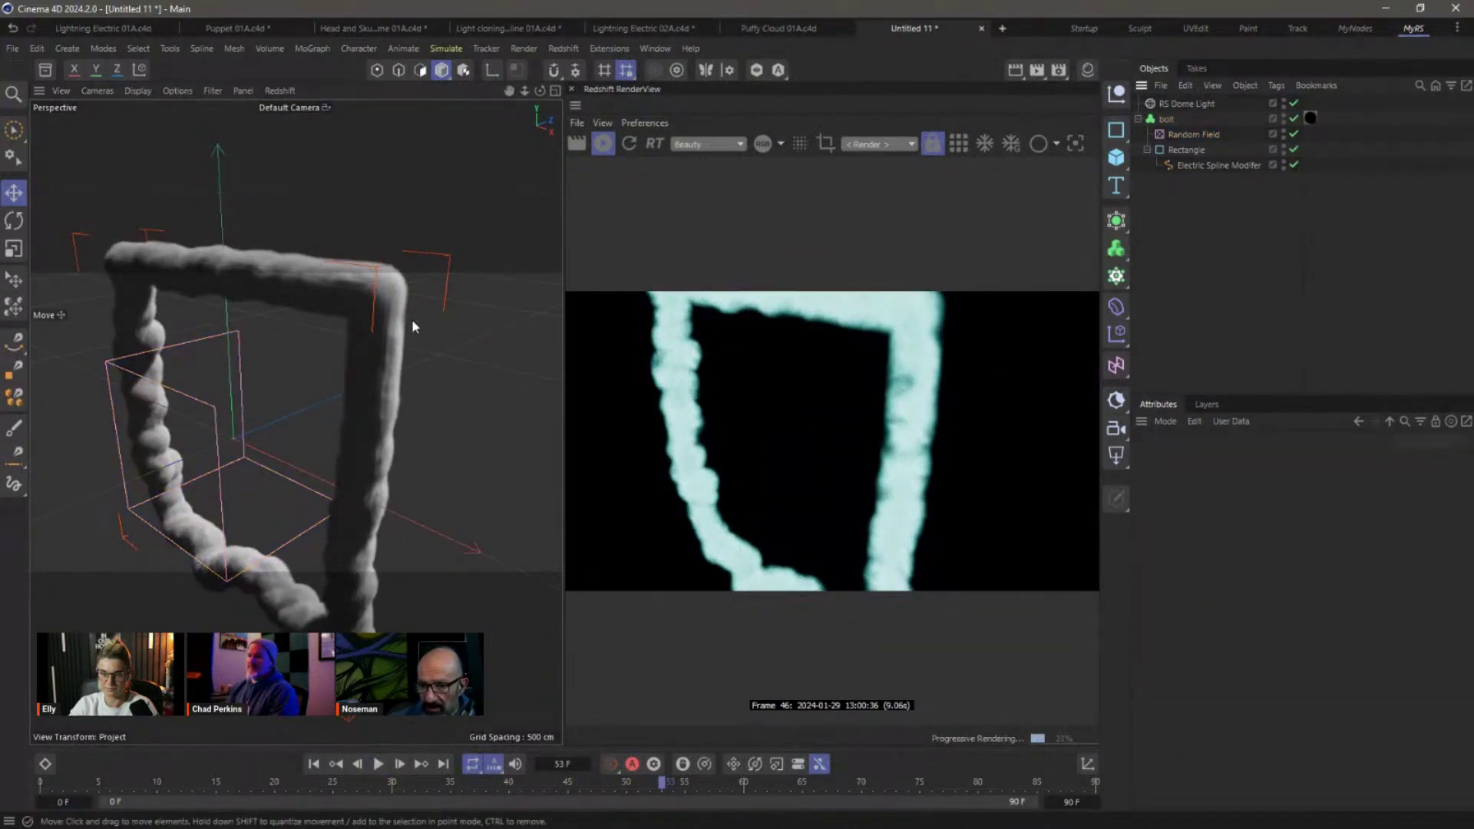
Duplicate the bolt's Rectangle with its Electric Spline Modifier outside the Volume Builder and give the copy a Redshift Object tag.
scroll(343, 345, "down", 5)
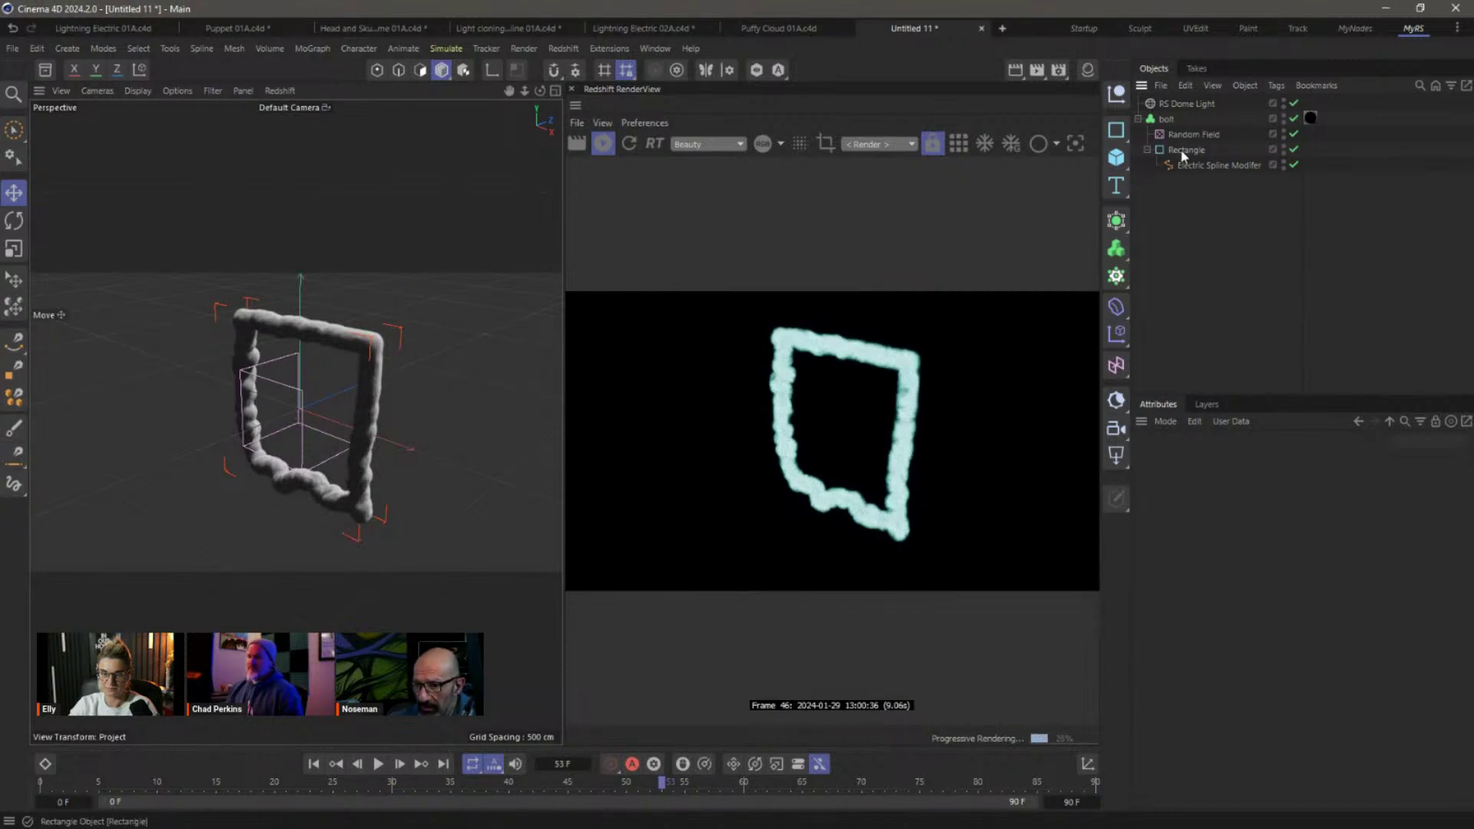
left_click_drag(1196, 192, 1207, 252, "ctrl")
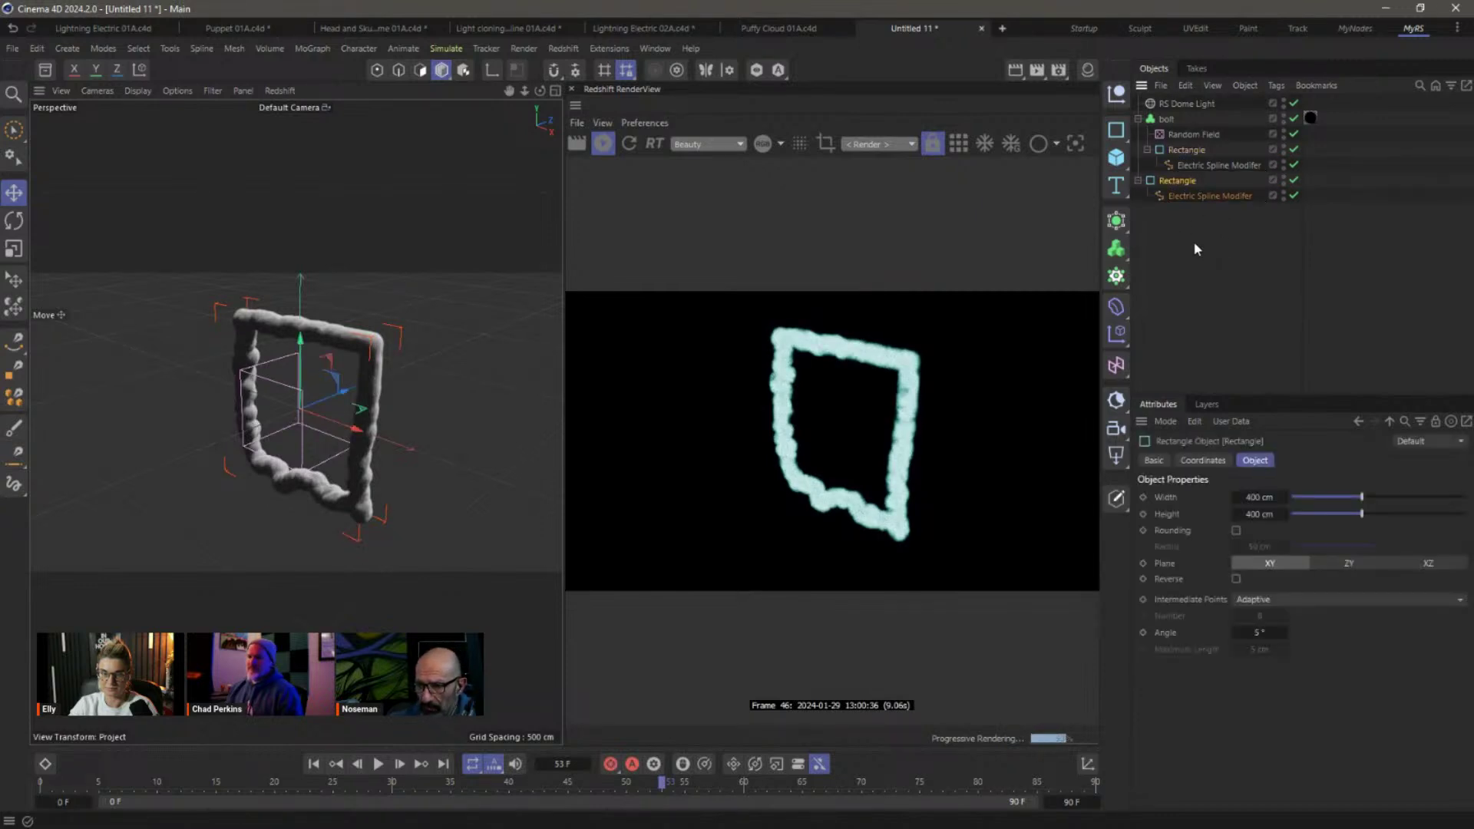
right_click(1175, 186)
mouse_move(1233, 331)
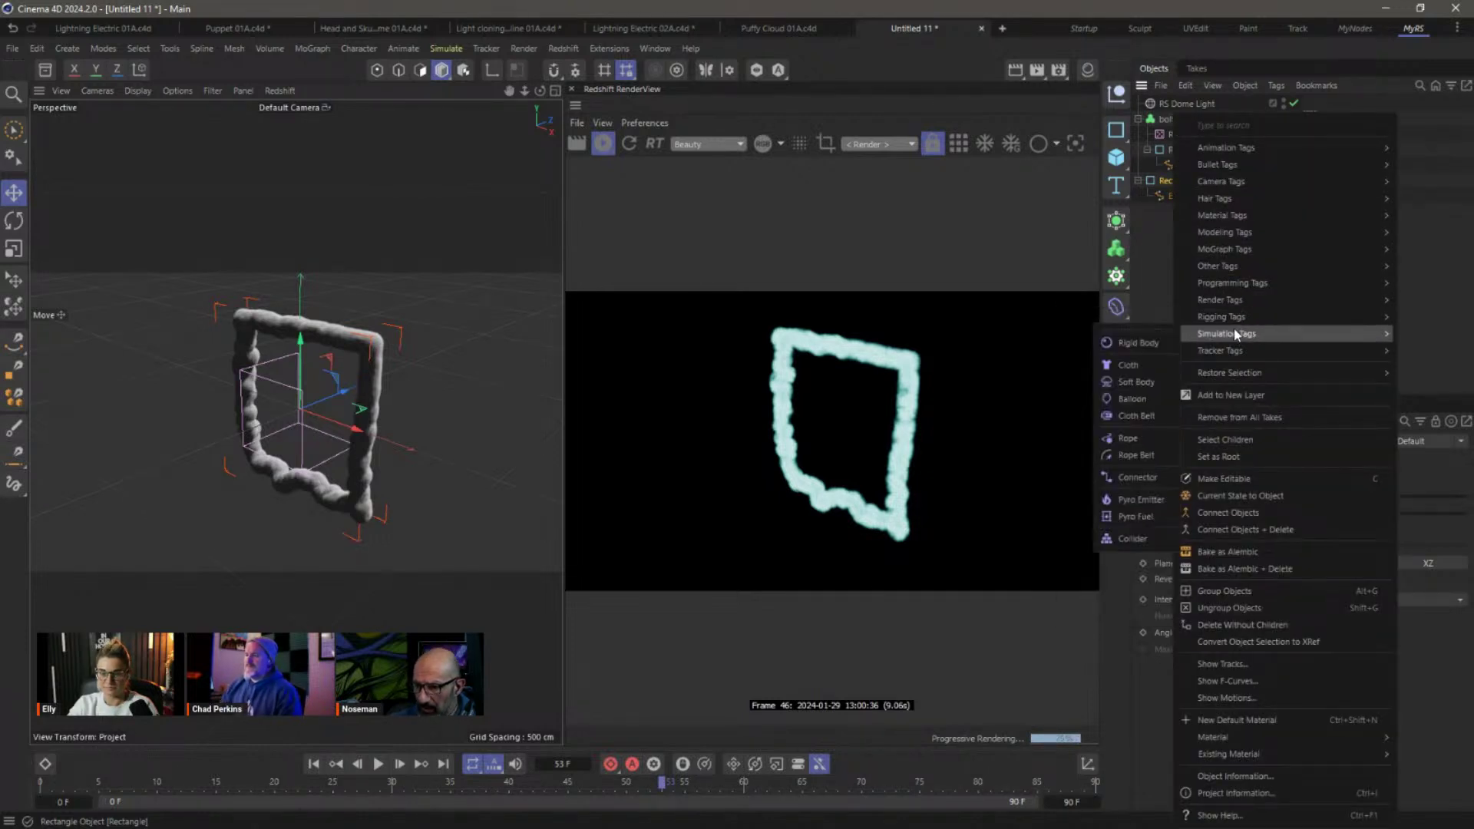
mouse_move(1242, 298)
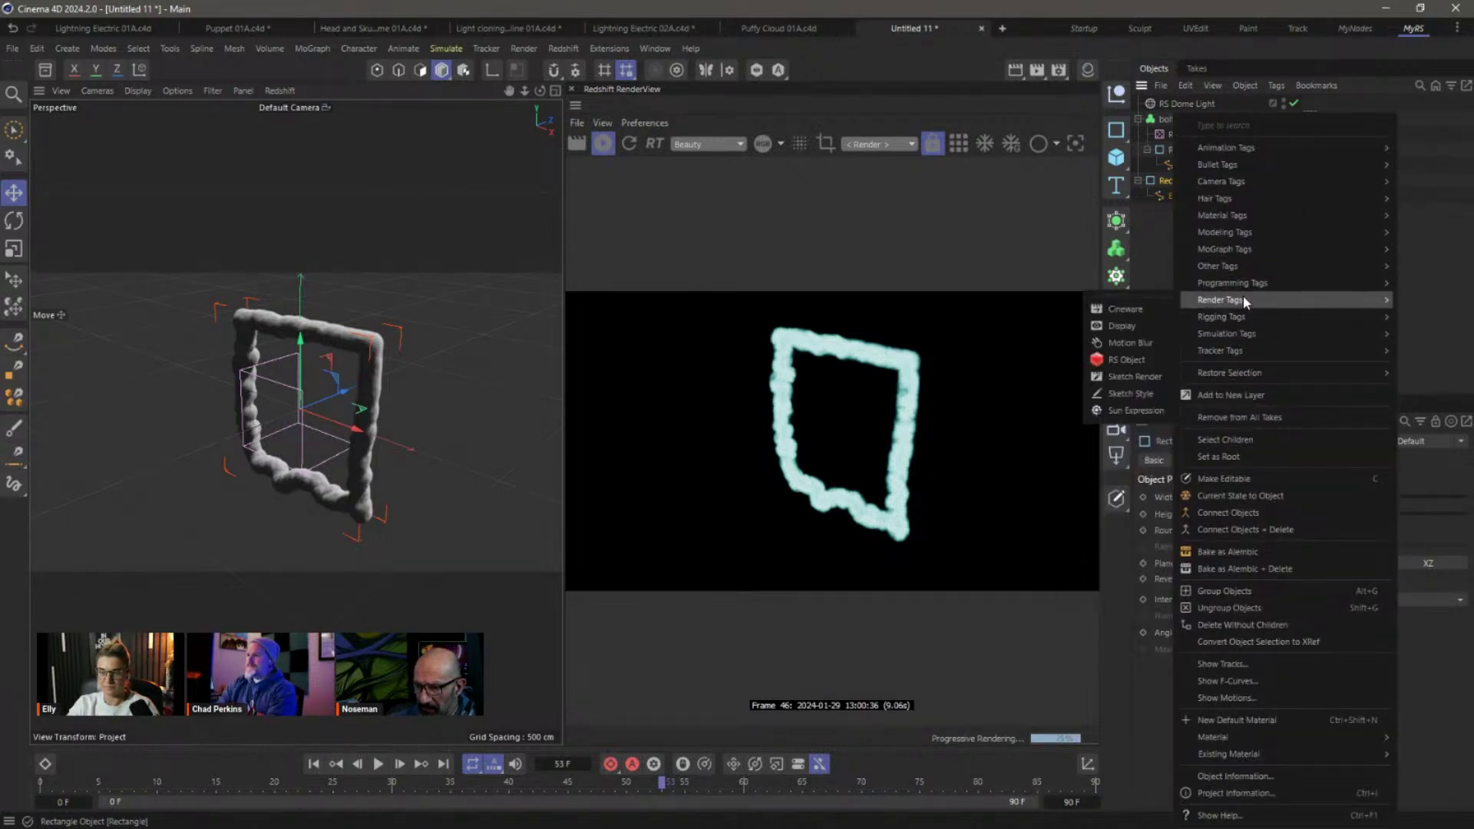
left_click(1128, 361)
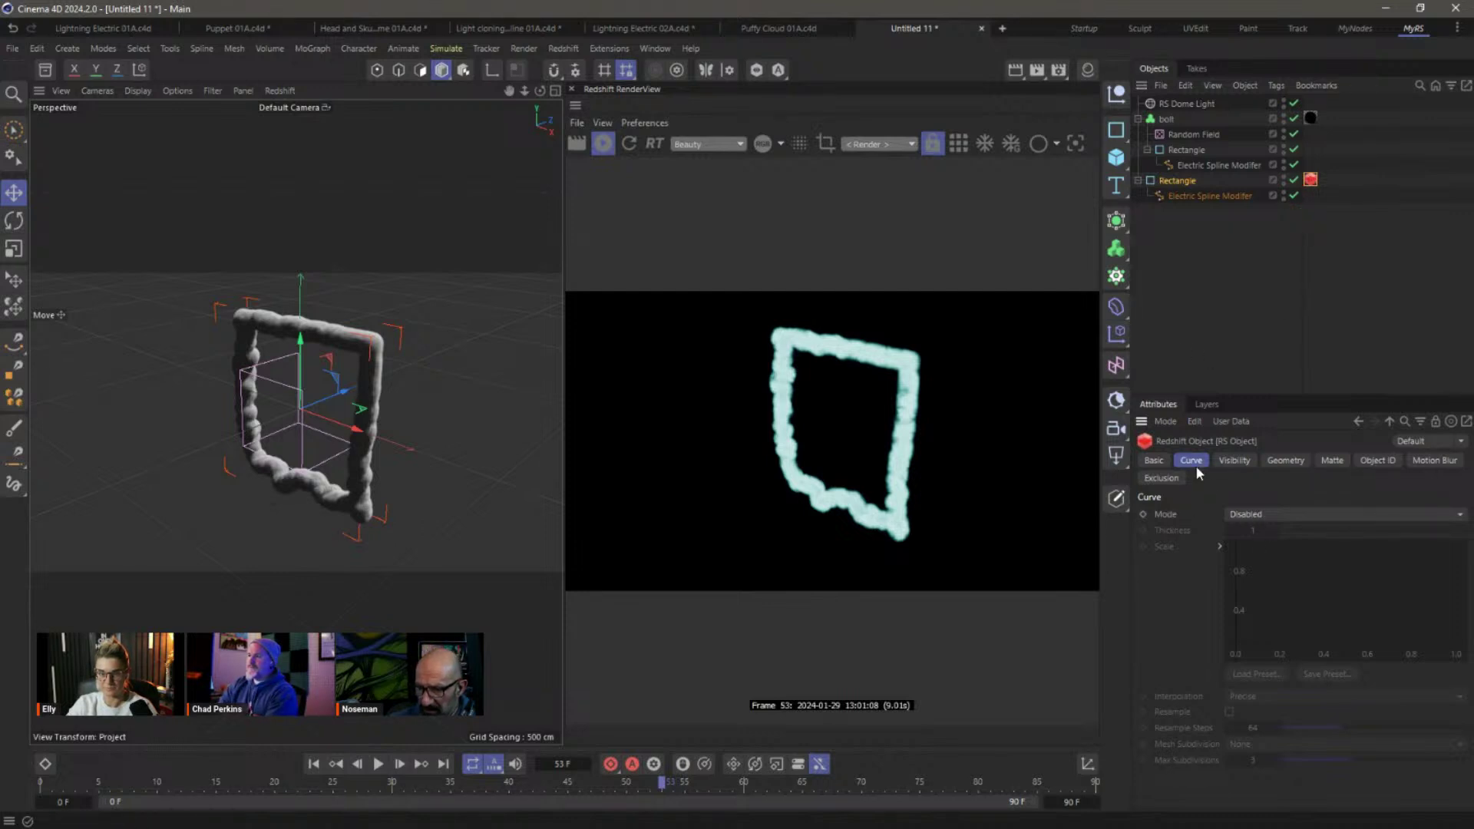
Set the Redshift Object tag's curve mode to Cylinders and move the duplicate Rectangle slightly forward along its Z axis.
left_click(1267, 514)
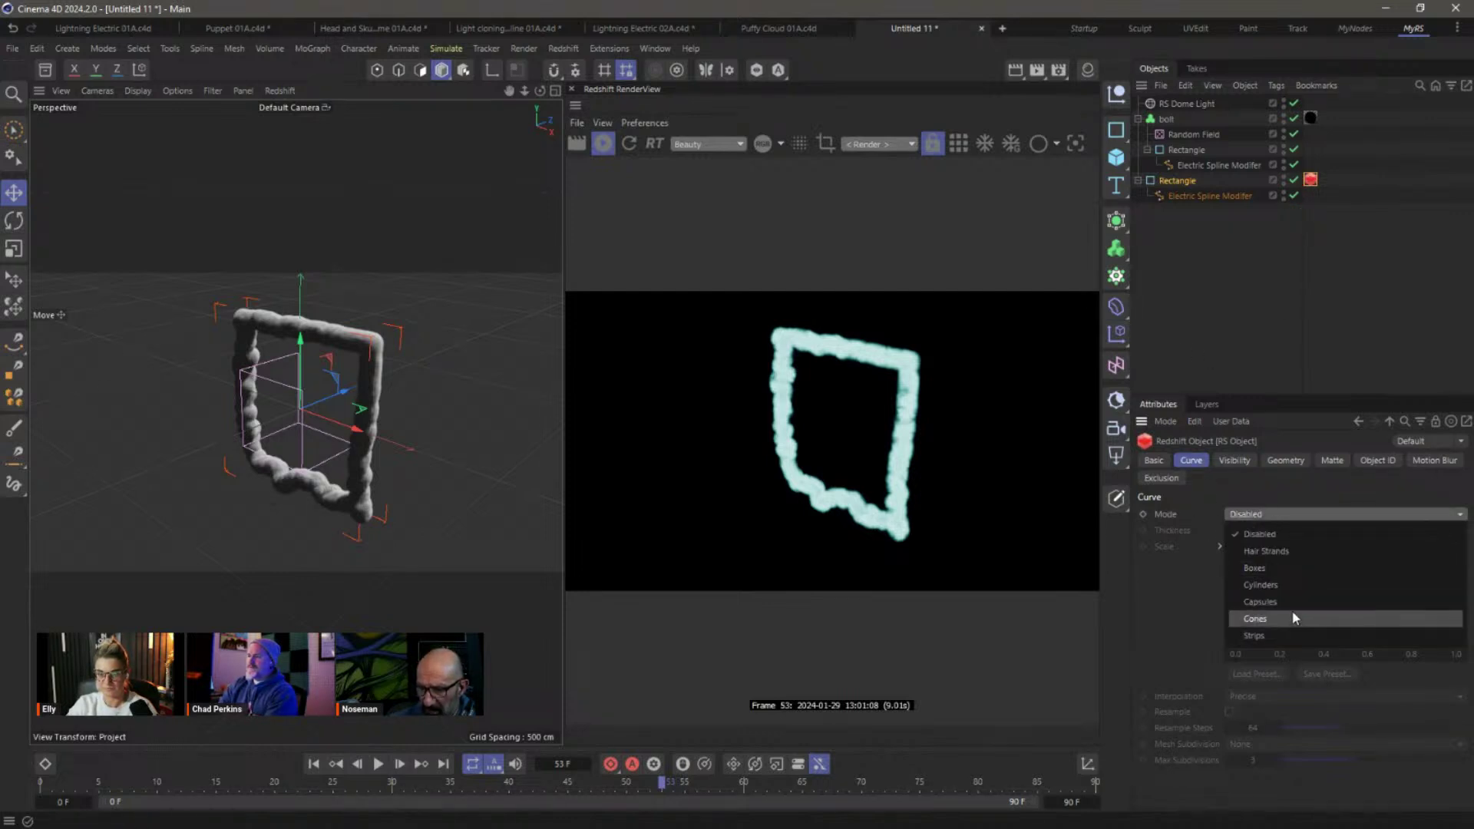
left_click(1286, 582)
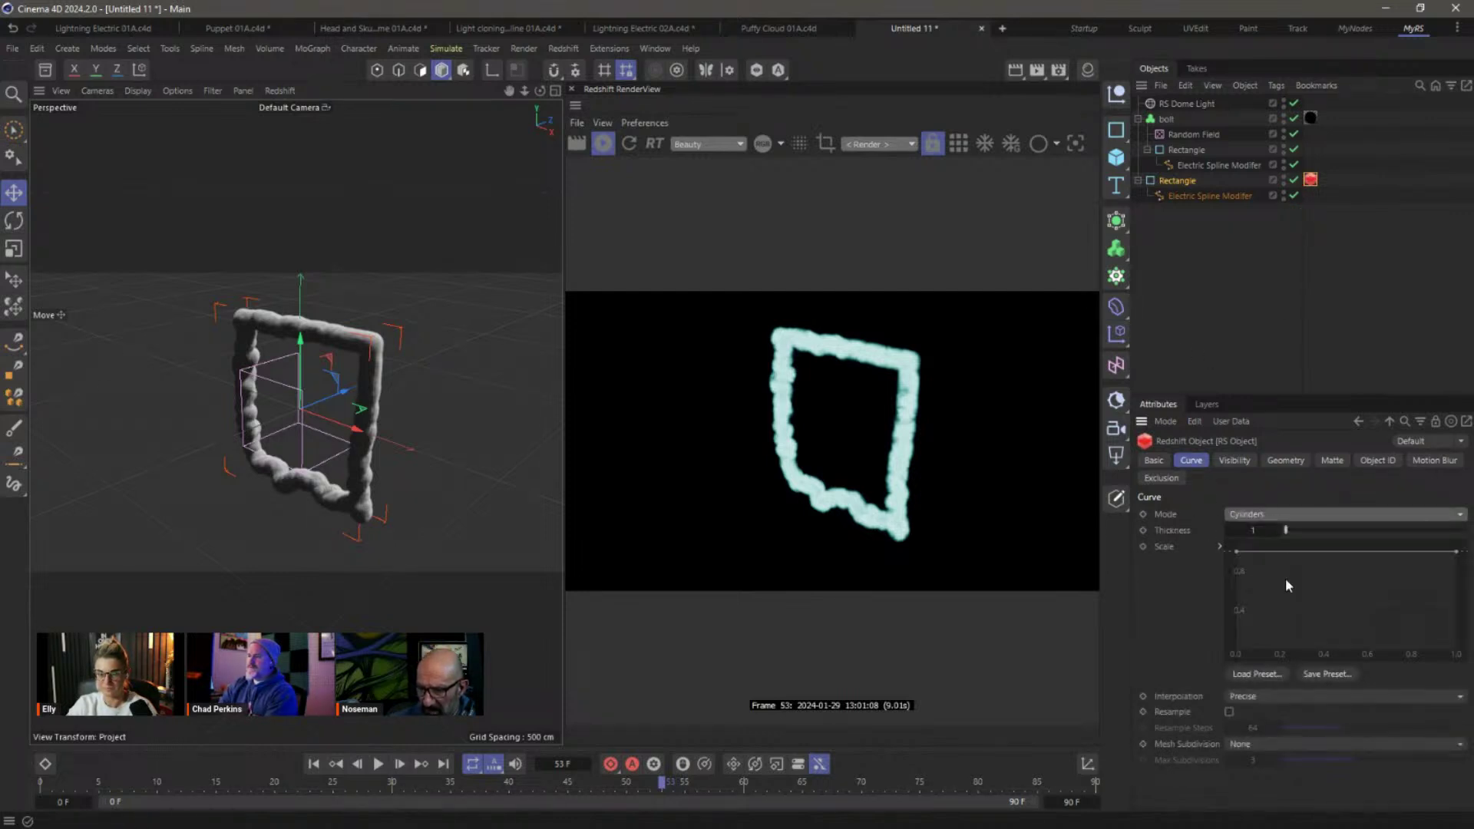
left_click(1183, 182)
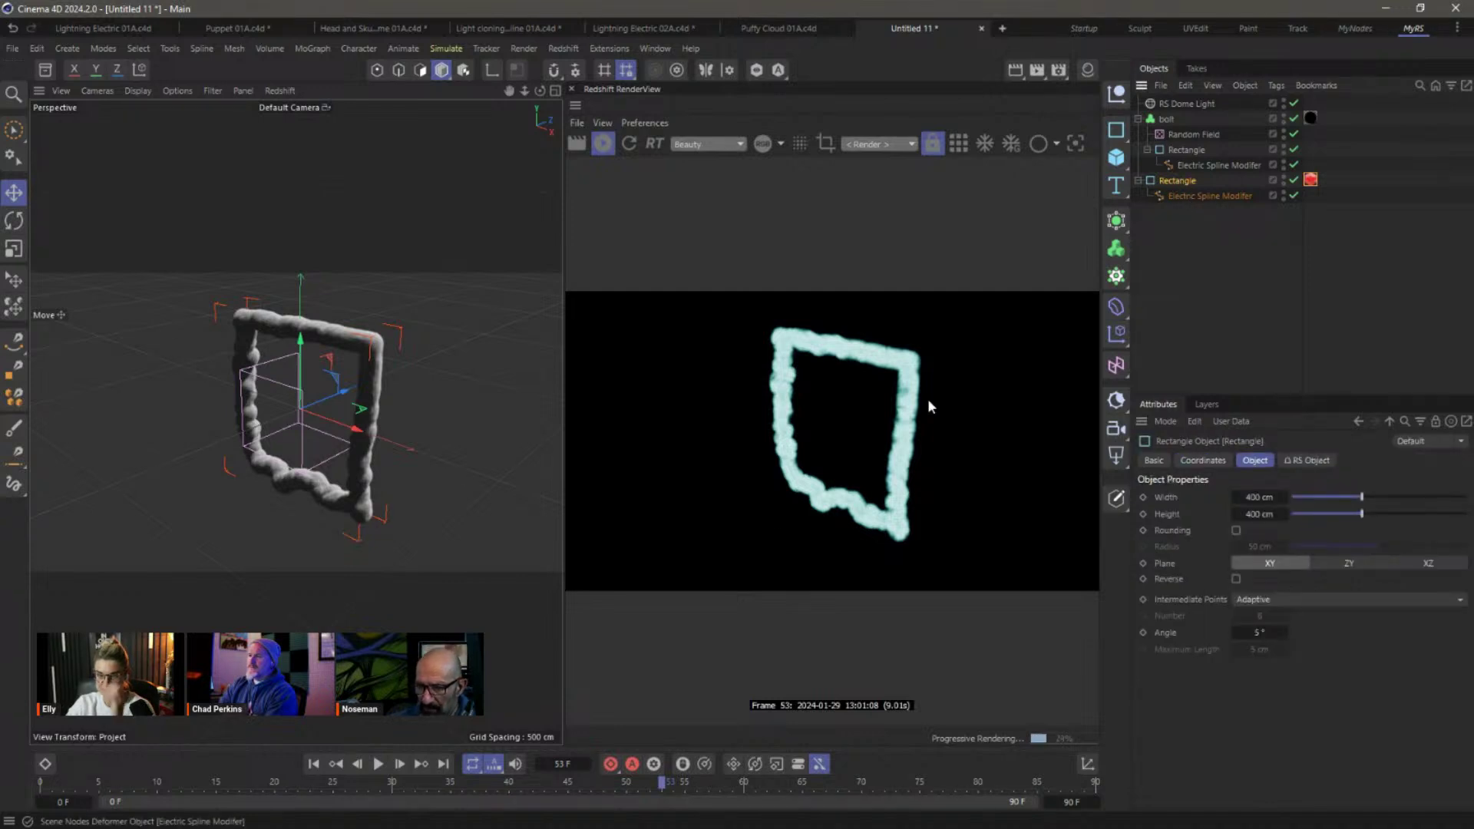
left_click_drag(332, 397, 329, 405)
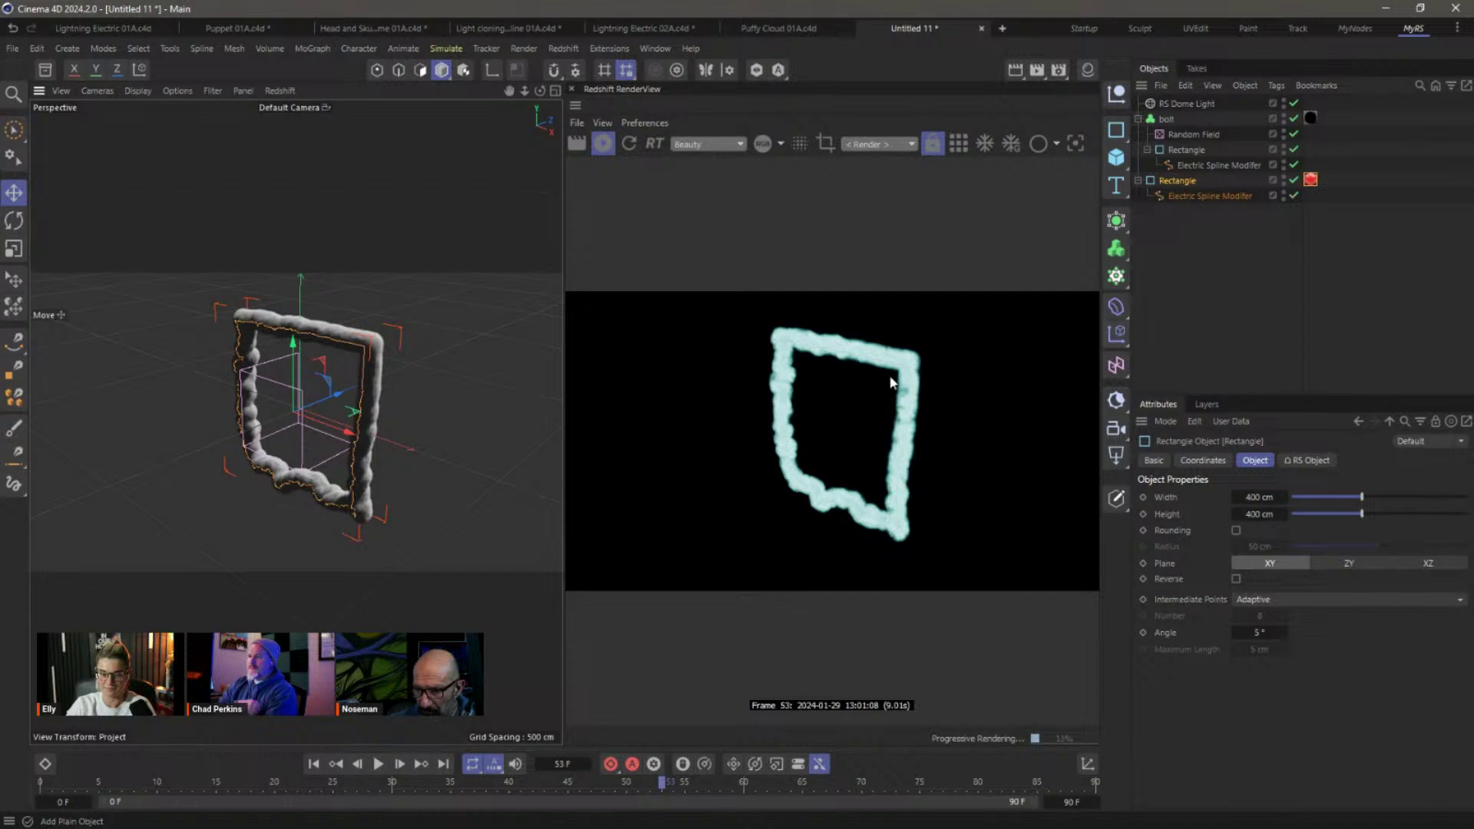
Raise the curve thickness in the duplicate Rectangle's Redshift Object tag to about 16.68.
left_click(1311, 179)
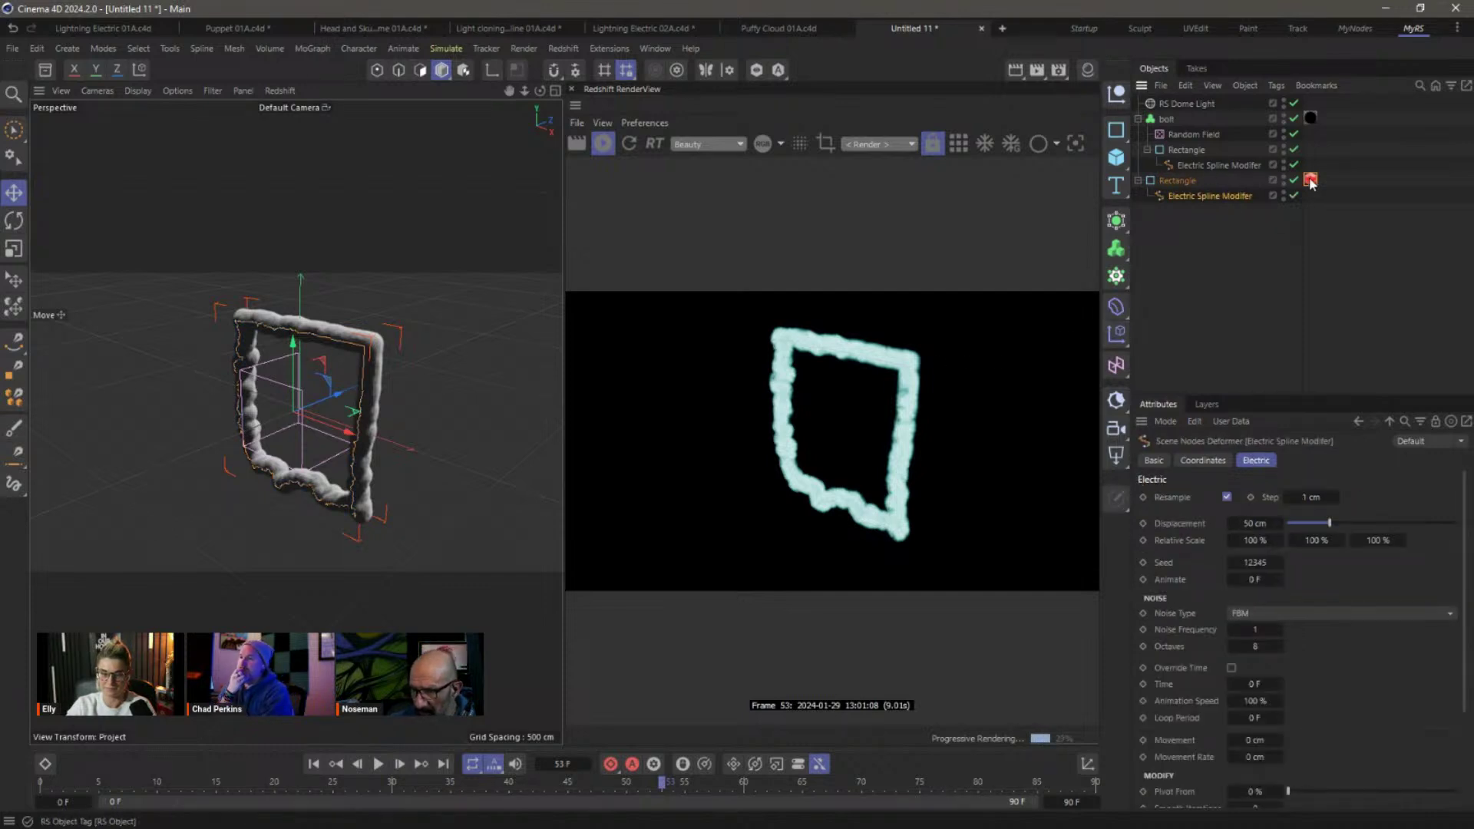
left_click(1191, 460)
mouse_move(1296, 531)
left_mouse_down()
mouse_move(1334, 532)
mouse_move(1315, 531)
left_mouse_up()
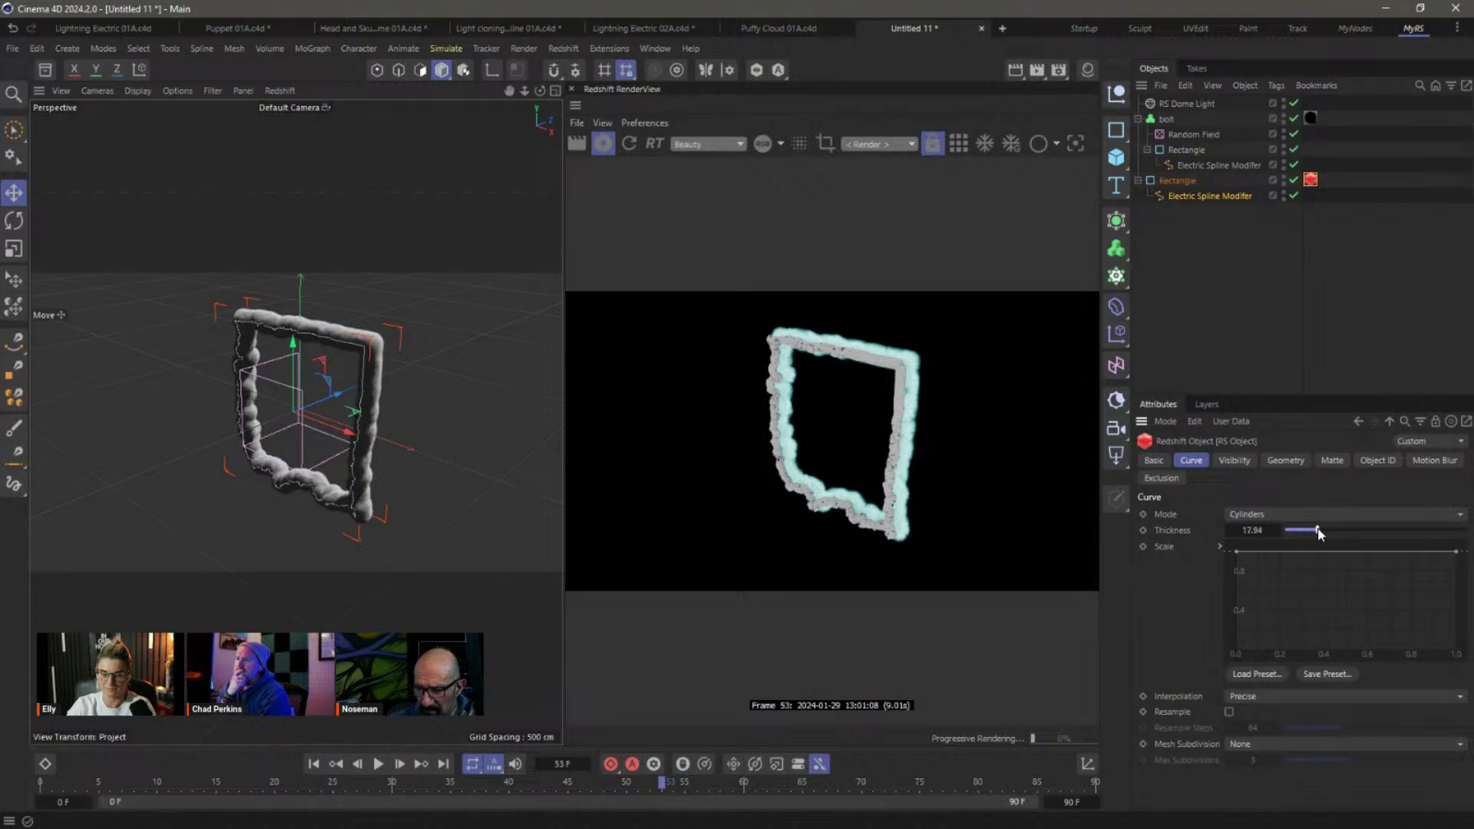
Create a new Redshift standard material and open it in the Node Editor.
left_click(1087, 69)
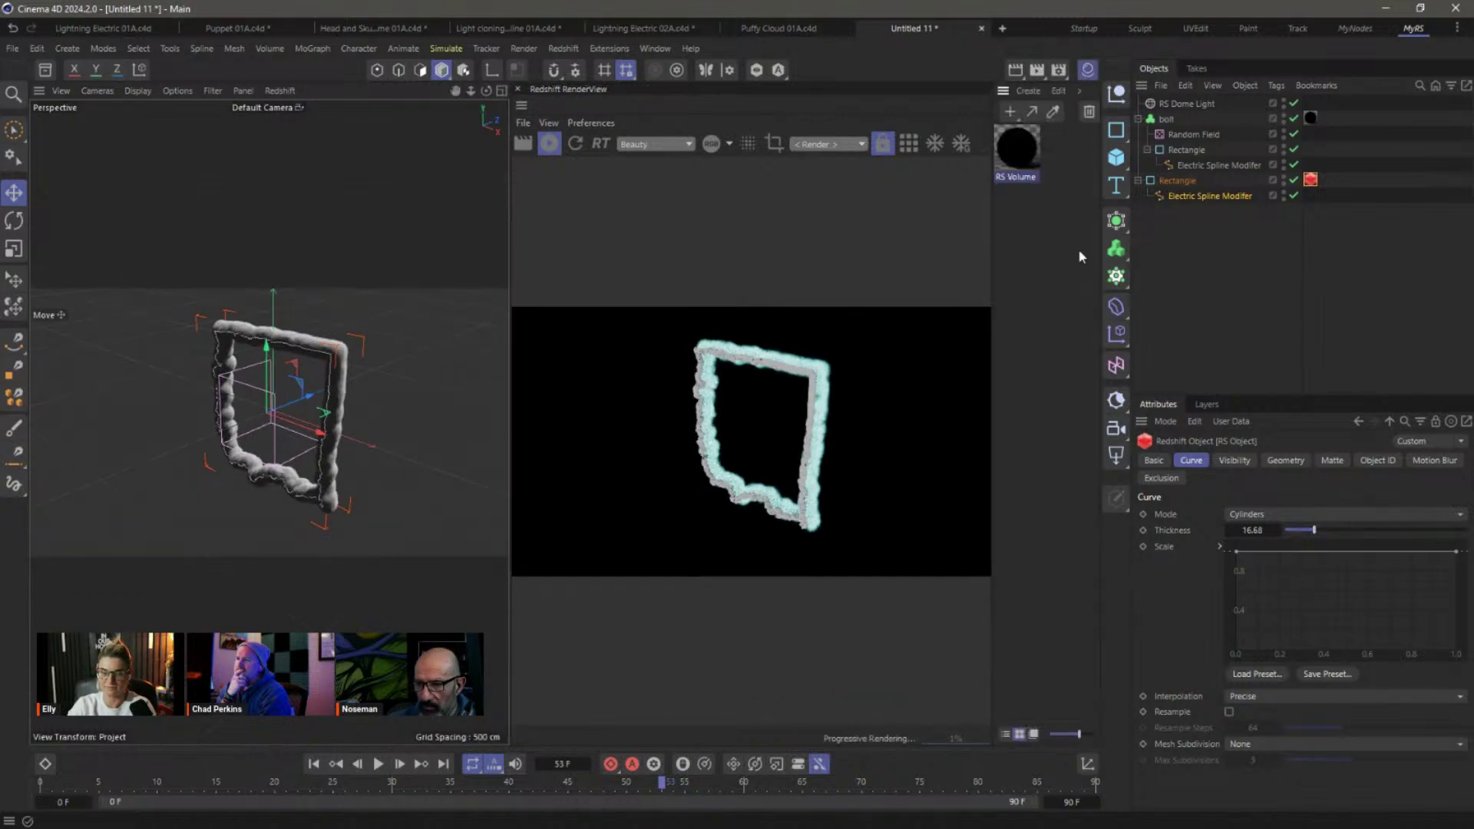
left_click(1064, 217)
double_click(1026, 205)
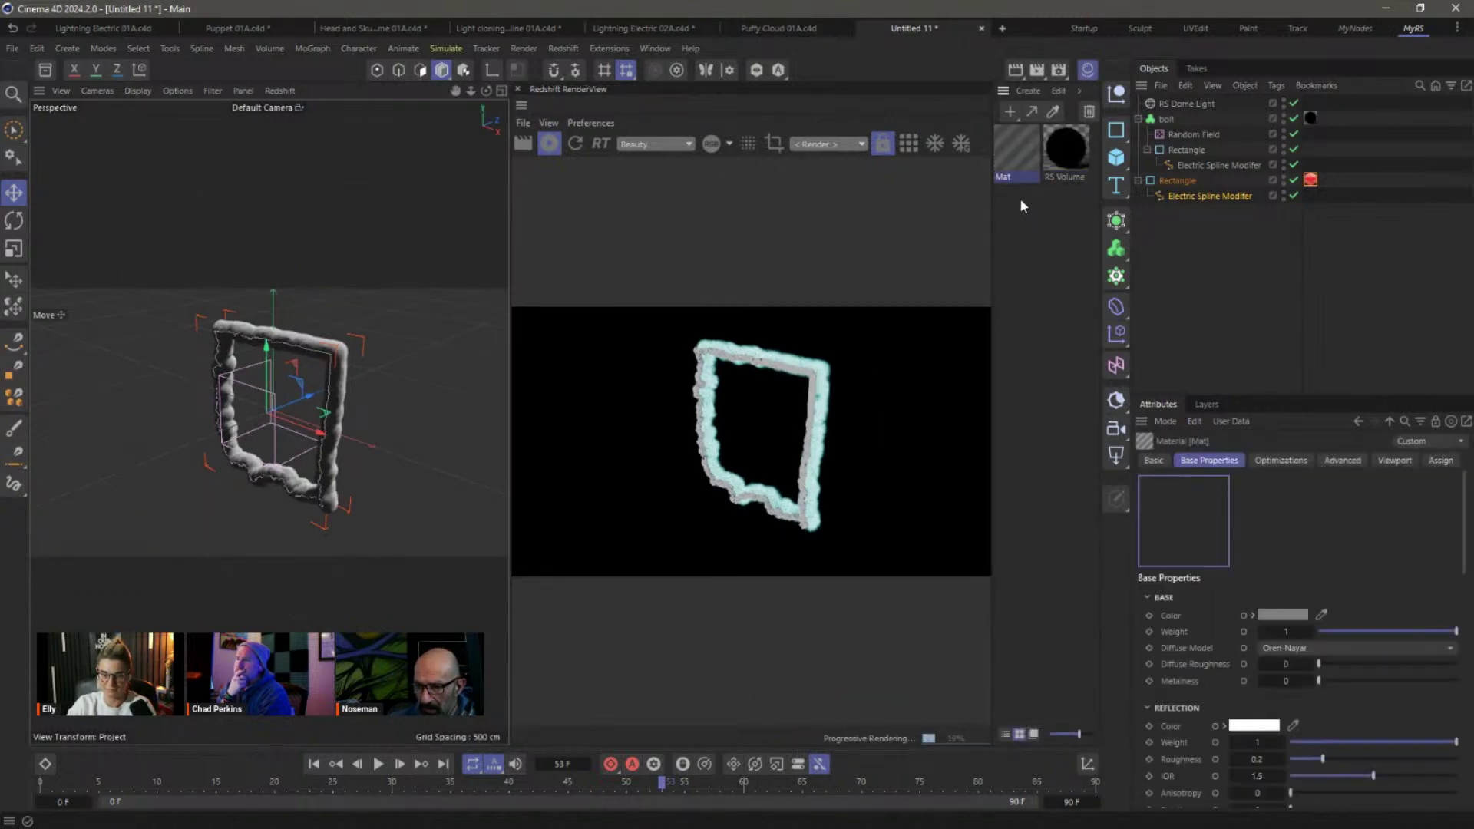
double_click(1016, 154)
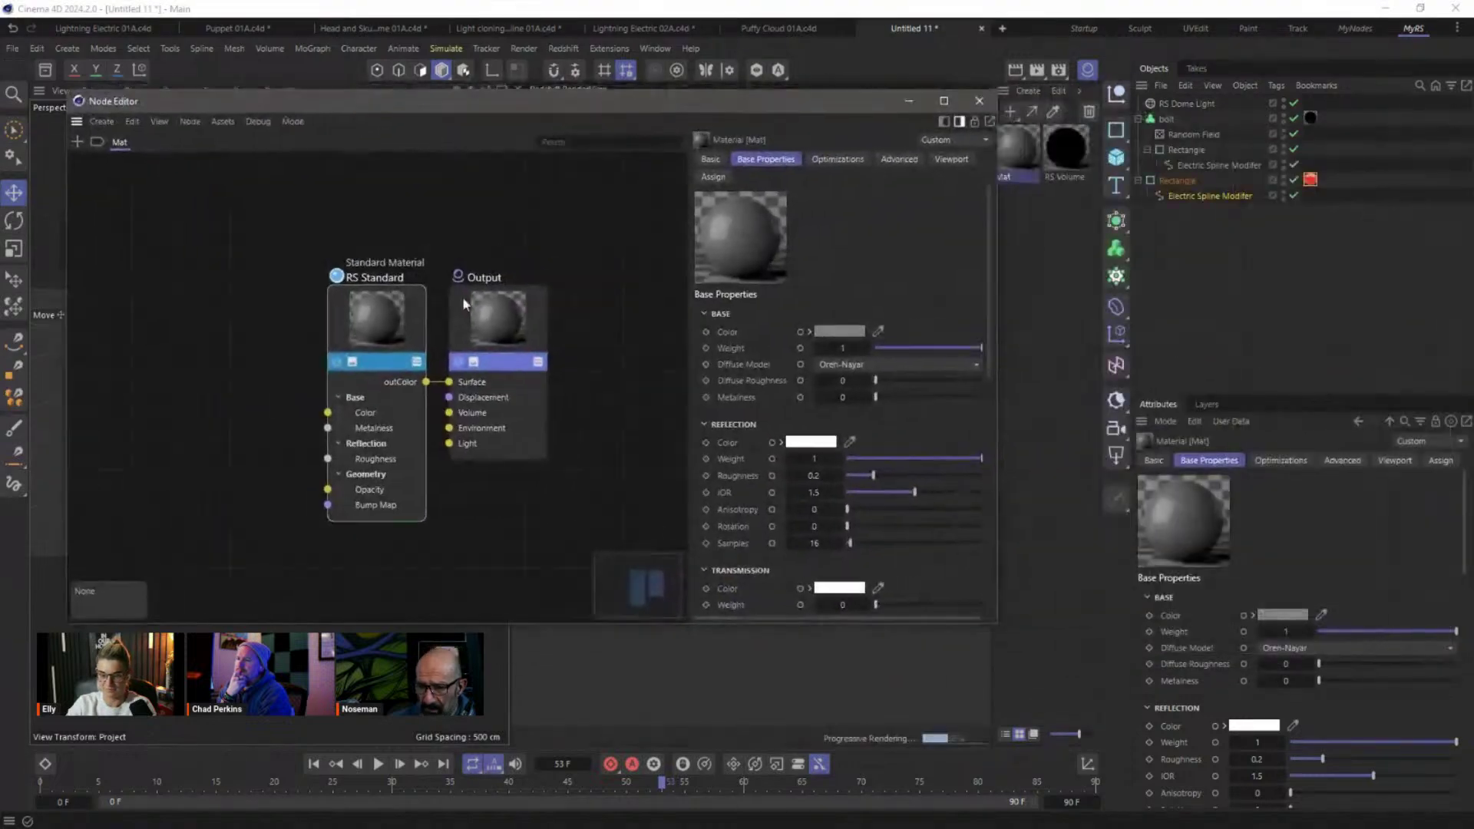
Set the RS Standard node's base and reflection weights to 0 and give it cyan emission with hue 195°, saturation 100% and weight 1.
left_click(421, 321)
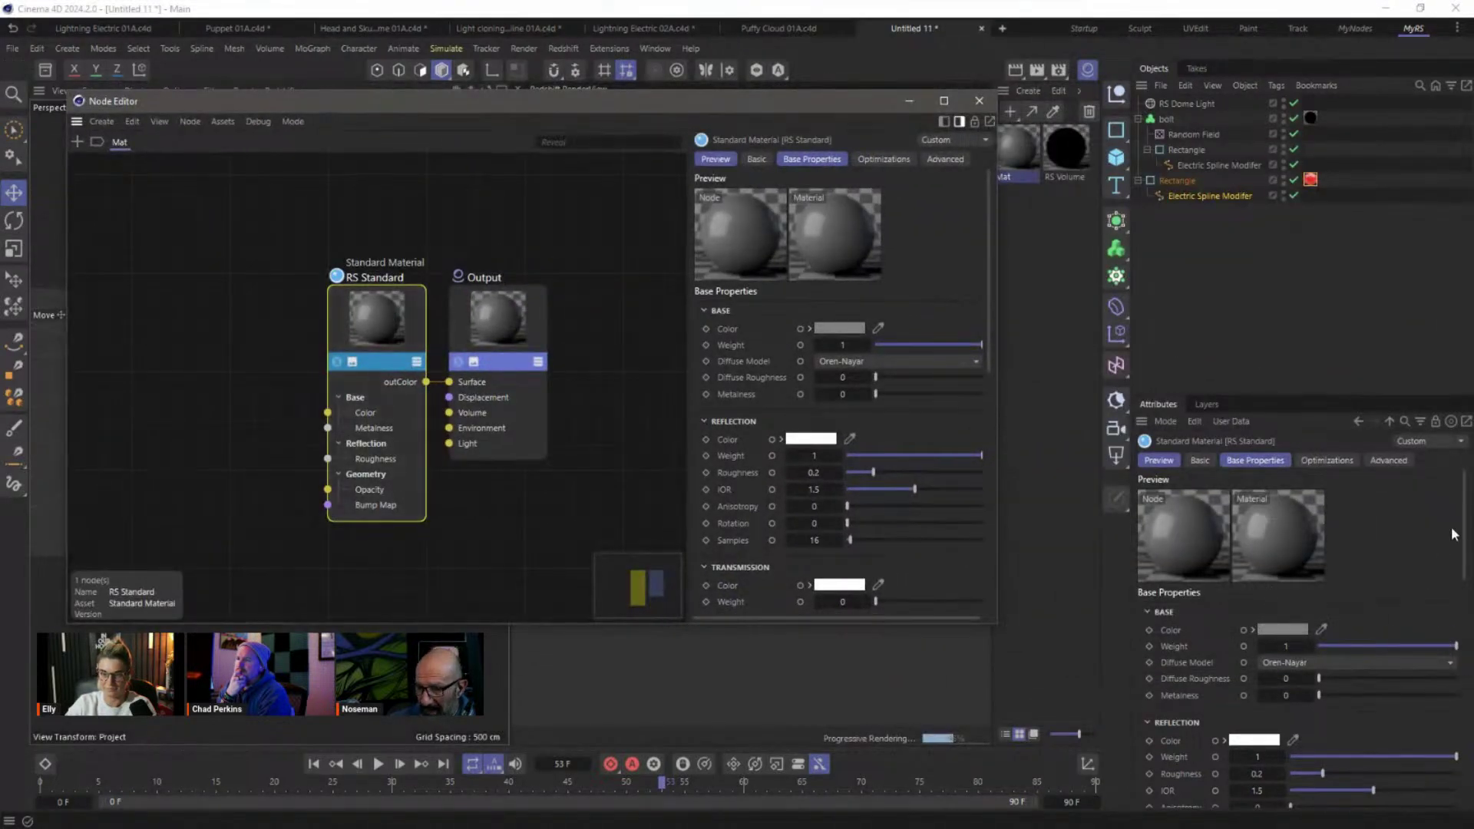
left_click_drag(1456, 646, 1300, 620)
scroll(1468, 537, "down", 5)
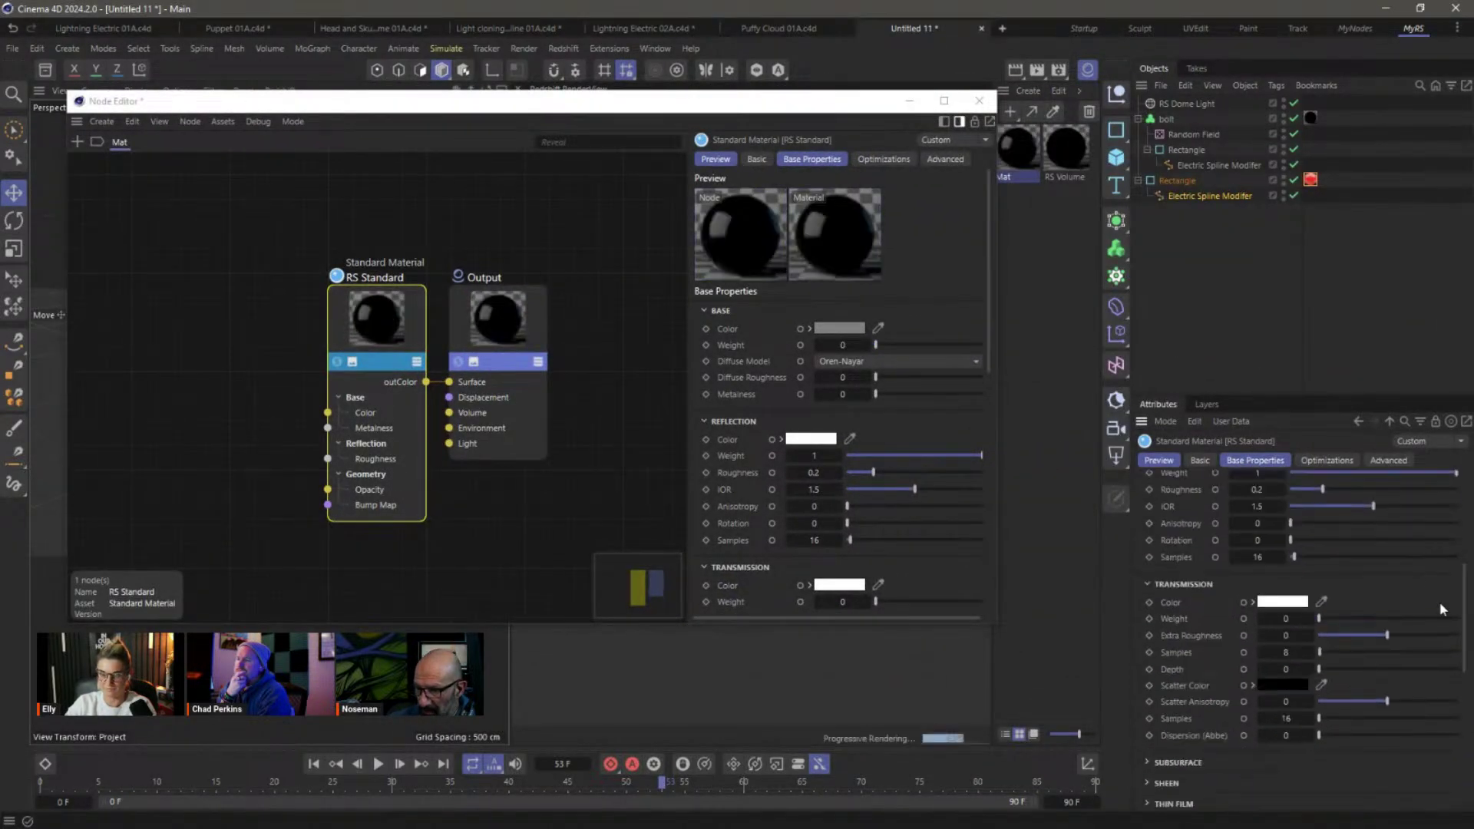
left_click_drag(1457, 473, 1291, 474)
scroll(1461, 600, "down", 5)
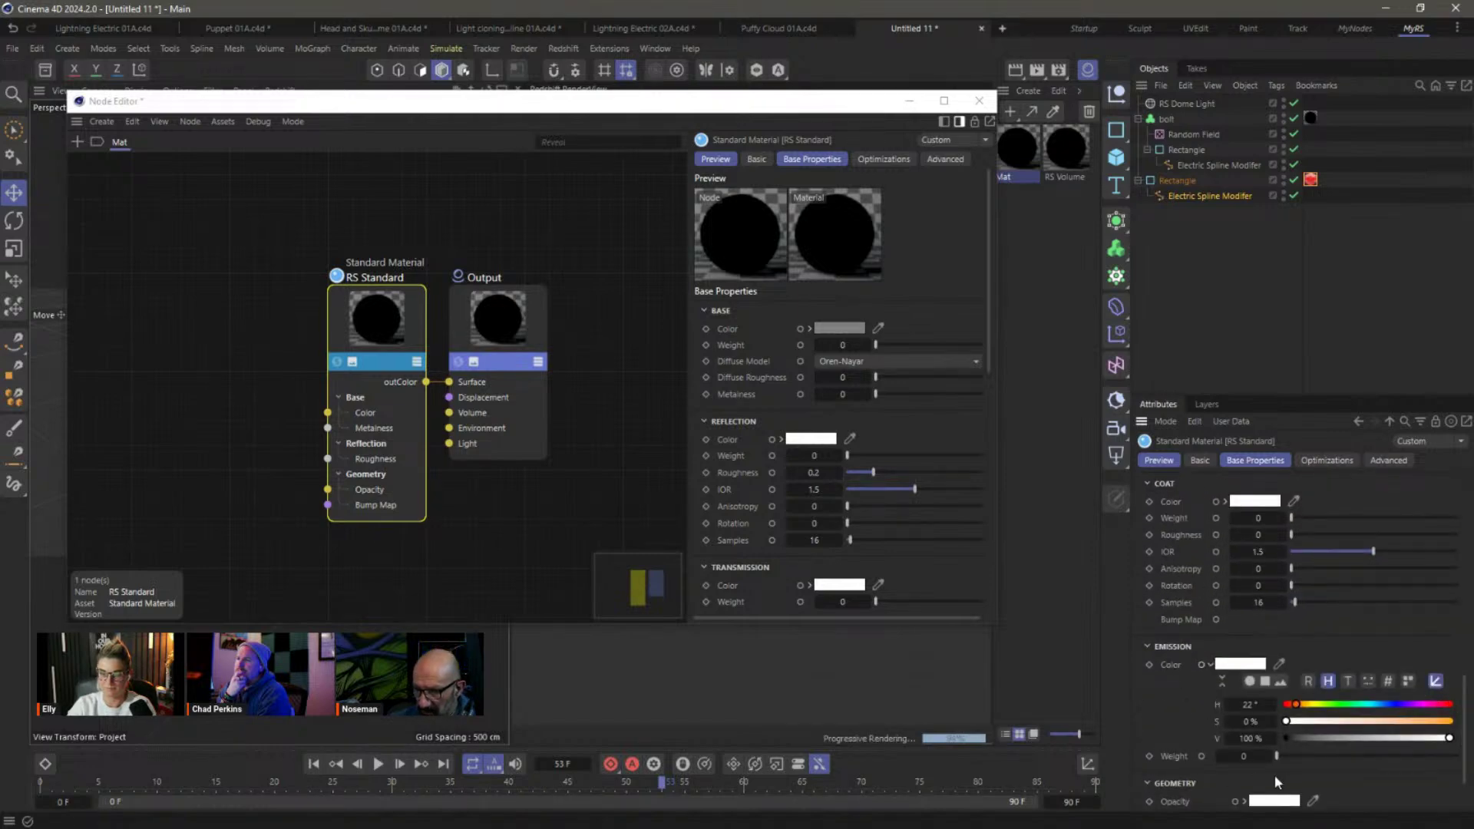
left_click_drag(1262, 757, 1456, 722)
left_click(1374, 705)
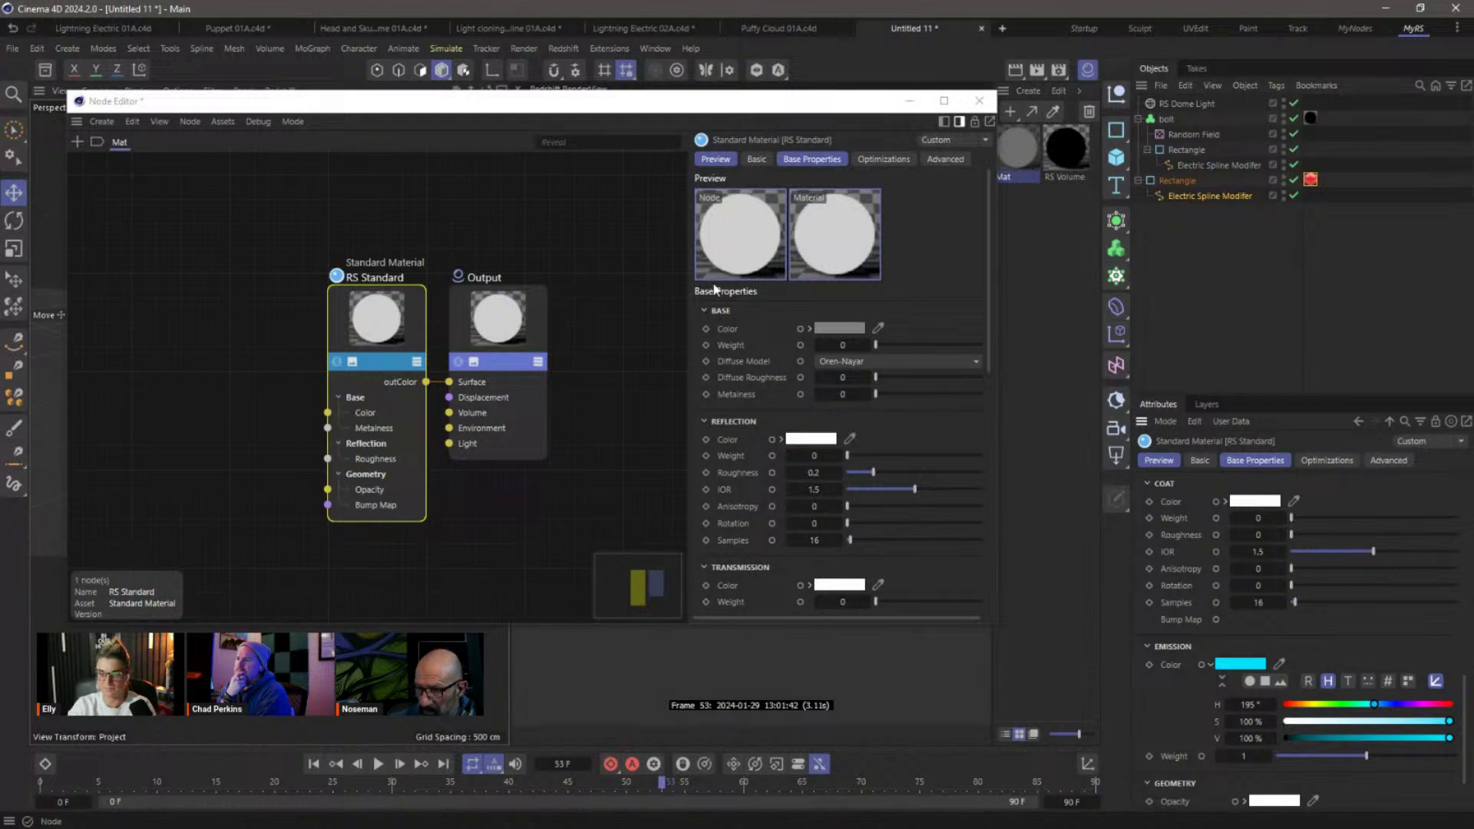
Put the Node Editor away, apply the cyan emissive material to the duplicate Rectangle and deselect everything.
left_click(909, 102)
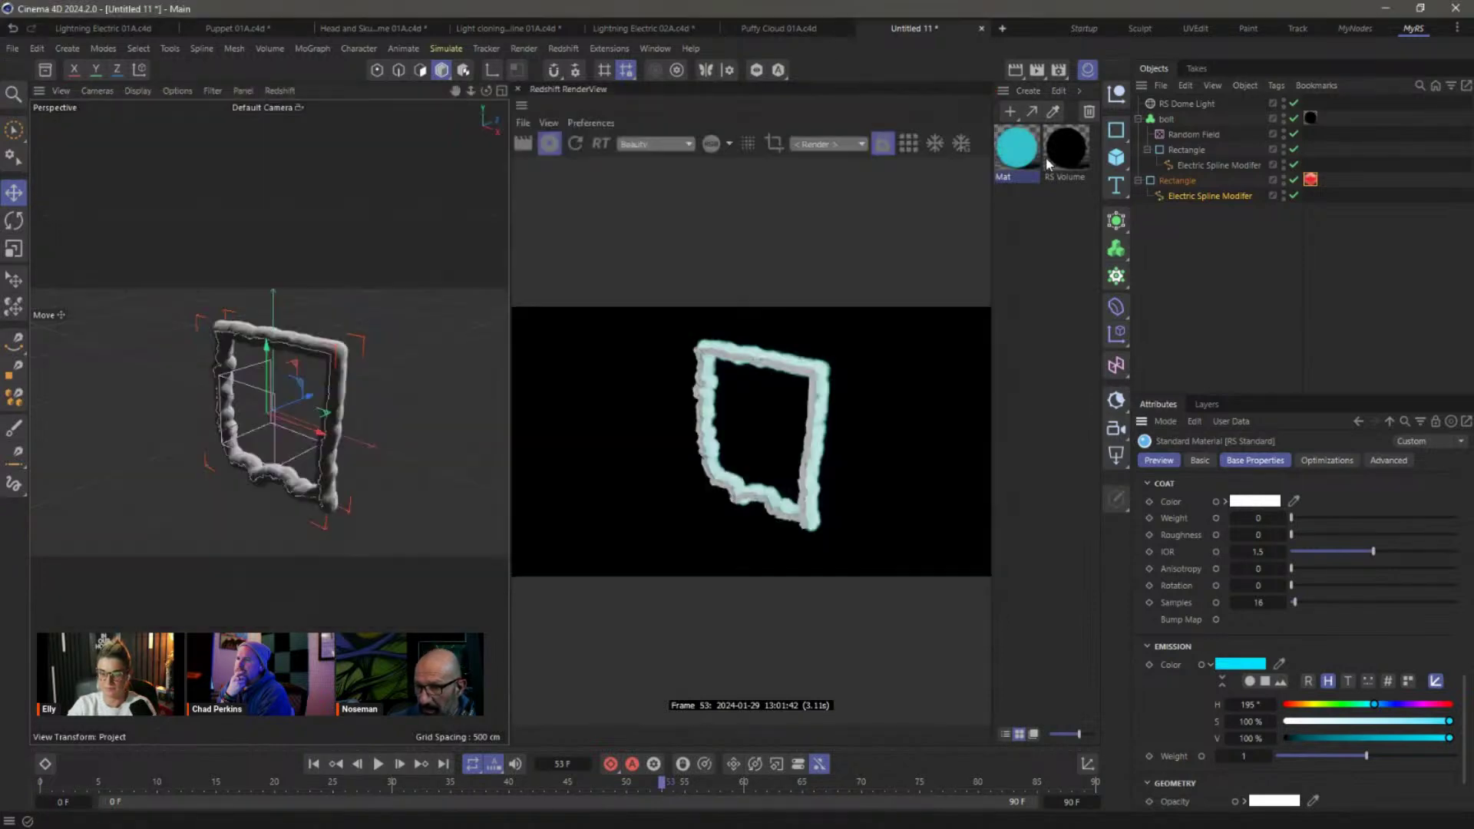
left_click_drag(1029, 162, 1190, 179)
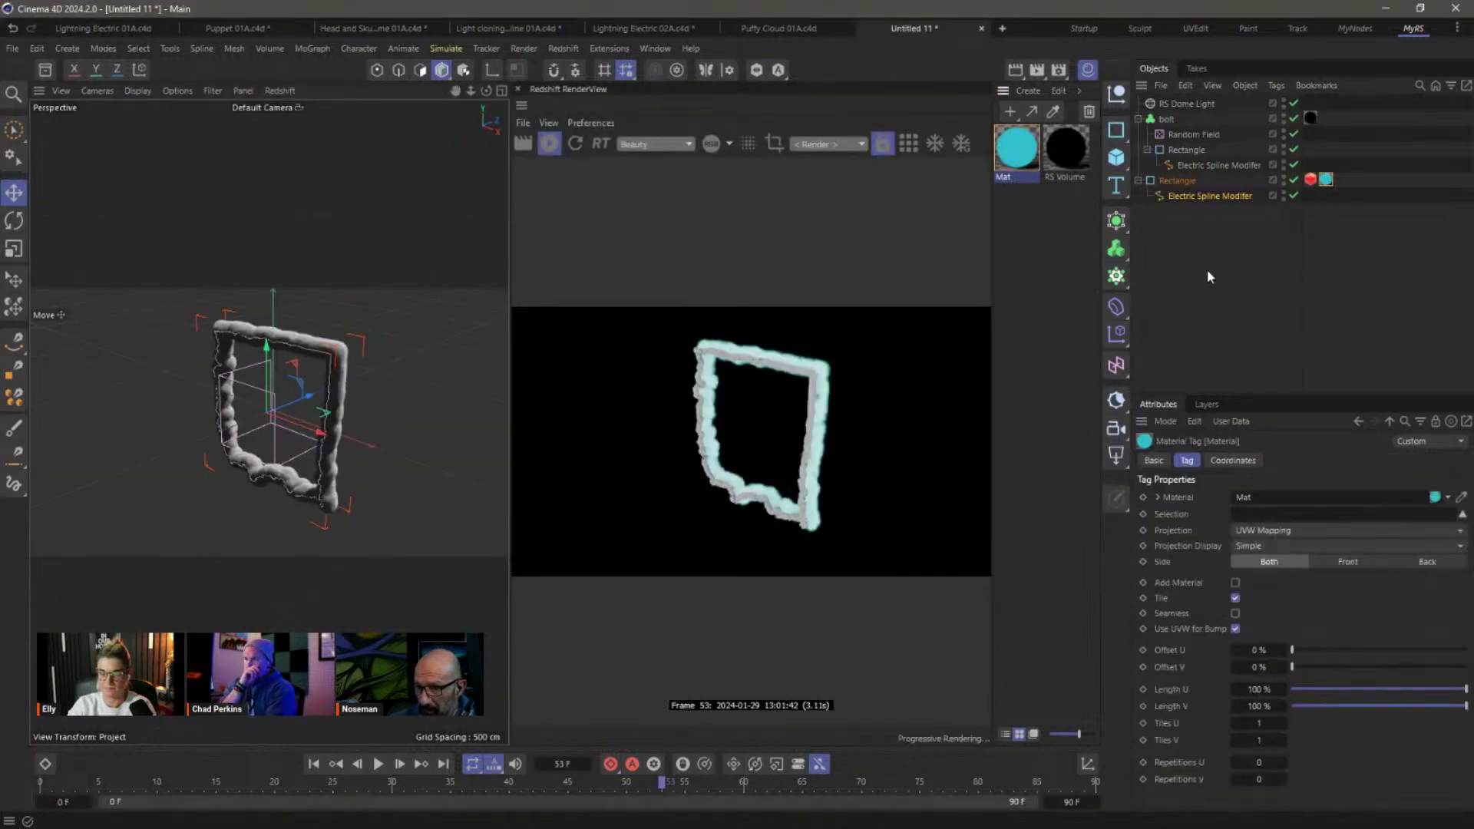
left_click(1207, 267)
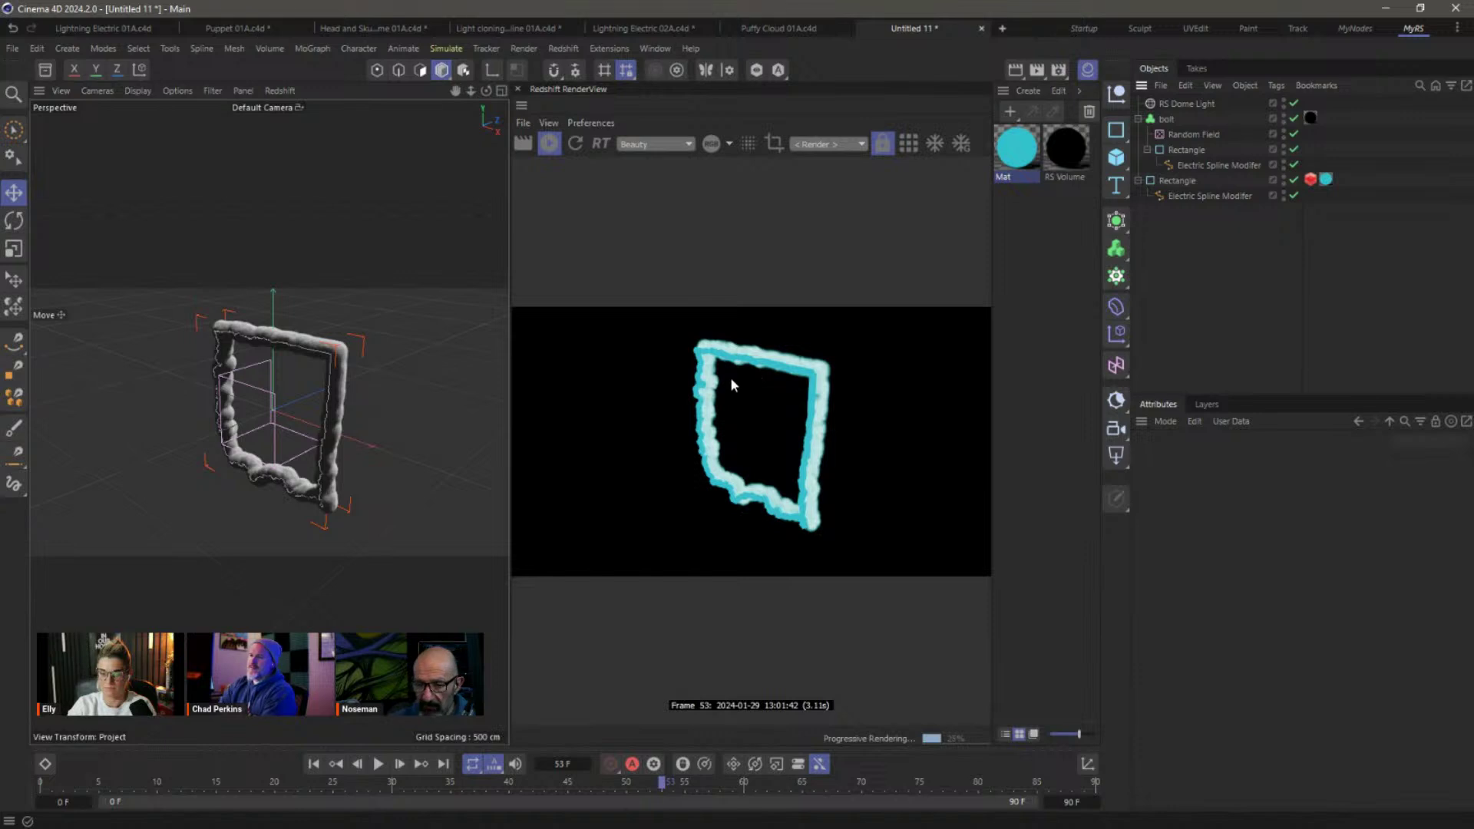
Add a Redshift Camera, make it the active view, and override its bloom with a threshold of 1.
left_click(1115, 429)
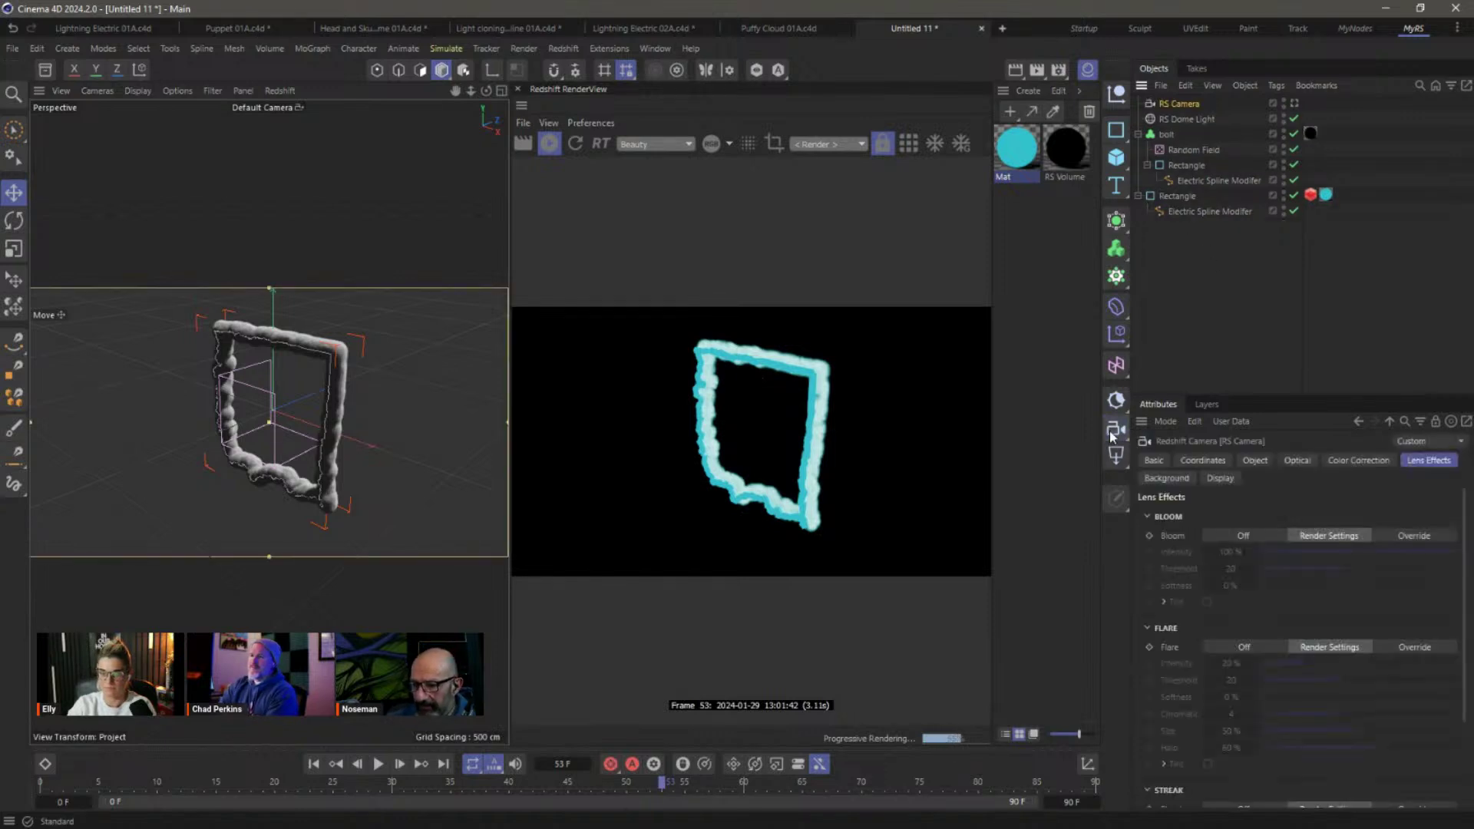
left_click(1295, 103)
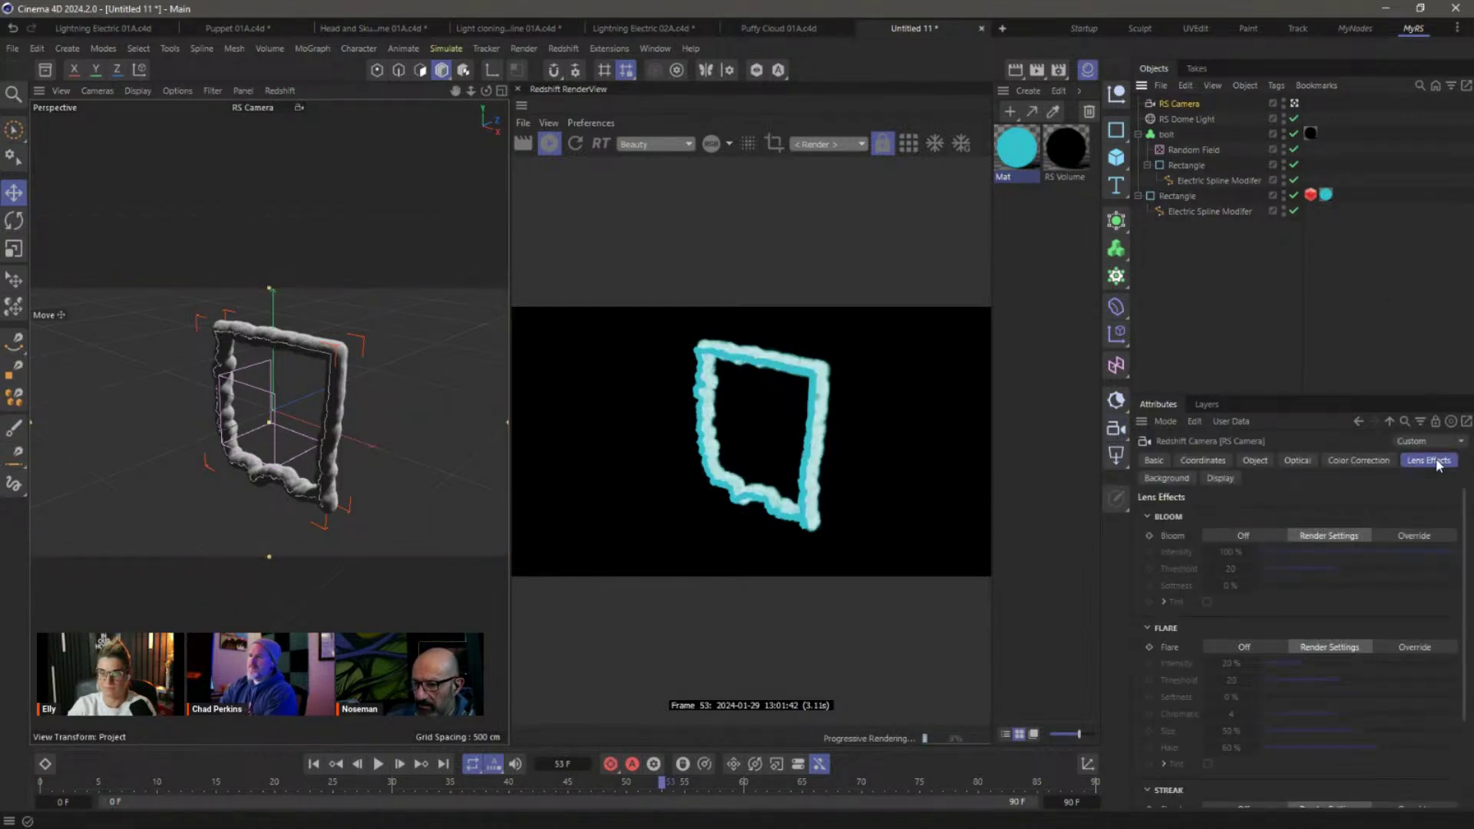
left_click(1405, 535)
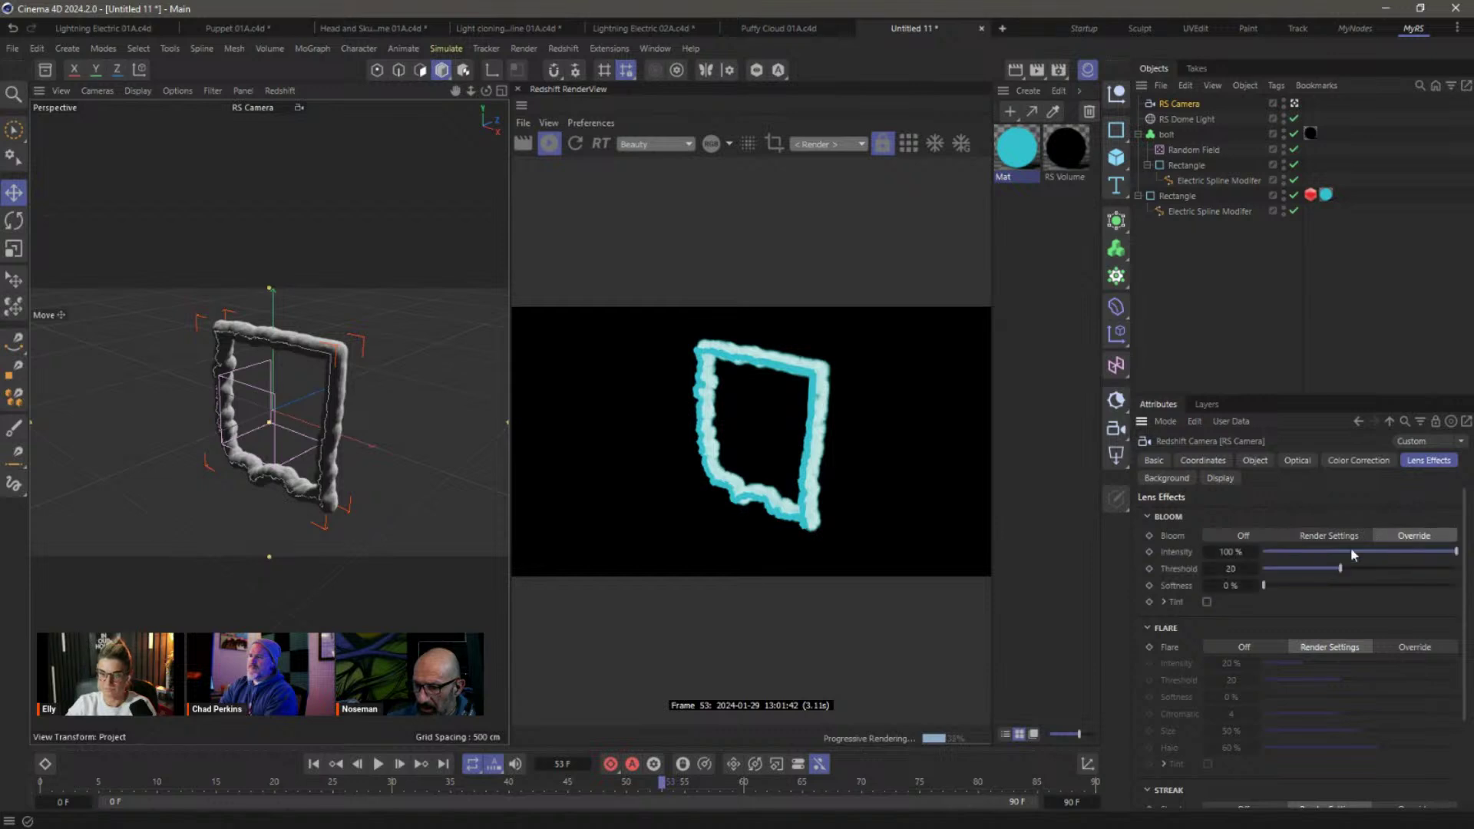
left_click(1270, 569)
left_click_drag(1269, 569, 1265, 569)
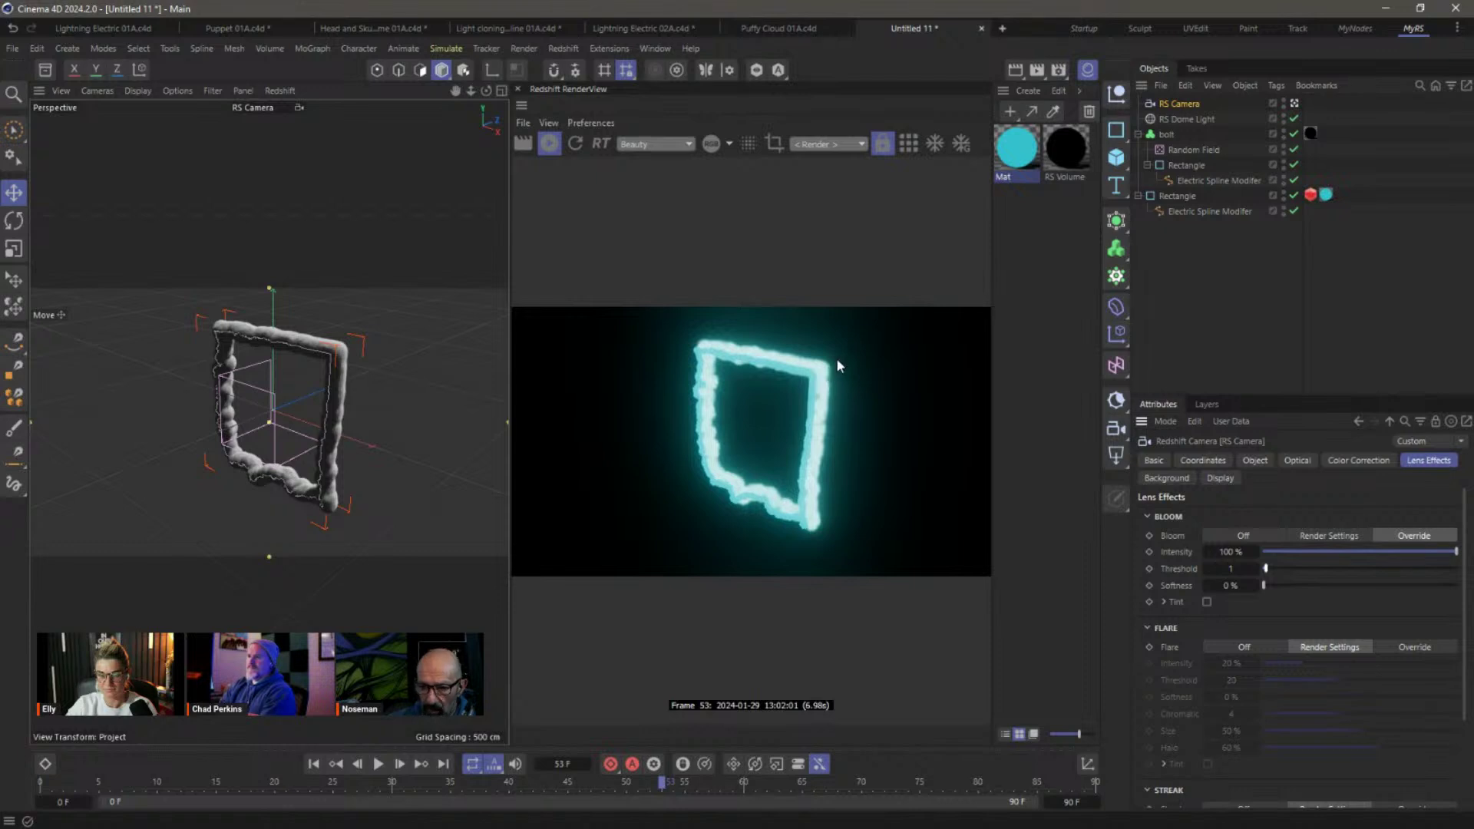
In the bolt Volume Builder, increase the Rectangle's radius to 44.3 cm.
left_click(1168, 135)
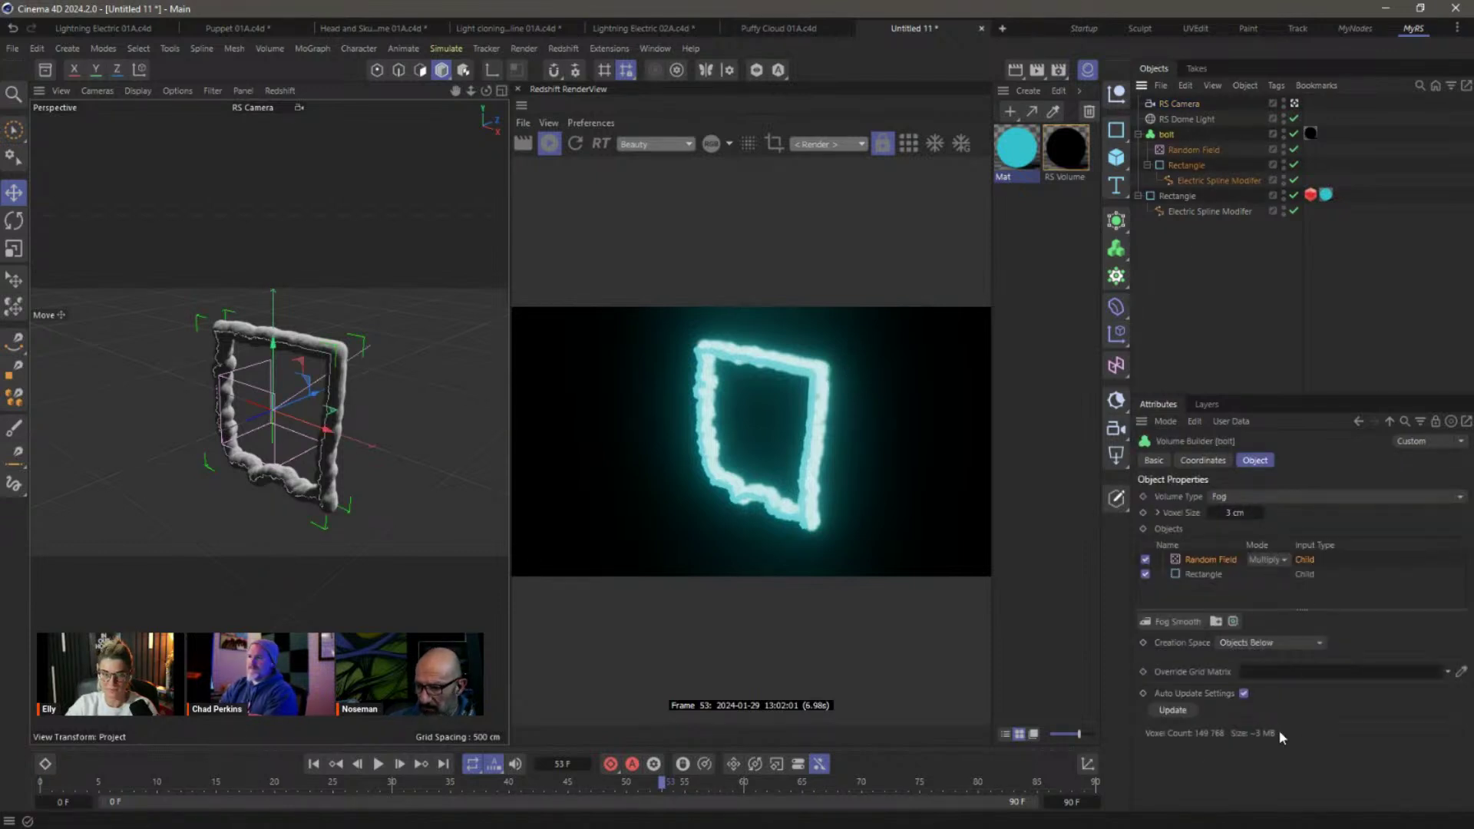
left_click(1198, 573)
left_click_drag(1271, 644, 1325, 650)
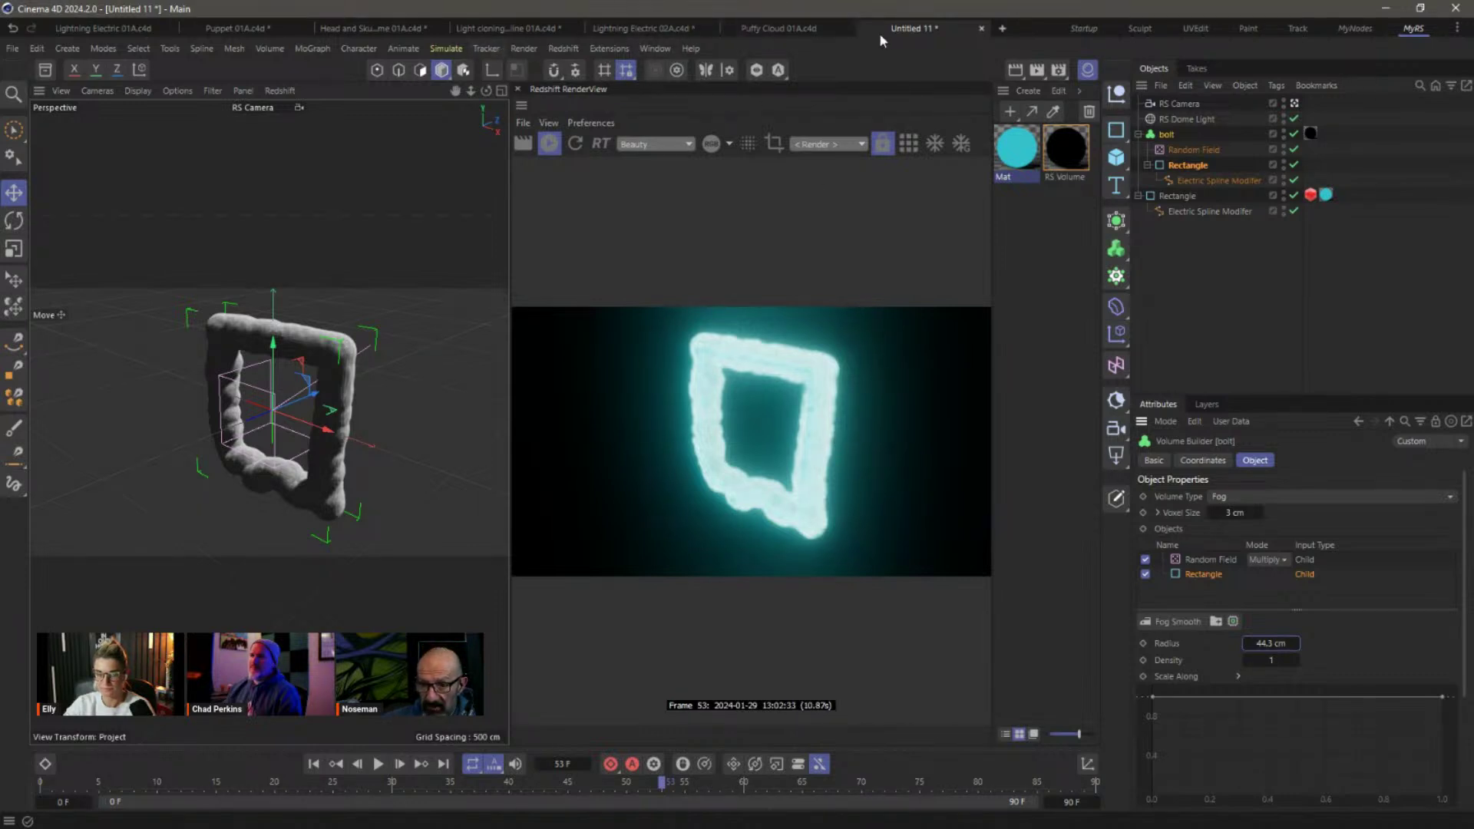
Bring up the Puffy Cloud 01A project, and start a new empty project in the Startup layout.
left_click(753, 27)
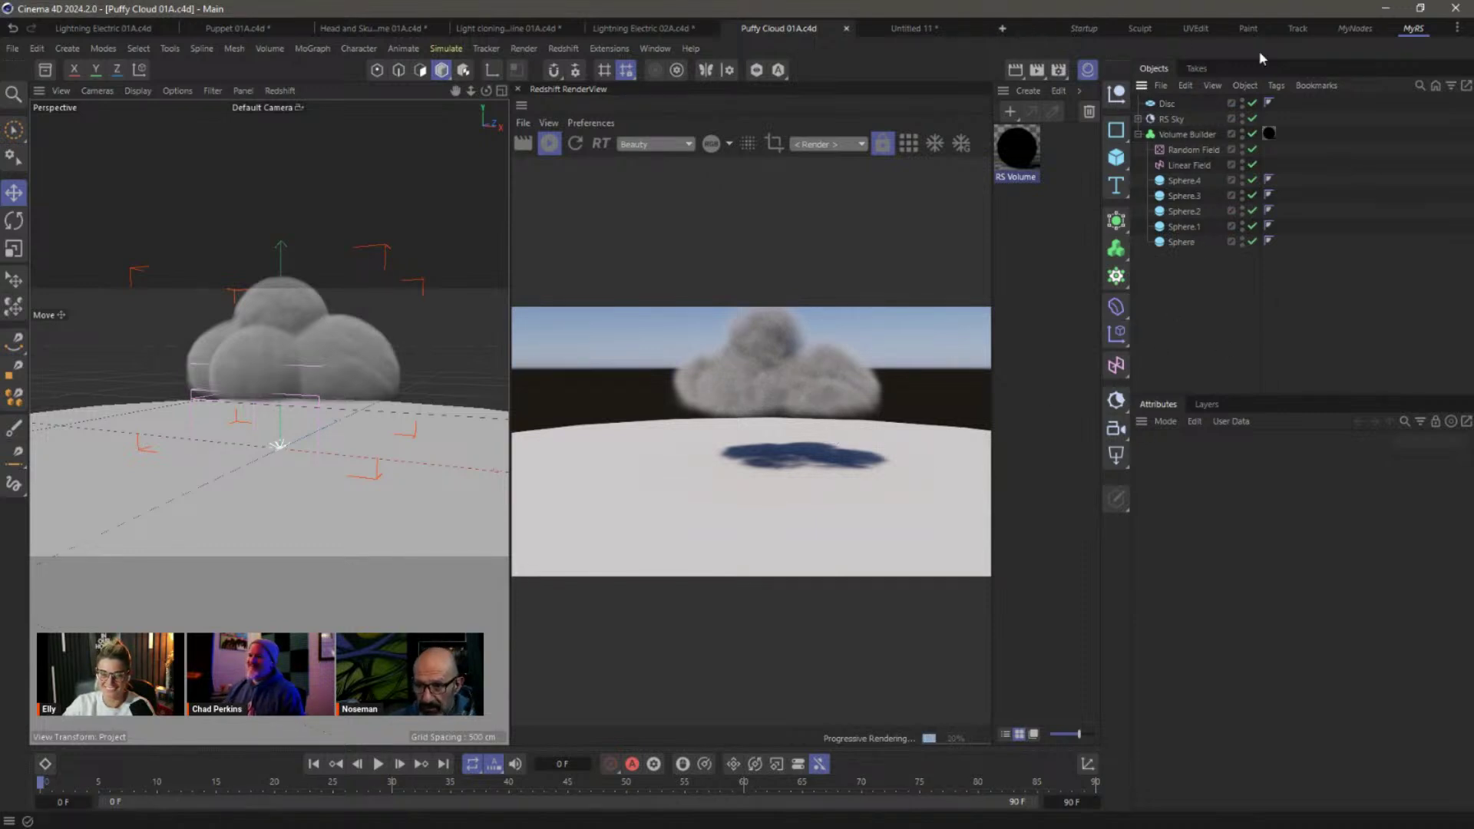
key("ctrl+n")
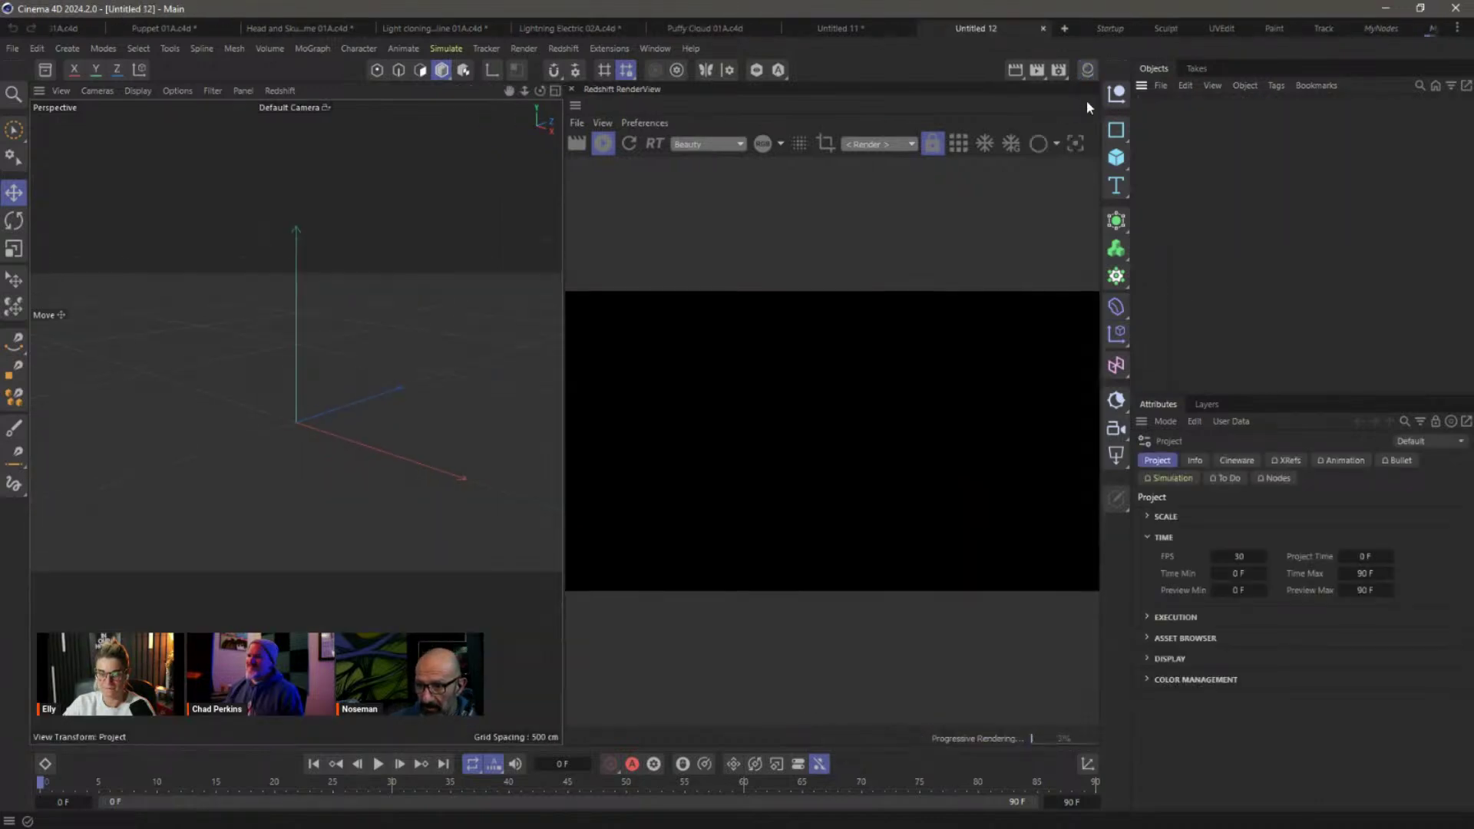
left_click(1112, 29)
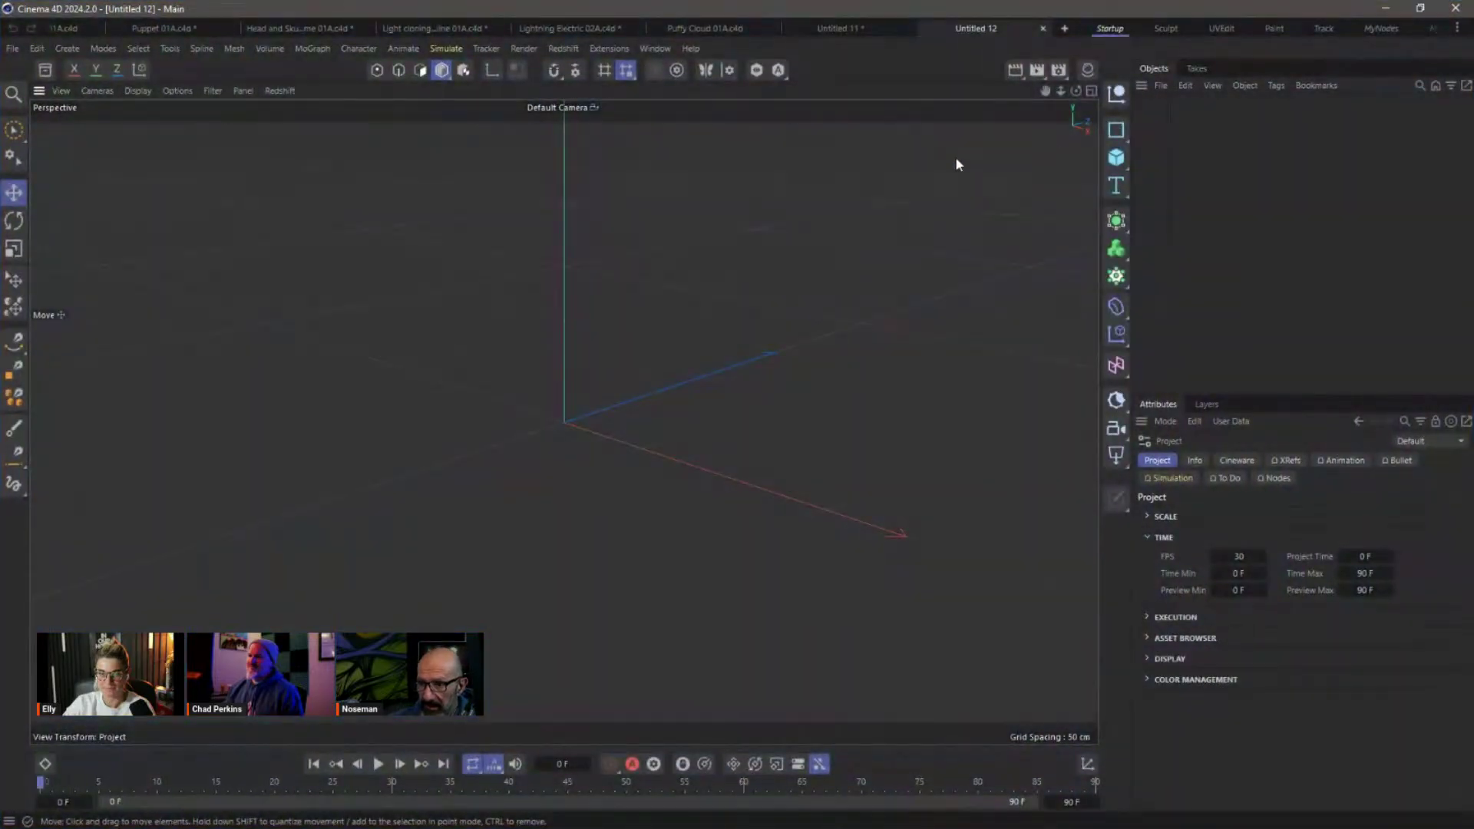
Create a sphere and make copies of it in different positions and sizes, forming a cloud-like cluster of six overlapping spheres.
left_click(1118, 159)
left_click(1276, 238)
left_click_drag(510, 518, 707, 451, "alt")
left_click_drag(730, 402, 596, 269, "ctrl")
left_click_drag(645, 331, 800, 419)
left_click_drag(693, 430, 825, 563, "alt")
left_click_drag(923, 495, 955, 339)
Add a Volume Builder with its volume type set to Fog and place all six spheres inside it.
left_click(1115, 249)
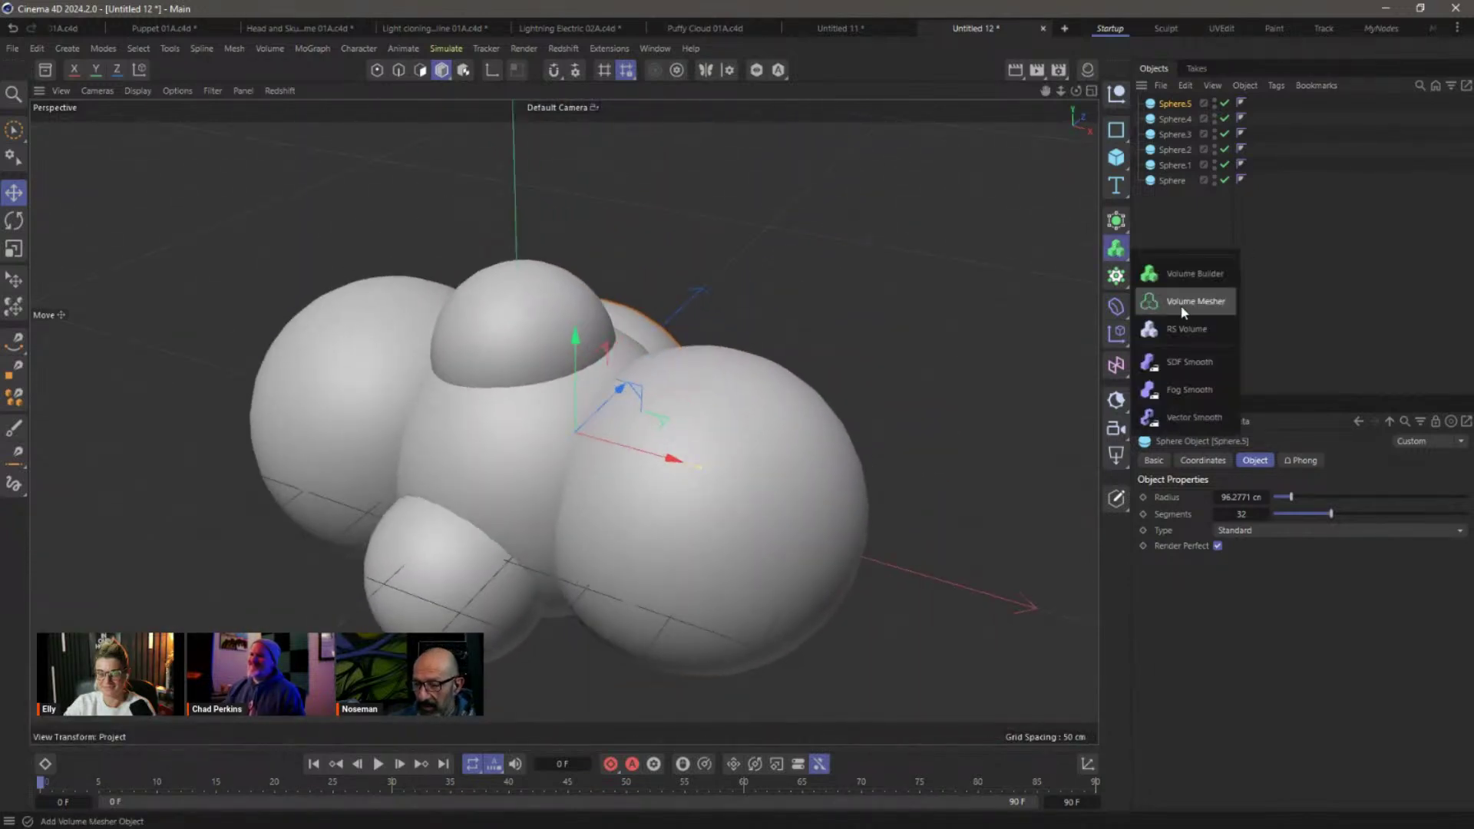
left_click(1199, 271)
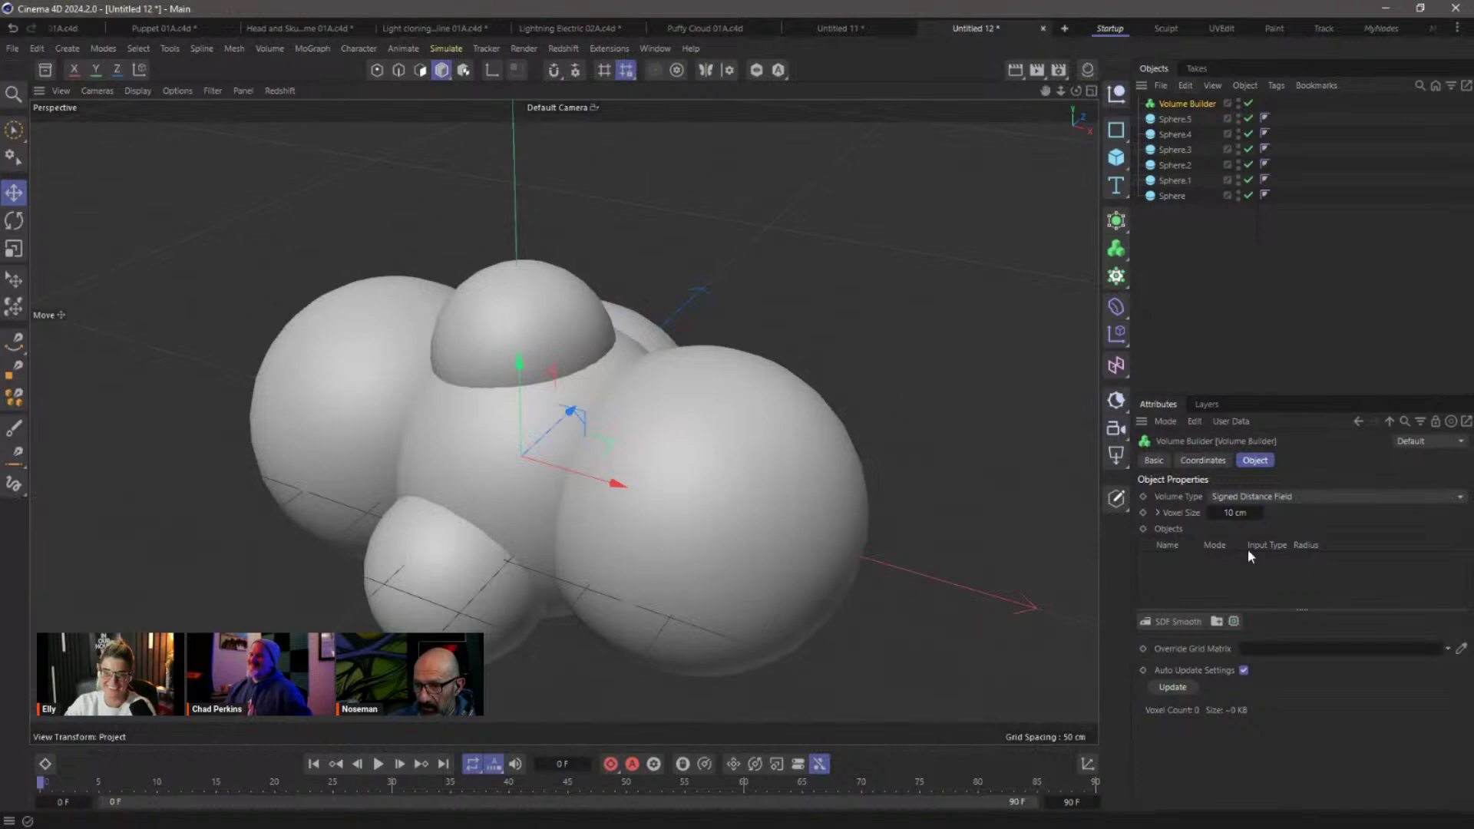
left_click(1252, 496)
left_click(1259, 522)
left_click_drag(1194, 259, 1192, 103)
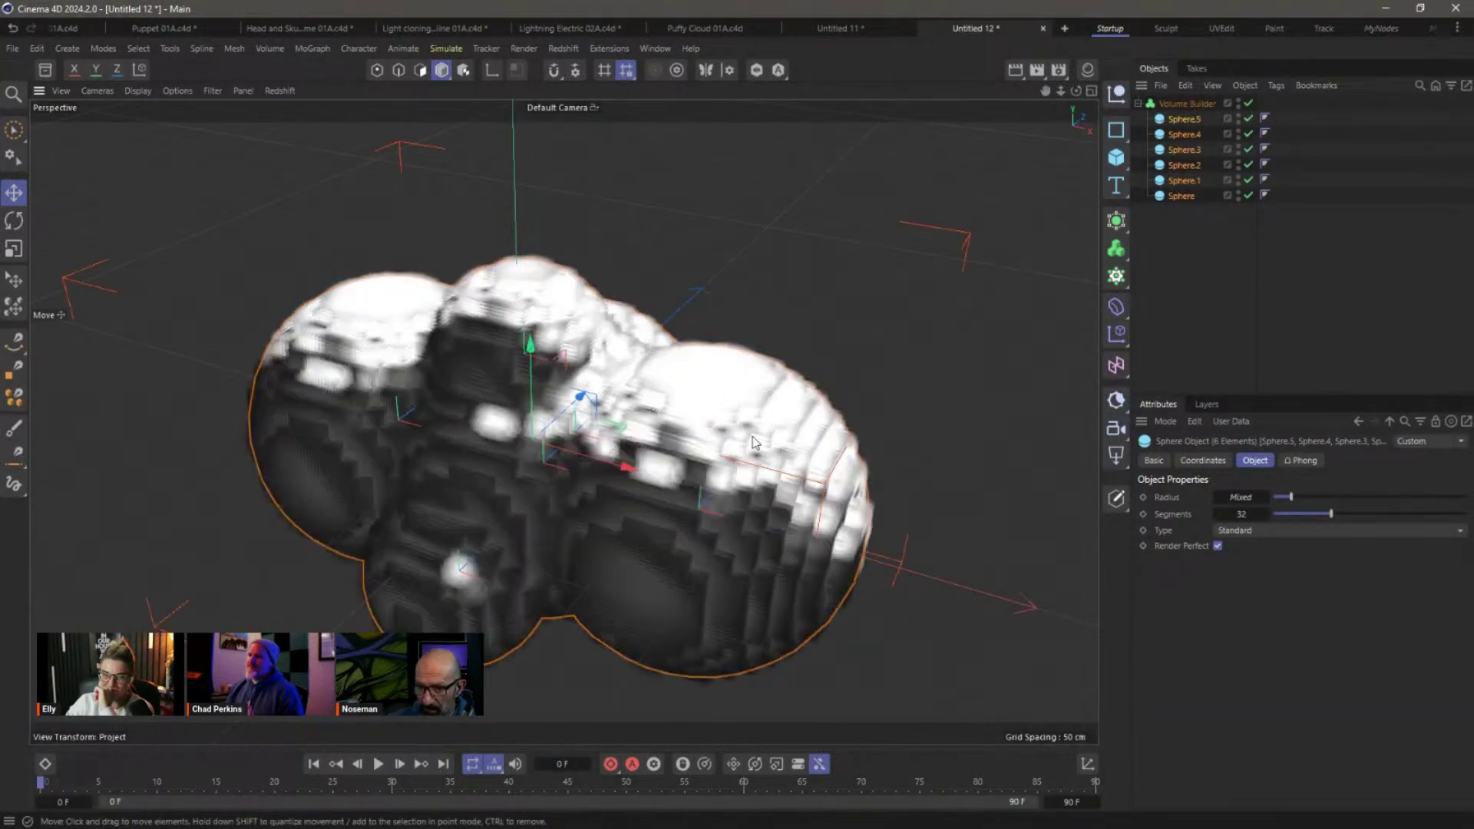
Add a Fog Smooth filter layer to the Volume Builder holding the spheres.
left_click(1187, 103)
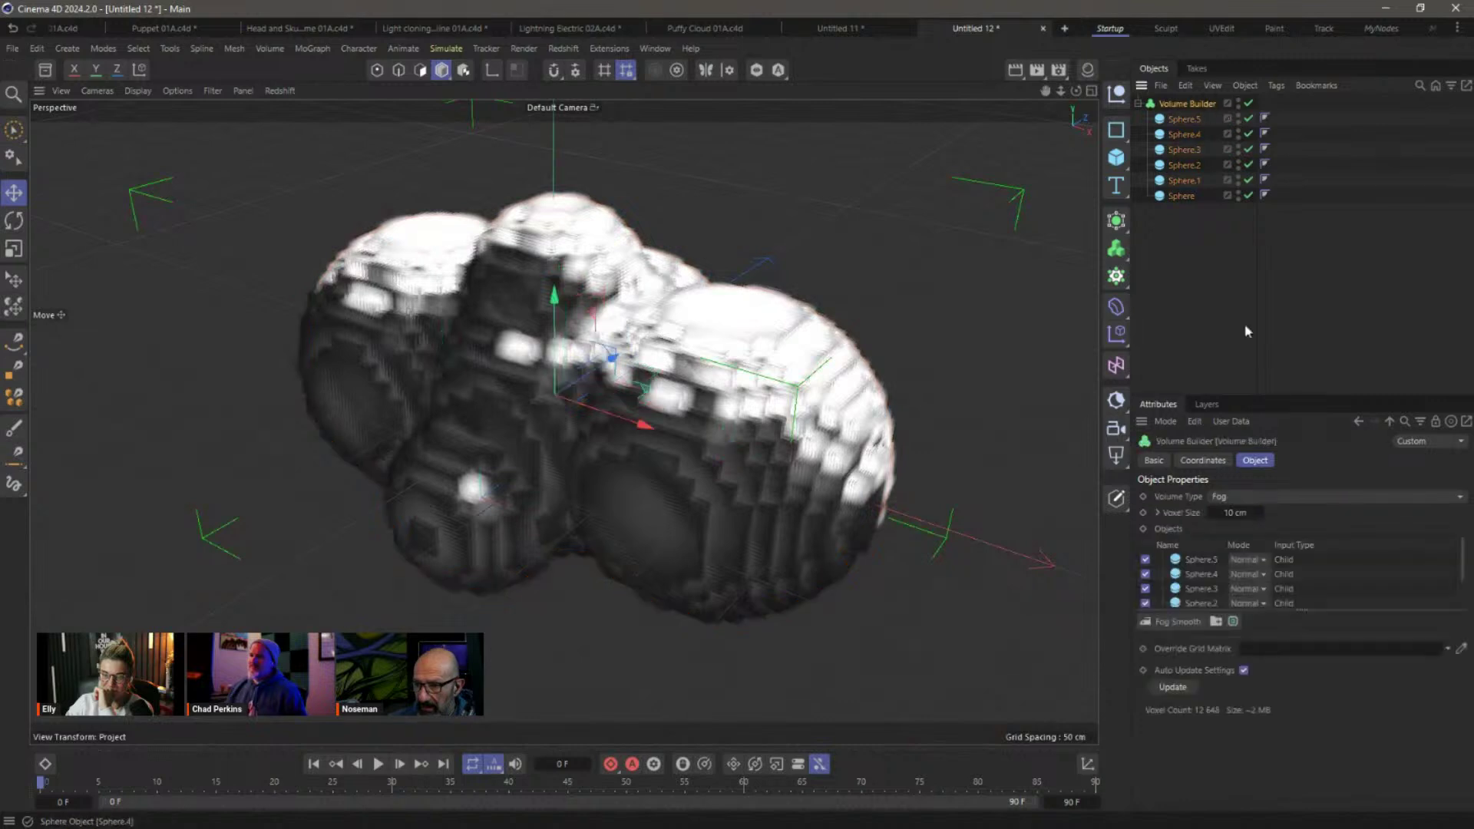
left_click(1181, 625)
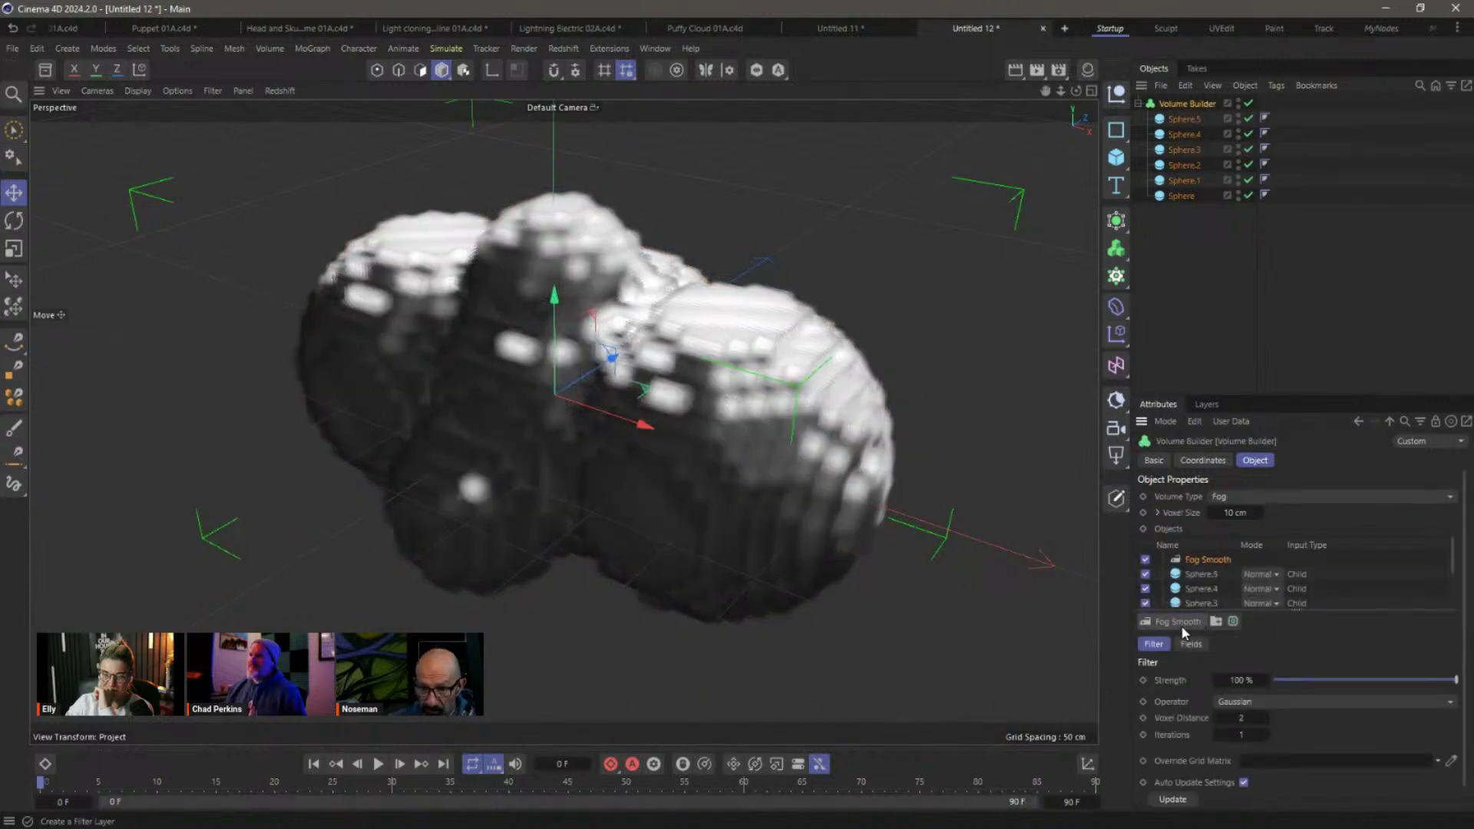
Try the Maximum Voxel Falloff option on the Sphere.5 layer of the Volume Builder and switch it off again.
left_click_drag(1317, 610, 1313, 702)
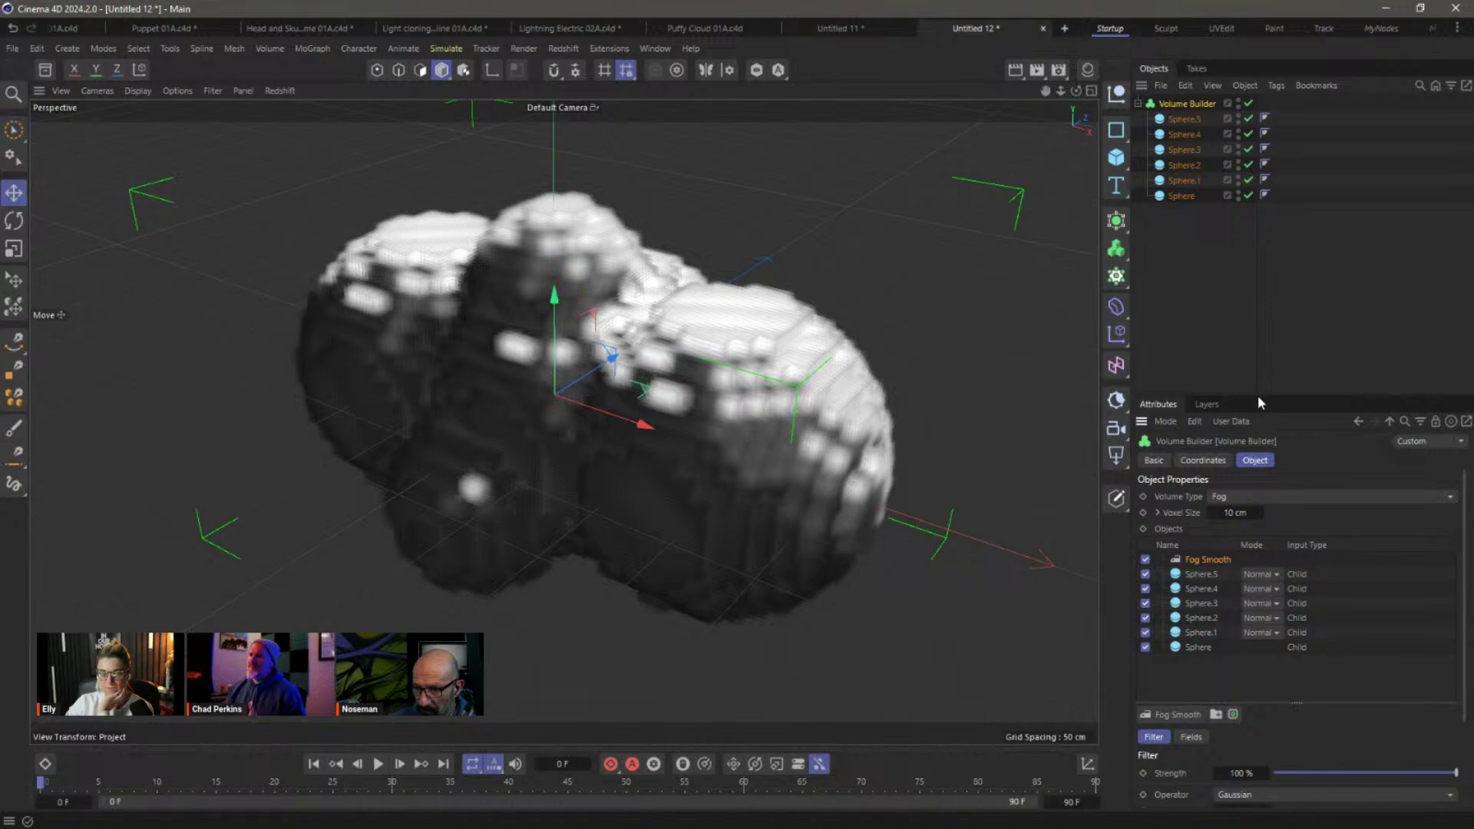
left_click_drag(1257, 395, 1257, 278)
left_click(1201, 455)
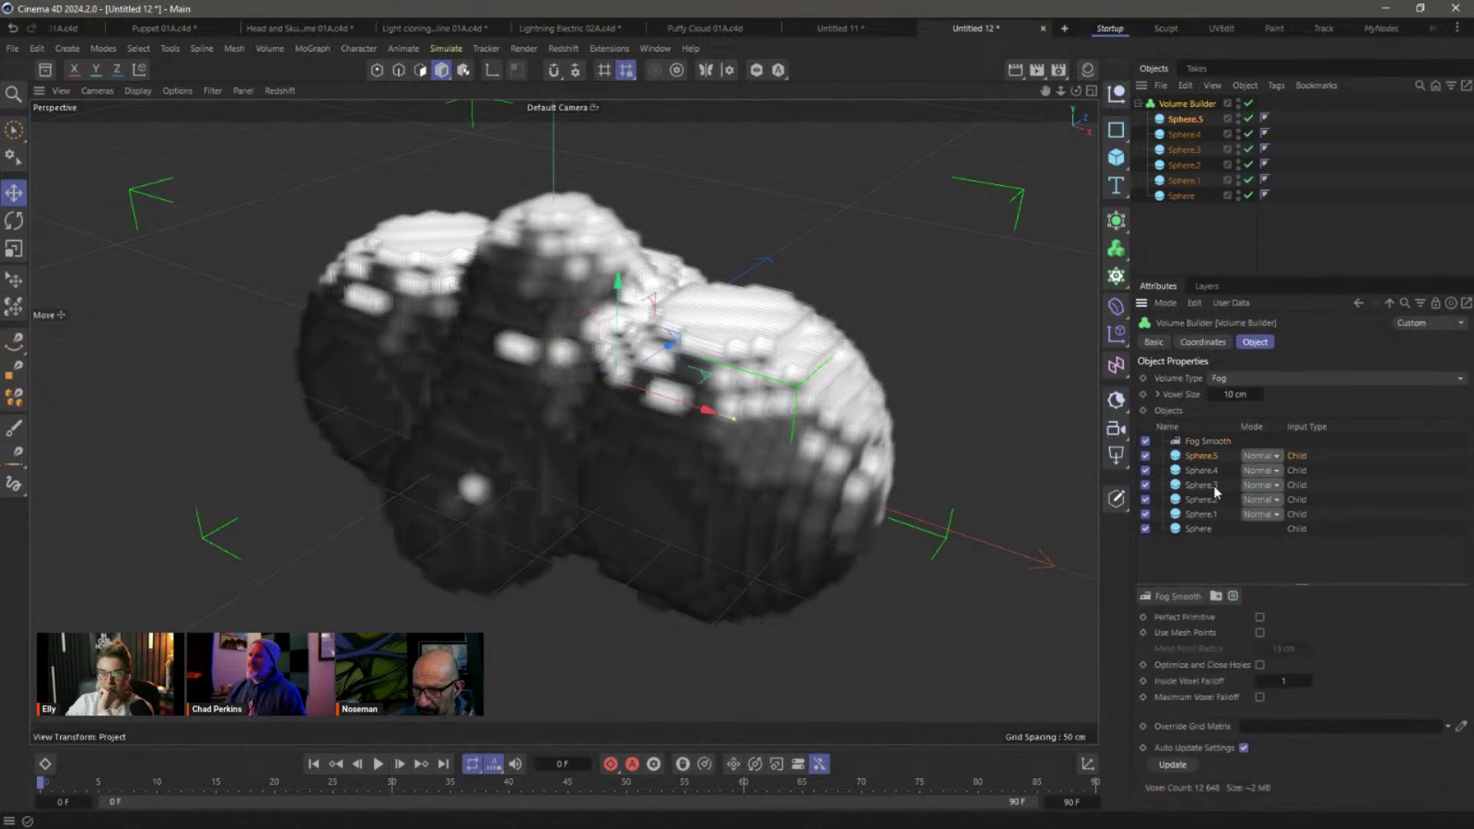
left_click(1261, 698)
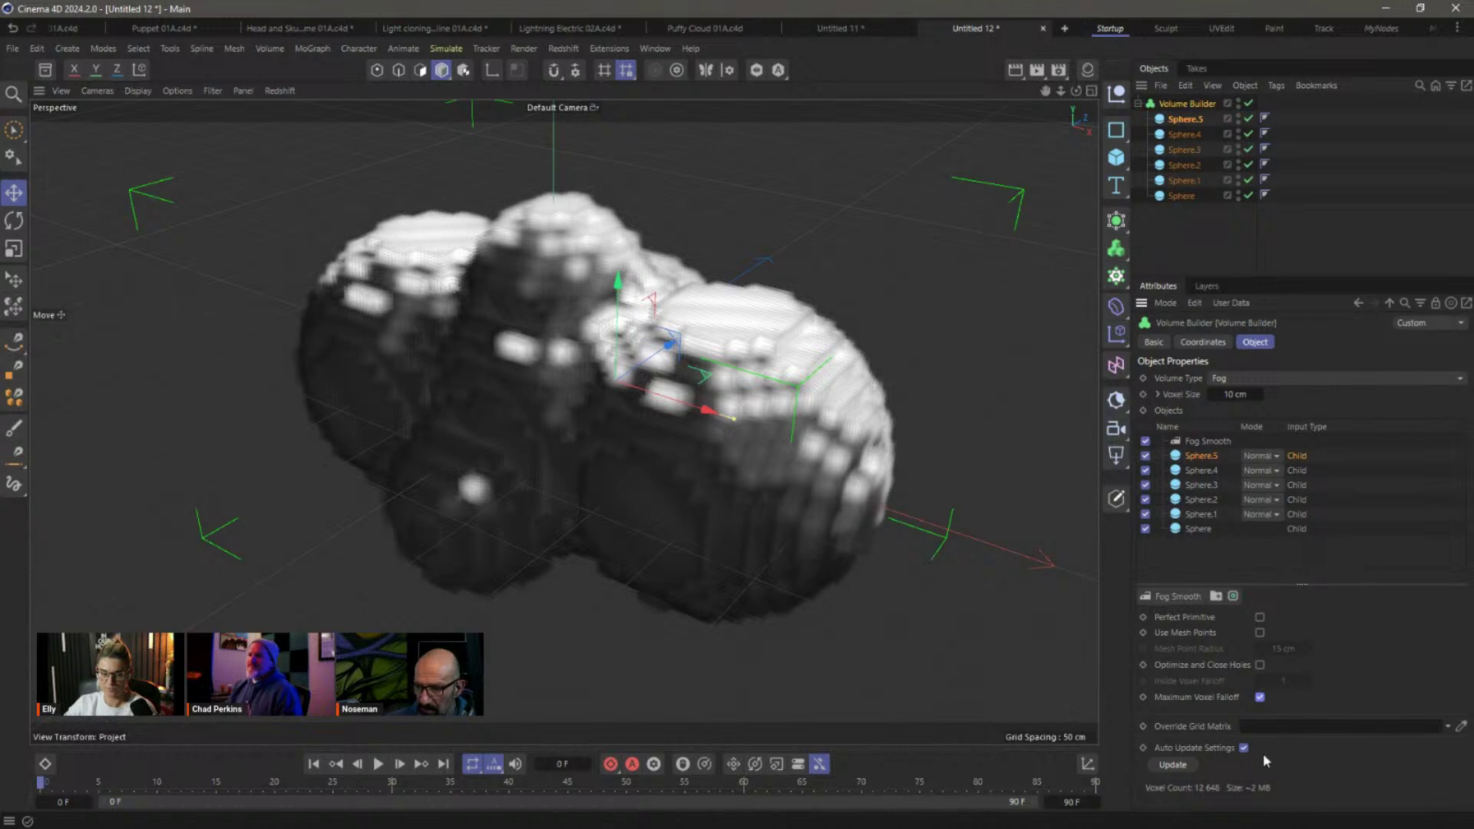
left_click(1260, 698)
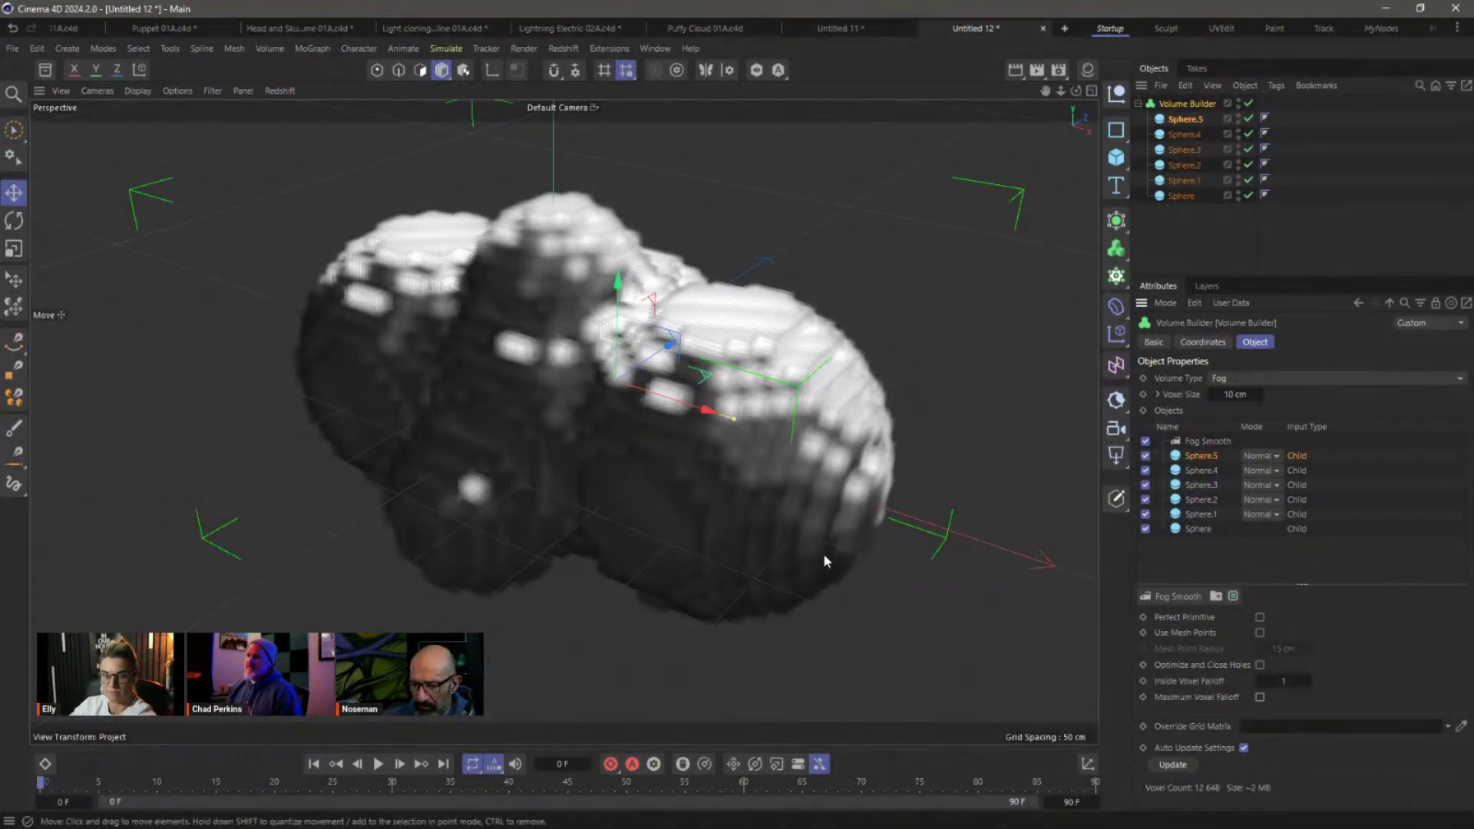
left_click(1198, 529, "shift")
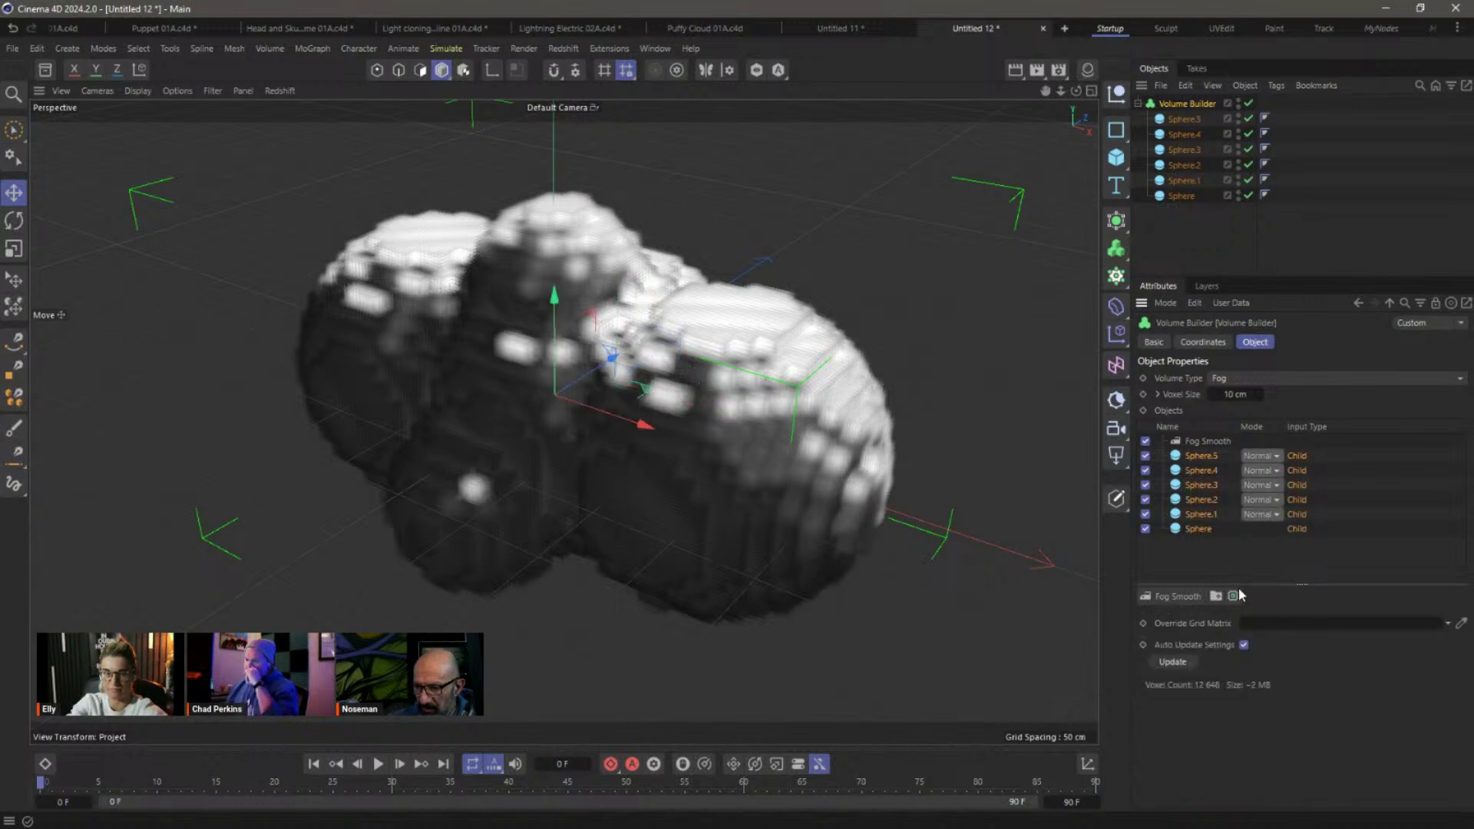
left_click(1198, 460)
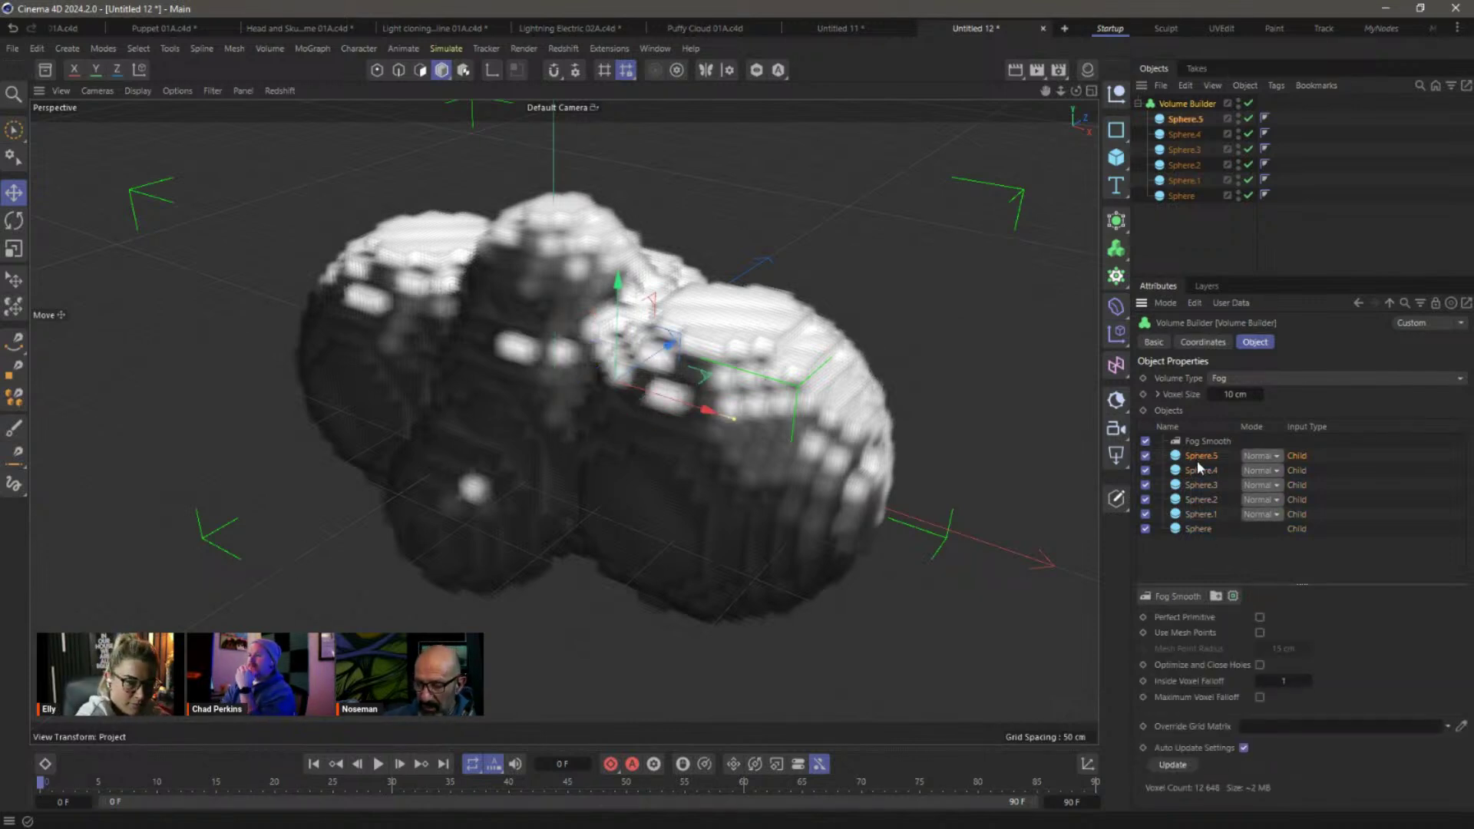
Add a Linear Field to the Volume Builder and set its creation space to Objects Below.
left_click_drag(793, 442, 470, 499, "alt")
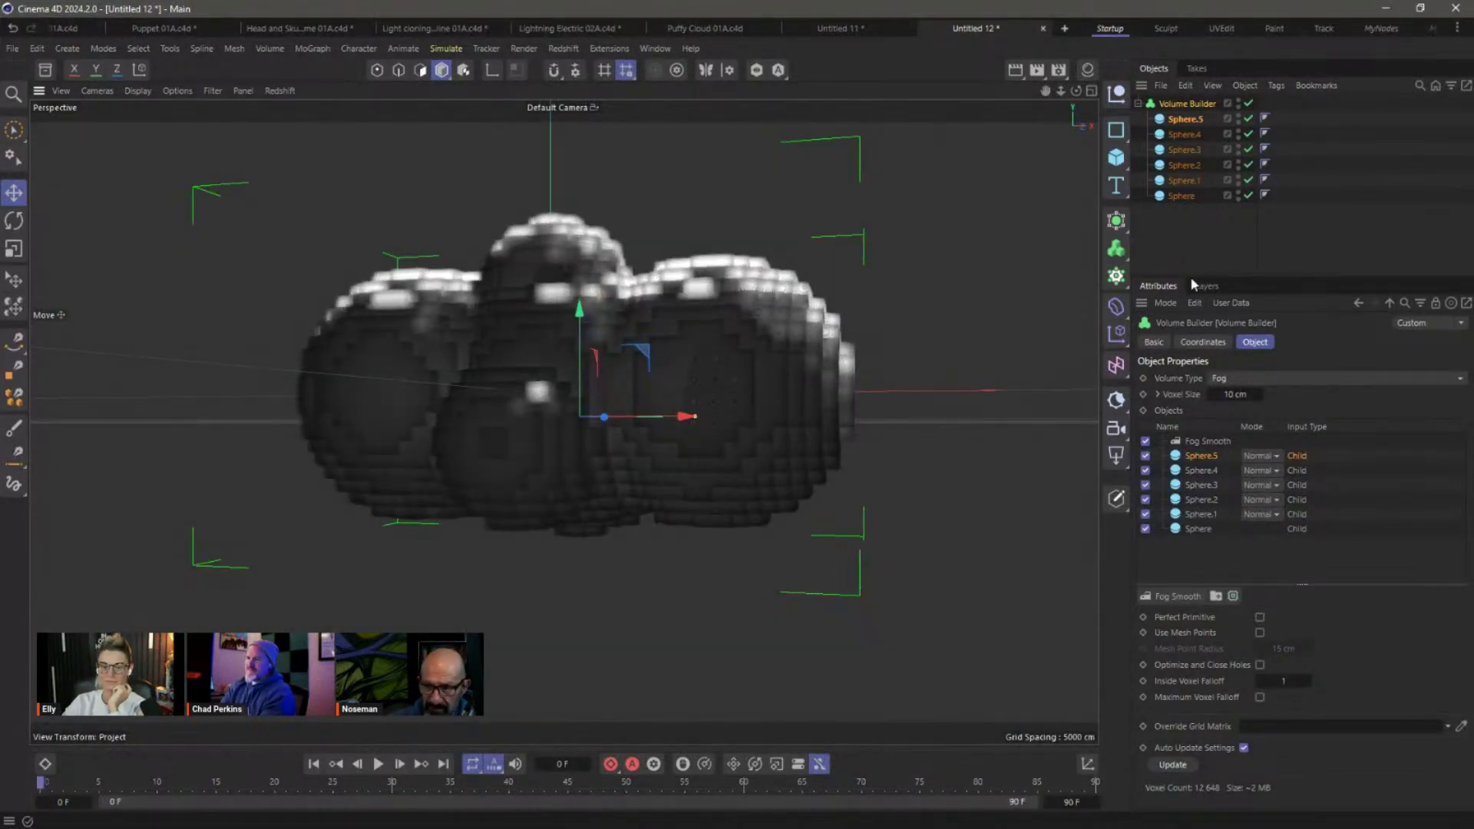
left_click(1112, 369)
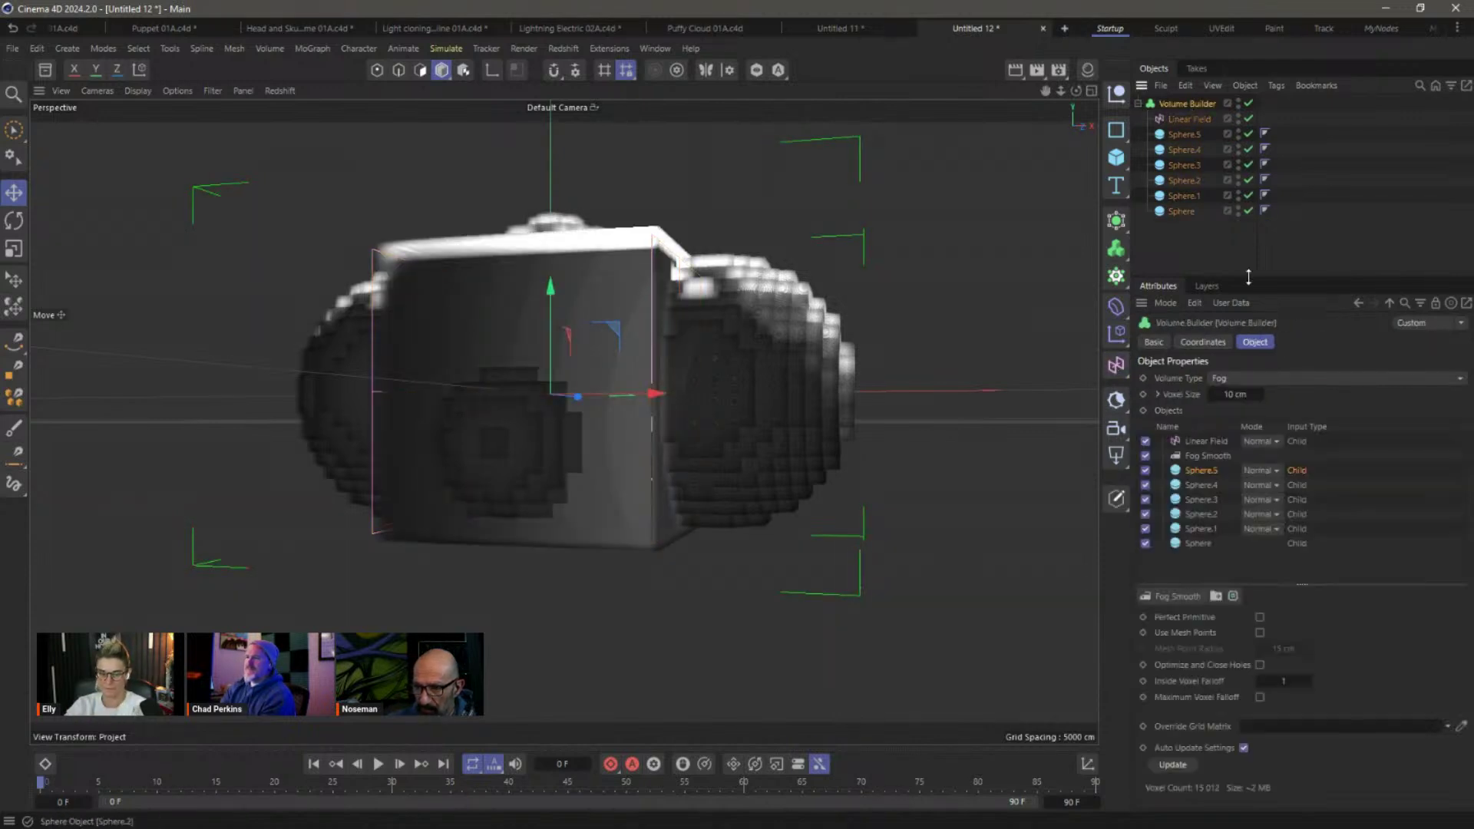
left_click(1207, 441)
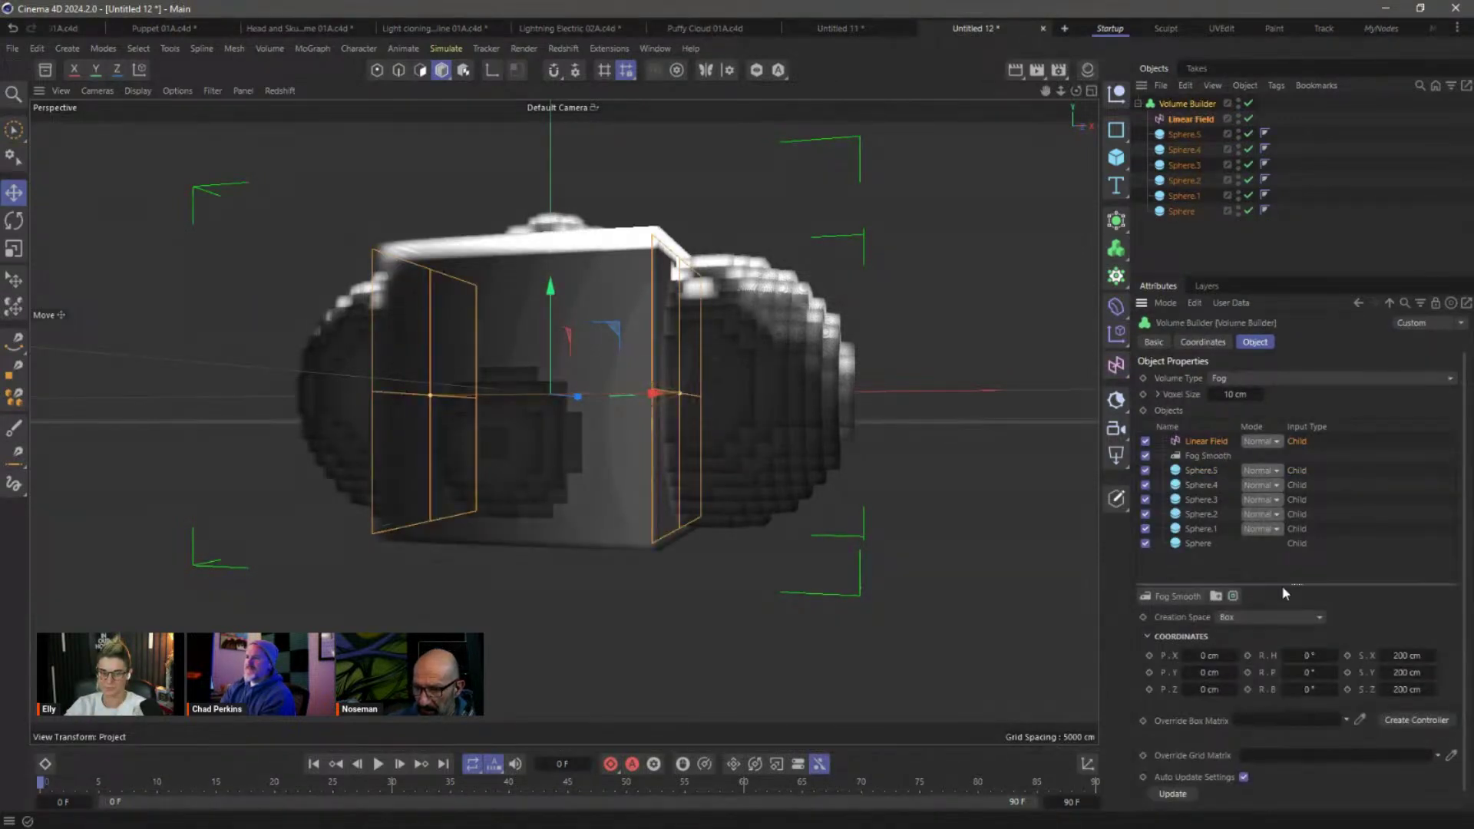
left_click(1282, 618)
left_click(1290, 654)
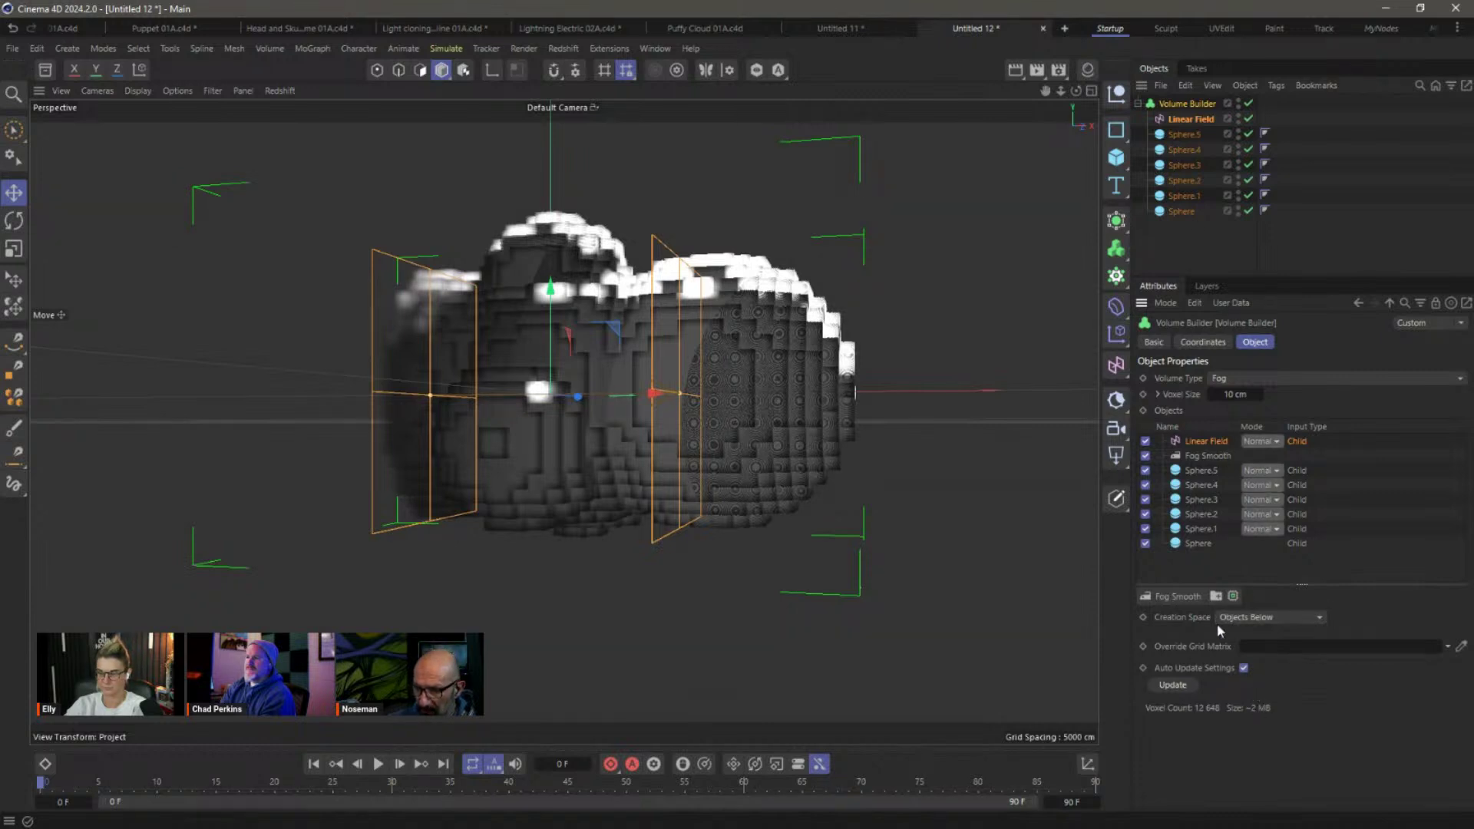
Set the Linear Field's direction to +Y and its mode in the Volume Builder to Multiply.
left_click(1191, 119)
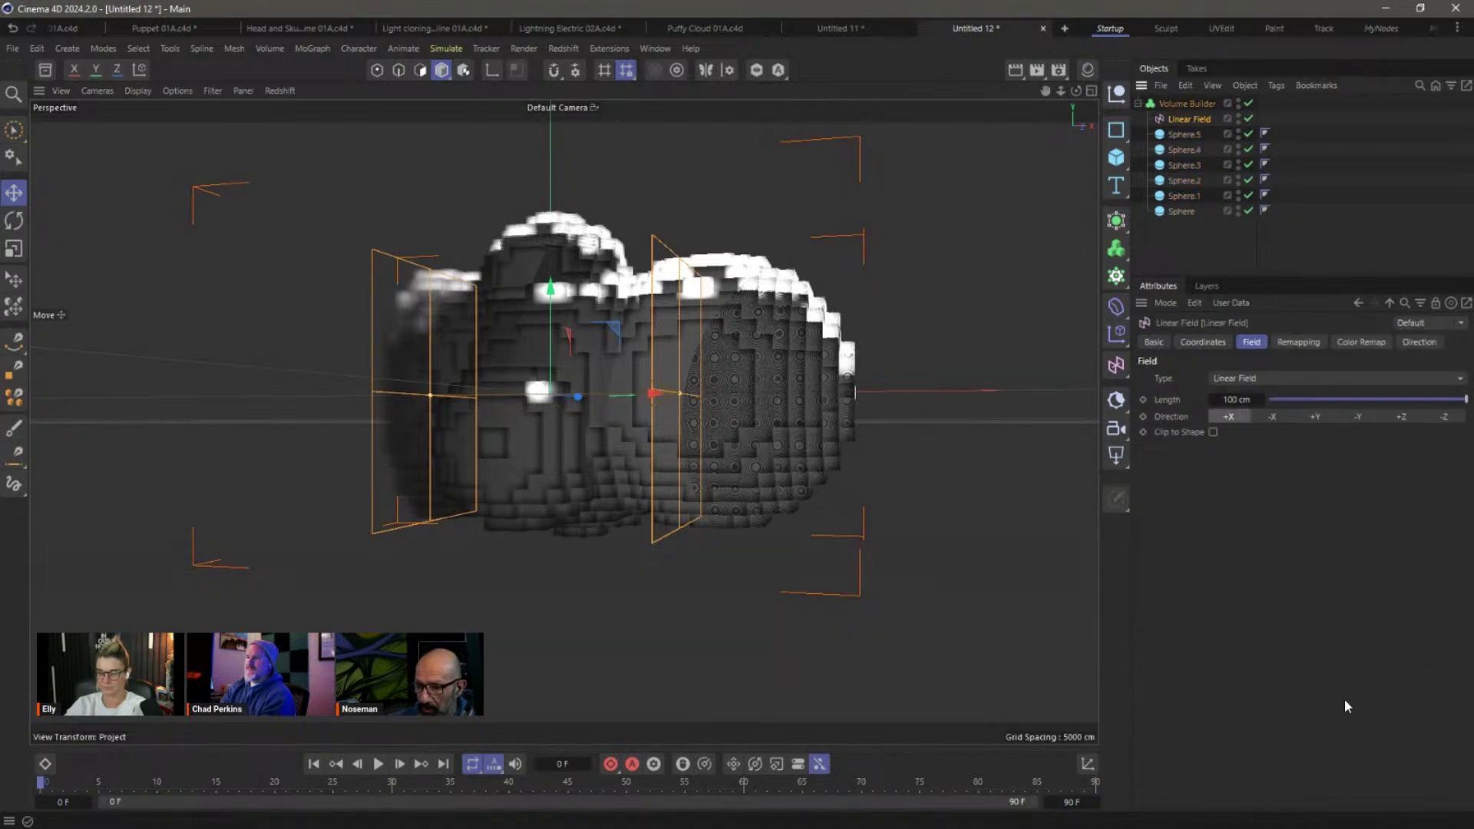
left_click(1315, 416)
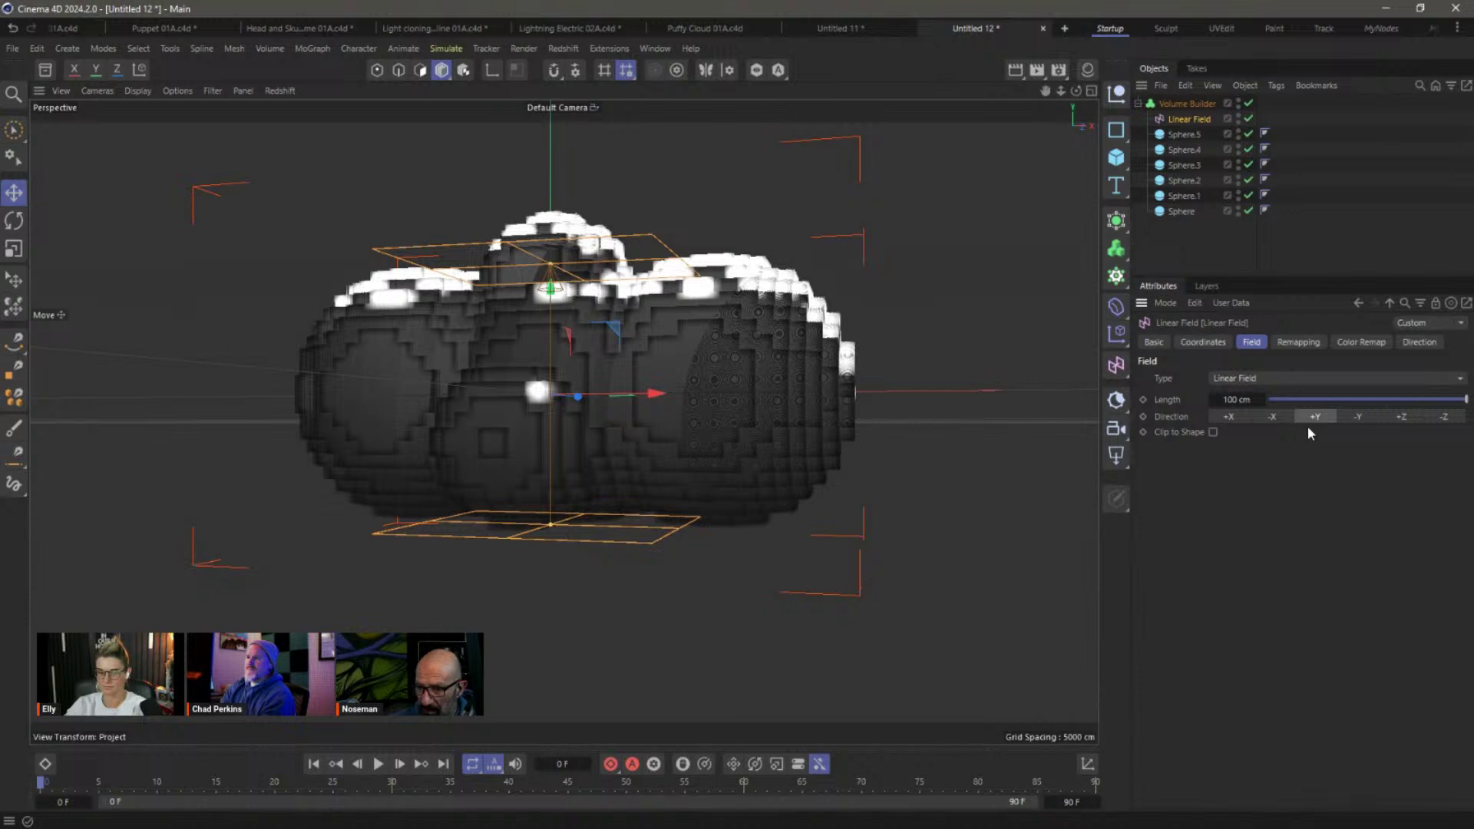
left_click(1193, 104)
left_click(1275, 442)
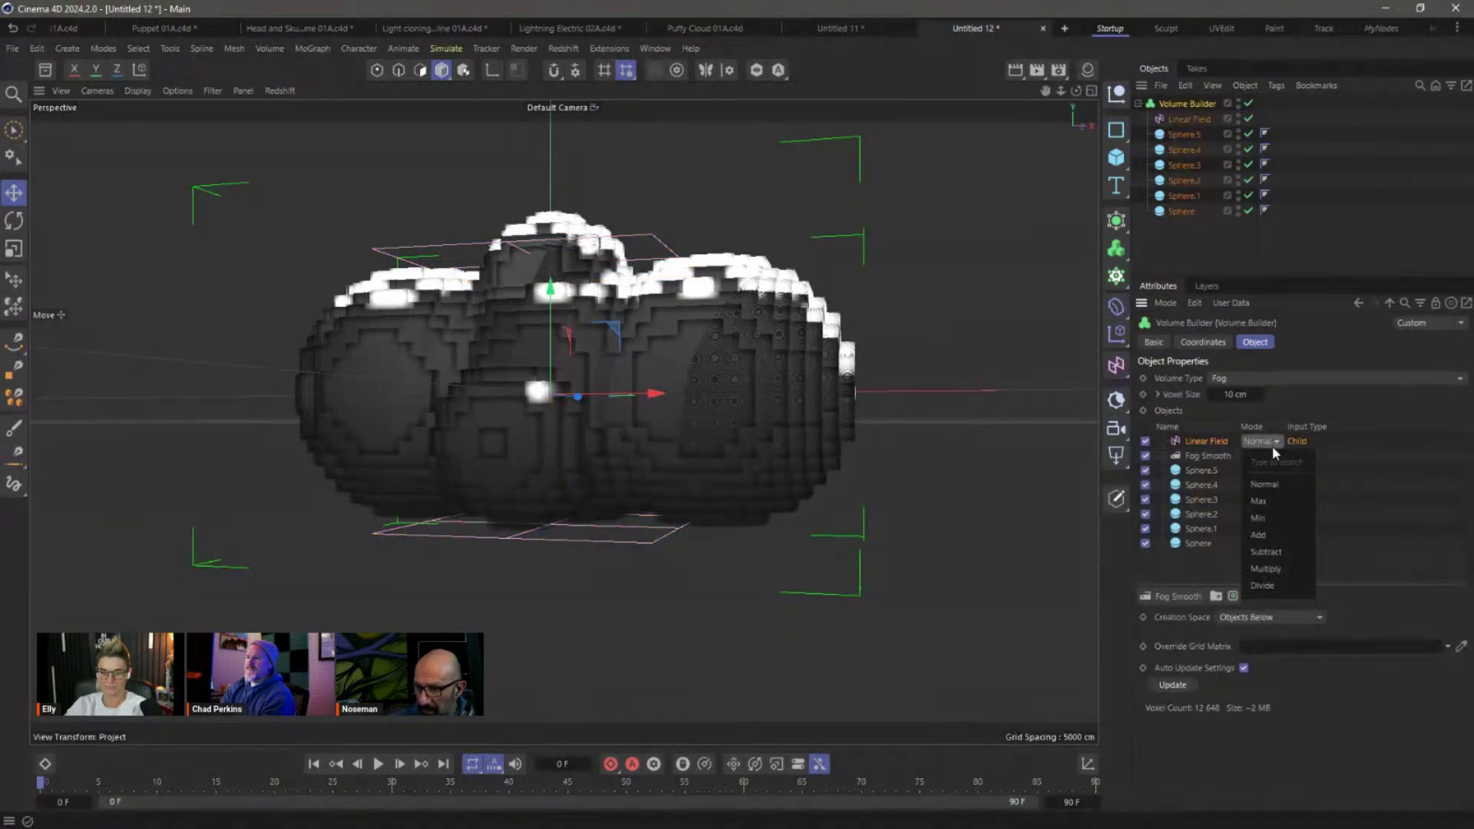
left_click(1284, 570)
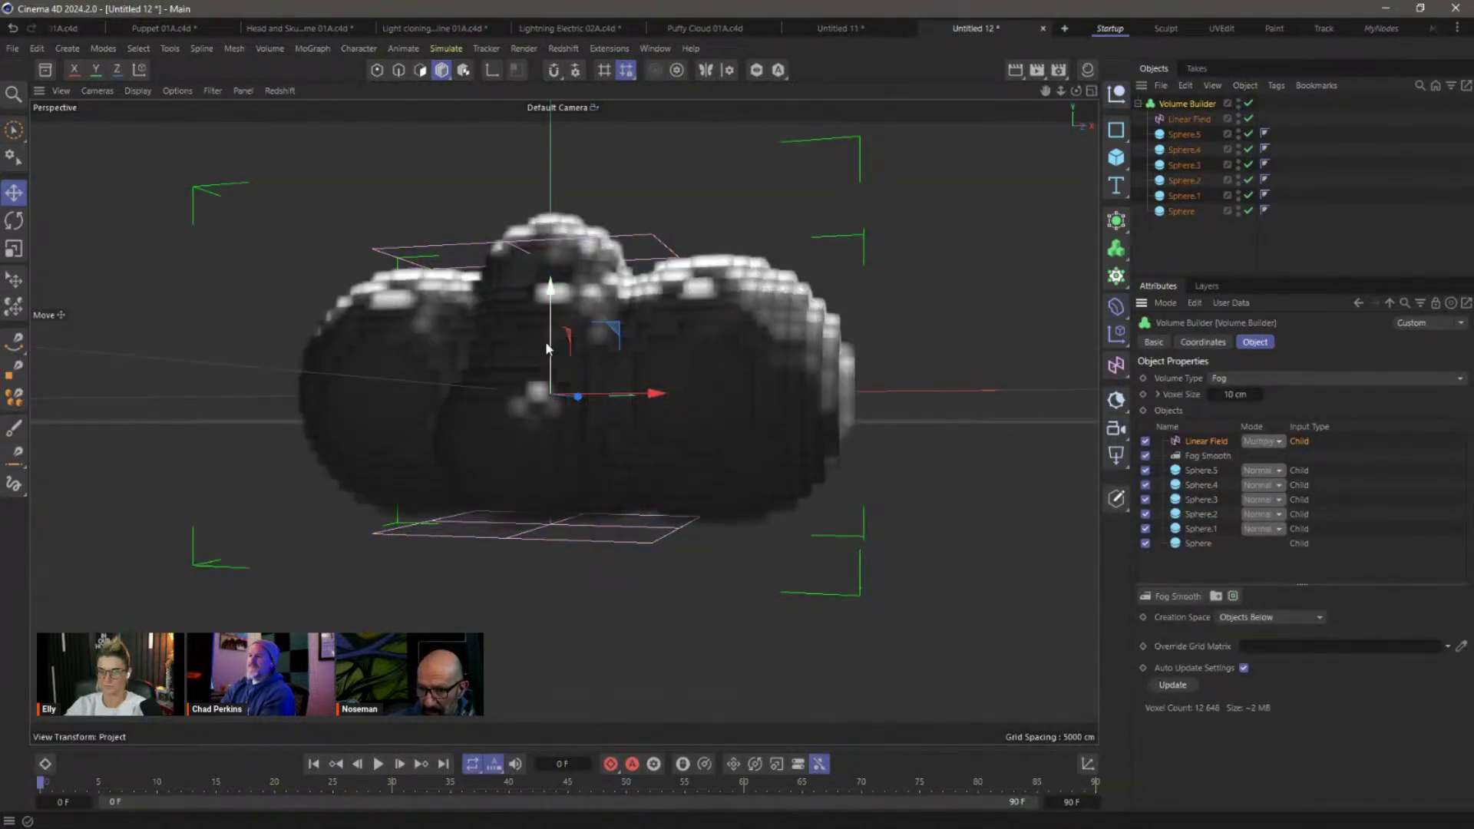
Adjust the Linear Field's height and extent so that its falloff lies at the base of the cloud.
left_click(1190, 118)
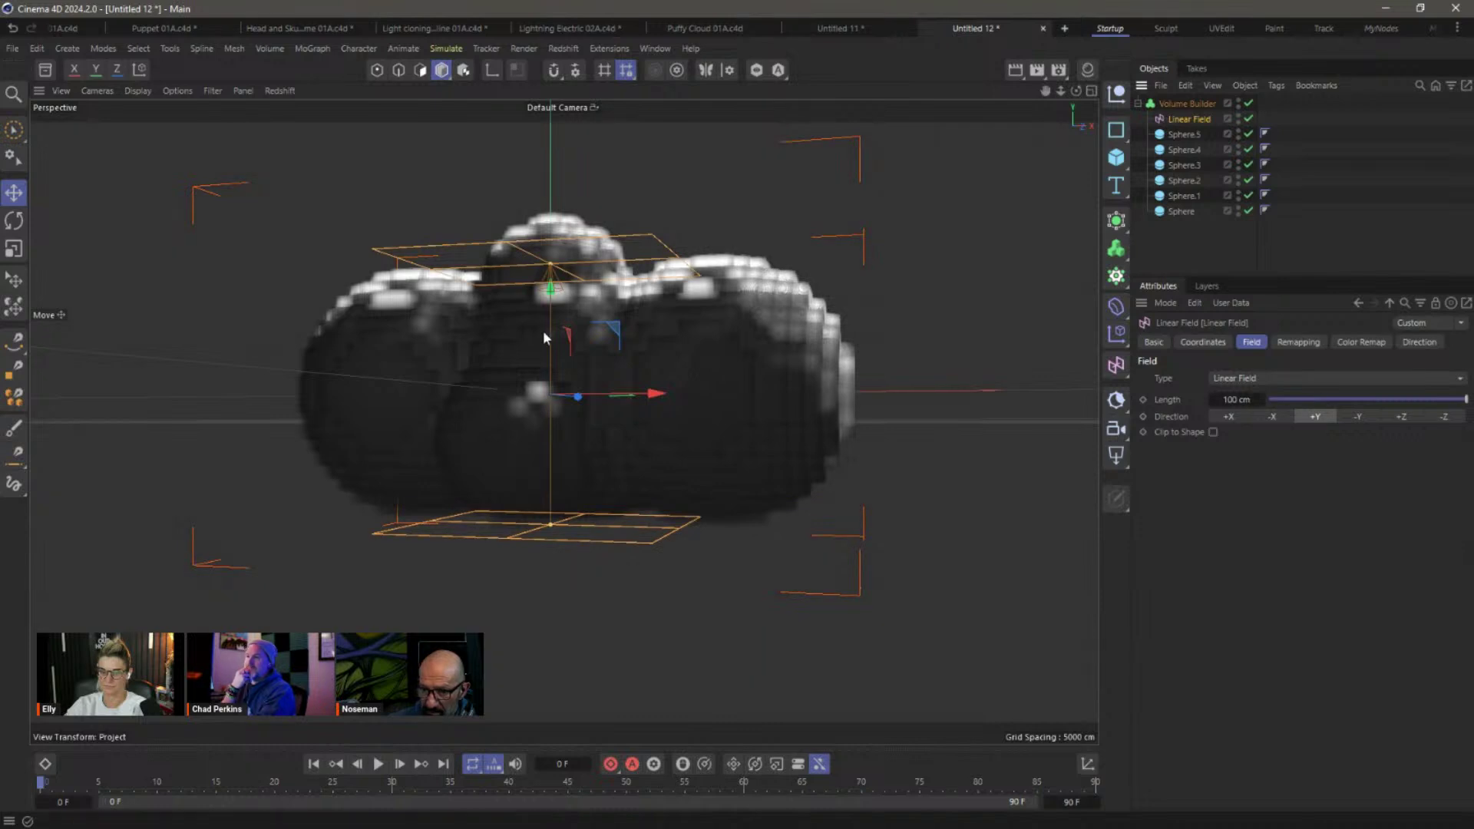
left_click_drag(558, 320, 527, 178)
mouse_move(514, 261)
left_mouse_down()
mouse_move(519, 225)
mouse_move(509, 334)
mouse_move(523, 388)
mouse_move(577, 425)
mouse_move(665, 365)
mouse_move(634, 484)
left_mouse_up()
left_click_drag(714, 429, 681, 440, "alt")
Set the voxel distance of the Volume Builder's Fog Smooth layer to 5.
left_click(1186, 105)
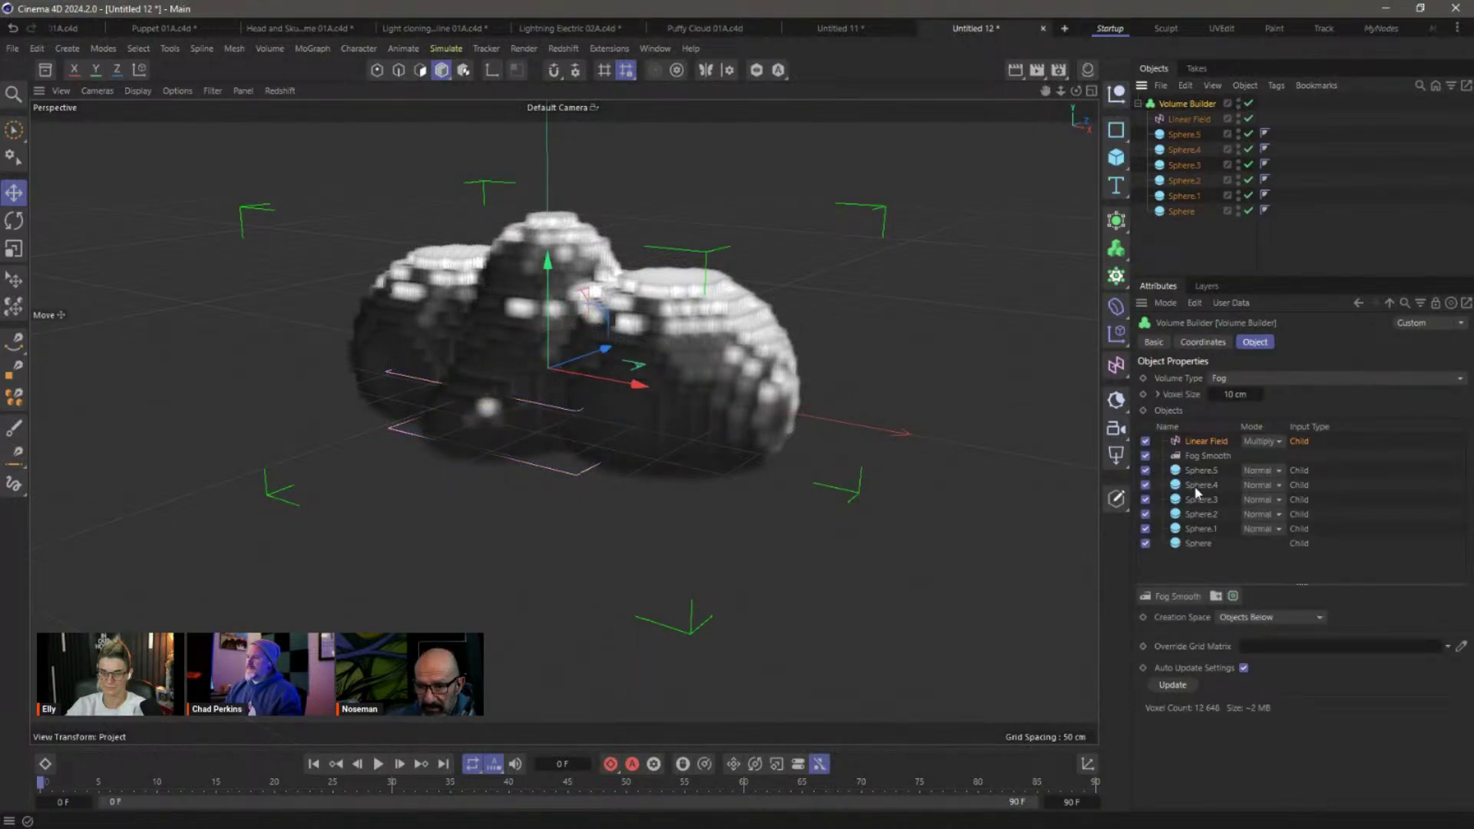
mouse_move(1205, 459)
left_mouse_down()
mouse_move(1205, 436)
mouse_move(1211, 463)
left_mouse_up()
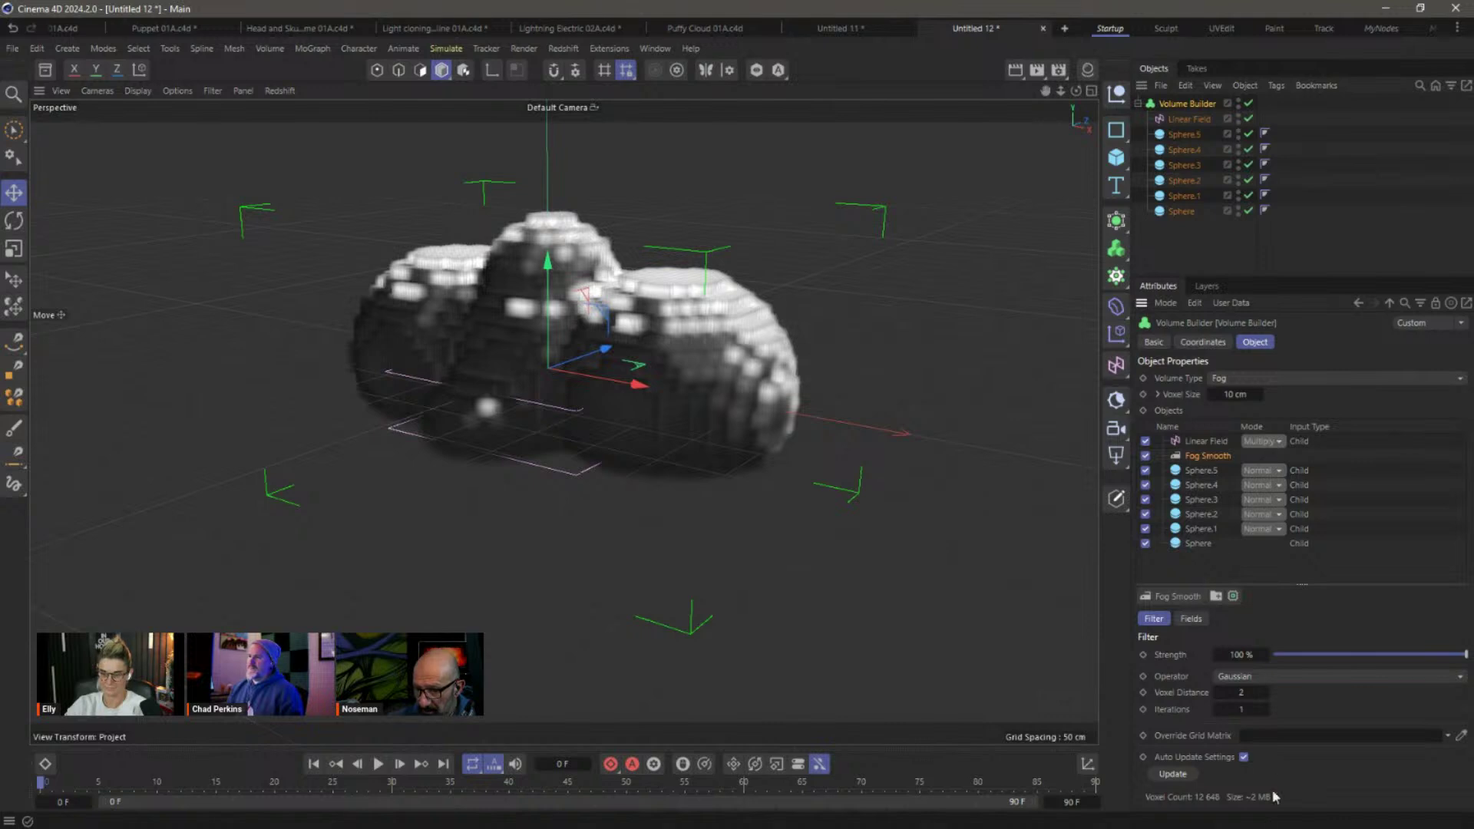
left_click(1266, 692)
left_click(1266, 693)
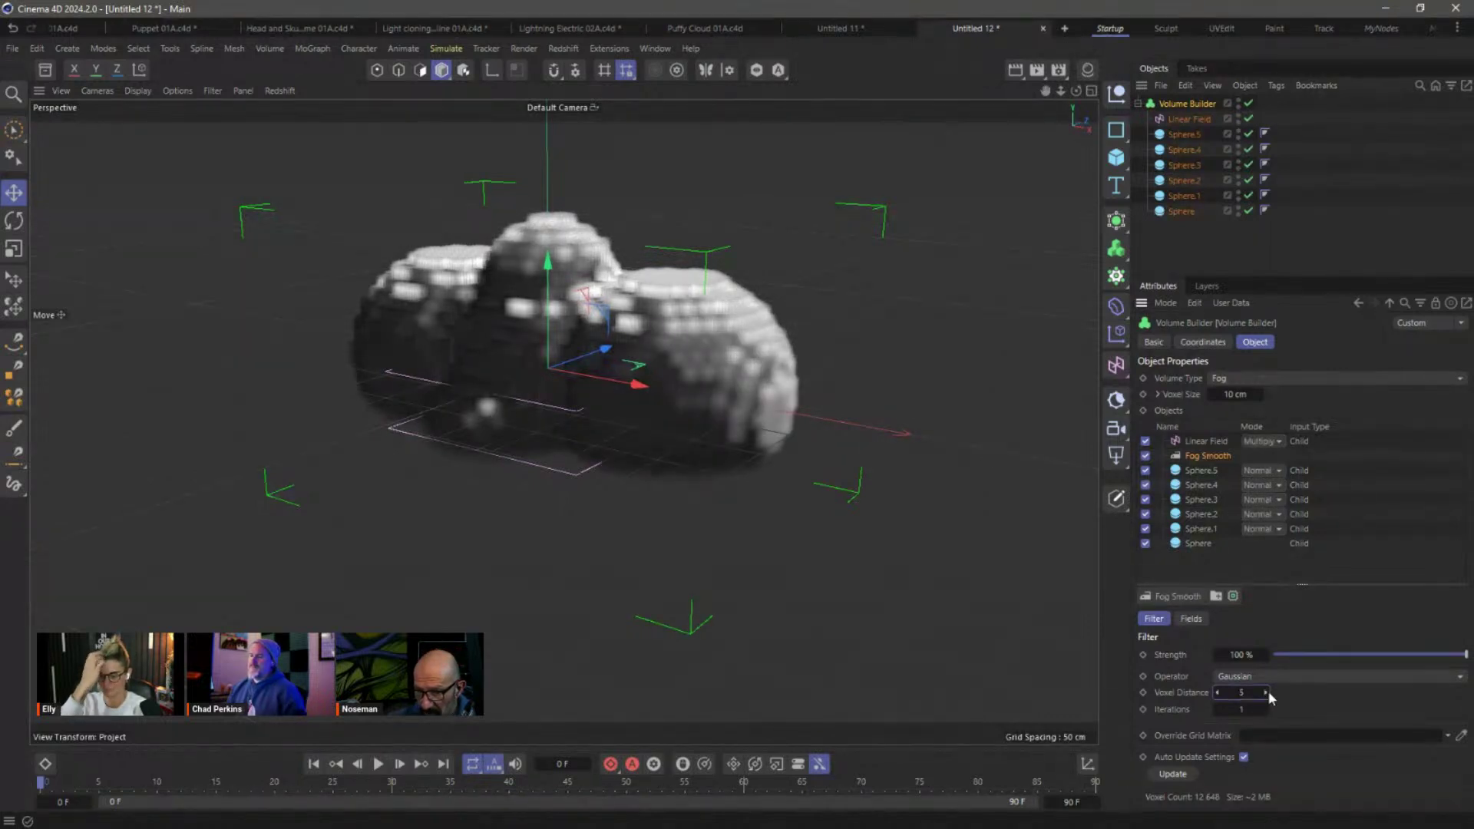
left_click(1266, 693)
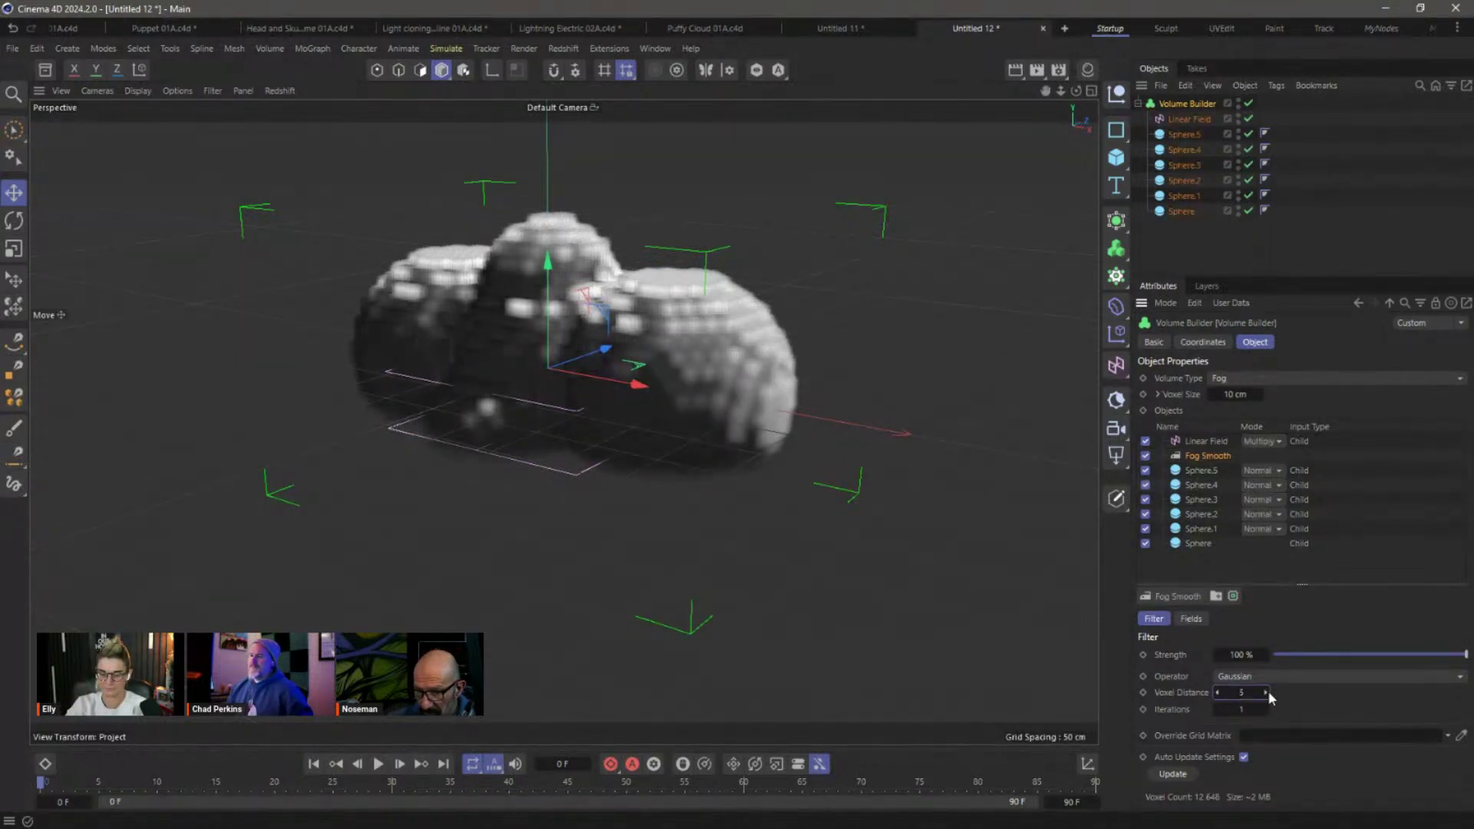
left_click(1201, 472)
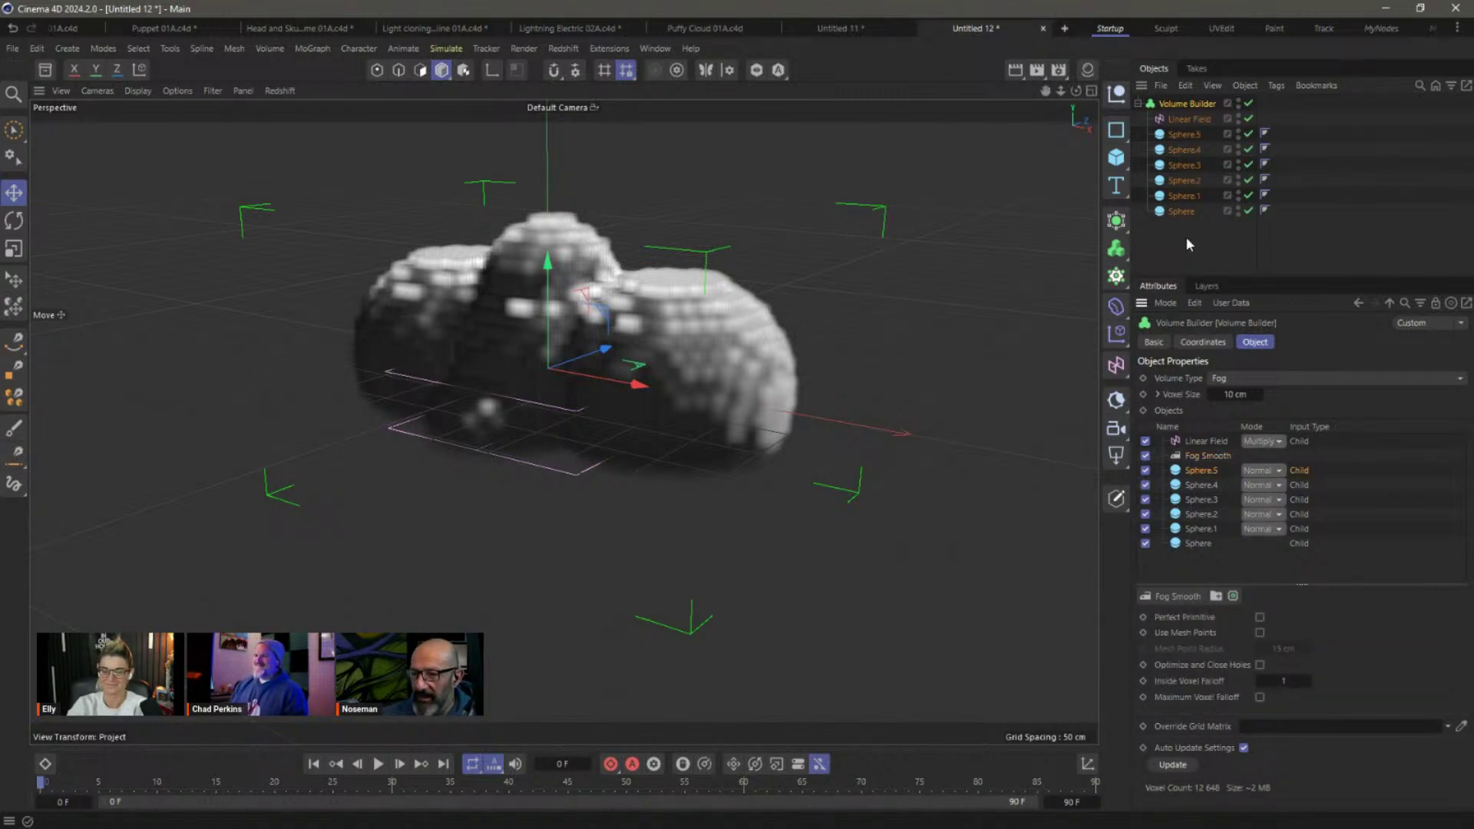
Create a Redshift Volume material and assign it to the Volume Builder.
left_click(1088, 70)
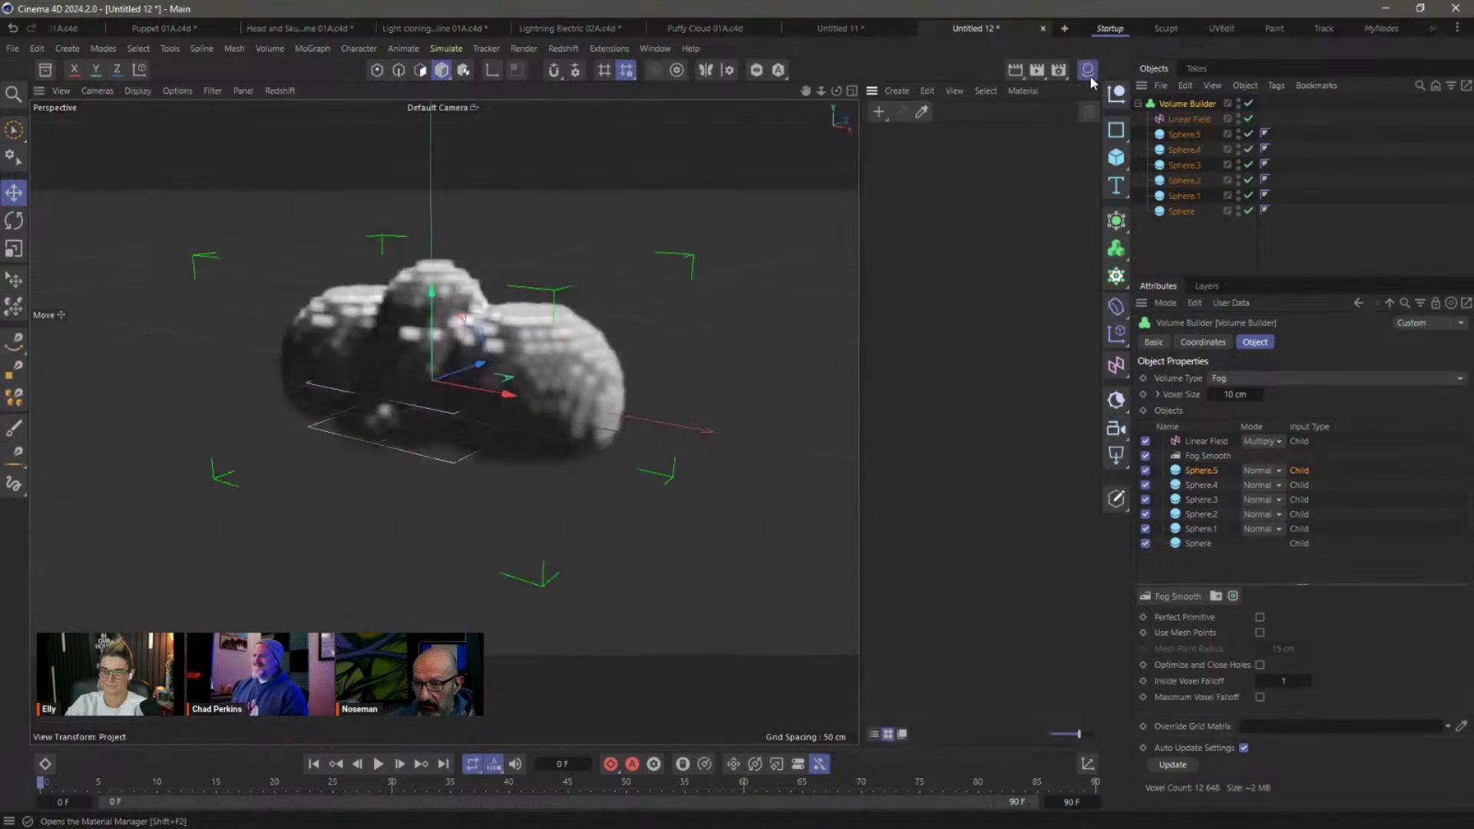
left_click(878, 112)
mouse_move(999, 170)
left_click(1085, 386)
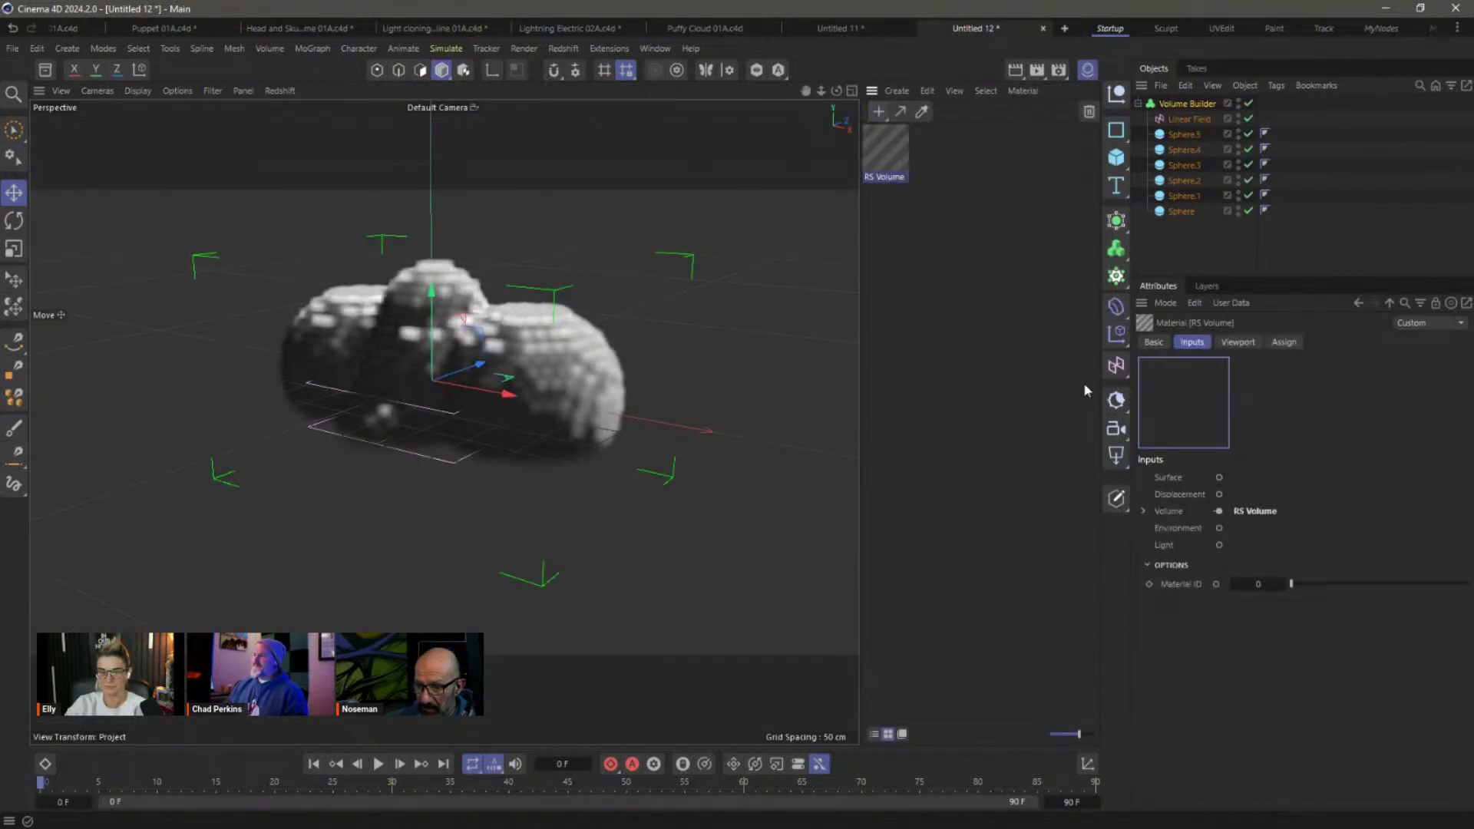
left_click_drag(1171, 110, 1171, 105)
Rename the Volume Builder as cloud 8.5 and set it as the scatter channel in the RS Volume material's volume node.
double_click(885, 149)
left_click_drag(722, 228, 412, 277)
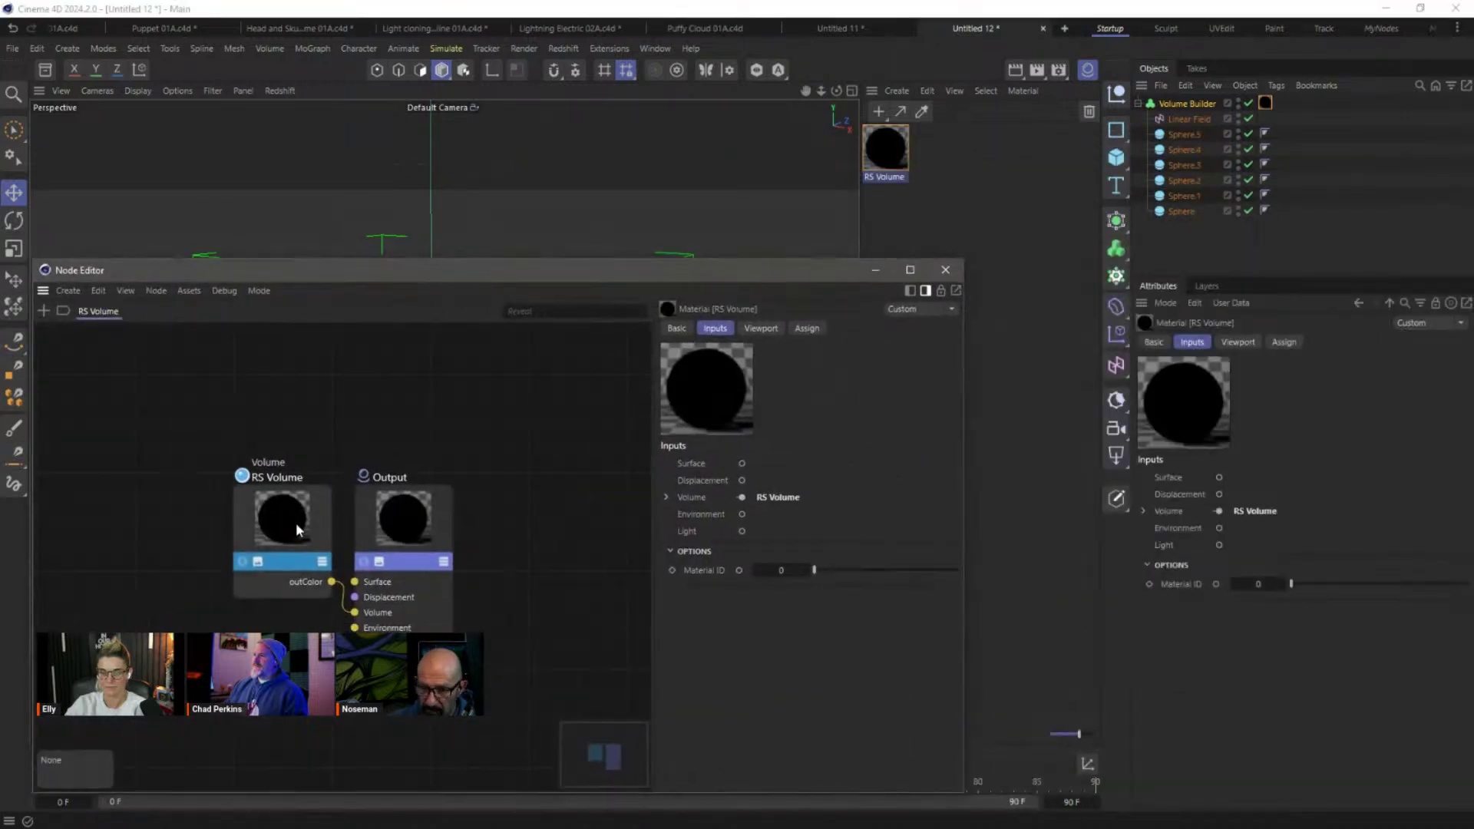
left_click(295, 520)
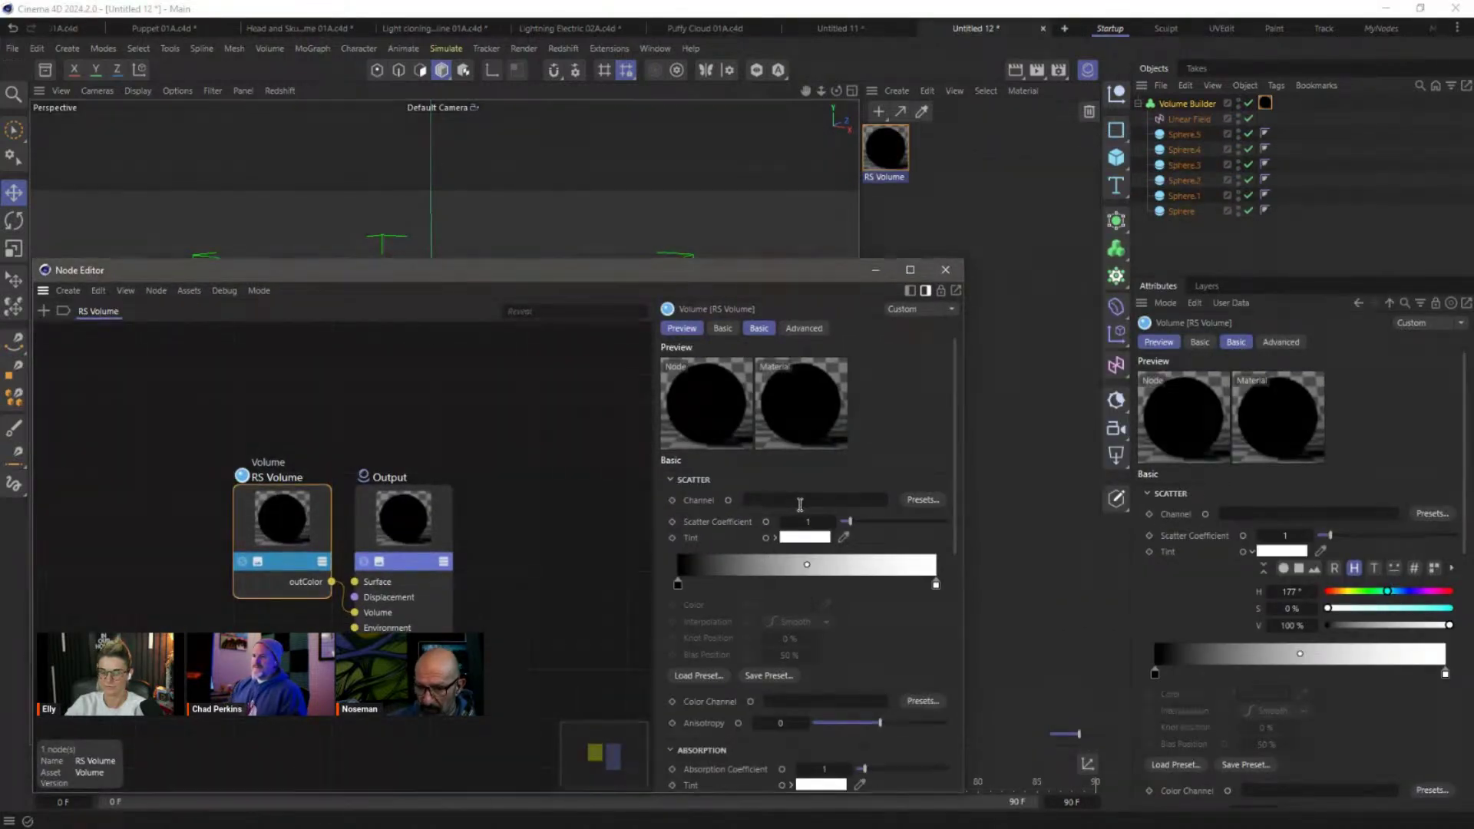
double_click(1190, 104)
type("cloud 8.5")
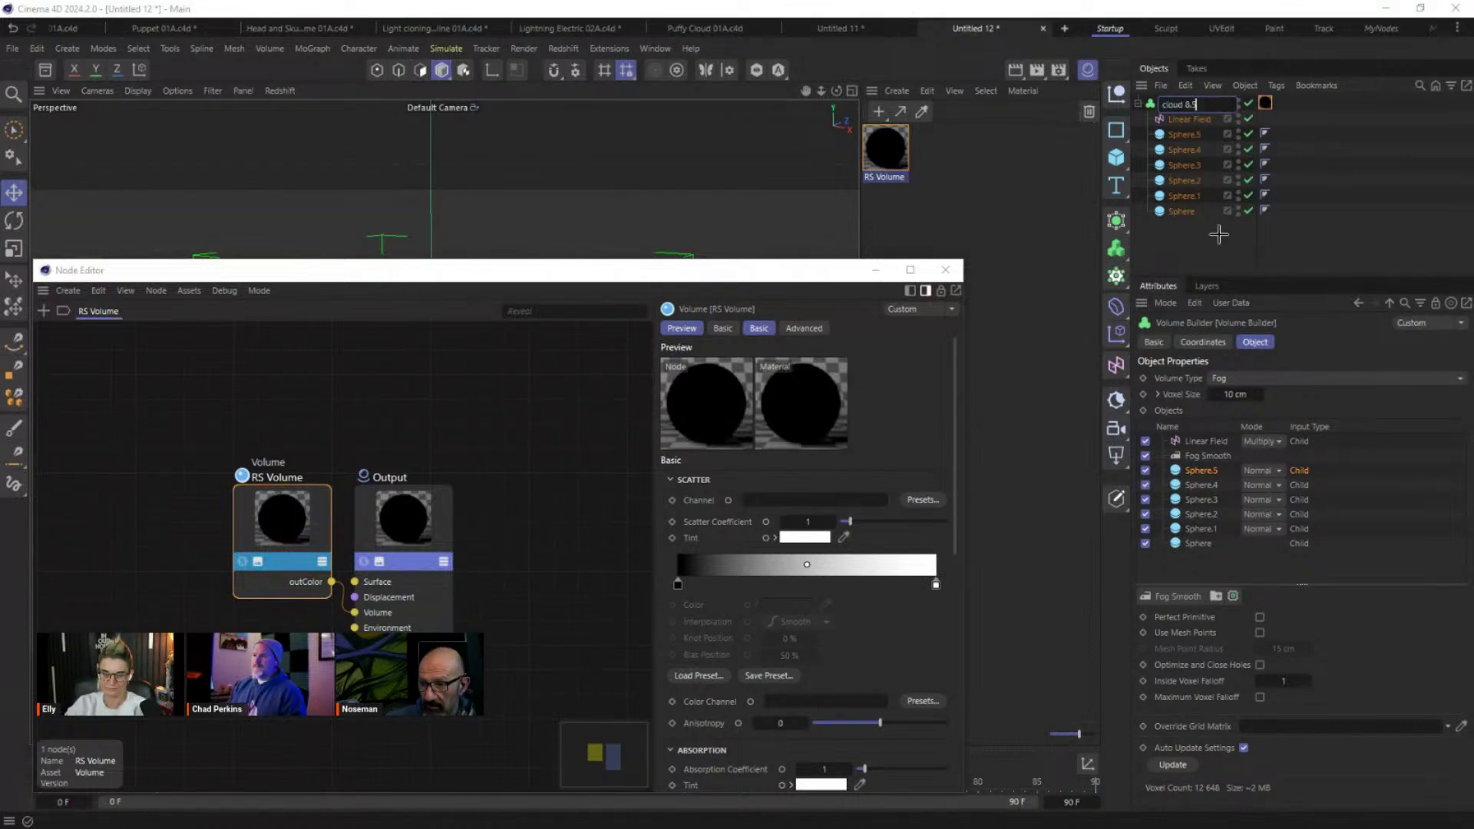
left_click(1220, 234)
left_click(925, 500)
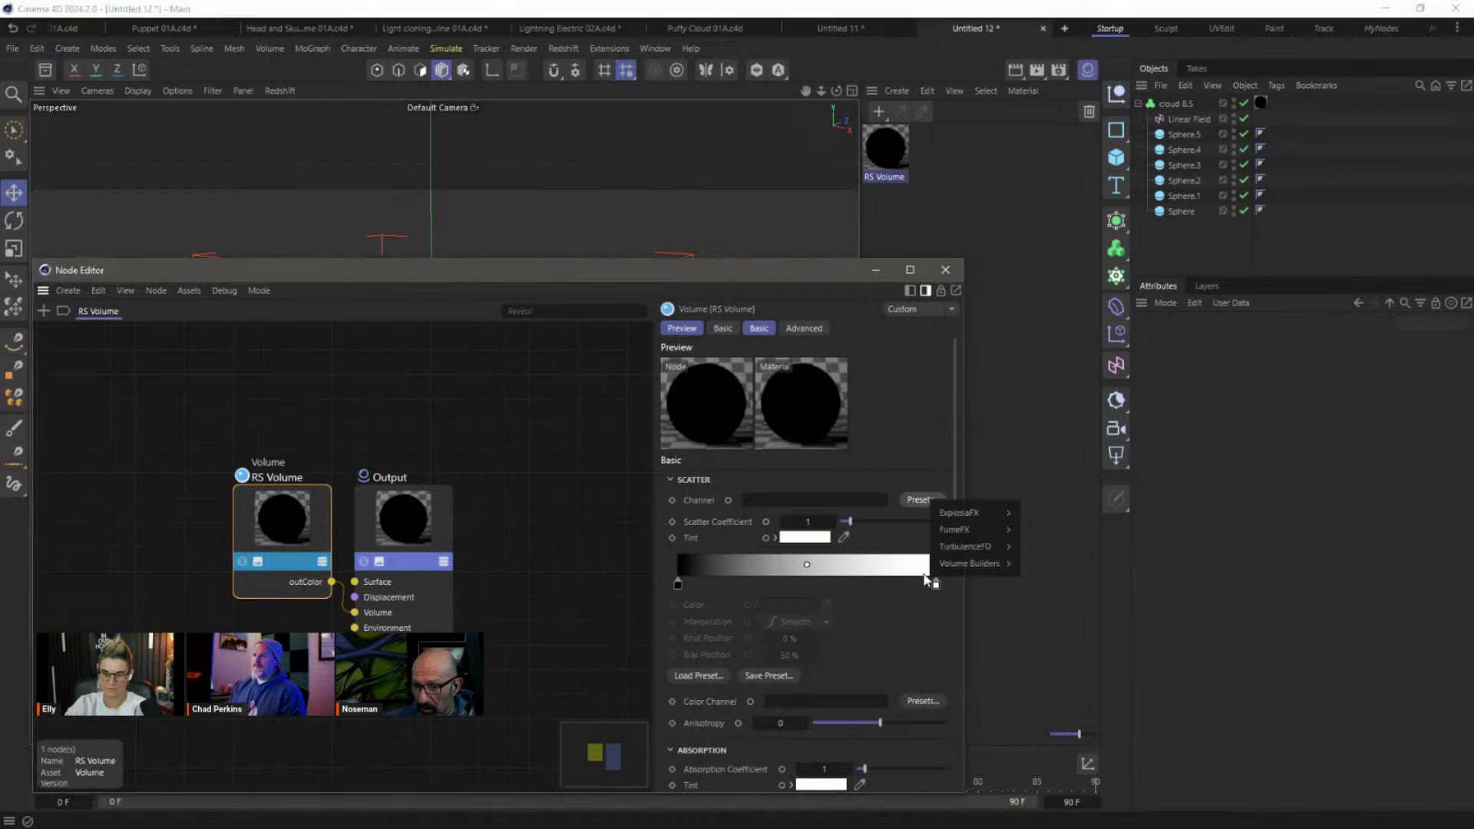
mouse_move(969, 563)
left_click(1048, 566)
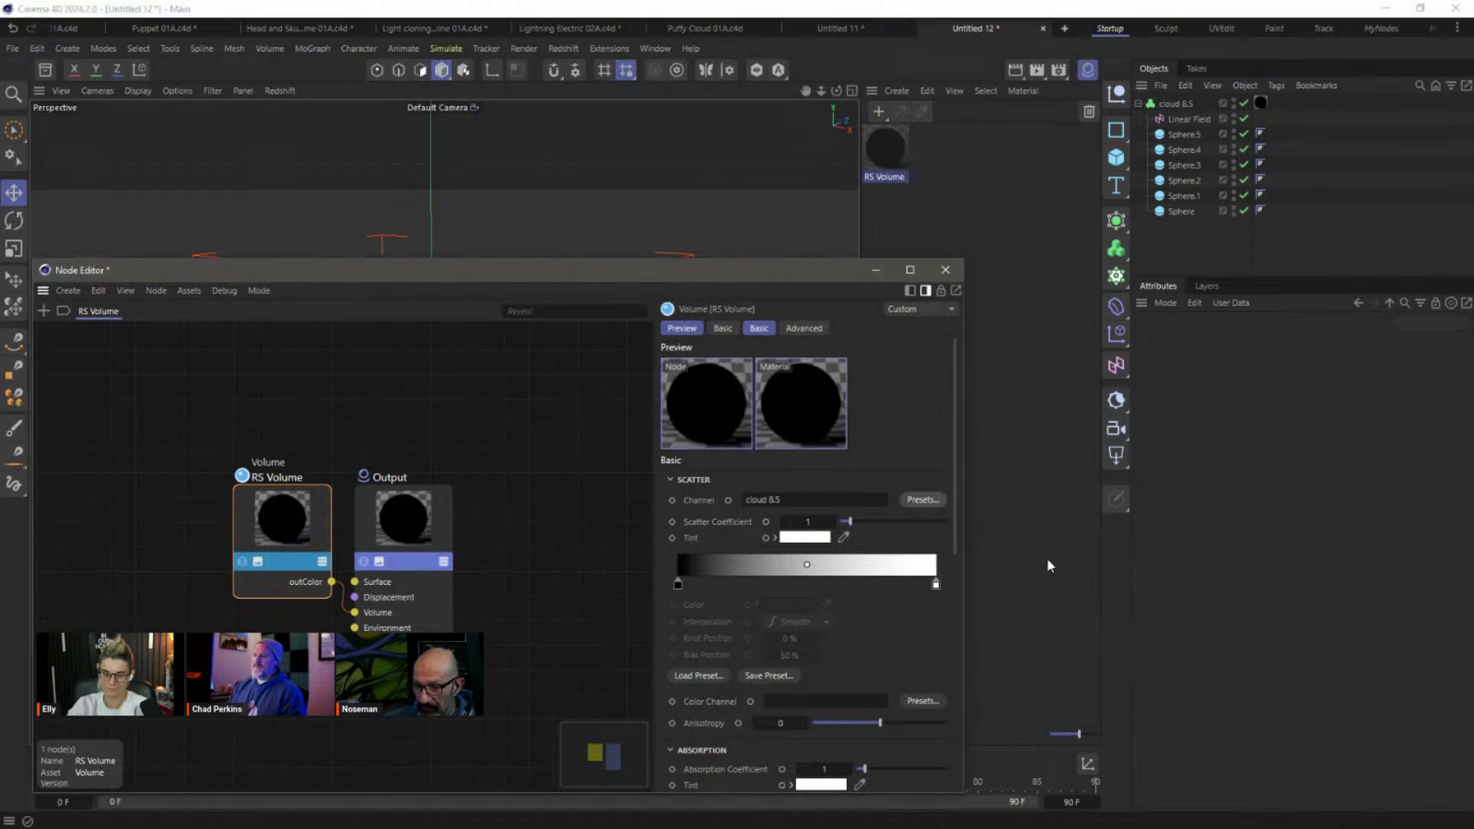
left_click(960, 270)
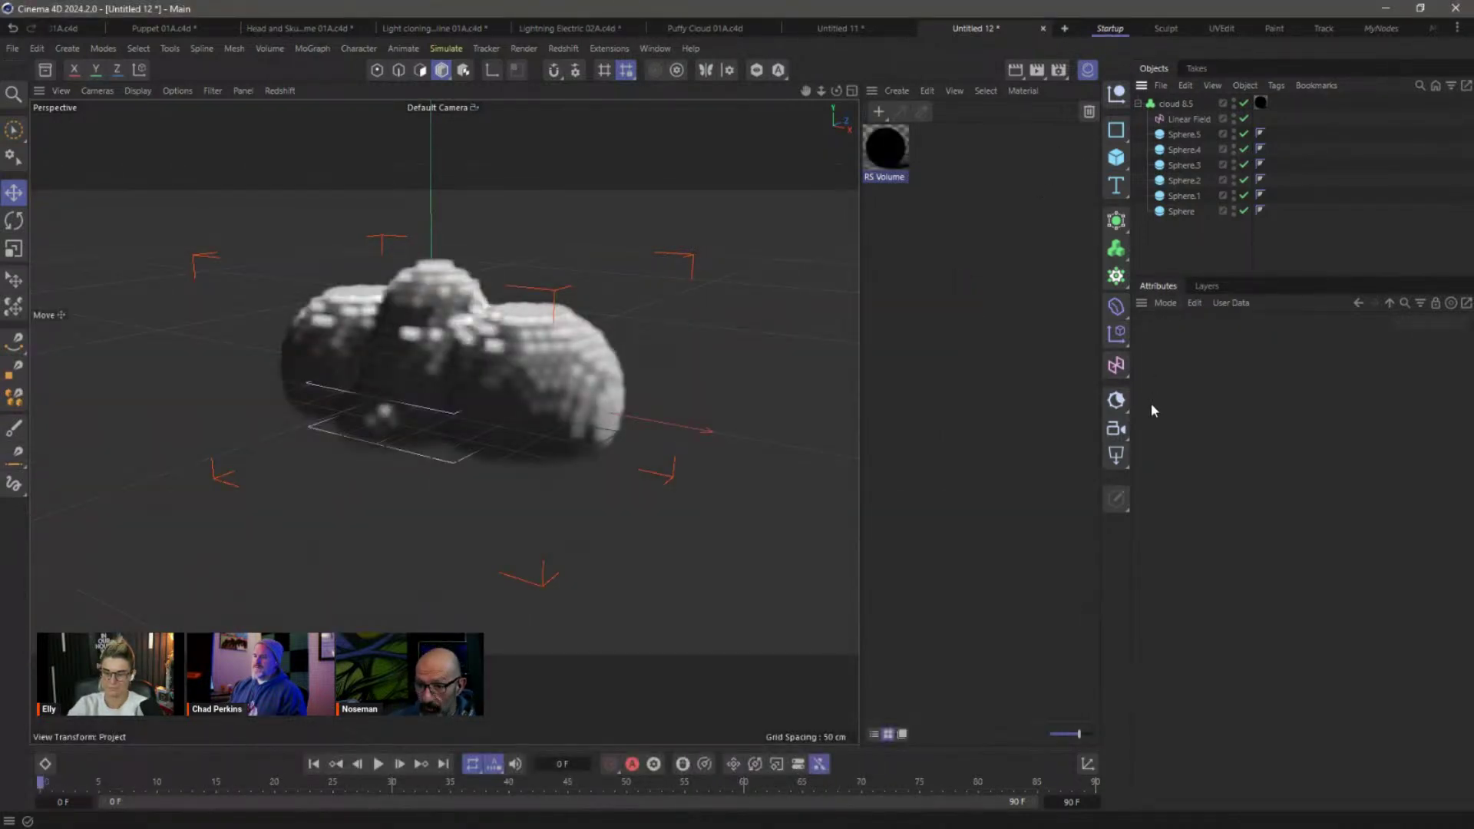
Add an RS Sky to the scene and start a live render in the Redshift RenderView.
left_click(1117, 400)
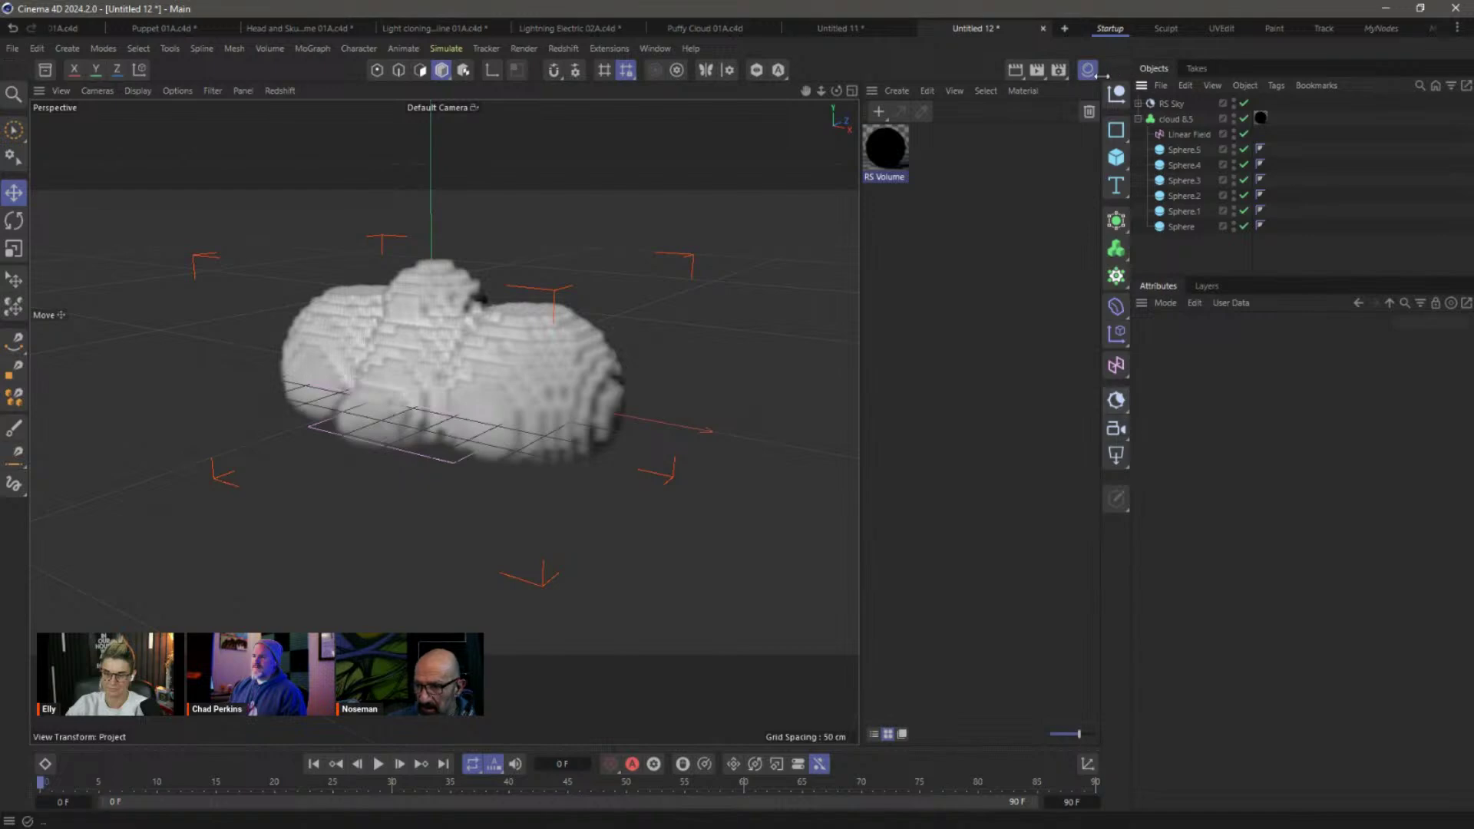
left_click(1429, 26)
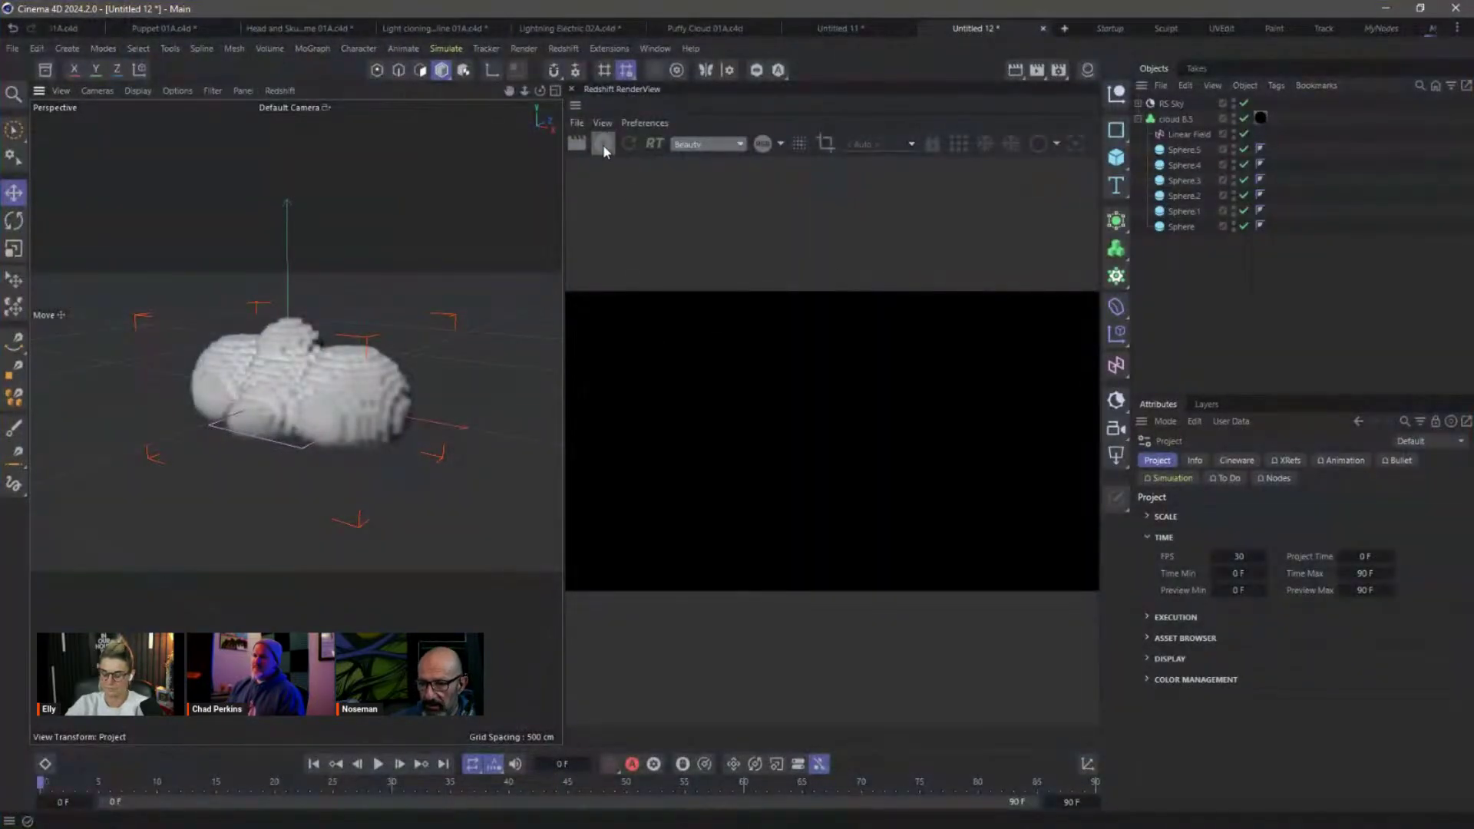
left_click(604, 146)
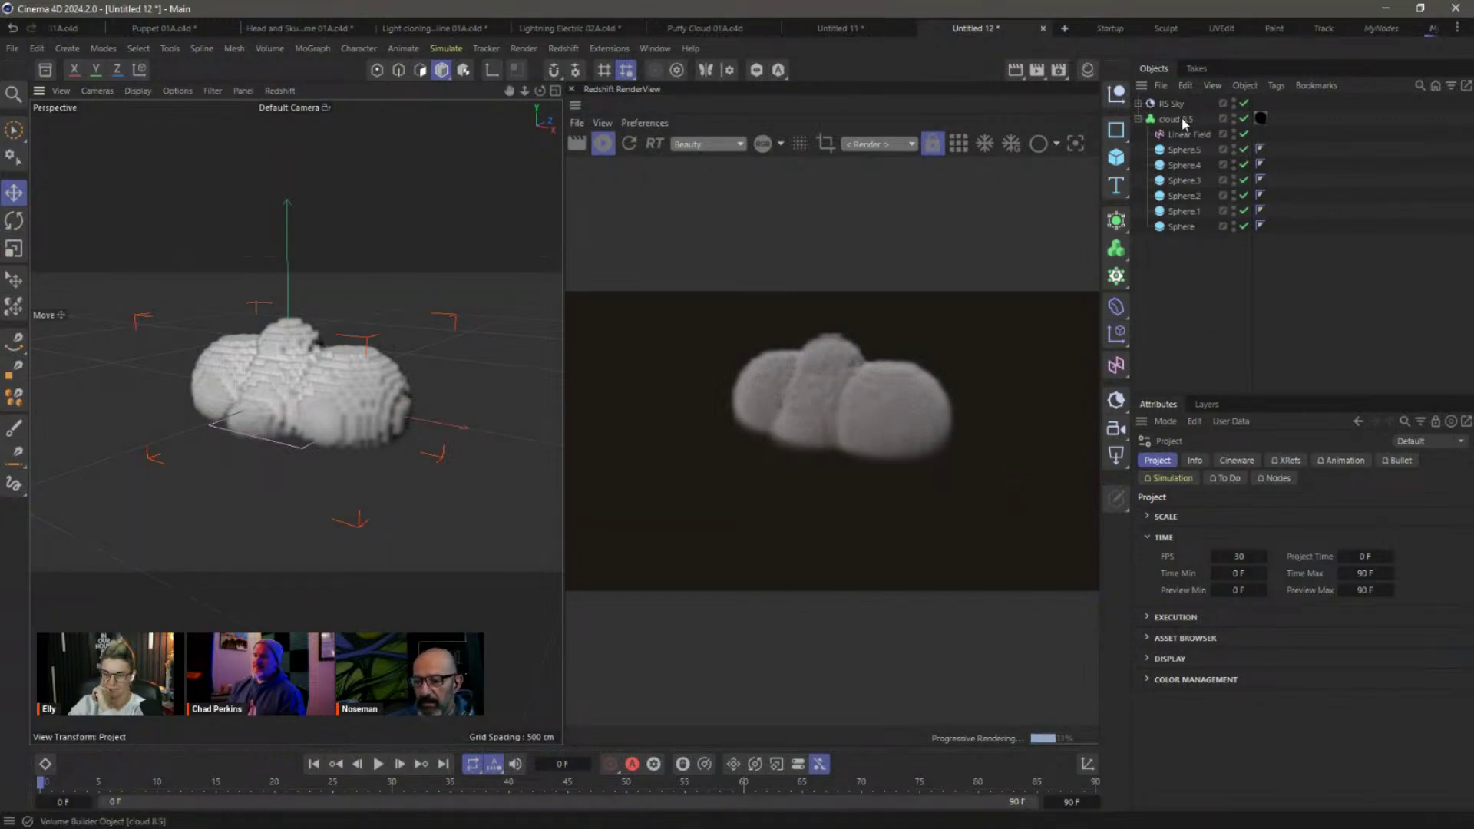
Check the Puffy Cloud 01A project for reference, and add a greatly enlarged disc as the ground in Untitled 12.
left_click(700, 28)
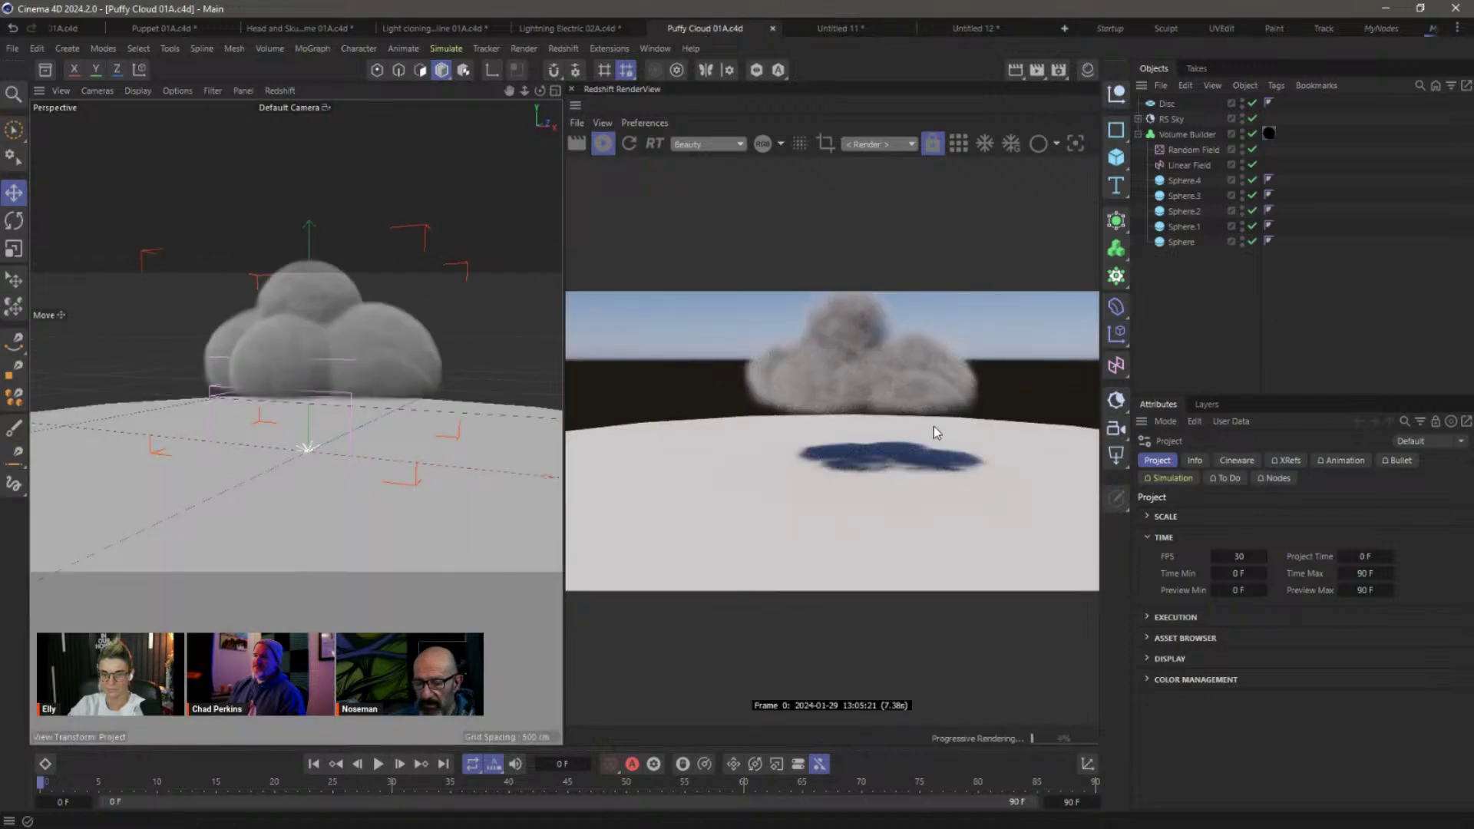
left_click(976, 29)
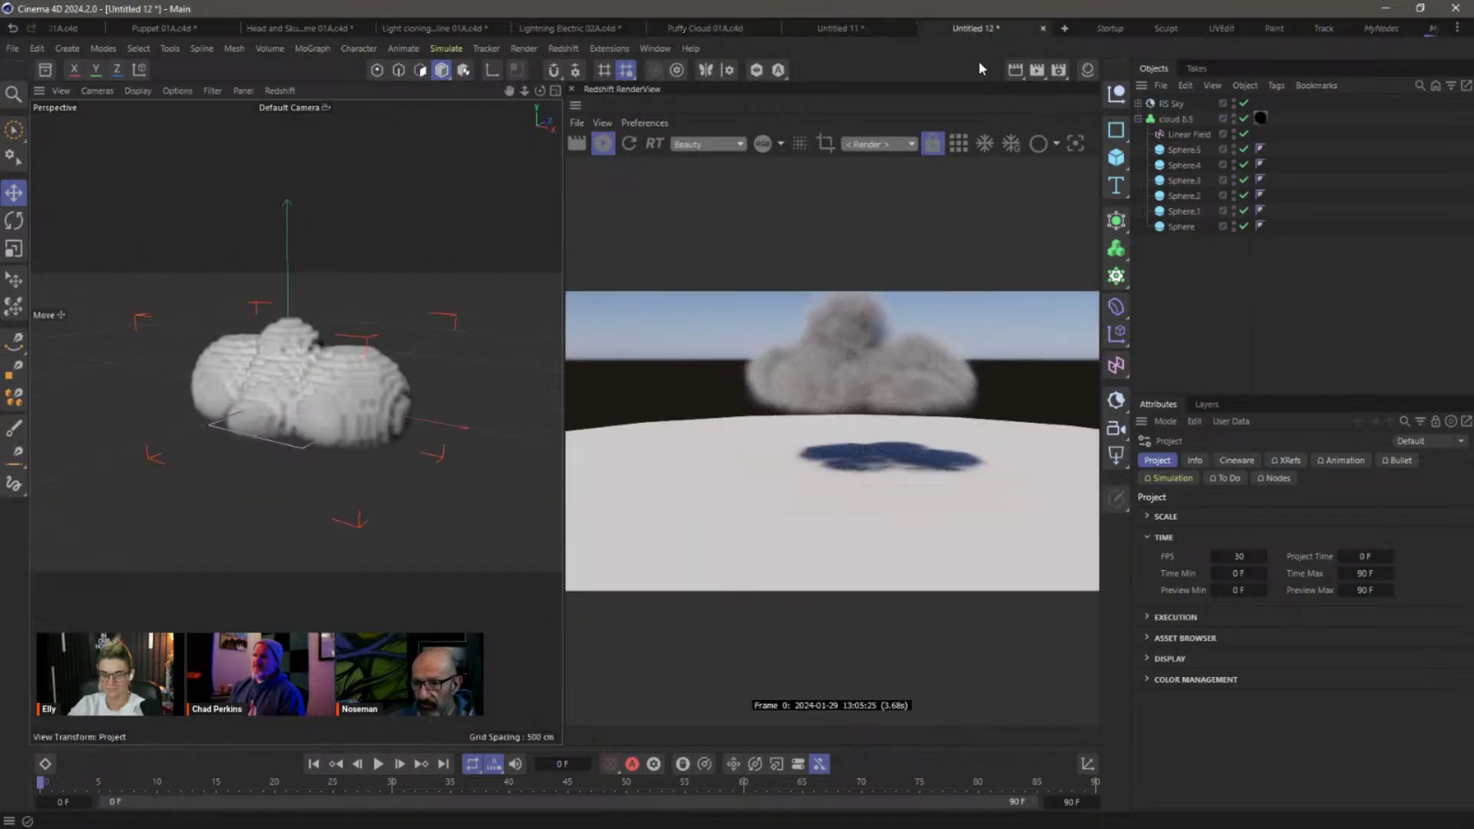
left_click(1115, 161)
left_click(1291, 238)
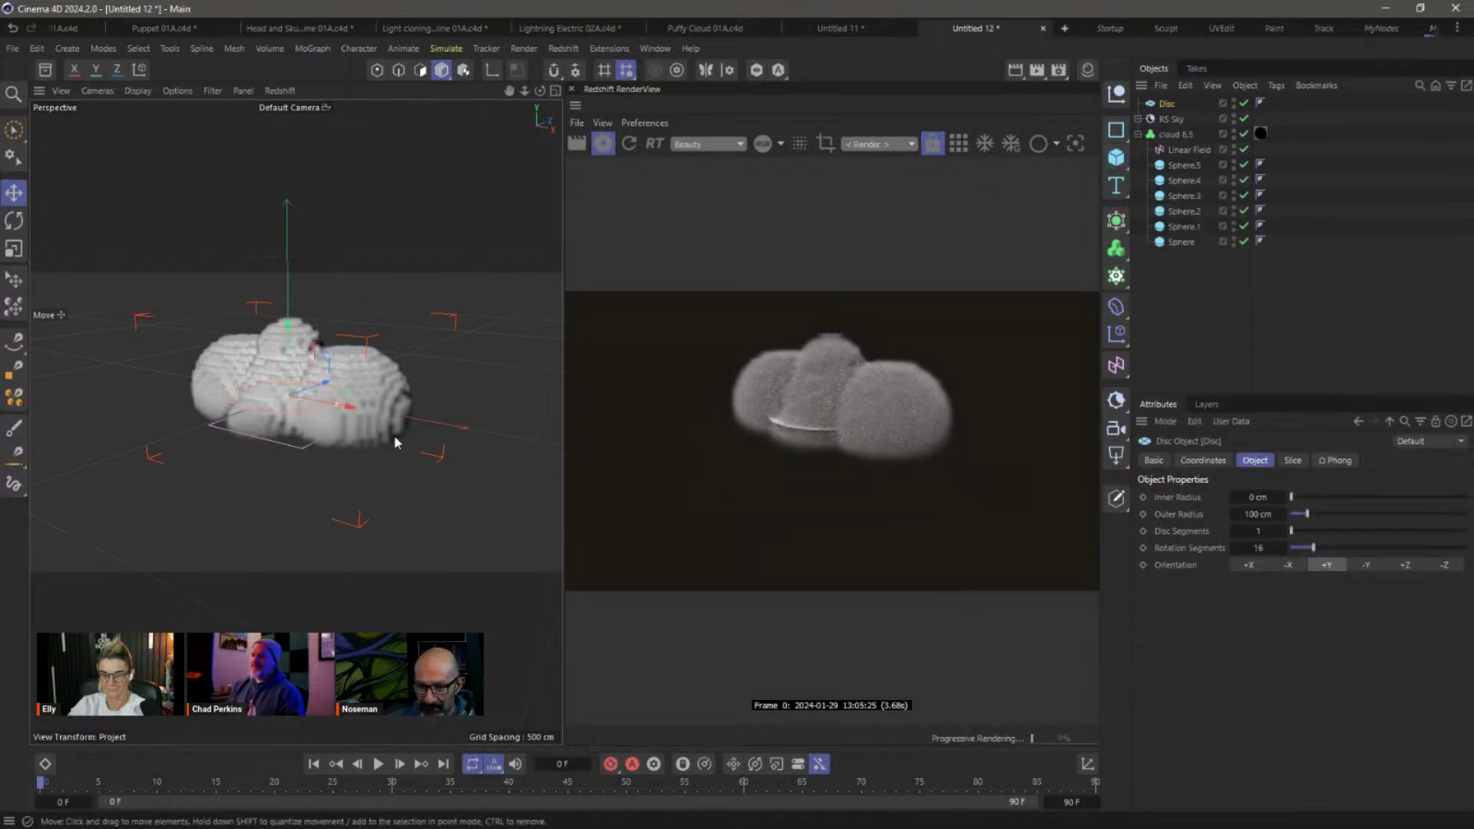
left_click_drag(340, 412, 619, 451)
Raise the cloud 8.5 volume so that it floats above the ground disc.
left_click(1176, 134)
left_click_drag(289, 367, 302, 273)
left_click_drag(401, 372, 392, 415, "alt")
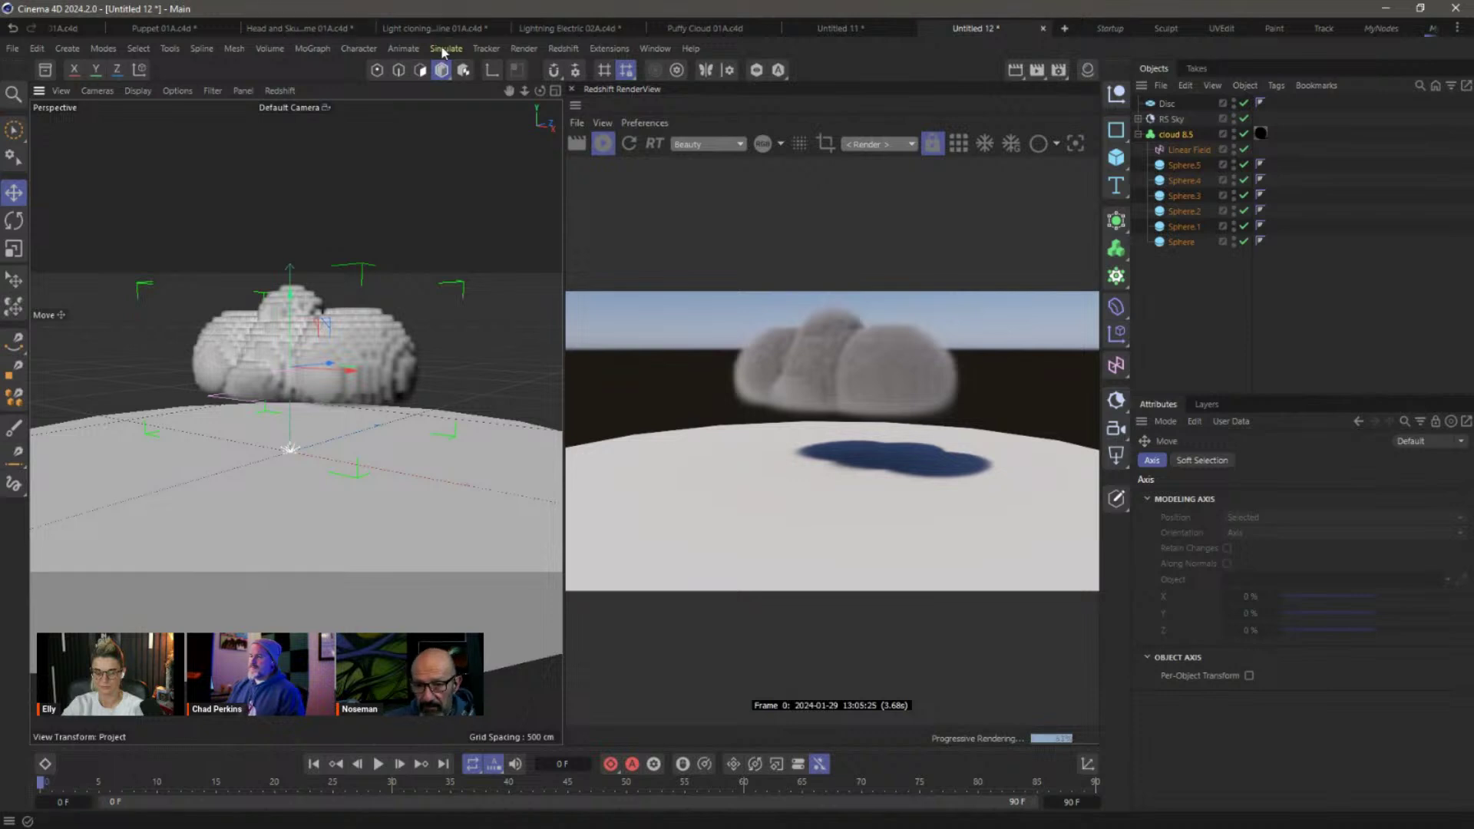
Switch to the Lightning Electric 01A project, play its animation and stop at frame 20 to view the lightning bolt.
left_click(307, 27)
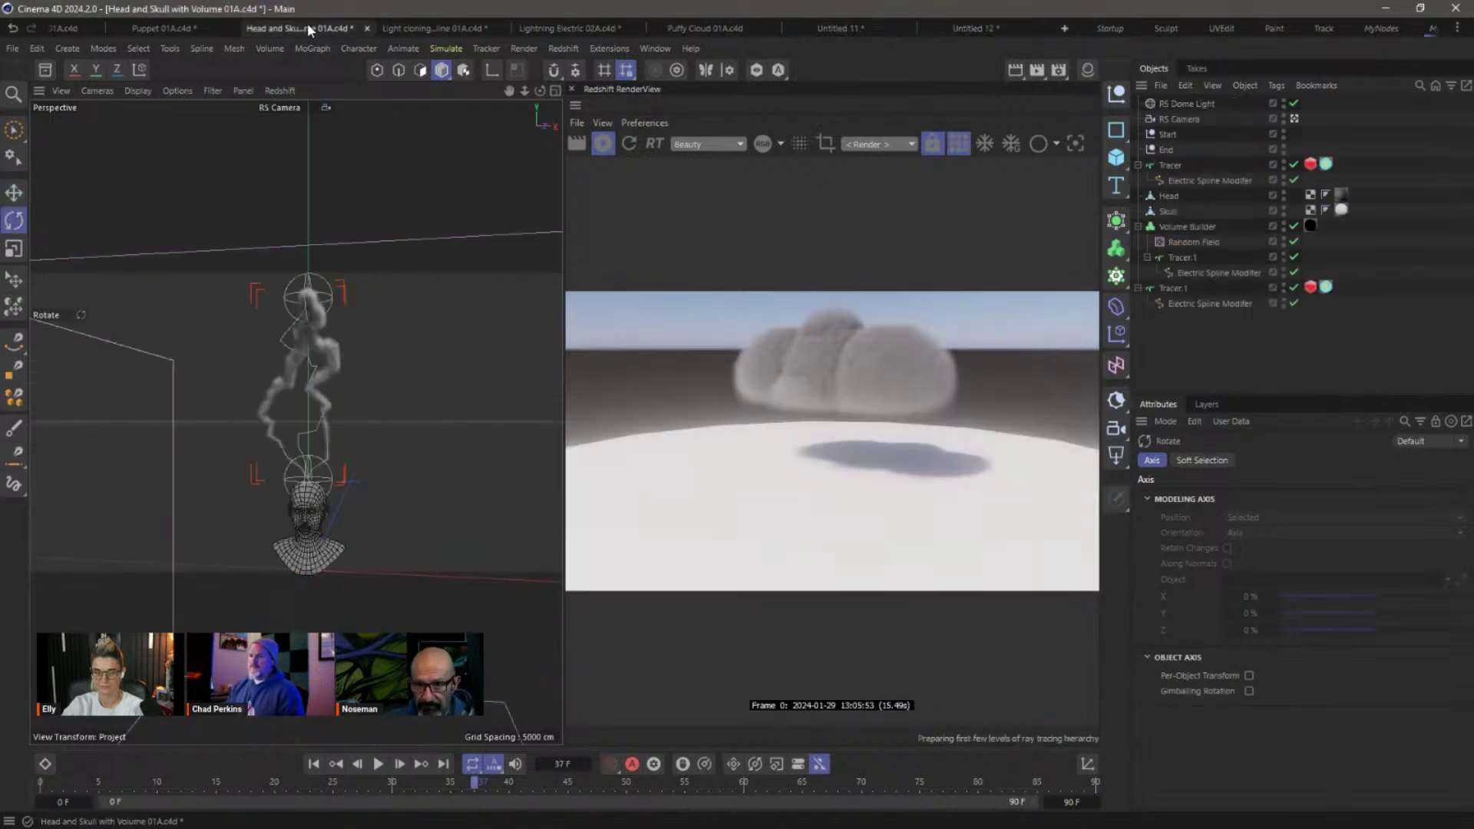
left_click(195, 27)
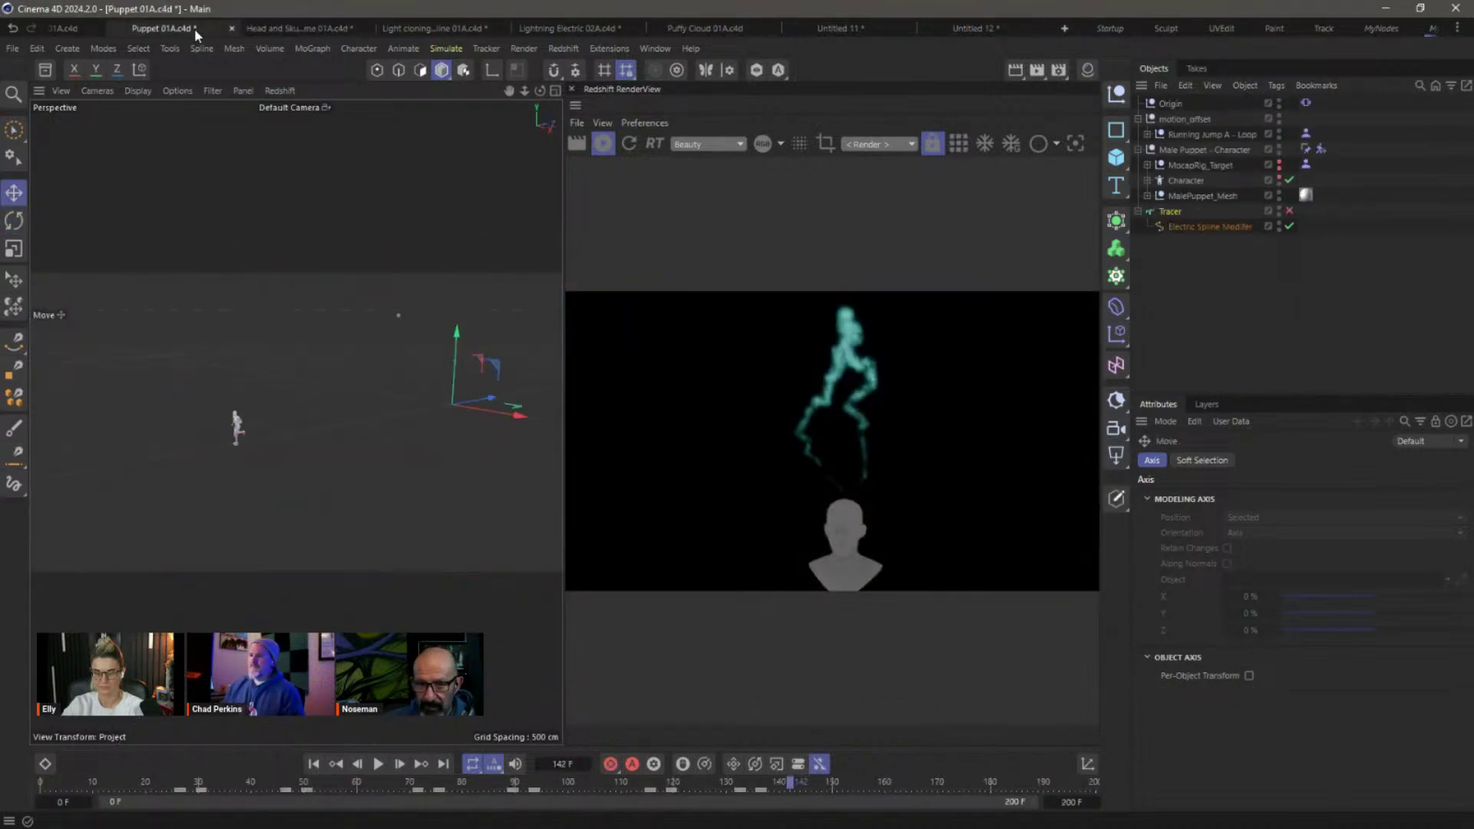
left_click(77, 30)
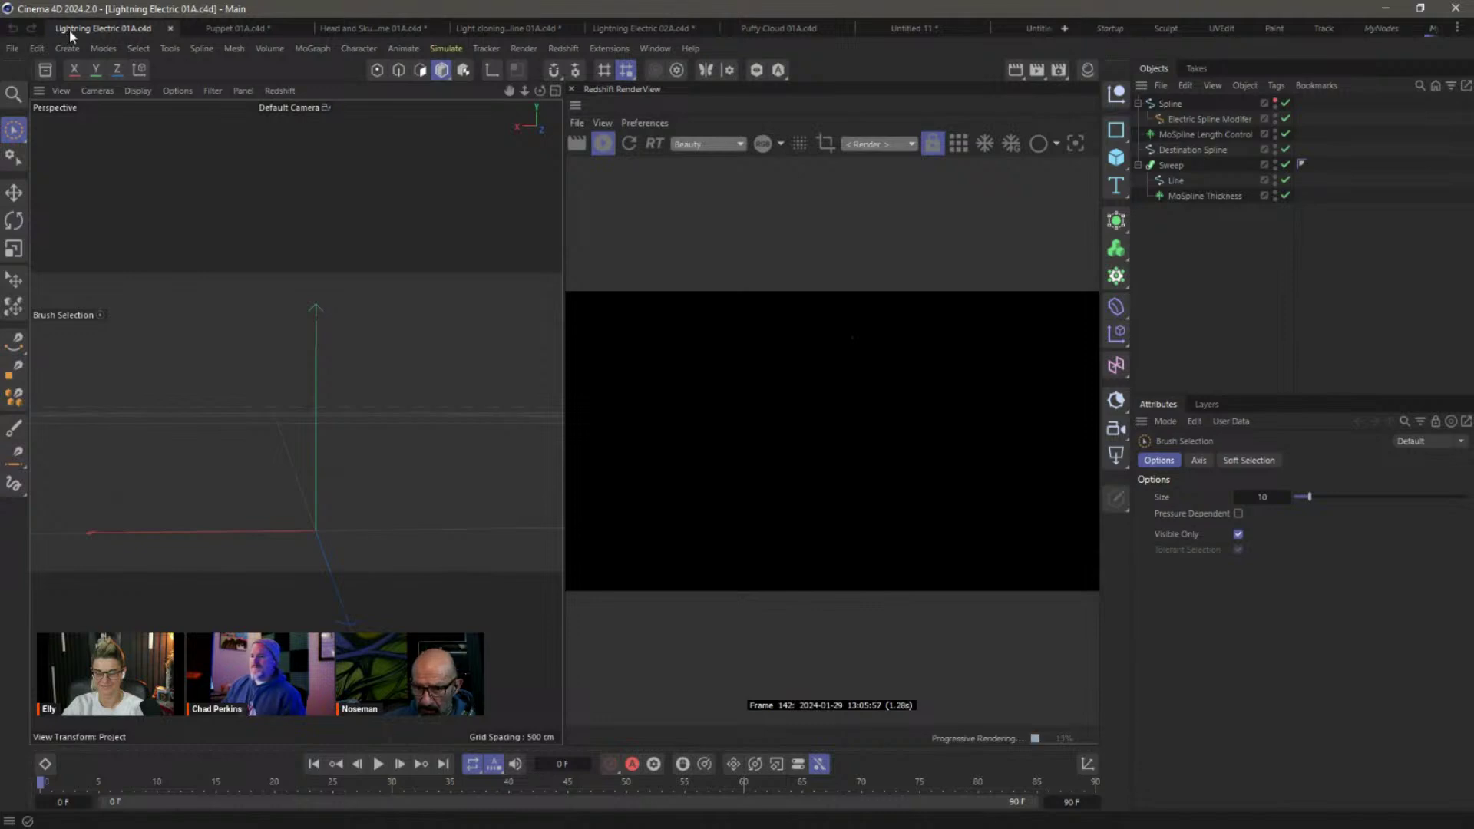
left_click(380, 764)
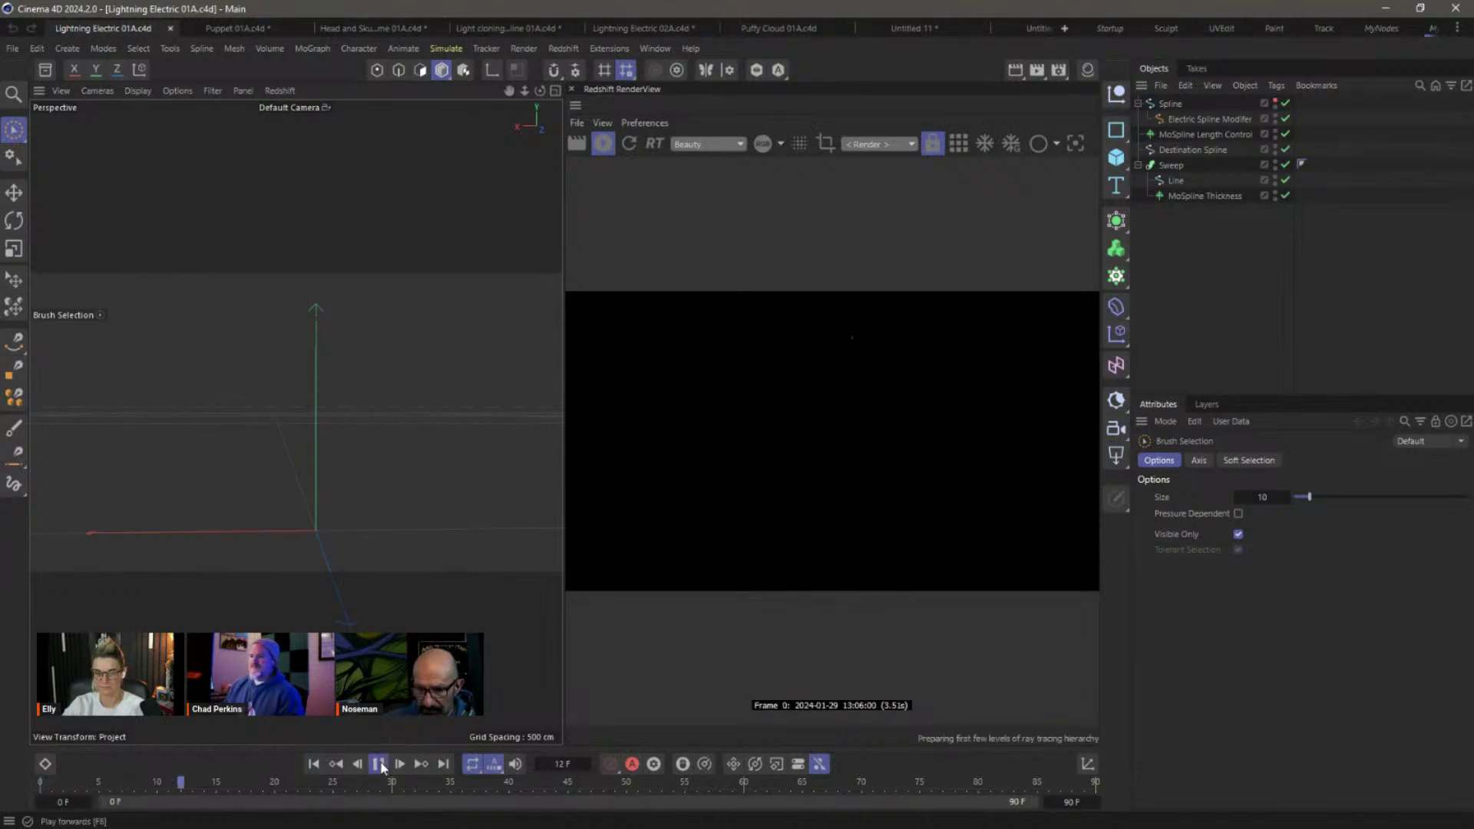
left_click(379, 764)
left_click(357, 764)
left_click(358, 764)
left_click(358, 764)
left_click(358, 764)
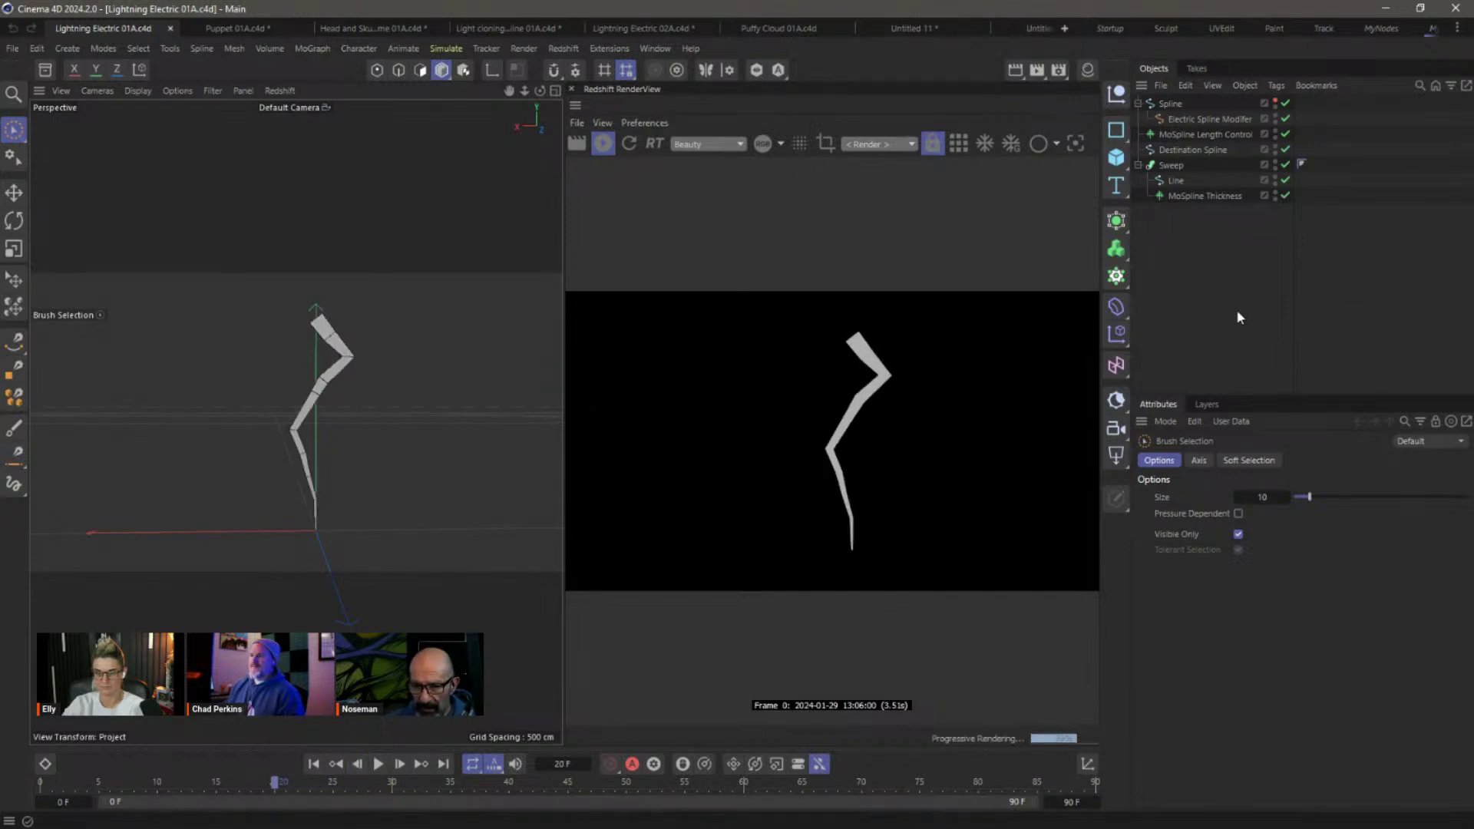
Make the Spline object visible and disable the Electric Spline Modifier beneath it.
left_click(1229, 104)
left_click(1286, 119)
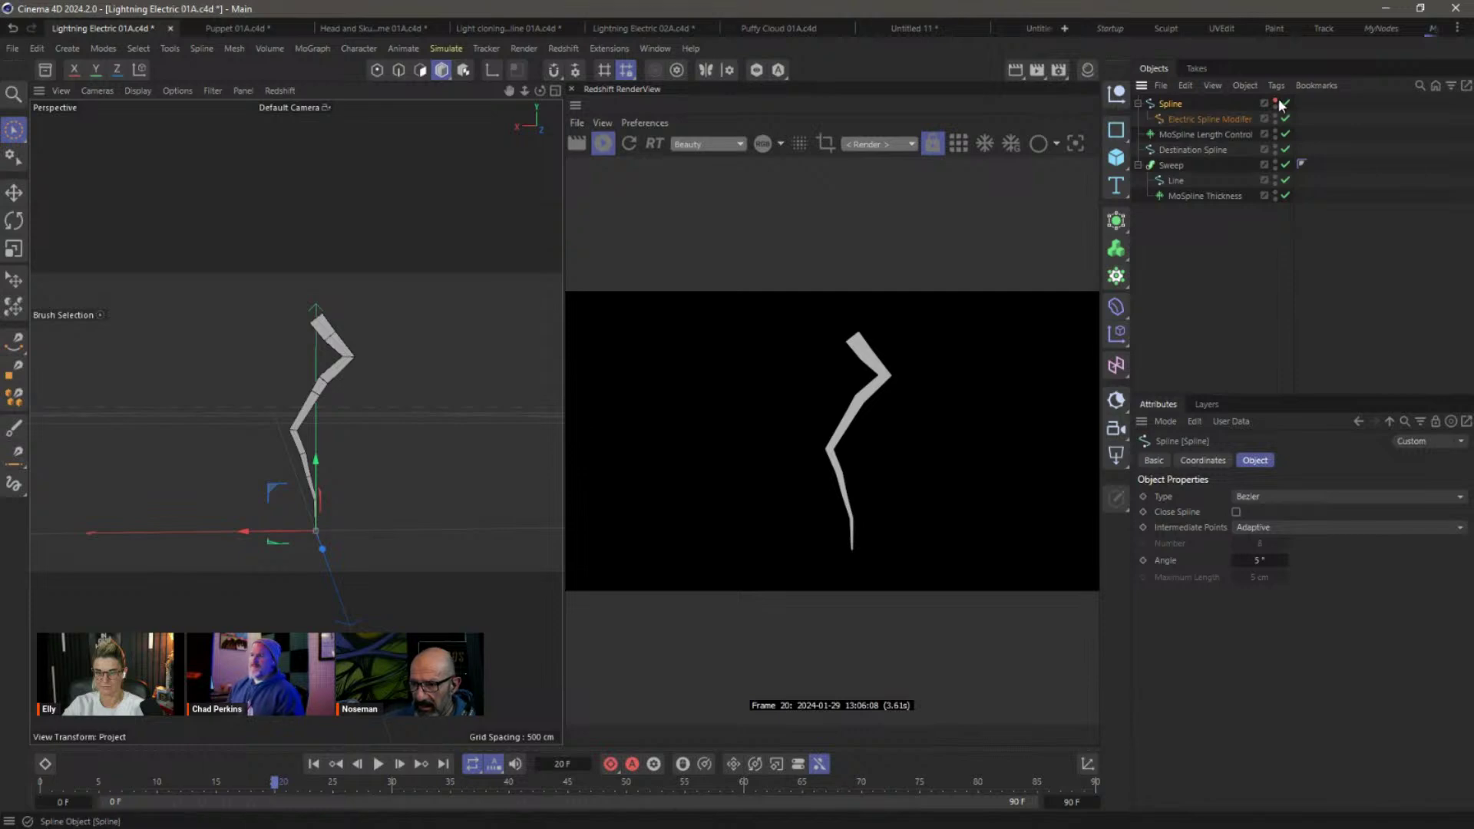
left_click(1211, 201)
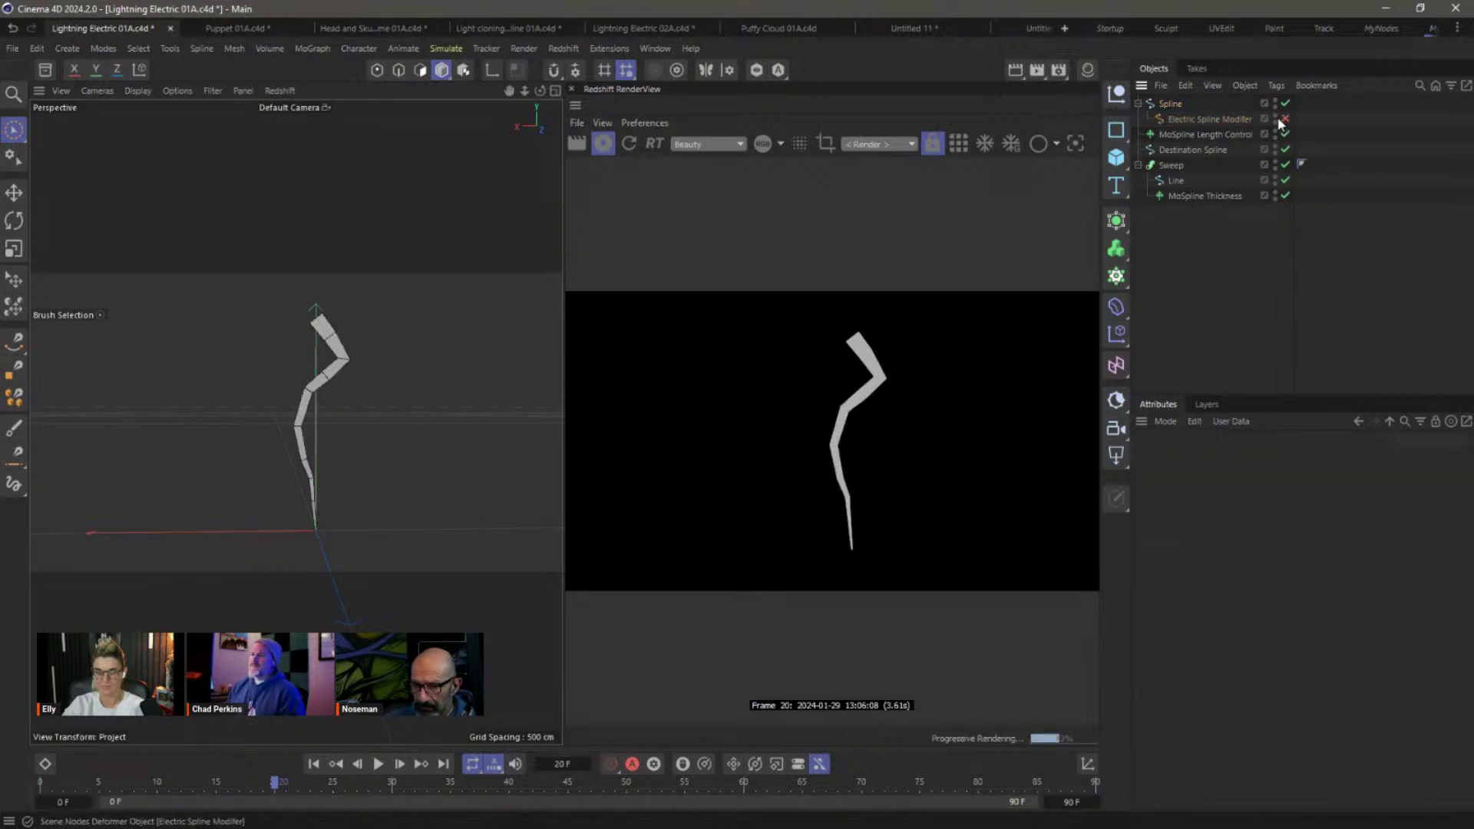
left_click(1172, 105)
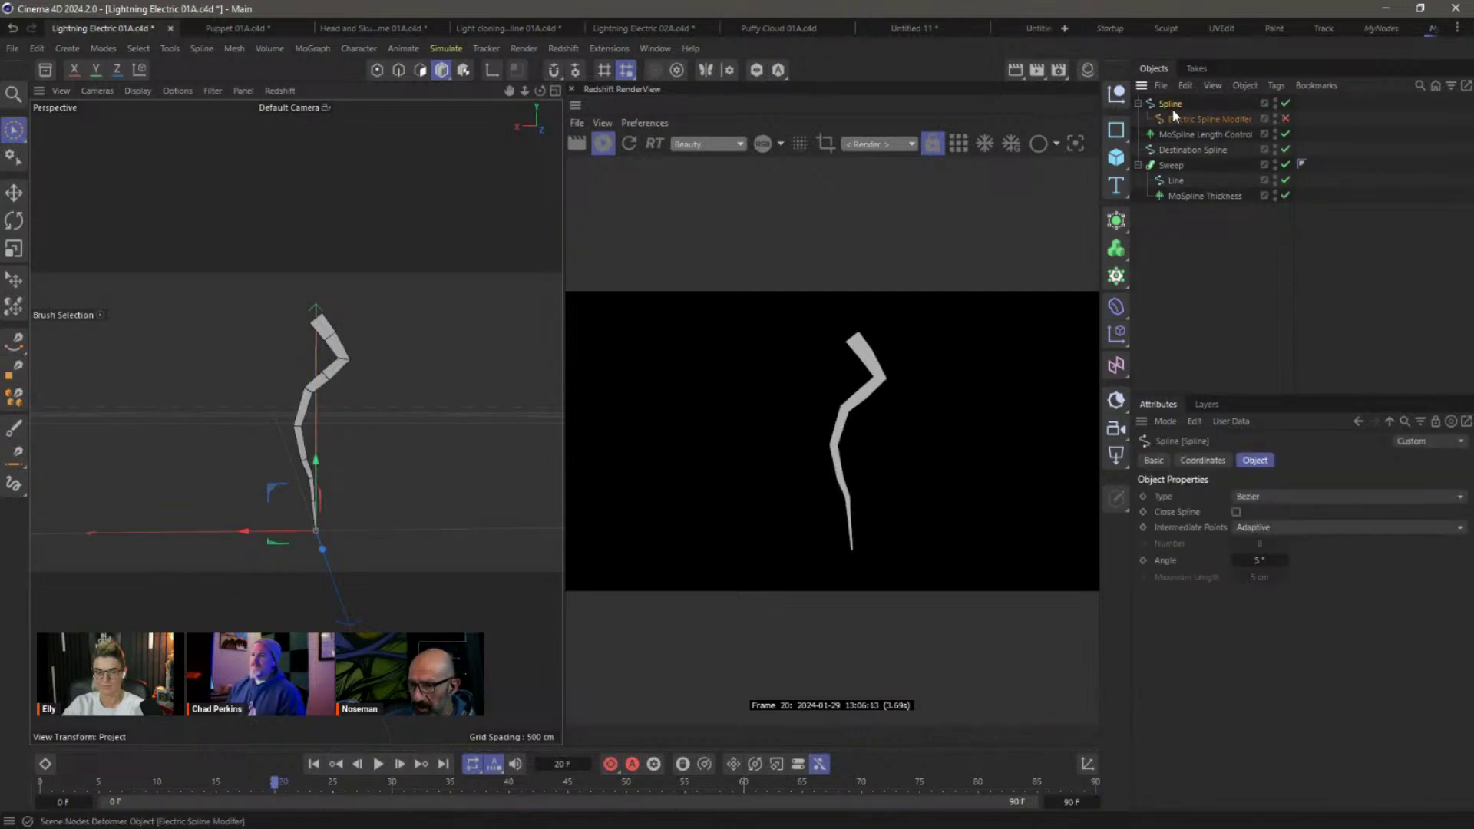
left_click(1175, 108, "ctrl")
Review the object properties and source spline settings of MoSpline Length Control.
left_click(1175, 136)
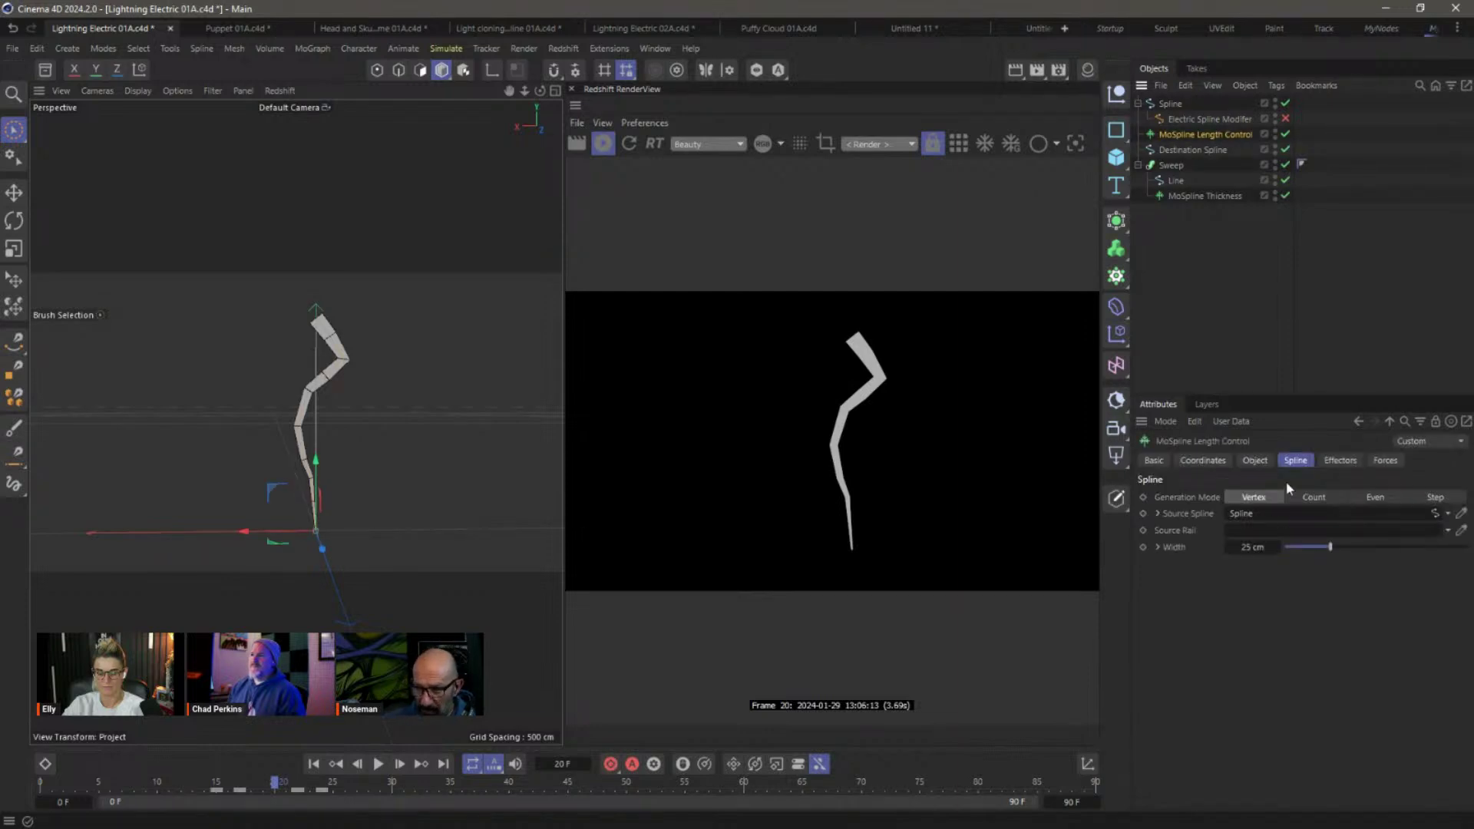
left_click(1256, 461)
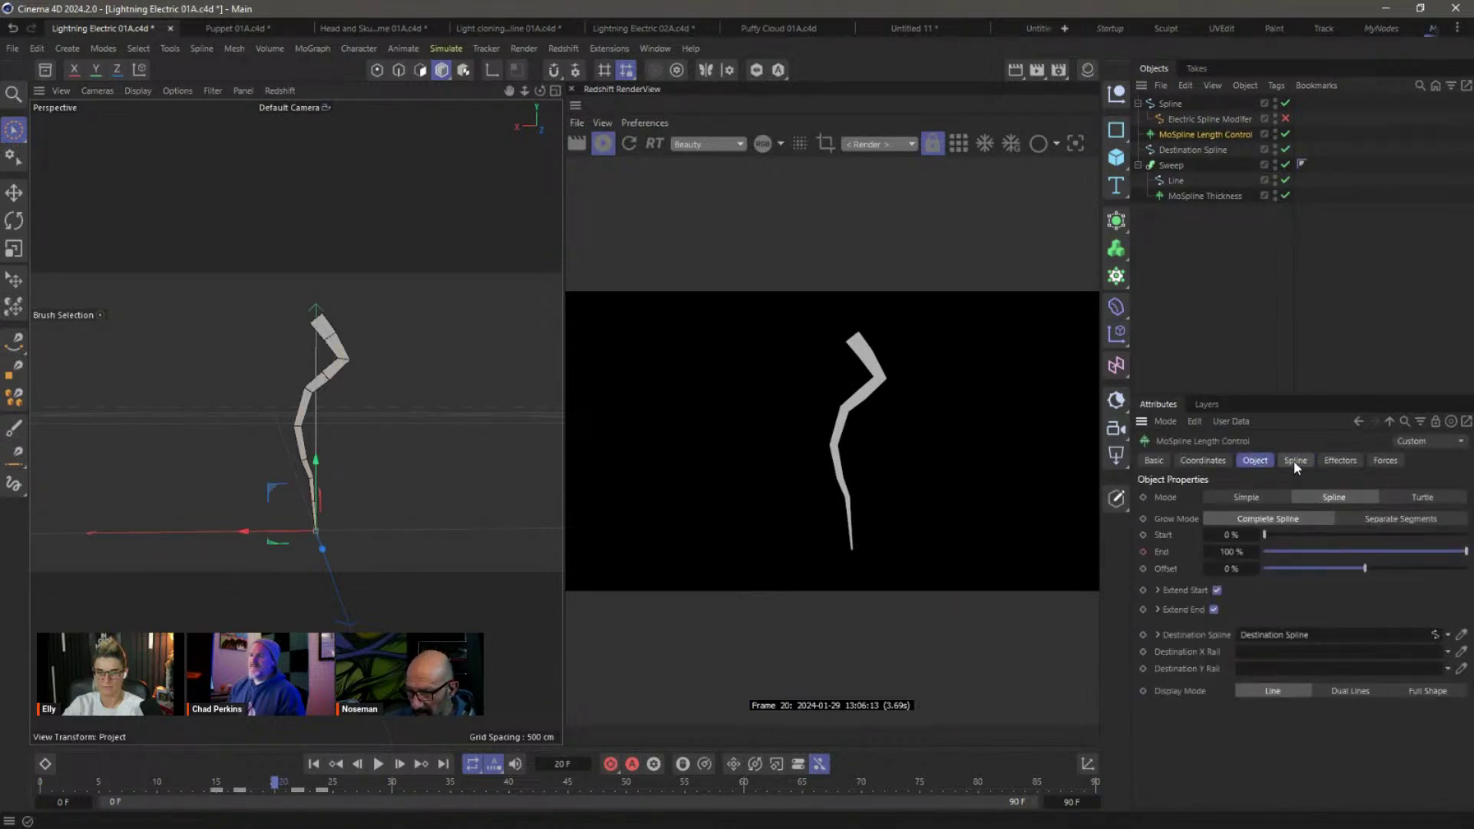
left_click(1294, 461)
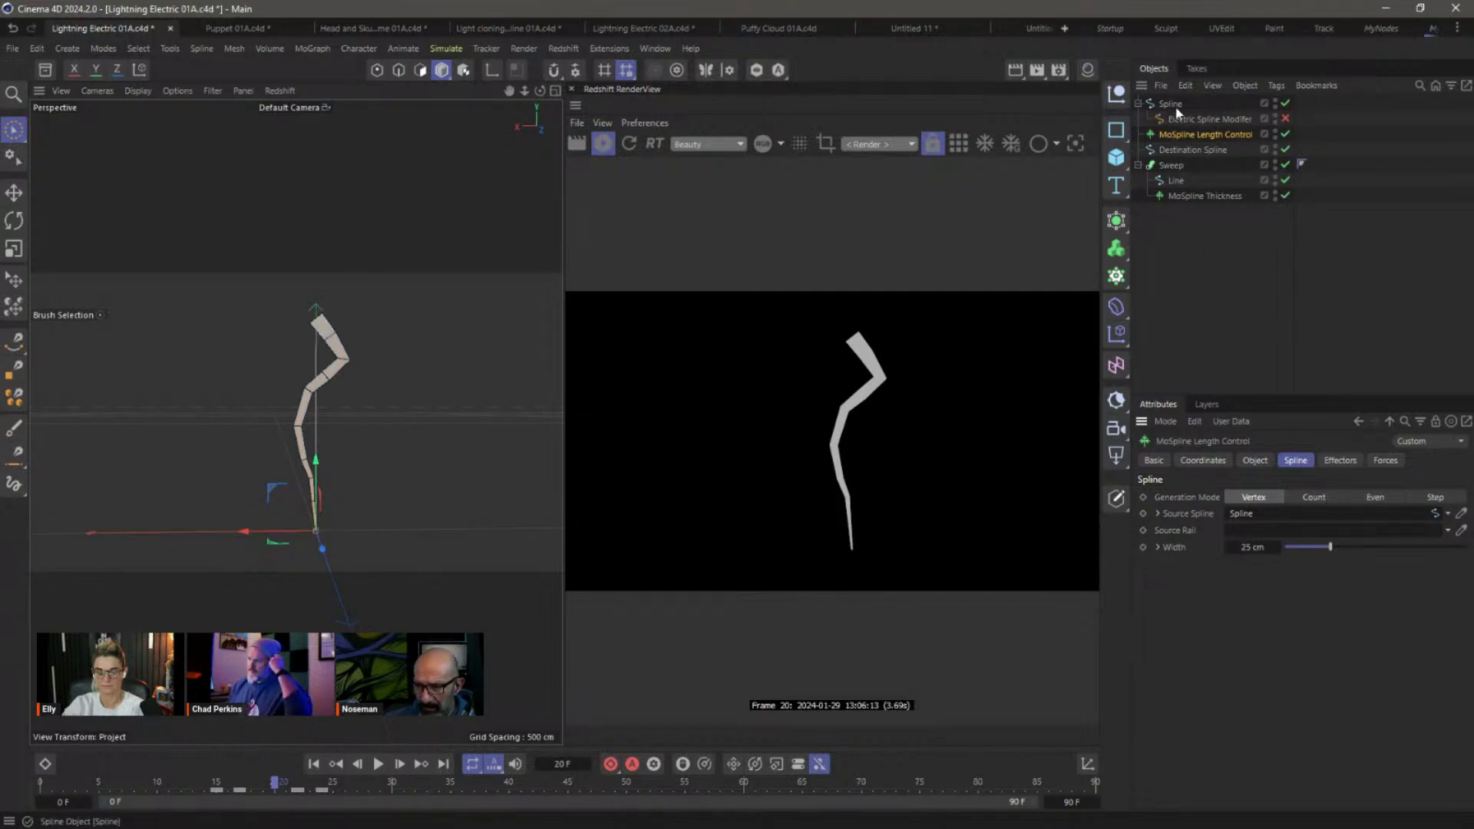
Disable the MoSpline Length Control, Destination Spline and Sweep objects with their children, and re-enable the Electric Spline Modifier.
left_click_drag(1286, 135, 1284, 211)
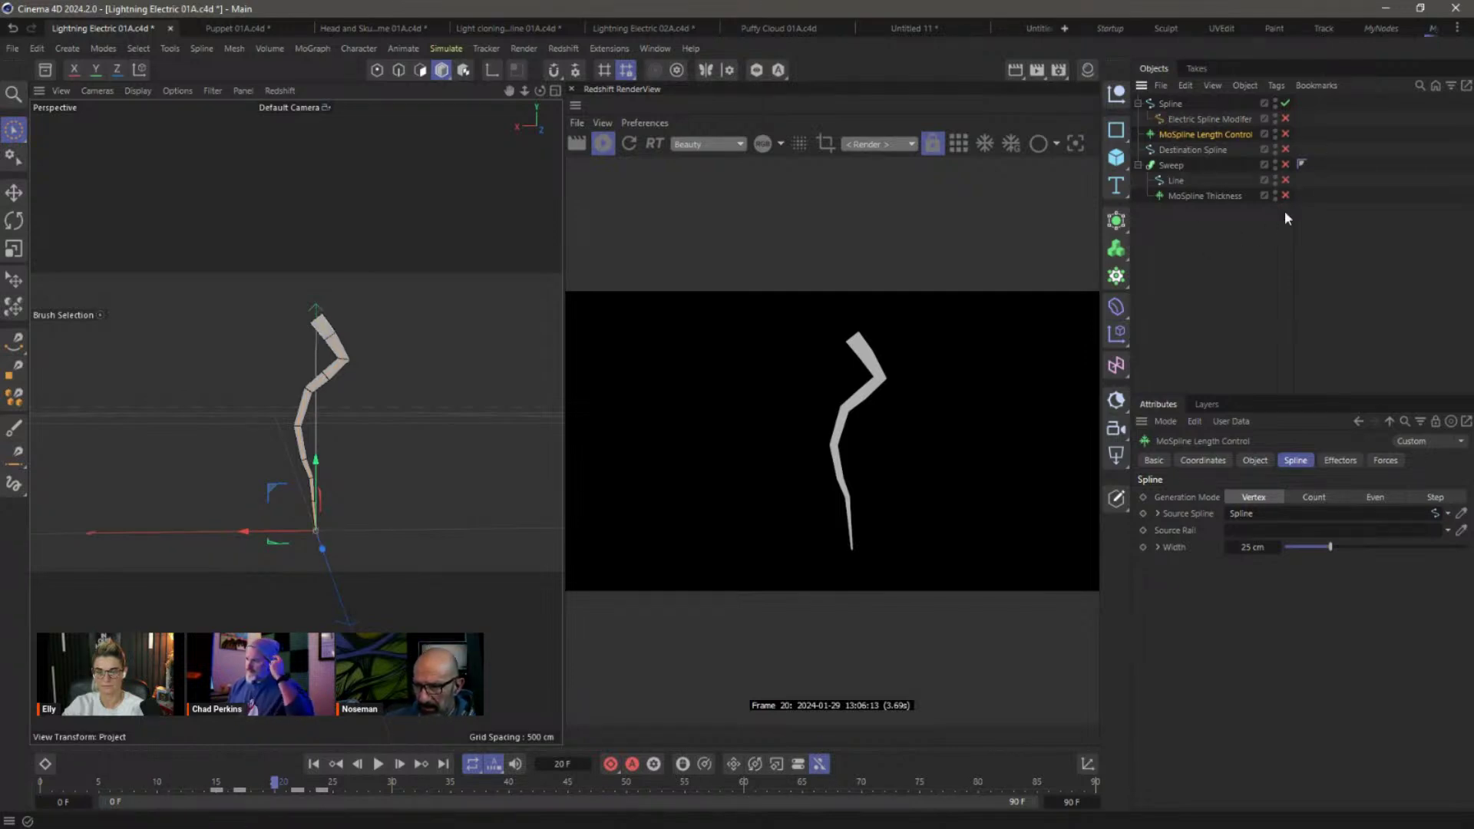
left_click(1179, 104)
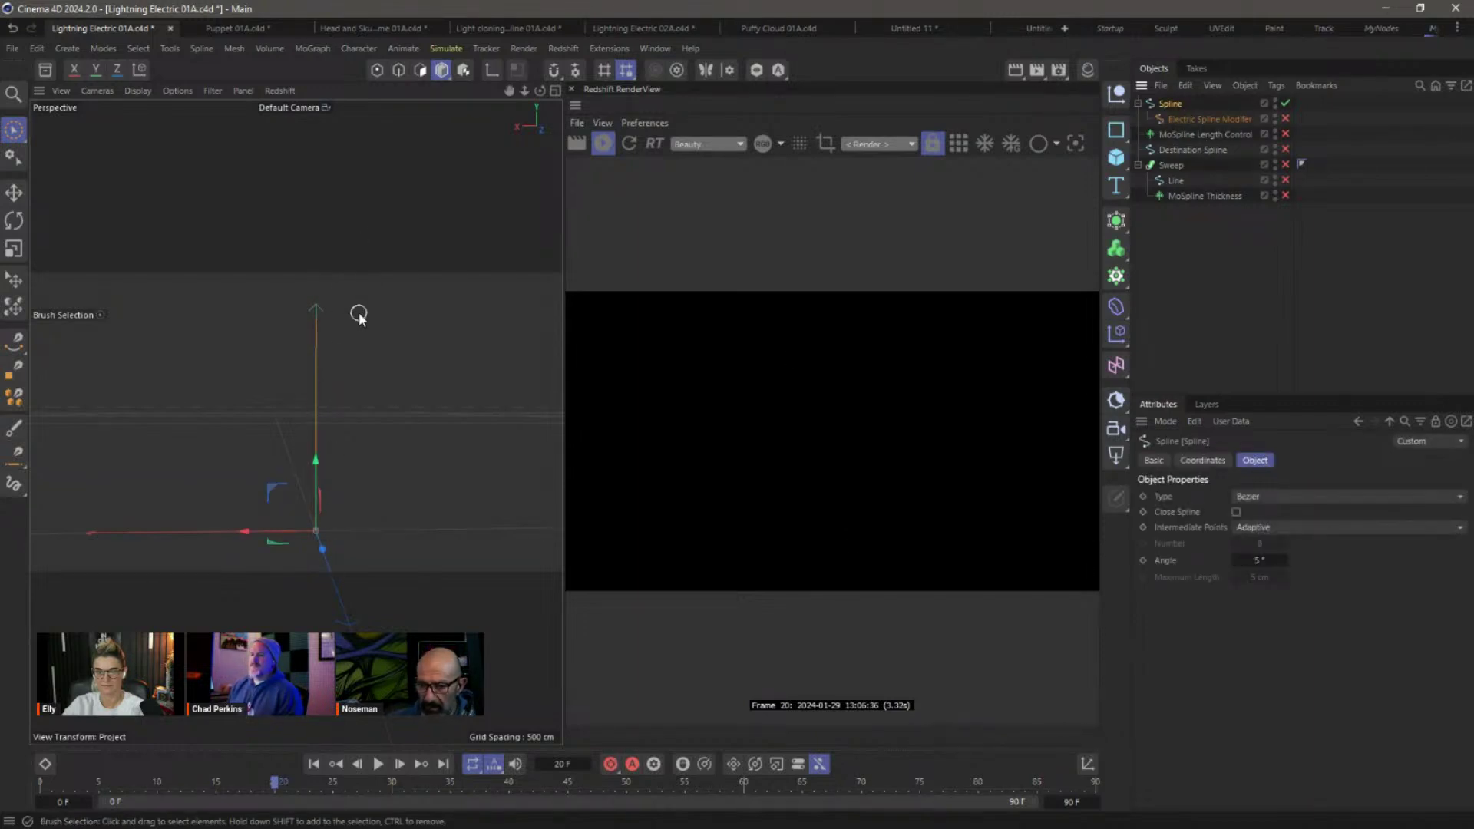
left_click(1285, 119)
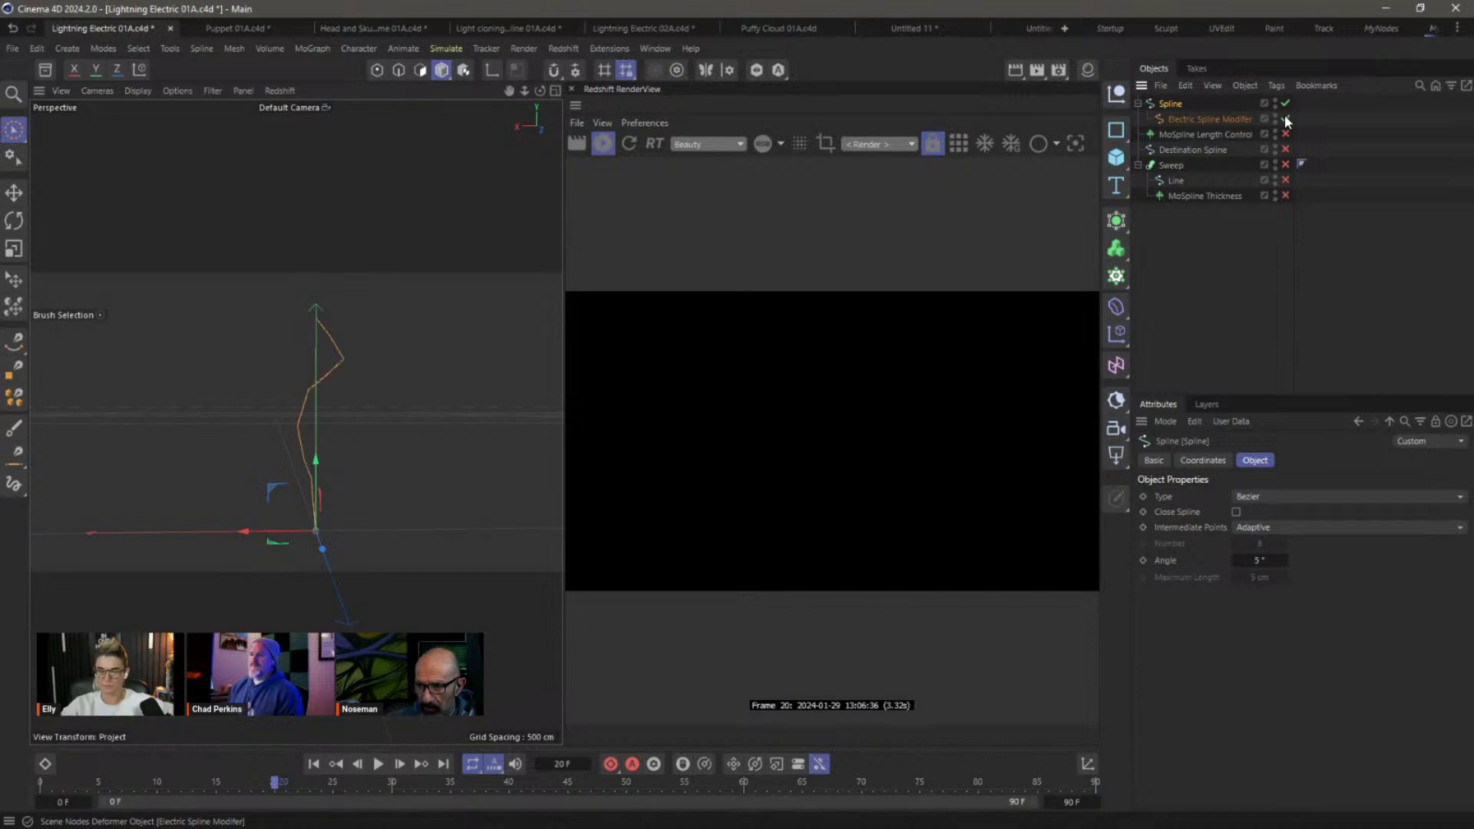
left_click(1211, 119)
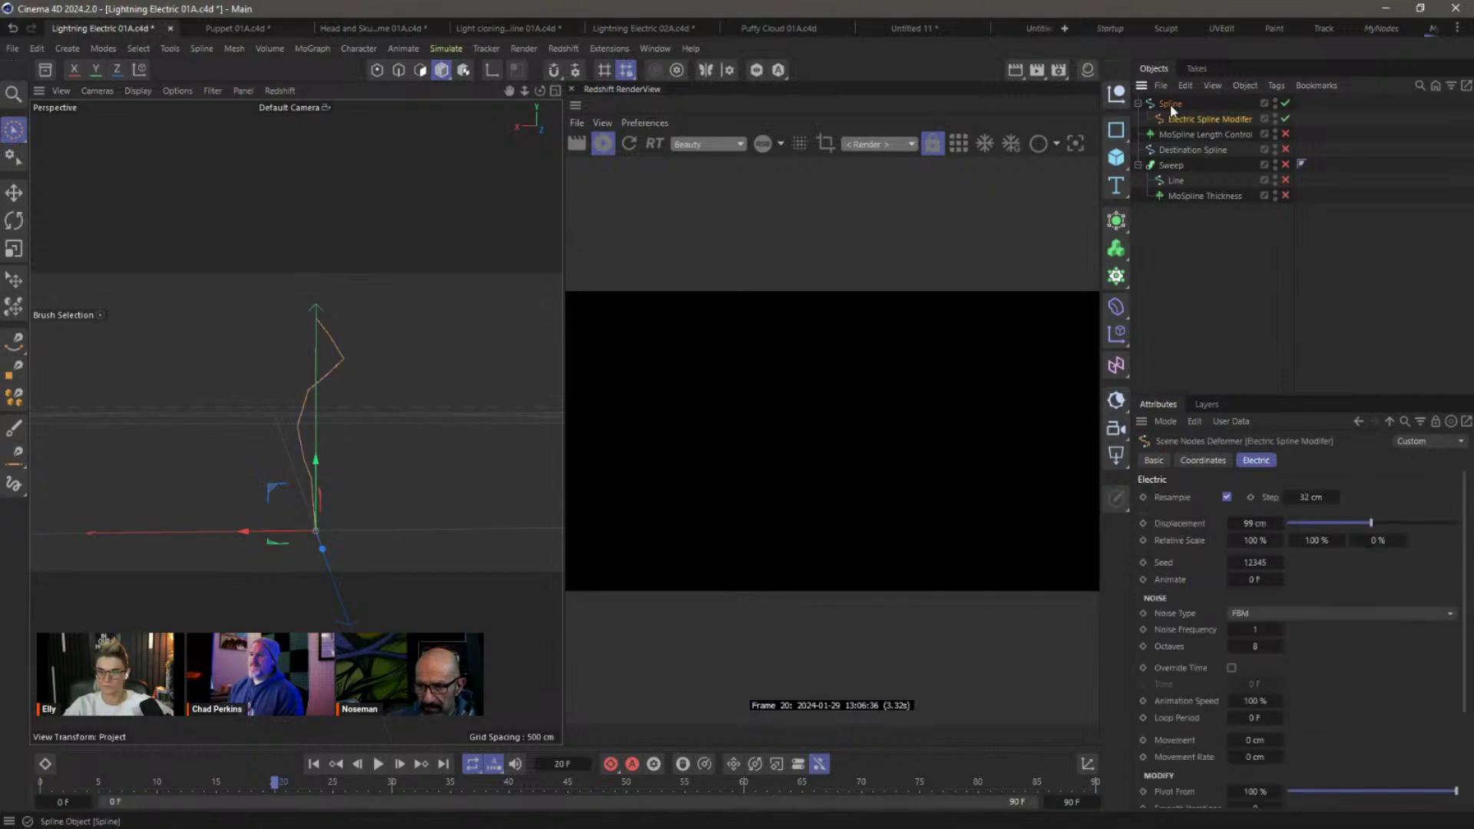
Re-enable MoSpline Length Control and set its display mode to Full Shape.
left_click(1202, 134)
left_click(1286, 134)
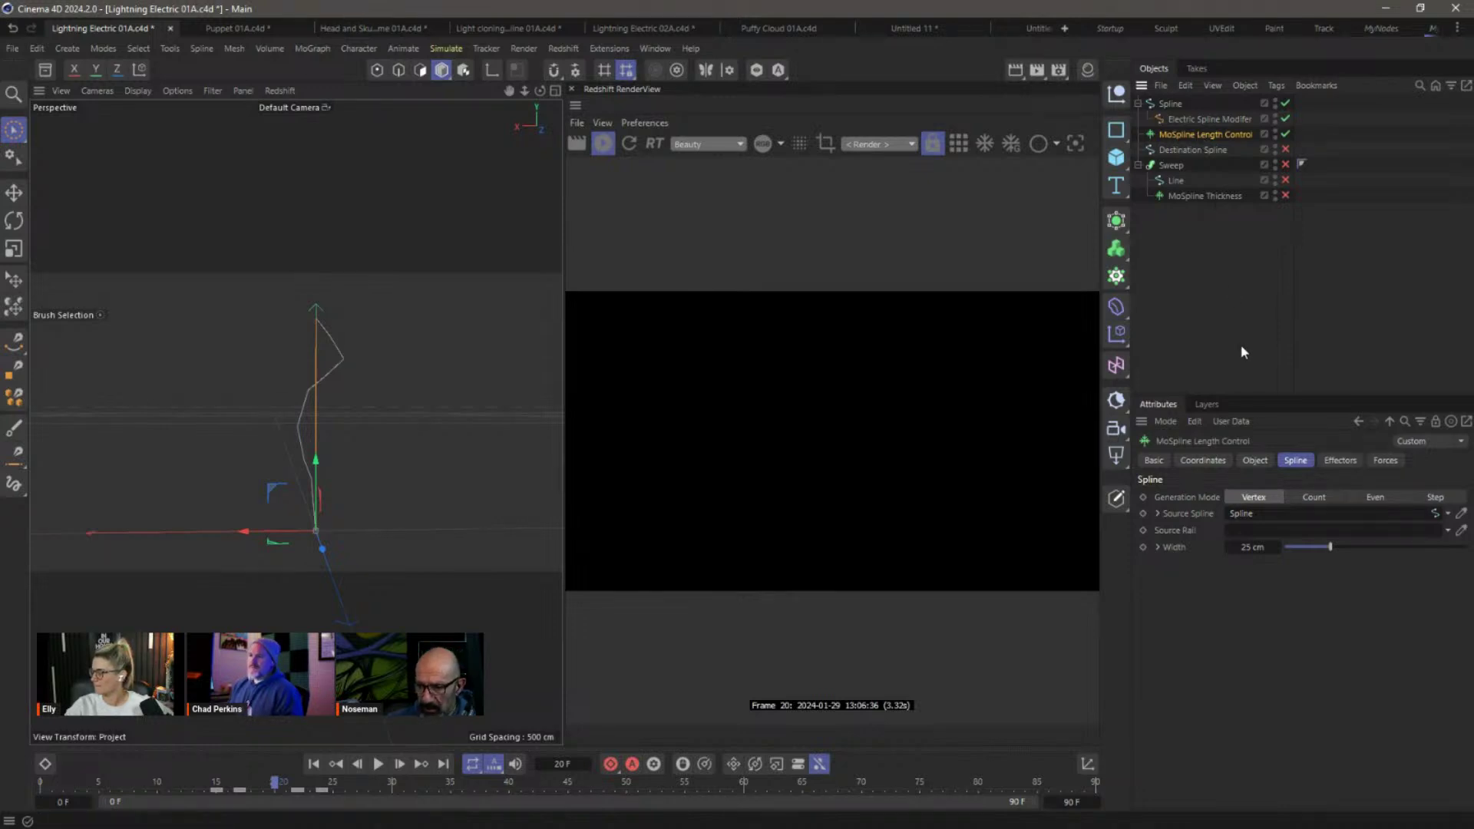
left_click(1257, 460)
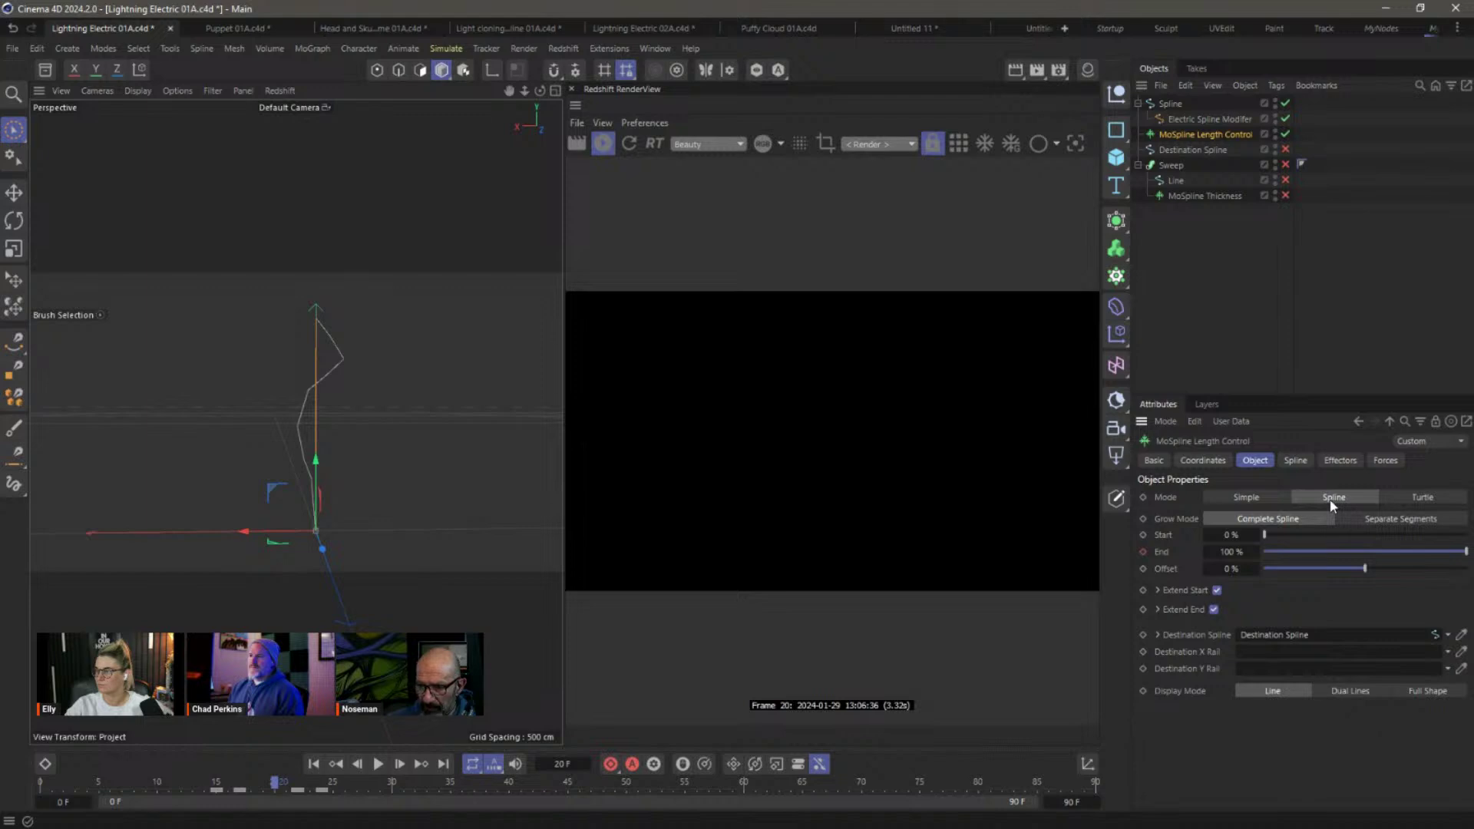
left_click(1295, 462)
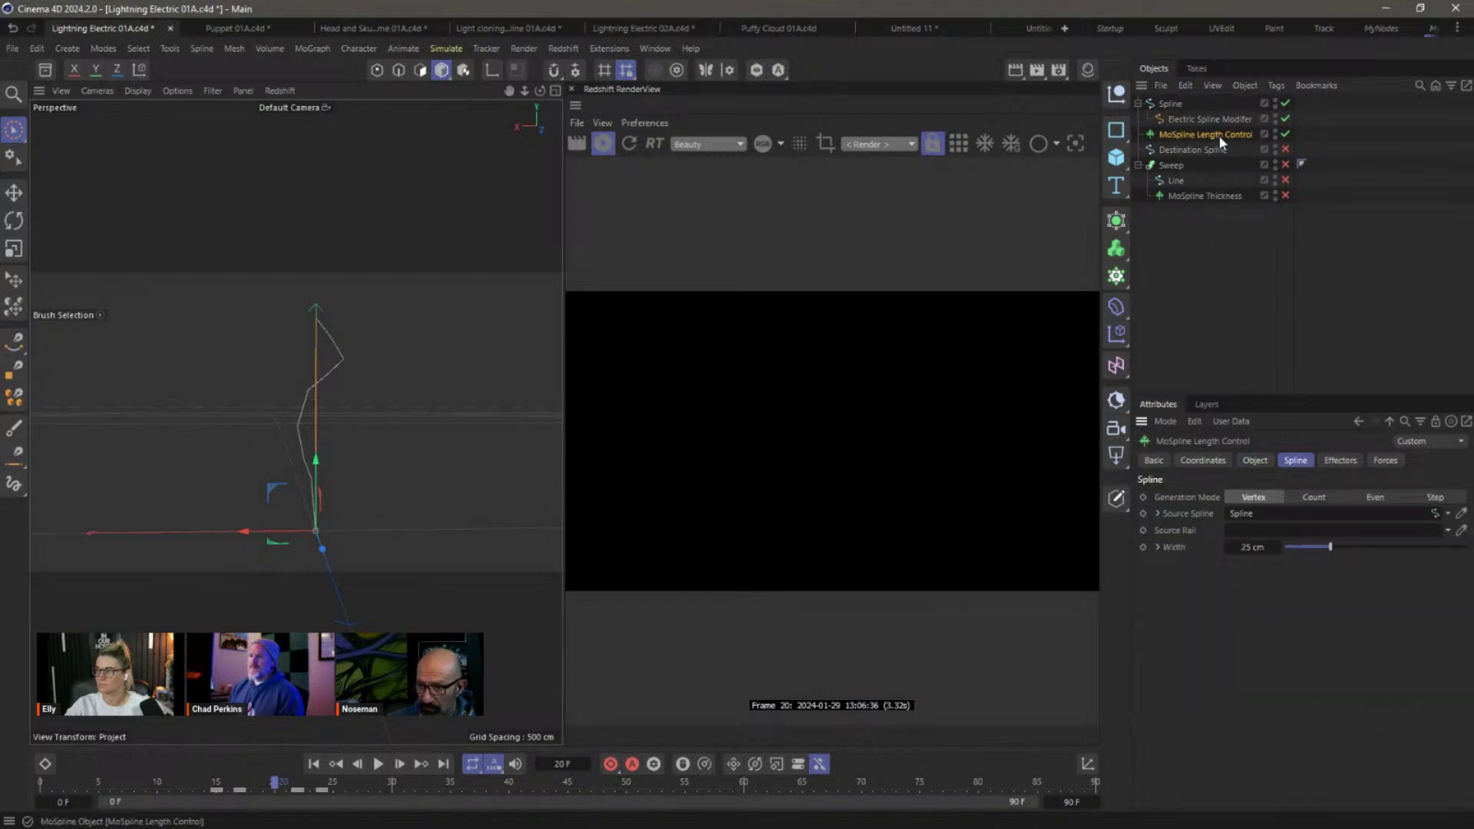
left_click(1255, 460)
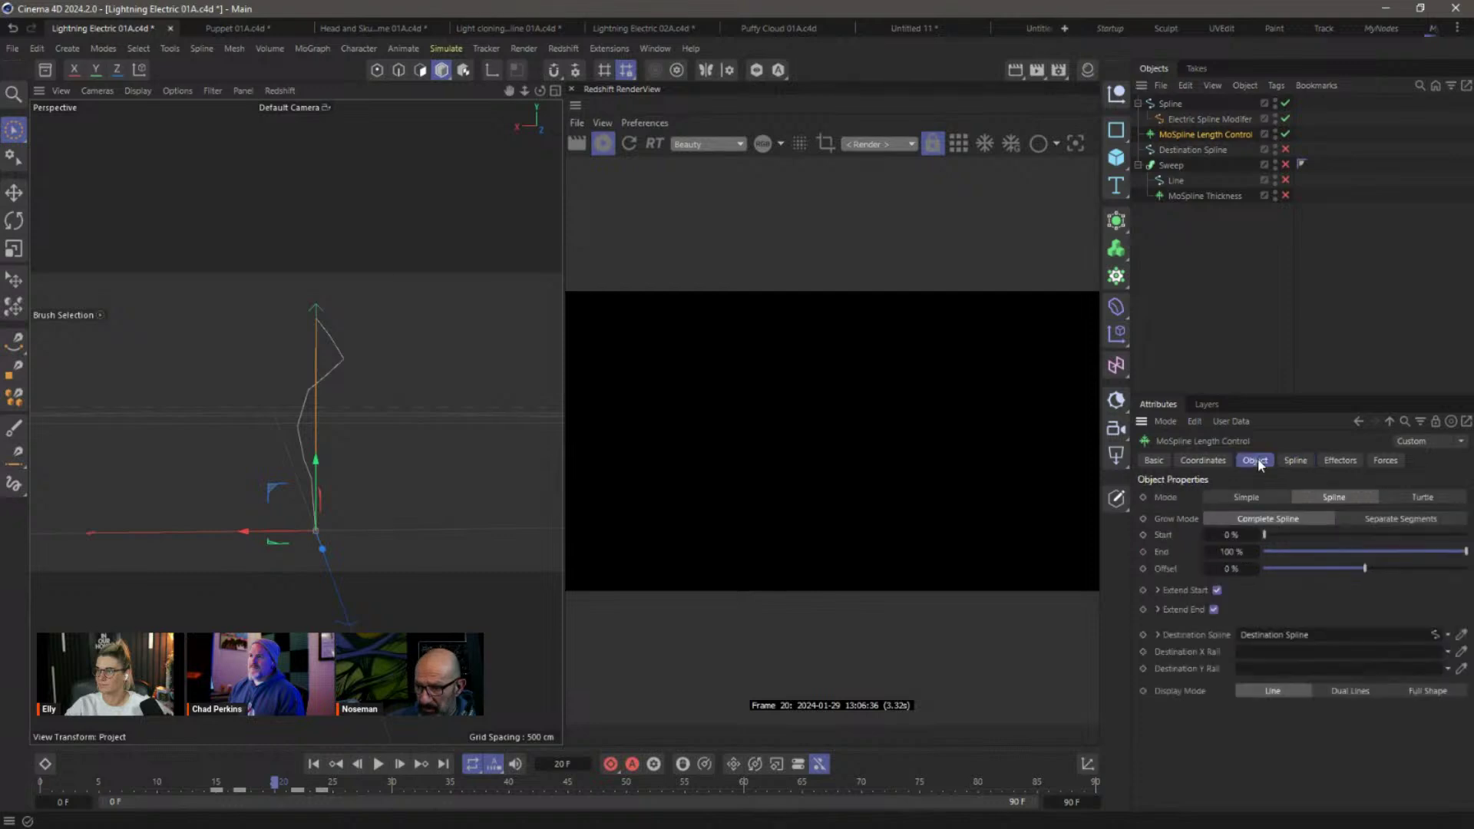
left_click(1410, 690)
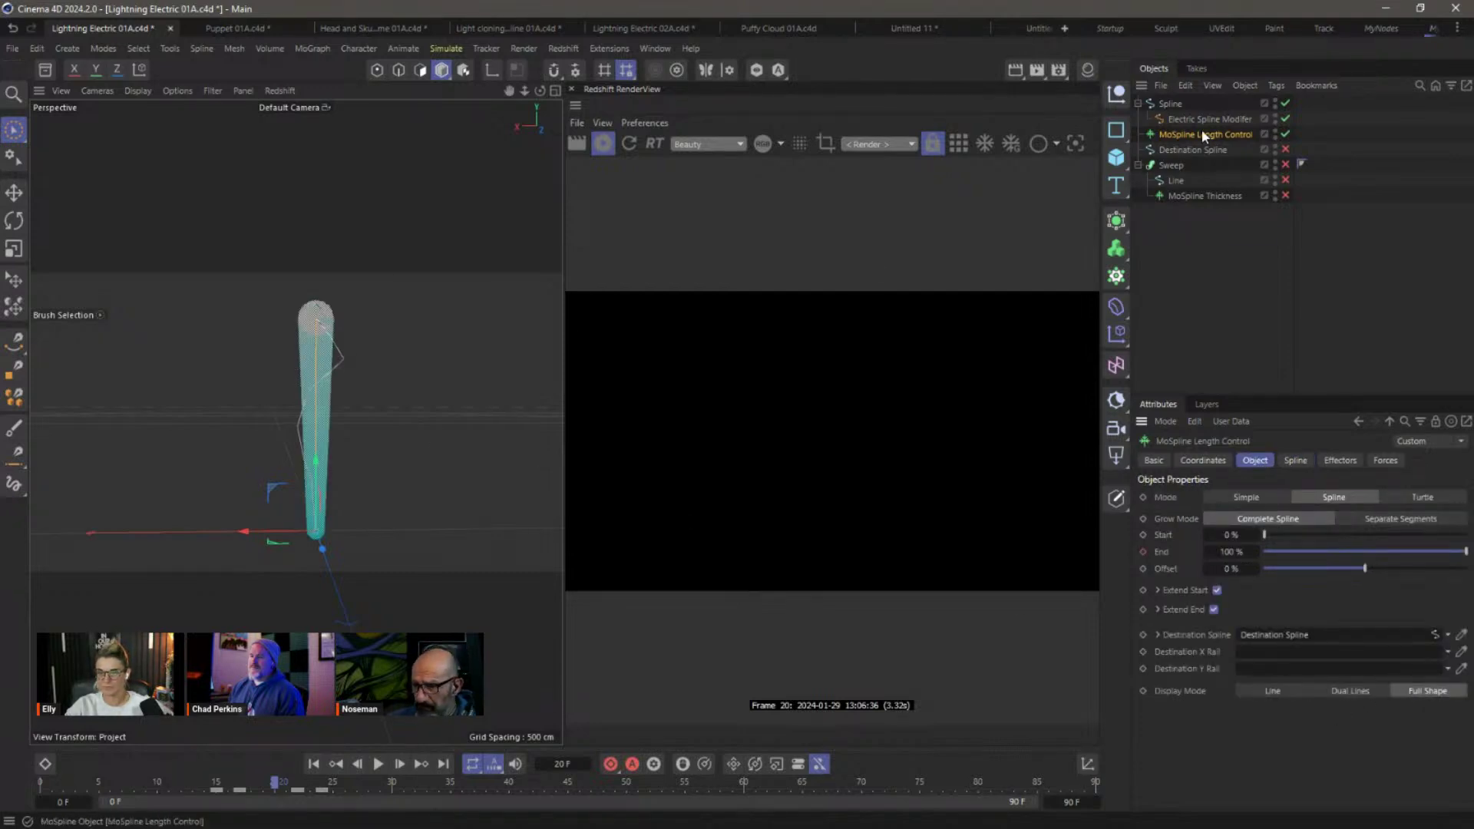
left_click(1227, 312)
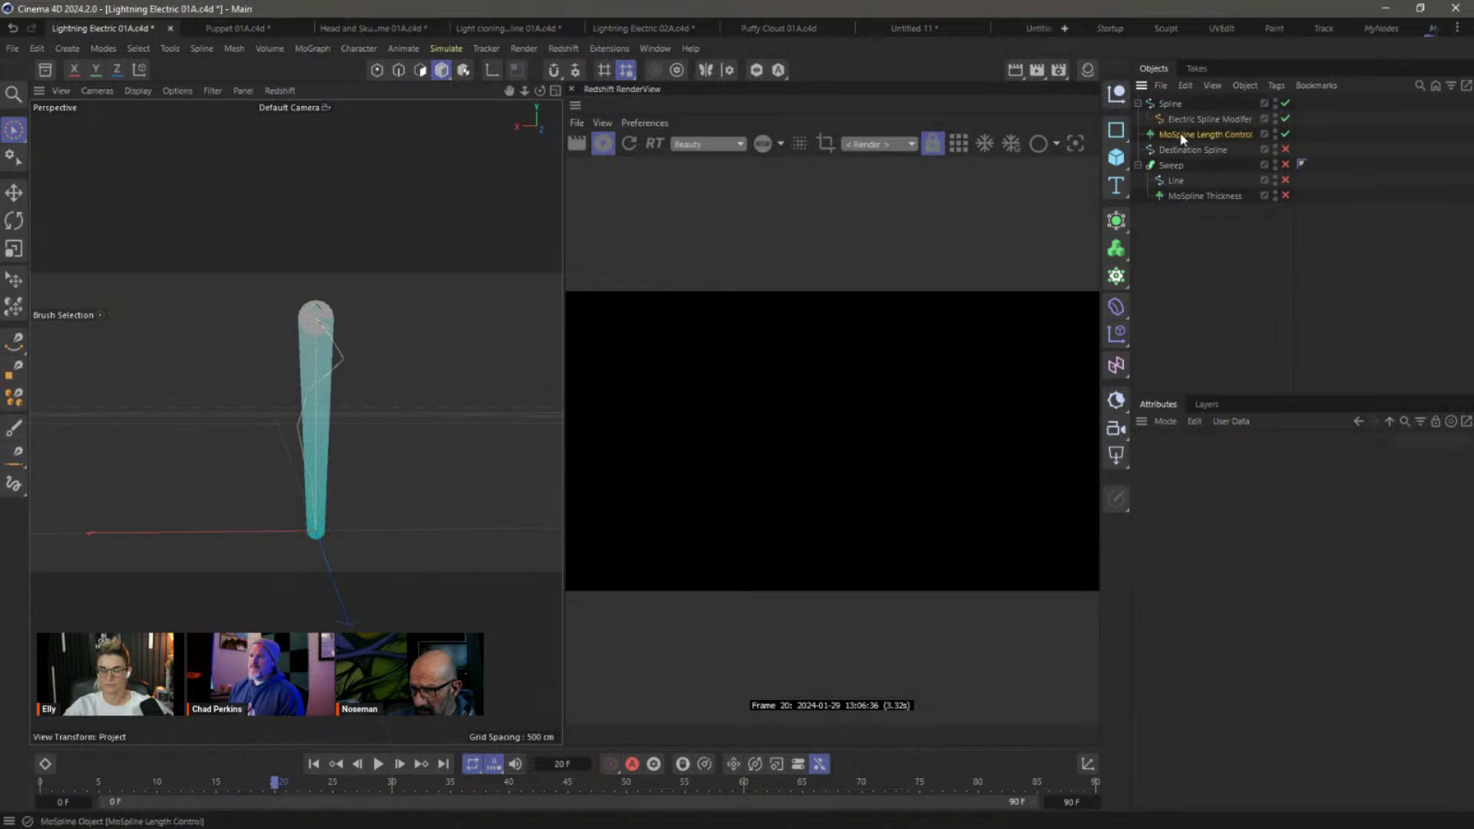
left_click(1204, 135)
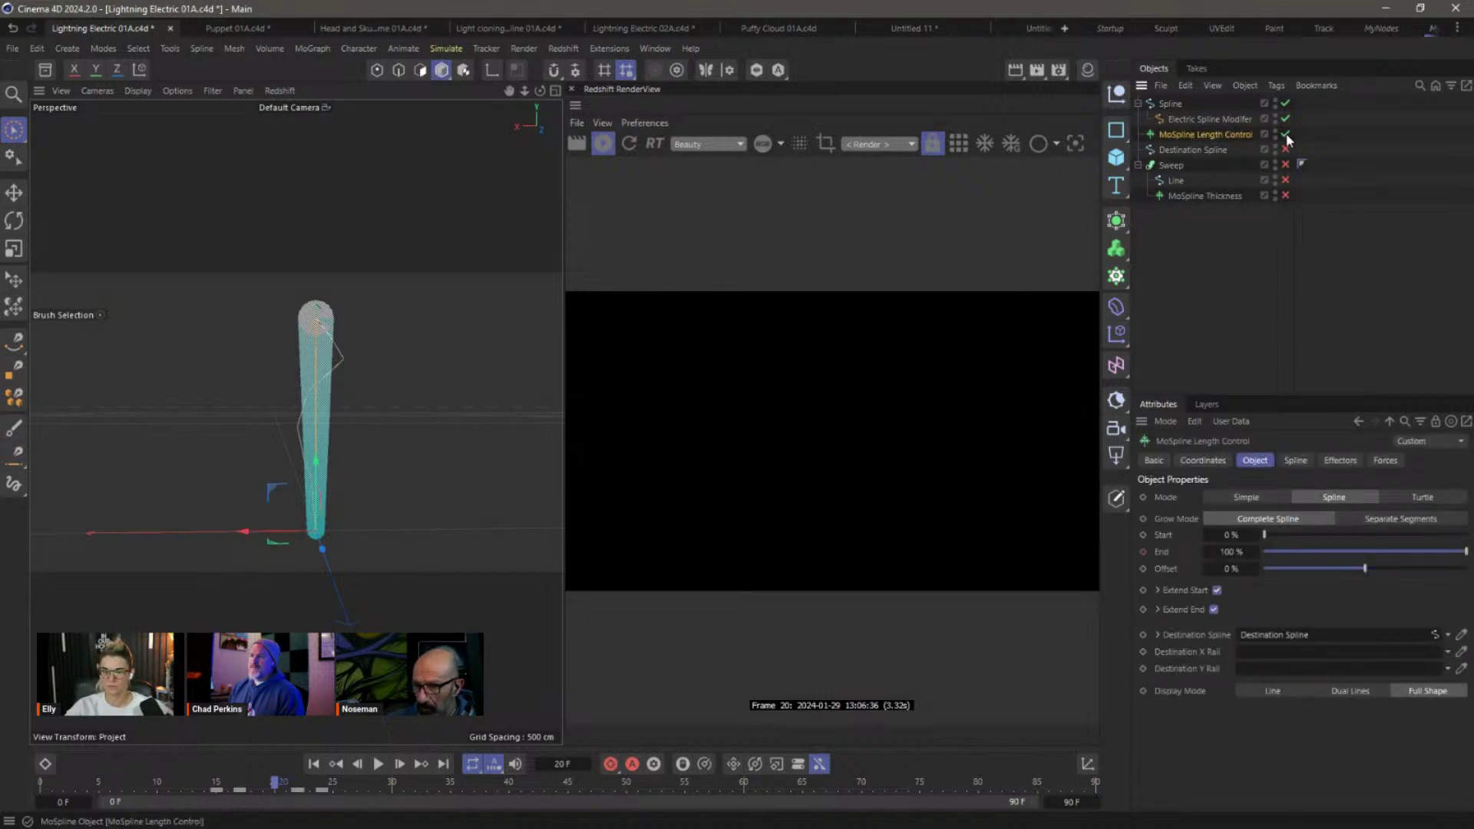
left_click(1184, 267)
Try nesting MoSpline Length Control under a Connect generator, and take it back out and delete the Connect.
left_click(1189, 135)
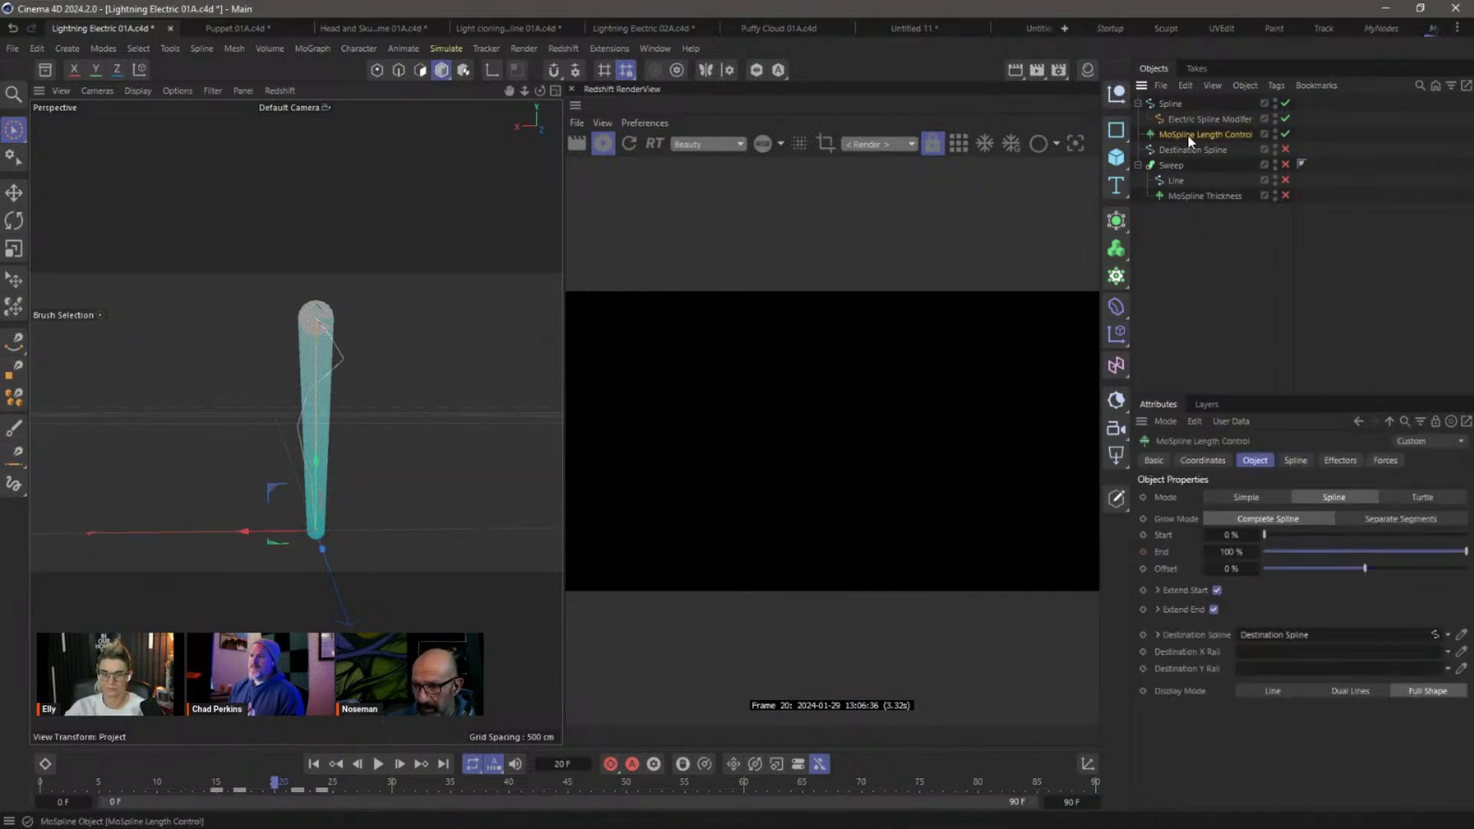
left_click(1115, 220)
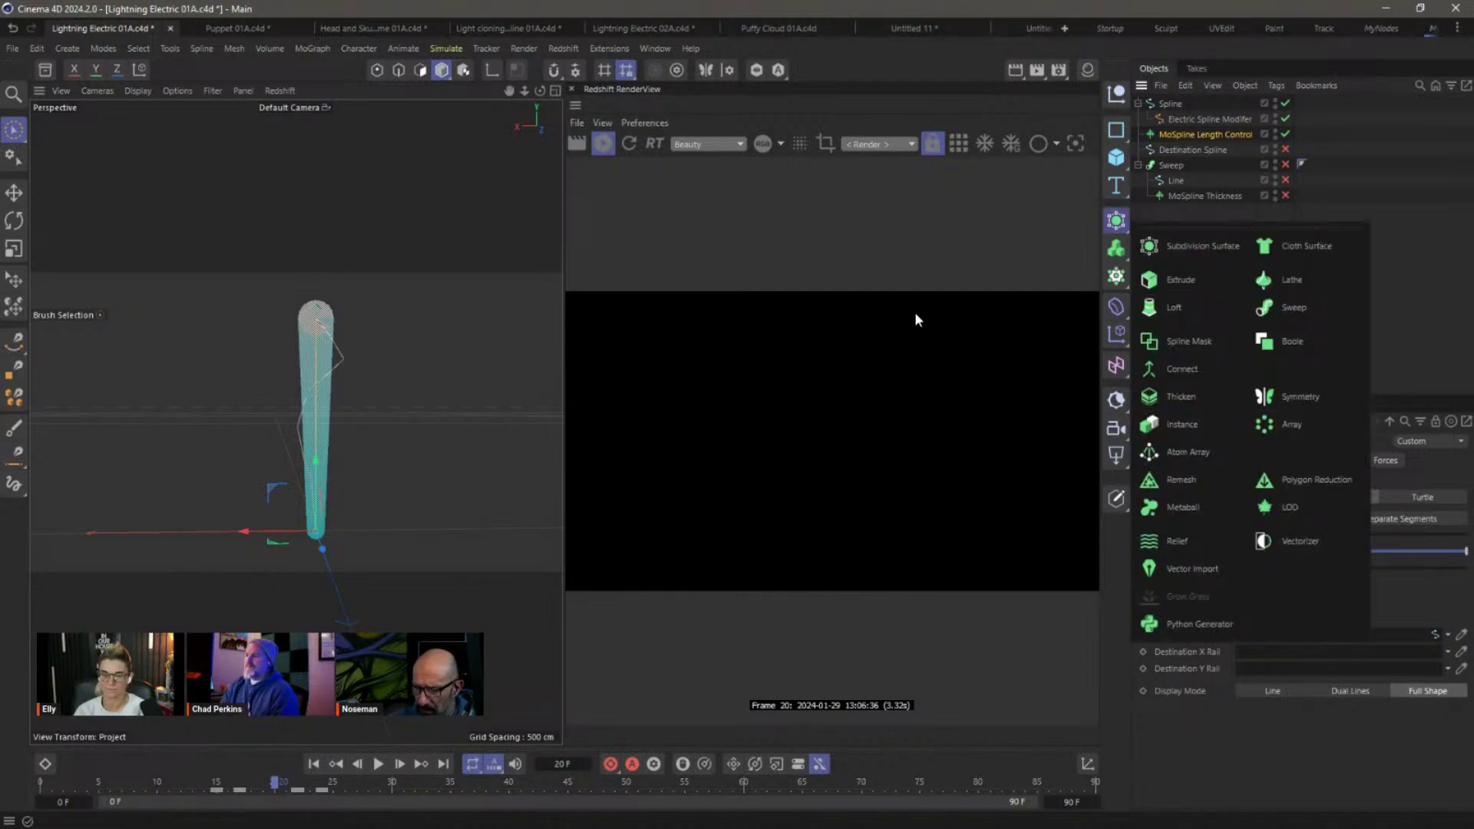
left_click(1170, 371)
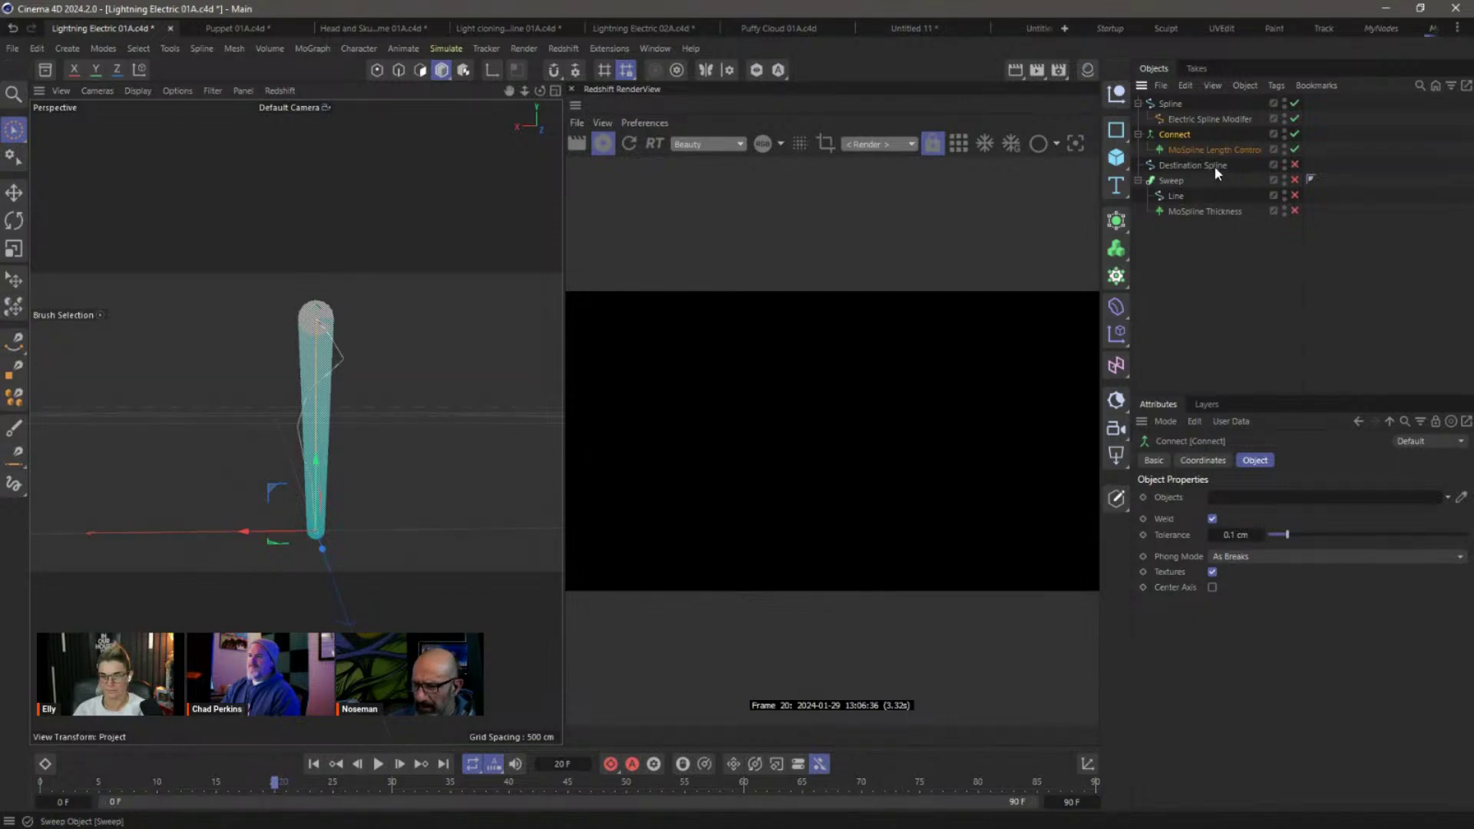
left_click_drag(1209, 151, 1190, 163)
left_click(1183, 135)
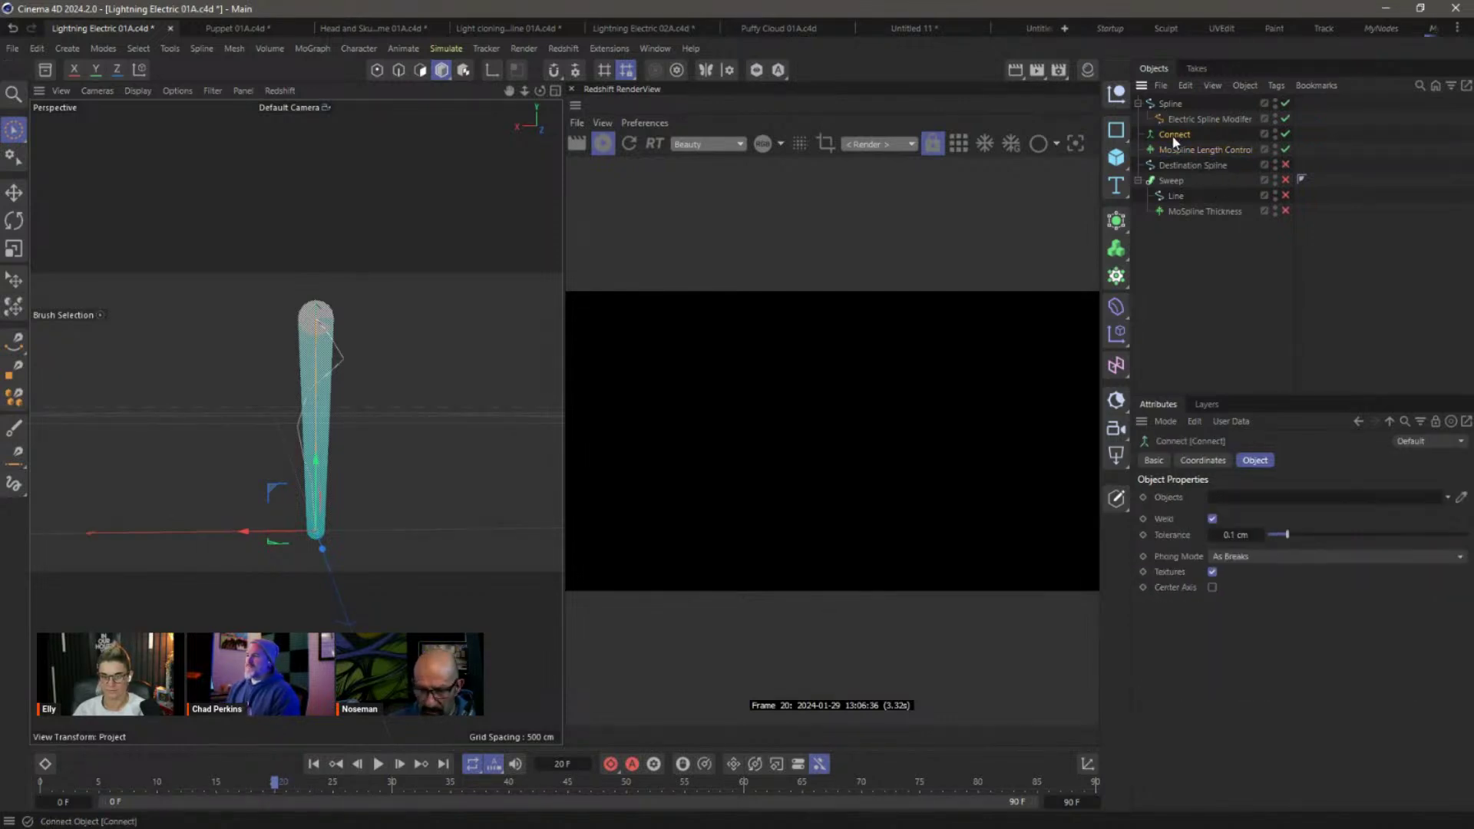
key("Delete")
left_click(1185, 136)
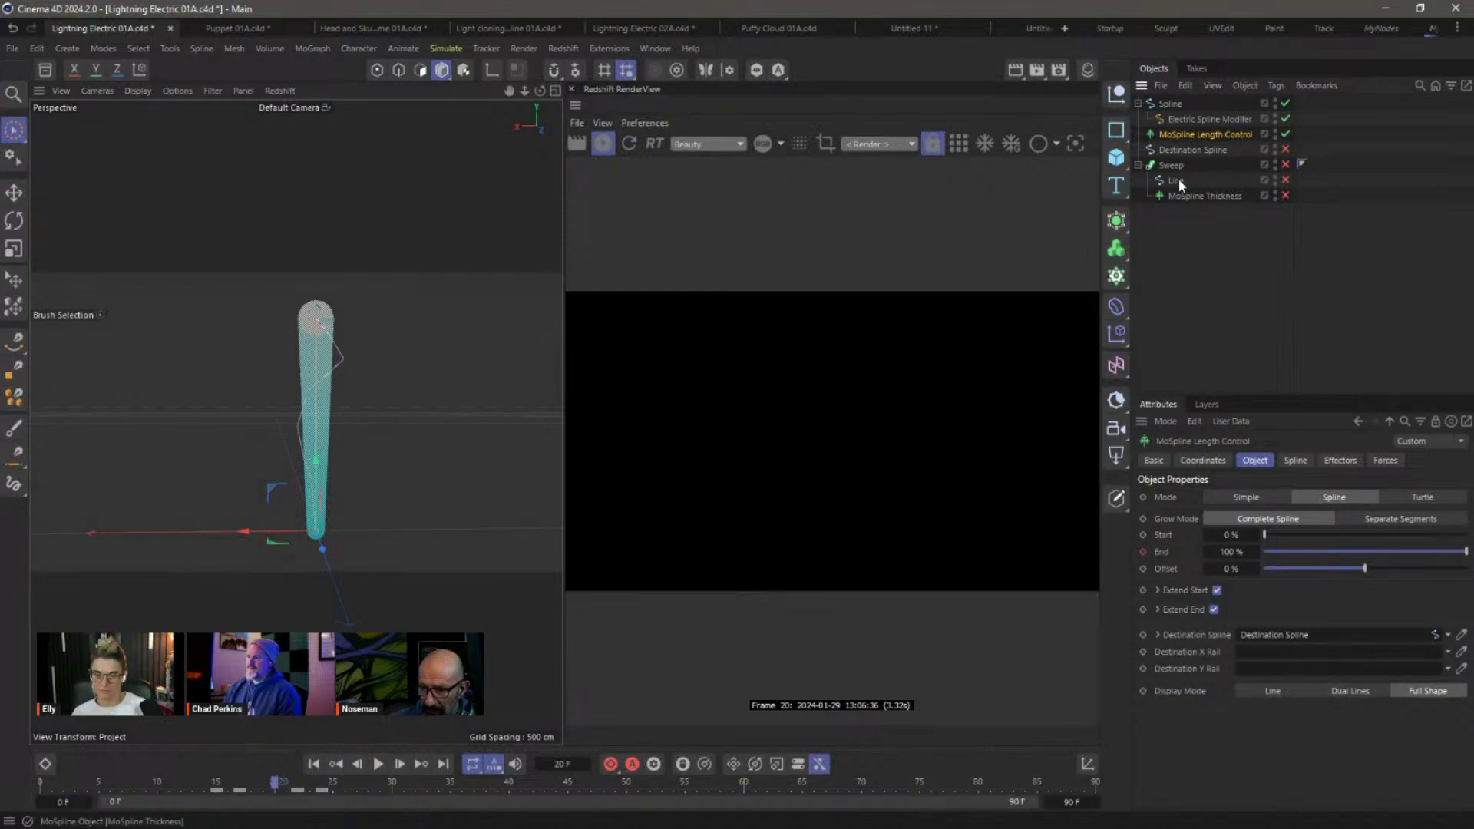
left_click(1196, 266)
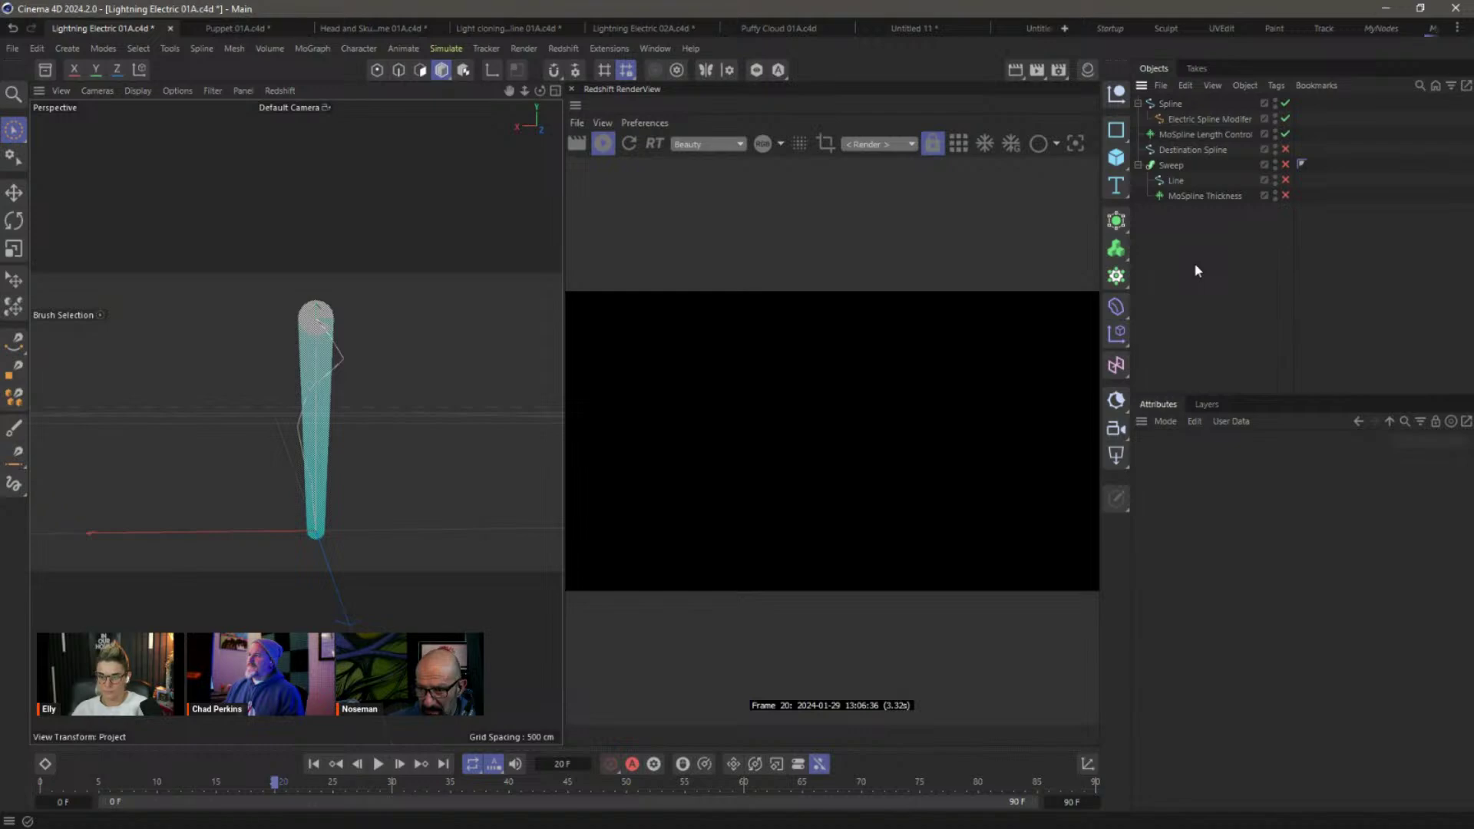
Create a new project, switch to the Startup layout and add a Circle spline.
key("ctrl+n")
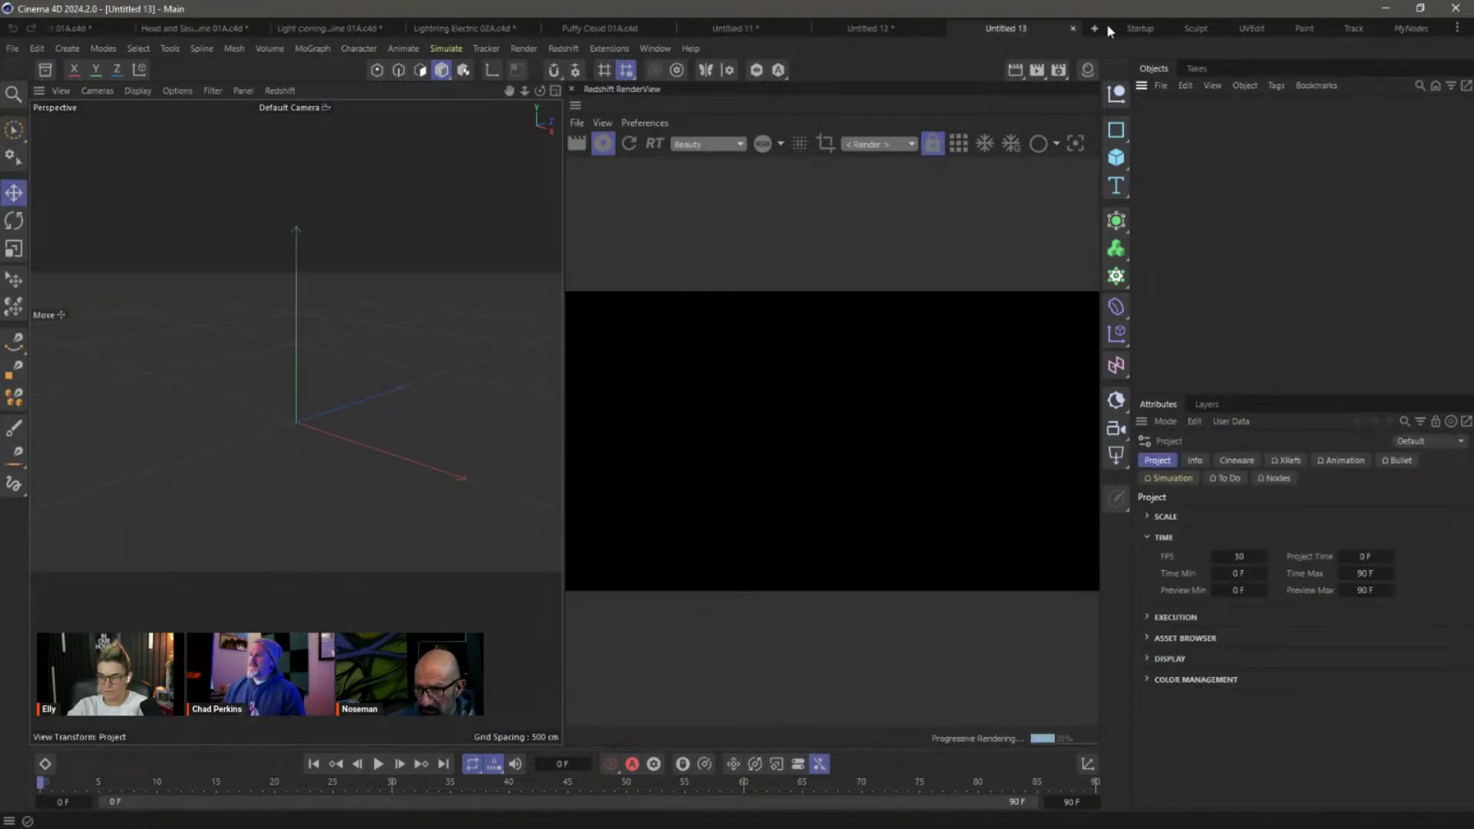
left_click(1141, 29)
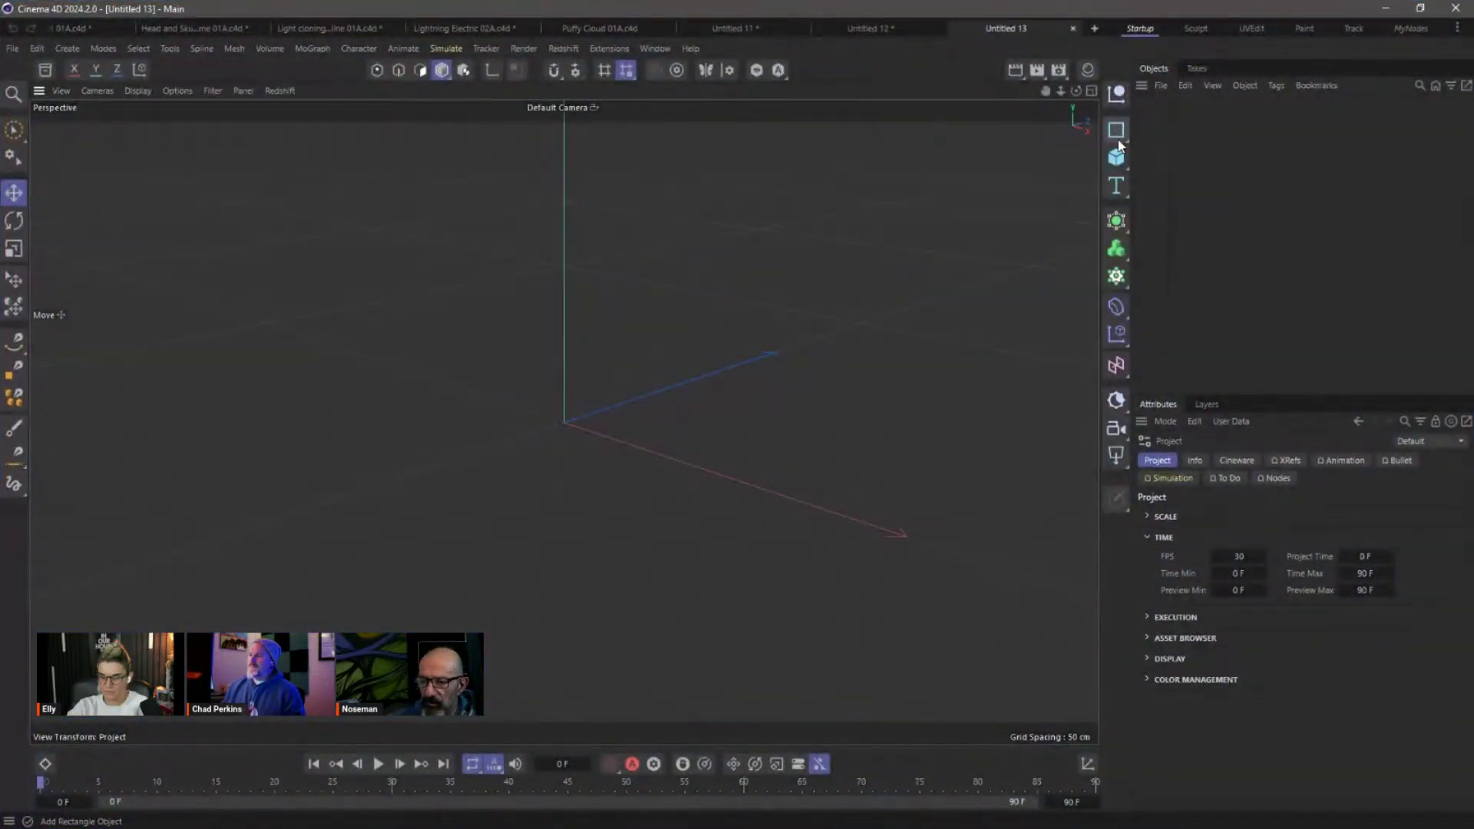
left_click(1117, 142)
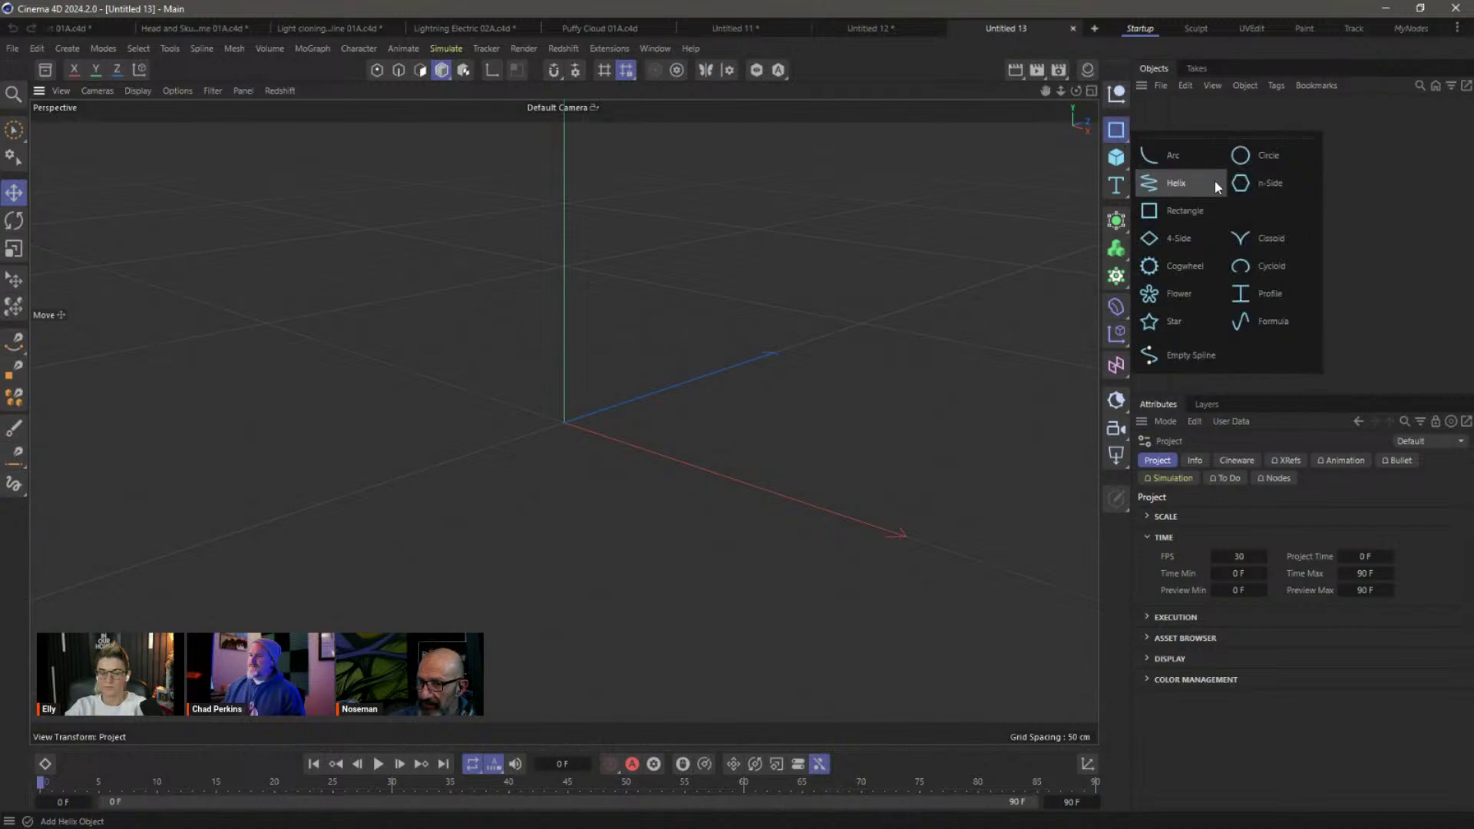
left_click(1247, 158)
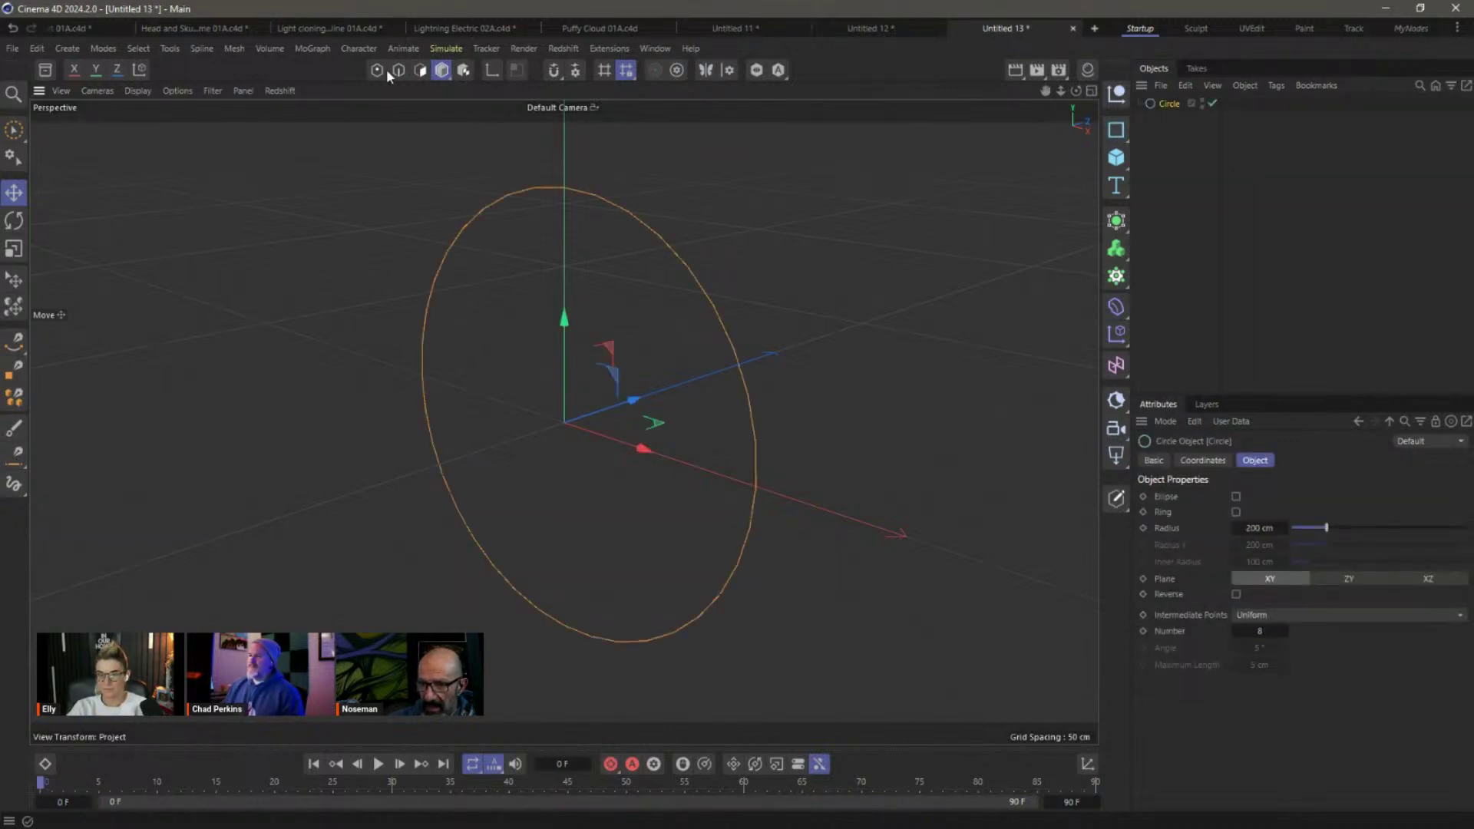
Add a MoSpline object to the scene and set its mode to Spline.
left_click(310, 51)
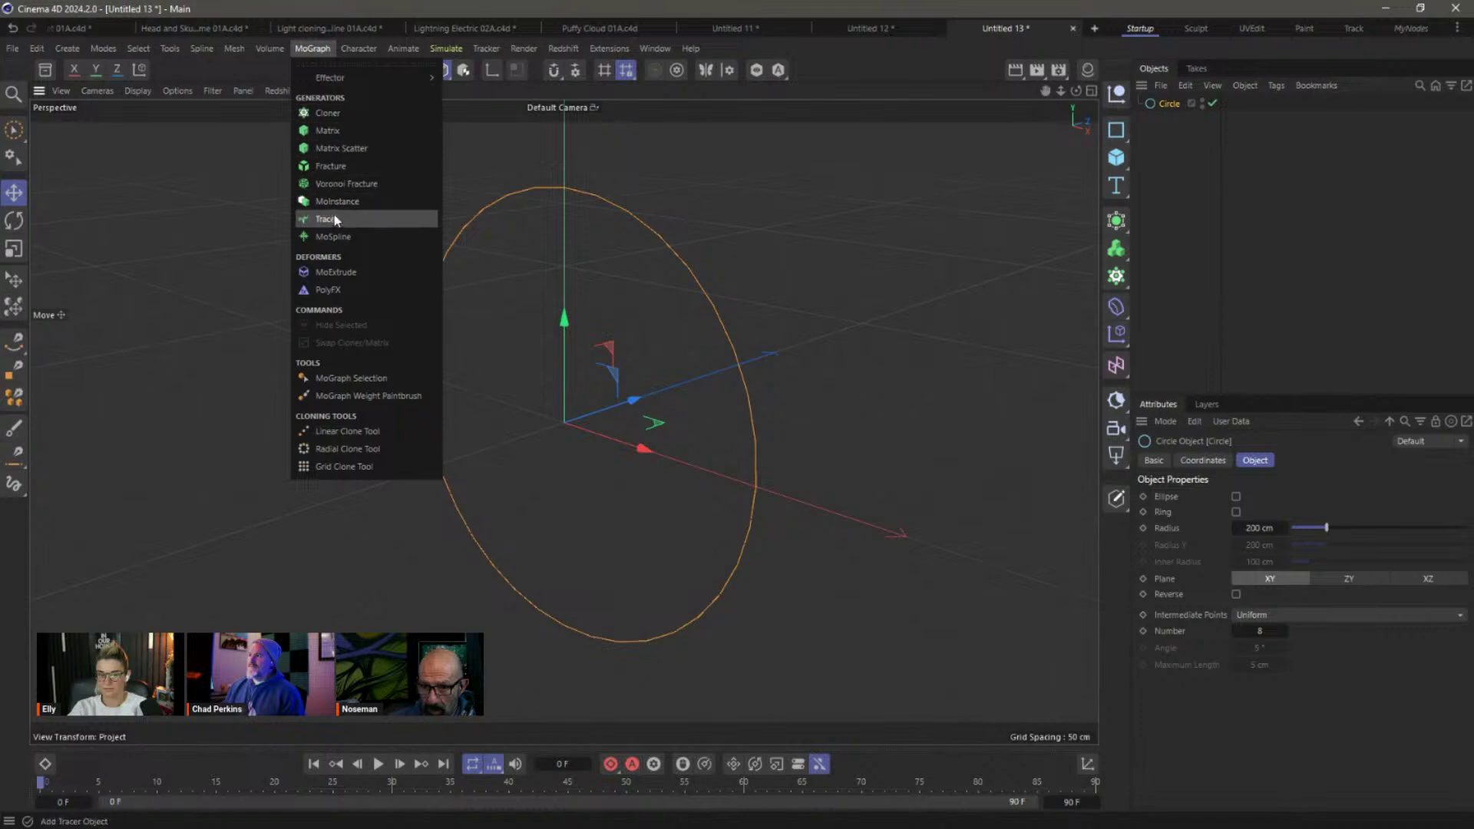
left_click(349, 235)
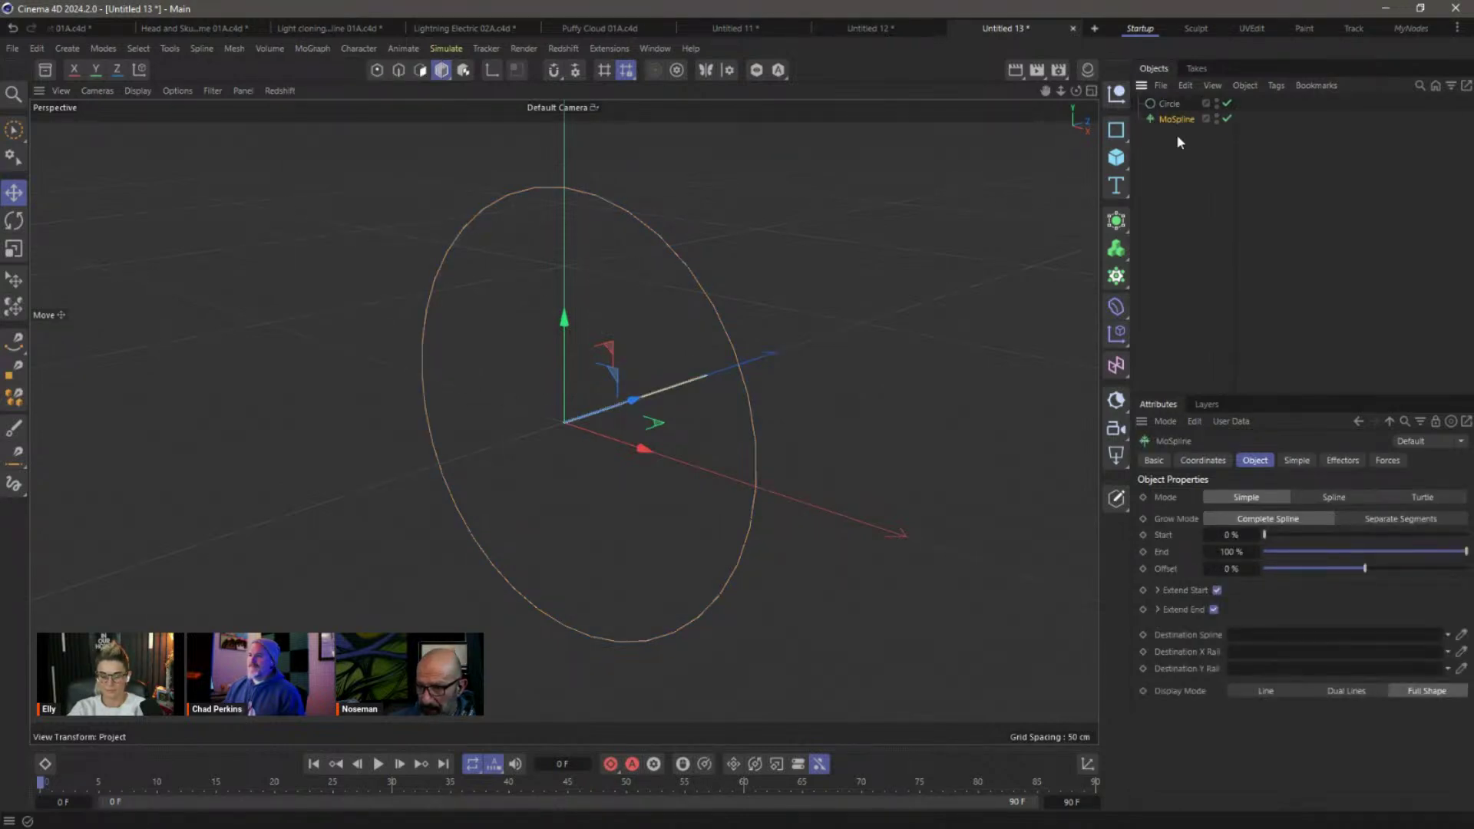
left_click(1319, 498)
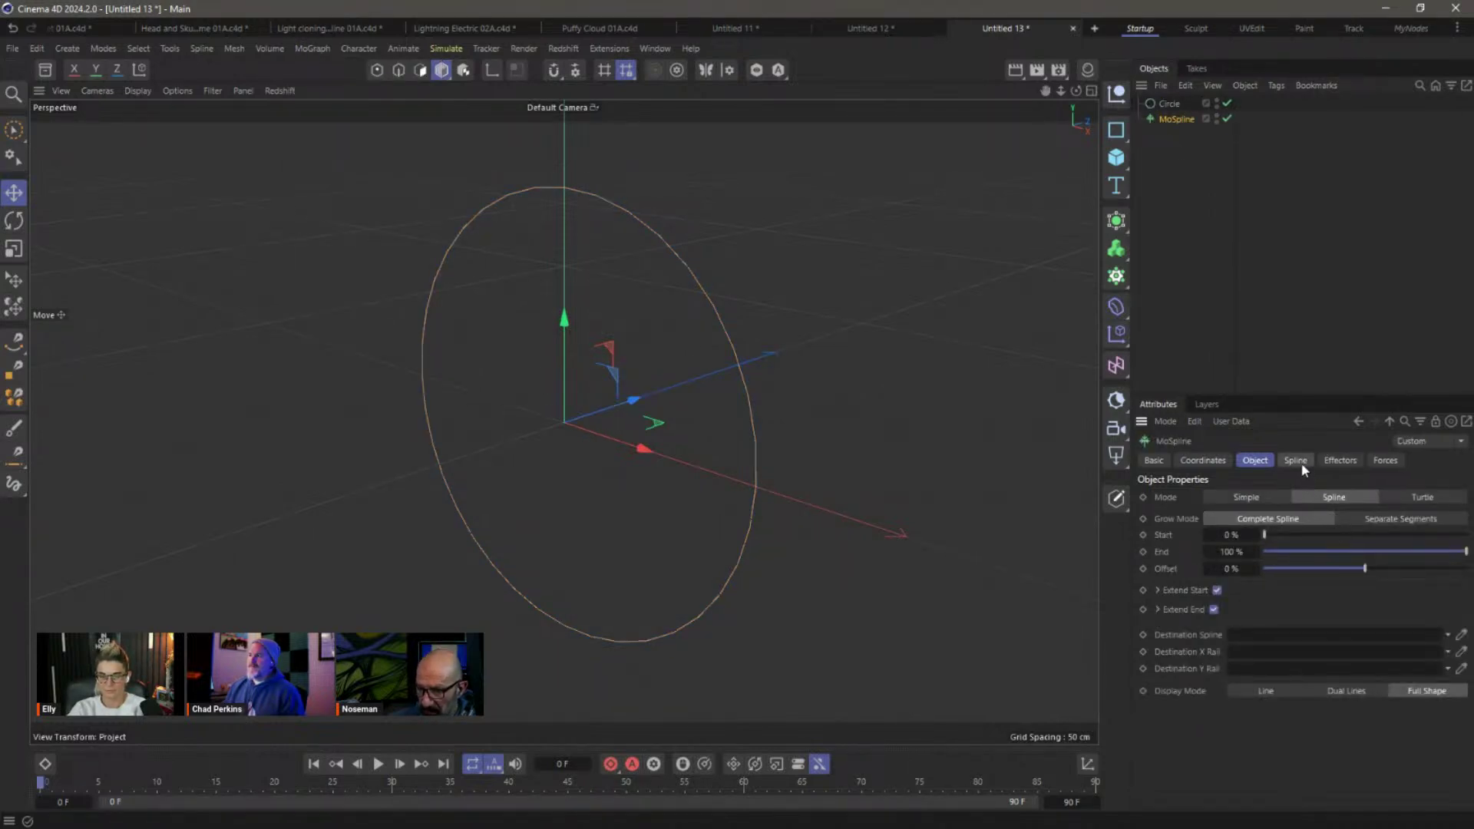
Assign the Circle as the MoSpline's source spline and hide the Circle in the viewport and render.
left_click(1298, 461)
left_click_drag(1171, 103, 1267, 514)
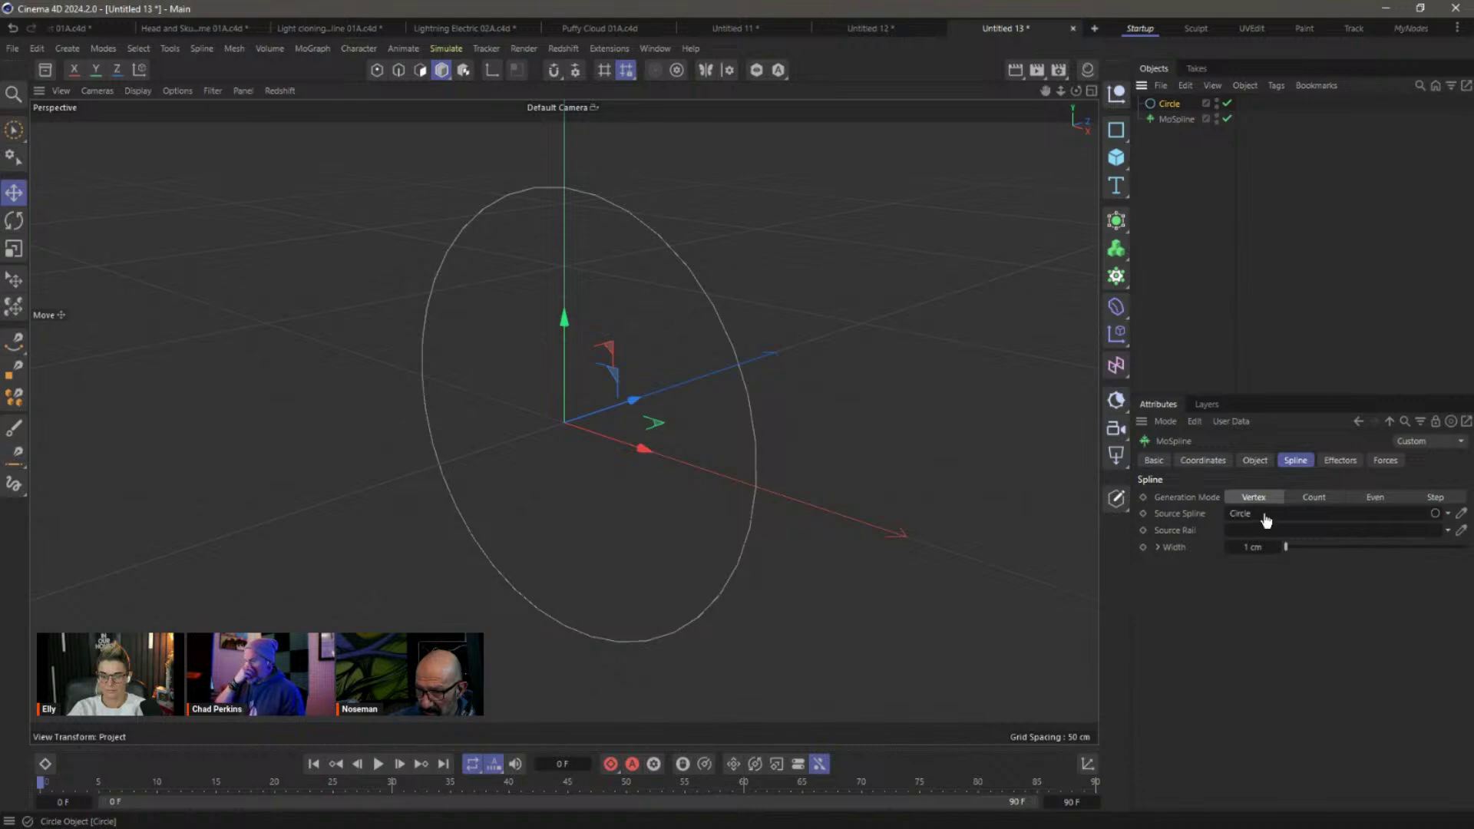
double_click(1218, 101)
double_click(1218, 107)
left_click_drag(701, 302, 974, 165, "alt")
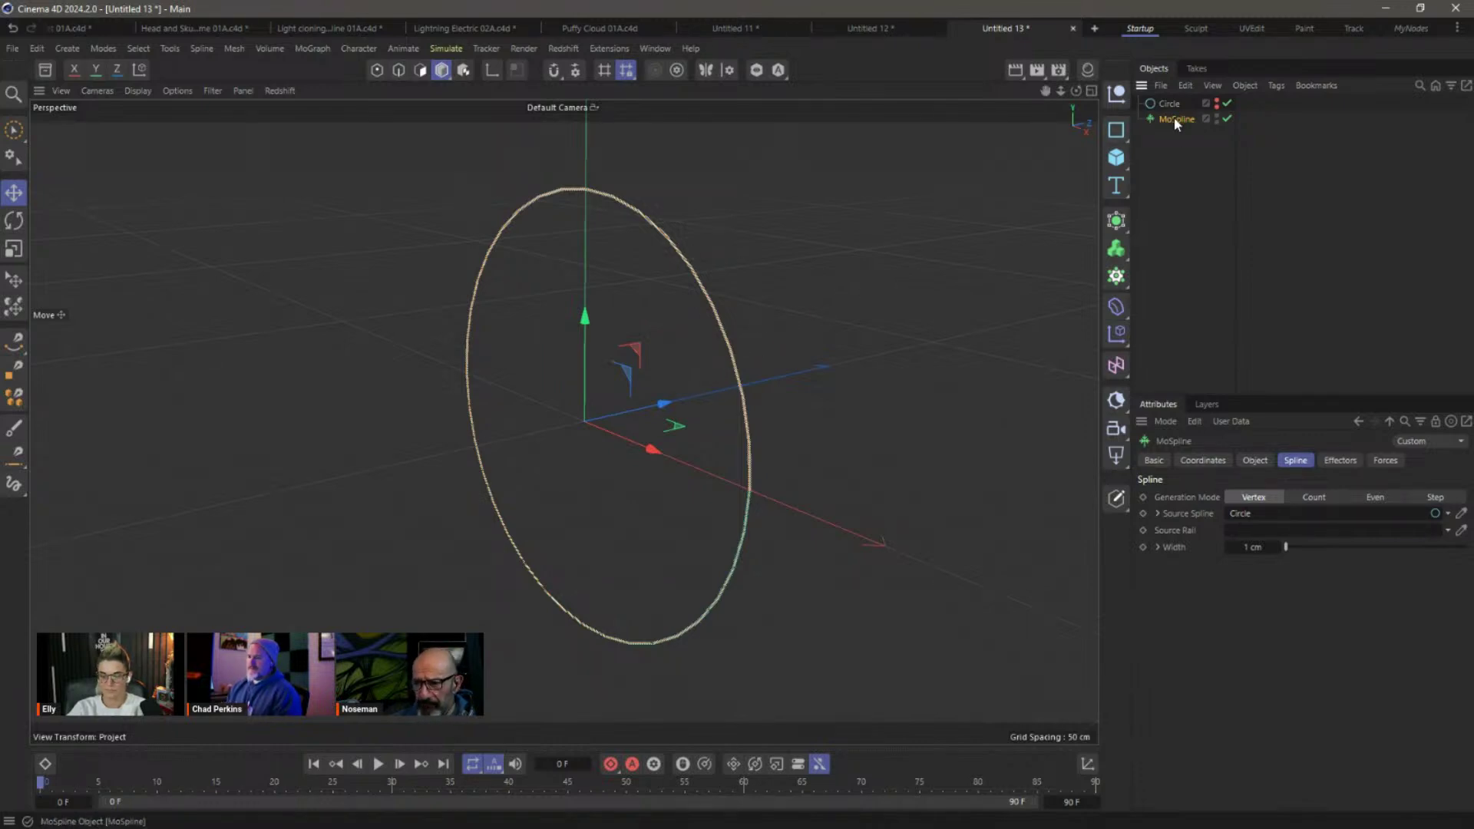
Add a Rectangle spline, convert it to an editable spline, rename it dest and place it below the MoSpline.
left_click(1117, 132)
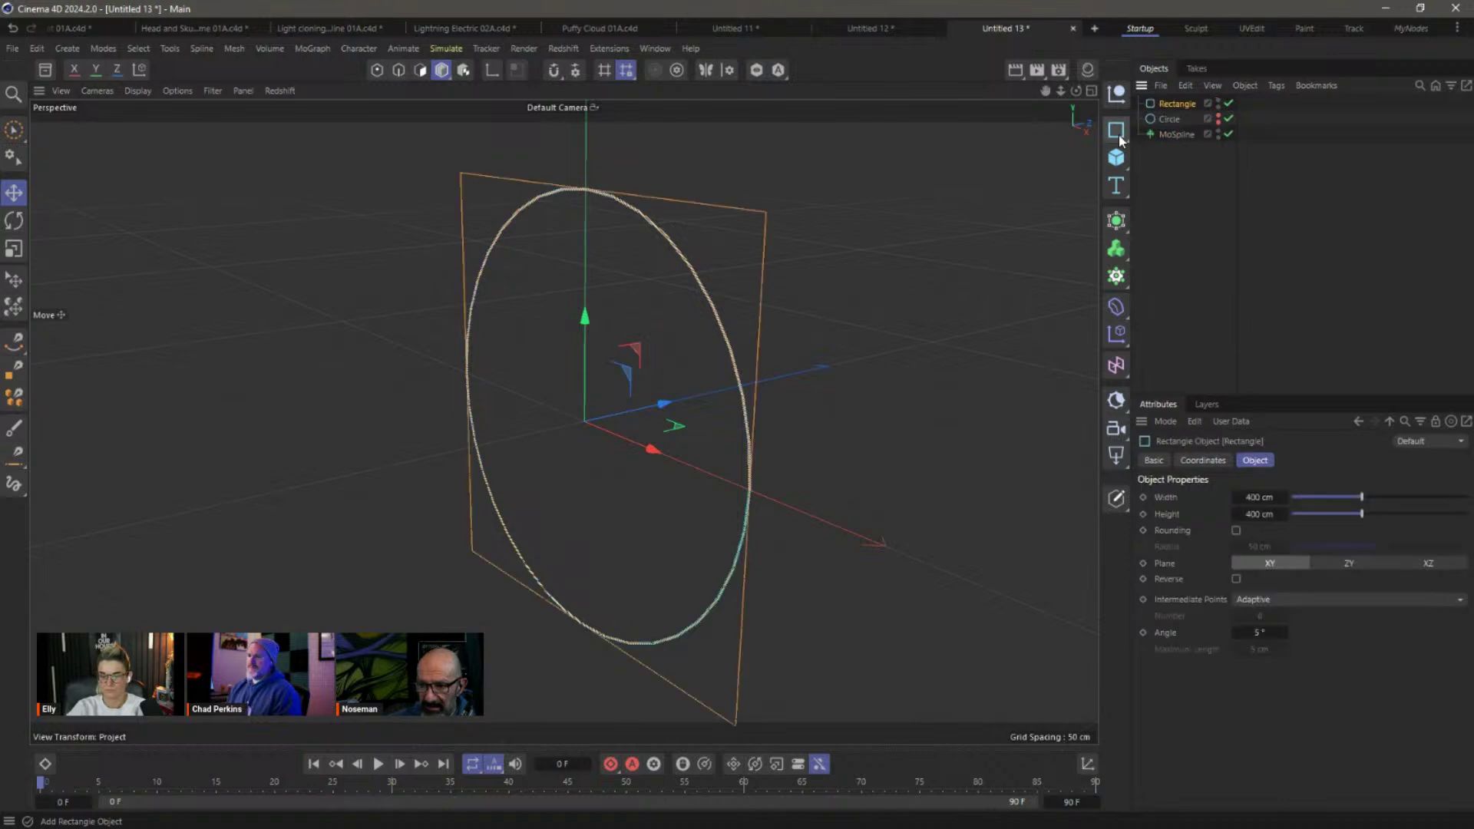
key("c")
double_click(1187, 104)
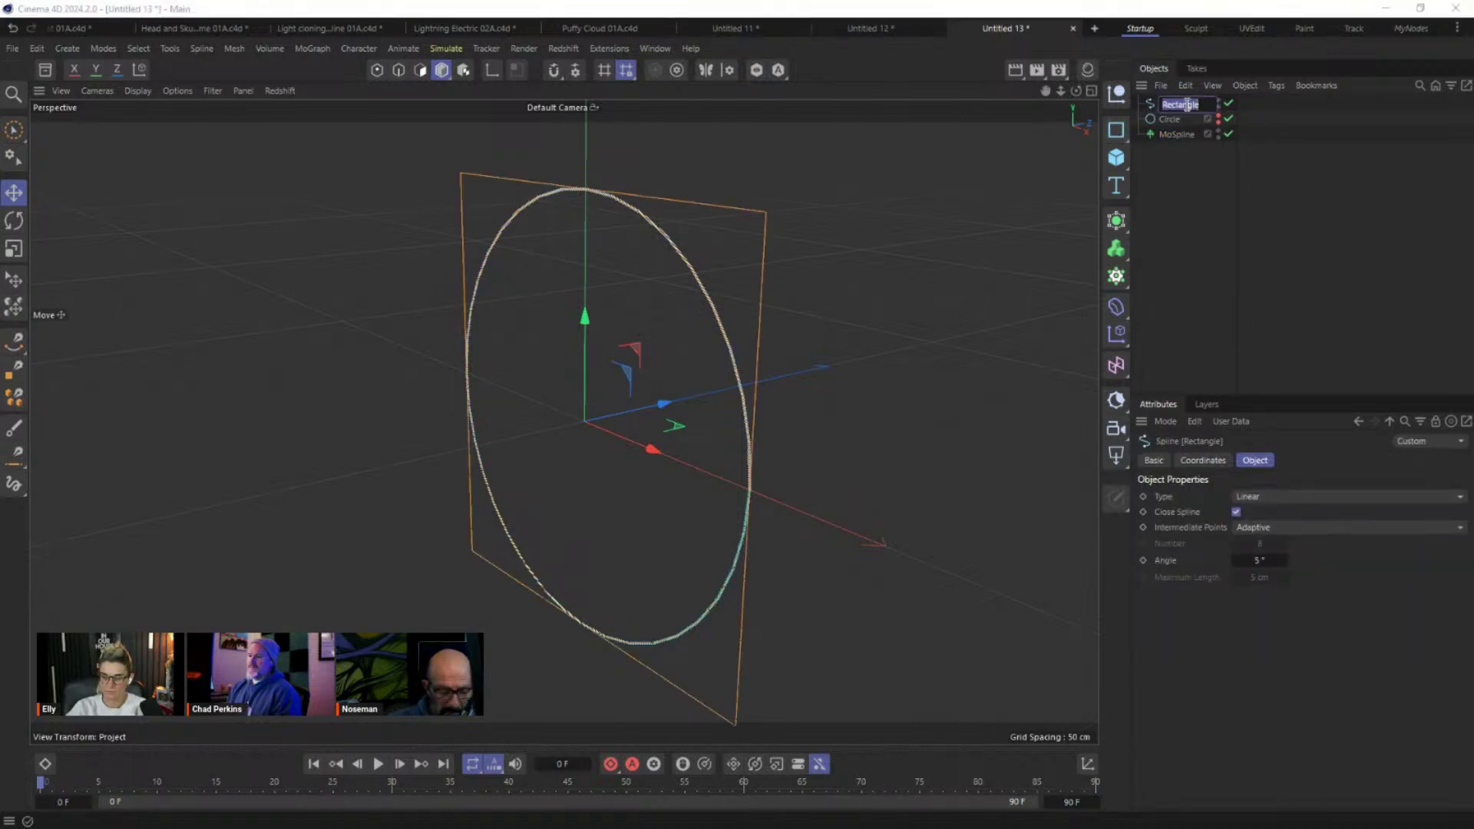
type("oust")
key("Return")
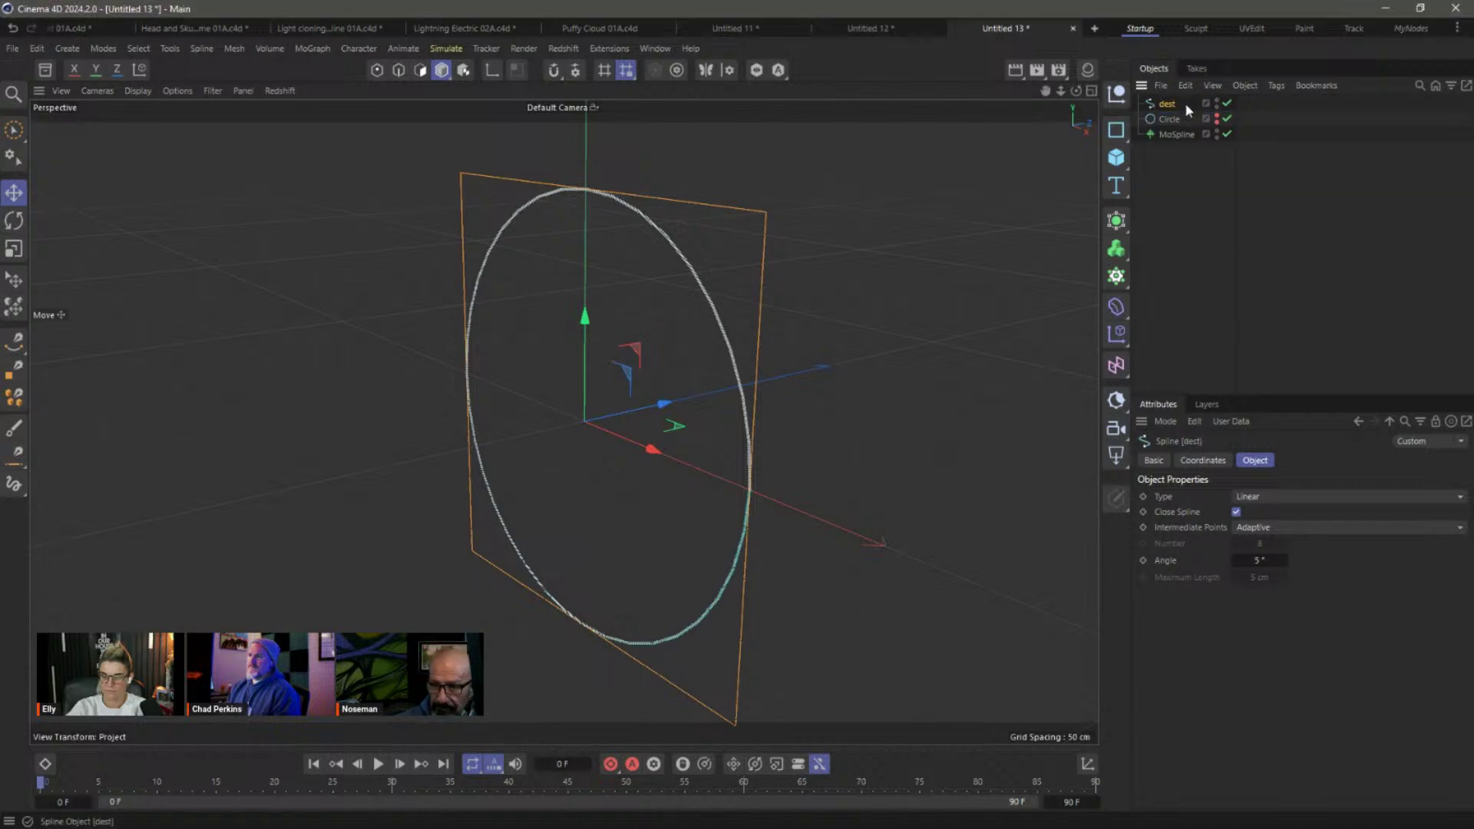
left_click_drag(1175, 134, 1176, 139)
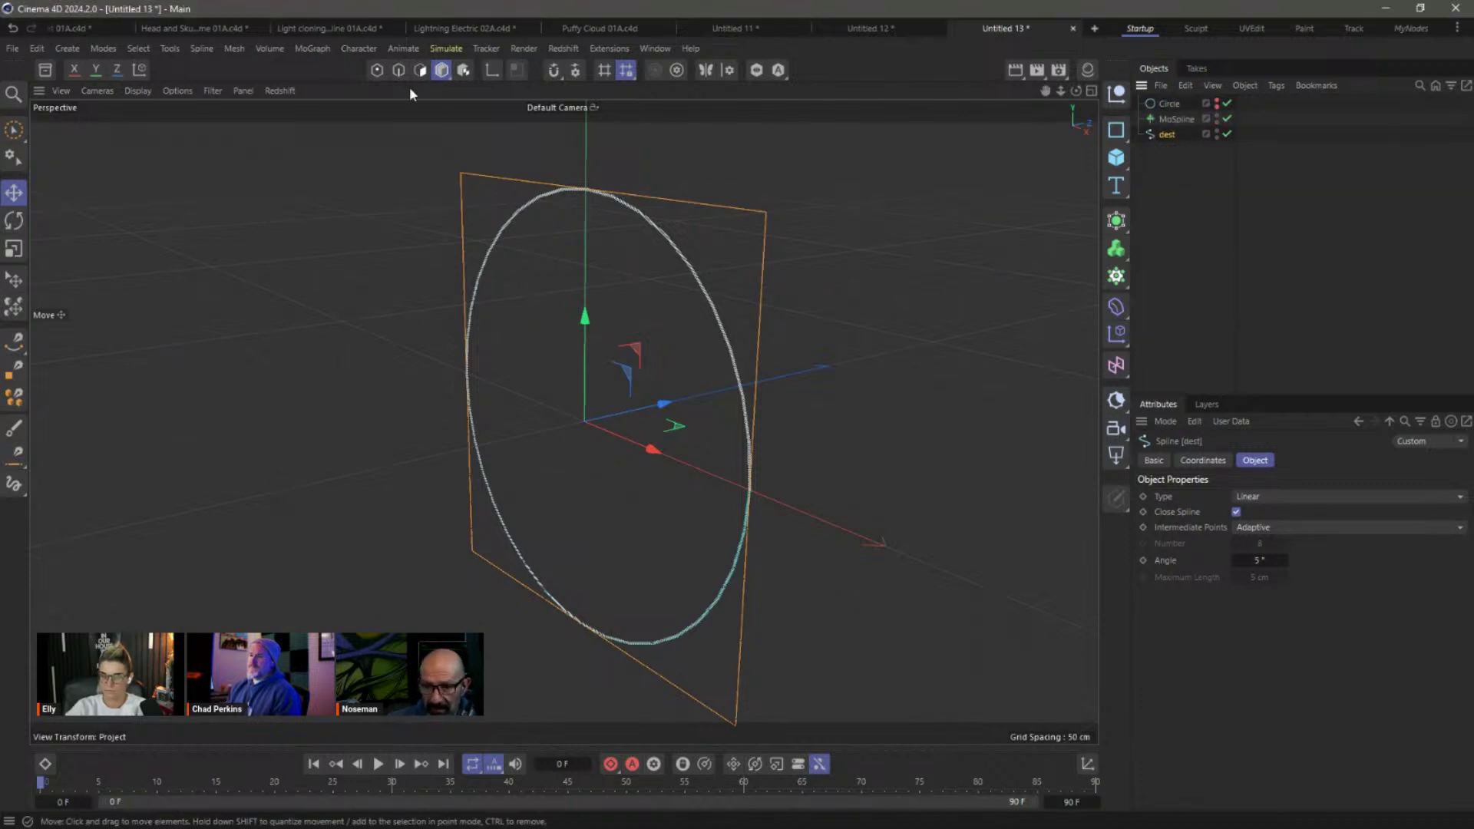
Delete all points of the dest spline to leave it empty.
left_click(376, 70)
key("ctrl+a")
key("Delete")
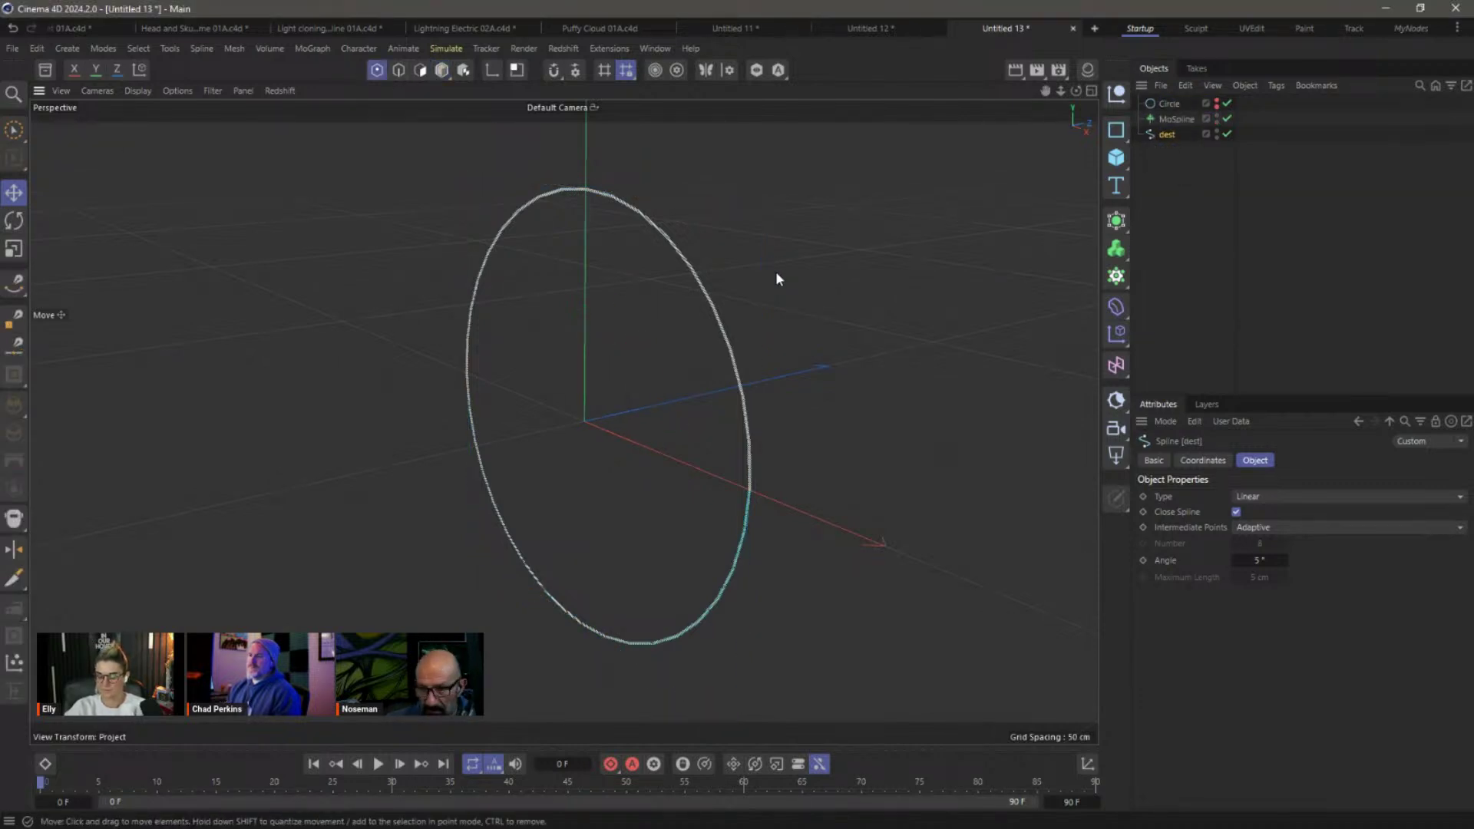
Set dest as the MoSpline's destination spline and hide the MoSpline in the viewport and render.
left_click(1177, 119)
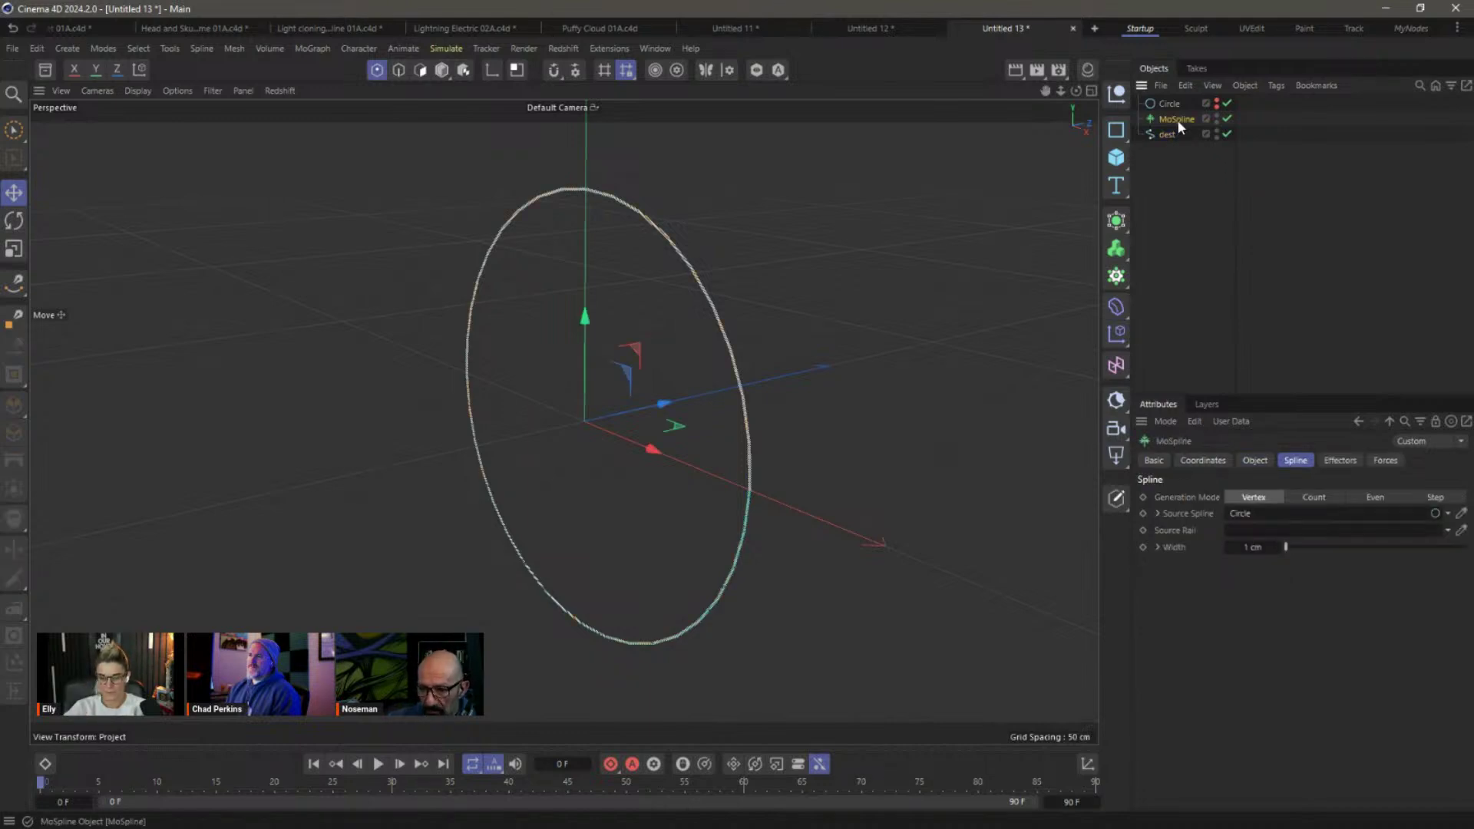
left_click(1257, 460)
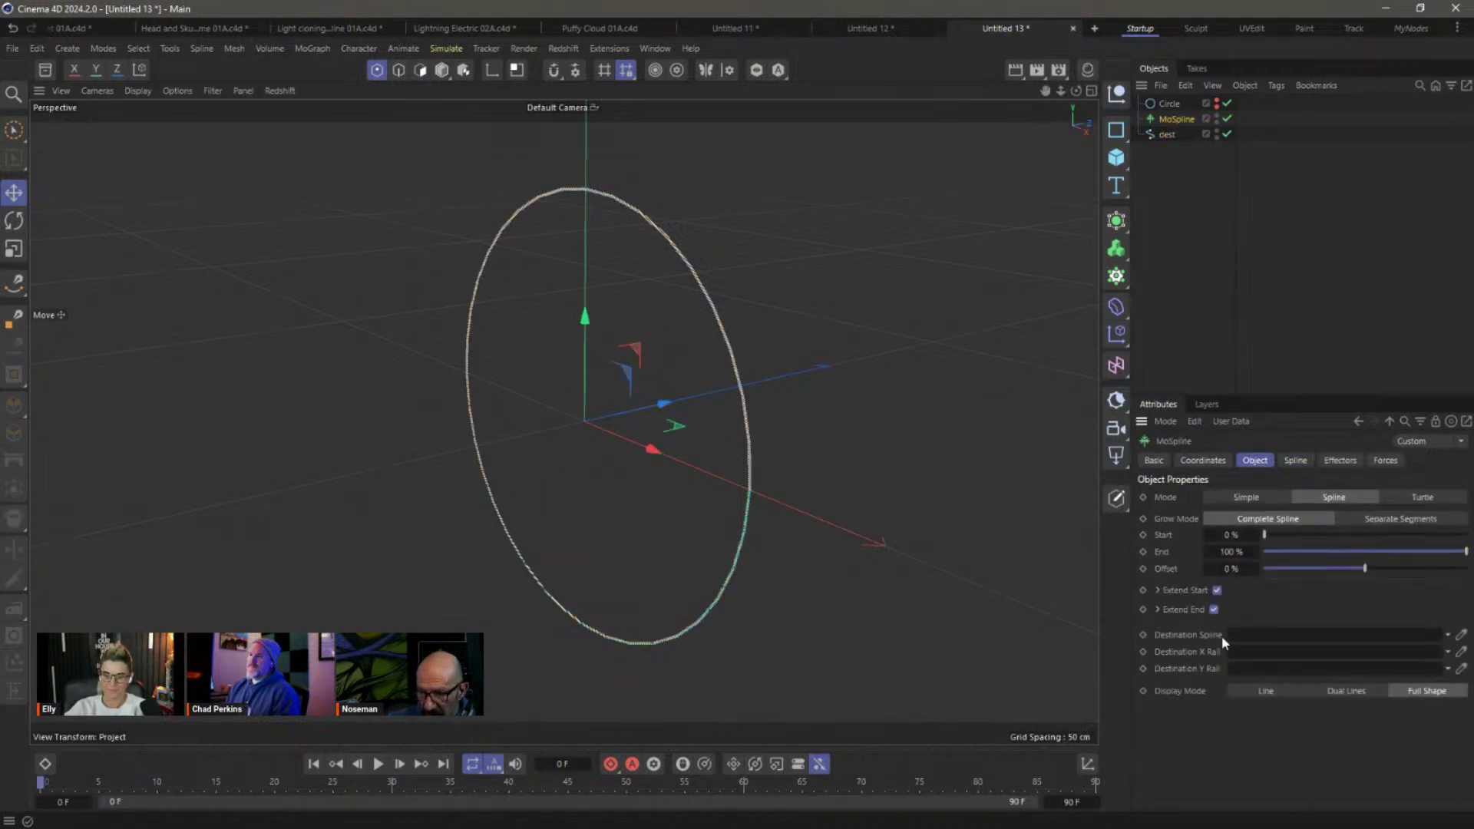
left_click_drag(1164, 135, 1258, 635)
left_click(1217, 116)
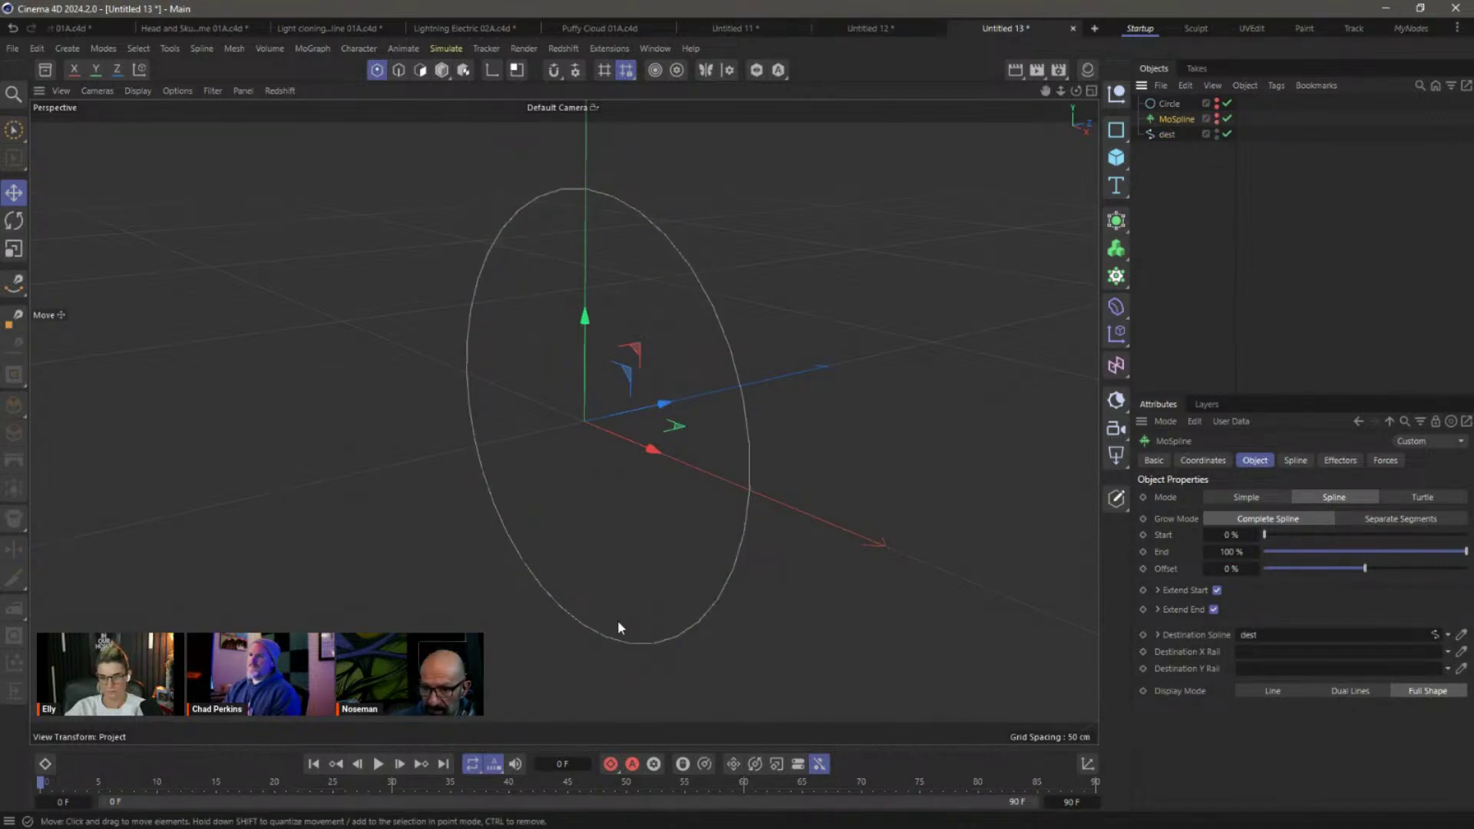
Move one upper point of the dest spline inward, play the timeline briefly and return to model mode.
left_click(1164, 135)
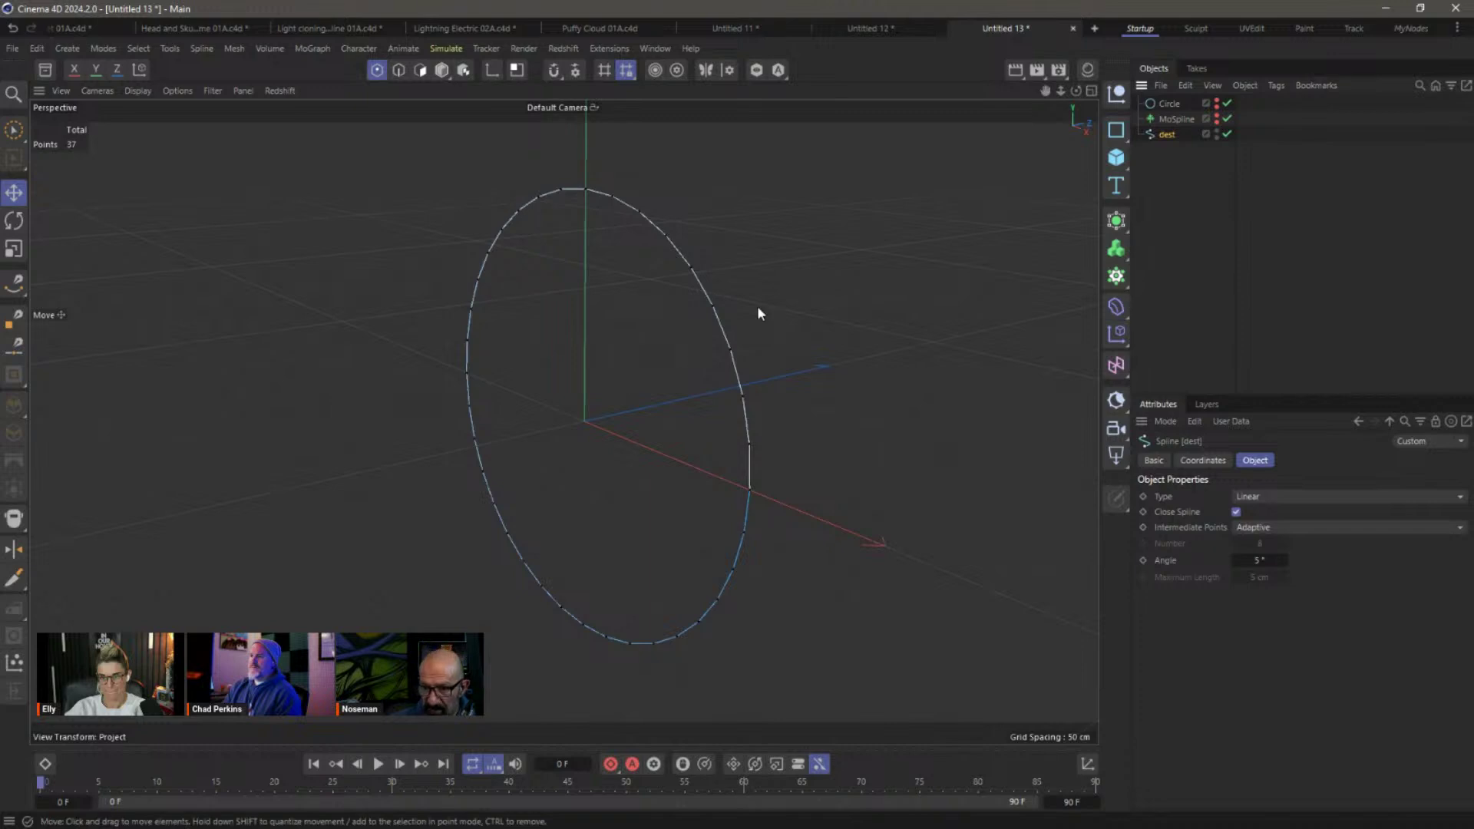
left_click_drag(666, 279, 700, 272, "alt")
left_click(709, 278)
left_click_drag(939, 273, 703, 511, "alt")
left_click(379, 764)
left_click(378, 764)
left_click(314, 764)
left_click(442, 70)
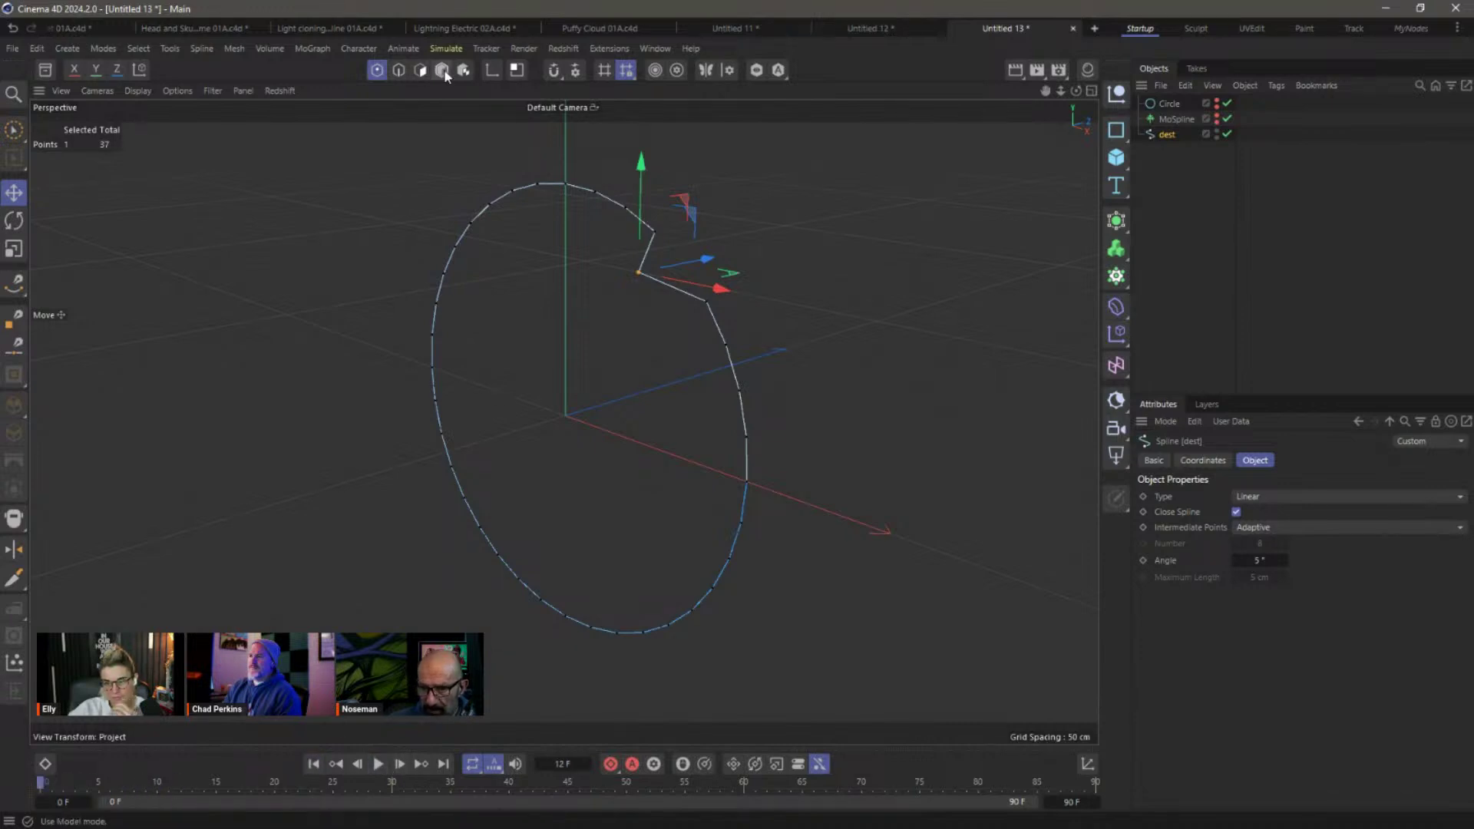
Switch the MoSpline off and on again to regenerate the dest spline.
left_click_drag(750, 296, 734, 269, "alt")
left_click(1175, 122)
left_click(1170, 135)
left_click_drag(776, 269, 623, 223, "alt")
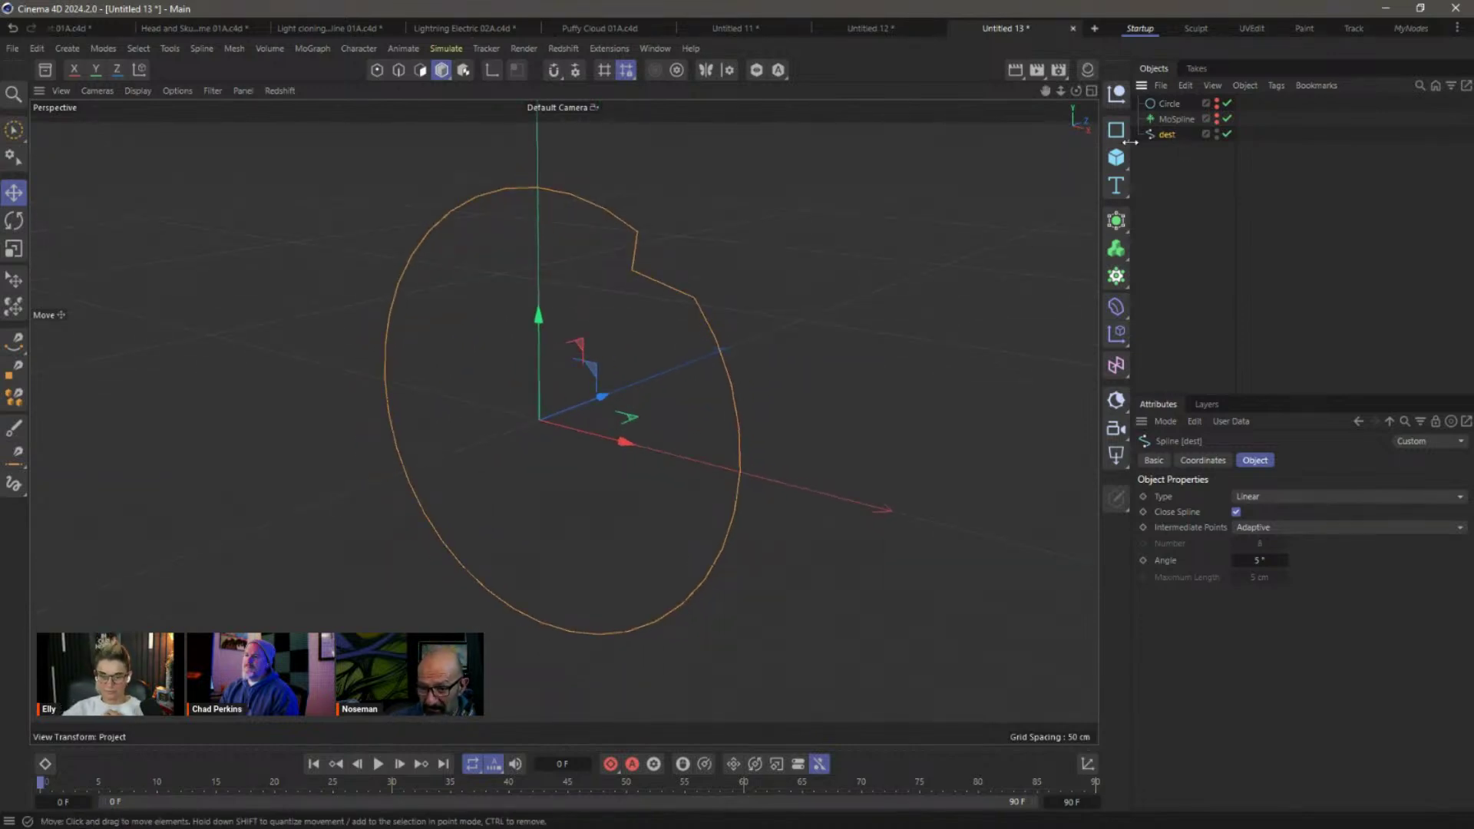
left_click(1228, 135)
left_click(1228, 132)
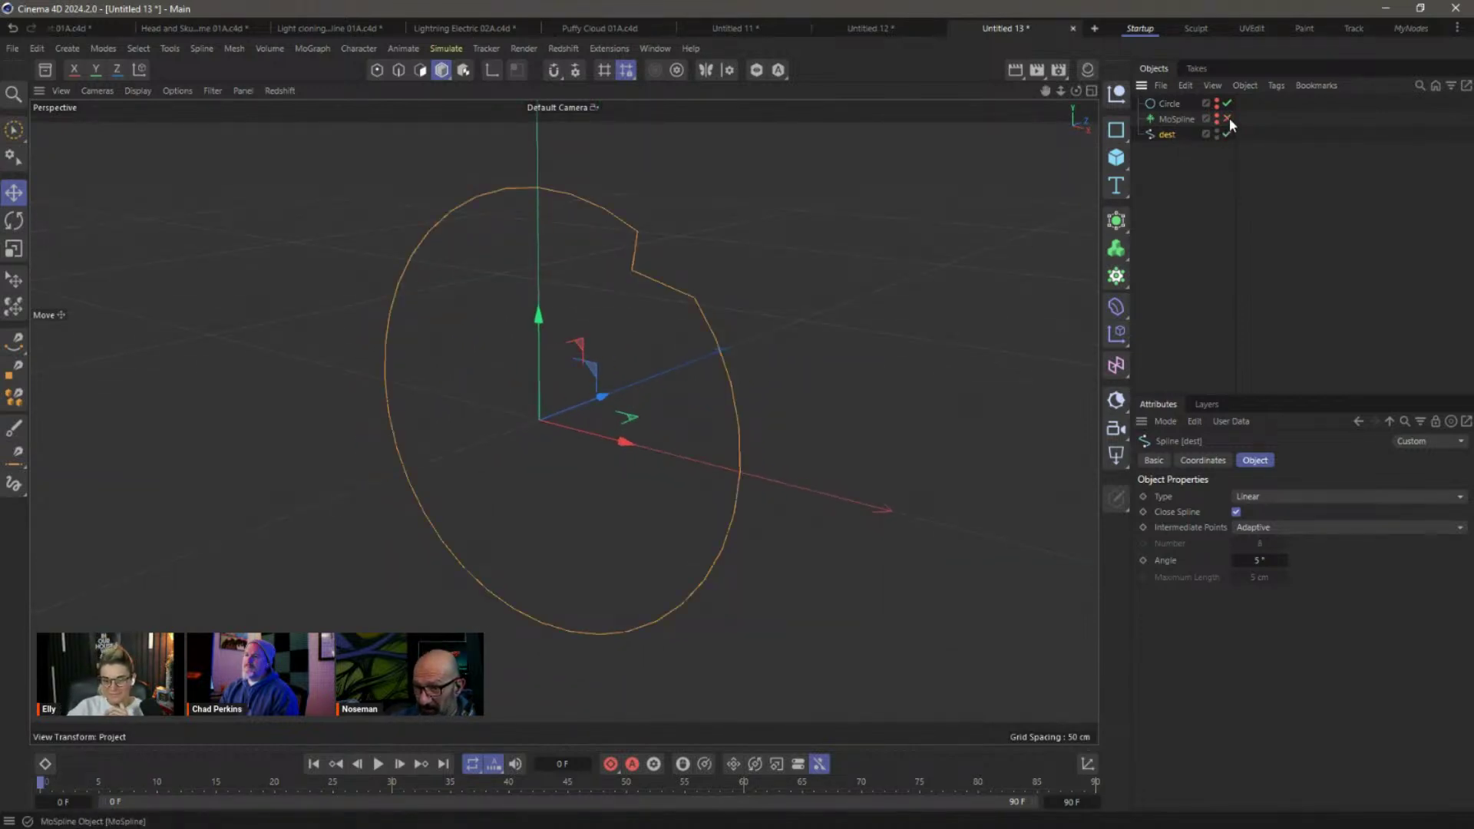
mouse_move(622, 316)
left_mouse_down("alt")
mouse_move(687, 295)
mouse_move(665, 319)
mouse_move(625, 292)
mouse_move(636, 320)
left_mouse_up("alt")
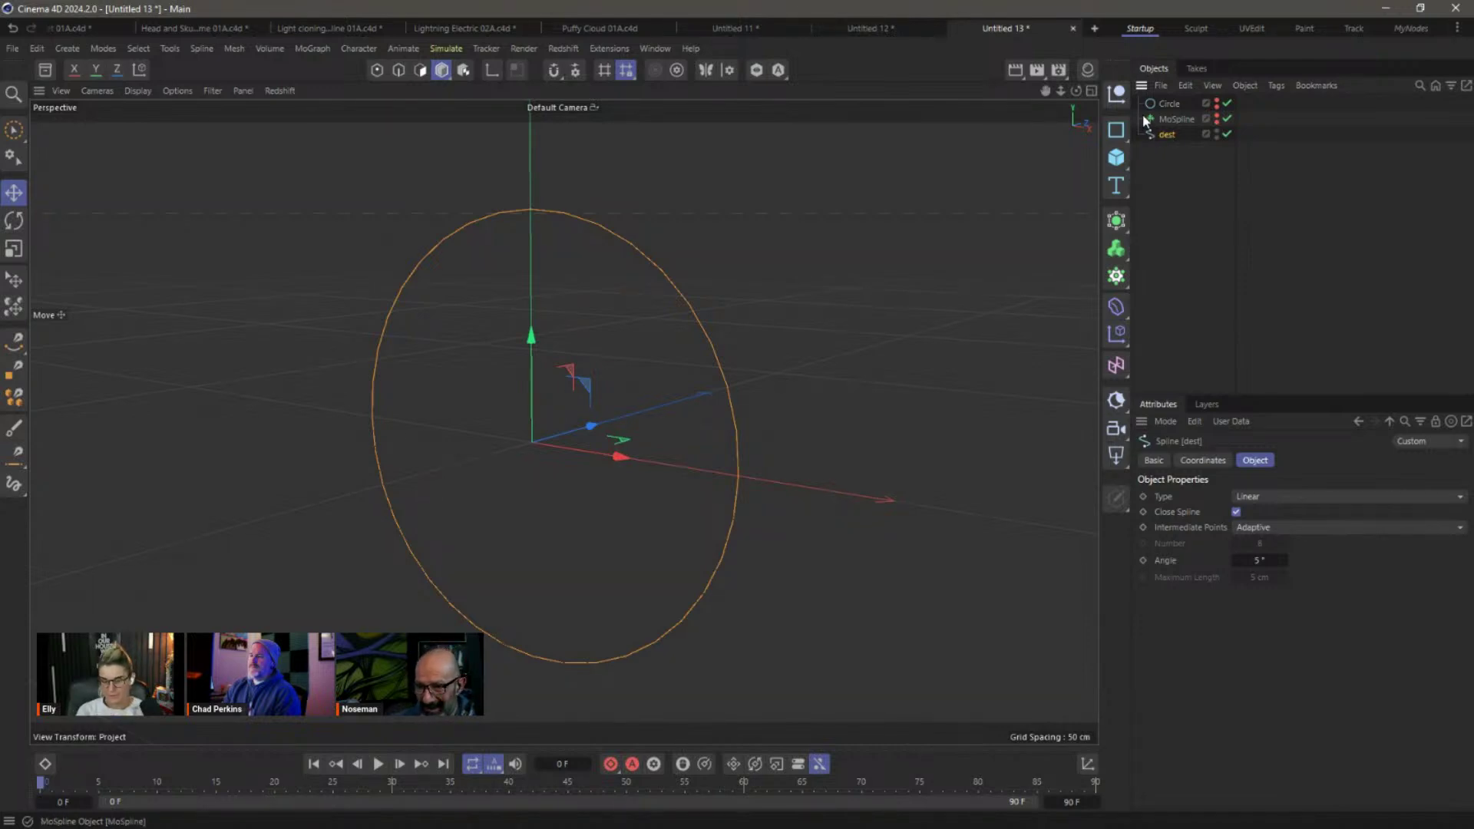
Switch to the Lightning Electric 01A.c4d project and enable its Destination Spline.
left_click(309, 25)
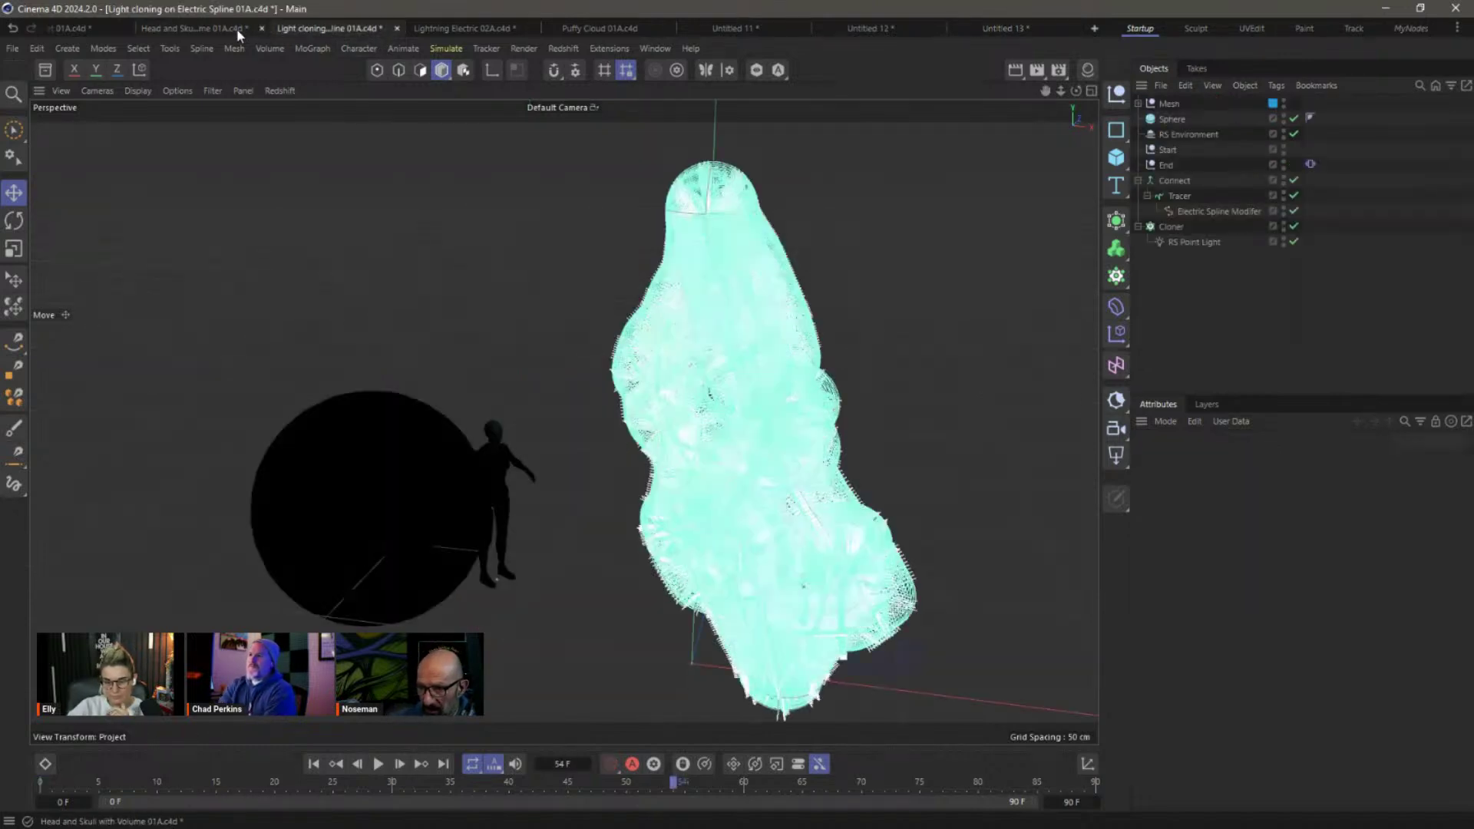
left_click(236, 29)
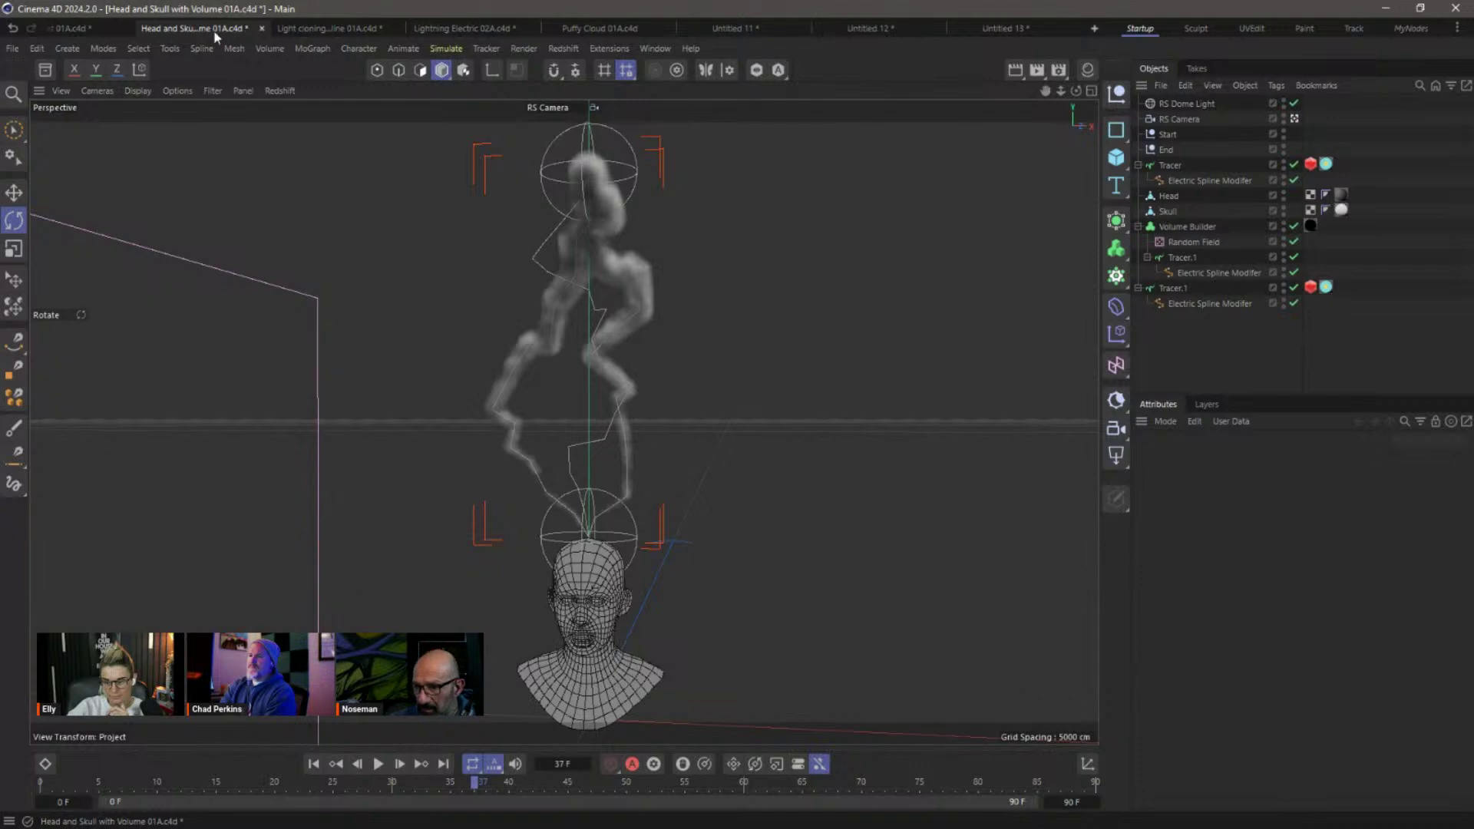
left_click(103, 26)
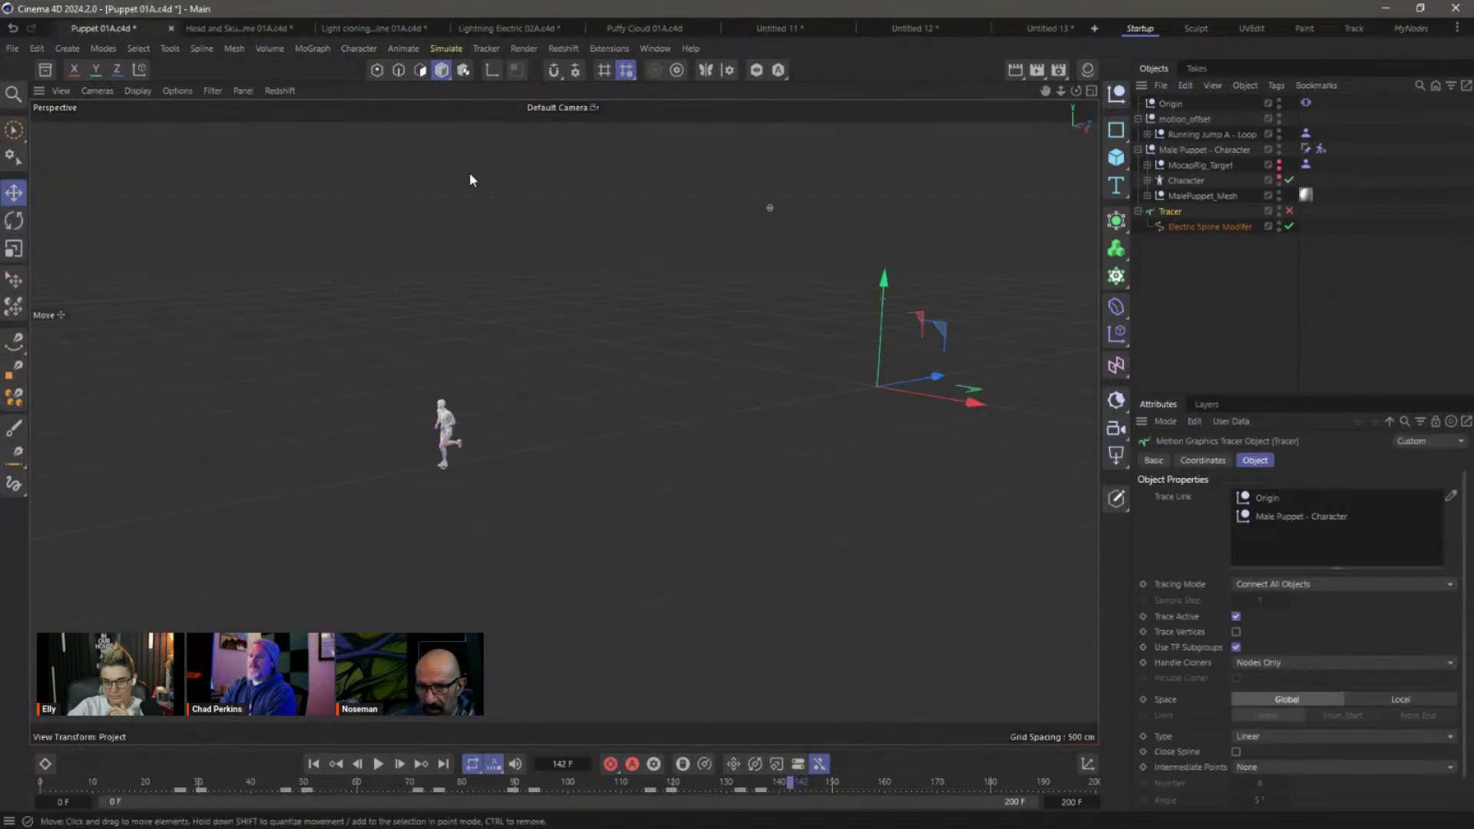
scroll(241, 28, "up", 1)
left_click(123, 27)
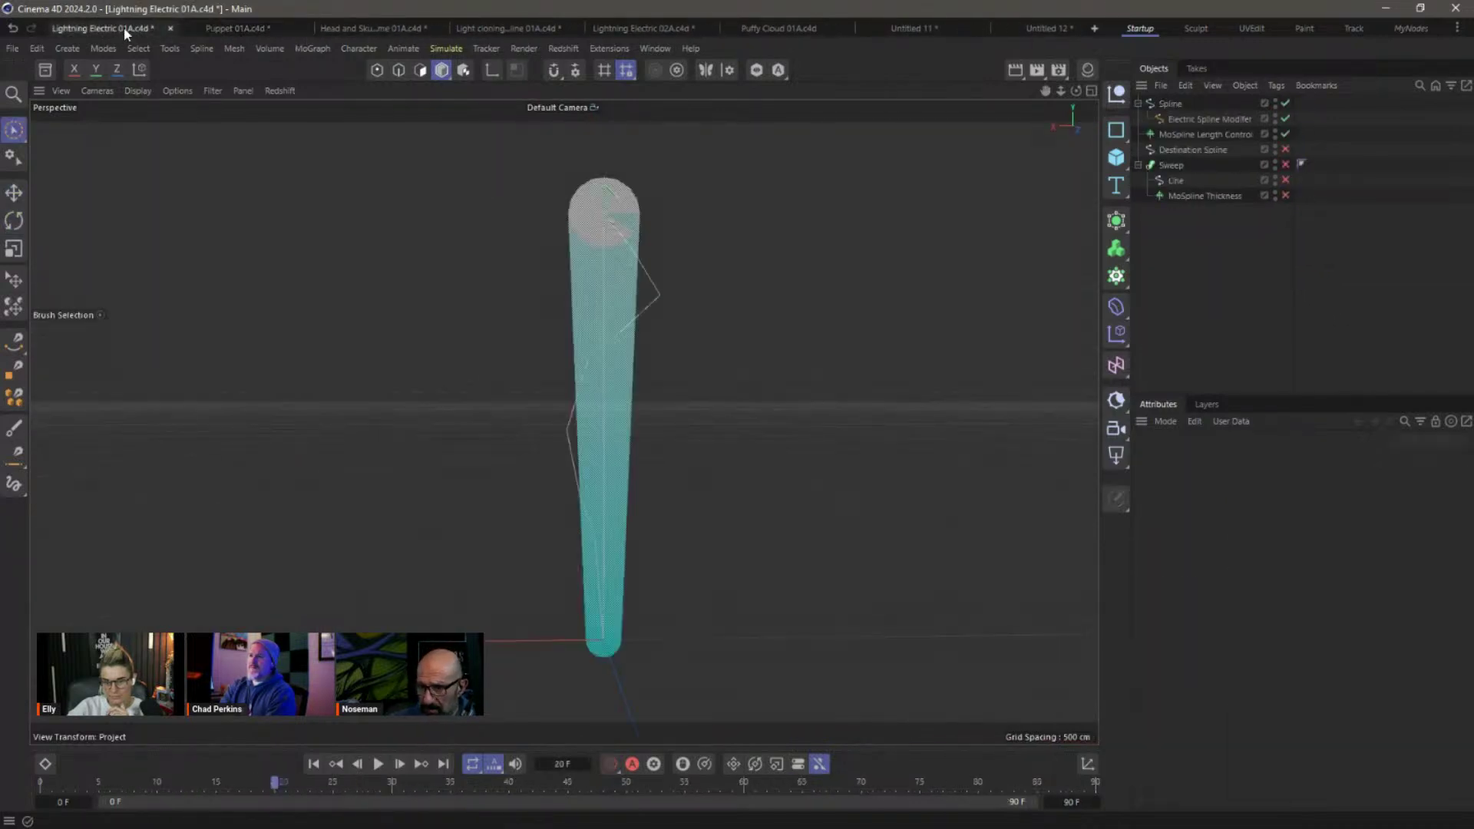
left_click(1286, 148)
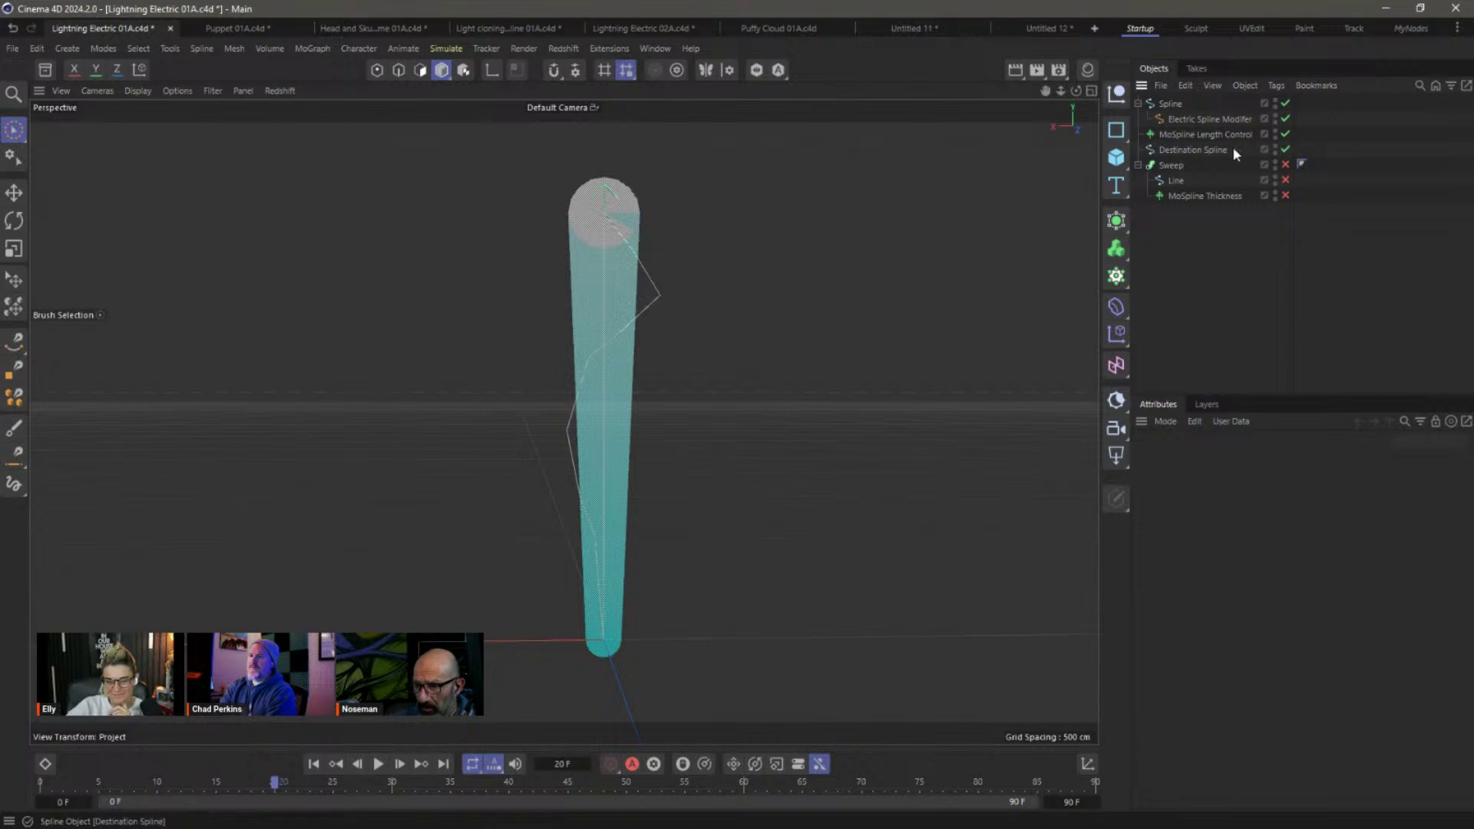
left_click(1194, 149)
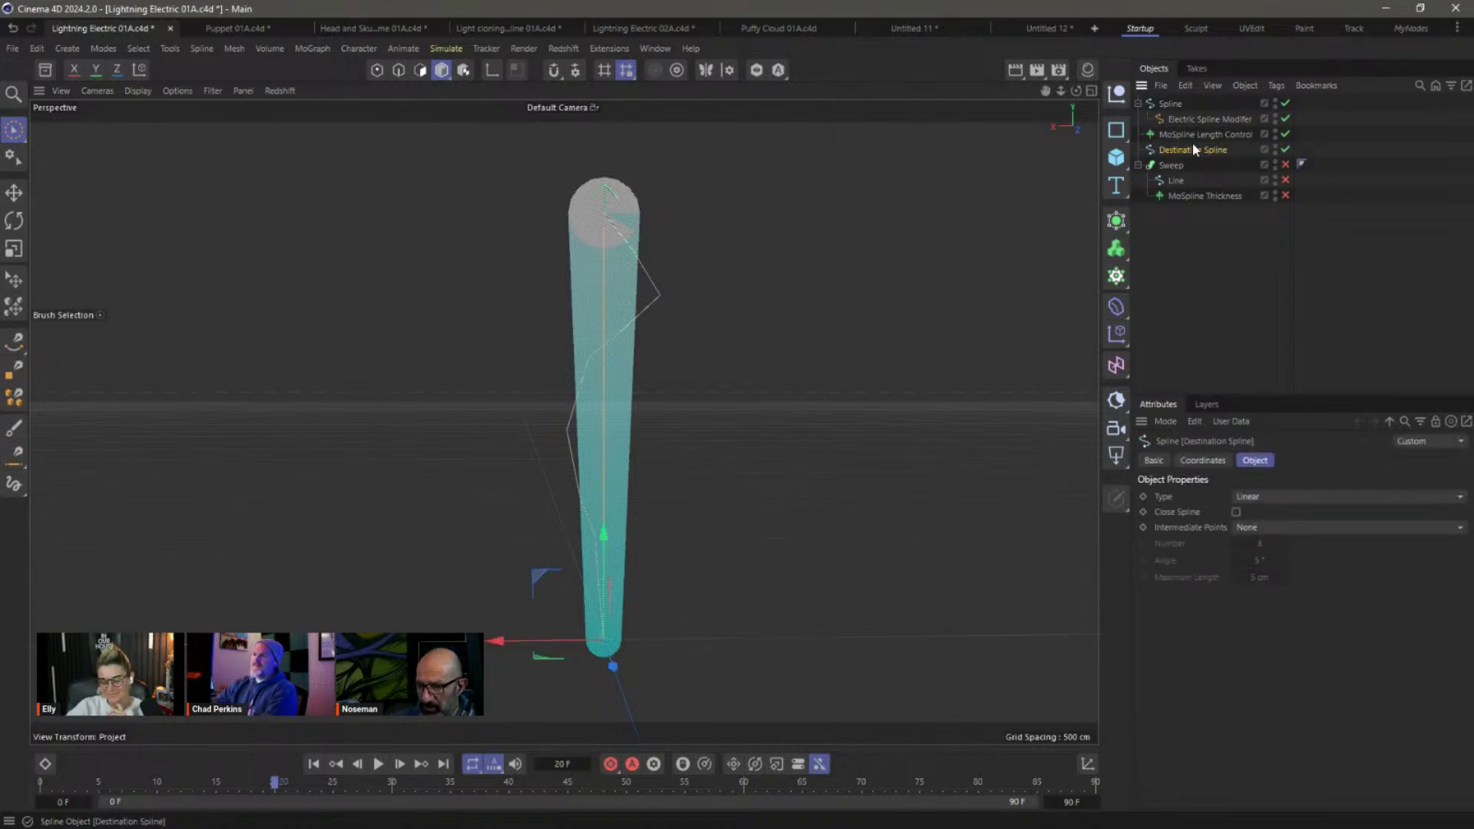
Play the animation, stop it at frame 54 and set MoSpline Length Control's End to 53.6 %.
left_click(1198, 135)
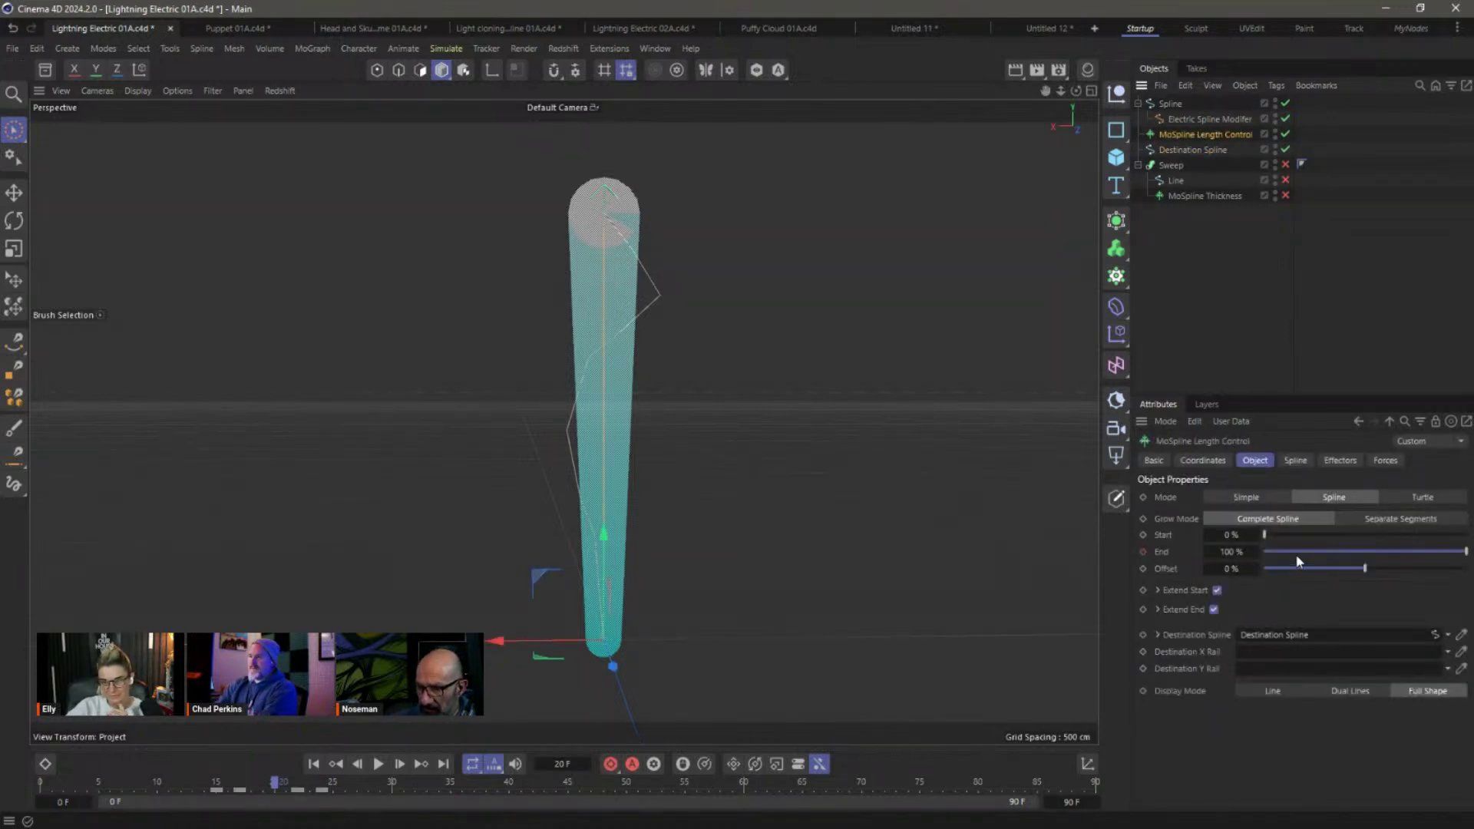
left_click(377, 764)
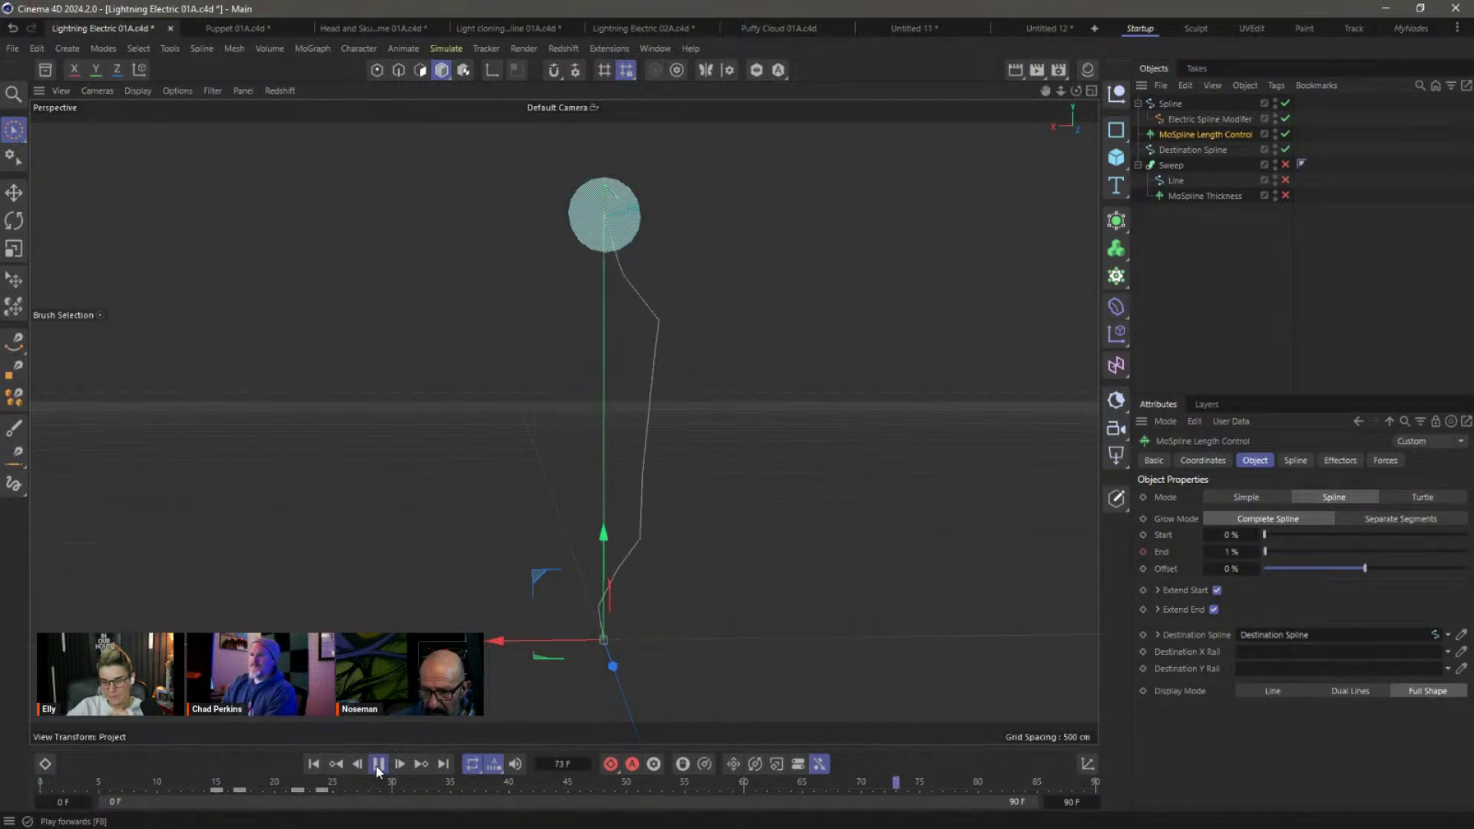
left_click(378, 765)
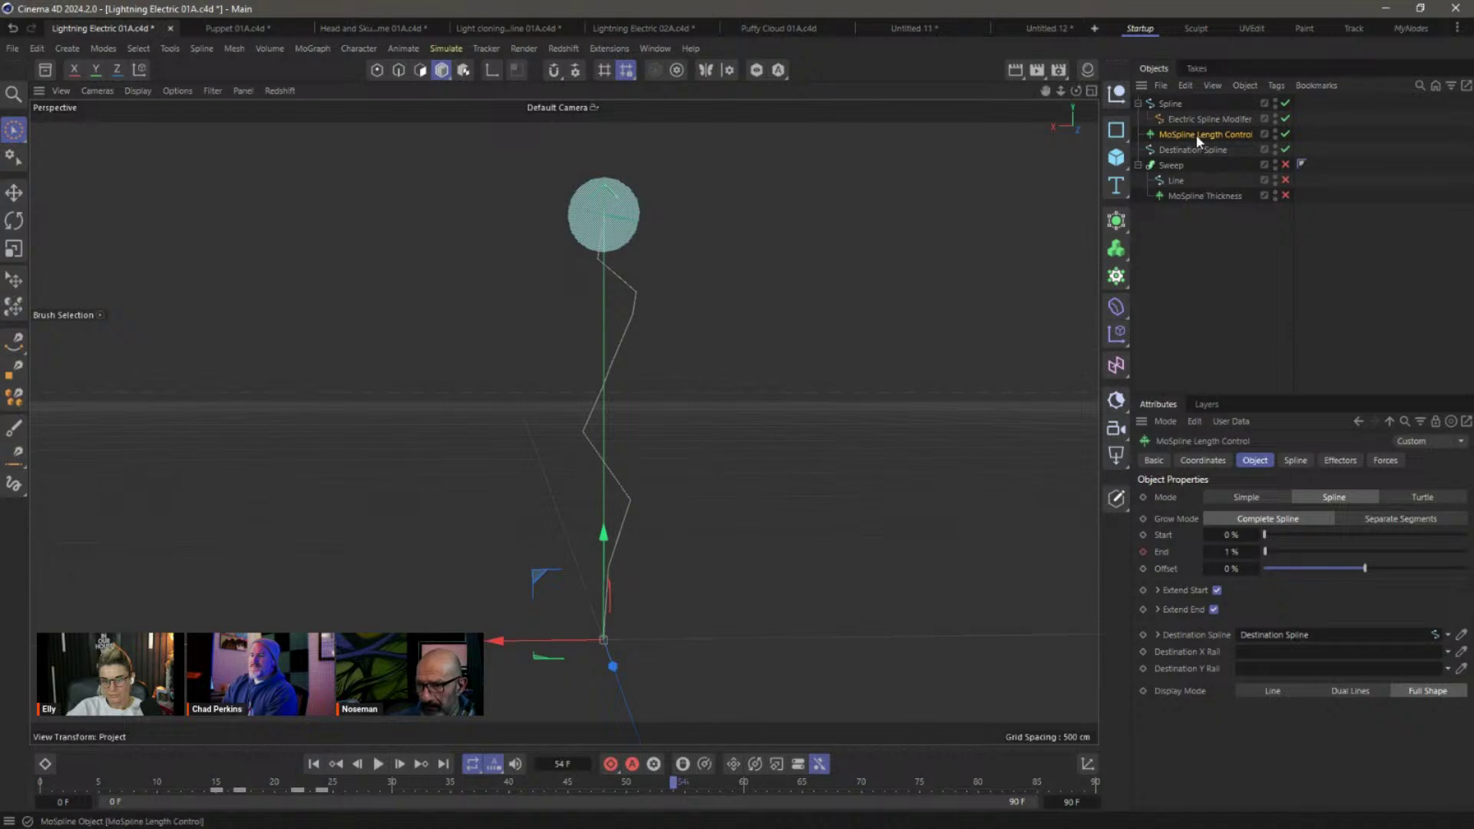
left_click_drag(1265, 552, 1373, 533)
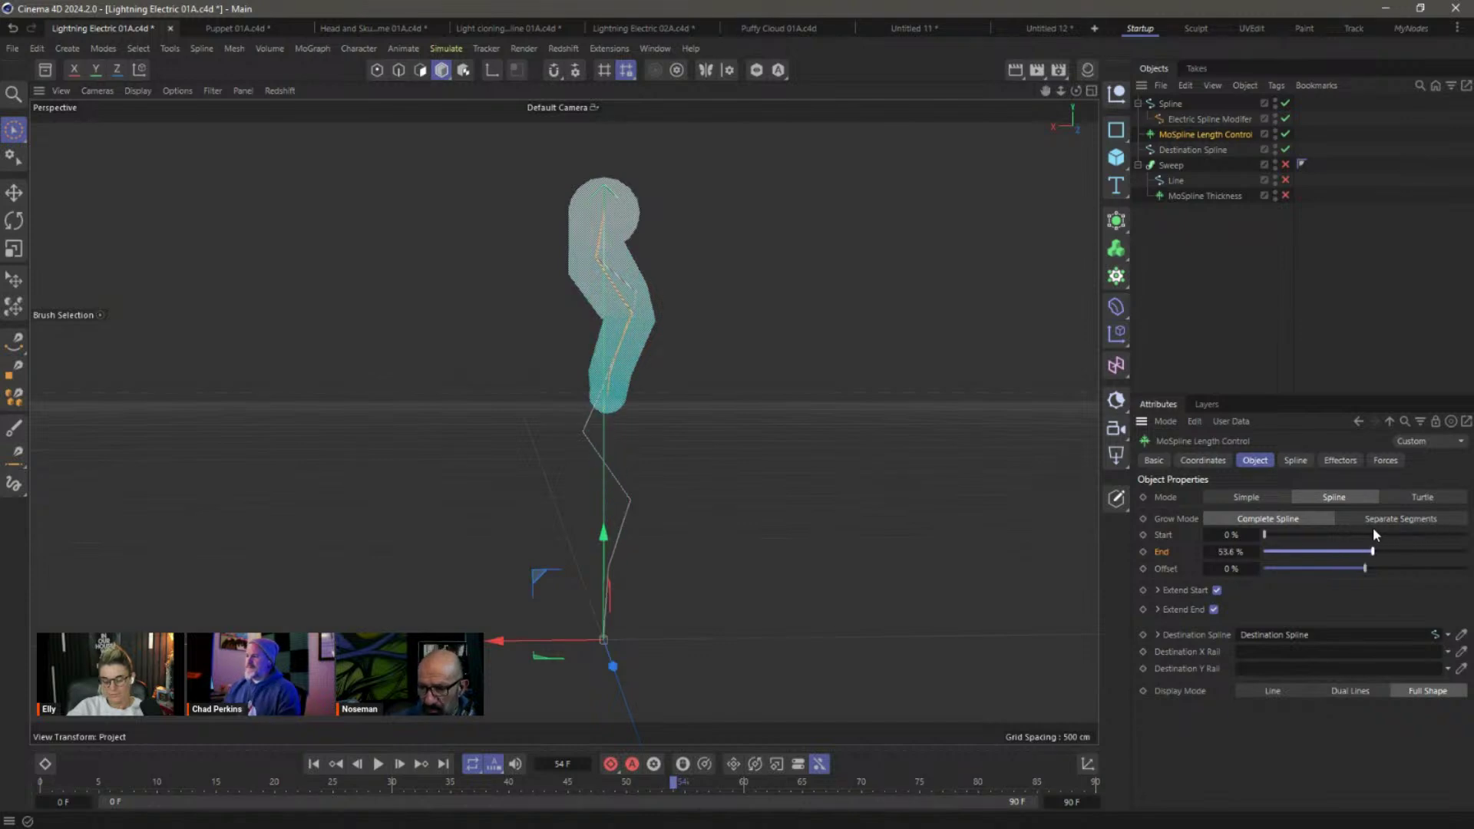
Set MoSpline Length Control's spline width to 23 cm and keep its width curve falling to zero at the end.
left_click(1296, 461)
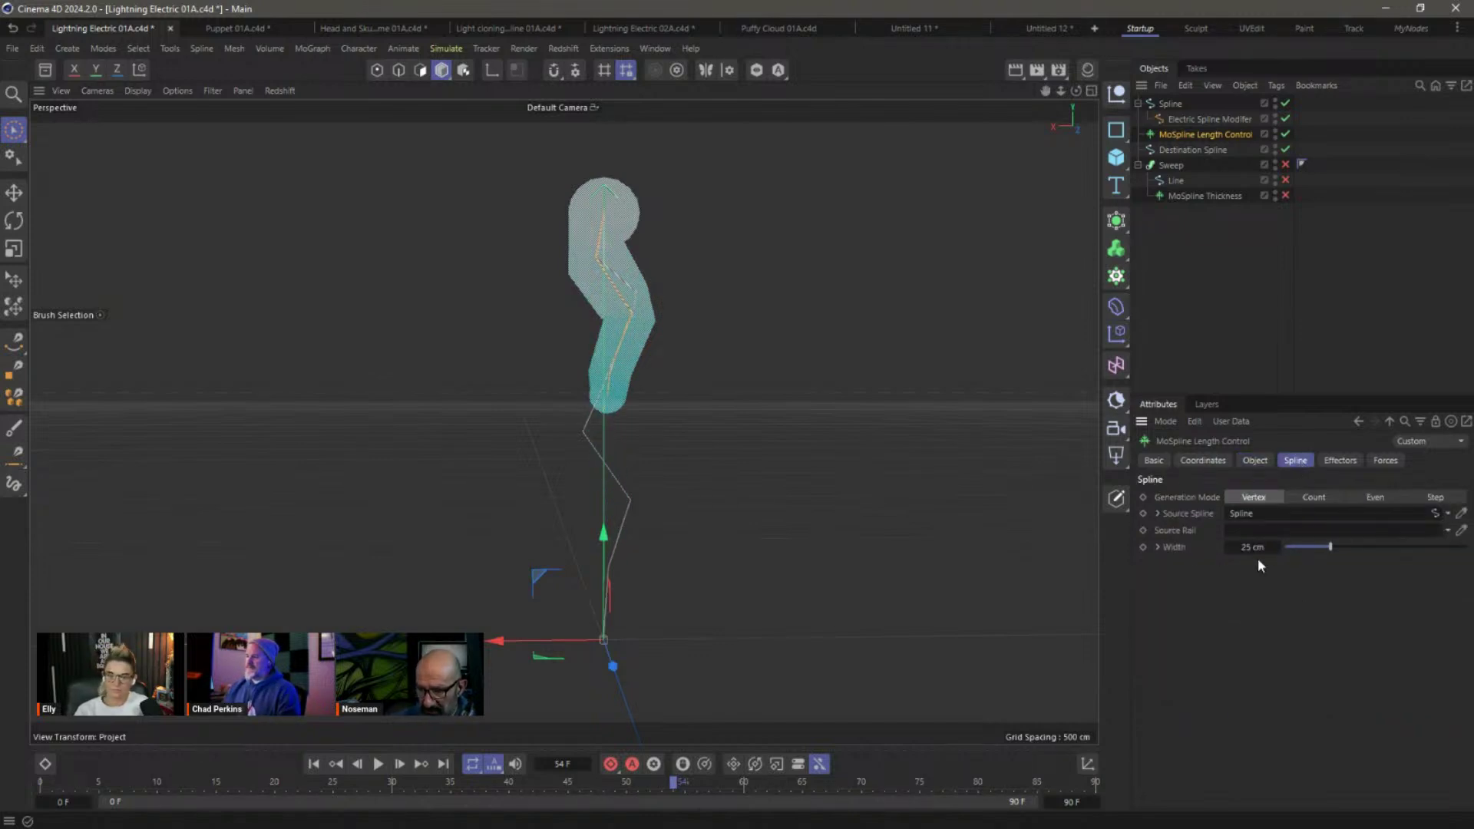
left_click(1156, 547)
mouse_move(1333, 547)
left_mouse_down()
mouse_move(1376, 546)
mouse_move(1327, 547)
left_mouse_up()
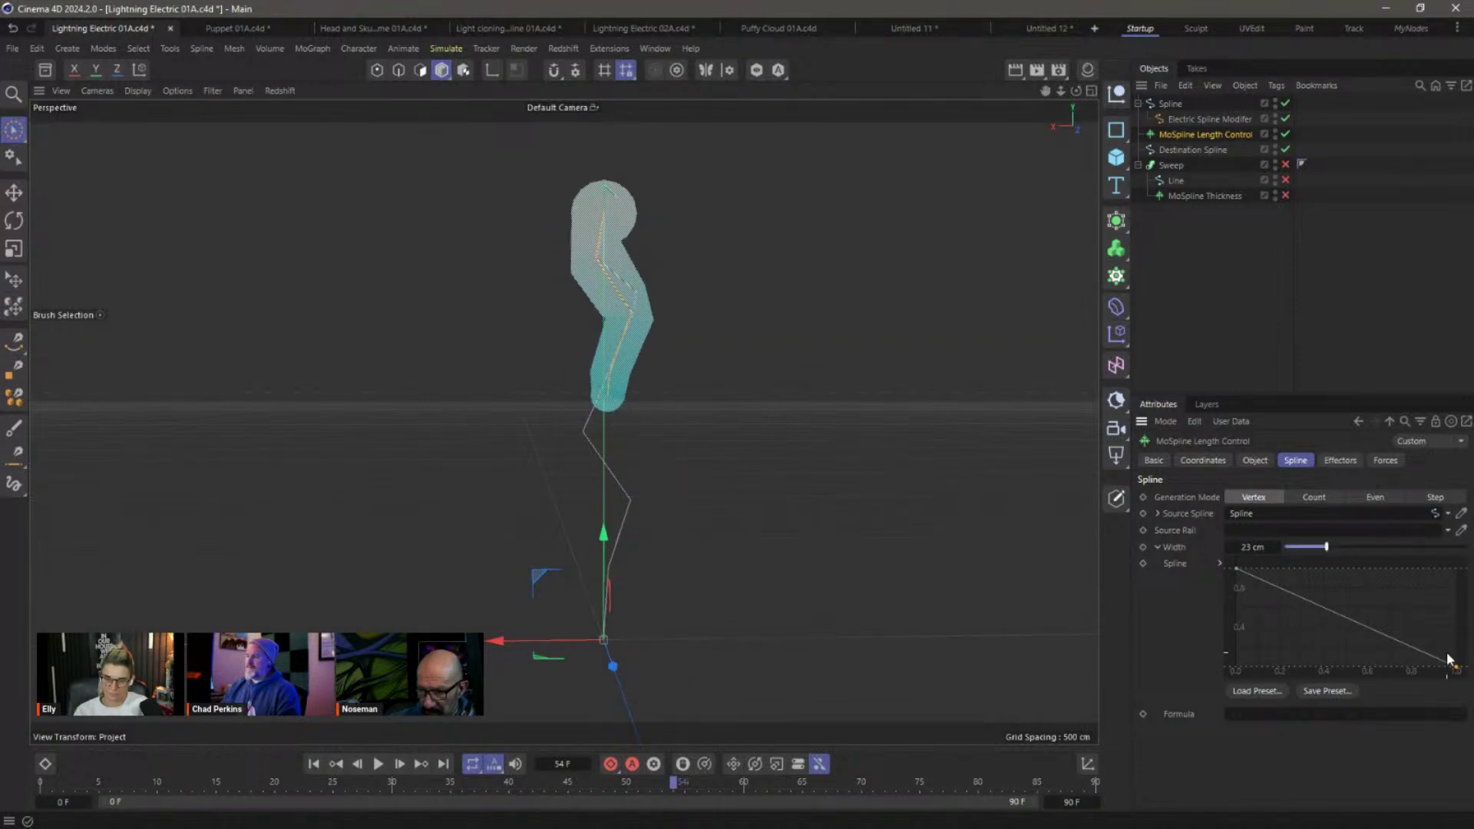
mouse_move(1457, 670)
left_mouse_down()
mouse_move(1458, 606)
mouse_move(1457, 667)
left_mouse_up()
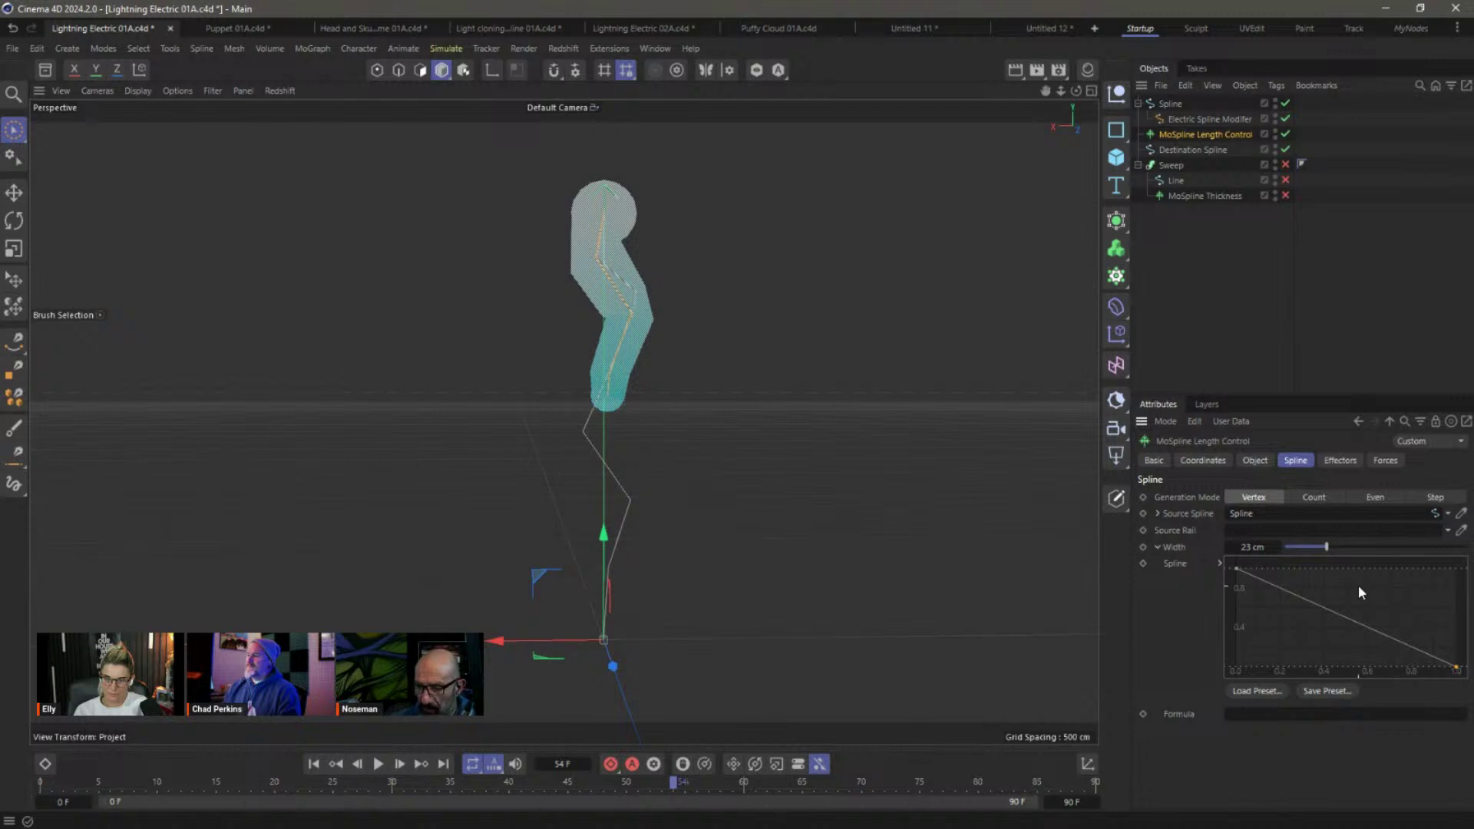
Enable the Sweep with its Line and MoSpline Thickness, and inspect the MoSpline Thickness width curve.
left_click(1187, 233)
left_click(1177, 196)
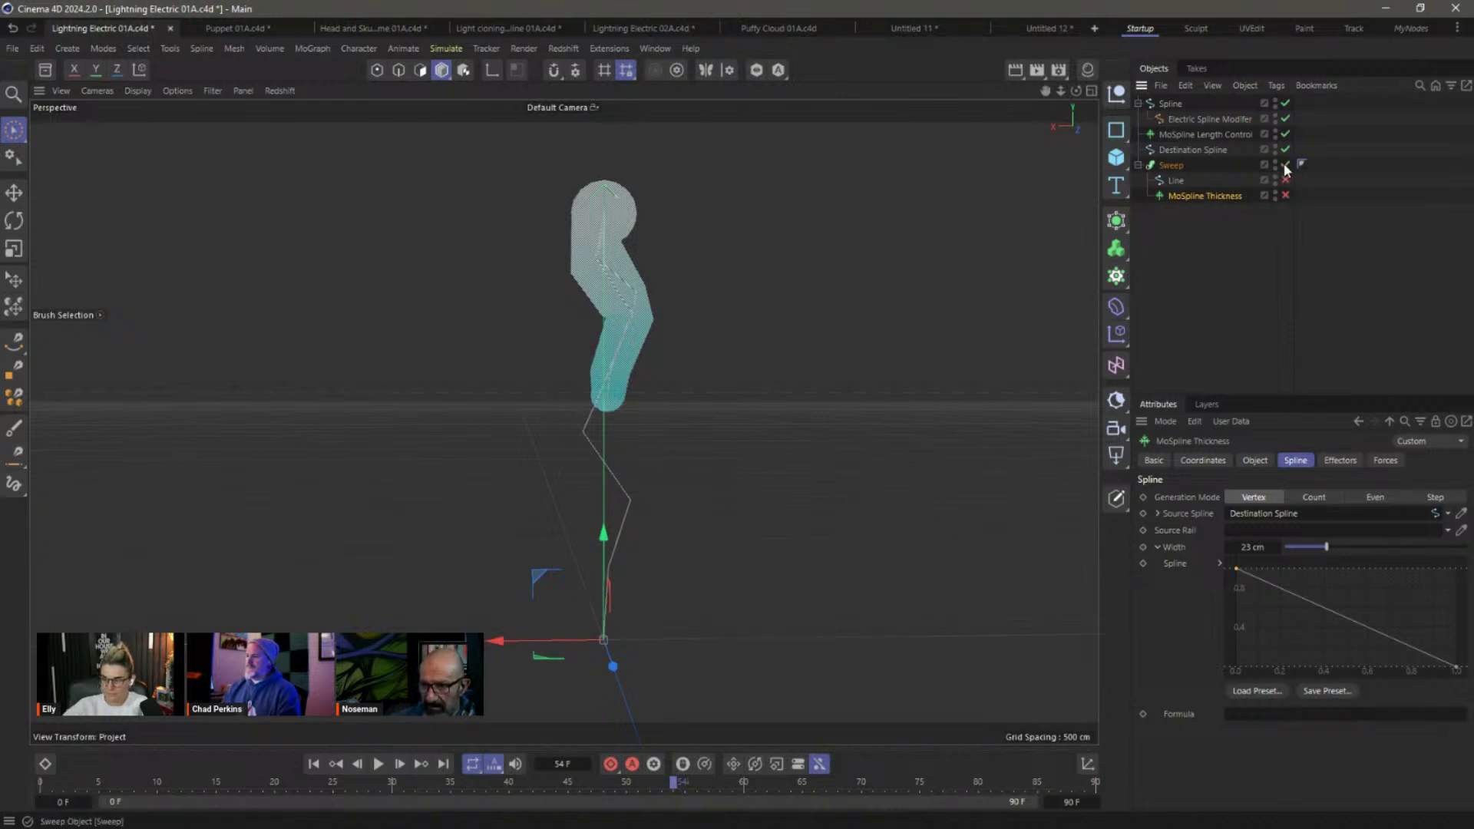
left_click_drag(1284, 168, 1284, 202)
left_click(1266, 252)
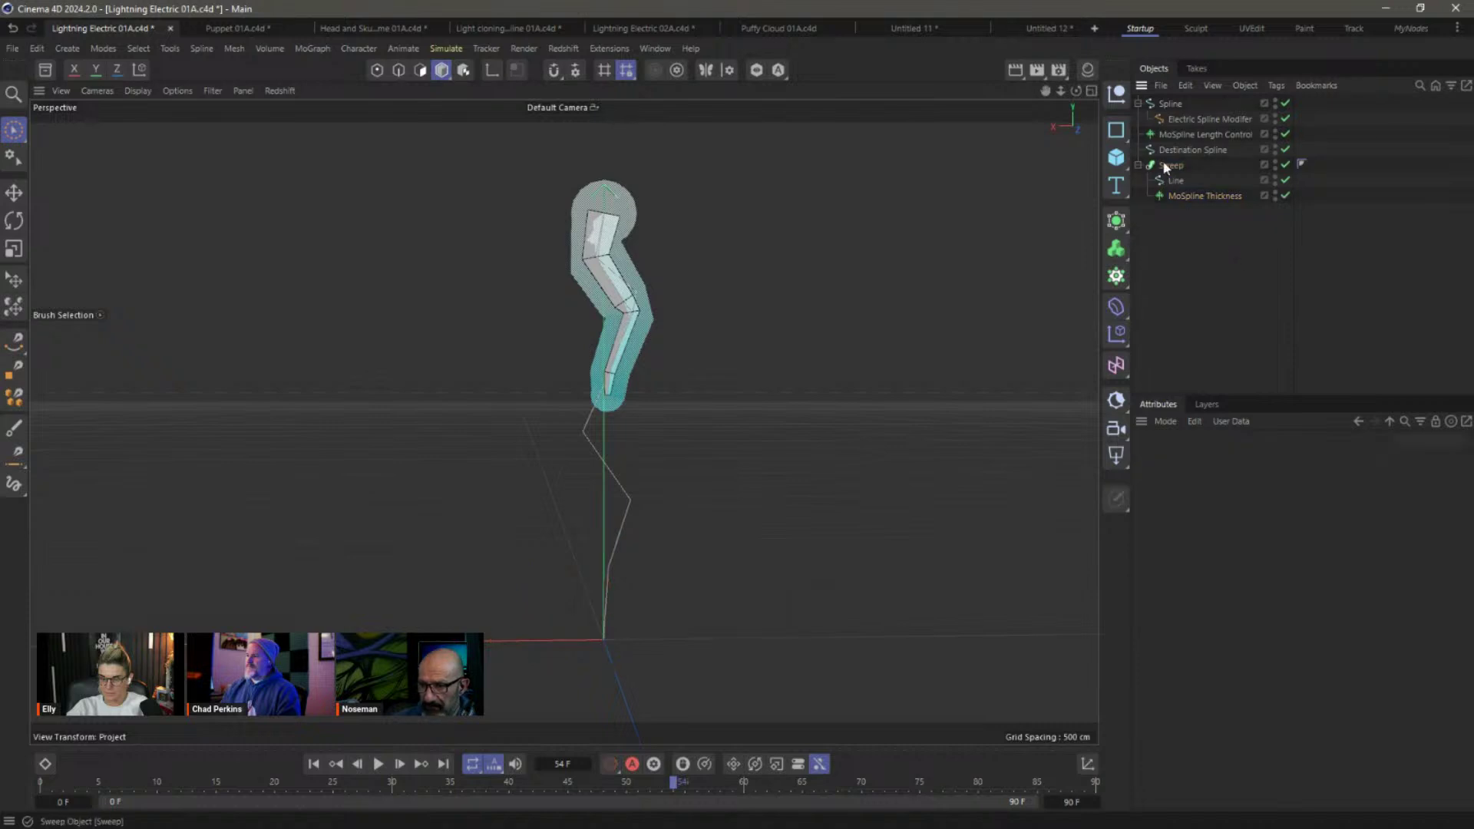
left_click(1229, 199)
left_click(1457, 668)
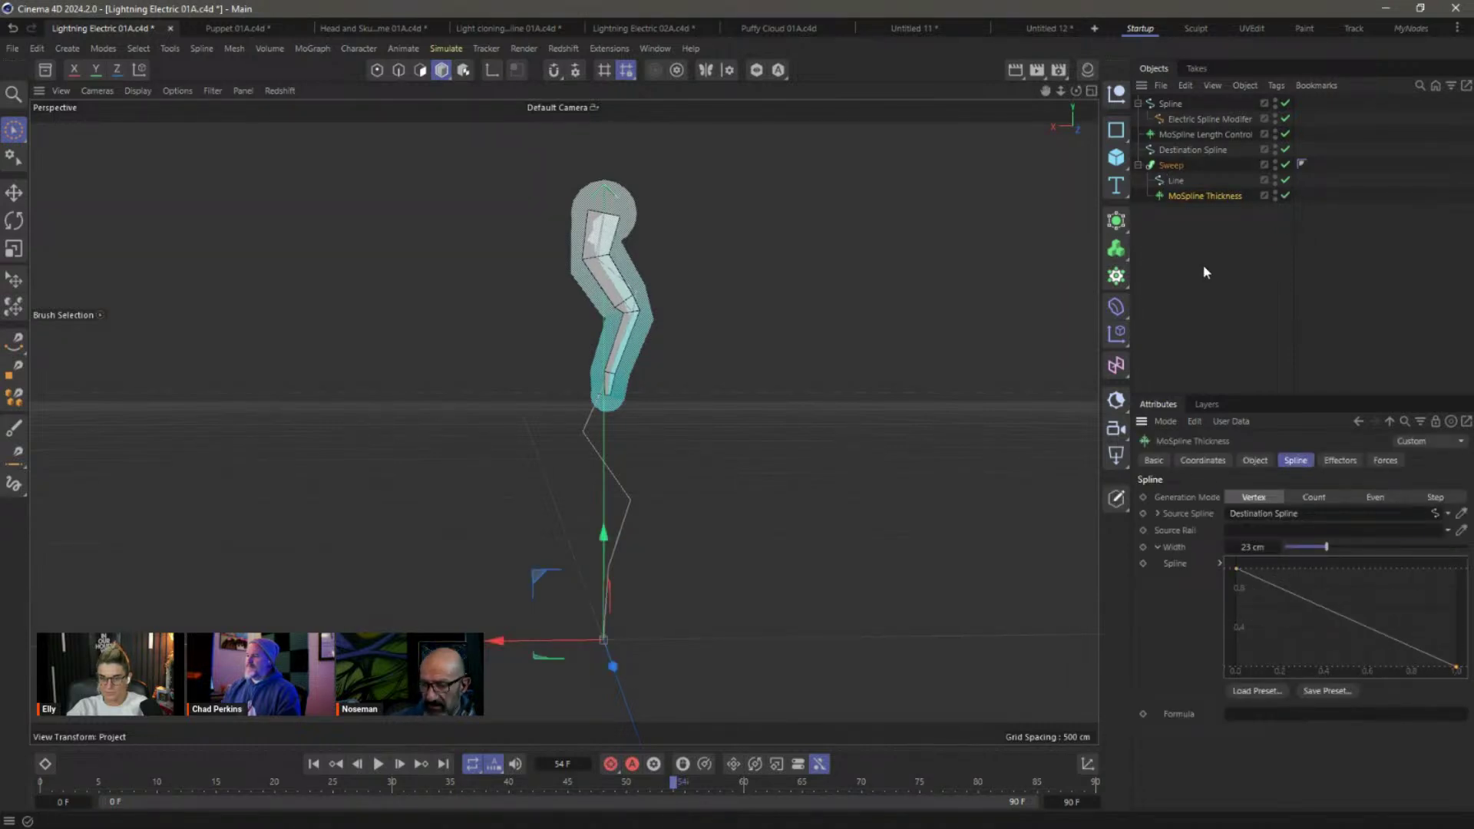
left_click(1195, 224)
left_click(1182, 198)
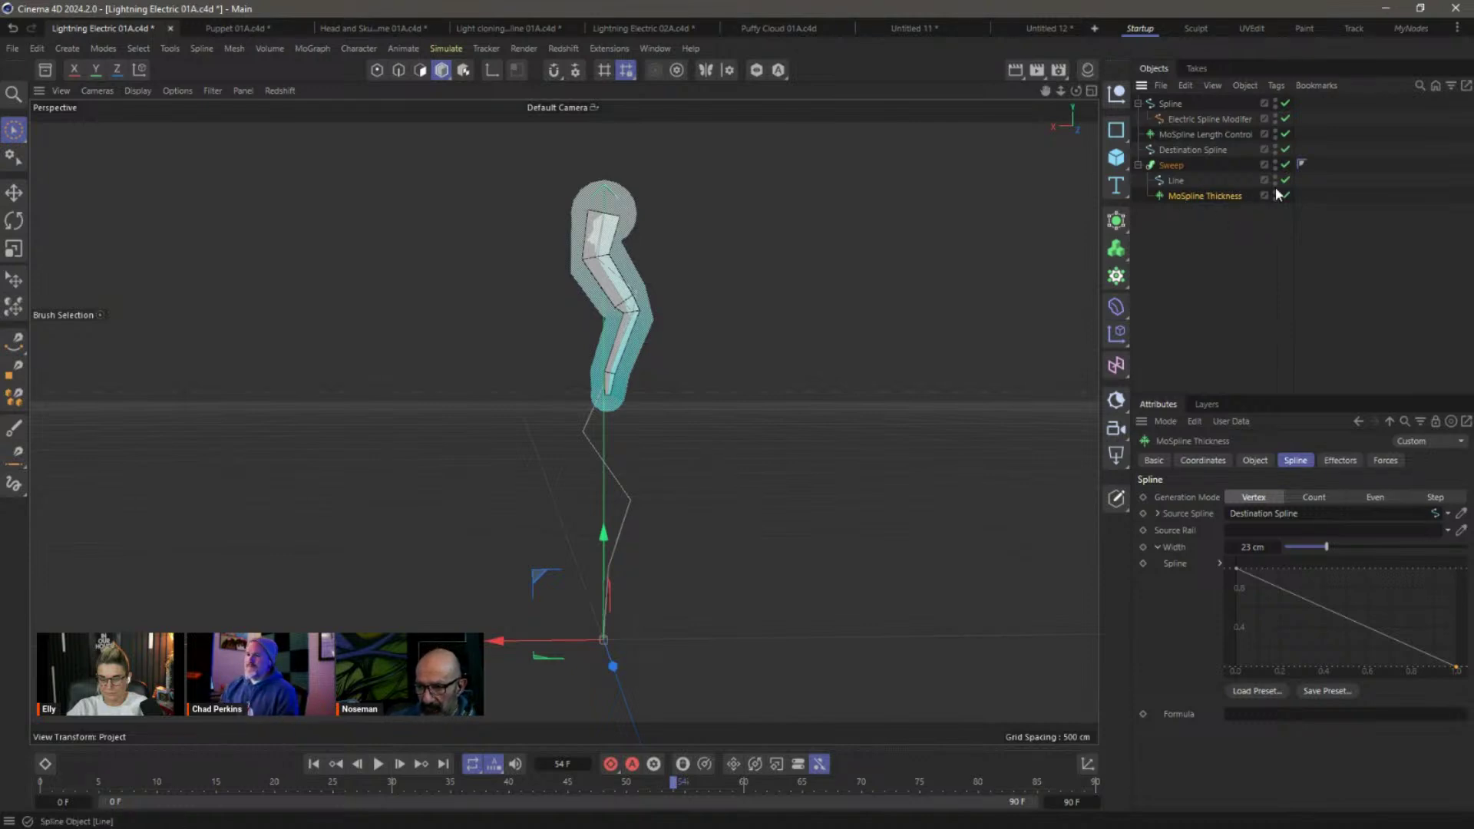
Disable the Sweep with its Line and MoSpline Thickness, and disable the Destination Spline.
left_click(1285, 165)
left_click(1286, 149)
Set MoSpline Length Control's End to 61.5 %.
left_click(1206, 135)
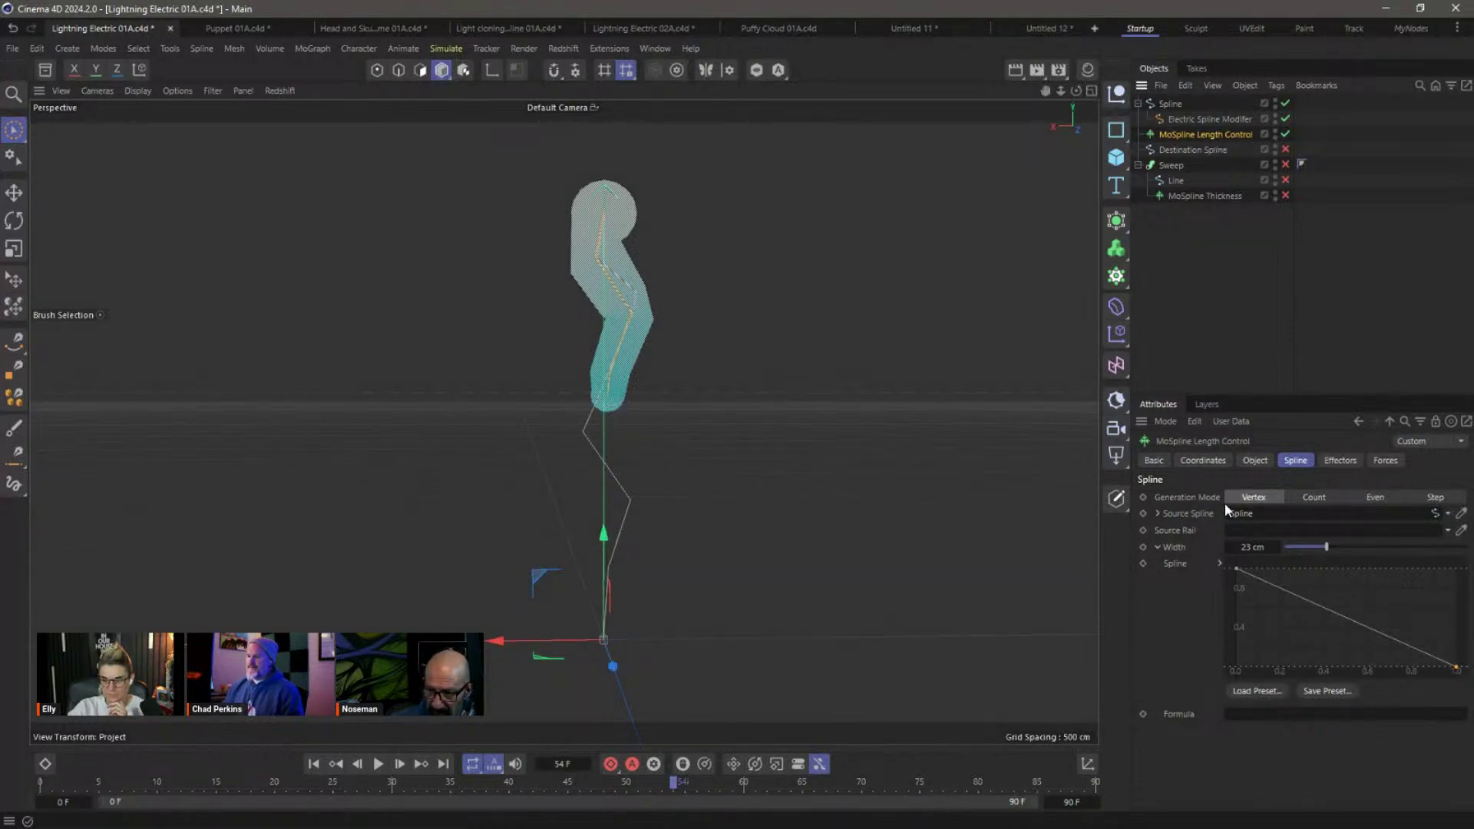
left_click(1256, 461)
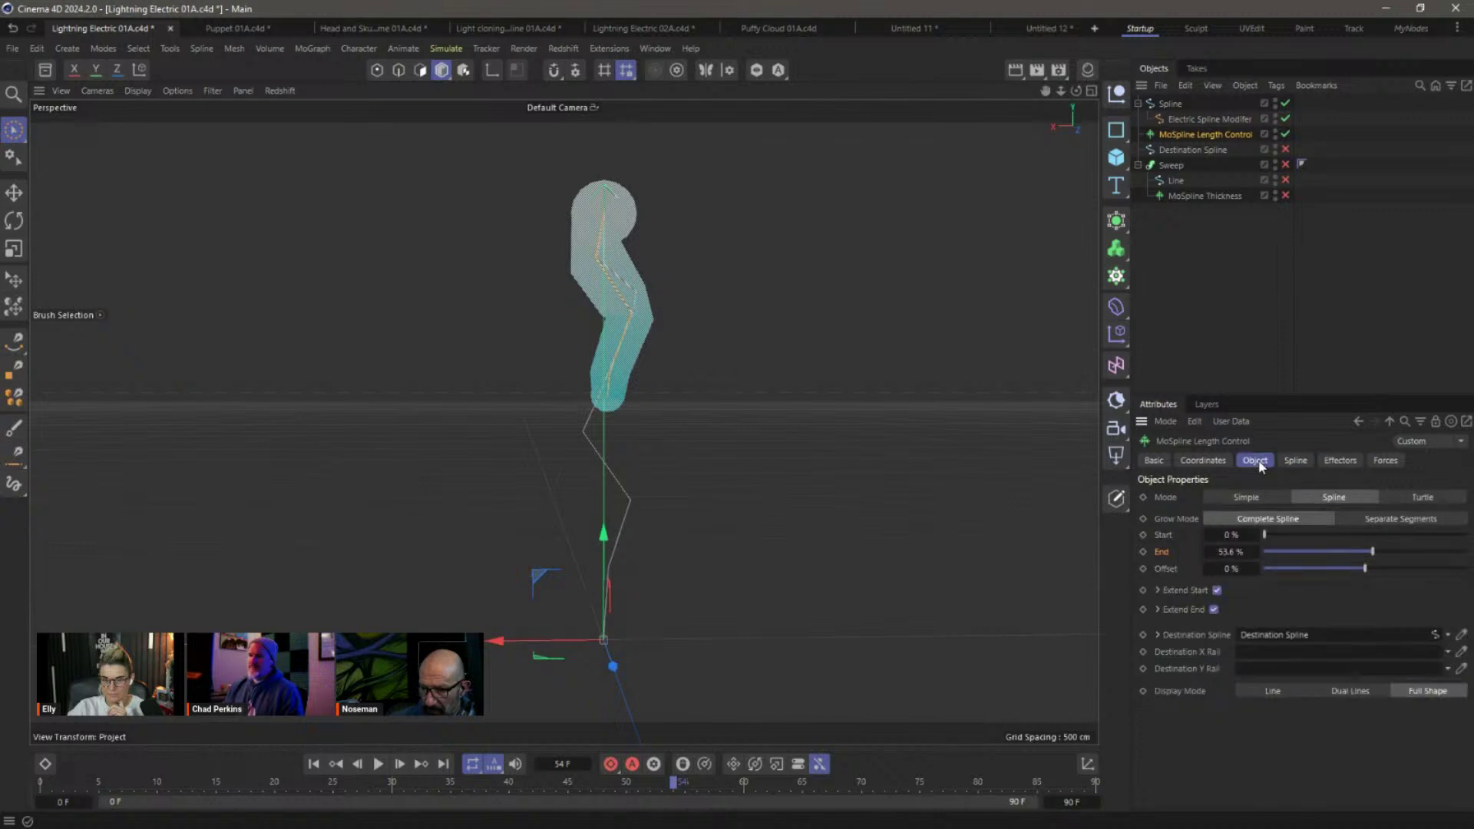
mouse_move(1379, 553)
left_mouse_down()
mouse_move(1402, 553)
mouse_move(1293, 553)
mouse_move(1461, 541)
mouse_move(1388, 548)
left_mouse_up()
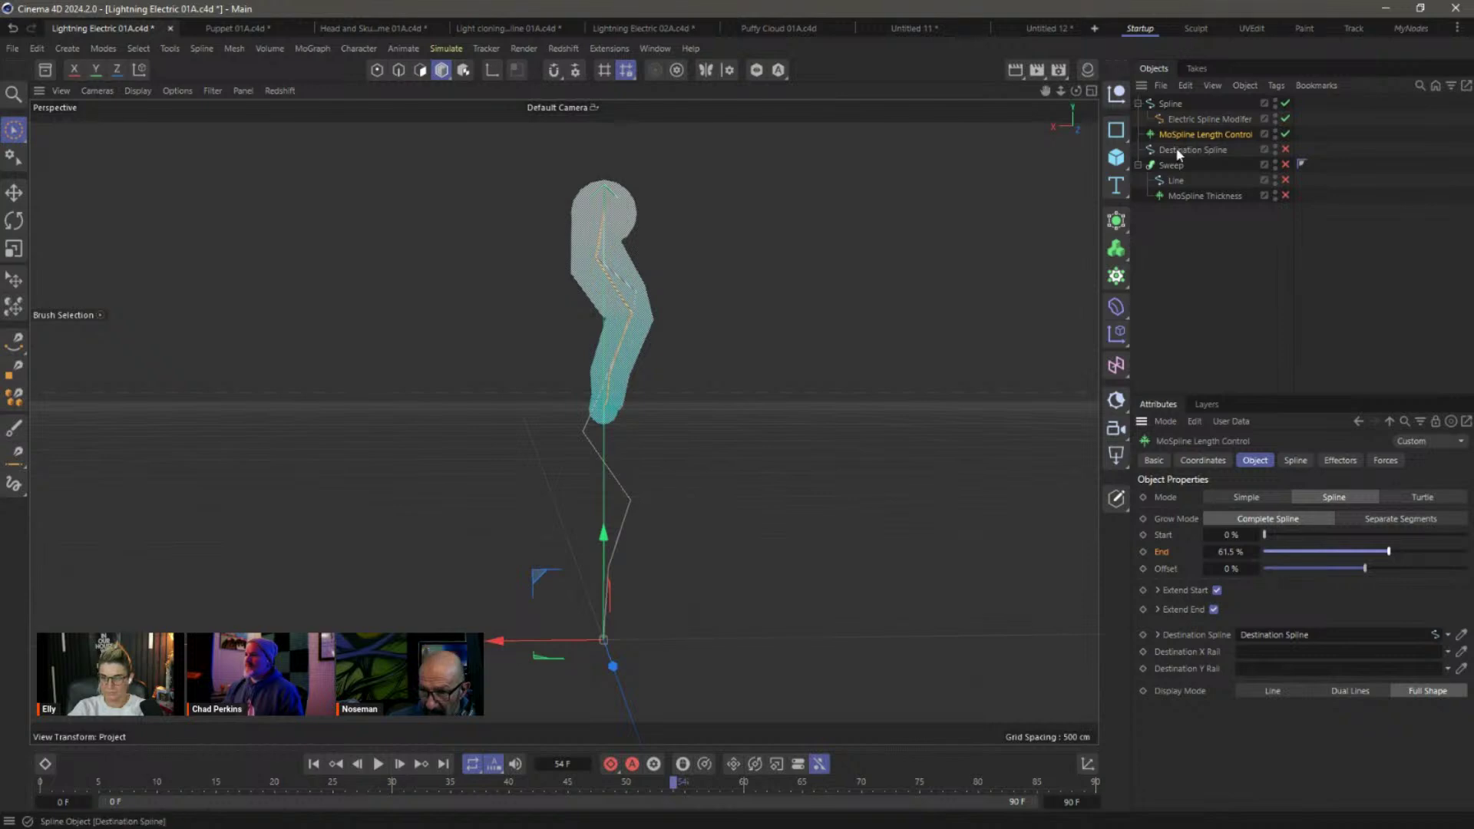
Enable the Destination Spline and hide the source Spline in the viewport.
left_click(1198, 149)
left_click(1286, 149)
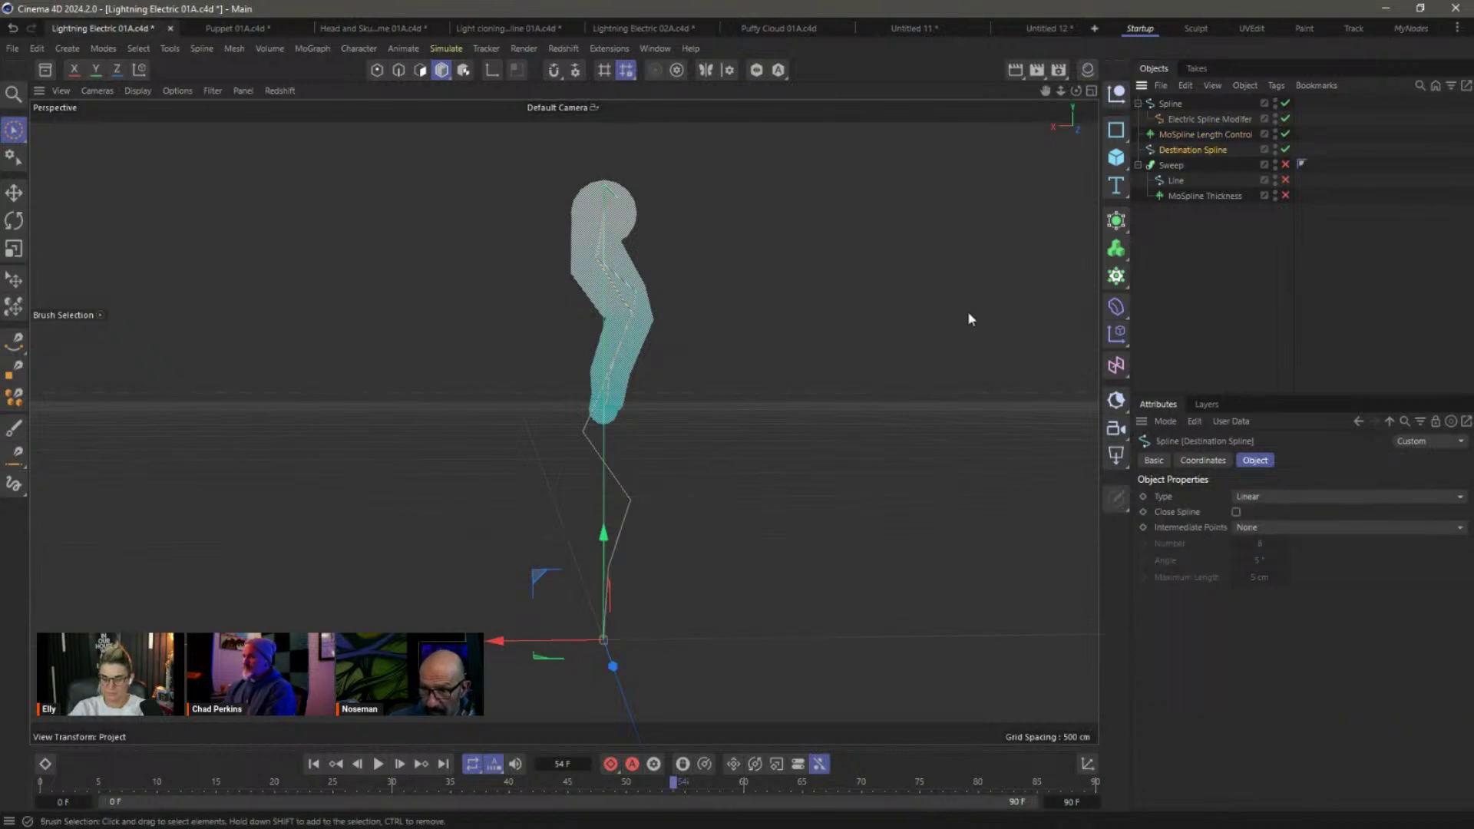
left_click(1274, 100)
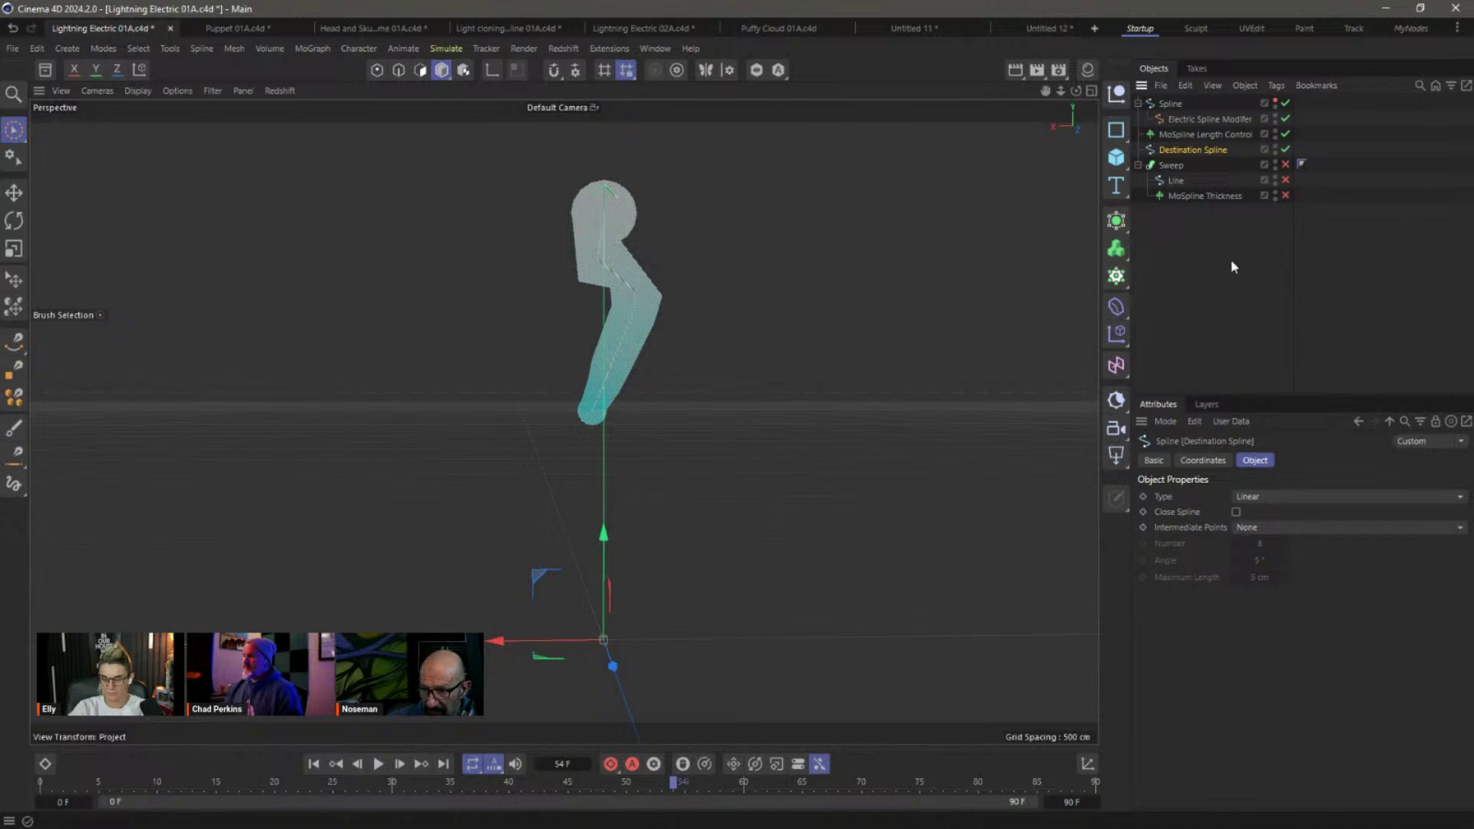
Enable MoSpline Thickness with the Full Shape display mode and hide MoSpline Length Control in the viewport.
left_click(1191, 197)
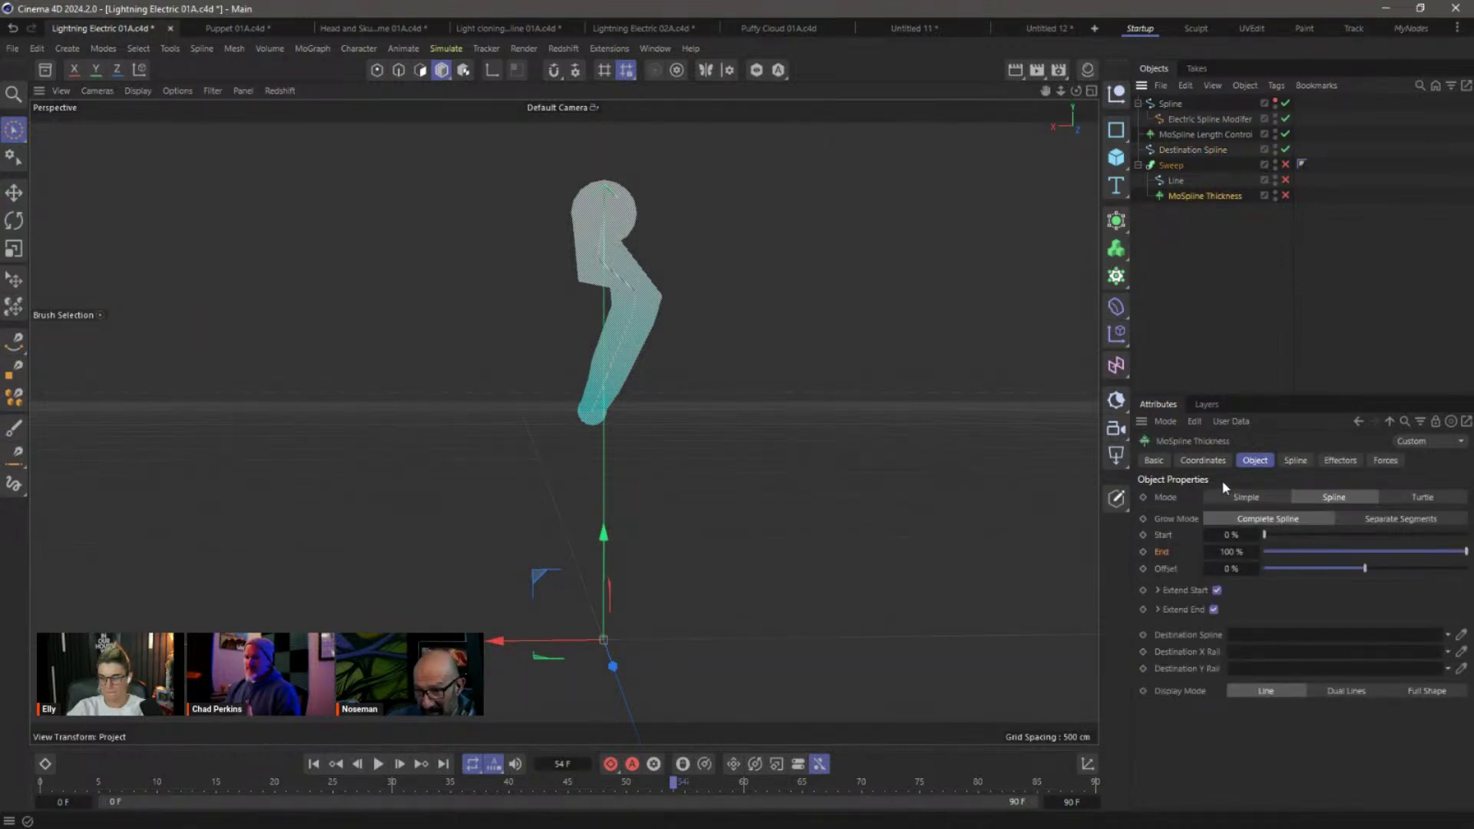
left_click(1285, 195)
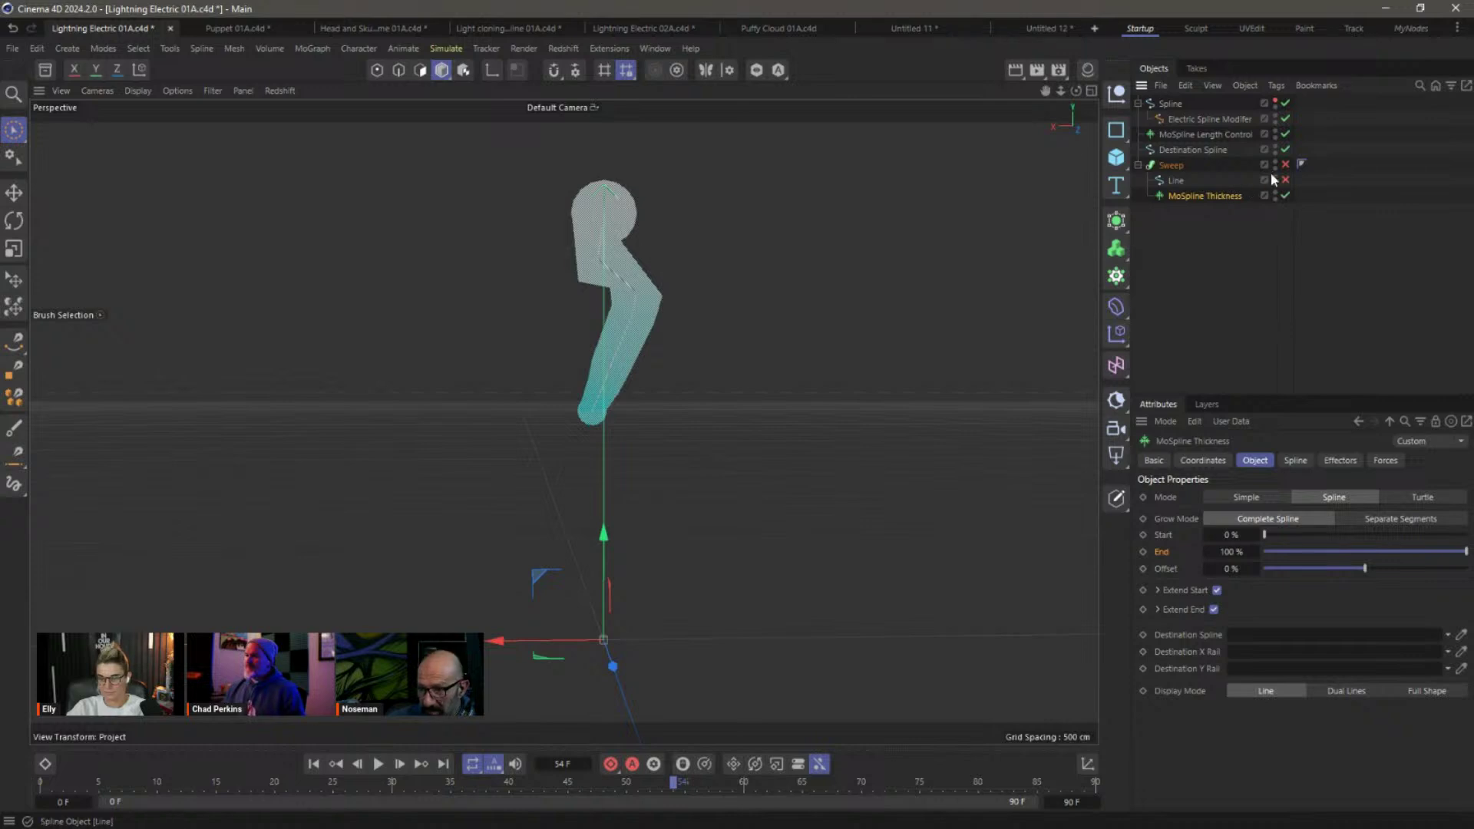
left_click(1279, 134)
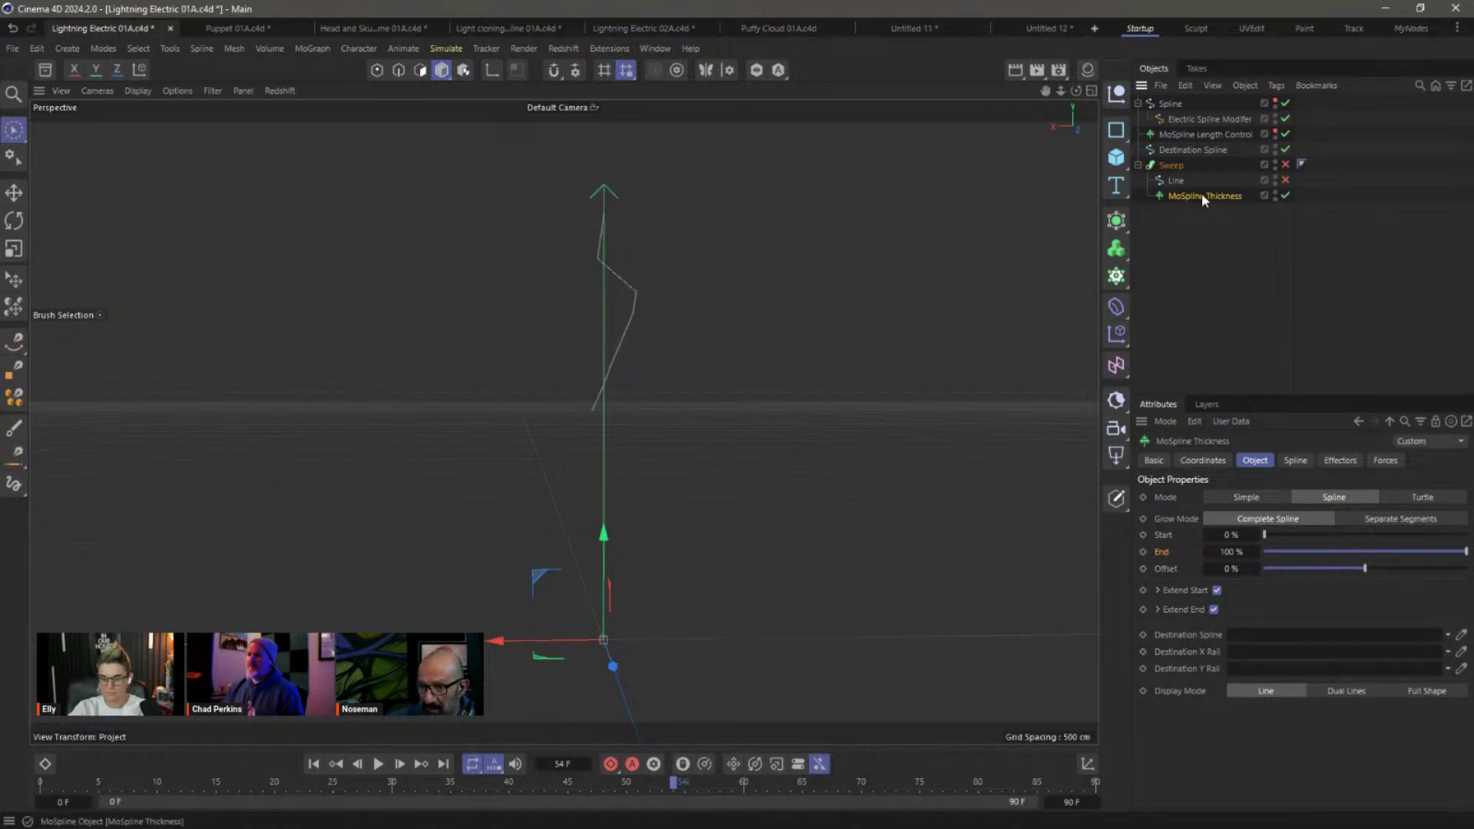
left_click(1428, 691)
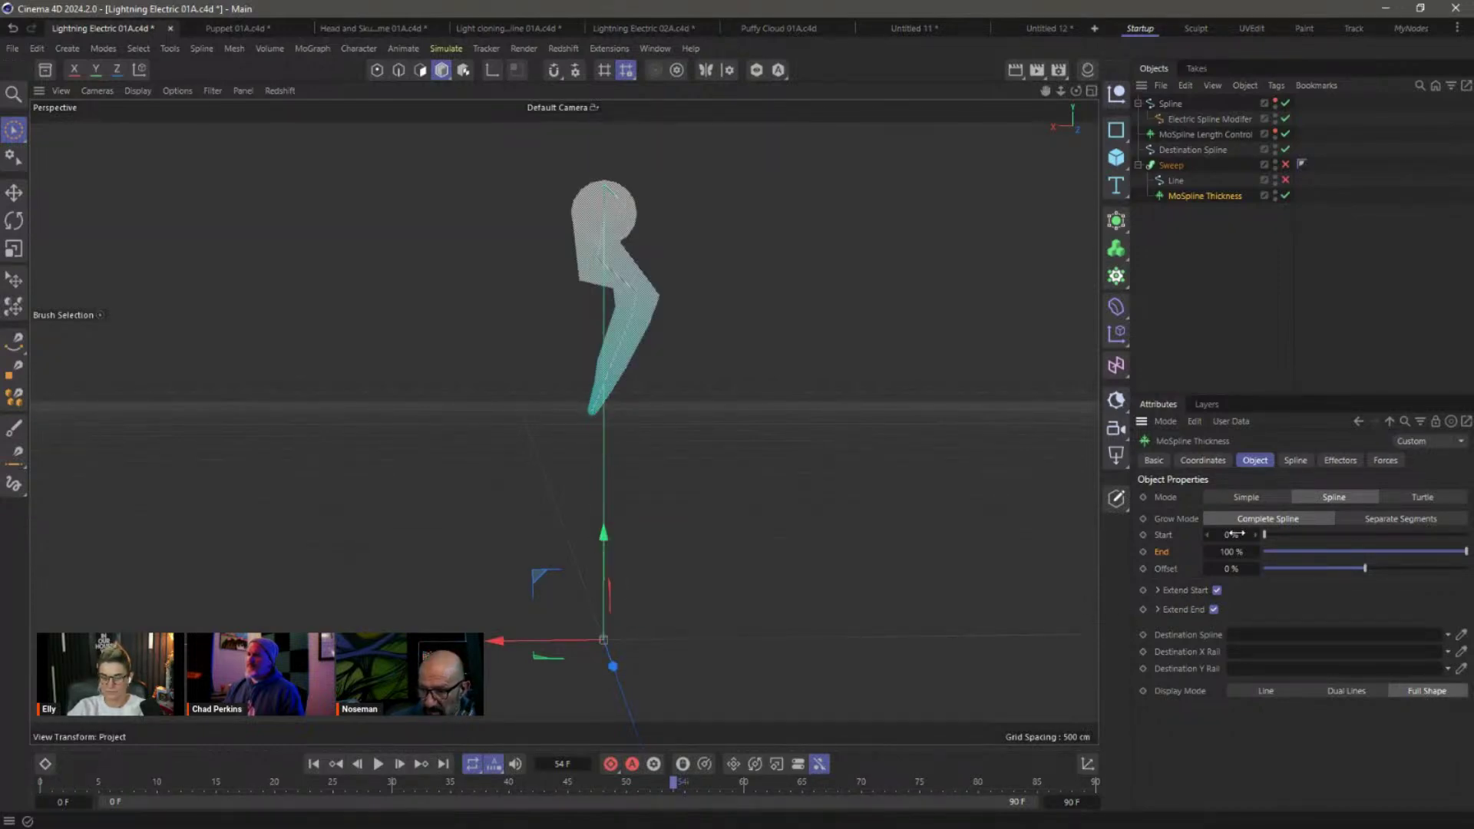
Set MoSpline Length Control's End to 100 % and enable the Sweep with its Line.
left_click(1202, 135)
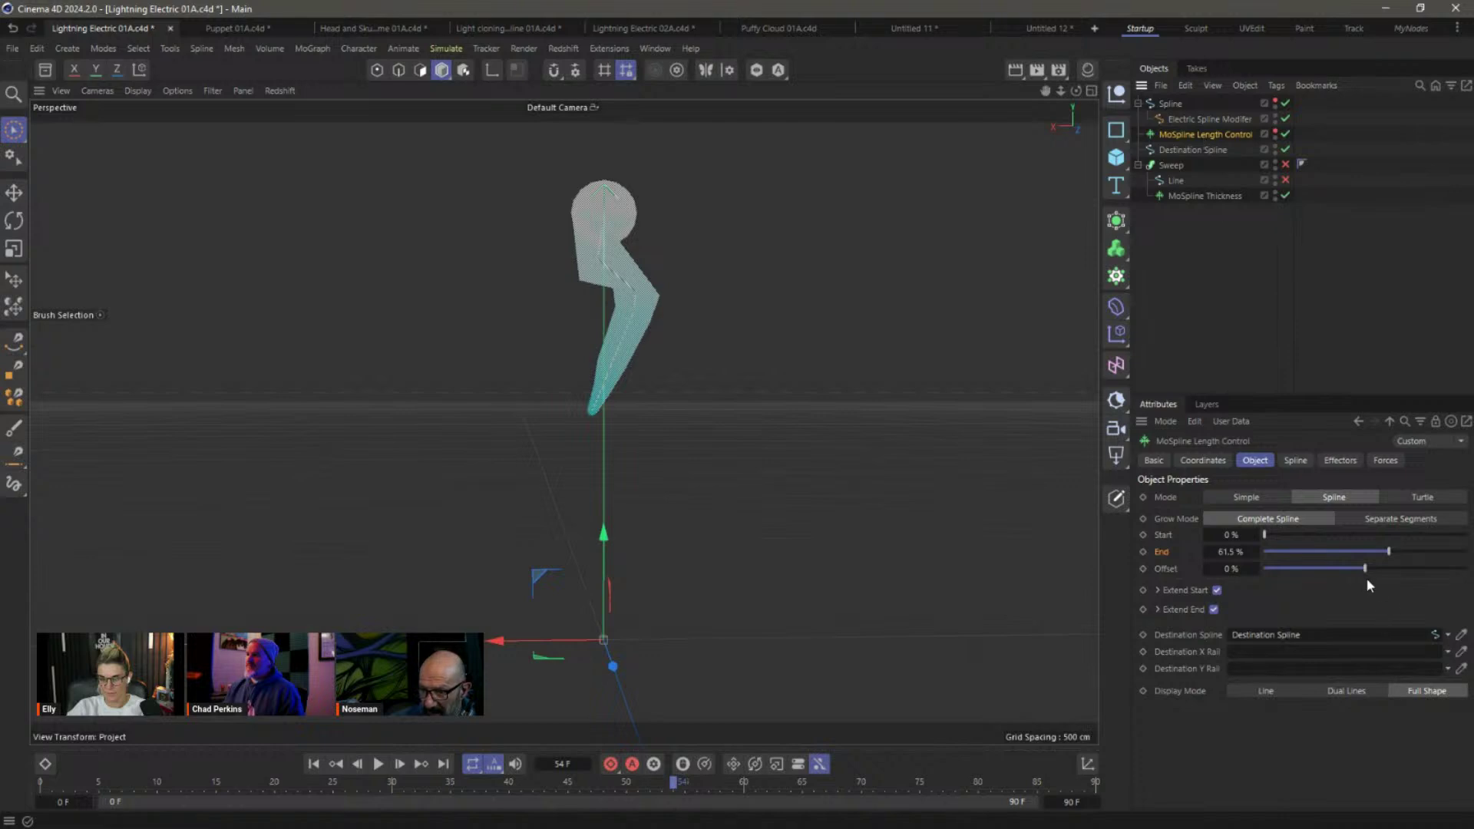
left_click_drag(1391, 552, 1467, 552)
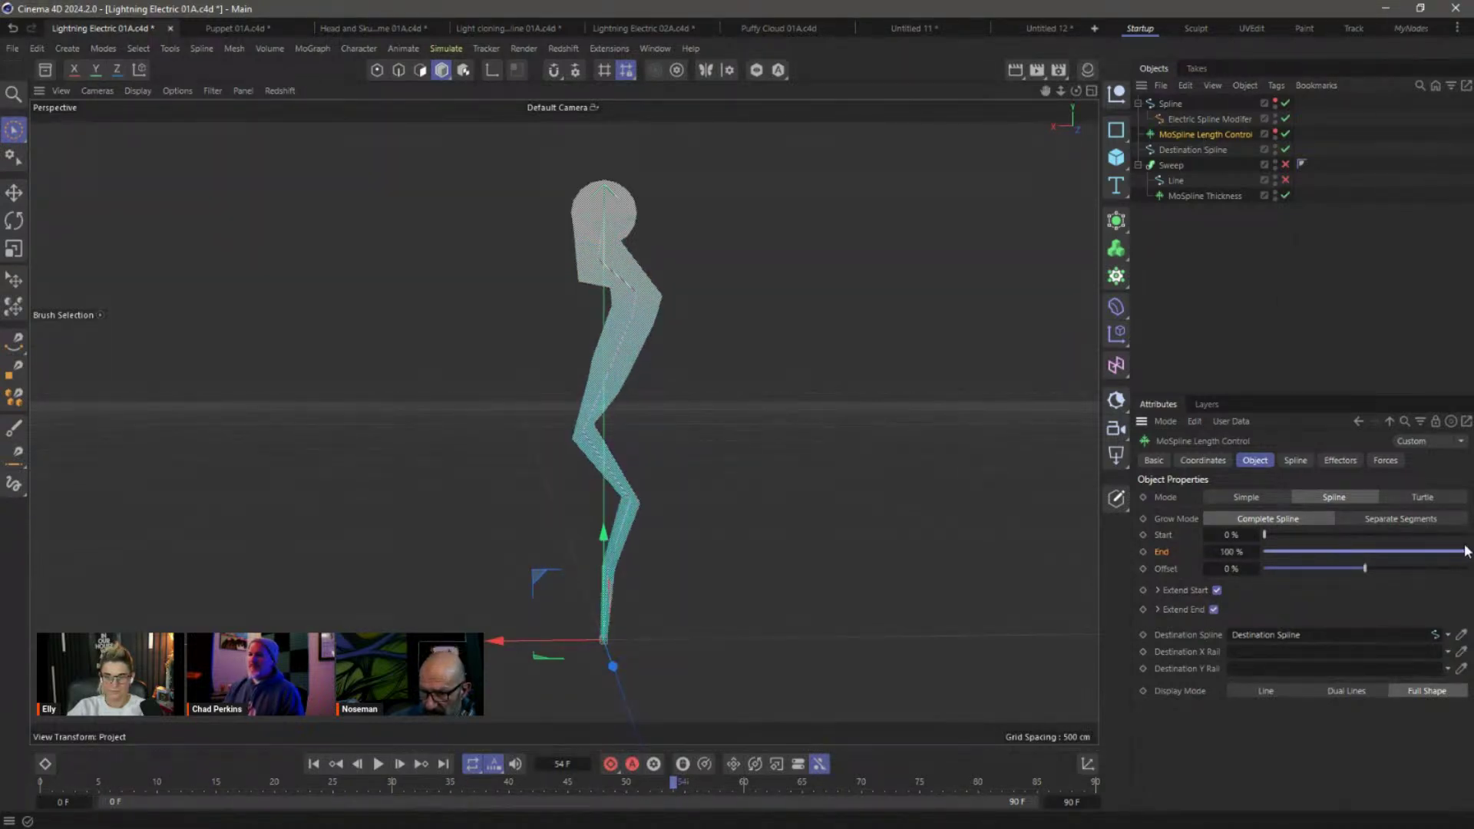
left_click(1285, 179)
Set MoSpline Thickness's display mode to Line and MoSpline Length Control's End to 47.6 %.
left_click(1229, 196)
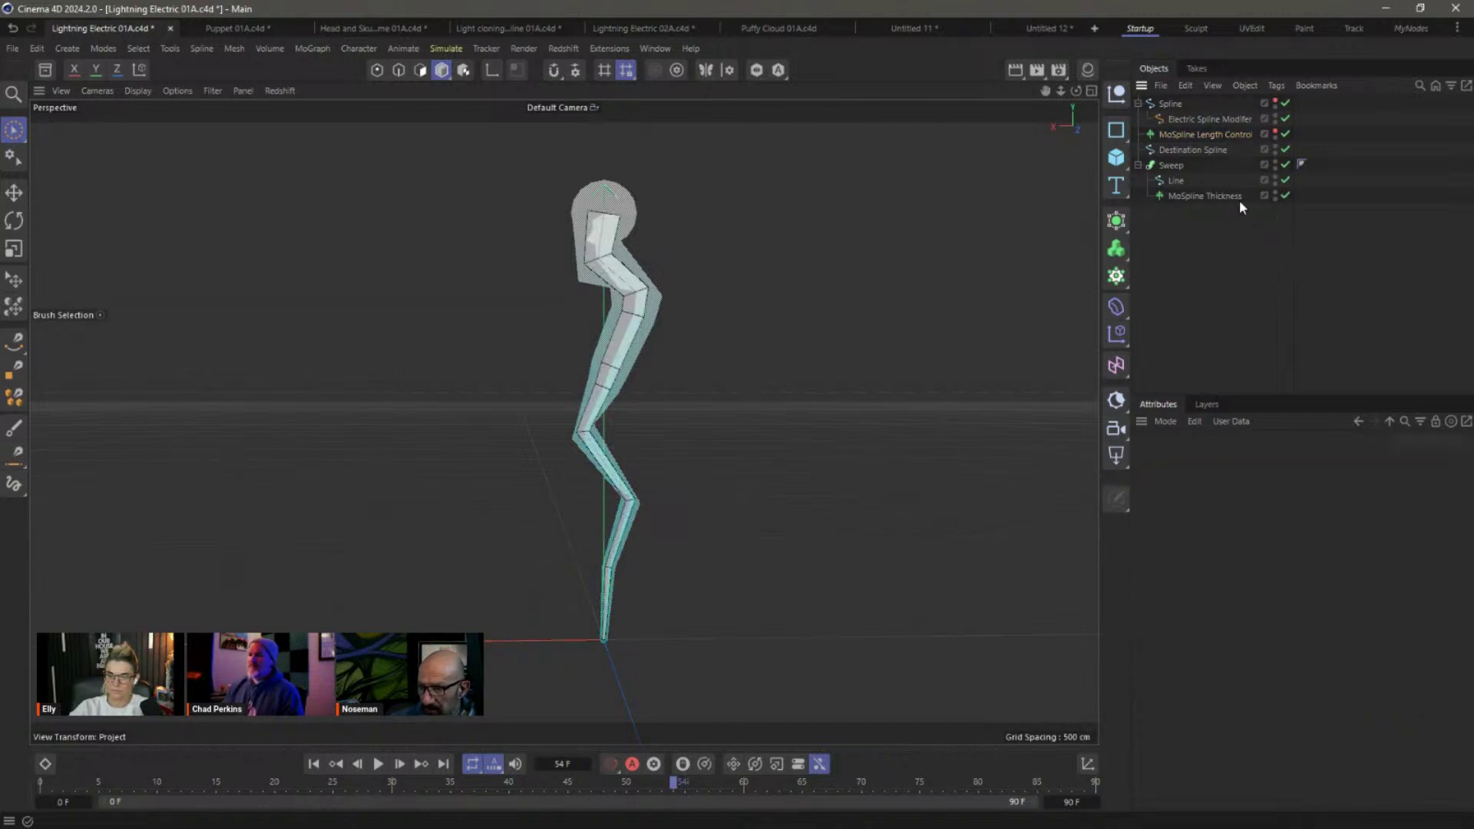
left_click(1295, 688)
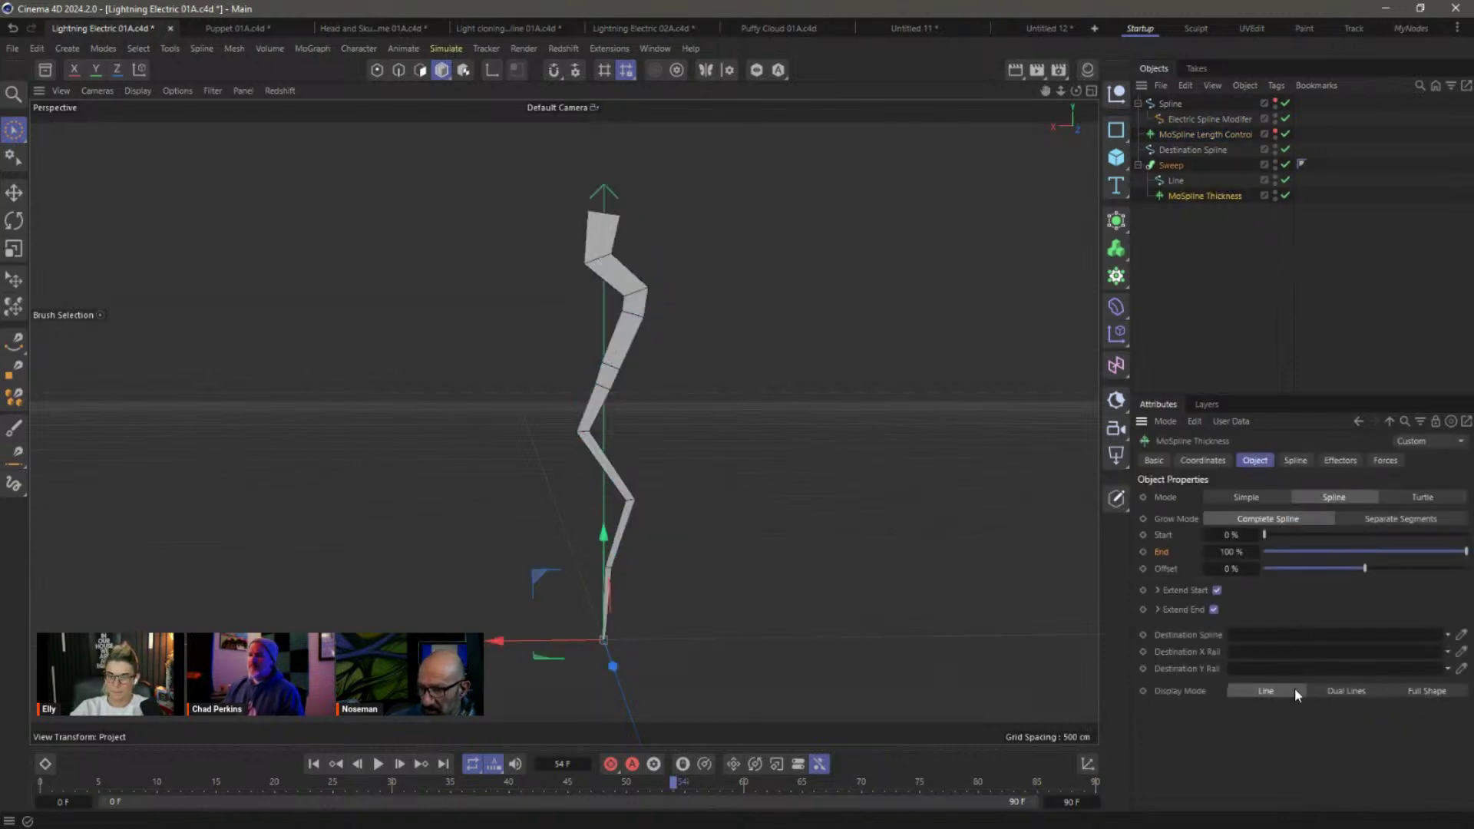
left_click(1191, 279)
left_click(1205, 135)
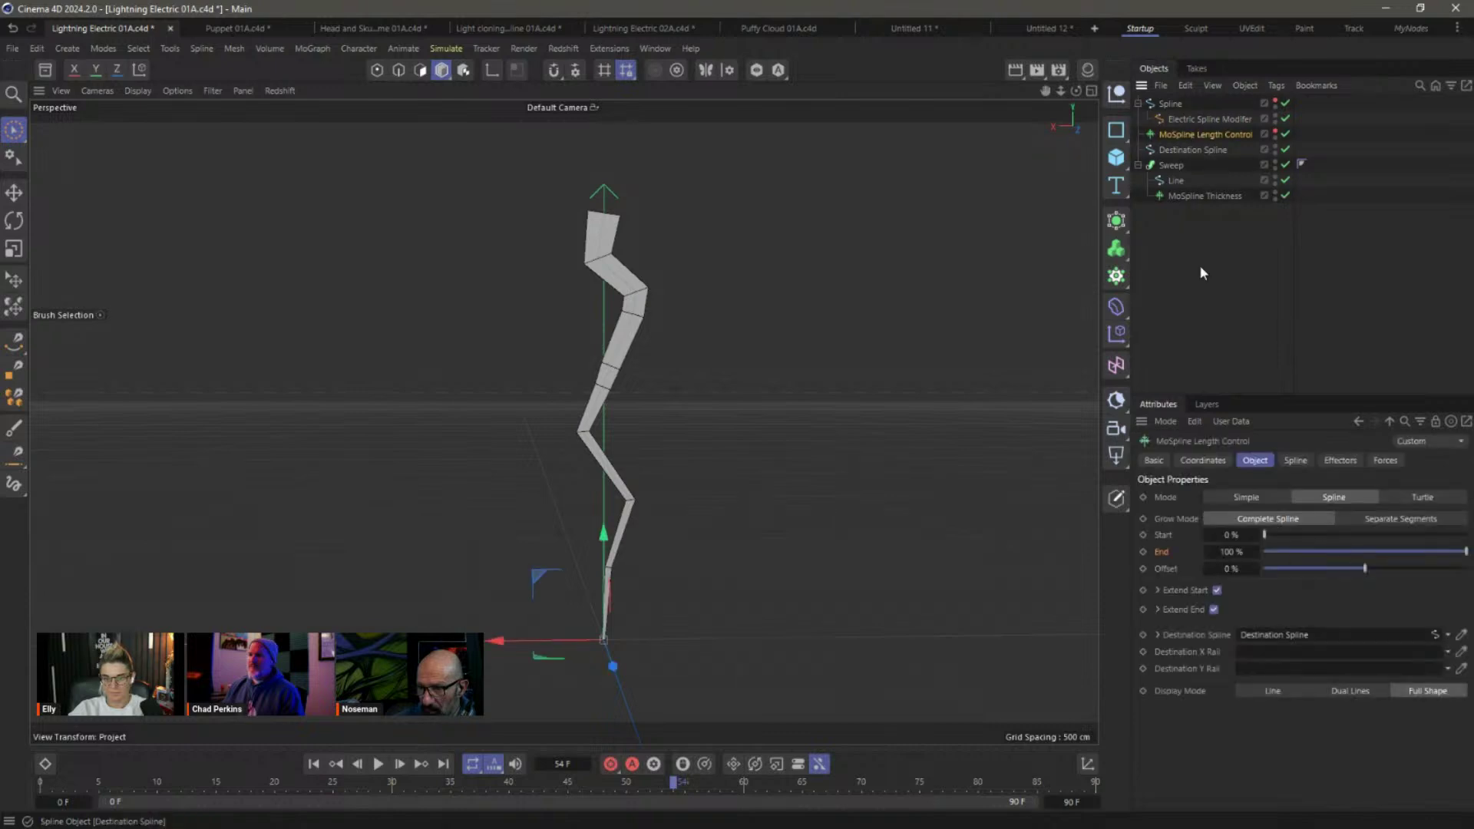
left_click_drag(1419, 552, 1361, 553)
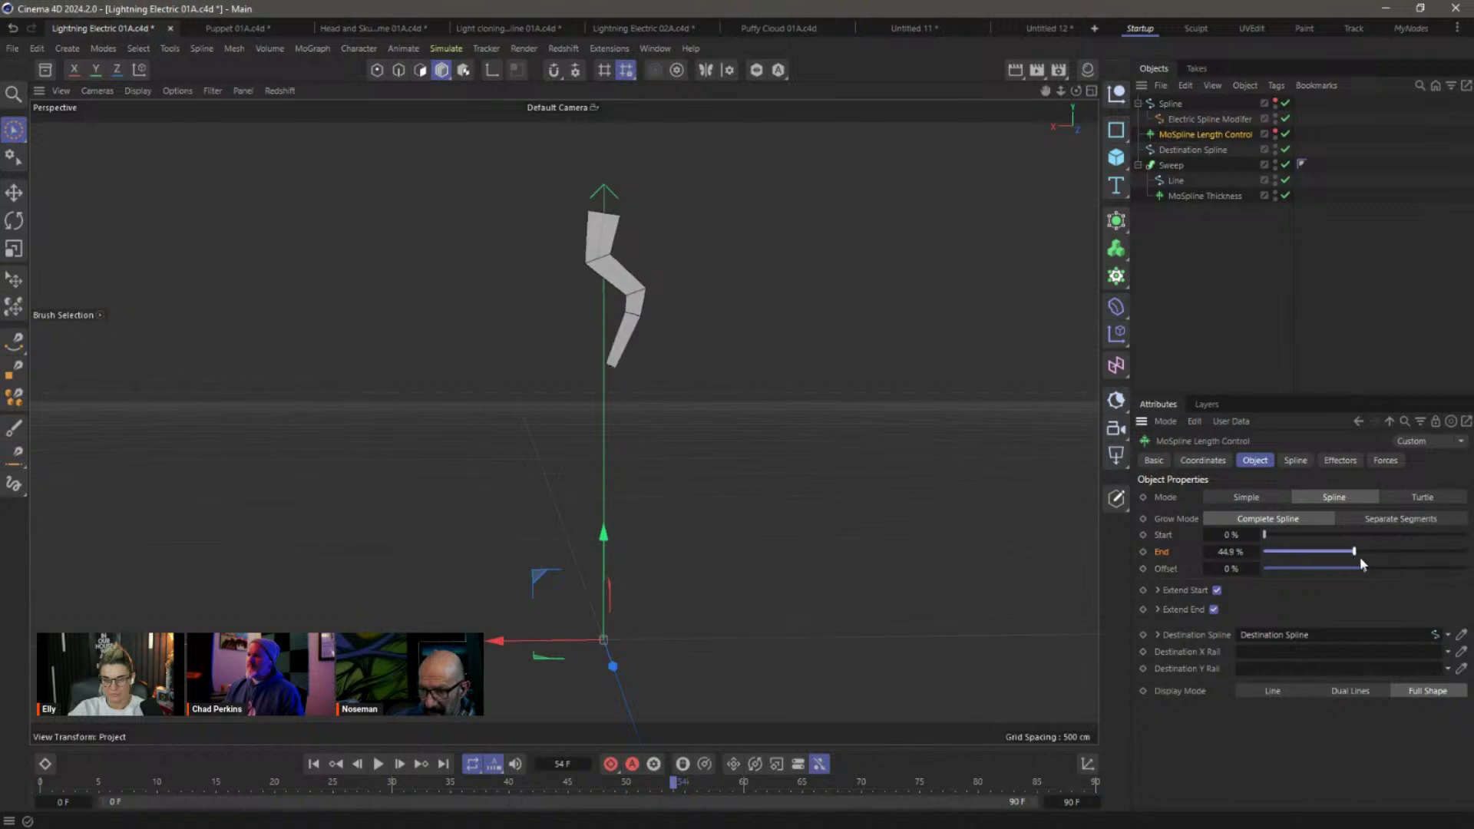
Revert the Lightning Electric 01A project to its saved version.
left_click(13, 48)
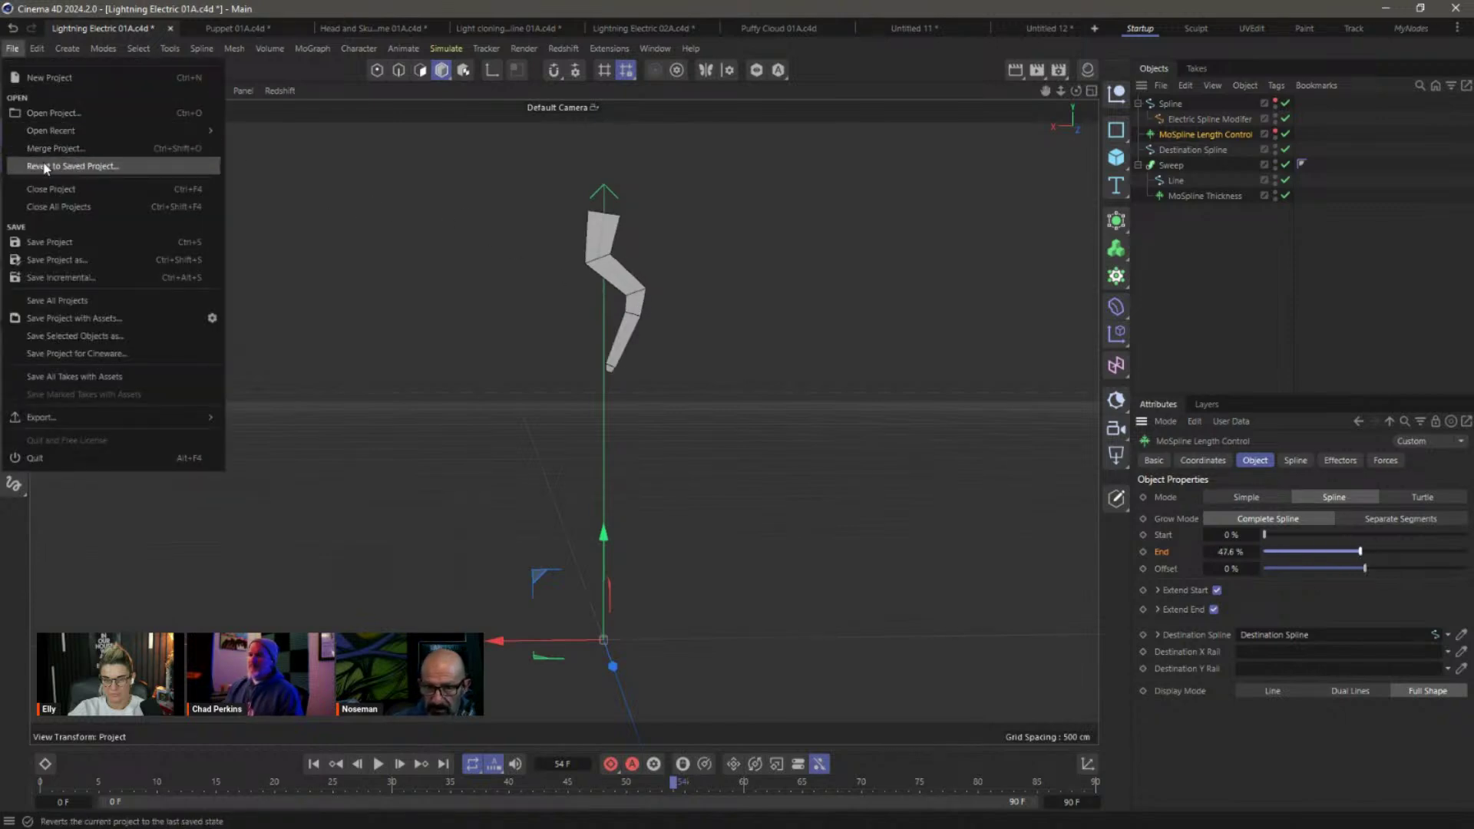
left_click(92, 165)
left_click(699, 478)
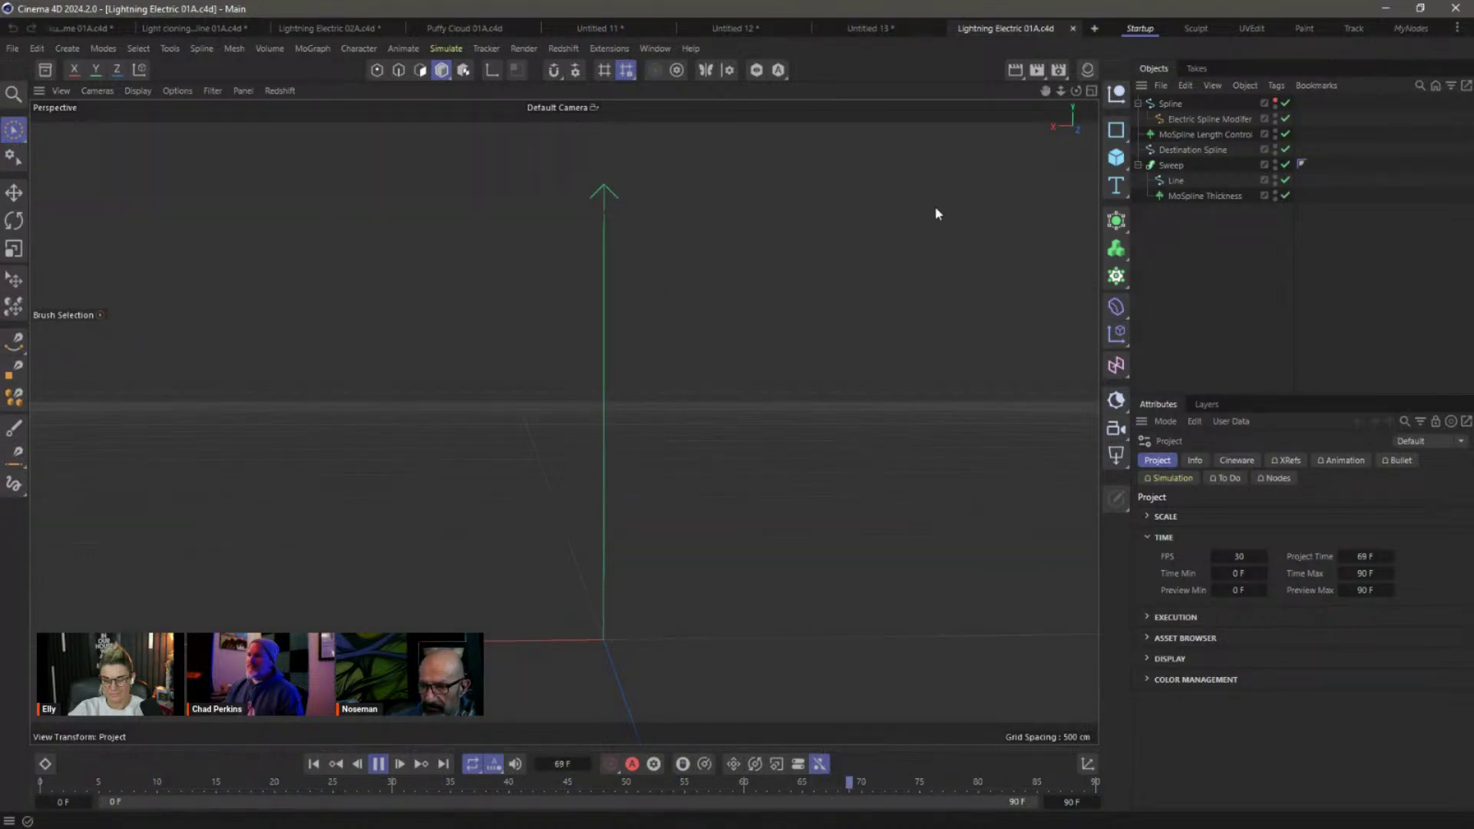
Review the Spline, MoSpline Length Control, Destination Spline, MoSpline Thickness width curve and Line while the animation plays.
left_click(1173, 103)
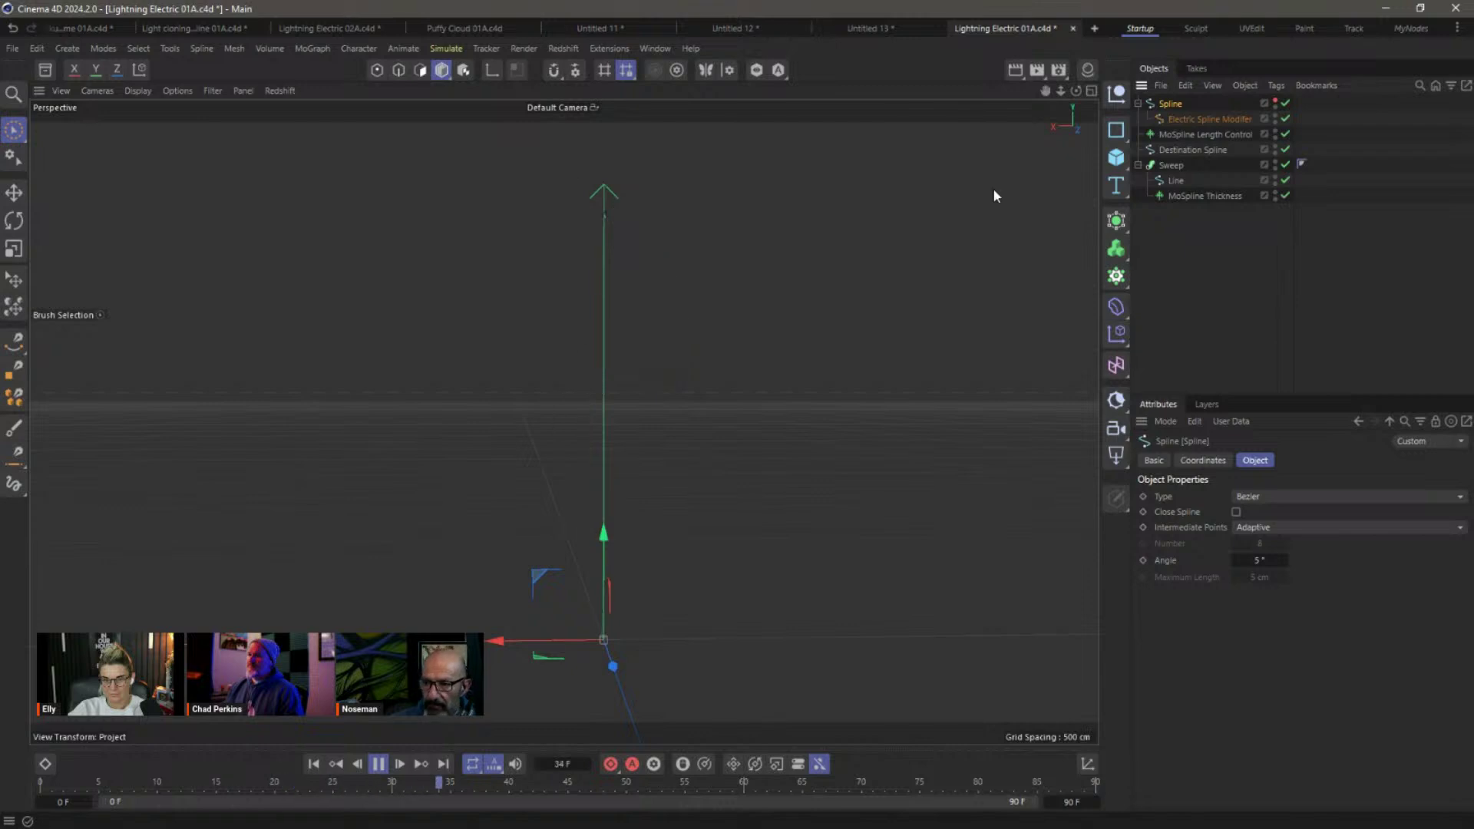
left_click(1183, 137)
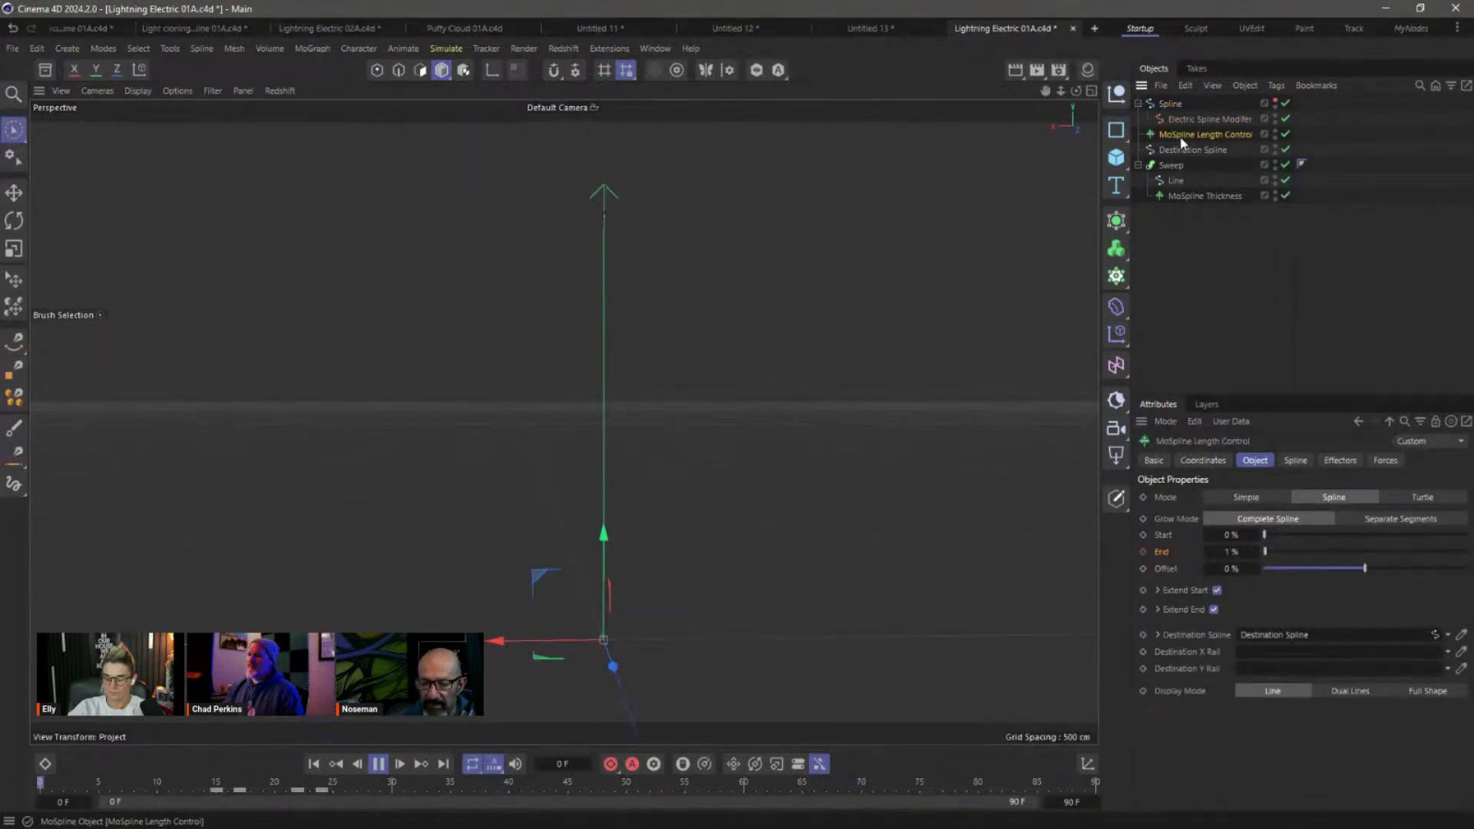
left_click(1186, 154)
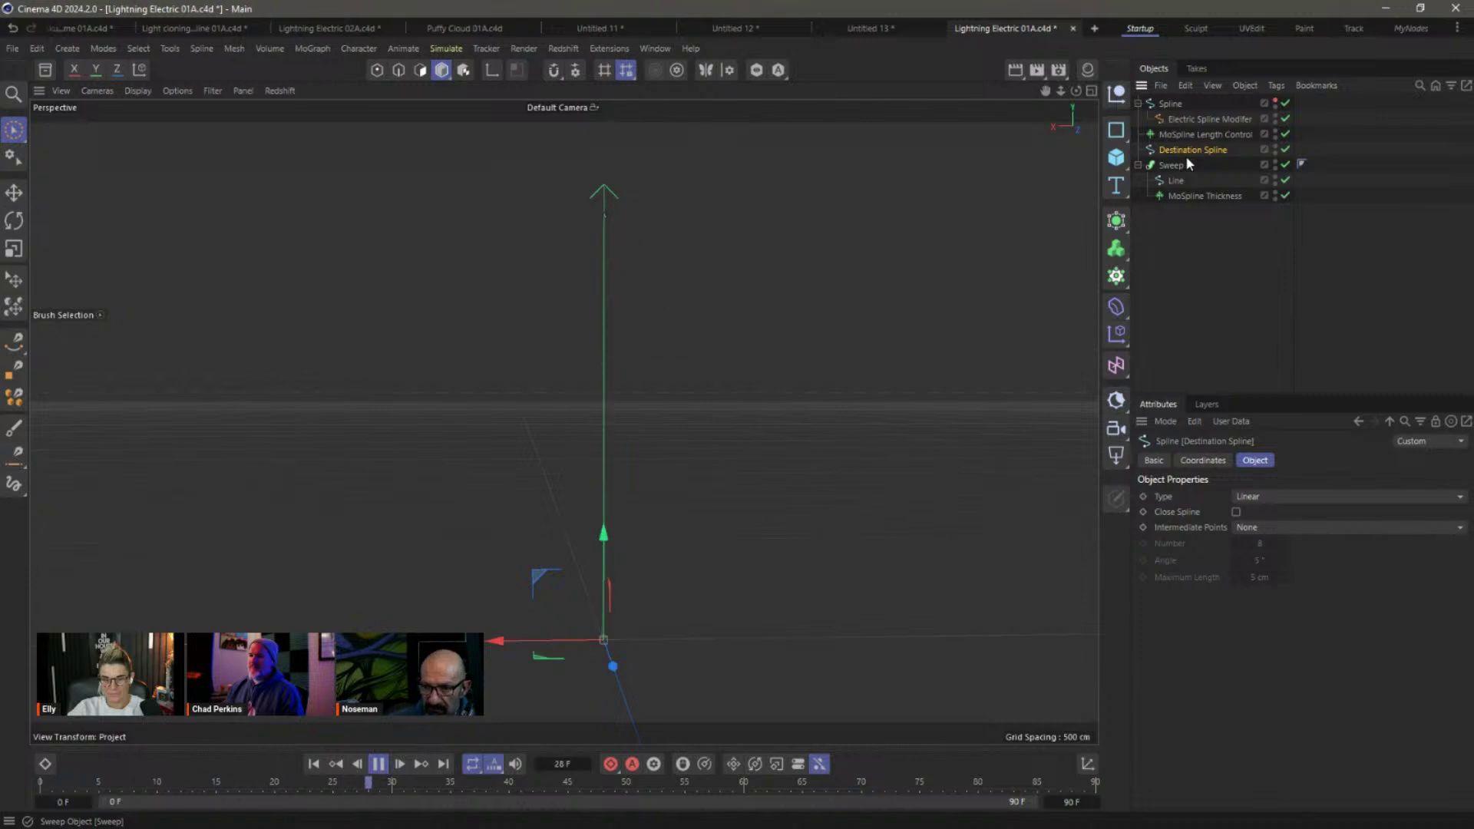
left_click(1196, 197)
left_click(1296, 461)
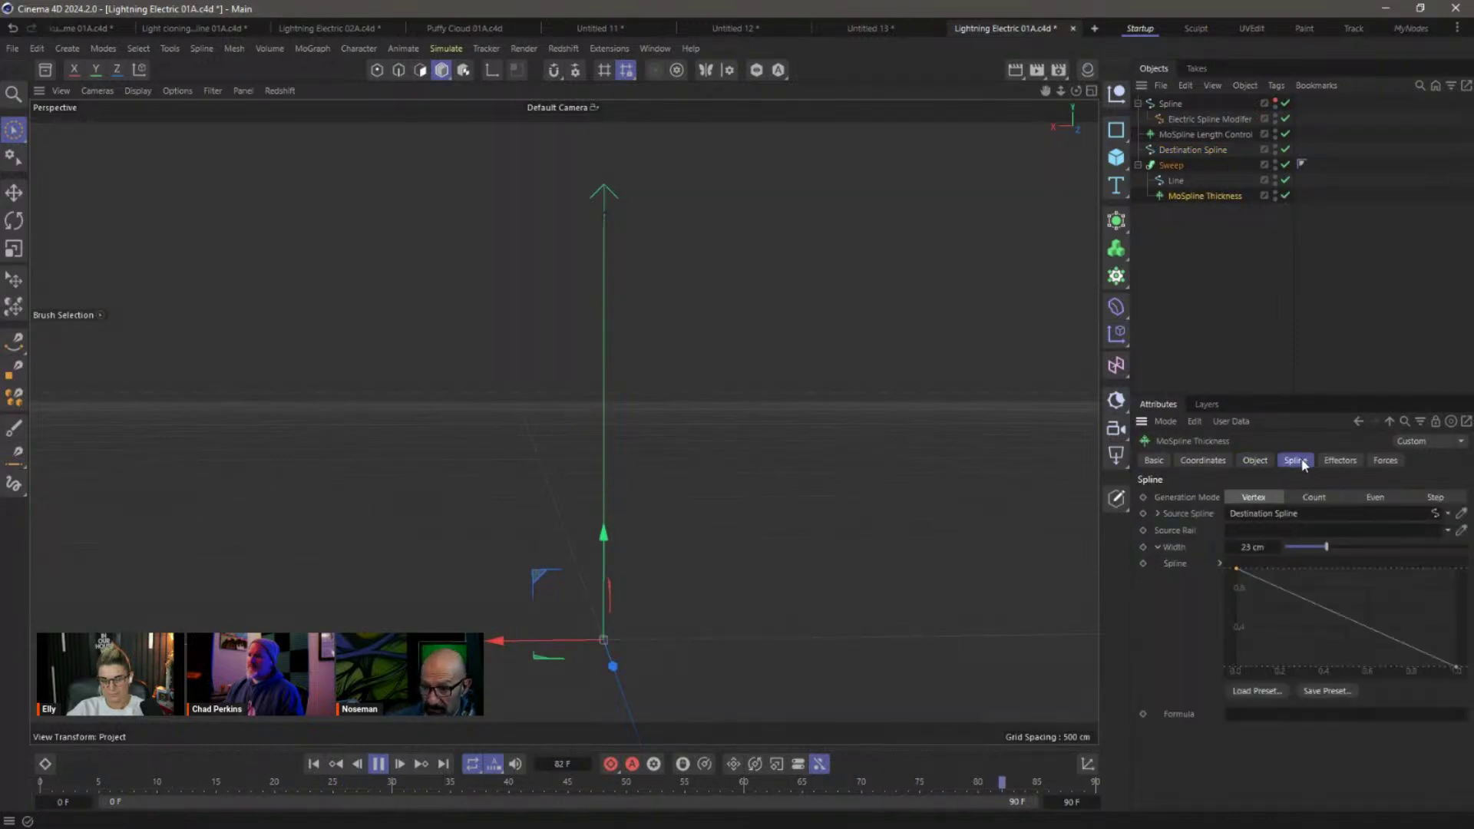
left_click(1171, 186)
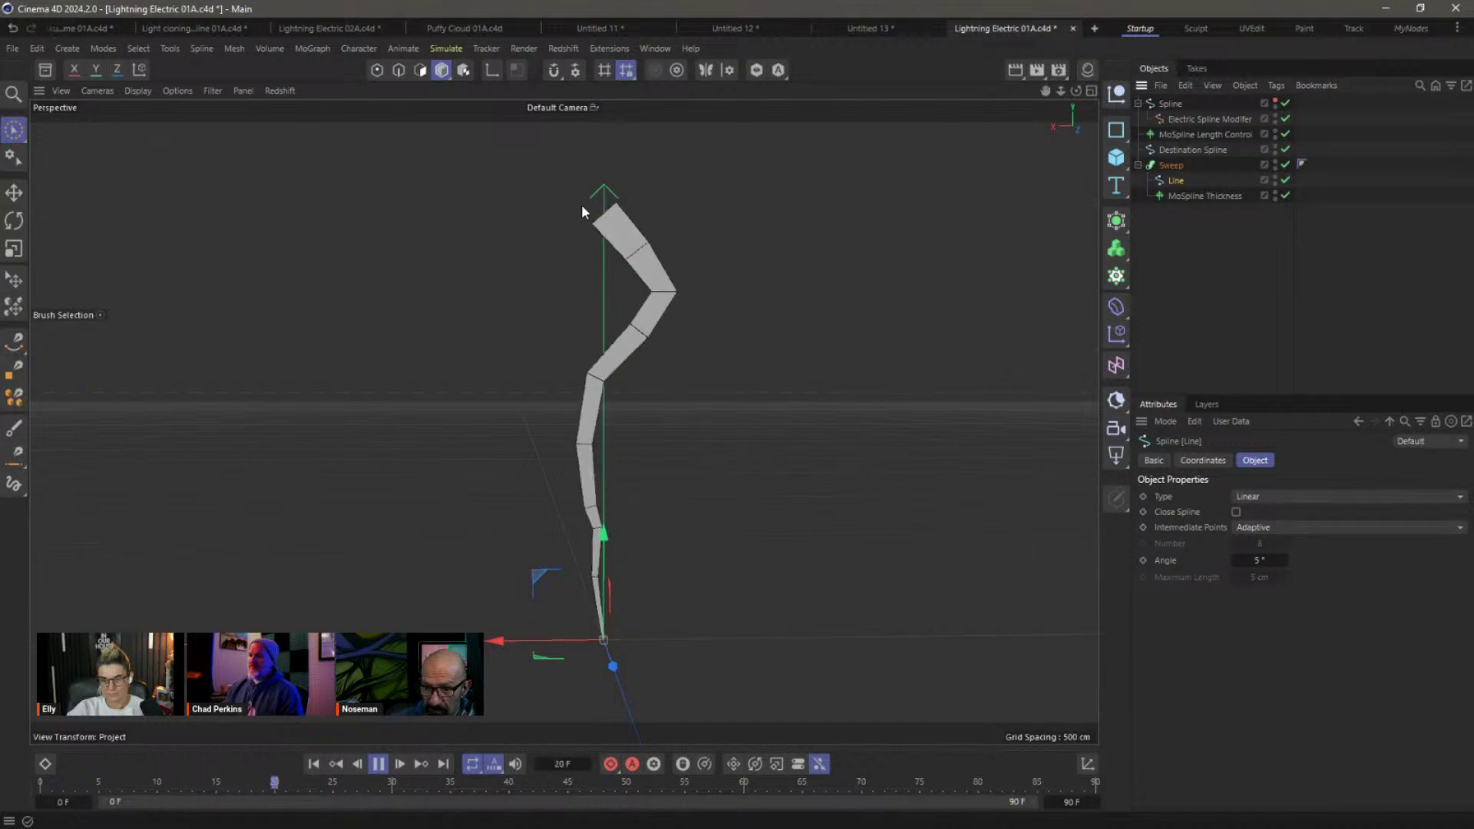
Scrub the lightning animation to frame 22, play it and stop at frame 23.
left_click_drag(594, 788, 303, 765)
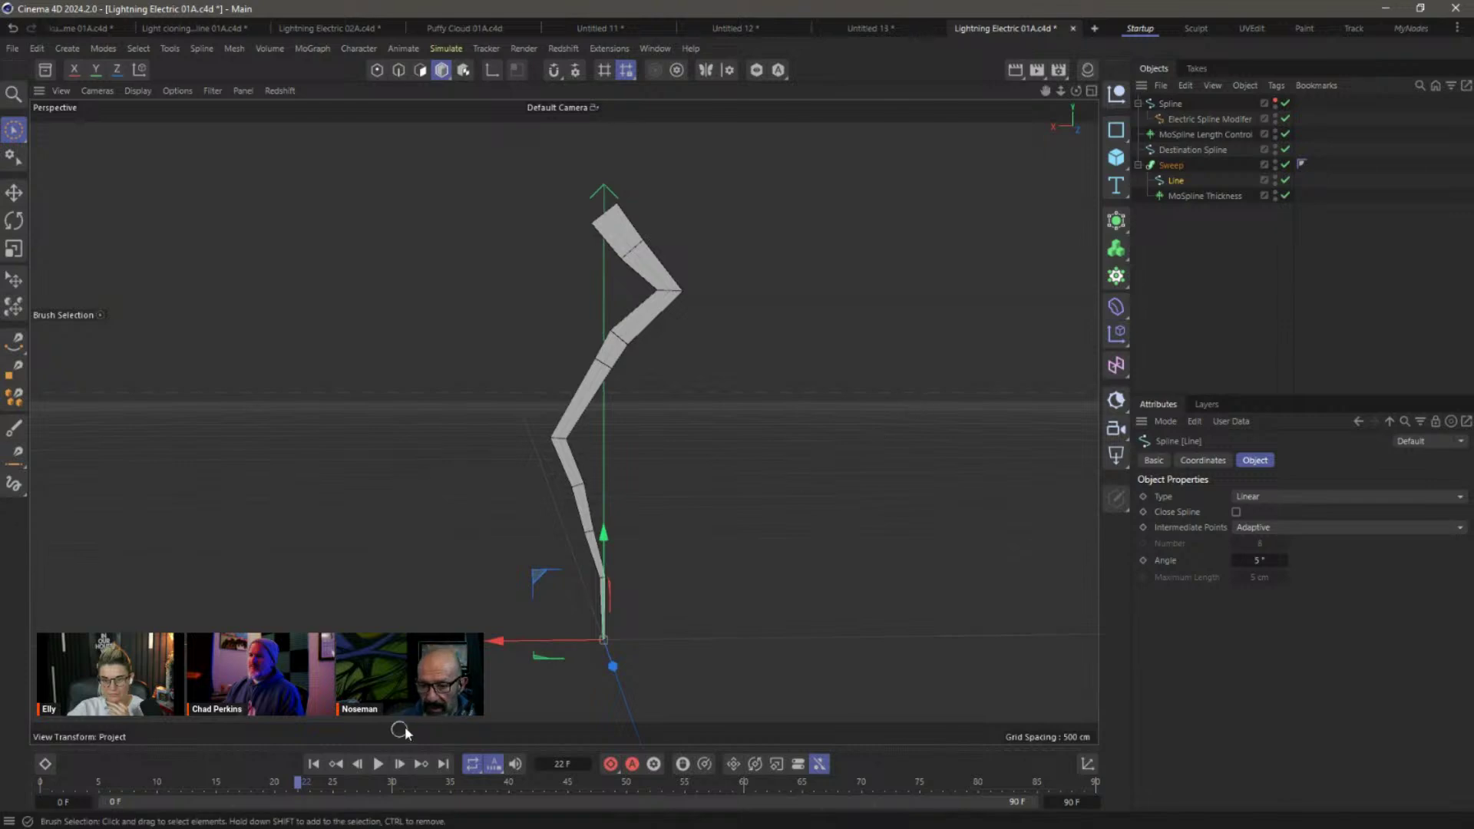
left_click(378, 764)
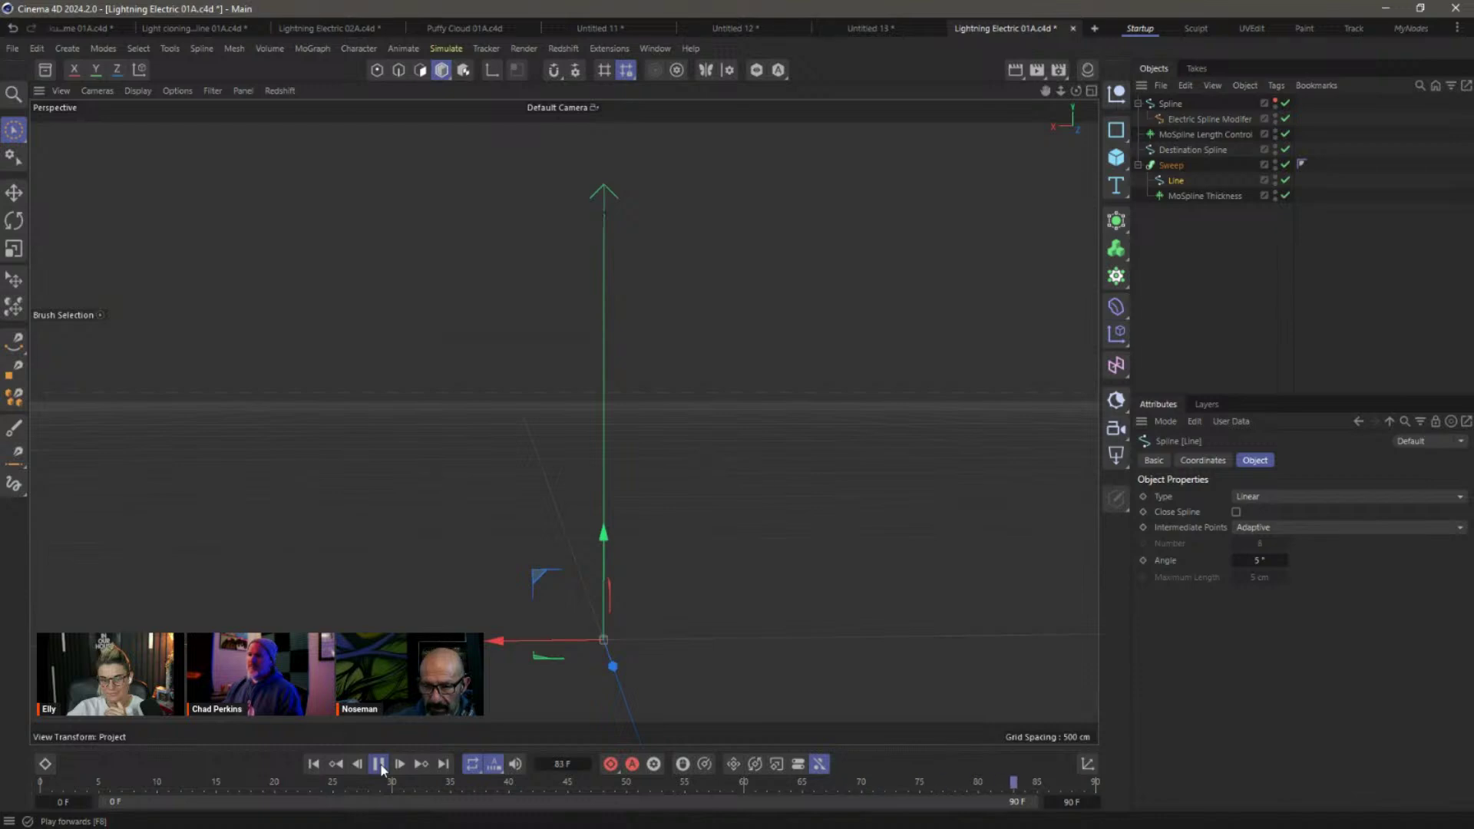
left_click(379, 764)
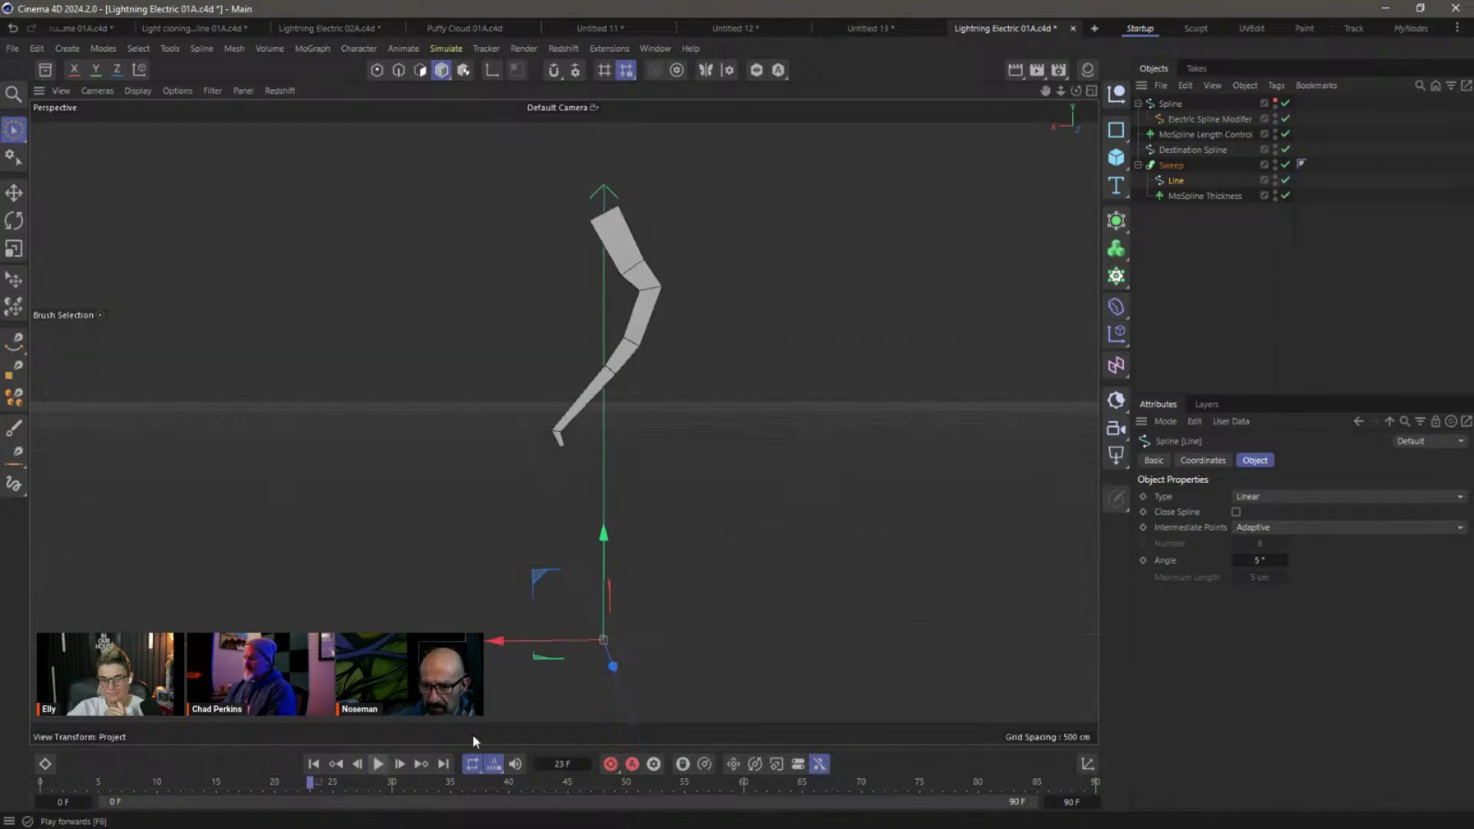
Set the Electric Spline Modifier's Clone Count to 3.
left_click(1210, 119)
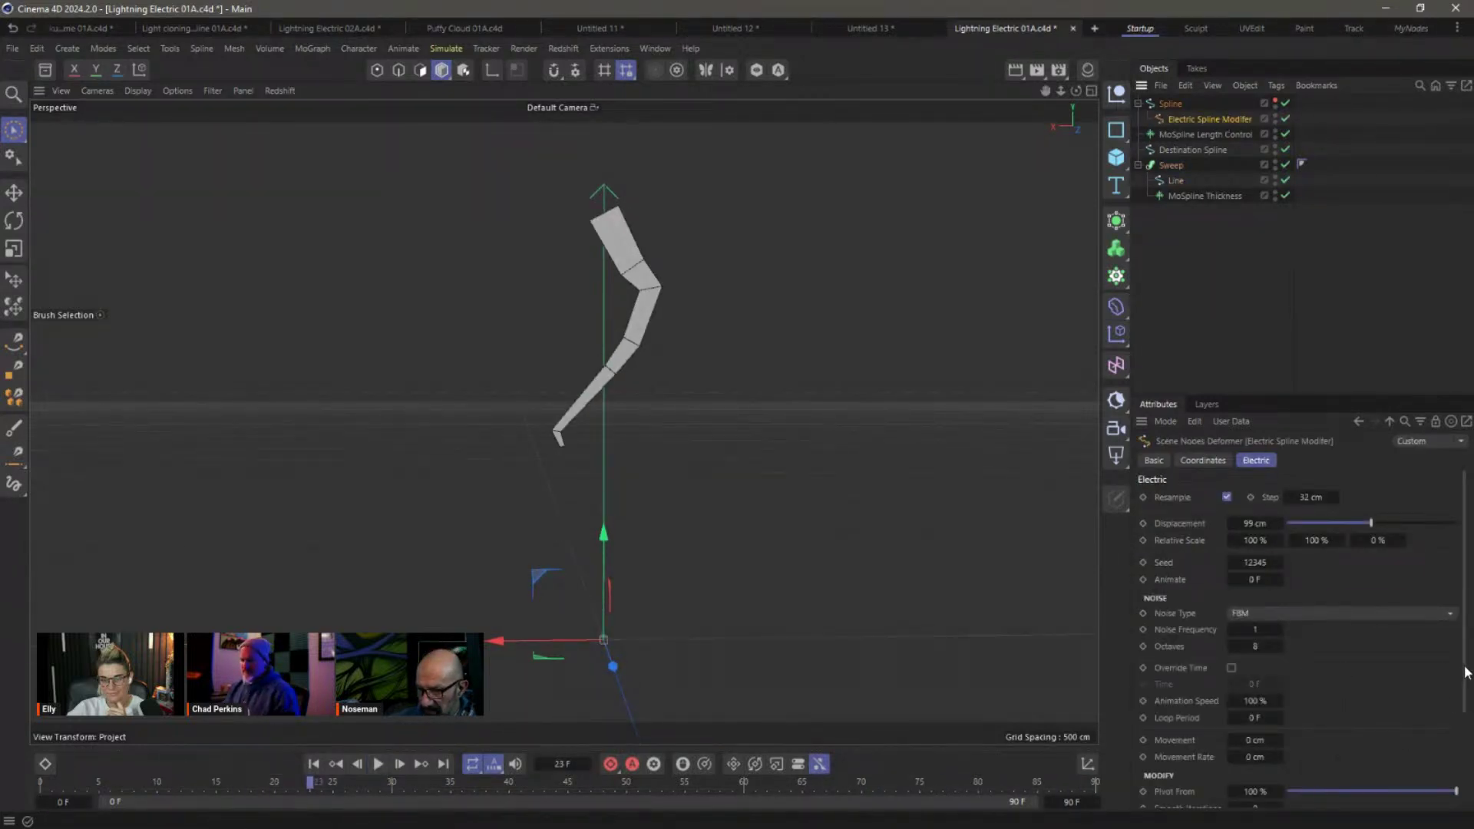
scroll(1463, 667, "down", 3)
left_click(1280, 719)
left_click(1279, 719)
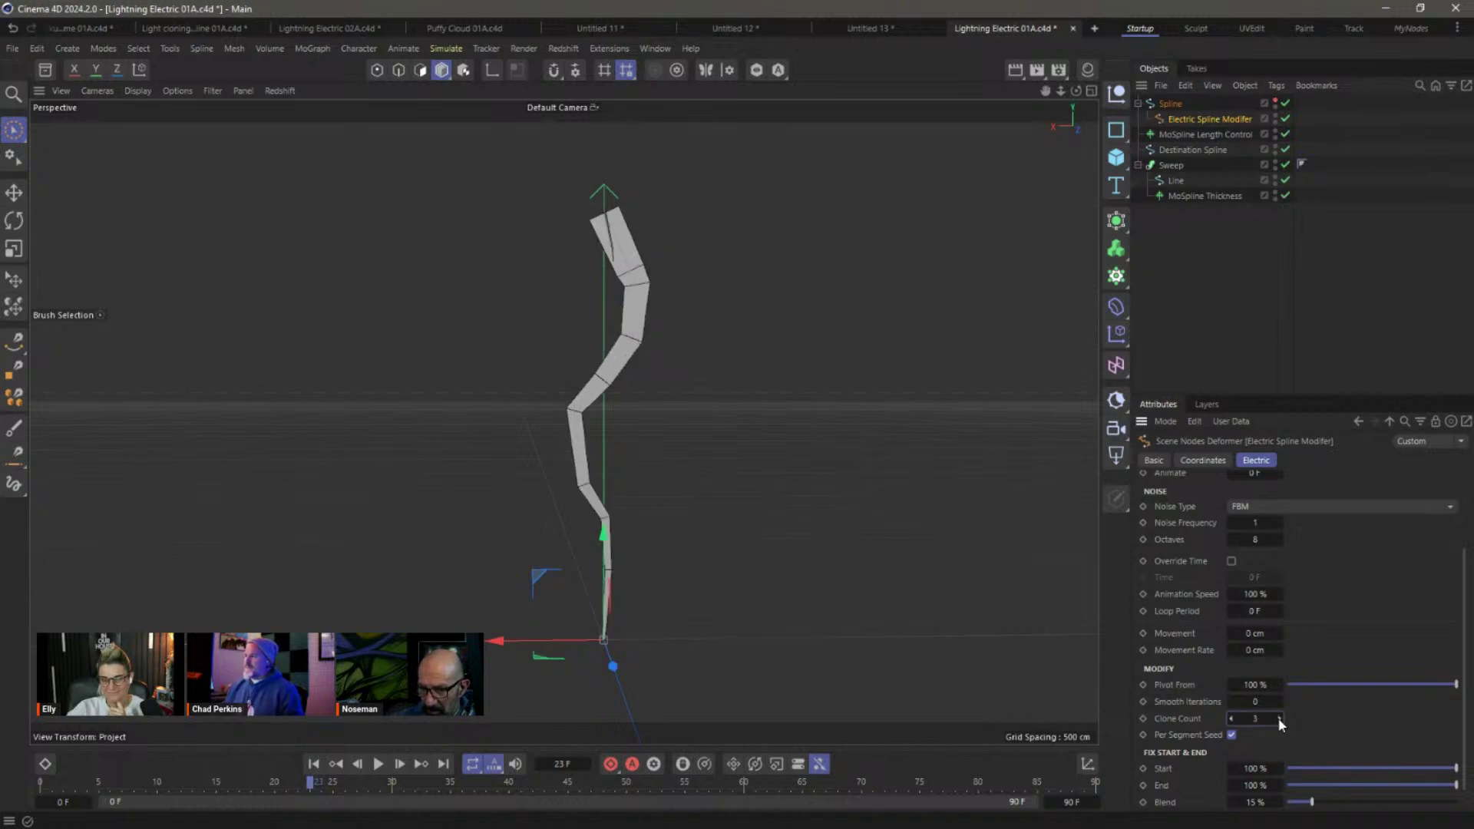
Play the lightning animation, stop it and return to the first frame.
left_click(313, 764)
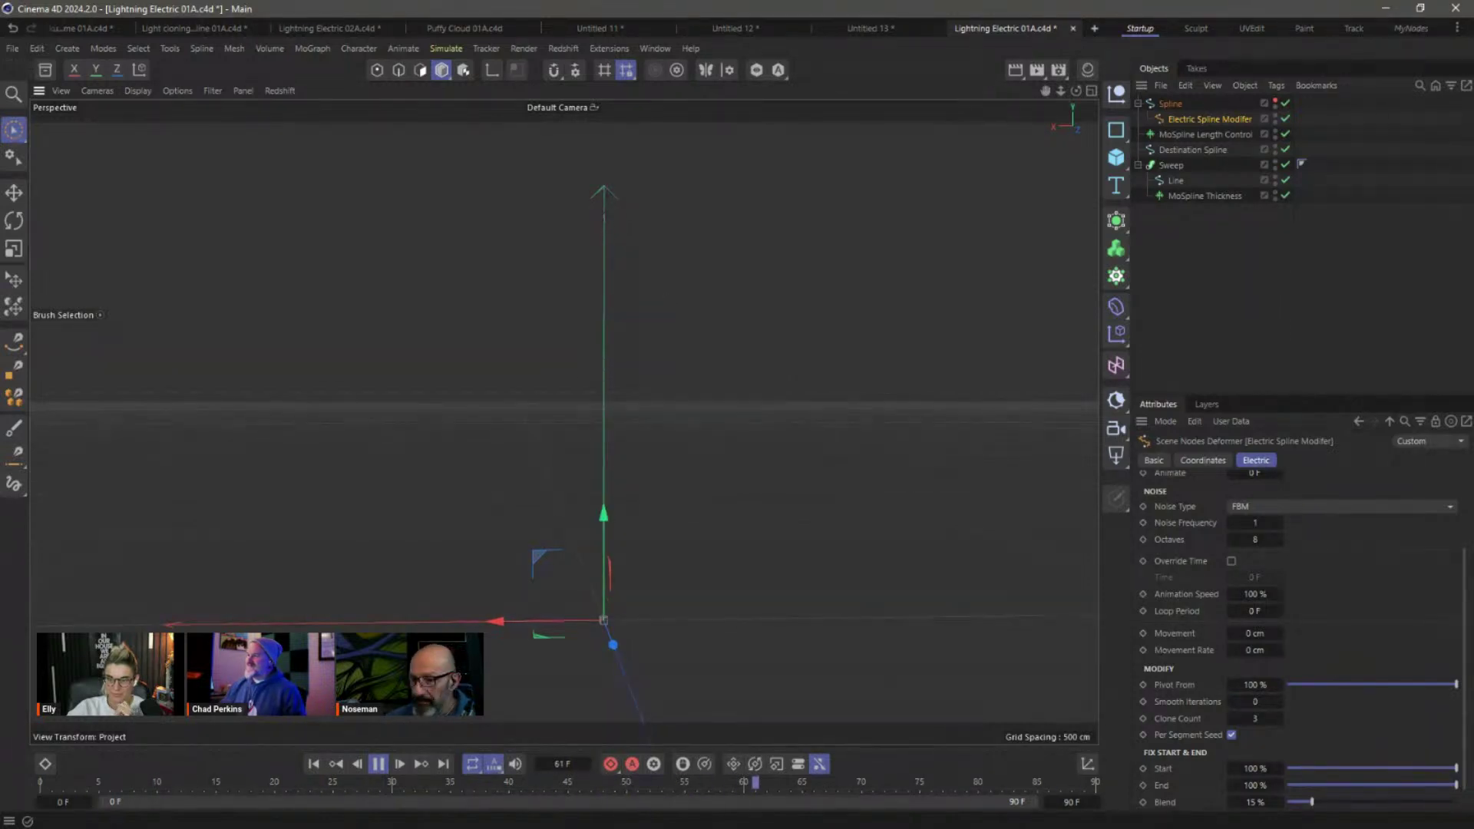
left_click(379, 764)
left_click(314, 764)
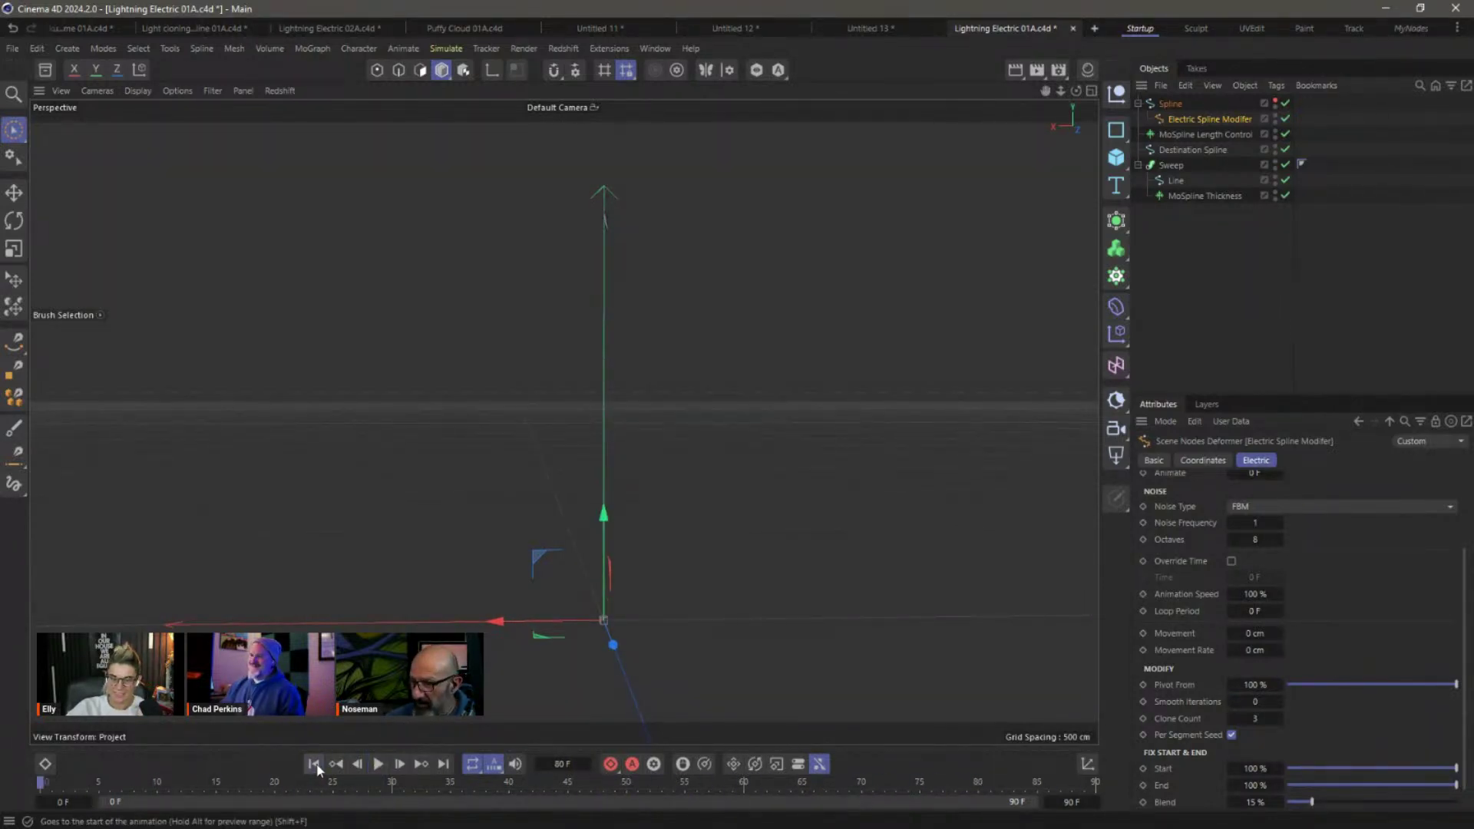